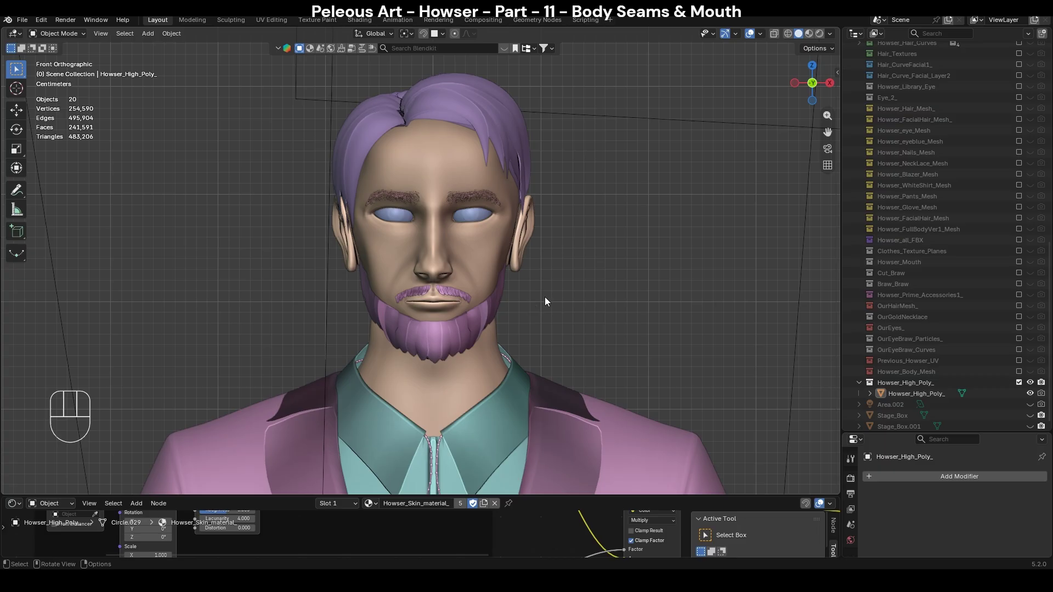
Preview the character in Material Preview shading and examine the face from the front.
{"action": "scroll", "coordinate": [545, 301], "scroll_direction": "down", "scroll_amount": 1}
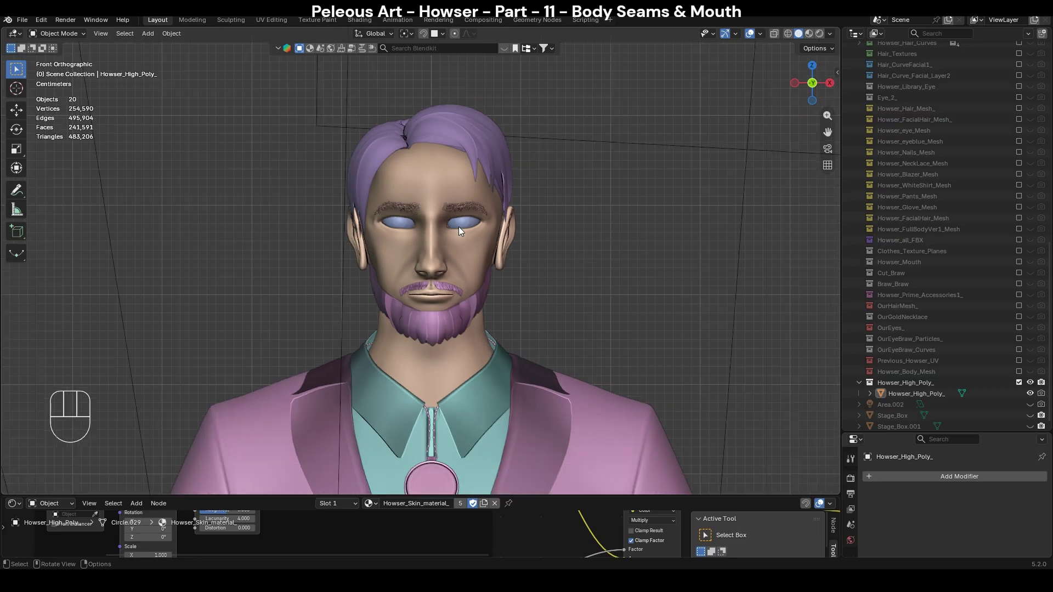
{"action": "scroll", "coordinate": [492, 289], "scroll_direction": "down", "scroll_amount": 1}
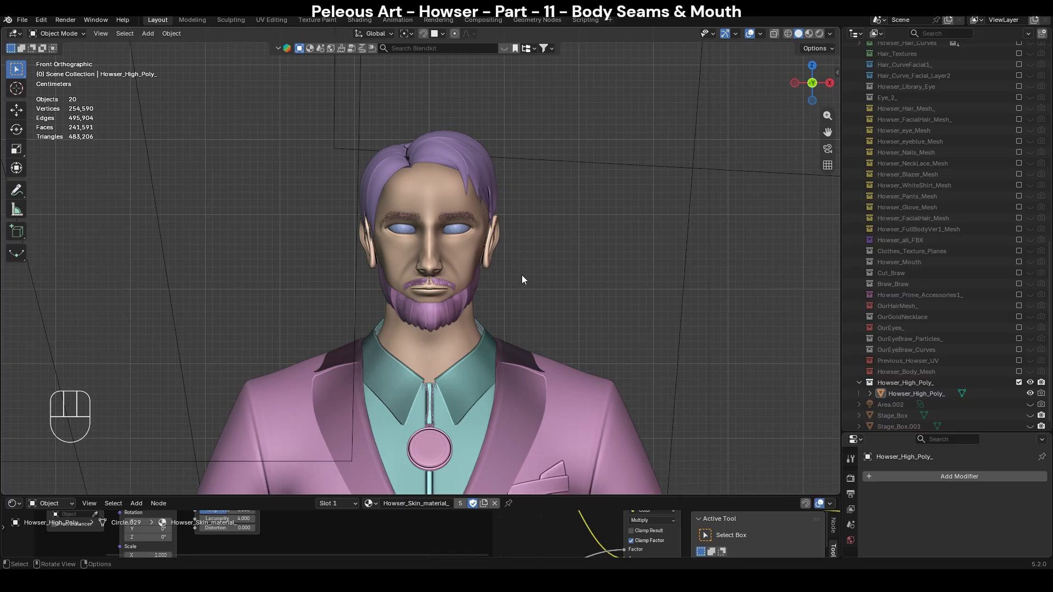
{"action": "scroll", "coordinate": [522, 277], "scroll_direction": "up", "scroll_amount": 1}
{"action": "scroll", "coordinate": [572, 310], "scroll_direction": "up", "scroll_amount": 1}
{"action": "scroll", "coordinate": [572, 311], "scroll_direction": "up", "scroll_amount": 1}
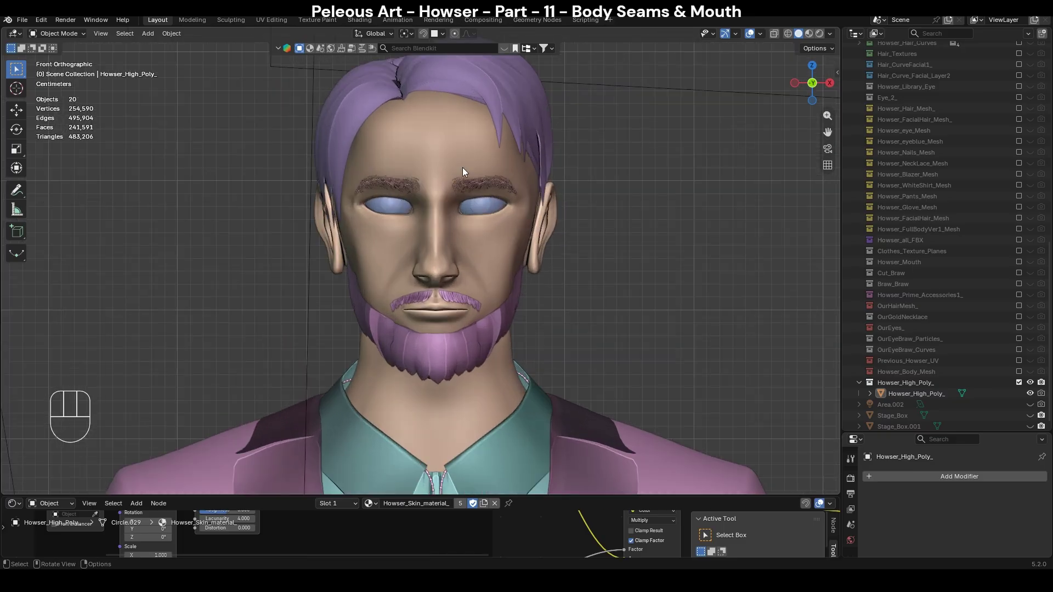
{"action": "scroll", "coordinate": [651, 285], "scroll_direction": "up", "scroll_amount": 2}
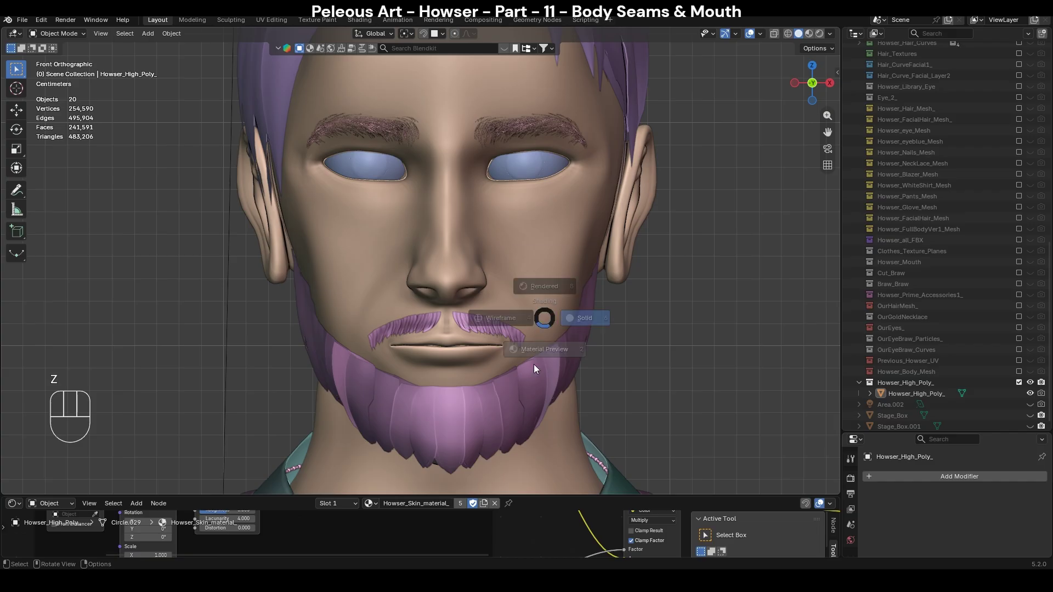
{"action": "left_click", "coordinate": [552, 362]}
{"action": "left_click", "coordinate": [532, 236]}
{"action": "left_click", "coordinate": [688, 348]}
{"action": "scroll", "coordinate": [545, 273], "scroll_direction": "down", "scroll_amount": 2}
Hide the Howser_High_Poly_ object, then unhide and select Howser_Body_Mesh.001 in its place.
{"action": "left_click", "coordinate": [476, 222]}
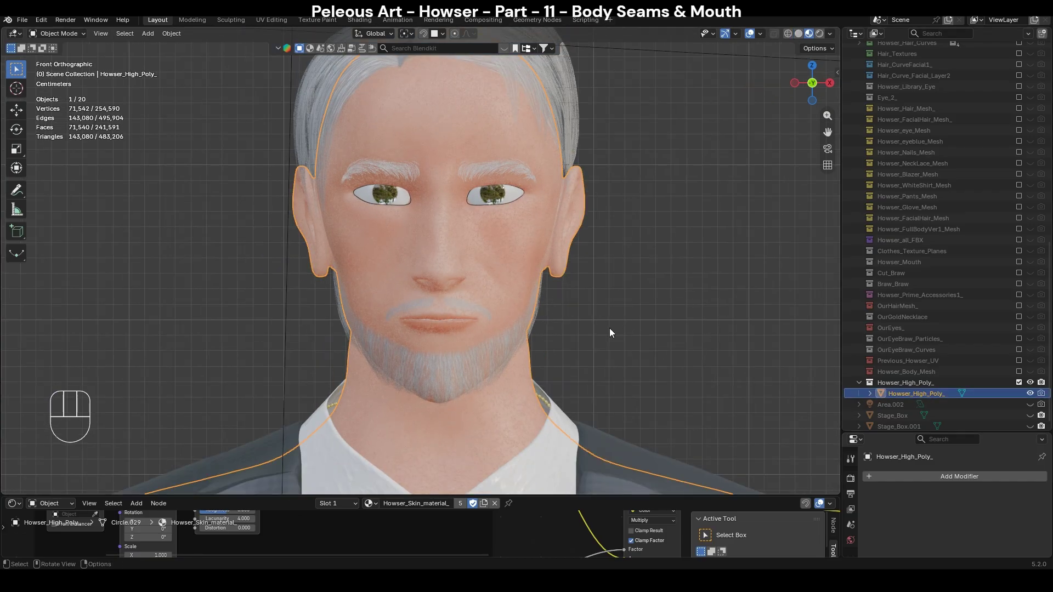
{"action": "scroll", "coordinate": [941, 357], "scroll_direction": "up", "scroll_amount": 12}
{"action": "scroll", "coordinate": [941, 357], "scroll_direction": "up", "scroll_amount": 4}
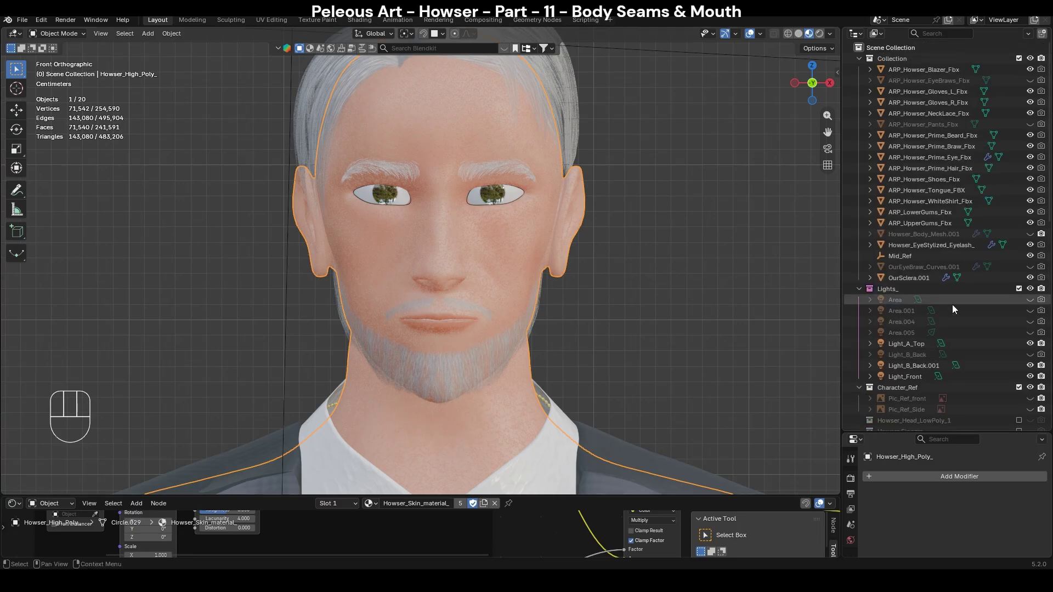
{"action": "key", "text": "h"}
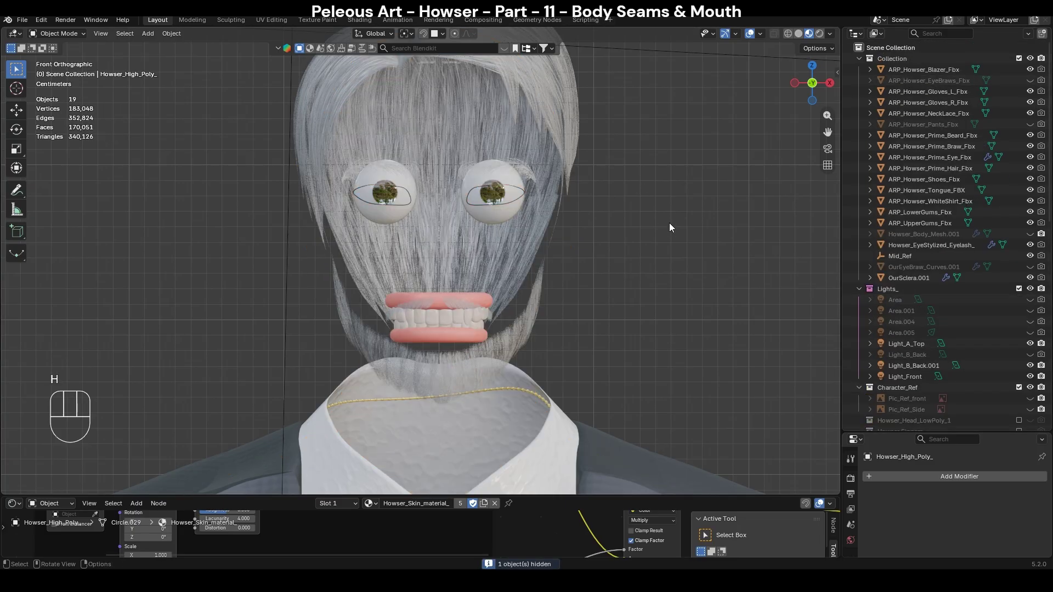
{"action": "left_click", "coordinate": [1030, 234]}
{"action": "left_click", "coordinate": [511, 243]}
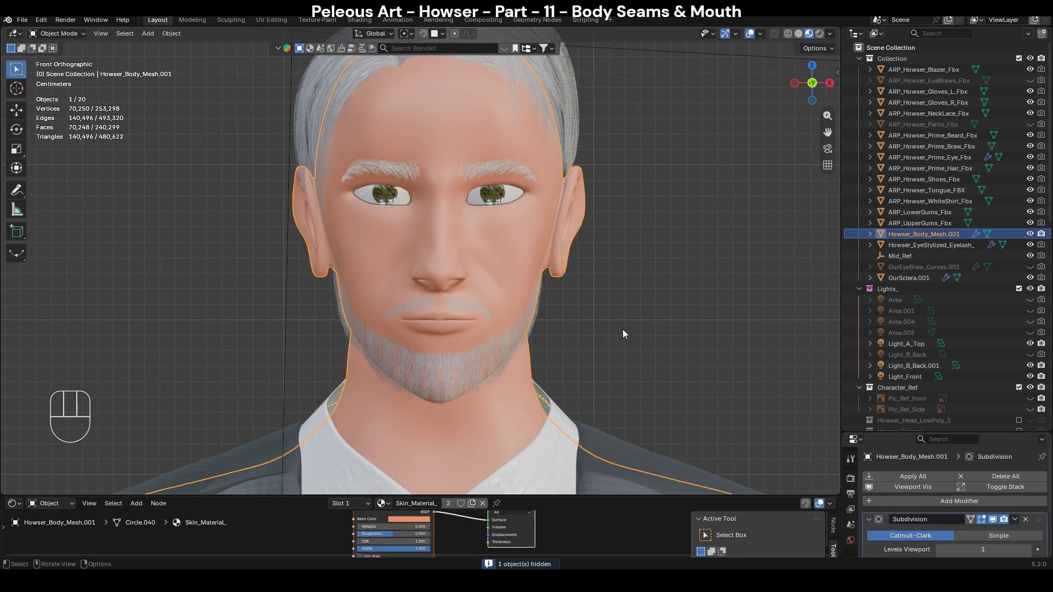
Exclude the Howser_High_Poly_ collection from the view layer.
{"action": "scroll", "coordinate": [978, 354], "scroll_direction": "down", "scroll_amount": 10}
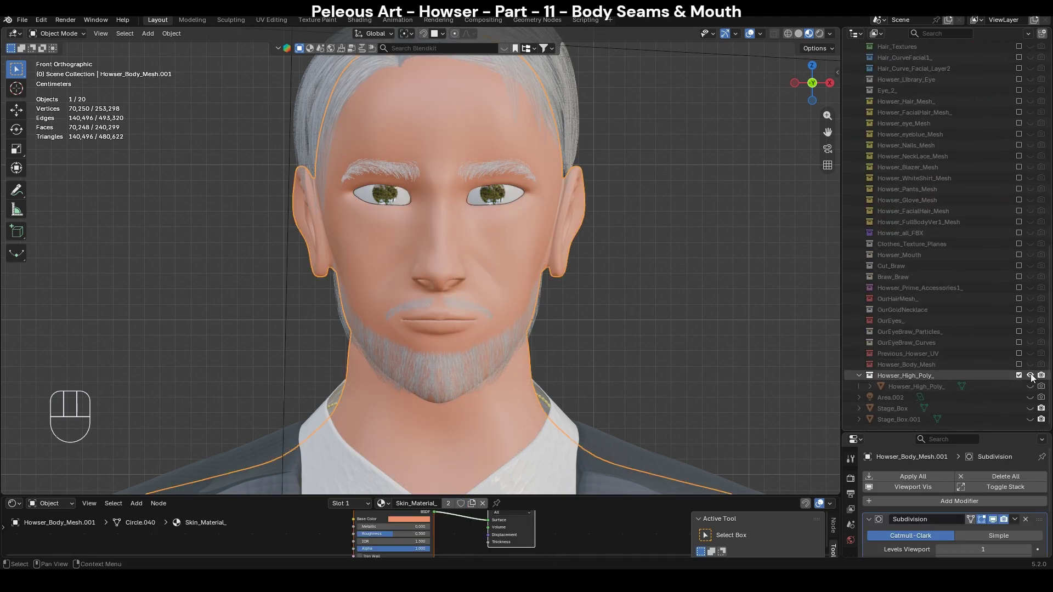
{"action": "left_click", "coordinate": [1019, 375]}
{"action": "scroll", "coordinate": [567, 239], "scroll_direction": "up", "scroll_amount": 3}
{"action": "scroll", "coordinate": [584, 322], "scroll_direction": "down", "scroll_amount": 6}
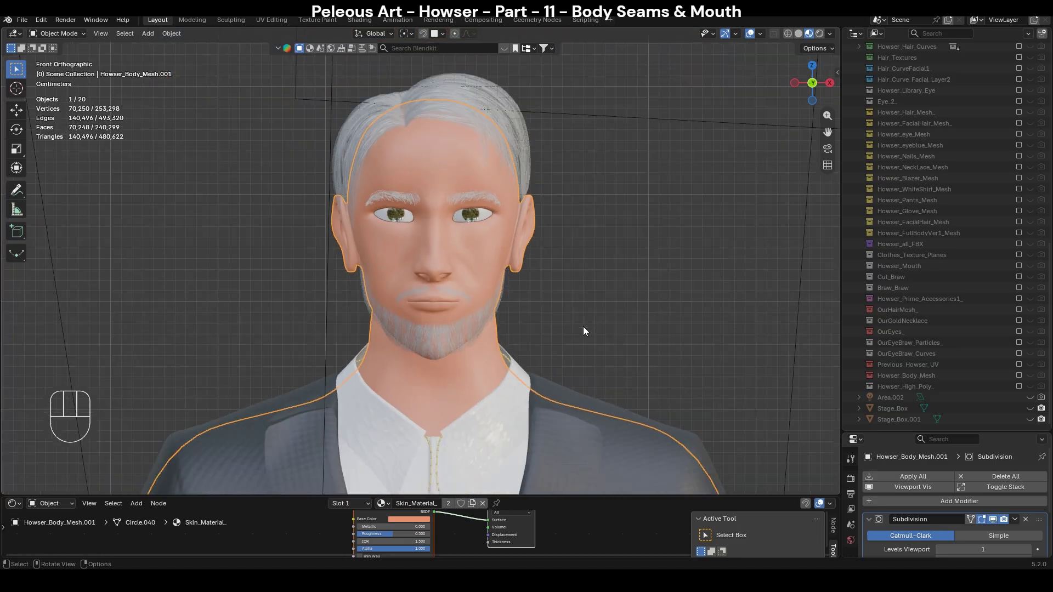
{"action": "scroll", "coordinate": [595, 315], "scroll_direction": "up", "scroll_amount": 5}
Show the body's Skin_Material_ settings and enlarge the Properties and Shader editors.
{"action": "left_click_drag", "start_coordinate": [932, 433], "coordinate": [906, 198]}
{"action": "left_click", "coordinate": [851, 417]}
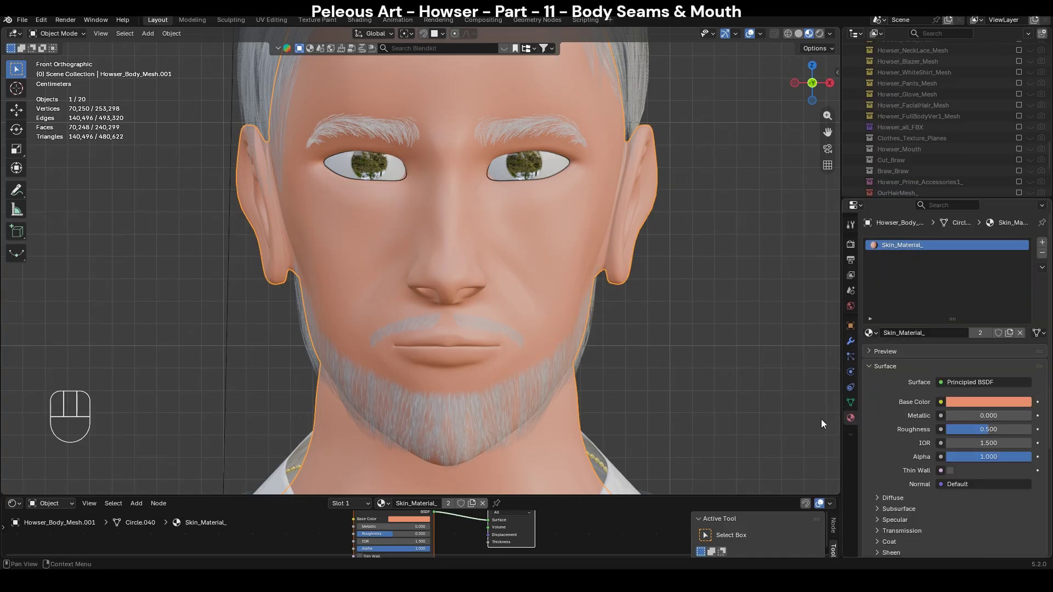
{"action": "left_click_drag", "start_coordinate": [660, 497], "coordinate": [710, 432]}
Preview the character in Rendered shading and examine the face at an angle and from the front.
{"action": "middle_click_drag", "start_coordinate": [710, 410], "coordinate": [654, 310]}
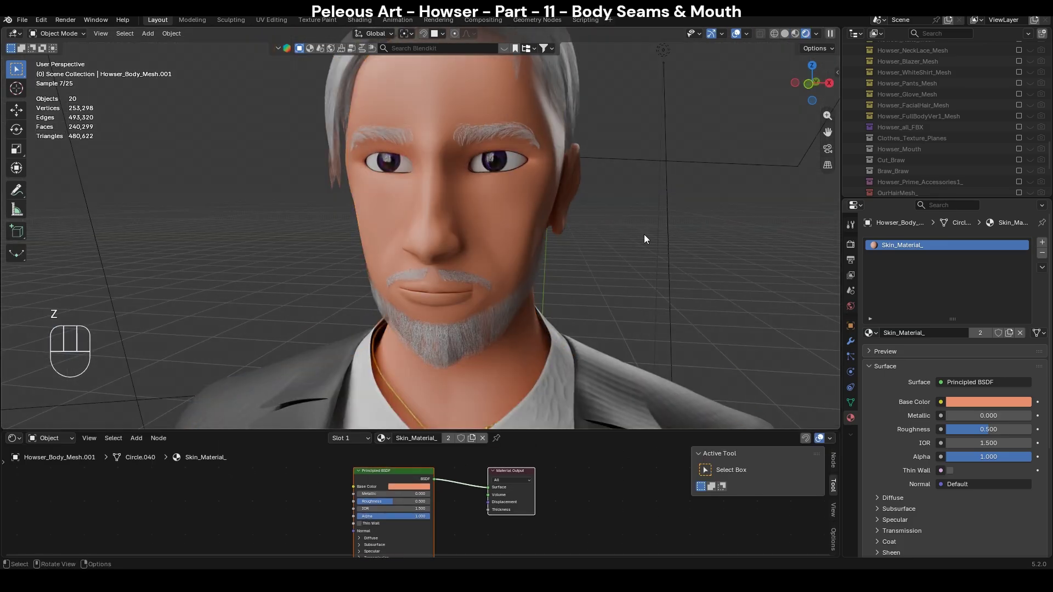
{"action": "key", "text": "KP_1"}
{"action": "scroll", "coordinate": [644, 235], "scroll_direction": "up", "scroll_amount": 5}
{"action": "scroll", "coordinate": [644, 235], "scroll_direction": "down", "scroll_amount": 6}
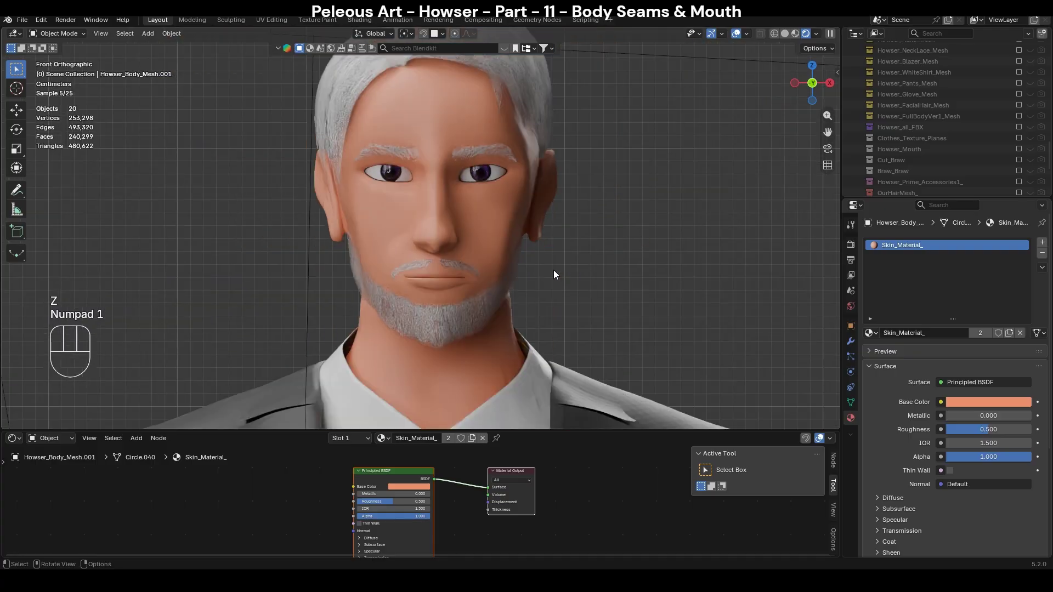
Return the viewport to Solid shading, select Howser_Body_Mesh.001 and give the Outliner more room.
{"action": "key", "text": "z"}
{"action": "left_click", "coordinate": [495, 225]}
{"action": "middle_click_drag", "start_coordinate": [495, 225], "coordinate": [515, 249]}
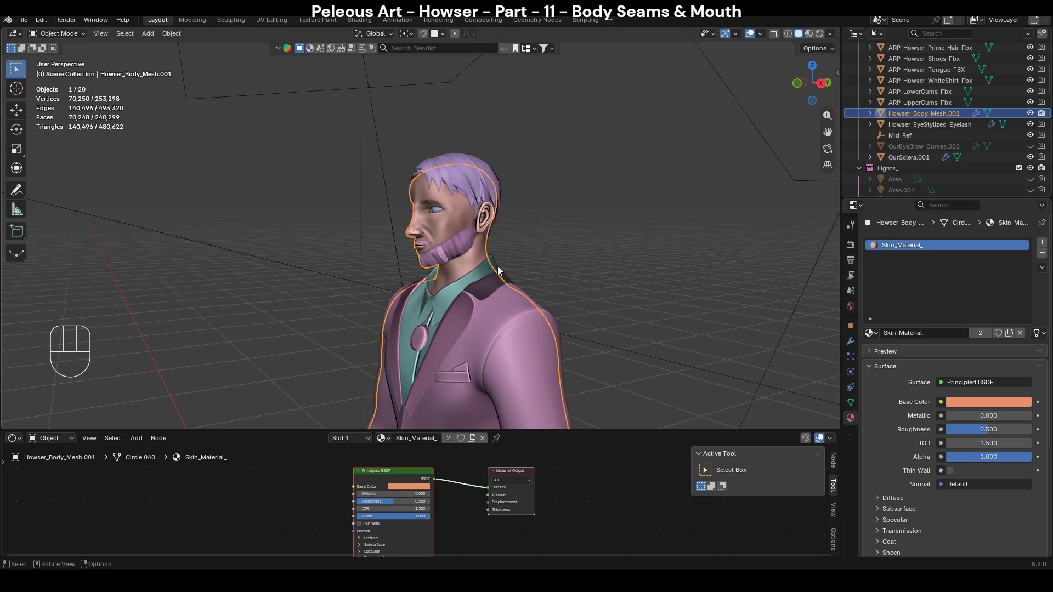
{"action": "left_click_drag", "start_coordinate": [895, 201], "coordinate": [895, 358]}
{"action": "middle_click_drag", "start_coordinate": [640, 318], "coordinate": [618, 202], "text": "shift"}
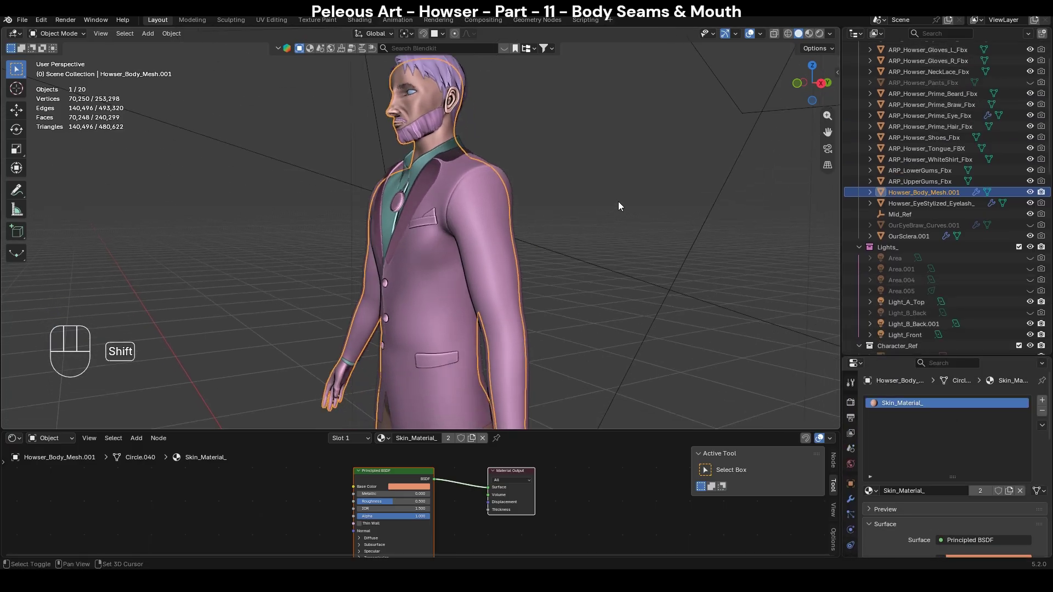
{"action": "middle_click_drag", "start_coordinate": [525, 215], "coordinate": [526, 216]}
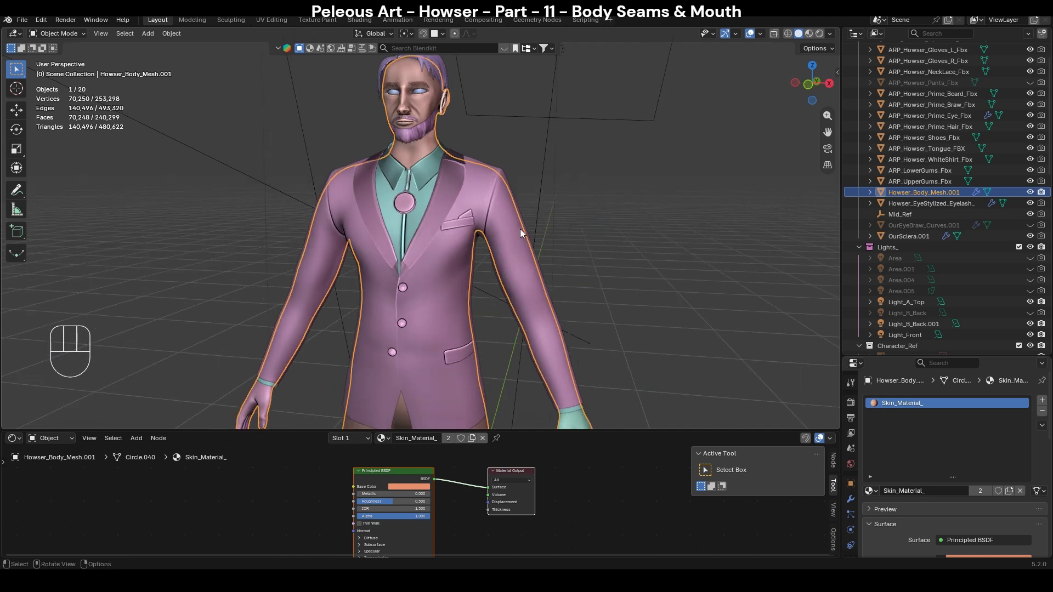
{"action": "key", "text": "KP_1"}
{"action": "scroll", "coordinate": [960, 241], "scroll_direction": "up", "scroll_amount": 3}
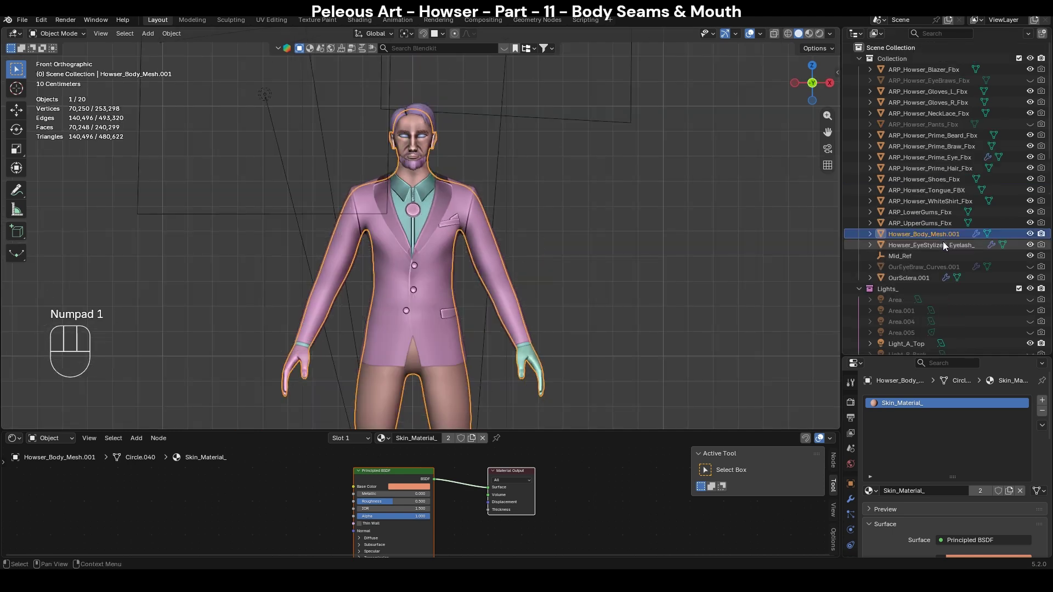
Hide the blazer, the white shirt and the necklace.
{"action": "left_click", "coordinate": [1031, 70]}
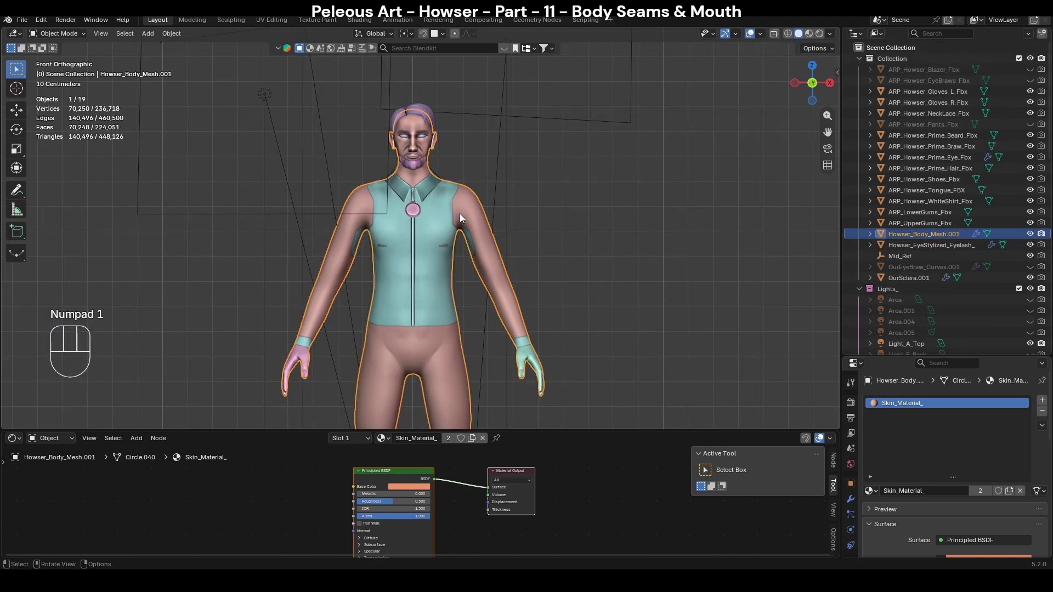
{"action": "left_click", "coordinate": [439, 209]}
{"action": "key", "text": "h"}
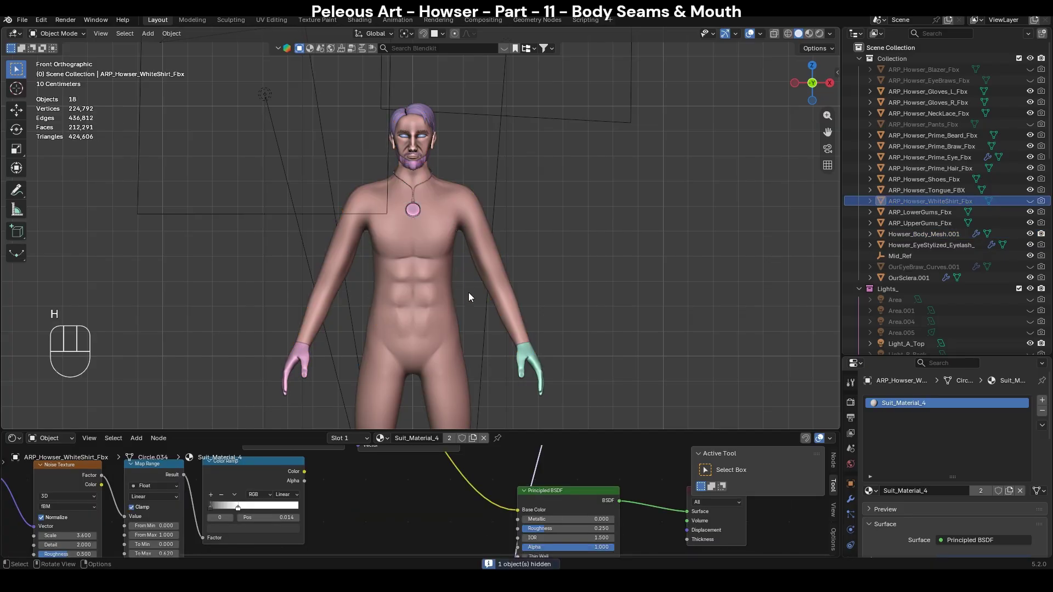
{"action": "left_click", "coordinate": [414, 211]}
{"action": "key", "text": "h"}
Hide both gloves and the shoes.
{"action": "scroll", "coordinate": [472, 250], "scroll_direction": "down", "scroll_amount": 2}
{"action": "middle_click_drag", "start_coordinate": [562, 334], "coordinate": [505, 255], "text": "shift"}
{"action": "left_click", "coordinate": [499, 206]}
{"action": "key", "text": "h"}
{"action": "left_click", "coordinate": [341, 190]}
{"action": "key", "text": "h"}
{"action": "left_click", "coordinate": [466, 349]}
{"action": "key", "text": "h"}
{"action": "scroll", "coordinate": [525, 313], "scroll_direction": "up", "scroll_amount": 2}
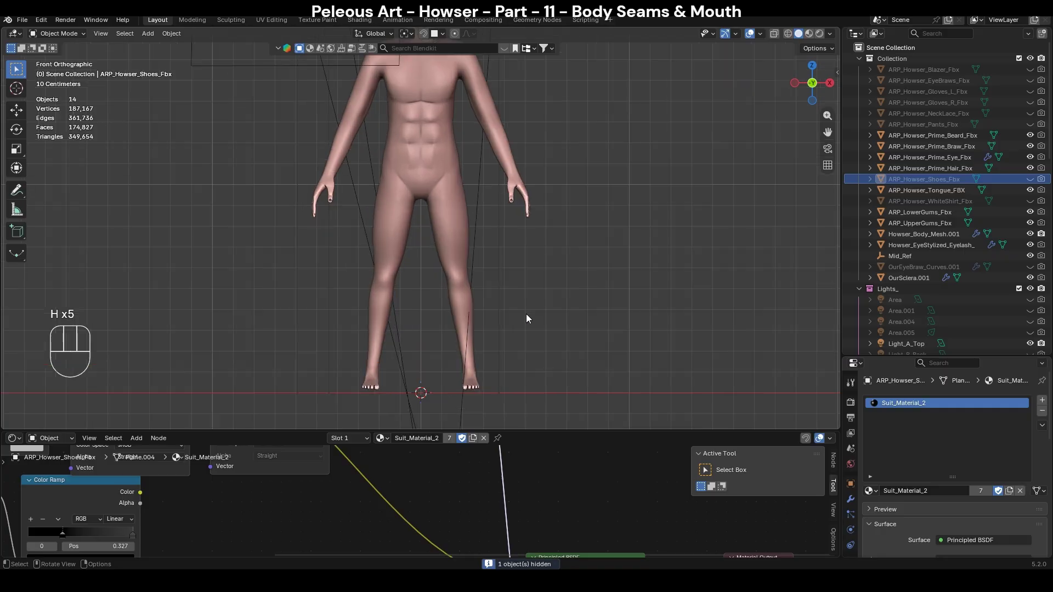
Hide the beard, eyebrow, eye and hair objects along with the sclera.
{"action": "middle_click_drag", "start_coordinate": [496, 104], "coordinate": [516, 393], "text": "shift"}
{"action": "scroll", "coordinate": [537, 364], "scroll_direction": "up", "scroll_amount": 9}
{"action": "middle_click_drag", "start_coordinate": [666, 263], "coordinate": [587, 206], "text": "shift"}
{"action": "scroll", "coordinate": [587, 206], "scroll_direction": "down", "scroll_amount": 2}
{"action": "middle_click_drag", "start_coordinate": [498, 153], "coordinate": [489, 199], "text": "shift"}
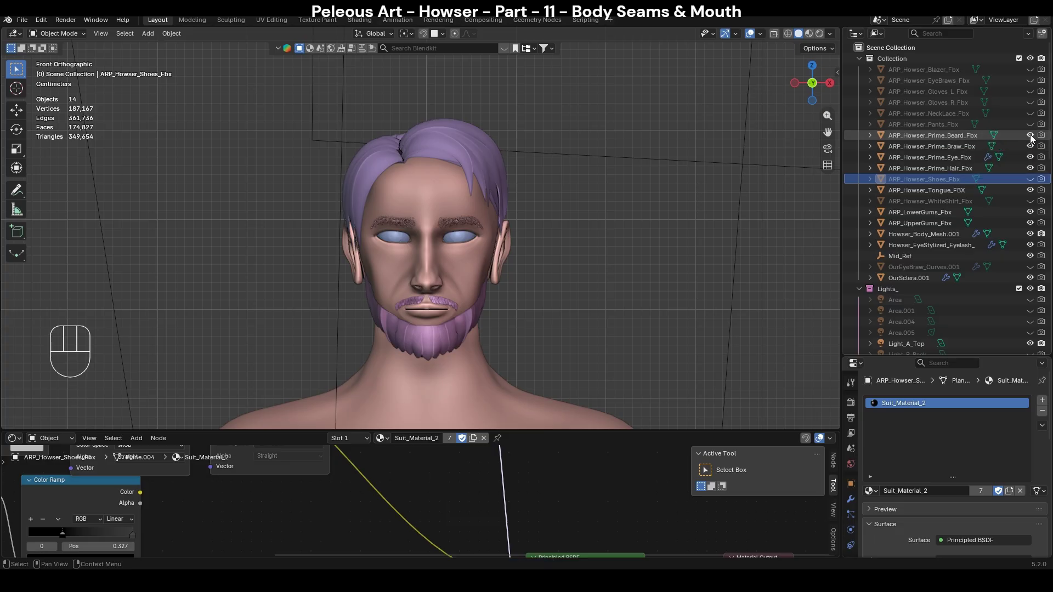
{"action": "left_click_drag", "start_coordinate": [1030, 136], "coordinate": [1031, 169]}
{"action": "left_click", "coordinate": [458, 235]}
{"action": "key", "text": "h"}
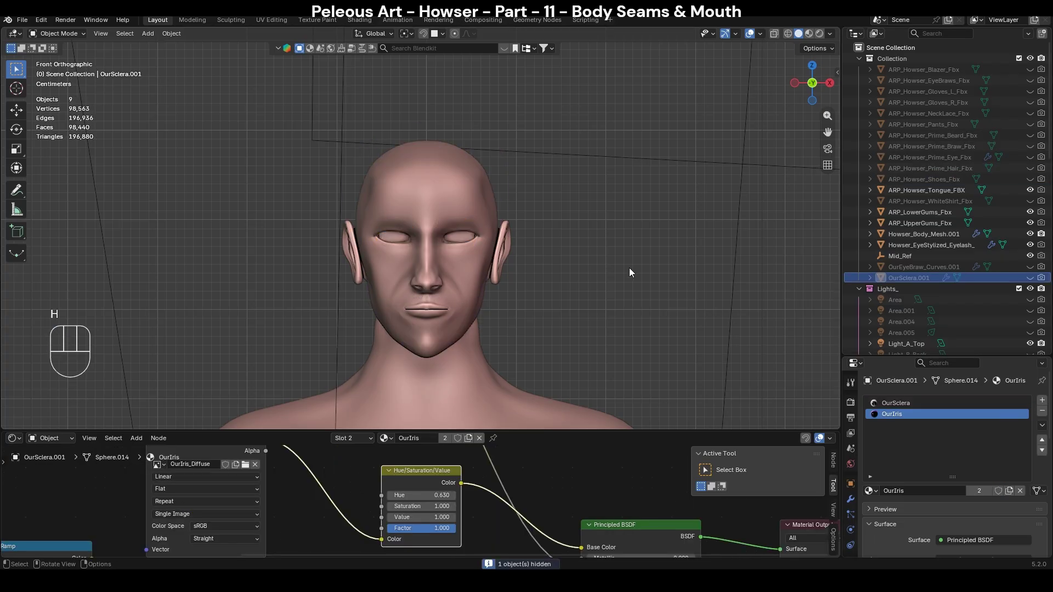
Hide the Howser_EyeStylized_Eyelash_ object.
{"action": "scroll", "coordinate": [627, 273], "scroll_direction": "up", "scroll_amount": 3}
{"action": "left_click", "coordinate": [487, 266]}
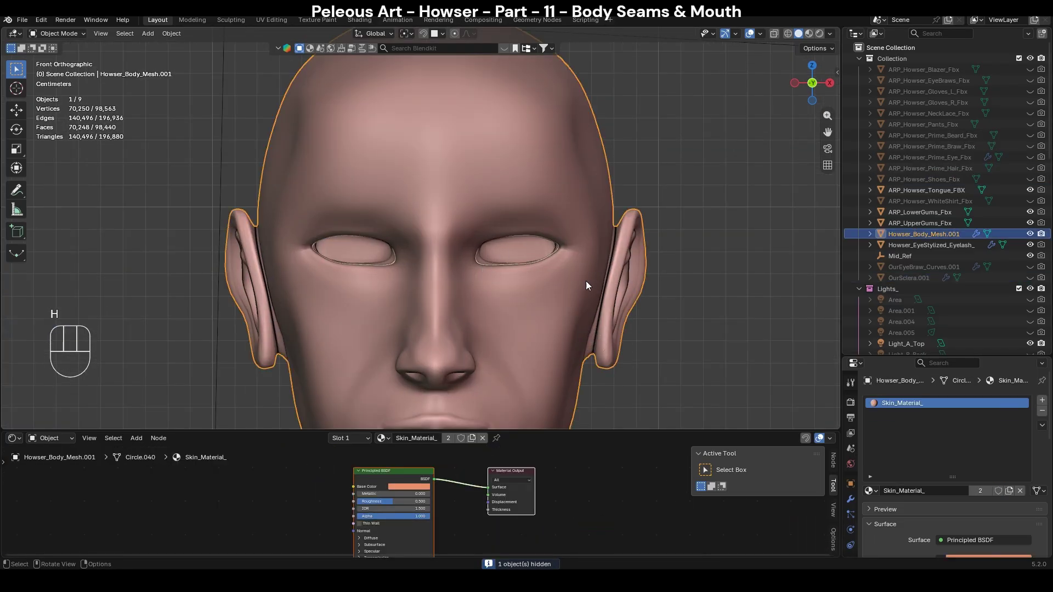
{"action": "left_click", "coordinate": [489, 264]}
{"action": "key", "text": "h"}
{"action": "scroll", "coordinate": [544, 265], "scroll_direction": "down", "scroll_amount": 4}
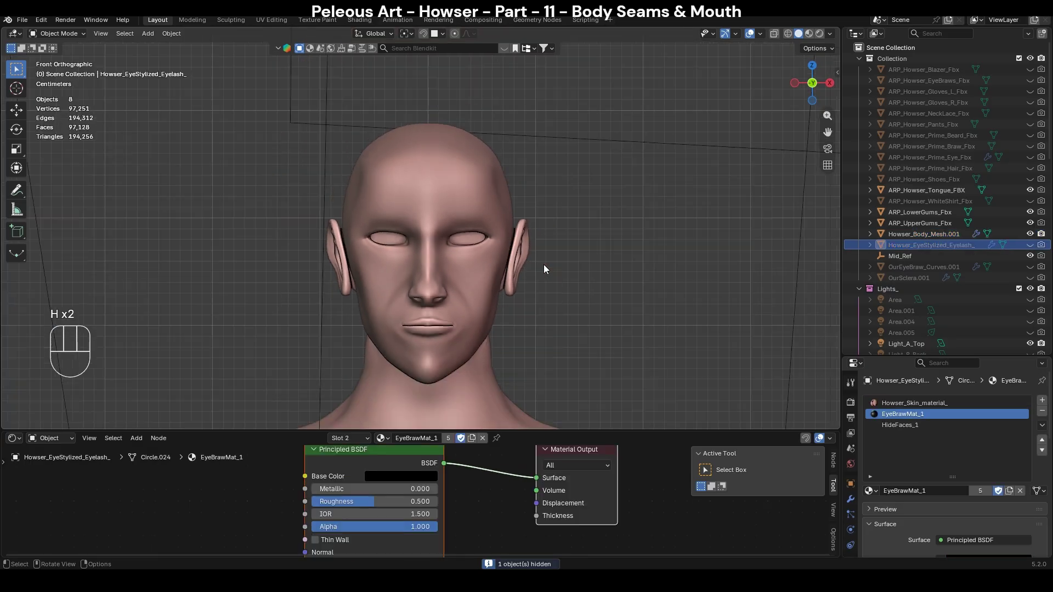
Hide the upper gums, lower gums and tongue.
{"action": "left_click", "coordinate": [927, 223]}
{"action": "key", "text": "h"}
{"action": "left_click", "coordinate": [921, 211]}
{"action": "key", "text": "h"}
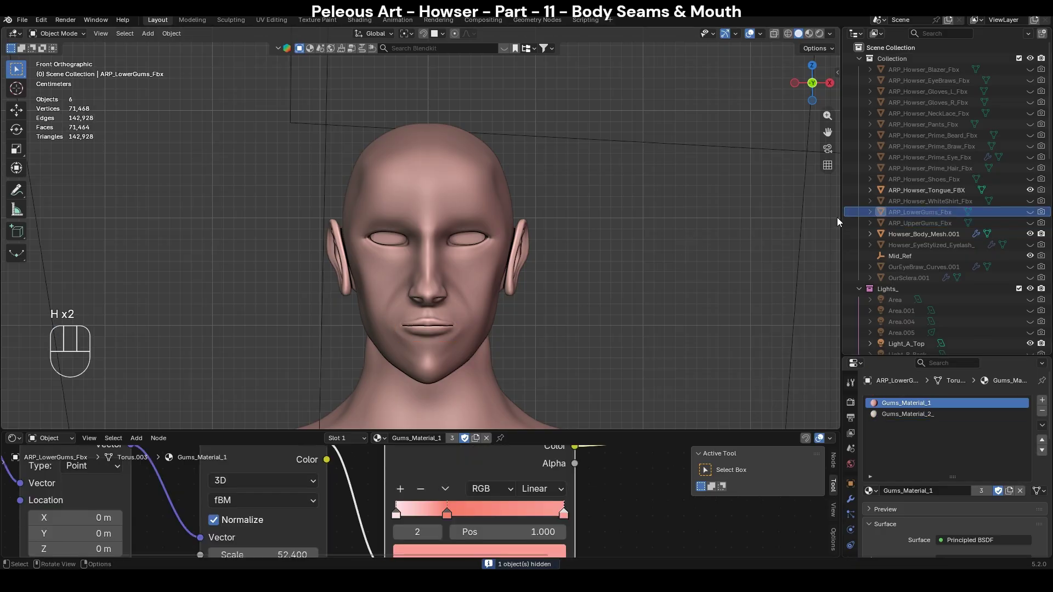
{"action": "left_click", "coordinate": [930, 191]}
{"action": "key", "text": "h"}
{"action": "scroll", "coordinate": [637, 264], "scroll_direction": "up", "scroll_amount": 4}
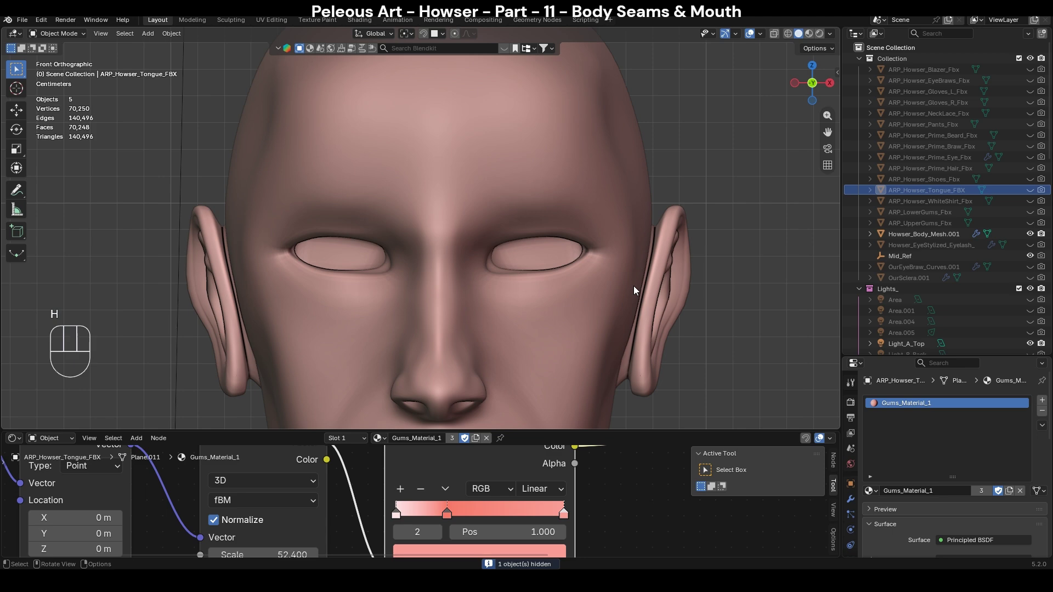
Shrink the Shader Editor and open Howser_Body_Mesh.001 in Edit Mode.
{"action": "scroll", "coordinate": [634, 286], "scroll_direction": "down", "scroll_amount": 3}
{"action": "left_click", "coordinate": [915, 236]}
{"action": "scroll", "coordinate": [608, 250], "scroll_direction": "down", "scroll_amount": 3}
{"action": "middle_click_drag", "start_coordinate": [626, 335], "coordinate": [634, 243], "text": "shift"}
{"action": "left_click_drag", "start_coordinate": [634, 433], "coordinate": [636, 544]}
{"action": "scroll", "coordinate": [640, 406], "scroll_direction": "down", "scroll_amount": 5}
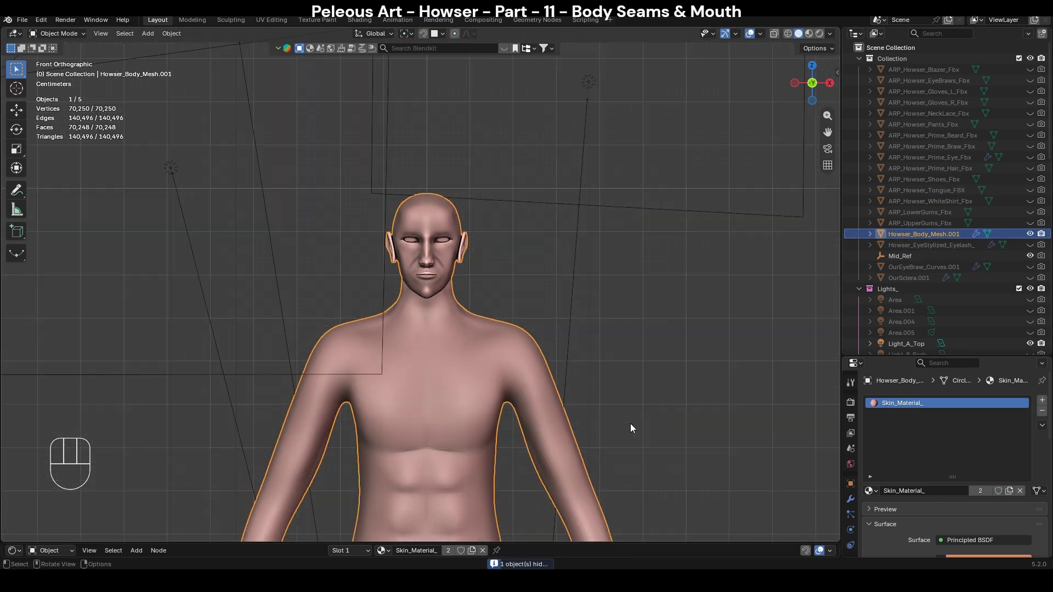
{"action": "middle_click_drag", "start_coordinate": [640, 406], "coordinate": [630, 299], "text": "shift"}
{"action": "scroll", "coordinate": [630, 299], "scroll_direction": "down", "scroll_amount": 2}
{"action": "key", "text": "Tab"}
Examine the existing seams on the body mesh from the feet up to the neck.
{"action": "scroll", "coordinate": [627, 306], "scroll_direction": "up", "scroll_amount": 4}
{"action": "scroll", "coordinate": [620, 351], "scroll_direction": "down", "scroll_amount": 2}
{"action": "middle_click_drag", "start_coordinate": [615, 396], "coordinate": [578, 341], "text": "shift"}
{"action": "scroll", "coordinate": [641, 349], "scroll_direction": "up", "scroll_amount": 3}
{"action": "middle_click_drag", "start_coordinate": [722, 239], "coordinate": [644, 226]}
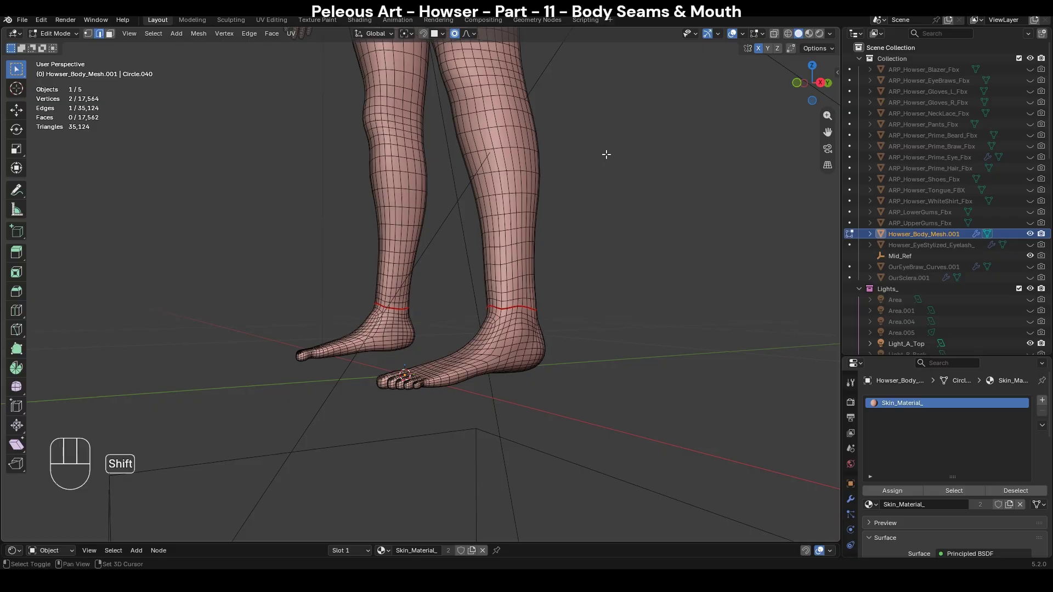
{"action": "middle_click_drag", "start_coordinate": [606, 154], "coordinate": [618, 376], "text": "shift"}
{"action": "scroll", "coordinate": [616, 357], "scroll_direction": "down", "scroll_amount": 3}
{"action": "middle_click_drag", "start_coordinate": [571, 153], "coordinate": [560, 383], "text": "shift"}
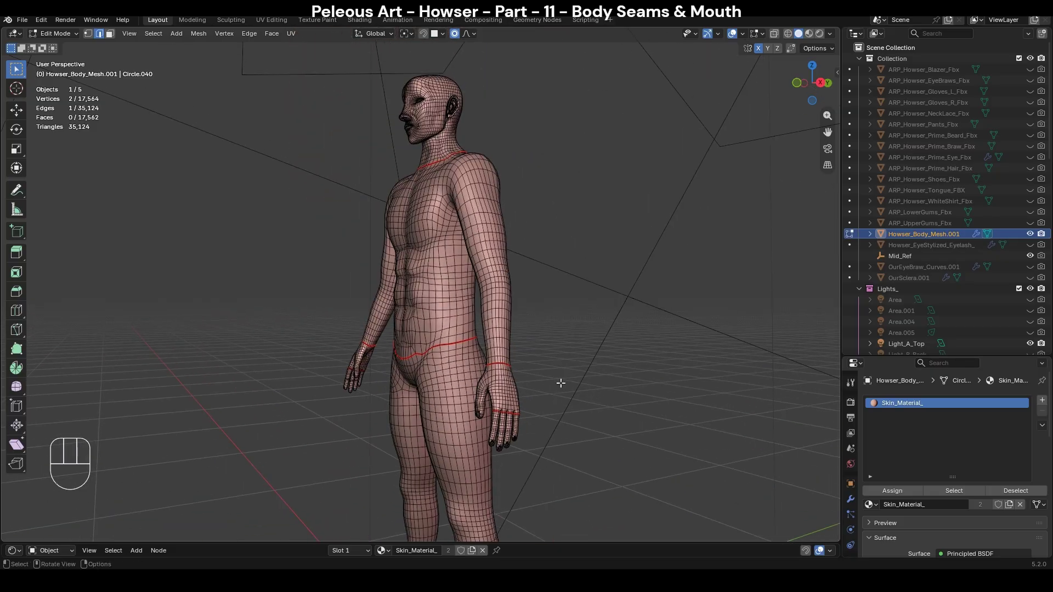
Select the vertical edge loop running along the centre line of the body from the front view.
{"action": "key", "text": "KP_1"}
{"action": "scroll", "coordinate": [543, 356], "scroll_direction": "up", "scroll_amount": 4}
{"action": "middle_click_drag", "start_coordinate": [473, 236], "coordinate": [473, 325], "text": "shift"}
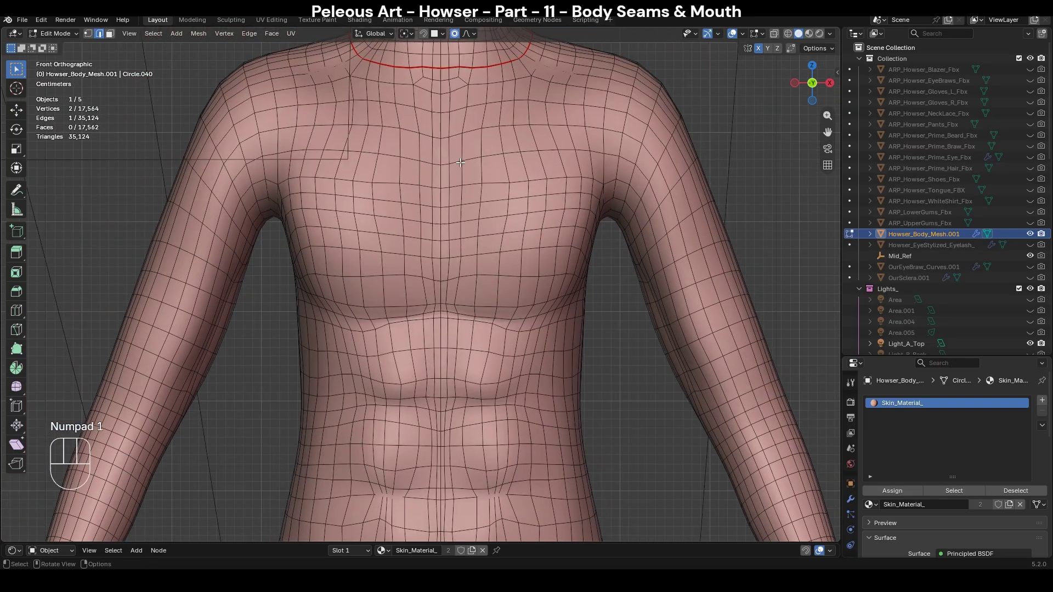
{"action": "left_click", "coordinate": [440, 175], "text": "alt"}
{"action": "scroll", "coordinate": [527, 307], "scroll_direction": "down", "scroll_amount": 4}
{"action": "scroll", "coordinate": [529, 313], "scroll_direction": "up", "scroll_amount": 5}
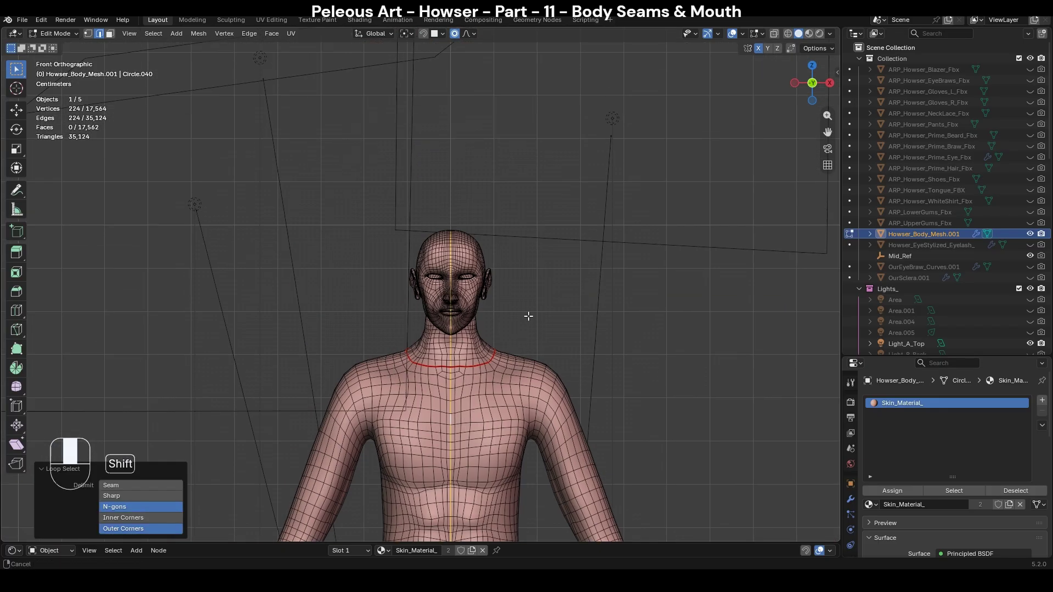
Deselect the centre loop's edges along the front of the face and the throat with Circle Select.
{"action": "middle_click_drag", "start_coordinate": [528, 316], "coordinate": [512, 307], "text": "shift"}
{"action": "scroll", "coordinate": [497, 226], "scroll_direction": "up", "scroll_amount": 4}
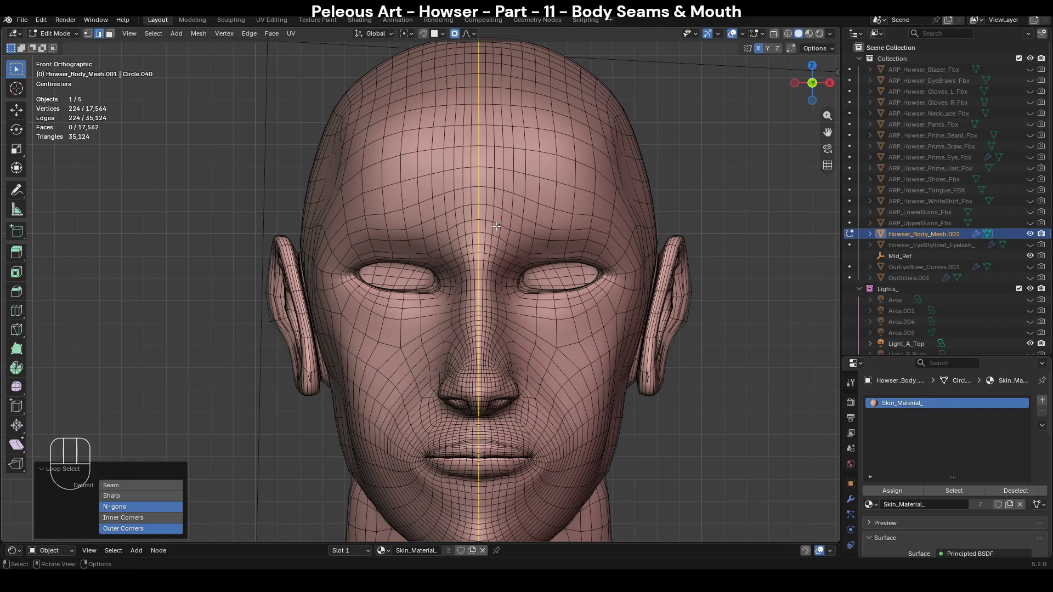
{"action": "key", "text": "c"}
{"action": "middle_click", "coordinate": [486, 192]}
{"action": "right_click", "coordinate": [486, 192]}
{"action": "scroll", "coordinate": [506, 331], "scroll_direction": "down", "scroll_amount": 1}
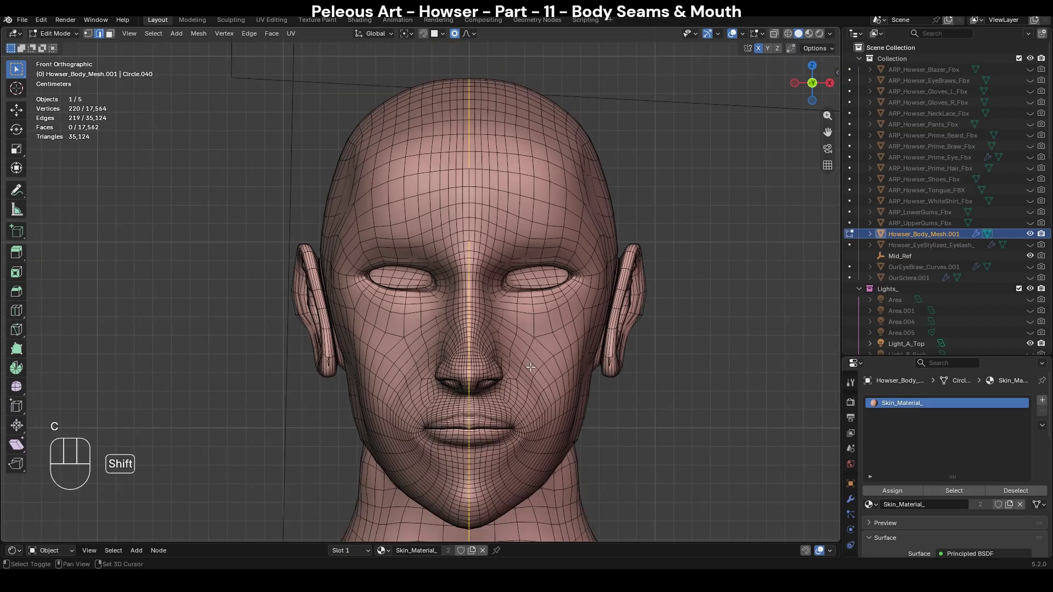
{"action": "middle_click_drag", "start_coordinate": [507, 330], "coordinate": [497, 160], "text": "shift"}
{"action": "scroll", "coordinate": [497, 161], "scroll_direction": "down", "scroll_amount": 2}
{"action": "key", "text": "c"}
{"action": "mouse_move", "coordinate": [450, 132]}
{"action": "middle_mouse_down"}
{"action": "mouse_move", "coordinate": [450, 329]}
{"action": "mouse_move", "coordinate": [557, 237]}
{"action": "mouse_move", "coordinate": [555, 220]}
{"action": "middle_mouse_up"}
{"action": "right_click", "coordinate": [450, 329]}
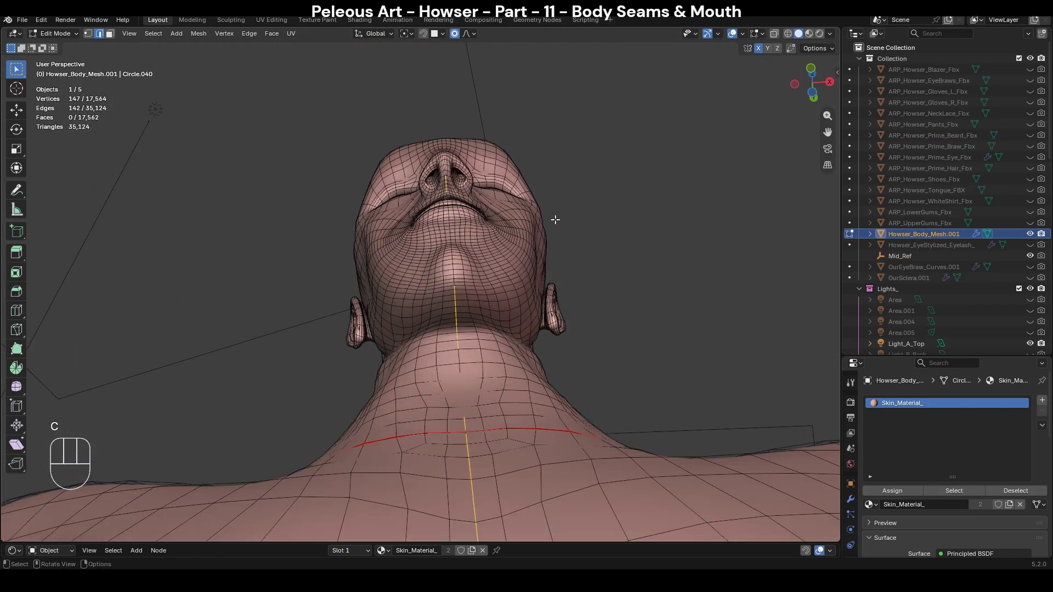
Turn on X-ray display around the head and undo the last selection change.
{"action": "key", "text": "alt+z"}
{"action": "middle_click_drag", "start_coordinate": [468, 376], "coordinate": [503, 374]}
{"action": "key", "text": "ctrl+z"}
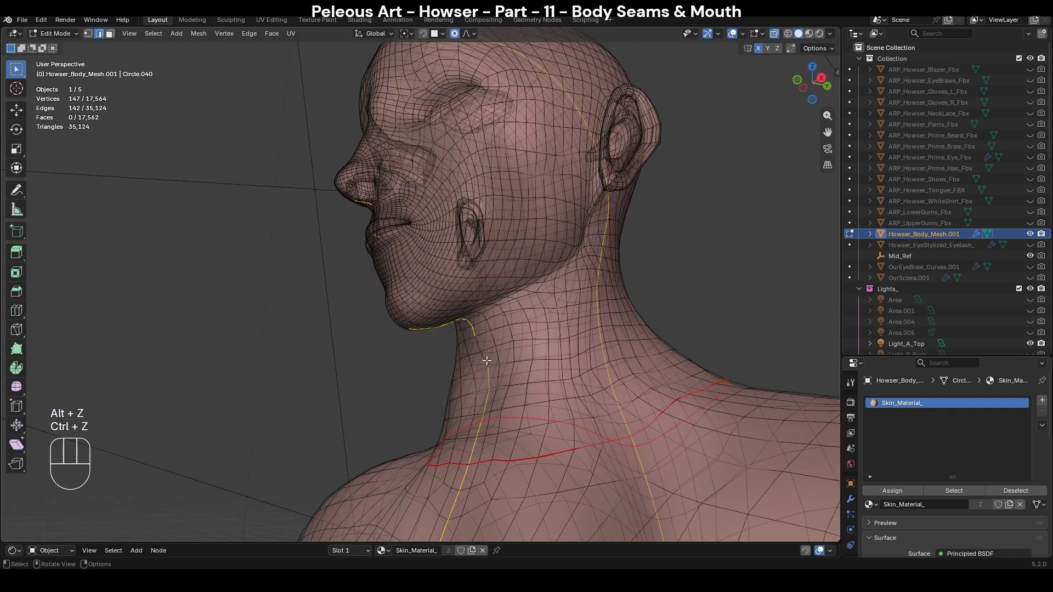
Deselect the remaining centre-loop edges under the chin with Circle Select and turn off X-ray display.
{"action": "key", "text": "alt+z"}
{"action": "key", "text": "alt+z"}
{"action": "middle_click_drag", "start_coordinate": [458, 389], "coordinate": [473, 367]}
{"action": "key", "text": "c"}
{"action": "middle_click_drag", "start_coordinate": [418, 308], "coordinate": [427, 297]}
{"action": "right_click", "coordinate": [428, 297]}
{"action": "key", "text": "alt+z"}
{"action": "mouse_move", "coordinate": [554, 316]}
{"action": "middle_mouse_down"}
{"action": "mouse_move", "coordinate": [578, 277]}
{"action": "mouse_move", "coordinate": [579, 306]}
{"action": "mouse_move", "coordinate": [527, 275]}
{"action": "mouse_move", "coordinate": [520, 255]}
{"action": "middle_mouse_up"}
{"action": "middle_click_drag", "start_coordinate": [465, 307], "coordinate": [602, 326]}
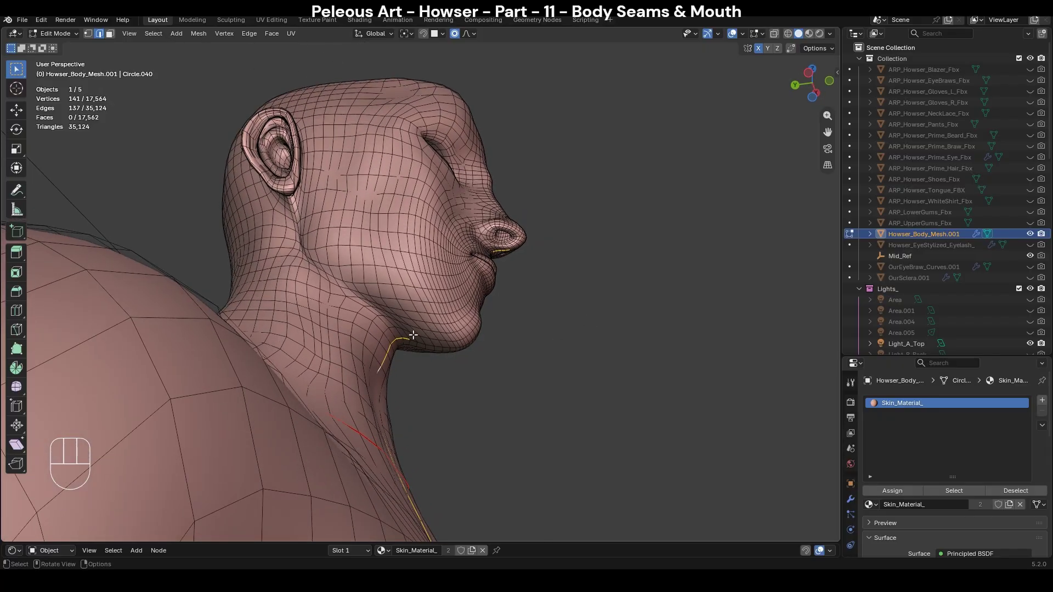
{"action": "scroll", "coordinate": [398, 328], "scroll_direction": "down", "scroll_amount": 1}
{"action": "middle_click_drag", "start_coordinate": [432, 331], "coordinate": [411, 351]}
{"action": "scroll", "coordinate": [587, 351], "scroll_direction": "down", "scroll_amount": 1}
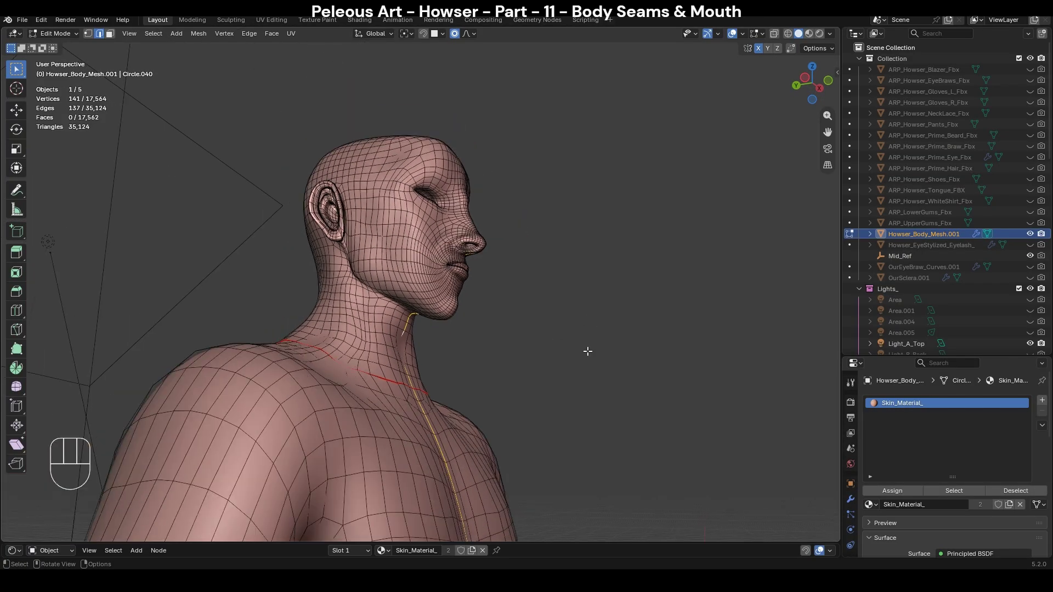
{"action": "middle_click_drag", "start_coordinate": [461, 301], "coordinate": [424, 335]}
Deselect the centre loop down the front of the torso with Circle Select, keeping the pelvis edges up to just below the waist seam.
{"action": "key", "text": "KP_1"}
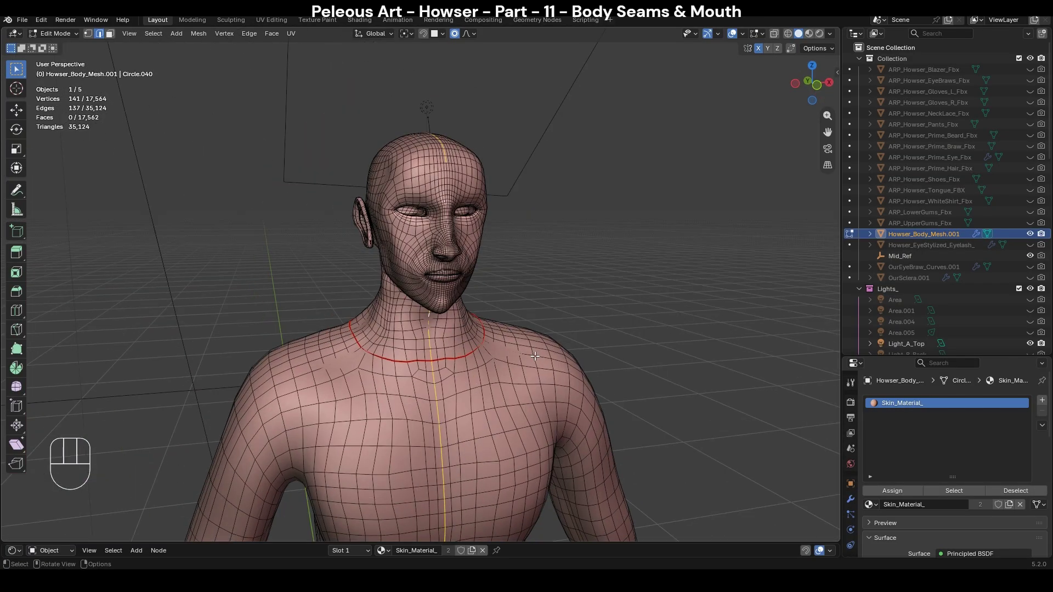
{"action": "middle_click_drag", "start_coordinate": [537, 395], "coordinate": [537, 192], "text": "shift"}
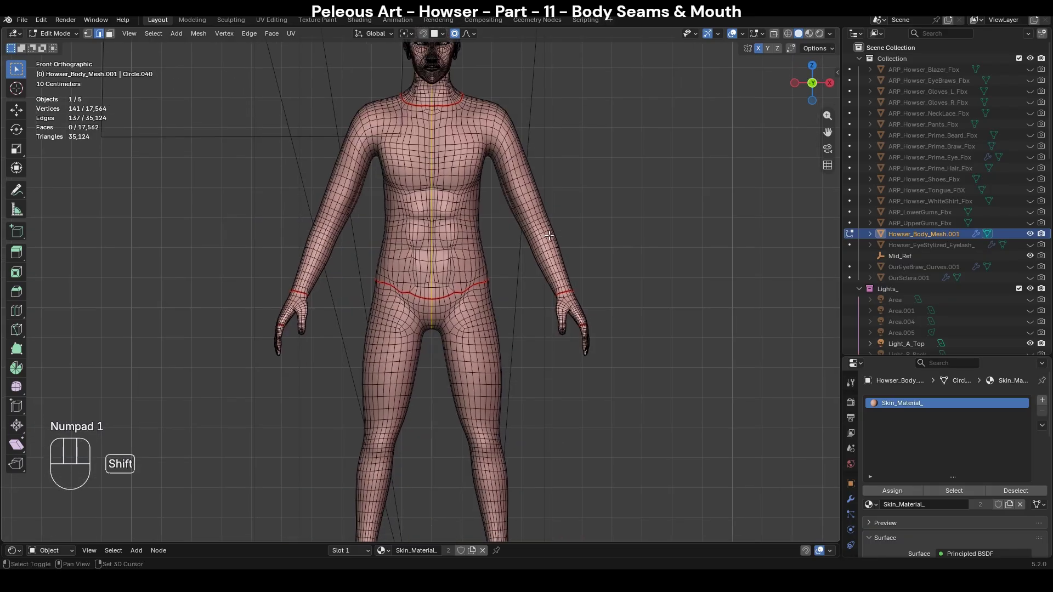
{"action": "scroll", "coordinate": [544, 219], "scroll_direction": "up", "scroll_amount": 3}
{"action": "middle_click_drag", "start_coordinate": [614, 240], "coordinate": [596, 210]}
{"action": "key", "text": "KP_1"}
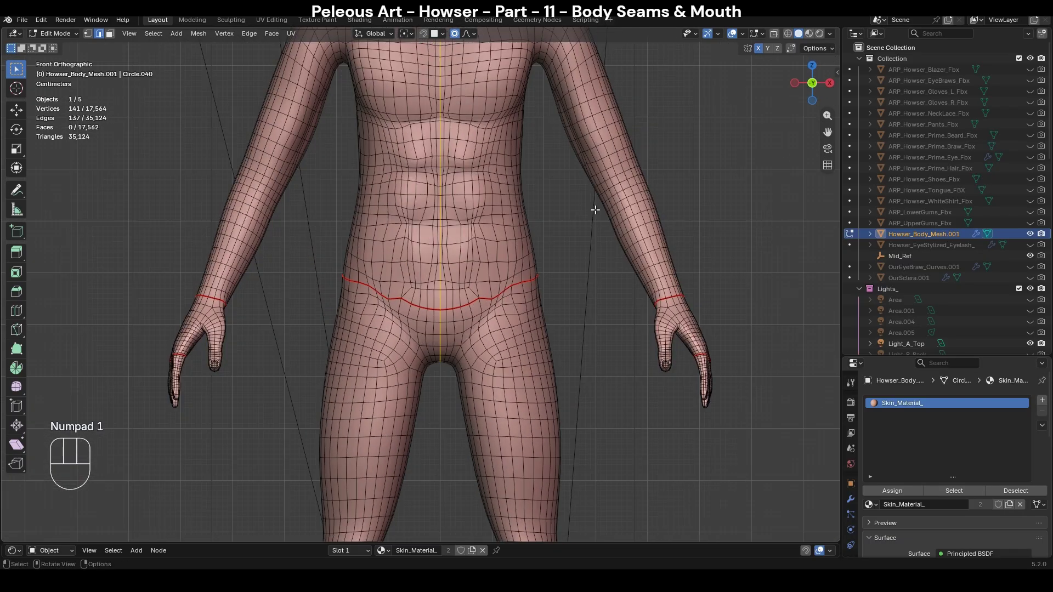
{"action": "middle_click_drag", "start_coordinate": [523, 178], "coordinate": [526, 307], "text": "shift"}
{"action": "scroll", "coordinate": [524, 305], "scroll_direction": "down", "scroll_amount": 1}
{"action": "key", "text": "c"}
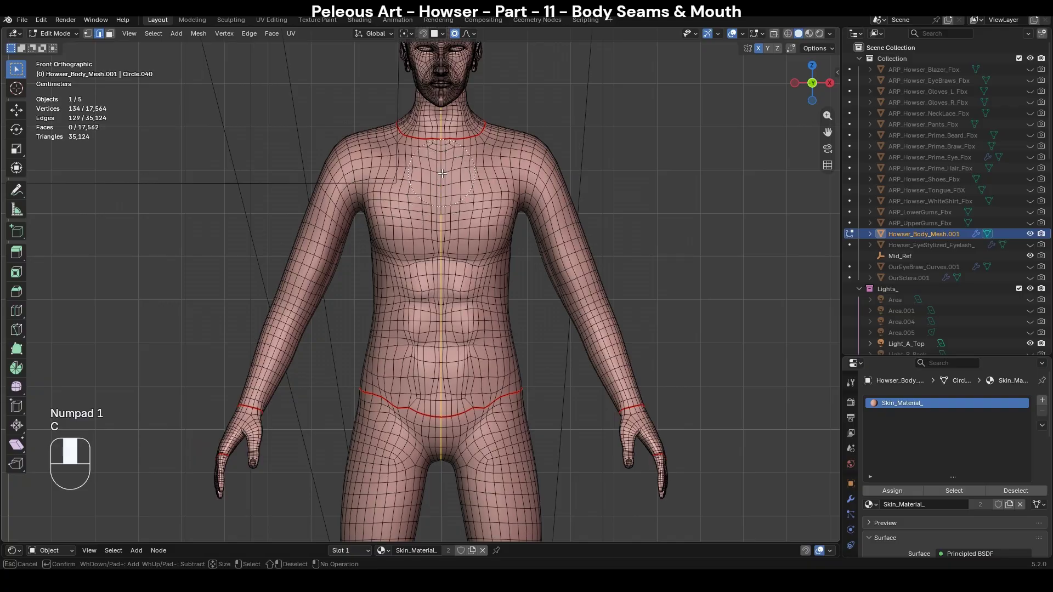
{"action": "right_click", "coordinate": [443, 387]}
{"action": "middle_click_drag", "start_coordinate": [443, 386], "coordinate": [442, 245], "text": "shift"}
{"action": "scroll", "coordinate": [442, 246], "scroll_direction": "up", "scroll_amount": 5}
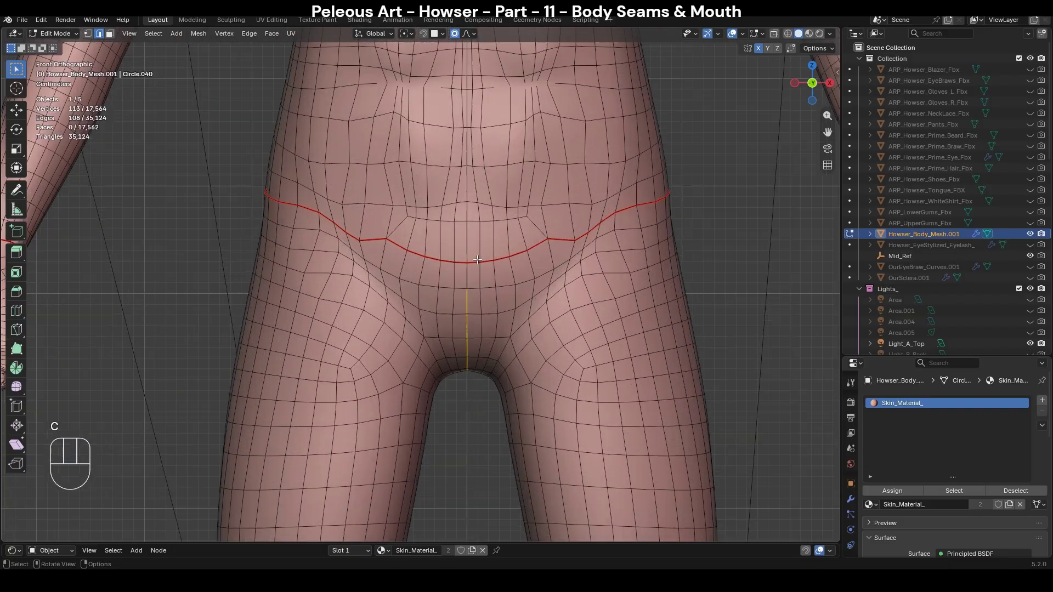
{"action": "left_click", "coordinate": [468, 277], "text": "shift"}
Examine the remaining centre-line selection along the back, over the head and at the throat and pelvis.
{"action": "scroll", "coordinate": [661, 311], "scroll_direction": "down", "scroll_amount": 2}
{"action": "middle_click_drag", "start_coordinate": [735, 307], "coordinate": [516, 296]}
{"action": "scroll", "coordinate": [516, 297], "scroll_direction": "down", "scroll_amount": 4}
{"action": "middle_click_drag", "start_coordinate": [508, 121], "coordinate": [521, 421], "text": "shift"}
{"action": "middle_click_drag", "start_coordinate": [359, 224], "coordinate": [460, 269]}
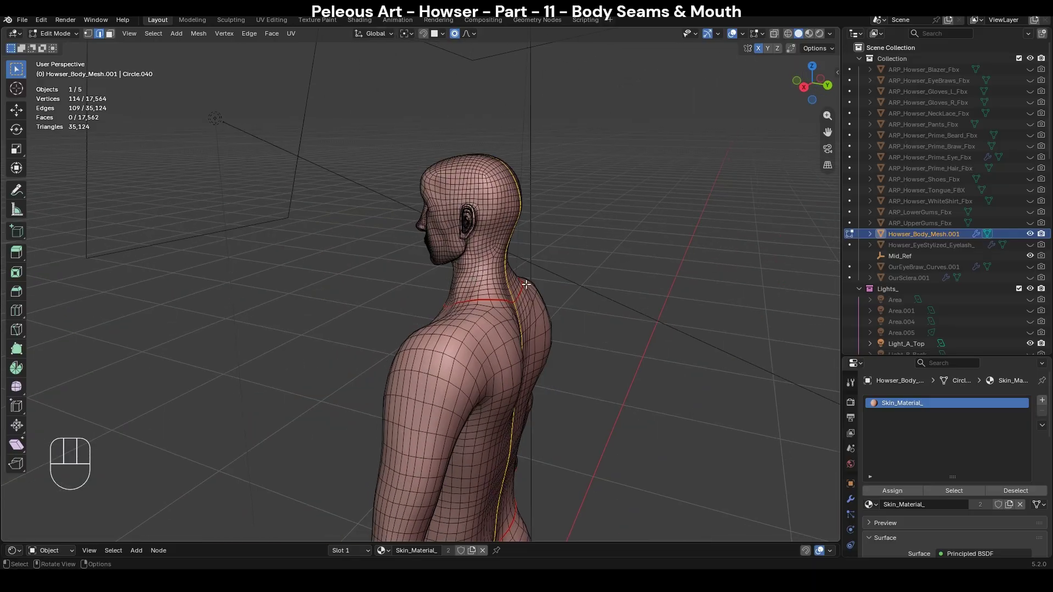
{"action": "middle_click_drag", "start_coordinate": [540, 268], "coordinate": [581, 166]}
{"action": "scroll", "coordinate": [583, 167], "scroll_direction": "up", "scroll_amount": 3}
{"action": "middle_click_drag", "start_coordinate": [483, 196], "coordinate": [499, 309]}
{"action": "key", "text": "KP_1"}
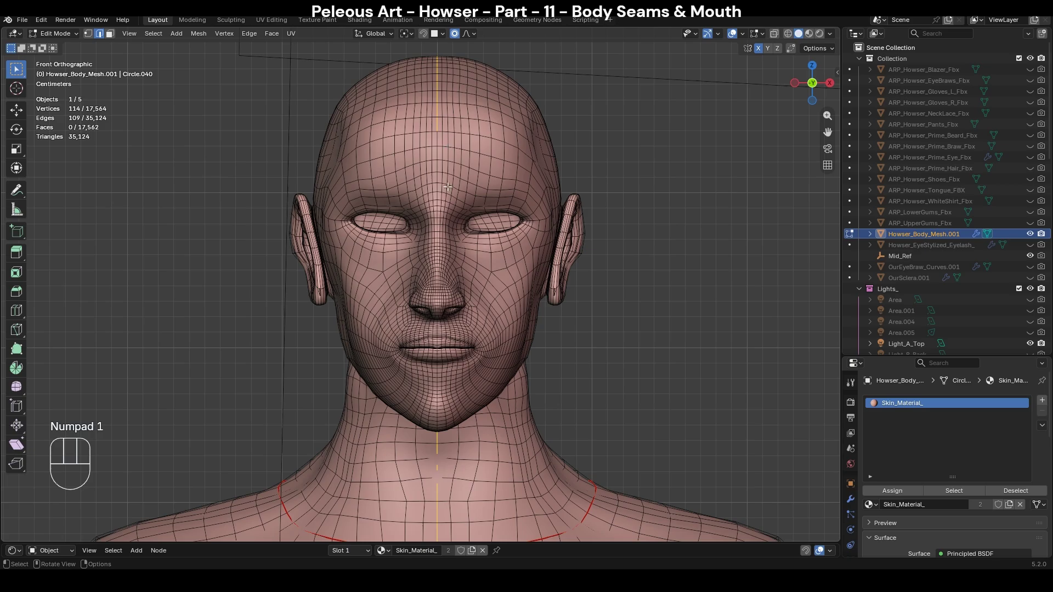
{"action": "scroll", "coordinate": [538, 294], "scroll_direction": "down", "scroll_amount": 3}
{"action": "middle_click_drag", "start_coordinate": [631, 362], "coordinate": [543, 103], "text": "shift"}
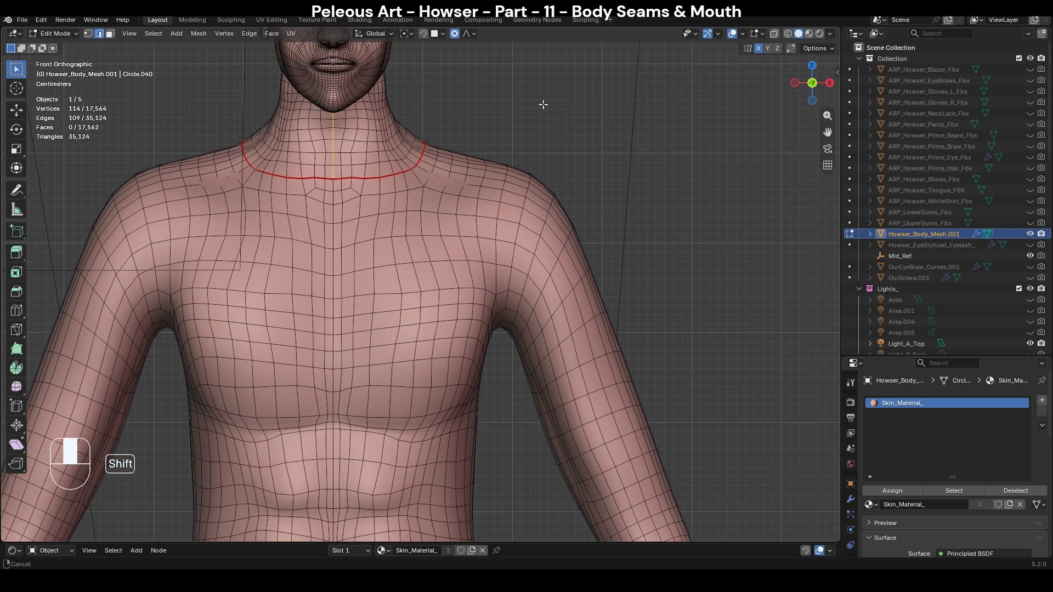
{"action": "scroll", "coordinate": [585, 325], "scroll_direction": "down", "scroll_amount": 3}
{"action": "middle_click_drag", "start_coordinate": [653, 394], "coordinate": [449, 341], "text": "shift"}
{"action": "key", "text": "KP_1"}
{"action": "middle_click_drag", "start_coordinate": [368, 213], "coordinate": [533, 192], "text": "shift"}
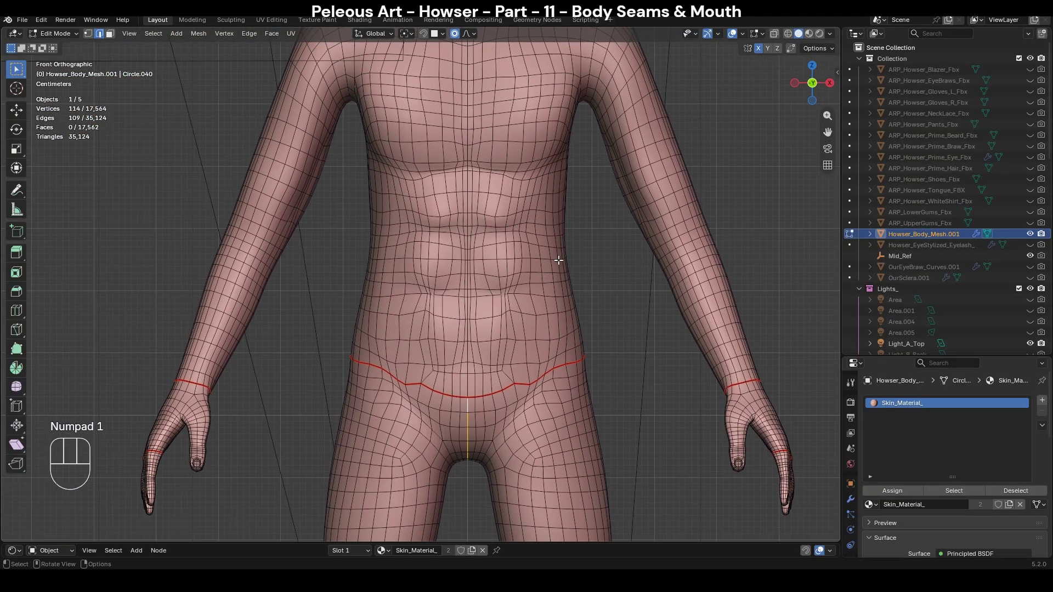
{"action": "scroll", "coordinate": [564, 253], "scroll_direction": "down", "scroll_amount": 3}
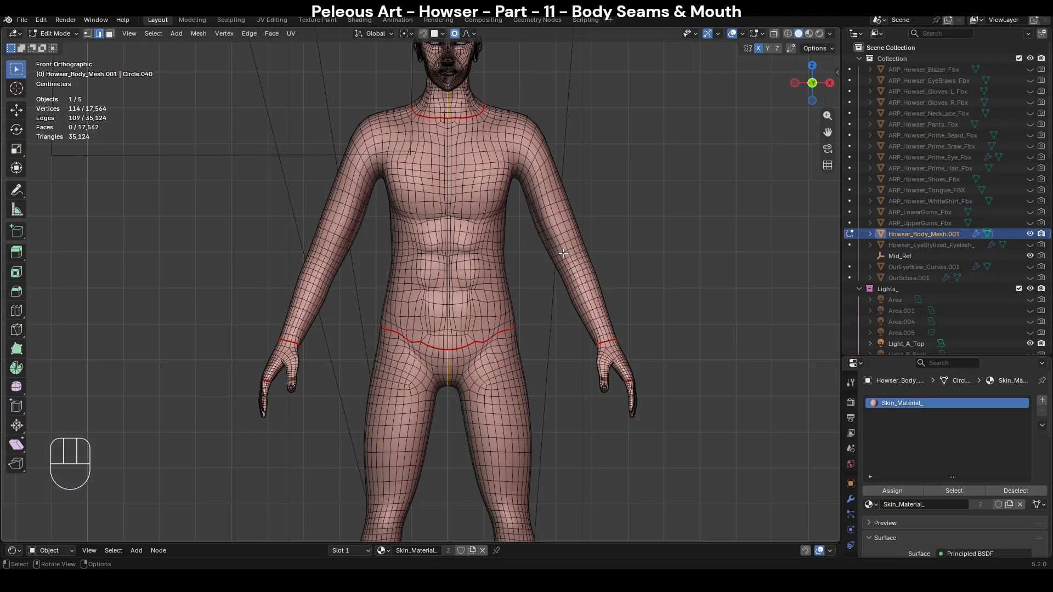
Add the edge loops of the seams around both wrists to the selection.
{"action": "middle_click_drag", "start_coordinate": [663, 420], "coordinate": [513, 308], "text": "shift"}
{"action": "scroll", "coordinate": [540, 304], "scroll_direction": "up", "scroll_amount": 4}
{"action": "middle_click_drag", "start_coordinate": [510, 232], "coordinate": [540, 341], "text": "shift"}
{"action": "scroll", "coordinate": [564, 325], "scroll_direction": "up", "scroll_amount": 5}
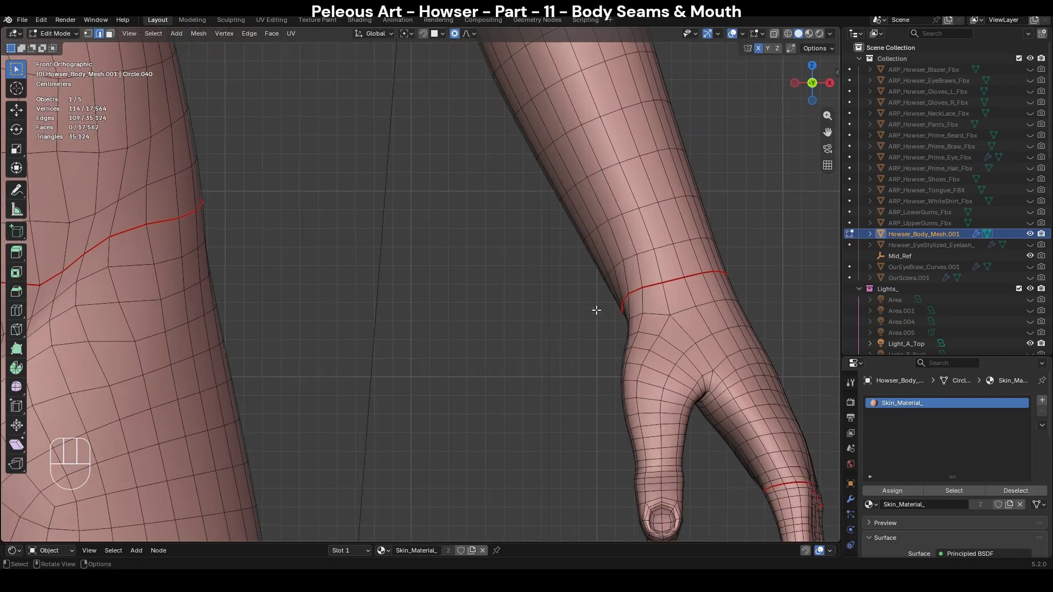
{"action": "left_click", "coordinate": [675, 280], "text": "alt+shift"}
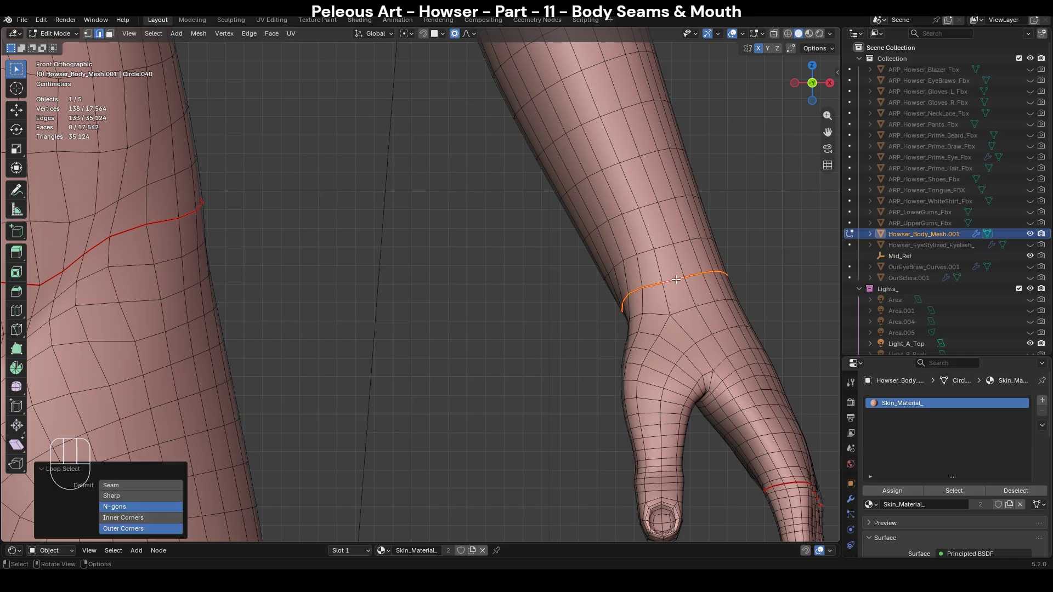
{"action": "scroll", "coordinate": [672, 278], "scroll_direction": "down", "scroll_amount": 6}
{"action": "middle_click_drag", "start_coordinate": [96, 279], "coordinate": [536, 280], "text": "shift"}
{"action": "scroll", "coordinate": [536, 281], "scroll_direction": "up", "scroll_amount": 4}
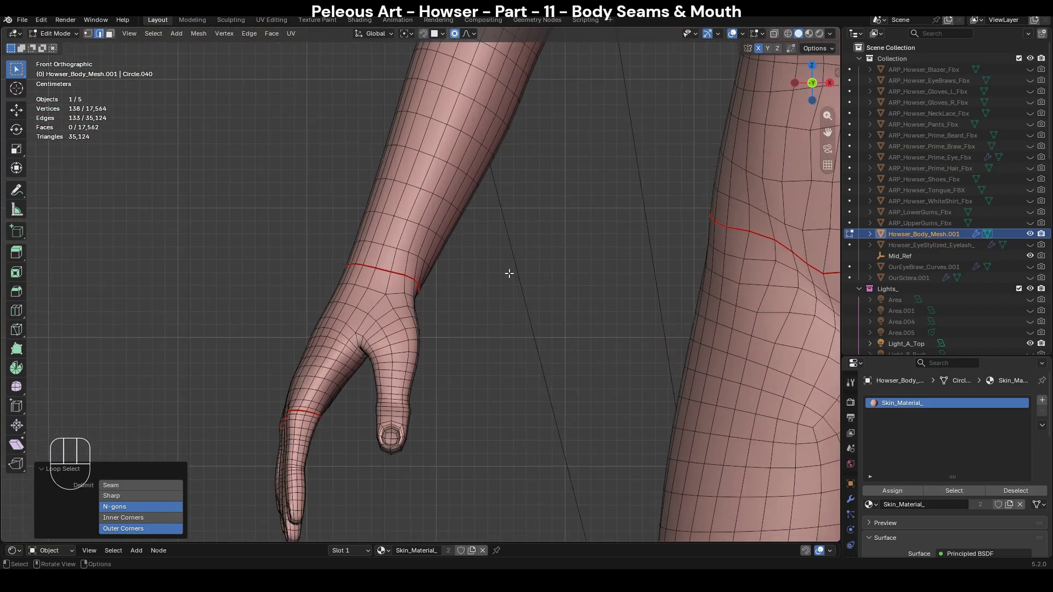
{"action": "left_click", "coordinate": [400, 274], "text": "alt+shift"}
Invert the selection, clear the seams from the inverted edges and deselect everything.
{"action": "scroll", "coordinate": [399, 274], "scroll_direction": "down", "scroll_amount": 7}
{"action": "middle_click_drag", "start_coordinate": [713, 413], "coordinate": [640, 525], "text": "shift"}
{"action": "middle_click_drag", "start_coordinate": [630, 229], "coordinate": [614, 346], "text": "shift"}
{"action": "scroll", "coordinate": [614, 346], "scroll_direction": "up", "scroll_amount": 5}
{"action": "scroll", "coordinate": [688, 421], "scroll_direction": "down", "scroll_amount": 4}
{"action": "middle_click_drag", "start_coordinate": [687, 421], "coordinate": [614, 226], "text": "shift"}
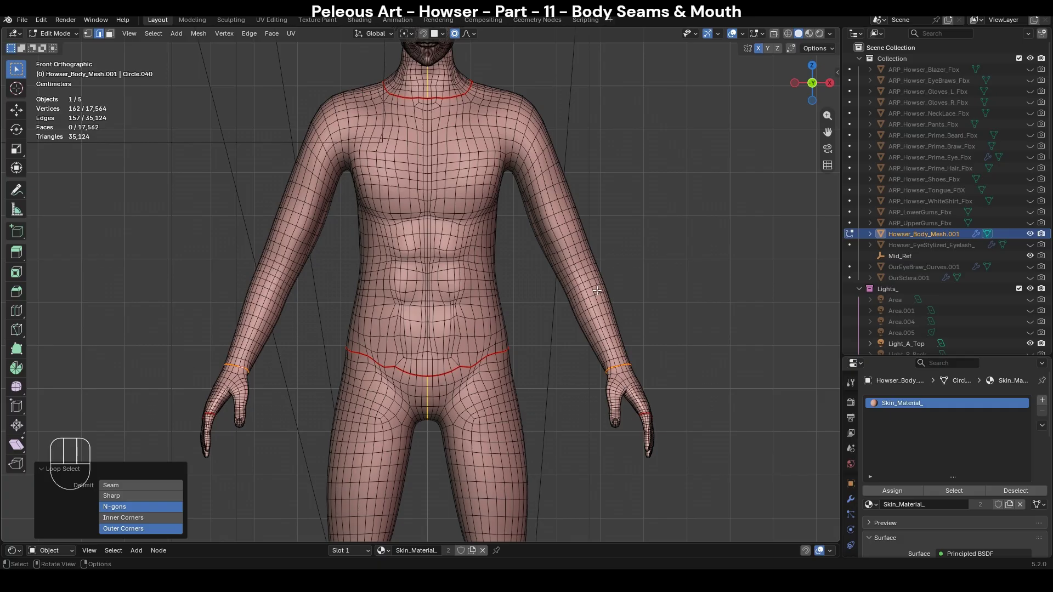
{"action": "key", "text": "ctrl+i"}
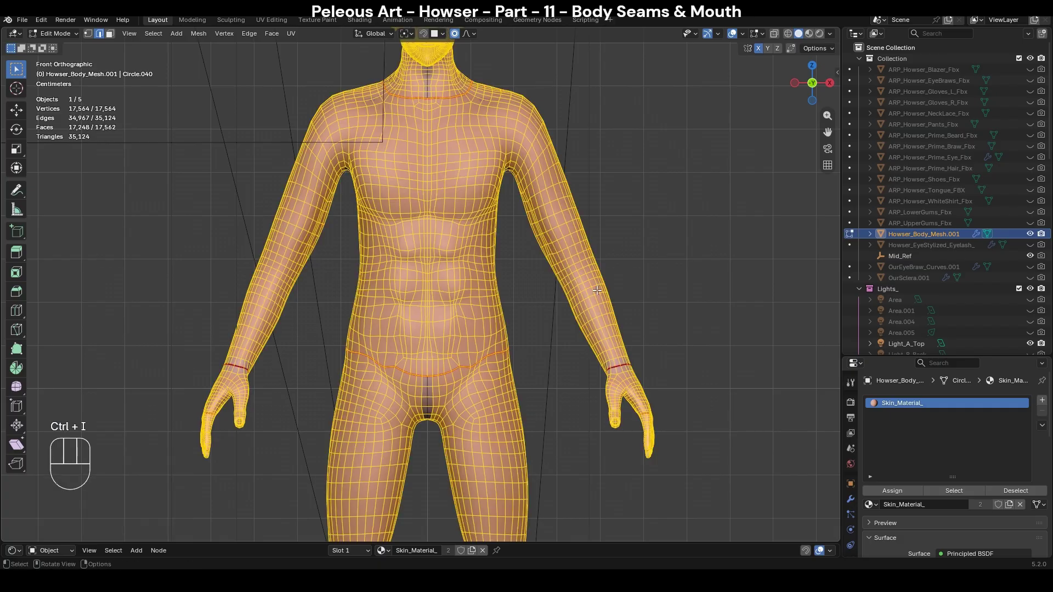
{"action": "right_click", "coordinate": [545, 180]}
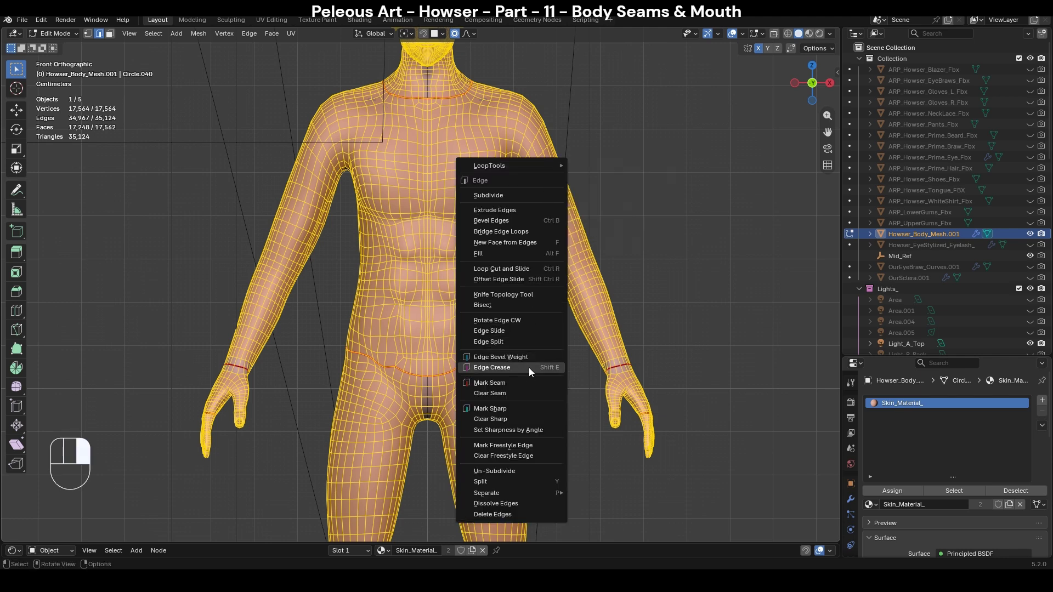
{"action": "left_click", "coordinate": [529, 392]}
{"action": "left_click", "coordinate": [668, 350]}
Examine the body, from the head to the legs, for any remaining seams.
{"action": "scroll", "coordinate": [648, 364], "scroll_direction": "down", "scroll_amount": 4}
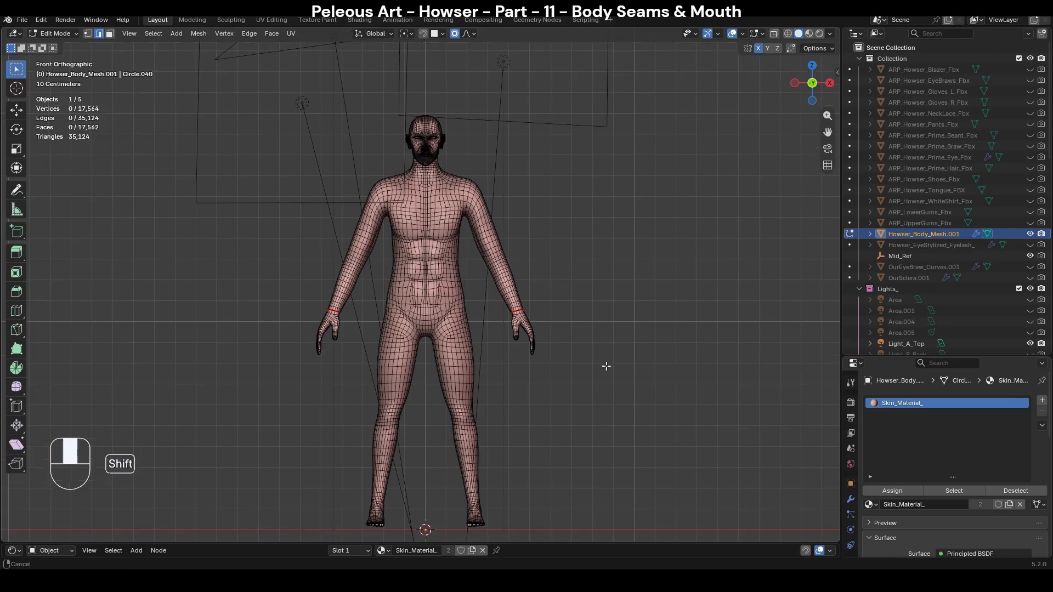
{"action": "middle_click_drag", "start_coordinate": [604, 388], "coordinate": [612, 291], "text": "shift"}
{"action": "scroll", "coordinate": [612, 291], "scroll_direction": "up", "scroll_amount": 3}
{"action": "scroll", "coordinate": [604, 358], "scroll_direction": "up", "scroll_amount": 2}
{"action": "middle_click_drag", "start_coordinate": [652, 155], "coordinate": [480, 294], "text": "shift"}
{"action": "middle_click_drag", "start_coordinate": [466, 140], "coordinate": [644, 351]}
{"action": "scroll", "coordinate": [582, 351], "scroll_direction": "up", "scroll_amount": 1}
{"action": "middle_click_drag", "start_coordinate": [549, 401], "coordinate": [574, 268], "text": "shift"}
{"action": "scroll", "coordinate": [575, 316], "scroll_direction": "up", "scroll_amount": 1}
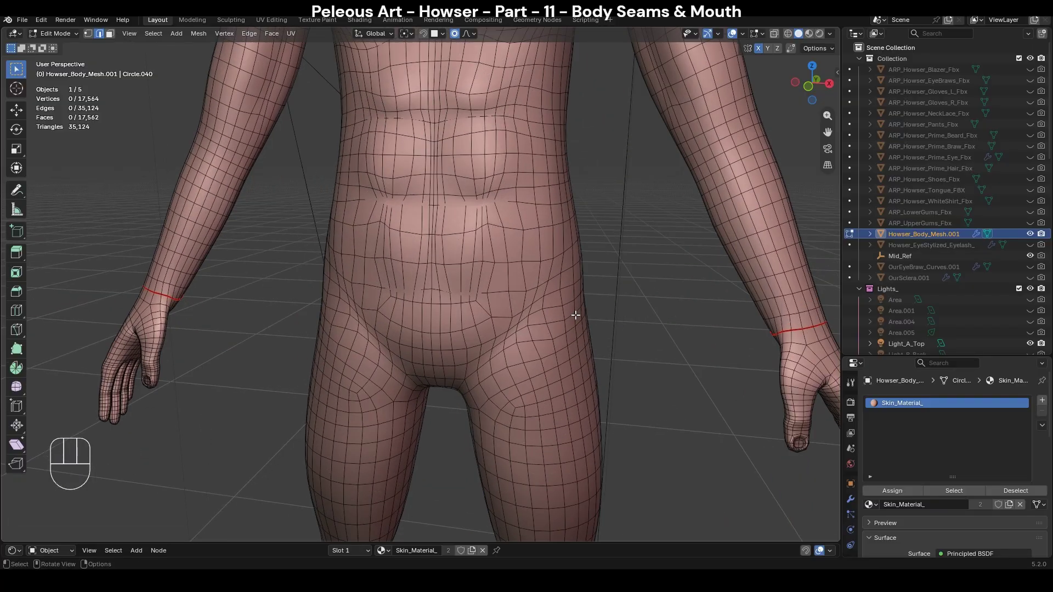
Select the shortest edge path along the centre line from the lower abdomen through the crotch to the top of the buttocks.
{"action": "key", "text": "KP_1"}
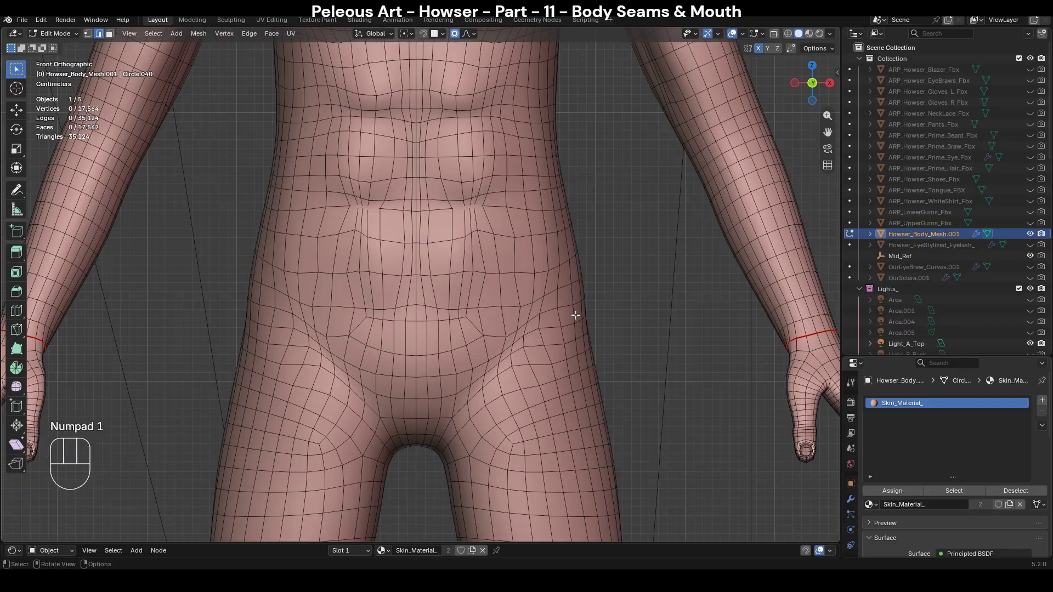
{"action": "left_click", "coordinate": [417, 347]}
{"action": "scroll", "coordinate": [639, 419], "scroll_direction": "down", "scroll_amount": 3}
{"action": "middle_click_drag", "start_coordinate": [639, 419], "coordinate": [411, 392]}
{"action": "scroll", "coordinate": [490, 368], "scroll_direction": "up", "scroll_amount": 2}
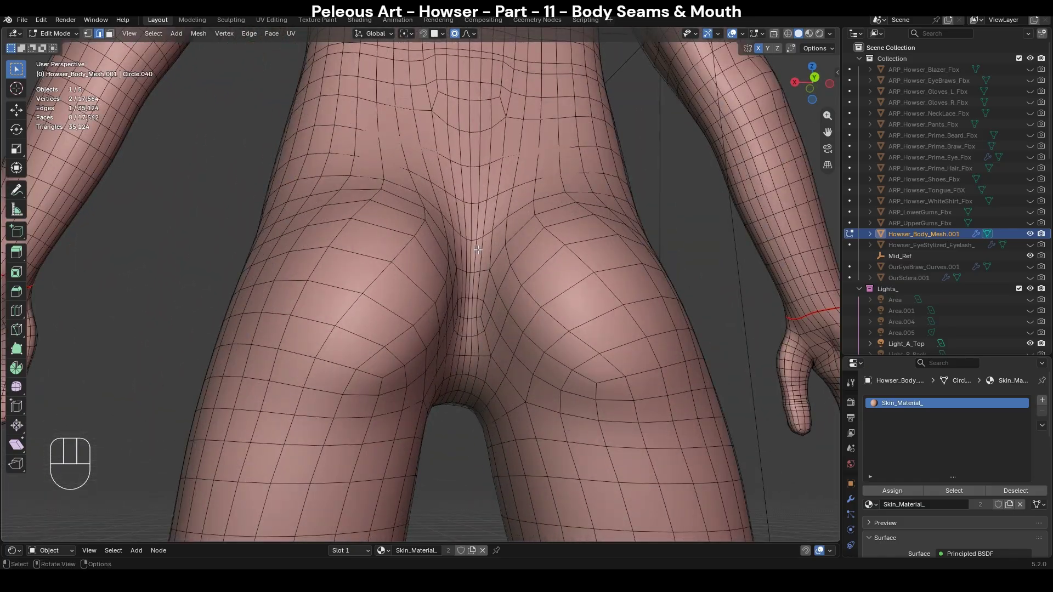
{"action": "left_click", "coordinate": [470, 235], "text": "ctrl+shift"}
{"action": "scroll", "coordinate": [471, 234], "scroll_direction": "down", "scroll_amount": 4}
{"action": "middle_click_drag", "start_coordinate": [471, 235], "coordinate": [629, 333]}
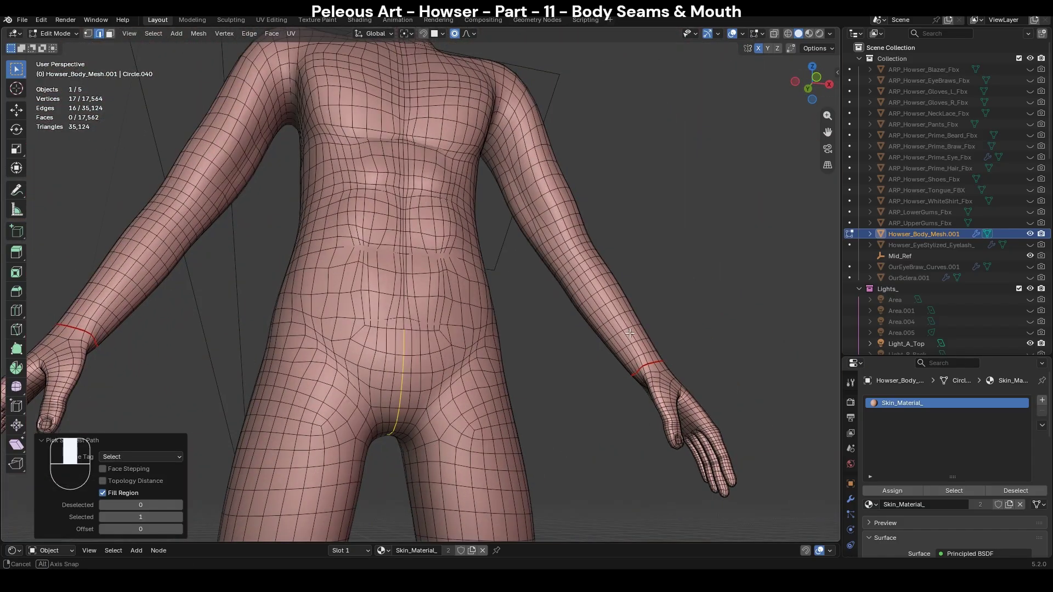
Extend the selected edge path up the centre line of the back toward the neck.
{"action": "scroll", "coordinate": [629, 333], "scroll_direction": "down", "scroll_amount": 1}
{"action": "key", "text": "ctrl+KP_1"}
{"action": "scroll", "coordinate": [630, 333], "scroll_direction": "down", "scroll_amount": 2}
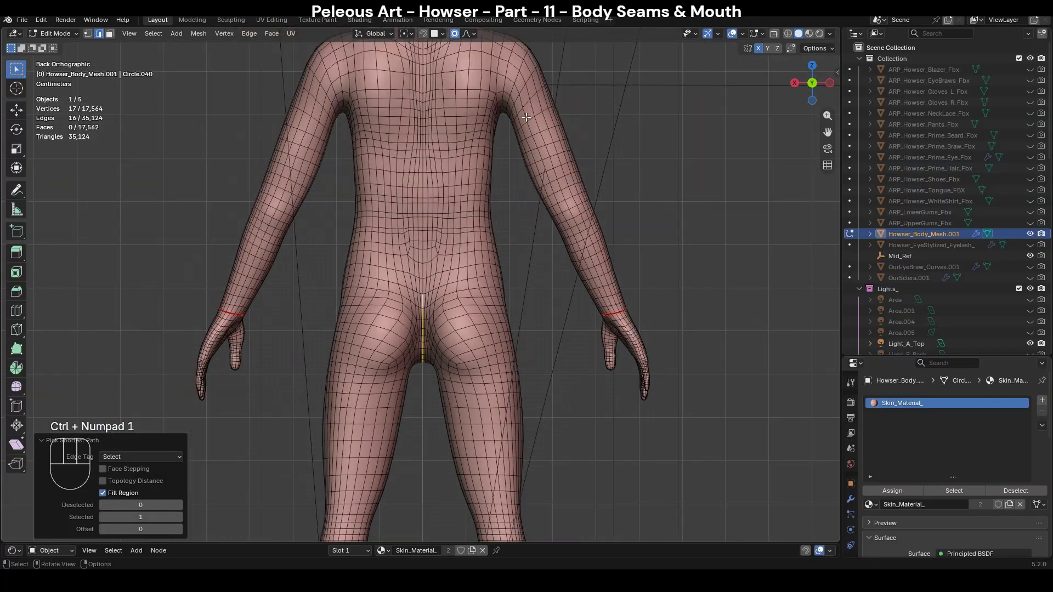
{"action": "middle_click_drag", "start_coordinate": [527, 120], "coordinate": [552, 440], "text": "shift"}
{"action": "scroll", "coordinate": [552, 457], "scroll_direction": "up", "scroll_amount": 3}
{"action": "left_click", "coordinate": [464, 341], "text": "ctrl+shift"}
Continue the selected edge path over the top of the head to the middle of the forehead.
{"action": "middle_click_drag", "start_coordinate": [308, 362], "coordinate": [565, 365]}
{"action": "key", "text": "KP_1"}
{"action": "middle_click_drag", "start_coordinate": [417, 362], "coordinate": [554, 438], "text": "shift"}
{"action": "scroll", "coordinate": [570, 126], "scroll_direction": "up", "scroll_amount": 2}
{"action": "scroll", "coordinate": [554, 438], "scroll_direction": "down", "scroll_amount": 3}
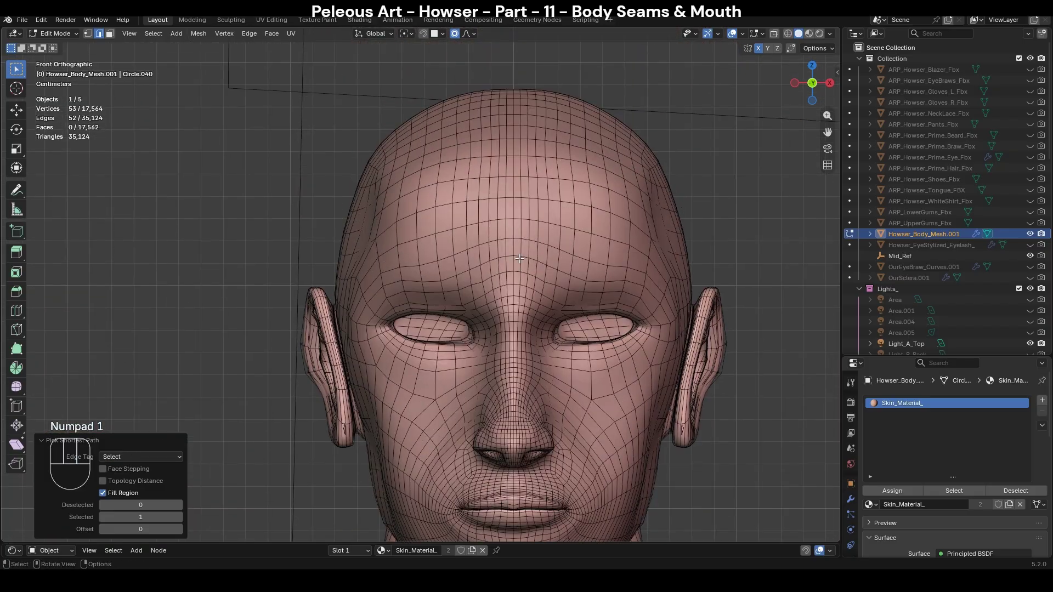
{"action": "left_click", "coordinate": [514, 240], "text": "ctrl"}
Add centre-line edges under the chin to the selection.
{"action": "scroll", "coordinate": [562, 357], "scroll_direction": "down", "scroll_amount": 3}
{"action": "middle_click_drag", "start_coordinate": [568, 401], "coordinate": [545, 245], "text": "shift"}
{"action": "scroll", "coordinate": [545, 245], "scroll_direction": "up", "scroll_amount": 2}
{"action": "scroll", "coordinate": [545, 245], "scroll_direction": "down", "scroll_amount": 5}
{"action": "middle_click_drag", "start_coordinate": [548, 413], "coordinate": [552, 325], "text": "shift"}
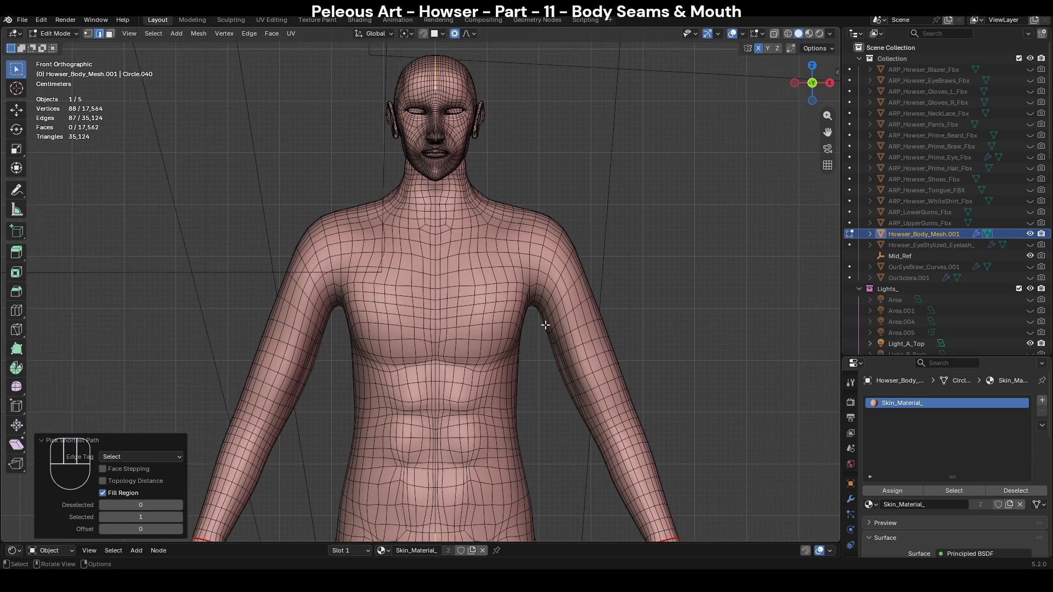
{"action": "scroll", "coordinate": [411, 288], "scroll_direction": "up", "scroll_amount": 4}
{"action": "middle_click_drag", "start_coordinate": [416, 31], "coordinate": [413, 181], "text": "shift"}
{"action": "scroll", "coordinate": [431, 316], "scroll_direction": "up", "scroll_amount": 2}
{"action": "middle_click_drag", "start_coordinate": [431, 316], "coordinate": [451, 246]}
{"action": "left_click", "coordinate": [437, 300], "text": "shift"}
{"action": "scroll", "coordinate": [411, 463], "scroll_direction": "up", "scroll_amount": 1}
{"action": "left_click", "coordinate": [407, 470], "text": "shift"}
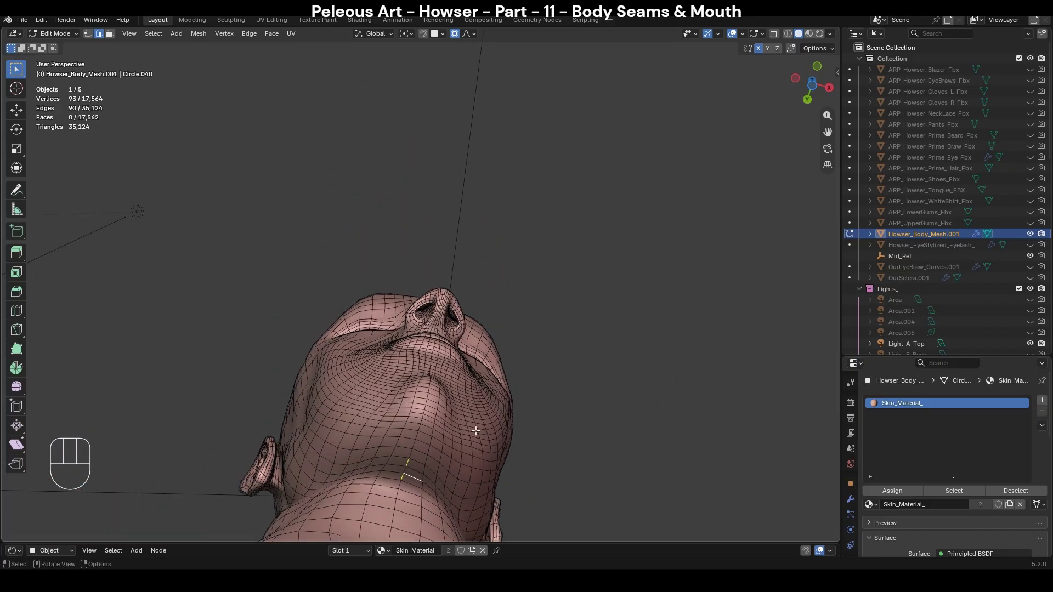
{"action": "middle_click_drag", "start_coordinate": [407, 471], "coordinate": [484, 424]}
Extend the selection from under the chin down the centre of the throat with the shortest path.
{"action": "key", "text": "KP_1"}
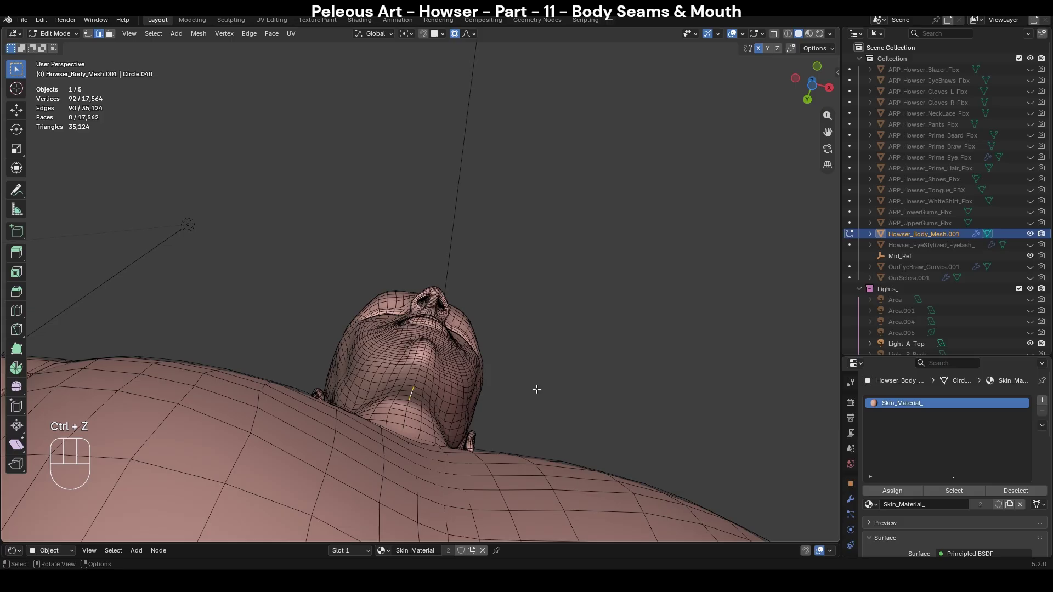
{"action": "middle_click_drag", "start_coordinate": [470, 241], "coordinate": [463, 390], "text": "shift"}
{"action": "left_click", "coordinate": [451, 334], "text": "ctrl+shift"}
{"action": "key", "text": "ctrl+z"}
{"action": "left_click", "coordinate": [450, 335], "text": "ctrl+shift"}
{"action": "scroll", "coordinate": [451, 334], "scroll_direction": "down", "scroll_amount": 5}
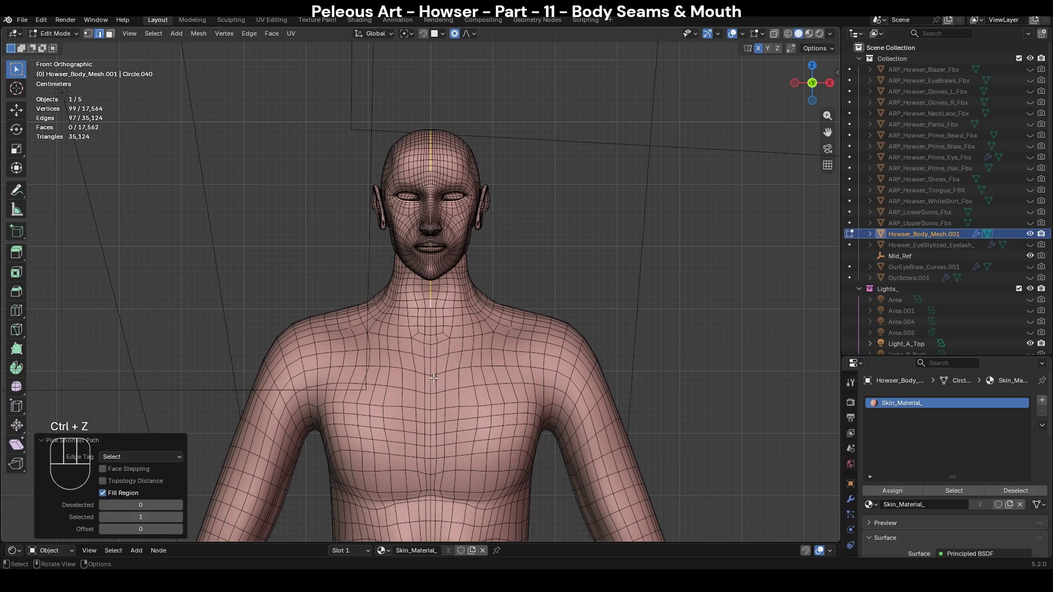
Deselect the topmost centre edge on the lower abdomen with Circle Select.
{"action": "scroll", "coordinate": [439, 381], "scroll_direction": "down", "scroll_amount": 3}
{"action": "middle_click_drag", "start_coordinate": [637, 358], "coordinate": [736, 357]}
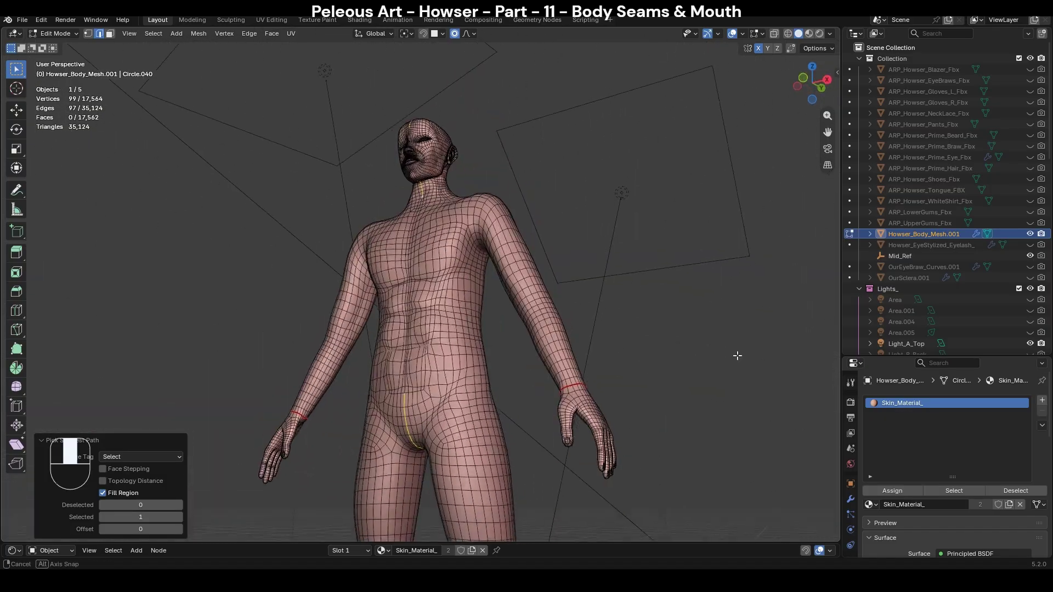
{"action": "scroll", "coordinate": [606, 359], "scroll_direction": "up", "scroll_amount": 3}
{"action": "key", "text": "KP_1"}
{"action": "middle_click_drag", "start_coordinate": [421, 462], "coordinate": [479, 392], "text": "shift"}
{"action": "scroll", "coordinate": [479, 392], "scroll_direction": "up", "scroll_amount": 2}
{"action": "key", "text": "c"}
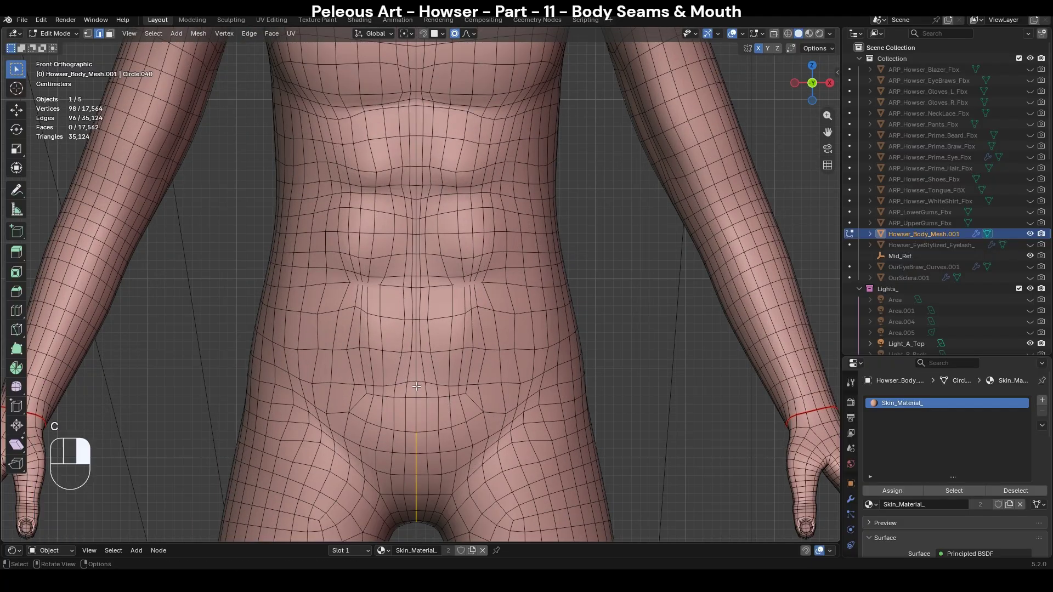
{"action": "right_click", "coordinate": [417, 387]}
Mark the selected centre-line edges as seams and clear the selection.
{"action": "scroll", "coordinate": [416, 386], "scroll_direction": "down", "scroll_amount": 2}
{"action": "middle_click_drag", "start_coordinate": [439, 165], "coordinate": [456, 478], "text": "shift"}
{"action": "scroll", "coordinate": [472, 384], "scroll_direction": "up", "scroll_amount": 3}
{"action": "right_click", "coordinate": [502, 327]}
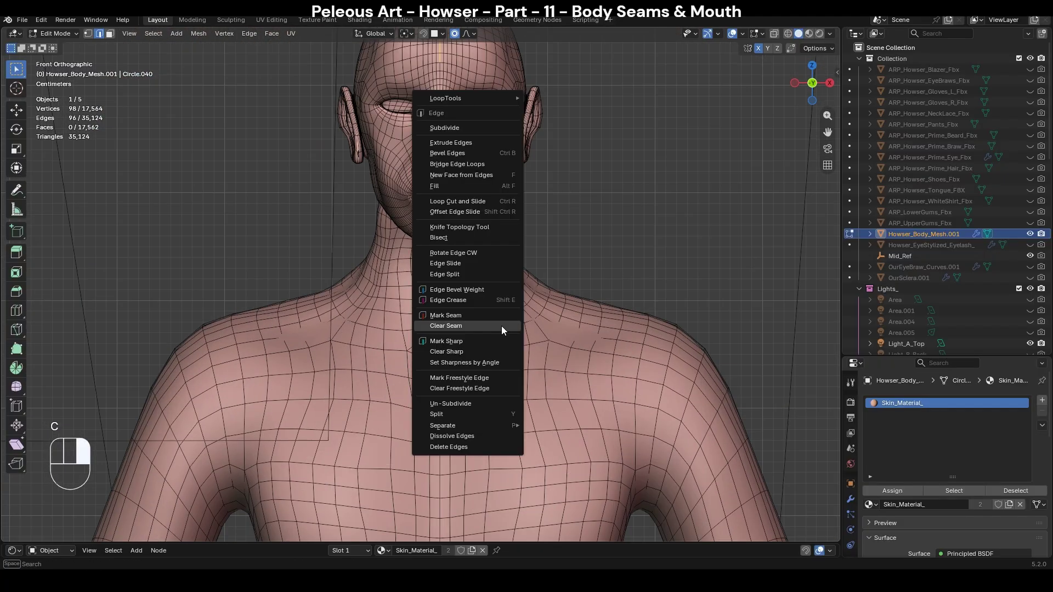
{"action": "left_click", "coordinate": [500, 315]}
{"action": "left_click", "coordinate": [674, 242]}
Examine the new centre-line seams on the body from the pelvis up to the throat.
{"action": "scroll", "coordinate": [675, 242], "scroll_direction": "down", "scroll_amount": 4}
{"action": "scroll", "coordinate": [628, 425], "scroll_direction": "up", "scroll_amount": 2}
{"action": "middle_click_drag", "start_coordinate": [628, 426], "coordinate": [383, 272], "text": "shift"}
{"action": "middle_click_drag", "start_coordinate": [608, 96], "coordinate": [541, 310], "text": "shift"}
{"action": "middle_click_drag", "start_coordinate": [428, 330], "coordinate": [677, 288]}
{"action": "middle_click_drag", "start_coordinate": [473, 381], "coordinate": [506, 271], "text": "shift"}
{"action": "scroll", "coordinate": [505, 271], "scroll_direction": "up", "scroll_amount": 3}
{"action": "scroll", "coordinate": [397, 344], "scroll_direction": "down", "scroll_amount": 3}
{"action": "middle_click_drag", "start_coordinate": [439, 118], "coordinate": [494, 380], "text": "shift"}
{"action": "scroll", "coordinate": [470, 222], "scroll_direction": "up", "scroll_amount": 3}
{"action": "scroll", "coordinate": [495, 380], "scroll_direction": "up", "scroll_amount": 3}
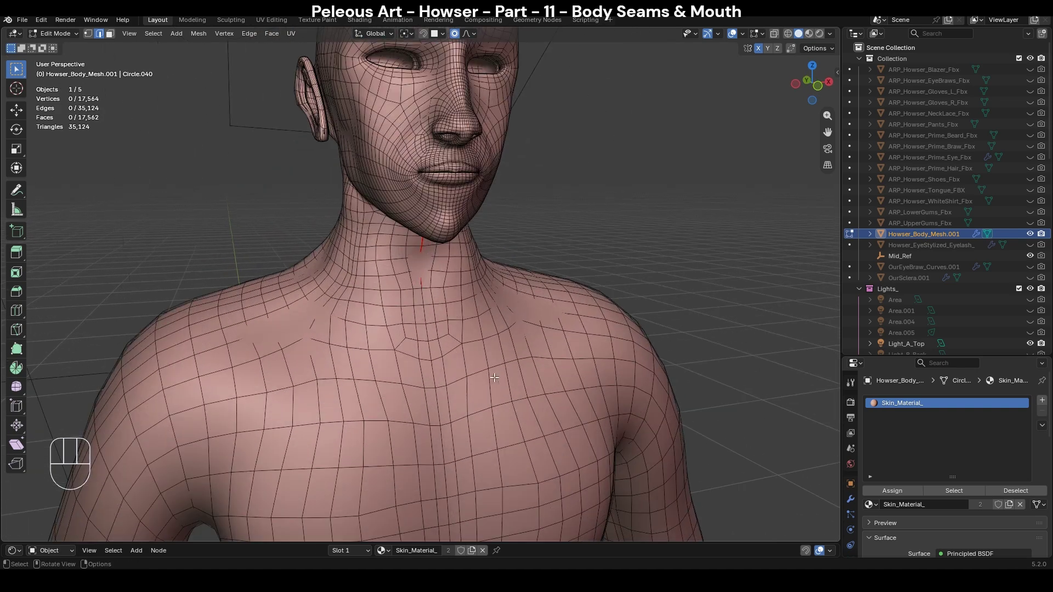
Select the edge loop at the base of the neck and mark it as a seam.
{"action": "left_click", "coordinate": [452, 284], "text": "alt"}
{"action": "right_click", "coordinate": [452, 285]}
{"action": "left_click", "coordinate": [452, 285]}
Select the lengthwise edge loop of the forearm down to the wrist and try a loop cut on the hand.
{"action": "key", "text": "KP_1"}
{"action": "scroll", "coordinate": [734, 358], "scroll_direction": "down", "scroll_amount": 3}
{"action": "middle_click_drag", "start_coordinate": [733, 358], "coordinate": [635, 135], "text": "shift"}
{"action": "scroll", "coordinate": [624, 329], "scroll_direction": "down", "scroll_amount": 2}
{"action": "middle_click_drag", "start_coordinate": [627, 451], "coordinate": [553, 306], "text": "shift"}
{"action": "left_click", "coordinate": [549, 310], "text": "alt"}
{"action": "scroll", "coordinate": [549, 310], "scroll_direction": "up", "scroll_amount": 5}
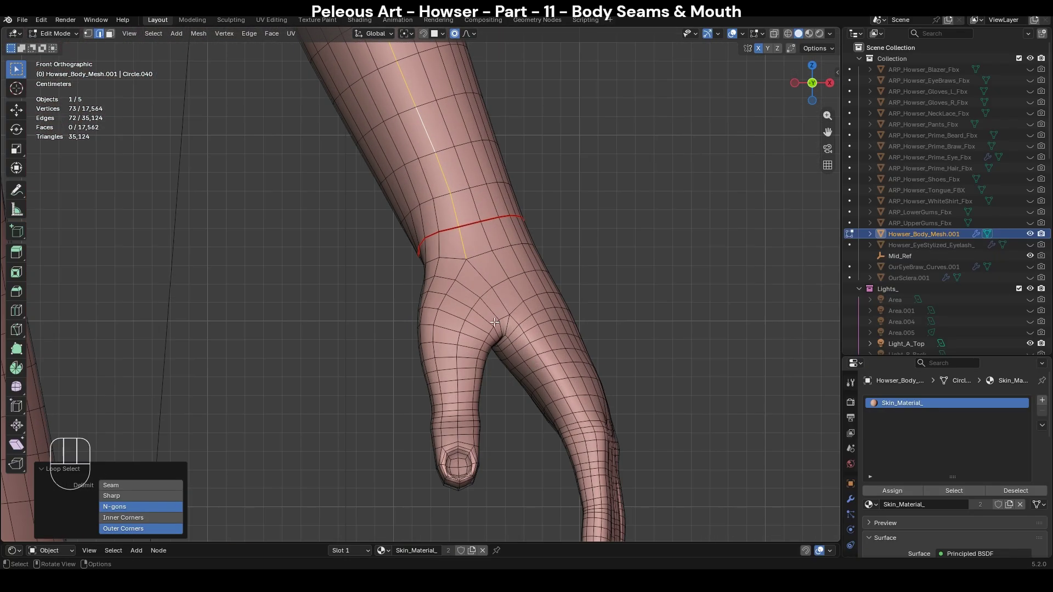
{"action": "key", "text": "ctrl+r"}
{"action": "right_click", "coordinate": [520, 340]}
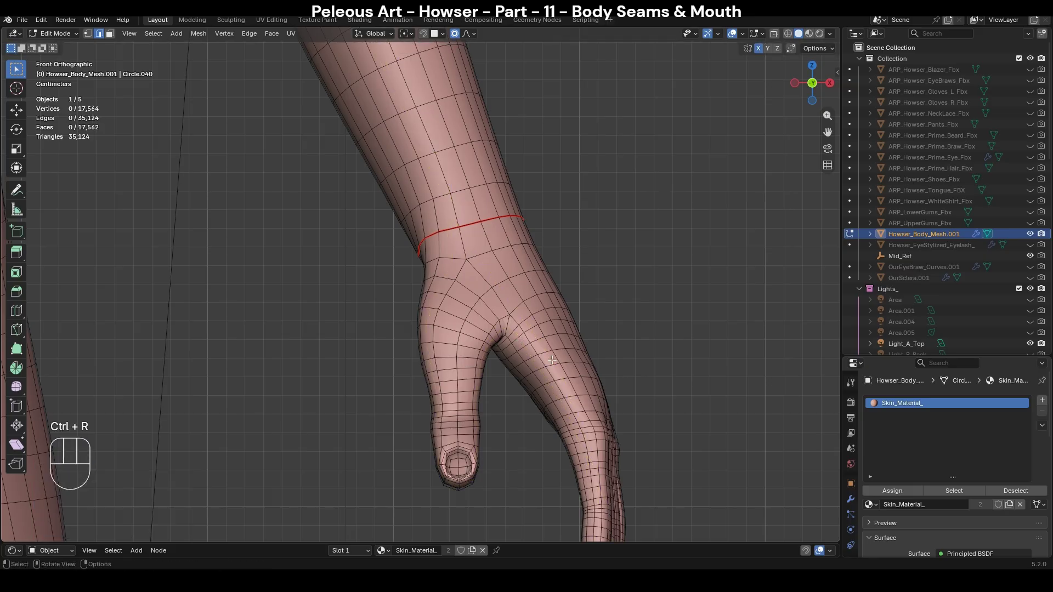
Select the lengthwise edge loop running through the hand and arms and deselect its stretch across the upper back.
{"action": "left_click", "coordinate": [517, 401], "text": "alt"}
{"action": "scroll", "coordinate": [517, 401], "scroll_direction": "down", "scroll_amount": 8}
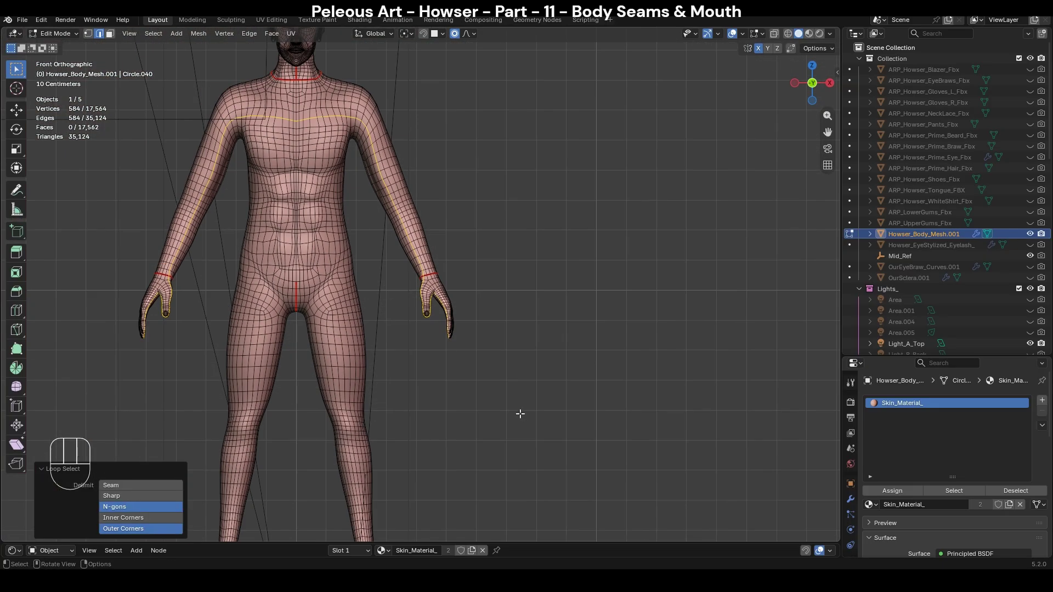
{"action": "middle_click_drag", "start_coordinate": [250, 372], "coordinate": [470, 347]}
{"action": "scroll", "coordinate": [471, 348], "scroll_direction": "up", "scroll_amount": 3}
{"action": "key", "text": "KP_1"}
{"action": "key", "text": "ctrl+KP_1"}
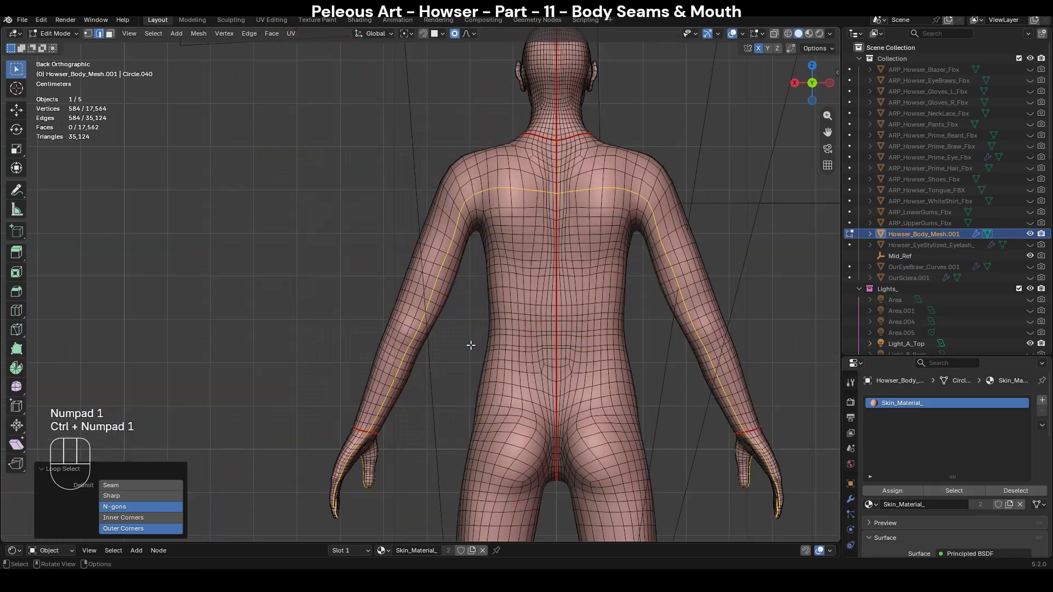
{"action": "scroll", "coordinate": [463, 340], "scroll_direction": "up", "scroll_amount": 3}
{"action": "key", "text": "c"}
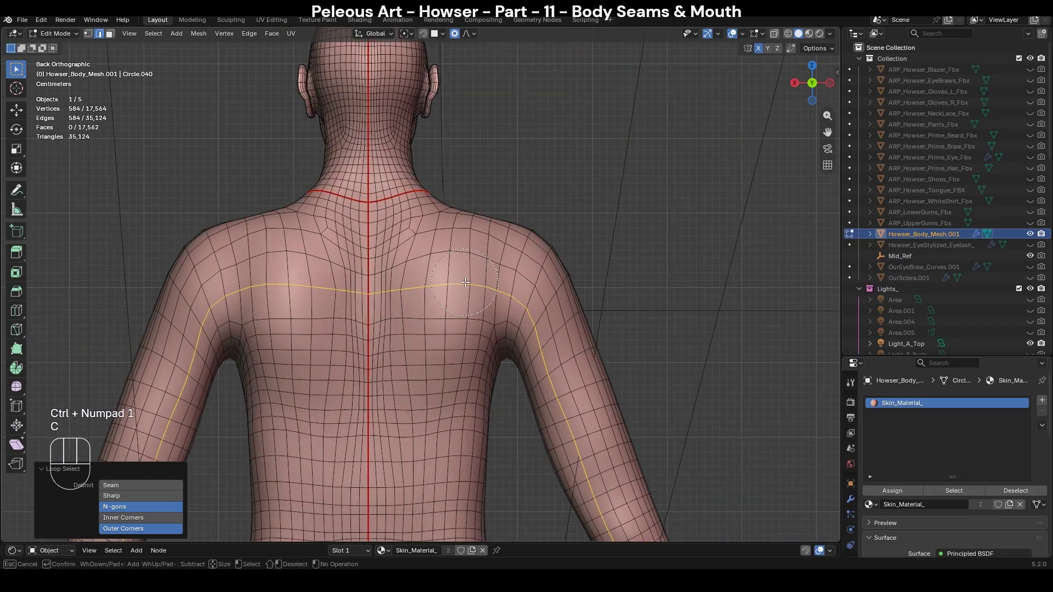
{"action": "middle_click_drag", "start_coordinate": [465, 282], "coordinate": [467, 282]}
{"action": "right_click", "coordinate": [302, 320]}
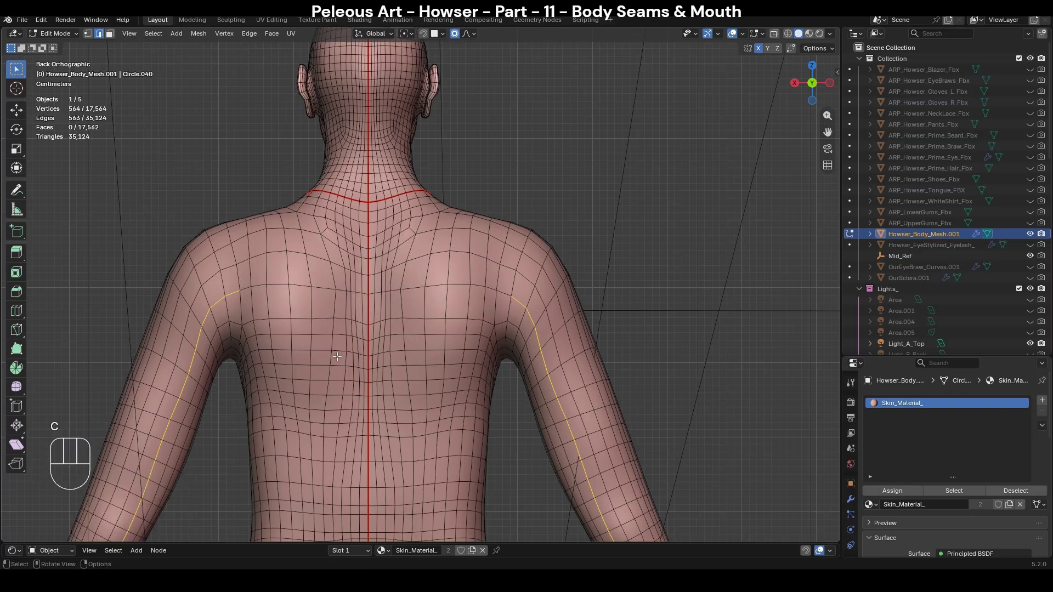
Deselect the stretch of the arm edge loop that crosses the front of the chest.
{"action": "middle_click_drag", "start_coordinate": [324, 351], "coordinate": [404, 327], "text": "shift"}
{"action": "middle_click_drag", "start_coordinate": [550, 252], "coordinate": [529, 329]}
{"action": "key", "text": "KP_1"}
{"action": "key", "text": "c"}
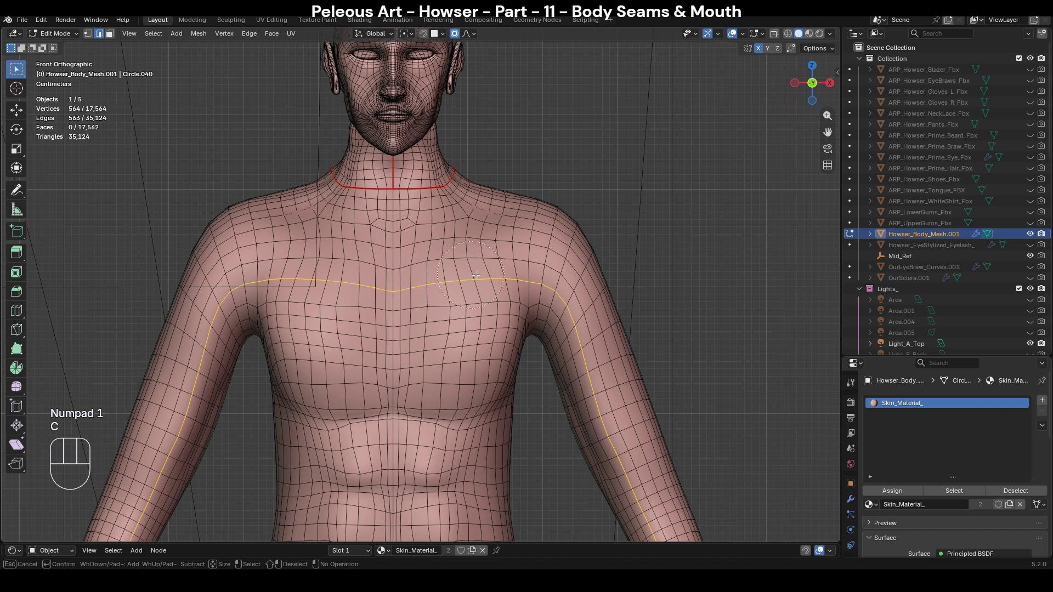
{"action": "right_click", "coordinate": [297, 280]}
{"action": "key", "text": "shift+alt"}
{"action": "left_click", "coordinate": [559, 280], "text": "alt+shift"}
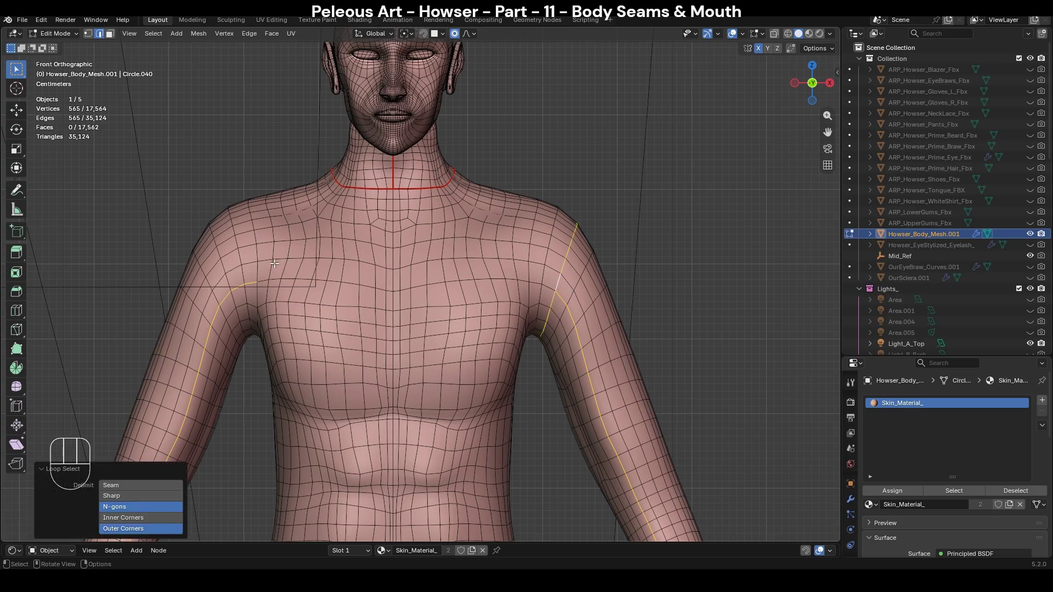
{"action": "left_click", "coordinate": [258, 260], "text": "alt+shift"}
{"action": "key", "text": "ctrl+z"}
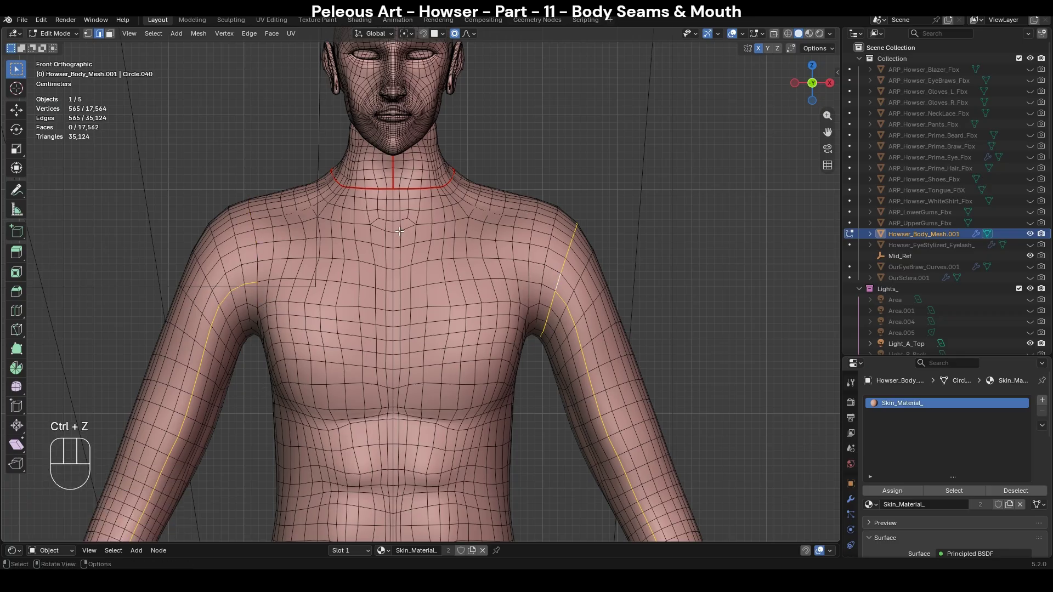
{"action": "key", "text": "ctrl+shift+m"}
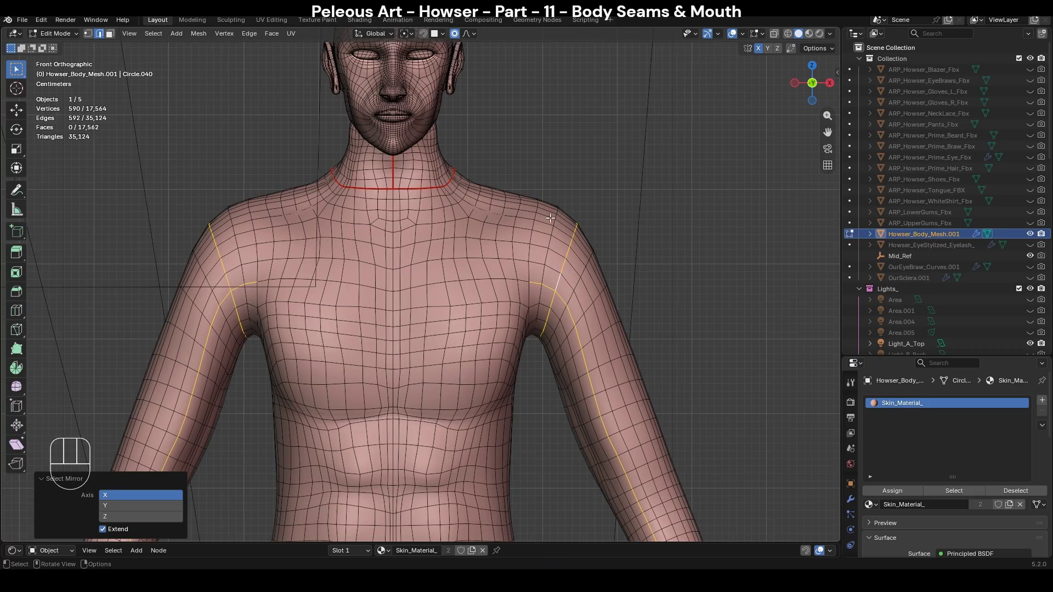
{"action": "key", "text": "ctrl+z"}
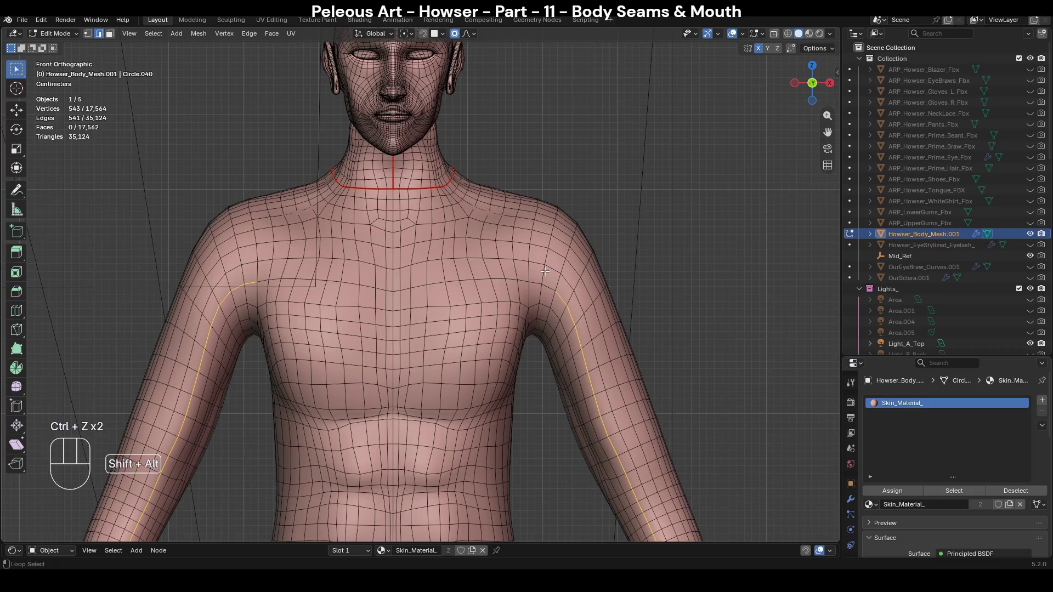
Add the edge loop around the shoulder and its connecting arm edge, and mirror the extended selection on the X axis.
{"action": "left_click", "coordinate": [545, 271], "text": "alt+shift"}
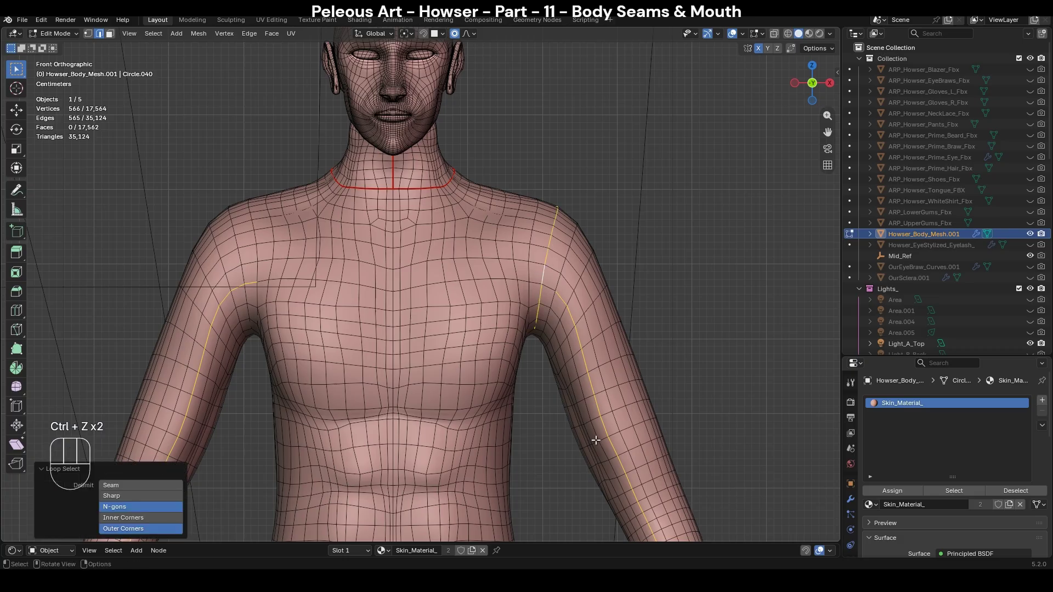
{"action": "left_click", "coordinate": [549, 288], "text": "shift"}
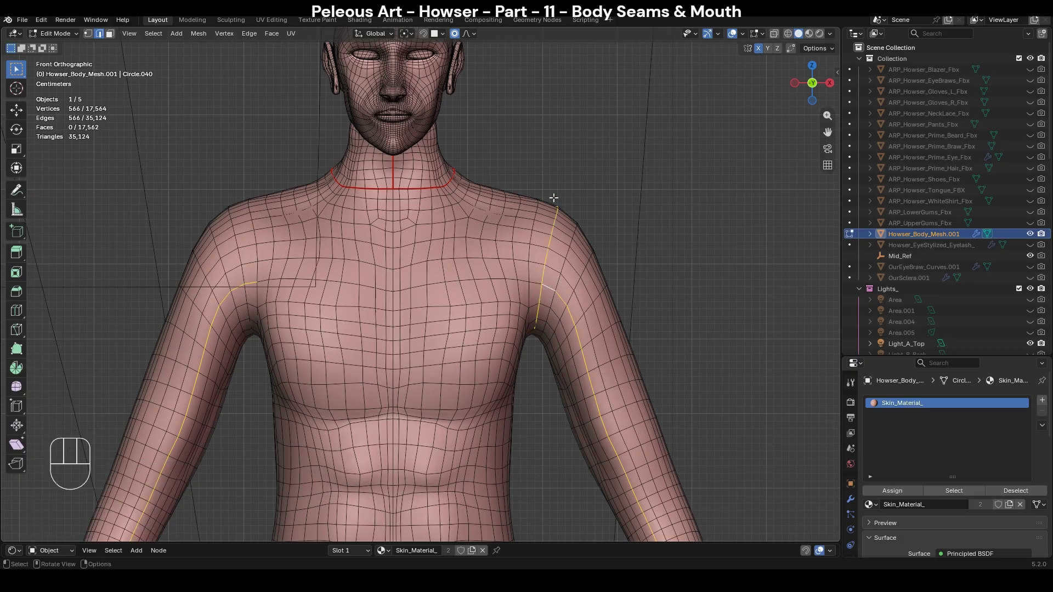
{"action": "middle_click_drag", "start_coordinate": [280, 293], "coordinate": [346, 318], "text": "shift"}
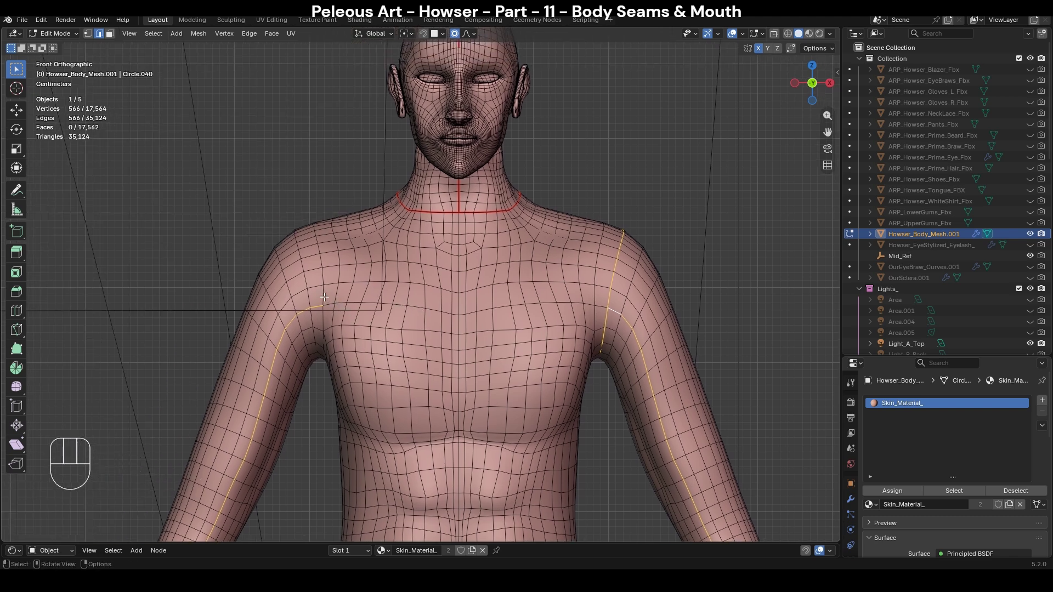
{"action": "key", "text": "ctrl+shift+m"}
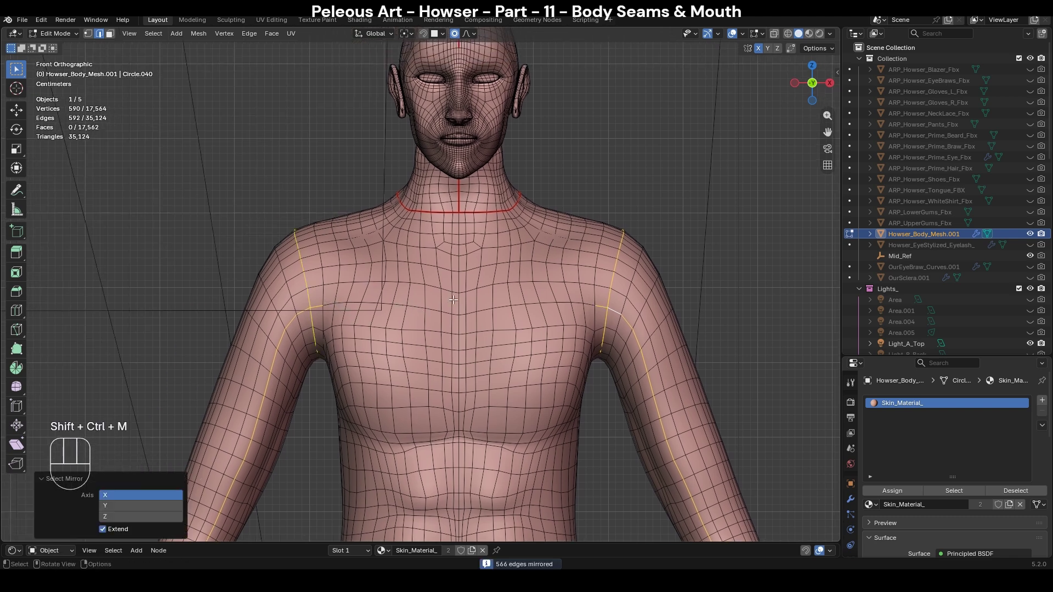
Deselect the stray arm-loop edges that extend past the shoulder loops onto the upper back.
{"action": "key", "text": "c"}
{"action": "middle_click_drag", "start_coordinate": [564, 294], "coordinate": [391, 236]}
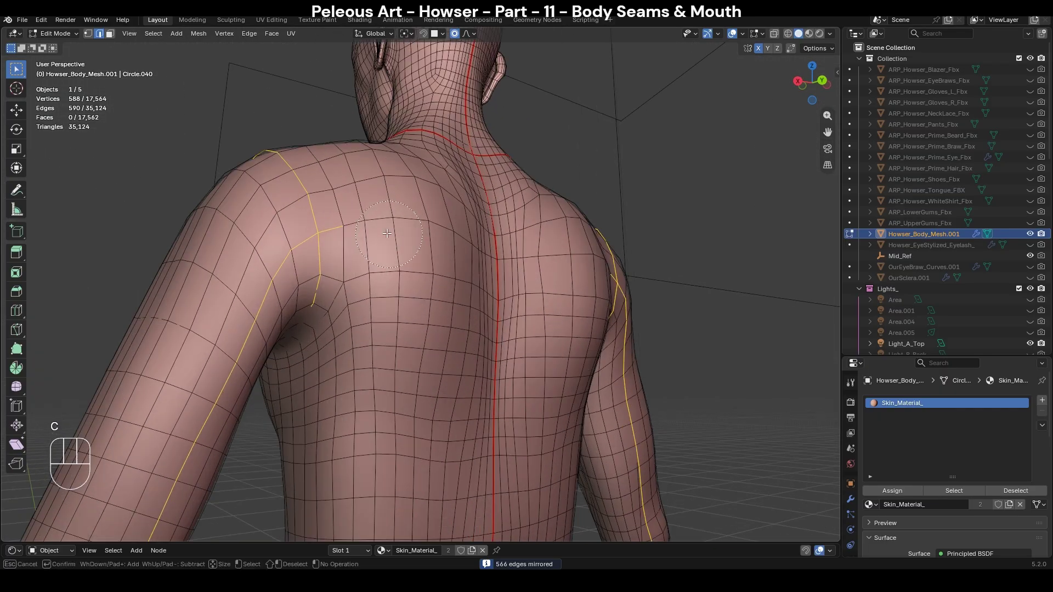
{"action": "middle_click", "coordinate": [370, 224]}
{"action": "right_click", "coordinate": [369, 224]}
{"action": "middle_click_drag", "start_coordinate": [614, 314], "coordinate": [568, 321]}
{"action": "key", "text": "c"}
{"action": "middle_click", "coordinate": [509, 282]}
{"action": "right_click", "coordinate": [505, 282]}
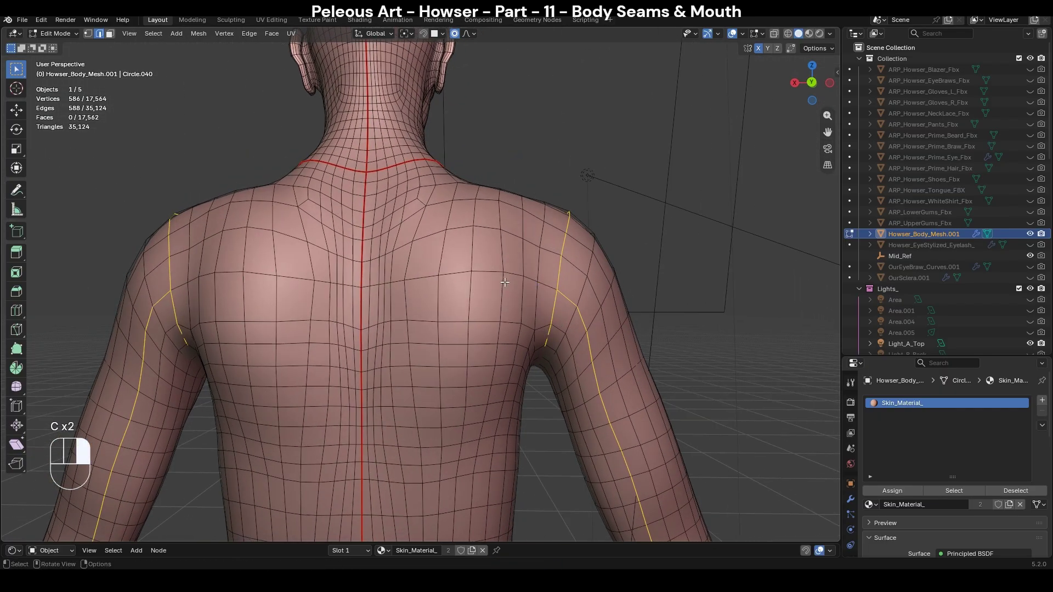
Mark the selected shoulder and lengthwise arm loops as seams and clear the selection.
{"action": "key", "text": "KP_1"}
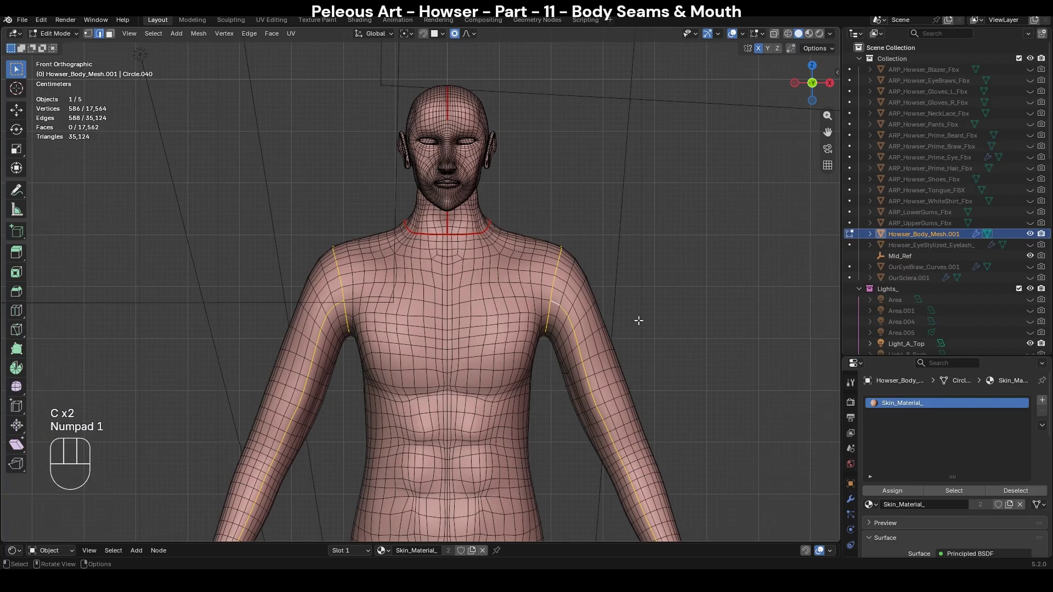
{"action": "scroll", "coordinate": [638, 321], "scroll_direction": "up", "scroll_amount": 2}
{"action": "scroll", "coordinate": [638, 321], "scroll_direction": "down", "scroll_amount": 3}
{"action": "middle_click_drag", "start_coordinate": [639, 320], "coordinate": [546, 338], "text": "shift"}
{"action": "scroll", "coordinate": [546, 309], "scroll_direction": "up", "scroll_amount": 5}
{"action": "middle_click_drag", "start_coordinate": [546, 338], "coordinate": [388, 300]}
{"action": "middle_click_drag", "start_coordinate": [350, 396], "coordinate": [596, 407]}
{"action": "right_click", "coordinate": [499, 302]}
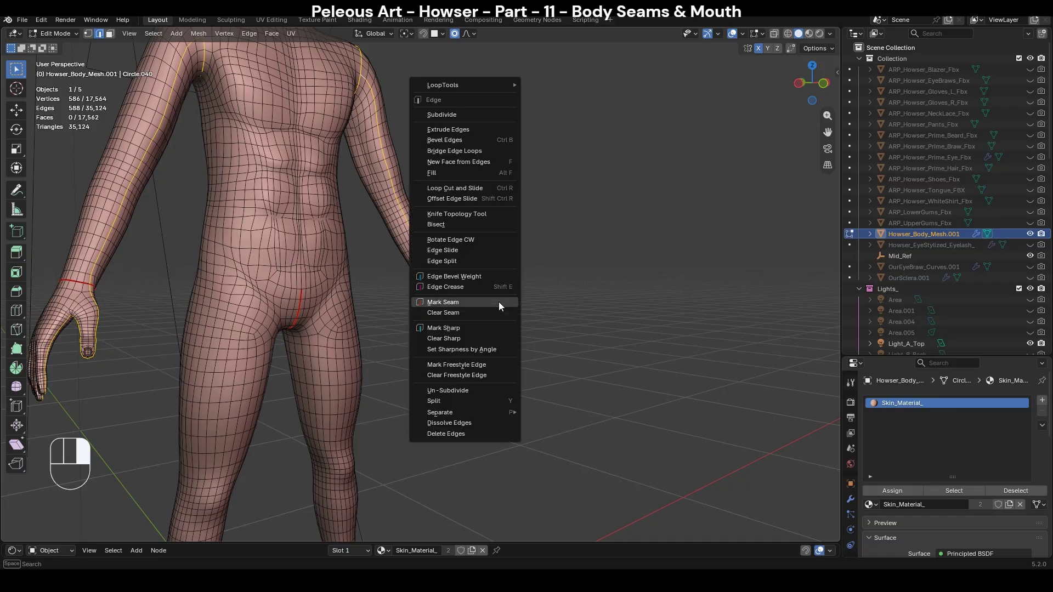
{"action": "left_click", "coordinate": [499, 302]}
{"action": "key", "text": "KP_1"}
{"action": "left_click", "coordinate": [603, 337]}
Try the diagonal edge loop running from the crotch over the hip and buttock as the leg's boundary.
{"action": "middle_click_drag", "start_coordinate": [475, 308], "coordinate": [654, 353], "text": "shift"}
{"action": "scroll", "coordinate": [636, 346], "scroll_direction": "up", "scroll_amount": 2}
{"action": "scroll", "coordinate": [637, 347], "scroll_direction": "down", "scroll_amount": 5}
{"action": "scroll", "coordinate": [600, 357], "scroll_direction": "up", "scroll_amount": 6}
{"action": "key", "text": "KP_1"}
{"action": "scroll", "coordinate": [530, 340], "scroll_direction": "up", "scroll_amount": 4}
{"action": "scroll", "coordinate": [530, 340], "scroll_direction": "up", "scroll_amount": 1}
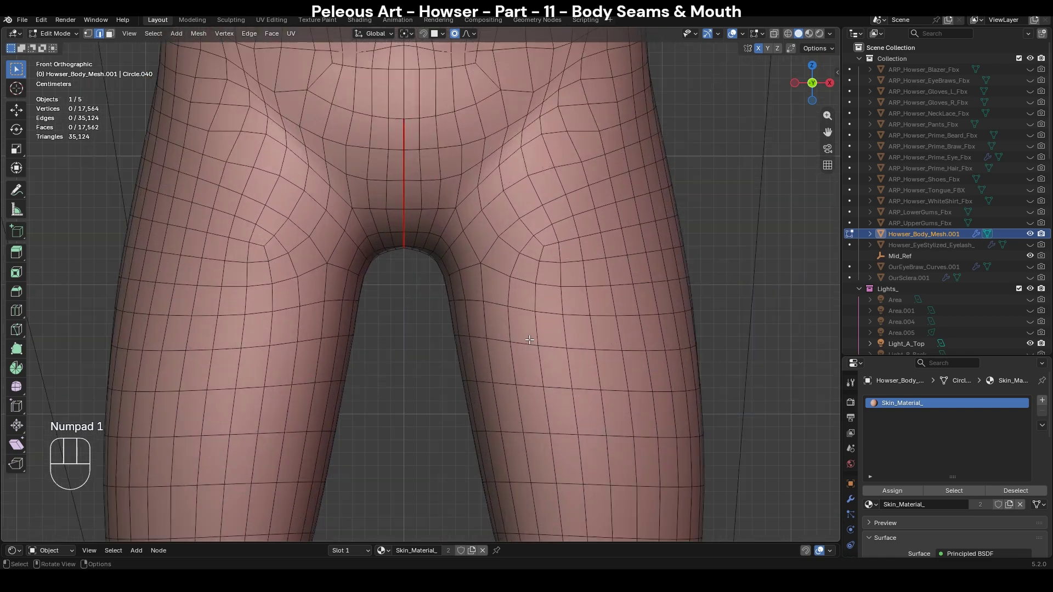
{"action": "left_click", "coordinate": [476, 215], "text": "alt"}
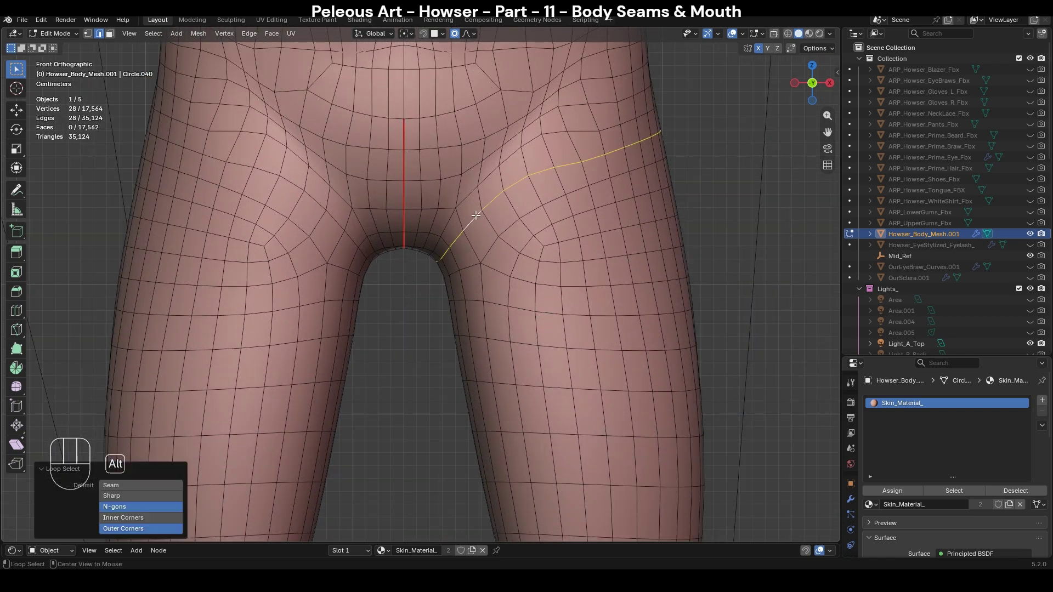
{"action": "scroll", "coordinate": [581, 321], "scroll_direction": "down", "scroll_amount": 5}
{"action": "key", "text": "ctrl+KP_1"}
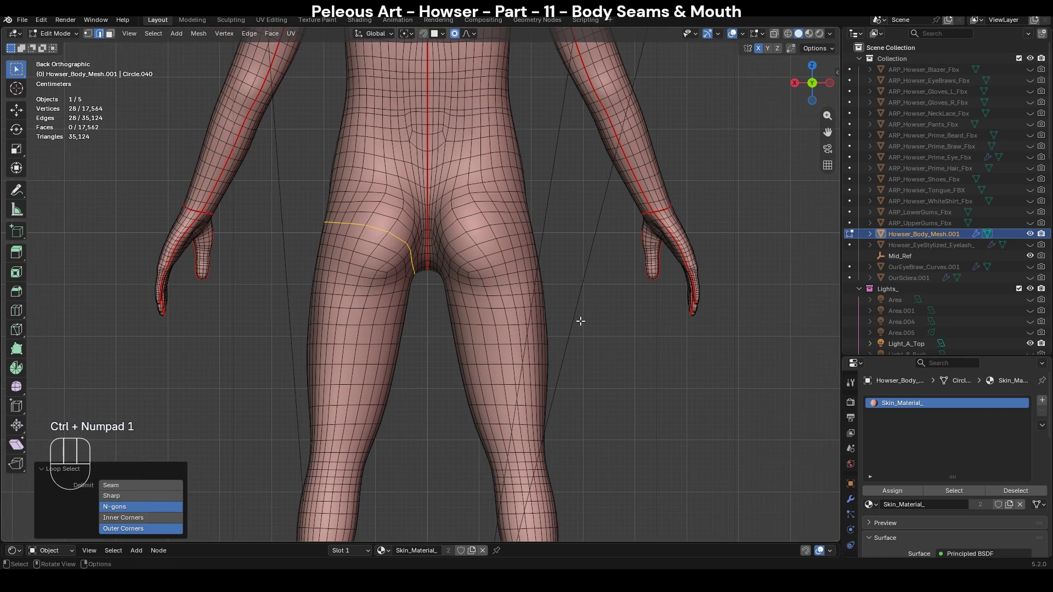
{"action": "scroll", "coordinate": [580, 321], "scroll_direction": "up", "scroll_amount": 2}
{"action": "scroll", "coordinate": [426, 231], "scroll_direction": "up", "scroll_amount": 1}
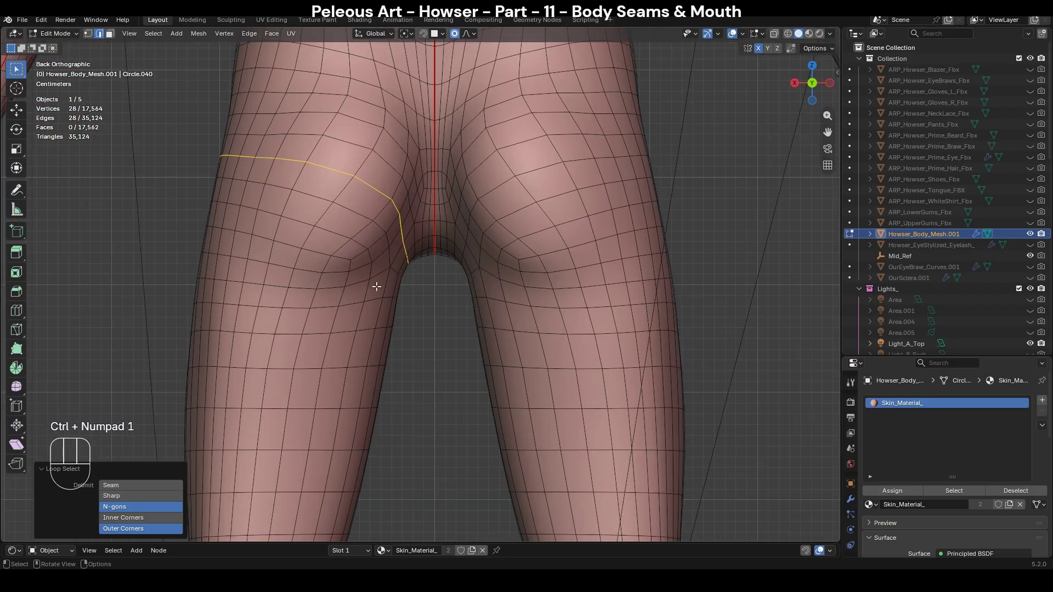
Select the edge loop around the upper thigh just below the buttock and mirror the selection to the other leg.
{"action": "left_click", "coordinate": [382, 269], "text": "alt"}
{"action": "scroll", "coordinate": [384, 269], "scroll_direction": "down", "scroll_amount": 2}
{"action": "left_click", "coordinate": [402, 276], "text": "alt+shift"}
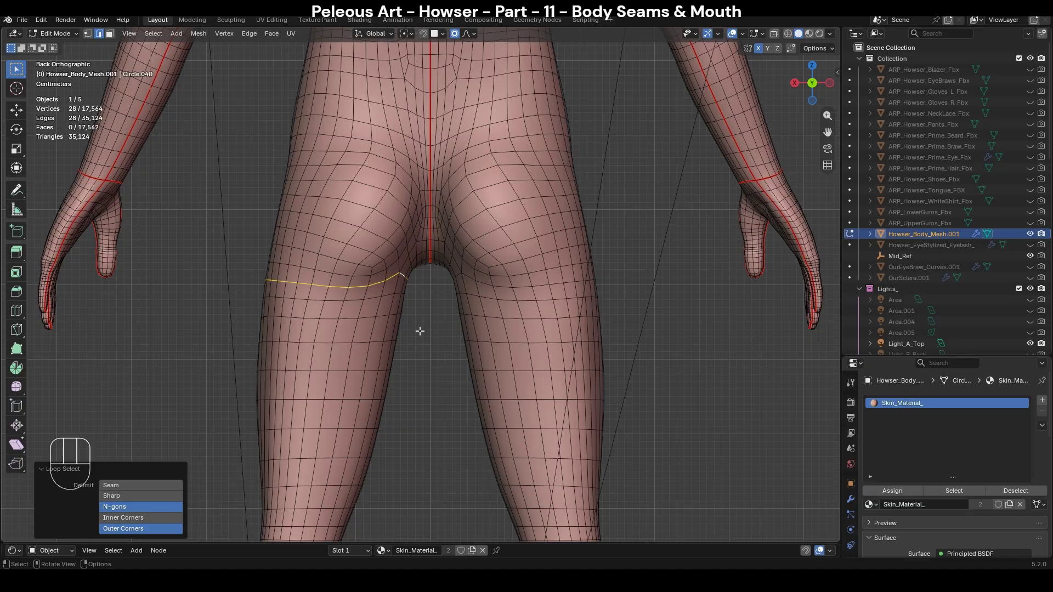
{"action": "key", "text": "KP_1"}
{"action": "scroll", "coordinate": [420, 331], "scroll_direction": "down", "scroll_amount": 2}
{"action": "scroll", "coordinate": [420, 332], "scroll_direction": "up", "scroll_amount": 4}
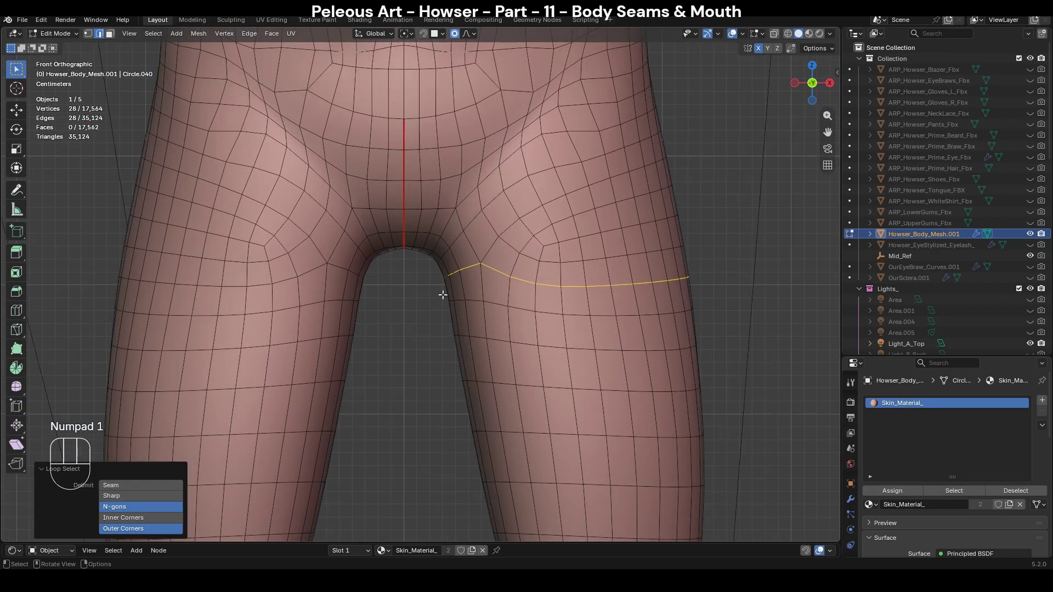
{"action": "key", "text": "ctrl+shift+m"}
Mark the edge loops around both upper thighs as seams.
{"action": "scroll", "coordinate": [445, 318], "scroll_direction": "down", "scroll_amount": 5}
{"action": "scroll", "coordinate": [471, 298], "scroll_direction": "up", "scroll_amount": 2}
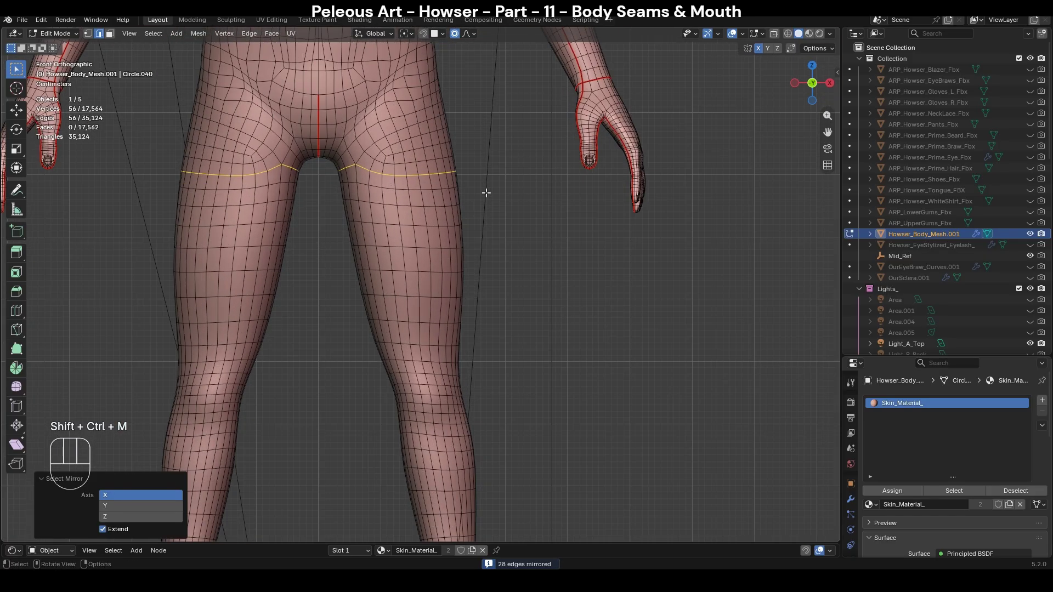
{"action": "right_click", "coordinate": [487, 192]}
{"action": "left_click", "coordinate": [476, 243]}
Try selecting the lengthwise edge loop down the back of the leg, and undo that selection.
{"action": "scroll", "coordinate": [555, 346], "scroll_direction": "down", "scroll_amount": 4}
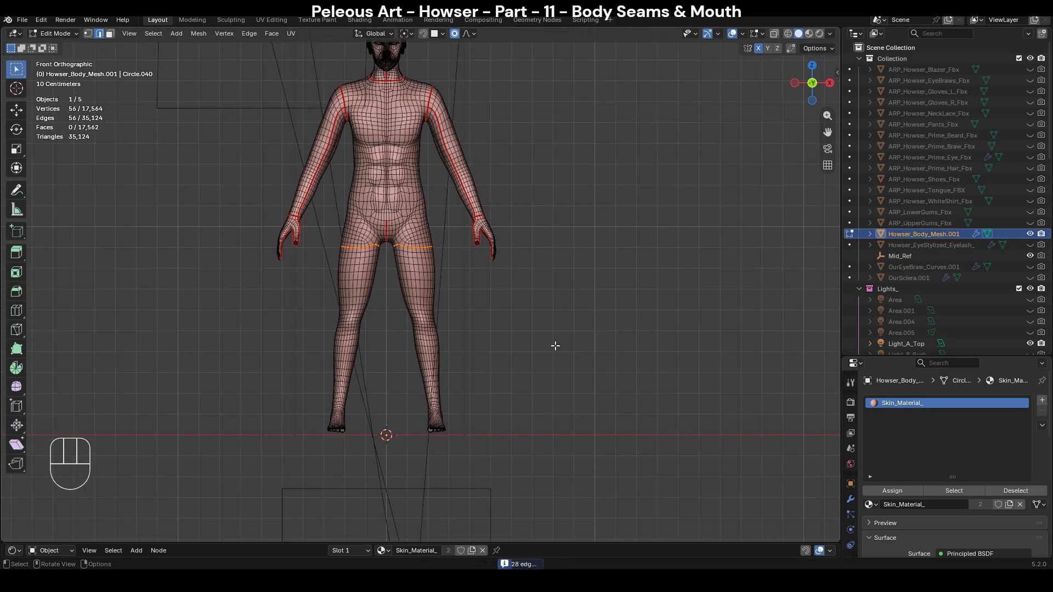
{"action": "key", "text": "KP_3"}
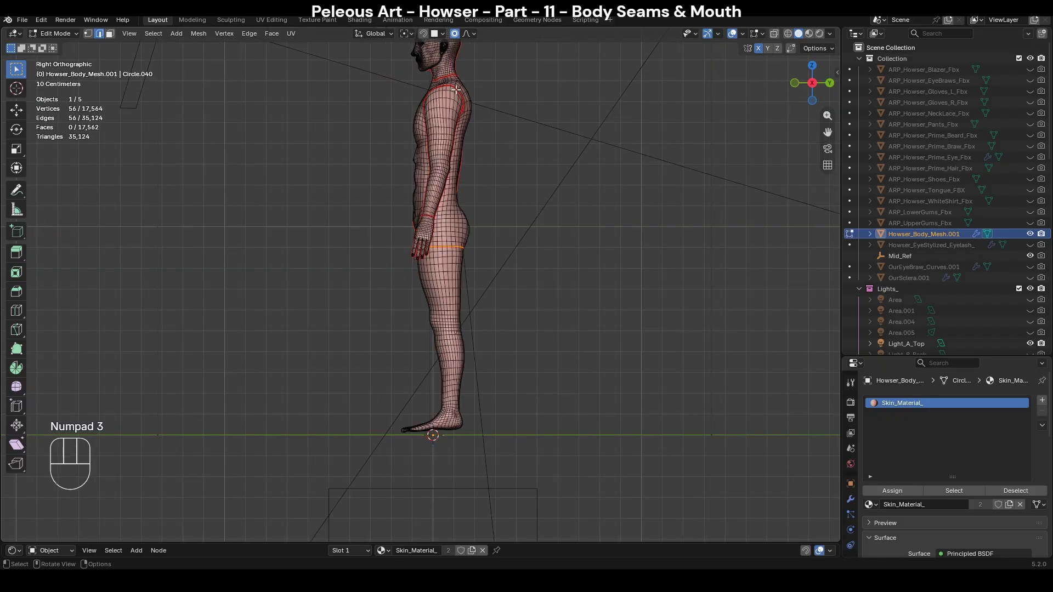
{"action": "scroll", "coordinate": [451, 456], "scroll_direction": "up", "scroll_amount": 4}
{"action": "middle_click_drag", "start_coordinate": [535, 382], "coordinate": [519, 236], "text": "shift"}
{"action": "scroll", "coordinate": [524, 277], "scroll_direction": "up", "scroll_amount": 2}
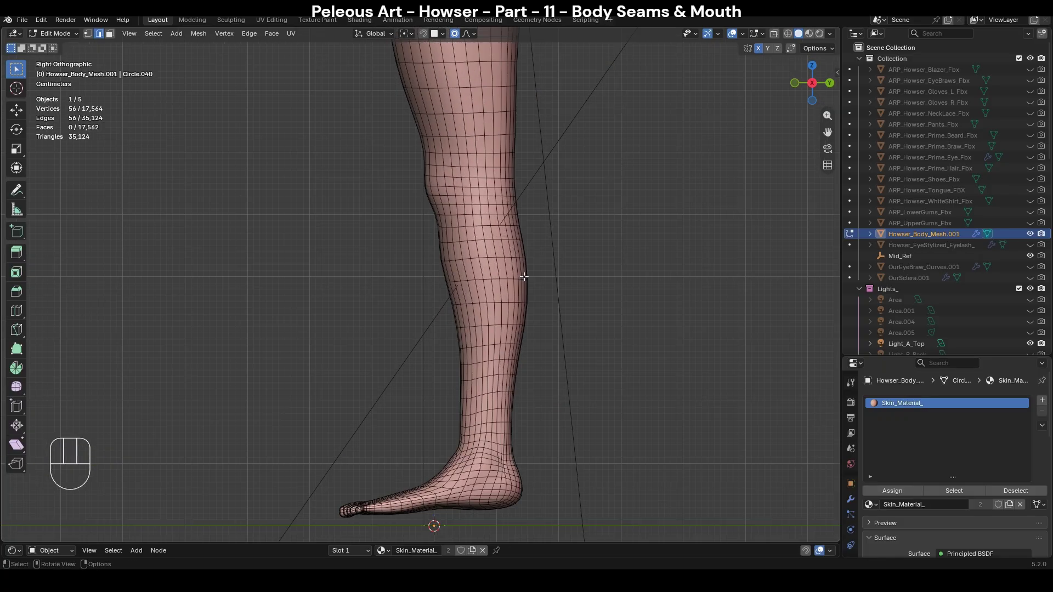
{"action": "key", "text": "ctrl+KP_1"}
{"action": "middle_click_drag", "start_coordinate": [534, 282], "coordinate": [488, 451], "text": "shift"}
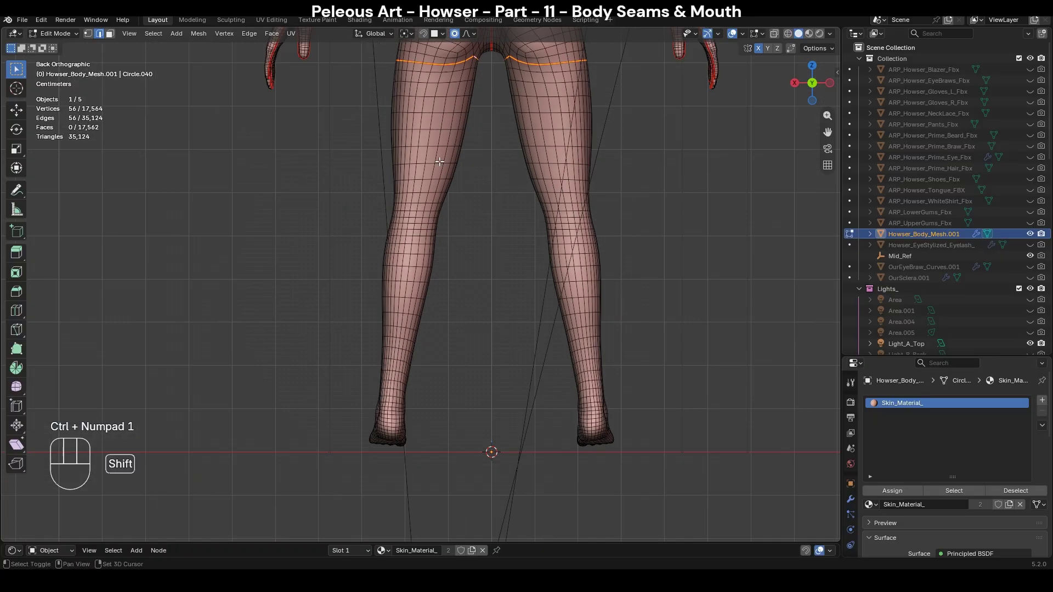
{"action": "scroll", "coordinate": [451, 328], "scroll_direction": "up", "scroll_amount": 2}
{"action": "left_click", "coordinate": [462, 216]}
{"action": "scroll", "coordinate": [461, 216], "scroll_direction": "down", "scroll_amount": 1}
{"action": "middle_click_drag", "start_coordinate": [504, 380], "coordinate": [494, 289], "text": "shift"}
{"action": "left_click", "coordinate": [452, 134], "text": "alt"}
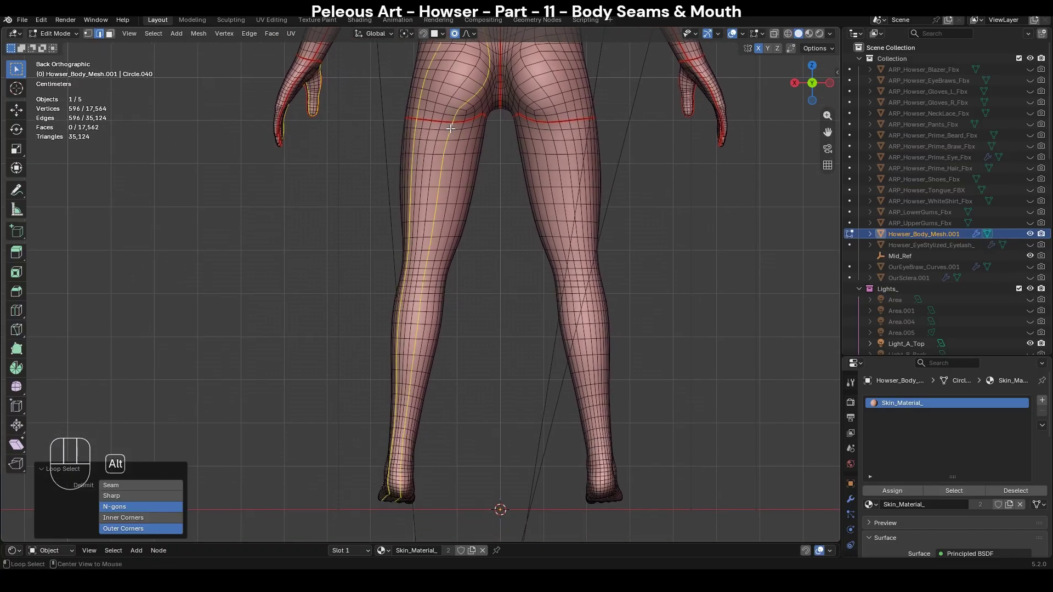
{"action": "scroll", "coordinate": [517, 279], "scroll_direction": "up", "scroll_amount": 2}
{"action": "key", "text": "ctrl+z"}
Select the lengthwise edge loop from below the buttock down the back of the leg and mirror it on the X axis.
{"action": "middle_click_drag", "start_coordinate": [517, 280], "coordinate": [510, 406], "text": "shift"}
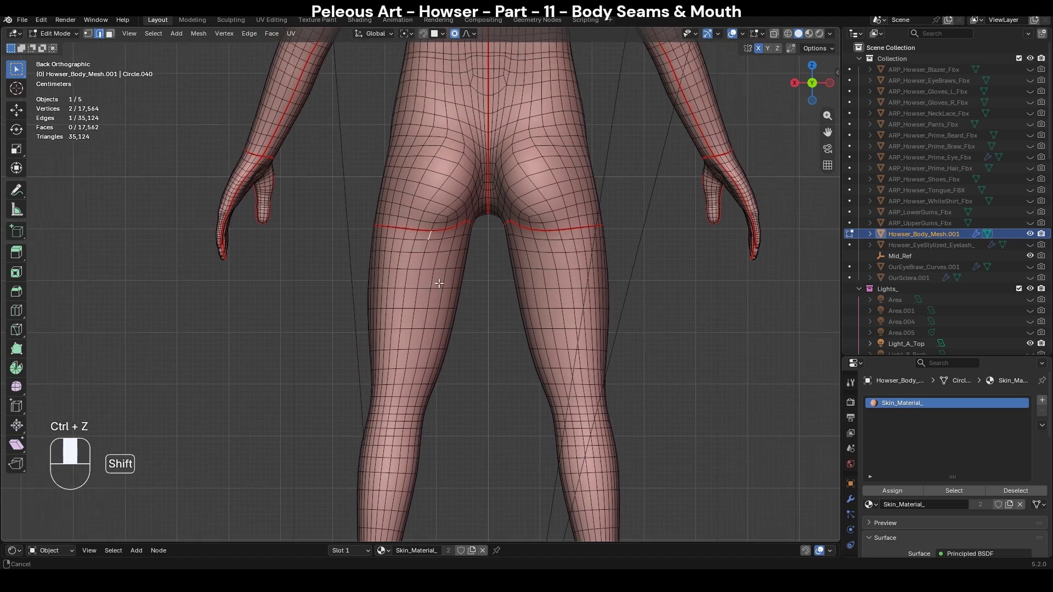
{"action": "scroll", "coordinate": [440, 283], "scroll_direction": "up", "scroll_amount": 1}
{"action": "left_click", "coordinate": [446, 225], "text": "alt"}
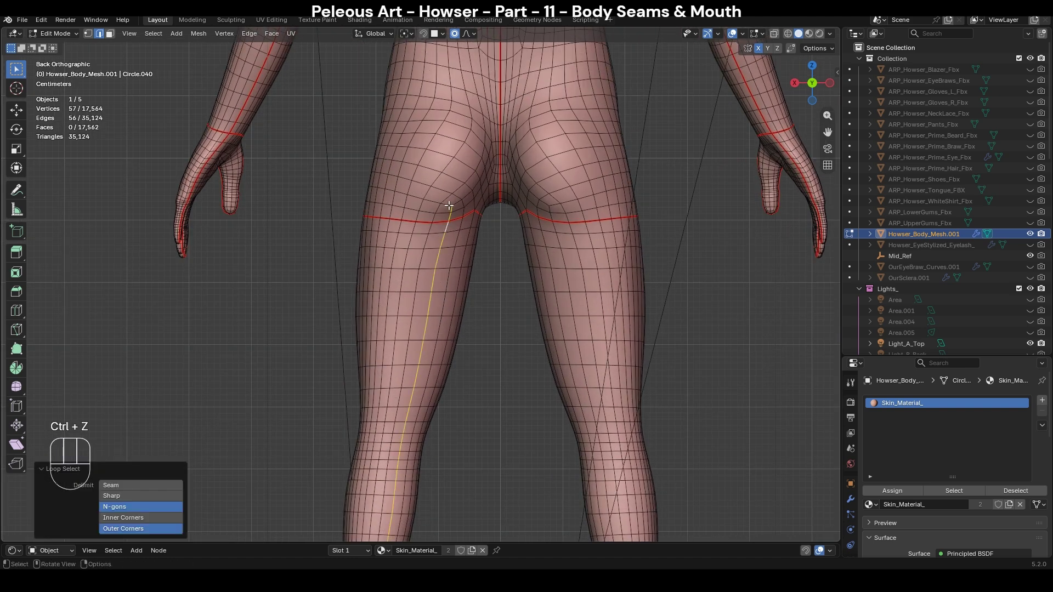
{"action": "scroll", "coordinate": [483, 275], "scroll_direction": "down", "scroll_amount": 3}
{"action": "middle_click_drag", "start_coordinate": [483, 274], "coordinate": [493, 217], "text": "shift"}
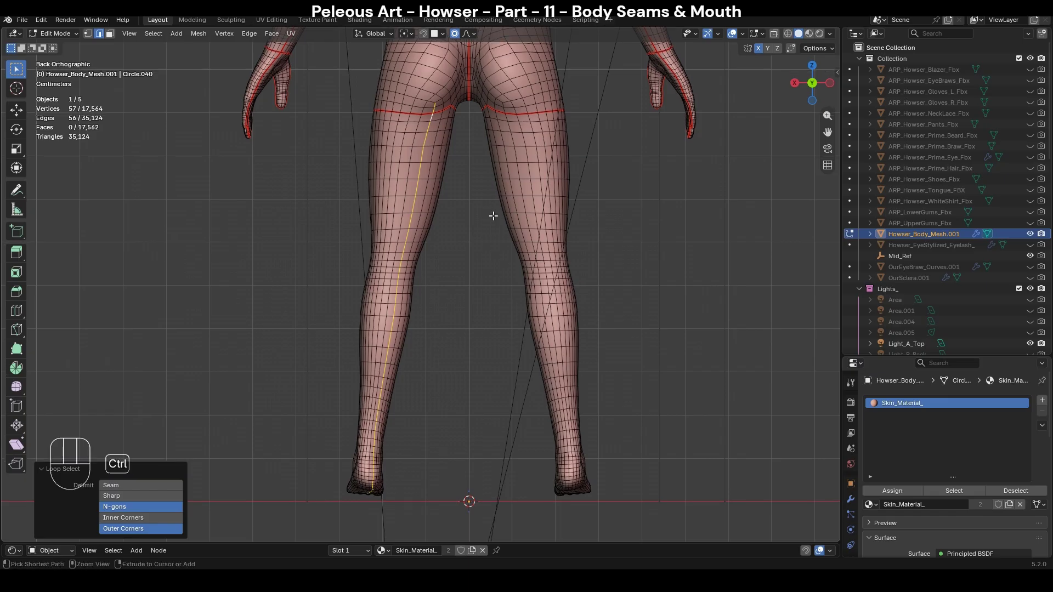
{"action": "key", "text": "shift+ctrl+m"}
Deselect the edges of both lengthwise leg loops that extend above the thigh seams.
{"action": "middle_click_drag", "start_coordinate": [501, 152], "coordinate": [471, 351], "text": "shift"}
{"action": "scroll", "coordinate": [470, 351], "scroll_direction": "up", "scroll_amount": 4}
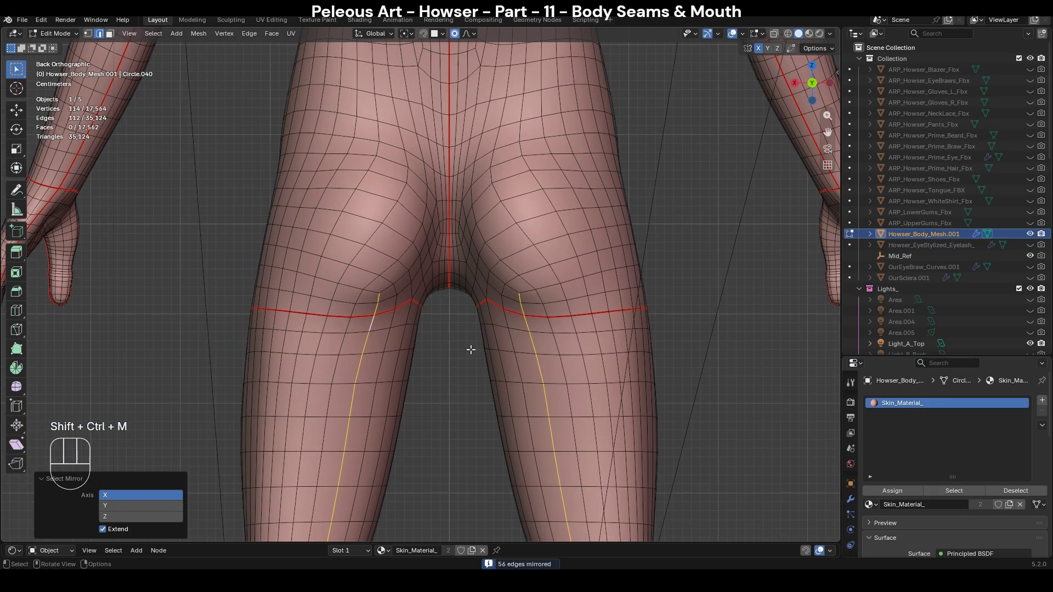
{"action": "key", "text": "c"}
{"action": "middle_click", "coordinate": [377, 273]}
{"action": "middle_click", "coordinate": [521, 282]}
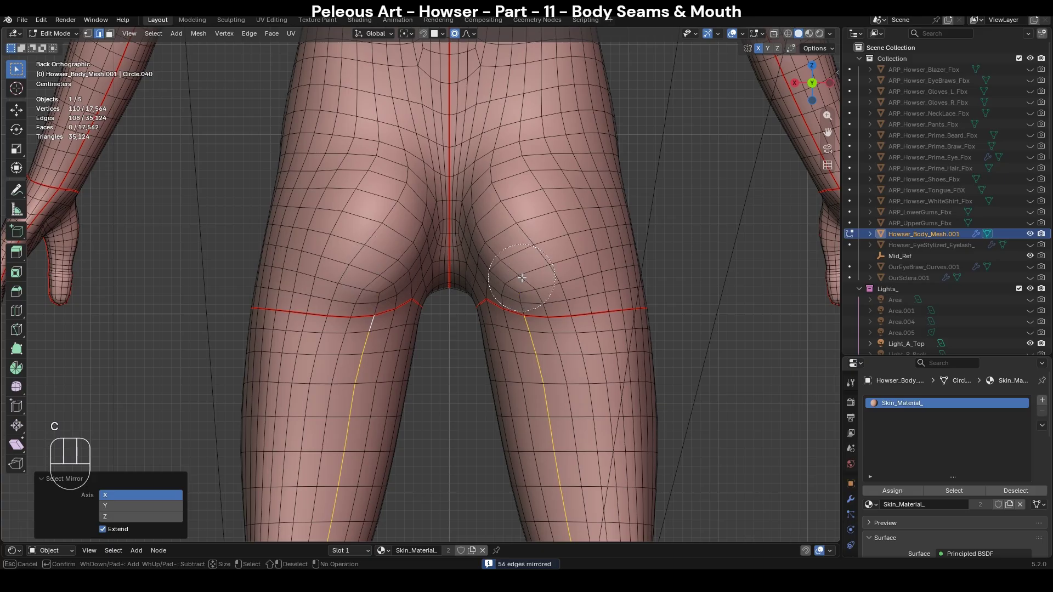
{"action": "right_click", "coordinate": [521, 283]}
Add the edge loop around the ankle just above the heel to the selection and mirror it to the other leg on the X axis.
{"action": "scroll", "coordinate": [535, 373], "scroll_direction": "down", "scroll_amount": 8}
{"action": "middle_click_drag", "start_coordinate": [483, 461], "coordinate": [455, 274], "text": "shift"}
{"action": "middle_click_drag", "start_coordinate": [417, 359], "coordinate": [624, 332]}
{"action": "scroll", "coordinate": [623, 331], "scroll_direction": "up", "scroll_amount": 2}
{"action": "middle_click_drag", "start_coordinate": [642, 373], "coordinate": [667, 307], "text": "shift"}
{"action": "middle_click_drag", "start_coordinate": [667, 310], "coordinate": [430, 360]}
{"action": "key", "text": "ctrl+KP_1"}
{"action": "middle_click_drag", "start_coordinate": [366, 348], "coordinate": [481, 335], "text": "shift"}
{"action": "scroll", "coordinate": [486, 335], "scroll_direction": "up", "scroll_amount": 5}
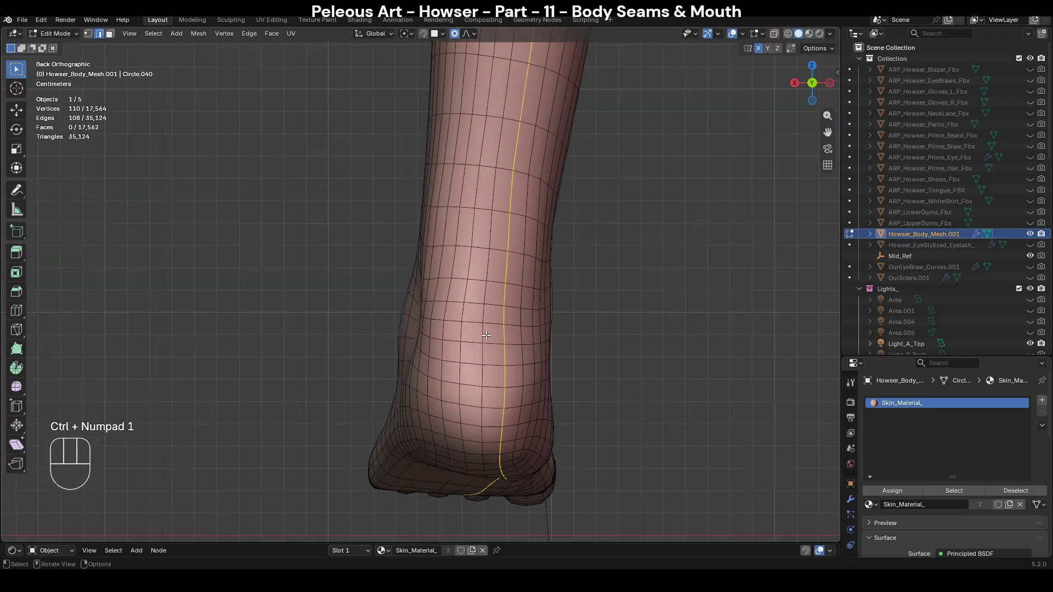
{"action": "middle_click_drag", "start_coordinate": [647, 357], "coordinate": [303, 317], "text": "shift"}
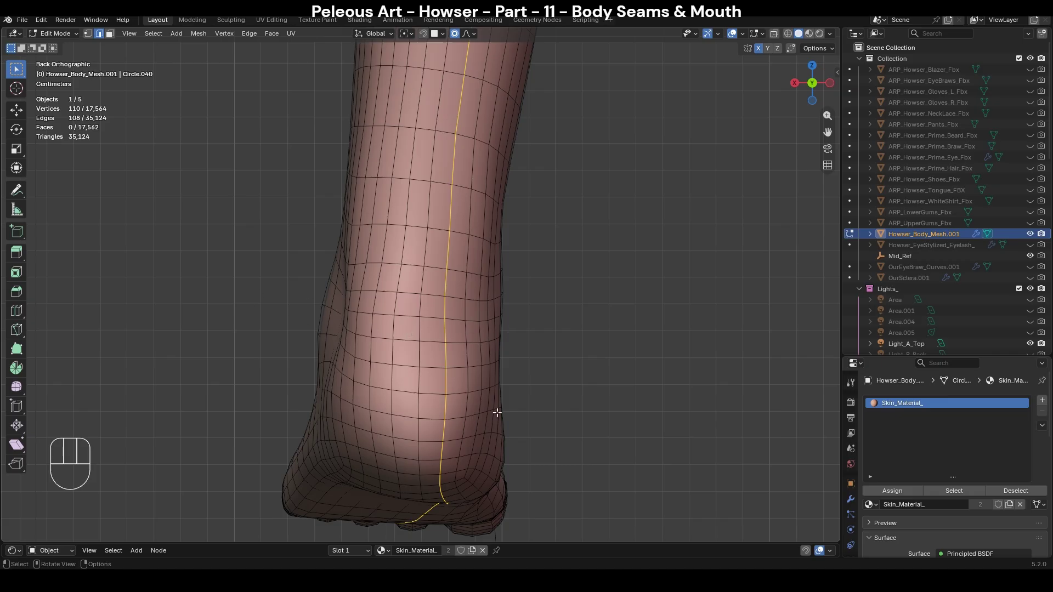
{"action": "left_click", "coordinate": [438, 393], "text": "alt+shift"}
{"action": "middle_click_drag", "start_coordinate": [437, 393], "coordinate": [650, 331]}
{"action": "key", "text": "ctrl+shift+m"}
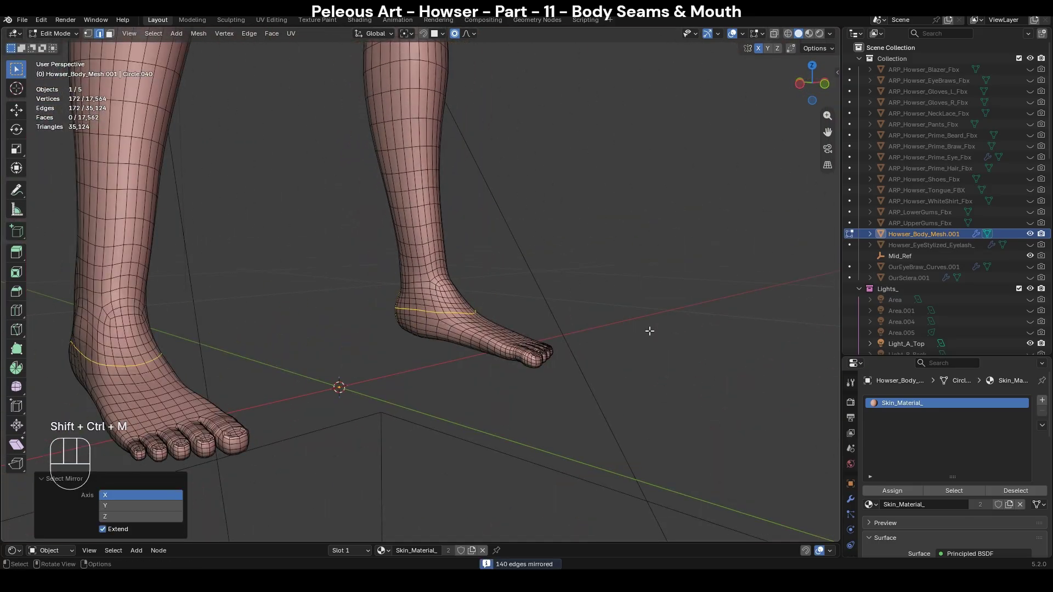
Deselect the lengthwise loop's edges that run below the ankle loop on the first foot.
{"action": "middle_click_drag", "start_coordinate": [728, 390], "coordinate": [455, 336]}
{"action": "key", "text": "c"}
{"action": "middle_click_drag", "start_coordinate": [420, 297], "coordinate": [415, 476]}
{"action": "right_click", "coordinate": [423, 469]}
{"action": "mouse_move", "coordinate": [425, 330]}
{"action": "middle_mouse_down"}
{"action": "mouse_move", "coordinate": [500, 397]}
{"action": "mouse_move", "coordinate": [706, 386]}
{"action": "mouse_move", "coordinate": [715, 396]}
{"action": "middle_mouse_up"}
{"action": "scroll", "coordinate": [417, 343], "scroll_direction": "up", "scroll_amount": 3}
{"action": "left_click", "coordinate": [373, 349], "text": "shift"}
{"action": "scroll", "coordinate": [417, 355], "scroll_direction": "down", "scroll_amount": 3}
{"action": "middle_click_drag", "start_coordinate": [540, 337], "coordinate": [514, 339]}
{"action": "middle_click_drag", "start_coordinate": [466, 337], "coordinate": [479, 304]}
{"action": "right_click", "coordinate": [479, 305]}
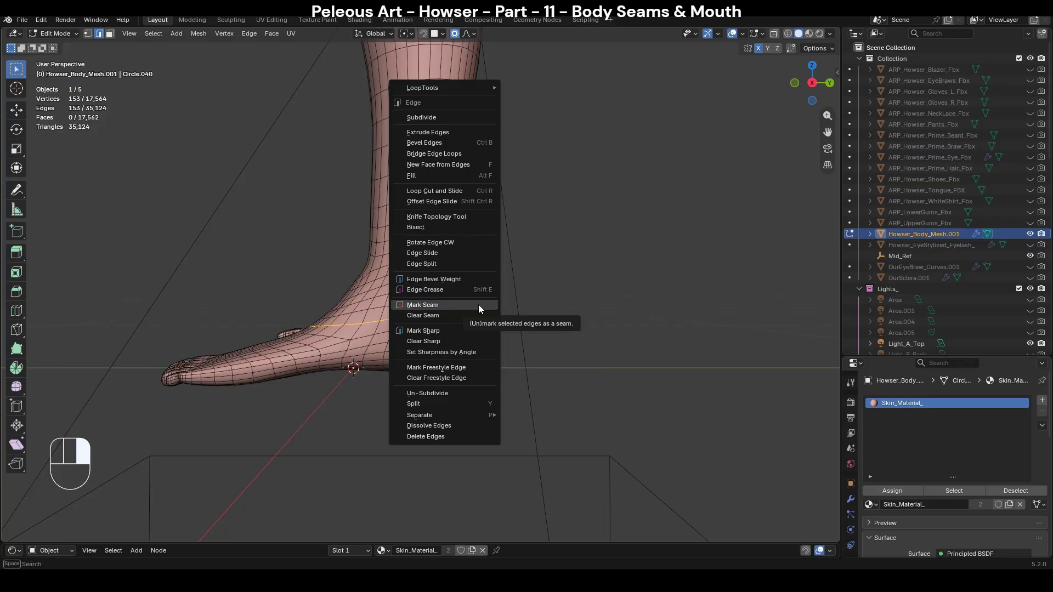
Deselect the lengthwise loop's edges that run below the ankle loop on the other foot.
{"action": "middle_click_drag", "start_coordinate": [657, 333], "coordinate": [531, 341]}
{"action": "middle_click_drag", "start_coordinate": [667, 392], "coordinate": [543, 311], "text": "shift"}
{"action": "middle_click_drag", "start_coordinate": [658, 335], "coordinate": [483, 321], "text": "shift"}
{"action": "scroll", "coordinate": [456, 312], "scroll_direction": "up", "scroll_amount": 2}
{"action": "key", "text": "c"}
{"action": "mouse_move", "coordinate": [413, 301]}
{"action": "middle_mouse_down"}
{"action": "mouse_move", "coordinate": [409, 272]}
{"action": "mouse_move", "coordinate": [439, 411]}
{"action": "middle_mouse_up"}
{"action": "right_click", "coordinate": [439, 409]}
{"action": "scroll", "coordinate": [428, 373], "scroll_direction": "down", "scroll_amount": 2}
{"action": "mouse_move", "coordinate": [429, 371]}
{"action": "middle_mouse_down"}
{"action": "mouse_move", "coordinate": [479, 410]}
{"action": "mouse_move", "coordinate": [518, 358]}
{"action": "middle_mouse_up"}
{"action": "scroll", "coordinate": [517, 357], "scroll_direction": "up", "scroll_amount": 3}
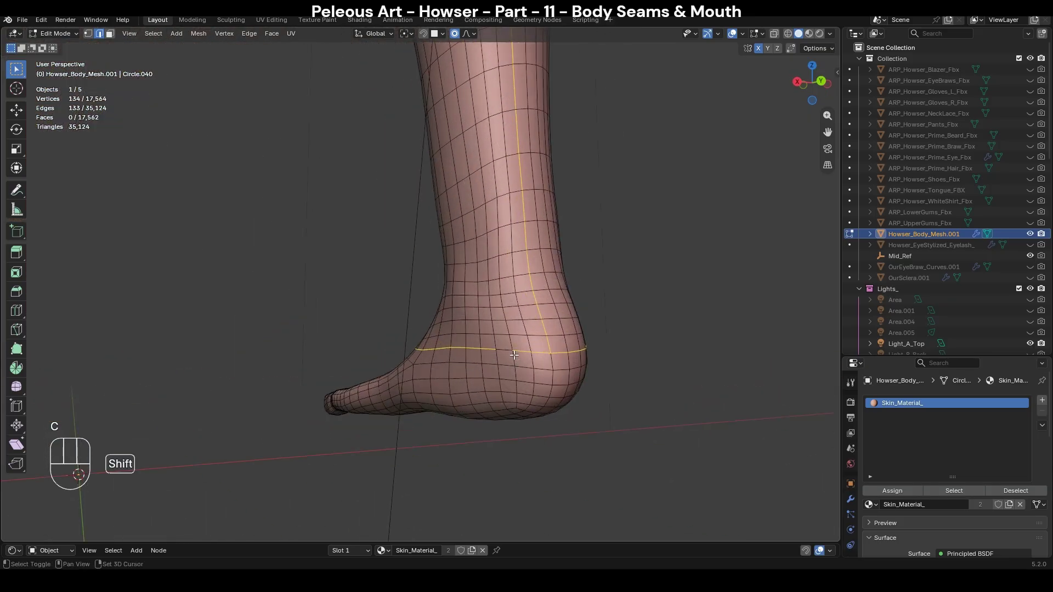
Mark the selected lengthwise leg loops and ankle loops as seams, and clear the selection.
{"action": "scroll", "coordinate": [496, 400], "scroll_direction": "down", "scroll_amount": 3}
{"action": "middle_click_drag", "start_coordinate": [496, 400], "coordinate": [411, 360]}
{"action": "right_click", "coordinate": [449, 341]}
{"action": "left_click", "coordinate": [449, 341]}
{"action": "left_click", "coordinate": [623, 393]}
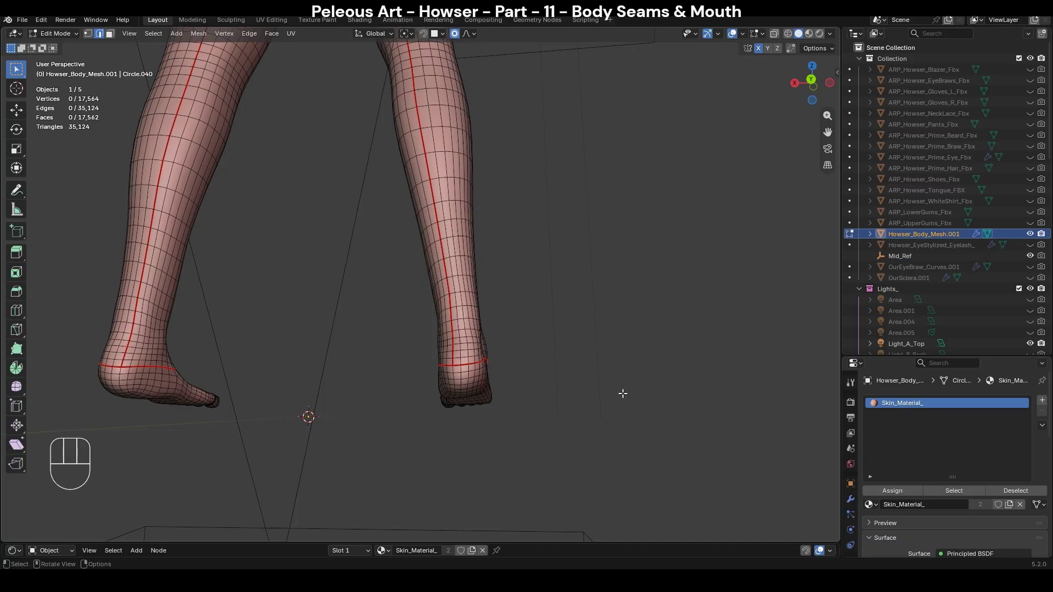
Select the lengthwise edge loop along the side of the foot and examine how it runs around the heel, instep and toes.
{"action": "key", "text": "KP_1"}
{"action": "key", "text": "KP_3"}
{"action": "scroll", "coordinate": [624, 394], "scroll_direction": "up", "scroll_amount": 5}
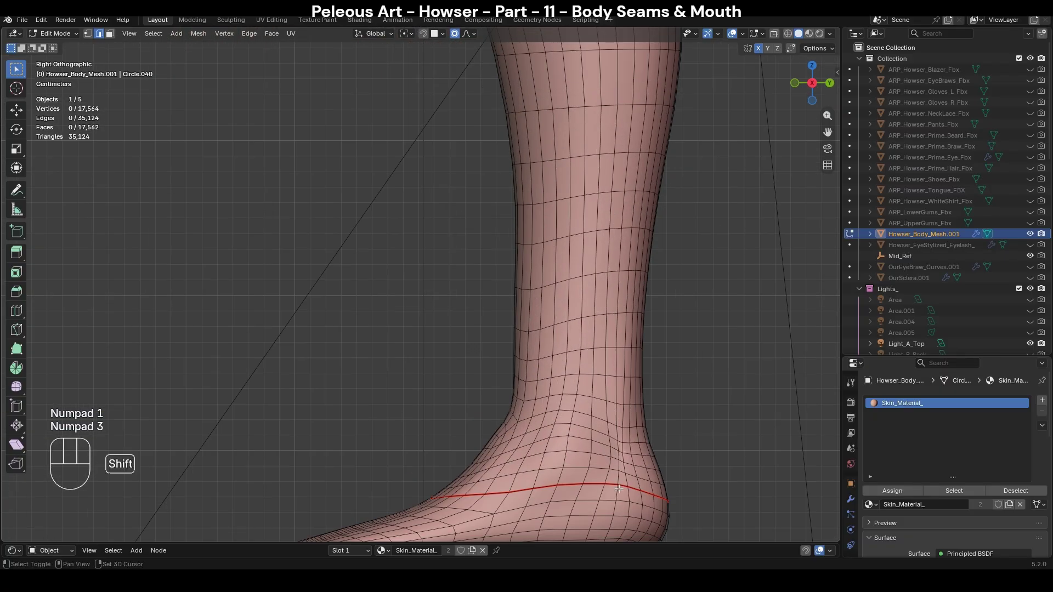
{"action": "middle_click_drag", "start_coordinate": [618, 486], "coordinate": [562, 357], "text": "shift"}
{"action": "scroll", "coordinate": [548, 356], "scroll_direction": "up", "scroll_amount": 1}
{"action": "key", "text": "2"}
{"action": "left_click", "coordinate": [453, 429], "text": "alt"}
{"action": "middle_click_drag", "start_coordinate": [771, 367], "coordinate": [582, 342]}
{"action": "scroll", "coordinate": [620, 355], "scroll_direction": "up", "scroll_amount": 3}
{"action": "scroll", "coordinate": [489, 275], "scroll_direction": "up", "scroll_amount": 1}
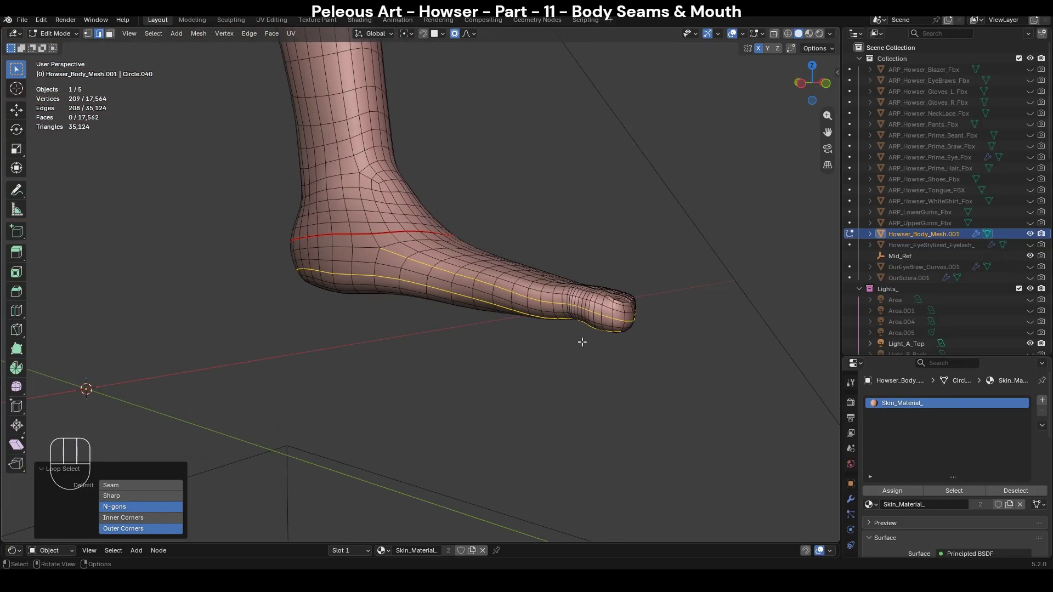
{"action": "key", "text": "KP_1"}
{"action": "key", "text": "KP_Decimal"}
{"action": "middle_click_drag", "start_coordinate": [468, 256], "coordinate": [595, 285], "text": "shift"}
{"action": "scroll", "coordinate": [487, 371], "scroll_direction": "up", "scroll_amount": 4}
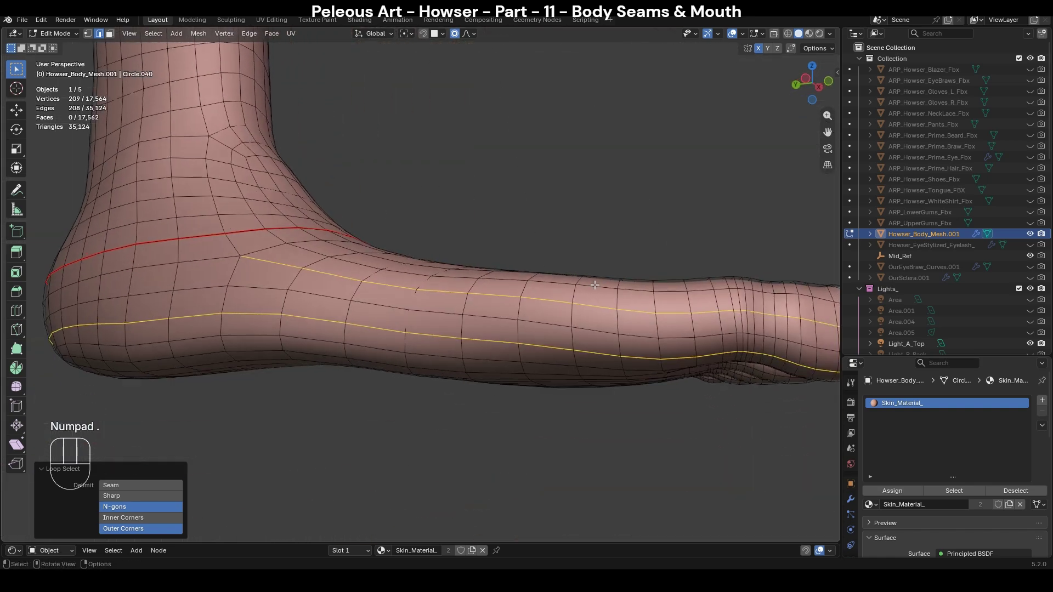
{"action": "scroll", "coordinate": [595, 285], "scroll_direction": "down", "scroll_amount": 3}
{"action": "middle_click_drag", "start_coordinate": [651, 327], "coordinate": [519, 359]}
{"action": "key", "text": "KP_7"}
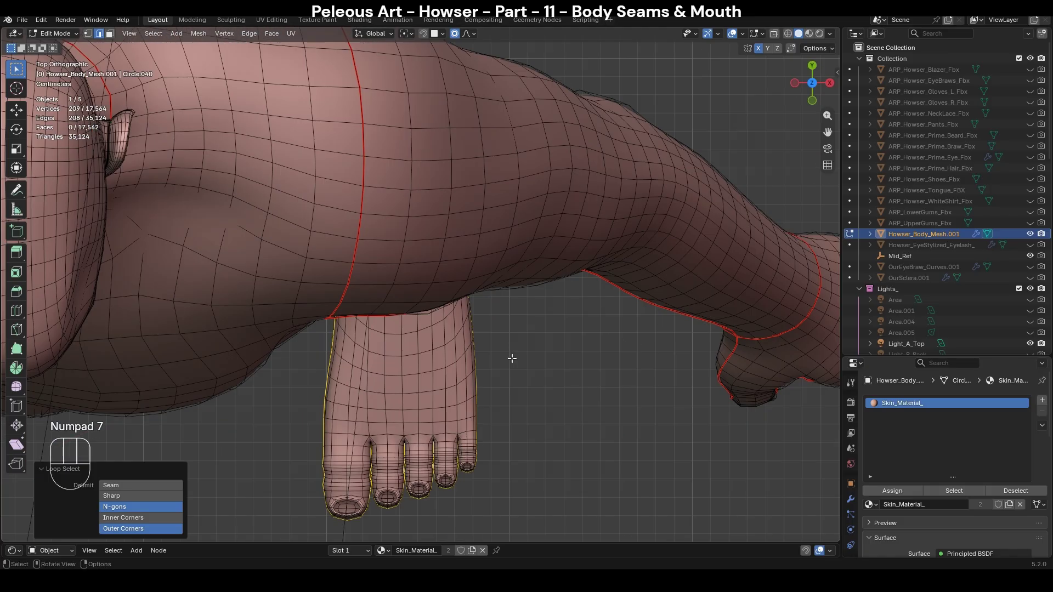
{"action": "key", "text": "KP_2"}
{"action": "middle_click_drag", "start_coordinate": [348, 385], "coordinate": [387, 331]}
{"action": "scroll", "coordinate": [388, 331], "scroll_direction": "up", "scroll_amount": 1}
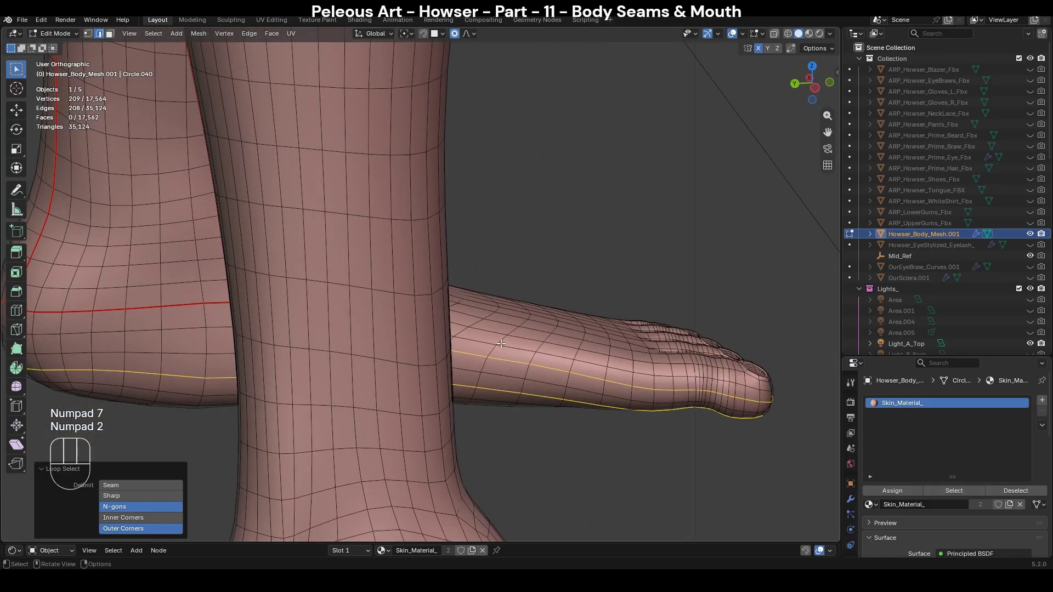
{"action": "middle_click_drag", "start_coordinate": [494, 316], "coordinate": [464, 349]}
{"action": "key", "text": "KP_5"}
Select two crosswise edge loops around the midfoot, one at the instep below the ankle seam and one farther forward.
{"action": "left_click", "coordinate": [328, 312], "text": "alt"}
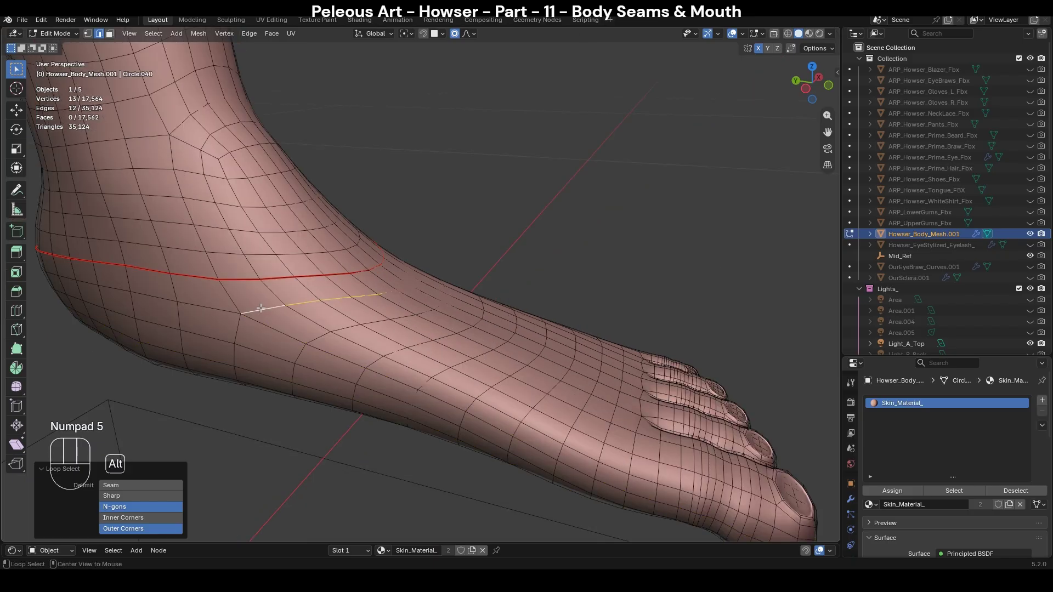
{"action": "left_click", "coordinate": [245, 340], "text": "alt+shift"}
{"action": "key", "text": "alt+z"}
{"action": "middle_click_drag", "start_coordinate": [665, 347], "coordinate": [412, 367]}
{"action": "key", "text": "alt+z"}
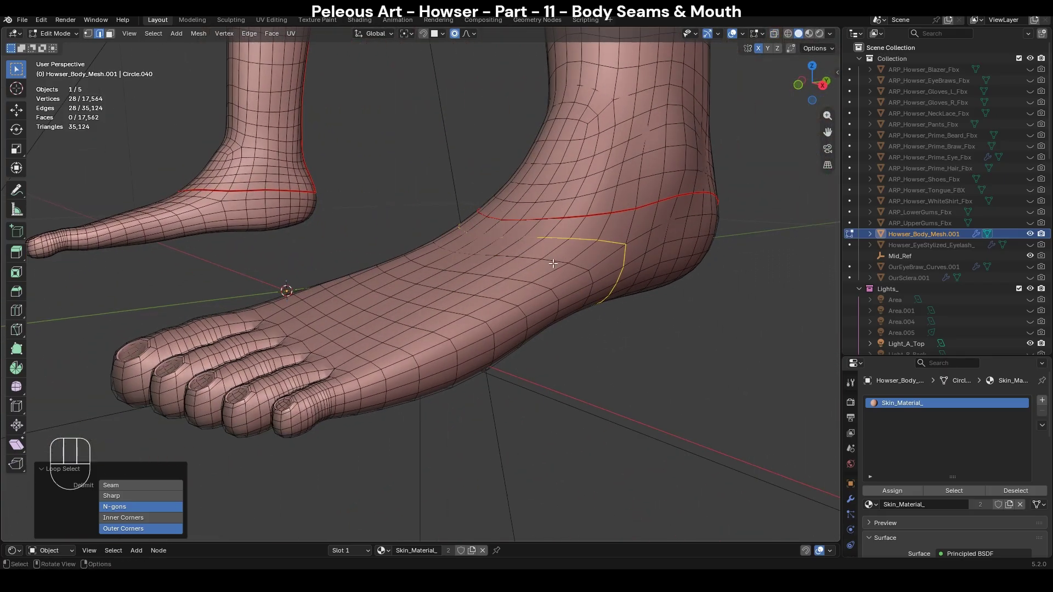
{"action": "left_click", "coordinate": [524, 319], "text": "alt+shift"}
Try Select Loop Inner-Region on the two midfoot loops, and undo it.
{"action": "key", "text": "F3"}
{"action": "key", "text": "Down"}
{"action": "key", "text": "Down"}
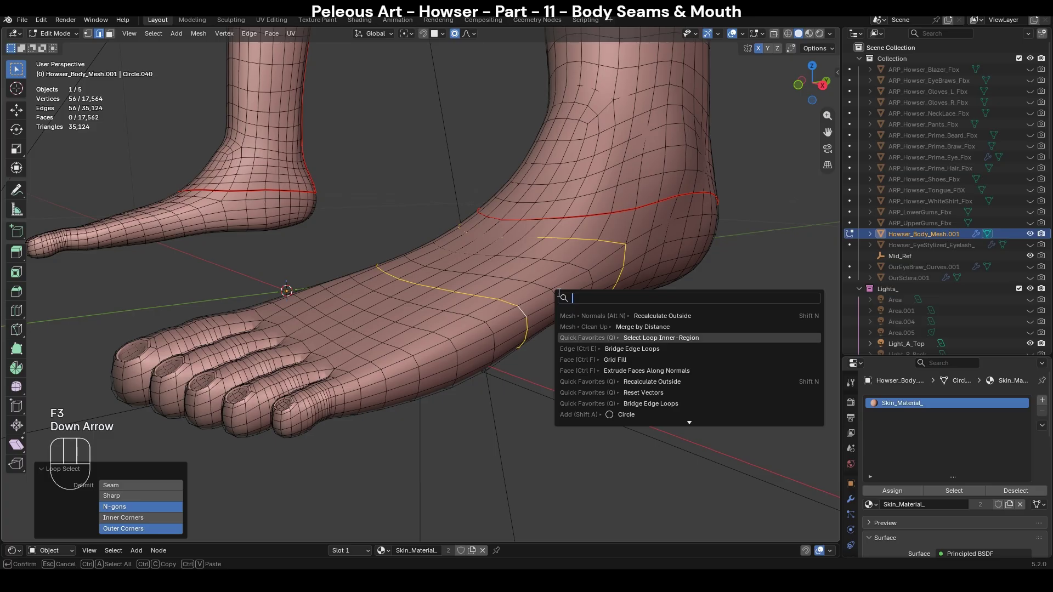
{"action": "key", "text": "Return"}
{"action": "key", "text": "ctrl+z"}
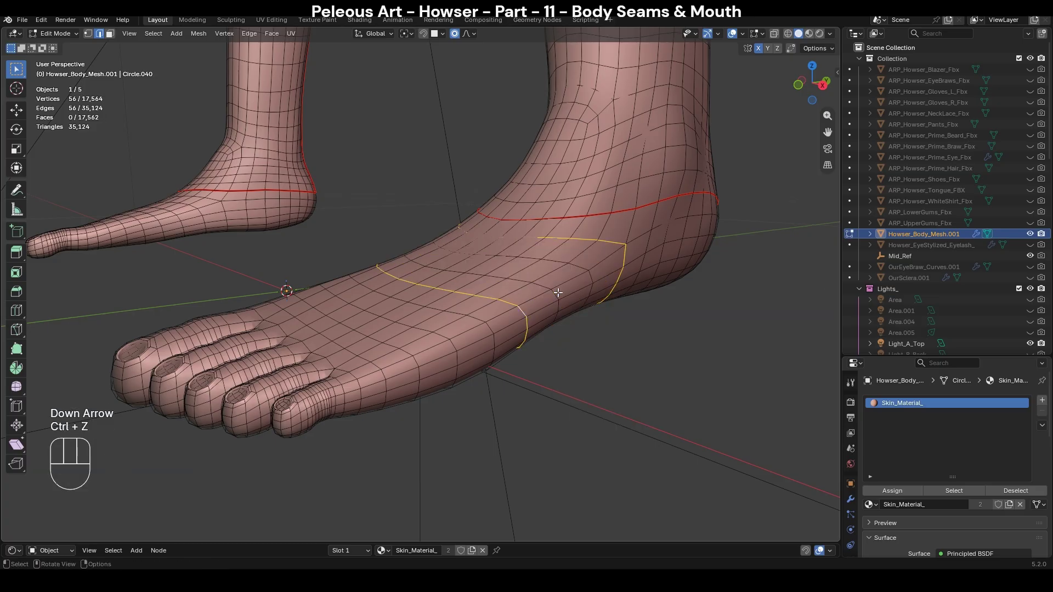
Select the inner region between the two midfoot loops with Select Loop Inner-Region and delete its faces.
{"action": "key", "text": "F3"}
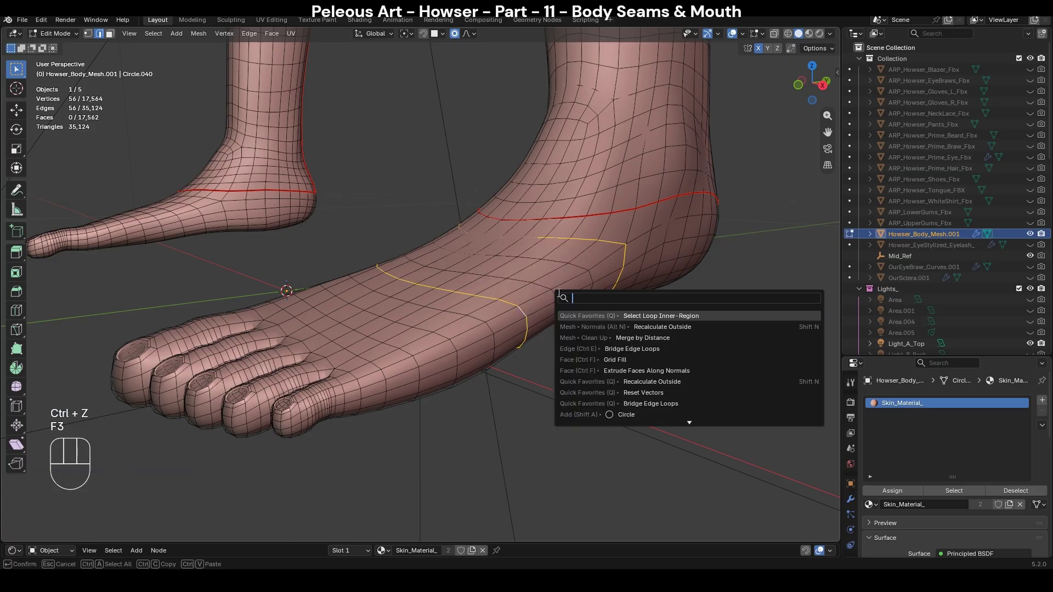
{"action": "type", "text": "selec"}
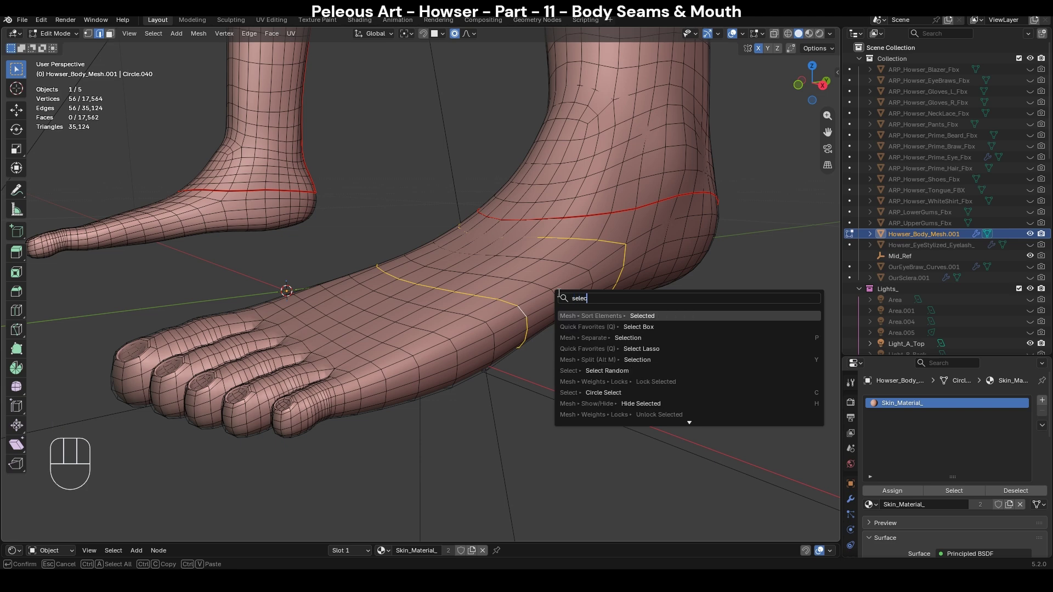
{"action": "type", "text": "t inner"}
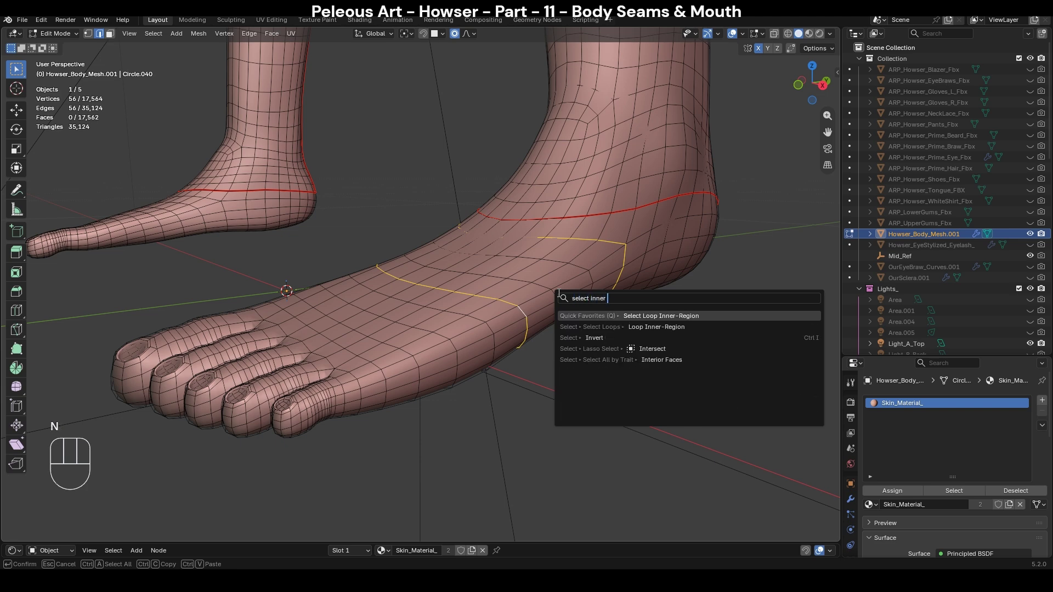
{"action": "key", "text": "Return"}
{"action": "key", "text": "x"}
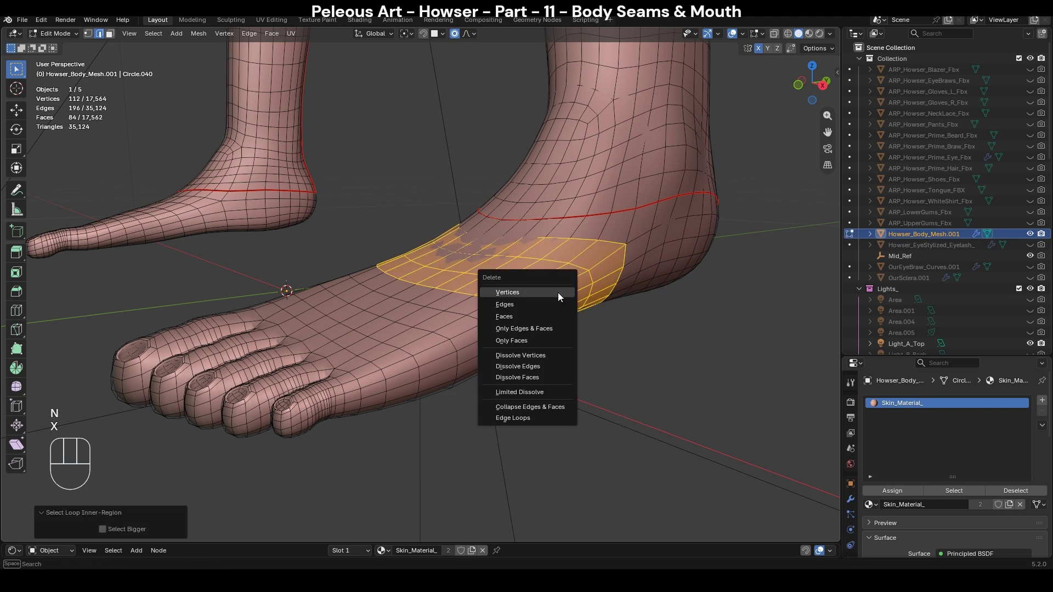
{"action": "left_click", "coordinate": [562, 317]}
Undo the latest edits back to the open gap between forefoot and heel, and turn off proportional editing.
{"action": "key", "text": "ctrl+z"}
{"action": "key", "text": "ctrl+z"}
{"action": "key", "text": "ctrl+z"}
{"action": "key", "text": "ctrl+z"}
{"action": "key", "text": "ctrl+z"}
{"action": "key", "text": "ctrl+z"}
{"action": "key", "text": "ctrl+z"}
{"action": "key", "text": "ctrl+z"}
{"action": "key", "text": "Tab"}
{"action": "key", "text": "Tab"}
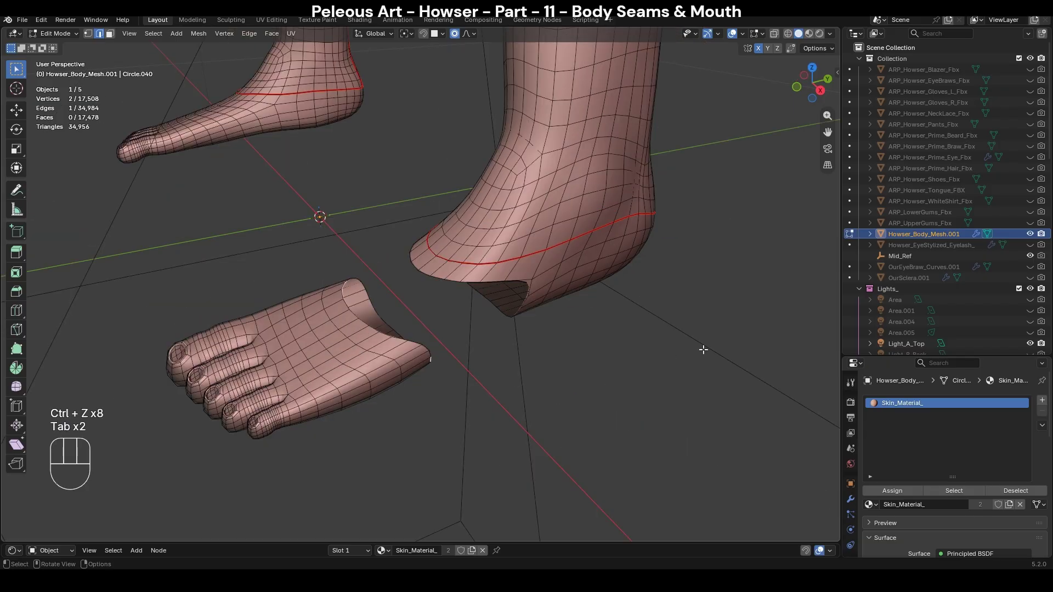
{"action": "middle_click_drag", "start_coordinate": [644, 393], "coordinate": [633, 386]}
{"action": "scroll", "coordinate": [634, 386], "scroll_direction": "up", "scroll_amount": 2}
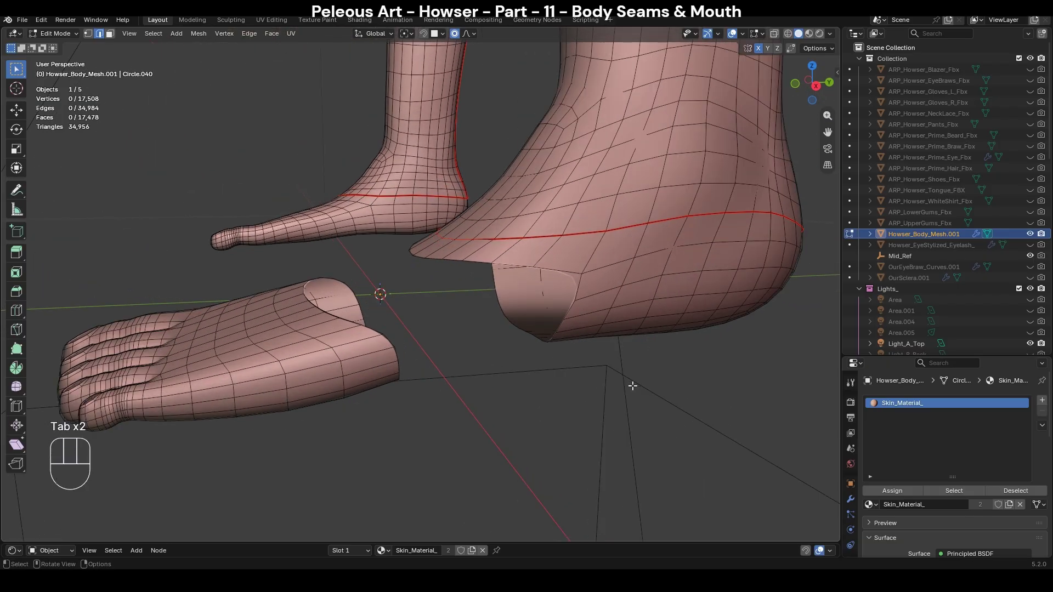
{"action": "key", "text": "KP_3"}
{"action": "key", "text": "2"}
{"action": "left_click", "coordinate": [455, 34]}
Try a single loop cut around the heel section starting at the gap, and undo it.
{"action": "scroll", "coordinate": [534, 309], "scroll_direction": "down", "scroll_amount": 1}
{"action": "key", "text": "ctrl+r"}
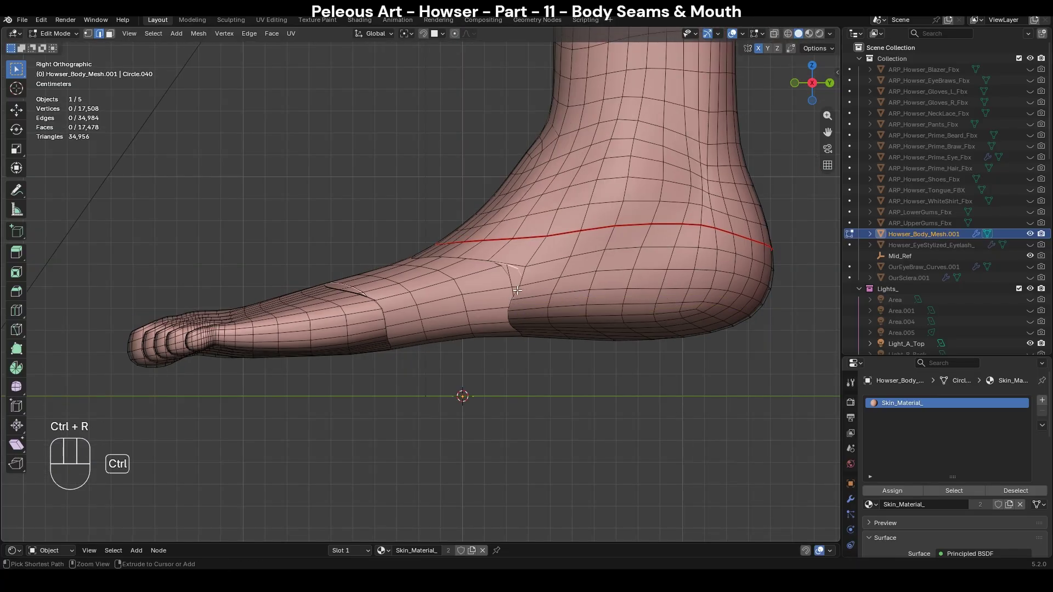
{"action": "key", "text": "ctrl+r"}
{"action": "left_click", "coordinate": [557, 288]}
{"action": "right_click", "coordinate": [557, 289]}
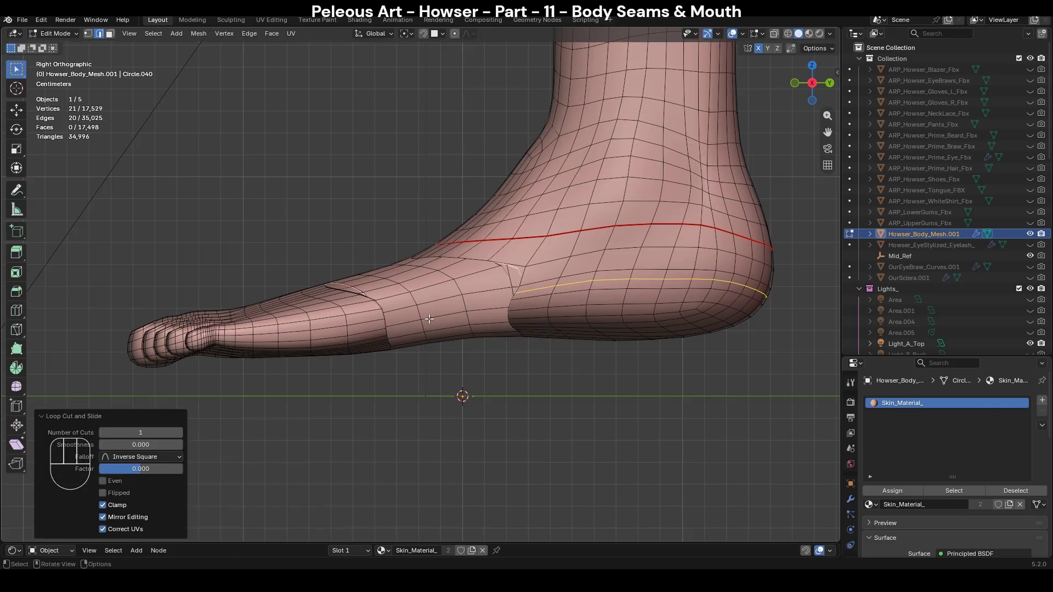
{"action": "key", "text": "ctrl+z"}
Try a single loop cut lengthwise through the detached forefoot and toes, and undo it.
{"action": "middle_click_drag", "start_coordinate": [522, 266], "coordinate": [599, 340]}
{"action": "middle_click_drag", "start_coordinate": [512, 379], "coordinate": [541, 369]}
{"action": "key", "text": "2"}
{"action": "left_click", "coordinate": [487, 330]}
{"action": "left_click", "coordinate": [487, 330]}
{"action": "key", "text": "ctrl+r"}
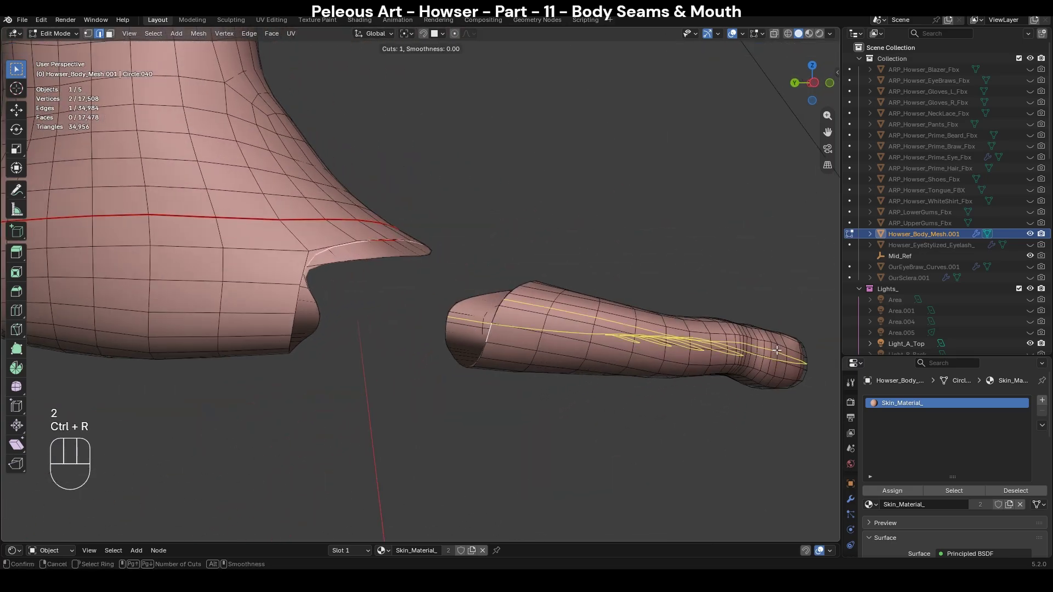
{"action": "left_click", "coordinate": [774, 348]}
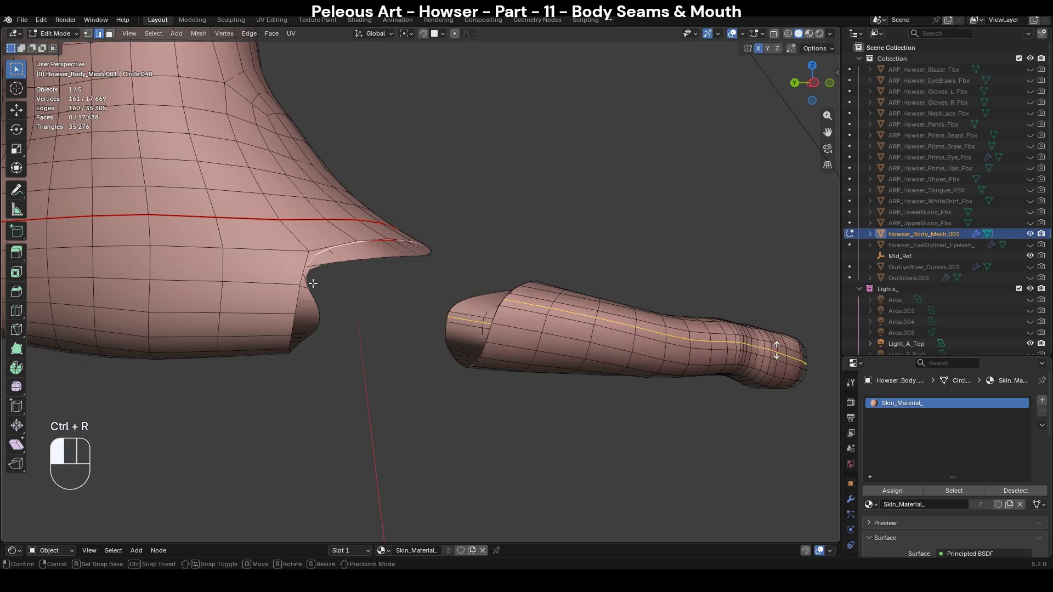
{"action": "right_click", "coordinate": [351, 290]}
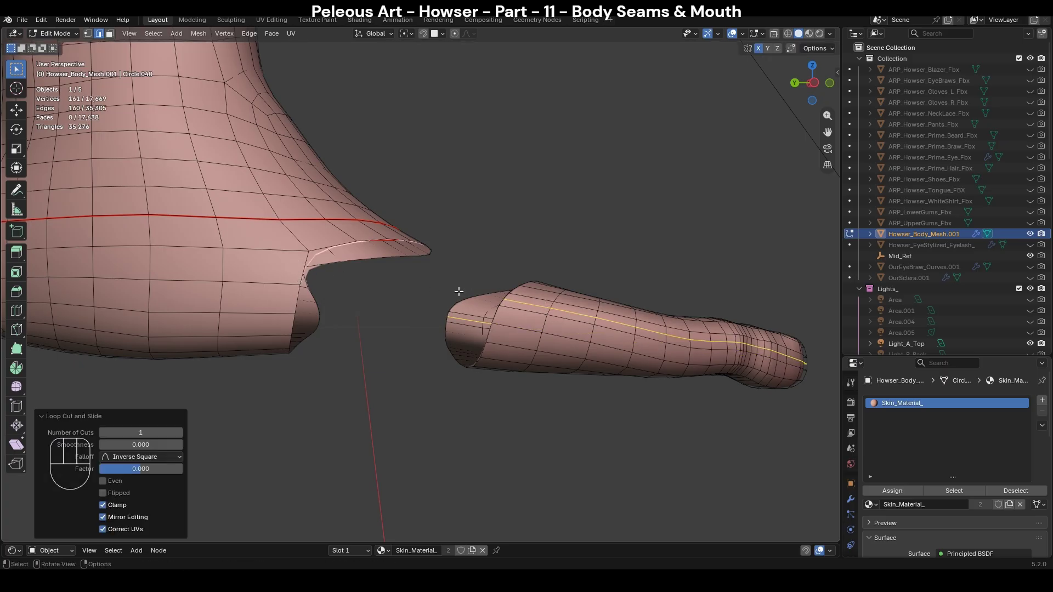
{"action": "key", "text": "ctrl"}
{"action": "key", "text": "ctrl+z"}
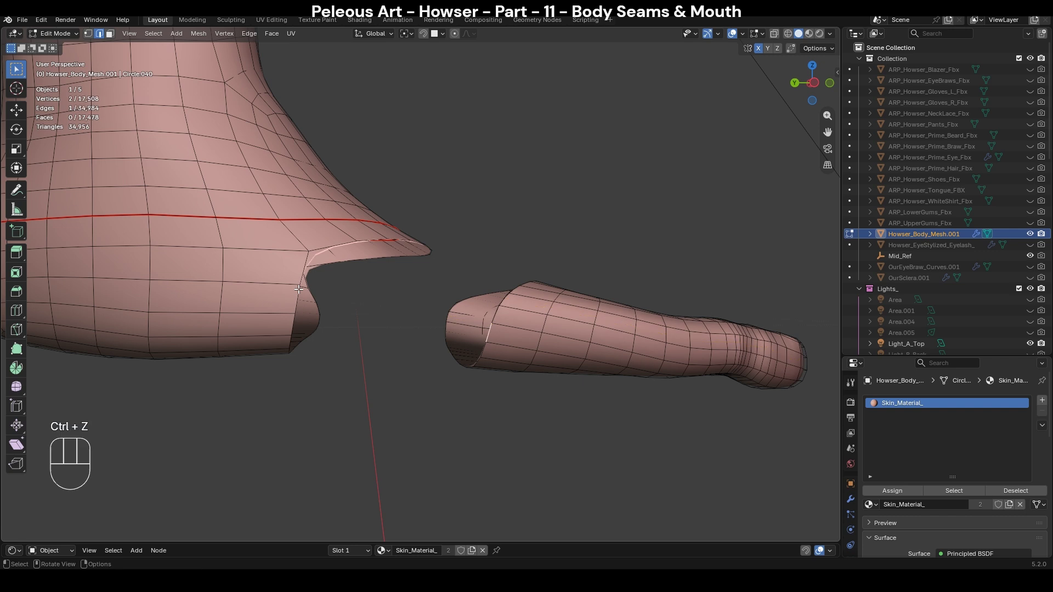
Fill a face bridging the forefoot and heel on the foot's inner side, and add one centred loop cut through it.
{"action": "left_click", "coordinate": [505, 298]}
{"action": "left_click", "coordinate": [297, 296], "text": "shift"}
{"action": "key", "text": "f"}
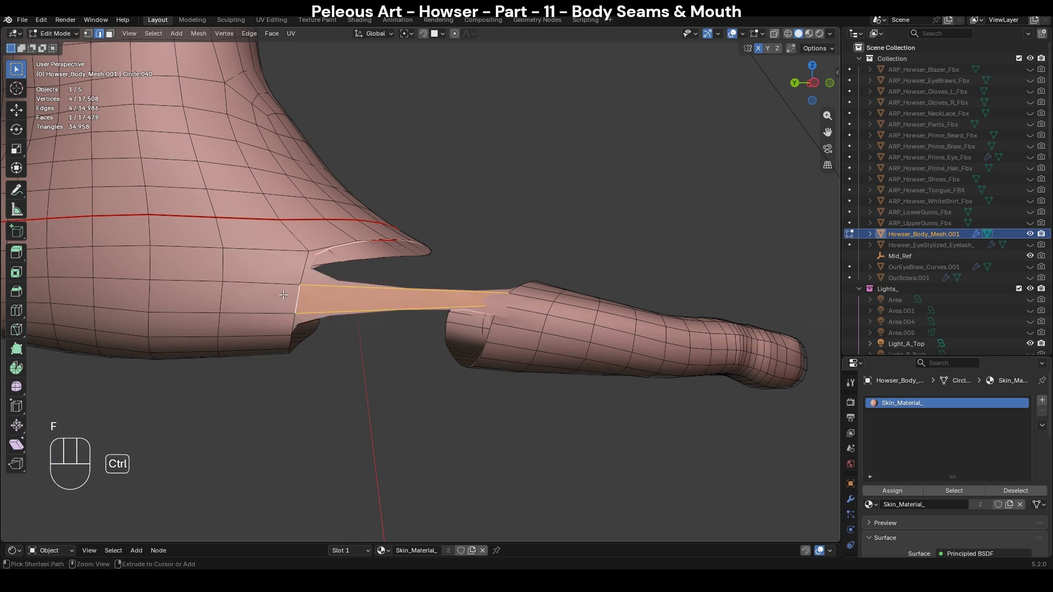
{"action": "key", "text": "ctrl+r"}
{"action": "left_click", "coordinate": [668, 379]}
{"action": "right_click", "coordinate": [737, 385]}
{"action": "middle_click_drag", "start_coordinate": [737, 385], "coordinate": [486, 372]}
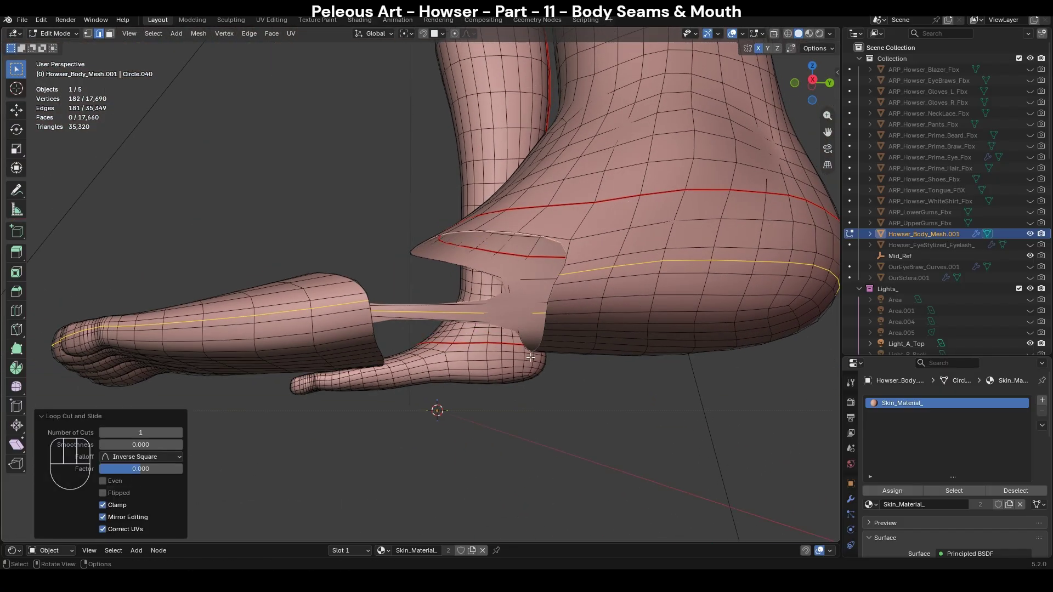
Fill two adjacent faces across the gap on the foot's outer side, joining matching edges beside the new loop.
{"action": "key", "text": "KP_1"}
{"action": "key", "text": "KP_3"}
{"action": "scroll", "coordinate": [530, 357], "scroll_direction": "up", "scroll_amount": 2}
{"action": "key", "text": "2"}
{"action": "left_click", "coordinate": [591, 295]}
{"action": "left_click", "coordinate": [355, 331], "text": "shift"}
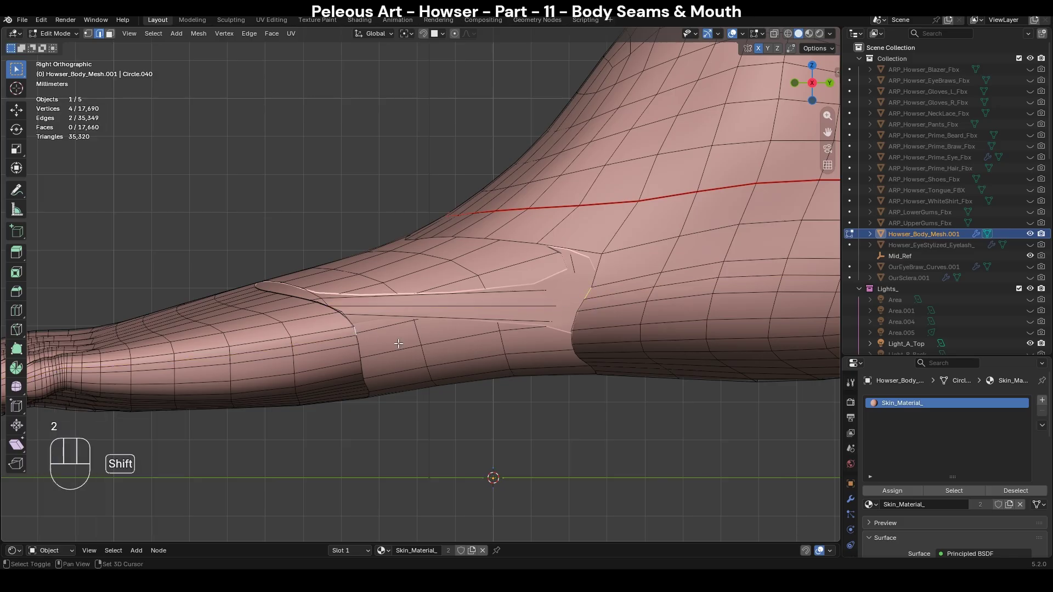
{"action": "key", "text": "f"}
{"action": "left_click", "coordinate": [579, 310]}
{"action": "left_click", "coordinate": [355, 344], "text": "shift"}
{"action": "key", "text": "f"}
{"action": "key", "text": "ctrl+z"}
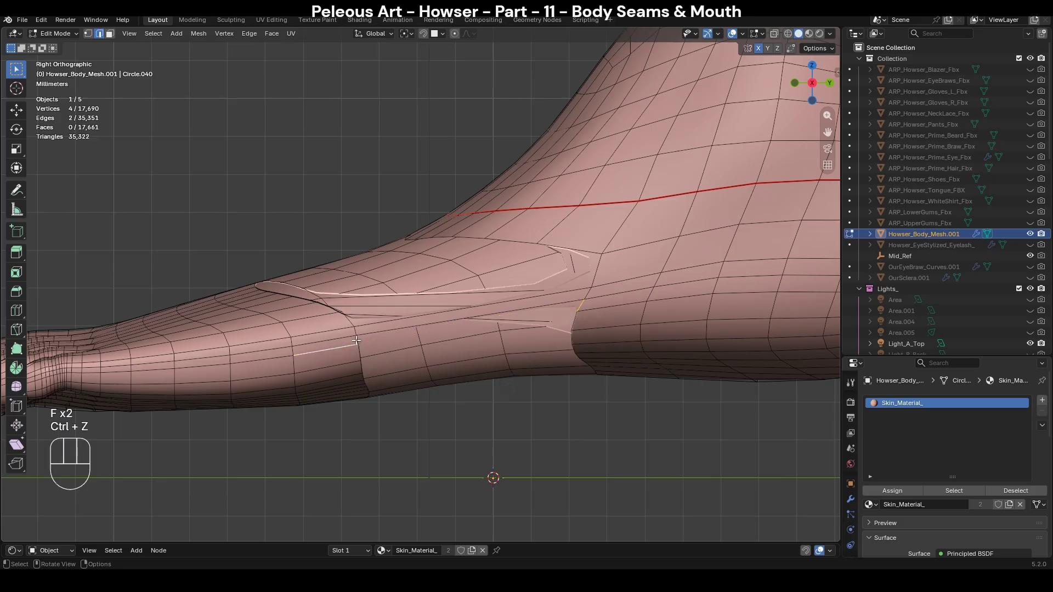
{"action": "left_click", "coordinate": [582, 333], "text": "shift"}
{"action": "key", "text": "f"}
Select the added edge loop running through the bridging faces, forefoot and heel, and dissolve its edges.
{"action": "left_click", "coordinate": [454, 381], "text": "alt"}
{"action": "middle_click_drag", "start_coordinate": [455, 382], "coordinate": [520, 373]}
{"action": "key", "text": "alt+z"}
{"action": "key", "text": "alt+z"}
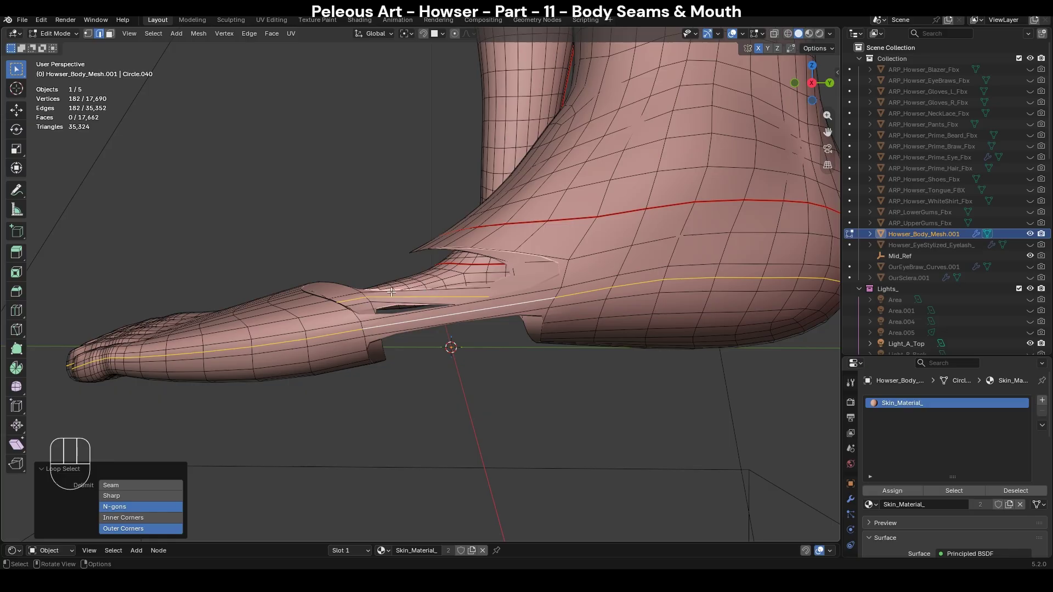
{"action": "middle_click_drag", "start_coordinate": [426, 289], "coordinate": [415, 280]}
{"action": "key", "text": "x"}
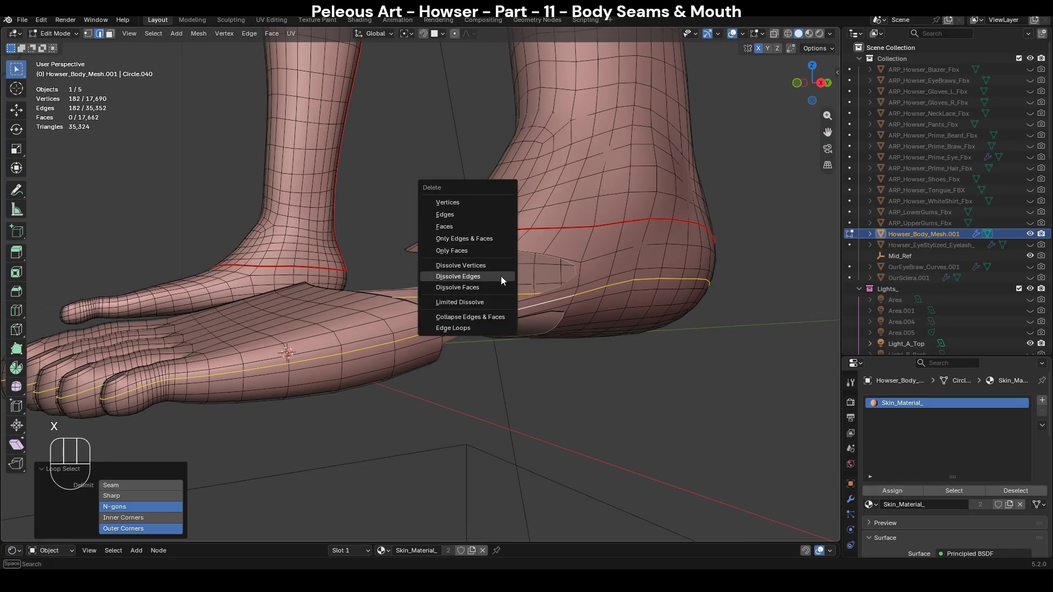
{"action": "left_click", "coordinate": [501, 275]}
{"action": "key", "text": "2"}
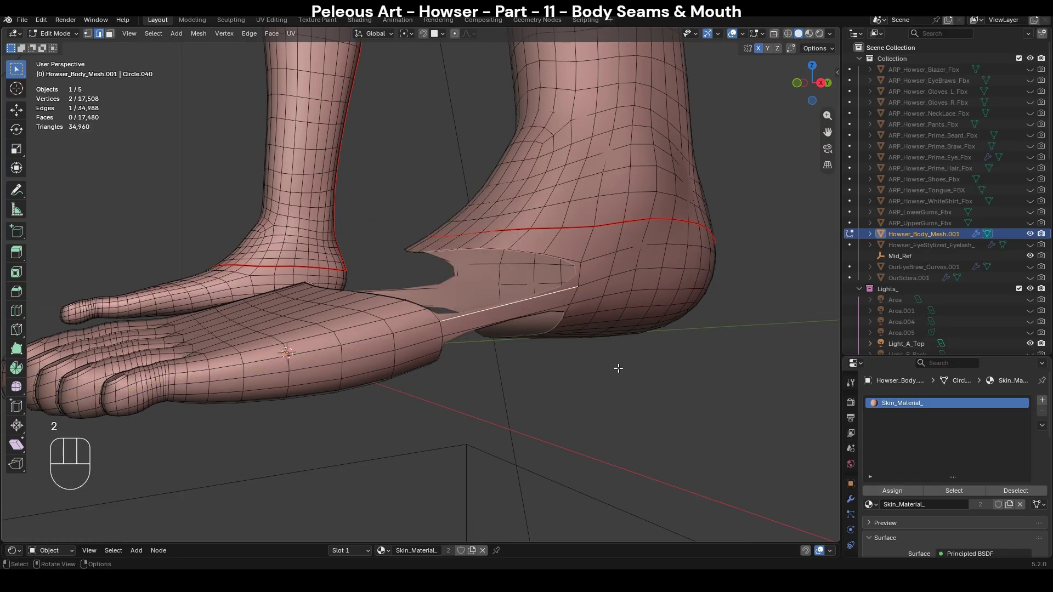
{"action": "middle_click_drag", "start_coordinate": [398, 274], "coordinate": [446, 297]}
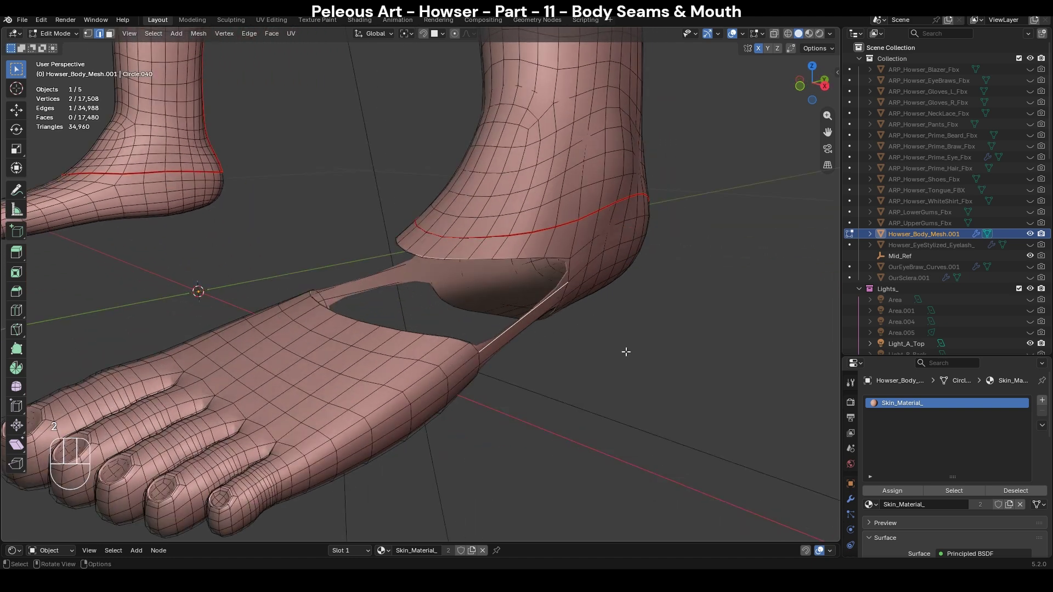
Fill a strip of adjacent faces across the gap, continuing from the foot's outer side over the top of the foot.
{"action": "key", "text": "f"}
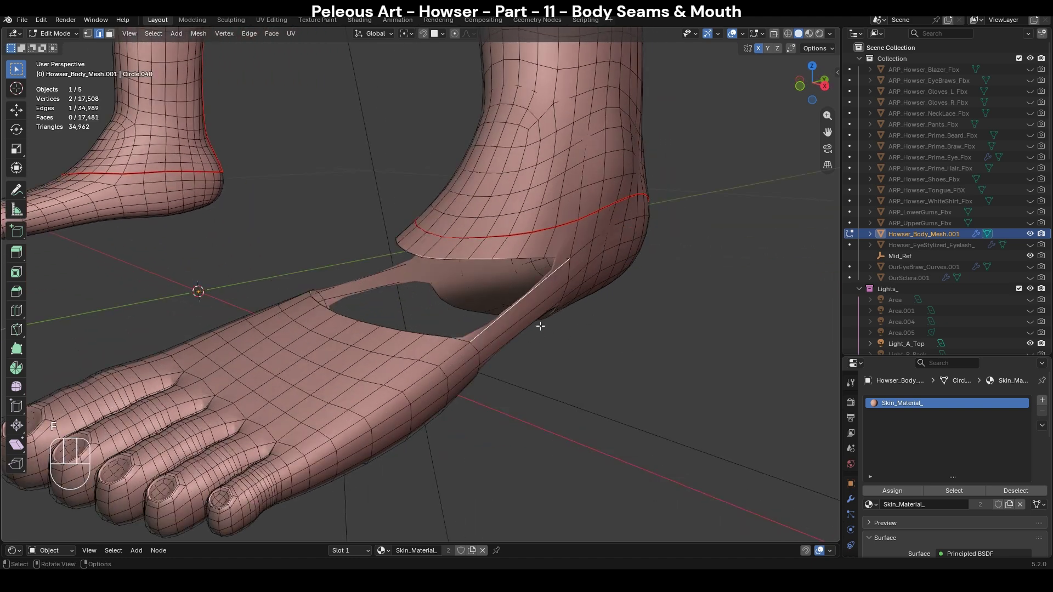
{"action": "key", "text": "f"}
{"action": "key", "text": "f"}
{"action": "key", "text": "f"}
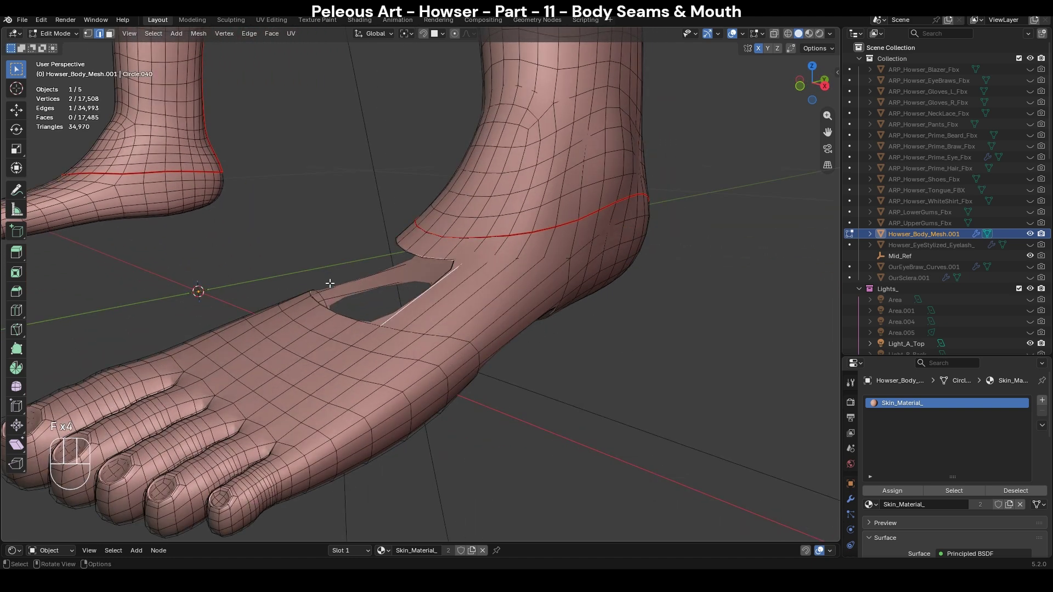
{"action": "key", "text": "f"}
Fill four adjacent faces across the gap from the foot's inner side up over its top.
{"action": "middle_click_drag", "start_coordinate": [427, 332], "coordinate": [389, 303]}
{"action": "middle_click_drag", "start_coordinate": [534, 305], "coordinate": [630, 327]}
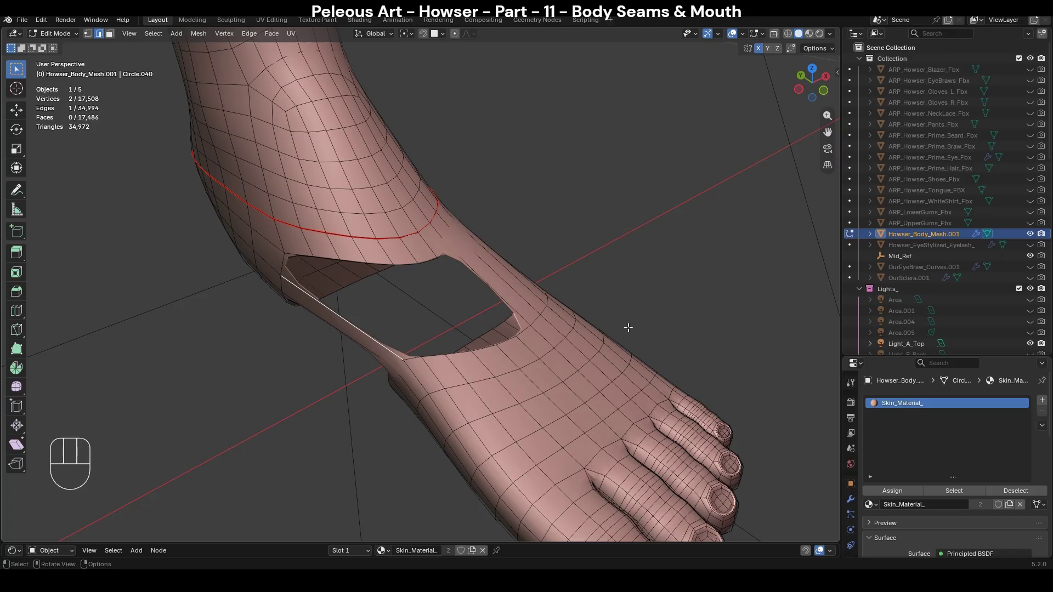
{"action": "key", "text": "f"}
{"action": "key", "text": "f"}
{"action": "key", "text": "f"}
{"action": "key", "text": "f"}
Fill successive faces bridging heel and forefoot down the foot's inner side toward the sole.
{"action": "middle_click_drag", "start_coordinate": [628, 328], "coordinate": [601, 354]}
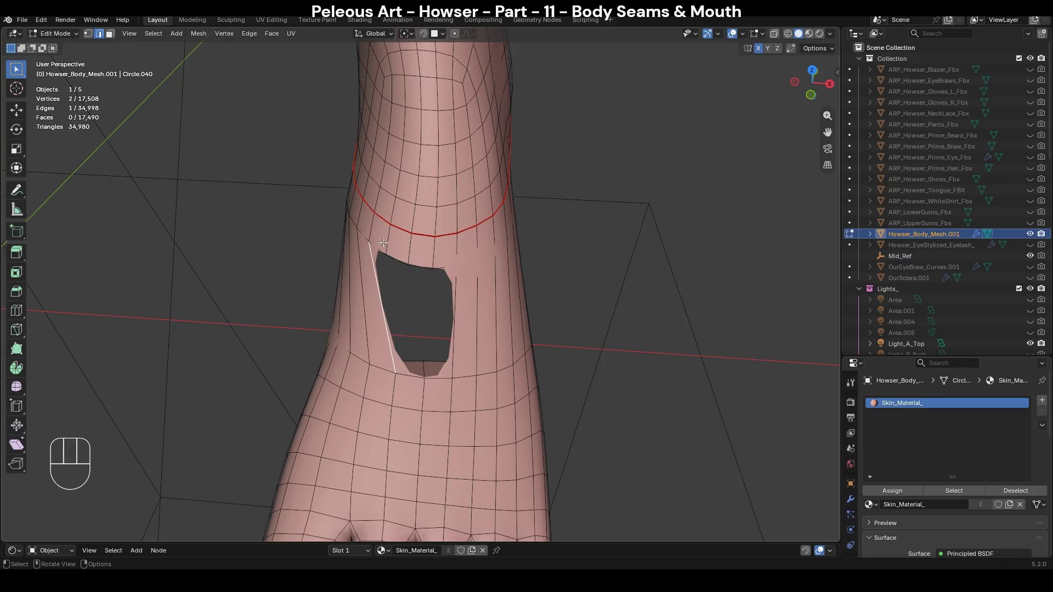
{"action": "middle_click_drag", "start_coordinate": [479, 386], "coordinate": [487, 221]}
{"action": "middle_click_drag", "start_coordinate": [358, 259], "coordinate": [433, 296]}
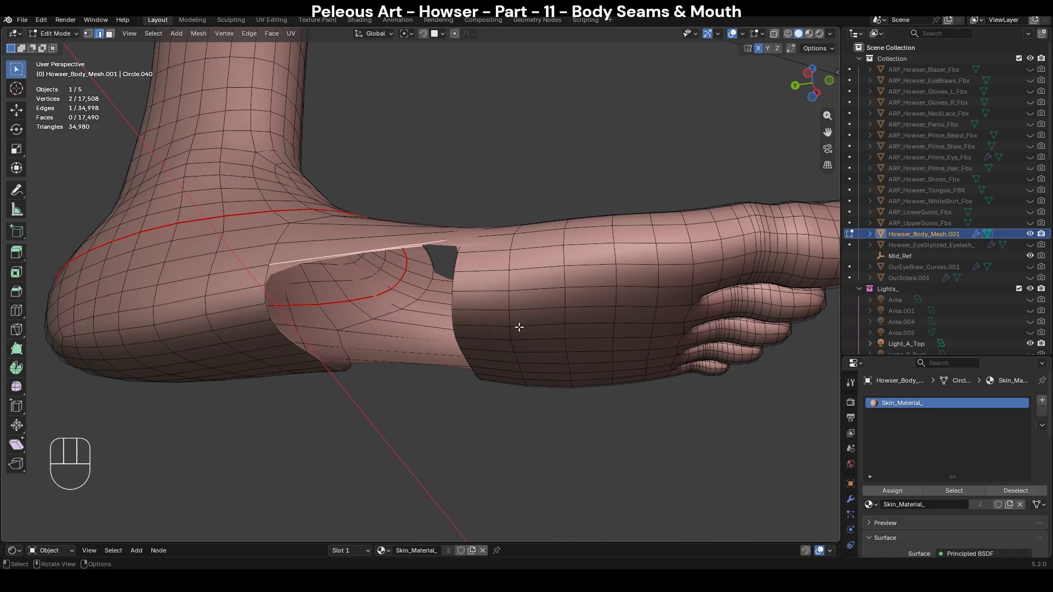
{"action": "key", "text": "f"}
{"action": "key", "text": "f"}
{"action": "key", "text": "f"}
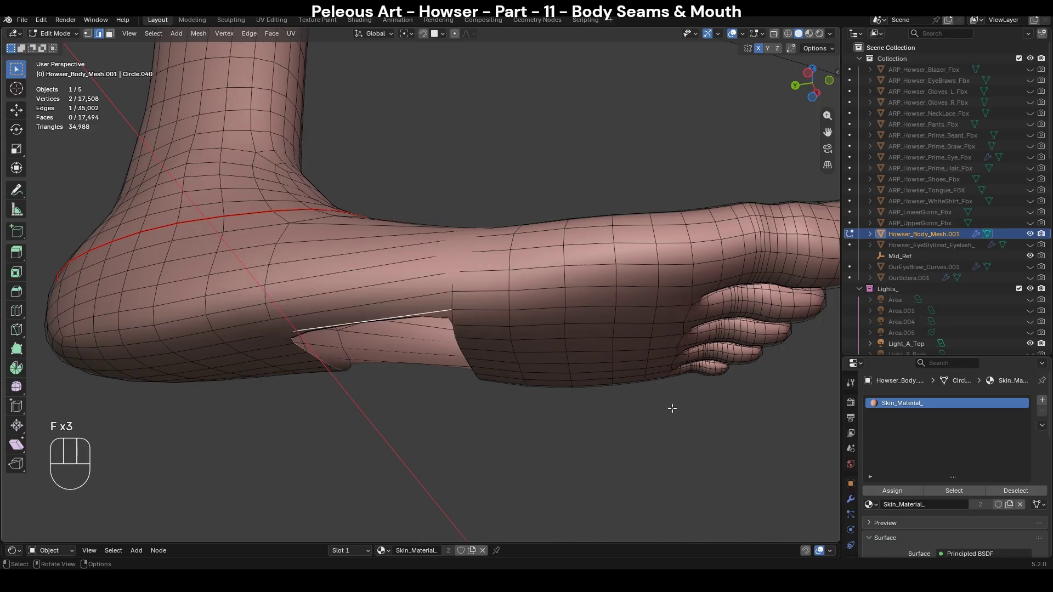
{"action": "key", "text": "f"}
{"action": "key", "text": "f"}
Select the outer side's lower bridging edge and fill successive faces from it under the sole, narrowing the sole gap.
{"action": "middle_click_drag", "start_coordinate": [627, 377], "coordinate": [670, 376]}
{"action": "middle_click_drag", "start_coordinate": [333, 235], "coordinate": [415, 254]}
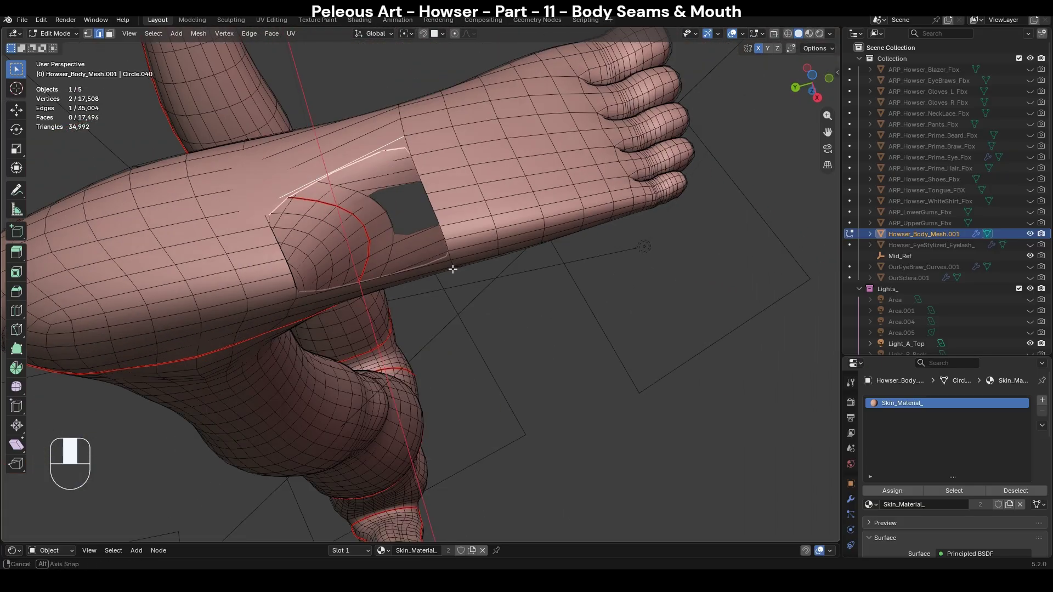
{"action": "left_click", "coordinate": [415, 256]}
{"action": "key", "text": "f"}
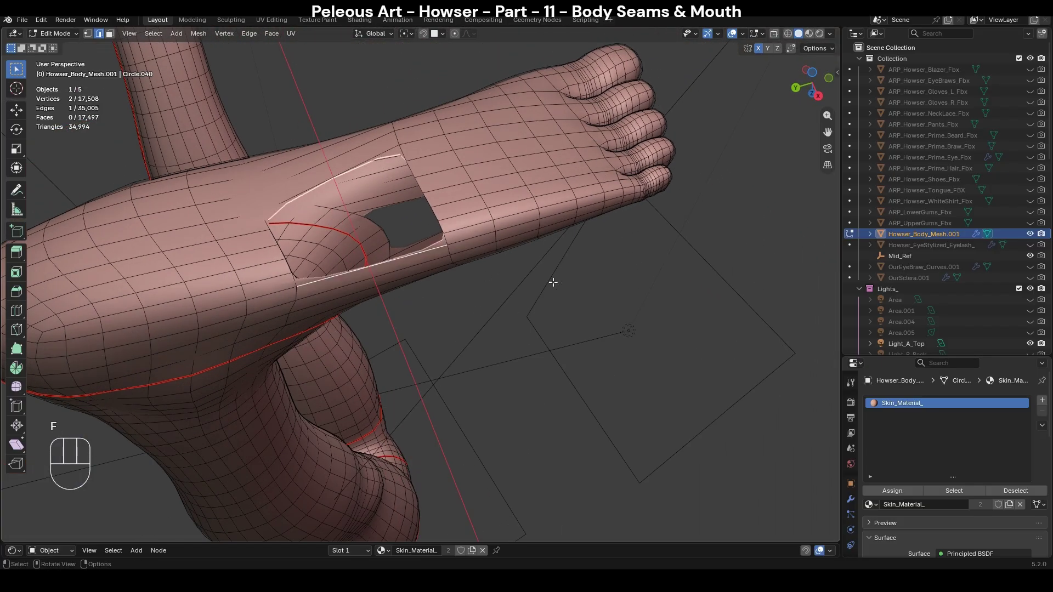
{"action": "key", "text": "f"}
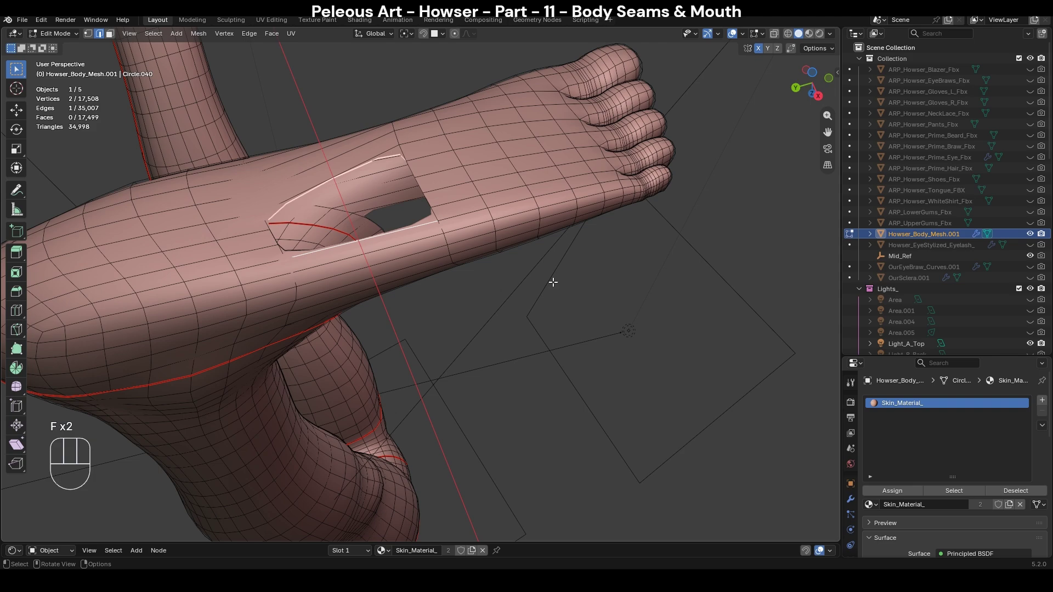
{"action": "middle_click_drag", "start_coordinate": [553, 282], "coordinate": [480, 301]}
{"action": "key", "text": "f"}
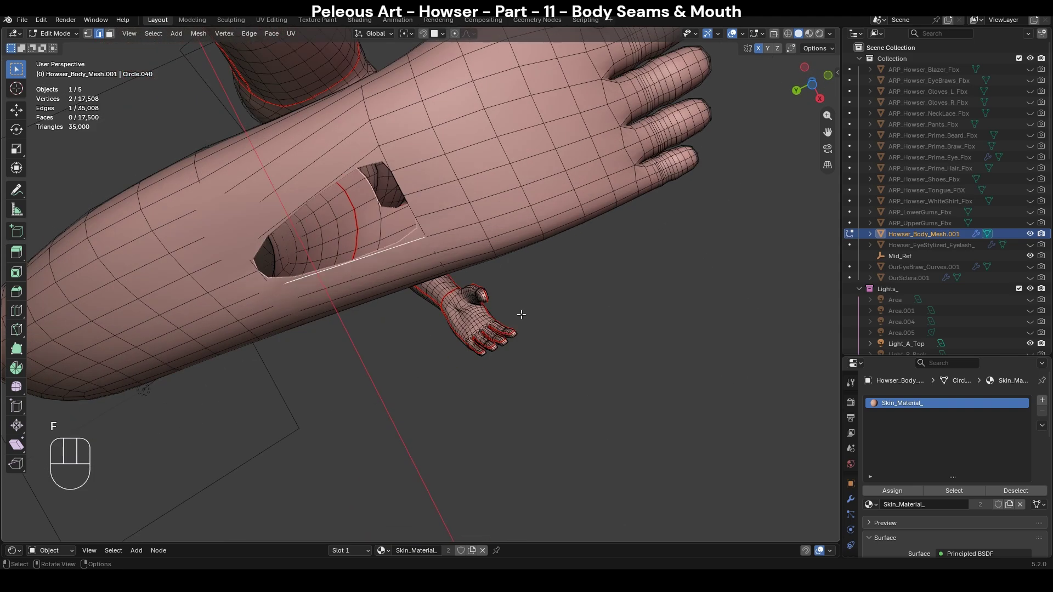
Examine the vertices on the forefoot and heel rims of the remaining sole and top gaps.
{"action": "key", "text": "ctrl+KP_7"}
{"action": "middle_click_drag", "start_coordinate": [624, 332], "coordinate": [376, 344], "text": "shift"}
{"action": "key", "text": "1"}
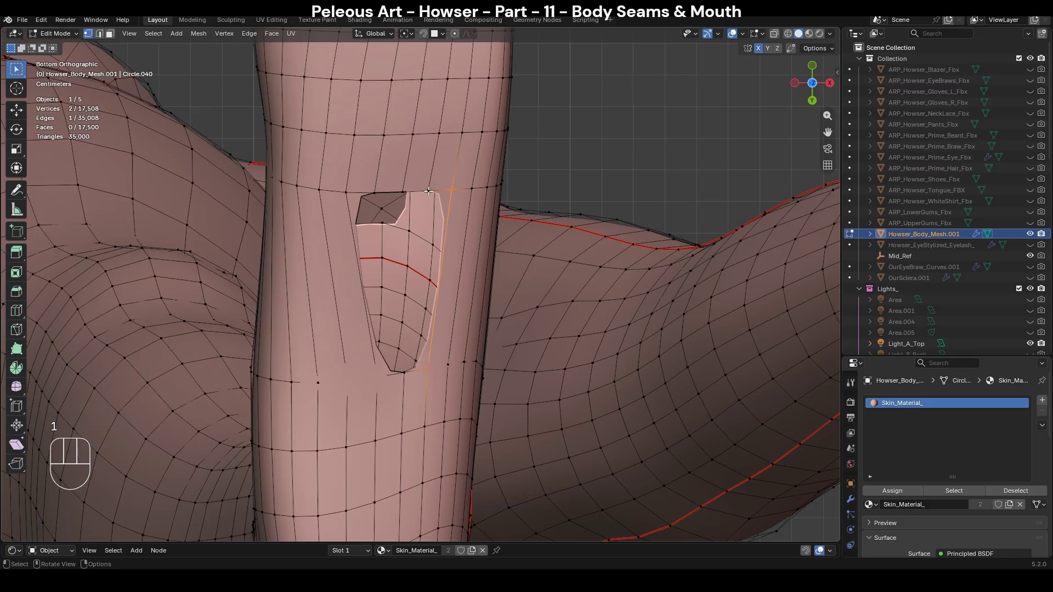
{"action": "left_click", "coordinate": [404, 191]}
{"action": "middle_click_drag", "start_coordinate": [377, 192], "coordinate": [523, 138]}
{"action": "key", "text": "alt+z"}
{"action": "middle_click_drag", "start_coordinate": [426, 388], "coordinate": [390, 350]}
{"action": "key", "text": "alt+z"}
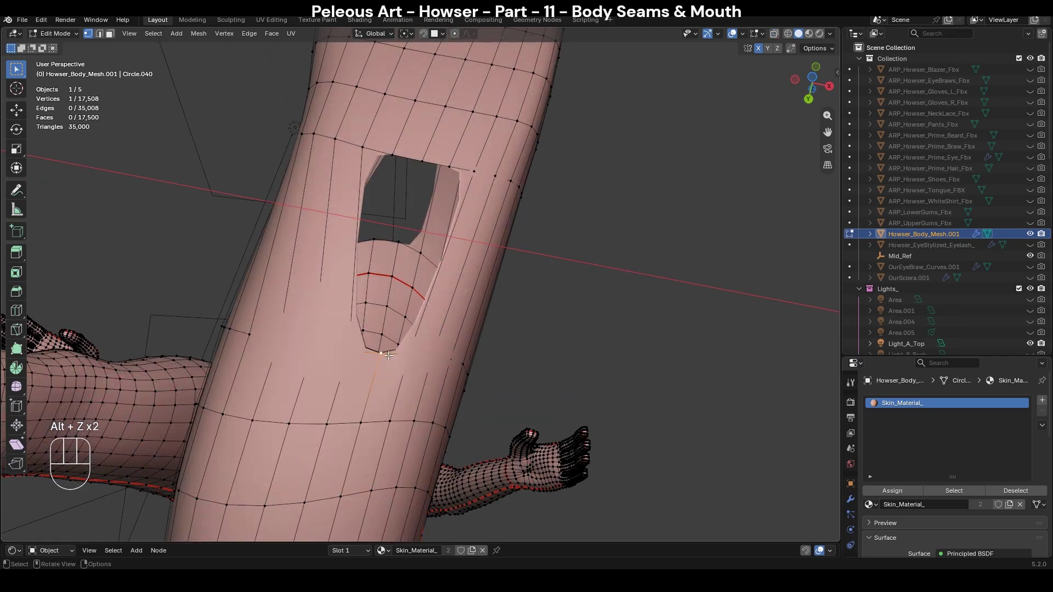
{"action": "middle_click_drag", "start_coordinate": [371, 365], "coordinate": [375, 228]}
{"action": "left_click", "coordinate": [371, 305]}
{"action": "left_click", "coordinate": [322, 299]}
{"action": "middle_click_drag", "start_coordinate": [523, 367], "coordinate": [520, 358], "text": "shift"}
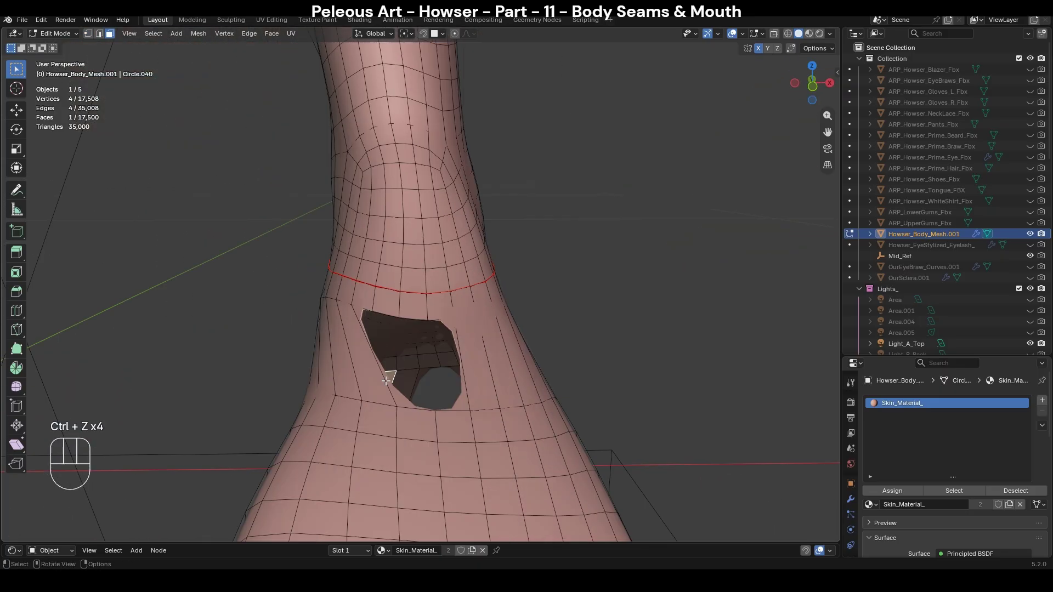
Delete the bridging face on the inner edge of the top gap, and fill one from the gap's outer edge instead.
{"action": "key", "text": "3"}
{"action": "left_click", "coordinate": [359, 352]}
{"action": "key", "text": "x"}
{"action": "left_click", "coordinate": [519, 357]}
{"action": "key", "text": "2"}
{"action": "left_click", "coordinate": [460, 351]}
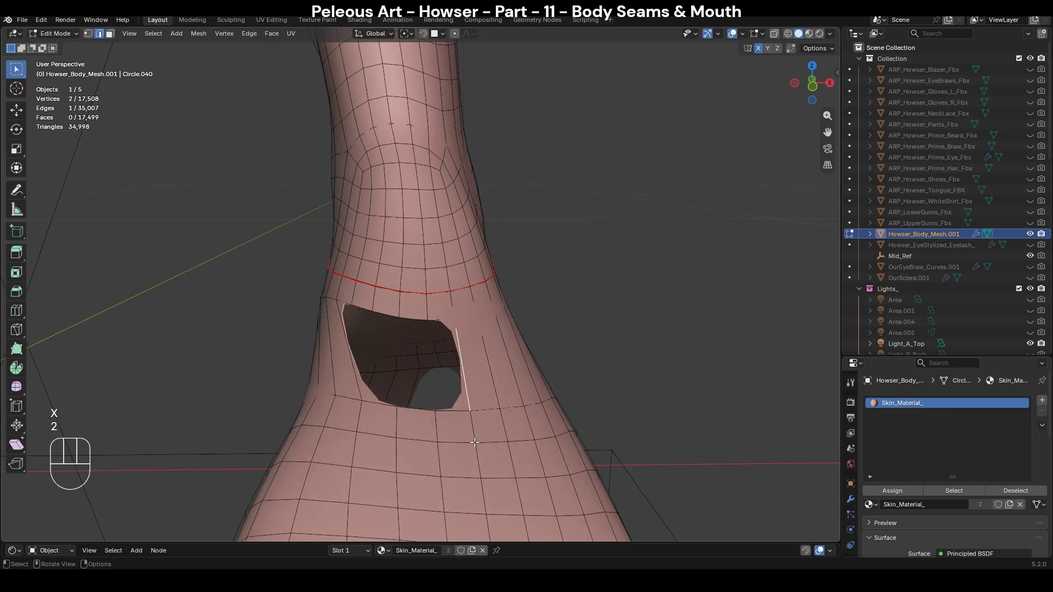
{"action": "key", "text": "f"}
Compare the vertices along the ankle rim of the top gap with the forefoot rim opposite.
{"action": "mouse_move", "coordinate": [424, 301]}
{"action": "middle_mouse_down", "text": "shift"}
{"action": "mouse_move", "coordinate": [436, 280]}
{"action": "mouse_move", "coordinate": [426, 319]}
{"action": "middle_mouse_up", "text": "shift"}
{"action": "key", "text": "1"}
{"action": "left_click", "coordinate": [411, 299]}
{"action": "left_click", "coordinate": [386, 292]}
{"action": "left_click", "coordinate": [362, 281]}
{"action": "middle_click_drag", "start_coordinate": [490, 416], "coordinate": [513, 341], "text": "shift"}
{"action": "middle_click_drag", "start_coordinate": [583, 342], "coordinate": [586, 362]}
{"action": "left_click", "coordinate": [692, 395]}
{"action": "scroll", "coordinate": [644, 430], "scroll_direction": "up", "scroll_amount": 1}
{"action": "middle_click_drag", "start_coordinate": [645, 430], "coordinate": [548, 338], "text": "shift"}
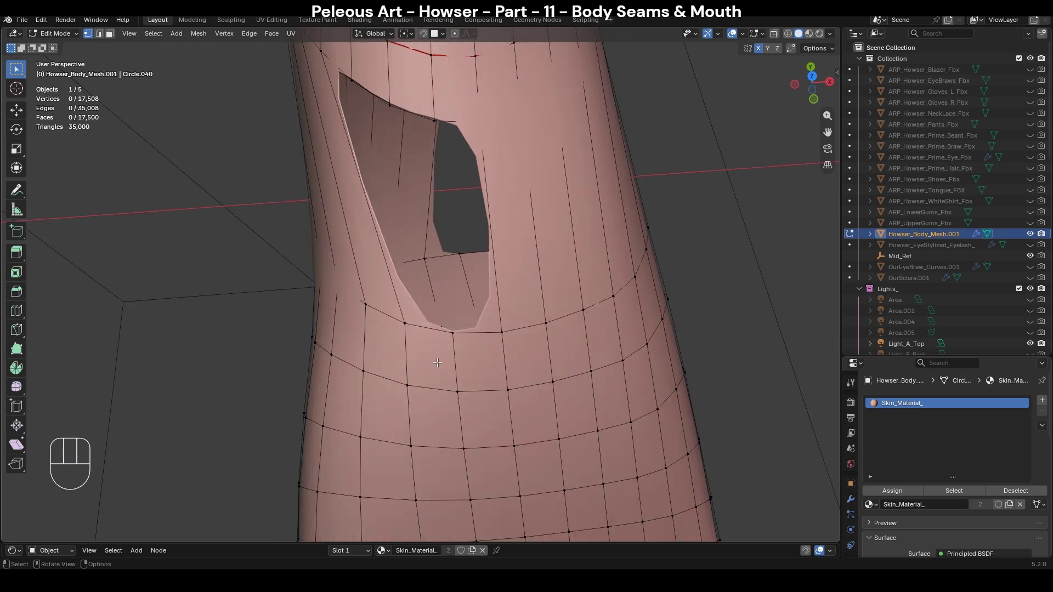
Knife a trapezoid-shaped cut across the two forefoot faces just in front of the top gap, between their outer corner vertices.
{"action": "key", "text": "k"}
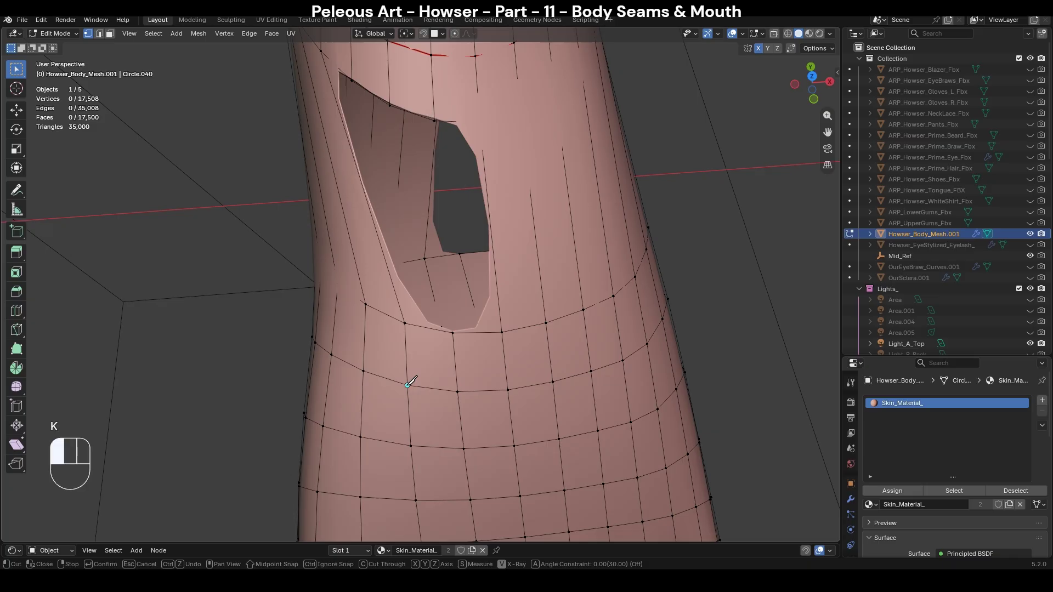
{"action": "left_click", "coordinate": [429, 363]}
{"action": "left_click", "coordinate": [484, 362]}
{"action": "left_click", "coordinate": [508, 390]}
{"action": "key", "text": "space"}
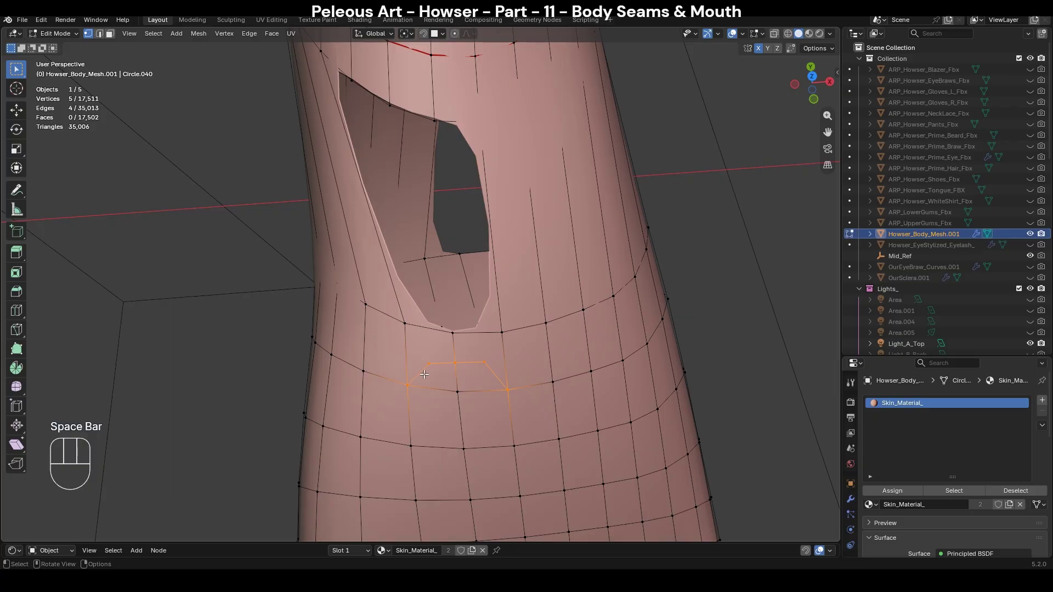
Add a centred loop cut point to each of the two forefoot rim edges above the trapezoid cut.
{"action": "key", "text": "ctrl+r"}
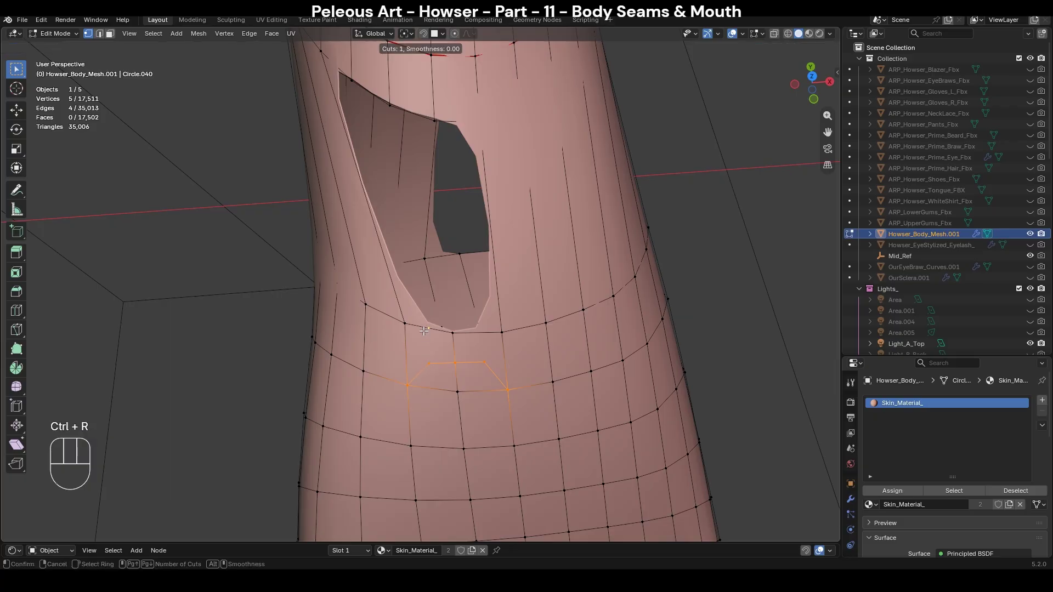
{"action": "left_click", "coordinate": [430, 339]}
{"action": "right_click", "coordinate": [429, 338]}
{"action": "key", "text": "ctrl+r"}
{"action": "left_click", "coordinate": [479, 337]}
{"action": "right_click", "coordinate": [479, 338]}
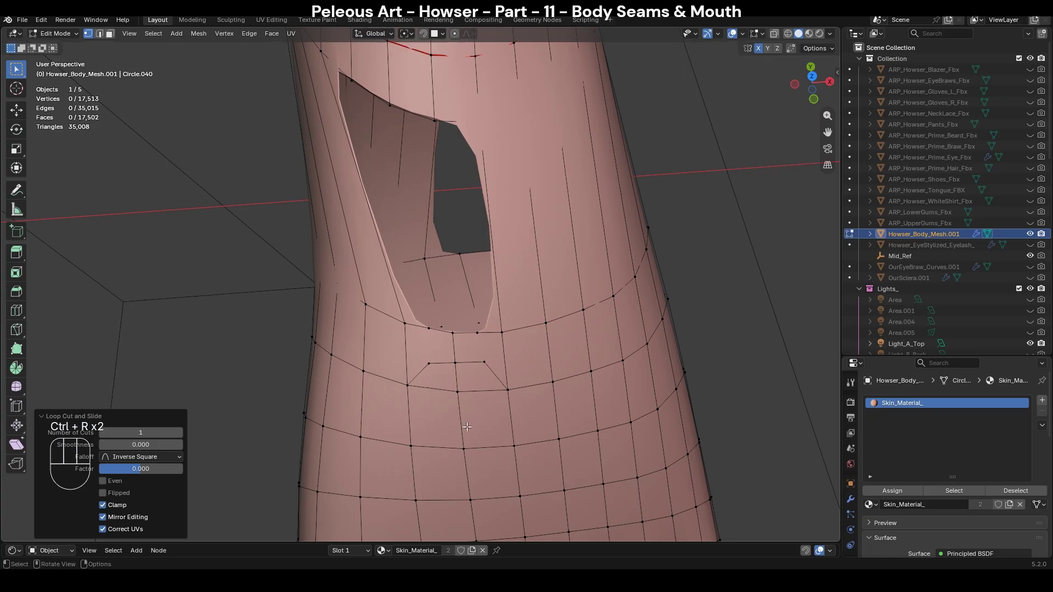
Connect the two new rim vertices to the trapezoid cut's upper corners.
{"action": "left_click", "coordinate": [429, 328]}
{"action": "left_click", "coordinate": [429, 363], "text": "shift"}
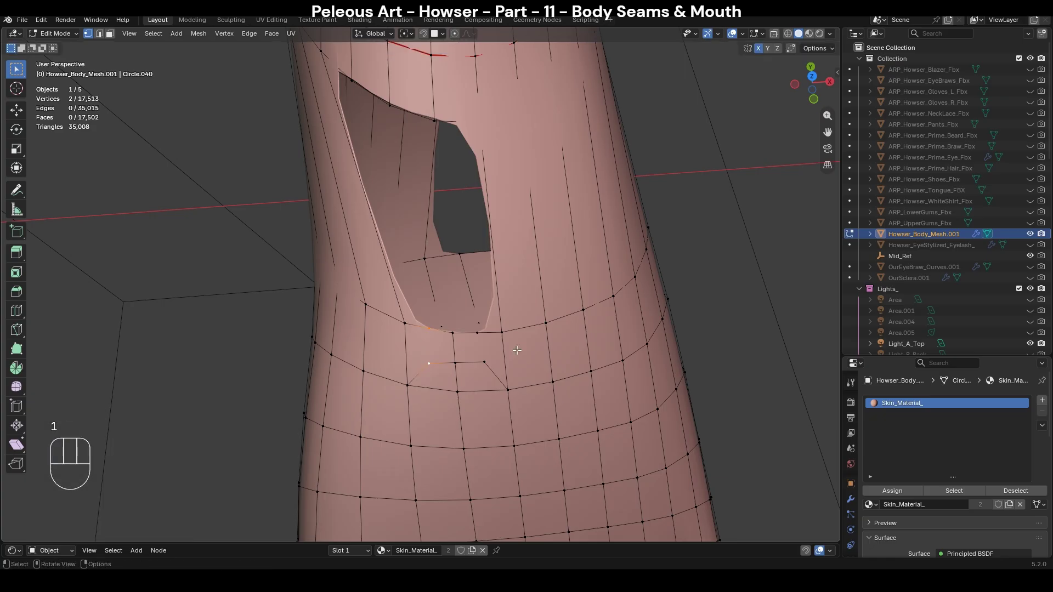
{"action": "left_click", "coordinate": [477, 333]}
{"action": "left_click", "coordinate": [484, 362], "text": "shift"}
{"action": "key", "text": "j"}
{"action": "key", "text": "j"}
Select the complete rim loop of the top gap and close it with Grid Fill.
{"action": "left_click", "coordinate": [460, 333], "text": "alt"}
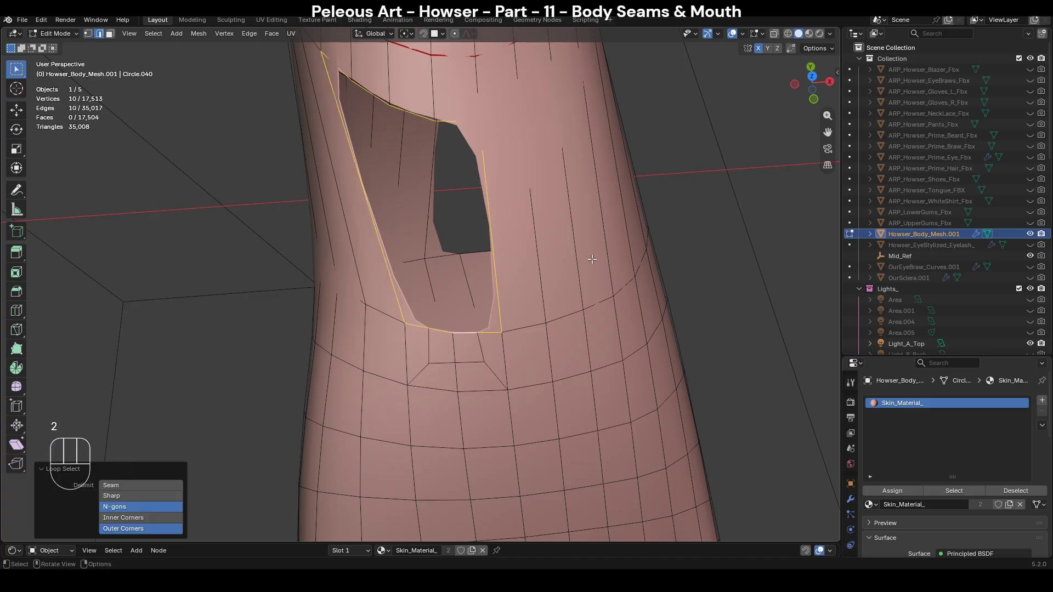
{"action": "key", "text": "F3"}
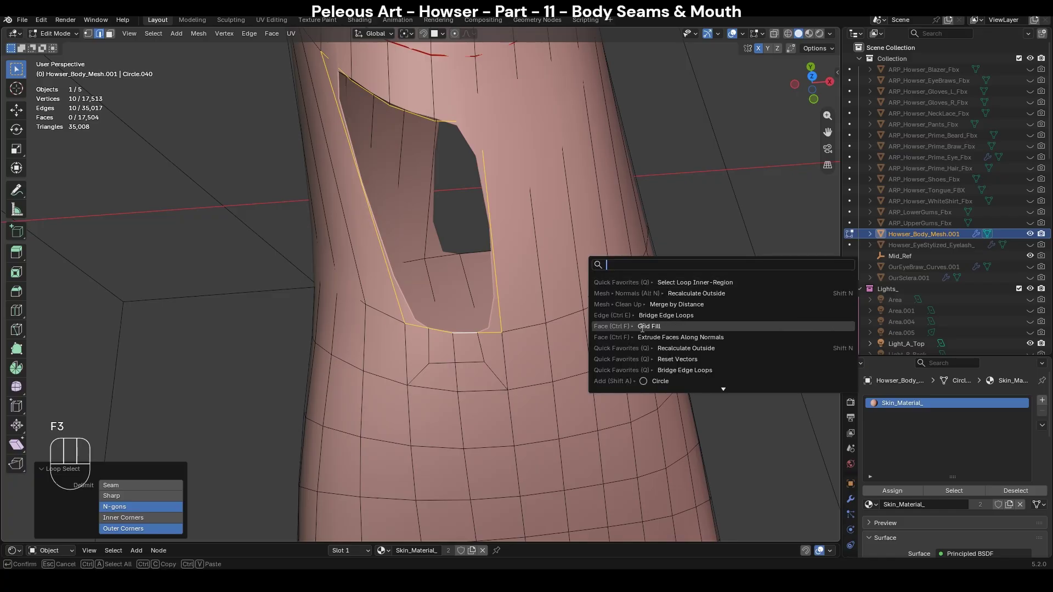
{"action": "key", "text": "Return"}
Compare the vertices on the forefoot and heel rims of the sole gap.
{"action": "scroll", "coordinate": [530, 346], "scroll_direction": "down", "scroll_amount": 2}
{"action": "middle_click_drag", "start_coordinate": [530, 417], "coordinate": [565, 282]}
{"action": "key", "text": "2"}
{"action": "middle_click_drag", "start_coordinate": [617, 393], "coordinate": [543, 263], "text": "shift"}
{"action": "middle_click_drag", "start_coordinate": [543, 263], "coordinate": [559, 337]}
{"action": "key", "text": "1"}
{"action": "left_click", "coordinate": [461, 234]}
{"action": "left_click", "coordinate": [425, 241]}
{"action": "left_click", "coordinate": [391, 241]}
{"action": "middle_click_drag", "start_coordinate": [524, 487], "coordinate": [448, 366], "text": "shift"}
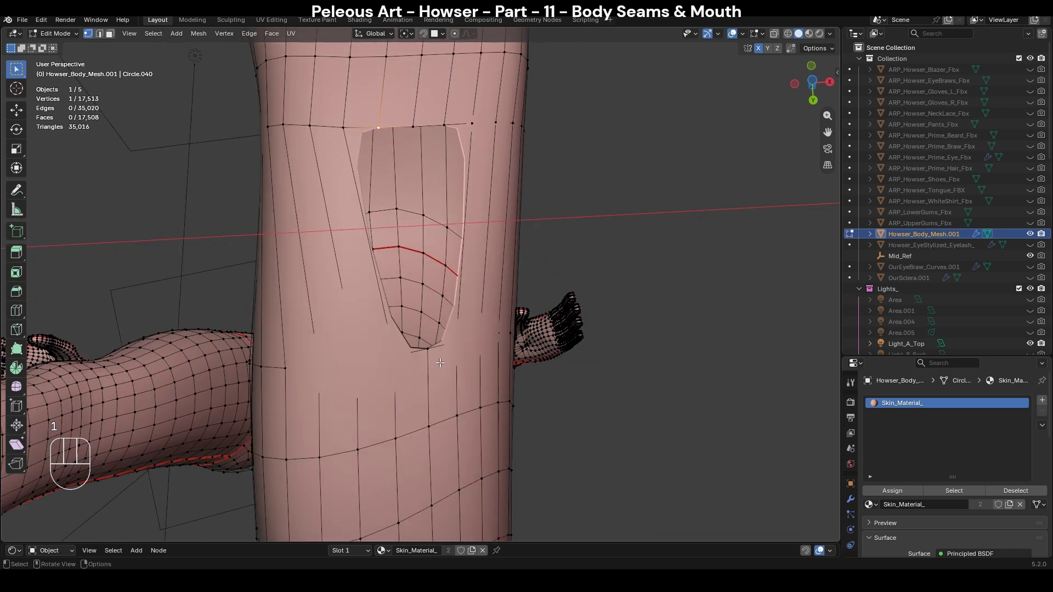
{"action": "left_click", "coordinate": [425, 349]}
{"action": "key", "text": "alt+z"}
{"action": "key", "text": "alt+z"}
{"action": "middle_click_drag", "start_coordinate": [516, 360], "coordinate": [533, 325]}
From the bottom view, knife a trapezoid-shaped cut across the two heel faces next to the sole gap.
{"action": "key", "text": "ctrl+KP_7"}
{"action": "key", "text": "k"}
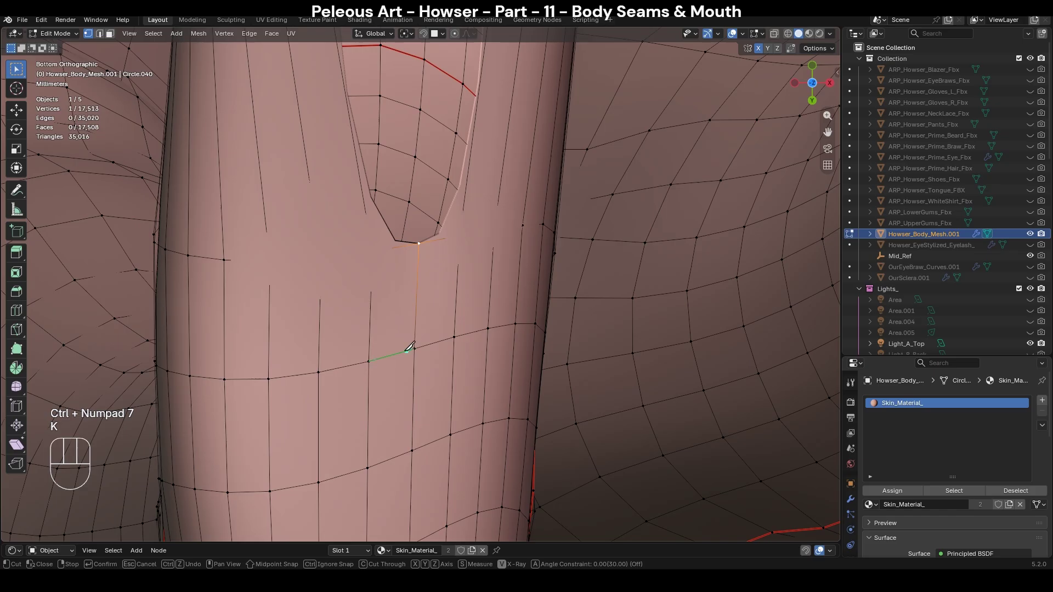
{"action": "left_click", "coordinate": [368, 362]}
{"action": "left_click", "coordinate": [392, 330]}
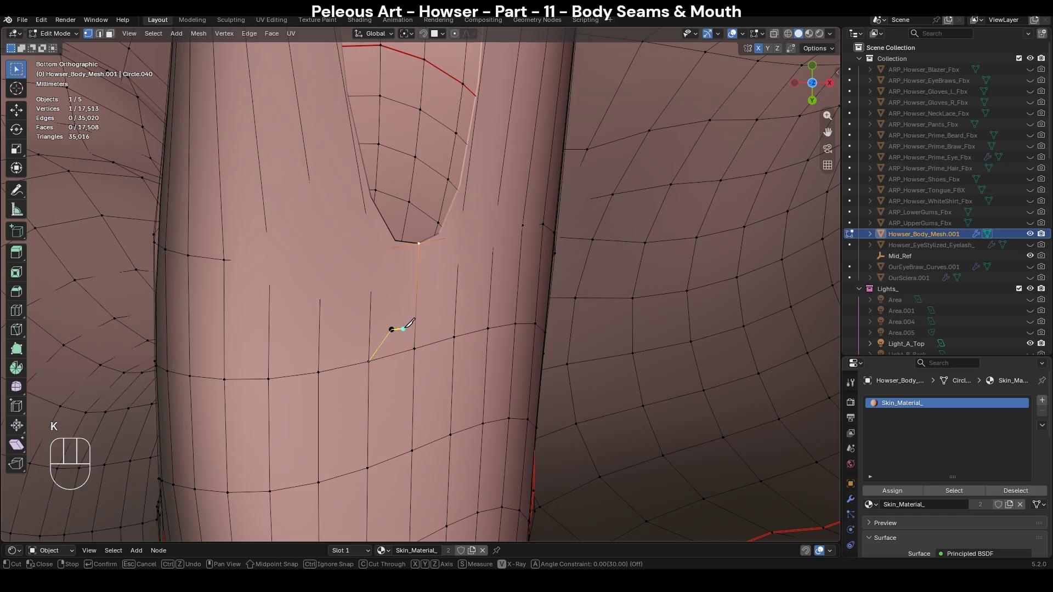
{"action": "left_click", "coordinate": [437, 320]}
{"action": "left_click", "coordinate": [454, 338]}
{"action": "key", "text": "space"}
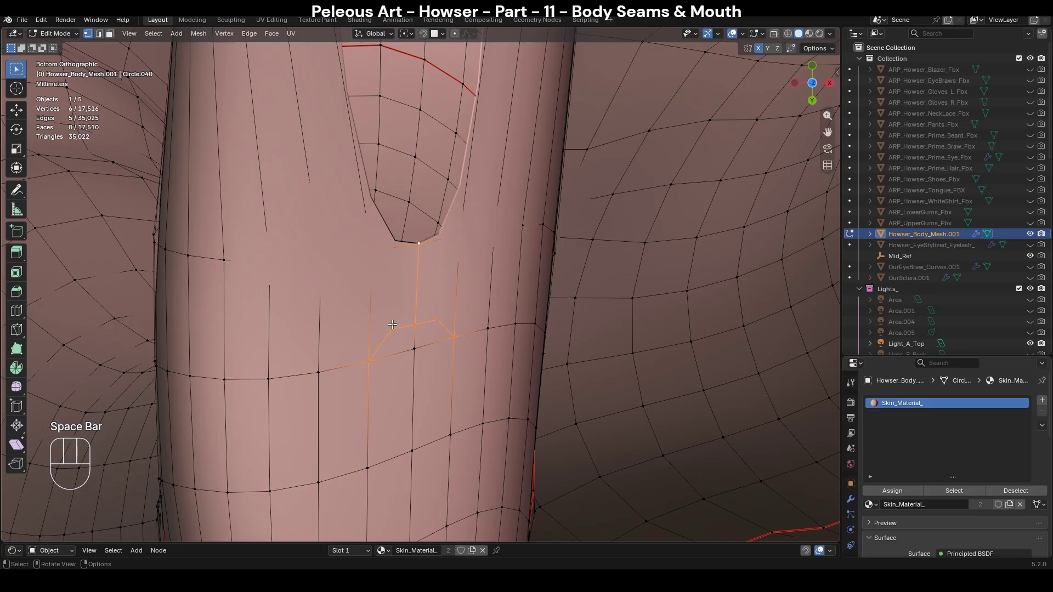
Knife a straight cut from the inner corner of the heel's trapezoid cut to the sole gap's rim.
{"action": "key", "text": "k"}
{"action": "left_click", "coordinate": [391, 329]}
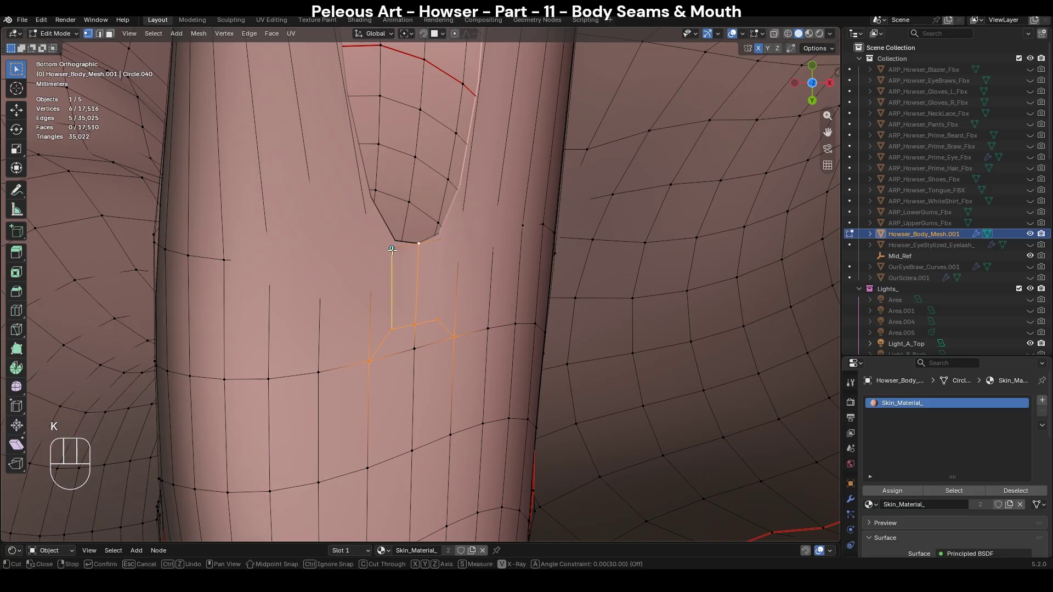
{"action": "left_click", "coordinate": [393, 245]}
{"action": "key", "text": "space"}
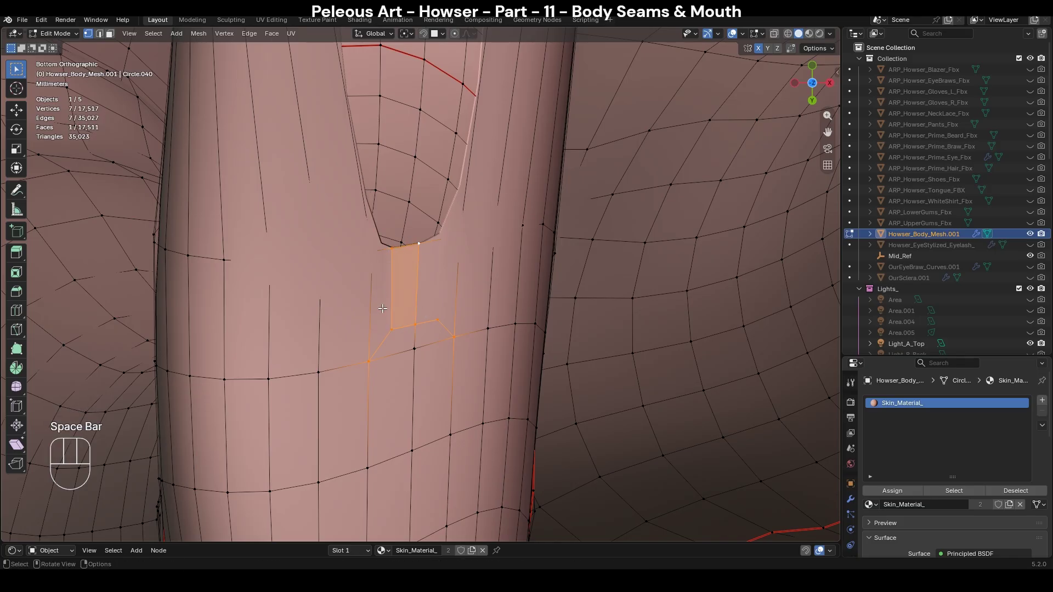
Add a centred point on the other heel rim edge and connect it to the trapezoid cut's remaining corner.
{"action": "key", "text": "ctrl+r"}
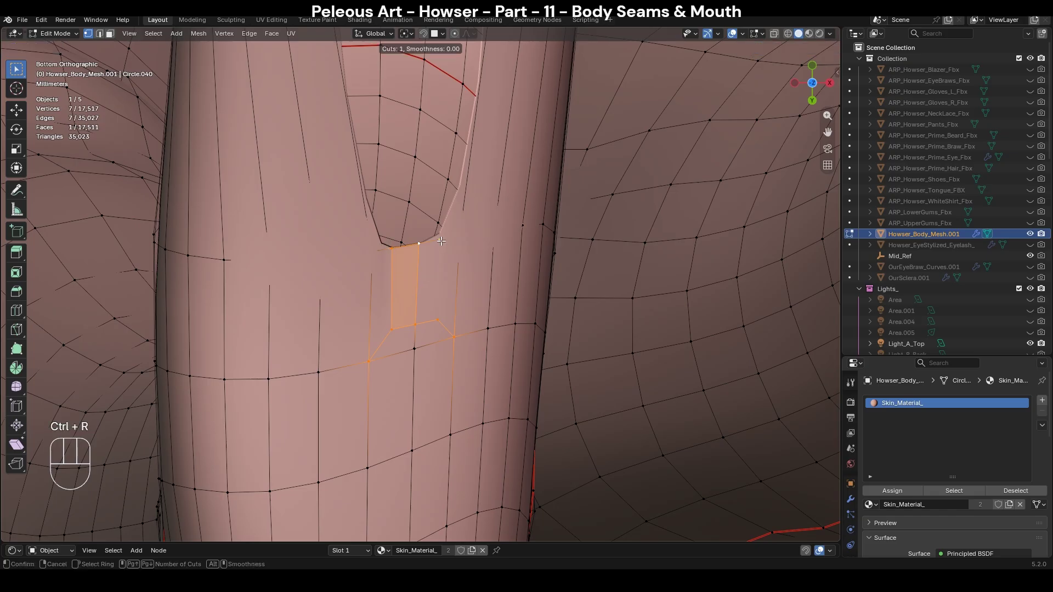
{"action": "left_click", "coordinate": [441, 241]}
{"action": "right_click", "coordinate": [446, 363]}
{"action": "left_click", "coordinate": [443, 240]}
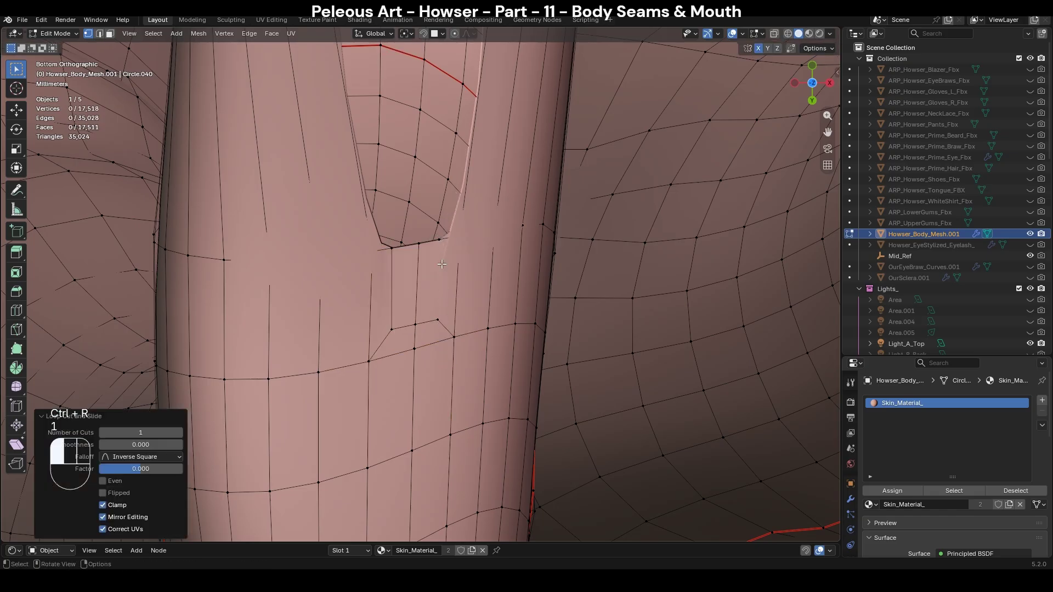
{"action": "left_click", "coordinate": [438, 320], "text": "shift"}
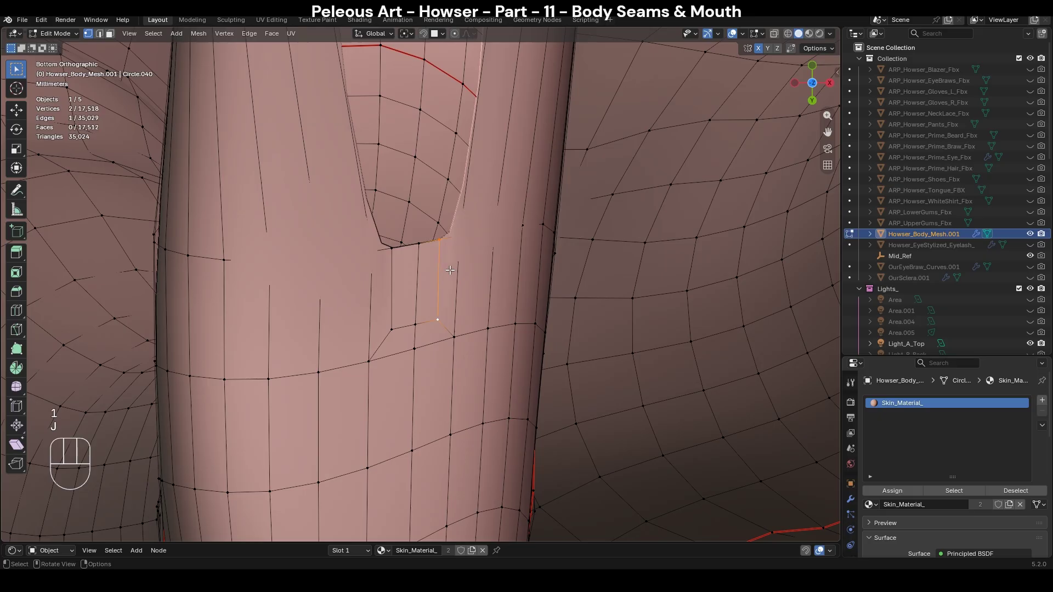
{"action": "scroll", "coordinate": [450, 271], "scroll_direction": "down", "scroll_amount": 3}
{"action": "middle_click_drag", "start_coordinate": [426, 263], "coordinate": [419, 305], "text": "shift"}
{"action": "key", "text": "j"}
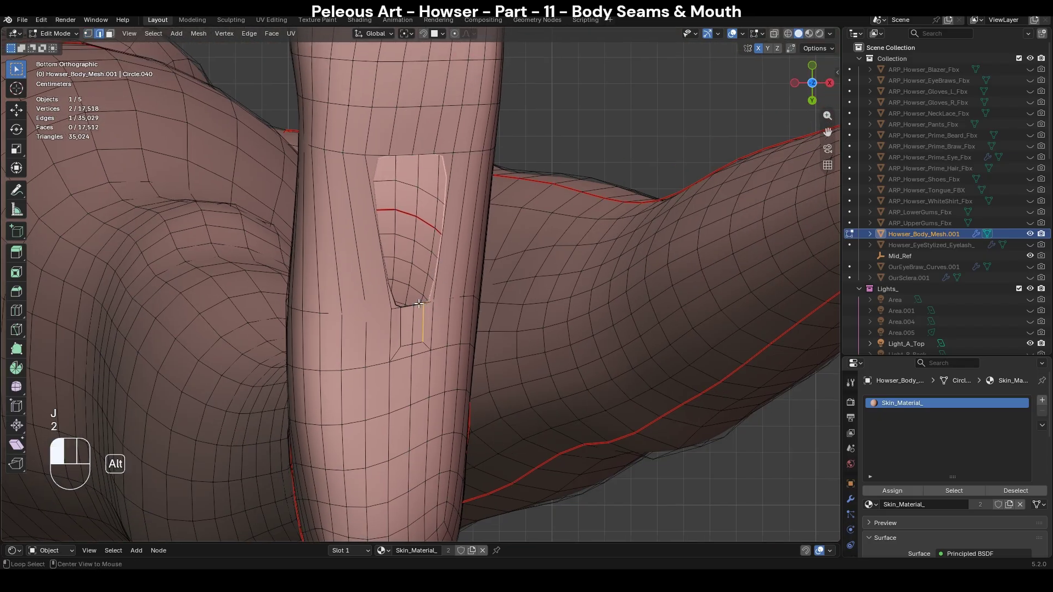
Select the complete rim loop of the sole gap and close it with Grid Fill.
{"action": "left_click", "coordinate": [419, 305], "text": "alt"}
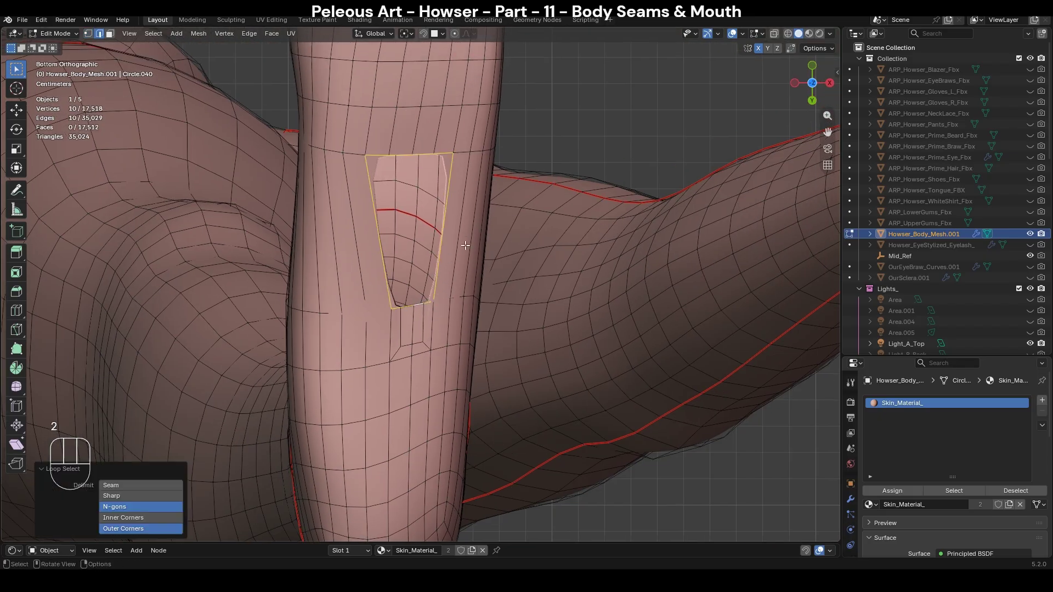
{"action": "key", "text": "F3"}
{"action": "left_click", "coordinate": [503, 270]}
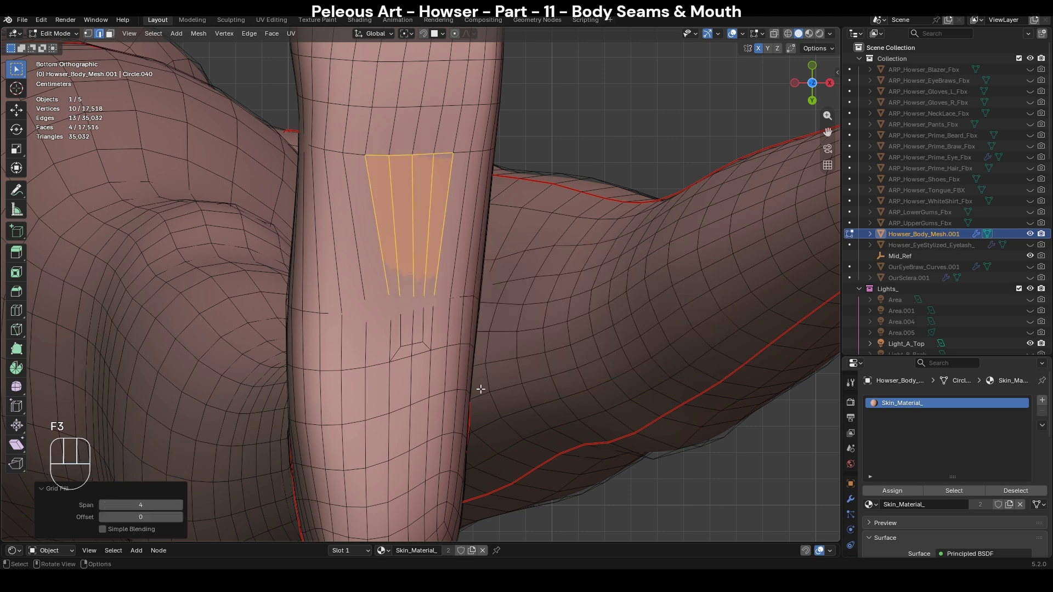
Review the closed foot surface in Object Mode from several angles, and return to Edit Mode.
{"action": "key", "text": "Tab"}
{"action": "scroll", "coordinate": [525, 262], "scroll_direction": "down", "scroll_amount": 1}
{"action": "middle_click_drag", "start_coordinate": [526, 262], "coordinate": [389, 287]}
{"action": "scroll", "coordinate": [551, 401], "scroll_direction": "down", "scroll_amount": 6}
{"action": "key", "text": "KP_3"}
{"action": "key", "text": "Tab"}
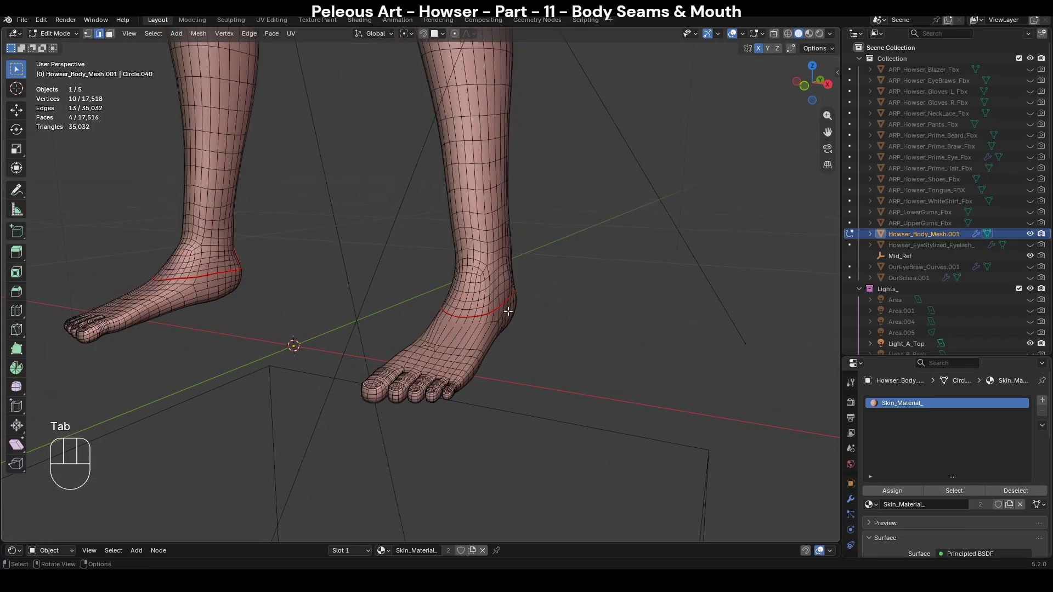
Select the old, unreworked foot as linked geometry delimited by its ankle seam and delete its faces.
{"action": "middle_click_drag", "start_coordinate": [192, 269], "coordinate": [436, 395]}
{"action": "left_click", "coordinate": [403, 428]}
{"action": "scroll", "coordinate": [449, 376], "scroll_direction": "down", "scroll_amount": 1}
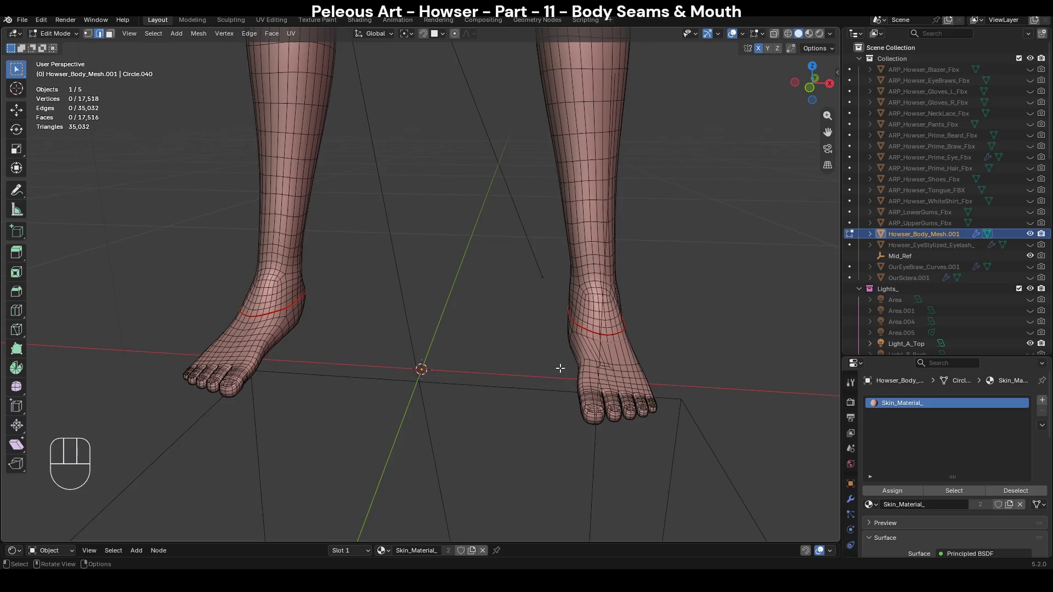
{"action": "key", "text": "l"}
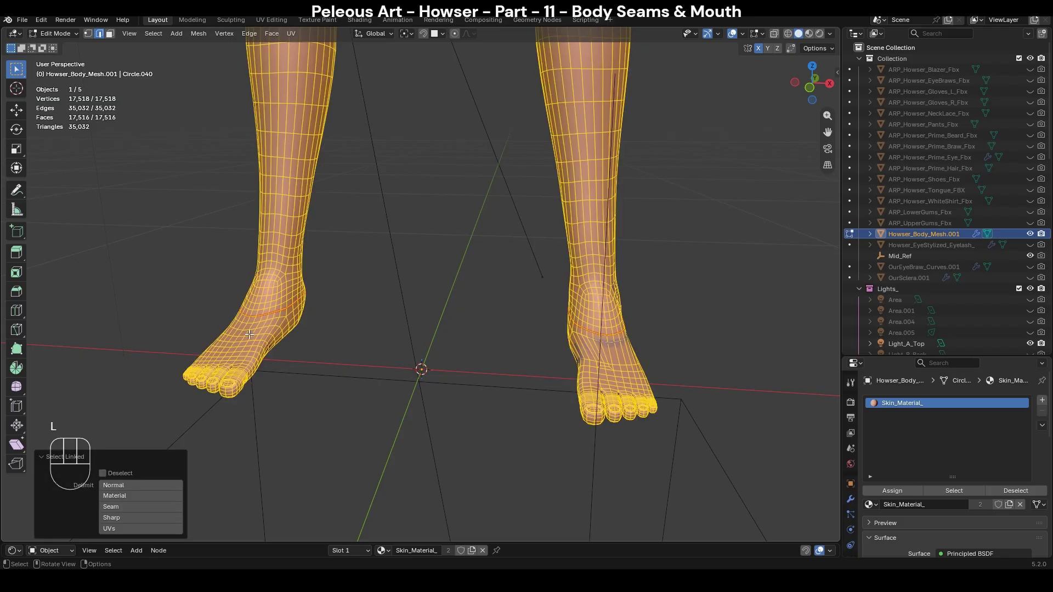
{"action": "left_click", "coordinate": [156, 505]}
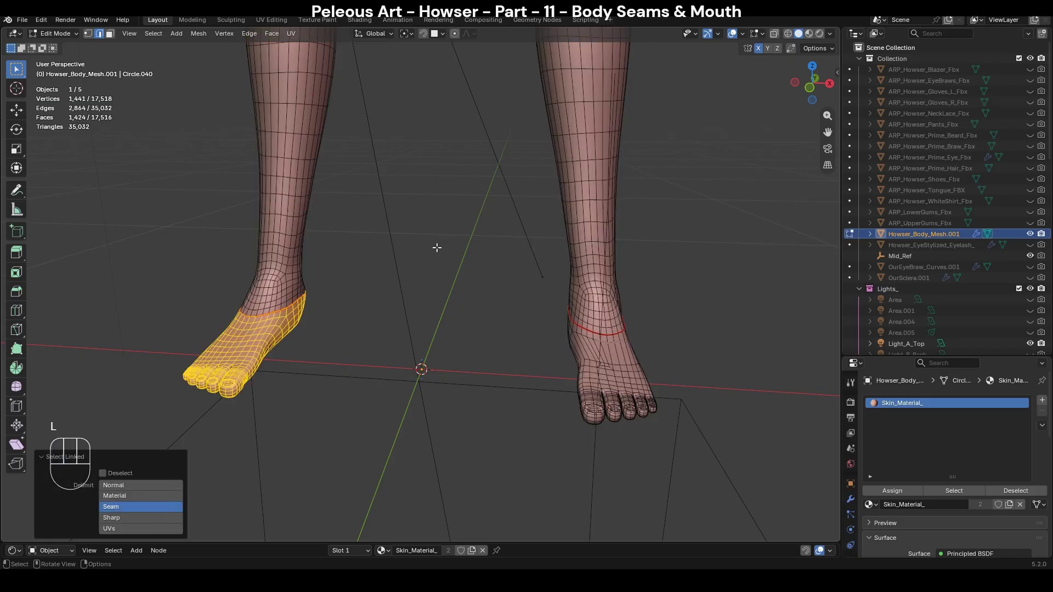
{"action": "left_click", "coordinate": [109, 34]}
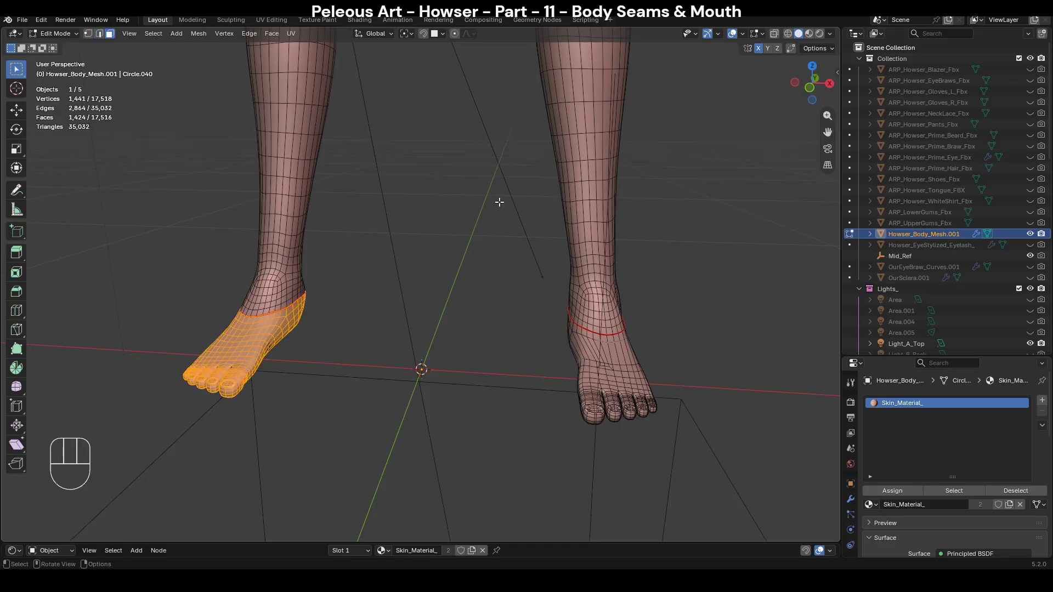
{"action": "key", "text": "x"}
{"action": "left_click", "coordinate": [500, 202]}
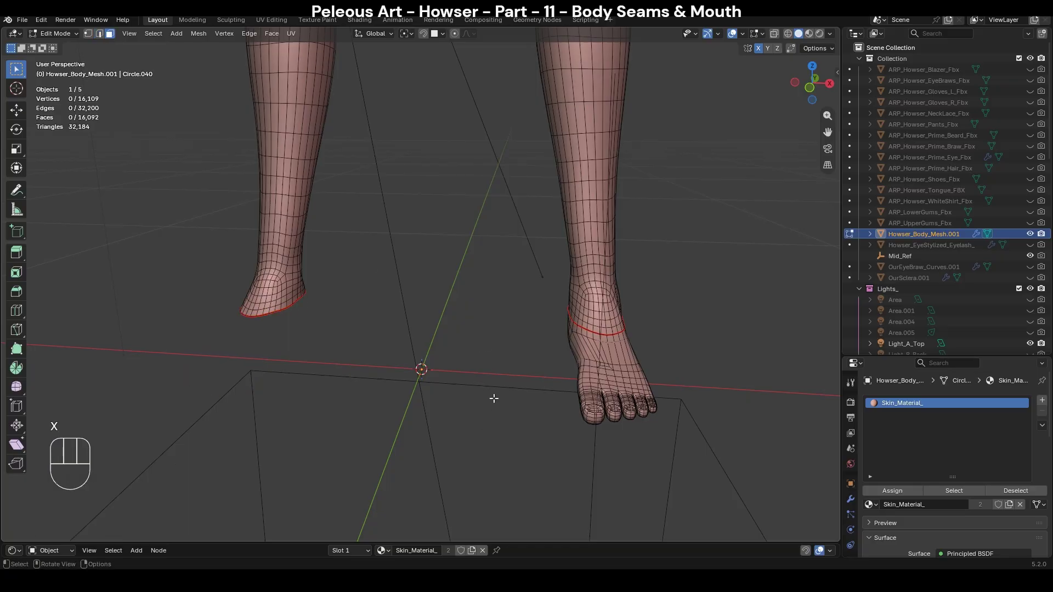
Duplicate the rebuilt foot's faces in place, delimited by the ankle seam, and set the transform pivot point to 3D Cursor.
{"action": "key", "text": "KP_1"}
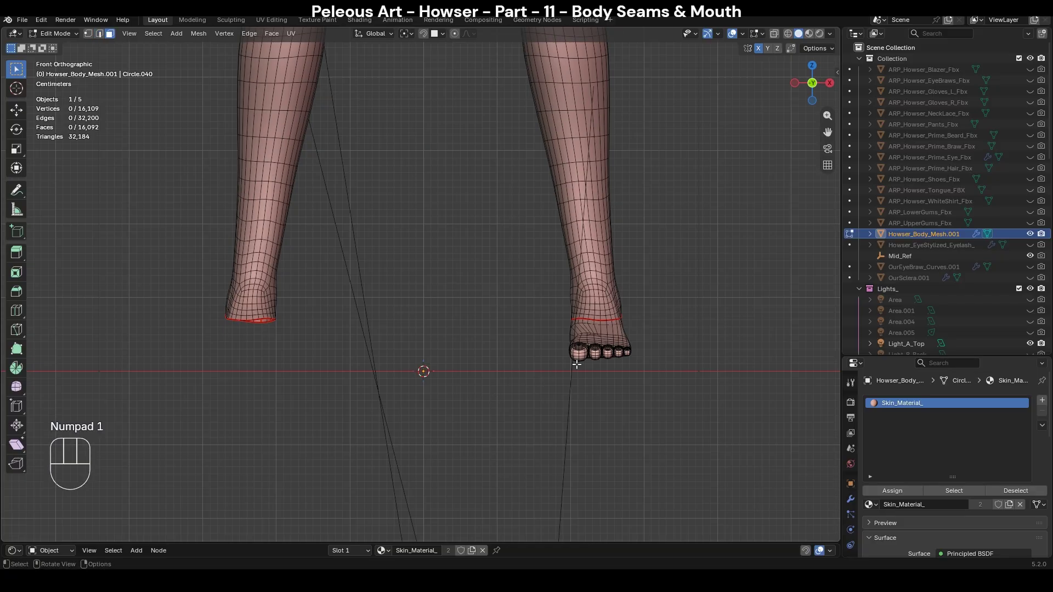
{"action": "key", "text": "l"}
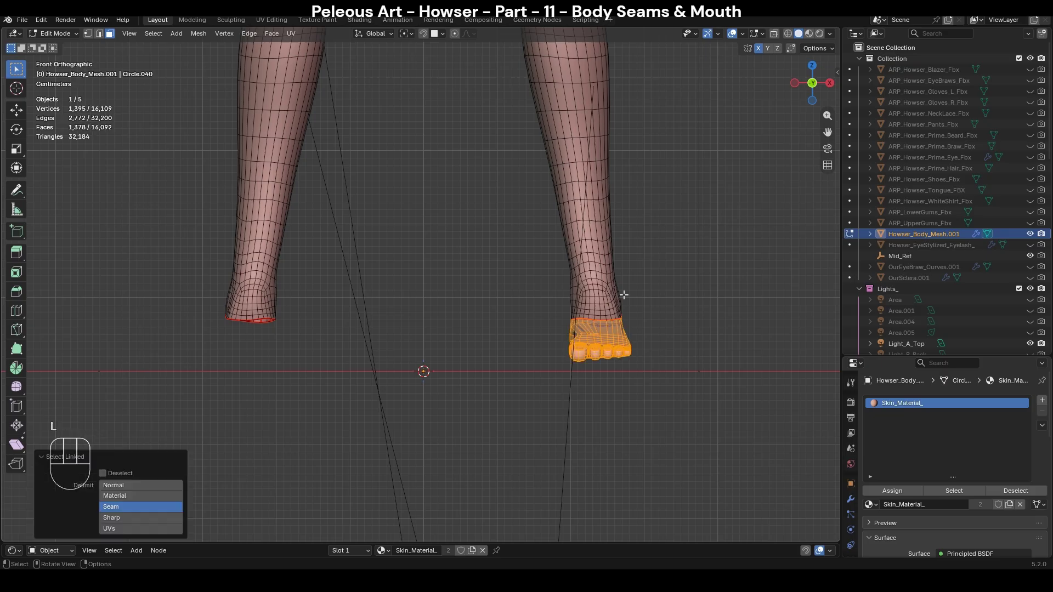
{"action": "key", "text": "shift"}
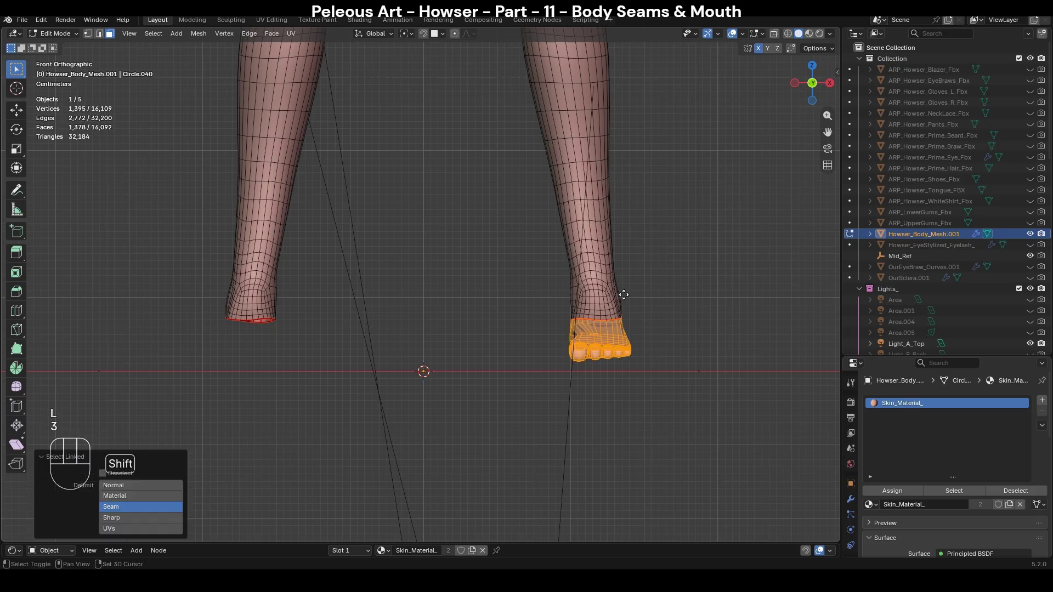
{"action": "key", "text": "shift+d"}
{"action": "key", "text": "Escape"}
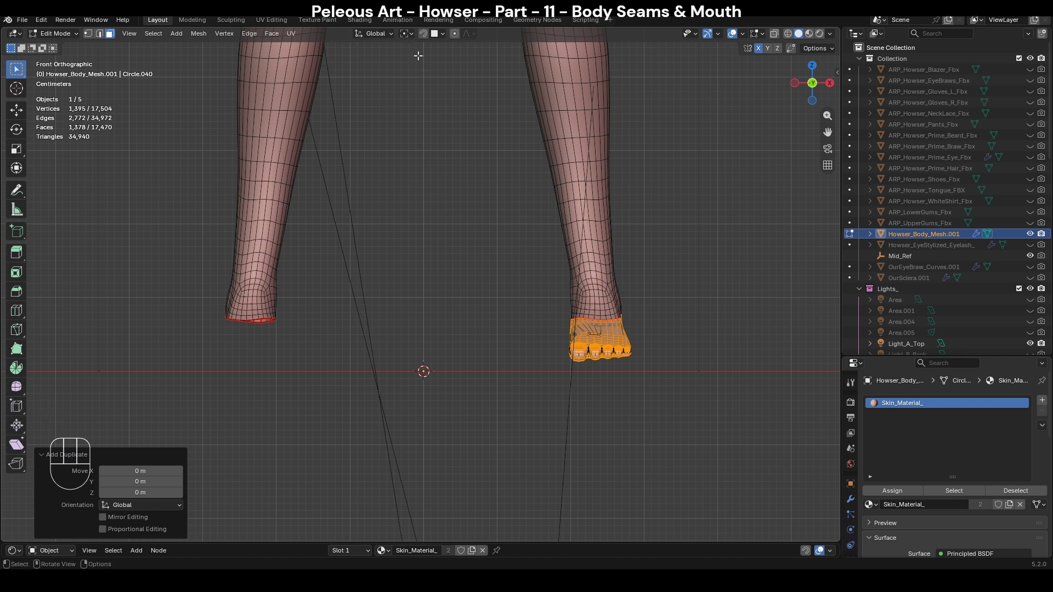
{"action": "left_click", "coordinate": [407, 33]}
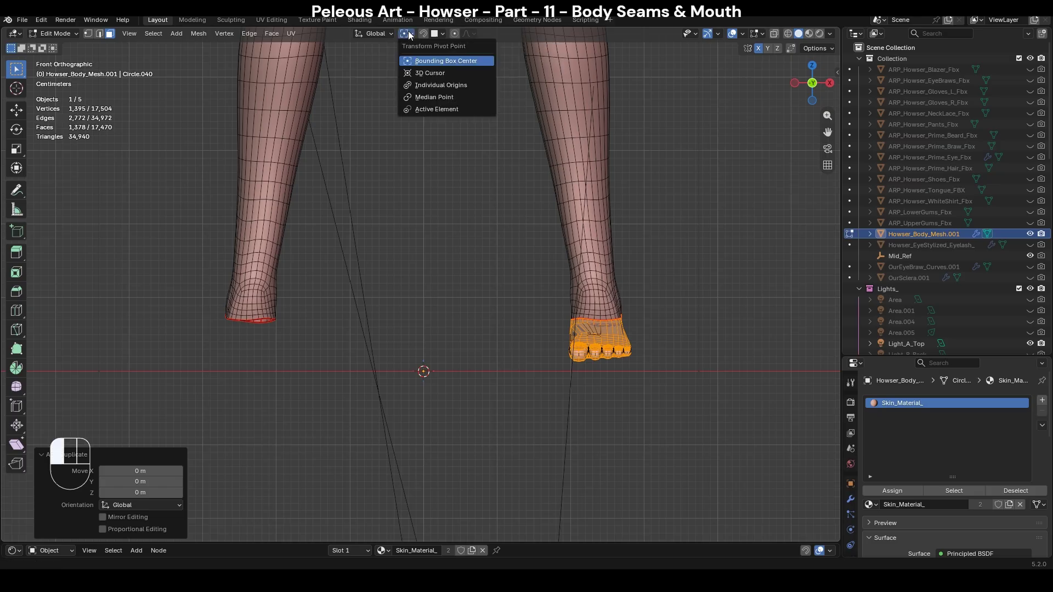
{"action": "left_click", "coordinate": [424, 72]}
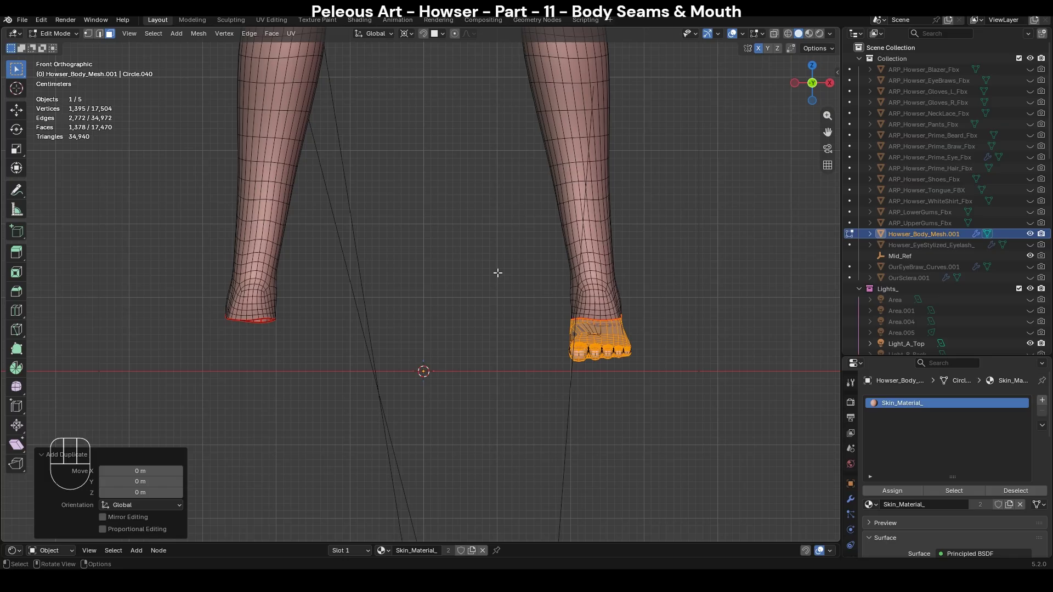
Try to mirror the duplicated foot faces along the X axis within the body mesh's Edit Mode.
{"action": "key", "text": "ctrl+m"}
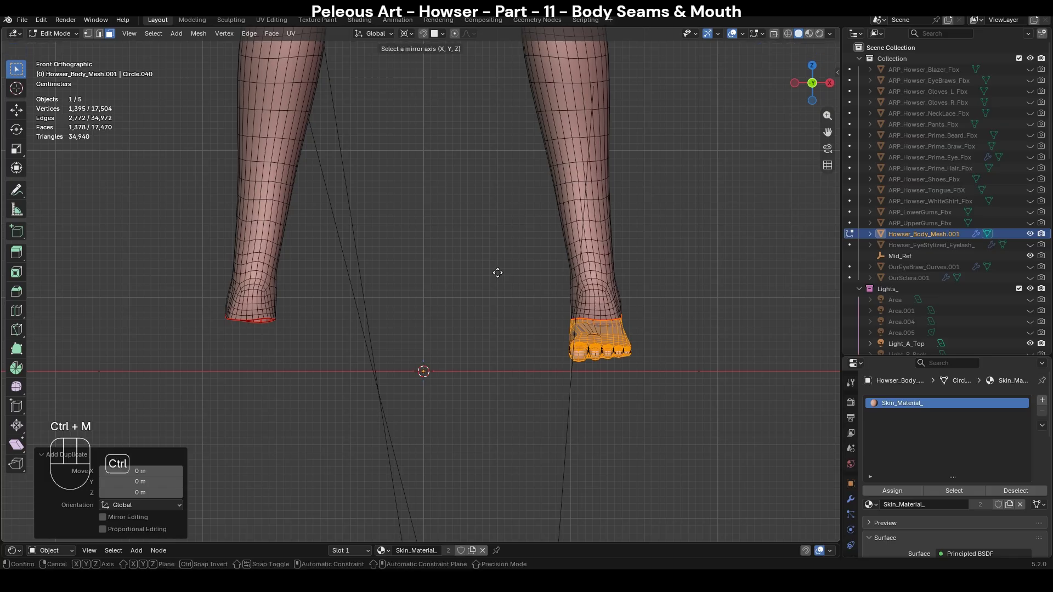
{"action": "key", "text": "x"}
{"action": "key", "text": "KP_Enter"}
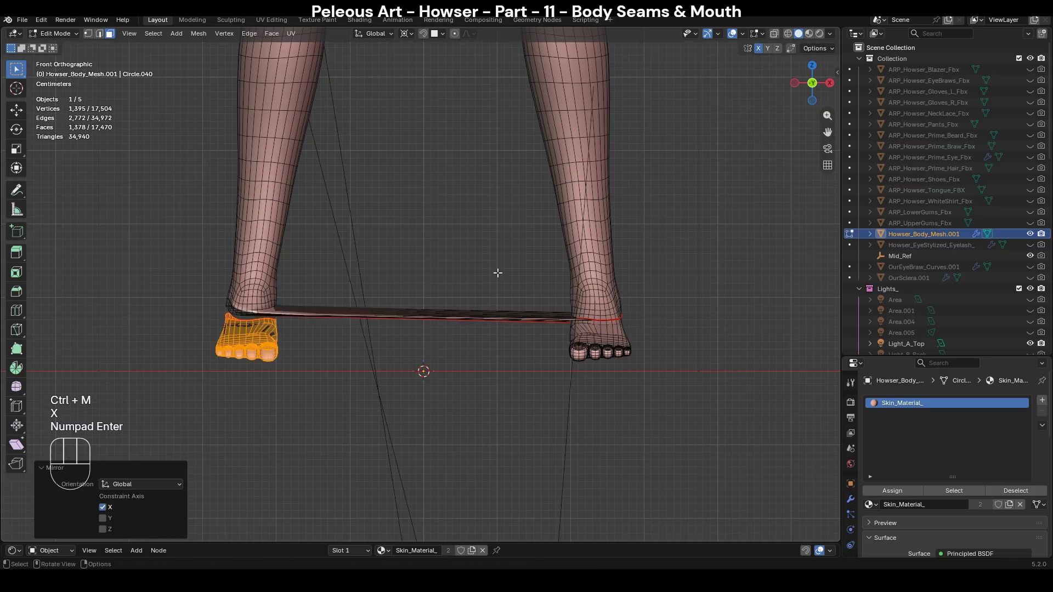
{"action": "key", "text": "ctrl+z"}
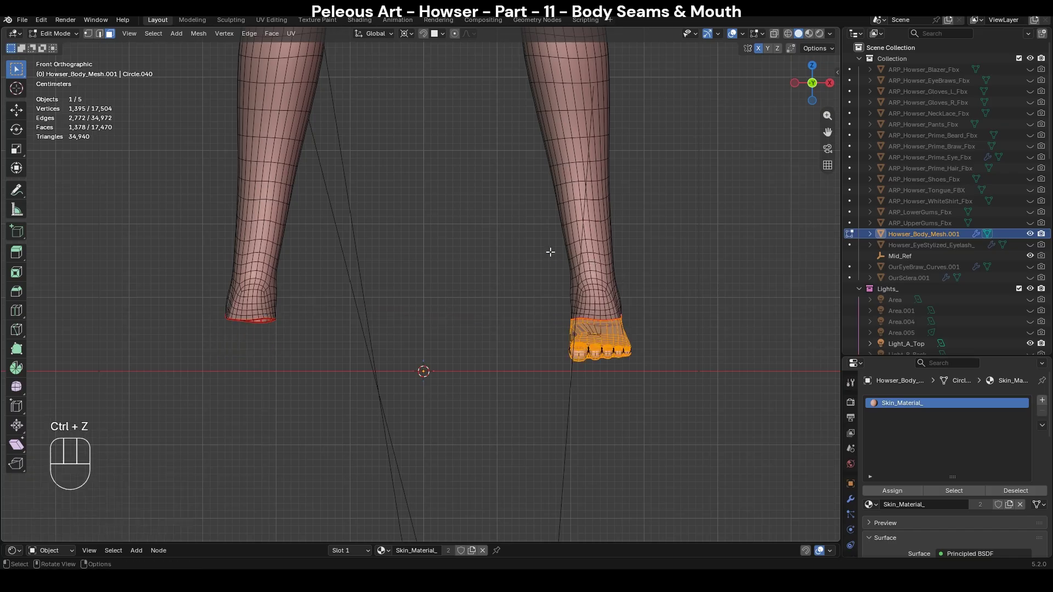
Separate the duplicated foot faces into their own object and select that object in Object Mode.
{"action": "key", "text": "p"}
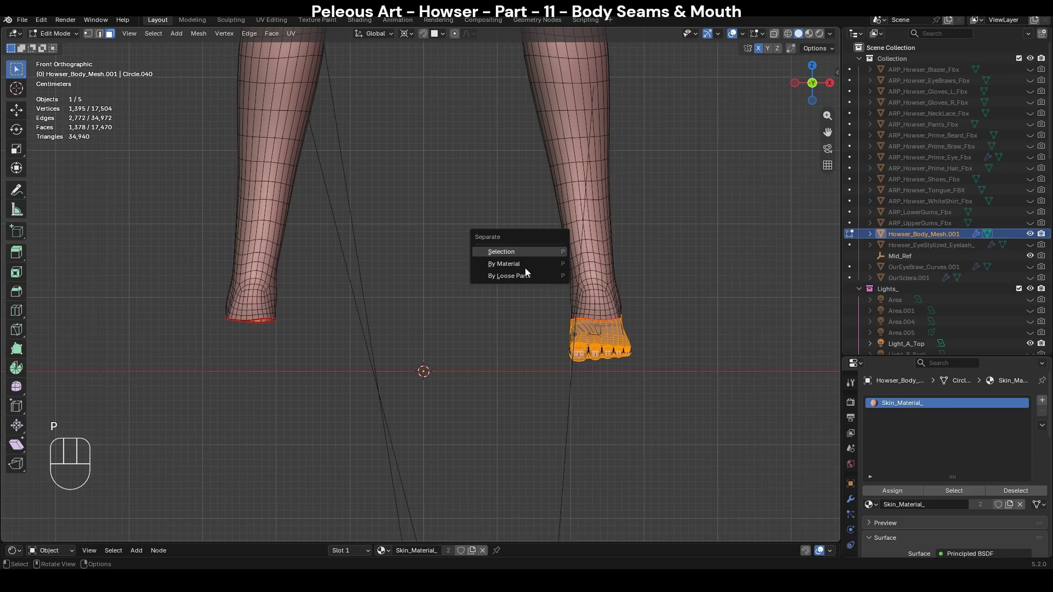
{"action": "left_click", "coordinate": [513, 252]}
{"action": "left_click", "coordinate": [61, 34]}
{"action": "left_click", "coordinate": [60, 48]}
{"action": "left_click", "coordinate": [499, 281]}
{"action": "left_click", "coordinate": [594, 338]}
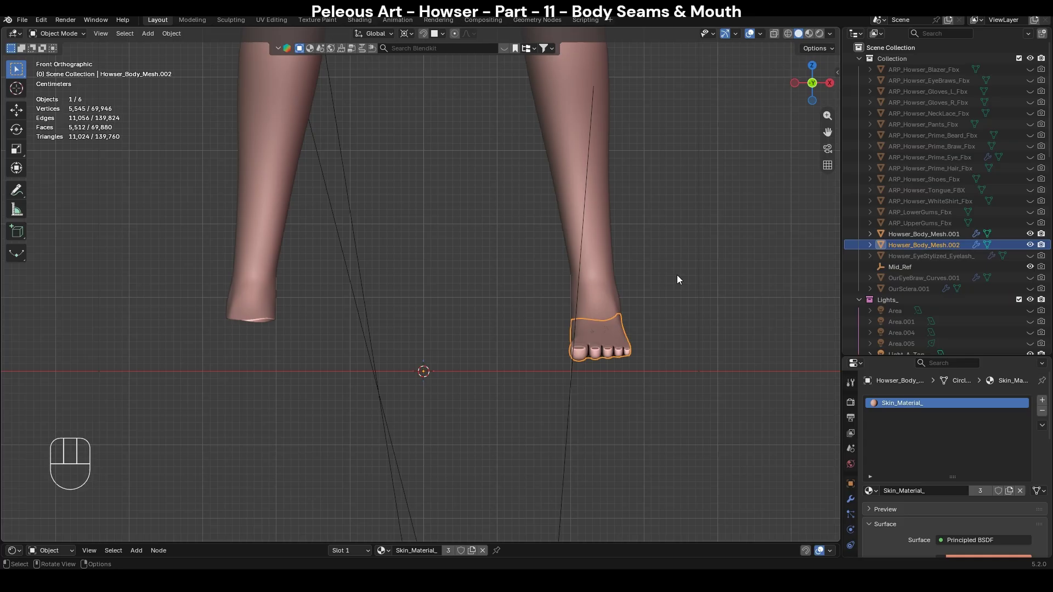
Mirror the separated foot object along the global X axis onto the footless leg.
{"action": "key", "text": "ctrl+m"}
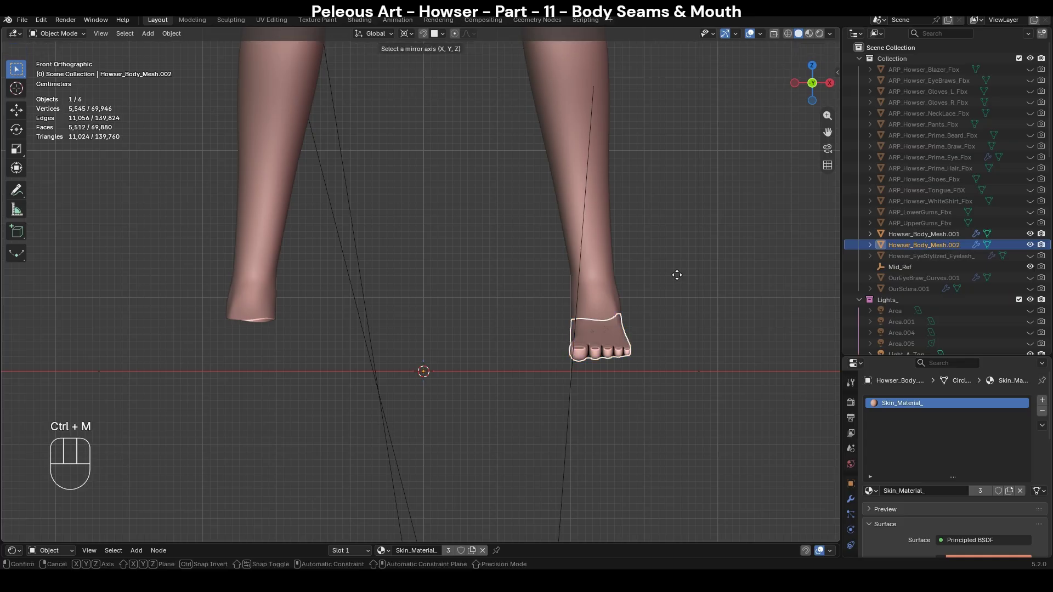
{"action": "key", "text": "x"}
{"action": "key", "text": "KP_Enter"}
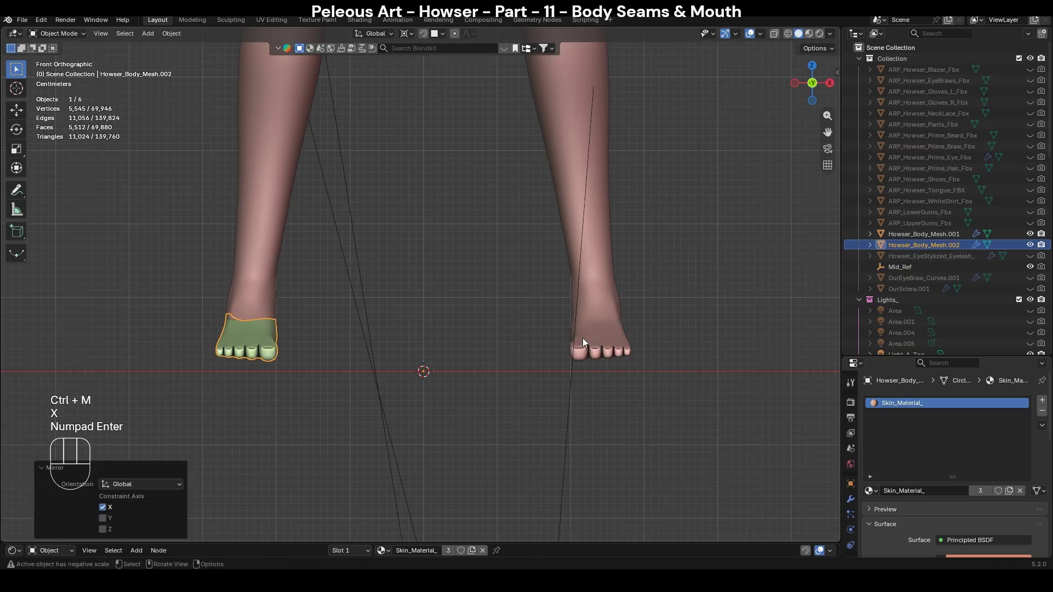
Join the mirrored foot object into the Howser_Body_Mesh.001 body object.
{"action": "middle_click_drag", "start_coordinate": [200, 318], "coordinate": [294, 307]}
{"action": "scroll", "coordinate": [294, 307], "scroll_direction": "up", "scroll_amount": 3}
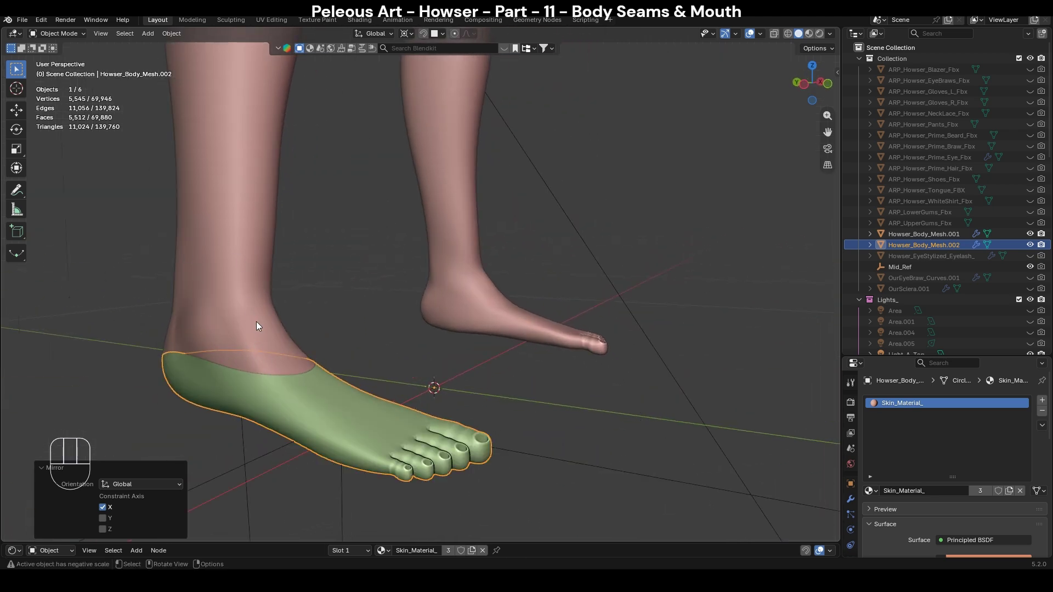
{"action": "left_click", "coordinate": [244, 230], "text": "shift"}
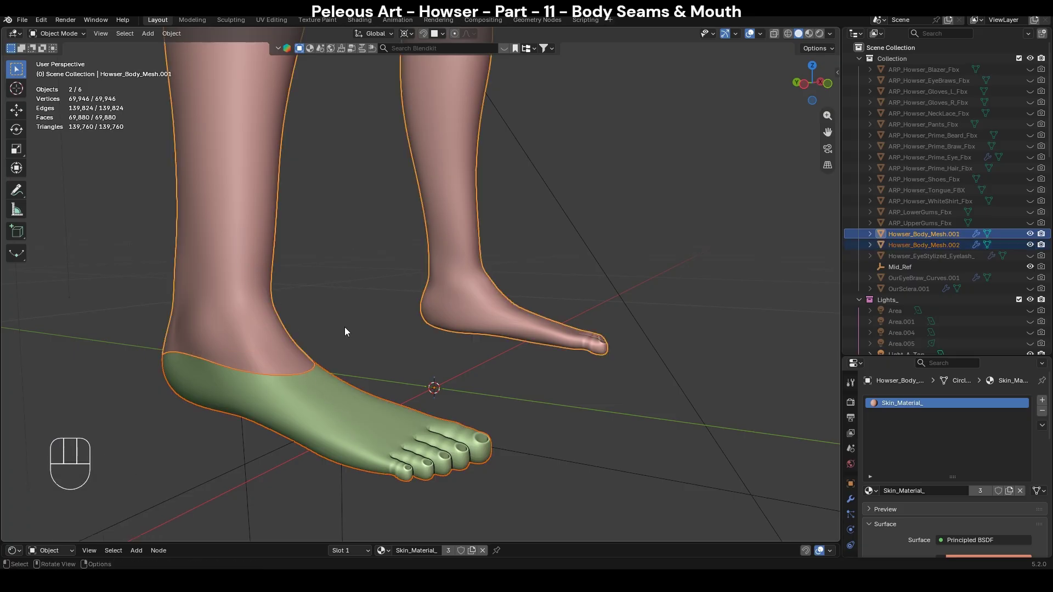
{"action": "key", "text": "ctrl+j"}
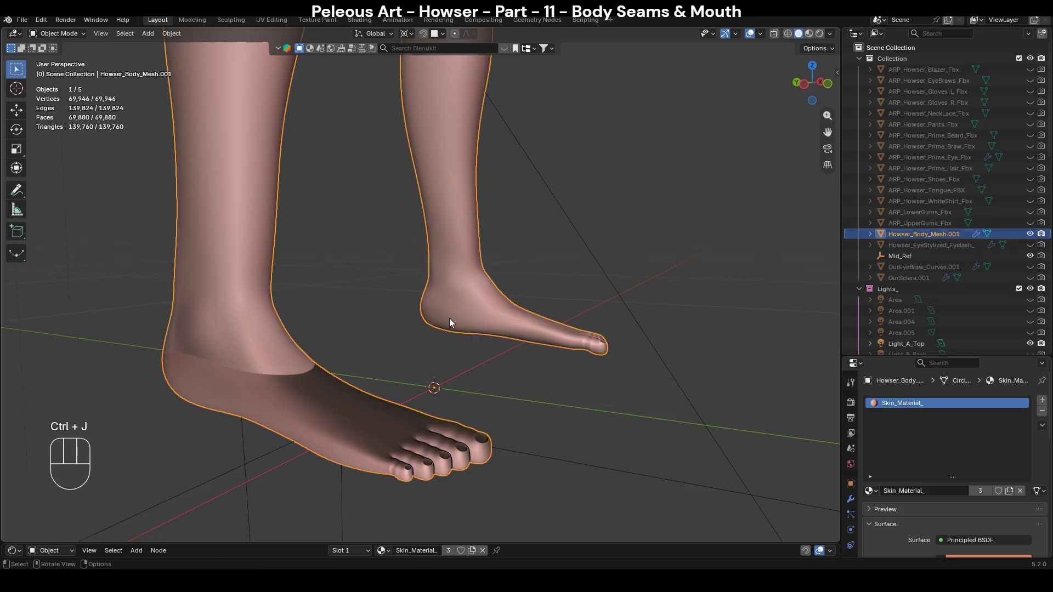
Select the whole joined body mesh in Edit Mode and recalculate its normals outside.
{"action": "middle_click_drag", "start_coordinate": [449, 322], "coordinate": [432, 323], "text": "shift"}
{"action": "scroll", "coordinate": [459, 411], "scroll_direction": "up", "scroll_amount": 2}
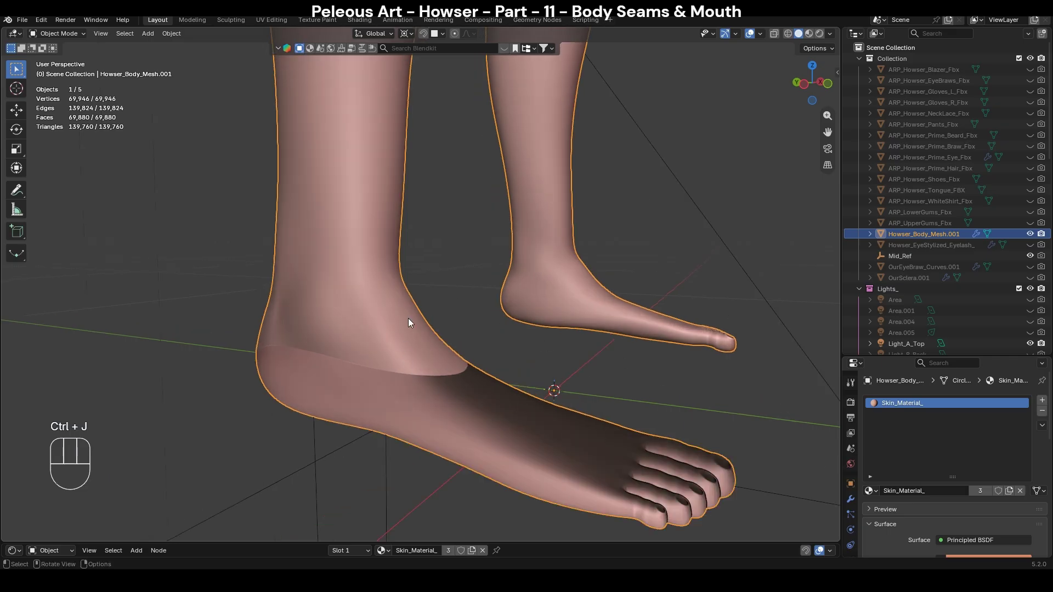
{"action": "key", "text": "Tab"}
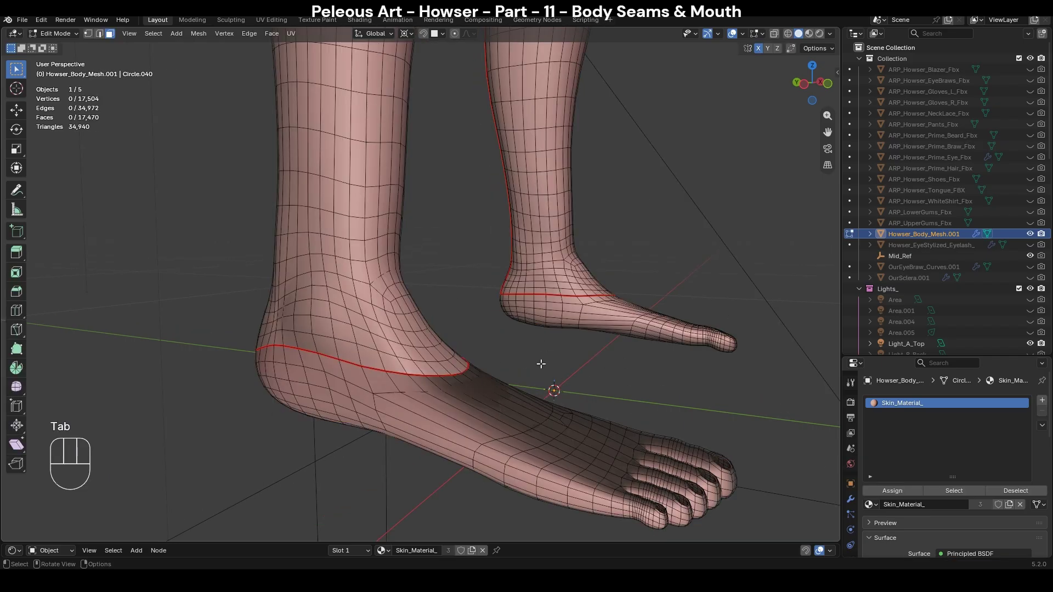
{"action": "key", "text": "a"}
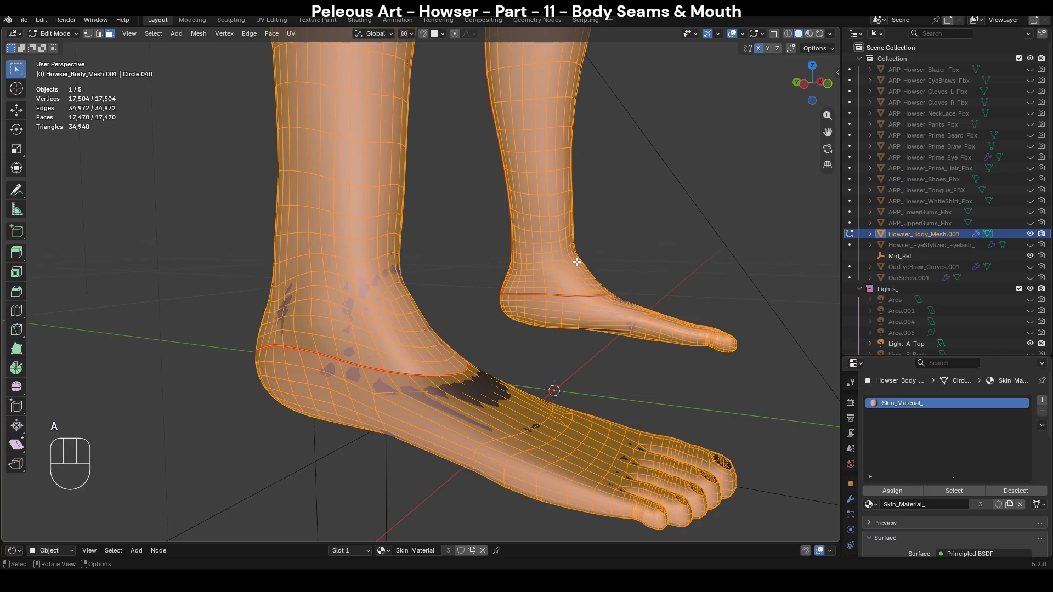
{"action": "key", "text": "F3"}
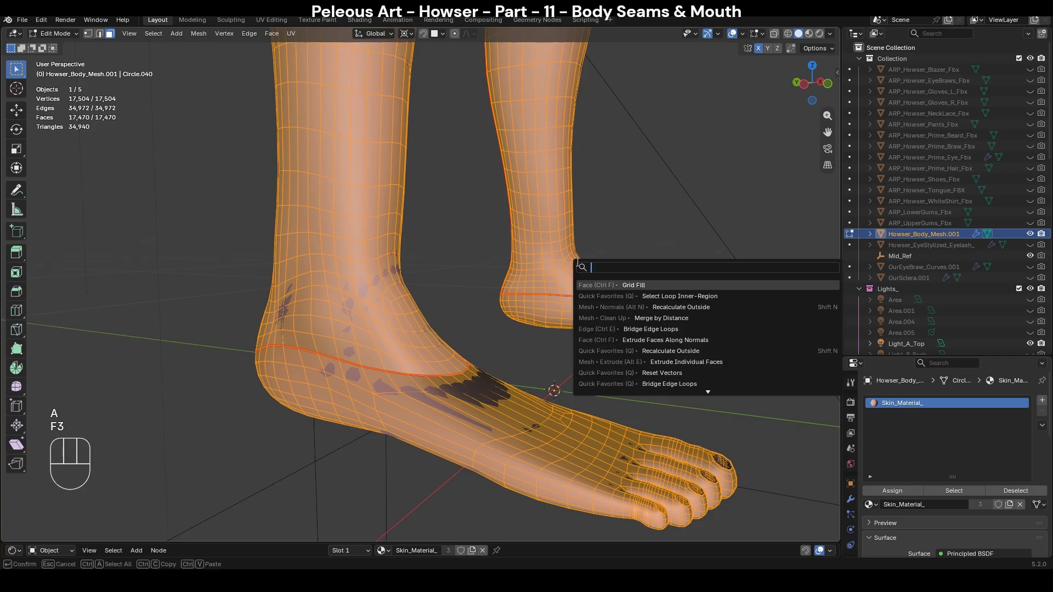
{"action": "type", "text": "reca"}
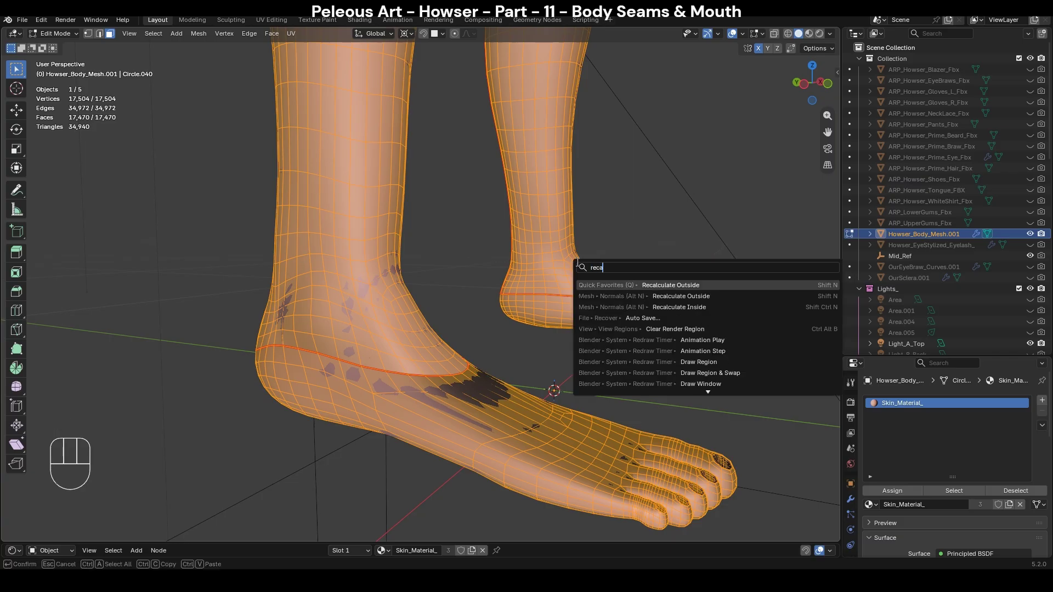
{"action": "key", "text": "Return"}
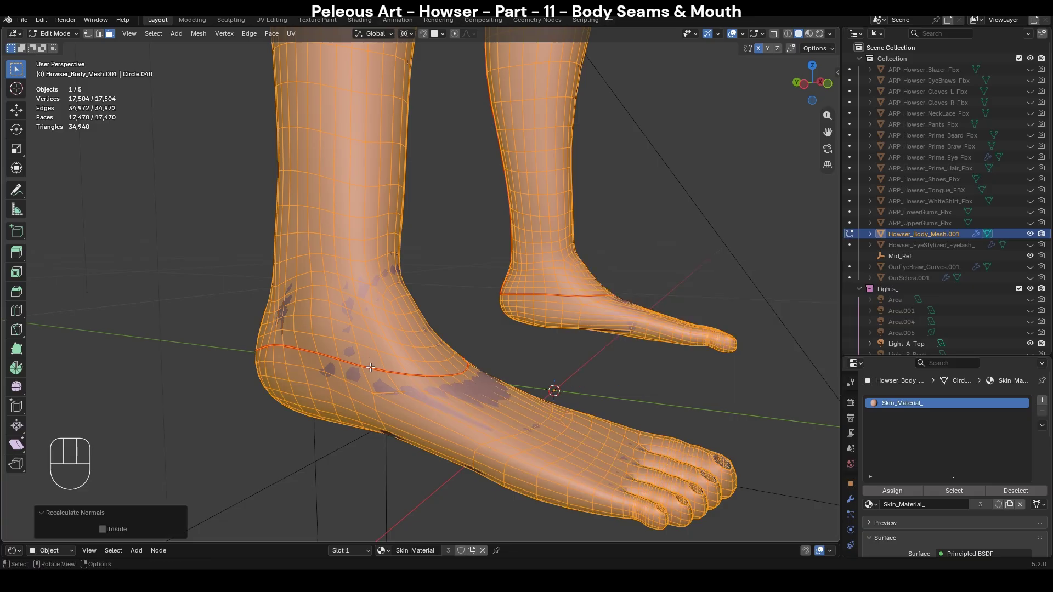
Turn on X-Ray and edge select mode to work on the mirrored foot's ankle seam.
{"action": "left_click", "coordinate": [352, 367], "text": "alt"}
{"action": "scroll", "coordinate": [422, 275], "scroll_direction": "up", "scroll_amount": 1}
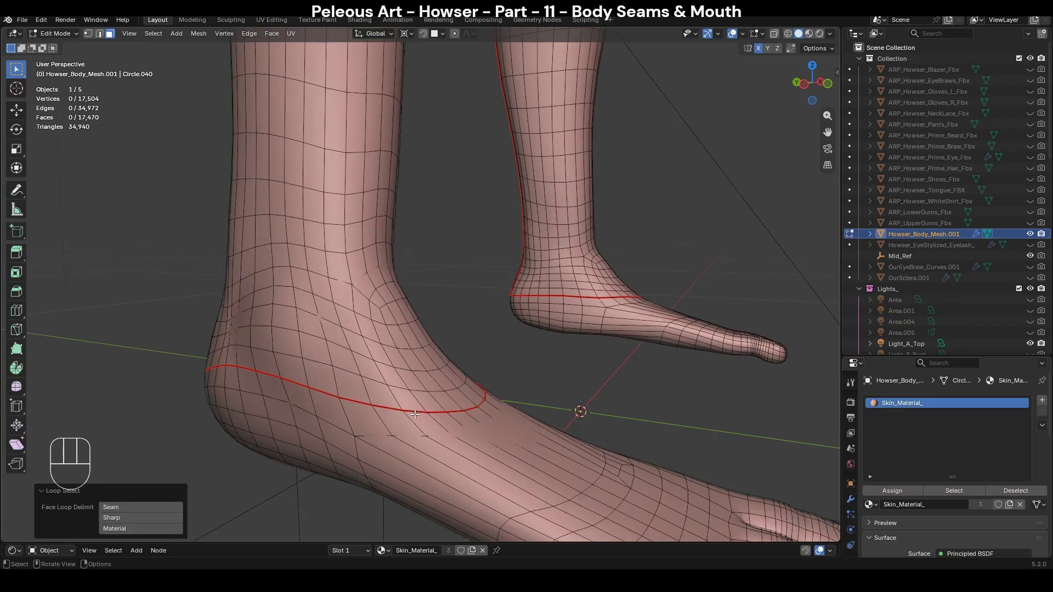
{"action": "key", "text": "alt+z"}
{"action": "middle_click_drag", "start_coordinate": [352, 444], "coordinate": [482, 340], "text": "shift"}
{"action": "scroll", "coordinate": [483, 340], "scroll_direction": "up", "scroll_amount": 1}
{"action": "left_click", "coordinate": [455, 237], "text": "alt"}
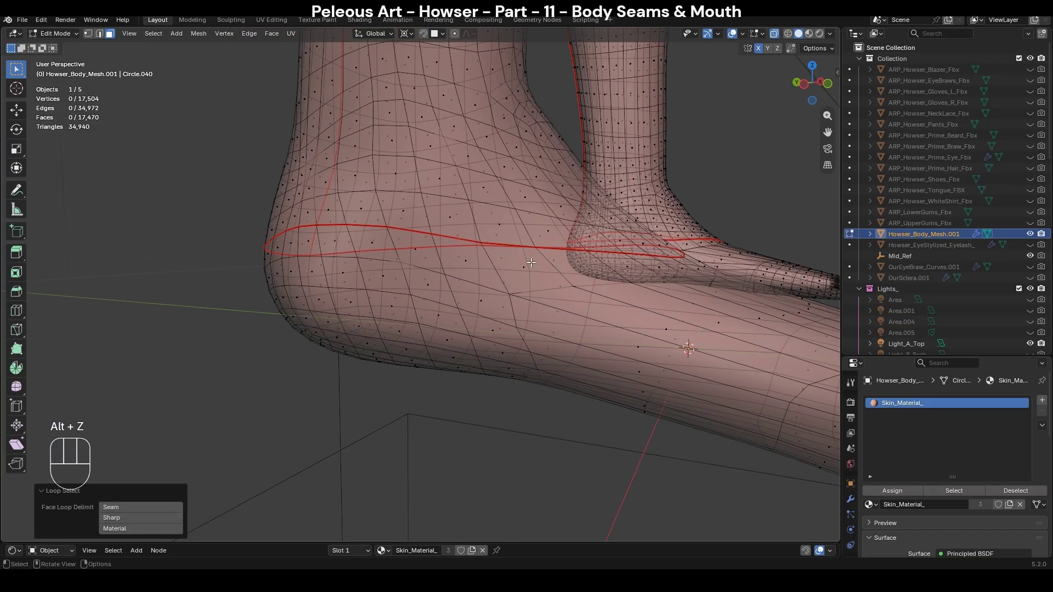
{"action": "middle_click_drag", "start_coordinate": [454, 237], "coordinate": [451, 316]}
{"action": "scroll", "coordinate": [451, 316], "scroll_direction": "up", "scroll_amount": 2}
{"action": "key", "text": "2"}
Select both overlapping boundary edge loops at the mirrored foot's ankle seam and merge them by distance.
{"action": "left_click", "coordinate": [379, 324], "text": "alt"}
{"action": "left_click", "coordinate": [374, 325], "text": "alt"}
{"action": "left_click", "coordinate": [372, 324], "text": "alt"}
{"action": "left_click", "coordinate": [371, 324], "text": "alt"}
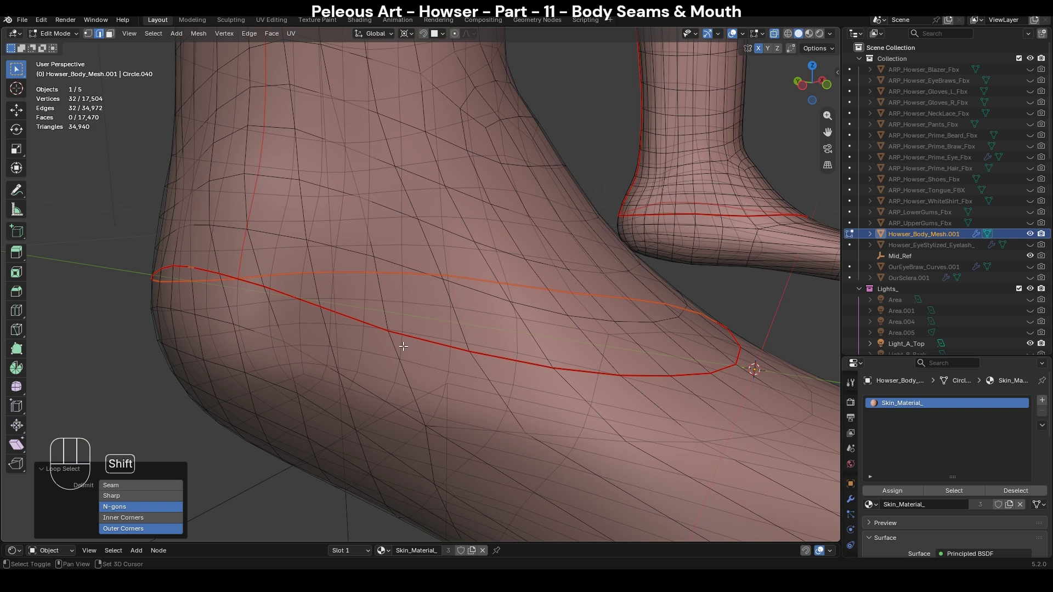
{"action": "left_click", "coordinate": [372, 325], "text": "alt+shift"}
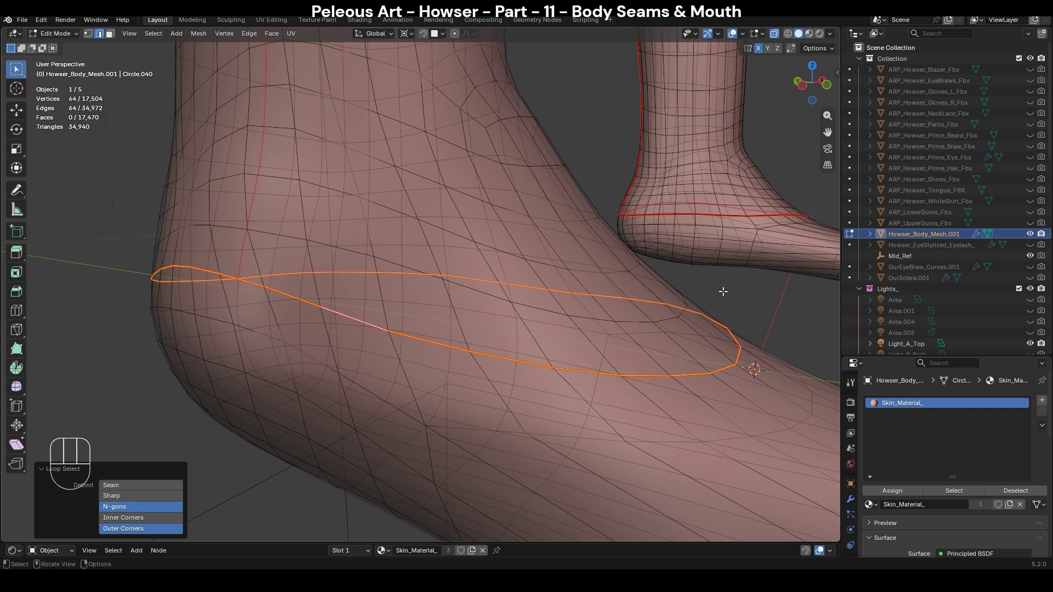
{"action": "middle_click_drag", "start_coordinate": [460, 345], "coordinate": [636, 362]}
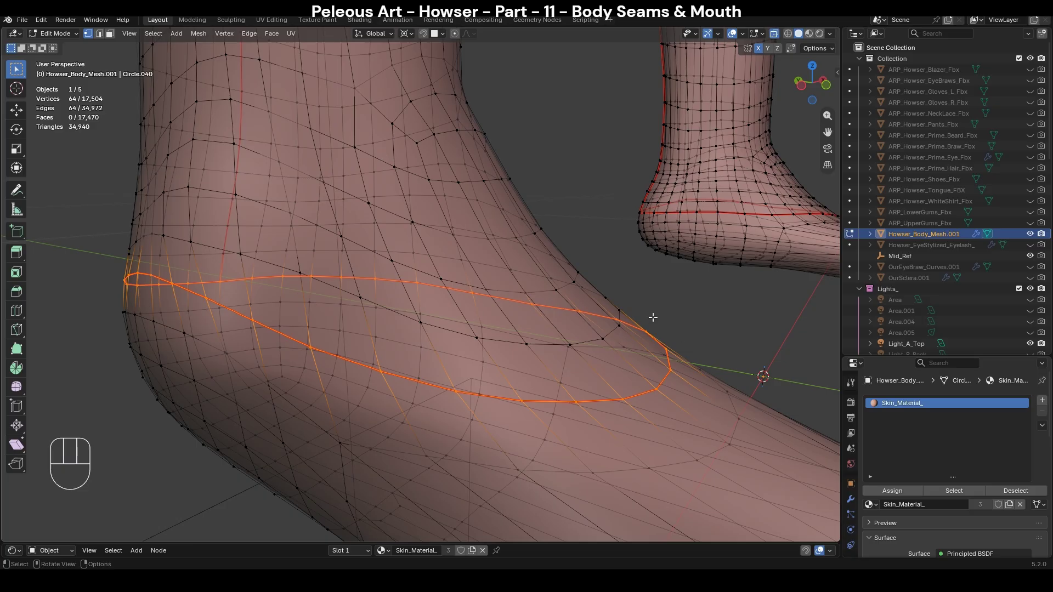
{"action": "key", "text": "2"}
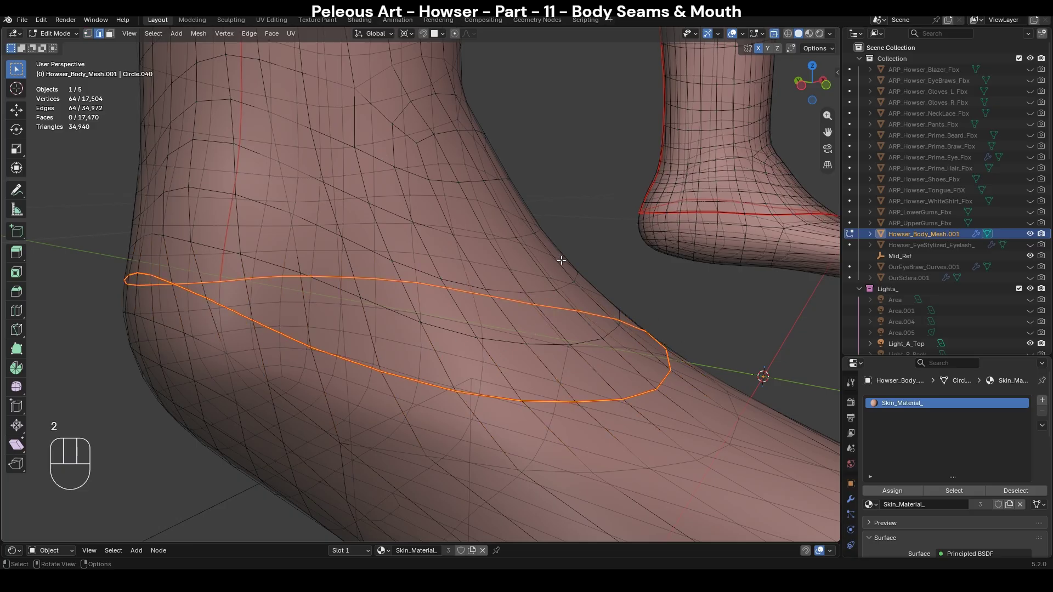
{"action": "key", "text": "F3"}
{"action": "type", "text": "merge by"}
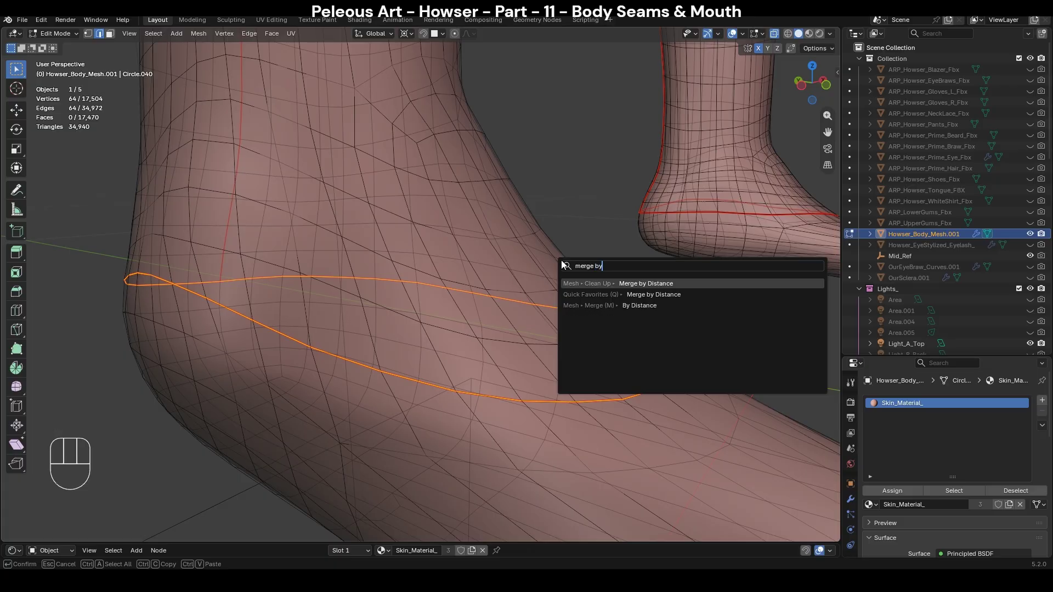
{"action": "key", "text": "Return"}
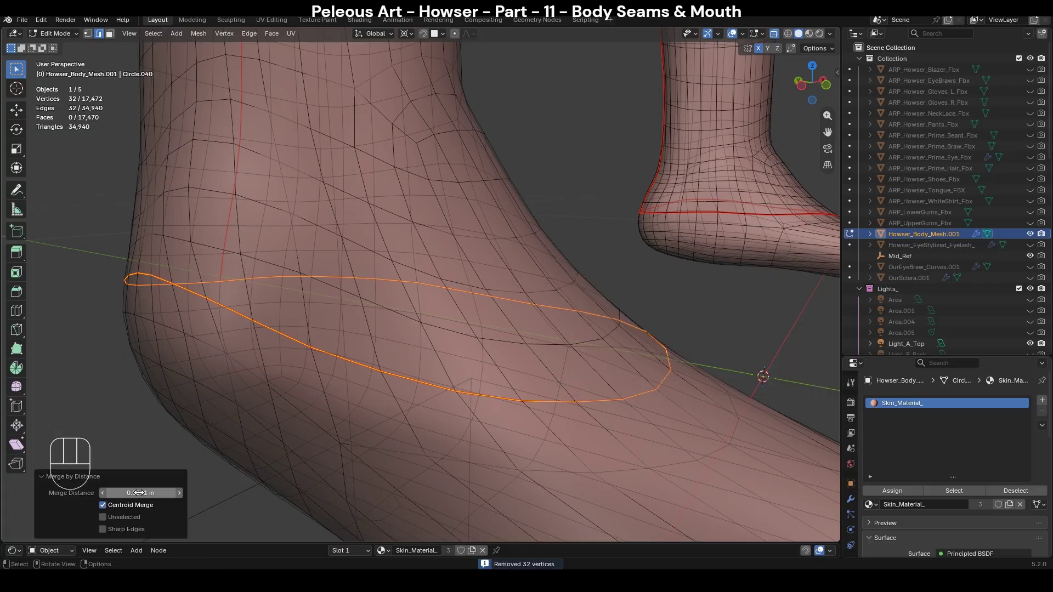
Undo the ankle seam merge, returning to the two overlapping boundary edge loops selected in edge mode.
{"action": "scroll", "coordinate": [602, 367], "scroll_direction": "down", "scroll_amount": 4}
{"action": "mouse_move", "coordinate": [602, 367]}
{"action": "middle_mouse_down"}
{"action": "mouse_move", "coordinate": [581, 393]}
{"action": "mouse_move", "coordinate": [609, 376]}
{"action": "middle_mouse_up"}
{"action": "key", "text": "1"}
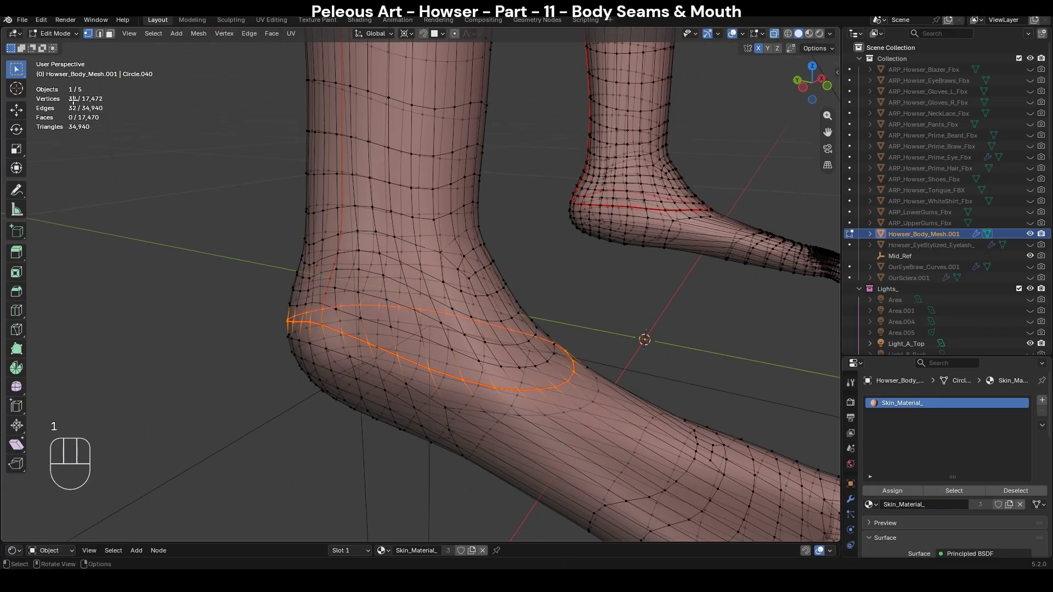
{"action": "key", "text": "ctrl+z"}
{"action": "key", "text": "F3"}
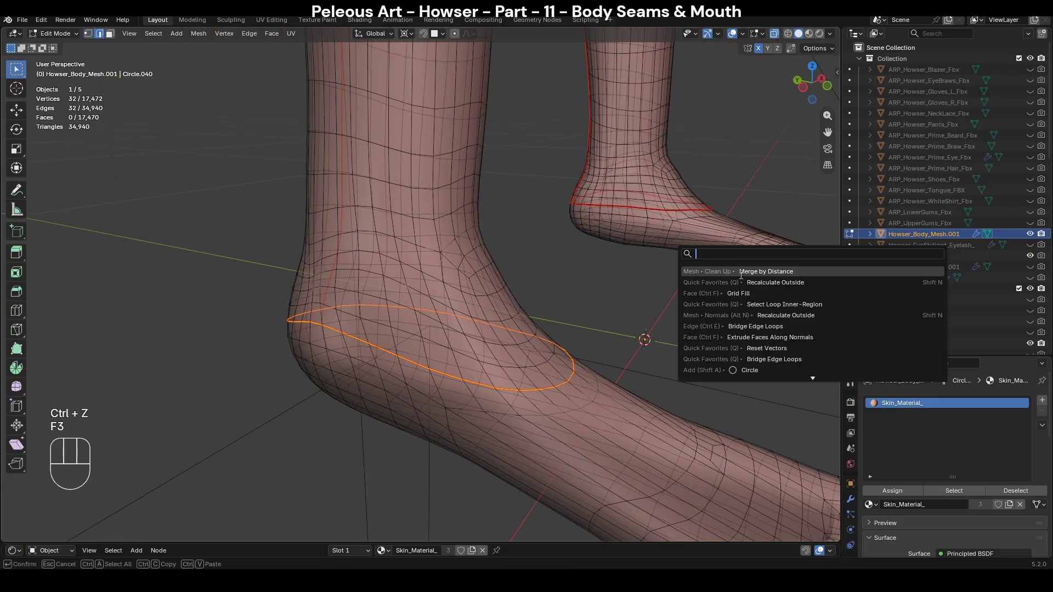
{"action": "left_click", "coordinate": [748, 272]}
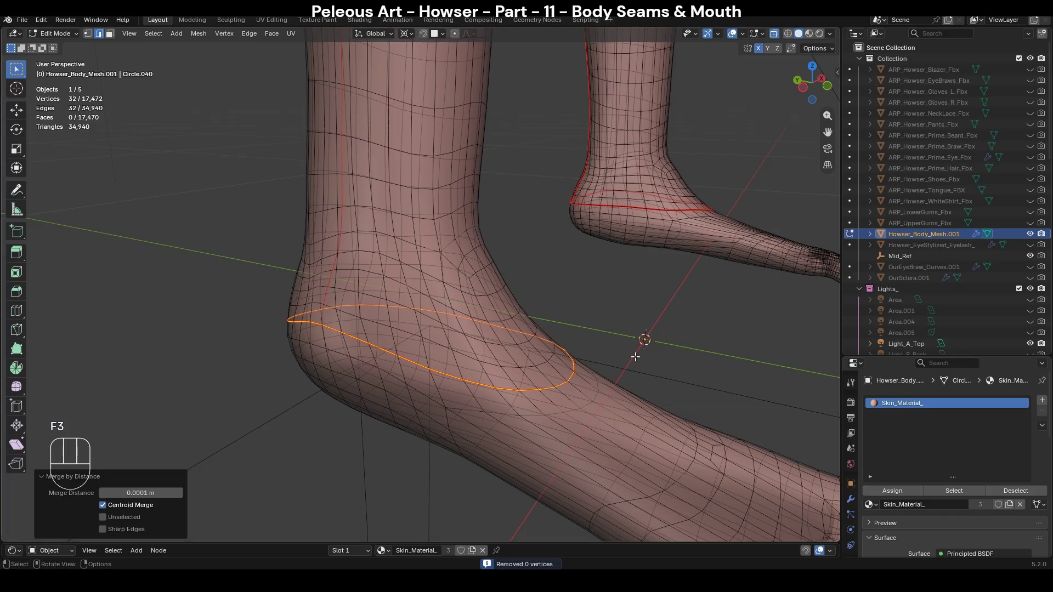
{"action": "key", "text": "ctrl+z"}
{"action": "key", "text": "ctrl+z"}
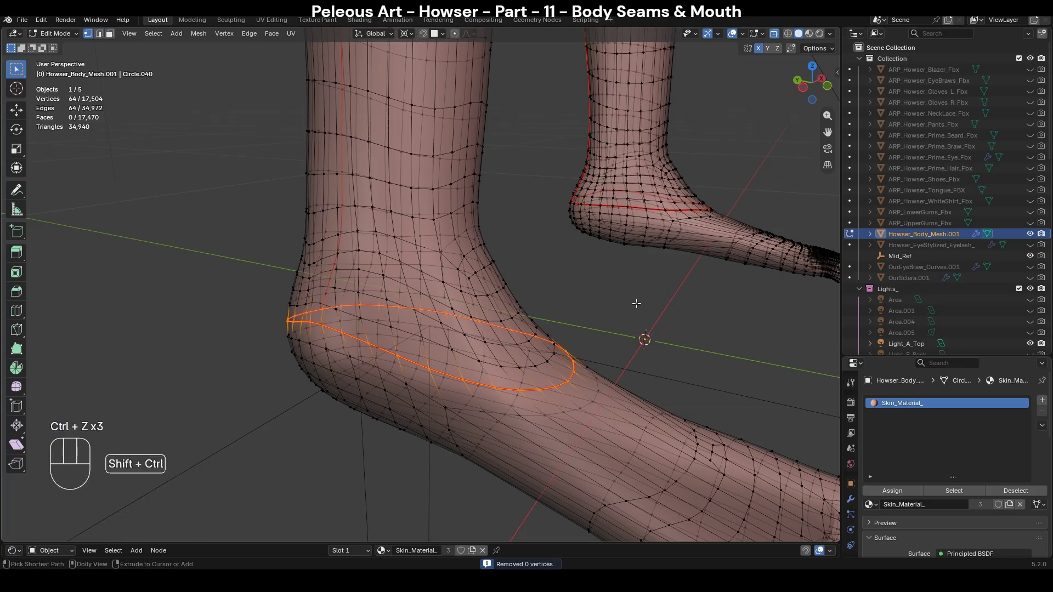
{"action": "key", "text": "ctrl+shift+z"}
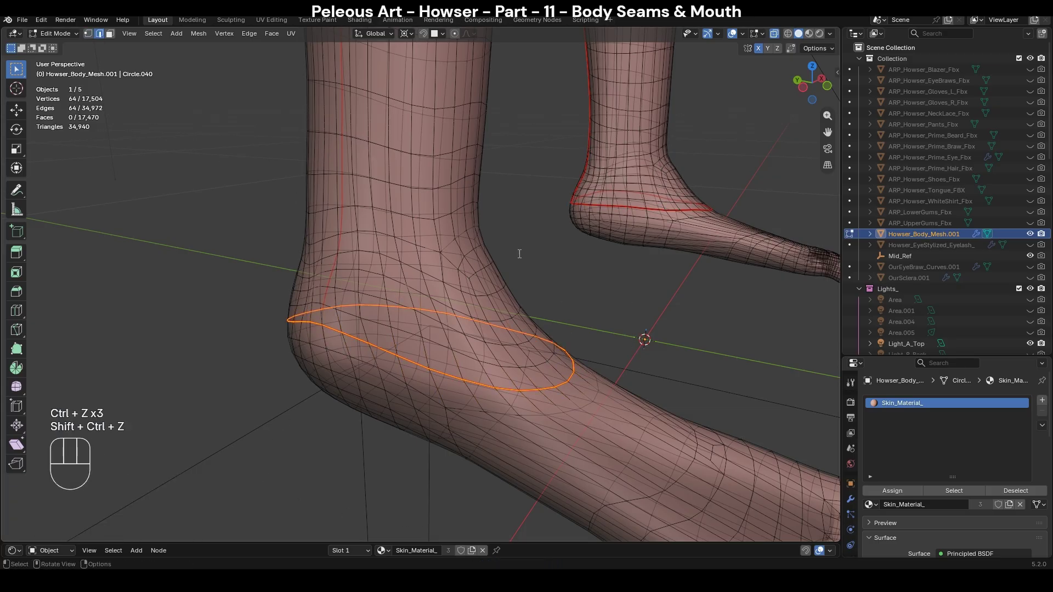
Merge the two overlapping ankle boundary loops by distance and clear the selection.
{"action": "key", "text": "F3"}
{"action": "left_click", "coordinate": [601, 278]}
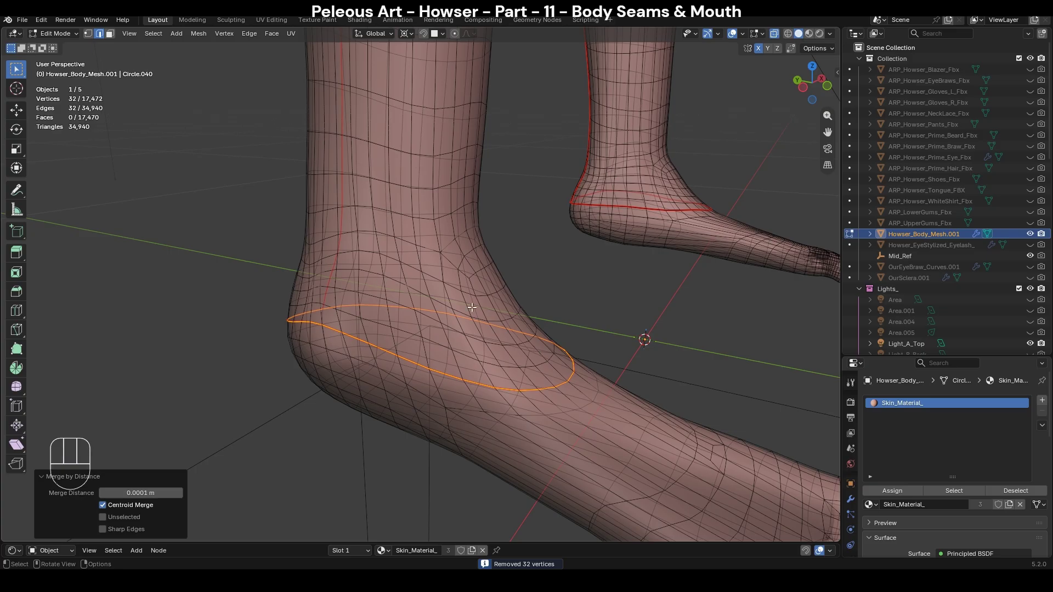
{"action": "key", "text": "alt+a"}
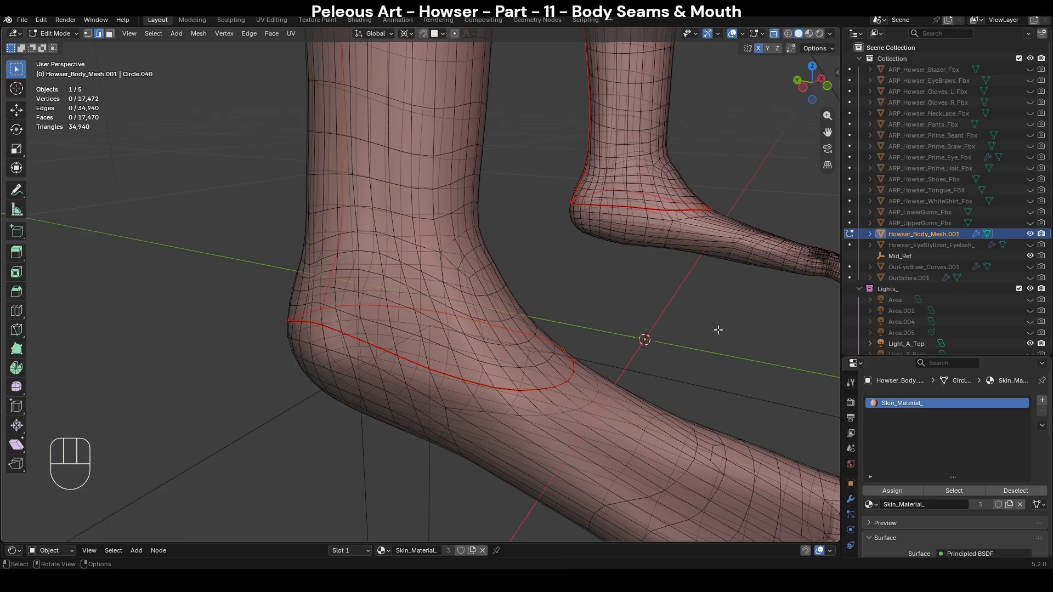
Check the body mesh for open boundaries by selecting all non-manifold geometry and framing the result.
{"action": "middle_click_drag", "start_coordinate": [719, 329], "coordinate": [625, 345], "text": "shift"}
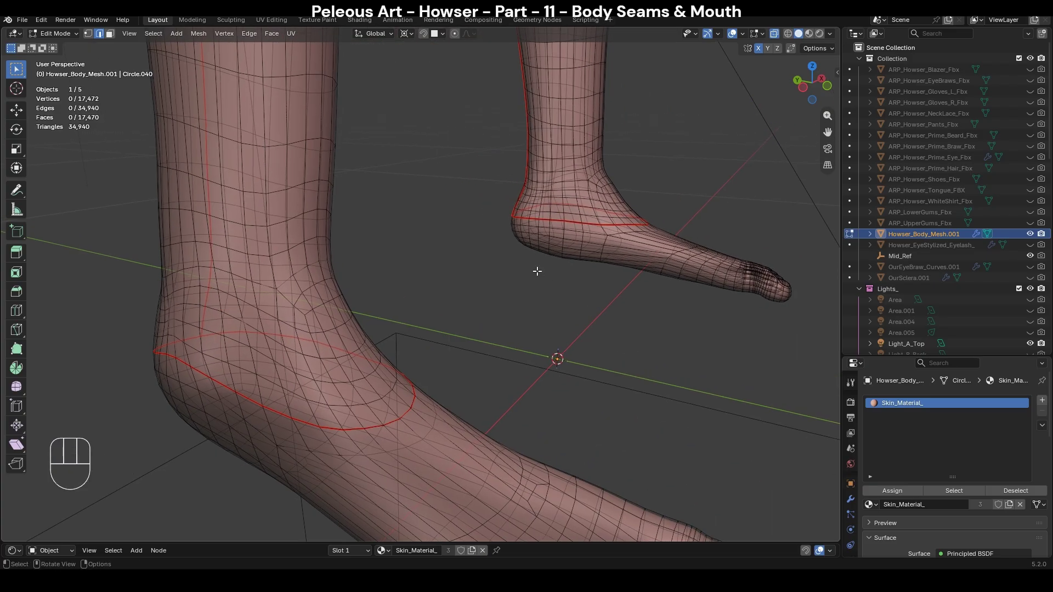
{"action": "left_click", "coordinate": [153, 34]}
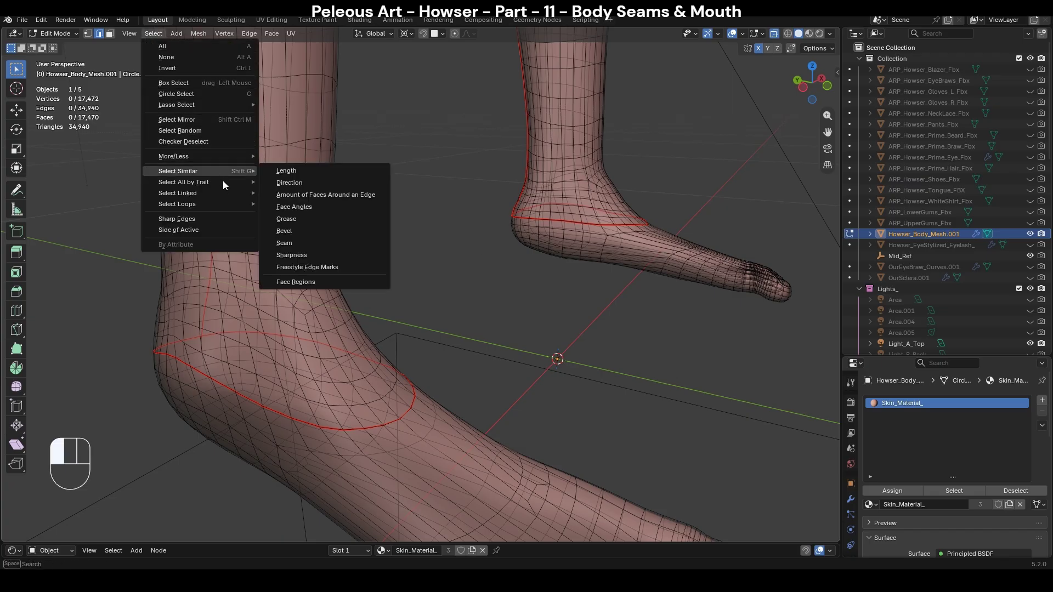
{"action": "mouse_move", "coordinate": [205, 182]}
{"action": "left_click", "coordinate": [314, 182]}
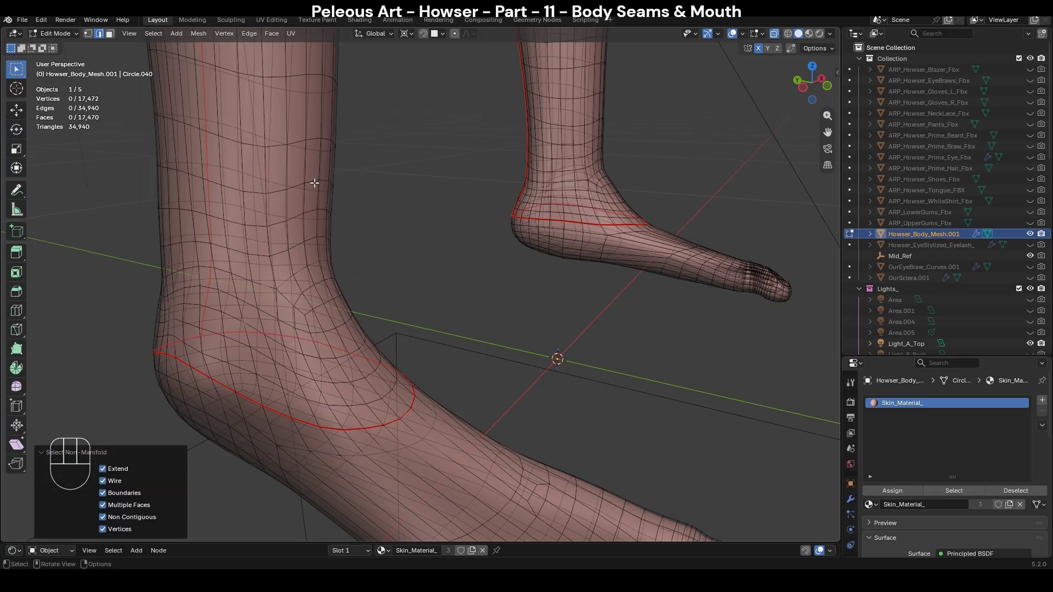
{"action": "key", "text": "KP_Decimal"}
{"action": "scroll", "coordinate": [534, 336], "scroll_direction": "down", "scroll_amount": 8}
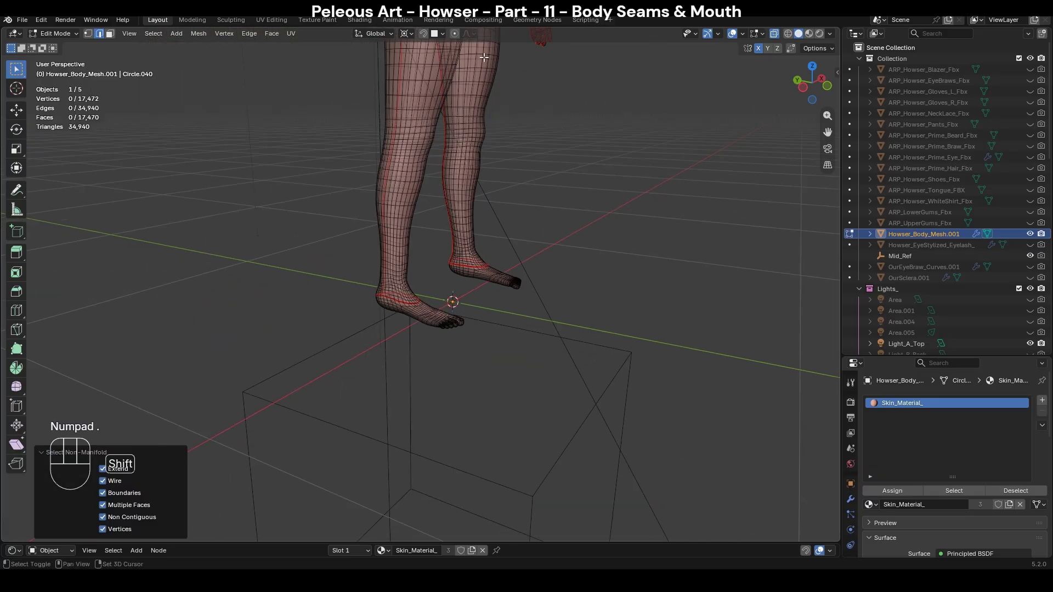
{"action": "scroll", "coordinate": [430, 350], "scroll_direction": "up", "scroll_amount": 7}
{"action": "scroll", "coordinate": [430, 350], "scroll_direction": "up", "scroll_amount": 5}
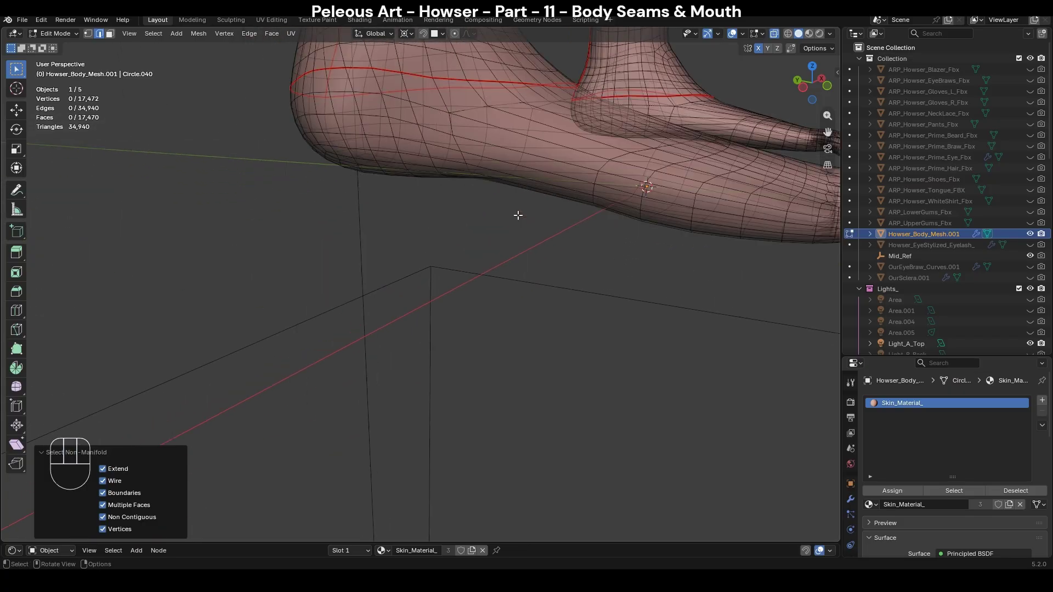
Turn off X-Ray, select the seam loop around the ankle, extend the selection to the other foot across X, and clear the seam.
{"action": "key", "text": "alt+z"}
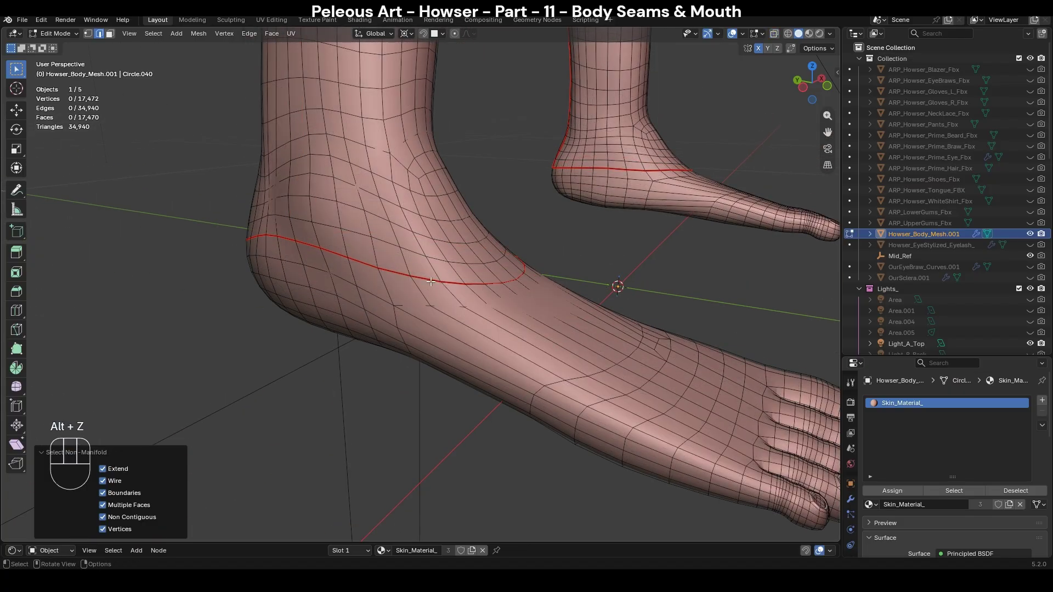
{"action": "key", "text": "alt+z"}
{"action": "left_click", "coordinate": [395, 273], "text": "alt"}
{"action": "key", "text": "alt+z"}
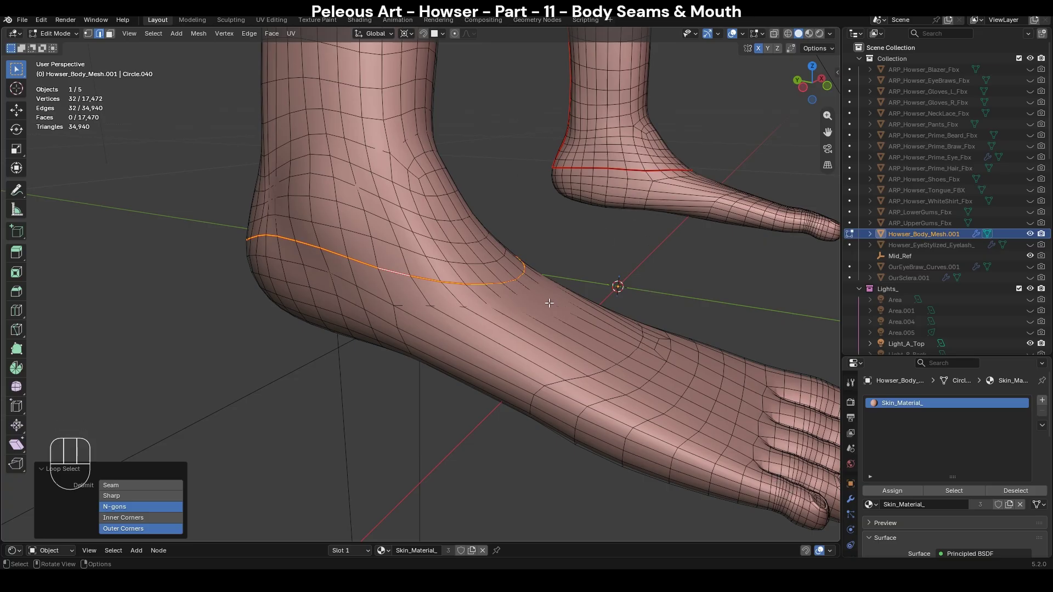
{"action": "key", "text": "ctrl+shift+m"}
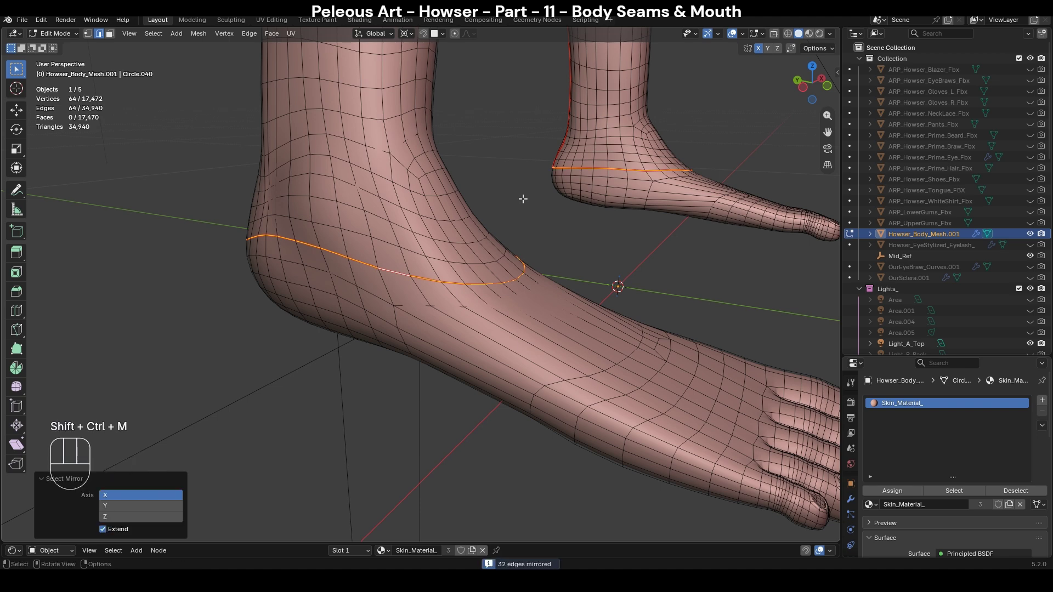
{"action": "right_click", "coordinate": [513, 205]}
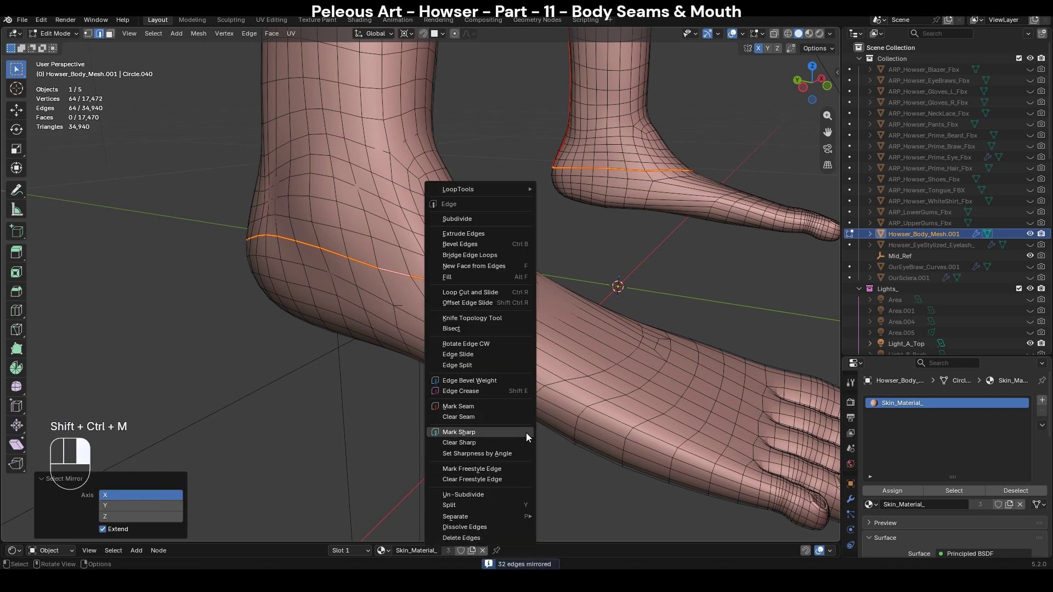
{"action": "left_click", "coordinate": [522, 413]}
Add one centred loop cut across the midfoot of each foot.
{"action": "key", "text": "KP_3"}
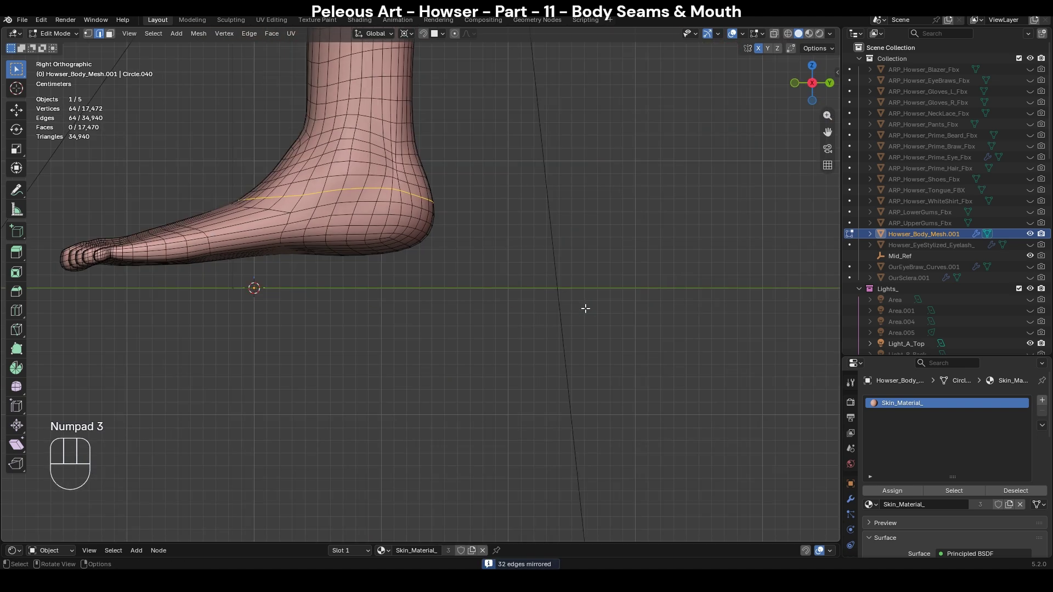
{"action": "middle_click_drag", "start_coordinate": [585, 308], "coordinate": [421, 301], "text": "shift"}
{"action": "scroll", "coordinate": [396, 269], "scroll_direction": "up", "scroll_amount": 3}
{"action": "middle_click_drag", "start_coordinate": [357, 250], "coordinate": [494, 334], "text": "shift"}
{"action": "scroll", "coordinate": [494, 334], "scroll_direction": "down", "scroll_amount": 3}
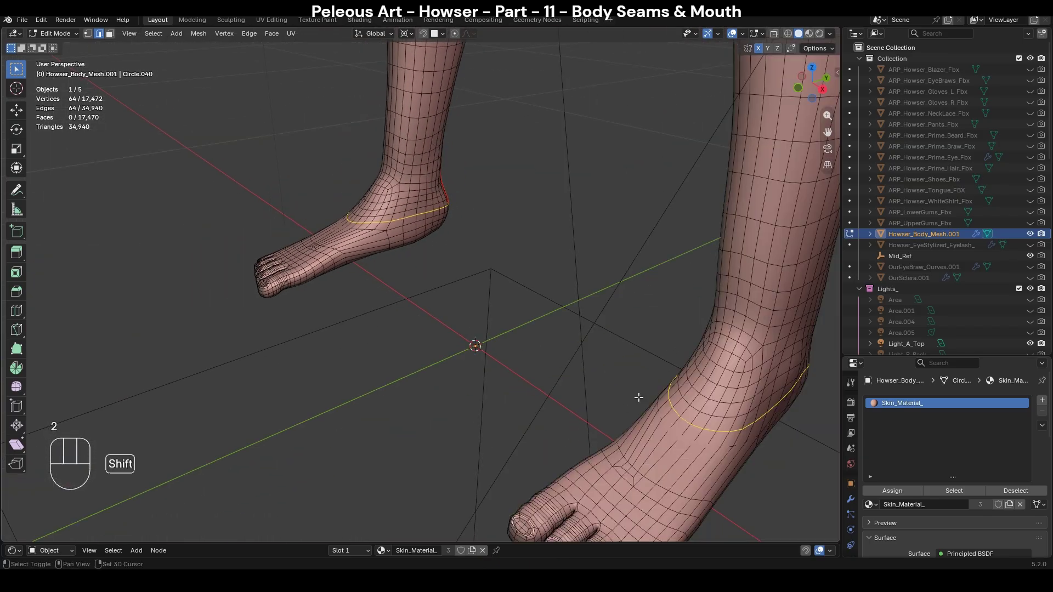
{"action": "middle_click_drag", "start_coordinate": [651, 409], "coordinate": [515, 307], "text": "shift"}
{"action": "scroll", "coordinate": [434, 297], "scroll_direction": "up", "scroll_amount": 1}
{"action": "key", "text": "ctrl+r"}
{"action": "left_click", "coordinate": [402, 278]}
{"action": "right_click", "coordinate": [402, 278]}
{"action": "key", "text": "ctrl+r"}
{"action": "left_click", "coordinate": [180, 123]}
{"action": "right_click", "coordinate": [180, 123]}
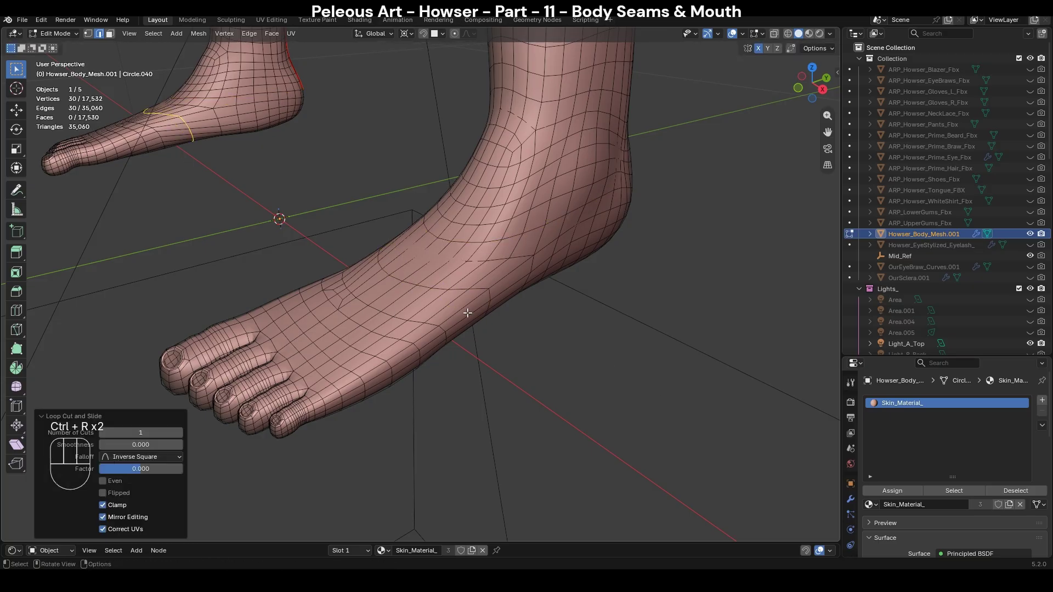
Select the lengthwise edge loop running around the side of the foot, from heel to toes just above the sole.
{"action": "middle_click_drag", "start_coordinate": [575, 328], "coordinate": [465, 249]}
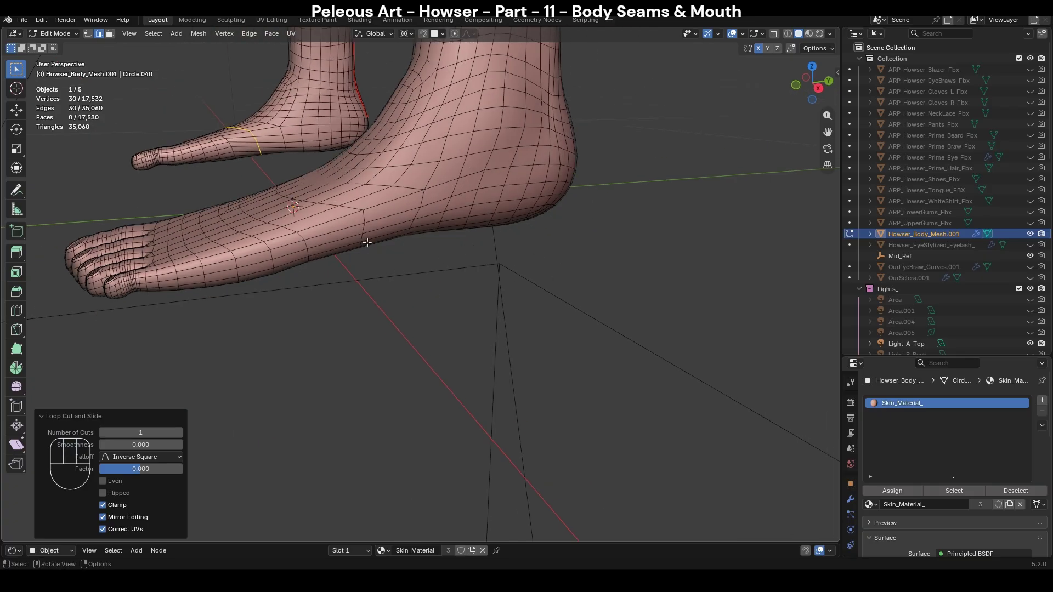
{"action": "key", "text": "KP_3"}
{"action": "scroll", "coordinate": [411, 306], "scroll_direction": "up", "scroll_amount": 4}
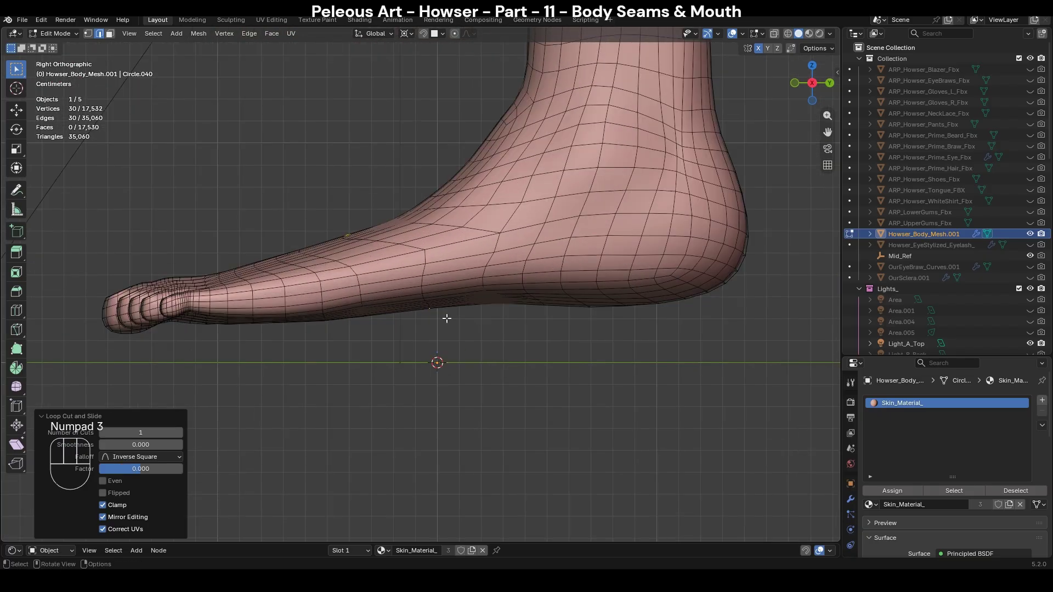
{"action": "left_click", "coordinate": [384, 281], "text": "alt"}
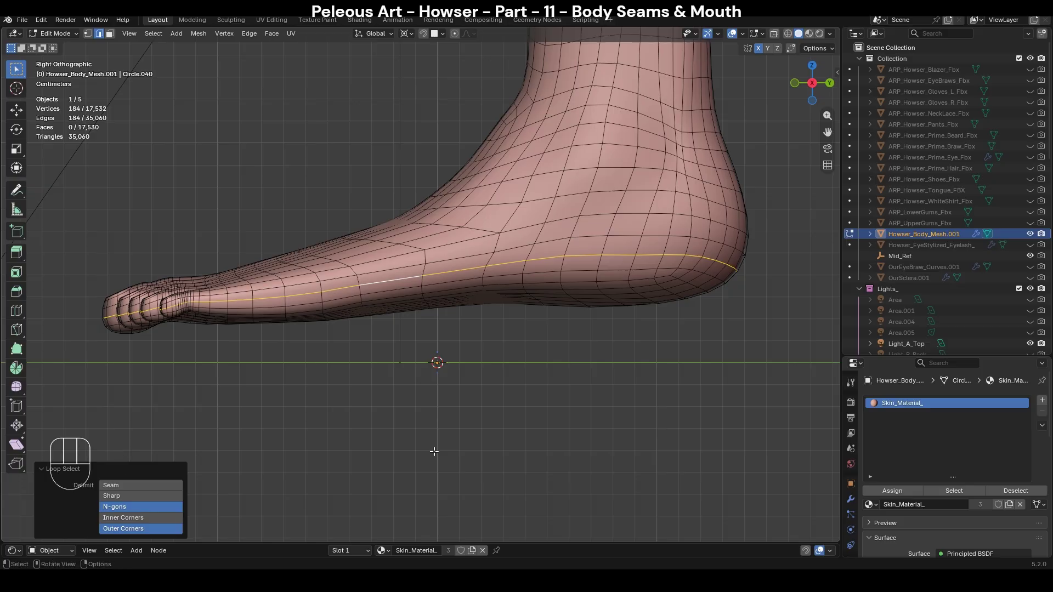
{"action": "middle_click_drag", "start_coordinate": [511, 269], "coordinate": [308, 351]}
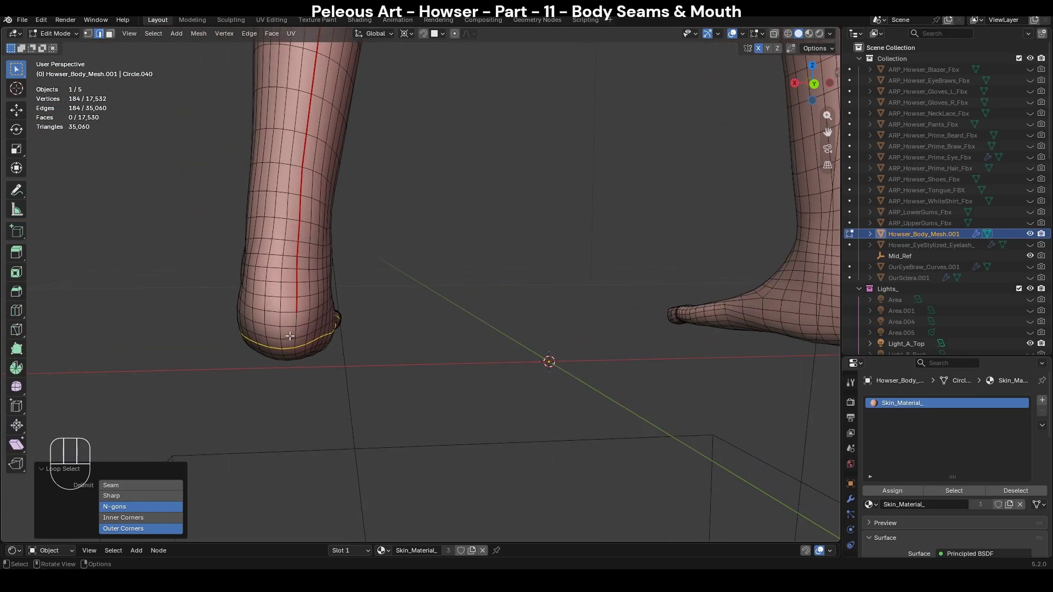
Add the three vertical heel edges between the leg's back seam and the foot loop to the selection.
{"action": "scroll", "coordinate": [290, 336], "scroll_direction": "up", "scroll_amount": 1}
{"action": "middle_click_drag", "start_coordinate": [289, 336], "coordinate": [364, 314], "text": "shift"}
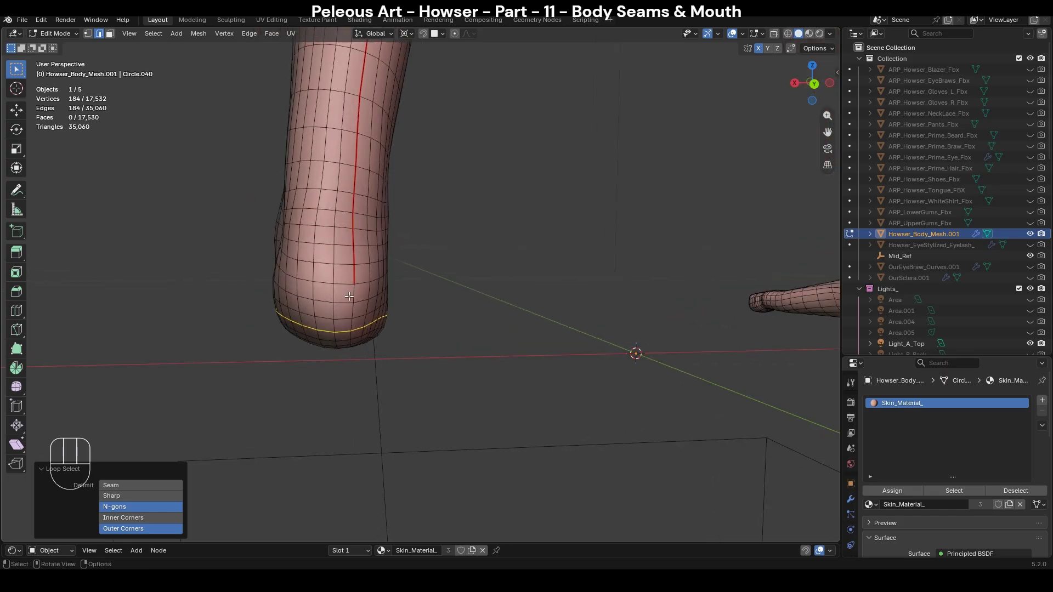
{"action": "left_click", "coordinate": [354, 293], "text": "shift"}
{"action": "left_click", "coordinate": [352, 310], "text": "shift"}
{"action": "left_click", "coordinate": [352, 325], "text": "shift"}
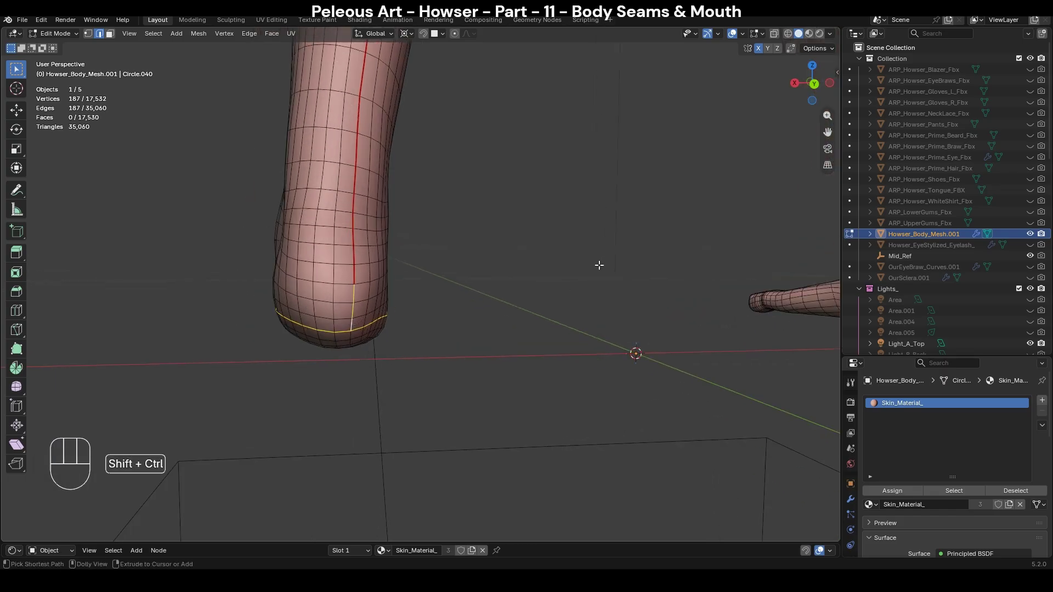
Extend the selection to the other foot with Select Mirror on X, mark the edges as seams, and deselect.
{"action": "key", "text": "shift+ctrl+m"}
{"action": "scroll", "coordinate": [599, 265], "scroll_direction": "down", "scroll_amount": 2}
{"action": "right_click", "coordinate": [599, 265]}
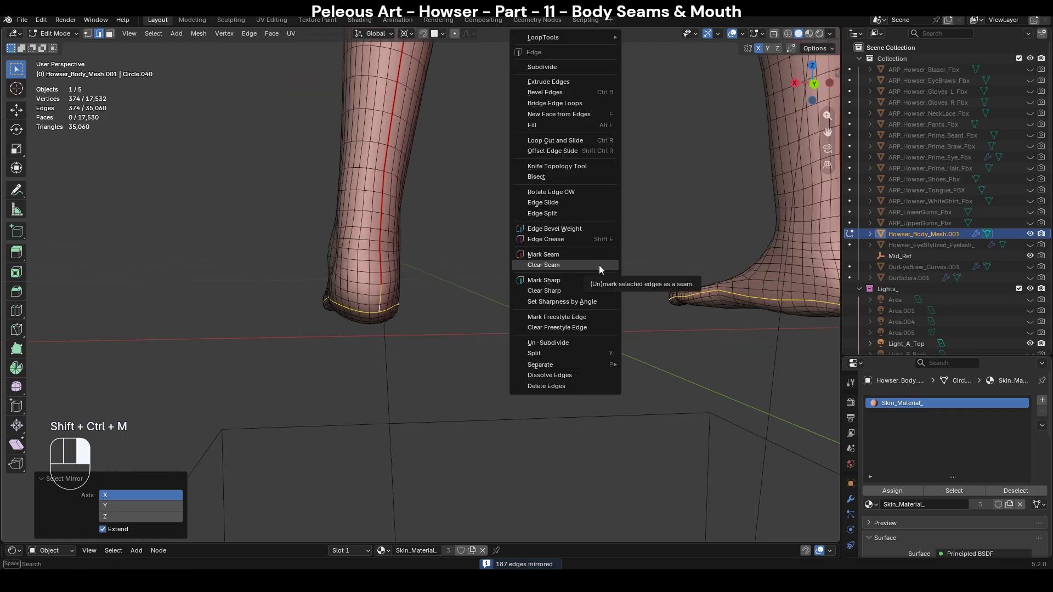
{"action": "left_click", "coordinate": [599, 256]}
{"action": "left_click", "coordinate": [631, 407]}
Inspect the seams over the whole body, from the feet and legs up to the torso, arms and head.
{"action": "scroll", "coordinate": [630, 406], "scroll_direction": "down", "scroll_amount": 2}
{"action": "middle_click_drag", "start_coordinate": [623, 327], "coordinate": [527, 413], "text": "shift"}
{"action": "middle_click_drag", "start_coordinate": [340, 370], "coordinate": [587, 357]}
{"action": "scroll", "coordinate": [590, 356], "scroll_direction": "down", "scroll_amount": 3}
{"action": "middle_click_drag", "start_coordinate": [549, 252], "coordinate": [552, 443], "text": "shift"}
{"action": "scroll", "coordinate": [516, 244], "scroll_direction": "down", "scroll_amount": 2}
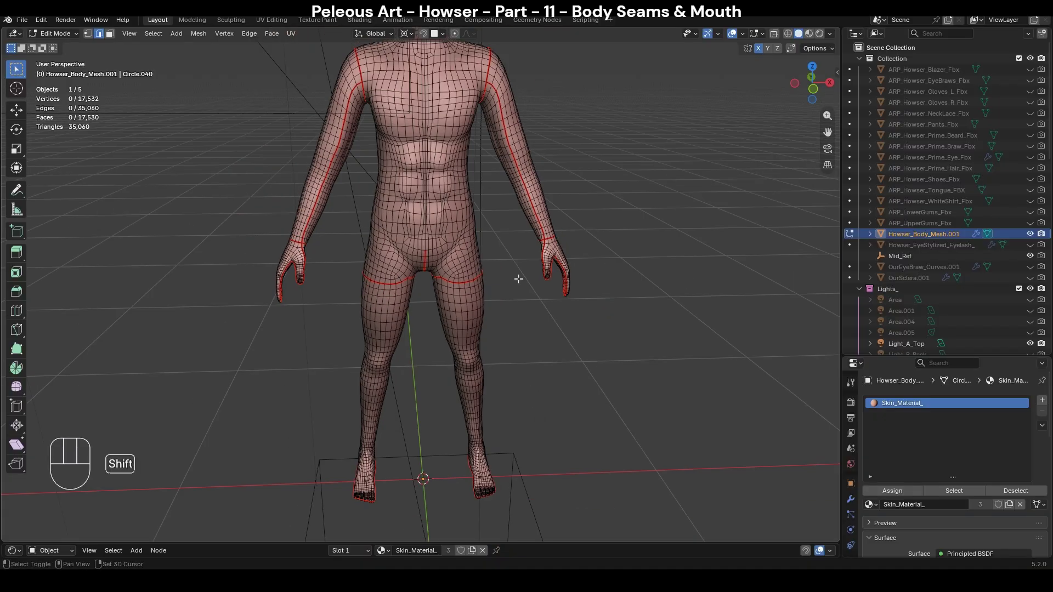
{"action": "middle_click_drag", "start_coordinate": [515, 245], "coordinate": [526, 380], "text": "shift"}
{"action": "scroll", "coordinate": [526, 379], "scroll_direction": "up", "scroll_amount": 1}
{"action": "middle_click_drag", "start_coordinate": [569, 235], "coordinate": [581, 258], "text": "shift"}
{"action": "middle_click_drag", "start_coordinate": [433, 205], "coordinate": [459, 282], "text": "shift"}
{"action": "middle_click_drag", "start_coordinate": [449, 166], "coordinate": [520, 379], "text": "shift"}
{"action": "middle_click_drag", "start_coordinate": [647, 381], "coordinate": [517, 388]}
{"action": "middle_click_drag", "start_coordinate": [500, 464], "coordinate": [531, 319], "text": "shift"}
{"action": "scroll", "coordinate": [544, 294], "scroll_direction": "down", "scroll_amount": 1}
{"action": "key", "text": "KP_1"}
{"action": "scroll", "coordinate": [543, 294], "scroll_direction": "down", "scroll_amount": 5}
{"action": "scroll", "coordinate": [557, 240], "scroll_direction": "down", "scroll_amount": 1}
{"action": "middle_click_drag", "start_coordinate": [608, 298], "coordinate": [602, 278], "text": "shift"}
Unwrap the entire body mesh with Minimum Stretch and set the transform pivot to Bounding Box Center.
{"action": "key", "text": "a"}
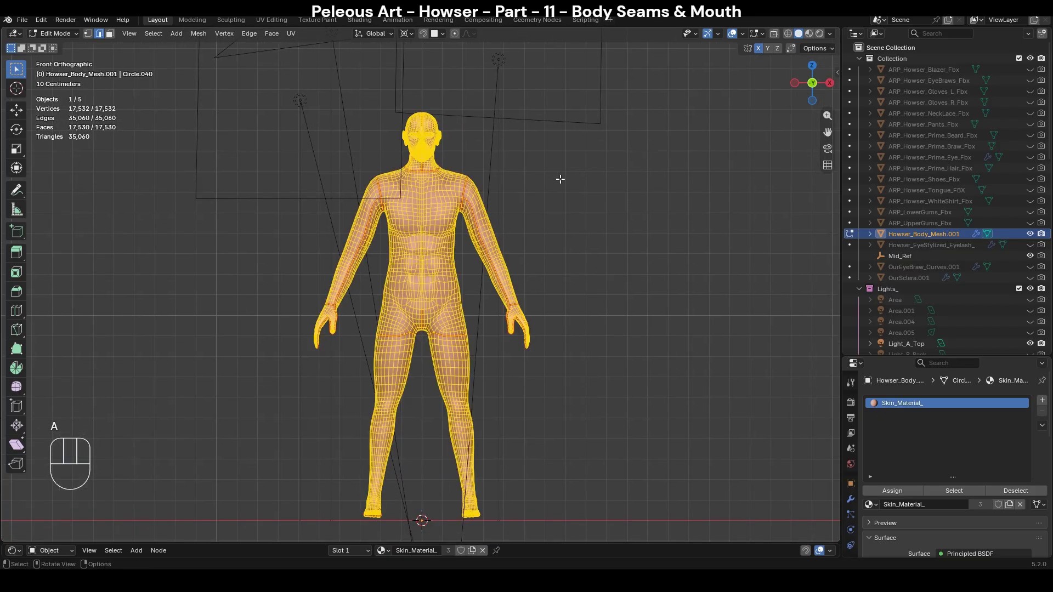
{"action": "key", "text": "u"}
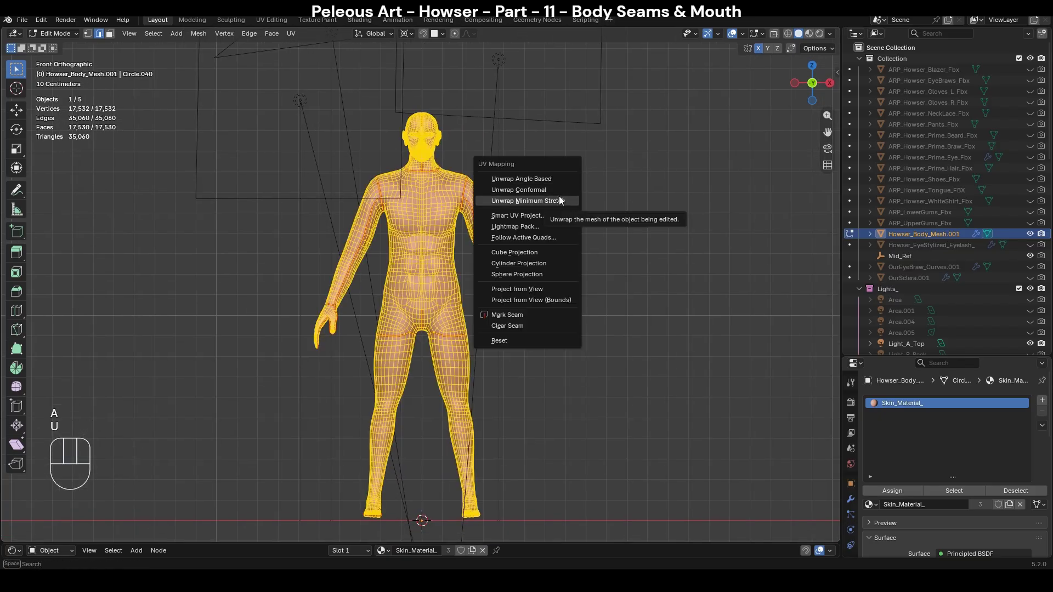
{"action": "left_click", "coordinate": [545, 200]}
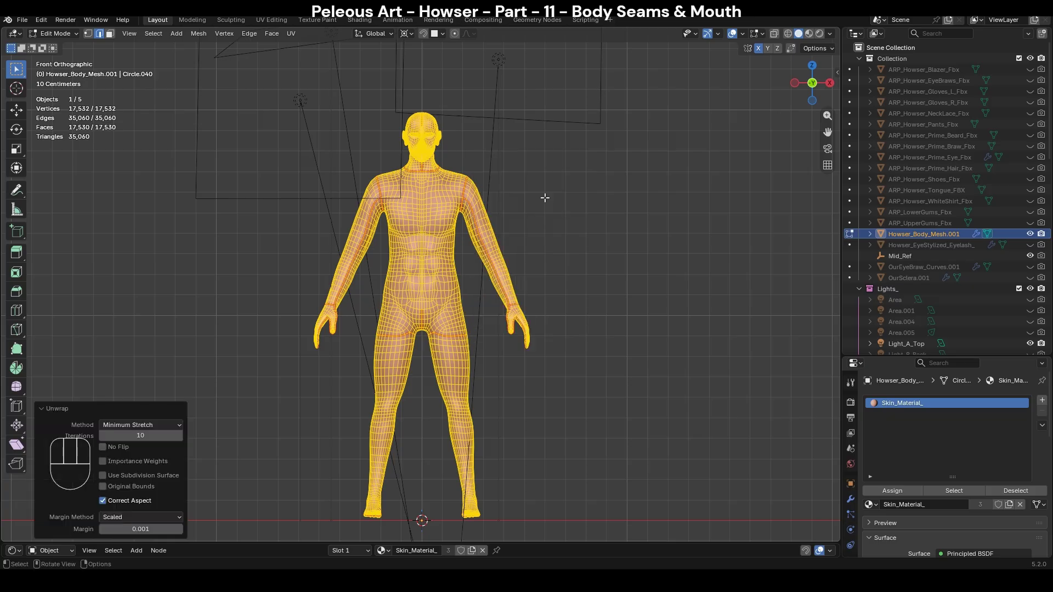
{"action": "left_click", "coordinate": [406, 33]}
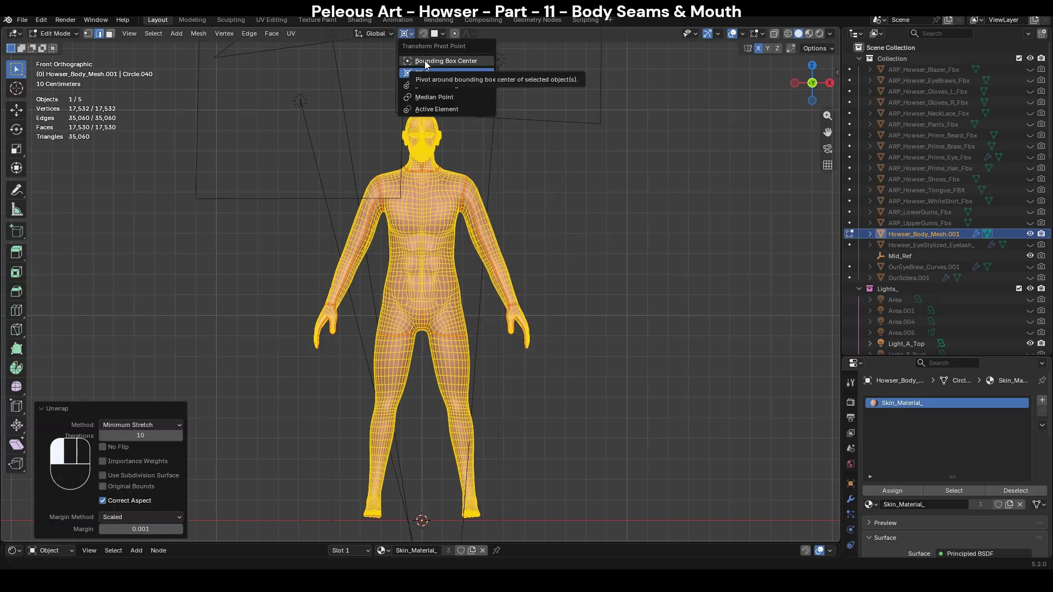
{"action": "left_click", "coordinate": [424, 60]}
Switch to the UV Editing workspace, widen the UV editor, and frame the whole unwrapped layout.
{"action": "left_click", "coordinate": [263, 20]}
{"action": "scroll", "coordinate": [291, 347], "scroll_direction": "down", "scroll_amount": 3}
{"action": "scroll", "coordinate": [294, 344], "scroll_direction": "down", "scroll_amount": 3}
{"action": "scroll", "coordinate": [329, 33], "scroll_direction": "down", "scroll_amount": 3}
{"action": "left_click", "coordinate": [330, 33]}
{"action": "scroll", "coordinate": [305, 290], "scroll_direction": "up", "scroll_amount": 6}
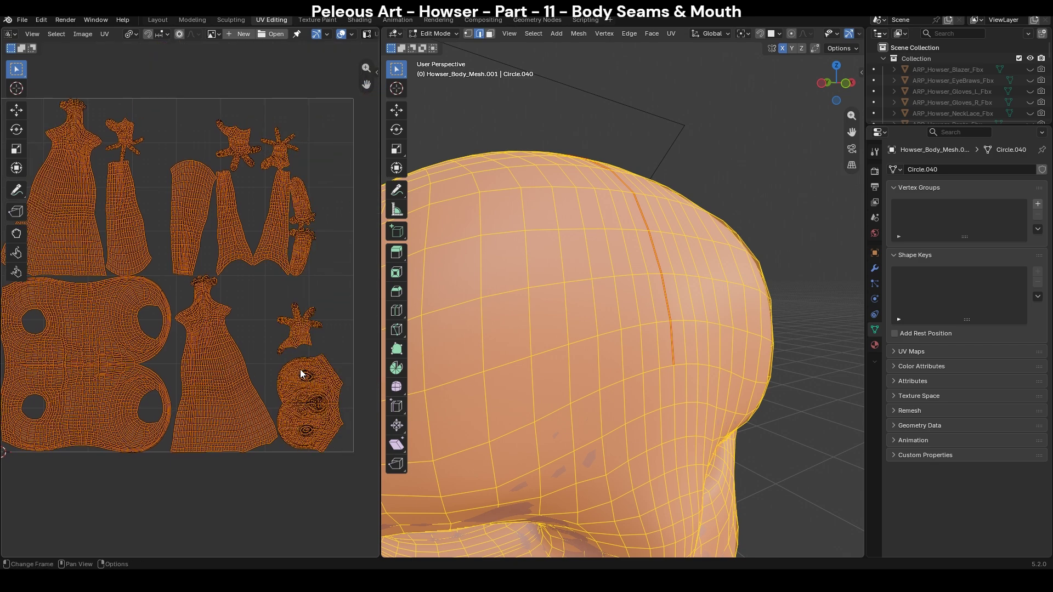
{"action": "left_click_drag", "start_coordinate": [380, 387], "coordinate": [464, 387]}
{"action": "middle_click_drag", "start_coordinate": [294, 273], "coordinate": [345, 301]}
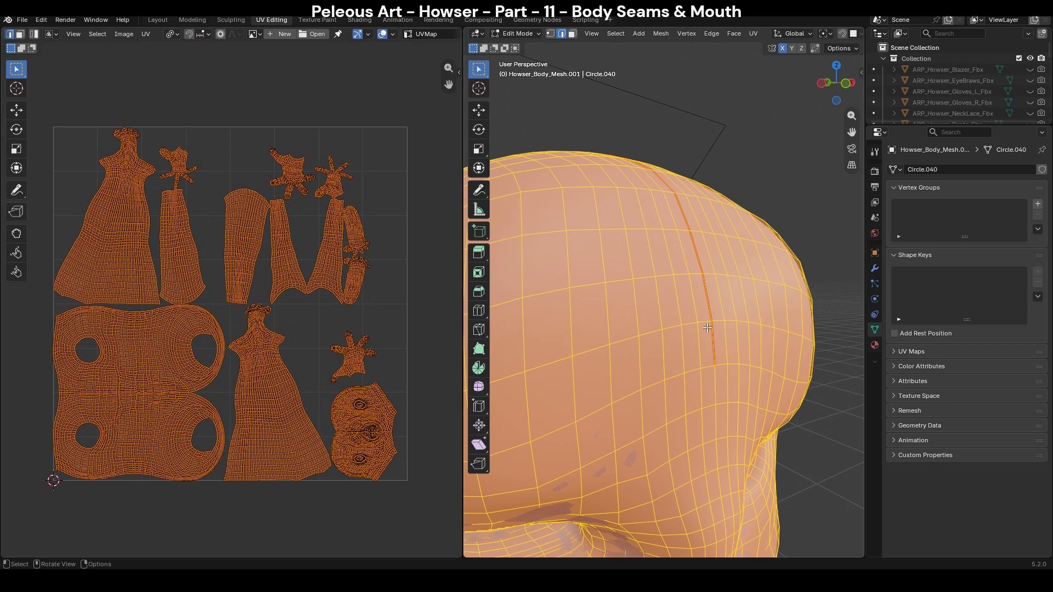
View the full body from the front beside its UV islands to compare the unwrap with the mesh.
{"action": "scroll", "coordinate": [707, 327], "scroll_direction": "down", "scroll_amount": 5}
{"action": "key", "text": "KP_1"}
{"action": "middle_click_drag", "start_coordinate": [652, 471], "coordinate": [680, 301], "text": "shift"}
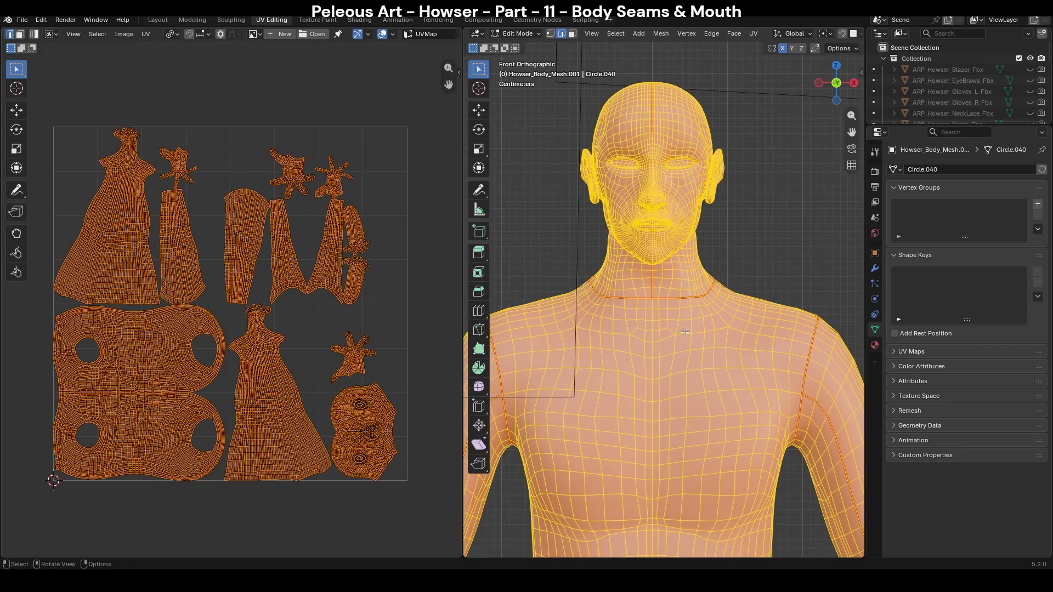
{"action": "scroll", "coordinate": [680, 302], "scroll_direction": "down", "scroll_amount": 2}
{"action": "middle_click_drag", "start_coordinate": [717, 466], "coordinate": [716, 209], "text": "shift"}
{"action": "scroll", "coordinate": [720, 350], "scroll_direction": "down", "scroll_amount": 2}
{"action": "scroll", "coordinate": [716, 208], "scroll_direction": "down", "scroll_amount": 4}
{"action": "scroll", "coordinate": [751, 289], "scroll_direction": "up", "scroll_amount": 2}
{"action": "middle_click_drag", "start_coordinate": [733, 255], "coordinate": [709, 267], "text": "shift"}
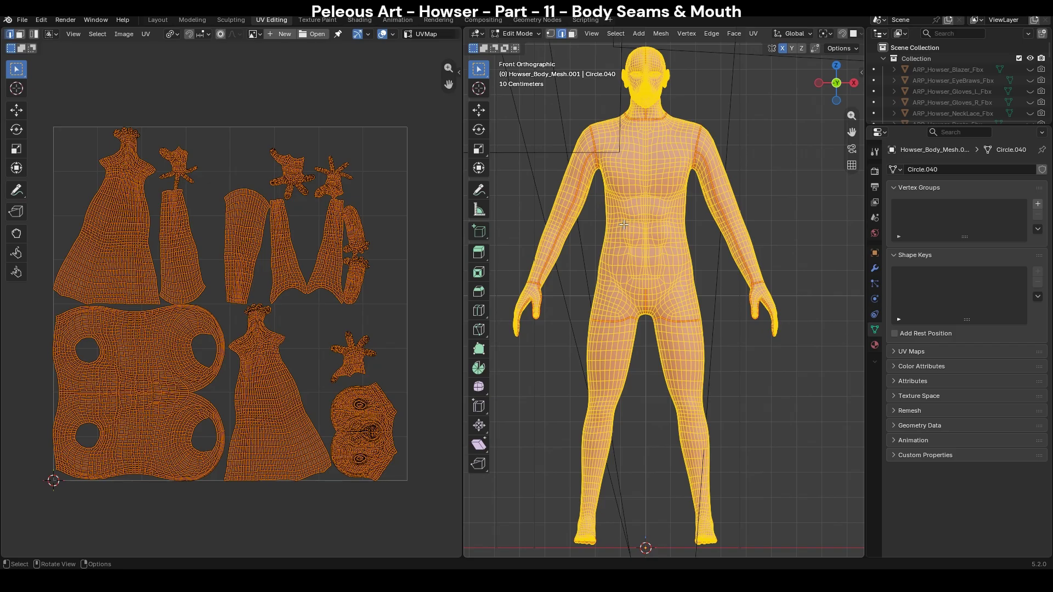
Deselect the whole body mesh, then return to the Layout workspace.
{"action": "left_click", "coordinate": [558, 215], "text": "alt"}
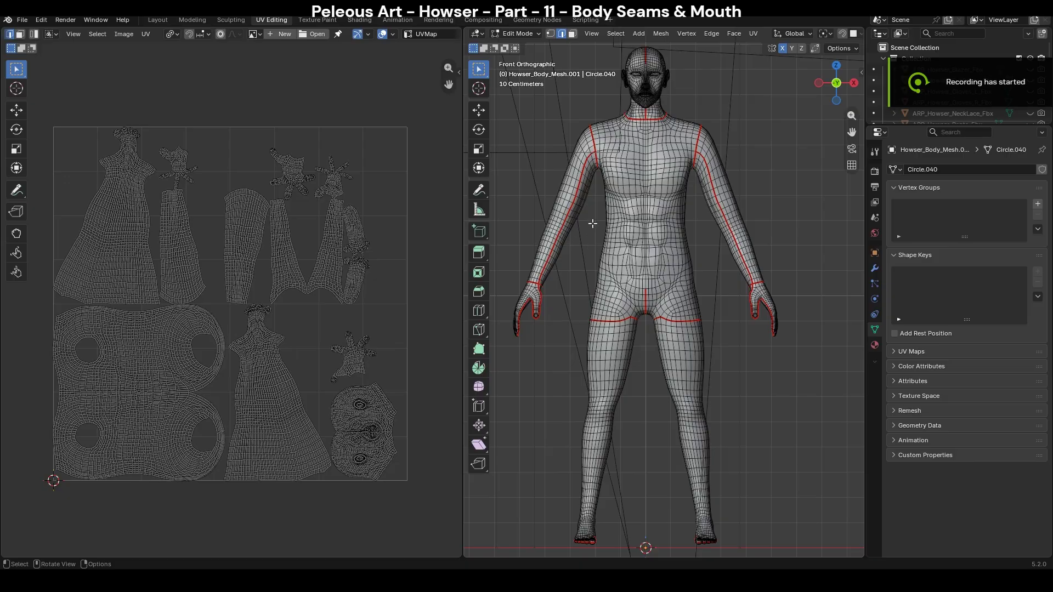
{"action": "left_click_drag", "start_coordinate": [464, 248], "coordinate": [430, 250]}
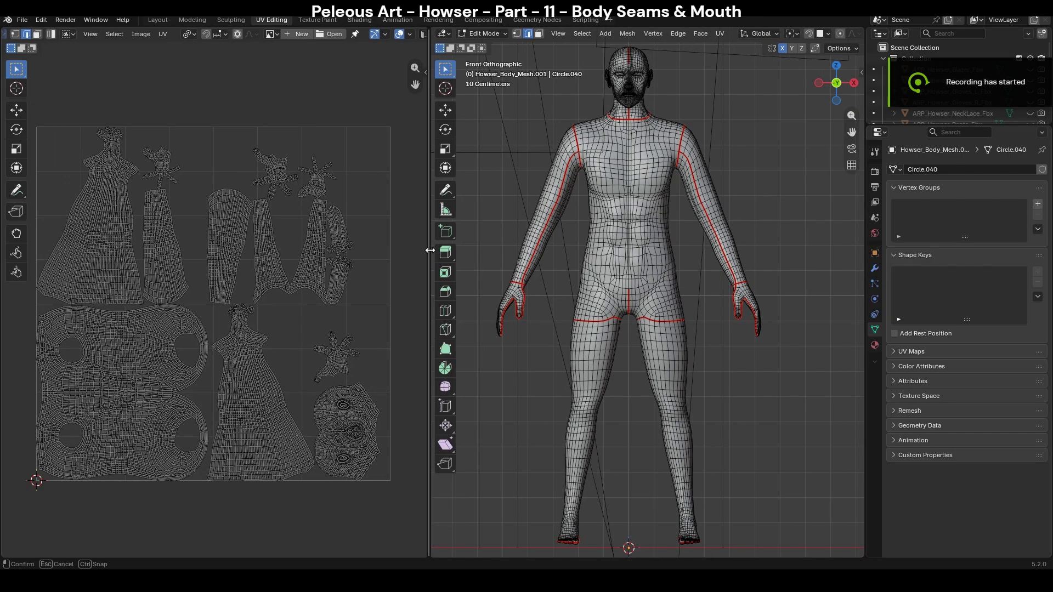
{"action": "left_click", "coordinate": [168, 20]}
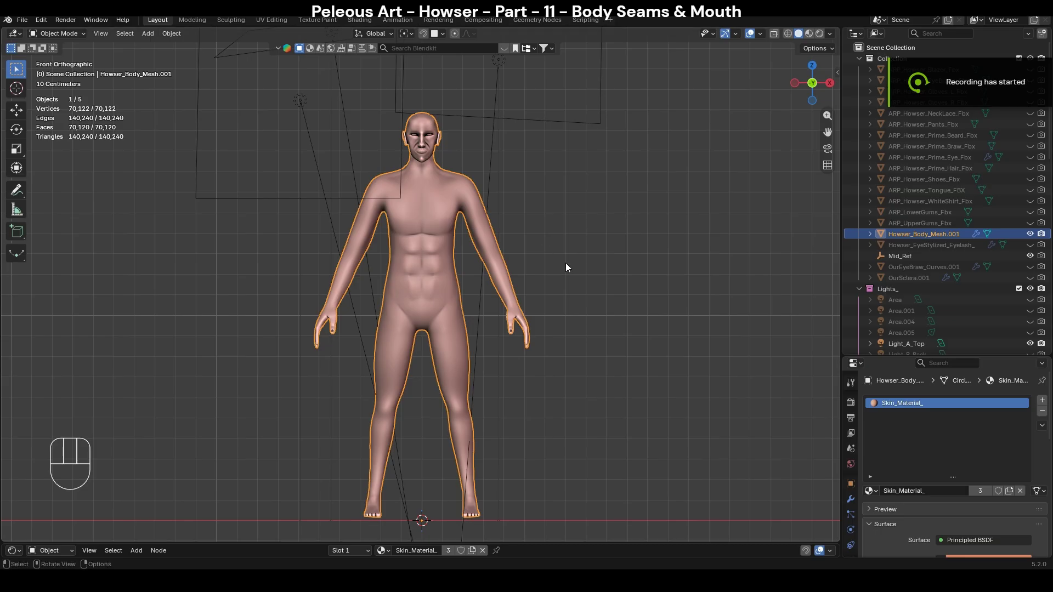
Hide the Howser body mesh to clear the scene for a new object.
{"action": "key", "text": "shift+h"}
{"action": "scroll", "coordinate": [656, 292], "scroll_direction": "up", "scroll_amount": 2}
{"action": "left_click", "coordinate": [878, 235]}
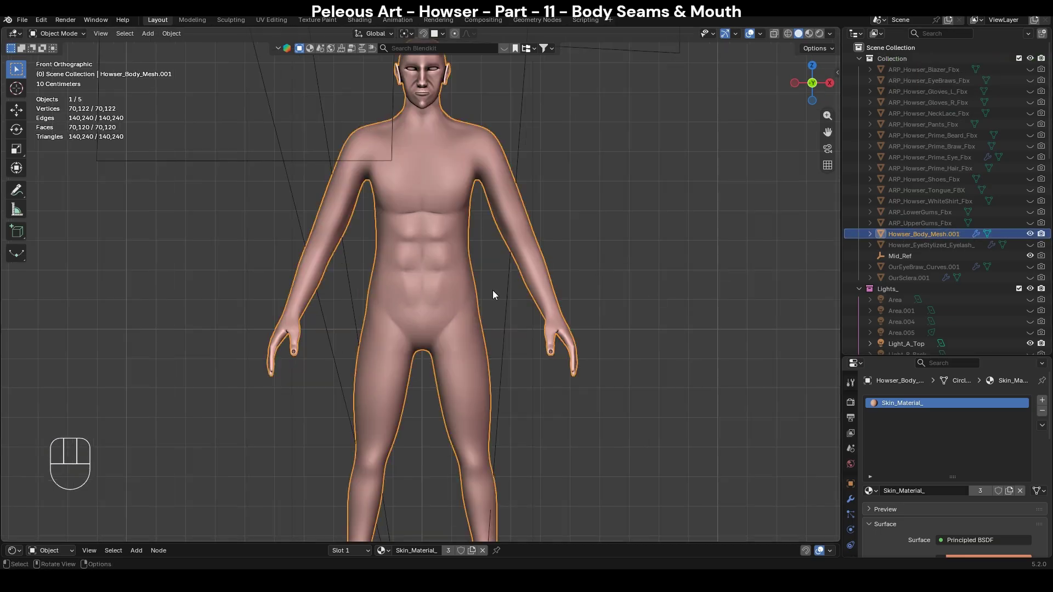
{"action": "key", "text": "h"}
{"action": "scroll", "coordinate": [583, 239], "scroll_direction": "down", "scroll_amount": 3}
{"action": "middle_click_drag", "start_coordinate": [583, 267], "coordinate": [582, 262], "text": "shift"}
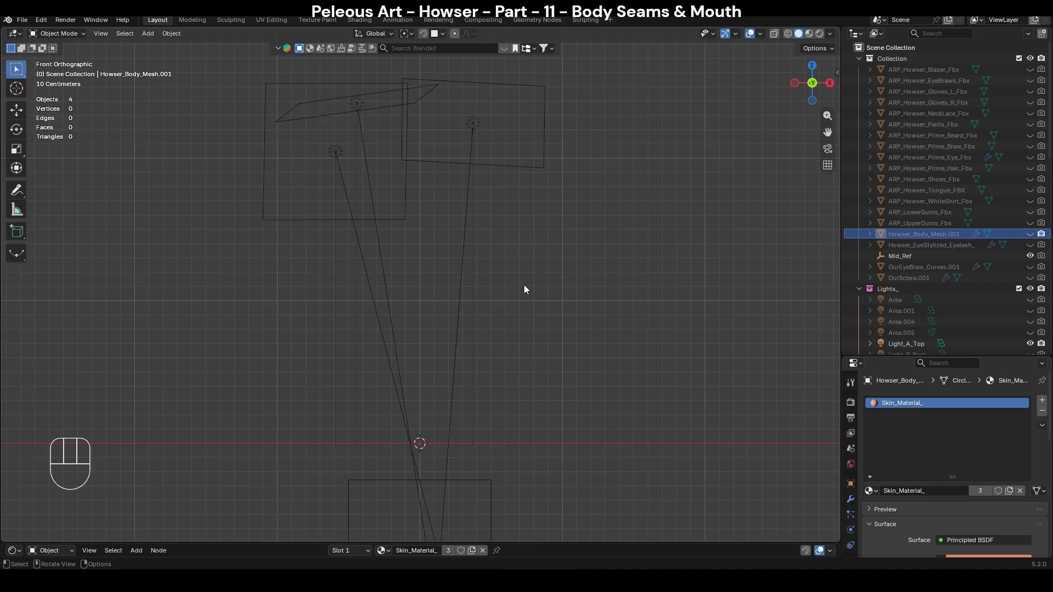
Add a 2 m plane at the world origin in Top Orthographic view.
{"action": "key", "text": "KP_7"}
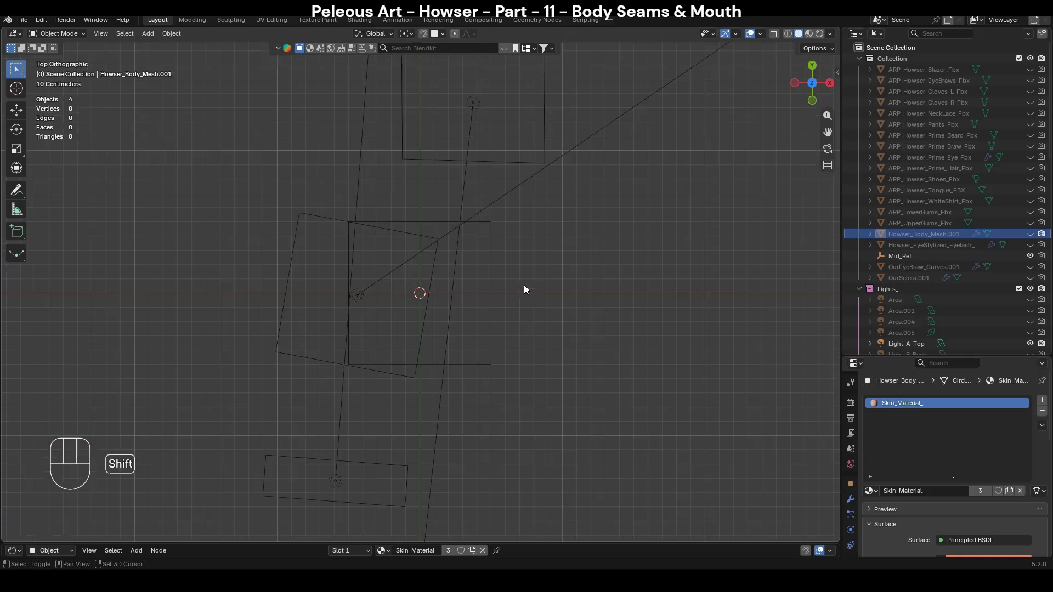
{"action": "key", "text": "shift+a"}
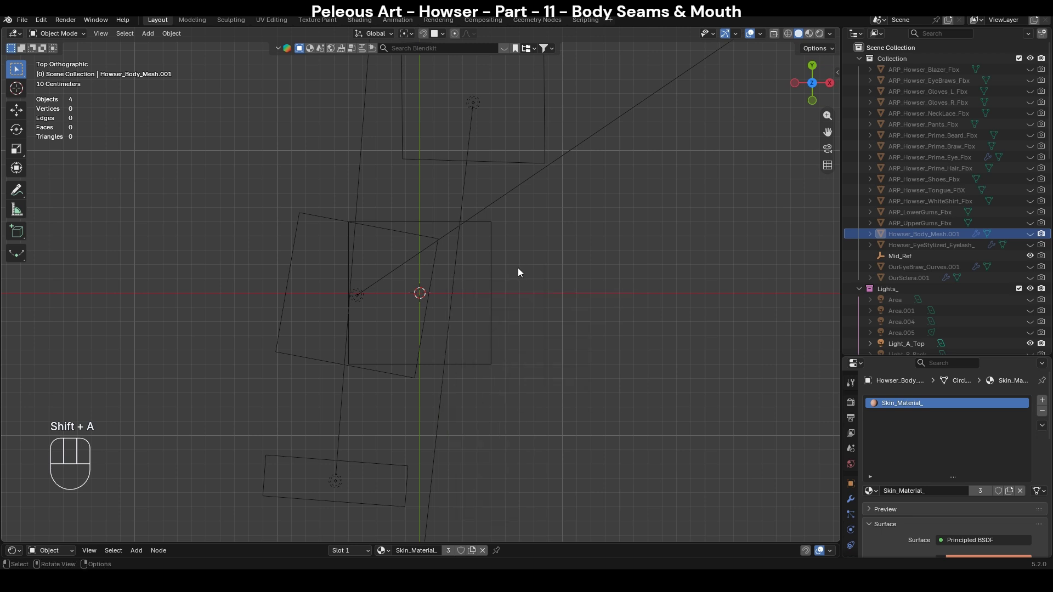
{"action": "key", "text": "shift+a"}
{"action": "mouse_move", "coordinate": [512, 282]}
{"action": "left_click", "coordinate": [580, 284]}
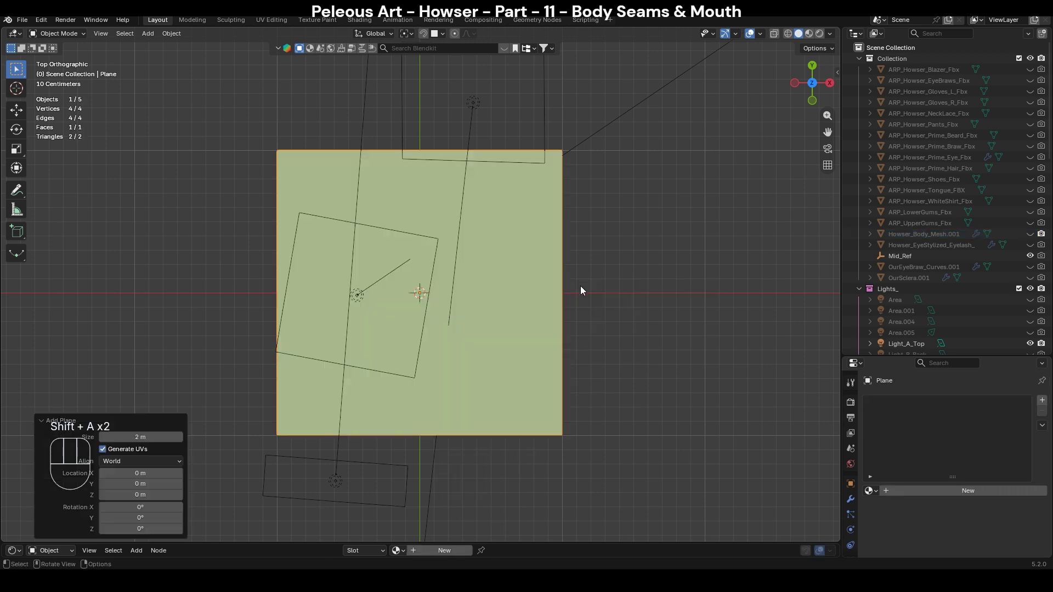
{"action": "key", "text": "s"}
{"action": "left_click", "coordinate": [583, 324]}
{"action": "key", "text": "ctrl+z"}
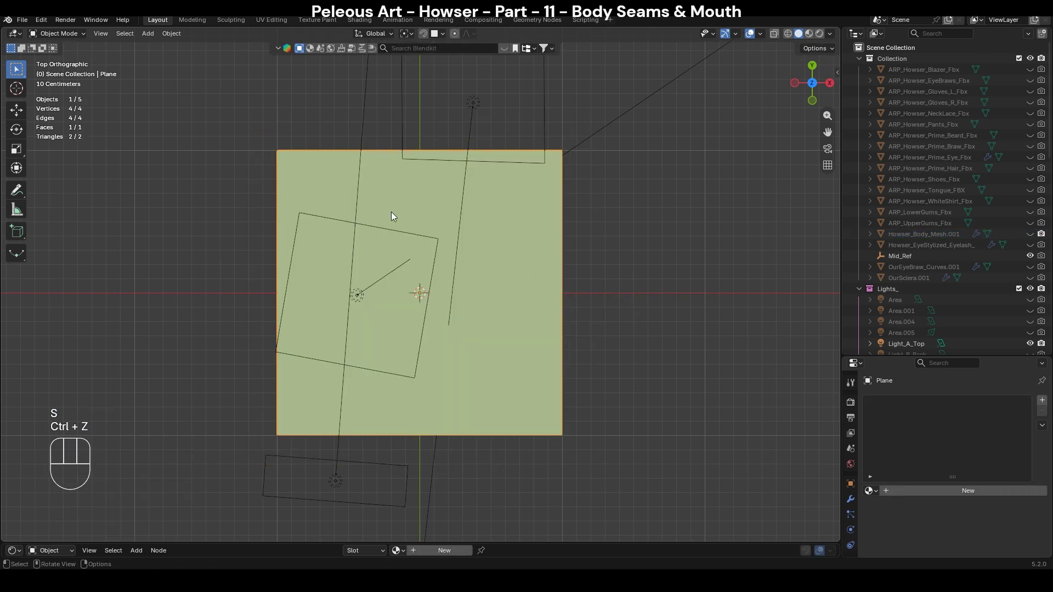
Add a torus at the world origin over the plane and set its major segments to 24.
{"action": "key", "text": "shift+a"}
{"action": "mouse_move", "coordinate": [545, 297]}
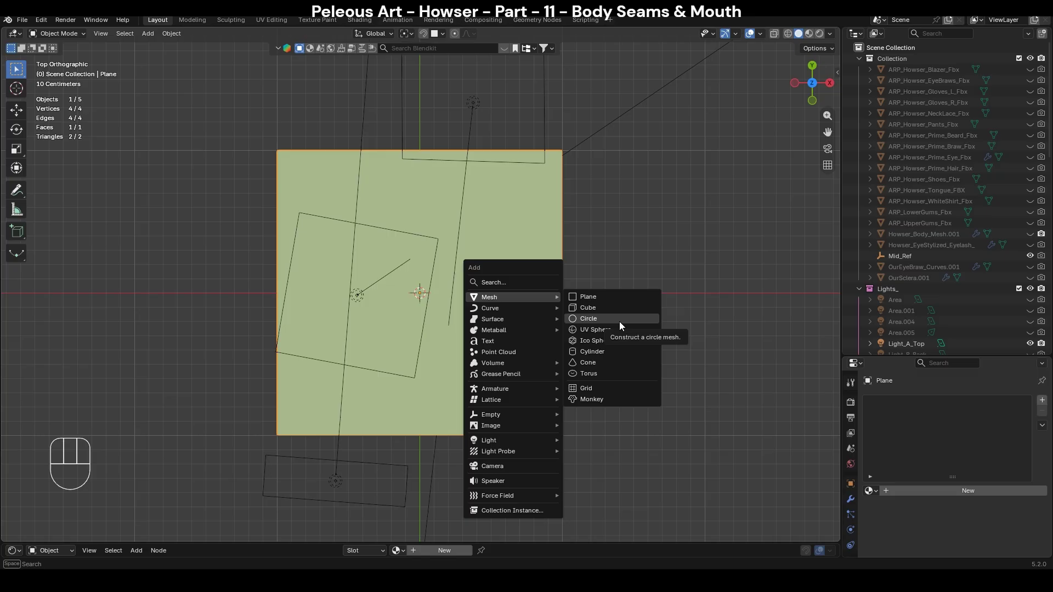
{"action": "left_click", "coordinate": [617, 373]}
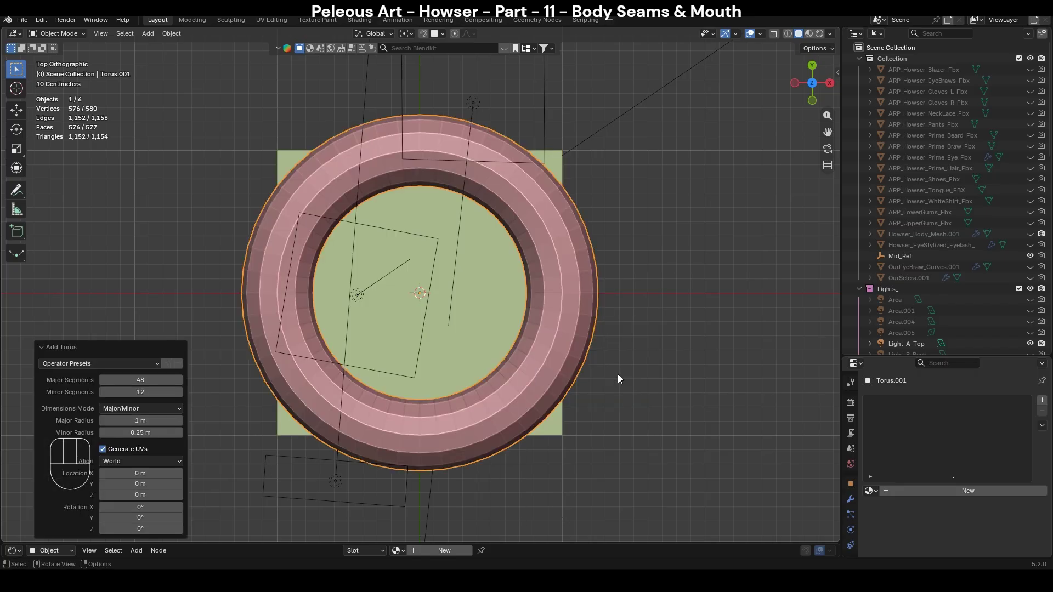
{"action": "left_click", "coordinate": [151, 380]}
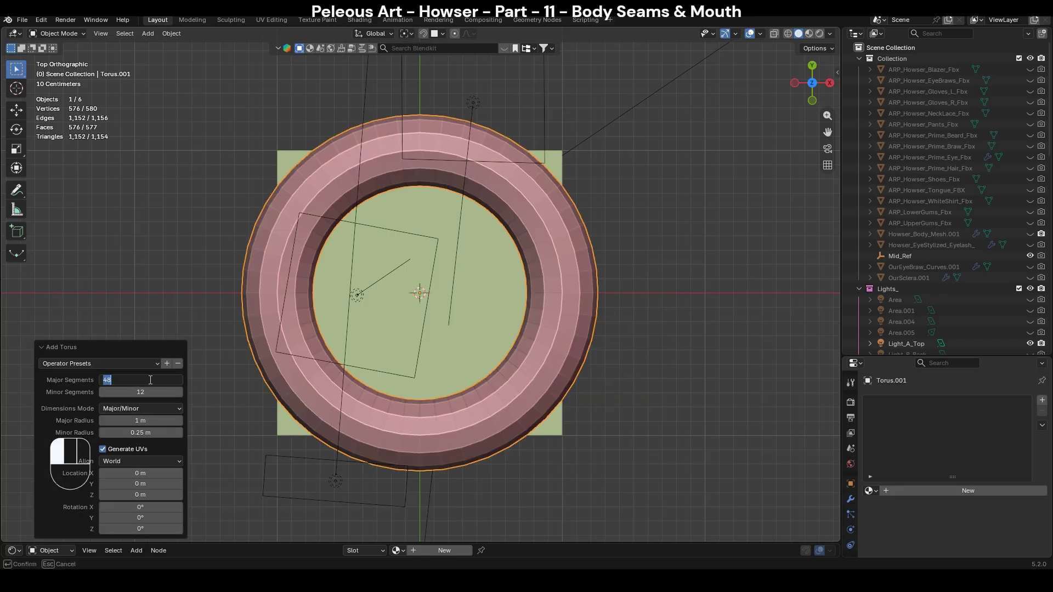
{"action": "type", "text": "/2"}
{"action": "left_click", "coordinate": [166, 355]}
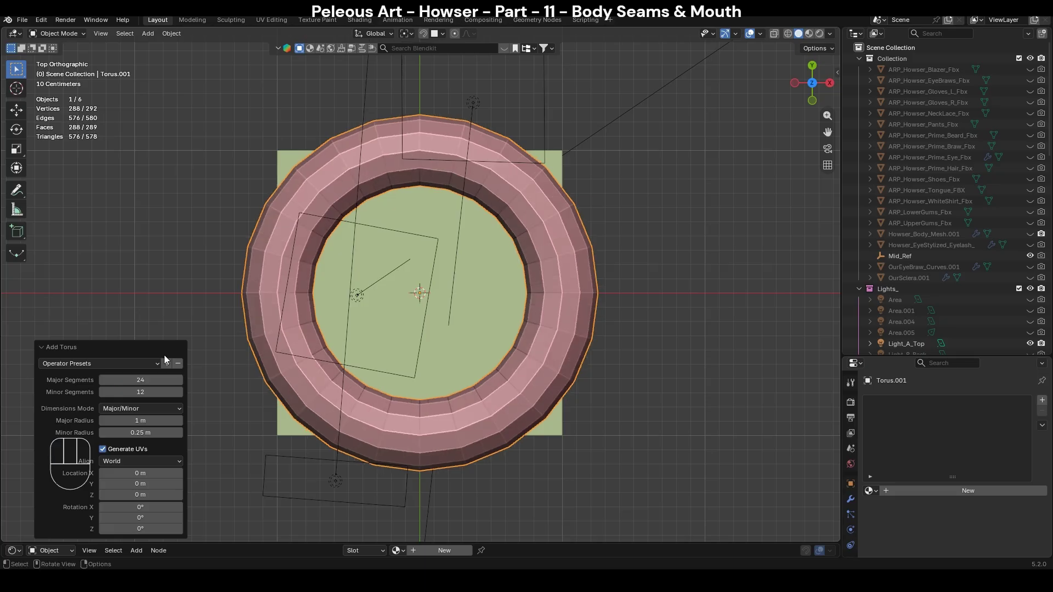
Delete the faces of the torus half on the negative X side, using X-ray to include the underside.
{"action": "middle_click_drag", "start_coordinate": [572, 396], "coordinate": [633, 417]}
{"action": "key", "text": "KP_7"}
{"action": "key", "text": "Tab"}
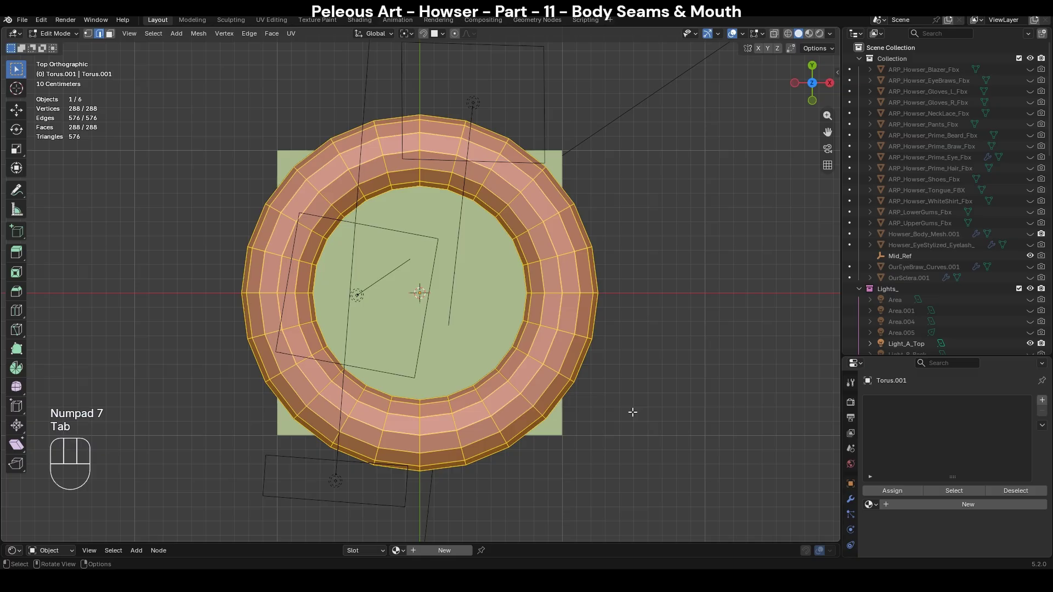
{"action": "key", "text": "alt+z"}
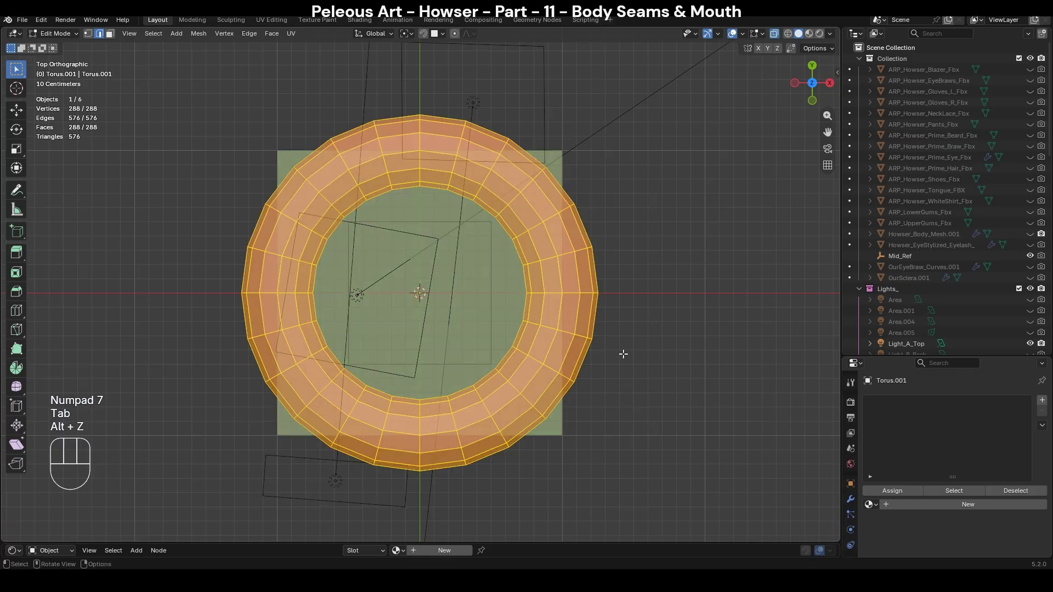
{"action": "scroll", "coordinate": [604, 340], "scroll_direction": "down", "scroll_amount": 2}
{"action": "left_click_drag", "start_coordinate": [244, 115], "coordinate": [433, 454]}
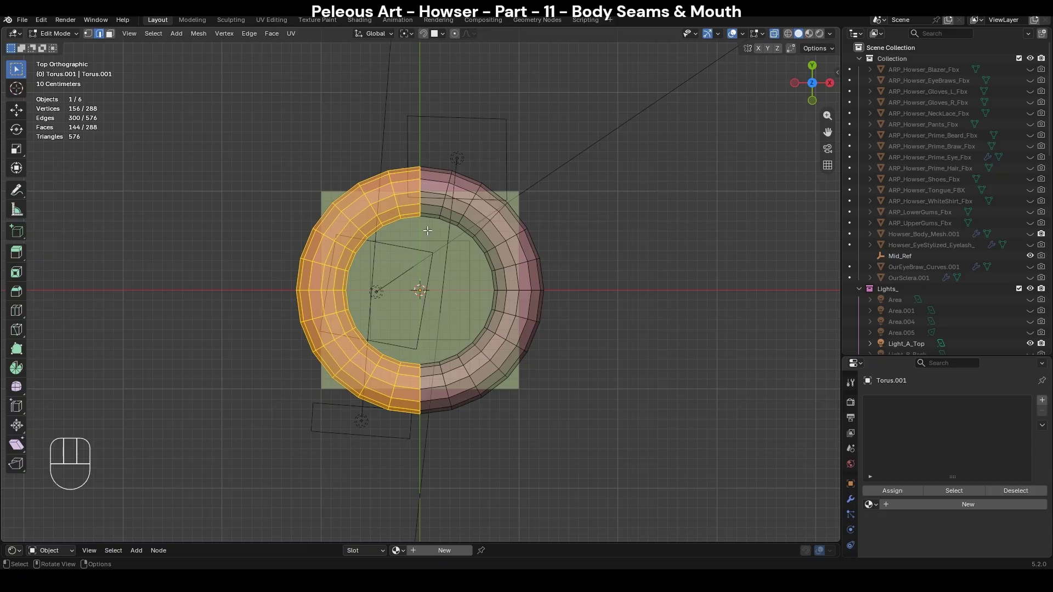
{"action": "key", "text": "x"}
{"action": "left_click", "coordinate": [491, 216]}
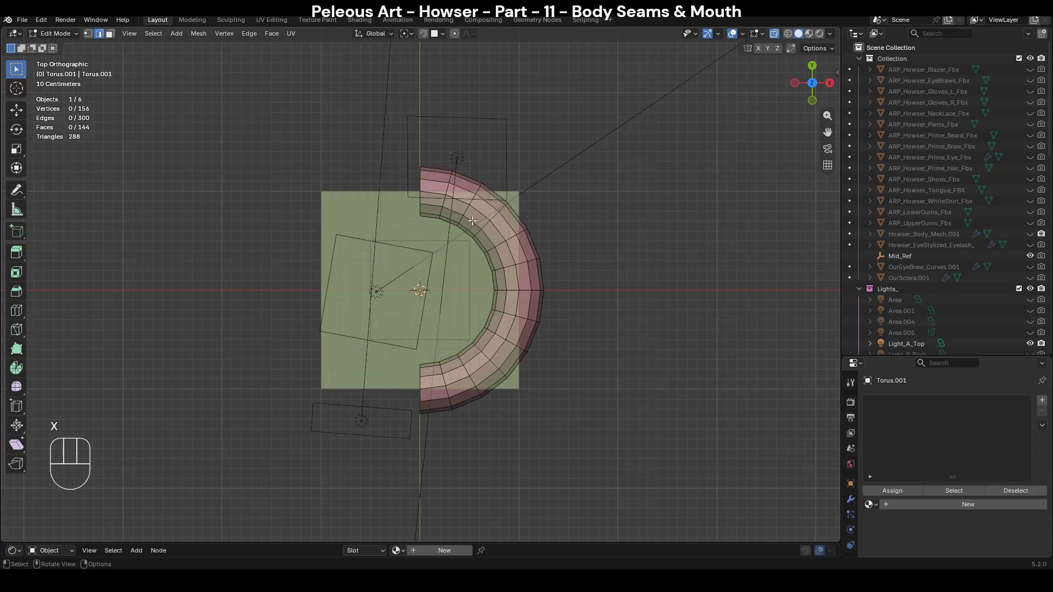
With proportional editing on, rotate the half torus's open end loop on the positive Y side about 47.9° at proportional size 2.15.
{"action": "left_click", "coordinate": [459, 220], "text": "alt"}
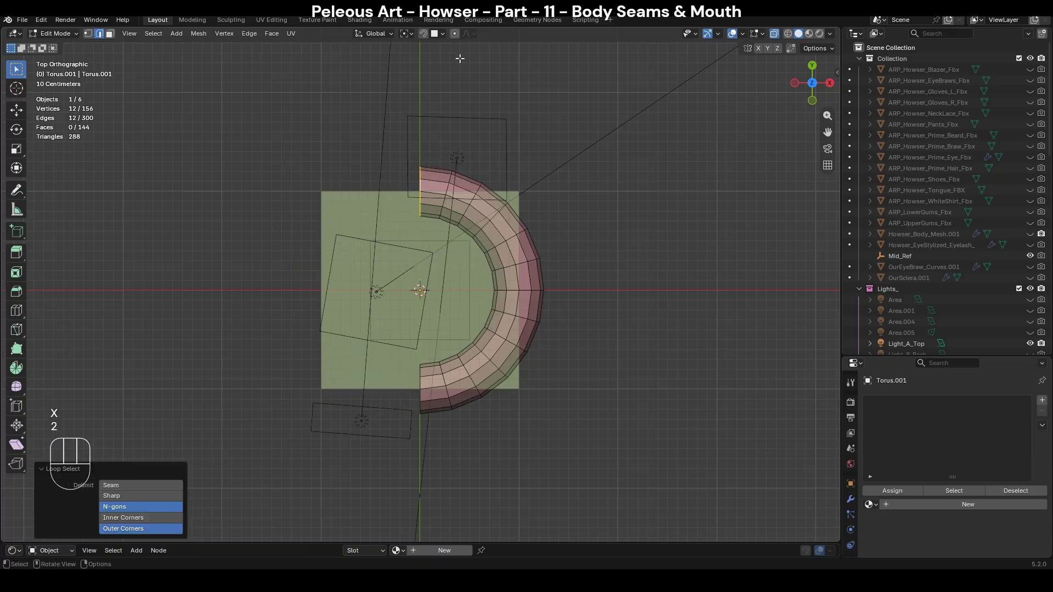
{"action": "left_click", "coordinate": [455, 33]}
{"action": "key", "text": "r"}
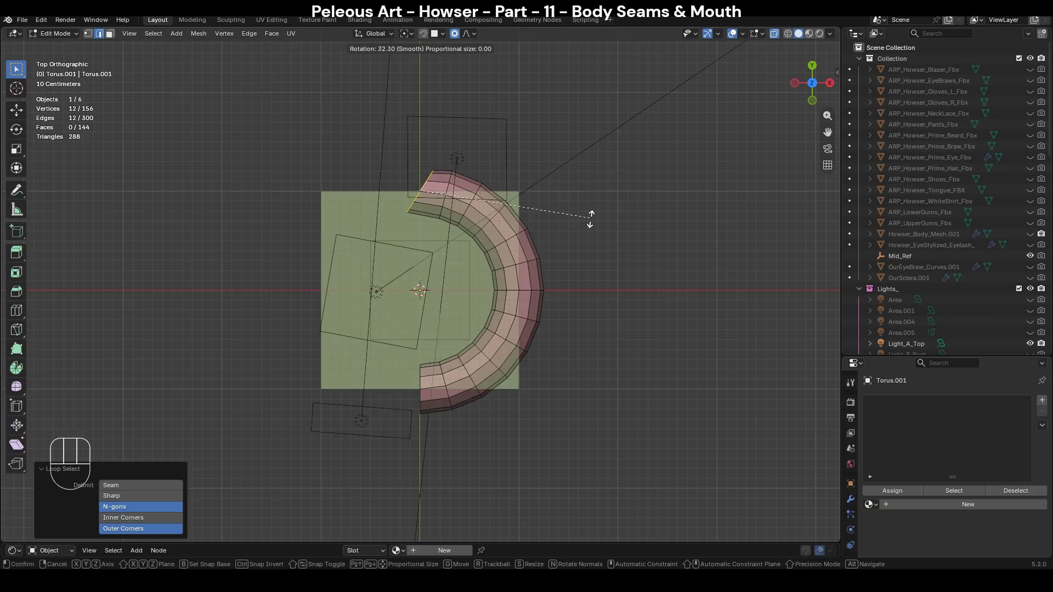
{"action": "scroll", "coordinate": [573, 261], "scroll_direction": "down", "scroll_amount": 20}
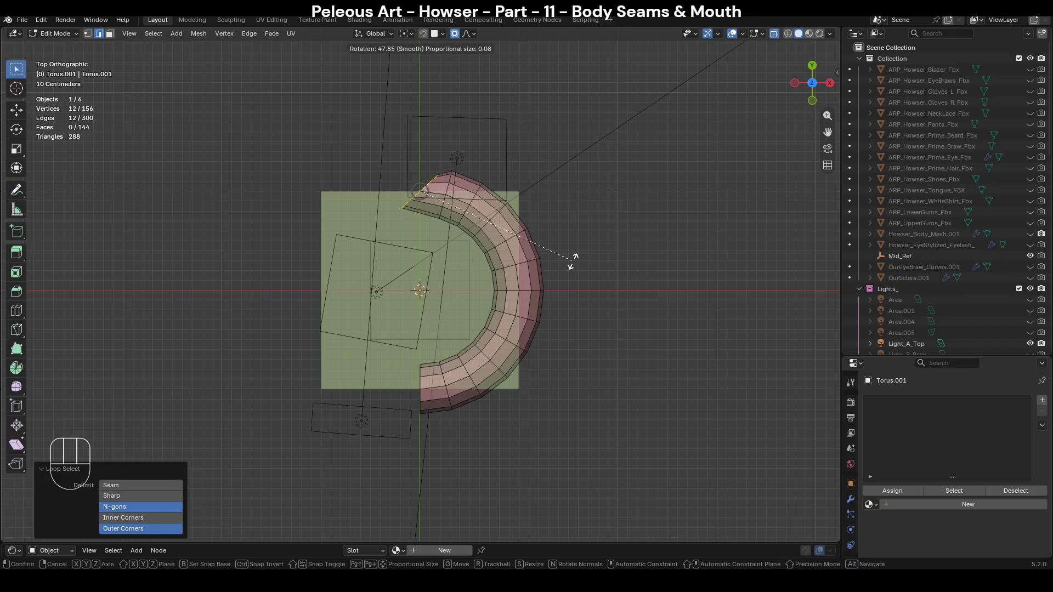
{"action": "scroll", "coordinate": [573, 261], "scroll_direction": "down", "scroll_amount": 11}
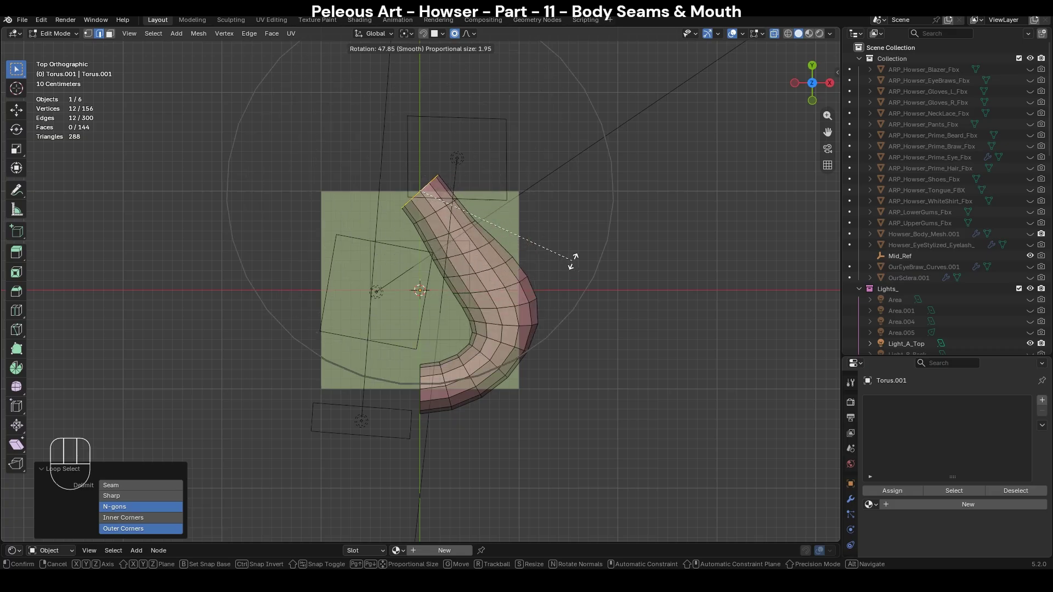
{"action": "scroll", "coordinate": [572, 261], "scroll_direction": "down", "scroll_amount": 1}
{"action": "left_click", "coordinate": [573, 261]}
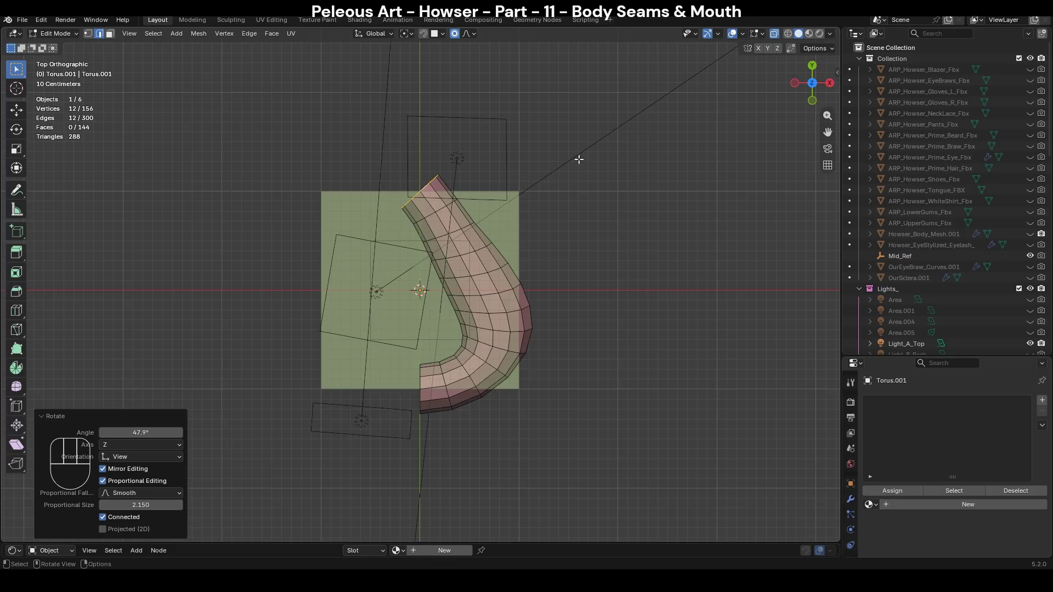
Move the same end loop about 0.81 m in X and -0.16 m in Y, then rotate it 34.6° at proportional size 1.214.
{"action": "key", "text": "g"}
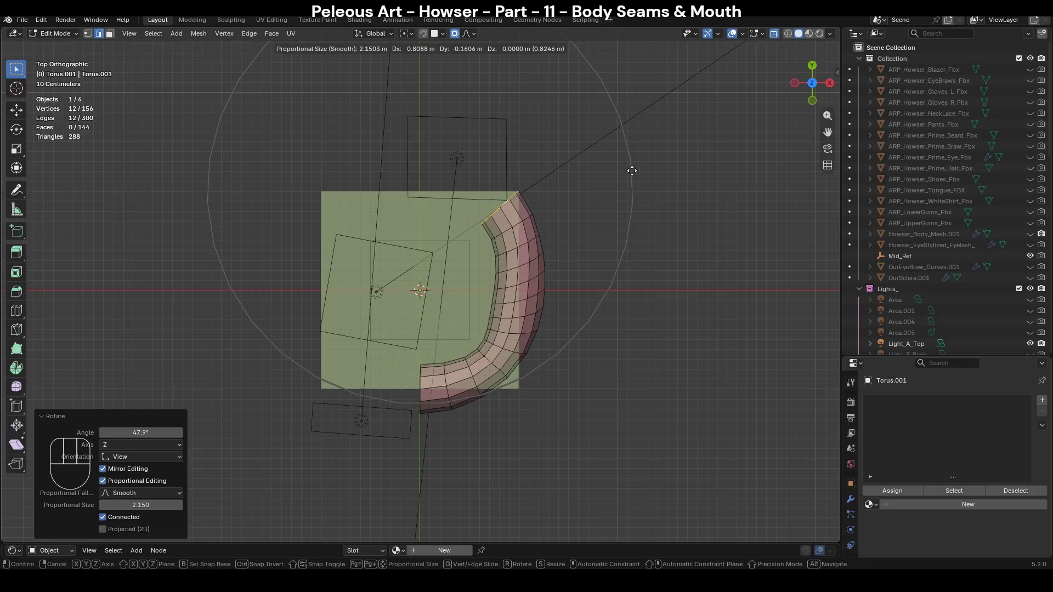
{"action": "left_click", "coordinate": [632, 171]}
{"action": "key", "text": "r"}
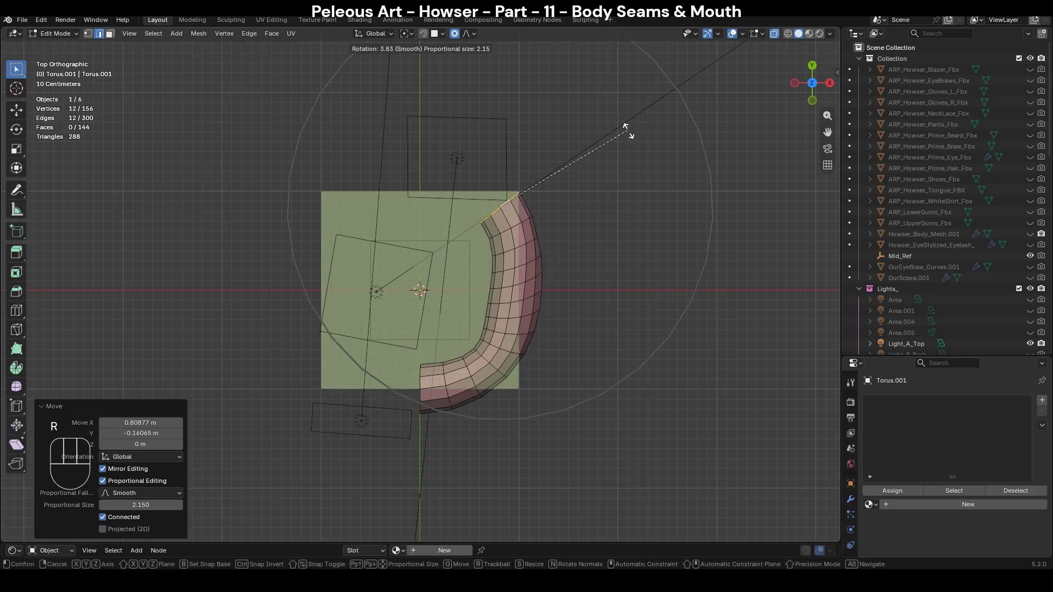
{"action": "scroll", "coordinate": [619, 201], "scroll_direction": "up", "scroll_amount": 1}
{"action": "scroll", "coordinate": [616, 206], "scroll_direction": "up", "scroll_amount": 1}
{"action": "scroll", "coordinate": [615, 207], "scroll_direction": "up", "scroll_amount": 4}
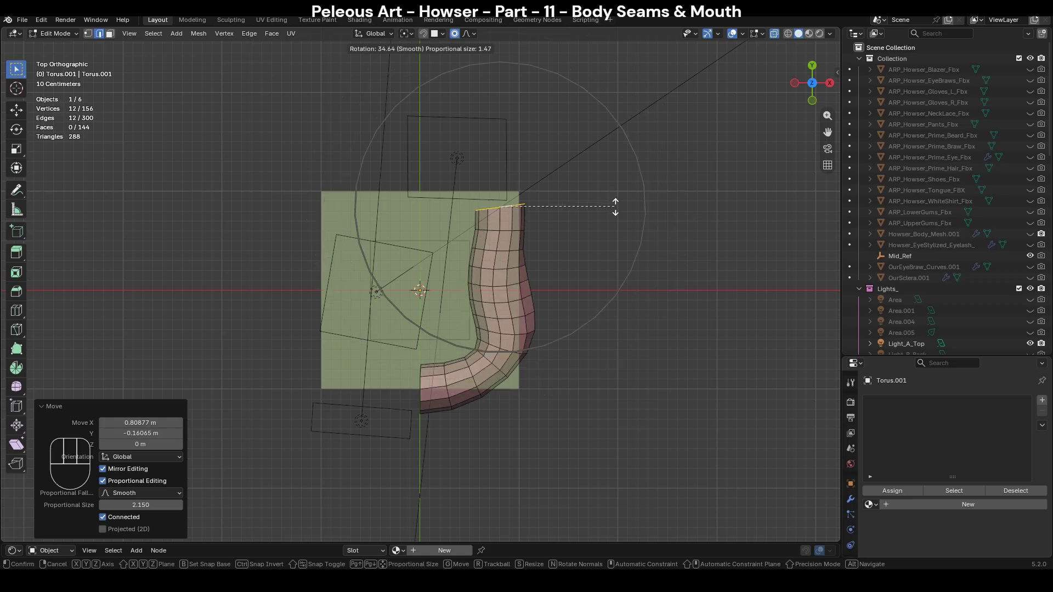
{"action": "left_click", "coordinate": [616, 206]}
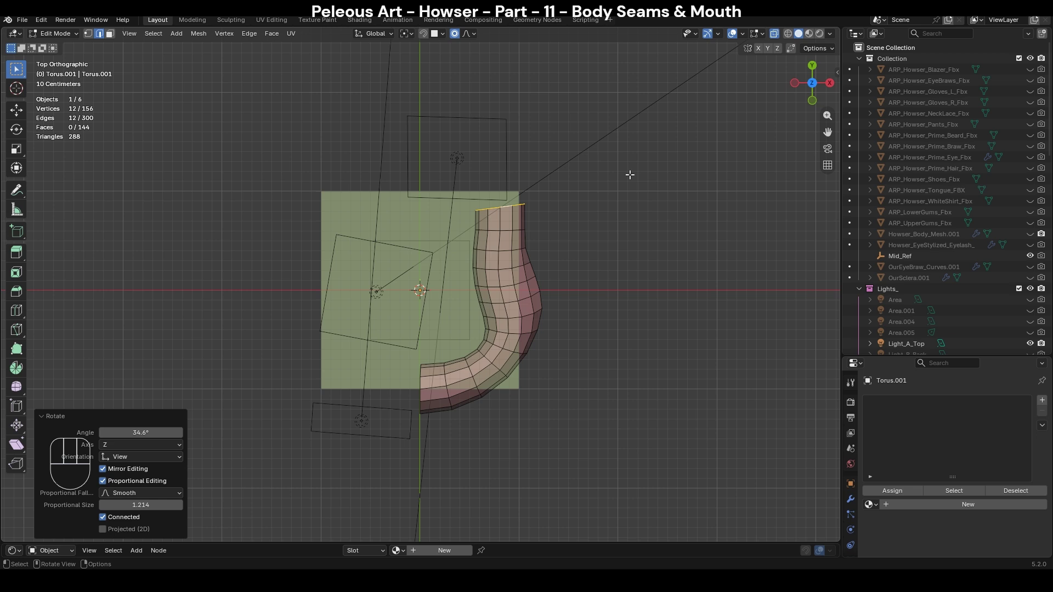
Fill the end loop with a face and move it about -0.06 m in X and 0.12 m in Y at proportional size 0.264.
{"action": "key", "text": "s"}
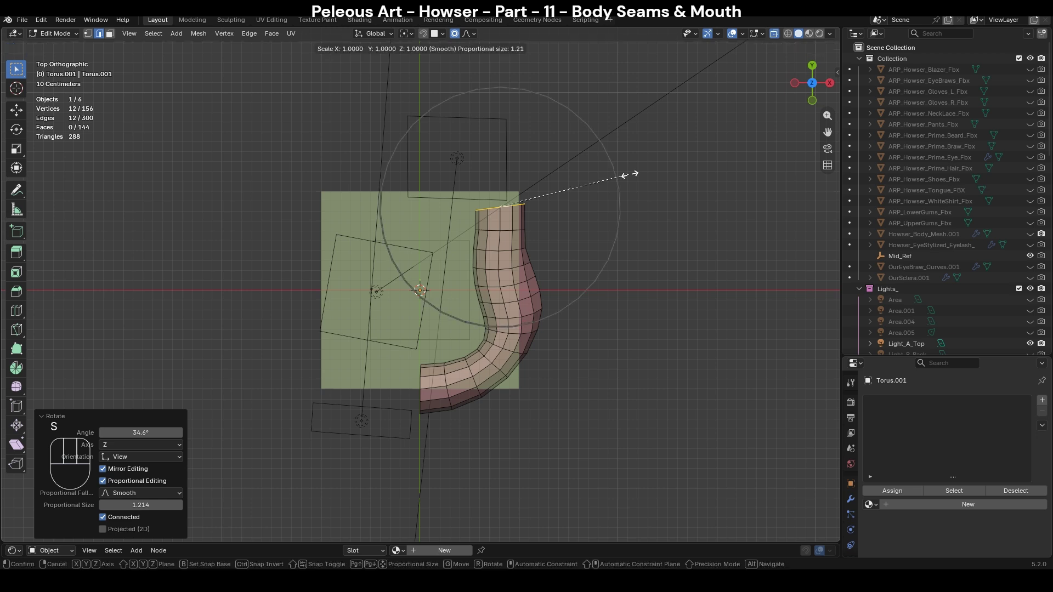
{"action": "left_click", "coordinate": [630, 175]}
{"action": "key", "text": "f"}
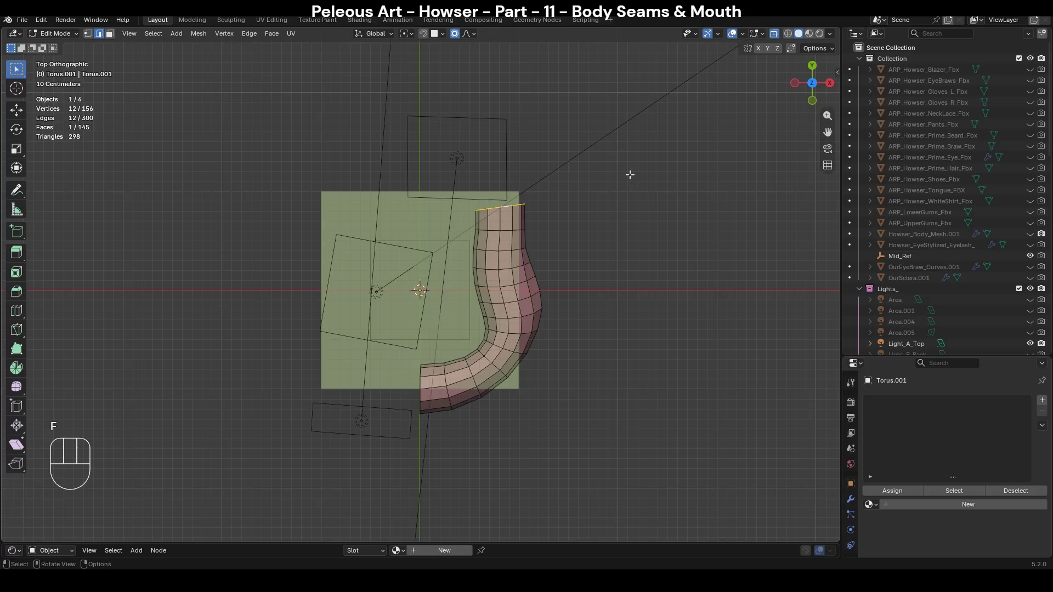
{"action": "key", "text": "g"}
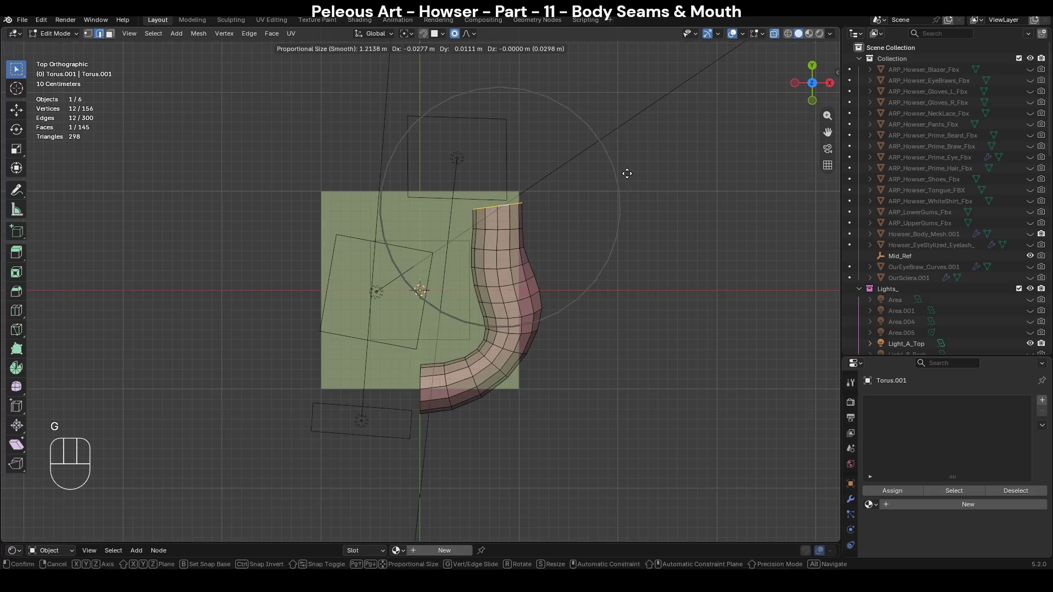
{"action": "scroll", "coordinate": [624, 164], "scroll_direction": "up", "scroll_amount": 9}
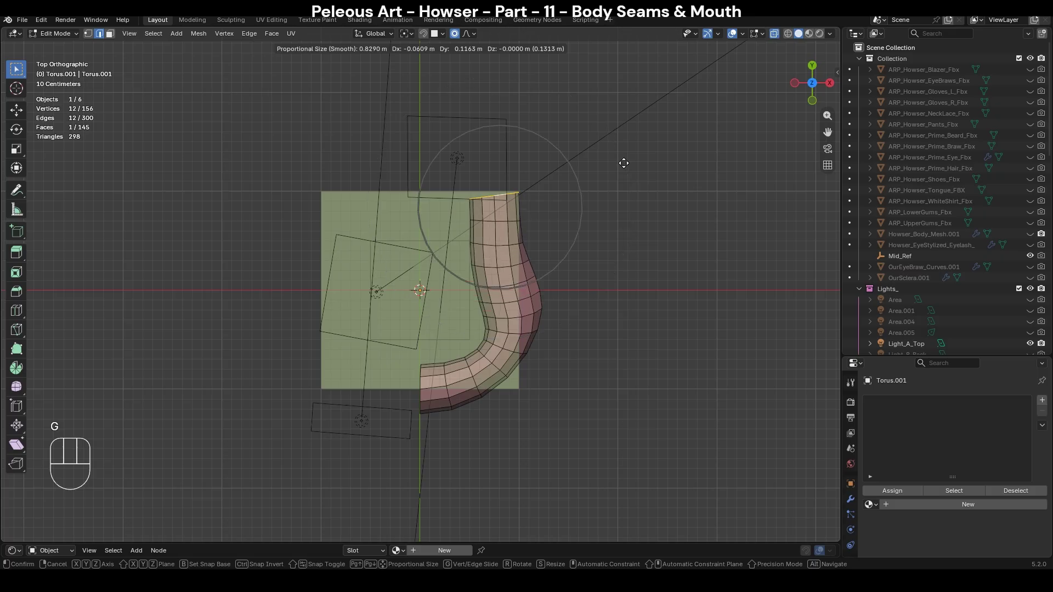
{"action": "scroll", "coordinate": [623, 164], "scroll_direction": "up", "scroll_amount": 7}
{"action": "left_click", "coordinate": [624, 163]}
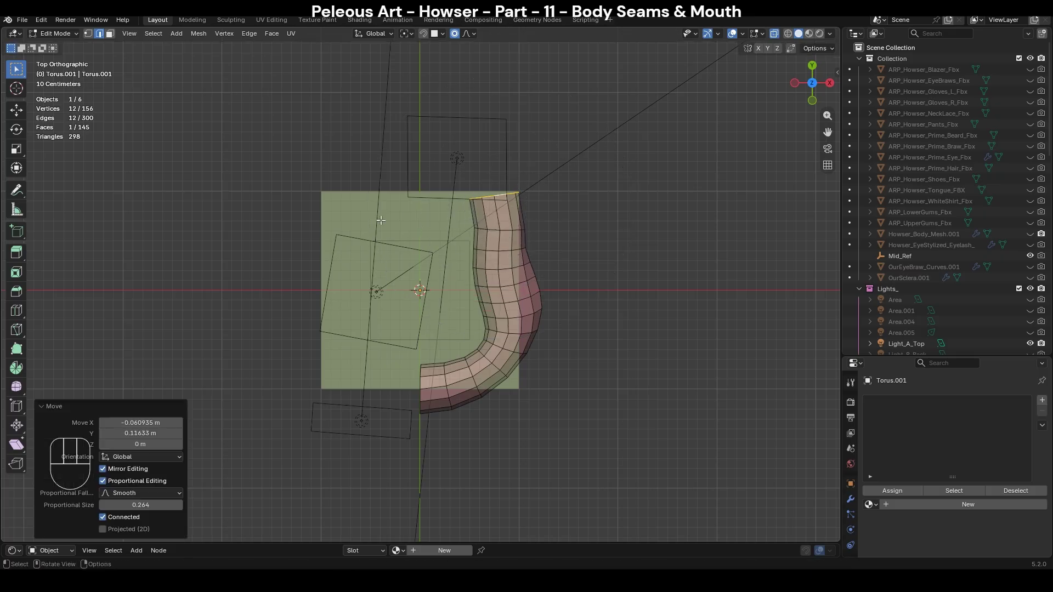
Flatten the filled end face by scaling it to 0 along Y.
{"action": "key", "text": "s"}
{"action": "key", "text": "y"}
{"action": "key", "text": "KP_0"}
{"action": "key", "text": "KP_Enter"}
Move the flattened end about 0.04 m along Y to line it up with the plane's edge.
{"action": "scroll", "coordinate": [637, 147], "scroll_direction": "up", "scroll_amount": 5}
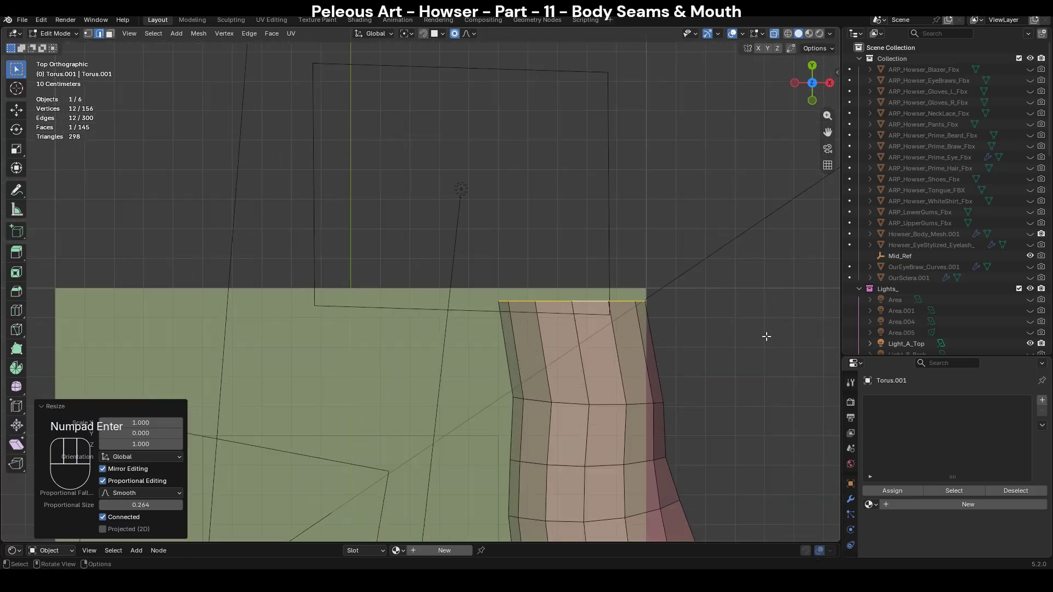
{"action": "scroll", "coordinate": [708, 248], "scroll_direction": "down", "scroll_amount": 4}
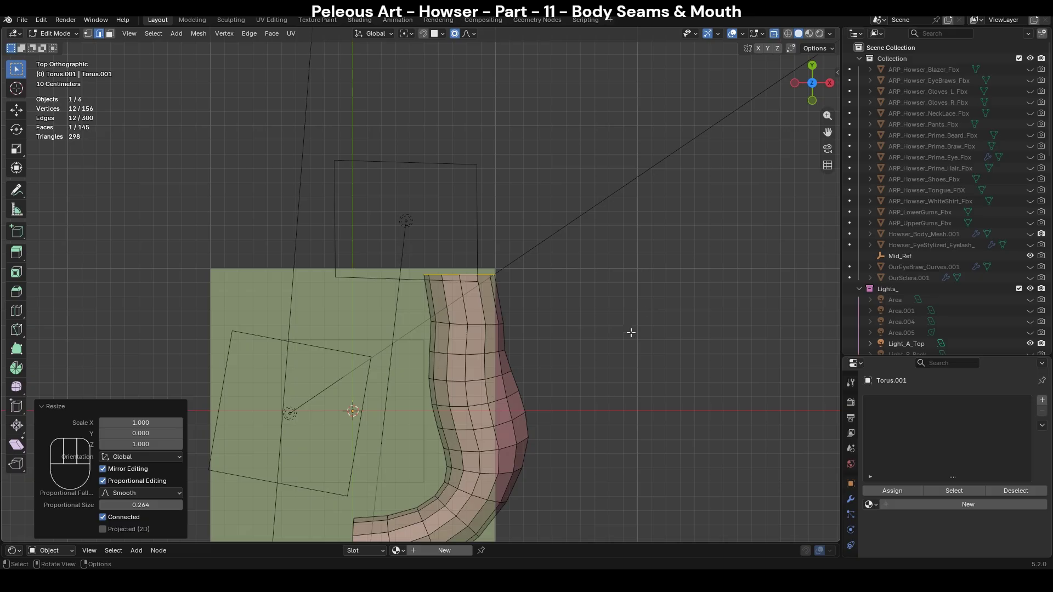
{"action": "scroll", "coordinate": [631, 329], "scroll_direction": "up", "scroll_amount": 3}
{"action": "key", "text": "g"}
{"action": "key", "text": "y"}
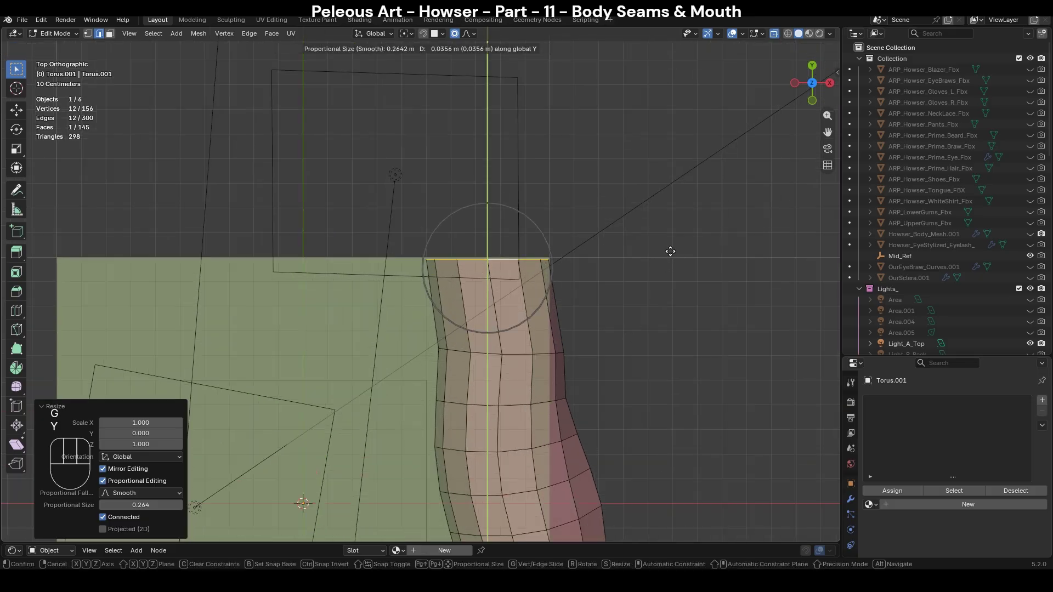
{"action": "left_click", "coordinate": [670, 249]}
{"action": "scroll", "coordinate": [671, 250], "scroll_direction": "down", "scroll_amount": 5}
{"action": "middle_click_drag", "start_coordinate": [649, 374], "coordinate": [674, 292], "text": "shift"}
{"action": "scroll", "coordinate": [674, 292], "scroll_direction": "up", "scroll_amount": 2}
{"action": "key", "text": "2"}
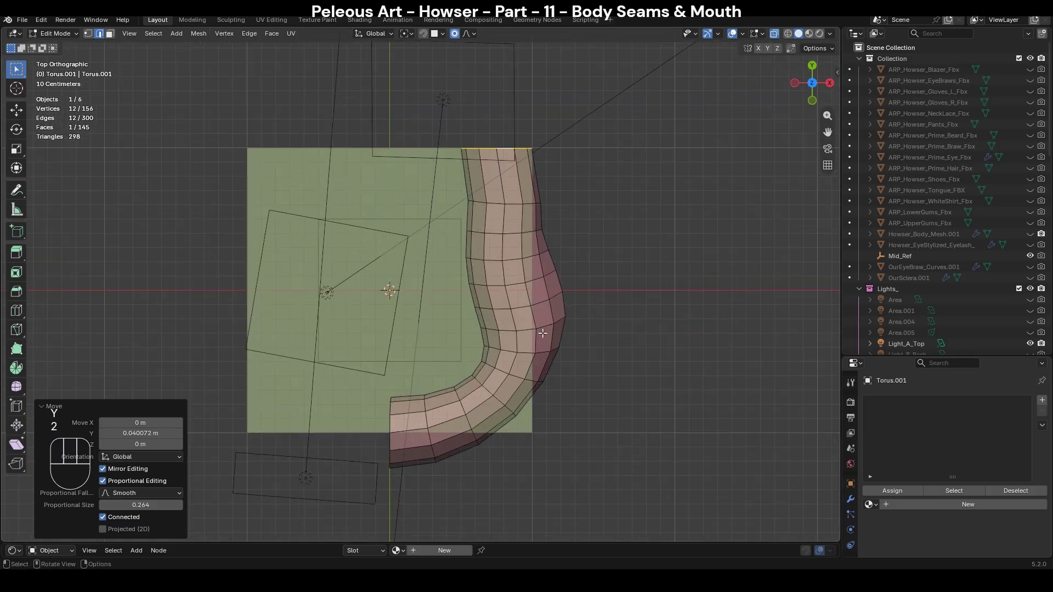
Move the cross loop at the tube's bulge about -0.2 m in both X and Y at proportional size 1.214.
{"action": "left_click", "coordinate": [526, 330], "text": "alt"}
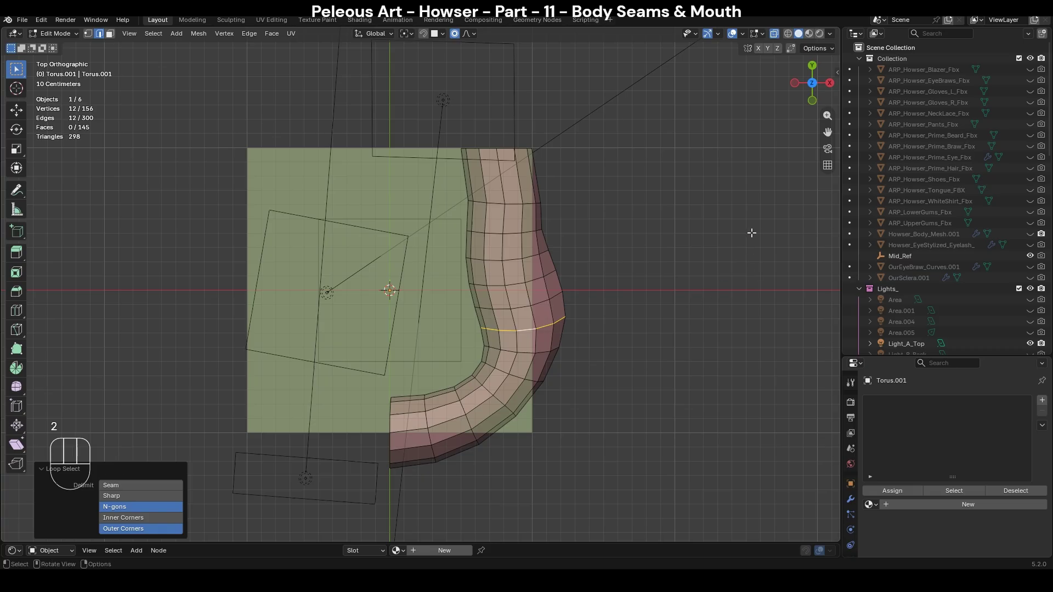
{"action": "key", "text": "g"}
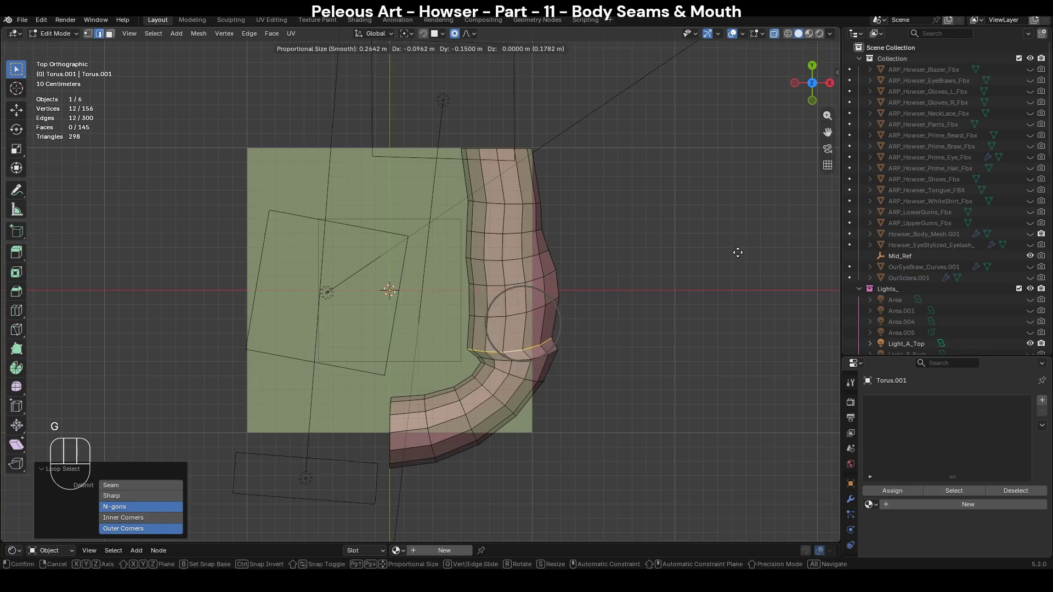
{"action": "scroll", "coordinate": [730, 260], "scroll_direction": "down", "scroll_amount": 8}
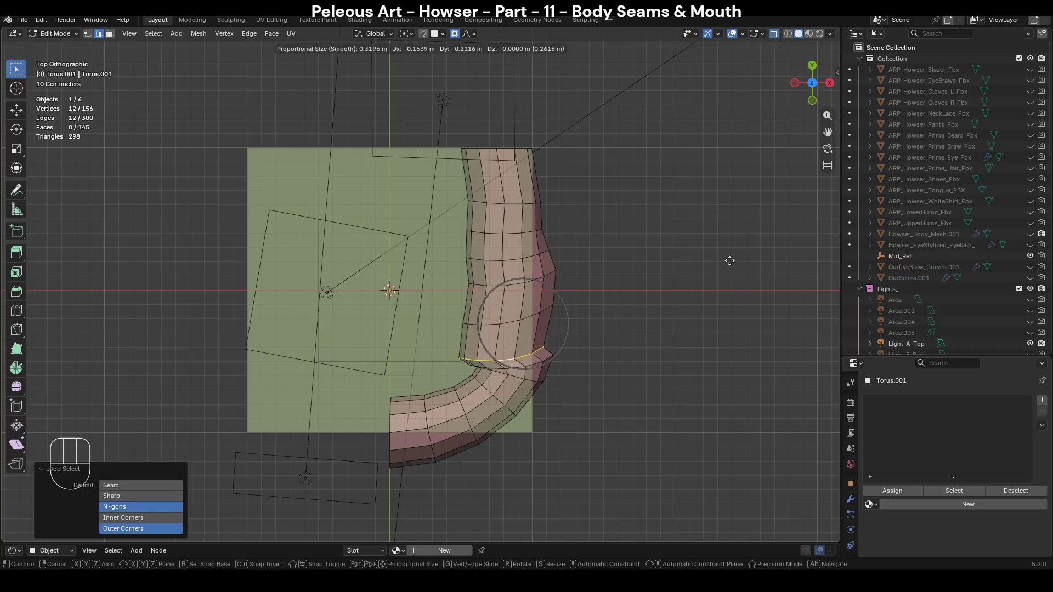
{"action": "scroll", "coordinate": [730, 260], "scroll_direction": "down", "scroll_amount": 6}
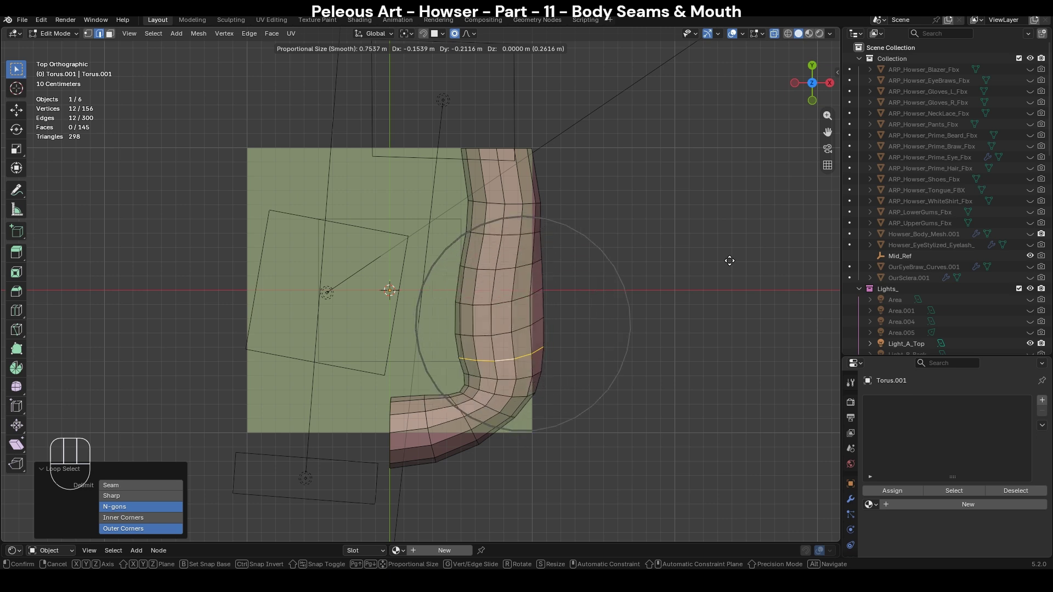
{"action": "scroll", "coordinate": [730, 261], "scroll_direction": "down", "scroll_amount": 2}
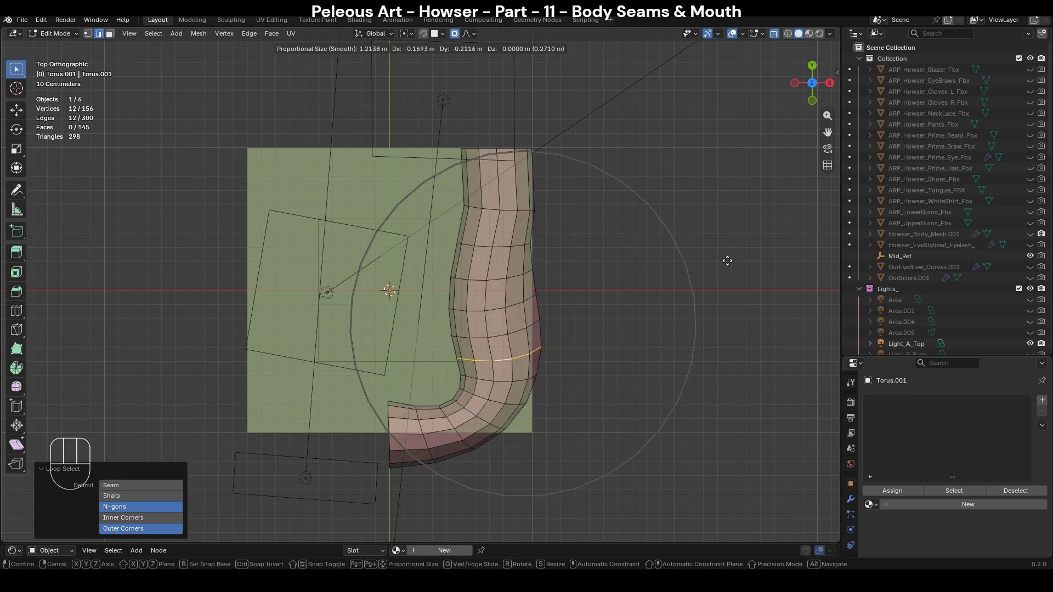
{"action": "left_click", "coordinate": [720, 259]}
Nudge two outer-side vertices of the straight section outward to the plane's edge, reducing the proportional size to 0.754 for the second.
{"action": "left_click", "coordinate": [548, 272]}
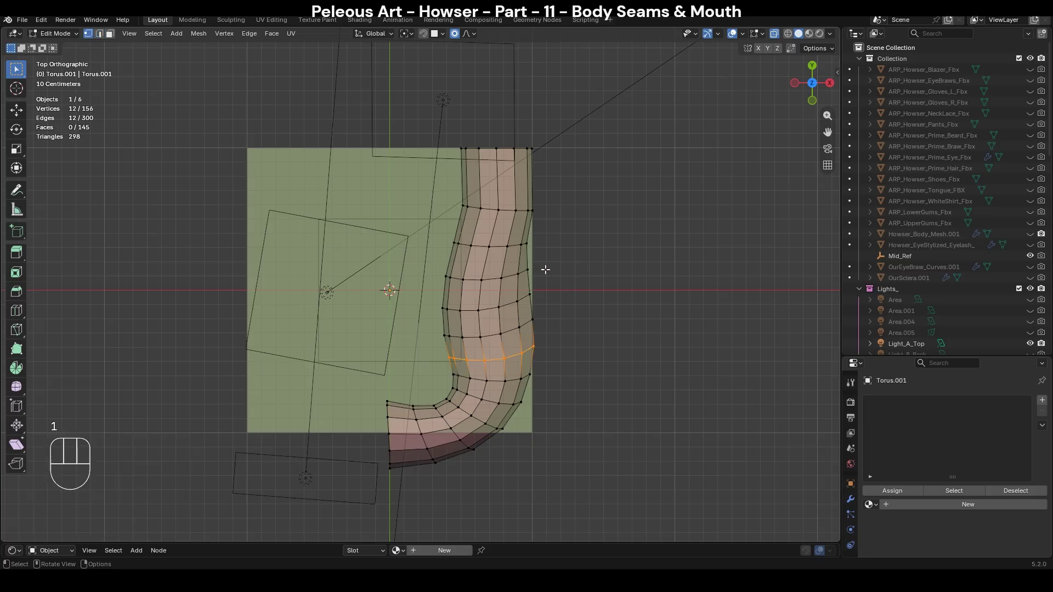
{"action": "key", "text": "g"}
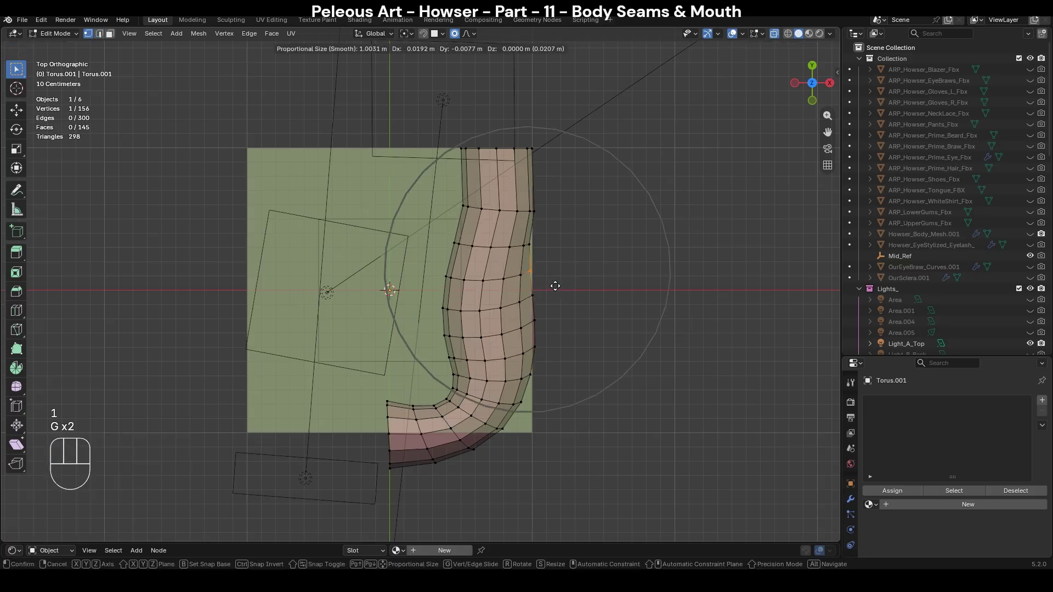
{"action": "left_click", "coordinate": [550, 256]}
{"action": "key", "text": "g"}
{"action": "scroll", "coordinate": [547, 254], "scroll_direction": "up", "scroll_amount": 2}
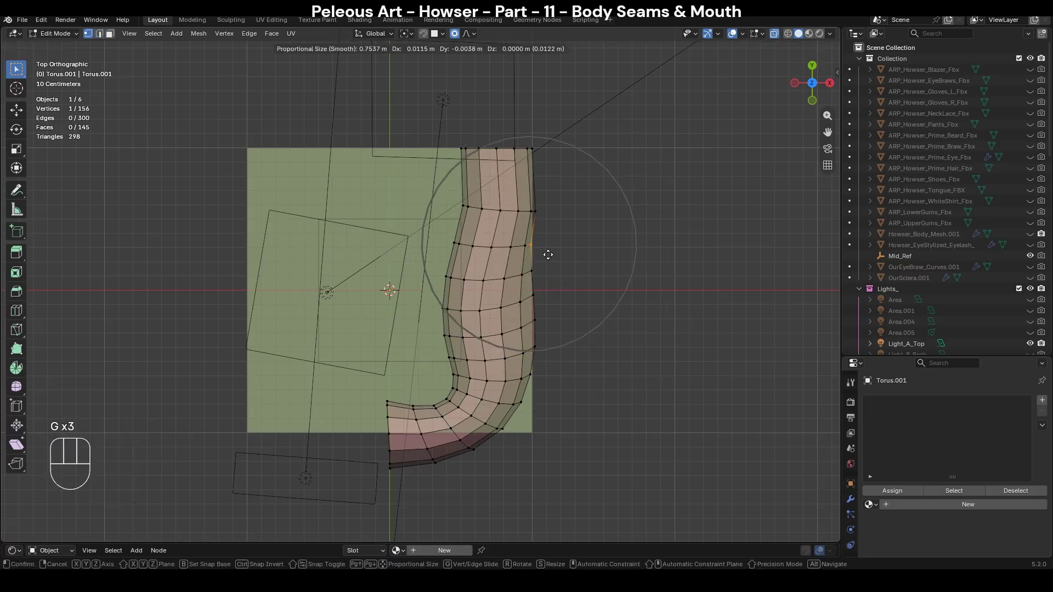
{"action": "left_click", "coordinate": [532, 207]}
Edge-slide the two cross loops nearest the flattened end toward that end to even out their spacing.
{"action": "key", "text": "2"}
{"action": "left_click", "coordinate": [512, 209], "text": "alt"}
{"action": "key", "text": "g"}
{"action": "key", "text": "g"}
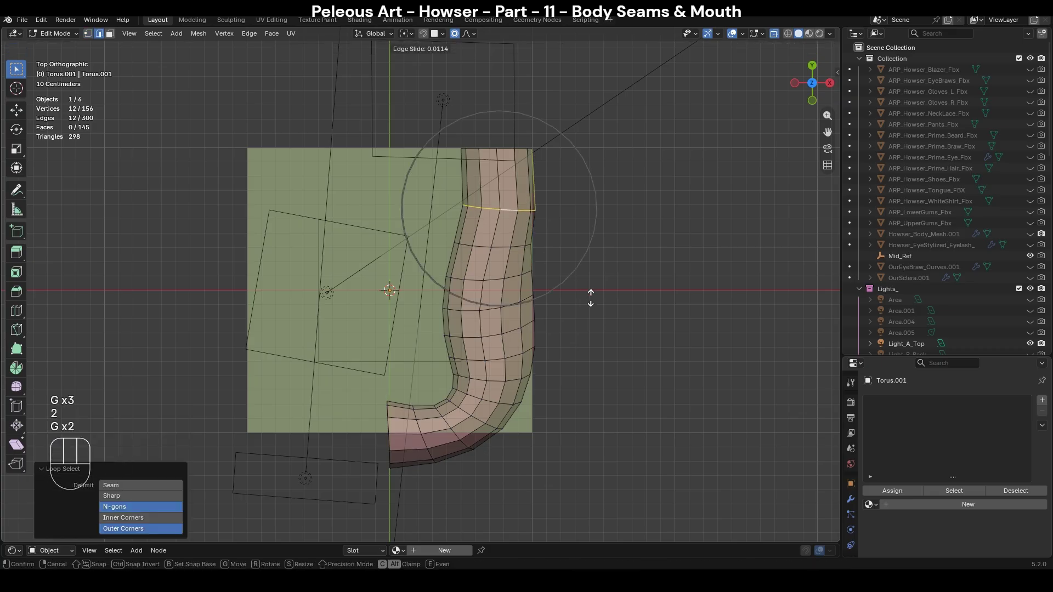
{"action": "left_click", "coordinate": [503, 264]}
{"action": "left_click", "coordinate": [501, 247], "text": "alt"}
{"action": "key", "text": "g"}
{"action": "key", "text": "g"}
{"action": "left_click", "coordinate": [569, 270]}
Edge-slide the third and fourth cross loops from the flattened end toward it, keeping the spacing even.
{"action": "left_click", "coordinate": [494, 280], "text": "alt"}
{"action": "key", "text": "g"}
{"action": "key", "text": "g"}
{"action": "left_click", "coordinate": [620, 306]}
{"action": "left_click", "coordinate": [491, 309], "text": "alt"}
{"action": "key", "text": "g"}
{"action": "key", "text": "g"}
{"action": "left_click", "coordinate": [595, 322]}
Select the fifth cross loop from the flattened end and edge-slide it toward that end.
{"action": "left_click", "coordinate": [554, 343], "text": "alt"}
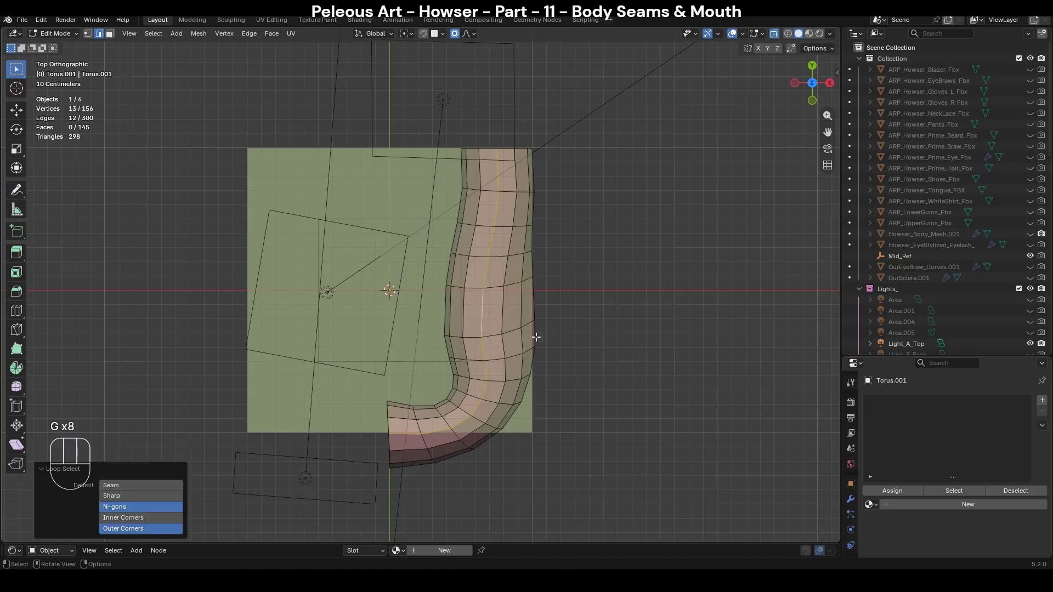
{"action": "left_click", "coordinate": [479, 340], "text": "alt"}
{"action": "key", "text": "g"}
{"action": "key", "text": "g"}
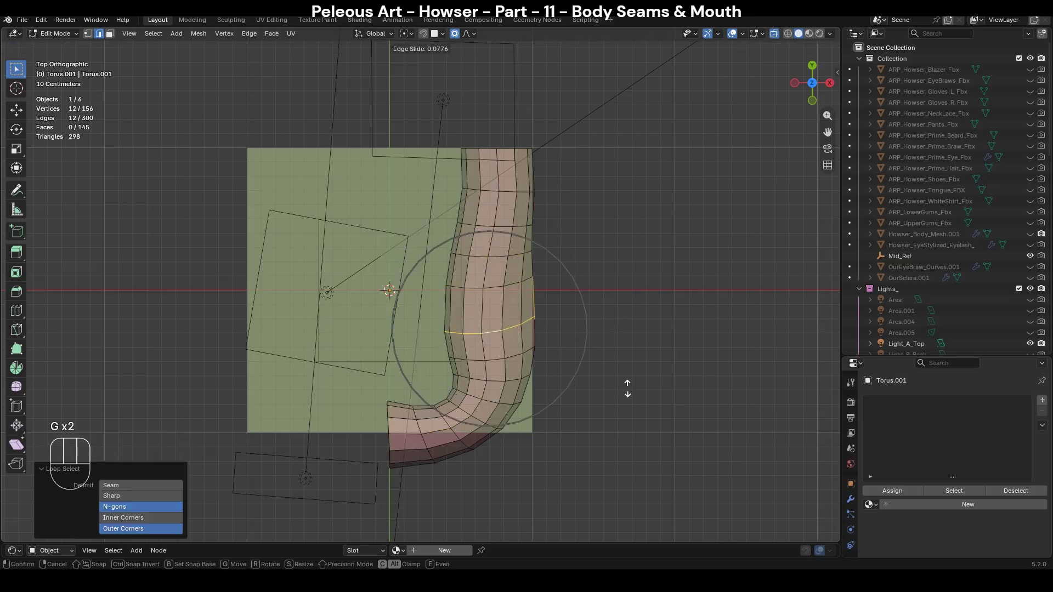
{"action": "left_click", "coordinate": [628, 373]}
Edge-slide the two cross loops just before the bend toward the flattened end, the last by a factor of about 0.32.
{"action": "left_click", "coordinate": [494, 359], "text": "alt"}
{"action": "key", "text": "g"}
{"action": "key", "text": "g"}
{"action": "left_click", "coordinate": [606, 383]}
{"action": "left_click", "coordinate": [494, 380], "text": "alt"}
{"action": "key", "text": "g"}
{"action": "key", "text": "g"}
{"action": "left_click", "coordinate": [602, 378]}
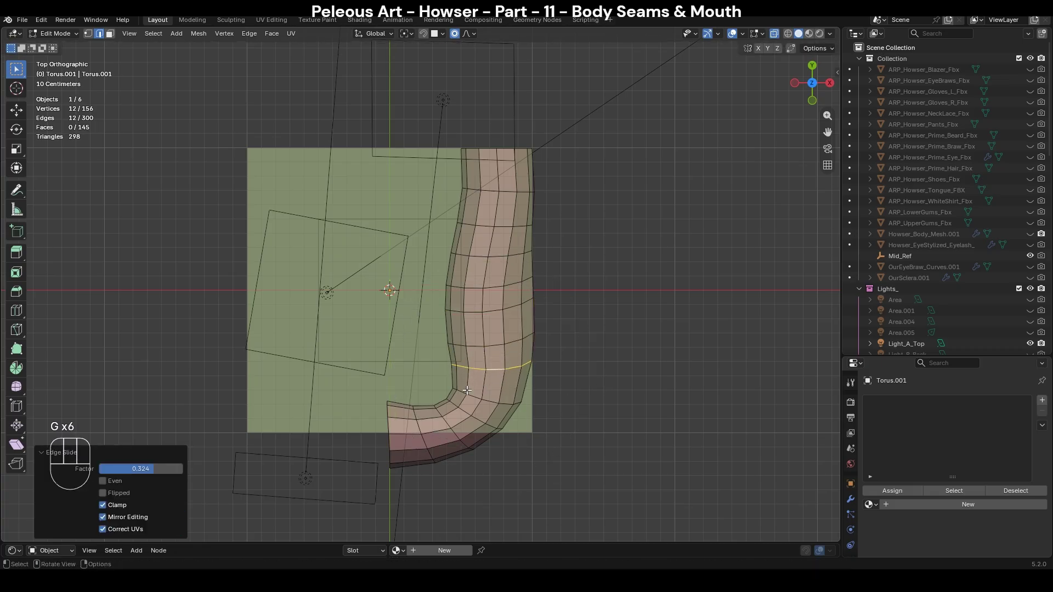
Move the inner edge of the bend about -0.03 m in X and 0.03 m in Y at proportional size 0.685.
{"action": "key", "text": "1"}
{"action": "key", "text": "2"}
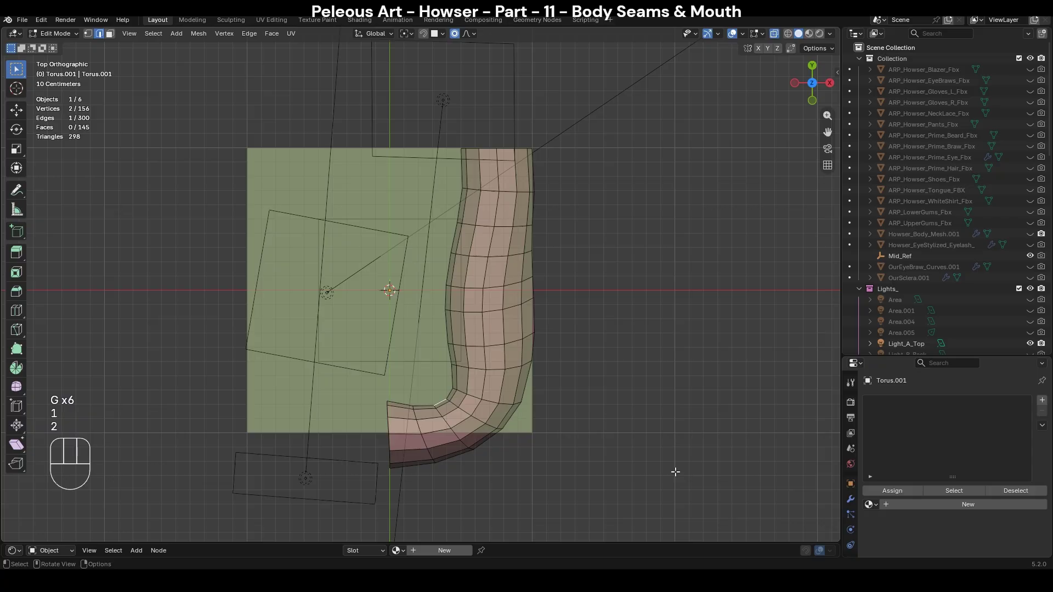
{"action": "key", "text": "g"}
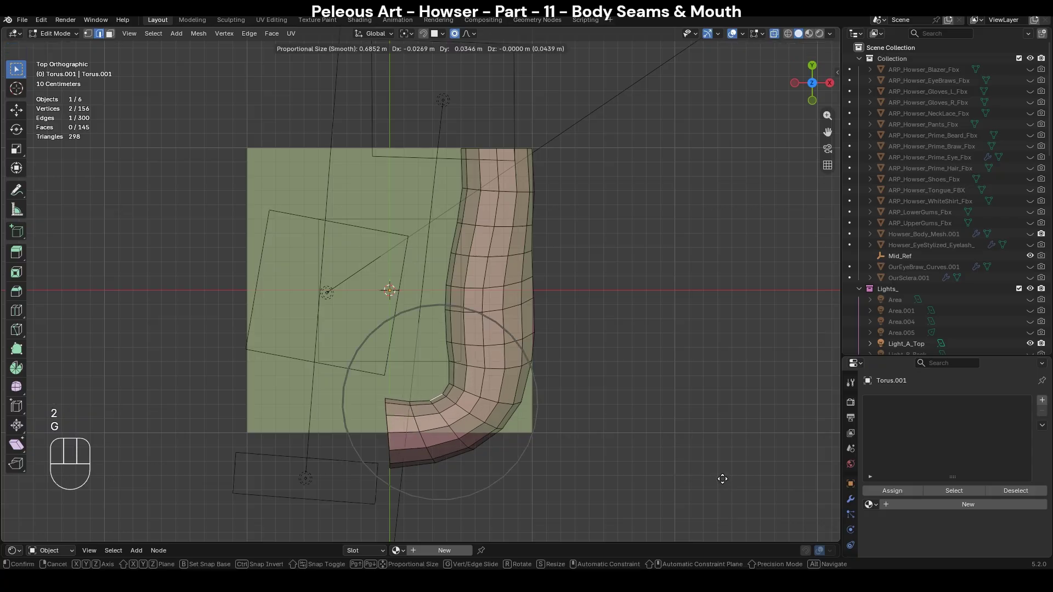
{"action": "left_click", "coordinate": [722, 476]}
Move two adjoining inner edges of the straight section about 0.14 m in X and -0.01 m in Y to narrow the tube.
{"action": "left_click", "coordinate": [447, 323]}
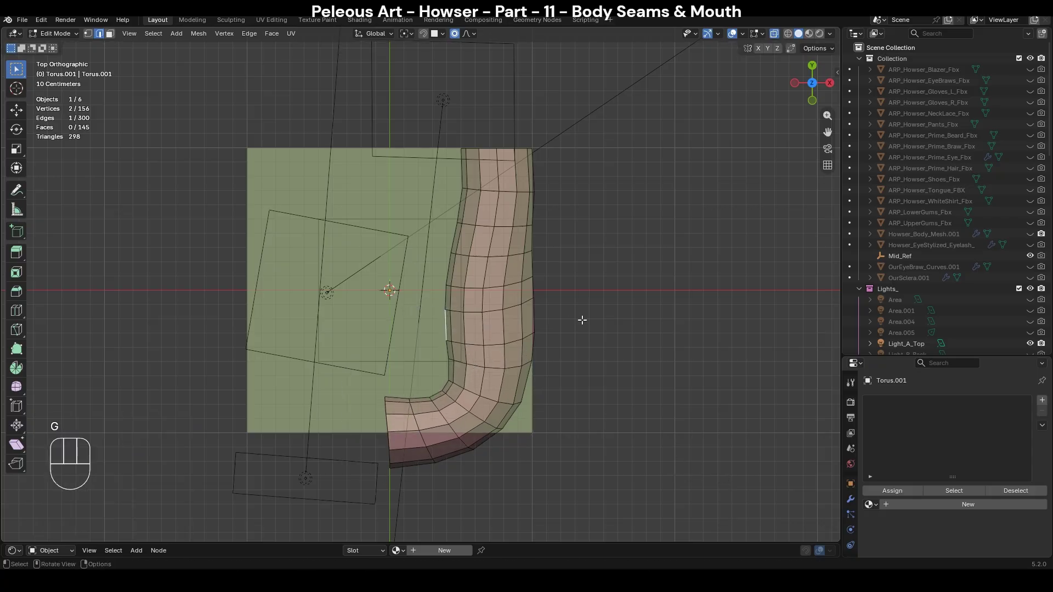
{"action": "key", "text": "shift"}
{"action": "key", "text": "g"}
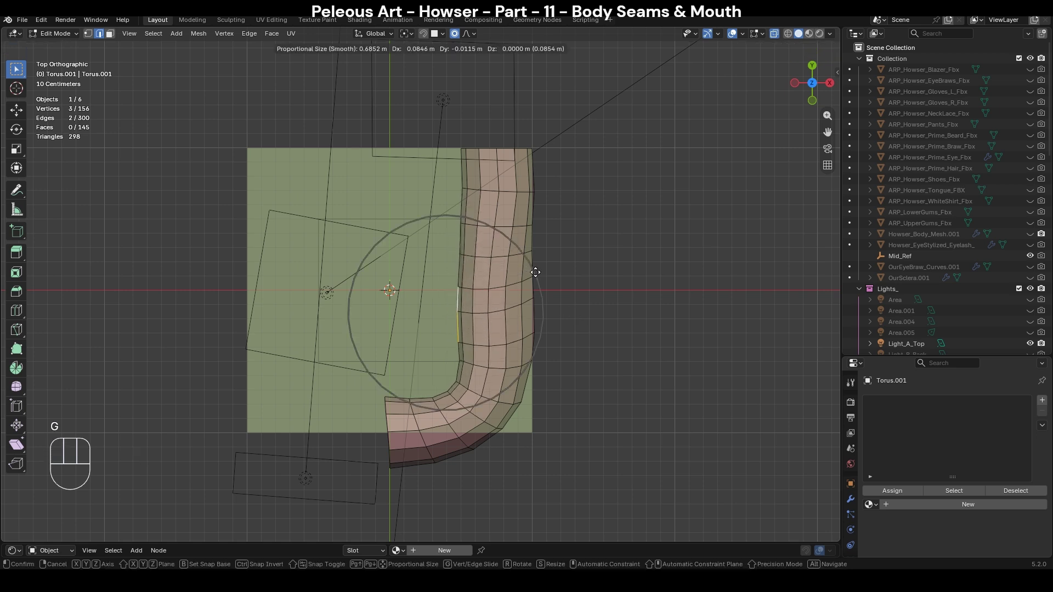
{"action": "left_click", "coordinate": [542, 272]}
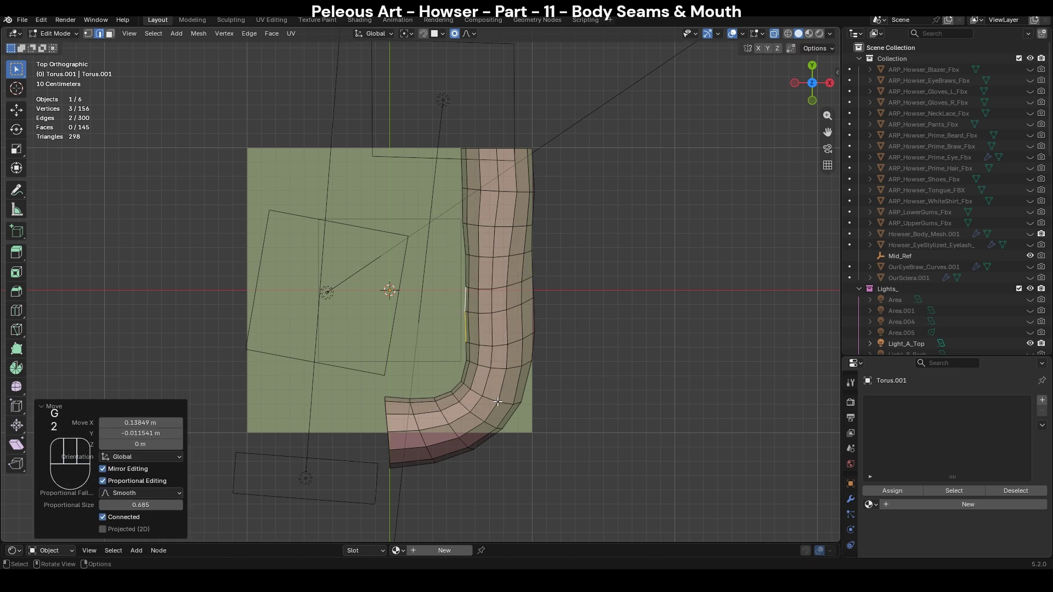
Move the cross loop at the start of the bend about 0.02 m in X and 0.09 m in Y.
{"action": "left_click", "coordinate": [494, 401], "text": "alt"}
{"action": "key", "text": "g"}
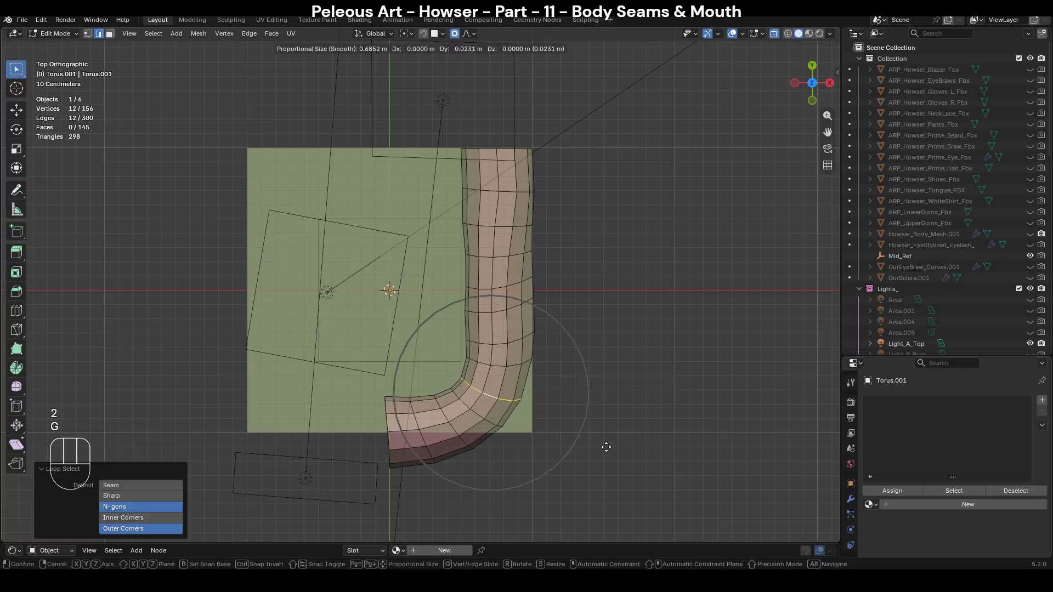
{"action": "left_click", "coordinate": [609, 438]}
Move the outermost edge beside the centre line about -0.02 m in X and 0.11 m in Y to thin the open end.
{"action": "scroll", "coordinate": [554, 440], "scroll_direction": "down", "scroll_amount": 1}
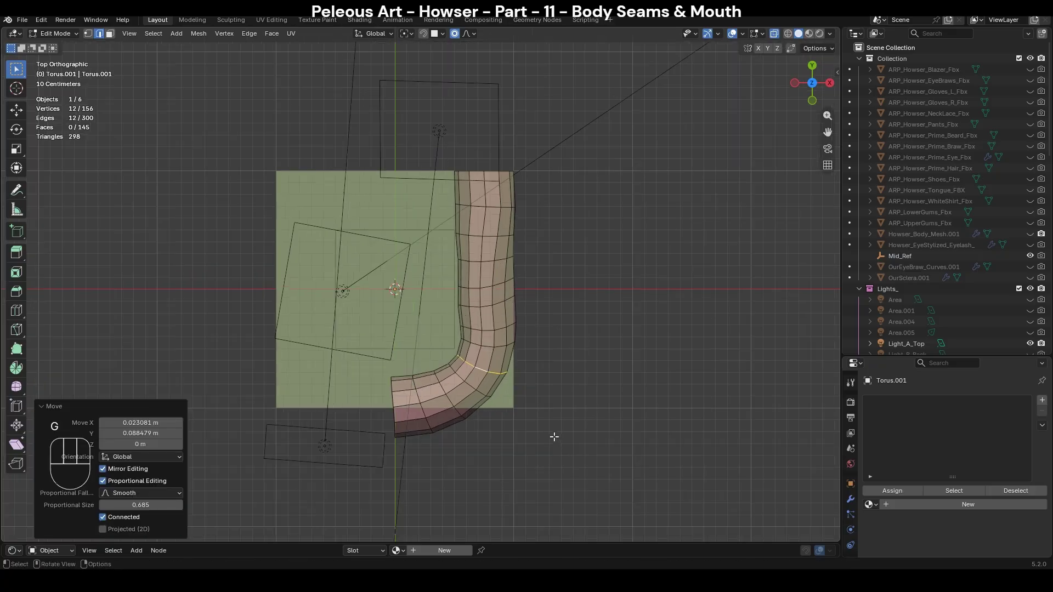
{"action": "middle_click_drag", "start_coordinate": [506, 416], "coordinate": [571, 348], "text": "shift"}
{"action": "scroll", "coordinate": [530, 383], "scroll_direction": "up", "scroll_amount": 1}
{"action": "left_click", "coordinate": [494, 396]}
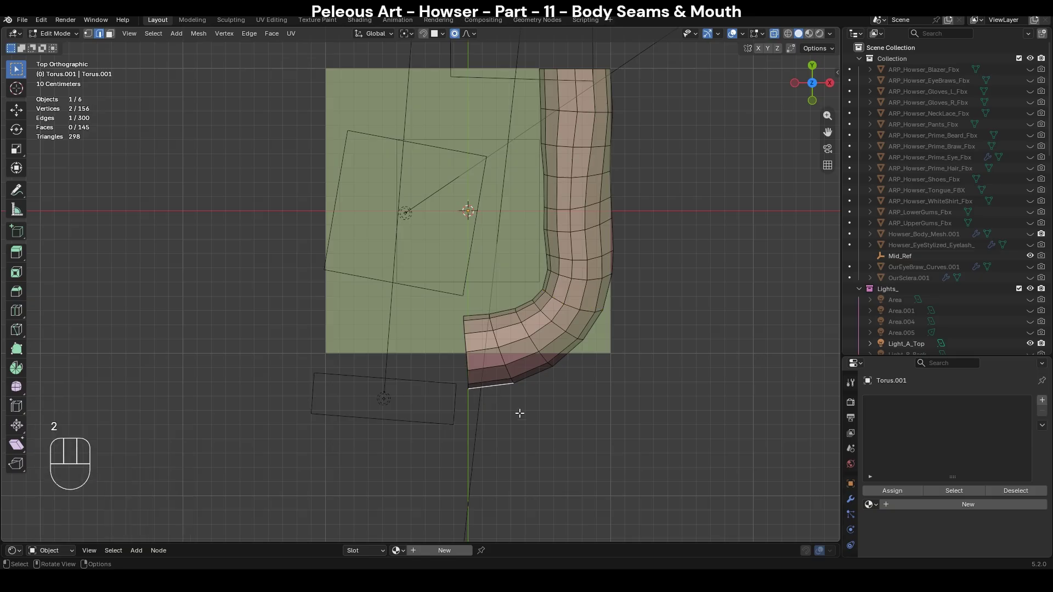
{"action": "key", "text": "g"}
{"action": "left_click", "coordinate": [621, 444]}
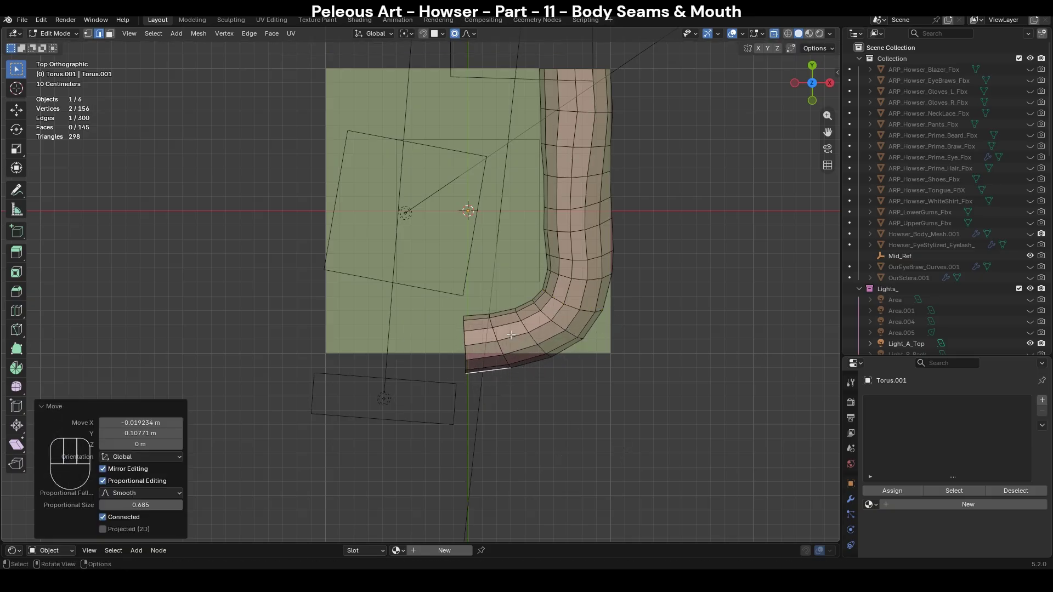
Move an inner edge midway along the straight section about 0.07 m in X.
{"action": "middle_click_drag", "start_coordinate": [586, 287], "coordinate": [556, 349], "text": "shift"}
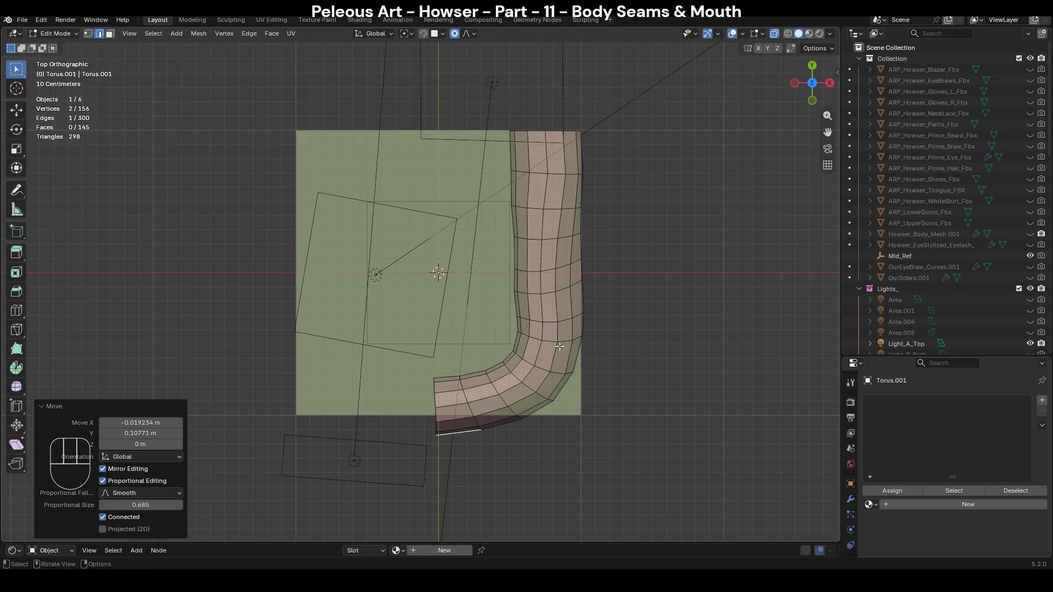
{"action": "left_click", "coordinate": [516, 279]}
{"action": "key", "text": "g"}
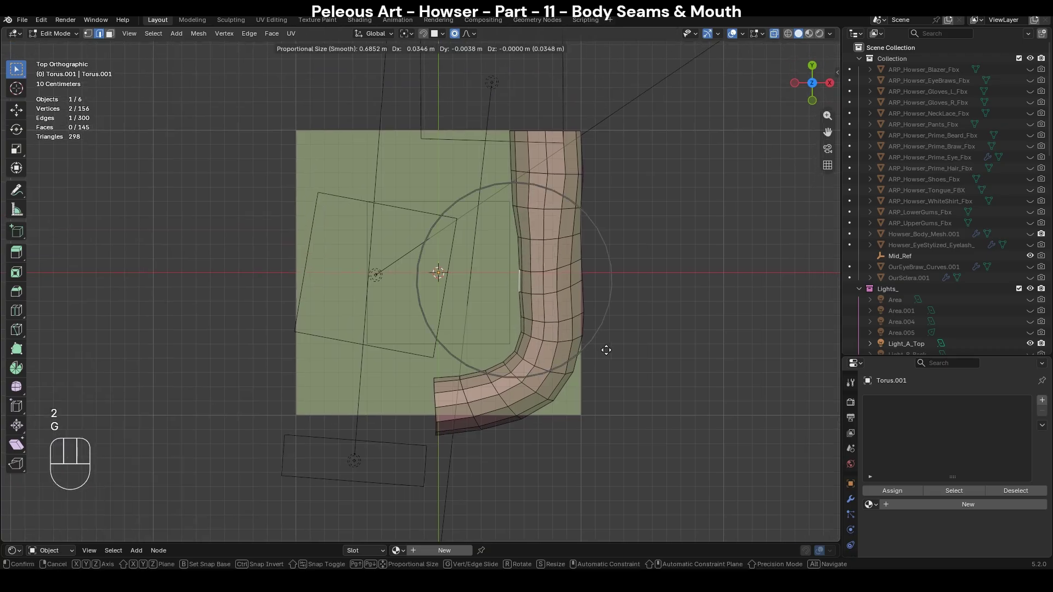
{"action": "left_click", "coordinate": [611, 349]}
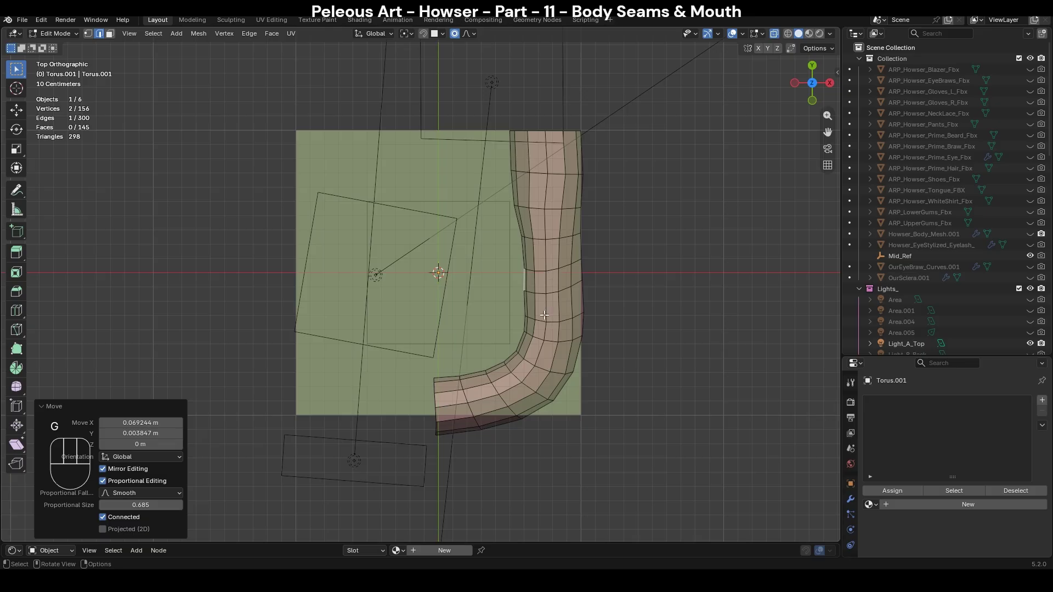
Move the outer vertex of the bend about -0.07 m in X and 0.05 m in Y at proportional size 1.214.
{"action": "scroll", "coordinate": [569, 270], "scroll_direction": "down", "scroll_amount": 1}
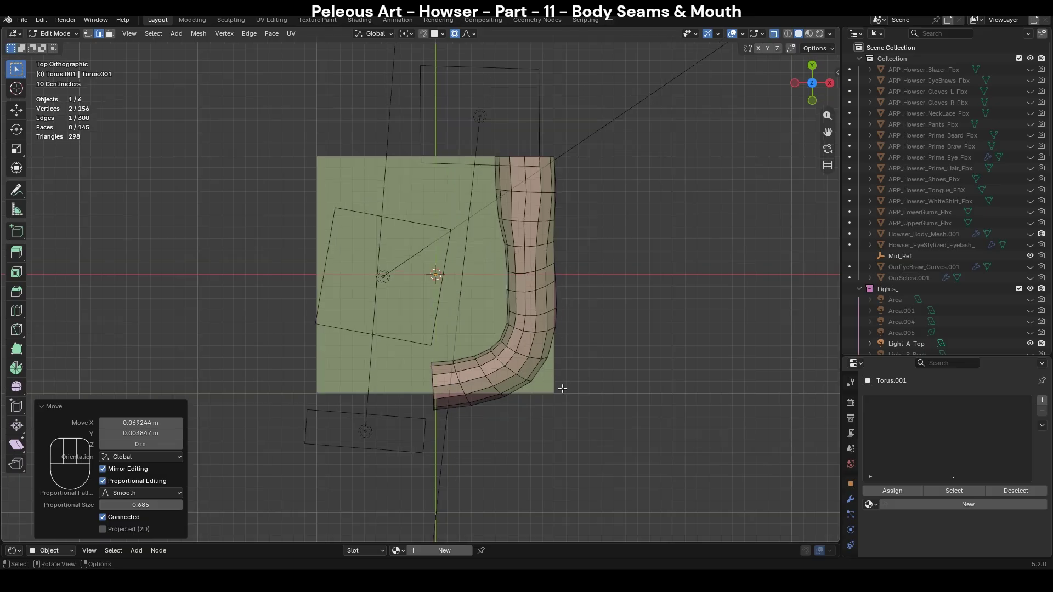
{"action": "scroll", "coordinate": [540, 403], "scroll_direction": "up", "scroll_amount": 1}
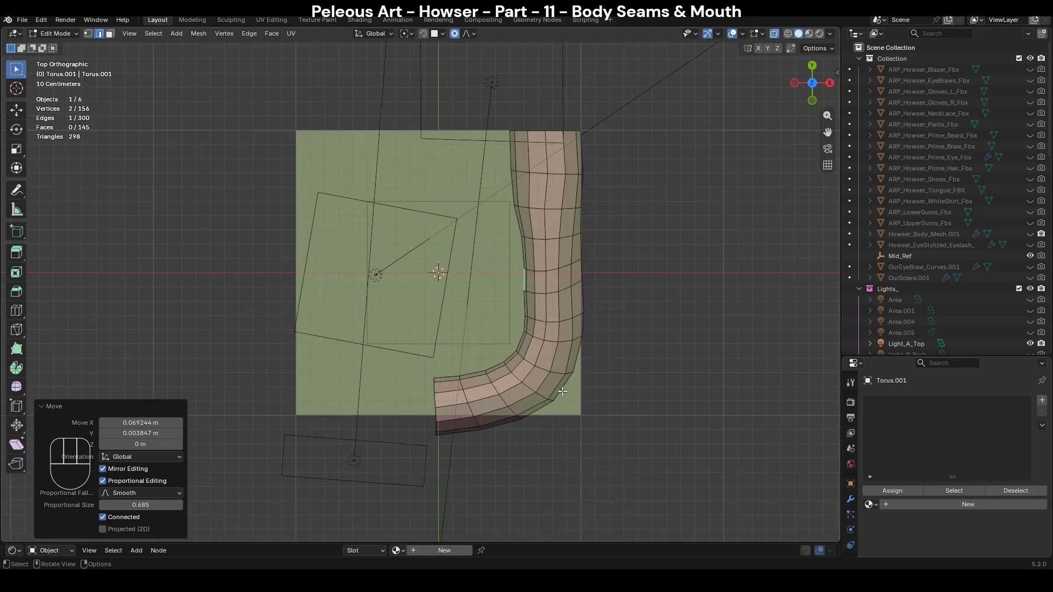
{"action": "left_click", "coordinate": [562, 391]}
{"action": "left_click", "coordinate": [548, 414], "text": "shift"}
{"action": "key", "text": "1"}
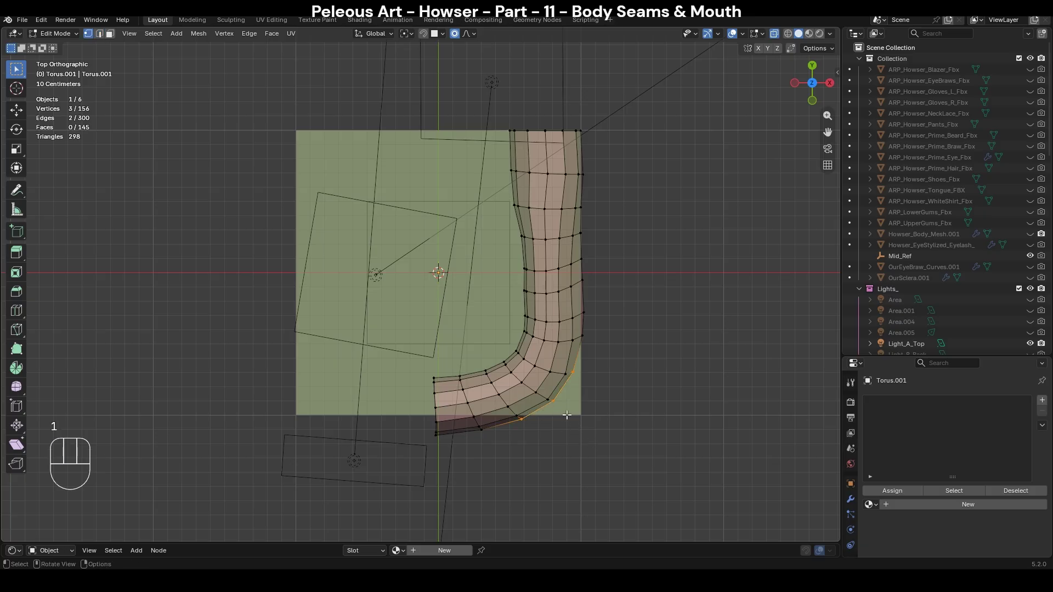
{"action": "key", "text": "g"}
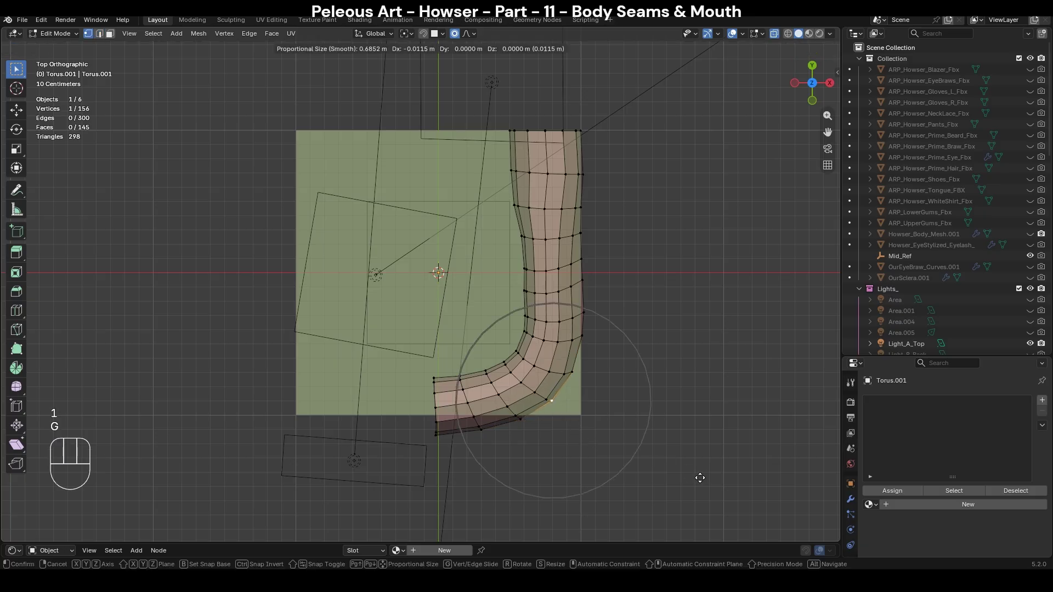
{"action": "scroll", "coordinate": [697, 475], "scroll_direction": "down", "scroll_amount": 5}
{"action": "scroll", "coordinate": [692, 472], "scroll_direction": "down", "scroll_amount": 1}
{"action": "left_click", "coordinate": [692, 471]}
Select the open end loop at the centre line and move it about 0.05 m along Y.
{"action": "scroll", "coordinate": [665, 461], "scroll_direction": "down", "scroll_amount": 1}
{"action": "middle_click_drag", "start_coordinate": [588, 407], "coordinate": [611, 411], "text": "shift"}
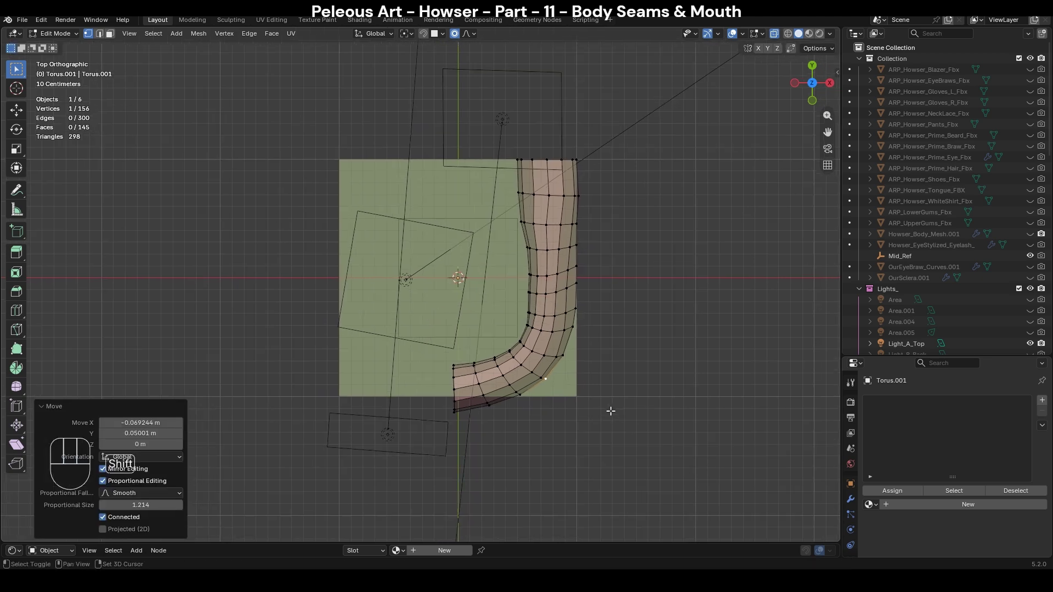
{"action": "scroll", "coordinate": [611, 410], "scroll_direction": "up", "scroll_amount": 1}
{"action": "key", "text": "2"}
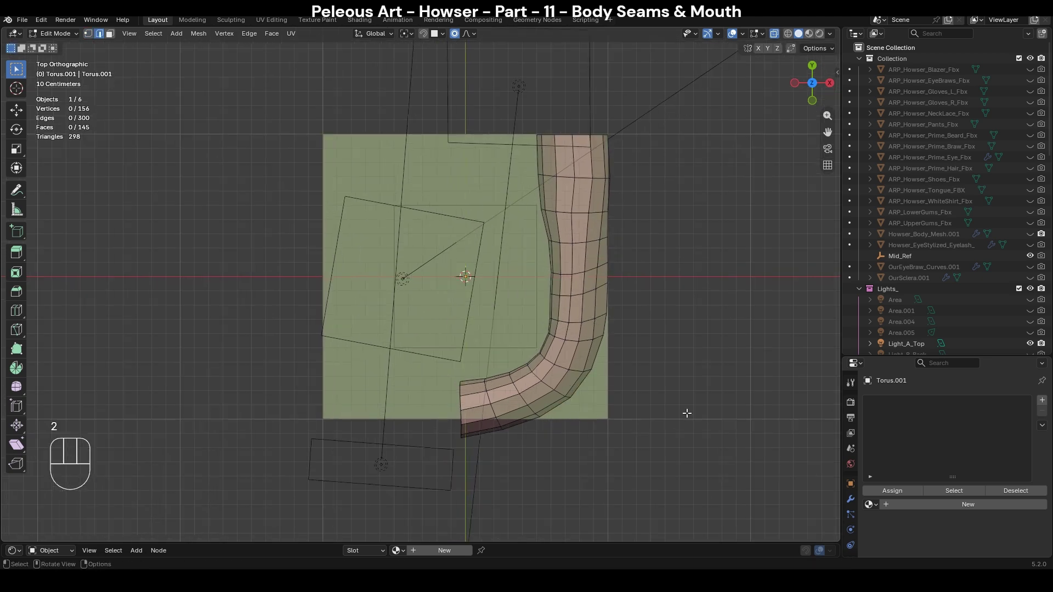
{"action": "left_click", "coordinate": [459, 403], "text": "alt"}
{"action": "key", "text": "g"}
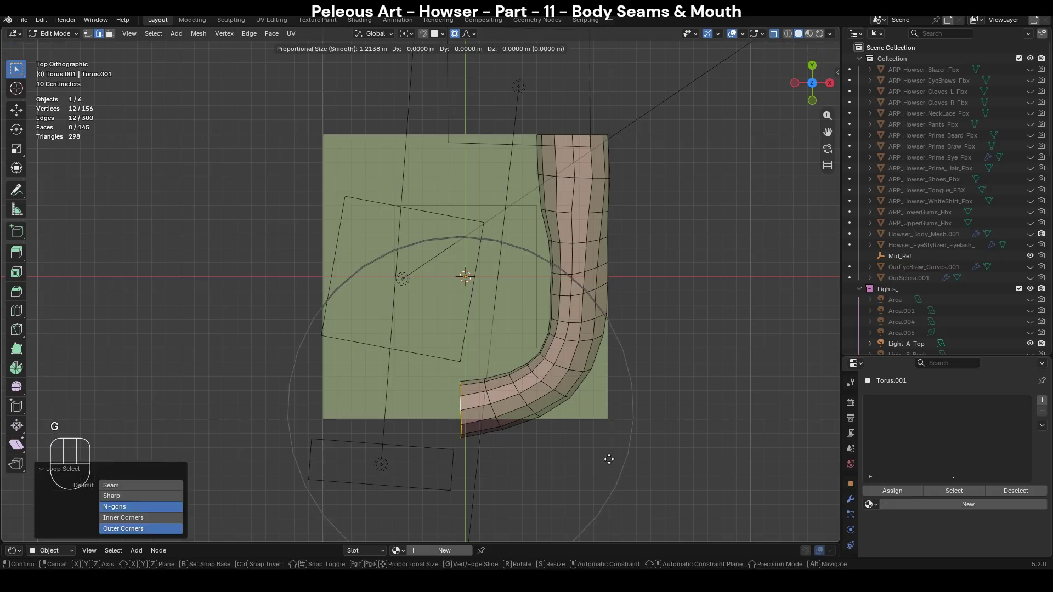
{"action": "key", "text": "y"}
{"action": "left_click", "coordinate": [610, 454]}
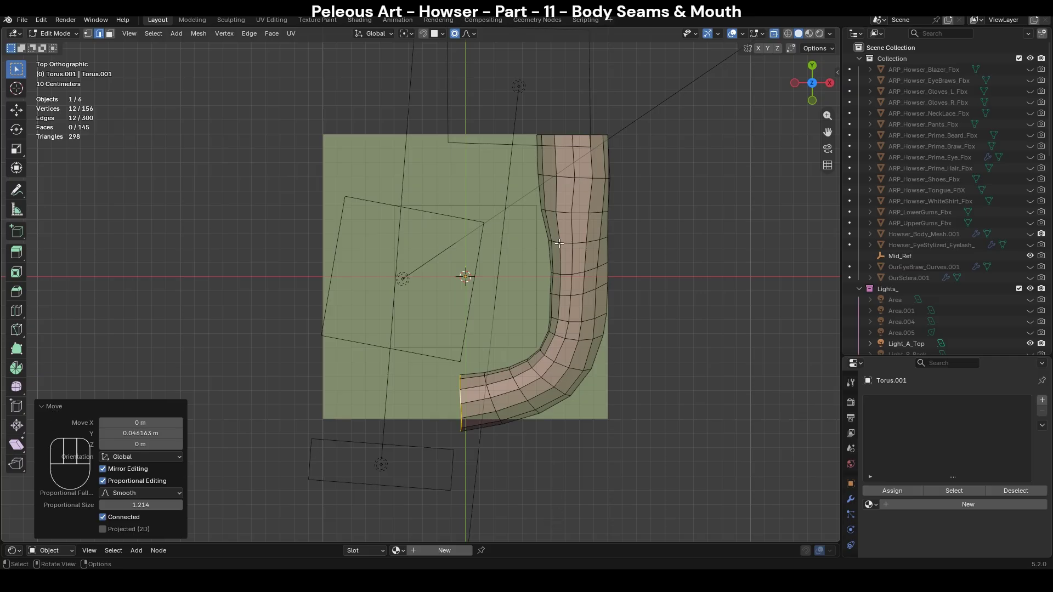
Shorten the tube by moving the flattened end about -0.45 m along Y at proportional size 1.777.
{"action": "left_click", "coordinate": [563, 136], "text": "alt"}
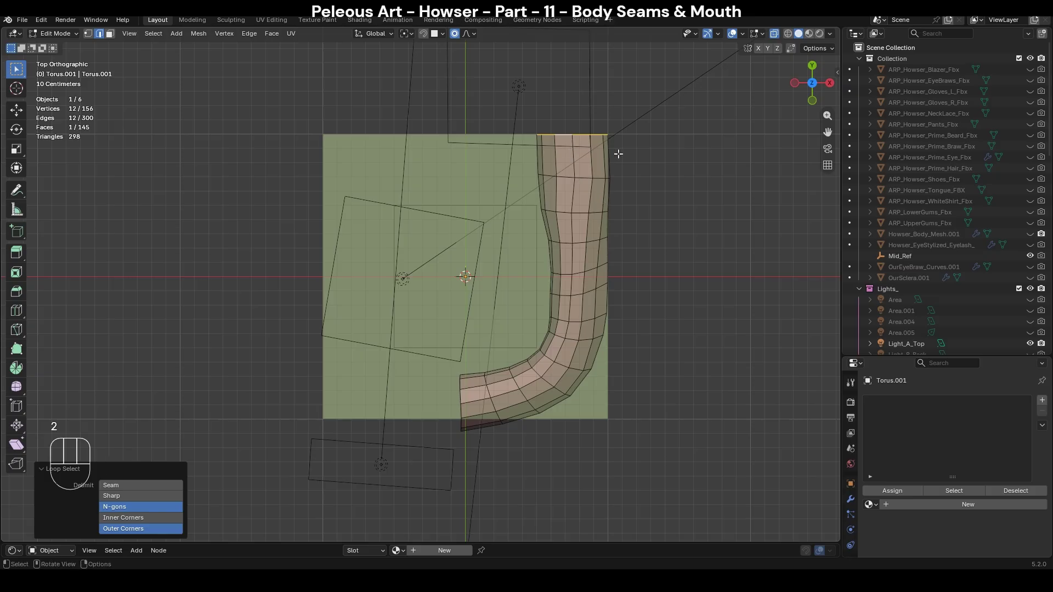
{"action": "key", "text": "g"}
{"action": "key", "text": "y"}
{"action": "scroll", "coordinate": [624, 178], "scroll_direction": "down", "scroll_amount": 3}
{"action": "scroll", "coordinate": [628, 201], "scroll_direction": "down", "scroll_amount": 1}
{"action": "left_click", "coordinate": [628, 208]}
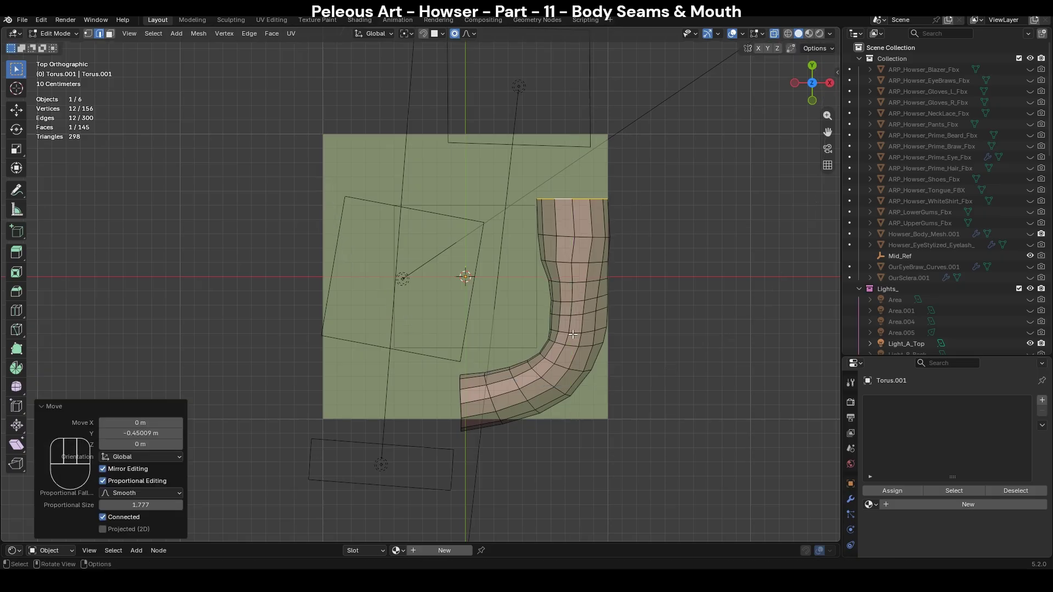
Move the inner vertex one row below the tube's back end about 0.08 m in X at proportional size 1.003.
{"action": "key", "text": "1"}
{"action": "left_click", "coordinate": [539, 236]}
{"action": "key", "text": "g"}
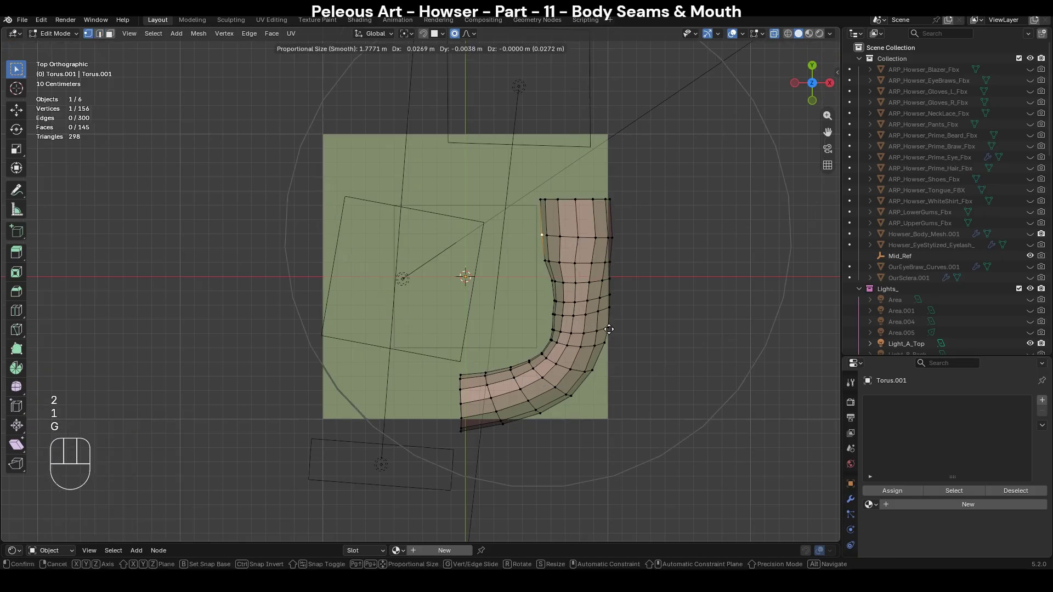
{"action": "scroll", "coordinate": [613, 330], "scroll_direction": "up", "scroll_amount": 2}
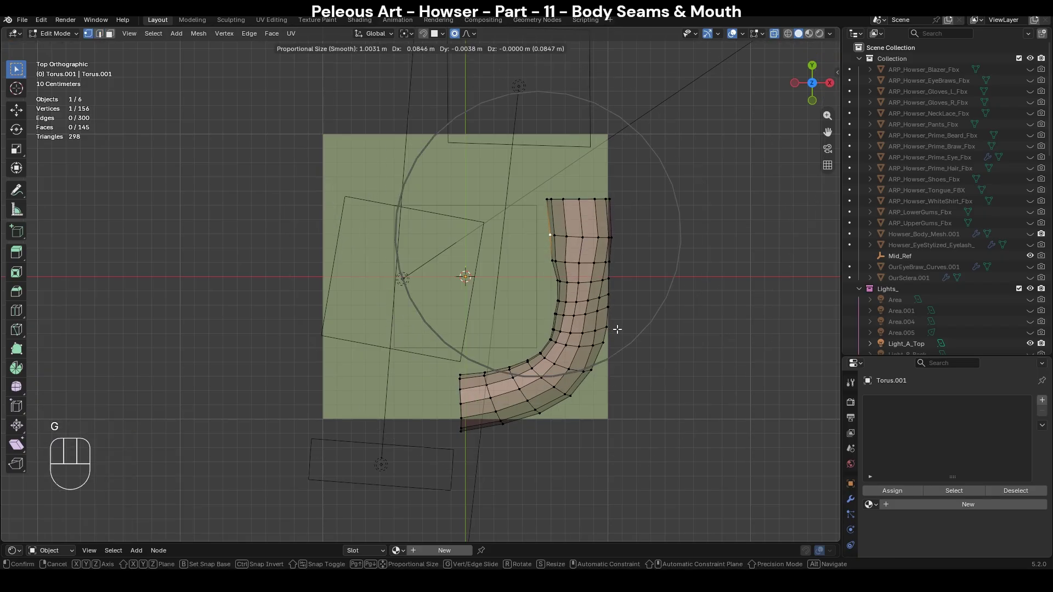
{"action": "left_click", "coordinate": [615, 329]}
Return to object mode with X-ray off and add a level 1 Subdivision modifier to the tube.
{"action": "middle_click_drag", "start_coordinate": [662, 371], "coordinate": [631, 212]}
{"action": "key", "text": "Tab"}
{"action": "key", "text": "alt+z"}
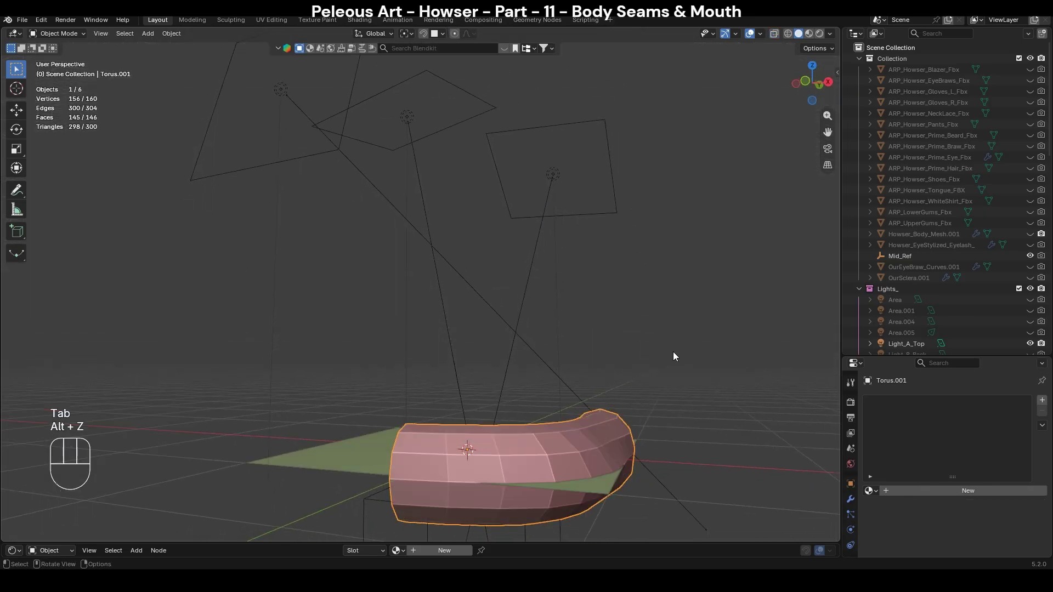
{"action": "key", "text": "KP_3"}
{"action": "key", "text": "KP_7"}
{"action": "key", "text": "KP_Decimal"}
{"action": "middle_click_drag", "start_coordinate": [670, 371], "coordinate": [610, 297]}
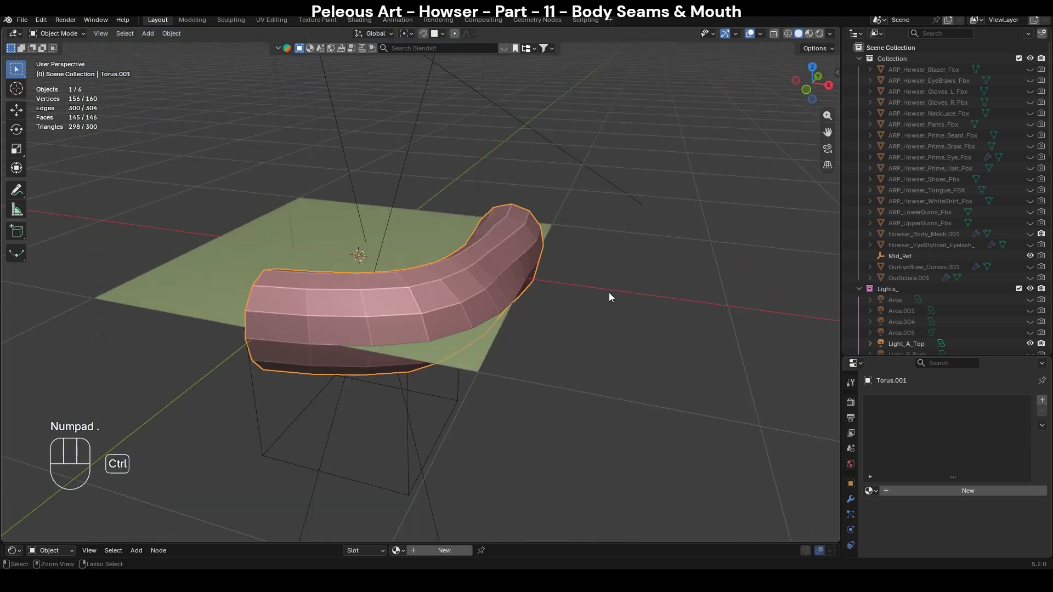
{"action": "key", "text": "ctrl+1"}
{"action": "middle_click_drag", "start_coordinate": [321, 311], "coordinate": [578, 284]}
{"action": "key", "text": "Tab"}
{"action": "key", "text": "Tab"}
{"action": "key", "text": "Tab"}
{"action": "key", "text": "Tab"}
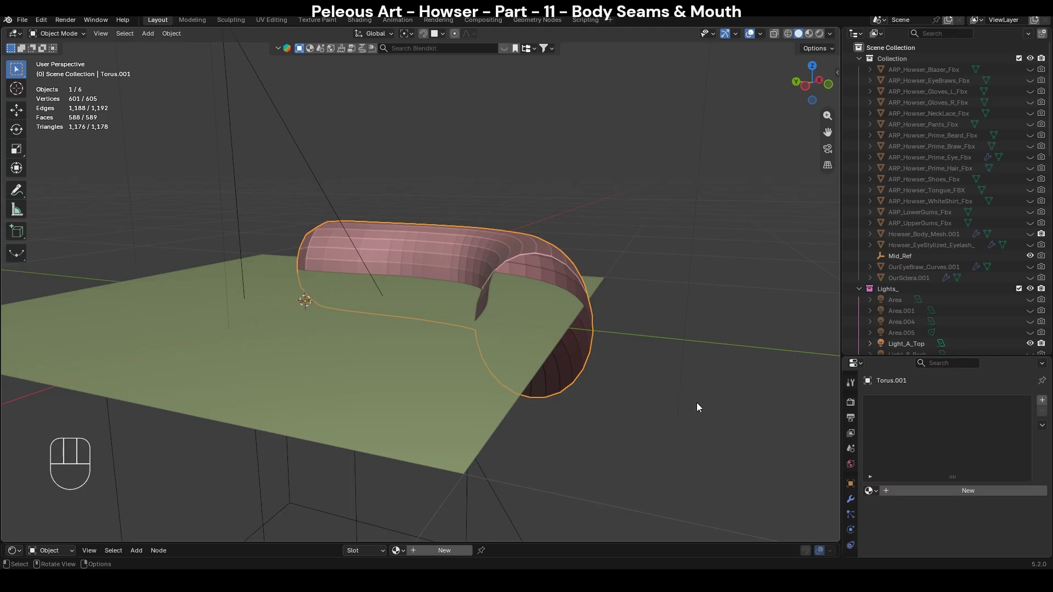
Flatten the whole tube by scaling it along Z to about 0.7.
{"action": "key", "text": "s"}
{"action": "key", "text": "z"}
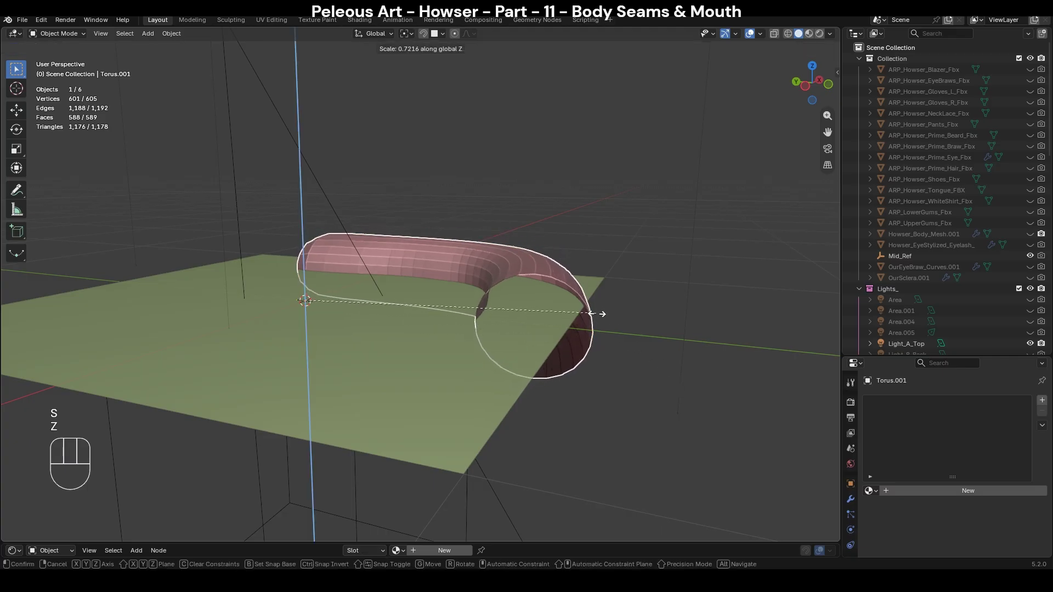
{"action": "left_click", "coordinate": [587, 305]}
{"action": "middle_click_drag", "start_coordinate": [625, 330], "coordinate": [597, 360]}
Select the two lengthwise edge loops flanking the tube's top and raise them about 0.031 m in Z at proportional size 0.084.
{"action": "key", "text": "Tab"}
{"action": "middle_click_drag", "start_coordinate": [512, 341], "coordinate": [657, 351]}
{"action": "left_click", "coordinate": [495, 425], "text": "alt"}
{"action": "left_click", "coordinate": [516, 346], "text": "alt+shift"}
{"action": "key", "text": "g"}
{"action": "key", "text": "z"}
{"action": "scroll", "coordinate": [660, 394], "scroll_direction": "up", "scroll_amount": 6}
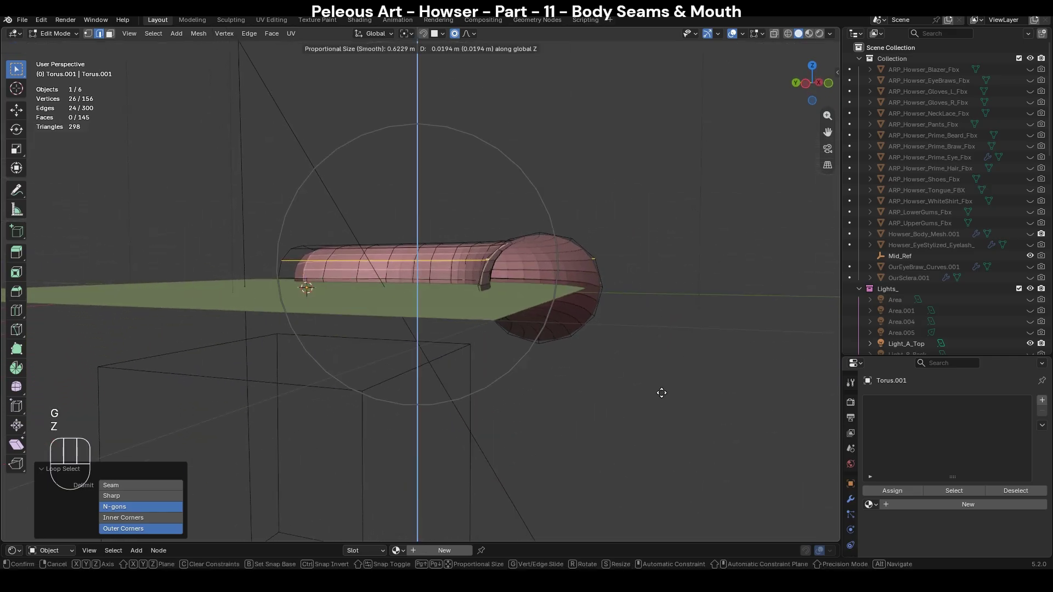
{"action": "scroll", "coordinate": [661, 392], "scroll_direction": "up", "scroll_amount": 14}
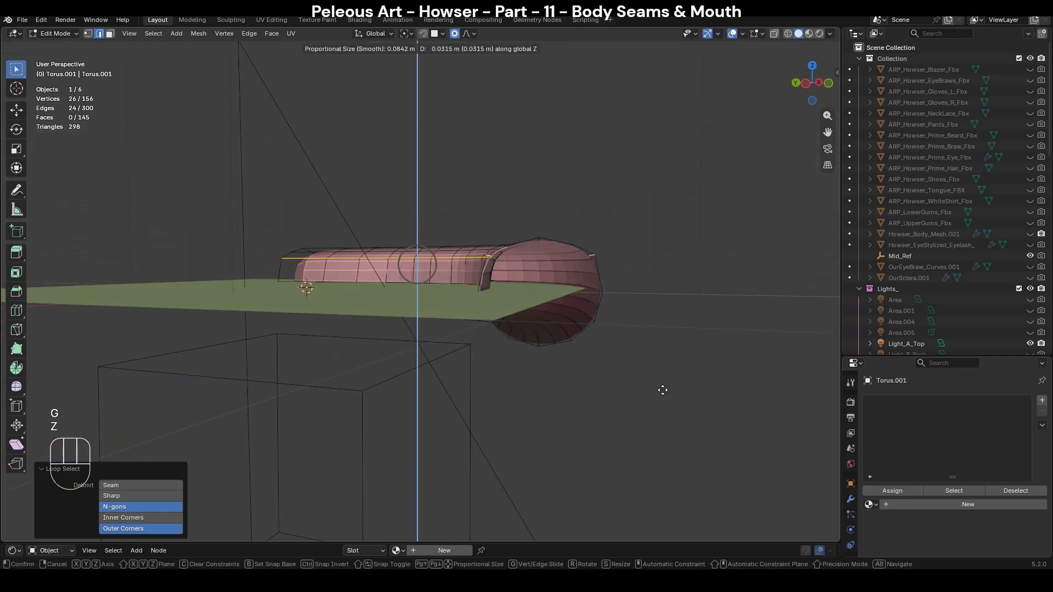
{"action": "left_click", "coordinate": [662, 390]}
{"action": "middle_click_drag", "start_coordinate": [642, 426], "coordinate": [629, 327]}
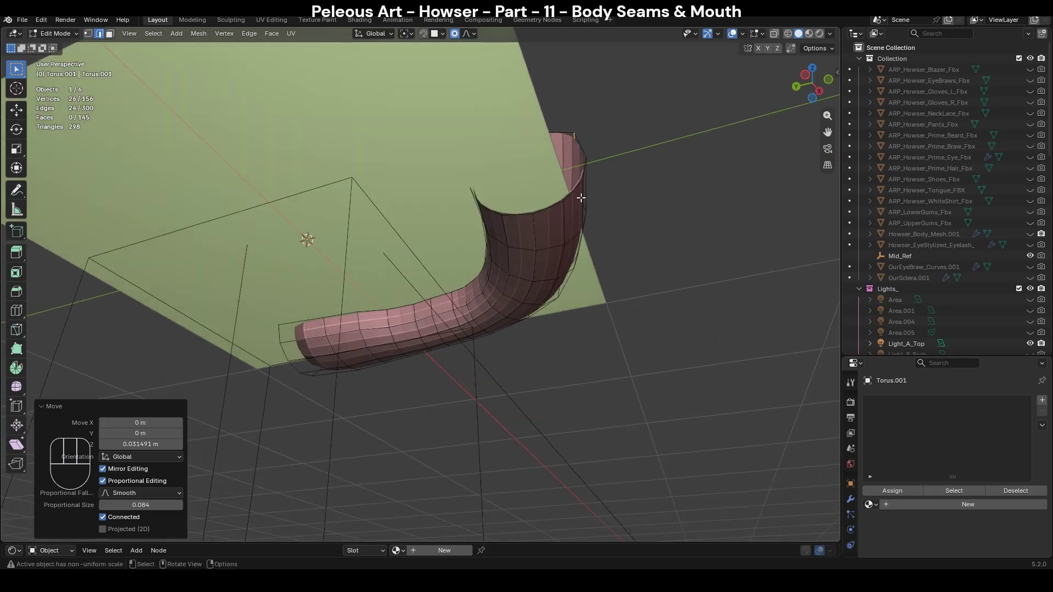
Select the two lengthwise edge loops flanking the tube's underside and lower them about 0.039 m in Z at proportional size 0.084.
{"action": "middle_click_drag", "start_coordinate": [633, 252], "coordinate": [496, 279]}
{"action": "left_click", "coordinate": [536, 265], "text": "alt"}
{"action": "middle_click_drag", "start_coordinate": [557, 350], "coordinate": [631, 307]}
{"action": "left_click", "coordinate": [528, 229], "text": "alt+shift"}
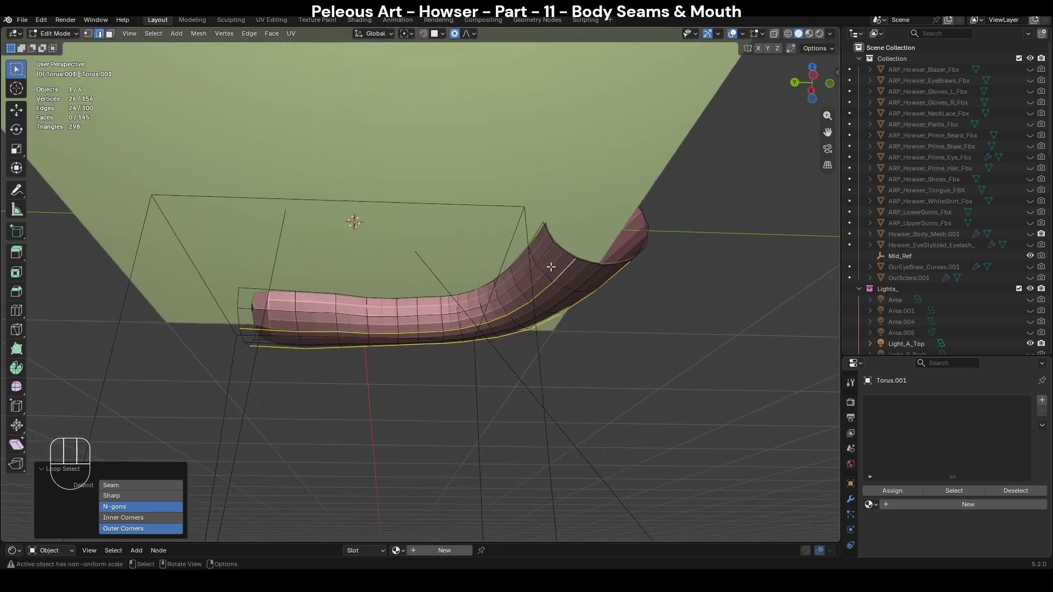
{"action": "left_click", "coordinate": [549, 251], "text": "alt"}
{"action": "middle_click_drag", "start_coordinate": [549, 251], "coordinate": [633, 338]}
{"action": "left_click", "coordinate": [663, 351]}
{"action": "left_click", "coordinate": [452, 216], "text": "alt"}
{"action": "middle_click_drag", "start_coordinate": [451, 216], "coordinate": [581, 235]}
{"action": "left_click", "coordinate": [518, 212], "text": "alt+shift"}
{"action": "middle_click_drag", "start_coordinate": [621, 262], "coordinate": [610, 237]}
{"action": "middle_click_drag", "start_coordinate": [496, 151], "coordinate": [645, 277]}
{"action": "middle_click_drag", "start_coordinate": [693, 315], "coordinate": [631, 159]}
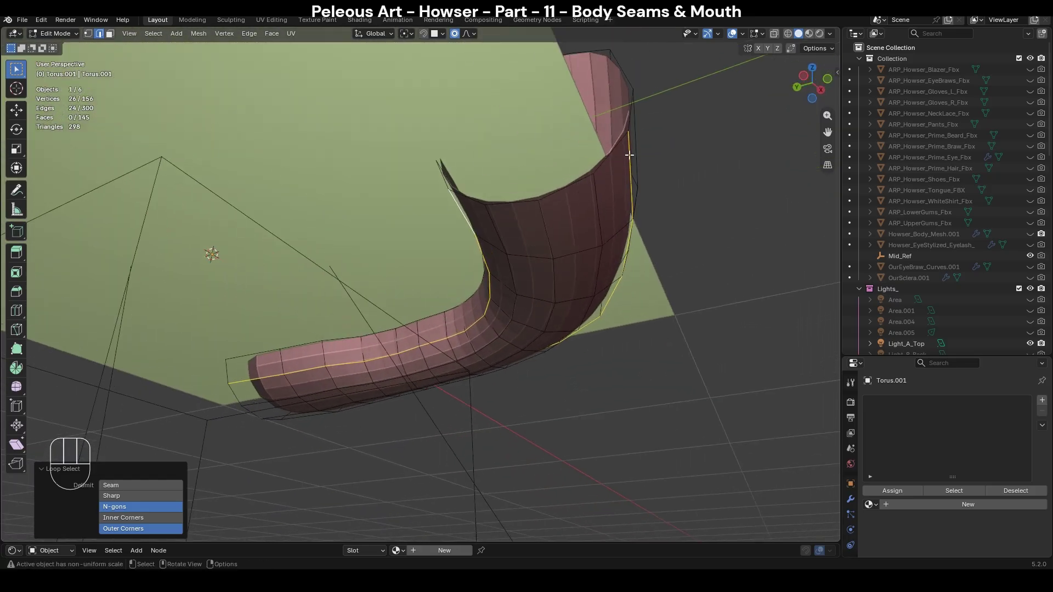
{"action": "key", "text": "g"}
{"action": "key", "text": "z"}
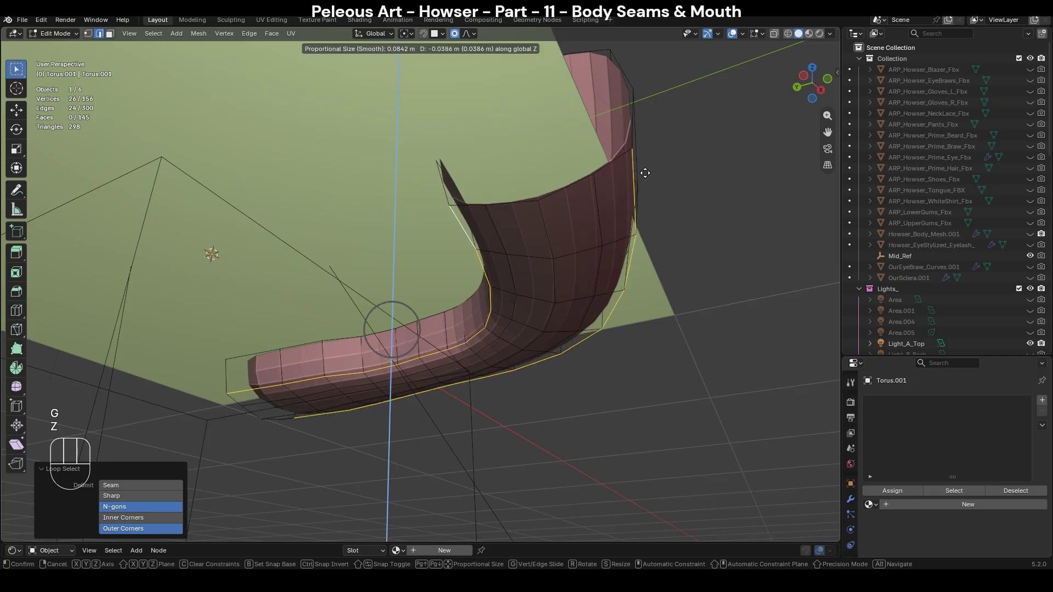
{"action": "left_click", "coordinate": [645, 173]}
Examine the smoothed tube's overall shape in object mode from the perspective, front and top views.
{"action": "key", "text": "Tab"}
{"action": "middle_click_drag", "start_coordinate": [690, 236], "coordinate": [611, 320]}
{"action": "scroll", "coordinate": [620, 332], "scroll_direction": "down", "scroll_amount": 2}
{"action": "key", "text": "KP_1"}
{"action": "scroll", "coordinate": [635, 333], "scroll_direction": "down", "scroll_amount": 2}
{"action": "middle_click_drag", "start_coordinate": [514, 312], "coordinate": [598, 318], "text": "shift"}
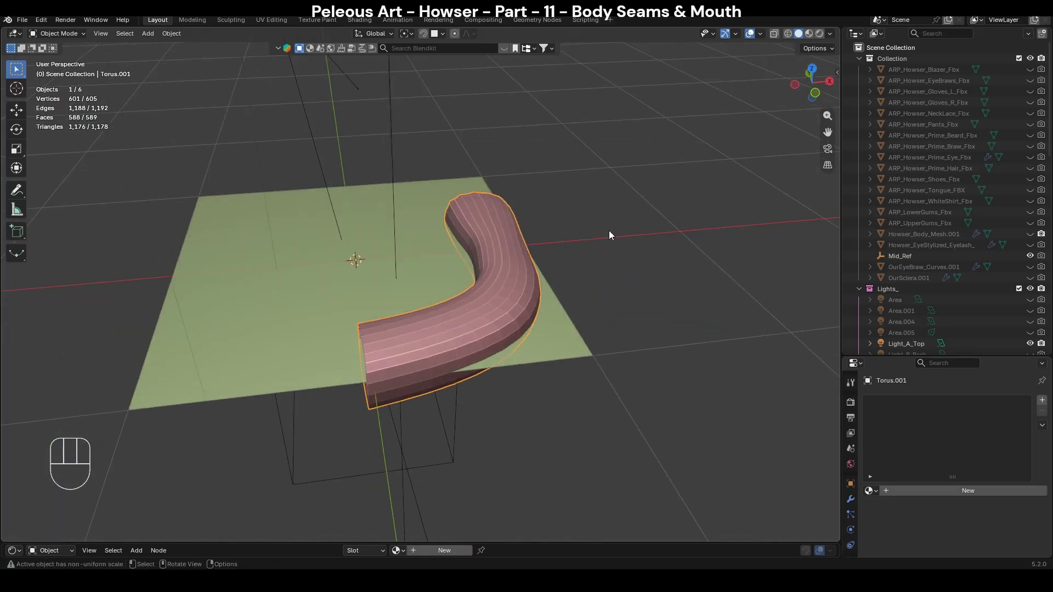
{"action": "key", "text": "KP_7"}
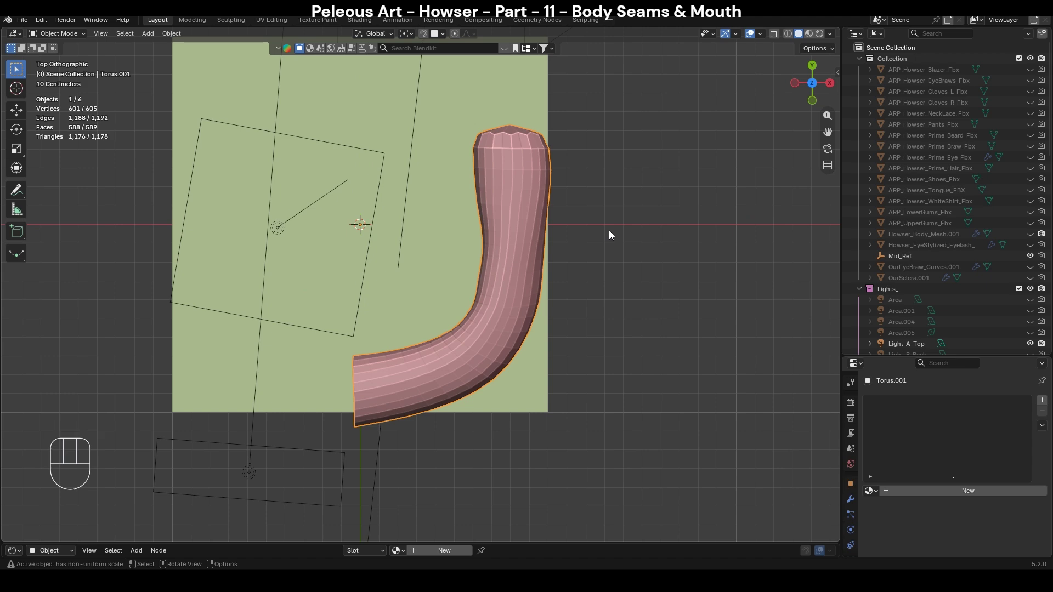
{"action": "middle_click_drag", "start_coordinate": [610, 235], "coordinate": [548, 314], "text": "shift"}
Delete the cap face closing the tube's back end and return to object mode.
{"action": "key", "text": "Tab"}
{"action": "middle_click_drag", "start_coordinate": [499, 290], "coordinate": [555, 352], "text": "shift"}
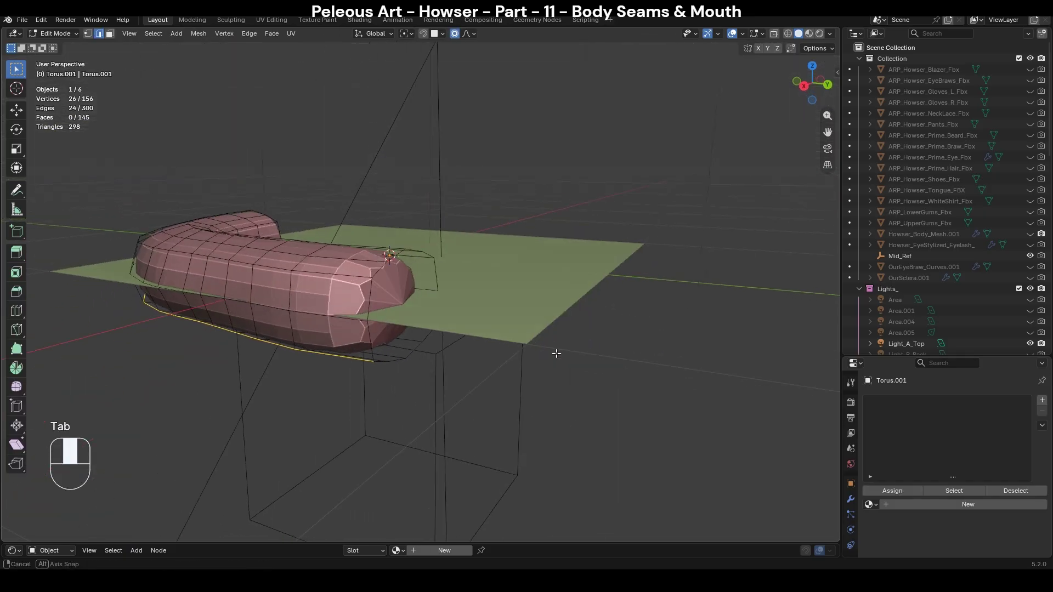
{"action": "key", "text": "2"}
{"action": "left_click", "coordinate": [399, 256], "text": "alt"}
{"action": "key", "text": "alt+z"}
{"action": "key", "text": "alt+z"}
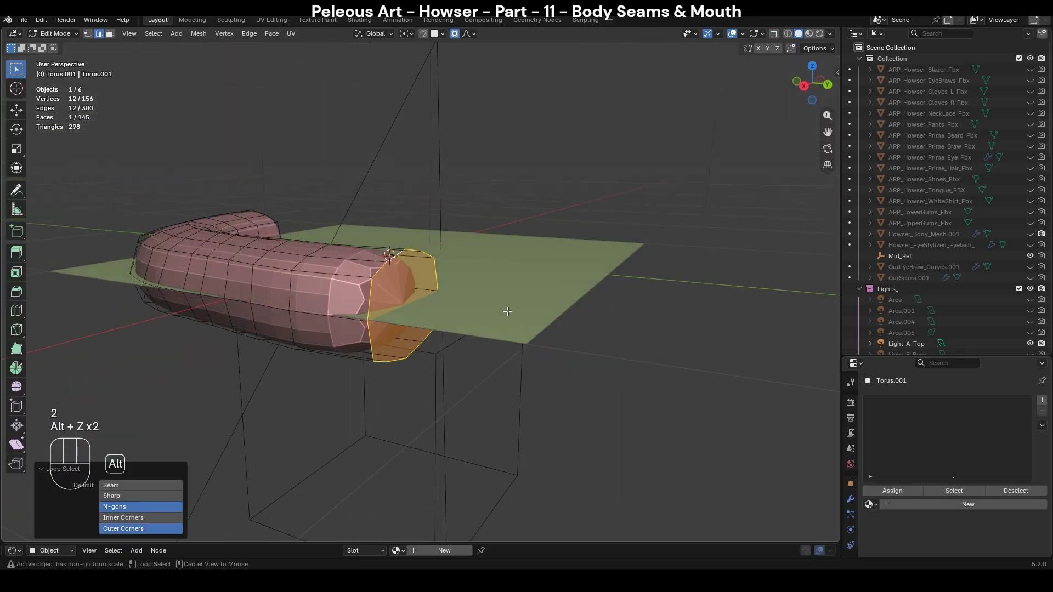
{"action": "left_click", "coordinate": [569, 325]}
{"action": "key", "text": "3"}
{"action": "left_click", "coordinate": [374, 309]}
{"action": "left_click", "coordinate": [553, 349]}
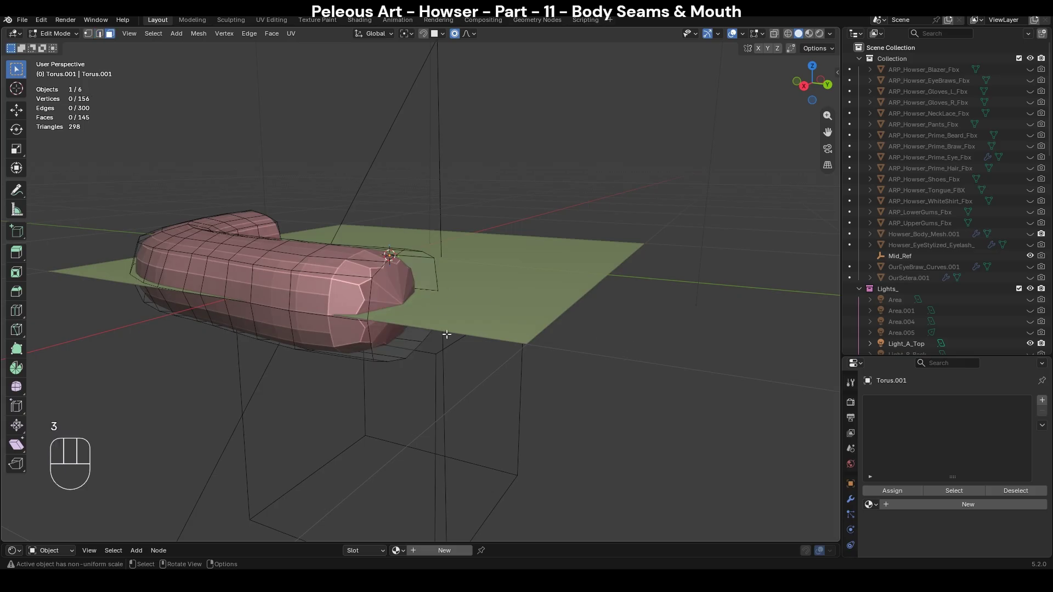
{"action": "left_click", "coordinate": [407, 295]}
{"action": "key", "text": "x"}
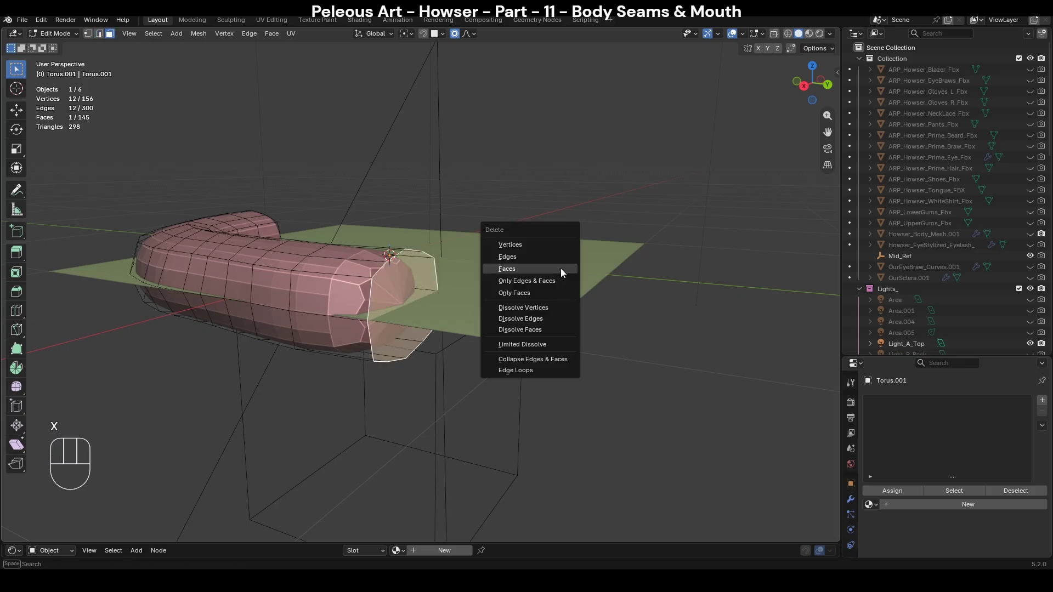
{"action": "left_click", "coordinate": [561, 268]}
{"action": "key", "text": "Tab"}
{"action": "middle_click_drag", "start_coordinate": [446, 336], "coordinate": [553, 374]}
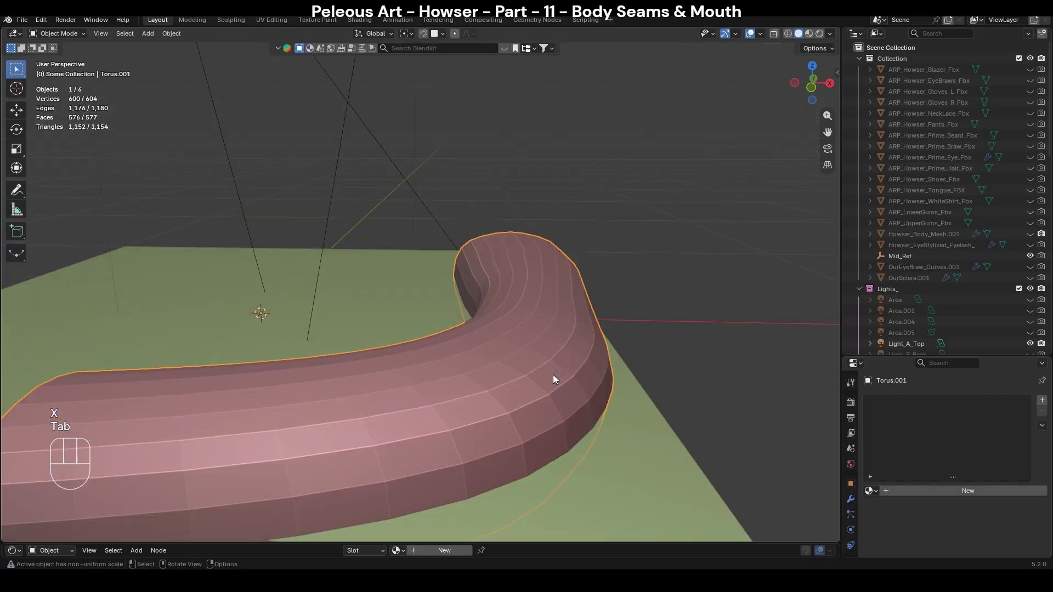
Add a Mirror modifier to the tube and place it above the Subdivision modifier.
{"action": "key", "text": "KP_1"}
{"action": "key", "text": "KP_7"}
{"action": "scroll", "coordinate": [553, 375], "scroll_direction": "down", "scroll_amount": 3}
{"action": "middle_click_drag", "start_coordinate": [510, 420], "coordinate": [591, 266], "text": "shift"}
{"action": "left_click_drag", "start_coordinate": [897, 354], "coordinate": [901, 289]}
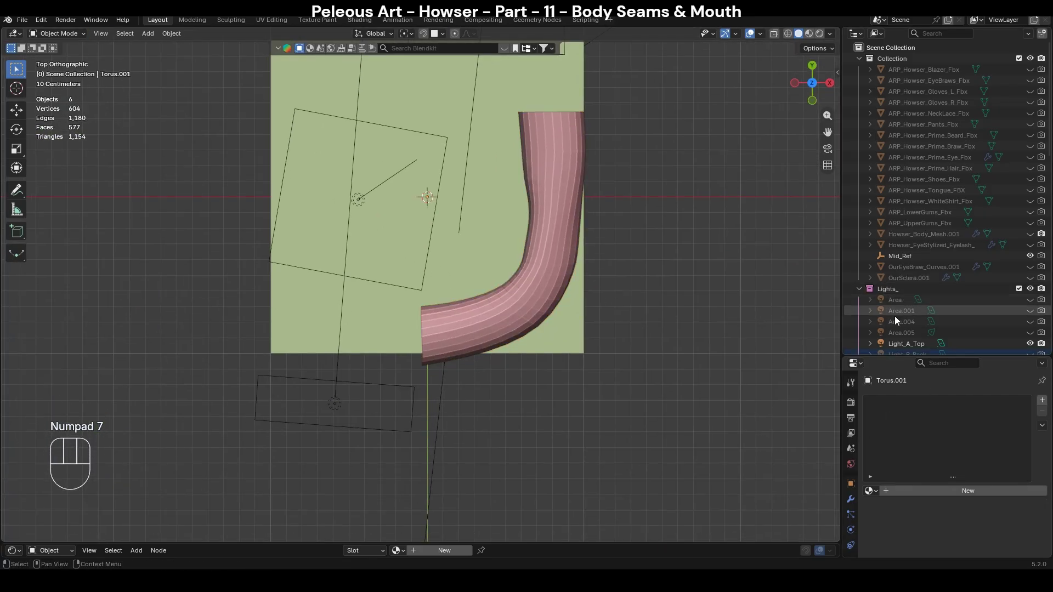
{"action": "left_click", "coordinate": [568, 274]}
{"action": "scroll", "coordinate": [894, 347], "scroll_direction": "down", "scroll_amount": 20}
{"action": "left_click_drag", "start_coordinate": [873, 357], "coordinate": [874, 187]}
{"action": "left_click", "coordinate": [852, 330]}
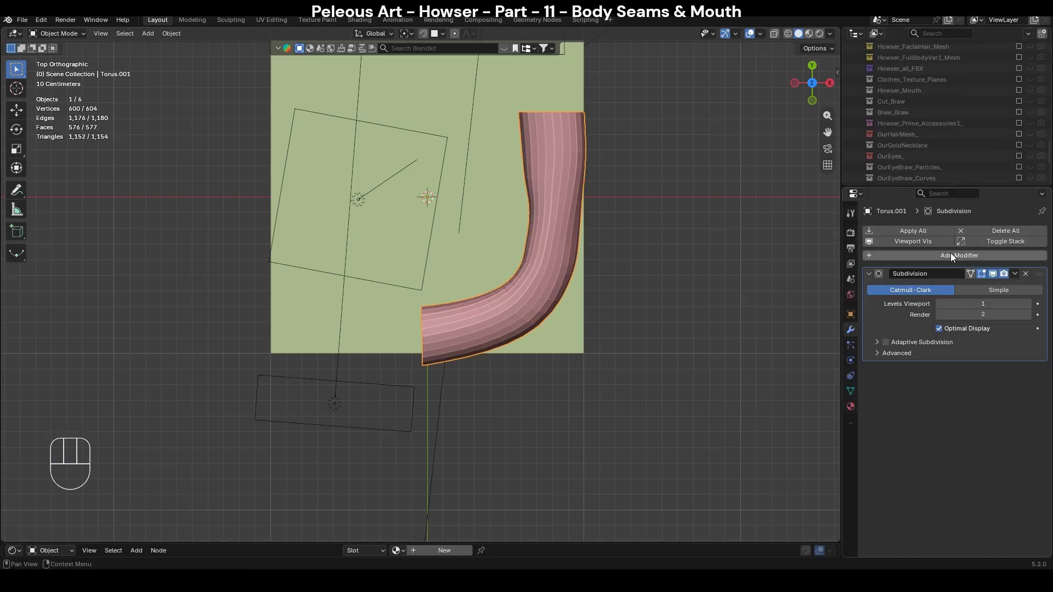
{"action": "left_click", "coordinate": [953, 253]}
{"action": "left_click", "coordinate": [953, 252]}
{"action": "left_click", "coordinate": [943, 287]}
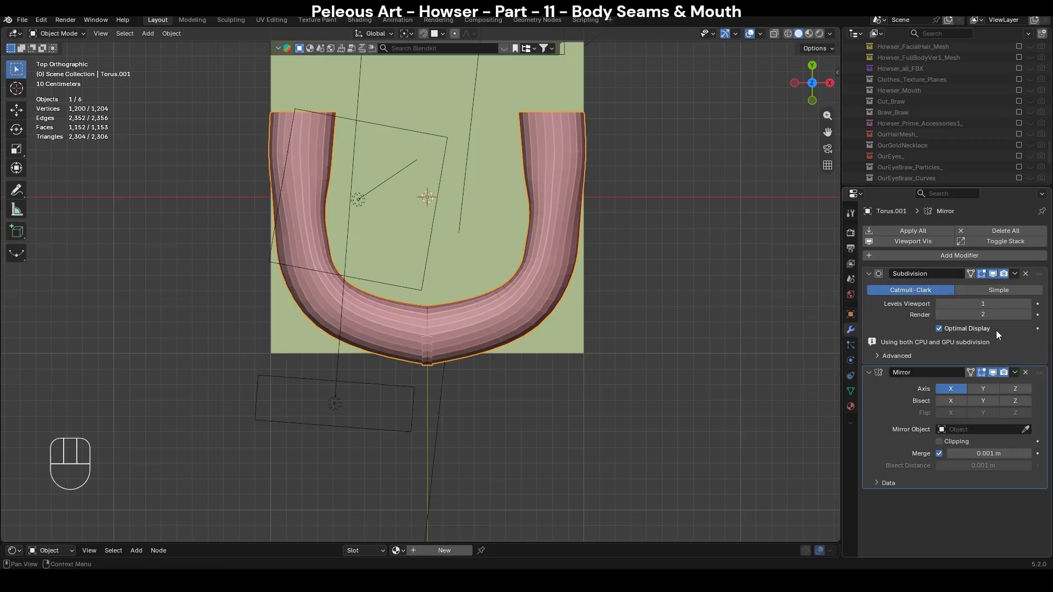
{"action": "left_click_drag", "start_coordinate": [1040, 373], "coordinate": [1040, 274]}
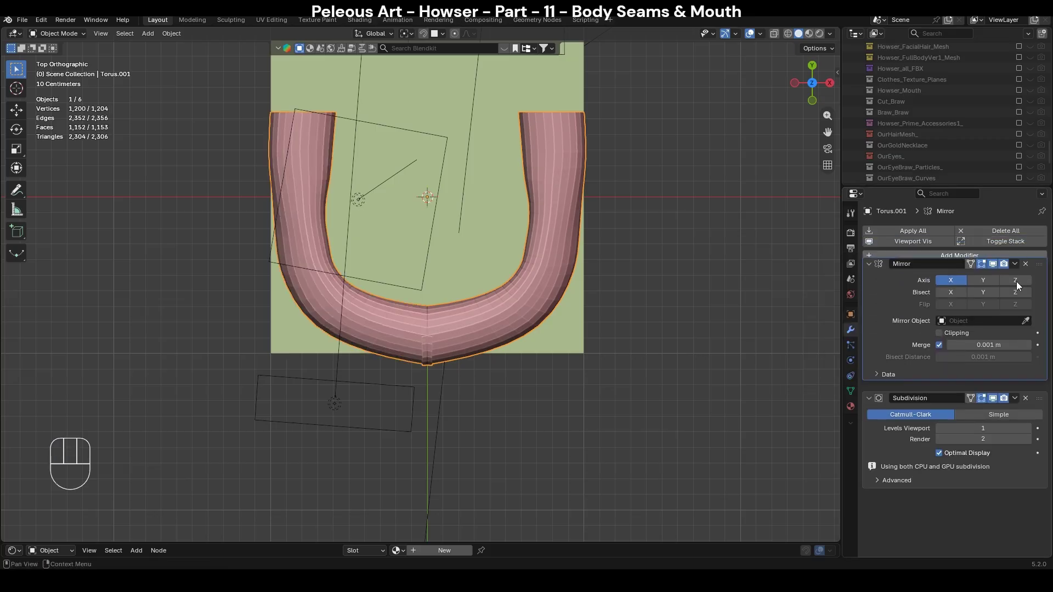
Set Mid_Ref as the Mirror modifier's mirror object and enable clipping.
{"action": "left_click", "coordinate": [970, 330]}
{"action": "type", "text": "mid"}
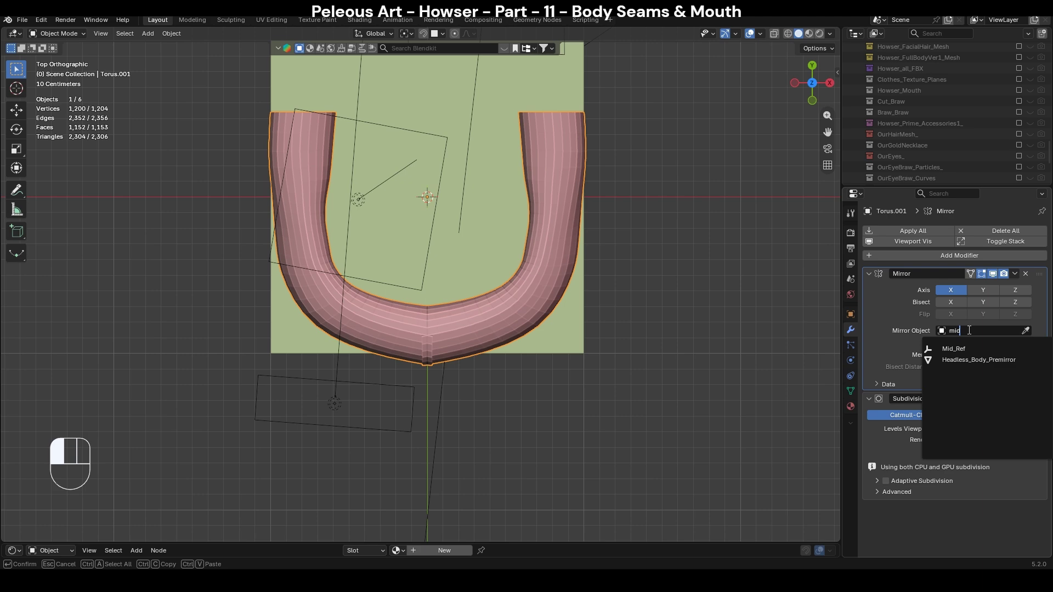
{"action": "key", "text": "Return"}
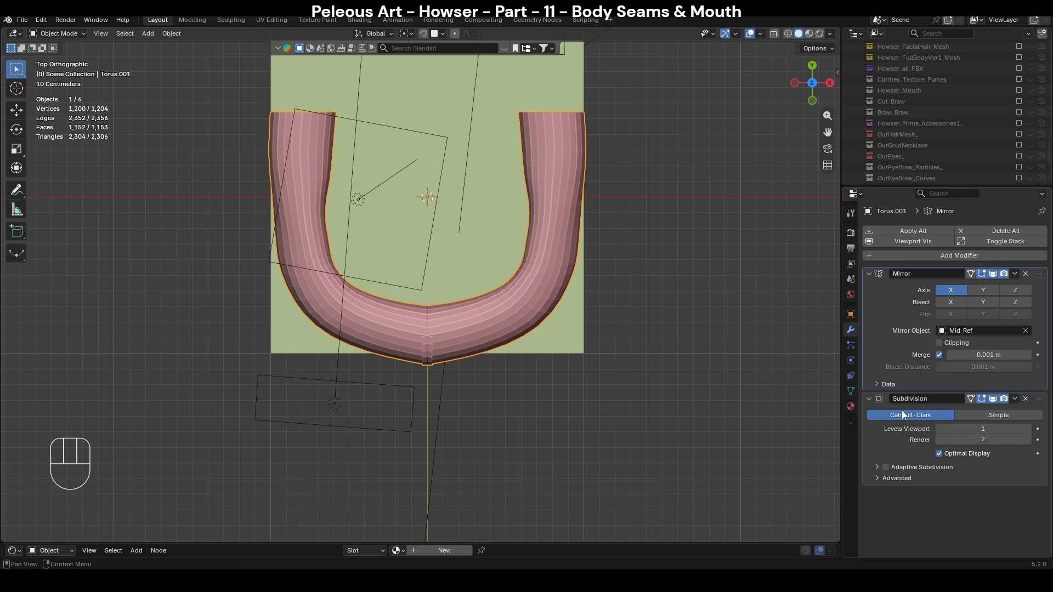
Enter edit mode on the tube with X-ray on and try to select the loop at the centre seam.
{"action": "key", "text": "Tab"}
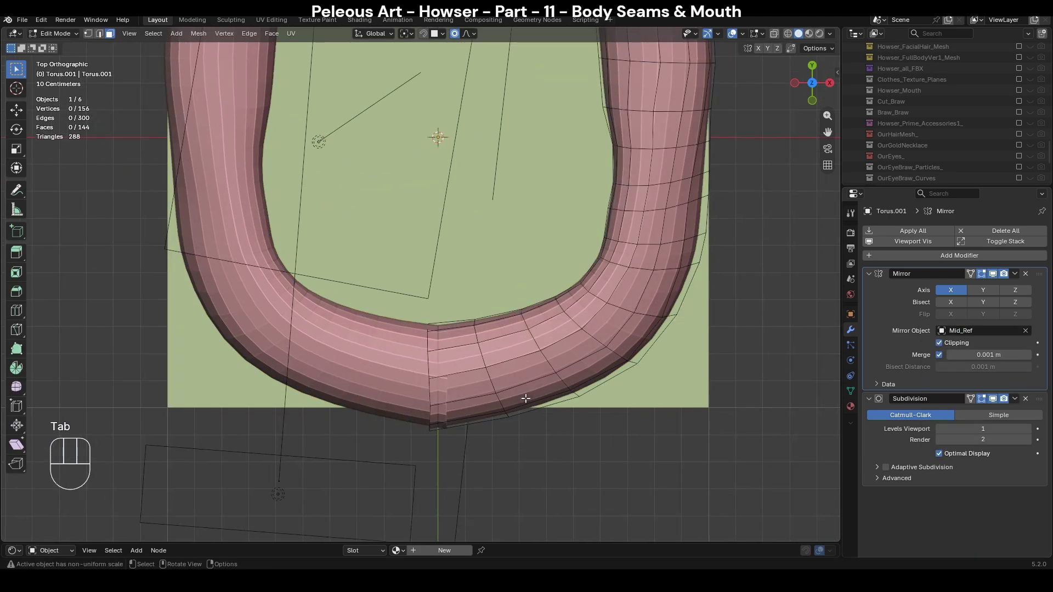
{"action": "left_click", "coordinate": [438, 365], "text": "alt"}
{"action": "key", "text": "alt+z"}
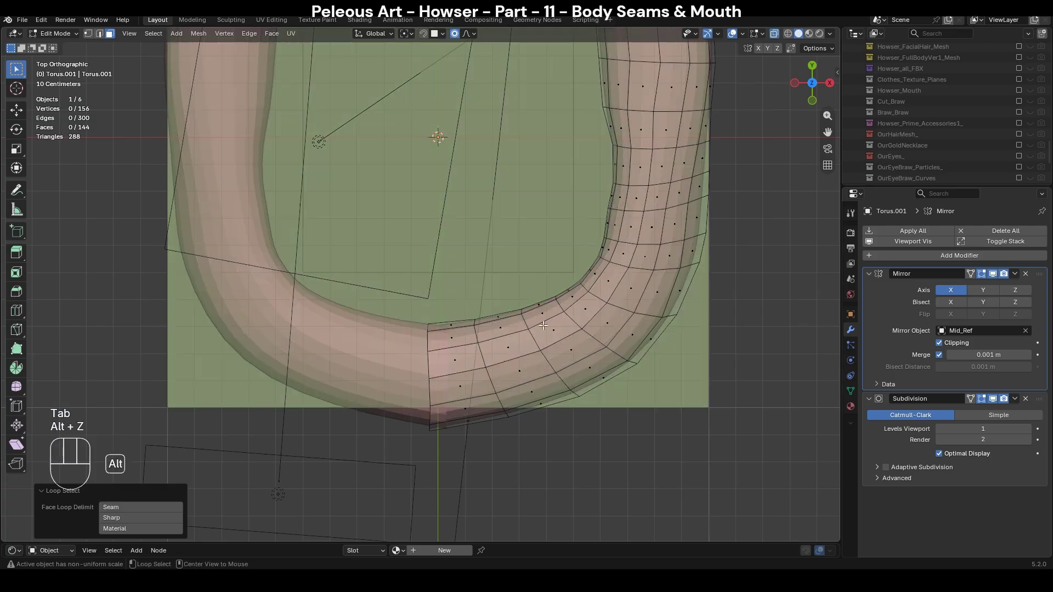
Move the end edge loop of the U-shaped tube along X onto the mirror centre line, and return to Object Mode in solid top view.
{"action": "key", "text": "2"}
{"action": "left_click", "coordinate": [436, 339], "text": "alt"}
{"action": "key", "text": "g"}
{"action": "key", "text": "x"}
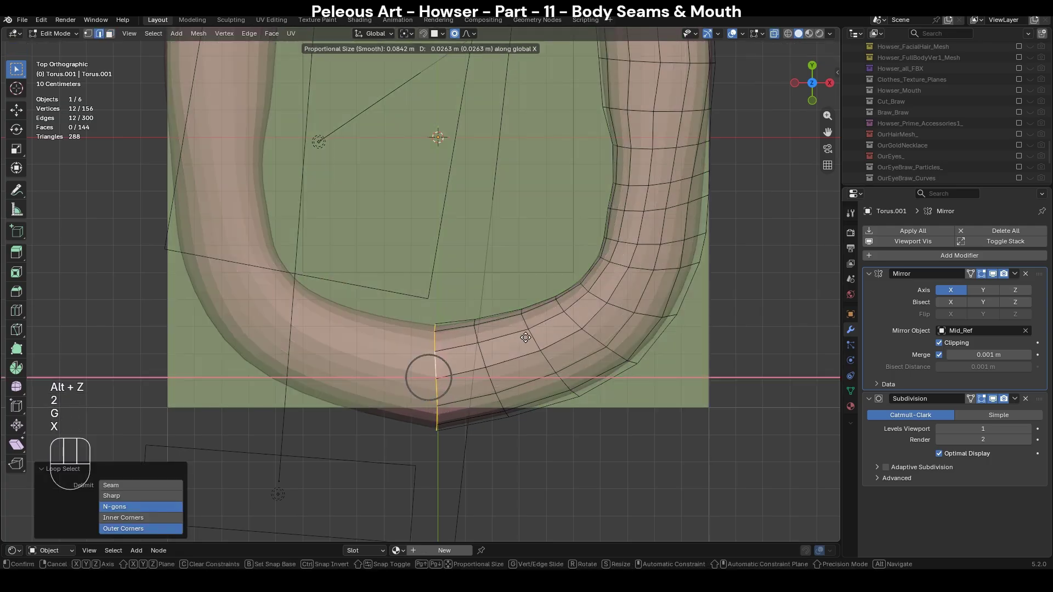
{"action": "left_click", "coordinate": [536, 414]}
{"action": "key", "text": "Tab"}
{"action": "scroll", "coordinate": [576, 459], "scroll_direction": "down", "scroll_amount": 2}
{"action": "middle_click_drag", "start_coordinate": [576, 459], "coordinate": [614, 381]}
{"action": "key", "text": "alt+z"}
{"action": "scroll", "coordinate": [613, 384], "scroll_direction": "down", "scroll_amount": 1}
{"action": "key", "text": "KP_7"}
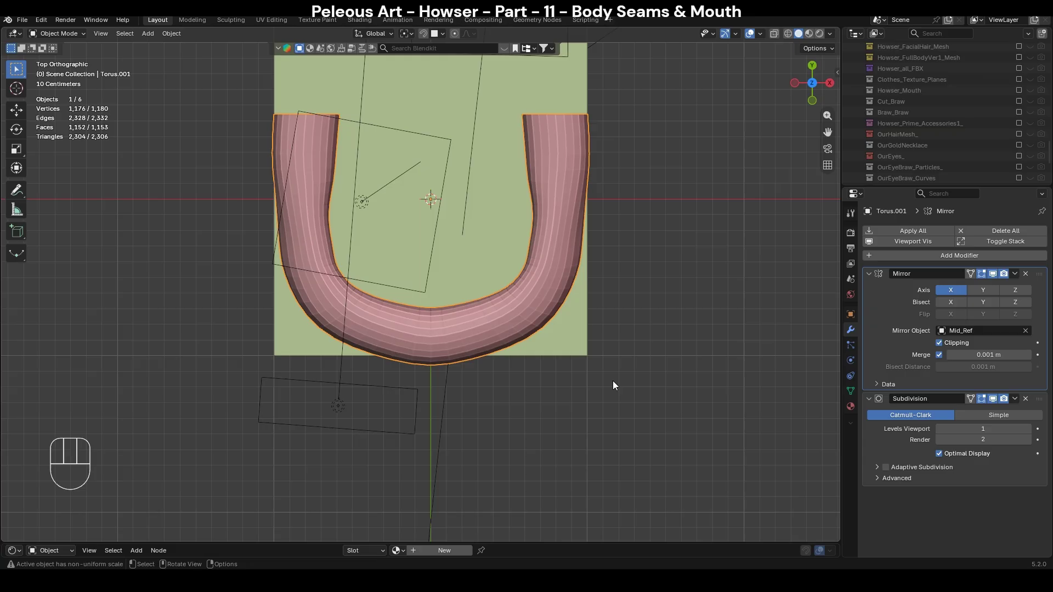
Sculpt the tube with the Grab brush, pulling its front corner inward to narrow the bend.
{"action": "key", "text": "ctrl+Tab"}
{"action": "key", "text": "s"}
{"action": "key", "text": "g"}
{"action": "key", "text": "f"}
{"action": "left_click", "coordinate": [513, 315]}
{"action": "middle_click_drag", "start_coordinate": [500, 313], "coordinate": [532, 322], "text": "shift"}
{"action": "key", "text": "f"}
{"action": "left_click", "coordinate": [571, 322]}
{"action": "left_click_drag", "start_coordinate": [572, 321], "coordinate": [542, 315]}
Pull the tube's side arm inward with the Grab brush so that the U becomes narrower.
{"action": "middle_click_drag", "start_coordinate": [549, 239], "coordinate": [549, 290], "text": "shift"}
{"action": "key", "text": "f"}
{"action": "left_click", "coordinate": [600, 271]}
{"action": "left_click_drag", "start_coordinate": [626, 287], "coordinate": [569, 279]}
{"action": "middle_click_drag", "start_coordinate": [536, 220], "coordinate": [545, 266], "text": "shift"}
{"action": "left_click_drag", "start_coordinate": [639, 238], "coordinate": [545, 234]}
Refine the U outline with the Grab brush at 190 px and 258 px, and check the tube from the front.
{"action": "key", "text": "f"}
{"action": "left_click", "coordinate": [480, 390]}
{"action": "scroll", "coordinate": [483, 389], "scroll_direction": "up", "scroll_amount": 1}
{"action": "middle_click_drag", "start_coordinate": [494, 385], "coordinate": [482, 278], "text": "shift"}
{"action": "key", "text": "f"}
{"action": "left_click", "coordinate": [477, 306]}
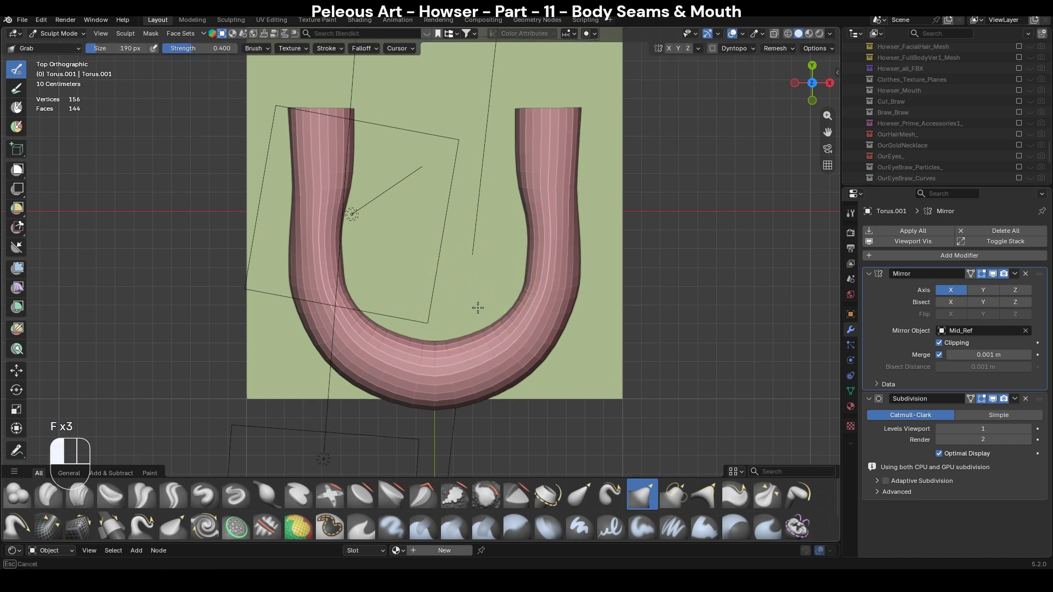
{"action": "middle_click_drag", "start_coordinate": [468, 285], "coordinate": [484, 297], "text": "shift"}
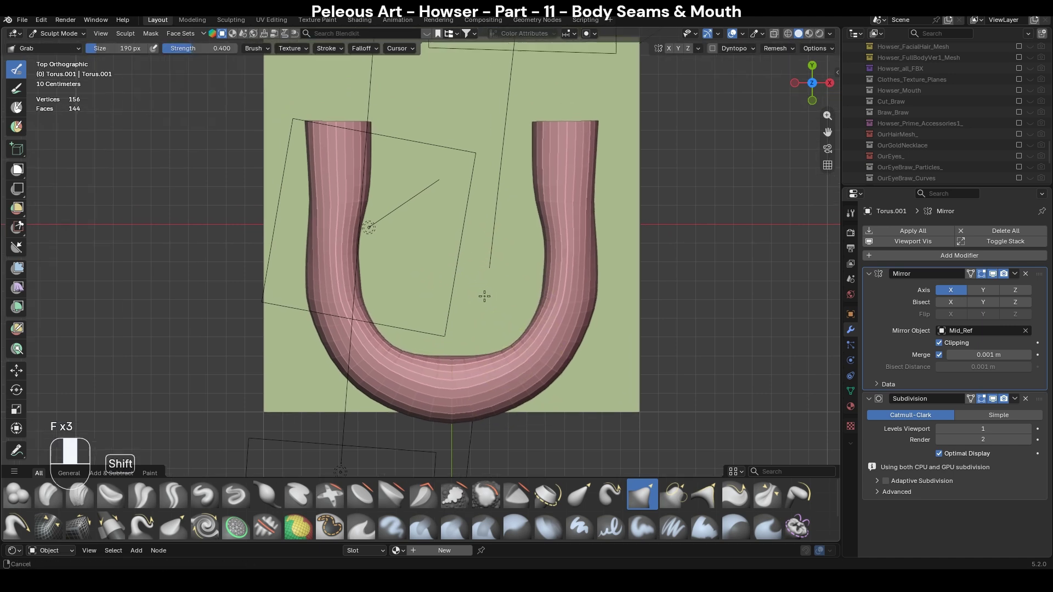
{"action": "scroll", "coordinate": [489, 295], "scroll_direction": "down", "scroll_amount": 2}
{"action": "key", "text": "f"}
{"action": "left_click", "coordinate": [556, 291]}
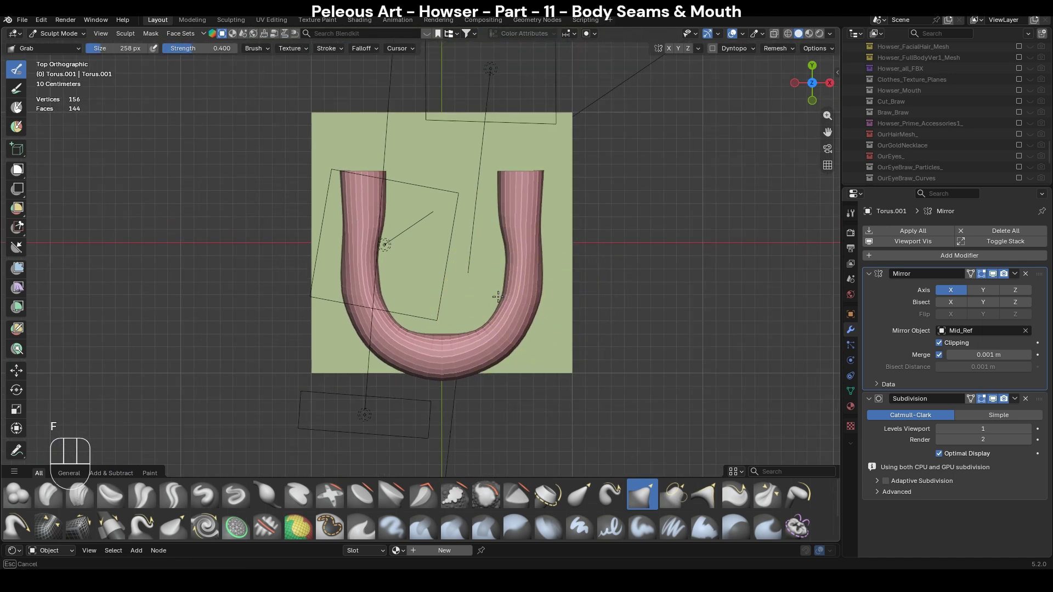
{"action": "middle_click_drag", "start_coordinate": [612, 376], "coordinate": [483, 249]}
{"action": "scroll", "coordinate": [488, 264], "scroll_direction": "up", "scroll_amount": 2}
{"action": "key", "text": "KP_1"}
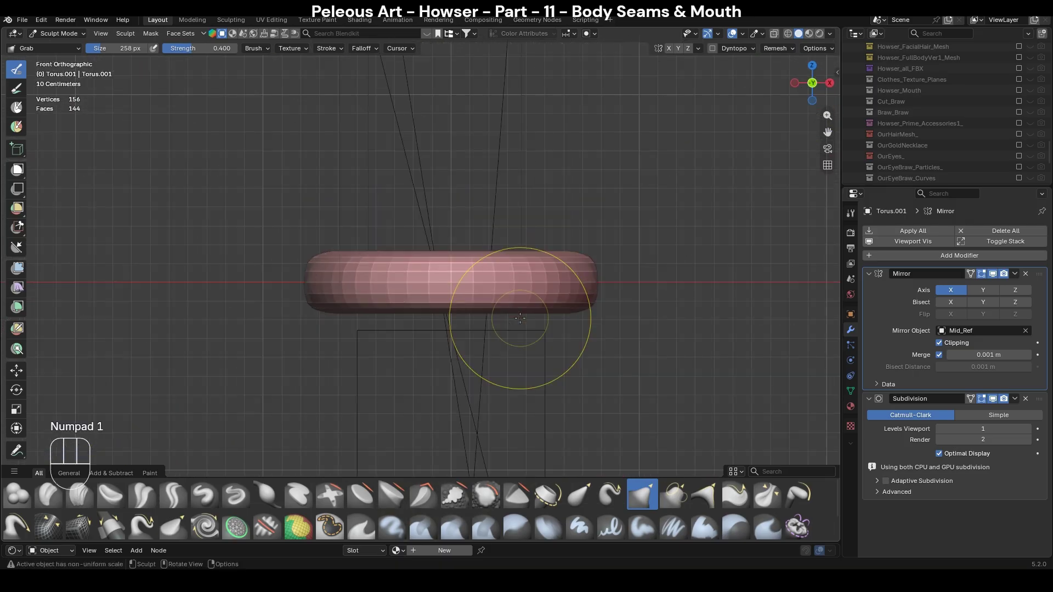
Adjust the inner edge at the tube's front centre with the Grab brush at 200 px.
{"action": "key", "text": "KP_7"}
{"action": "scroll", "coordinate": [467, 268], "scroll_direction": "up", "scroll_amount": 1}
{"action": "mouse_move", "coordinate": [471, 337]}
{"action": "middle_mouse_down", "text": "shift"}
{"action": "mouse_move", "coordinate": [467, 267]}
{"action": "mouse_move", "coordinate": [466, 288]}
{"action": "middle_mouse_up", "text": "shift"}
{"action": "key", "text": "f"}
{"action": "left_click", "coordinate": [480, 271]}
{"action": "key", "text": "f"}
{"action": "left_click", "coordinate": [445, 296]}
{"action": "left_click_drag", "start_coordinate": [445, 296], "coordinate": [445, 313]}
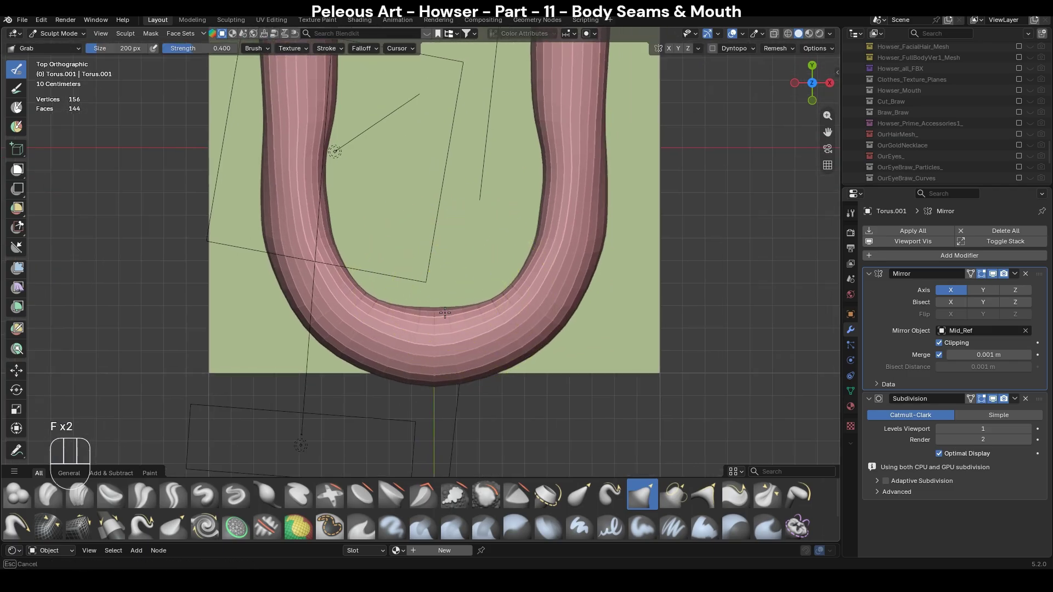
Reshape the tube's front bend inward, within the reference plane's edge, using the Grab brush at up to 280 px.
{"action": "key", "text": "f"}
{"action": "key", "text": "f"}
{"action": "left_click", "coordinate": [550, 349]}
{"action": "left_click_drag", "start_coordinate": [550, 349], "coordinate": [541, 326]}
{"action": "middle_click_drag", "start_coordinate": [534, 279], "coordinate": [545, 324], "text": "shift"}
{"action": "key", "text": "f"}
{"action": "left_click", "coordinate": [521, 324]}
{"action": "left_click_drag", "start_coordinate": [568, 345], "coordinate": [552, 350]}
{"action": "scroll", "coordinate": [417, 349], "scroll_direction": "down", "scroll_amount": 1}
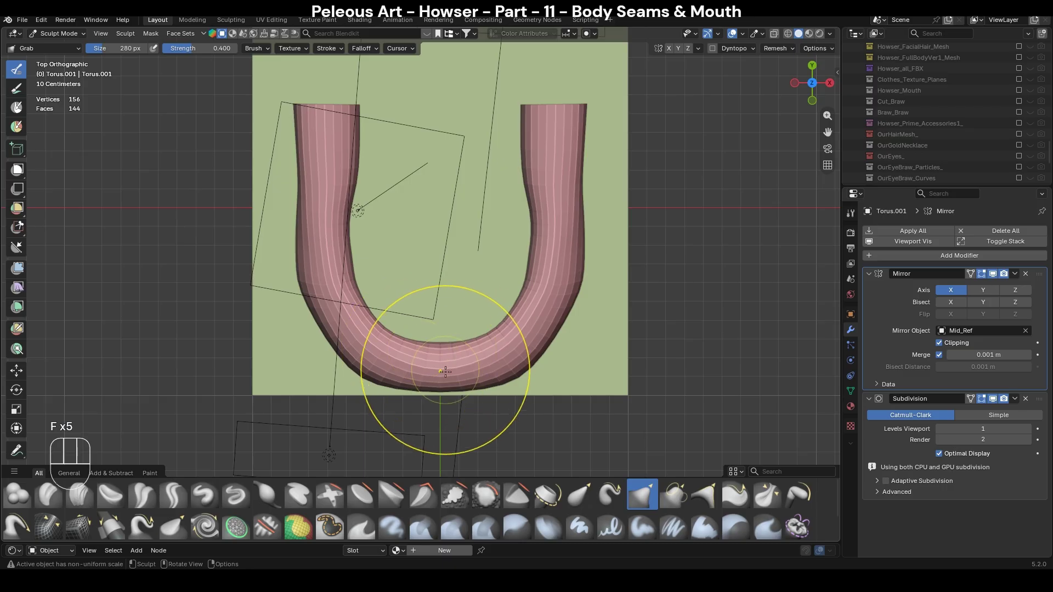
Smooth the tube's side and front bend using the Smooth brush with strength 0.055 and size 280 px.
{"action": "middle_click_drag", "start_coordinate": [544, 291], "coordinate": [544, 331], "text": "shift"}
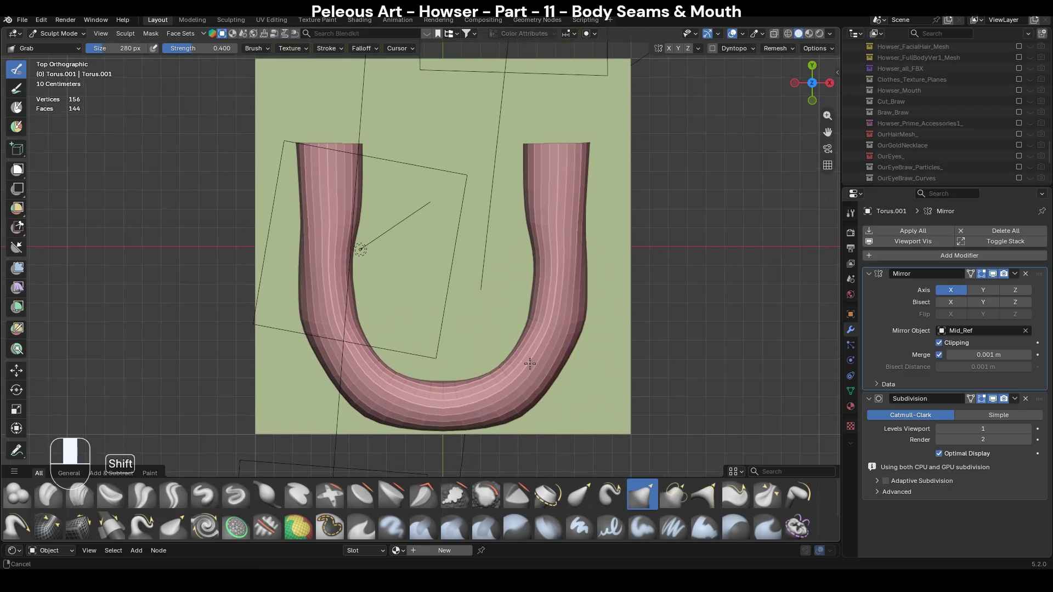
{"action": "key", "text": "s"}
{"action": "key", "text": "shift+f"}
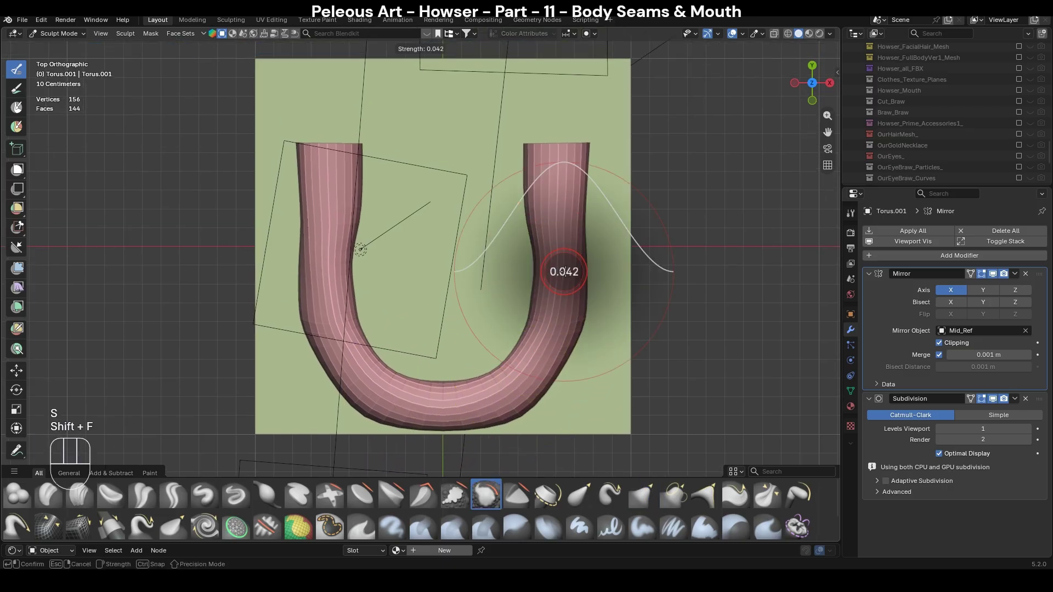
{"action": "left_click", "coordinate": [568, 272]}
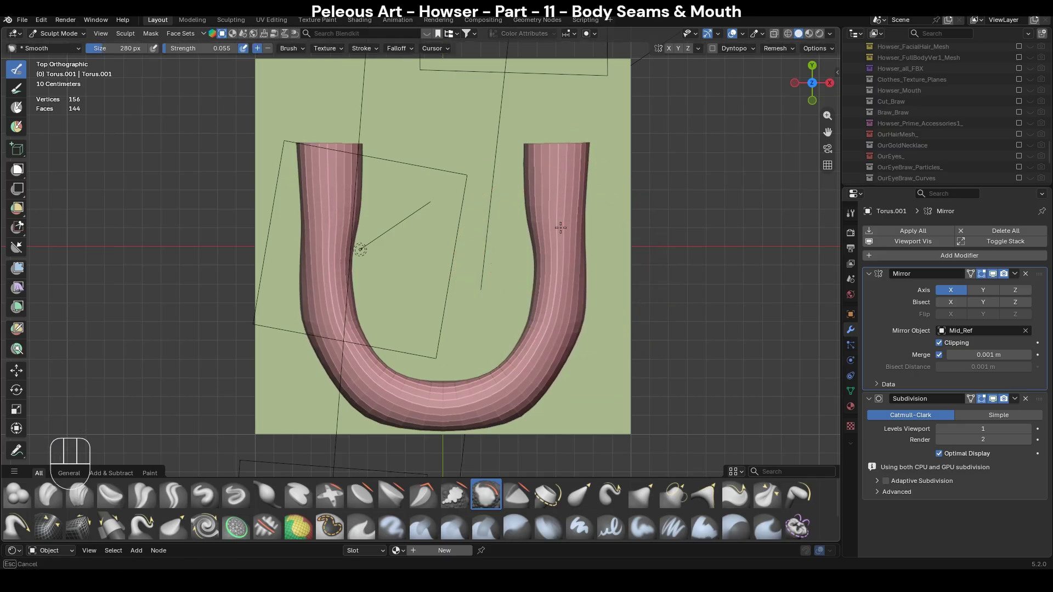
{"action": "mouse_move", "coordinate": [549, 359]}
{"action": "left_mouse_down"}
{"action": "mouse_move", "coordinate": [552, 299]}
{"action": "mouse_move", "coordinate": [571, 327]}
{"action": "mouse_move", "coordinate": [559, 331]}
{"action": "left_mouse_up"}
Nudge the outer side of the tube's bend inward with the Grab brush, undoing the stroke made at 330 px.
{"action": "key", "text": "g"}
{"action": "key", "text": "f"}
{"action": "left_click", "coordinate": [565, 301]}
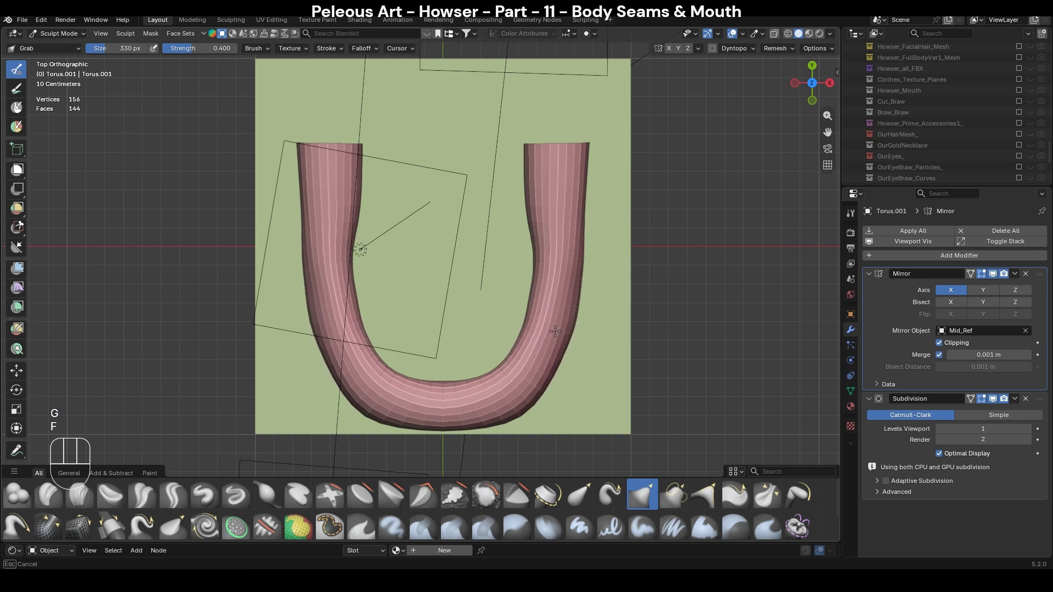
{"action": "left_click", "coordinate": [544, 354]}
{"action": "key", "text": "ctrl+z"}
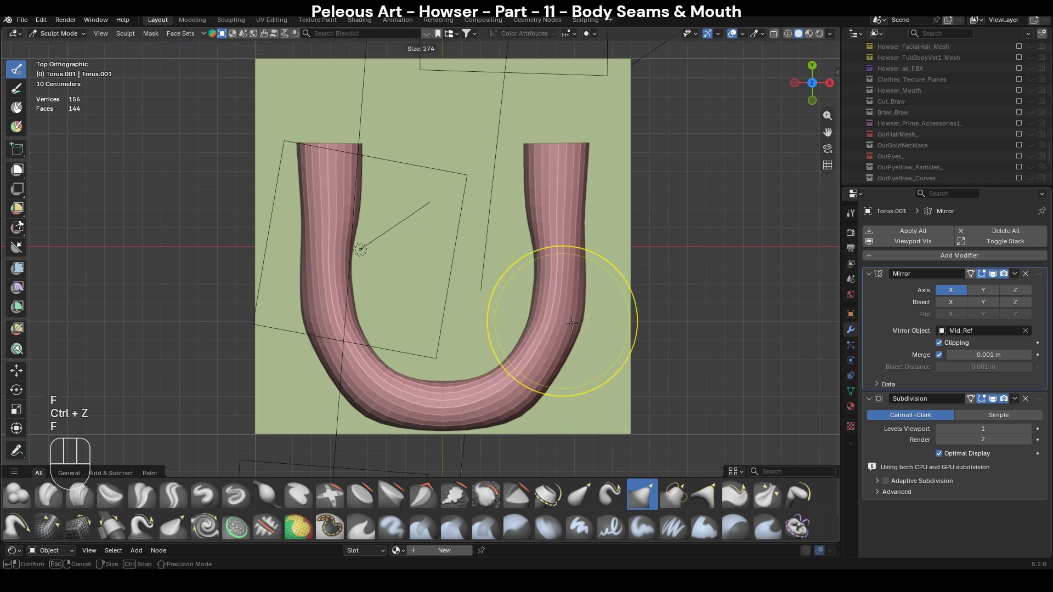
{"action": "key", "text": "f"}
{"action": "left_click_drag", "start_coordinate": [562, 338], "coordinate": [557, 337]}
Finish shaping the tube's curve with a resized Grab brush, return to Object Mode in front view and deselect the tube.
{"action": "key", "text": "f"}
{"action": "left_click", "coordinate": [494, 242]}
{"action": "scroll", "coordinate": [514, 231], "scroll_direction": "up", "scroll_amount": 1}
{"action": "middle_click_drag", "start_coordinate": [514, 231], "coordinate": [510, 312], "text": "shift"}
{"action": "key", "text": "f"}
{"action": "left_click", "coordinate": [516, 336]}
{"action": "middle_click_drag", "start_coordinate": [634, 353], "coordinate": [636, 215]}
{"action": "key", "text": "KP_1"}
{"action": "key", "text": "ctrl+Tab"}
{"action": "left_click", "coordinate": [640, 390]}
{"action": "scroll", "coordinate": [634, 349], "scroll_direction": "down", "scroll_amount": 2}
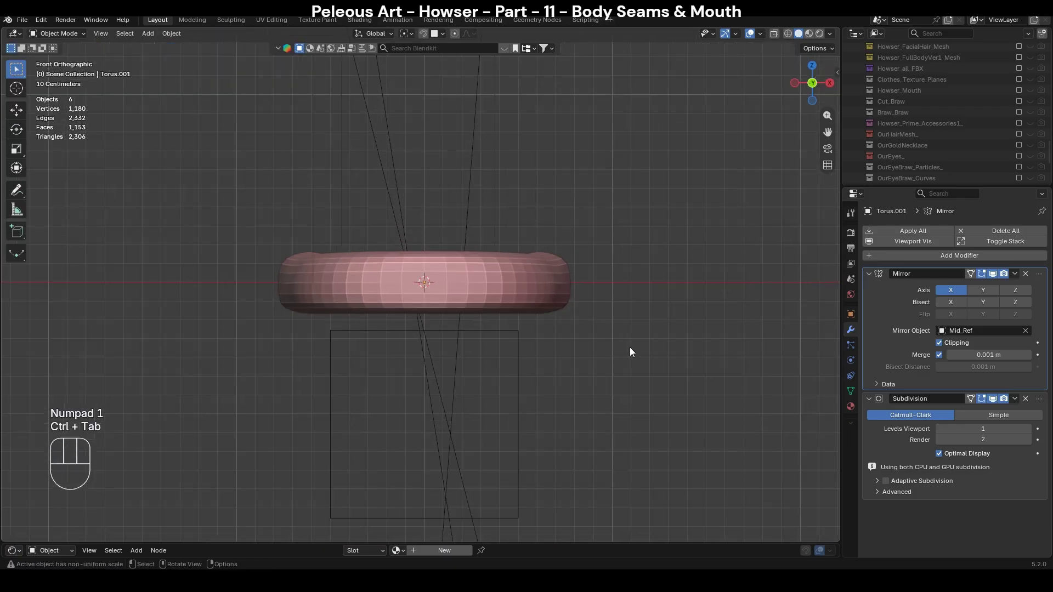
Add a 2 m cube at the world origin, enclosing the tube.
{"action": "key", "text": "shift+a"}
{"action": "mouse_move", "coordinate": [630, 347]}
{"action": "left_click", "coordinate": [680, 357]}
{"action": "scroll", "coordinate": [651, 323], "scroll_direction": "down", "scroll_amount": 3}
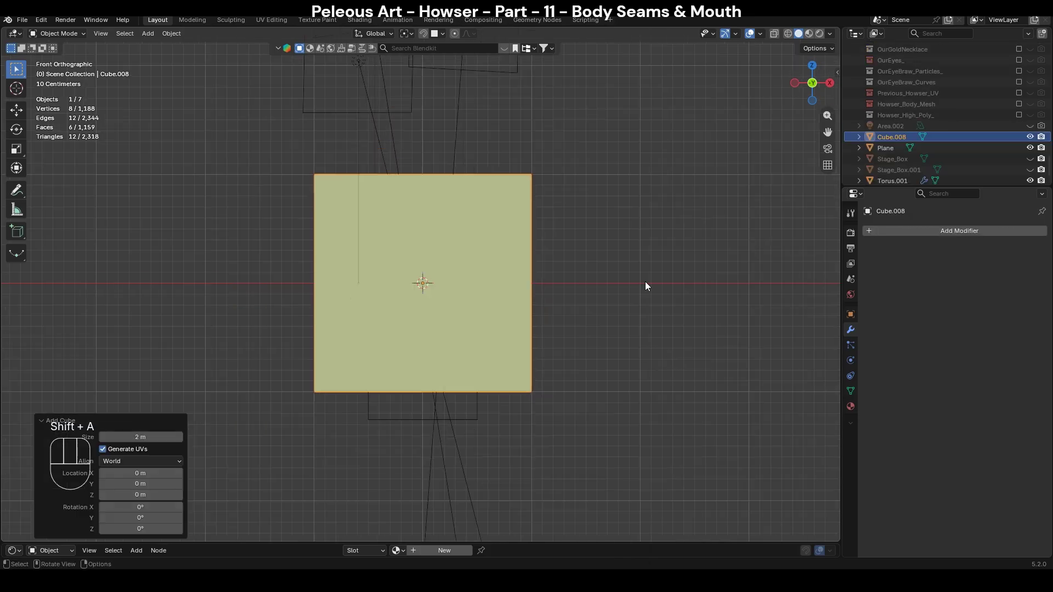
{"action": "middle_click_drag", "start_coordinate": [694, 299], "coordinate": [646, 325]}
Cut two centred edge loops around the cube in perpendicular vertical directions.
{"action": "key", "text": "Tab"}
{"action": "key", "text": "ctrl+r"}
{"action": "left_click", "coordinate": [487, 240]}
{"action": "right_click", "coordinate": [487, 241]}
{"action": "middle_click_drag", "start_coordinate": [454, 350], "coordinate": [482, 336]}
{"action": "key", "text": "ctrl+r"}
{"action": "left_click", "coordinate": [340, 277]}
{"action": "right_click", "coordinate": [340, 277]}
Bevel the two vertical centre loops with one segment each, widening them almost to the cube's edges, the second by about 0.96 m.
{"action": "left_click", "coordinate": [439, 307], "text": "alt"}
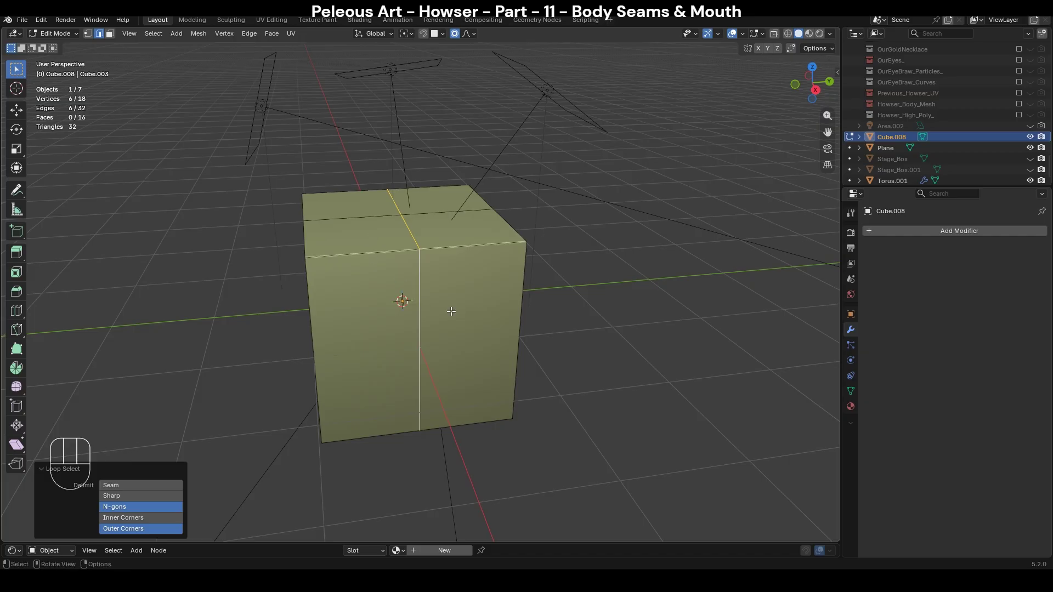
{"action": "key", "text": "ctrl+b"}
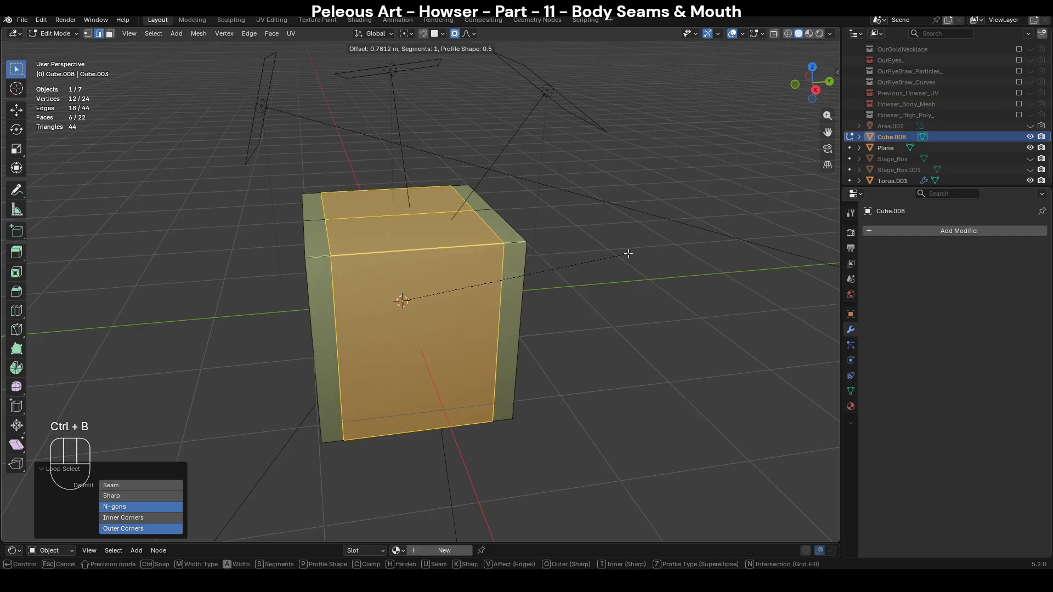
{"action": "left_click", "coordinate": [644, 254]}
{"action": "middle_click_drag", "start_coordinate": [634, 259], "coordinate": [392, 302]}
{"action": "key", "text": "2"}
{"action": "left_click", "coordinate": [512, 234], "text": "alt"}
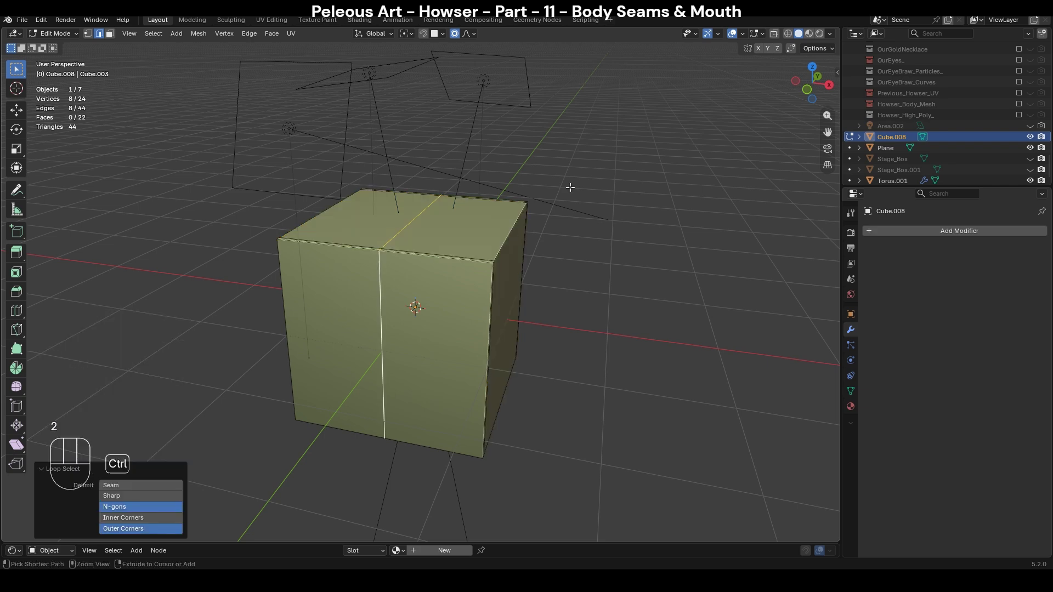
{"action": "key", "text": "ctrl+b"}
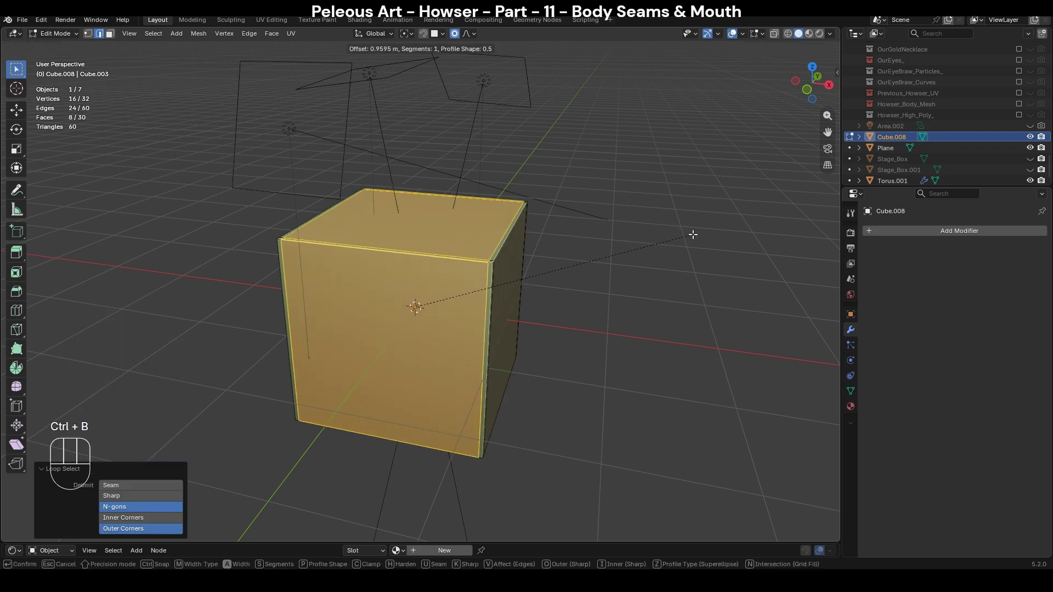
{"action": "left_click", "coordinate": [693, 235]}
Inset the cube's large top face by about 0.253 m and inset the opposite bottom face as well.
{"action": "middle_click_drag", "start_coordinate": [675, 242], "coordinate": [445, 242]}
{"action": "key", "text": "3"}
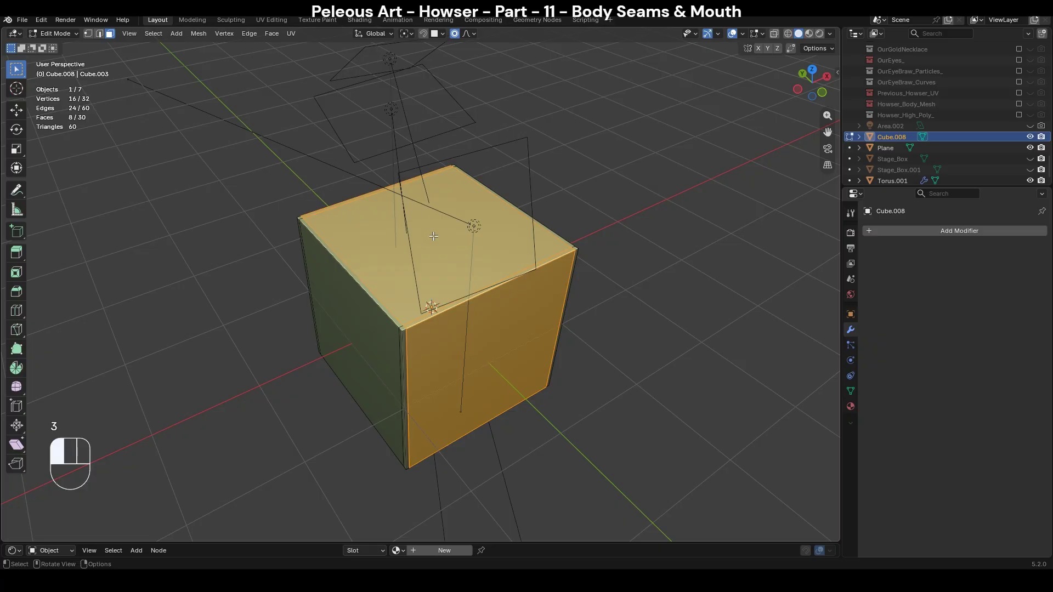
{"action": "left_click", "coordinate": [434, 235]}
{"action": "key", "text": "i"}
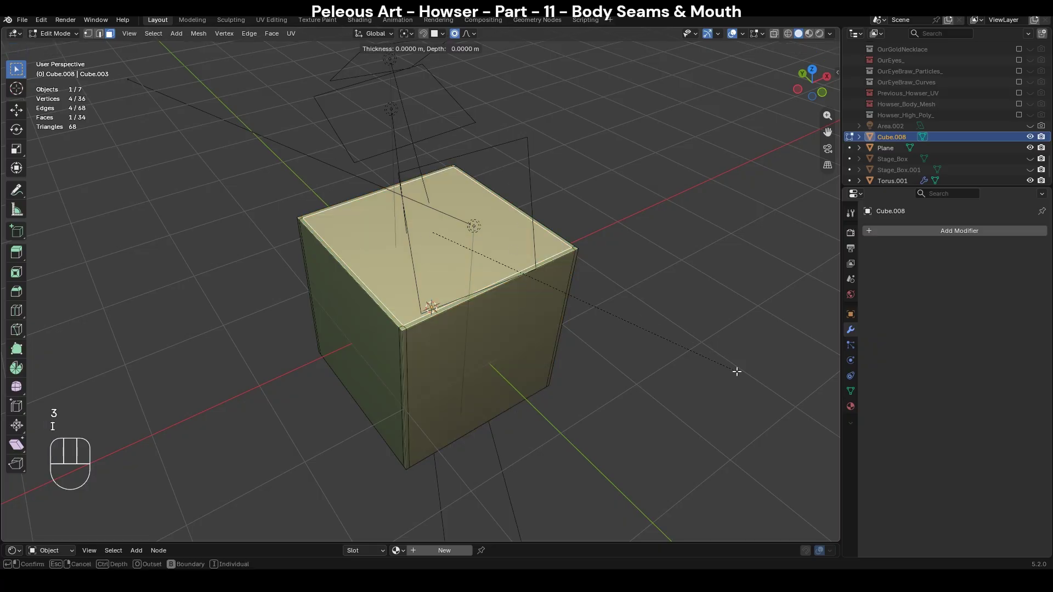
{"action": "left_click", "coordinate": [715, 357]}
{"action": "middle_click_drag", "start_coordinate": [715, 357], "coordinate": [530, 285]}
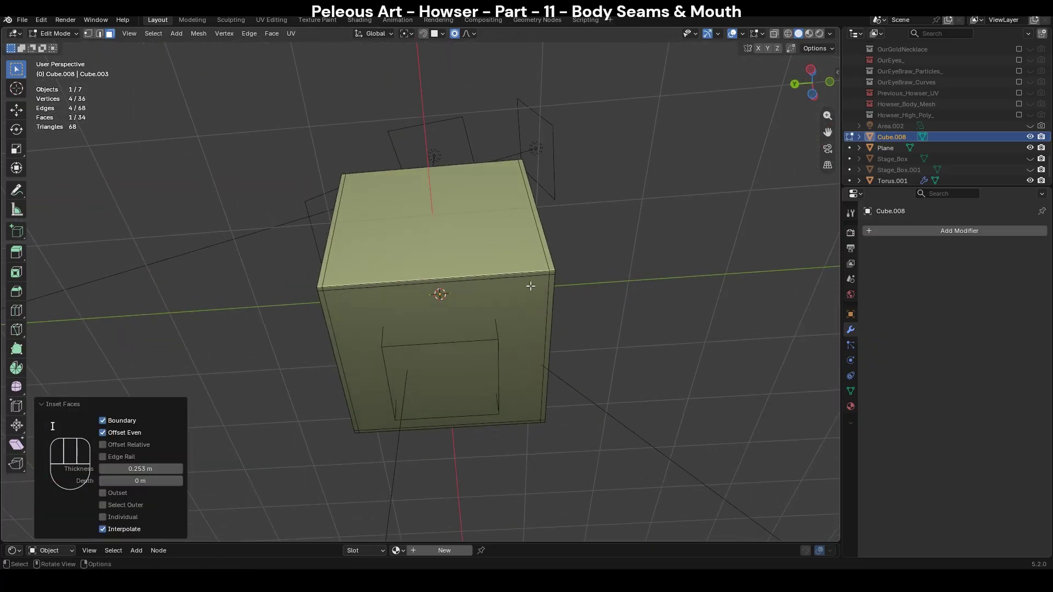
{"action": "left_click", "coordinate": [493, 309]}
{"action": "key", "text": "i"}
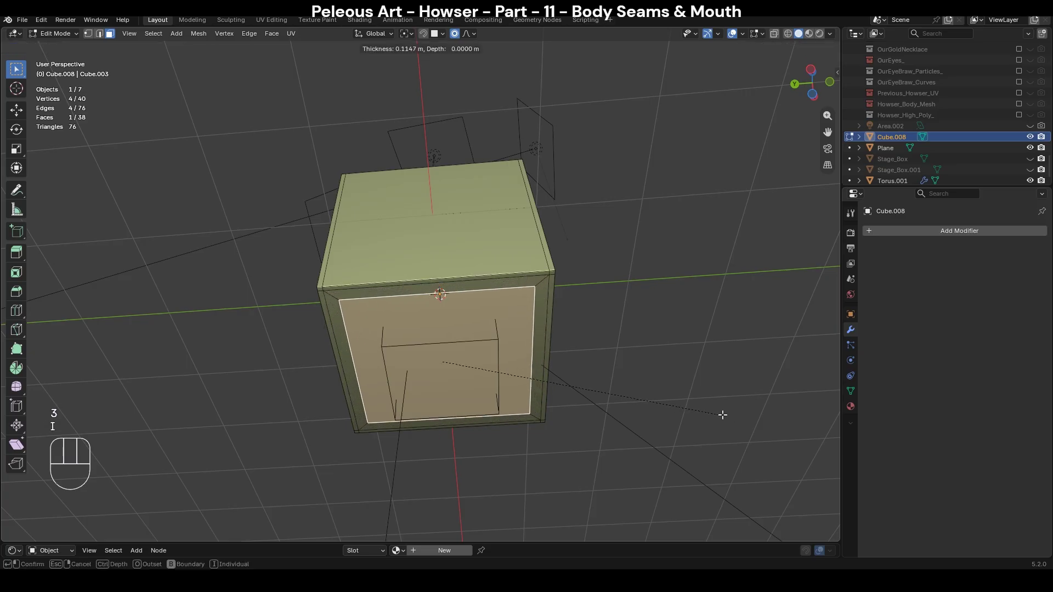
{"action": "left_click", "coordinate": [696, 384]}
Cut a centred vertical edge loop around the cube and mark it as a seam.
{"action": "middle_click_drag", "start_coordinate": [695, 384], "coordinate": [429, 253]}
{"action": "key", "text": "3"}
{"action": "key", "text": "ctrl+r"}
{"action": "left_click", "coordinate": [430, 252]}
{"action": "right_click", "coordinate": [430, 251]}
{"action": "right_click", "coordinate": [584, 266]}
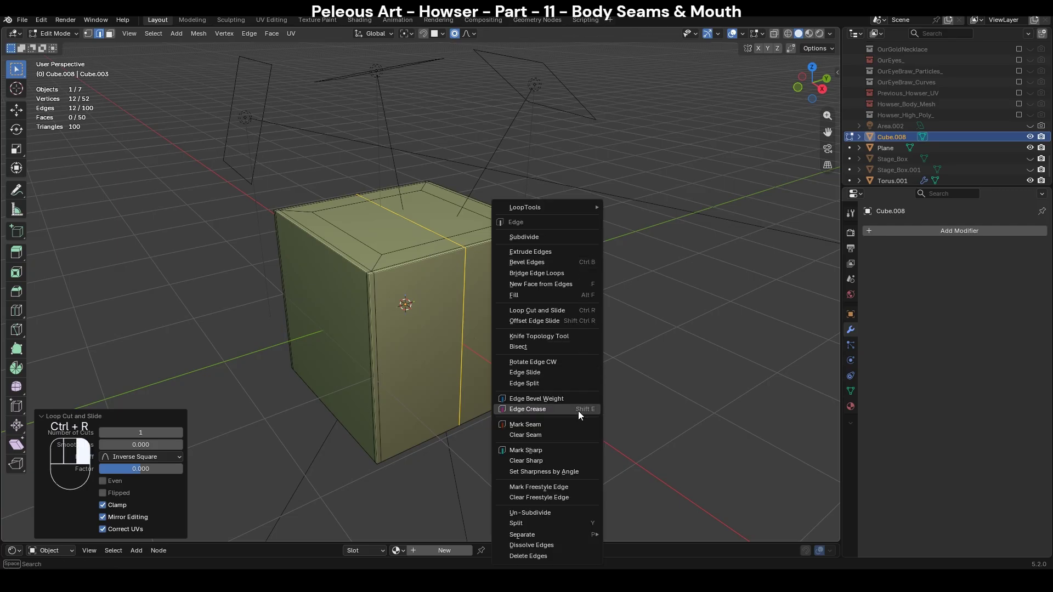
{"action": "left_click", "coordinate": [575, 425]}
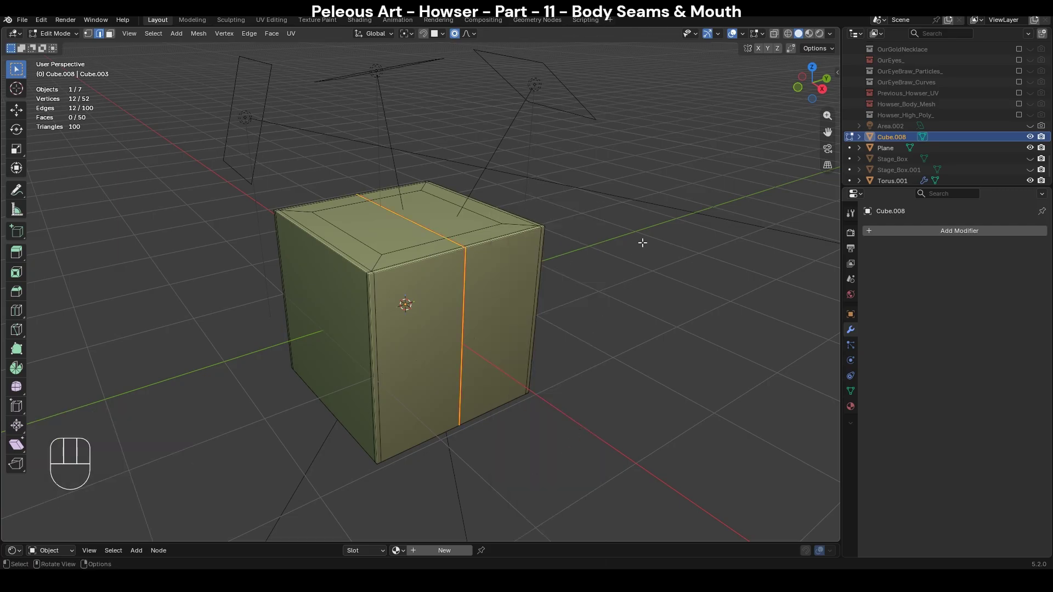
Unwrap the whole cube with Minimum Stretch, check its UV layout and return to the modelling layout.
{"action": "key", "text": "a"}
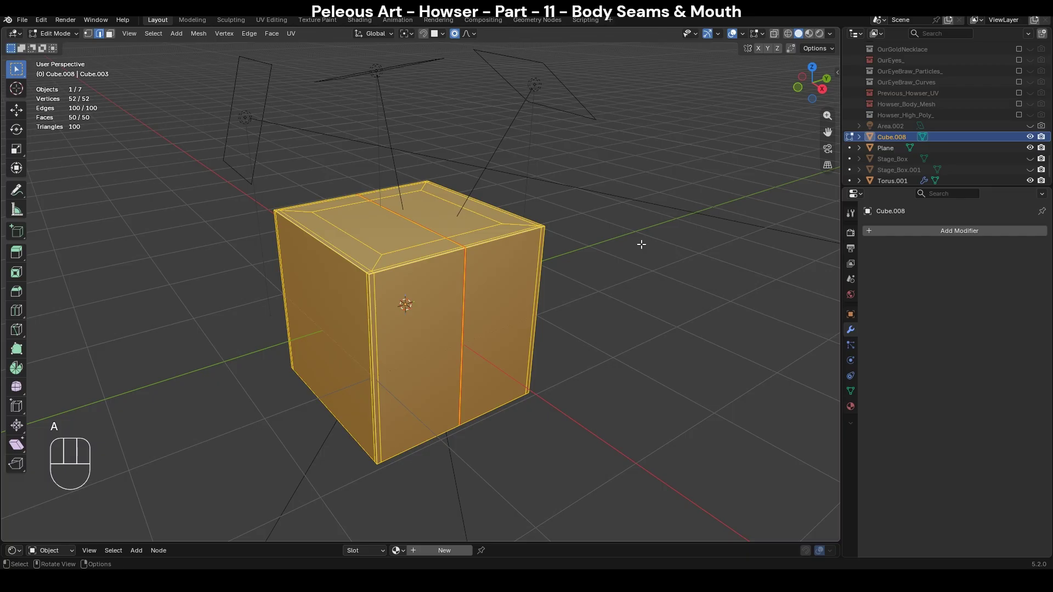
{"action": "key", "text": "u"}
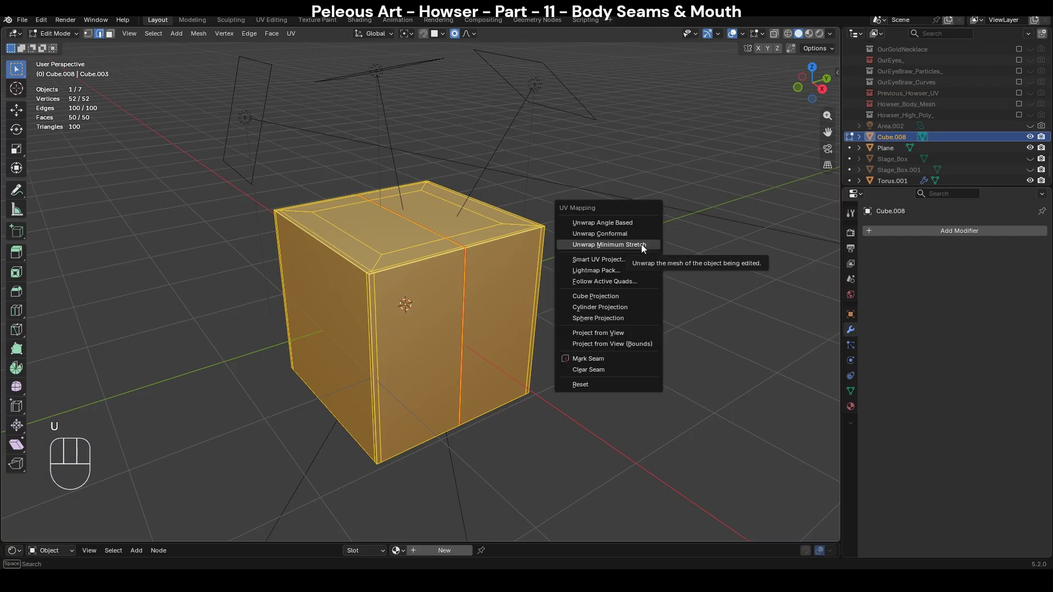
{"action": "left_click", "coordinate": [641, 244]}
{"action": "left_click", "coordinate": [271, 20]}
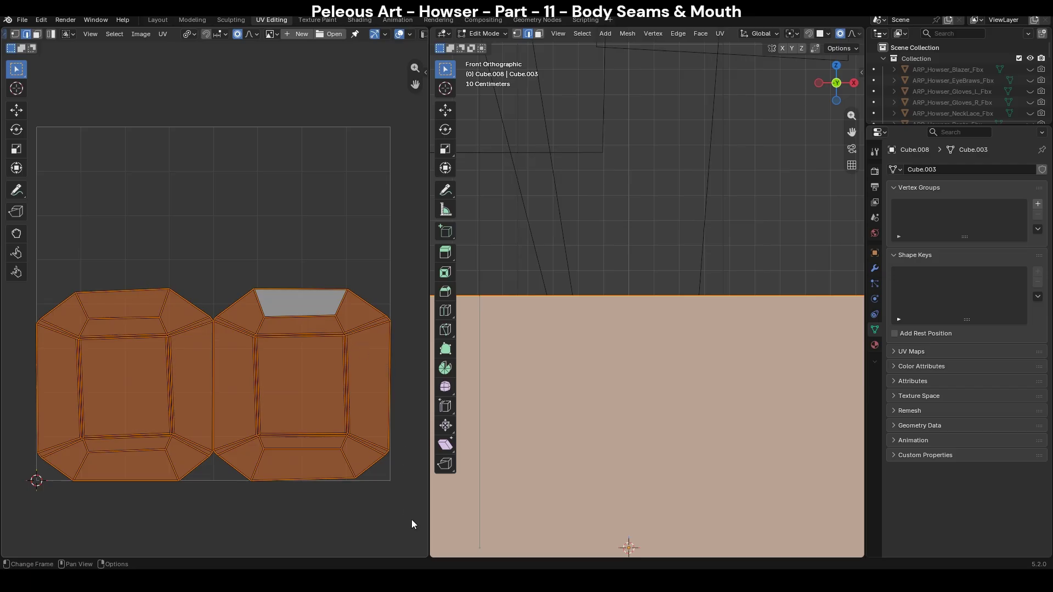
{"action": "left_click", "coordinate": [153, 19]}
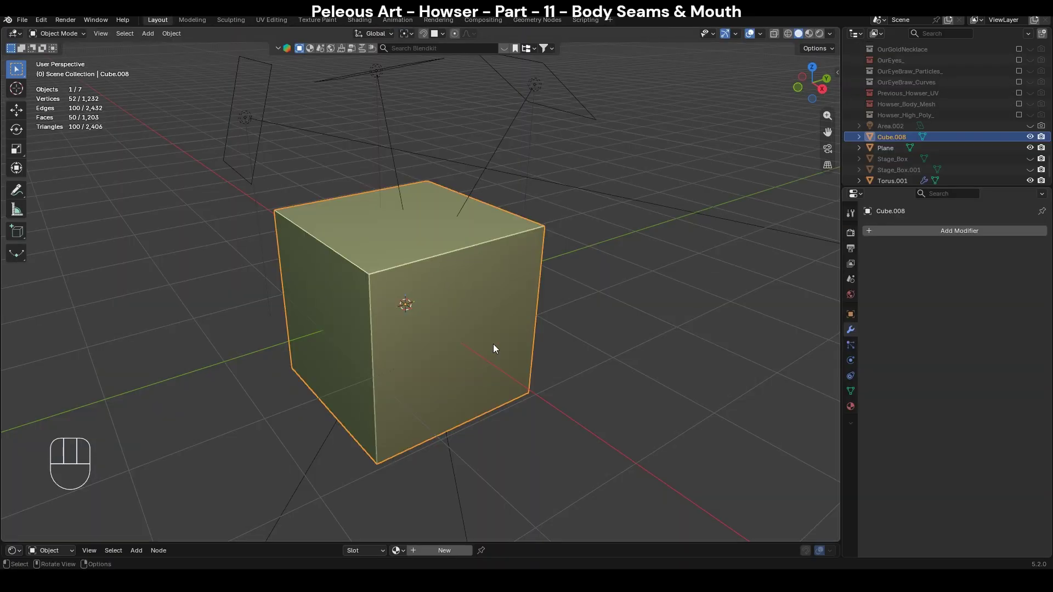
Apply a level 1 Subdivision modifier to the cube.
{"action": "key", "text": "KP_1"}
{"action": "middle_click_drag", "start_coordinate": [495, 343], "coordinate": [608, 325]}
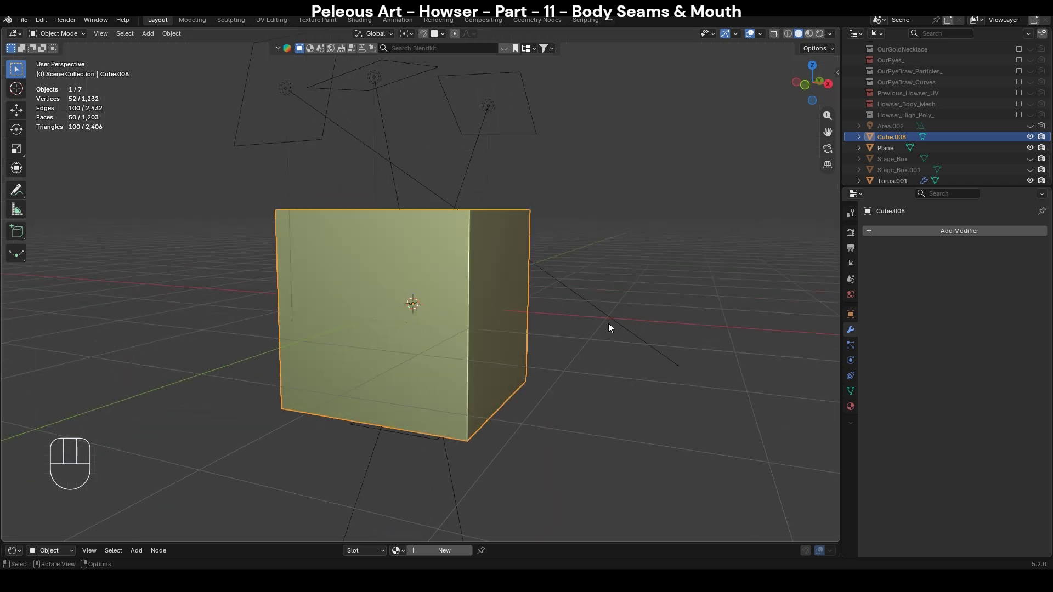
{"action": "key", "text": "ctrl+1"}
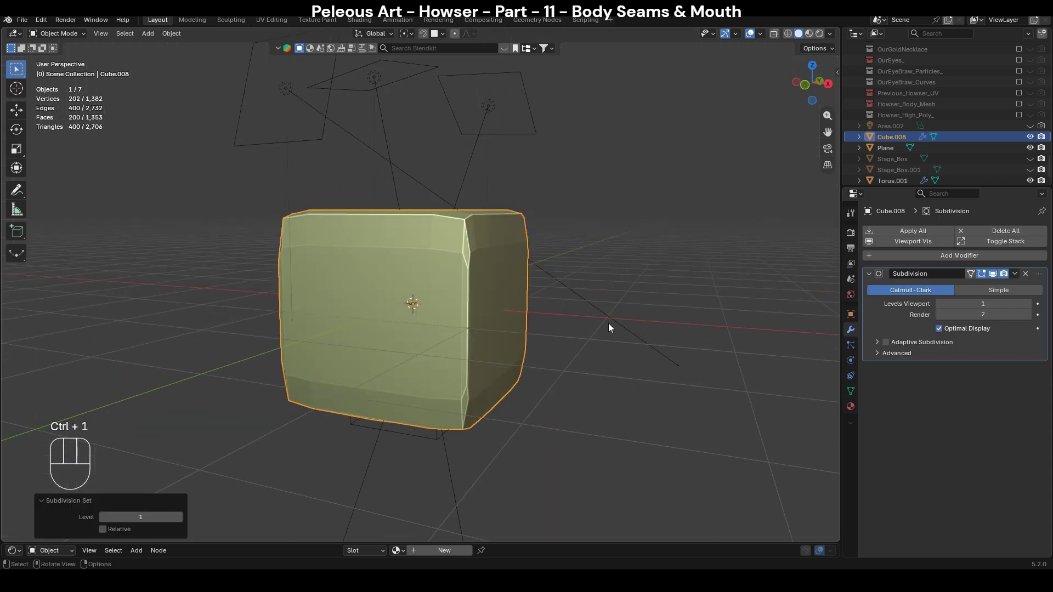
Smooth the cube's corners and side from the front view with the Smooth brush at 326 px.
{"action": "key", "text": "KP_1"}
{"action": "key", "text": "ctrl+Tab"}
{"action": "key", "text": "s"}
{"action": "key", "text": "f"}
{"action": "left_click", "coordinate": [498, 275]}
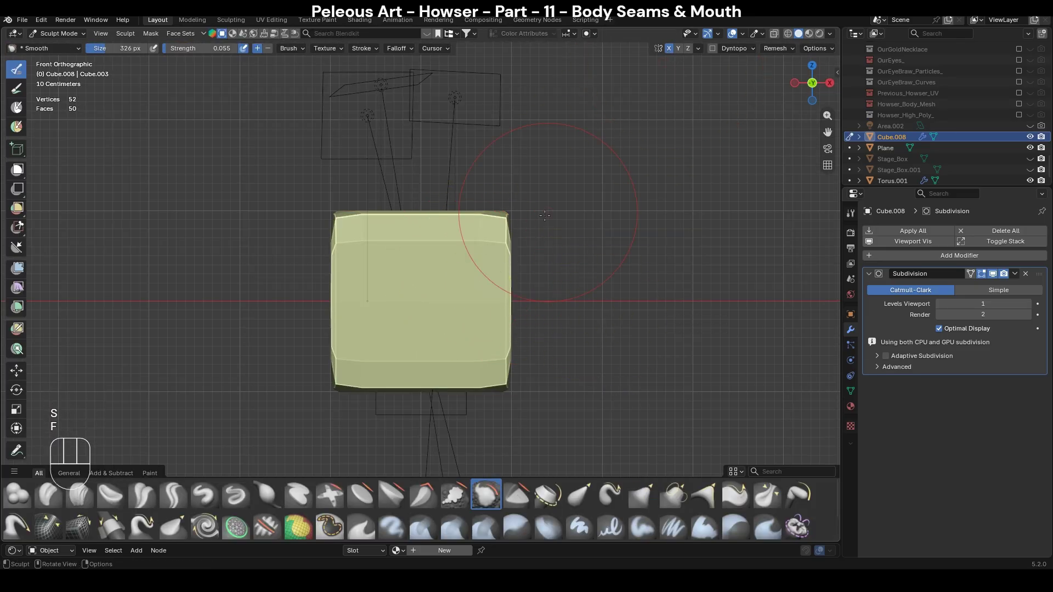
{"action": "left_click_drag", "start_coordinate": [508, 214], "coordinate": [502, 228]}
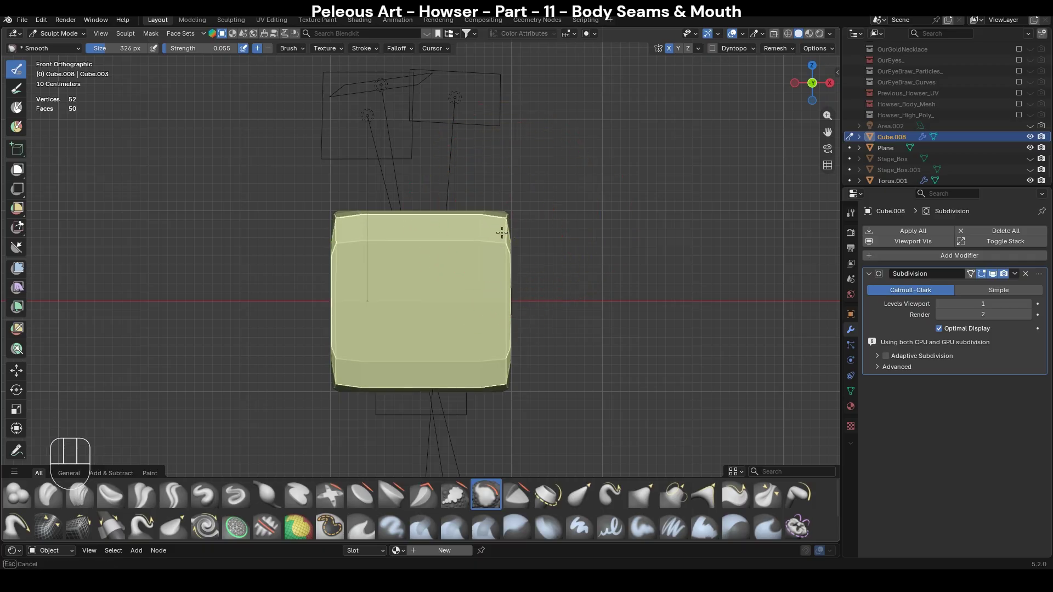
{"action": "mouse_move", "coordinate": [494, 298]}
{"action": "left_mouse_down"}
{"action": "mouse_move", "coordinate": [496, 261]}
{"action": "mouse_move", "coordinate": [419, 306]}
{"action": "mouse_move", "coordinate": [497, 266]}
{"action": "mouse_move", "coordinate": [482, 385]}
{"action": "left_mouse_up"}
Raise the Smooth brush strength to 0.176, round the cube from the front and side, and return to Object Mode.
{"action": "key", "text": "shift+f"}
{"action": "left_click", "coordinate": [514, 279]}
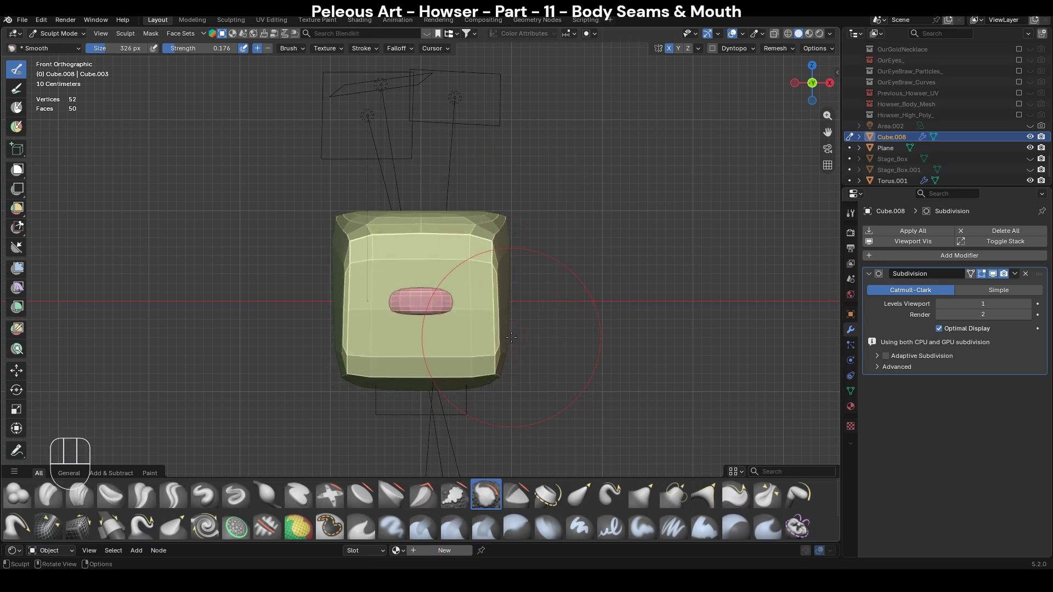
{"action": "key", "text": "KP_3"}
{"action": "left_click_drag", "start_coordinate": [482, 193], "coordinate": [476, 274]}
{"action": "left_click_drag", "start_coordinate": [465, 221], "coordinate": [472, 299]}
{"action": "mouse_move", "coordinate": [472, 338]}
{"action": "left_mouse_down"}
{"action": "mouse_move", "coordinate": [466, 362]}
{"action": "mouse_move", "coordinate": [329, 356]}
{"action": "mouse_move", "coordinate": [346, 349]}
{"action": "mouse_move", "coordinate": [340, 240]}
{"action": "mouse_move", "coordinate": [335, 280]}
{"action": "left_mouse_up"}
{"action": "mouse_move", "coordinate": [336, 283]}
{"action": "middle_mouse_down"}
{"action": "mouse_move", "coordinate": [494, 299]}
{"action": "mouse_move", "coordinate": [371, 310]}
{"action": "mouse_move", "coordinate": [530, 313]}
{"action": "middle_mouse_up"}
{"action": "key", "text": "KP_1"}
{"action": "key", "text": "ctrl+Tab"}
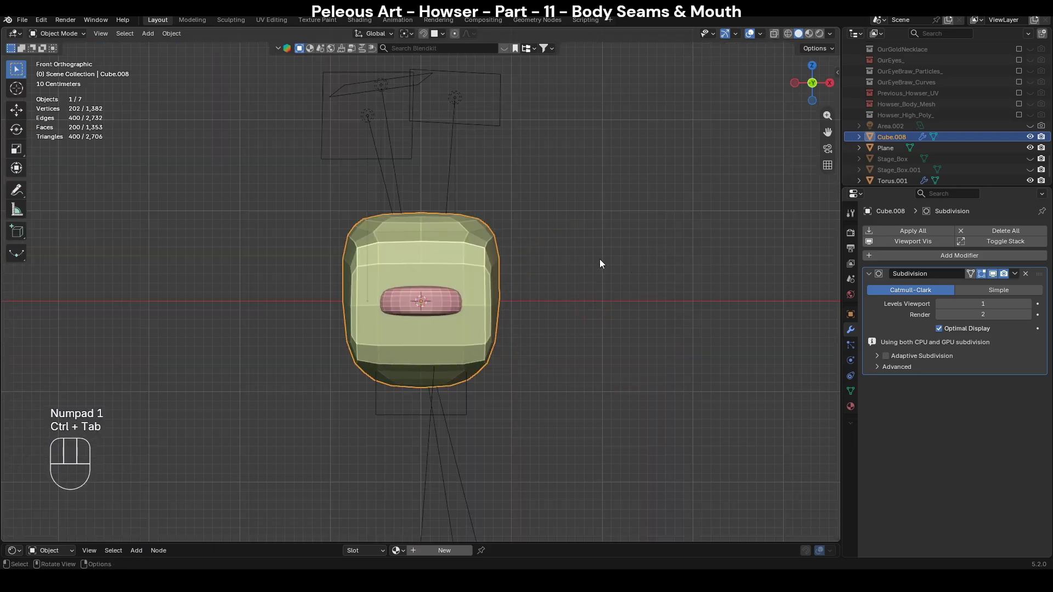
{"action": "key", "text": "g"}
{"action": "left_click", "coordinate": [726, 230]}
{"action": "key", "text": "ctrl+z"}
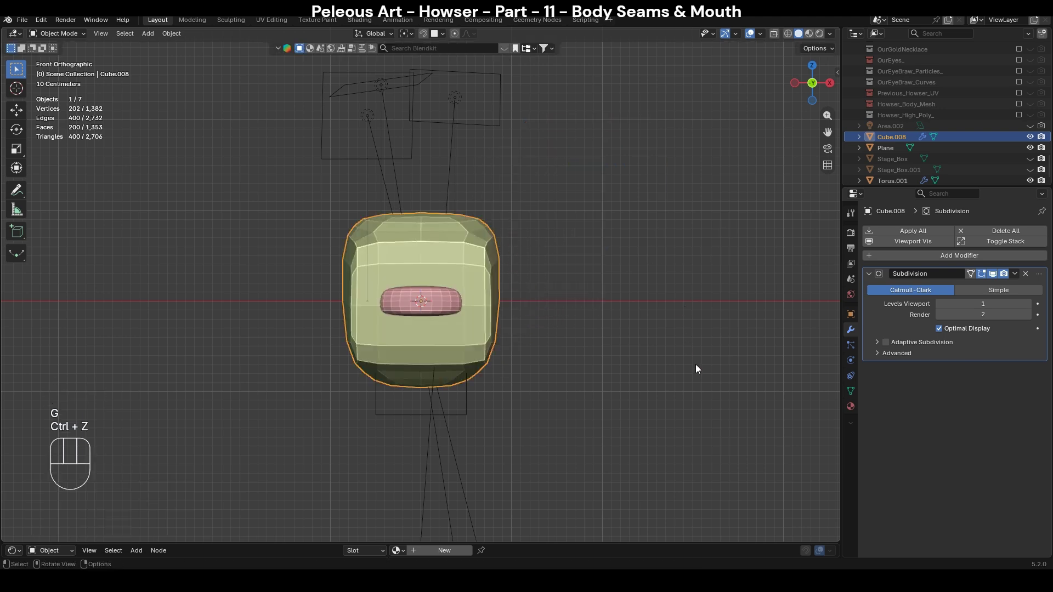
Scale the rounded cube to 0.488 of its size and raise it 0.77832 m along Z.
{"action": "key", "text": "s"}
{"action": "left_click", "coordinate": [557, 322]}
{"action": "middle_click_drag", "start_coordinate": [505, 269], "coordinate": [560, 311]}
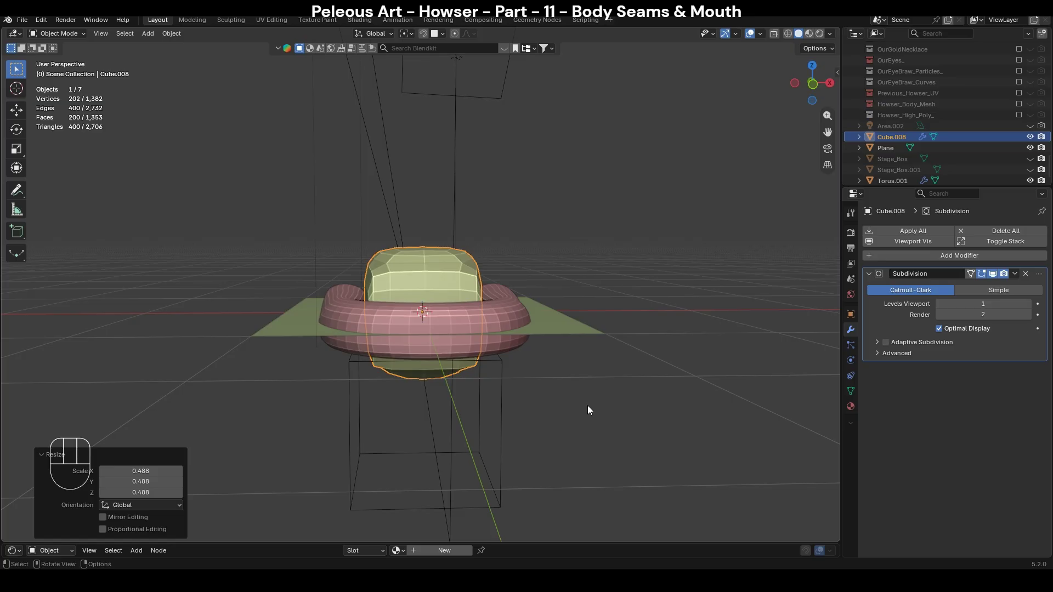
{"action": "key", "text": "g"}
{"action": "key", "text": "z"}
{"action": "left_click", "coordinate": [591, 300]}
{"action": "key", "text": "KP_1"}
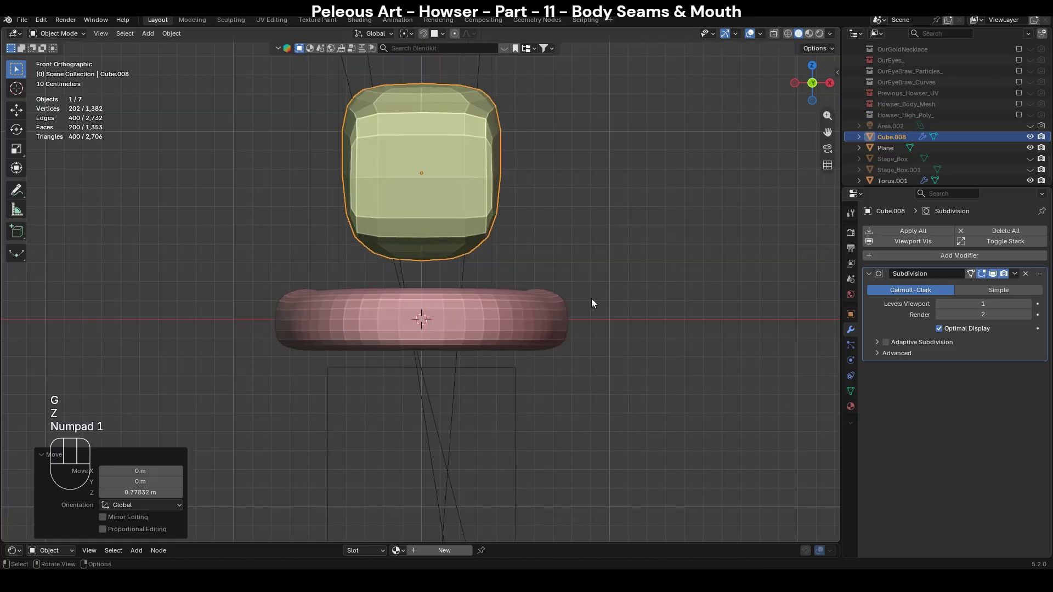
Raise the cube a further 0.12362 m along Z above the tube.
{"action": "middle_click_drag", "start_coordinate": [571, 226], "coordinate": [581, 340], "text": "shift"}
{"action": "scroll", "coordinate": [582, 339], "scroll_direction": "up", "scroll_amount": 2}
{"action": "middle_click_drag", "start_coordinate": [646, 300], "coordinate": [630, 299], "text": "shift"}
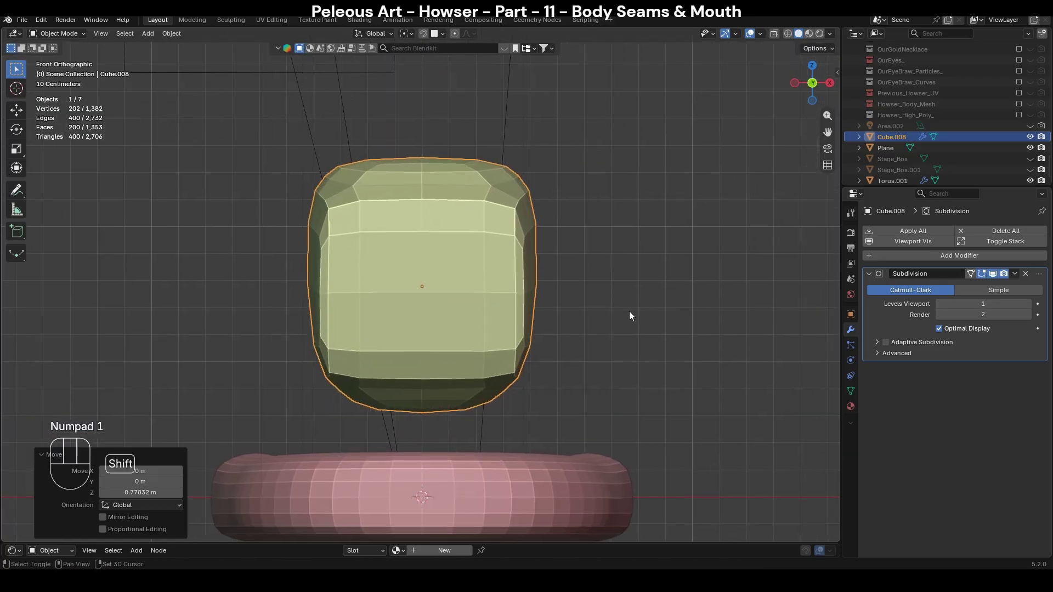
{"action": "key", "text": "g"}
{"action": "key", "text": "z"}
{"action": "left_click", "coordinate": [624, 351]}
Apply Shade Smooth to the cube.
{"action": "scroll", "coordinate": [626, 329], "scroll_direction": "down", "scroll_amount": 3}
{"action": "scroll", "coordinate": [615, 287], "scroll_direction": "down", "scroll_amount": 2}
{"action": "middle_click_drag", "start_coordinate": [590, 254], "coordinate": [460, 315]}
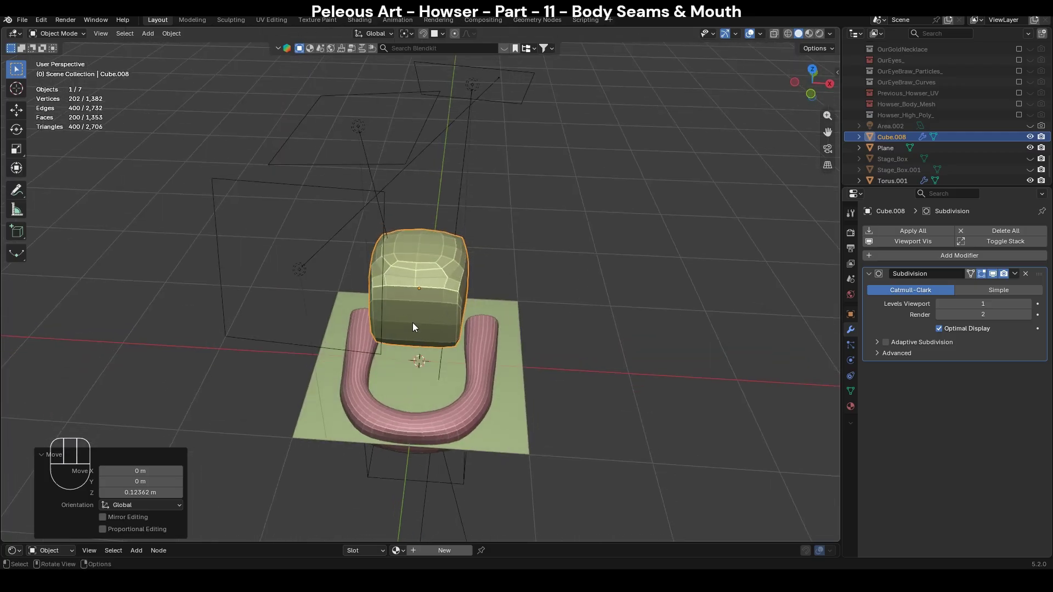
{"action": "scroll", "coordinate": [525, 302], "scroll_direction": "up", "scroll_amount": 3}
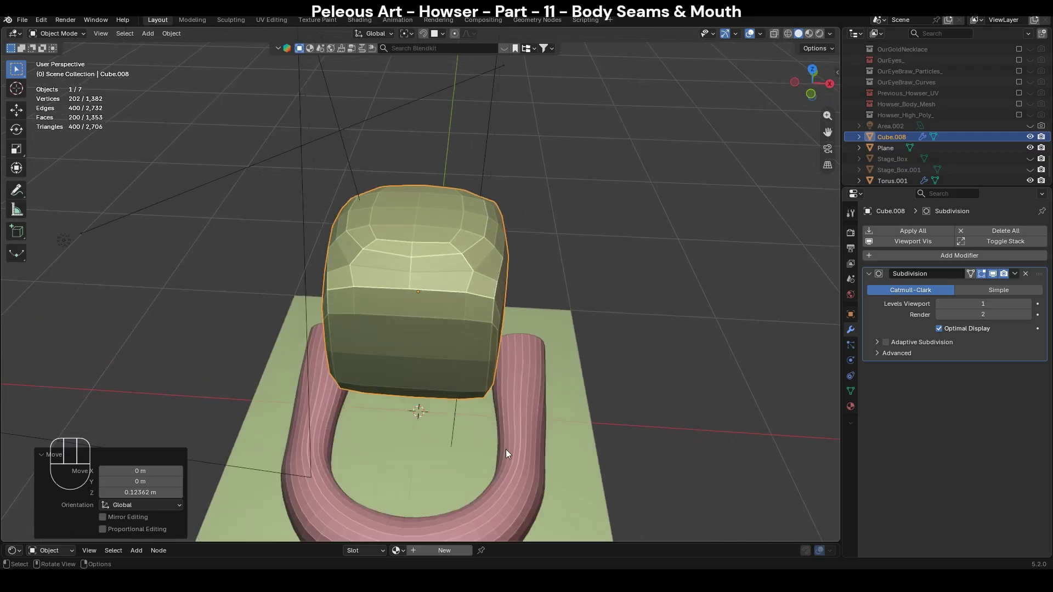
{"action": "key", "text": "KP_1"}
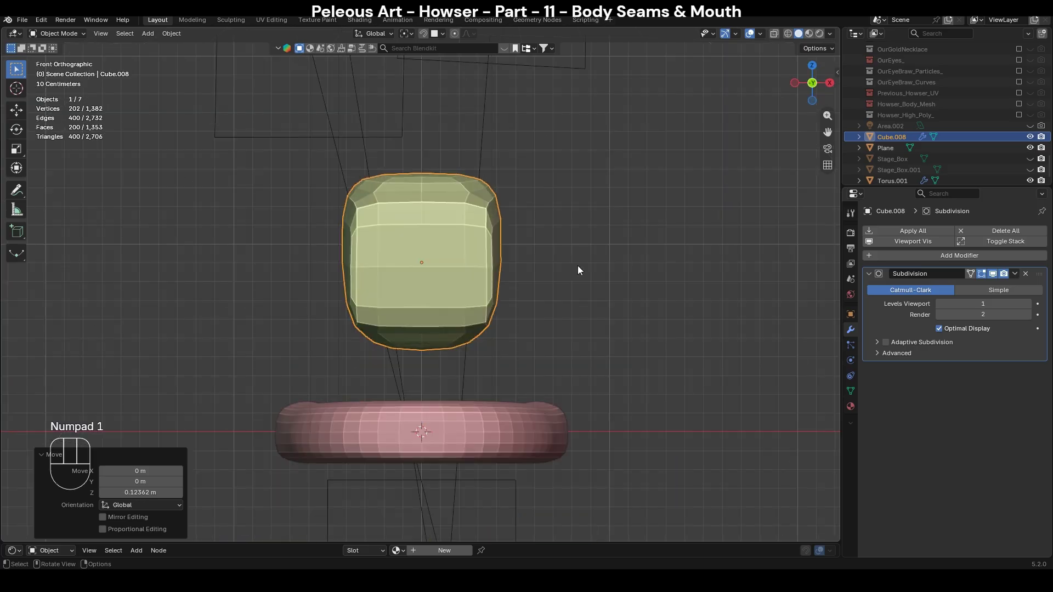
{"action": "middle_click_drag", "start_coordinate": [578, 265], "coordinate": [573, 289], "text": "shift"}
{"action": "scroll", "coordinate": [752, 298], "scroll_direction": "up", "scroll_amount": 1}
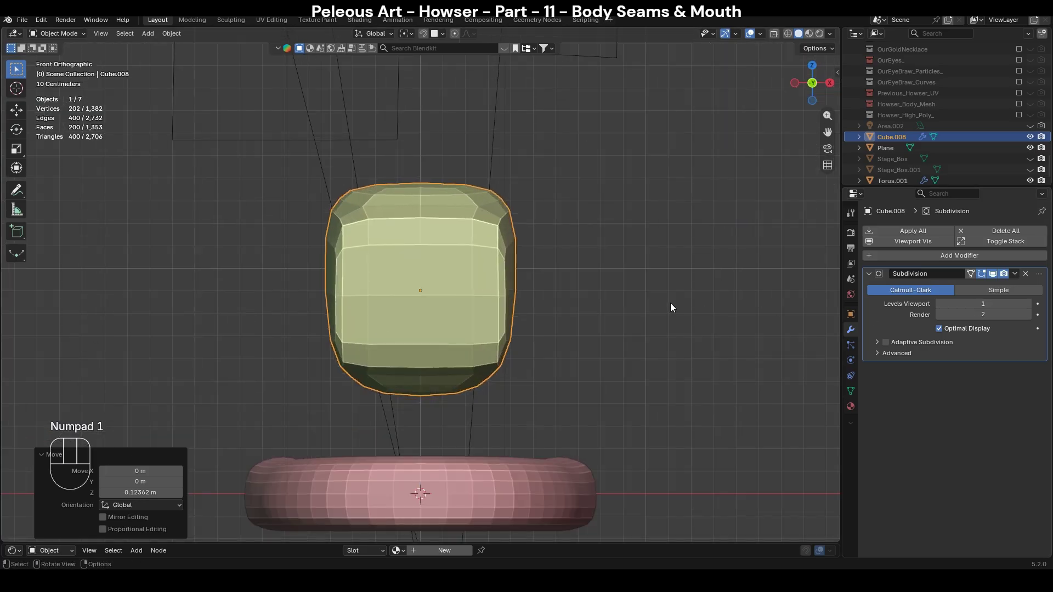
{"action": "right_click", "coordinate": [455, 243]}
{"action": "left_click", "coordinate": [454, 241]}
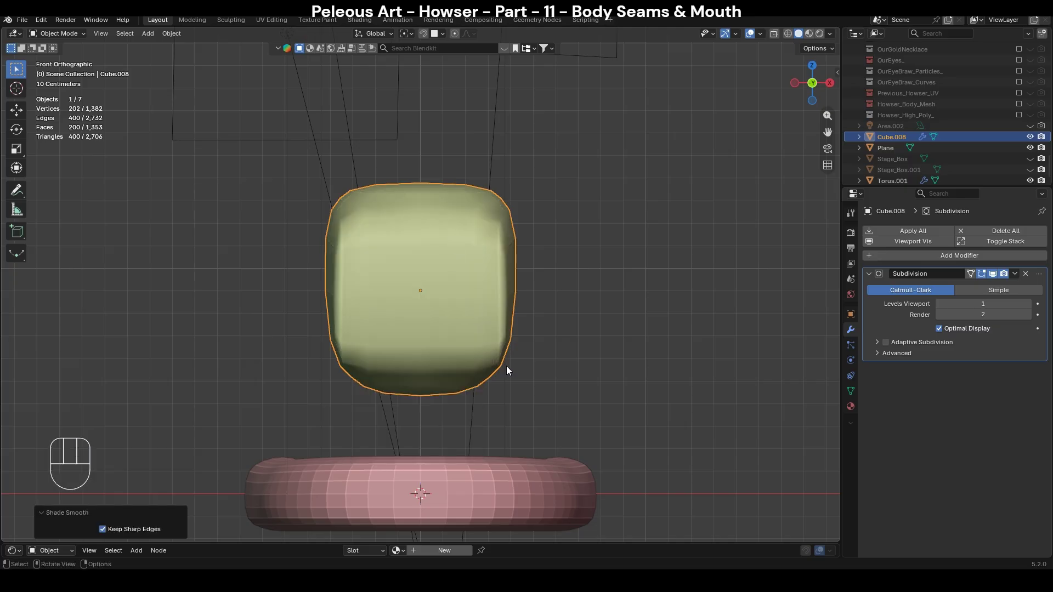
{"action": "right_click", "coordinate": [475, 245]}
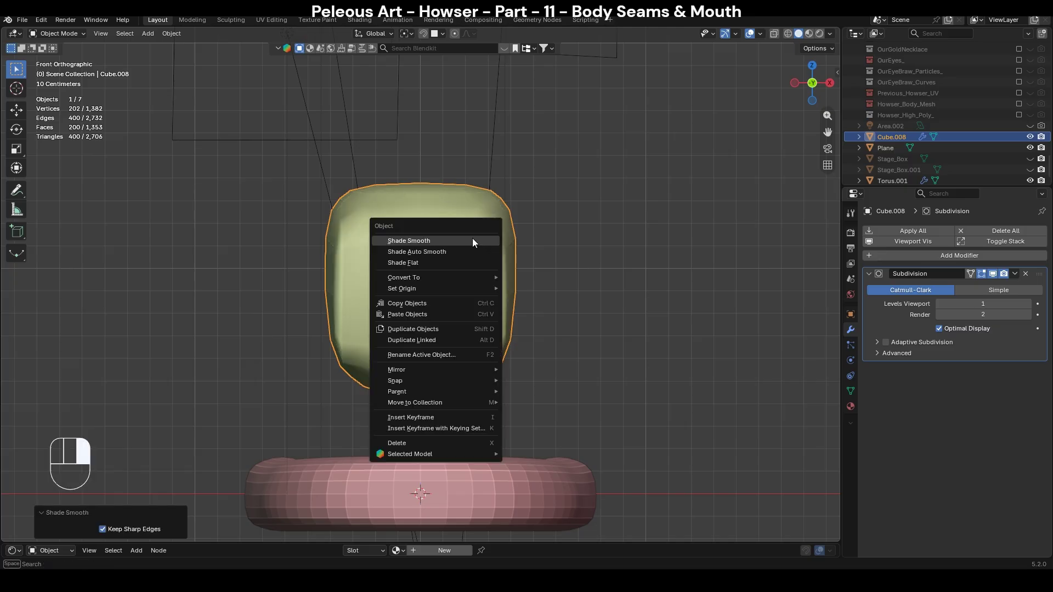
In Sculpt Mode, set the Smooth brush strength to 0.291 and smooth the cube's front and upper area.
{"action": "key", "text": "ctrl+Tab"}
{"action": "left_click", "coordinate": [488, 231]}
{"action": "key", "text": "s"}
{"action": "key", "text": "shift+f"}
{"action": "mouse_move", "coordinate": [494, 265]}
{"action": "left_mouse_down"}
{"action": "mouse_move", "coordinate": [479, 265]}
{"action": "mouse_move", "coordinate": [457, 306]}
{"action": "left_mouse_up"}
{"action": "mouse_move", "coordinate": [456, 306]}
{"action": "middle_mouse_down"}
{"action": "mouse_move", "coordinate": [456, 335]}
{"action": "mouse_move", "coordinate": [420, 321]}
{"action": "middle_mouse_up"}
{"action": "left_click_drag", "start_coordinate": [420, 321], "coordinate": [400, 225]}
{"action": "mouse_move", "coordinate": [408, 292]}
{"action": "left_mouse_down"}
{"action": "mouse_move", "coordinate": [396, 237]}
{"action": "mouse_move", "coordinate": [392, 314]}
{"action": "mouse_move", "coordinate": [387, 241]}
{"action": "mouse_move", "coordinate": [384, 296]}
{"action": "left_mouse_up"}
Round the cube's top and bottom profile from the right view with the Smooth brush at 326 px.
{"action": "mouse_move", "coordinate": [384, 296]}
{"action": "middle_mouse_down"}
{"action": "mouse_move", "coordinate": [395, 306]}
{"action": "mouse_move", "coordinate": [339, 329]}
{"action": "middle_mouse_up"}
{"action": "key", "text": "KP_3"}
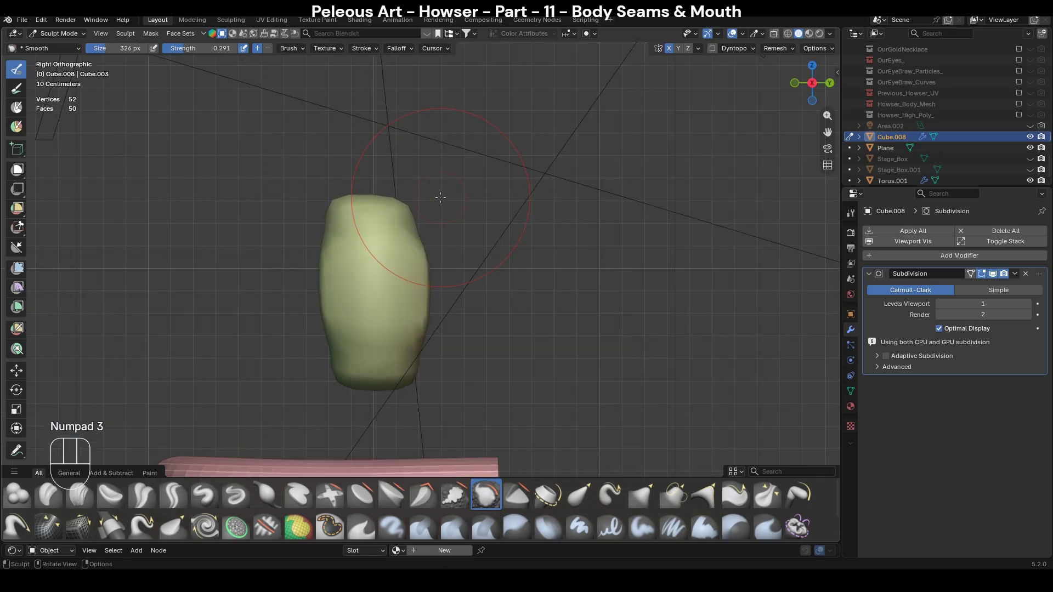
{"action": "mouse_move", "coordinate": [422, 212]}
{"action": "left_mouse_down"}
{"action": "mouse_move", "coordinate": [364, 214]}
{"action": "mouse_move", "coordinate": [362, 401]}
{"action": "left_mouse_up"}
{"action": "mouse_move", "coordinate": [362, 400]}
{"action": "middle_mouse_down"}
{"action": "mouse_move", "coordinate": [423, 305]}
{"action": "mouse_move", "coordinate": [518, 297]}
{"action": "middle_mouse_up"}
Leave Sculpt Mode and open the rounded cube in Edit Mode.
{"action": "key", "text": "Tab"}
{"action": "key", "text": "Tab"}
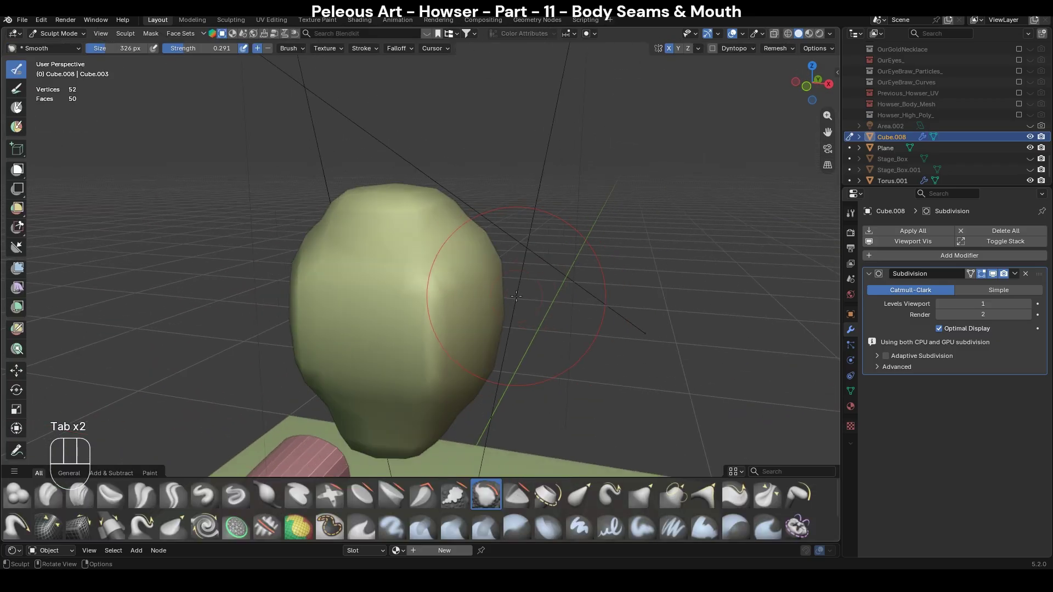
{"action": "key", "text": "ctrl+Tab"}
{"action": "key", "text": "Tab"}
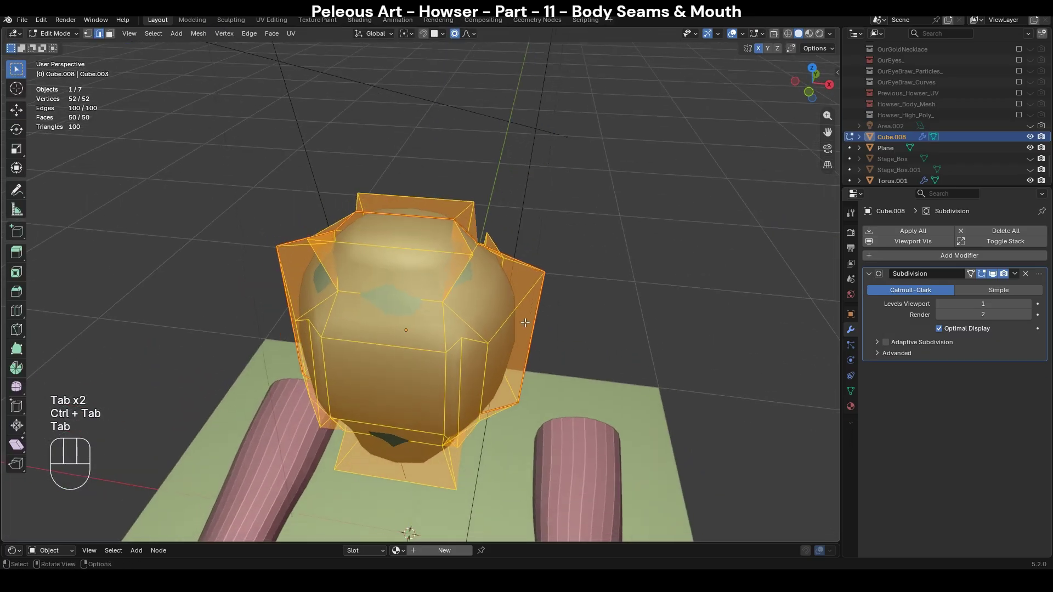
Try to scale down an expanded selection around the cube's top with proportional editing.
{"action": "left_click", "coordinate": [393, 215]}
{"action": "key", "text": "ctrl+KP_Add"}
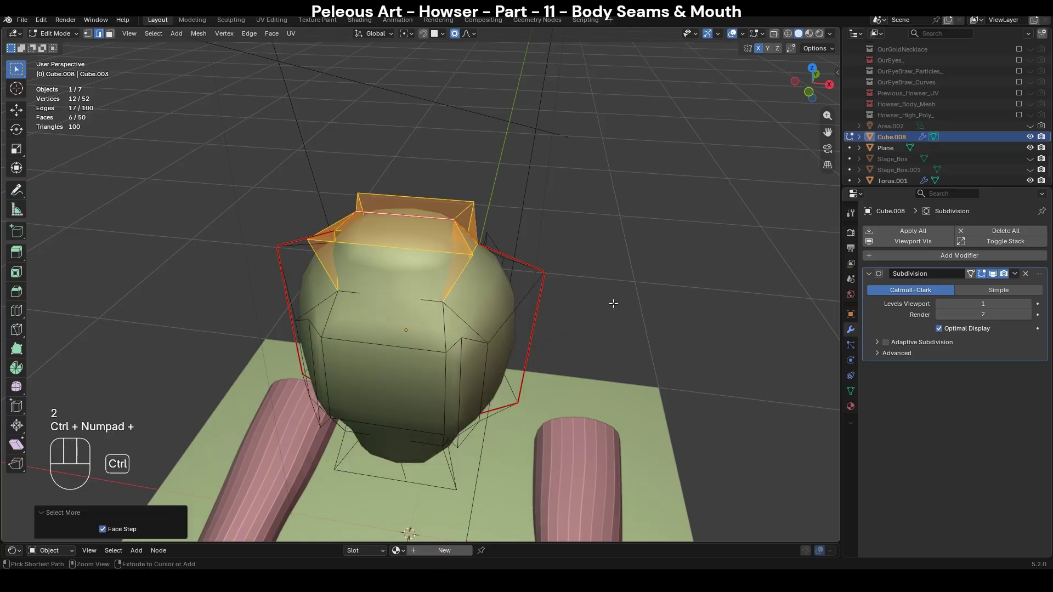
{"action": "key", "text": "ctrl+KP_Add"}
{"action": "key", "text": "ctrl+KP_Subtract"}
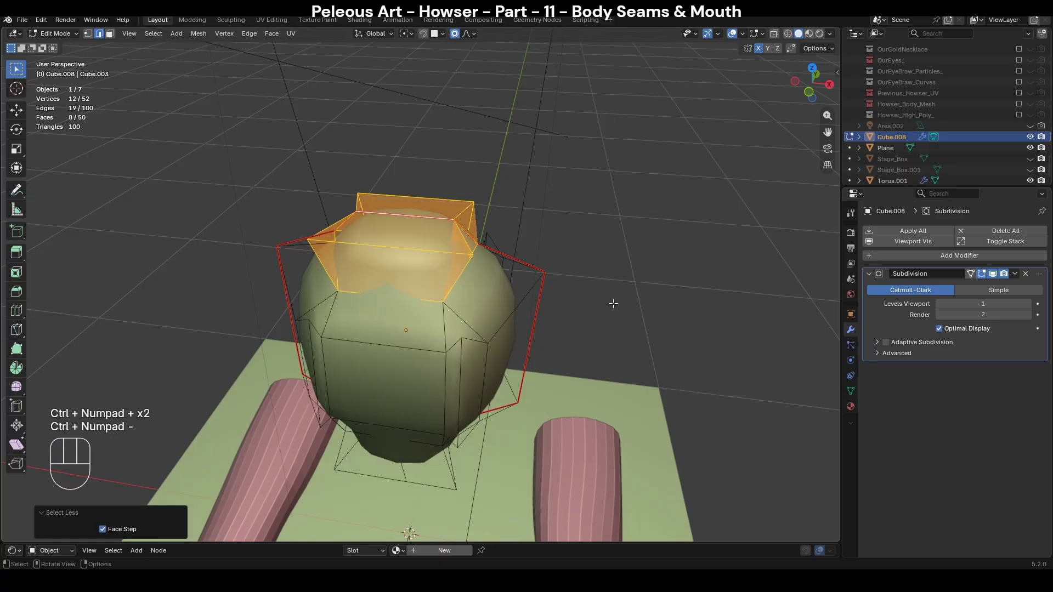
{"action": "key", "text": "s"}
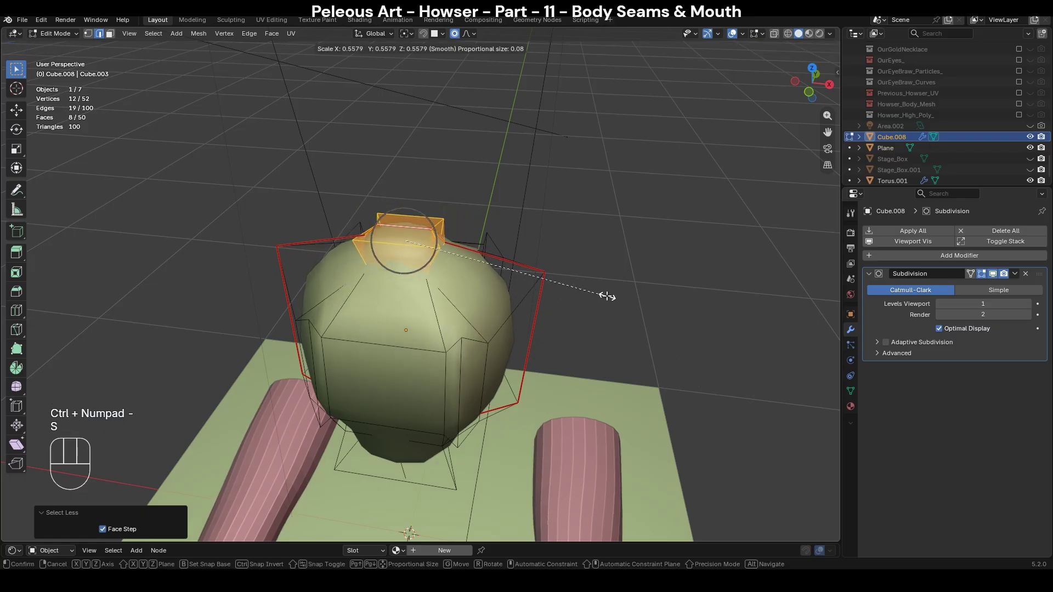
{"action": "key", "text": "ctrl+z"}
Scale the cube's two top faces to 0.527 and lower them along Z into the body.
{"action": "key", "text": "3"}
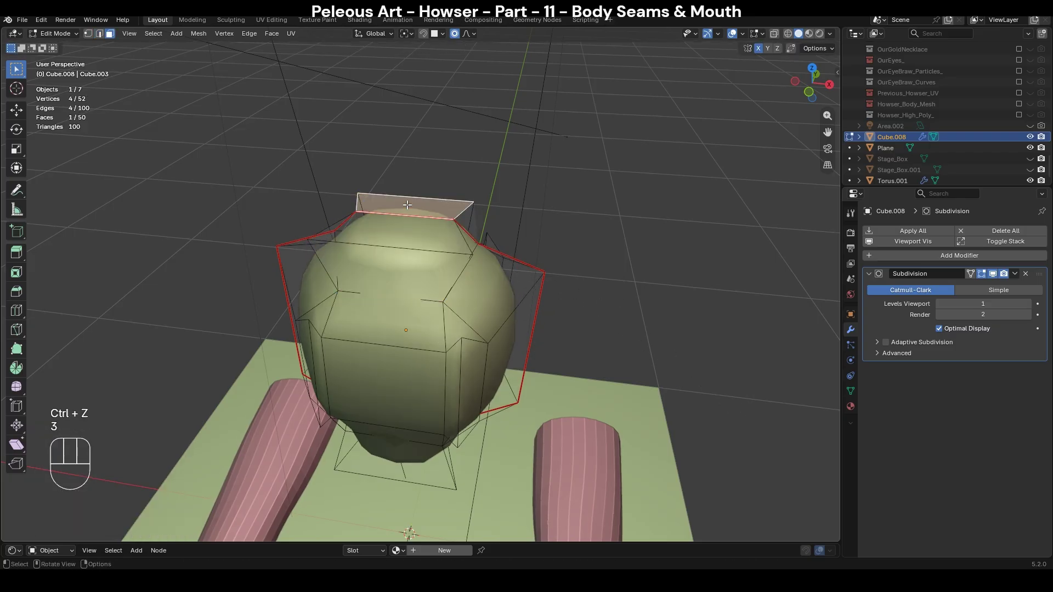
{"action": "key", "text": "s"}
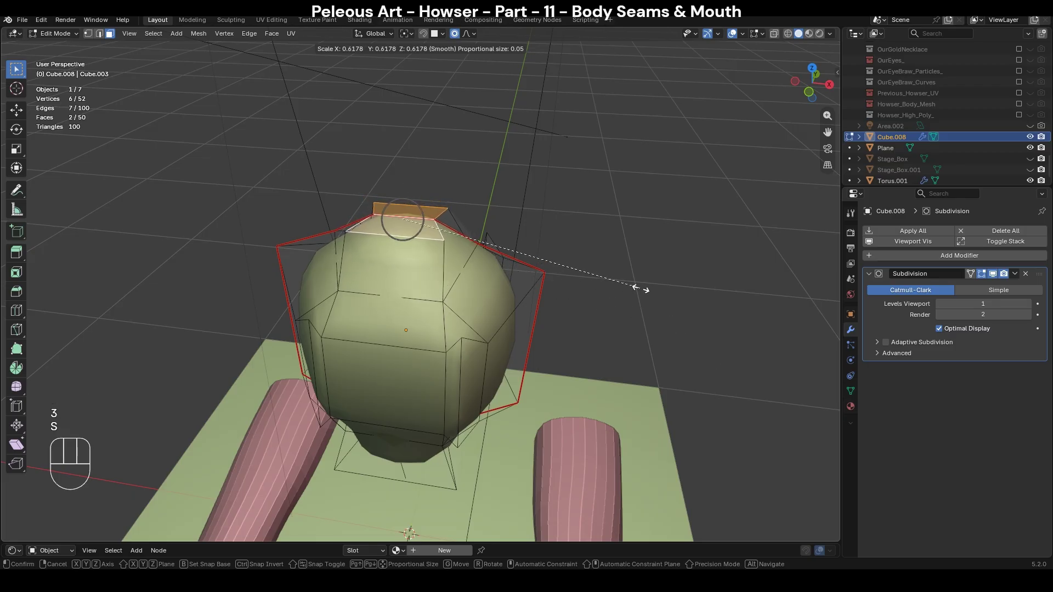
{"action": "left_click", "coordinate": [611, 260]}
{"action": "key", "text": "g"}
{"action": "key", "text": "z"}
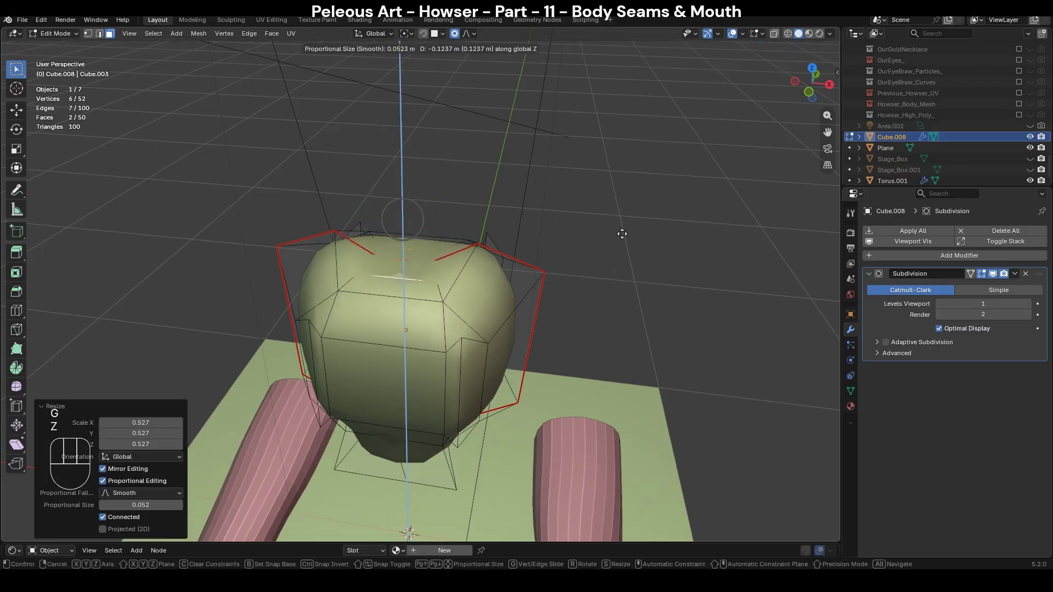
{"action": "key", "text": "Escape"}
{"action": "key", "text": "ctrl+z"}
{"action": "key", "text": "g"}
{"action": "key", "text": "z"}
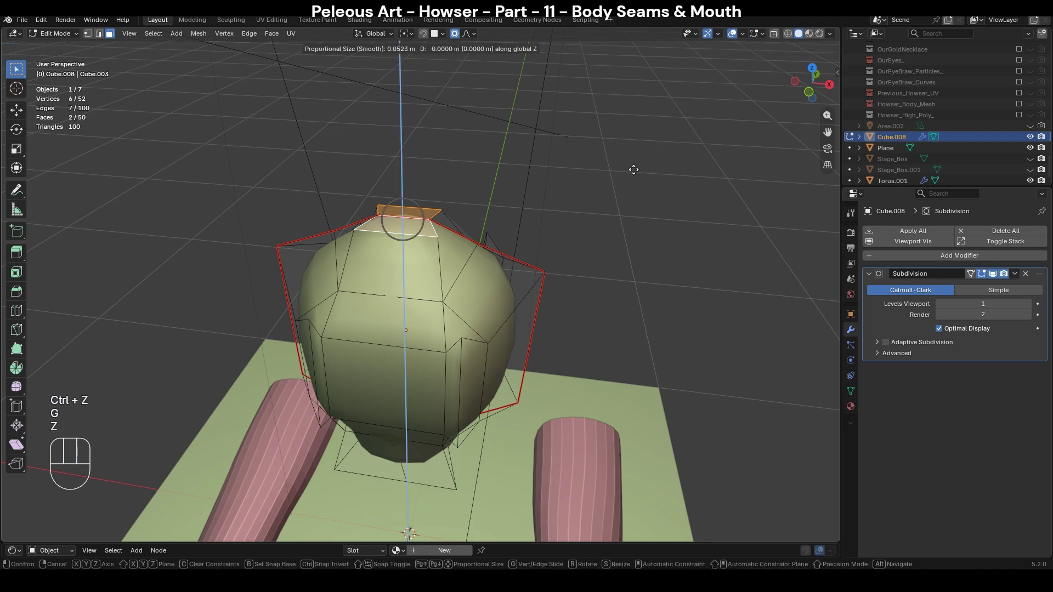
{"action": "left_click", "coordinate": [623, 297]}
Raise the cube's two bottom faces along Z into the body and scale them to 0.414, checking the mesh in X-ray.
{"action": "middle_click_drag", "start_coordinate": [624, 297], "coordinate": [463, 360]}
{"action": "left_click", "coordinate": [463, 362]}
{"action": "left_click", "coordinate": [384, 373], "text": "shift"}
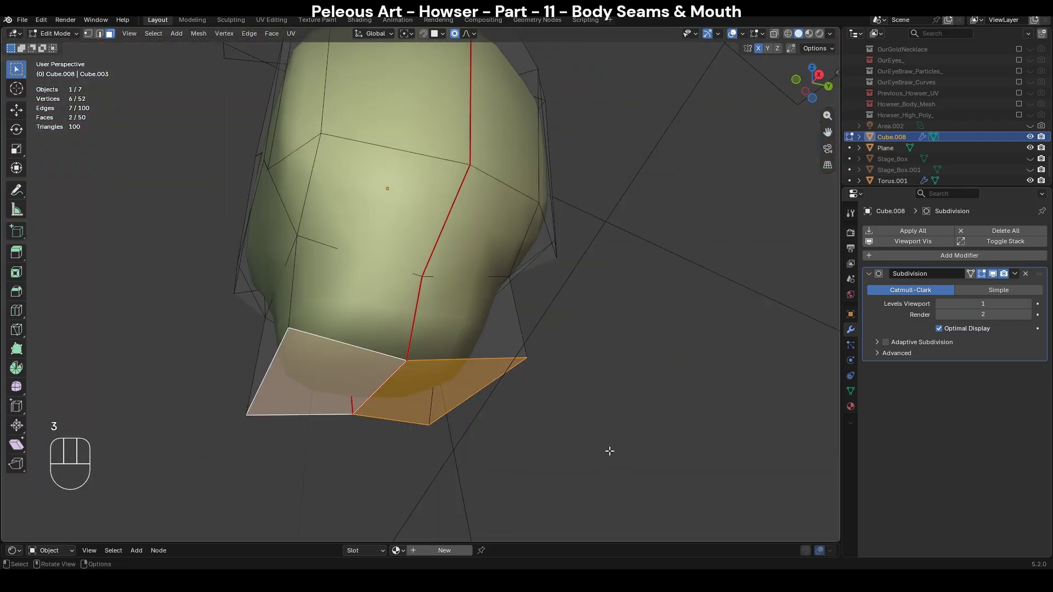
{"action": "key", "text": "g"}
{"action": "key", "text": "z"}
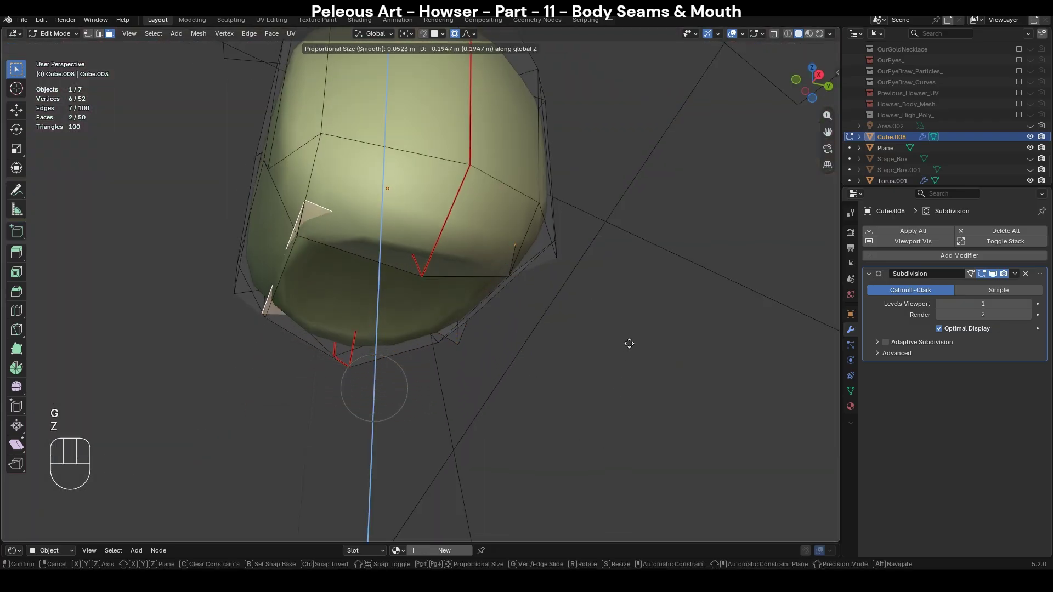
{"action": "left_click", "coordinate": [651, 384]}
{"action": "key", "text": "s"}
{"action": "left_click", "coordinate": [523, 339]}
{"action": "middle_click_drag", "start_coordinate": [523, 339], "coordinate": [499, 264]}
{"action": "key", "text": "alt+z"}
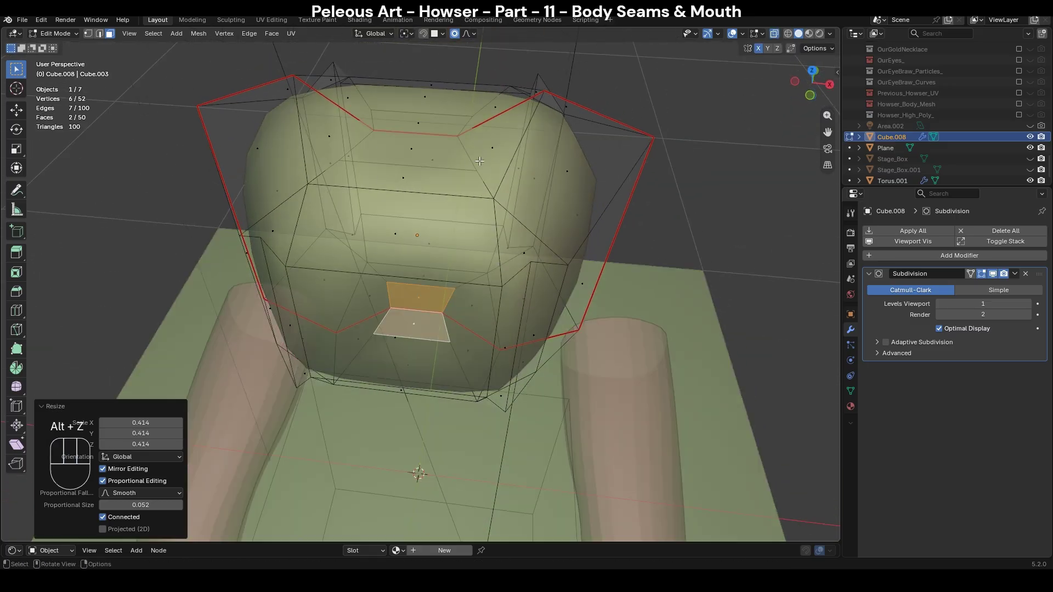
{"action": "middle_click_drag", "start_coordinate": [524, 376], "coordinate": [556, 310]}
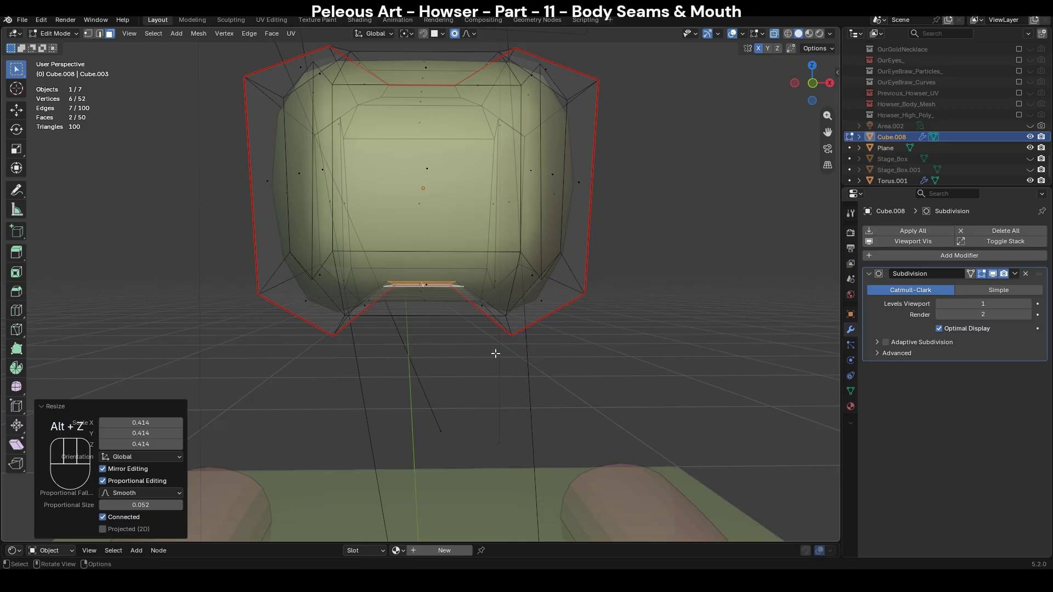
{"action": "key", "text": "alt+z"}
Set up the Grab brush at 464 px in Sculpt Mode from the front view, and return to Object Mode.
{"action": "scroll", "coordinate": [559, 325], "scroll_direction": "down", "scroll_amount": 3}
{"action": "key", "text": "KP_1"}
{"action": "key", "text": "ctrl+Tab"}
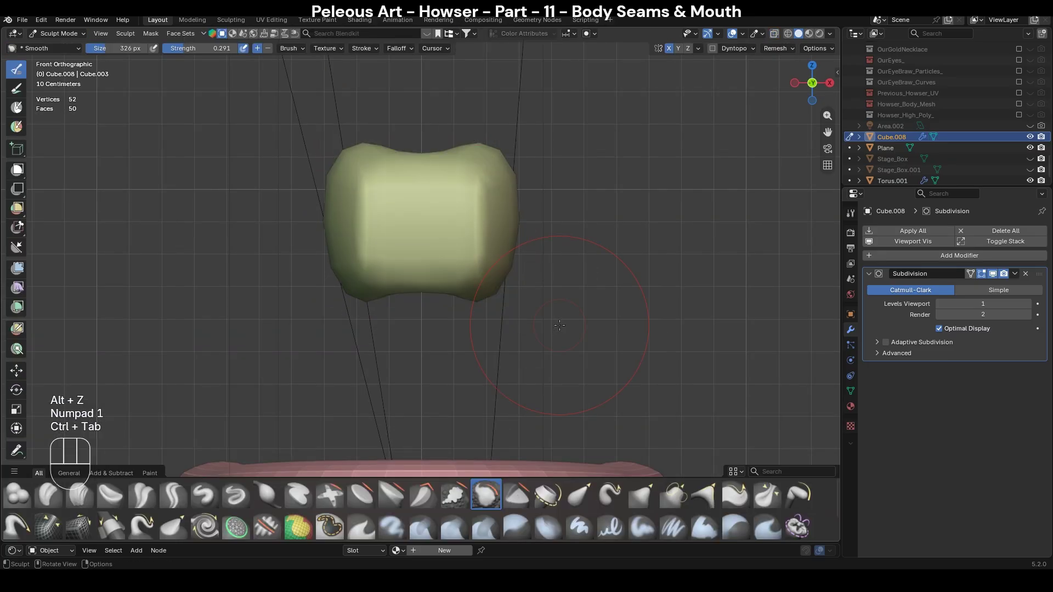
{"action": "key", "text": "g"}
{"action": "key", "text": "f"}
{"action": "left_click", "coordinate": [506, 206]}
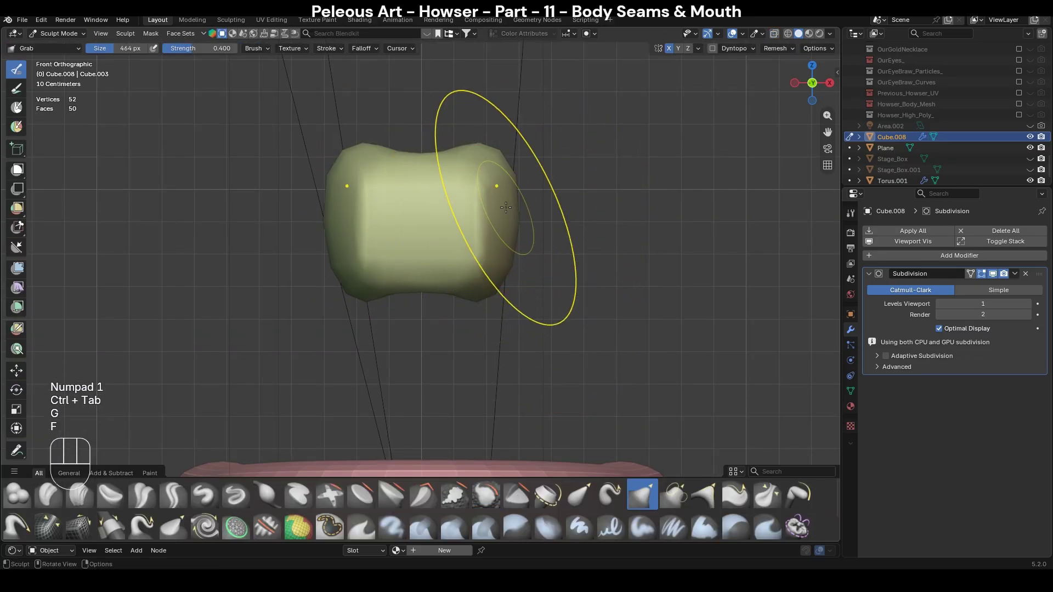
{"action": "middle_click_drag", "start_coordinate": [481, 203], "coordinate": [502, 216], "text": "shift"}
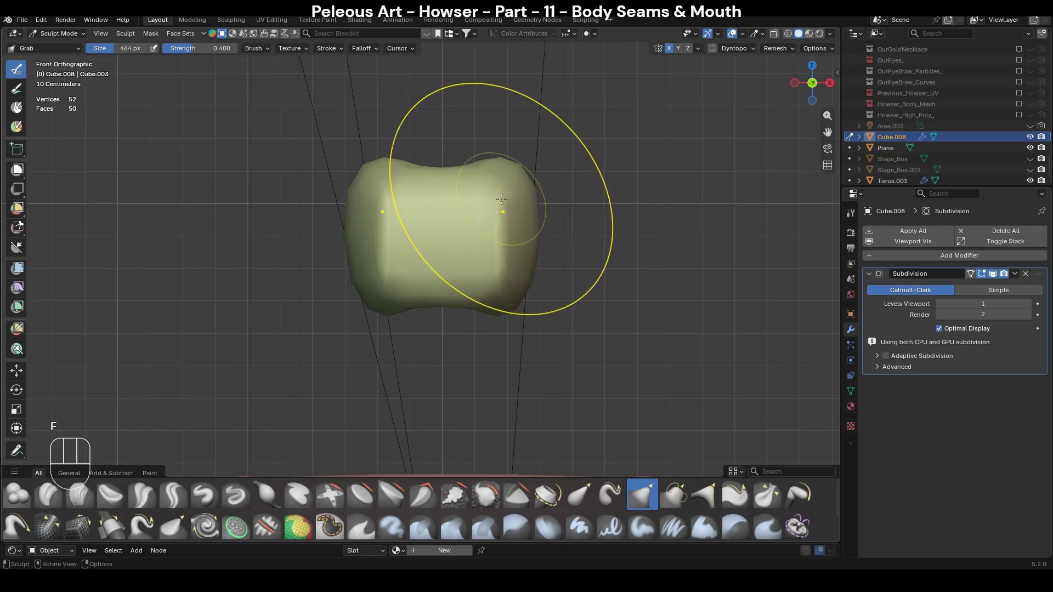
{"action": "key", "text": "ctrl+Tab"}
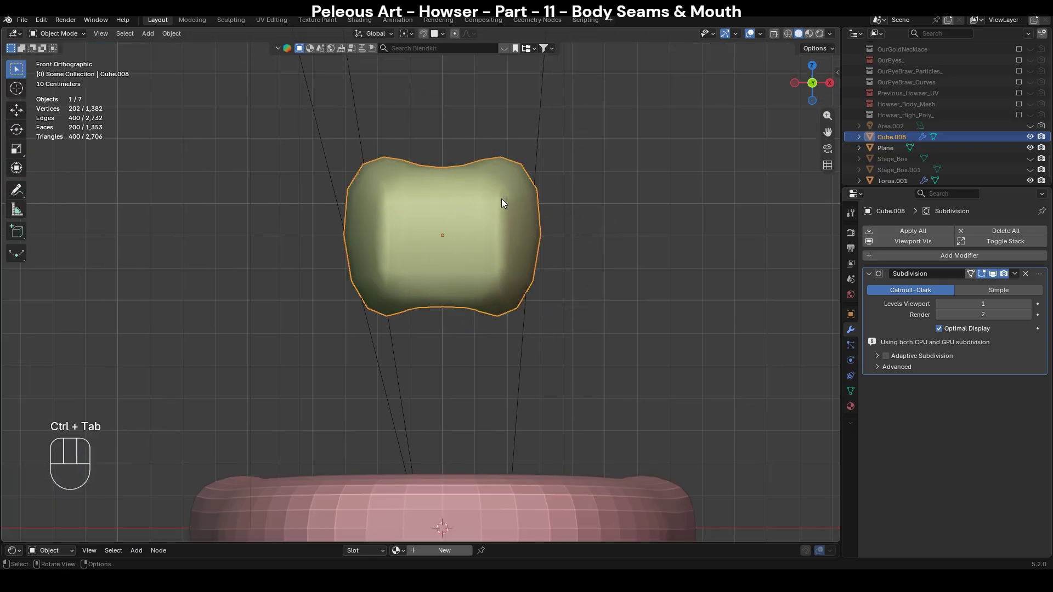
{"action": "right_click", "coordinate": [501, 203]}
In Sculpt Mode, set the Smooth brush strength to 0.127 and display the model in wireframe.
{"action": "key", "text": "ctrl+Tab"}
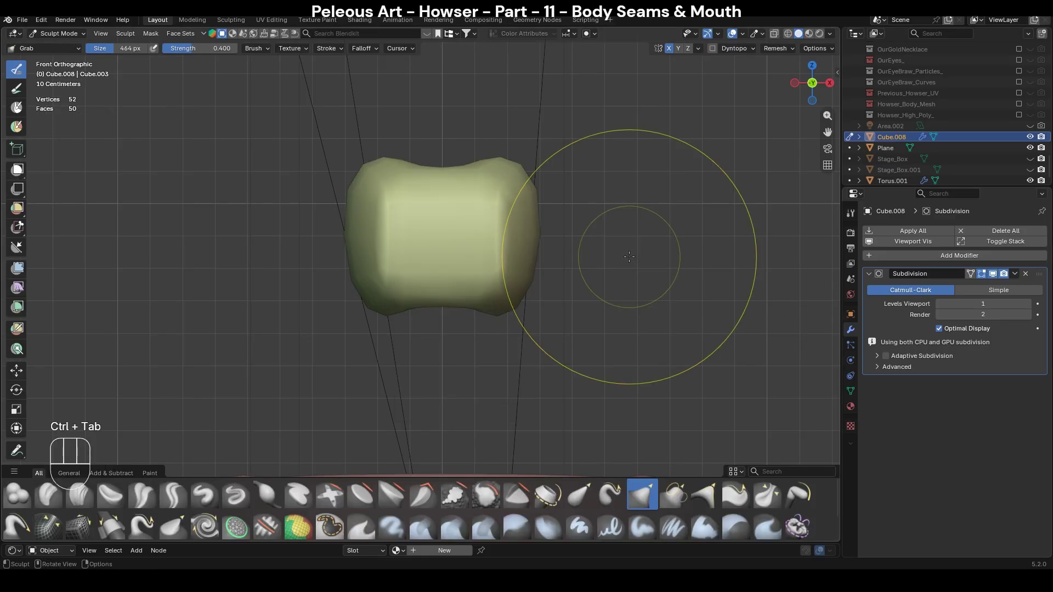
{"action": "key", "text": "shift+f"}
{"action": "left_click", "coordinate": [468, 204]}
{"action": "key", "text": "s"}
{"action": "key", "text": "shift+f"}
{"action": "left_click", "coordinate": [457, 225]}
{"action": "key", "text": "shift+f"}
{"action": "left_click", "coordinate": [457, 225]}
{"action": "key", "text": "z"}
{"action": "left_click", "coordinate": [405, 245]}
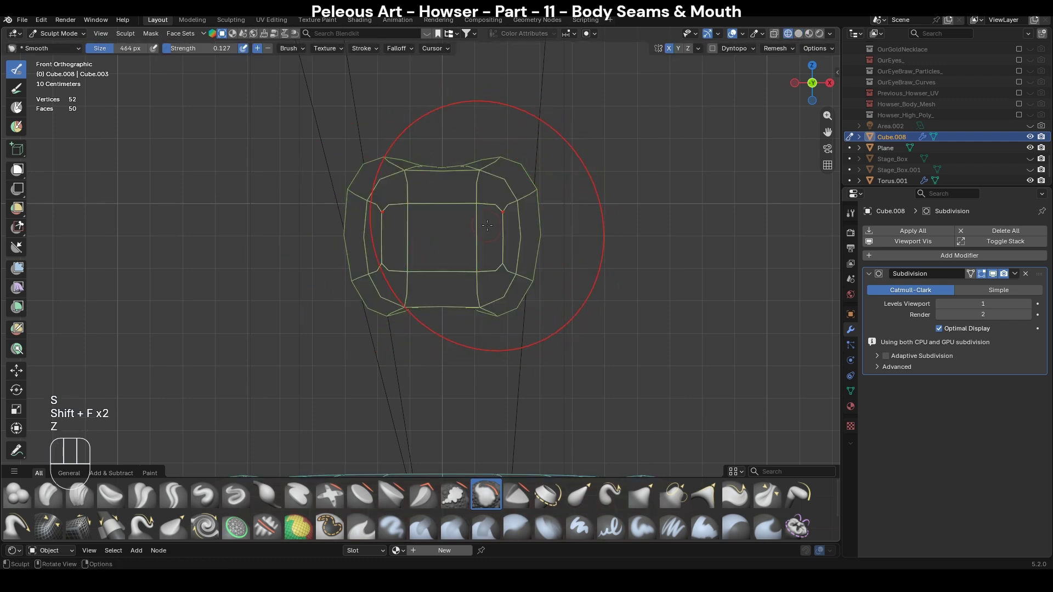
Lightly smooth the front of the cube with the Smooth brush at 234 px, comparing solid and wireframe display.
{"action": "key", "text": "f"}
{"action": "left_click", "coordinate": [471, 236]}
{"action": "key", "text": "z"}
{"action": "left_click", "coordinate": [446, 240]}
{"action": "key", "text": "z"}
{"action": "left_click", "coordinate": [560, 237]}
{"action": "key", "text": "z"}
{"action": "left_click", "coordinate": [421, 242]}
{"action": "key", "text": "f"}
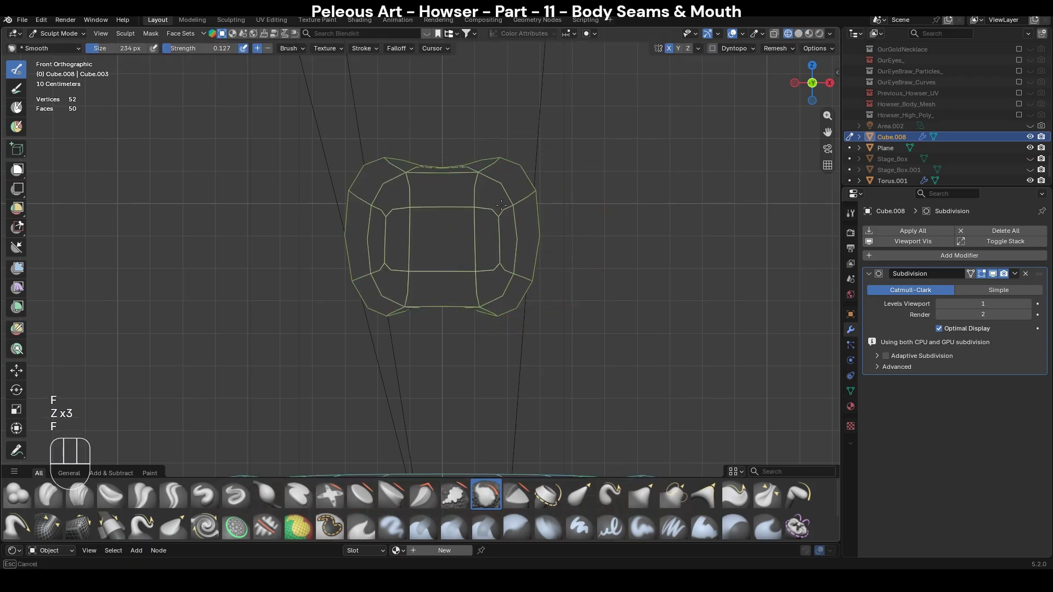
Raise the Smooth brush strength to 0.248 and round the cube's upper corners and sides at 260 px.
{"action": "key", "text": "shift+f"}
{"action": "left_click_drag", "start_coordinate": [501, 255], "coordinate": [510, 188]}
{"action": "left_click", "coordinate": [519, 238]}
{"action": "middle_click_drag", "start_coordinate": [613, 275], "coordinate": [417, 231]}
{"action": "key", "text": "f"}
{"action": "middle_click_drag", "start_coordinate": [359, 186], "coordinate": [382, 166]}
{"action": "mouse_move", "coordinate": [377, 297]}
{"action": "middle_mouse_down"}
{"action": "mouse_move", "coordinate": [439, 276]}
{"action": "mouse_move", "coordinate": [374, 292]}
{"action": "middle_mouse_up"}
{"action": "key", "text": "f"}
{"action": "key", "text": "KP_1"}
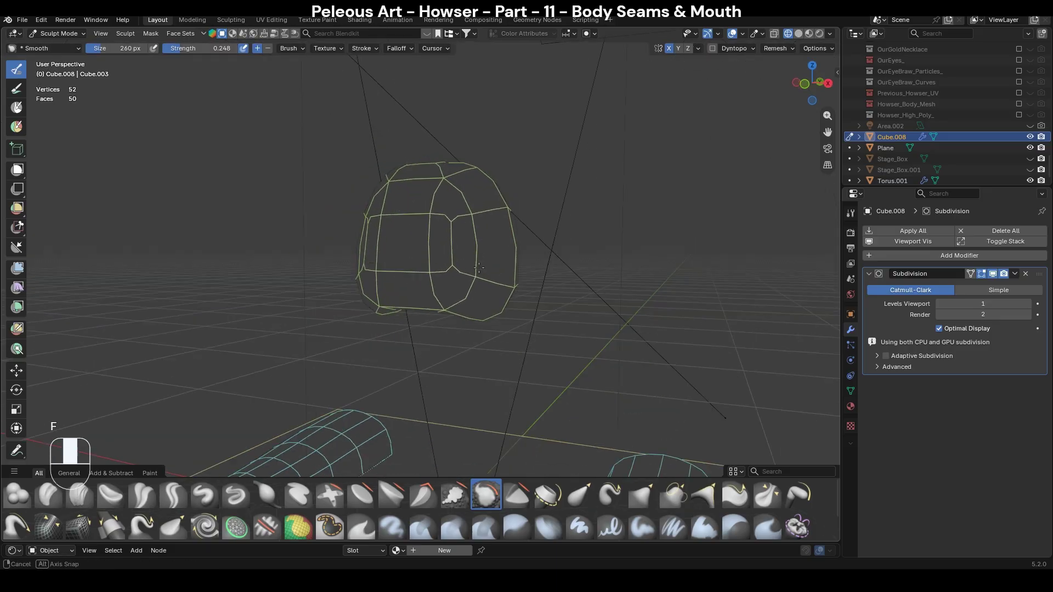
Leave Sculpt Mode, restore solid shading and open the cube in Edit Mode.
{"action": "key", "text": "ctrl+Tab"}
{"action": "key", "text": "z"}
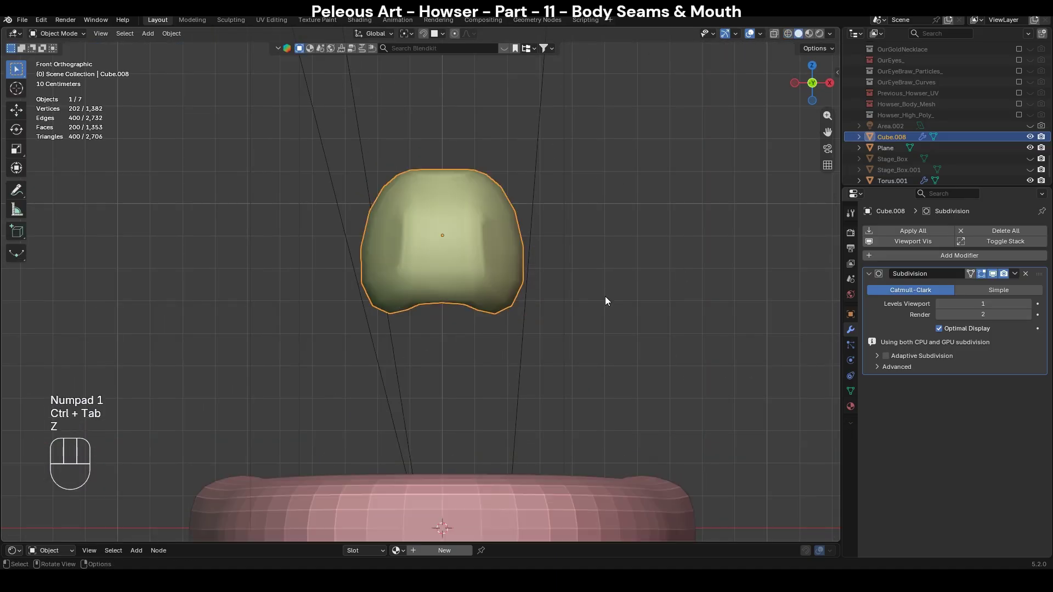
{"action": "mouse_move", "coordinate": [605, 296]}
{"action": "middle_mouse_down"}
{"action": "mouse_move", "coordinate": [689, 249]}
{"action": "mouse_move", "coordinate": [649, 264]}
{"action": "middle_mouse_up"}
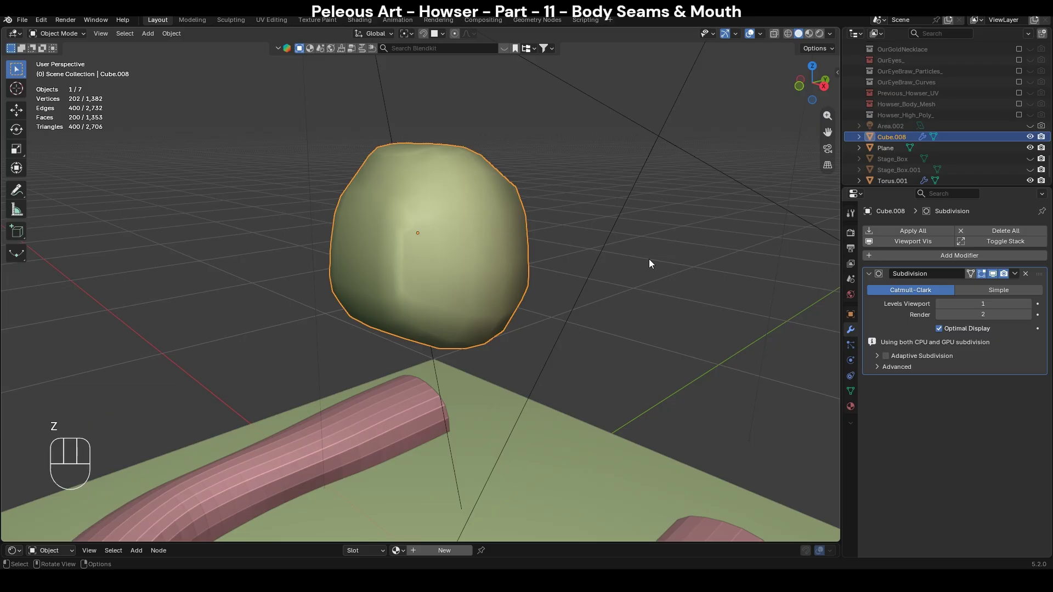
{"action": "key", "text": "Tab"}
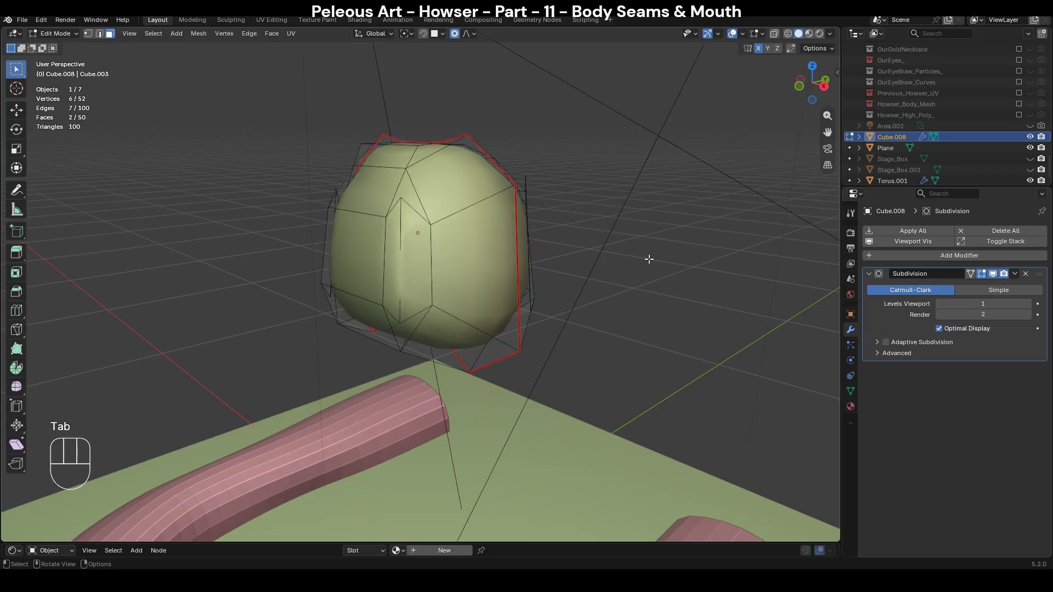
Cut two centred horizontal edge loops around the rounded cube to add rows to its cage.
{"action": "middle_click_drag", "start_coordinate": [716, 236], "coordinate": [591, 260]}
{"action": "key", "text": "ctrl+r"}
{"action": "left_click", "coordinate": [442, 240]}
{"action": "right_click", "coordinate": [442, 239]}
{"action": "middle_click_drag", "start_coordinate": [442, 242], "coordinate": [479, 311]}
{"action": "key", "text": "ctrl+r"}
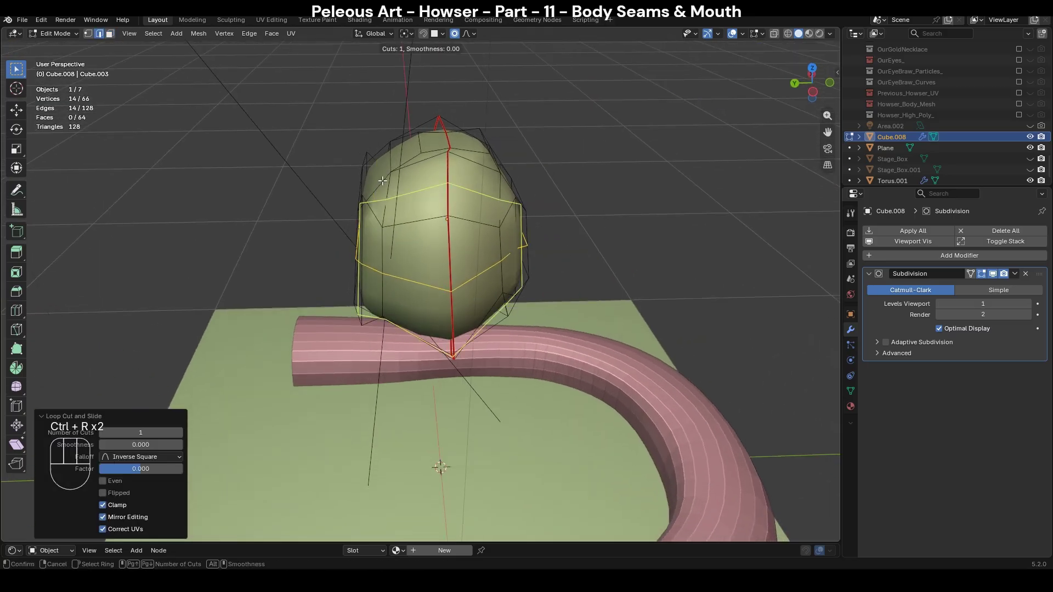
{"action": "left_click", "coordinate": [395, 193]}
{"action": "right_click", "coordinate": [395, 192]}
{"action": "middle_click_drag", "start_coordinate": [395, 193], "coordinate": [409, 160]}
{"action": "middle_click_drag", "start_coordinate": [490, 255], "coordinate": [561, 292]}
{"action": "key", "text": "ctrl+r"}
{"action": "middle_click_drag", "start_coordinate": [451, 268], "coordinate": [484, 215]}
{"action": "key", "text": "ctrl+r"}
{"action": "left_click", "coordinate": [289, 264]}
{"action": "right_click", "coordinate": [290, 263]}
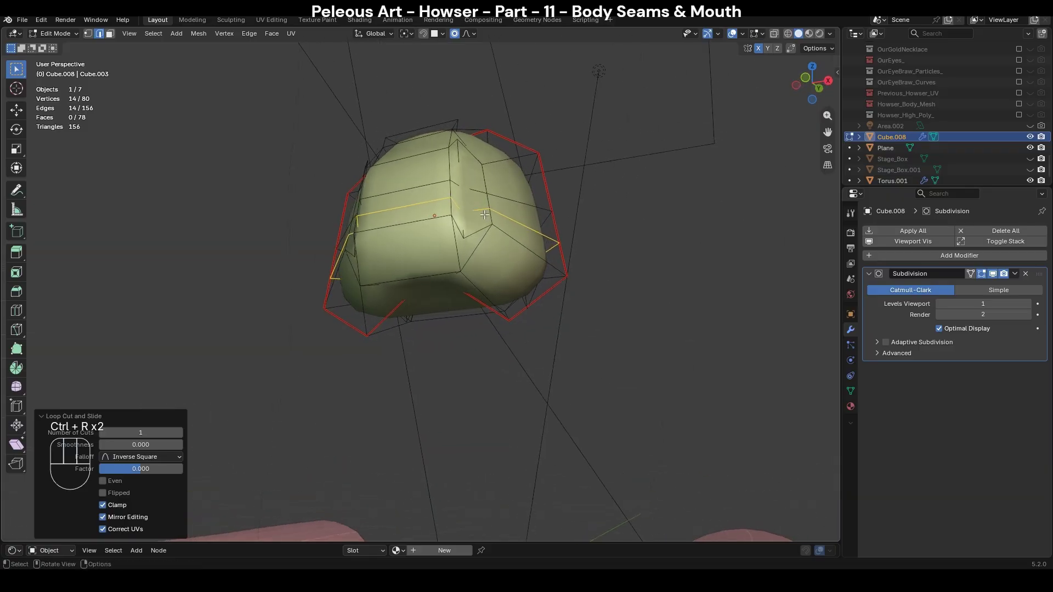
Cut one more centred horizontal edge loop around the upper half of the cube.
{"action": "key", "text": "ctrl+r"}
{"action": "middle_click_drag", "start_coordinate": [438, 254], "coordinate": [400, 228]}
{"action": "key", "text": "ctrl+r"}
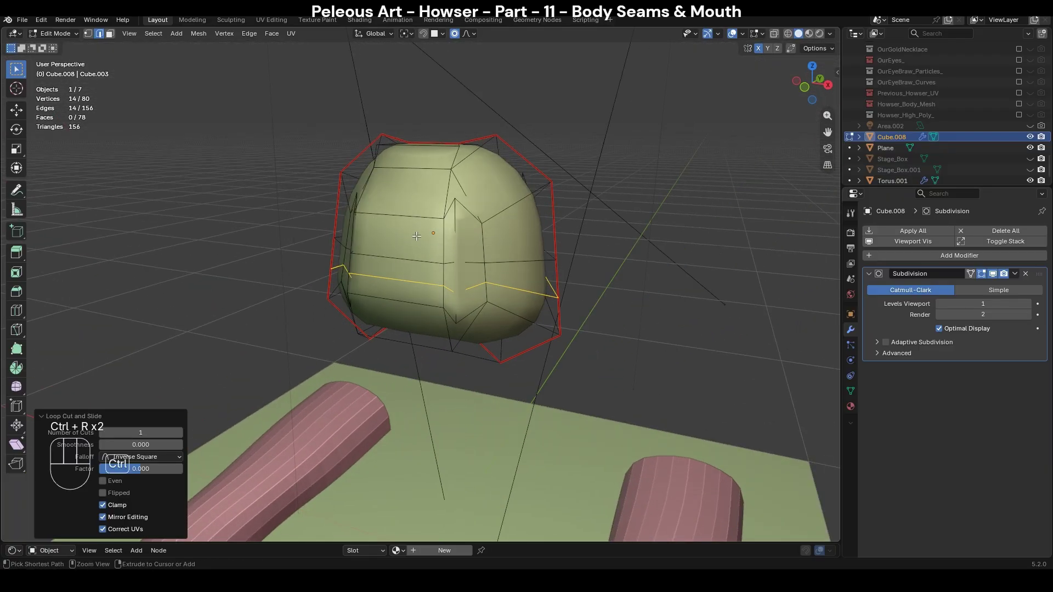
{"action": "key", "text": "ctrl+r"}
{"action": "left_click", "coordinate": [358, 224]}
{"action": "right_click", "coordinate": [357, 224]}
{"action": "middle_click_drag", "start_coordinate": [544, 297], "coordinate": [590, 290]}
{"action": "middle_click_drag", "start_coordinate": [457, 207], "coordinate": [472, 258]}
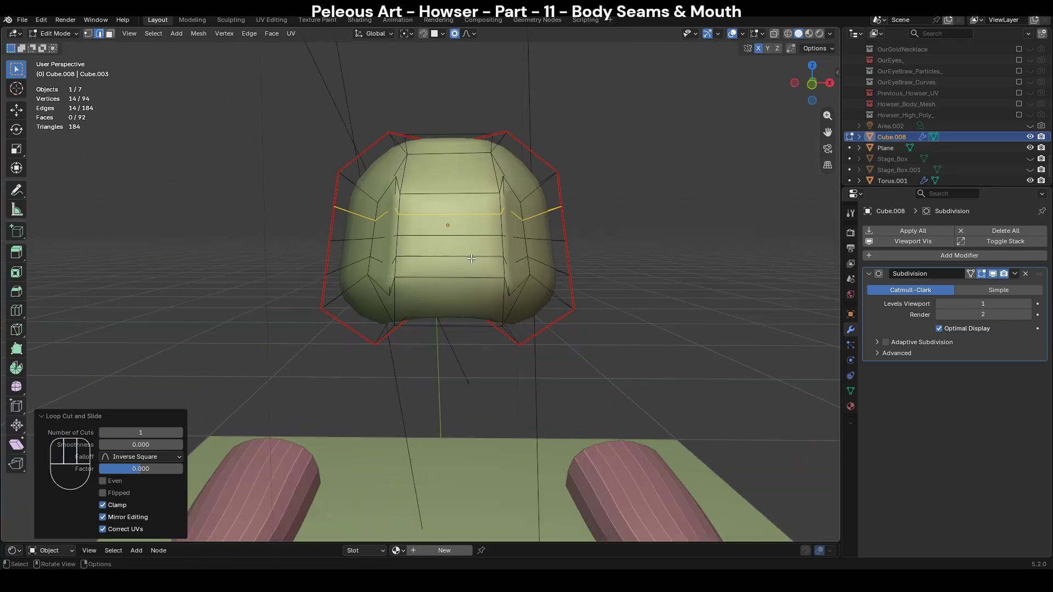
Enter Sculpt Mode and even out the cube's front with the Smooth brush at 276 px.
{"action": "key", "text": "KP_1"}
{"action": "key", "text": "ctrl+Tab"}
{"action": "key", "text": "s"}
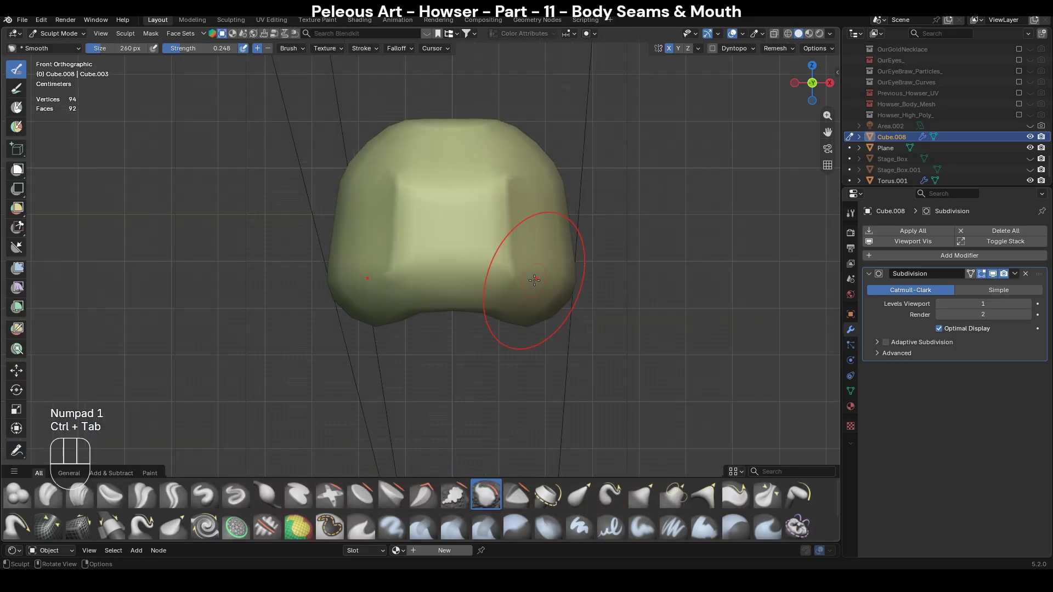
{"action": "key", "text": "f"}
{"action": "mouse_move", "coordinate": [518, 175]}
{"action": "left_mouse_down"}
{"action": "mouse_move", "coordinate": [424, 256]}
{"action": "mouse_move", "coordinate": [468, 227]}
{"action": "left_mouse_up"}
{"action": "mouse_move", "coordinate": [547, 242]}
{"action": "middle_mouse_down"}
{"action": "mouse_move", "coordinate": [501, 264]}
{"action": "mouse_move", "coordinate": [552, 258]}
{"action": "middle_mouse_up"}
{"action": "key", "text": "ctrl+z"}
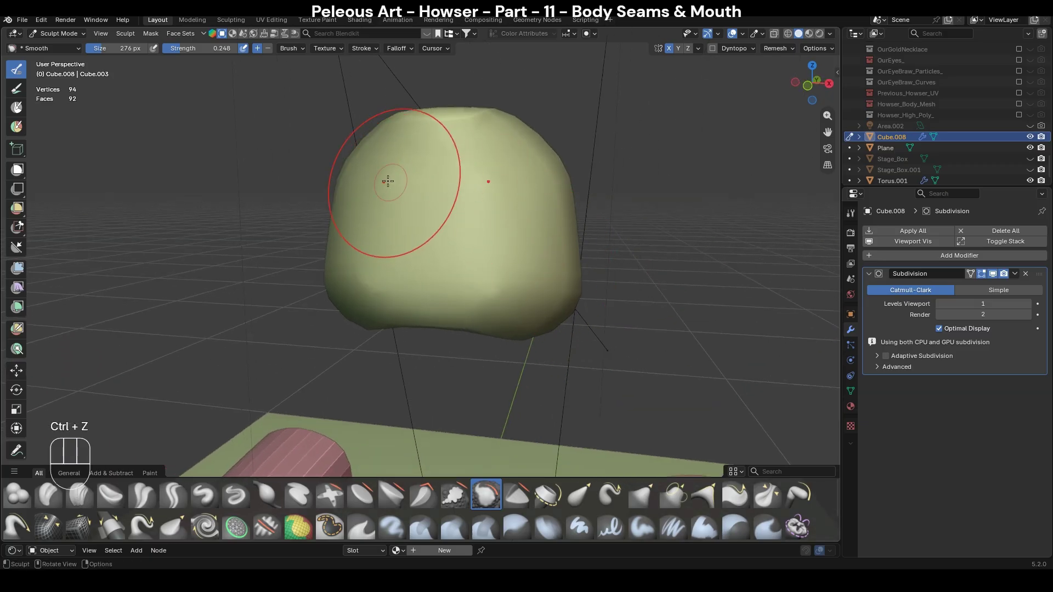
{"action": "left_click_drag", "start_coordinate": [489, 188], "coordinate": [473, 282]}
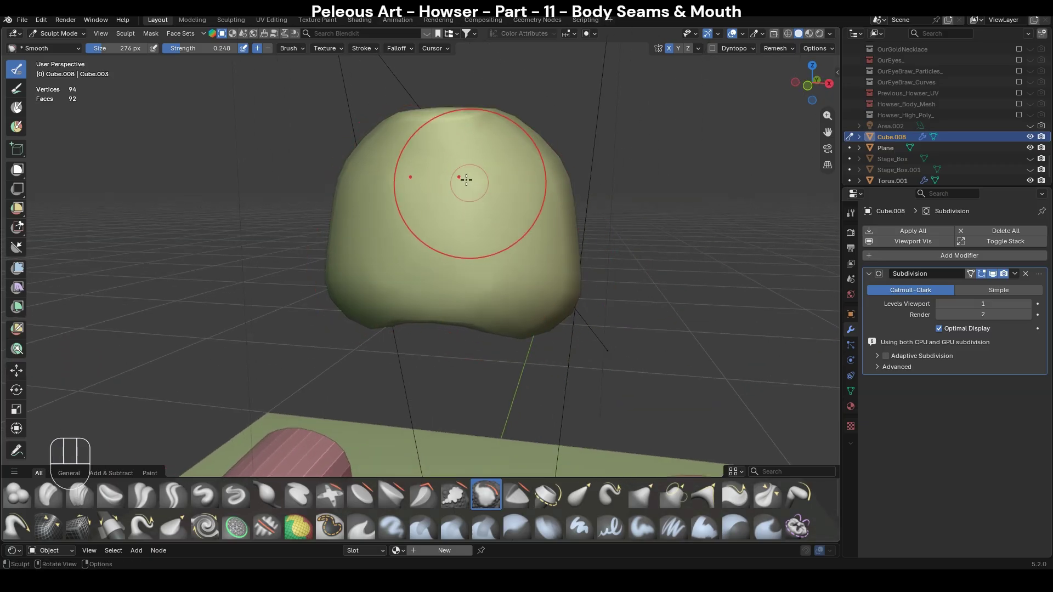
Smooth the middle of the cube's front further, comparing wireframe and solid display.
{"action": "key", "text": "z"}
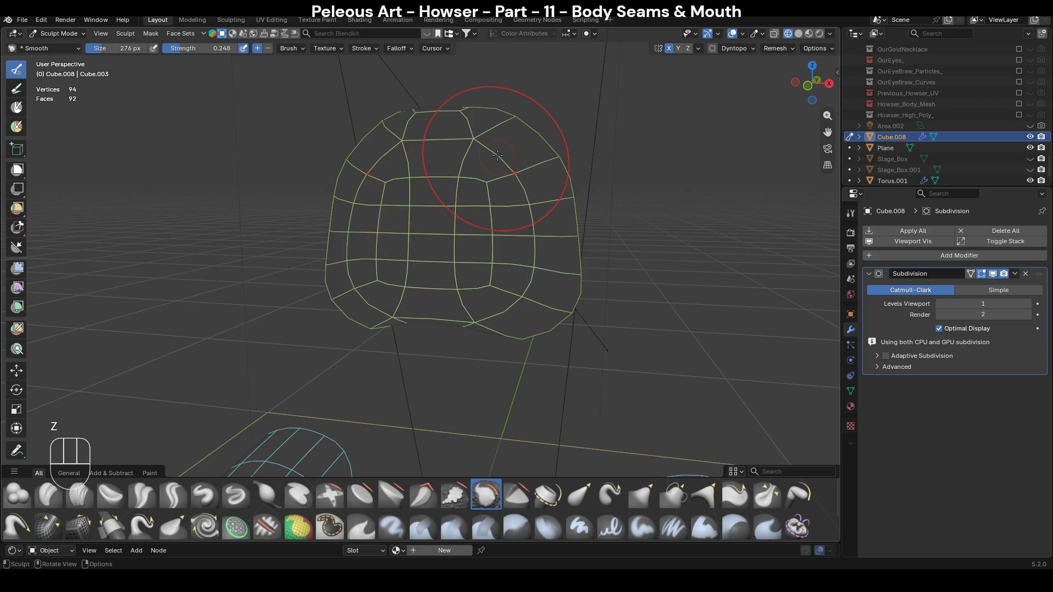
{"action": "key", "text": "z"}
{"action": "key", "text": "z"}
{"action": "left_click_drag", "start_coordinate": [438, 168], "coordinate": [425, 269]}
{"action": "left_click_drag", "start_coordinate": [436, 182], "coordinate": [450, 165]}
{"action": "key", "text": "z"}
Smooth the cube's back face and lower corners from the back view at 276 px.
{"action": "mouse_move", "coordinate": [658, 225]}
{"action": "middle_mouse_down"}
{"action": "mouse_move", "coordinate": [475, 258]}
{"action": "mouse_move", "coordinate": [449, 199]}
{"action": "middle_mouse_up"}
{"action": "key", "text": "ctrl+KP_1"}
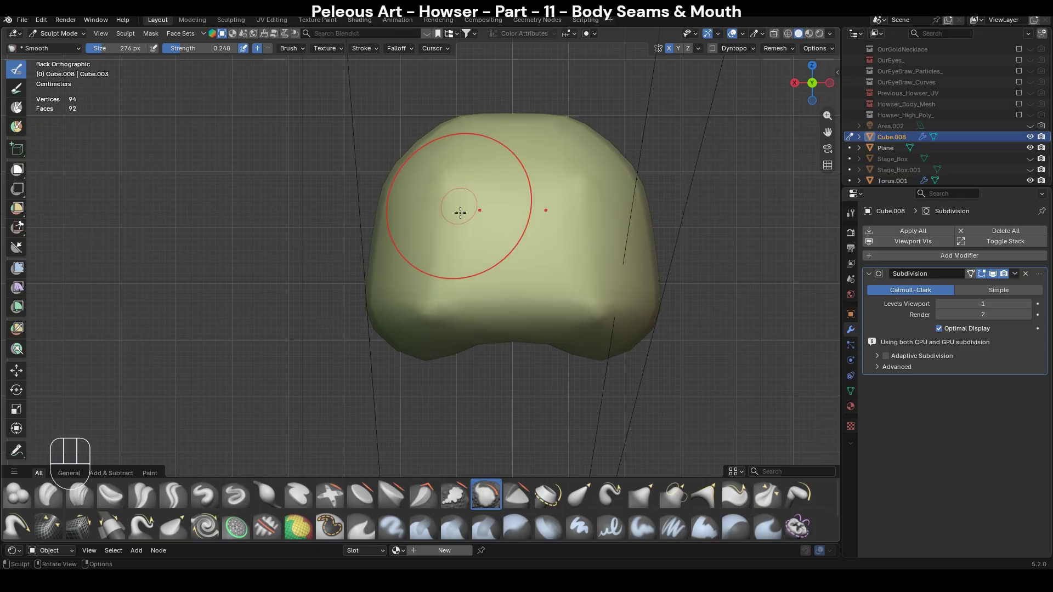
{"action": "mouse_move", "coordinate": [430, 282]}
{"action": "left_mouse_down"}
{"action": "mouse_move", "coordinate": [420, 305]}
{"action": "mouse_move", "coordinate": [455, 309]}
{"action": "left_mouse_up"}
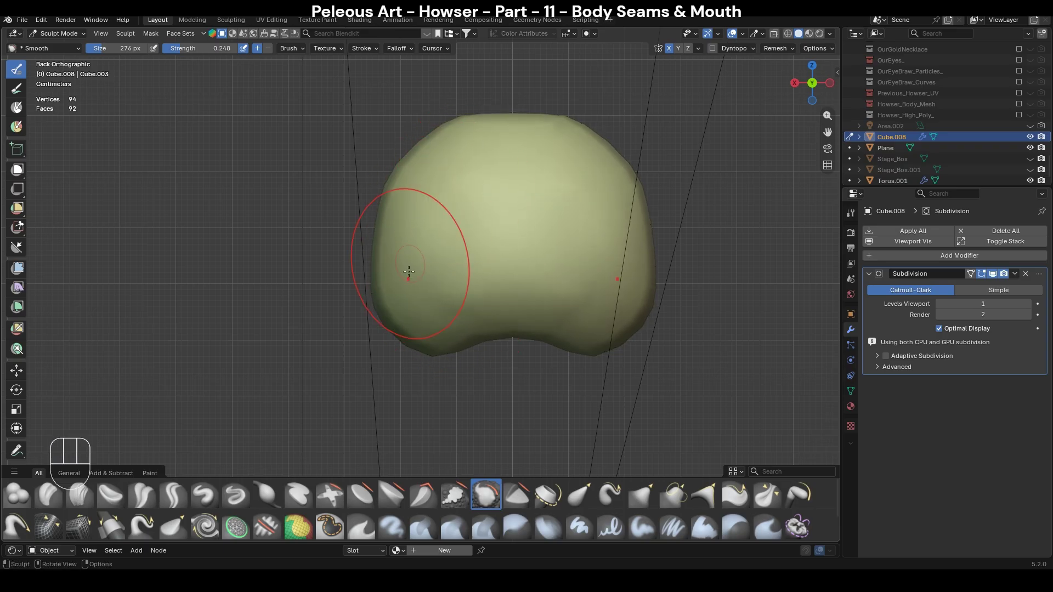
{"action": "middle_click_drag", "start_coordinate": [447, 301], "coordinate": [545, 295]}
Select the Grab brush and adjust its size for reshaping the cube's side profile.
{"action": "key", "text": "KP_1"}
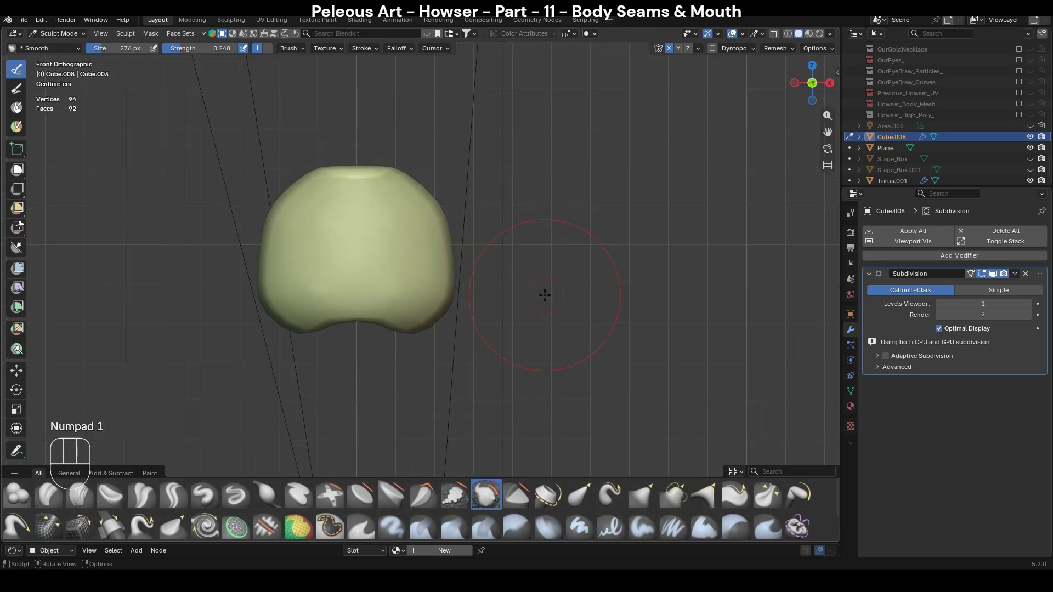
{"action": "key", "text": "KP_3"}
{"action": "key", "text": "g"}
{"action": "key", "text": "f"}
{"action": "left_click", "coordinate": [596, 204]}
{"action": "middle_click_drag", "start_coordinate": [519, 229], "coordinate": [581, 244], "text": "shift"}
{"action": "scroll", "coordinate": [515, 228], "scroll_direction": "down", "scroll_amount": 2}
{"action": "middle_click_drag", "start_coordinate": [459, 256], "coordinate": [563, 266]}
Pull the form's upper corners outward and upward with the Grab brush at 382 px in the front view.
{"action": "key", "text": "KP_1"}
{"action": "mouse_move", "coordinate": [484, 236]}
{"action": "middle_mouse_down", "text": "shift"}
{"action": "mouse_move", "coordinate": [620, 263]}
{"action": "mouse_move", "coordinate": [484, 240]}
{"action": "middle_mouse_up", "text": "shift"}
{"action": "scroll", "coordinate": [620, 263], "scroll_direction": "up", "scroll_amount": 3}
{"action": "key", "text": "f"}
{"action": "left_click", "coordinate": [573, 256]}
{"action": "key", "text": "g"}
{"action": "key", "text": "f"}
{"action": "left_click", "coordinate": [492, 216]}
{"action": "mouse_move", "coordinate": [512, 216]}
{"action": "left_mouse_down"}
{"action": "mouse_move", "coordinate": [581, 153]}
{"action": "mouse_move", "coordinate": [589, 117]}
{"action": "left_mouse_up"}
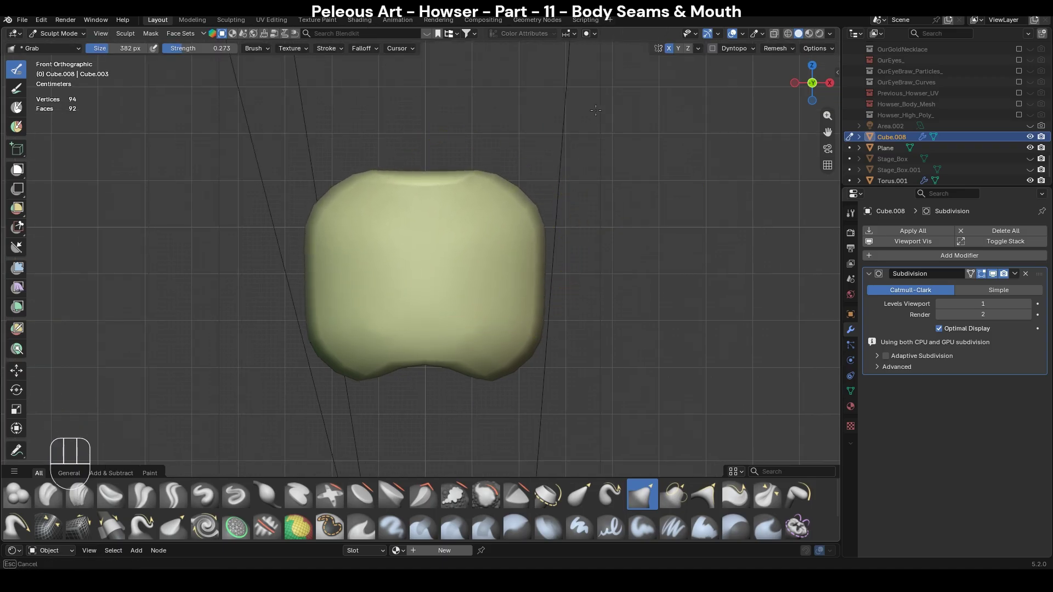
Pull the form's bottom edge downward with the Grab brush at 402 px.
{"action": "middle_click_drag", "start_coordinate": [488, 338], "coordinate": [527, 223], "text": "shift"}
{"action": "key", "text": "f"}
{"action": "left_click", "coordinate": [518, 275]}
{"action": "scroll", "coordinate": [512, 282], "scroll_direction": "down", "scroll_amount": 1}
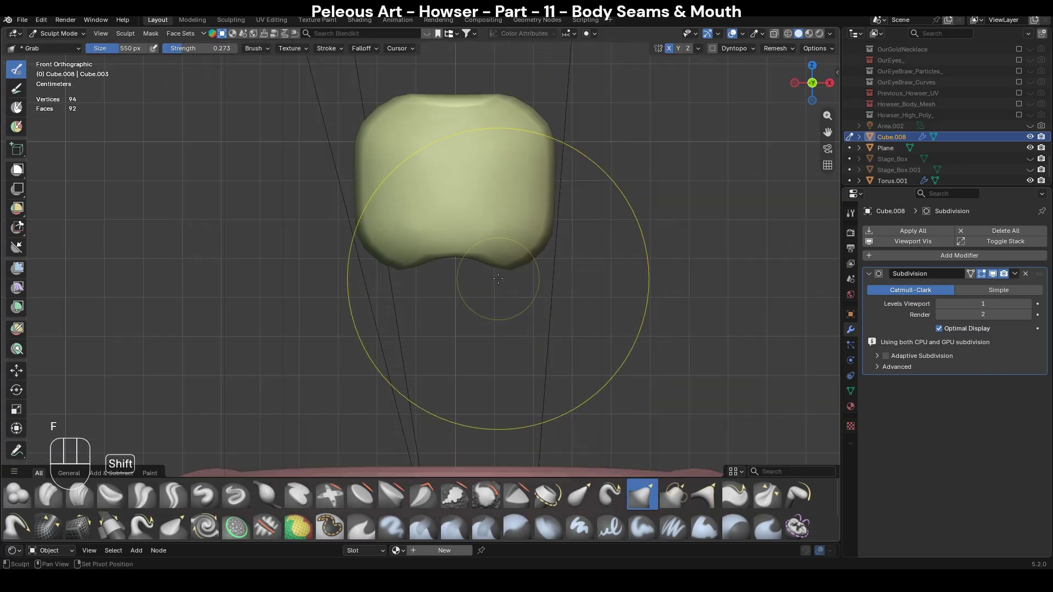
{"action": "middle_click_drag", "start_coordinate": [512, 283], "coordinate": [512, 296], "text": "shift"}
{"action": "key", "text": "f"}
{"action": "left_click", "coordinate": [422, 270]}
{"action": "left_click_drag", "start_coordinate": [454, 270], "coordinate": [447, 417]}
Reshape the side profile into a gentle curve with the Grab brush at 578 px, then 458 px.
{"action": "key", "text": "KP_3"}
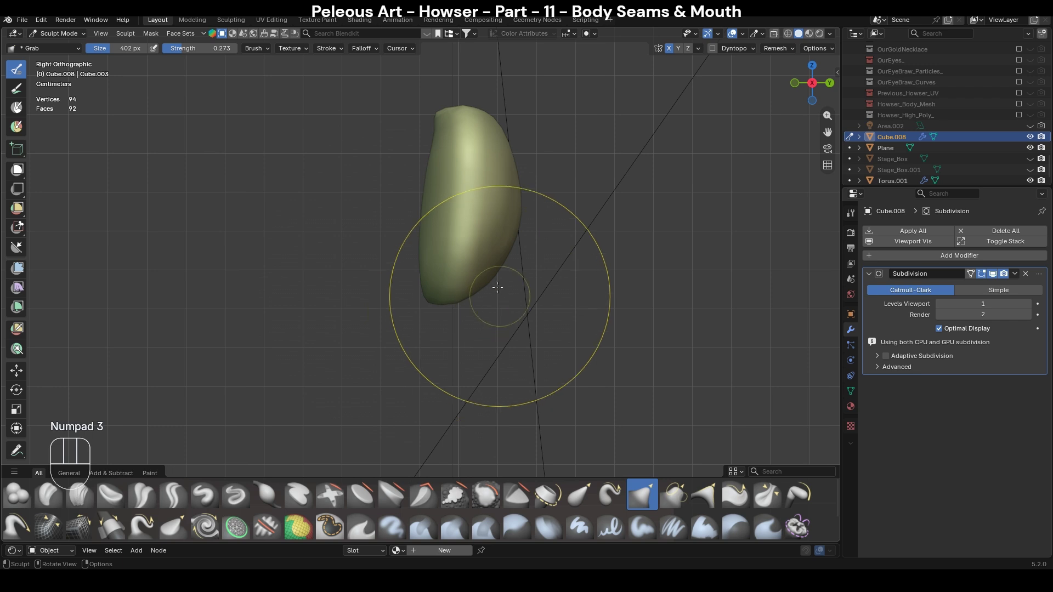
{"action": "key", "text": "f"}
{"action": "middle_click_drag", "start_coordinate": [348, 214], "coordinate": [339, 304], "text": "shift"}
{"action": "left_click_drag", "start_coordinate": [550, 314], "coordinate": [429, 286]}
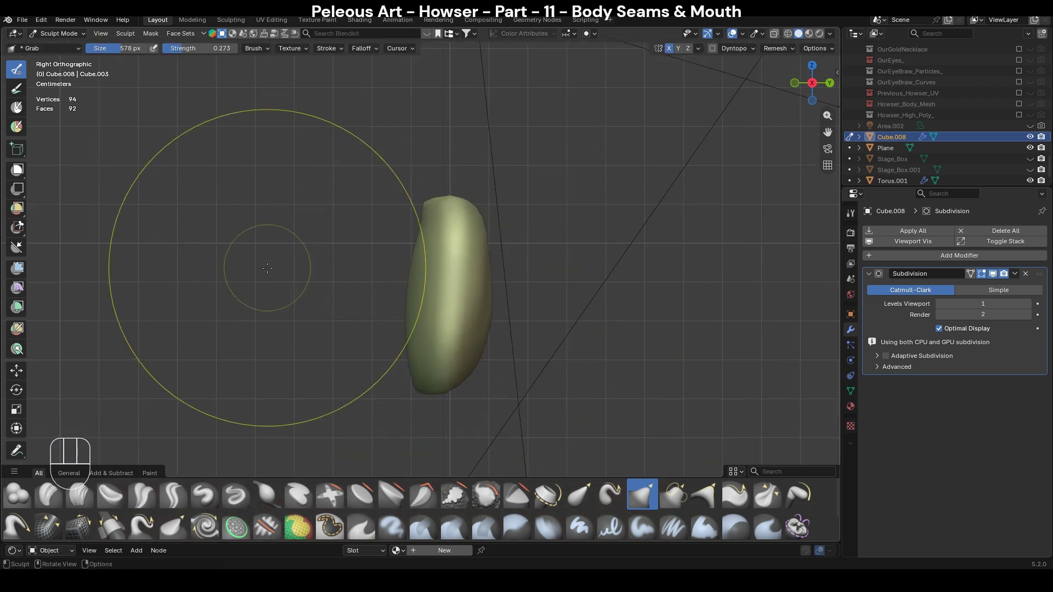
{"action": "middle_click_drag", "start_coordinate": [316, 315], "coordinate": [328, 288], "text": "shift"}
{"action": "key", "text": "f"}
{"action": "left_click", "coordinate": [455, 291]}
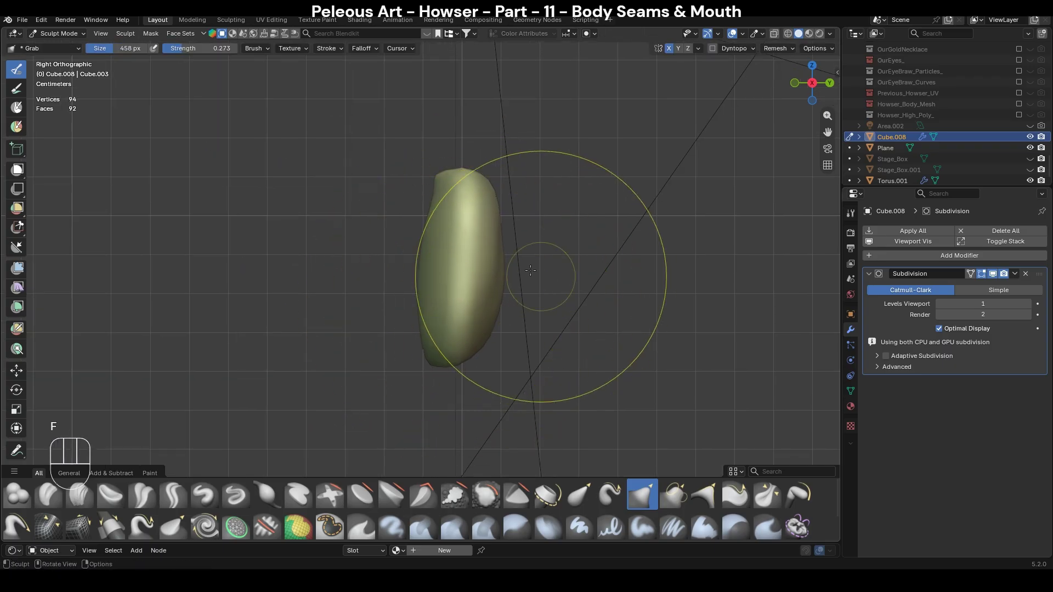
{"action": "left_click_drag", "start_coordinate": [477, 259], "coordinate": [378, 273]}
{"action": "mouse_move", "coordinate": [513, 278]}
{"action": "middle_mouse_down"}
{"action": "mouse_move", "coordinate": [348, 183]}
{"action": "mouse_move", "coordinate": [682, 236]}
{"action": "middle_mouse_up"}
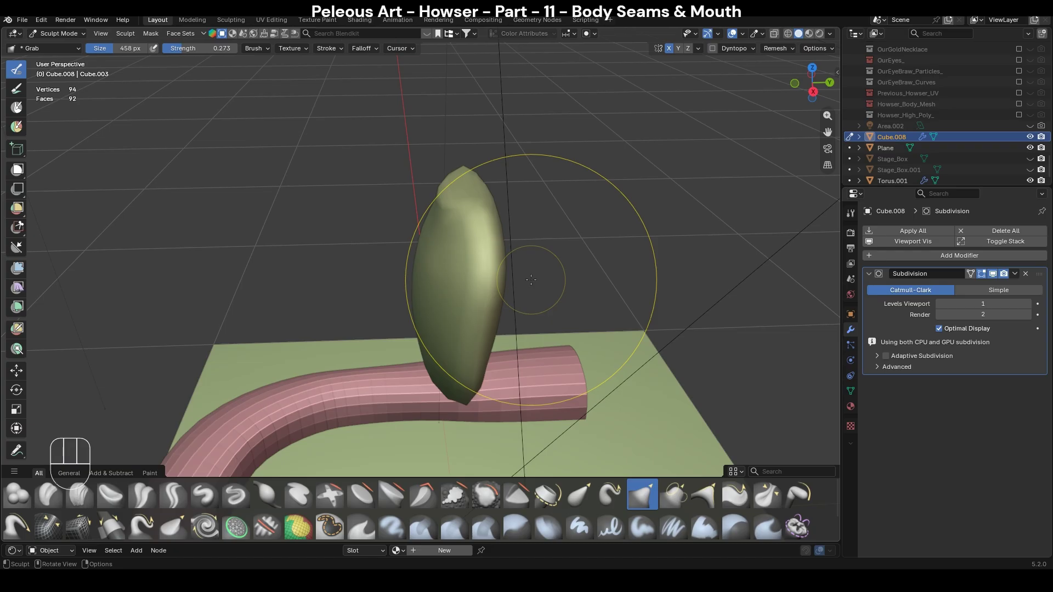
Resize the Grab brush and nudge the upper middle of the form upward in the front view.
{"action": "key", "text": "KP_1"}
{"action": "key", "text": "f"}
{"action": "left_click", "coordinate": [463, 183]}
{"action": "left_click_drag", "start_coordinate": [464, 190], "coordinate": [463, 174]}
{"action": "scroll", "coordinate": [470, 315], "scroll_direction": "down", "scroll_amount": 2}
Stretch the form's lower end downward with the Snake Hook brush at 372 px in the side view.
{"action": "key", "text": "KP_3"}
{"action": "key", "text": "f"}
{"action": "left_click", "coordinate": [504, 317]}
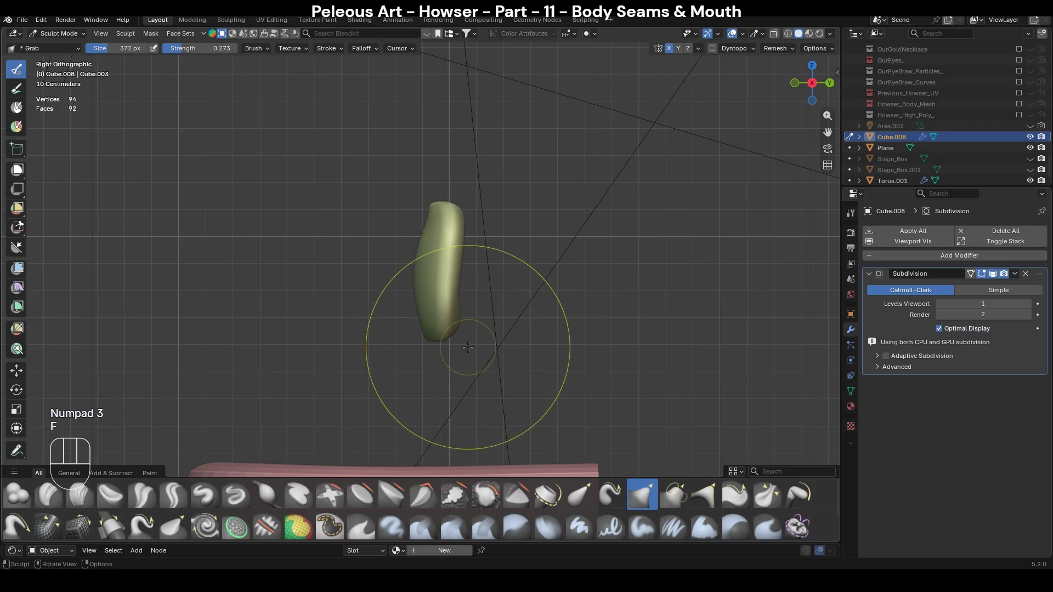
{"action": "key", "text": "k"}
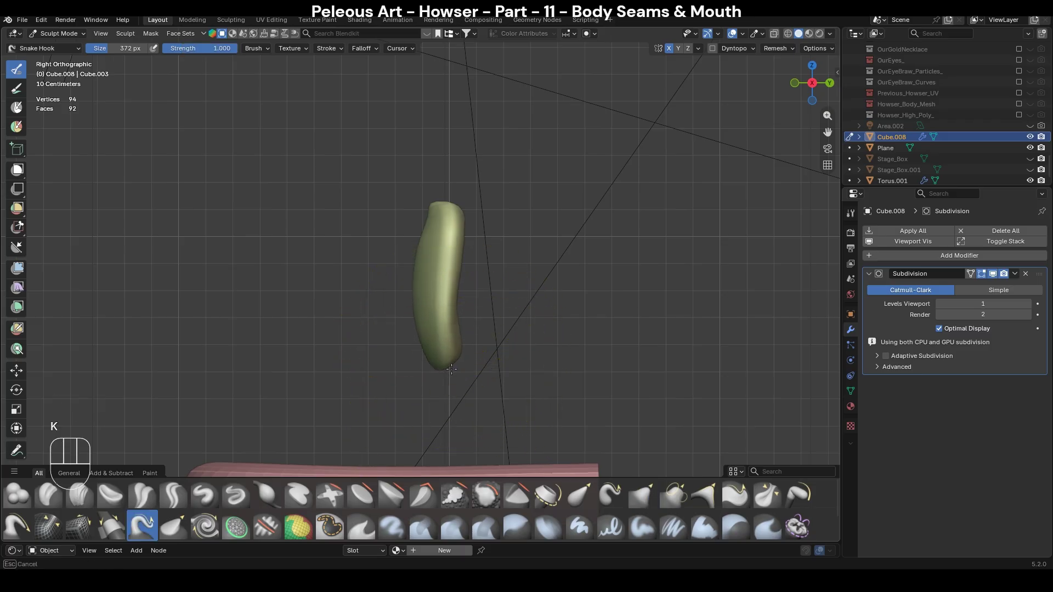
{"action": "key", "text": "KP_1"}
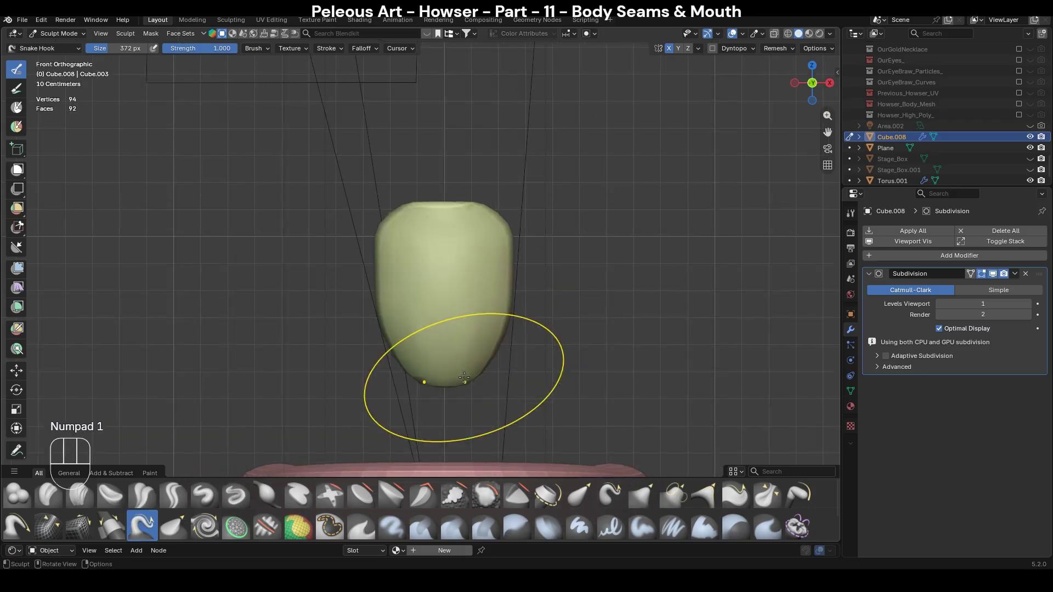
With the Grab brush, pull the lower corners down to square the bottom and push the lower sides inward.
{"action": "key", "text": "g"}
{"action": "key", "text": "f"}
{"action": "mouse_move", "coordinate": [506, 370]}
{"action": "left_mouse_down"}
{"action": "mouse_move", "coordinate": [525, 377]}
{"action": "mouse_move", "coordinate": [573, 441]}
{"action": "mouse_move", "coordinate": [509, 458]}
{"action": "left_mouse_up"}
{"action": "key", "text": "f"}
{"action": "left_click", "coordinate": [515, 346]}
{"action": "left_click_drag", "start_coordinate": [522, 343], "coordinate": [502, 345]}
In Edit Mode, select the full lowest horizontal edge loop and slide it toward the bottom by a factor of 0.628.
{"action": "key", "text": "Tab"}
{"action": "key", "text": "ctrl+r"}
{"action": "left_click", "coordinate": [480, 362], "text": "alt"}
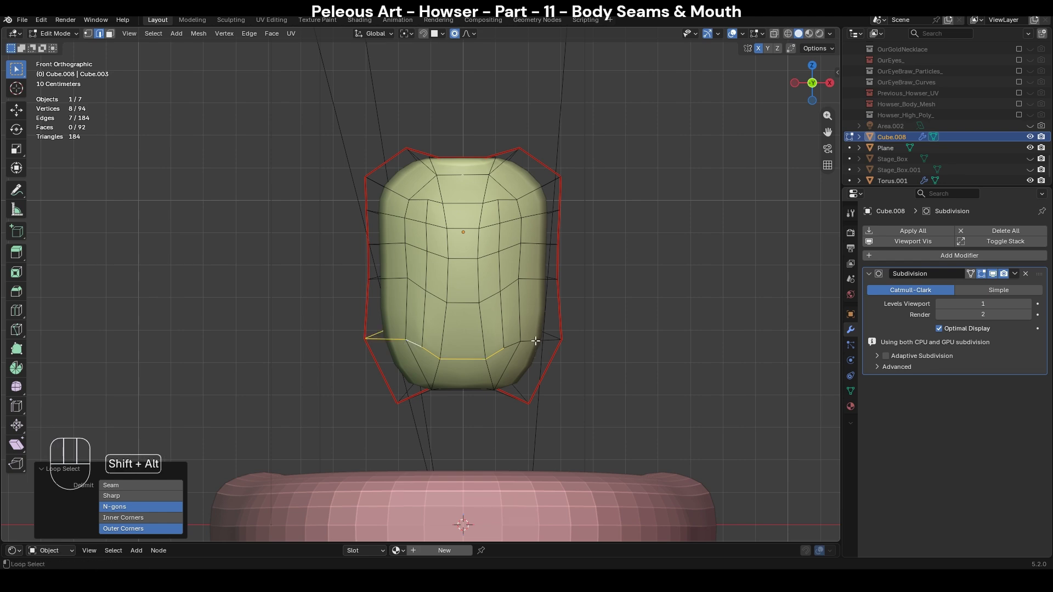
{"action": "middle_click_drag", "start_coordinate": [529, 344], "coordinate": [451, 360]}
{"action": "key", "text": "alt+z"}
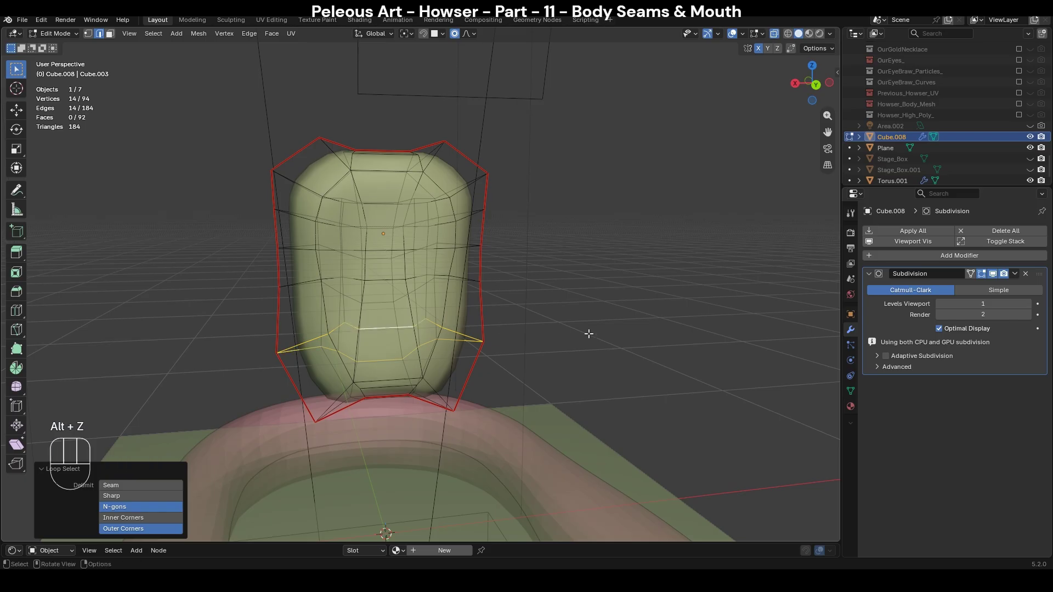
{"action": "key", "text": "alt+z"}
{"action": "key", "text": "KP_1"}
{"action": "key", "text": "g"}
{"action": "key", "text": "g"}
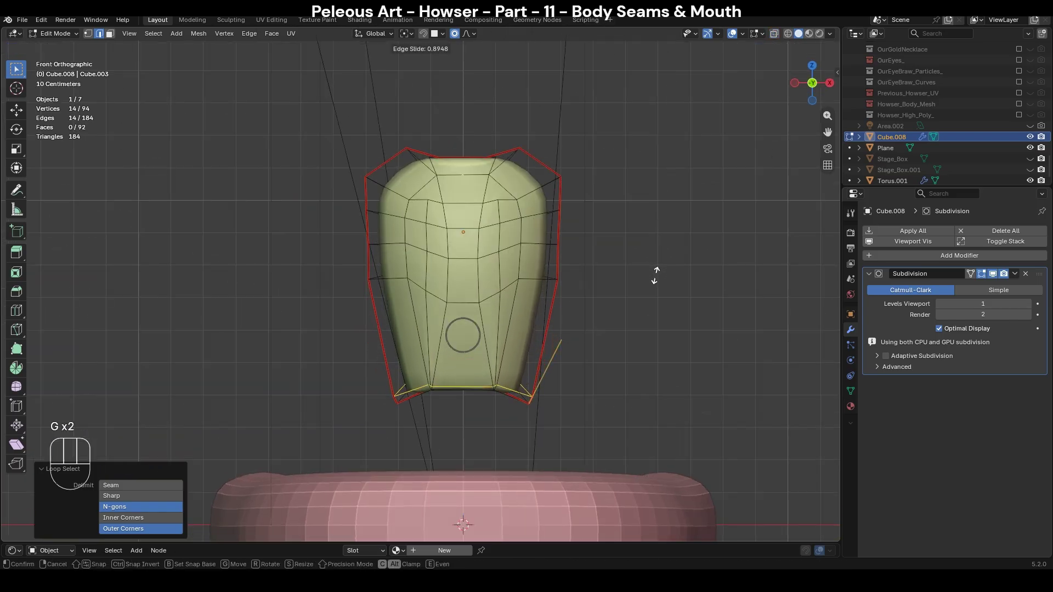
{"action": "left_click", "coordinate": [662, 261]}
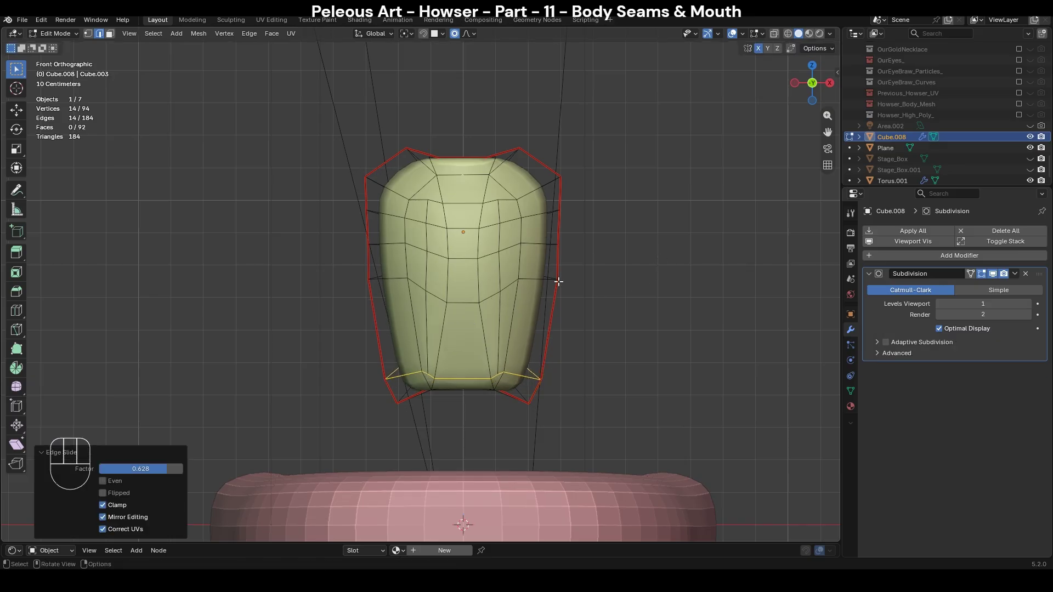
Select the full upper horizontal edge loop and slide it toward the top by a factor of -0.829.
{"action": "middle_click_drag", "start_coordinate": [500, 259], "coordinate": [514, 330], "text": "shift"}
{"action": "left_click", "coordinate": [480, 274], "text": "alt"}
{"action": "middle_click_drag", "start_coordinate": [581, 280], "coordinate": [576, 277]}
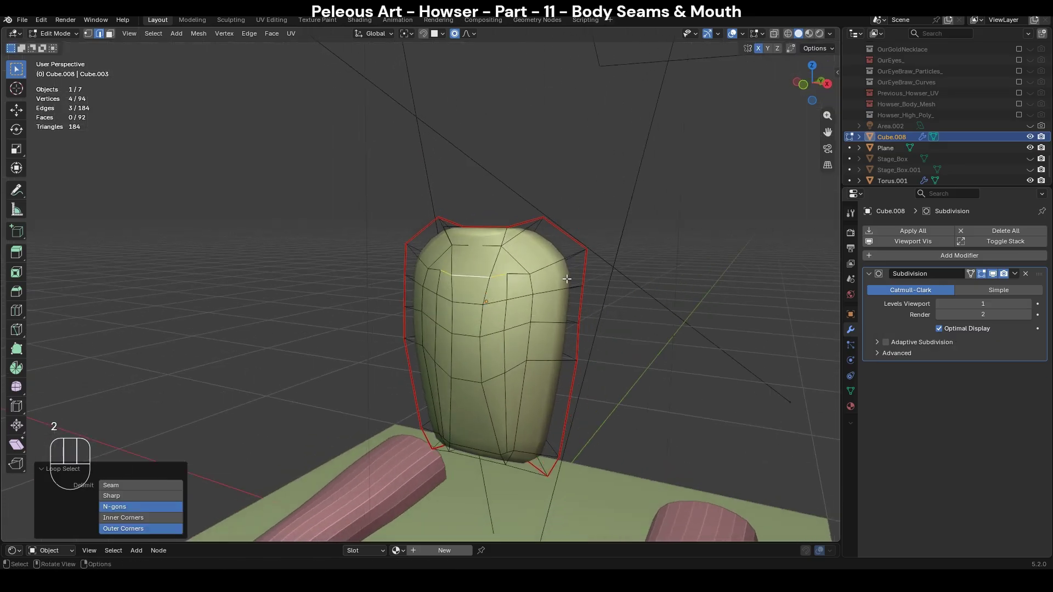
{"action": "left_click", "coordinate": [517, 274], "text": "alt+shift"}
{"action": "left_click", "coordinate": [416, 262], "text": "alt+shift"}
{"action": "middle_click_drag", "start_coordinate": [417, 261], "coordinate": [354, 281]}
{"action": "key", "text": "alt+z"}
{"action": "key", "text": "alt+z"}
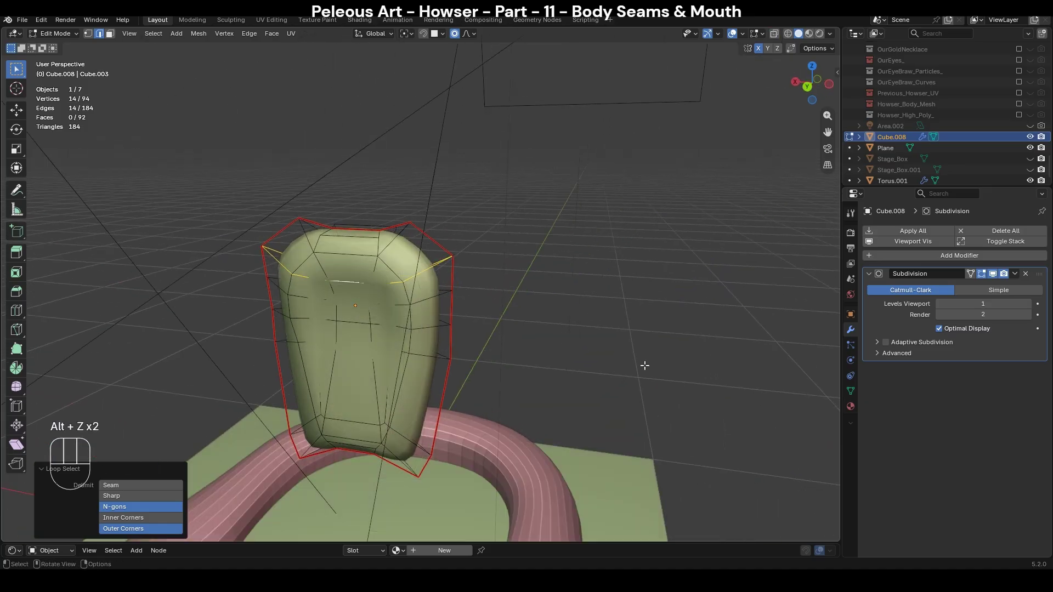
{"action": "key", "text": "g"}
{"action": "key", "text": "g"}
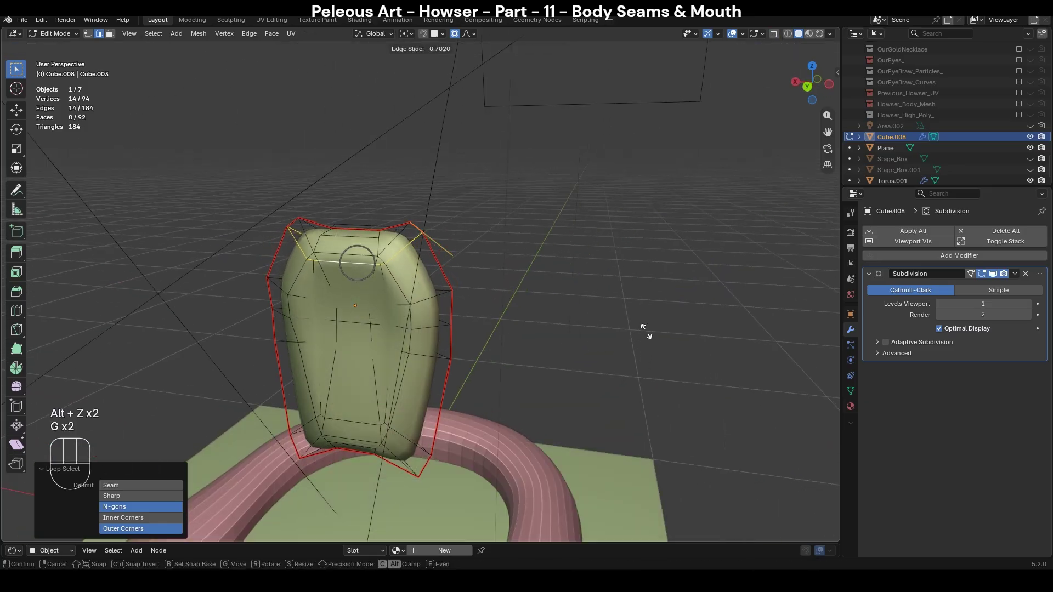
{"action": "left_click", "coordinate": [645, 323]}
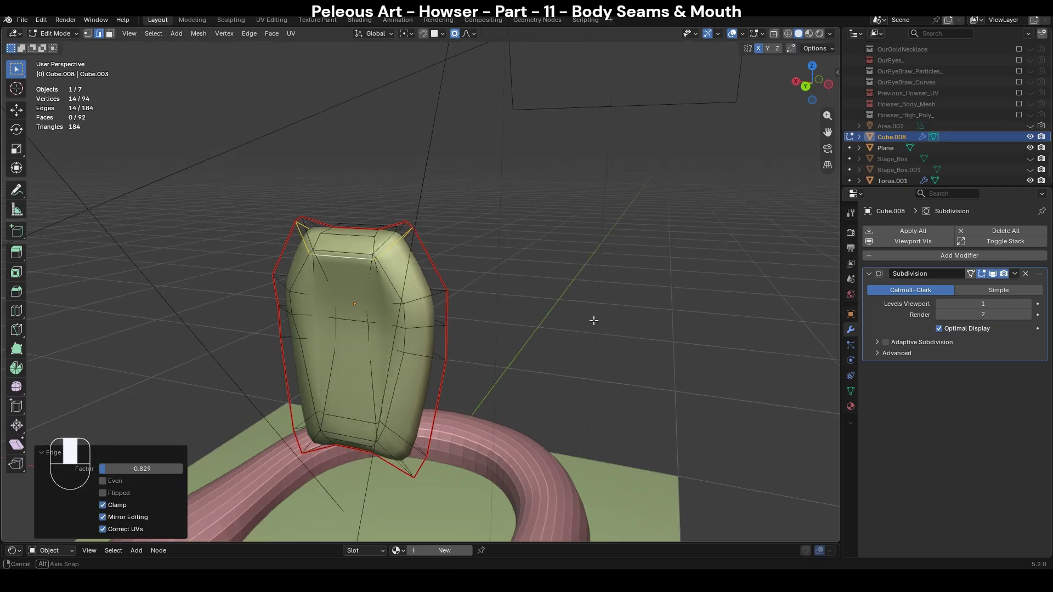
Reselect the full edge loop near the bottom and slide it slightly upward by a factor of 0.323.
{"action": "key", "text": "KP_1"}
{"action": "middle_click_drag", "start_coordinate": [525, 387], "coordinate": [470, 159], "text": "shift"}
{"action": "scroll", "coordinate": [447, 376], "scroll_direction": "up", "scroll_amount": 4}
{"action": "left_click", "coordinate": [446, 362], "text": "alt"}
{"action": "middle_click_drag", "start_coordinate": [445, 362], "coordinate": [506, 352]}
{"action": "key", "text": "KP_1"}
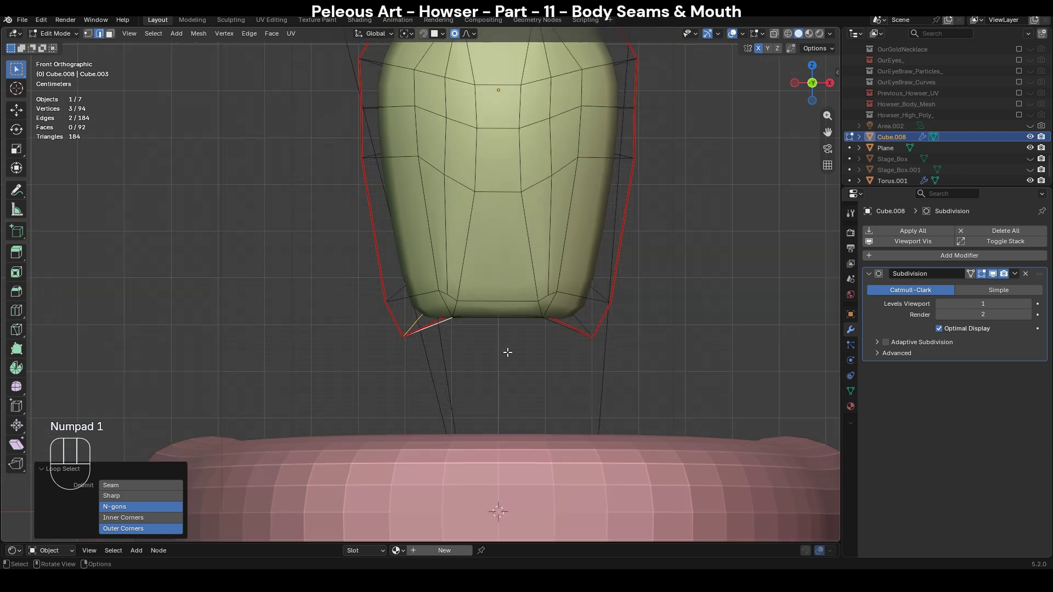
{"action": "left_click", "coordinate": [589, 298], "text": "alt+shift"}
{"action": "middle_click_drag", "start_coordinate": [589, 298], "coordinate": [354, 286]}
{"action": "key", "text": "g"}
{"action": "key", "text": "g"}
{"action": "left_click", "coordinate": [581, 280]}
{"action": "middle_click_drag", "start_coordinate": [572, 214], "coordinate": [574, 359], "text": "shift"}
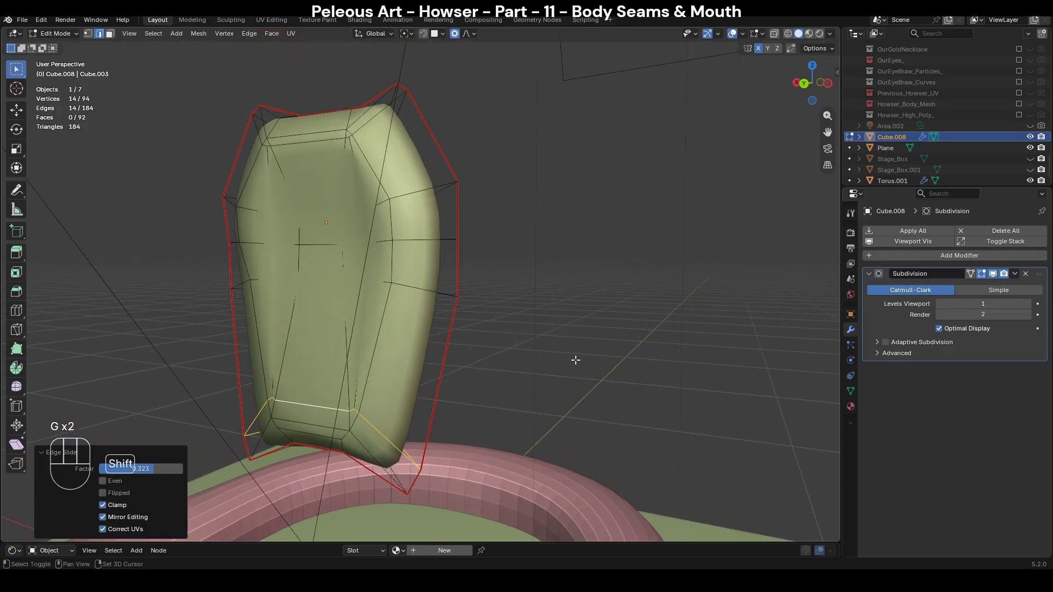
Return to Sculpt Mode and soften the form's top rim and lower corners with the Smooth brush at 294 px.
{"action": "scroll", "coordinate": [574, 360], "scroll_direction": "down", "scroll_amount": 1}
{"action": "key", "text": "KP_1"}
{"action": "key", "text": "ctrl+Tab"}
{"action": "left_click", "coordinate": [575, 413]}
{"action": "key", "text": "KP_3"}
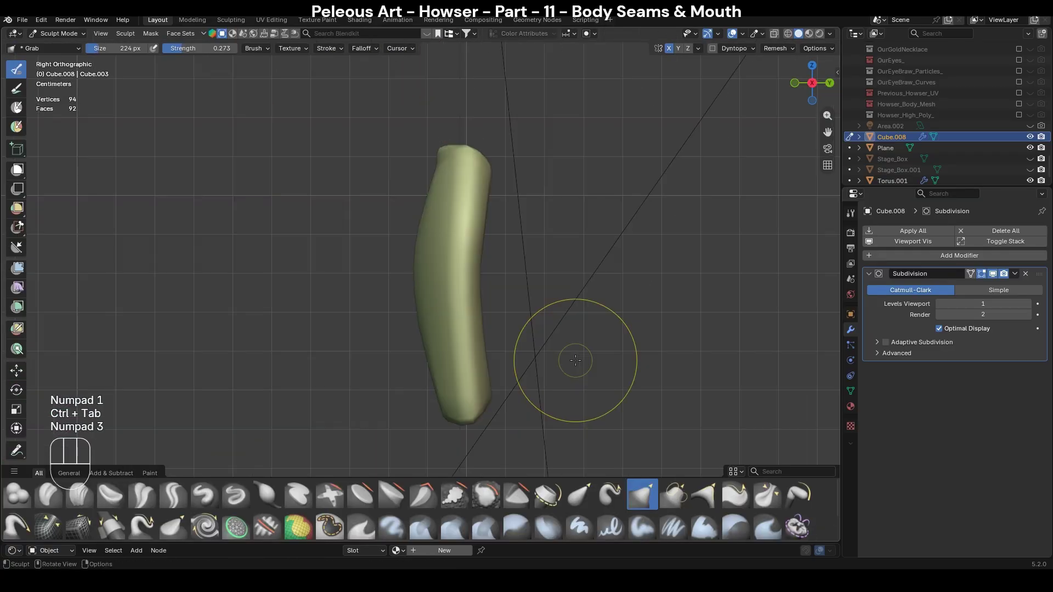
{"action": "key", "text": "KP_1"}
{"action": "middle_click_drag", "start_coordinate": [568, 307], "coordinate": [521, 230]}
{"action": "key", "text": "s"}
{"action": "key", "text": "f"}
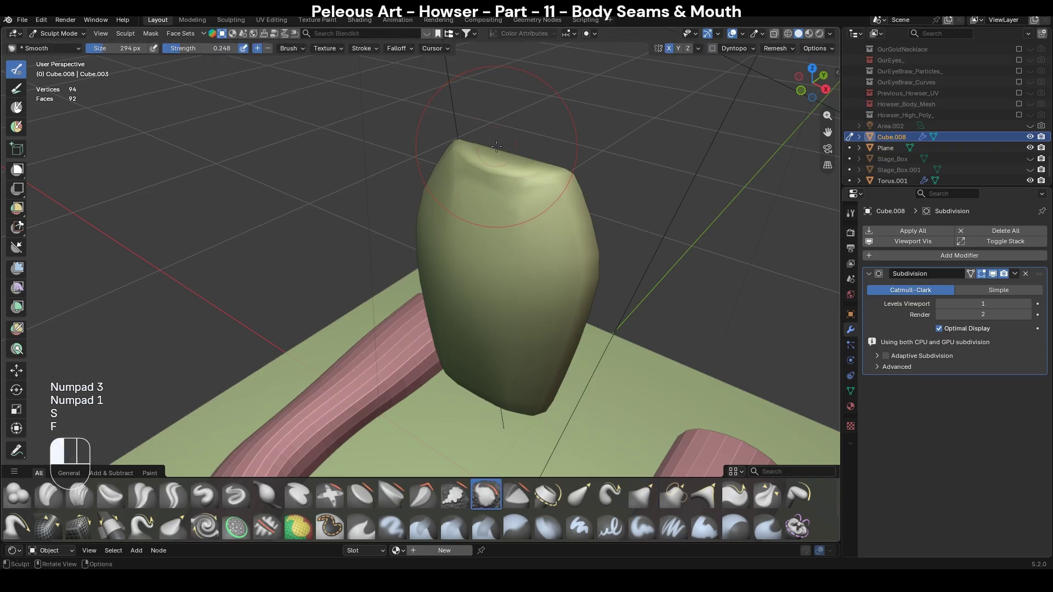
{"action": "left_click_drag", "start_coordinate": [497, 146], "coordinate": [482, 153]}
{"action": "mouse_move", "coordinate": [530, 175]}
{"action": "middle_mouse_down"}
{"action": "mouse_move", "coordinate": [566, 269]}
{"action": "mouse_move", "coordinate": [609, 264]}
{"action": "mouse_move", "coordinate": [547, 341]}
{"action": "middle_mouse_up"}
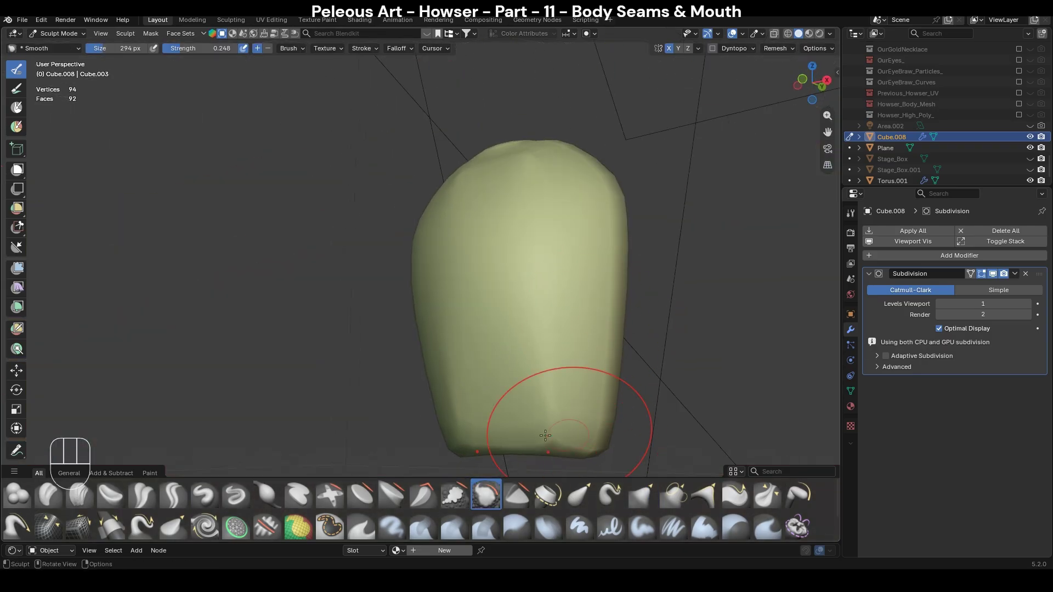
{"action": "left_click_drag", "start_coordinate": [576, 436], "coordinate": [600, 374]}
In Sculpt Mode's front view, pull the form's narrow lower sides outward with the Grab brush at 274 px.
{"action": "key", "text": "KP_1"}
{"action": "key", "text": "ctrl+Tab"}
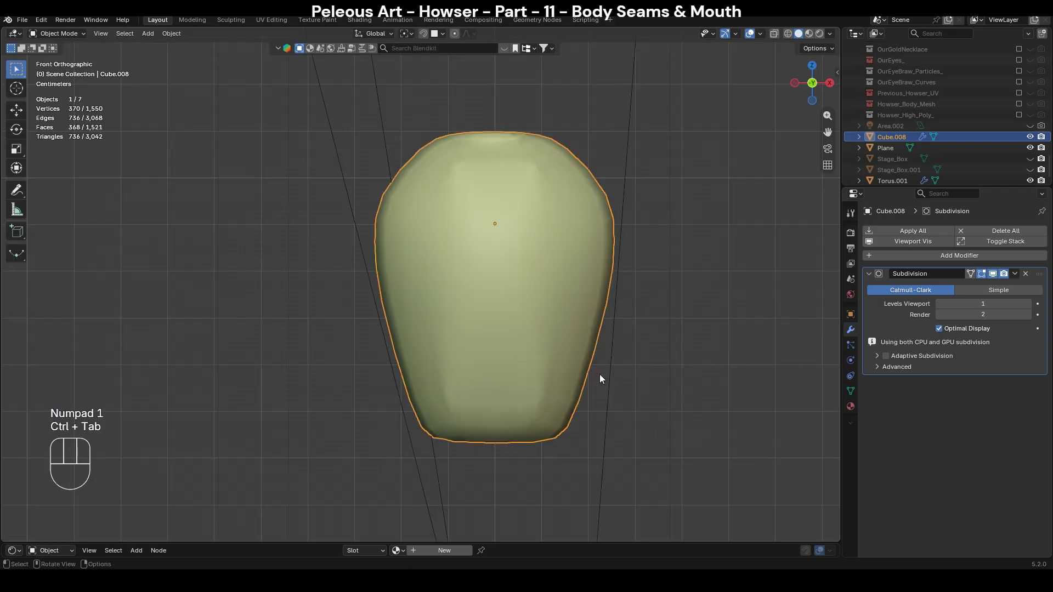
{"action": "key", "text": "ctrl+Tab"}
{"action": "key", "text": "g"}
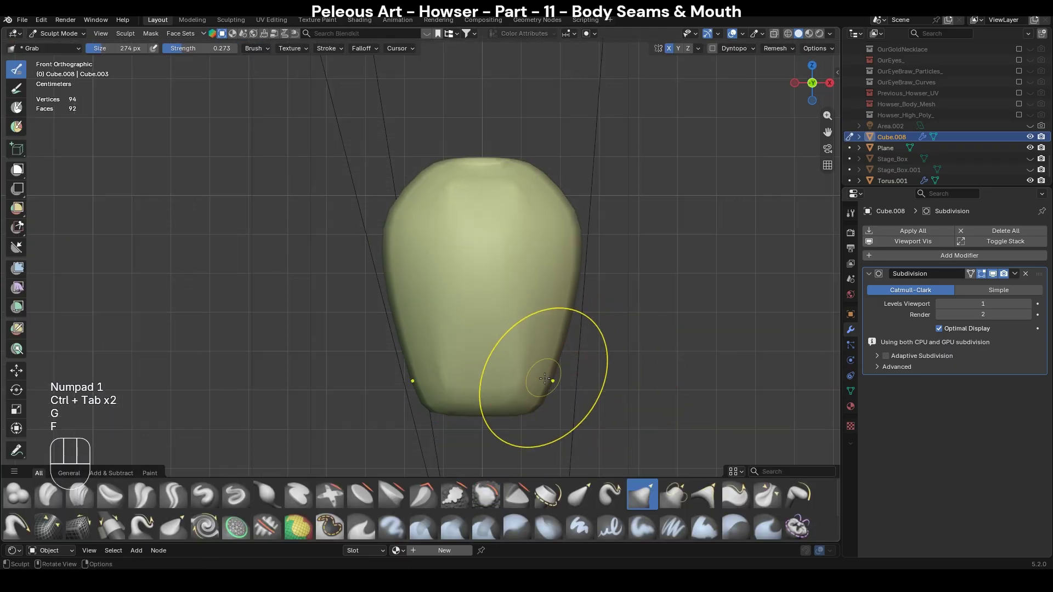
{"action": "key", "text": "f"}
{"action": "left_click_drag", "start_coordinate": [649, 450], "coordinate": [678, 423]}
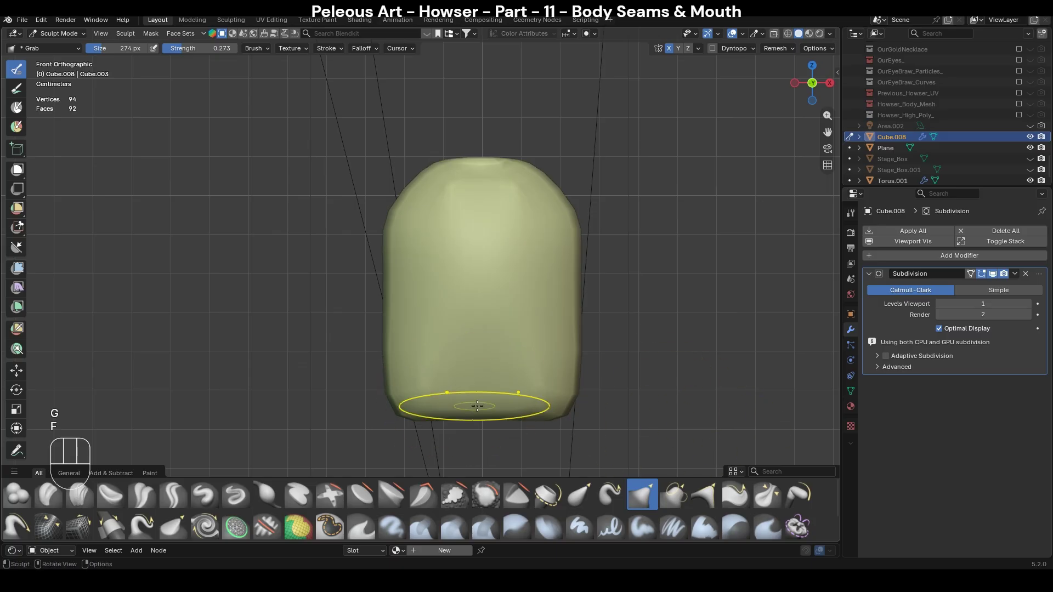
Soften the widened form with the Smooth brush and return to Object Mode.
{"action": "mouse_move", "coordinate": [501, 223]}
{"action": "middle_mouse_down"}
{"action": "mouse_move", "coordinate": [463, 446]}
{"action": "mouse_move", "coordinate": [428, 305]}
{"action": "mouse_move", "coordinate": [483, 296]}
{"action": "mouse_move", "coordinate": [505, 309]}
{"action": "middle_mouse_up"}
{"action": "key", "text": "s"}
{"action": "key", "text": "f"}
{"action": "left_click", "coordinate": [455, 278]}
{"action": "key", "text": "KP_1"}
{"action": "key", "text": "ctrl+Tab"}
Duplicate the tooth form and place the copy beside it, about 0.531 m along the global X axis.
{"action": "scroll", "coordinate": [506, 312], "scroll_direction": "down", "scroll_amount": 4}
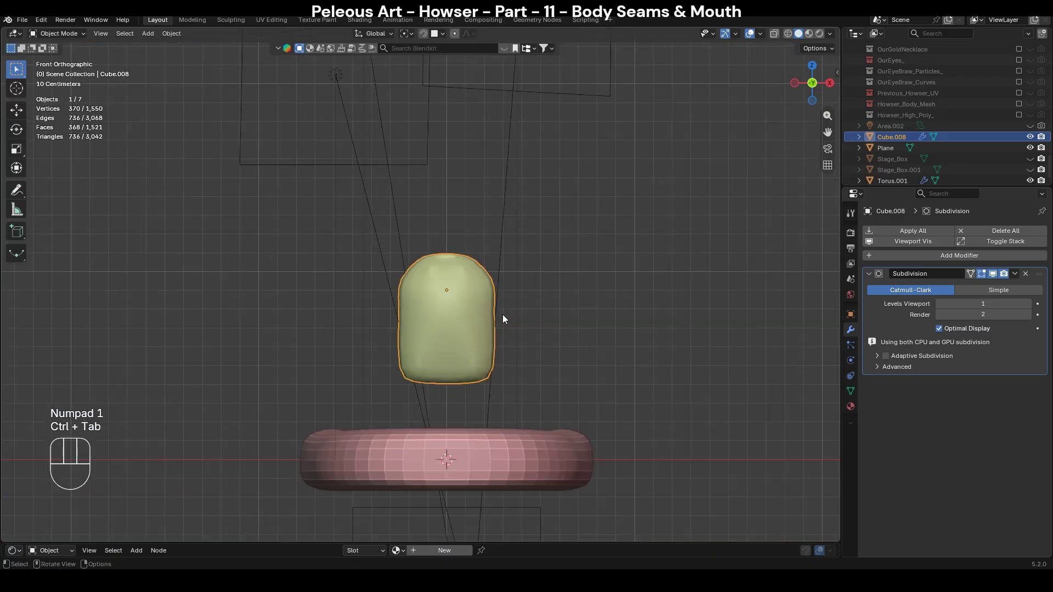
{"action": "key", "text": "shift+d"}
{"action": "key", "text": "g"}
{"action": "key", "text": "x"}
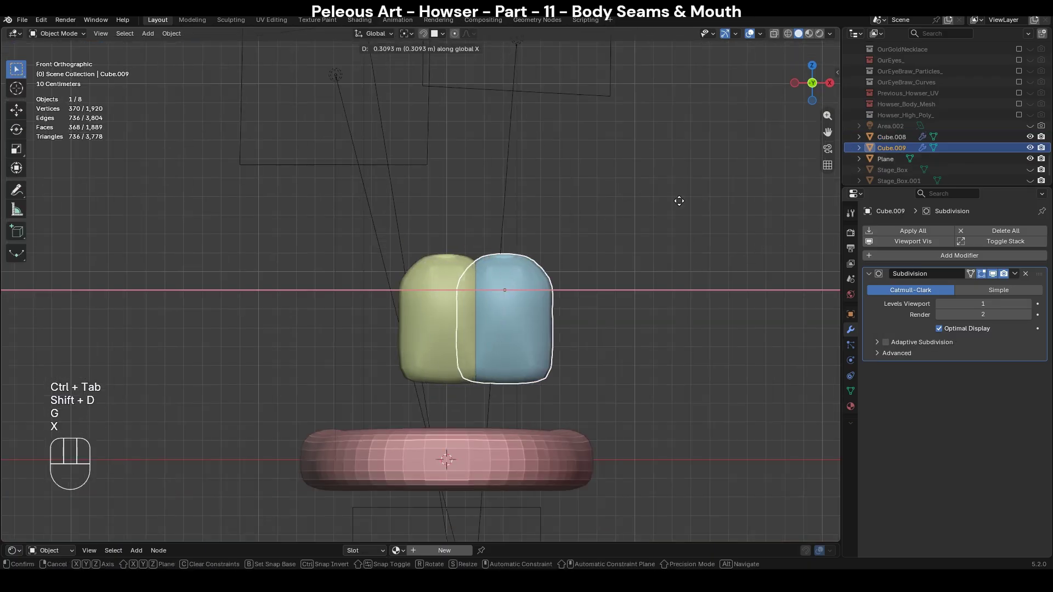
{"action": "left_click", "coordinate": [712, 220]}
{"action": "middle_click_drag", "start_coordinate": [711, 216], "coordinate": [450, 277]}
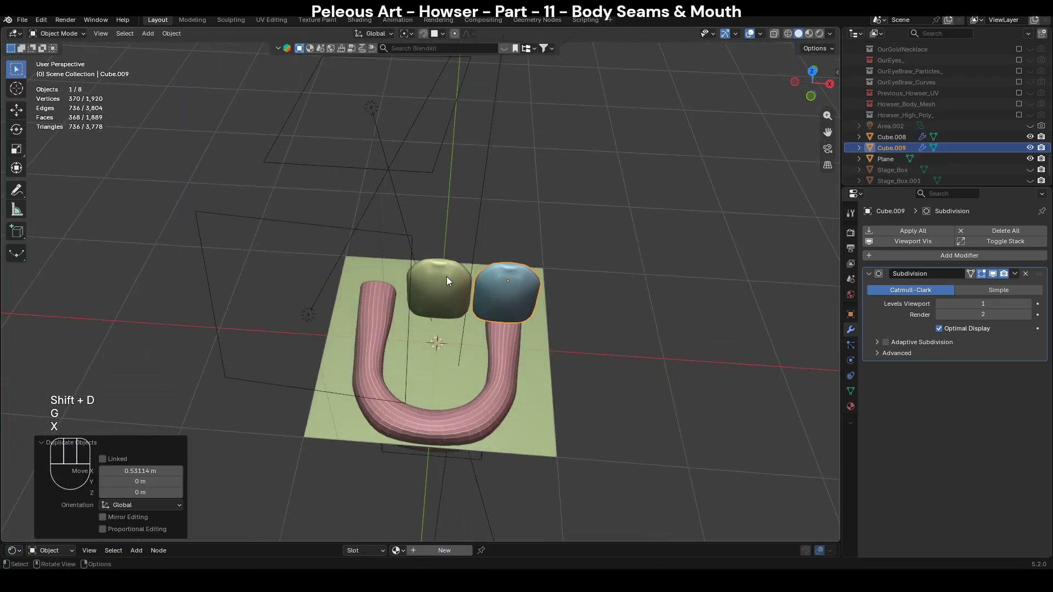
Add an X-axis Mirror modifier to the original tooth form with Mid_Ref as mirror object, placing it above Subdivision in the stack.
{"action": "left_click", "coordinate": [448, 280]}
{"action": "left_click", "coordinate": [908, 257]}
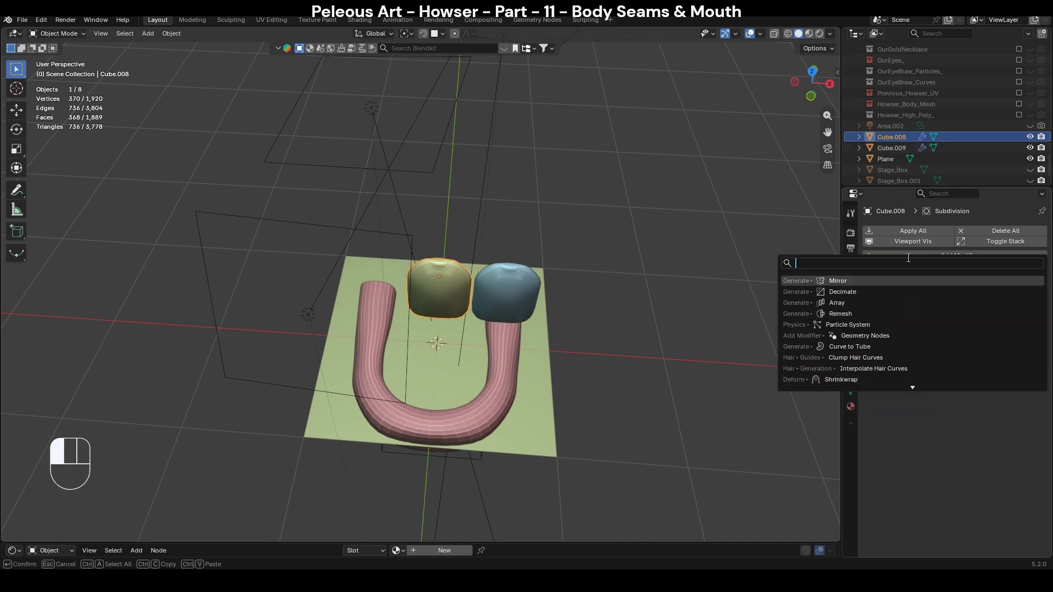
{"action": "left_click", "coordinate": [902, 281]}
{"action": "left_click", "coordinate": [973, 430]}
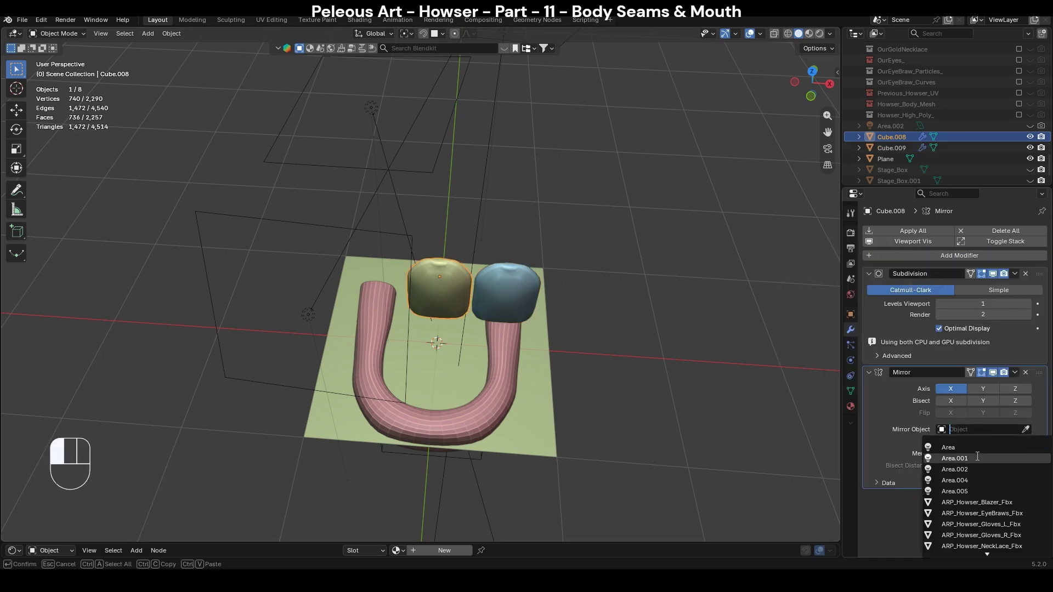
{"action": "type", "text": "sp"}
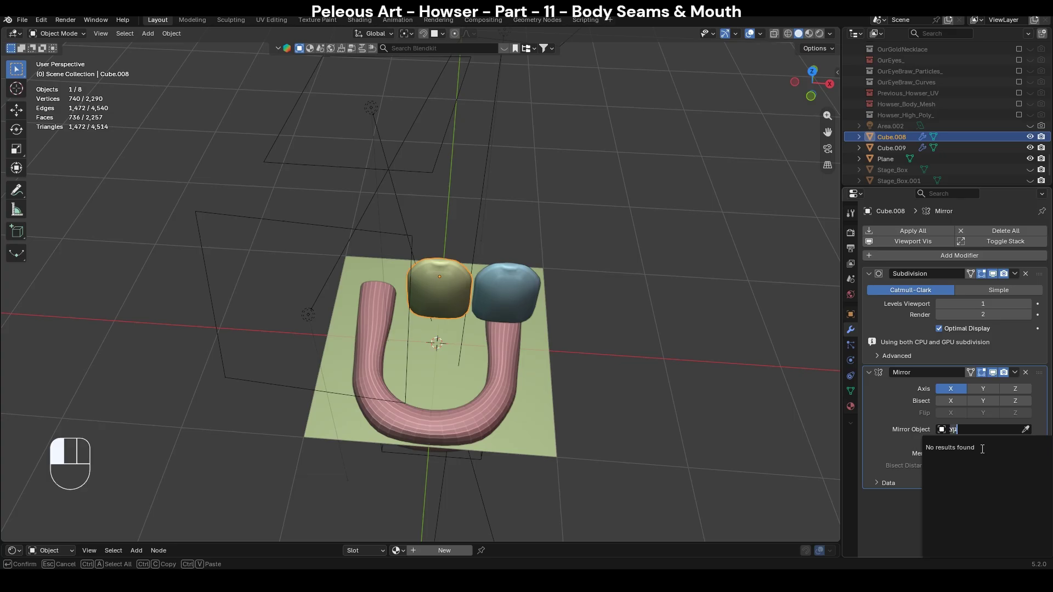
{"action": "key", "text": "BackSpace"}
{"action": "key", "text": "BackSpace"}
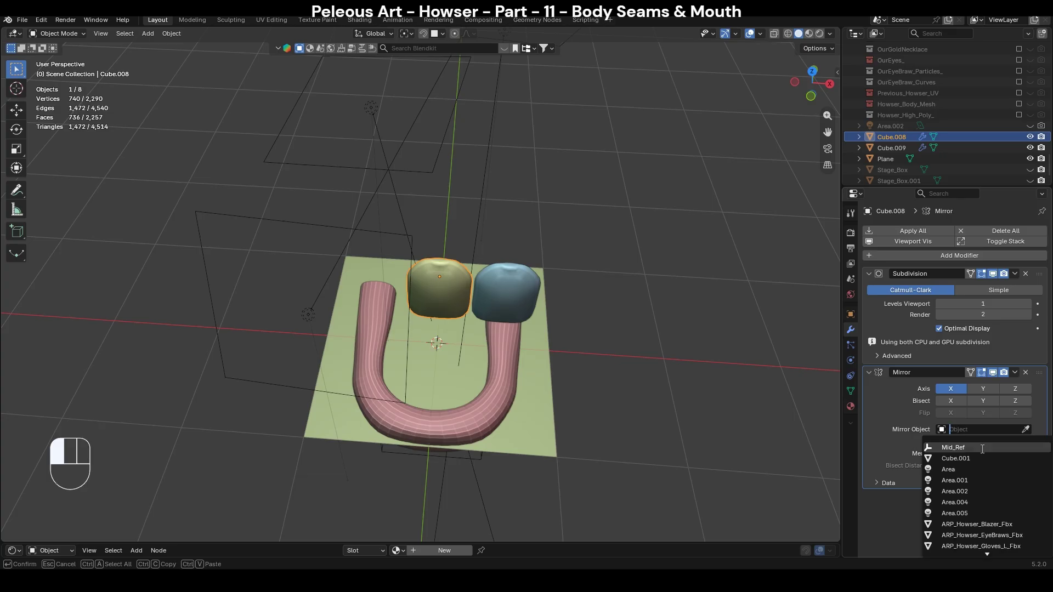
{"action": "type", "text": "mid"}
{"action": "key", "text": "BackSpace"}
{"action": "key", "text": "BackSpace"}
{"action": "key", "text": "BackSpace"}
{"action": "left_click", "coordinate": [983, 449]}
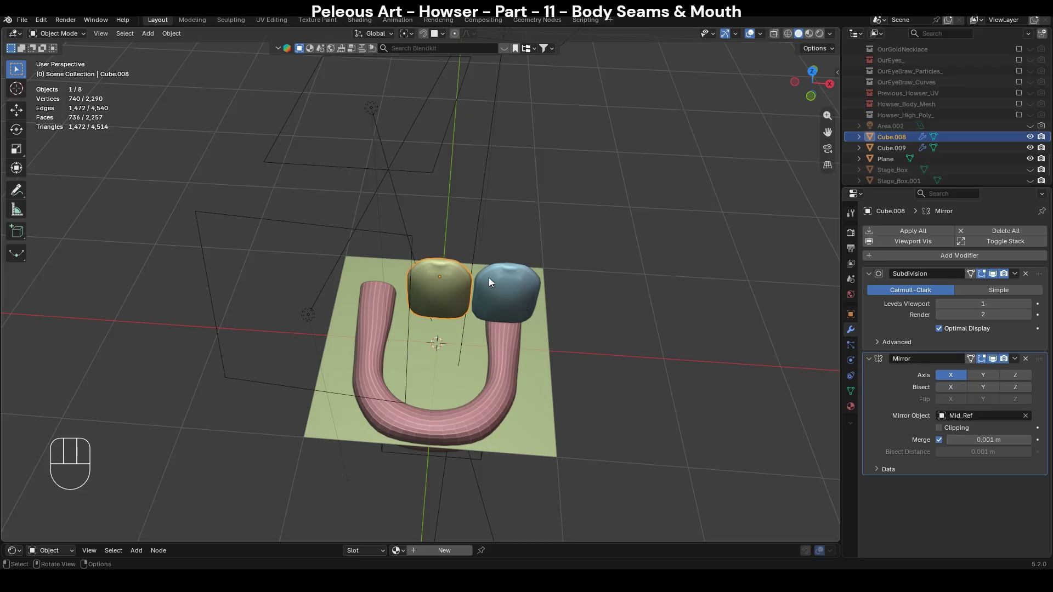
{"action": "left_click_drag", "start_coordinate": [1044, 366], "coordinate": [1040, 275]}
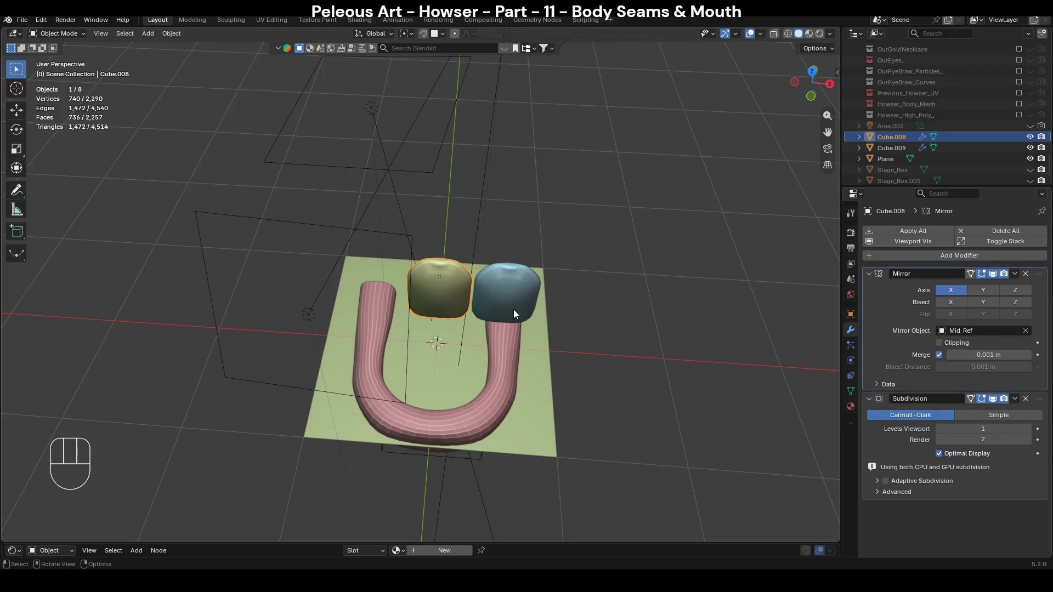
Try to copy modifiers between the two tooth forms with the blue duplicate as active object, and undo the attempt.
{"action": "left_click", "coordinate": [505, 287], "text": "shift"}
{"action": "key", "text": "F3"}
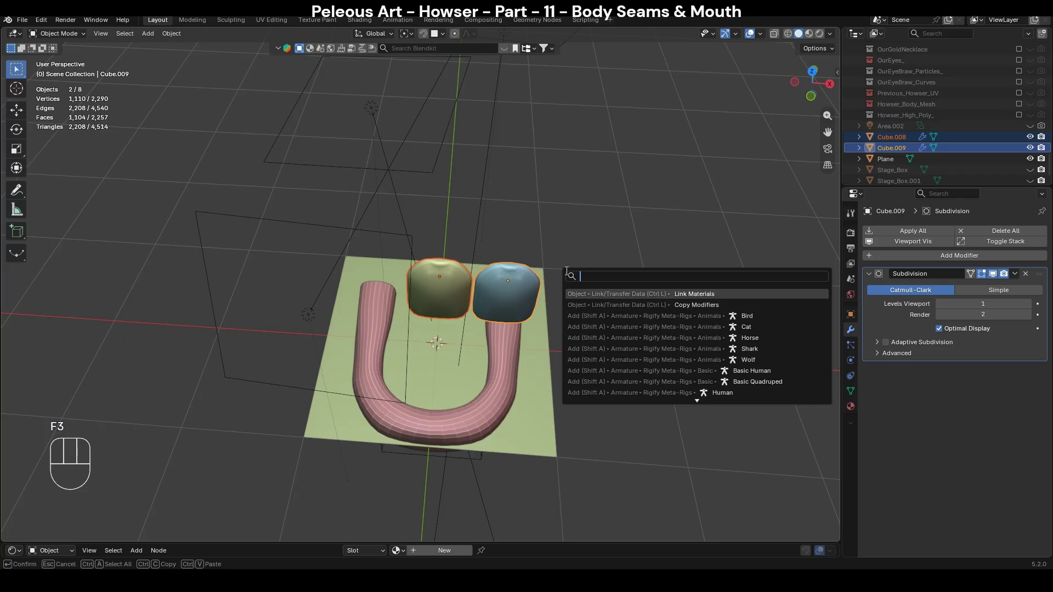
{"action": "type", "text": "copy mo"}
{"action": "key", "text": "Return"}
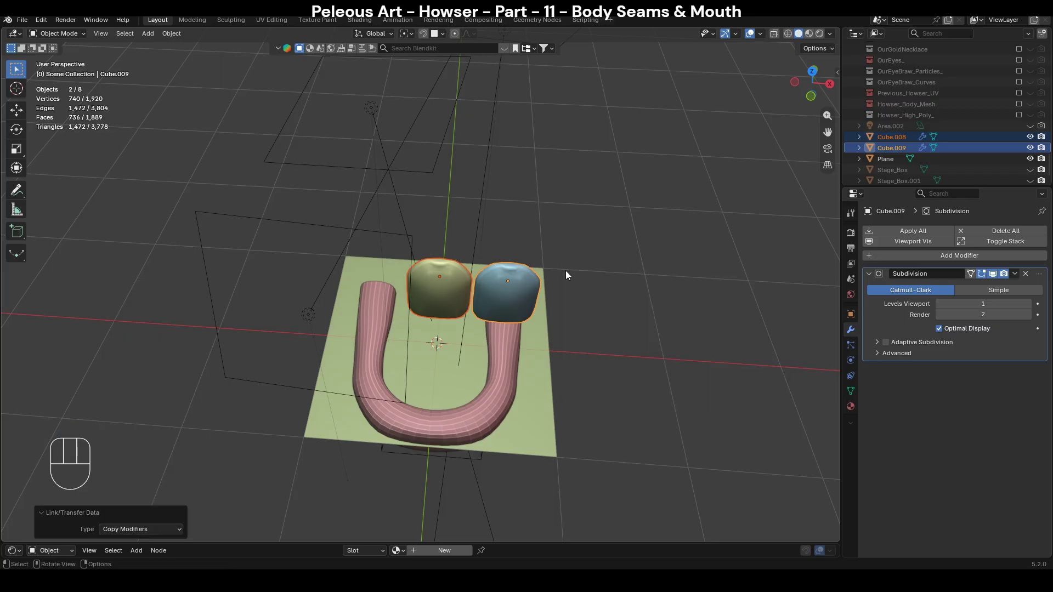
{"action": "left_click", "coordinate": [557, 291]}
{"action": "left_click", "coordinate": [491, 289]}
{"action": "key", "text": "ctrl+z"}
{"action": "key", "text": "ctrl+z"}
{"action": "key", "text": "ctrl+z"}
{"action": "key", "text": "ctrl+z"}
{"action": "key", "text": "ctrl+z"}
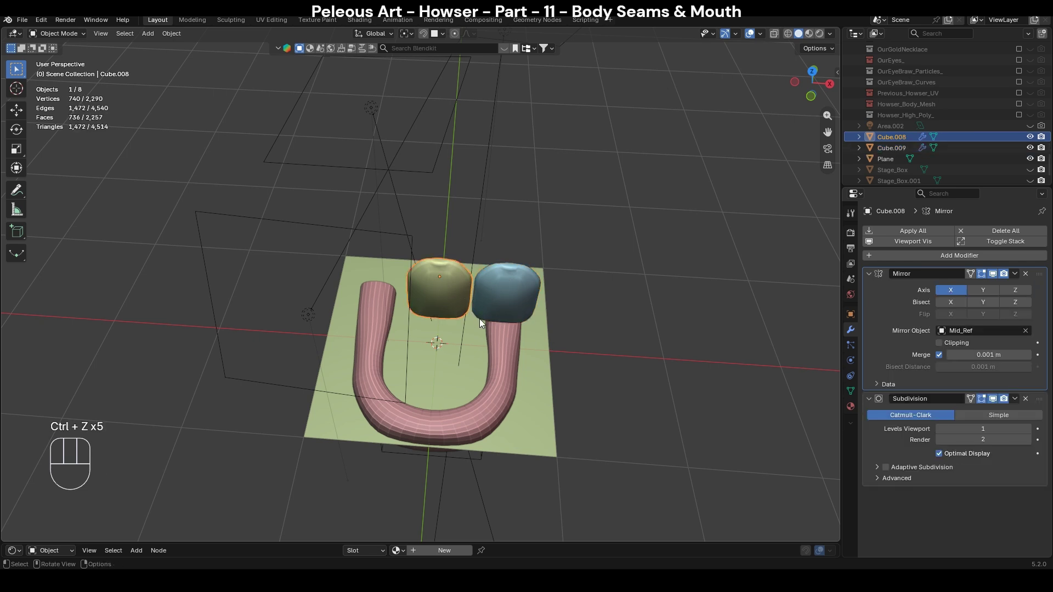
Copy the modifiers from the original tooth form to the blue duplicate, leaving the original form selected.
{"action": "left_click", "coordinate": [493, 323]}
{"action": "left_click", "coordinate": [451, 291], "text": "shift"}
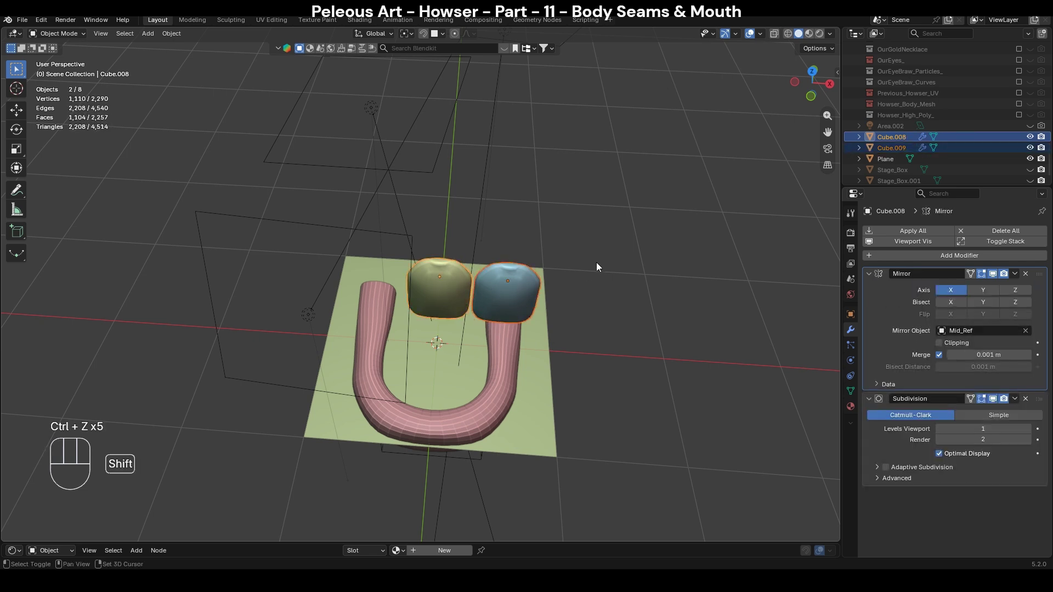
{"action": "key", "text": "F3"}
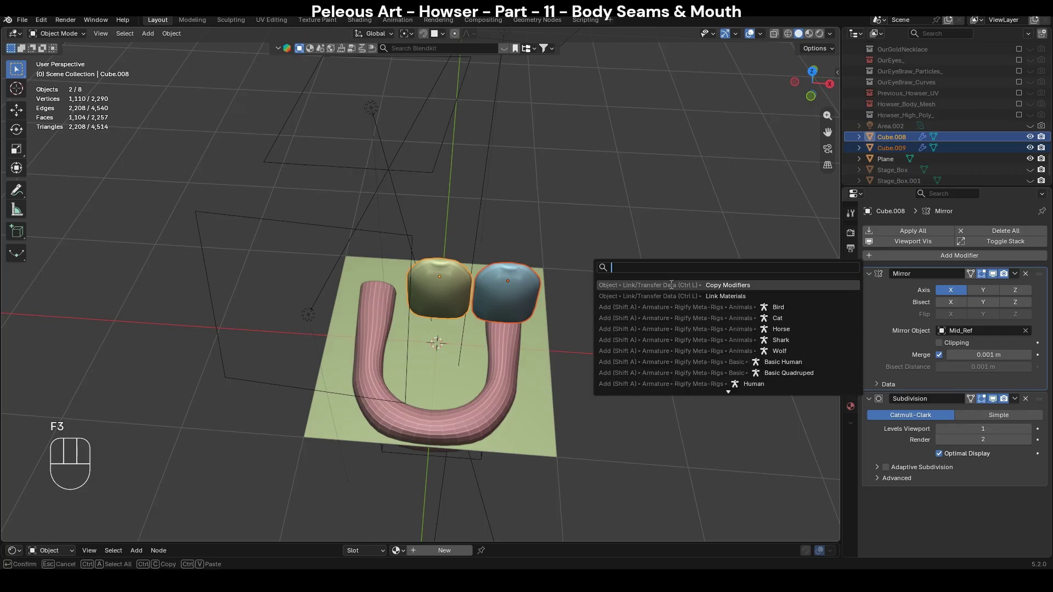
{"action": "key", "text": "Return"}
{"action": "left_click", "coordinate": [515, 283]}
{"action": "left_click", "coordinate": [430, 291]}
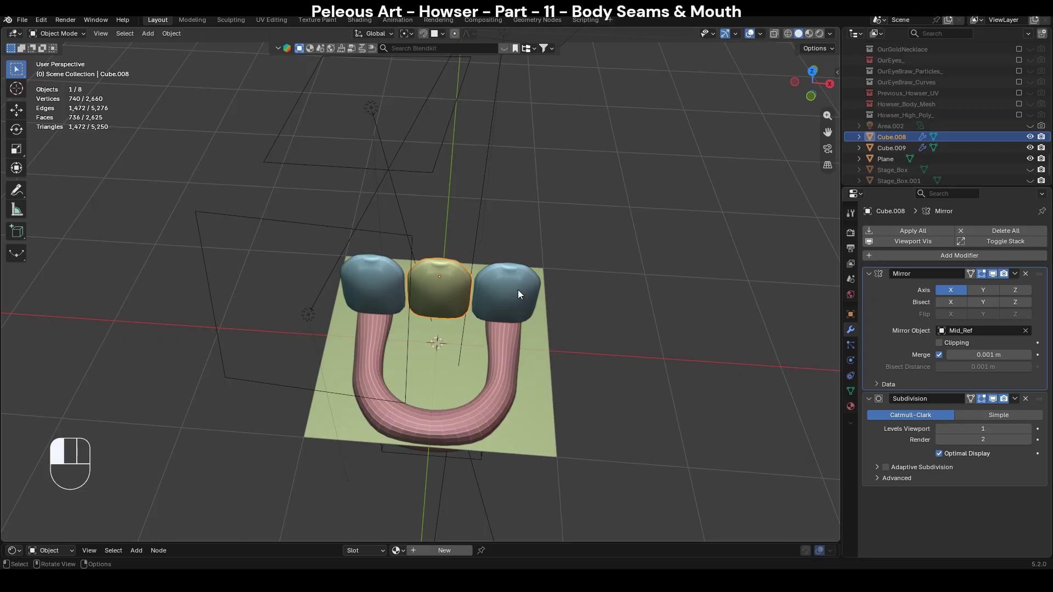
Try moving the original tooth form away from the mirror centre, and undo the move.
{"action": "key", "text": "g"}
{"action": "key", "text": "ctrl+z"}
{"action": "key", "text": "g"}
{"action": "left_click", "coordinate": [719, 344]}
{"action": "key", "text": "ctrl+z"}
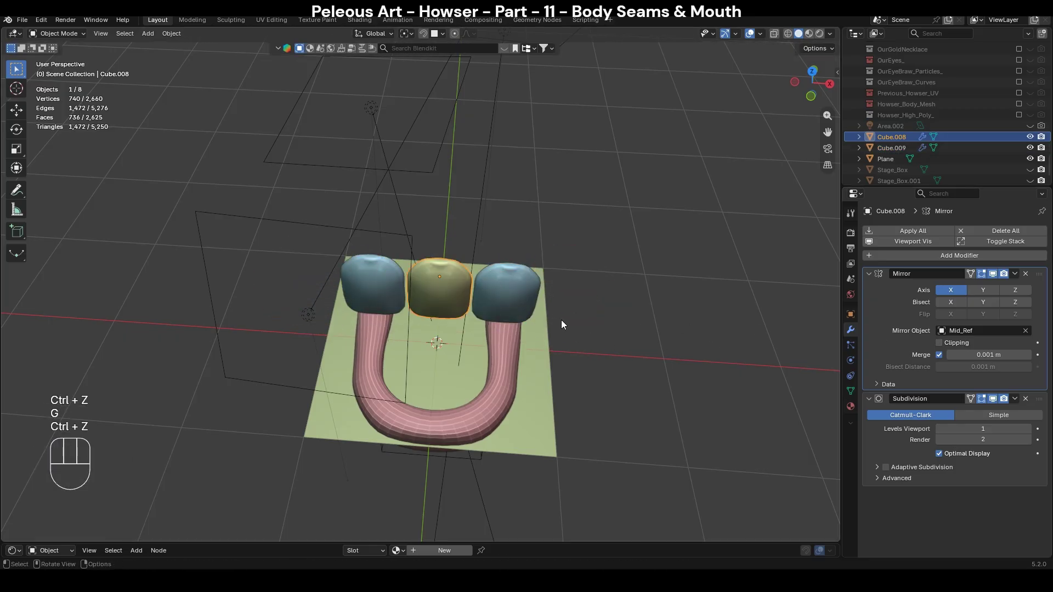
In X-ray top view, move the original tooth form about 0.15 m in X and -0.87 m in Y onto the U-tube's front curve.
{"action": "key", "text": "KP_7"}
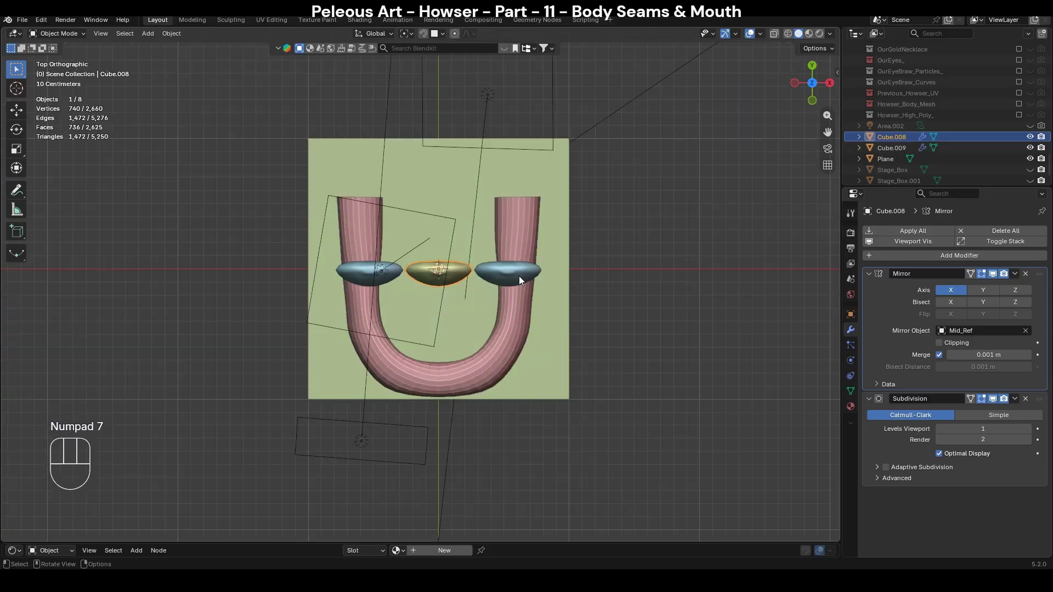
{"action": "middle_click_drag", "start_coordinate": [482, 446], "coordinate": [492, 330], "text": "shift"}
{"action": "scroll", "coordinate": [495, 334], "scroll_direction": "up", "scroll_amount": 2}
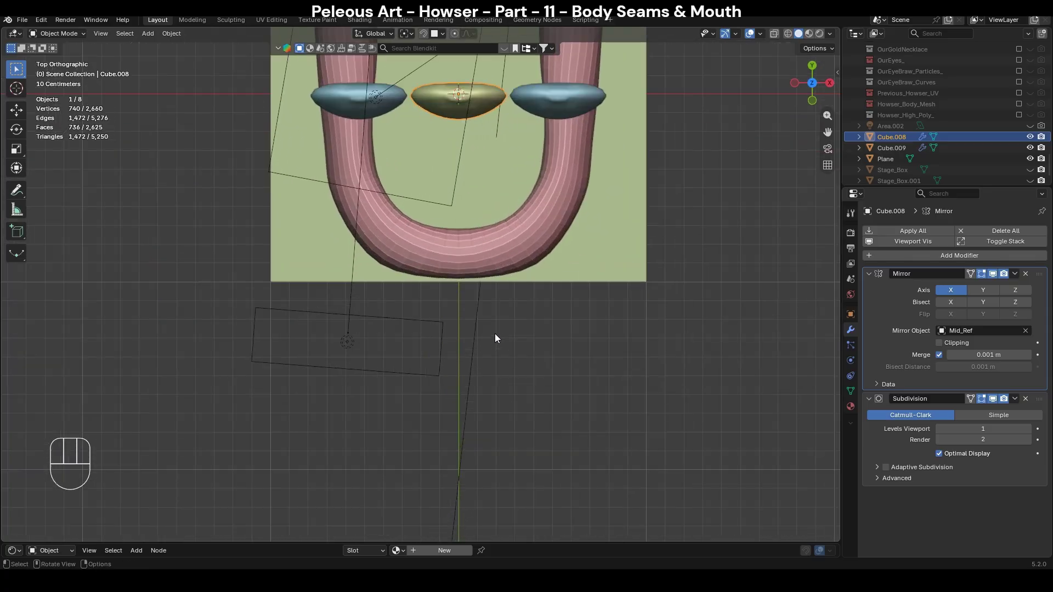
{"action": "key", "text": "alt+z"}
{"action": "key", "text": "g"}
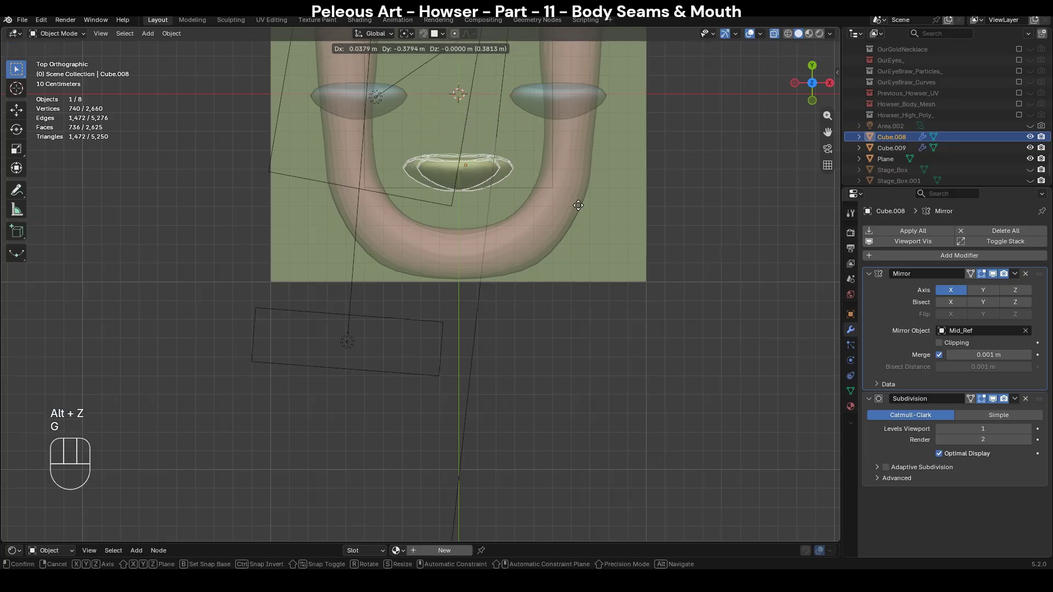
{"action": "left_click", "coordinate": [597, 290]}
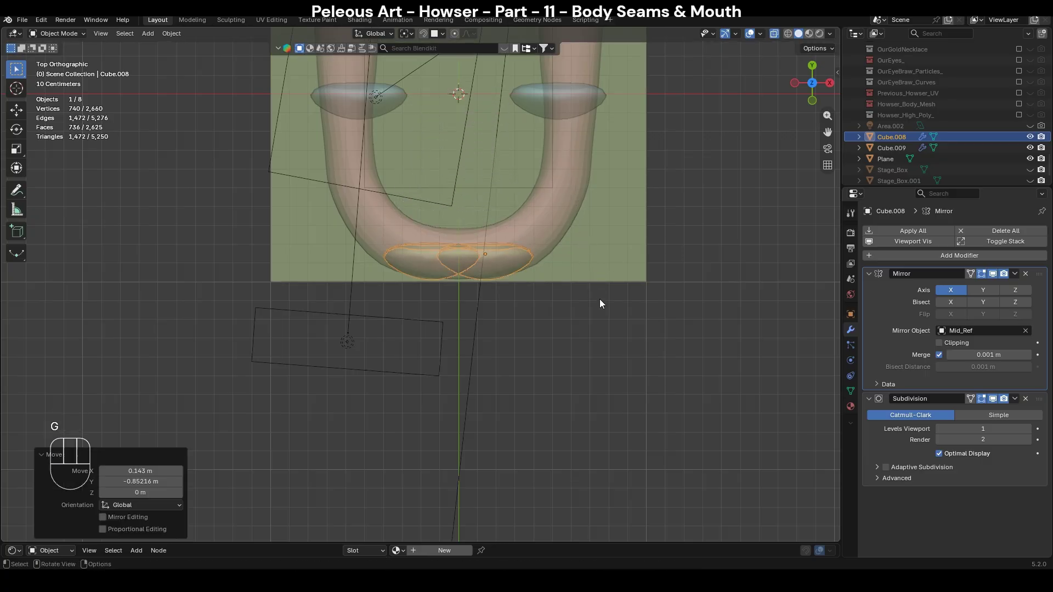
{"action": "key", "text": "g"}
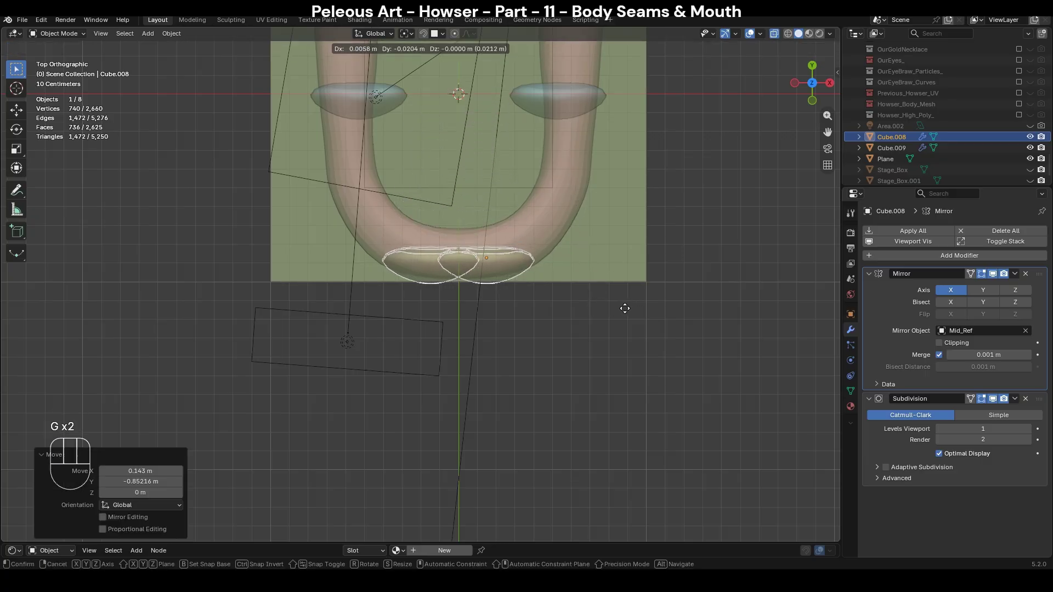
{"action": "left_click", "coordinate": [626, 312]}
Move the blue tooth form about -0.088 m in X and -0.847 m in Y, beside the original on the tube's front curve.
{"action": "scroll", "coordinate": [620, 297], "scroll_direction": "down", "scroll_amount": 1}
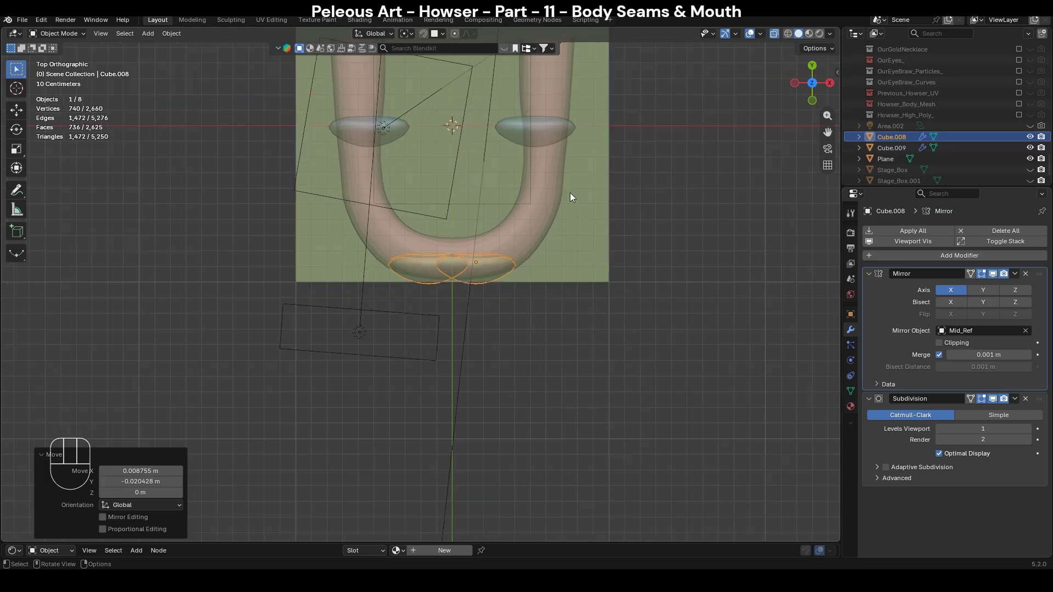
{"action": "left_click", "coordinate": [545, 126]}
{"action": "key", "text": "g"}
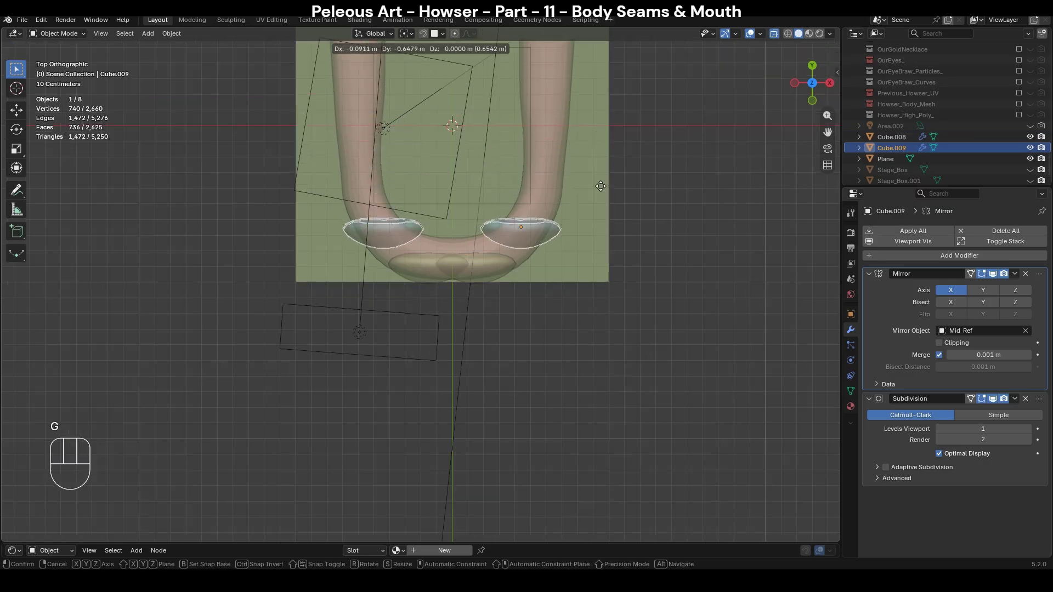
{"action": "left_click", "coordinate": [603, 215]}
Try rotating the blue tooth form to follow the tube's curve, and undo the rotation.
{"action": "key", "text": "r"}
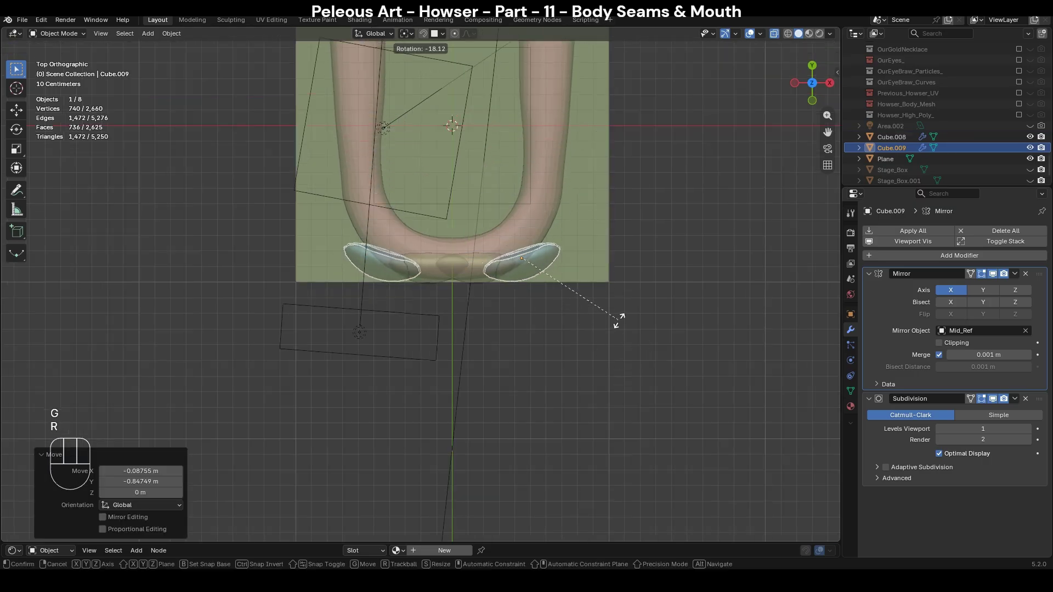
{"action": "left_click", "coordinate": [618, 302]}
{"action": "key", "text": "ctrl+z"}
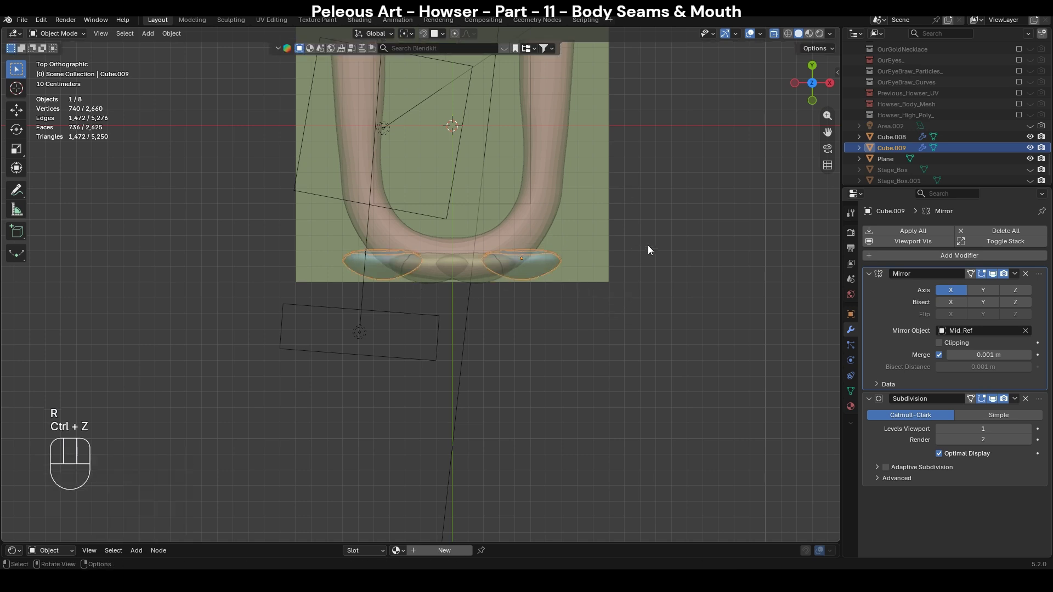
{"action": "key", "text": "r"}
{"action": "key", "text": "ctrl+z"}
Rotate the blue tooth form about -11.7° around the view's Z axis to follow the tube's curve.
{"action": "scroll", "coordinate": [635, 237], "scroll_direction": "up", "scroll_amount": 2}
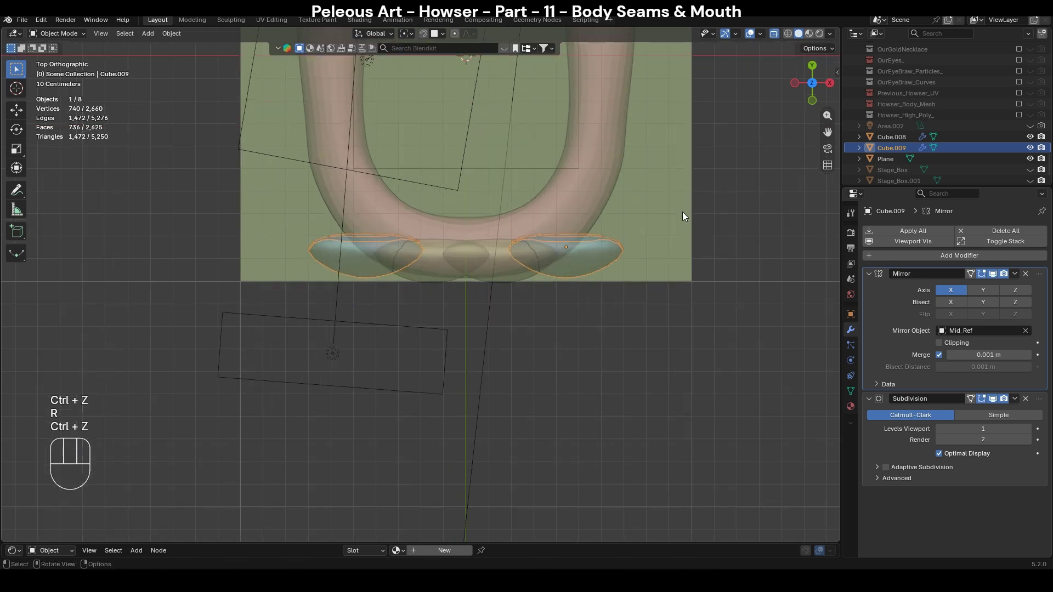
{"action": "key", "text": "r"}
{"action": "left_click", "coordinate": [683, 263]}
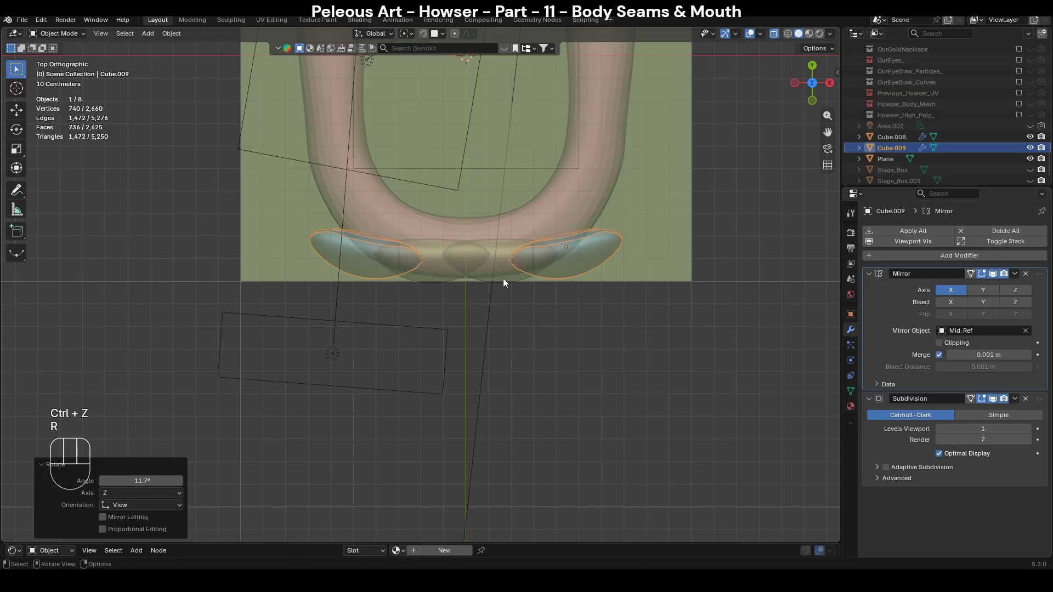
Select both tooth forms and shrink them by about 0.63 and again by 0.702, shifting them onto the tube's front edge.
{"action": "left_click", "coordinate": [503, 278], "text": "shift"}
{"action": "key", "text": "s"}
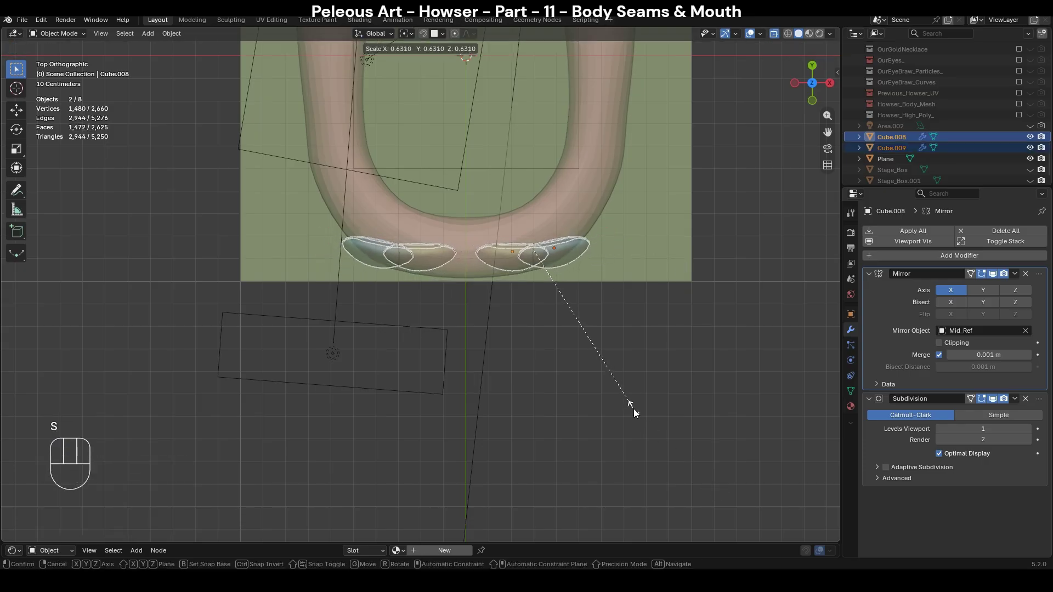
{"action": "left_click", "coordinate": [632, 413]}
{"action": "key", "text": "g"}
{"action": "left_click", "coordinate": [692, 299]}
{"action": "key", "text": "s"}
{"action": "left_click", "coordinate": [671, 416]}
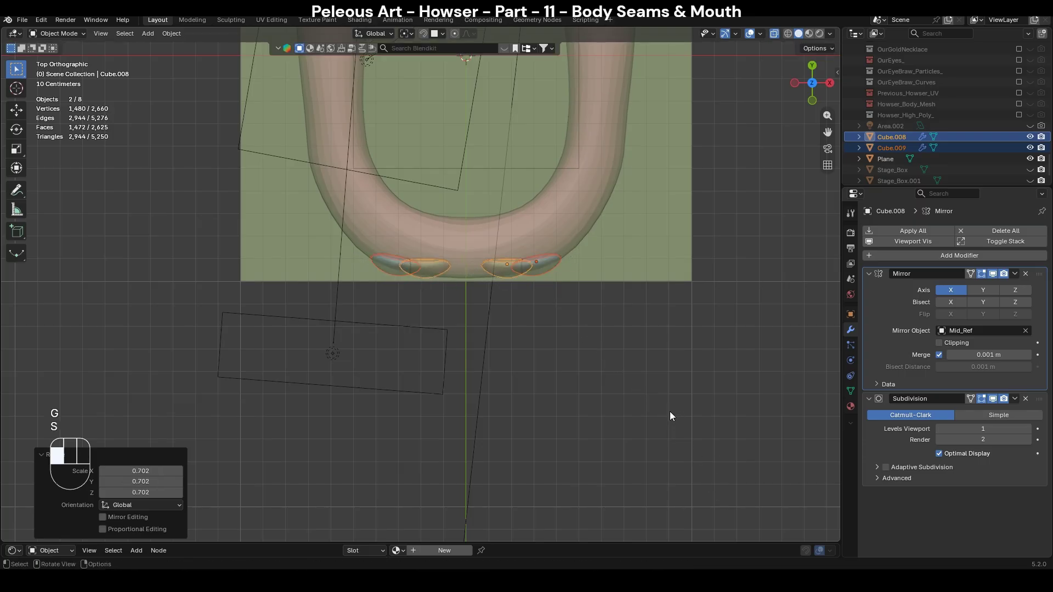
Move both tooth forms inward beside the mirror line, rotate them slightly to follow the tube's curve, and scale them down further.
{"action": "key", "text": "g"}
{"action": "left_click", "coordinate": [698, 395]}
{"action": "key", "text": "r"}
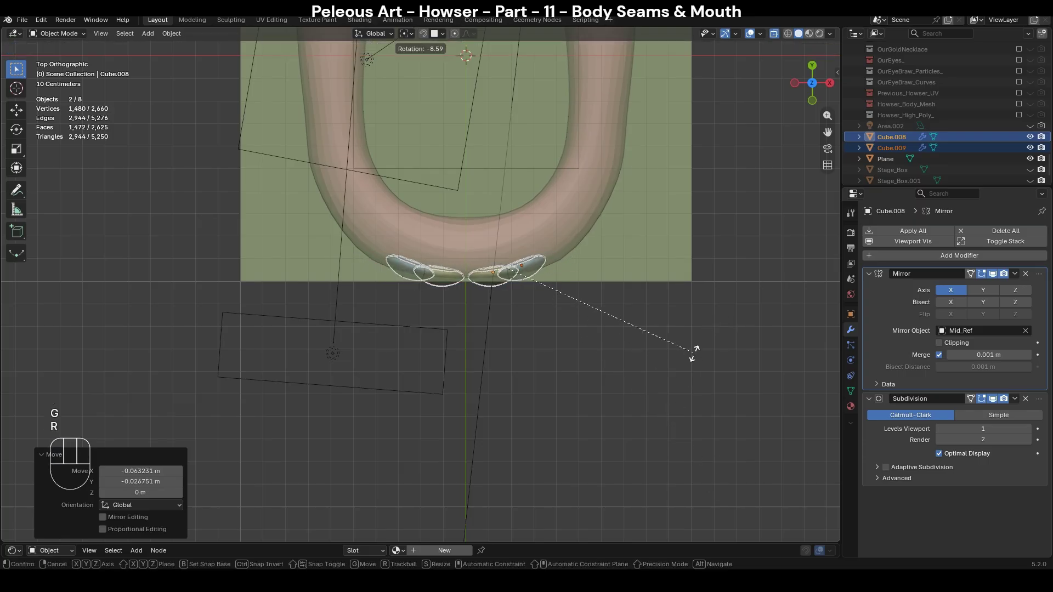
{"action": "left_click", "coordinate": [693, 344]}
{"action": "key", "text": "s"}
{"action": "left_click", "coordinate": [688, 422]}
{"action": "key", "text": "g"}
{"action": "left_click", "coordinate": [685, 421]}
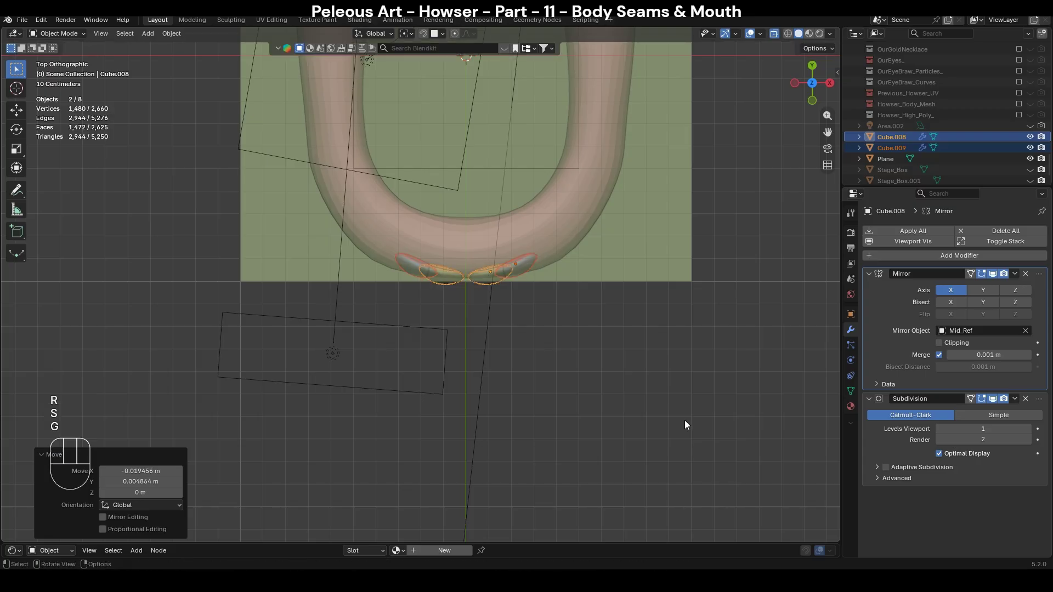
{"action": "key", "text": "KP_1"}
{"action": "scroll", "coordinate": [685, 420], "scroll_direction": "up", "scroll_amount": 3}
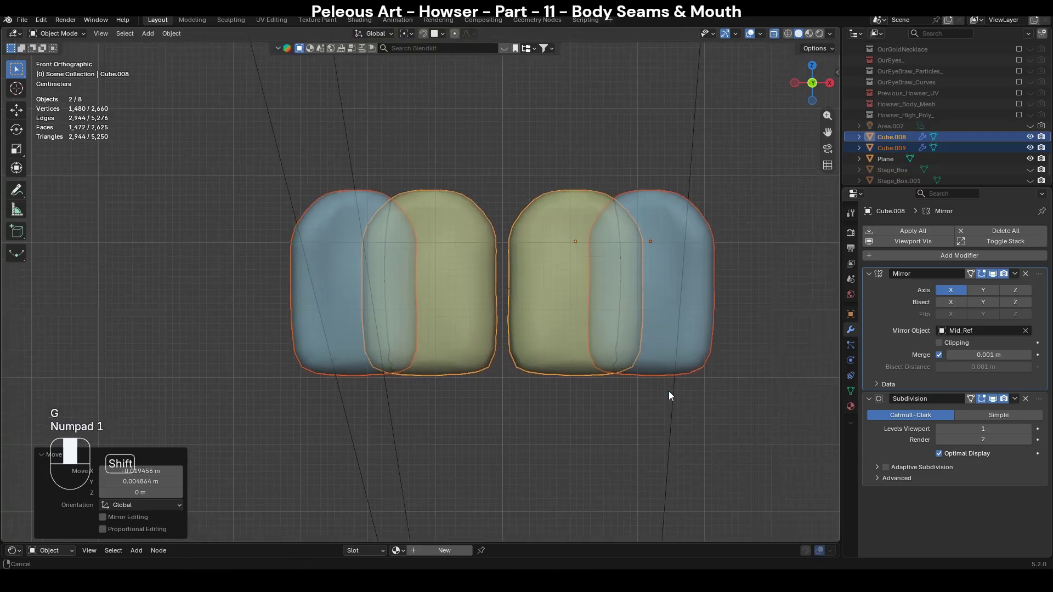
Move the blue tooth form about 0.056 m outward along X so it stands beside the yellow tooth form.
{"action": "left_click", "coordinate": [700, 422]}
{"action": "scroll", "coordinate": [571, 409], "scroll_direction": "down", "scroll_amount": 1}
{"action": "key", "text": "z"}
{"action": "scroll", "coordinate": [571, 356], "scroll_direction": "down", "scroll_amount": 3}
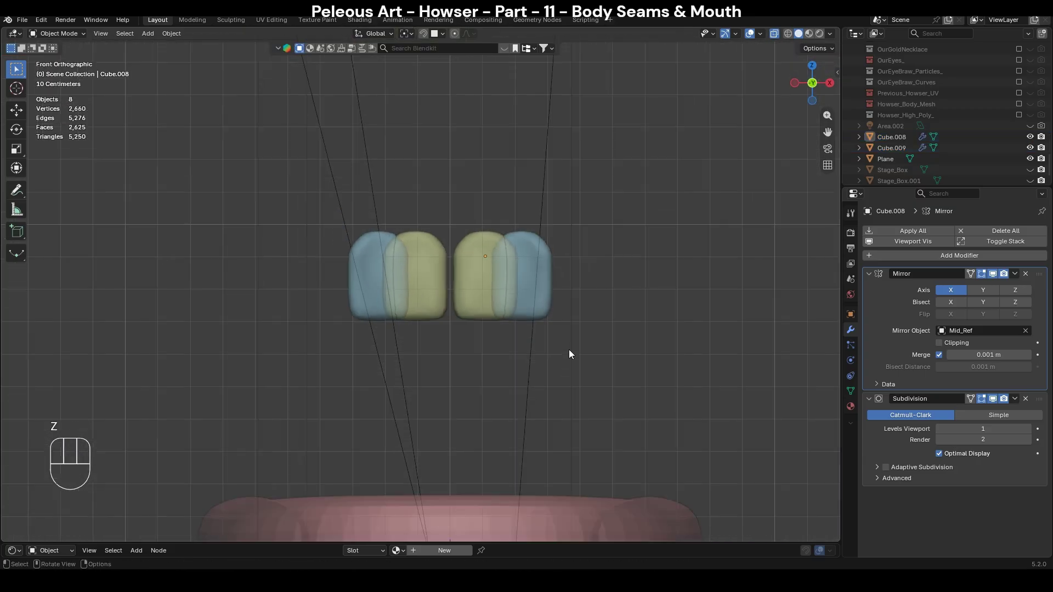
{"action": "middle_click_drag", "start_coordinate": [568, 350], "coordinate": [572, 387]}
{"action": "left_click", "coordinate": [533, 261]}
{"action": "key", "text": "g"}
{"action": "key", "text": "x"}
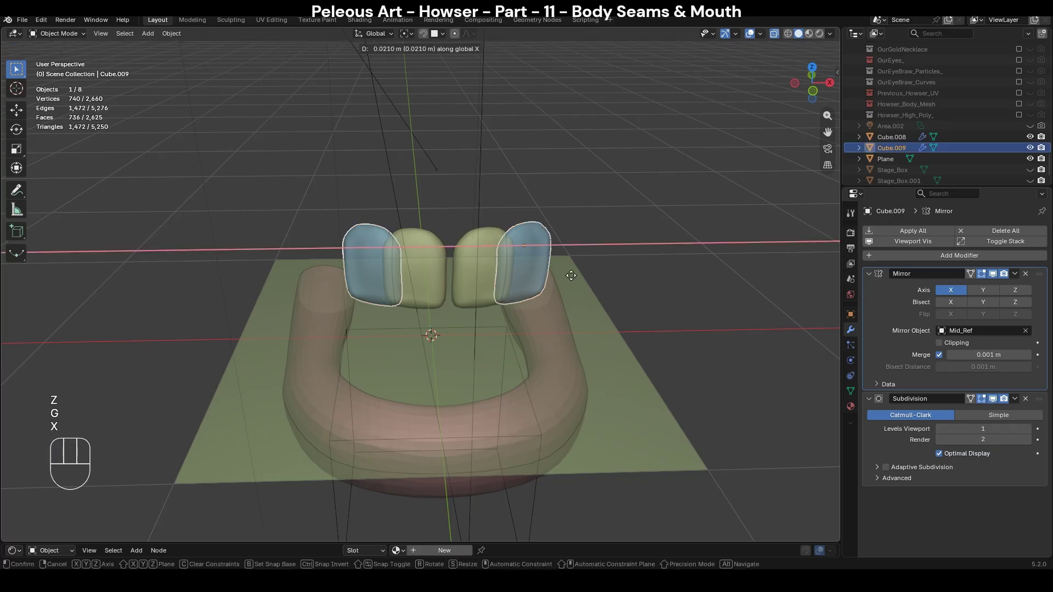
{"action": "left_click", "coordinate": [582, 278]}
{"action": "scroll", "coordinate": [581, 328], "scroll_direction": "up", "scroll_amount": 3}
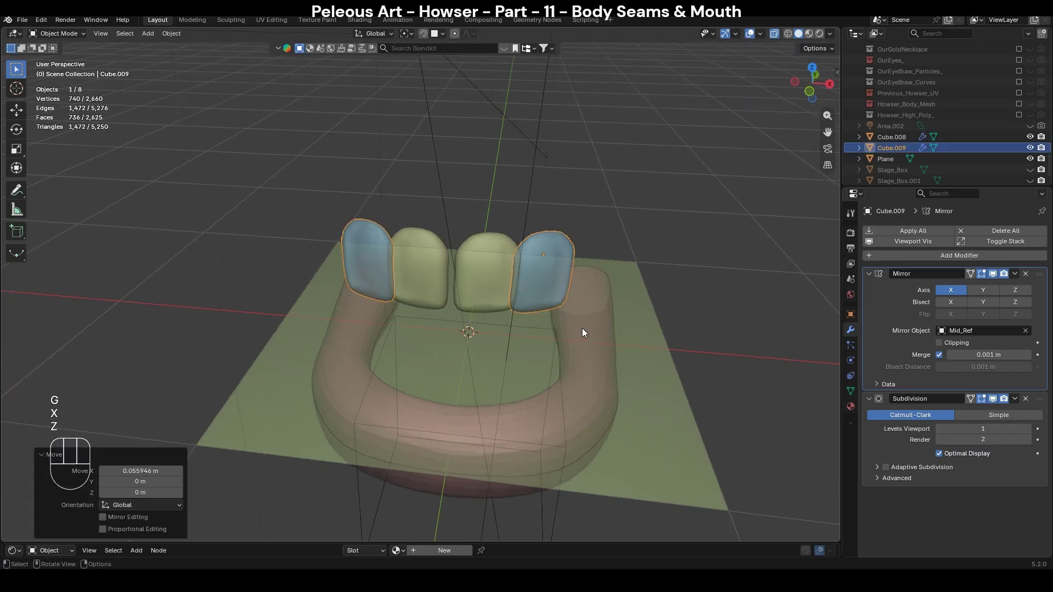
Rotate the yellow tooth form to face squarely forward and shift it about 0.006 m along X toward the mirror line.
{"action": "key", "text": "KP_7"}
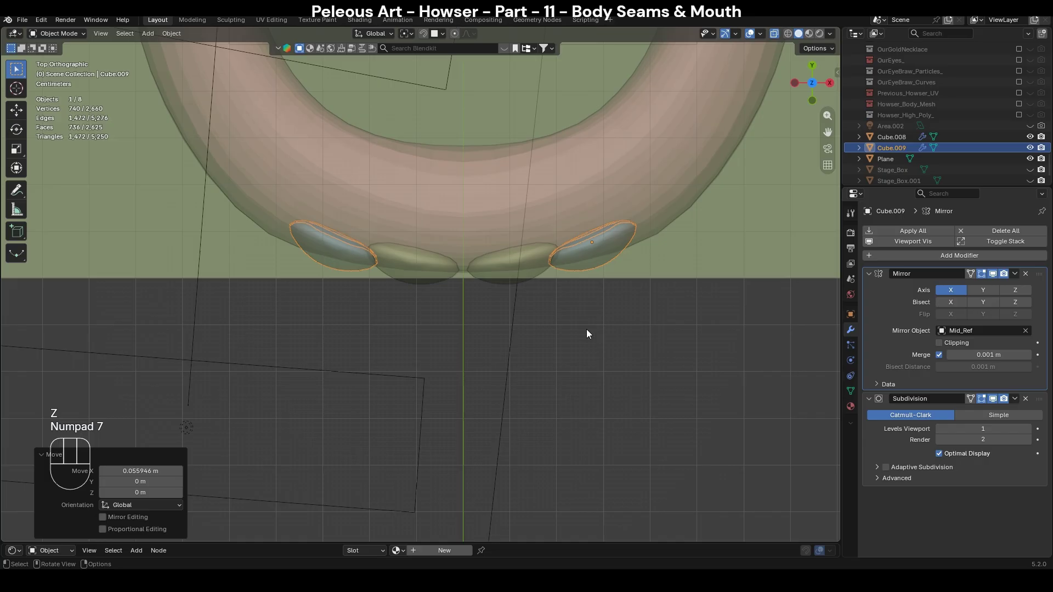
{"action": "left_click", "coordinate": [518, 277]}
{"action": "key", "text": "r"}
{"action": "left_click", "coordinate": [686, 281]}
{"action": "key", "text": "g"}
{"action": "key", "text": "x"}
{"action": "left_click", "coordinate": [683, 280]}
{"action": "key", "text": "r"}
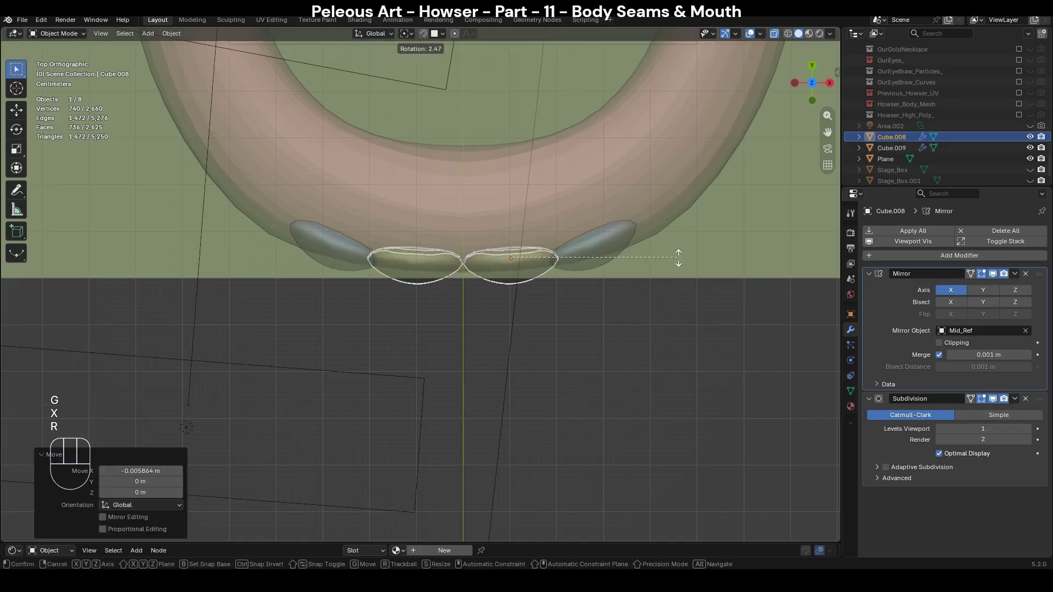
{"action": "left_click", "coordinate": [678, 257]}
Shift the blue tooth form about -0.002 m in X and 0.011 m in Y, and turn off X-ray display.
{"action": "left_click", "coordinate": [630, 246]}
{"action": "key", "text": "g"}
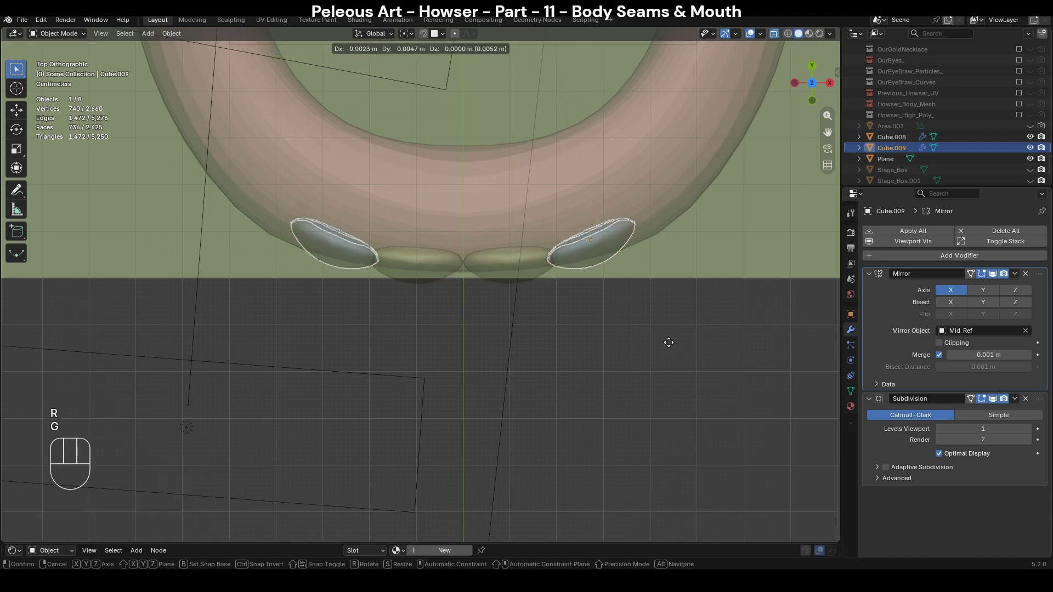
{"action": "left_click", "coordinate": [669, 351]}
{"action": "key", "text": "z"}
{"action": "middle_click_drag", "start_coordinate": [618, 435], "coordinate": [642, 377]}
{"action": "key", "text": "alt+z"}
Scale the blue tooth form to about 0.905 and slide it along X against the yellow tooth form.
{"action": "key", "text": "KP_1"}
{"action": "scroll", "coordinate": [643, 377], "scroll_direction": "up", "scroll_amount": 4}
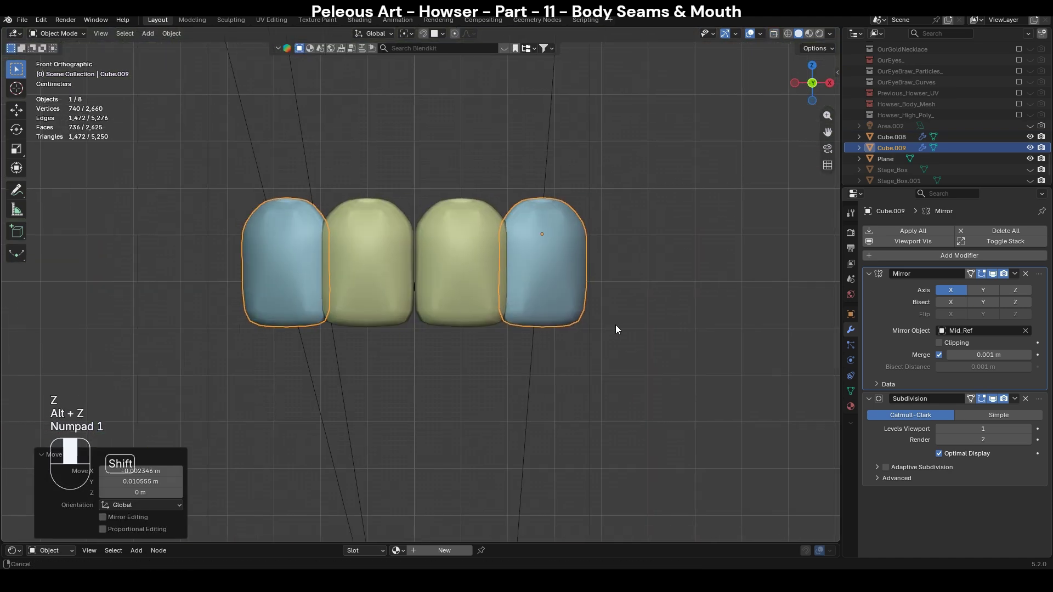
{"action": "middle_click_drag", "start_coordinate": [709, 354], "coordinate": [677, 347], "text": "shift"}
{"action": "key", "text": "s"}
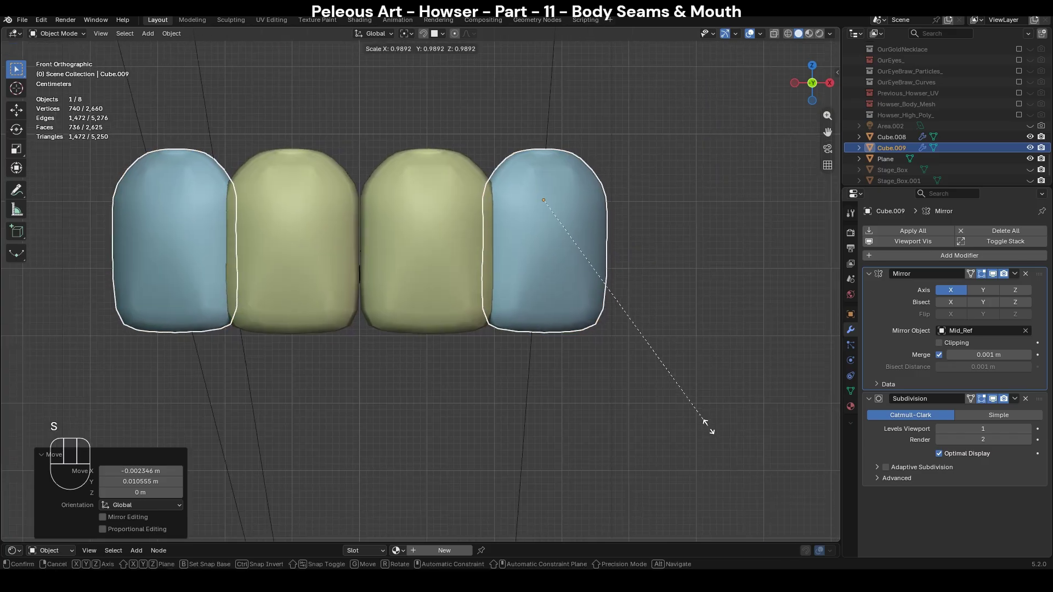
{"action": "left_click", "coordinate": [696, 410]}
{"action": "key", "text": "g"}
{"action": "key", "text": "x"}
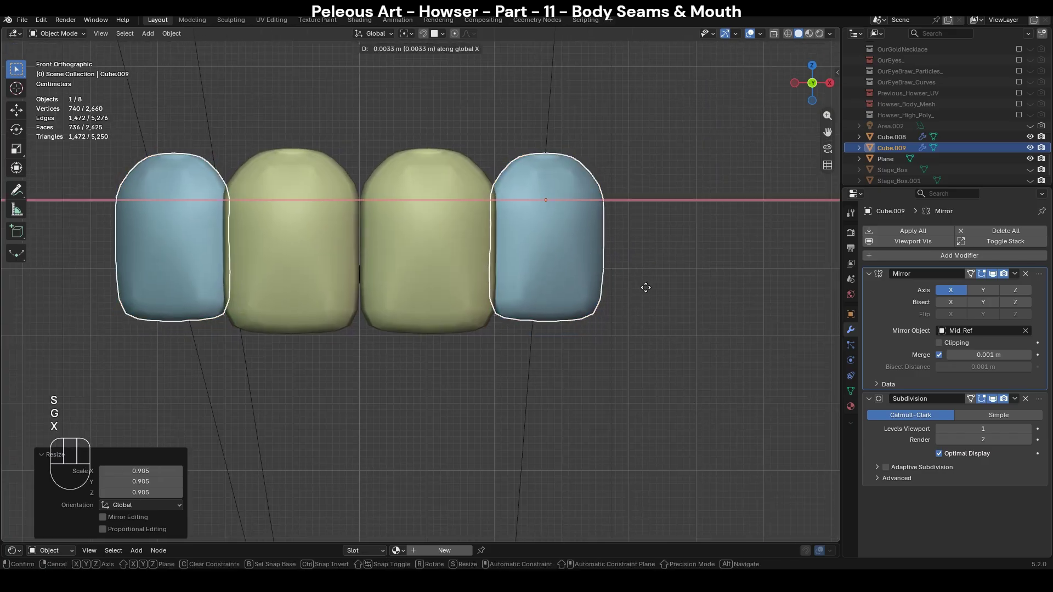
{"action": "left_click", "coordinate": [604, 284]}
Sculpt the yellow tooth form with the Grab brush, pulling its upper corners out into a squarer top.
{"action": "left_click", "coordinate": [507, 298]}
{"action": "scroll", "coordinate": [515, 304], "scroll_direction": "up", "scroll_amount": 3}
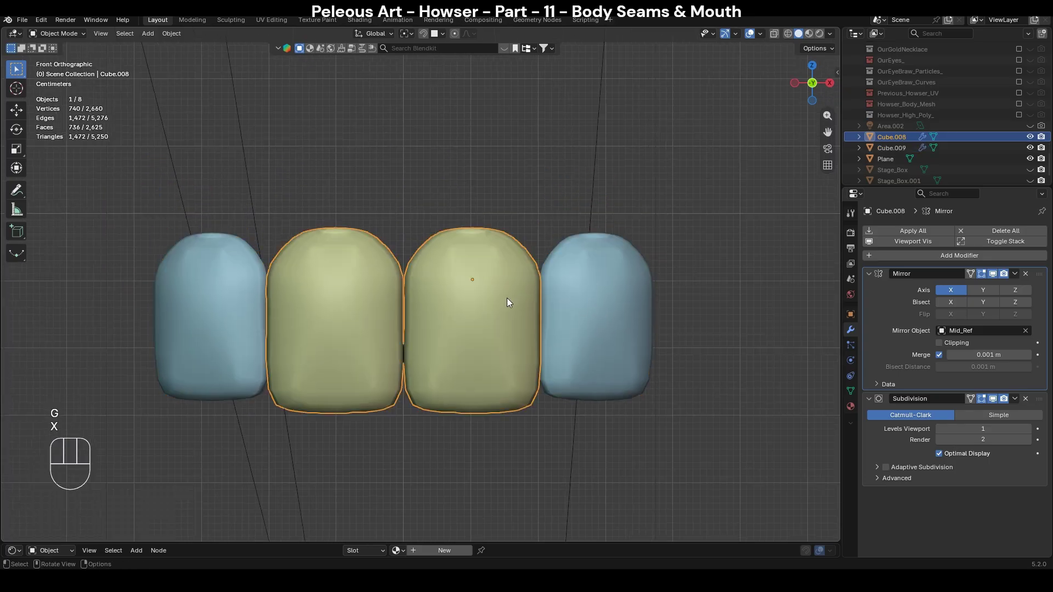
{"action": "key", "text": "ctrl+Tab"}
{"action": "key", "text": "g"}
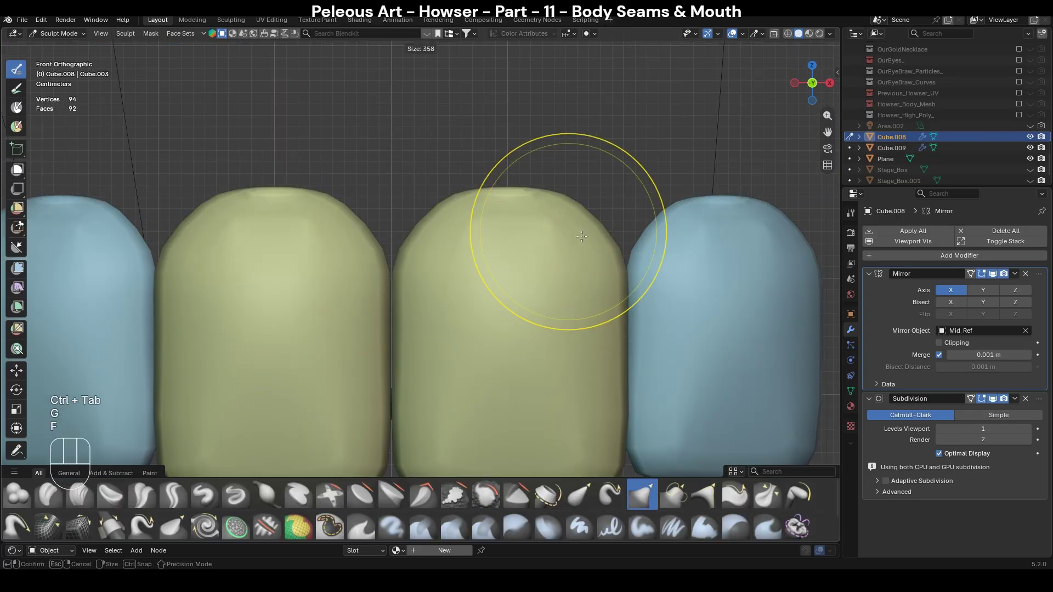
{"action": "key", "text": "f"}
{"action": "mouse_move", "coordinate": [595, 237]}
{"action": "left_mouse_down"}
{"action": "mouse_move", "coordinate": [631, 184]}
{"action": "mouse_move", "coordinate": [641, 133]}
{"action": "left_mouse_up"}
{"action": "key", "text": "f"}
{"action": "left_click", "coordinate": [630, 198]}
Switch sculpting to the blue tooth form and pull its upper corners out into a squarer top with Grab.
{"action": "middle_click_drag", "start_coordinate": [687, 262], "coordinate": [594, 246], "text": "shift"}
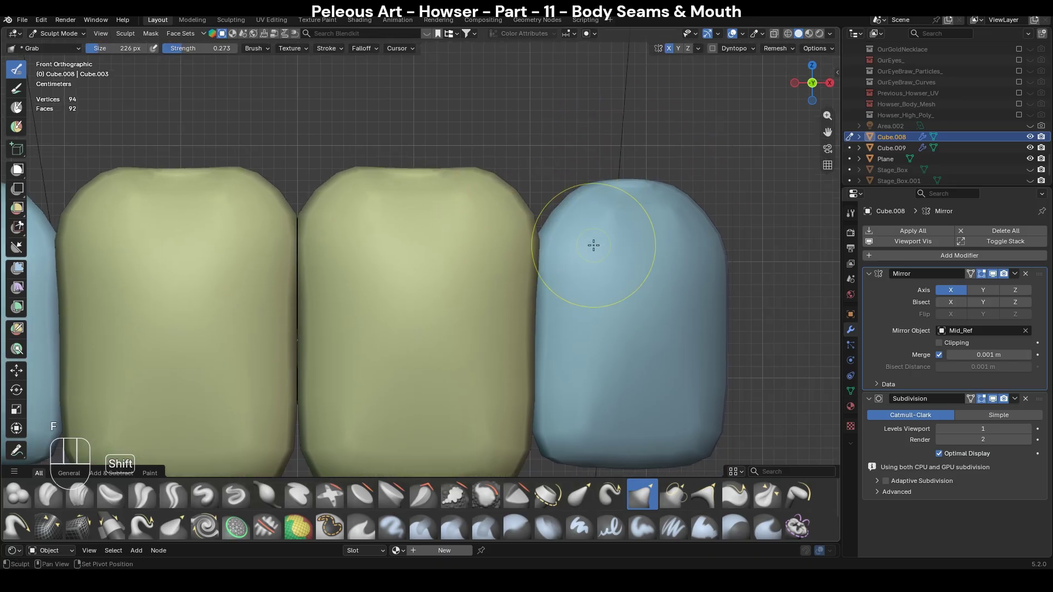
{"action": "key", "text": "alt+q"}
{"action": "key", "text": "f"}
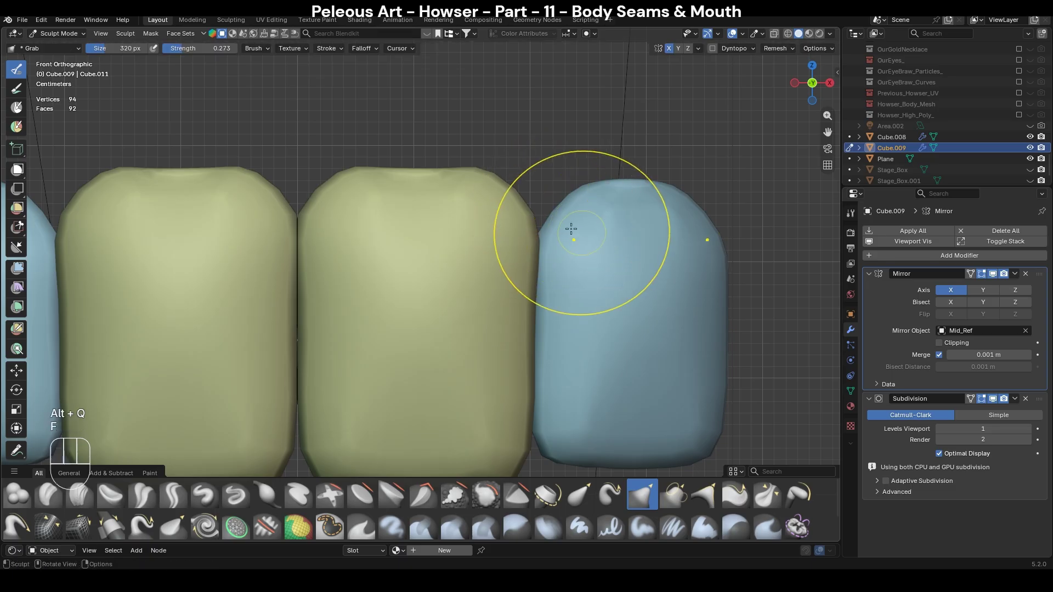
{"action": "scroll", "coordinate": [557, 329], "scroll_direction": "down", "scroll_amount": 5}
{"action": "scroll", "coordinate": [541, 329], "scroll_direction": "up", "scroll_amount": 2}
{"action": "key", "text": "f"}
{"action": "left_click", "coordinate": [521, 251]}
{"action": "scroll", "coordinate": [538, 274], "scroll_direction": "up", "scroll_amount": 2}
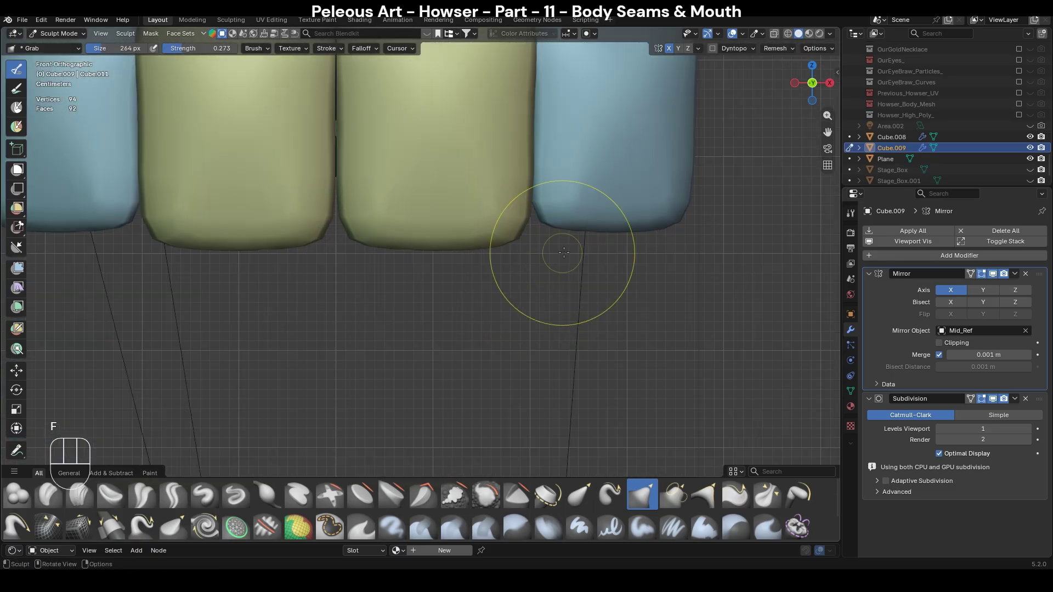
Reshape the blue tooth form's lower corners and sides with Grab strokes, tapering it toward its lower end.
{"action": "middle_click_drag", "start_coordinate": [557, 235], "coordinate": [501, 278], "text": "shift"}
{"action": "key", "text": "f"}
{"action": "left_click", "coordinate": [477, 269]}
{"action": "left_click_drag", "start_coordinate": [477, 268], "coordinate": [492, 249]}
{"action": "key", "text": "f"}
{"action": "scroll", "coordinate": [566, 291], "scroll_direction": "down", "scroll_amount": 4}
{"action": "key", "text": "f"}
{"action": "left_click", "coordinate": [553, 306]}
{"action": "scroll", "coordinate": [548, 306], "scroll_direction": "up", "scroll_amount": 2}
{"action": "key", "text": "f"}
{"action": "left_click", "coordinate": [542, 304]}
{"action": "left_click_drag", "start_coordinate": [528, 306], "coordinate": [519, 245]}
{"action": "key", "text": "f"}
{"action": "left_click", "coordinate": [473, 273]}
{"action": "left_click_drag", "start_coordinate": [473, 271], "coordinate": [499, 244]}
Refine the blue tooth form's lower edge with Grab, extending it slightly downward.
{"action": "key", "text": "s"}
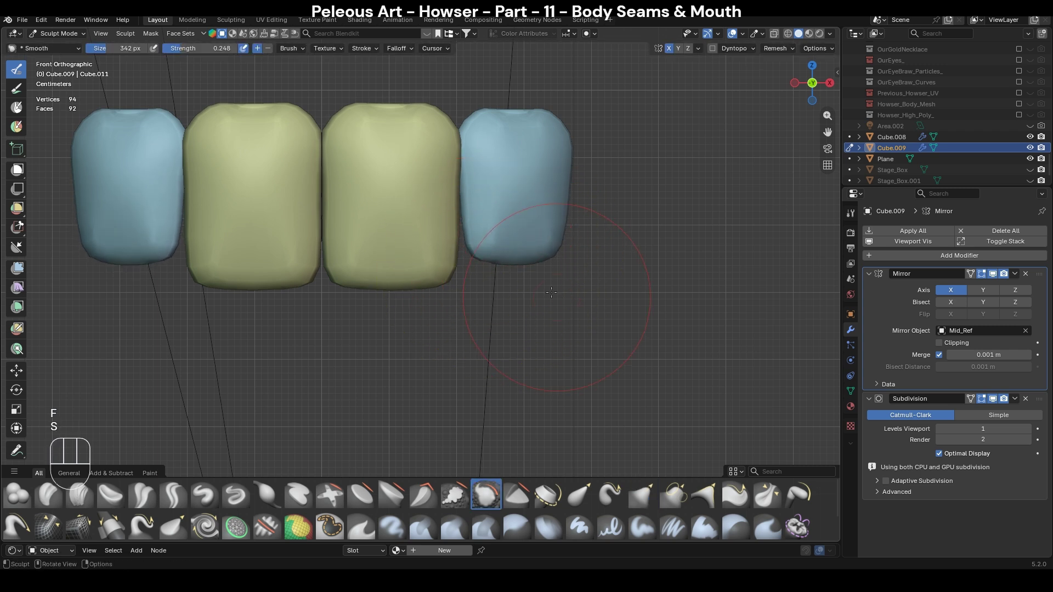
{"action": "key", "text": "g"}
{"action": "key", "text": "f"}
{"action": "key", "text": "f"}
{"action": "left_click", "coordinate": [555, 268]}
{"action": "left_click_drag", "start_coordinate": [554, 269], "coordinate": [548, 261]}
{"action": "left_click_drag", "start_coordinate": [486, 253], "coordinate": [463, 257]}
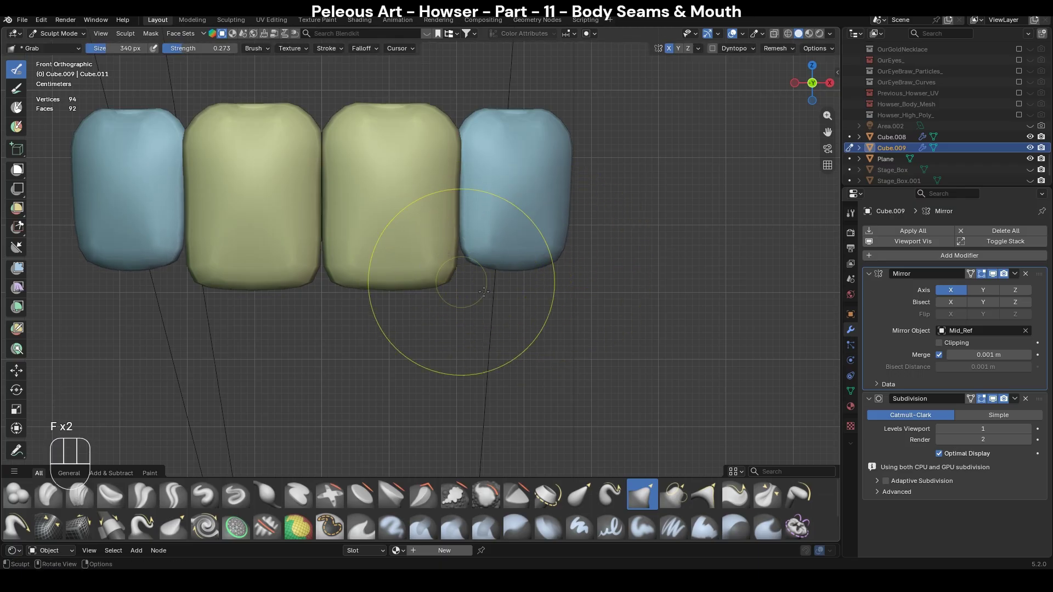
Return to Object Mode, select both tooth forms and move them about 0.111 m along Y onto the gum tube's curve.
{"action": "scroll", "coordinate": [564, 308], "scroll_direction": "down", "scroll_amount": 5}
{"action": "key", "text": "KP_7"}
{"action": "key", "text": "ctrl+Tab"}
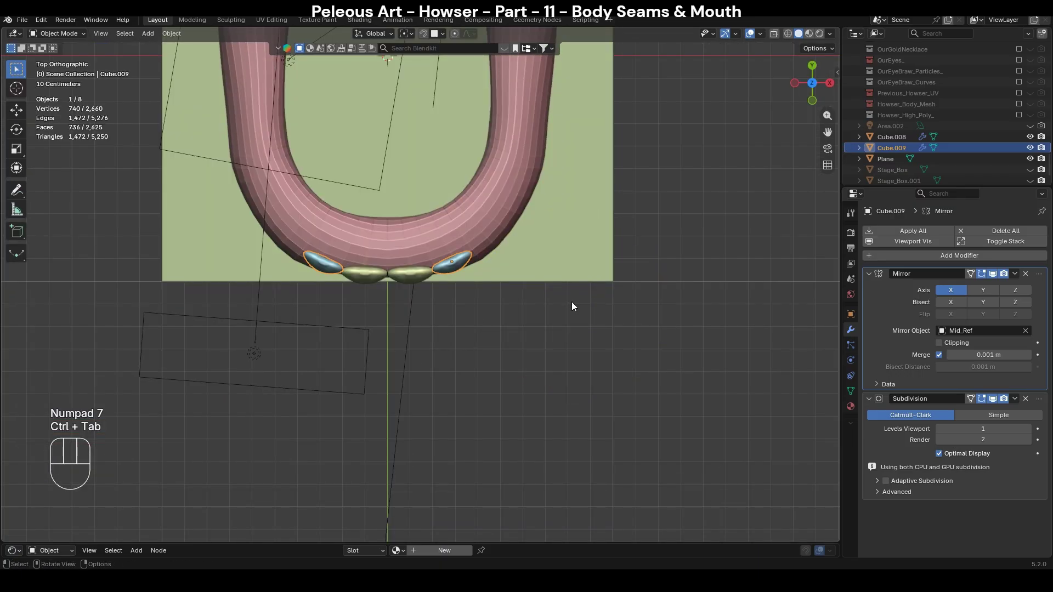
{"action": "scroll", "coordinate": [572, 306], "scroll_direction": "up", "scroll_amount": 3, "text": "shift"}
{"action": "scroll", "coordinate": [571, 394], "scroll_direction": "up", "scroll_amount": 4}
{"action": "left_click", "coordinate": [485, 446], "text": "shift"}
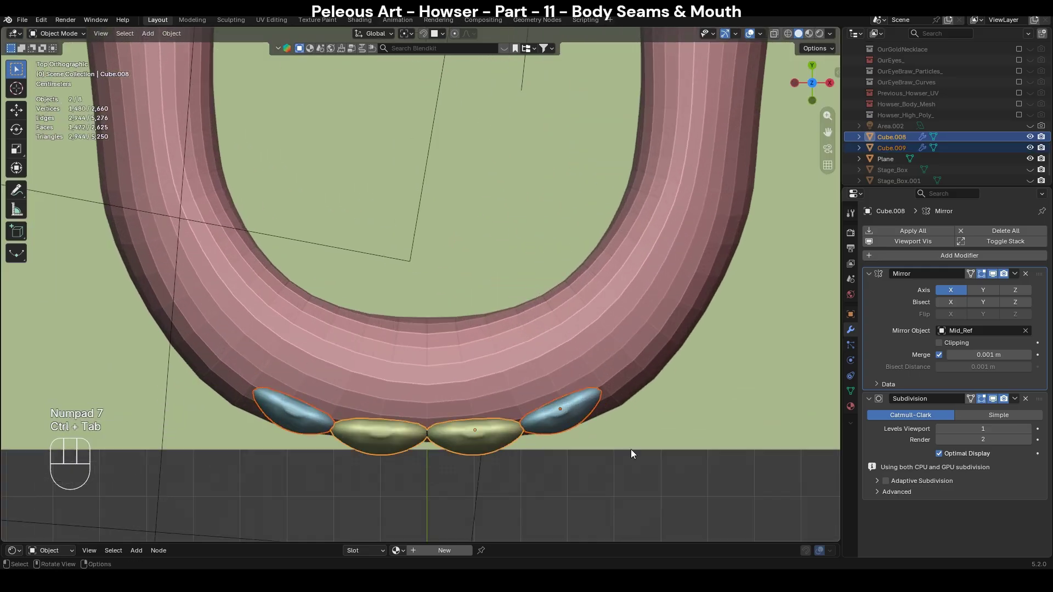
{"action": "key", "text": "g"}
{"action": "key", "text": "y"}
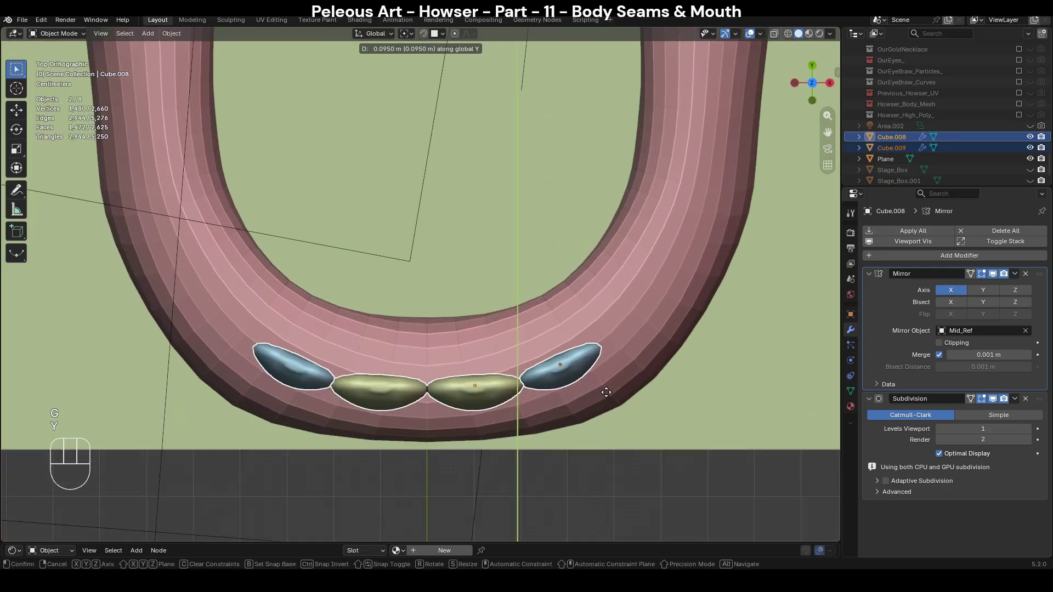
{"action": "left_click", "coordinate": [603, 386]}
{"action": "scroll", "coordinate": [604, 384], "scroll_direction": "down", "scroll_amount": 3}
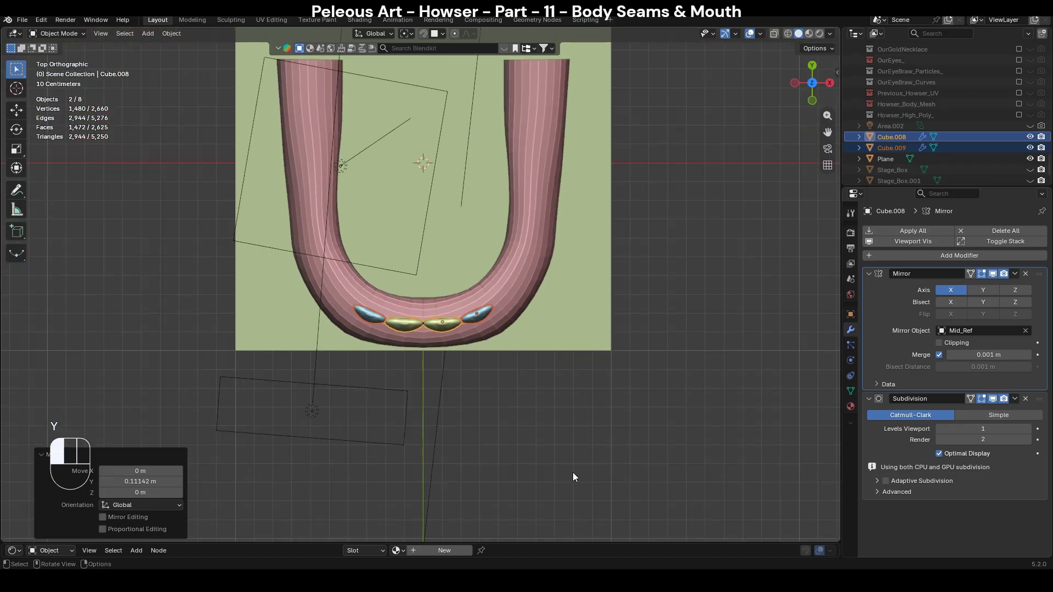
{"action": "left_click", "coordinate": [573, 472]}
Duplicate the blue tooth form outward, rotate the copy about -35.1° to follow the gum tube's curve, and adjust its position.
{"action": "scroll", "coordinate": [578, 364], "scroll_direction": "up", "scroll_amount": 4}
{"action": "scroll", "coordinate": [553, 378], "scroll_direction": "down", "scroll_amount": 2, "text": "shift"}
{"action": "left_click", "coordinate": [466, 344]}
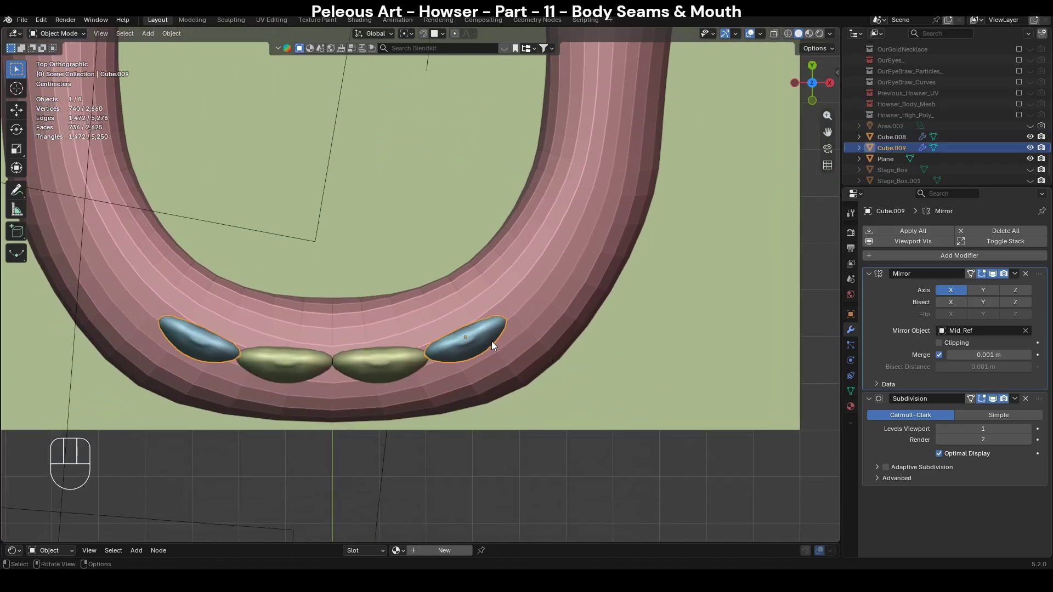
{"action": "scroll", "coordinate": [483, 373], "scroll_direction": "up", "scroll_amount": 2, "text": "shift"}
{"action": "key", "text": "shift+d"}
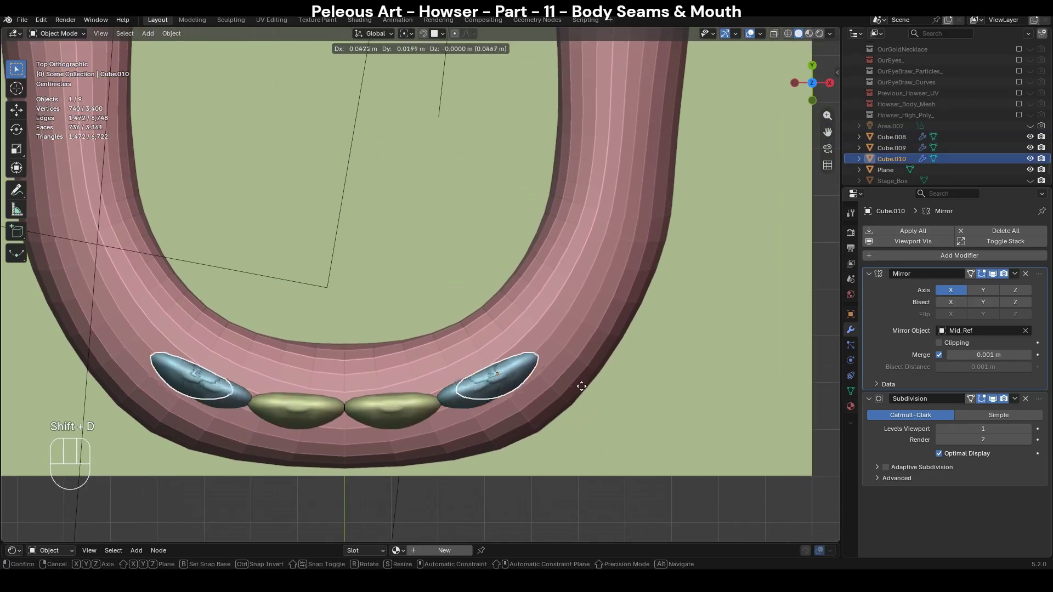
{"action": "left_click", "coordinate": [607, 367]}
{"action": "key", "text": "r"}
{"action": "key", "text": "r"}
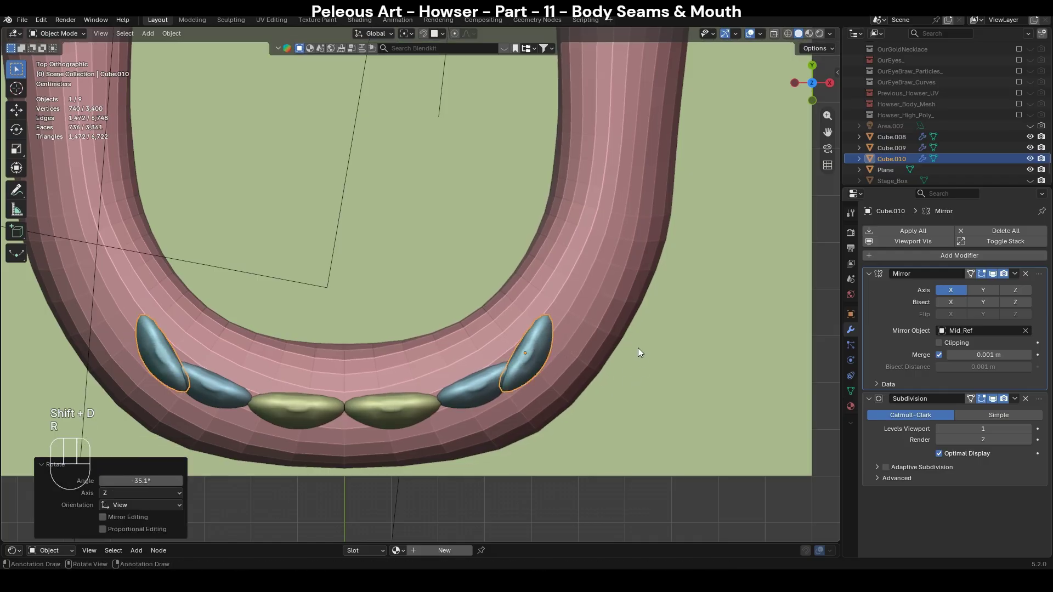
{"action": "key", "text": "g"}
{"action": "left_click", "coordinate": [655, 344]}
Enter Sculpt Mode on the new outer tooth form and set the Grab brush size to about 368 px.
{"action": "key", "text": "KP_1"}
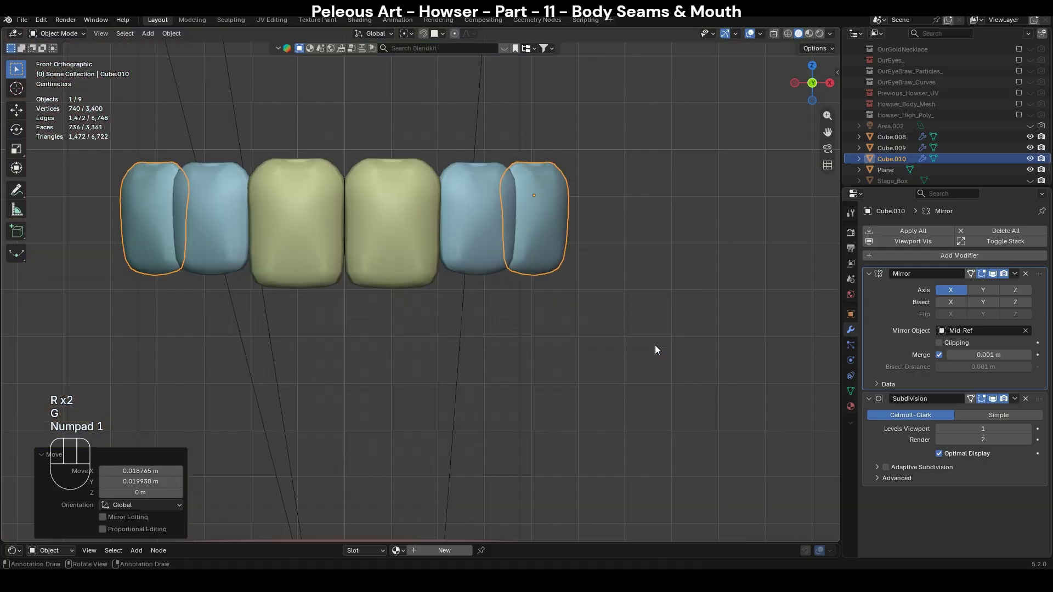
{"action": "scroll", "coordinate": [651, 324], "scroll_direction": "up", "scroll_amount": 2}
{"action": "key", "text": "ctrl+Tab"}
{"action": "left_click", "coordinate": [588, 392]}
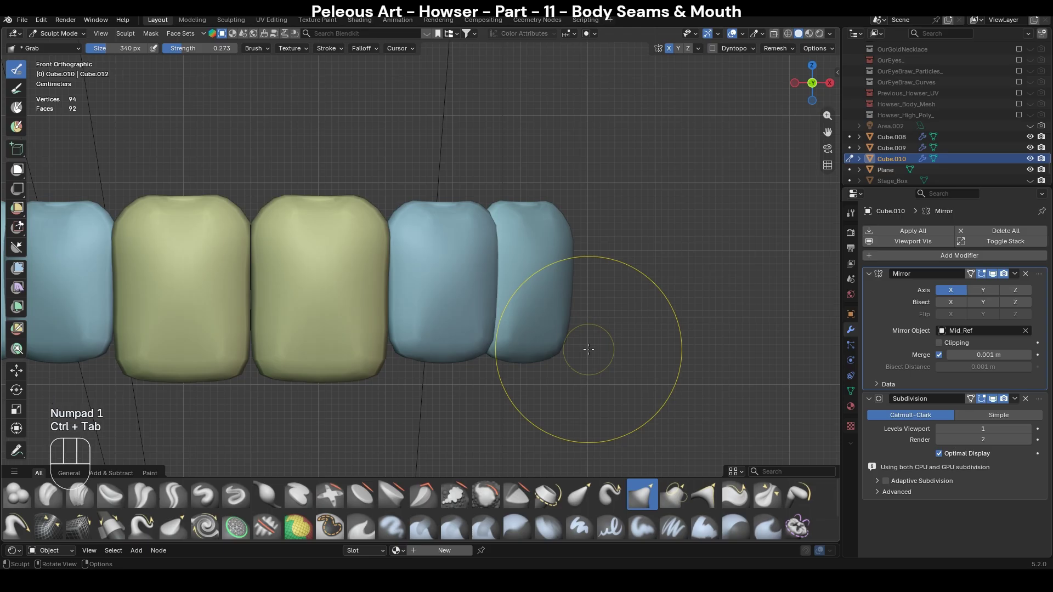
{"action": "key", "text": "g"}
{"action": "key", "text": "f"}
{"action": "left_click", "coordinate": [512, 323]}
{"action": "left_click", "coordinate": [536, 365]}
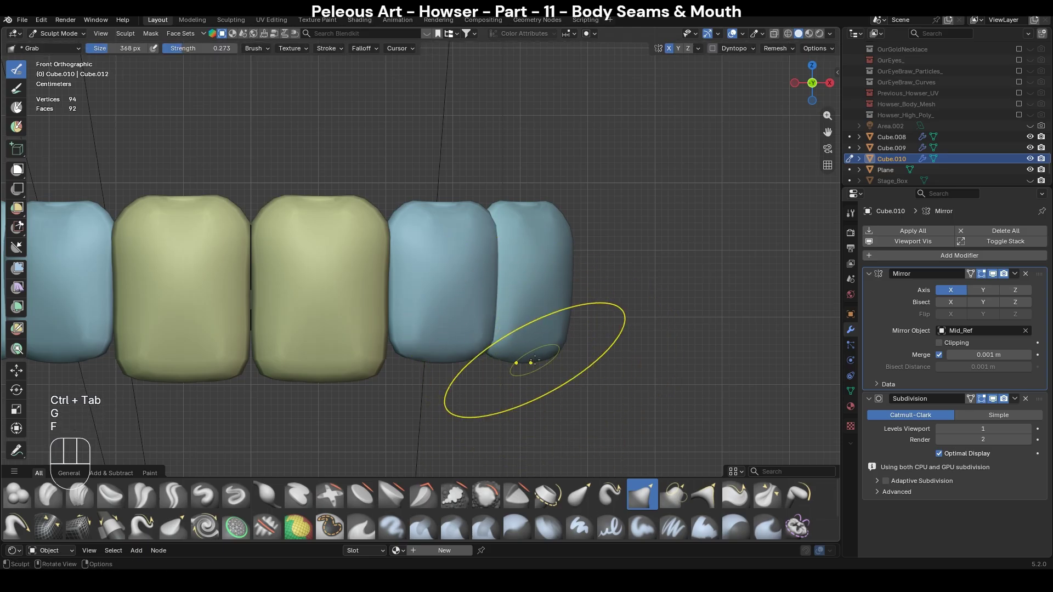
Try to pull the outer tooth form's lower end into a point with a 156 px Snake Hook brush, and undo it.
{"action": "key", "text": "k"}
{"action": "key", "text": "f"}
{"action": "left_click", "coordinate": [494, 359]}
{"action": "key", "text": "f"}
{"action": "left_click", "coordinate": [516, 361]}
{"action": "left_click_drag", "start_coordinate": [525, 362], "coordinate": [527, 379]}
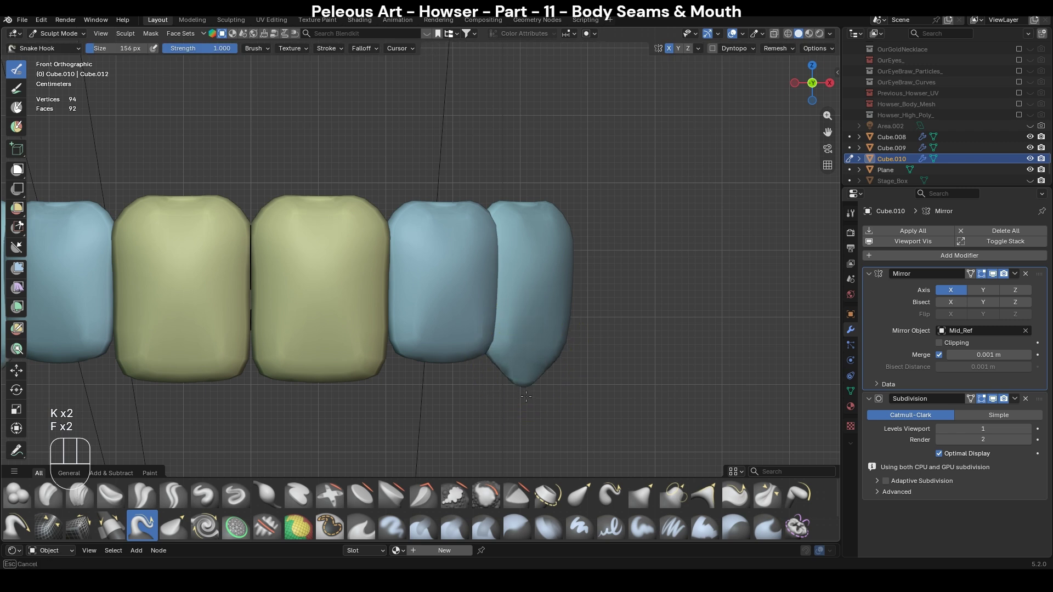
{"action": "key", "text": "ctrl+z"}
Pull the outer tooth form's lower end down into a rounded tip with a resized Snake Hook brush, and resize the Grab brush.
{"action": "key", "text": "f"}
{"action": "left_click", "coordinate": [594, 376]}
{"action": "left_click_drag", "start_coordinate": [524, 360], "coordinate": [527, 395]}
{"action": "key", "text": "g"}
{"action": "key", "text": "f"}
{"action": "left_click", "coordinate": [589, 403]}
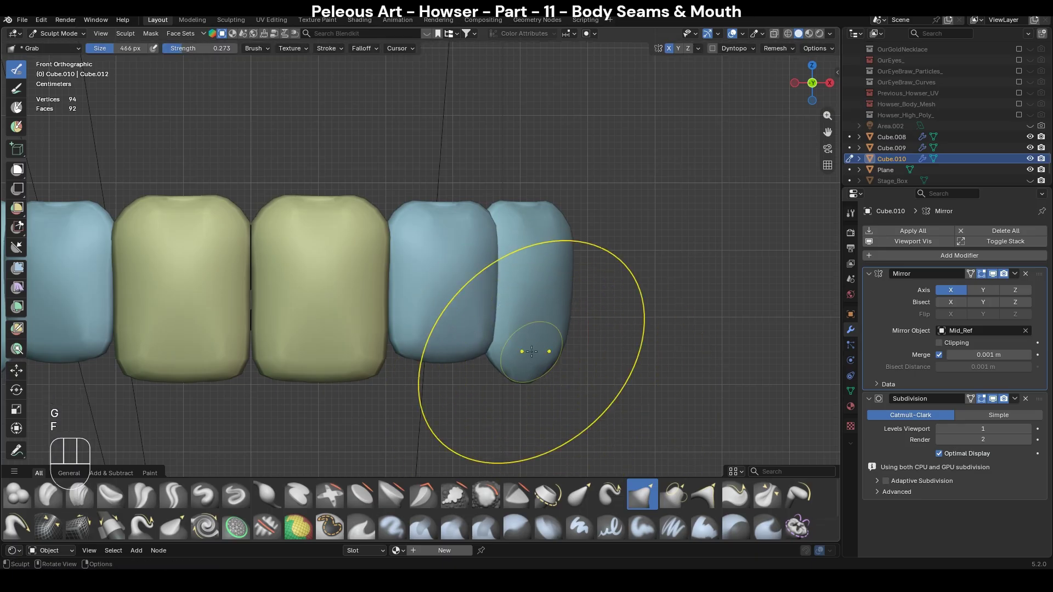
{"action": "middle_click_drag", "start_coordinate": [532, 352], "coordinate": [606, 330]}
{"action": "key", "text": "f"}
{"action": "left_click", "coordinate": [581, 310]}
Switch sculpting to the yellow tooth form and thicken its upper back with the Inflate/Deflate brush at about 282 px.
{"action": "mouse_move", "coordinate": [680, 324]}
{"action": "middle_mouse_down", "text": "shift"}
{"action": "mouse_move", "coordinate": [377, 335]}
{"action": "mouse_move", "coordinate": [396, 309]}
{"action": "middle_mouse_up", "text": "shift"}
{"action": "middle_click_drag", "start_coordinate": [470, 296], "coordinate": [409, 306]}
{"action": "middle_click_drag", "start_coordinate": [579, 282], "coordinate": [472, 361], "text": "shift"}
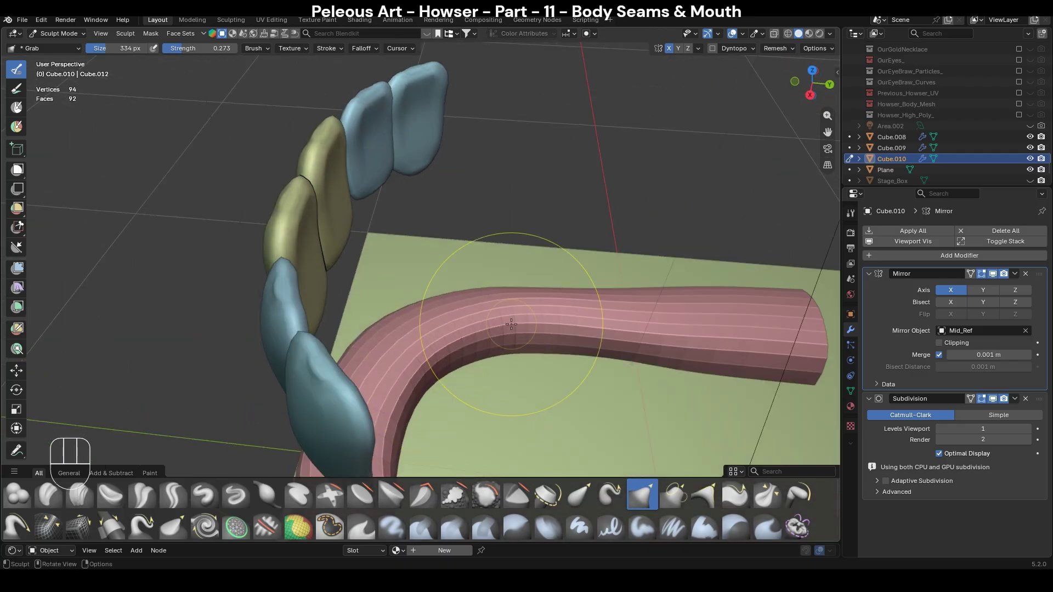
{"action": "key", "text": "KP_1"}
{"action": "key", "text": "i"}
{"action": "mouse_move", "coordinate": [440, 283]}
{"action": "middle_mouse_down"}
{"action": "mouse_move", "coordinate": [506, 247]}
{"action": "mouse_move", "coordinate": [279, 320]}
{"action": "middle_mouse_up"}
{"action": "mouse_move", "coordinate": [452, 318]}
{"action": "middle_mouse_down"}
{"action": "mouse_move", "coordinate": [419, 305]}
{"action": "mouse_move", "coordinate": [346, 242]}
{"action": "middle_mouse_up"}
{"action": "key", "text": "f"}
{"action": "left_click", "coordinate": [470, 306]}
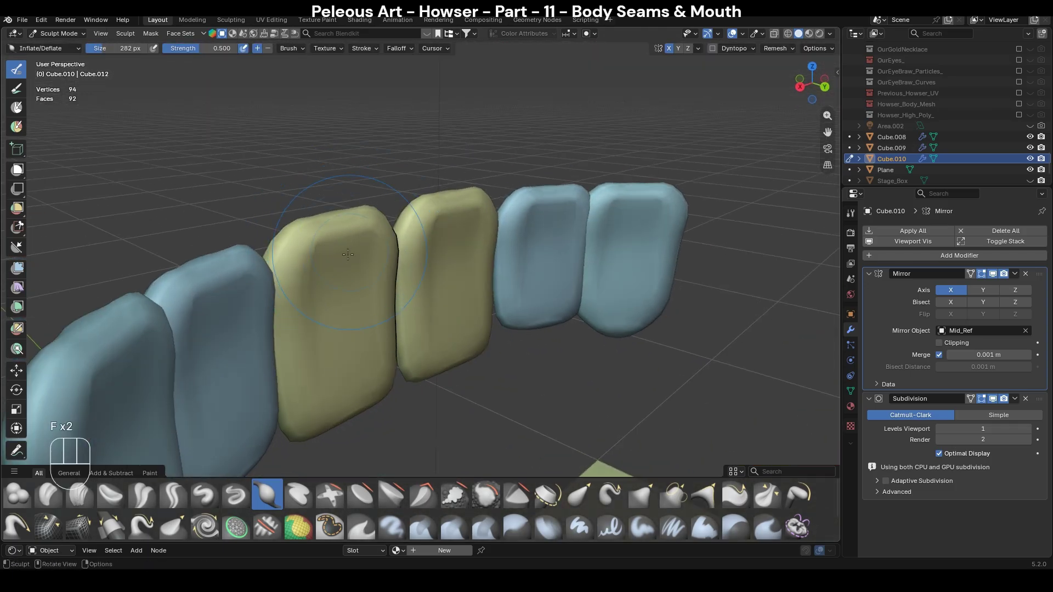
{"action": "key", "text": "alt+q"}
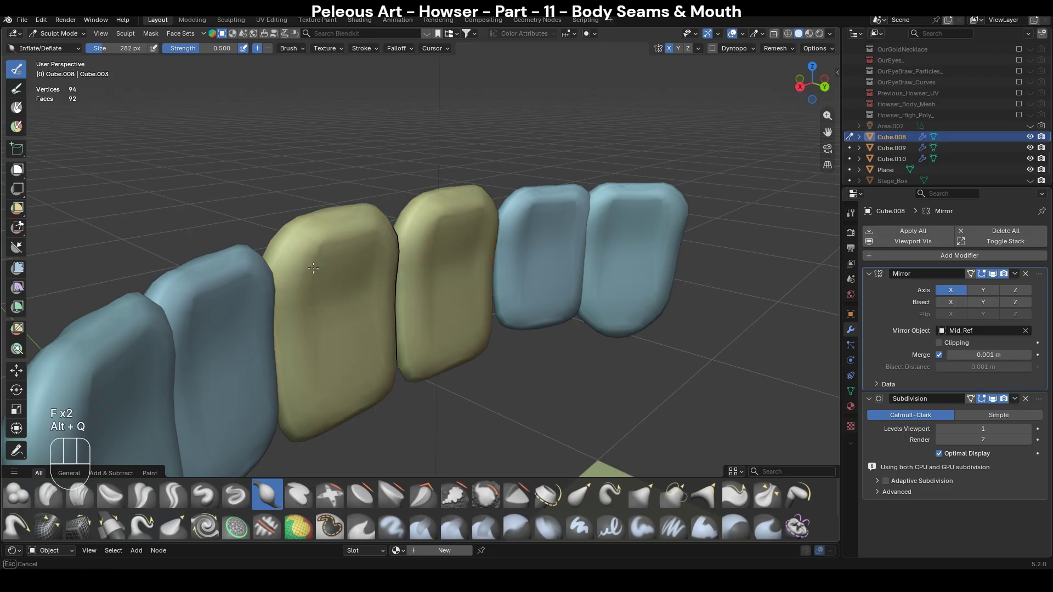
{"action": "left_click_drag", "start_coordinate": [379, 248], "coordinate": [359, 300]}
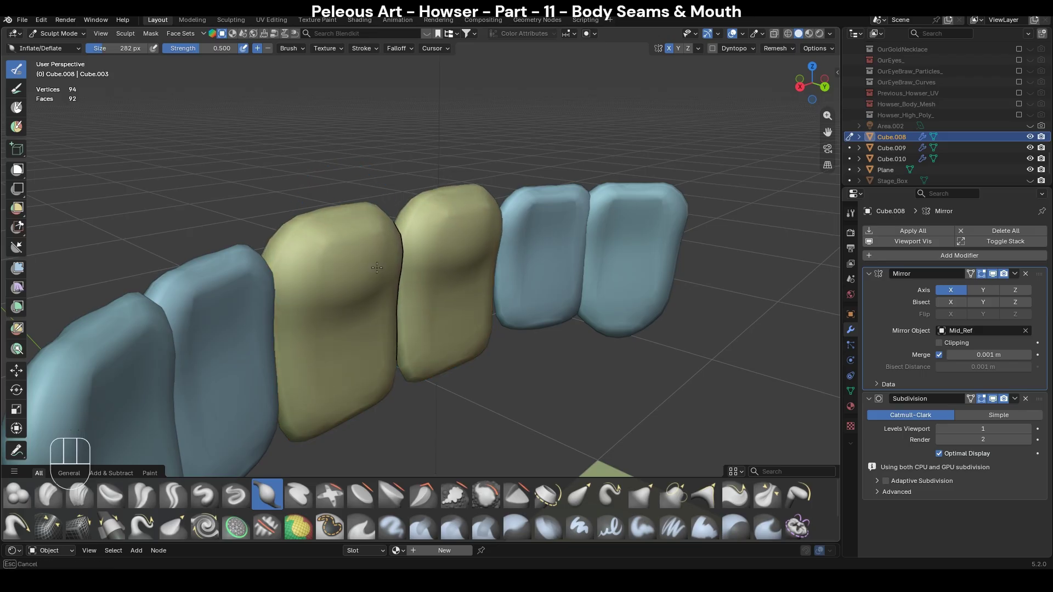
{"action": "middle_click_drag", "start_coordinate": [408, 269], "coordinate": [511, 247]}
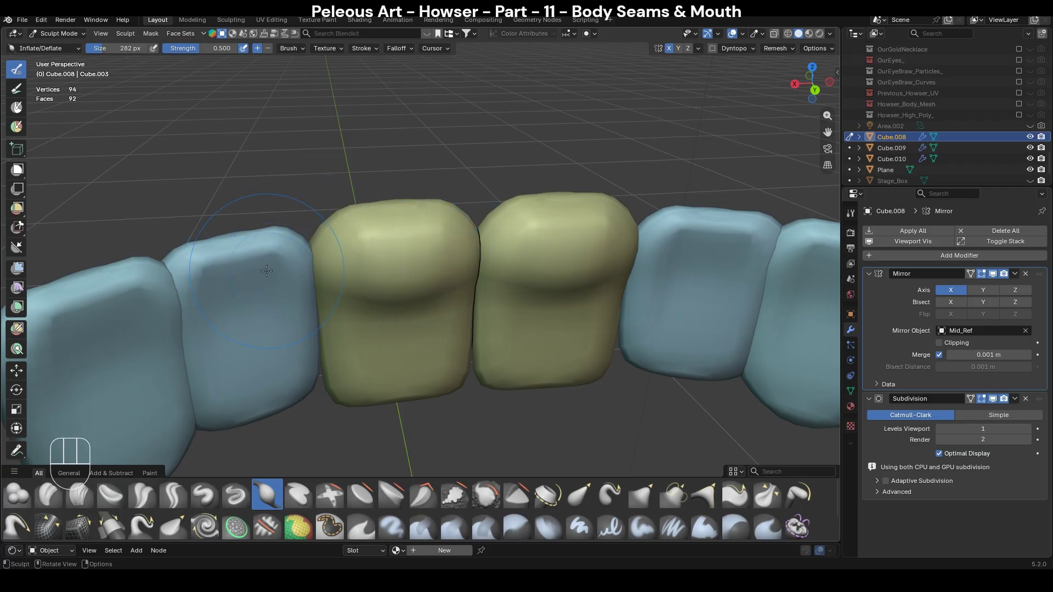
Thicken the backs of the inner and outer blue tooth forms with Inflate/Deflate, switching the sculpted object for each.
{"action": "key", "text": "alt+q"}
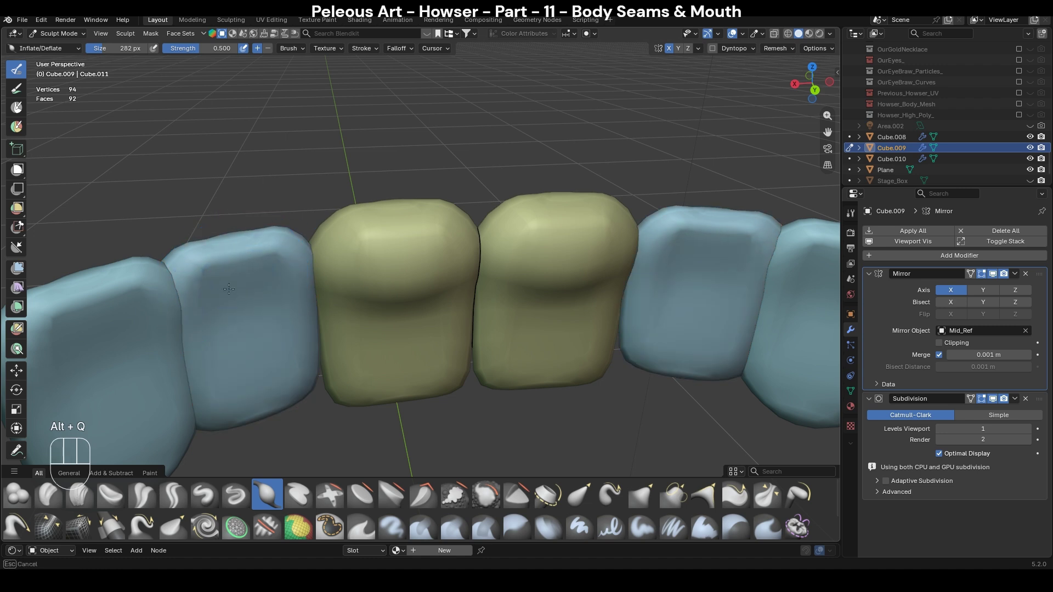
{"action": "left_click_drag", "start_coordinate": [243, 296], "coordinate": [245, 286]}
{"action": "scroll", "coordinate": [243, 295], "scroll_direction": "down", "scroll_amount": 2}
{"action": "middle_click_drag", "start_coordinate": [181, 329], "coordinate": [254, 318], "text": "shift"}
{"action": "key", "text": "alt+q"}
{"action": "left_click_drag", "start_coordinate": [261, 304], "coordinate": [256, 324]}
{"action": "middle_click_drag", "start_coordinate": [254, 324], "coordinate": [506, 302]}
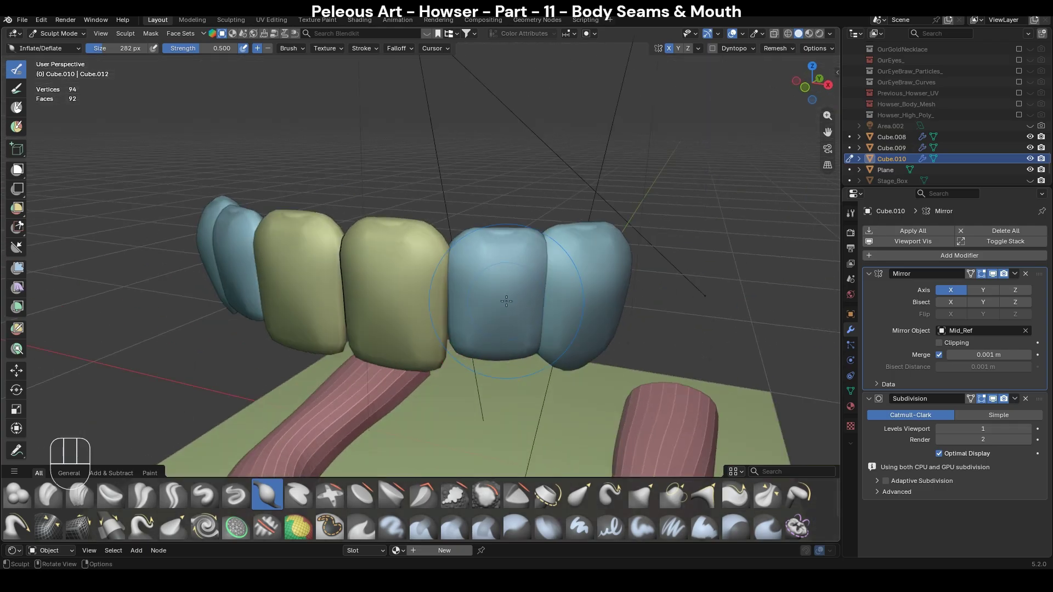
Smooth the outer blue tooth form with the Smooth brush at 350 px and 294 px.
{"action": "key", "text": "KP_1"}
{"action": "key", "text": "ctrl+Tab"}
{"action": "key", "text": "ctrl+Tab"}
{"action": "key", "text": "s"}
{"action": "key", "text": "f"}
{"action": "left_click", "coordinate": [511, 299]}
{"action": "middle_click_drag", "start_coordinate": [511, 299], "coordinate": [527, 341]}
{"action": "scroll", "coordinate": [549, 323], "scroll_direction": "up", "scroll_amount": 2}
{"action": "middle_click_drag", "start_coordinate": [597, 282], "coordinate": [494, 309], "text": "shift"}
{"action": "middle_click_drag", "start_coordinate": [494, 308], "coordinate": [513, 312]}
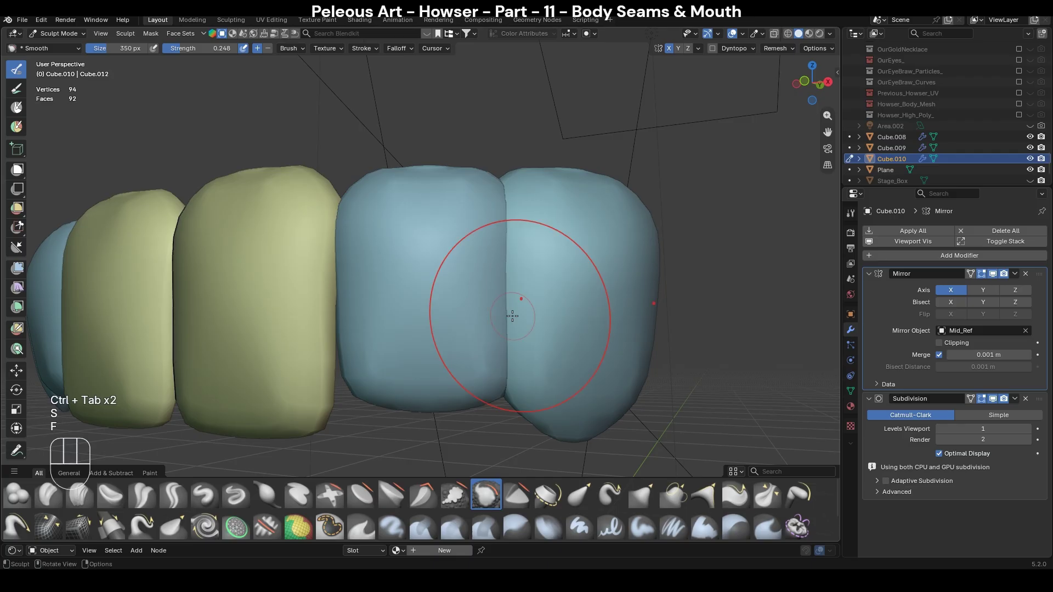
{"action": "scroll", "coordinate": [505, 274], "scroll_direction": "down", "scroll_amount": 1}
{"action": "key", "text": "f"}
{"action": "left_click", "coordinate": [518, 296]}
{"action": "scroll", "coordinate": [494, 306], "scroll_direction": "up", "scroll_amount": 2}
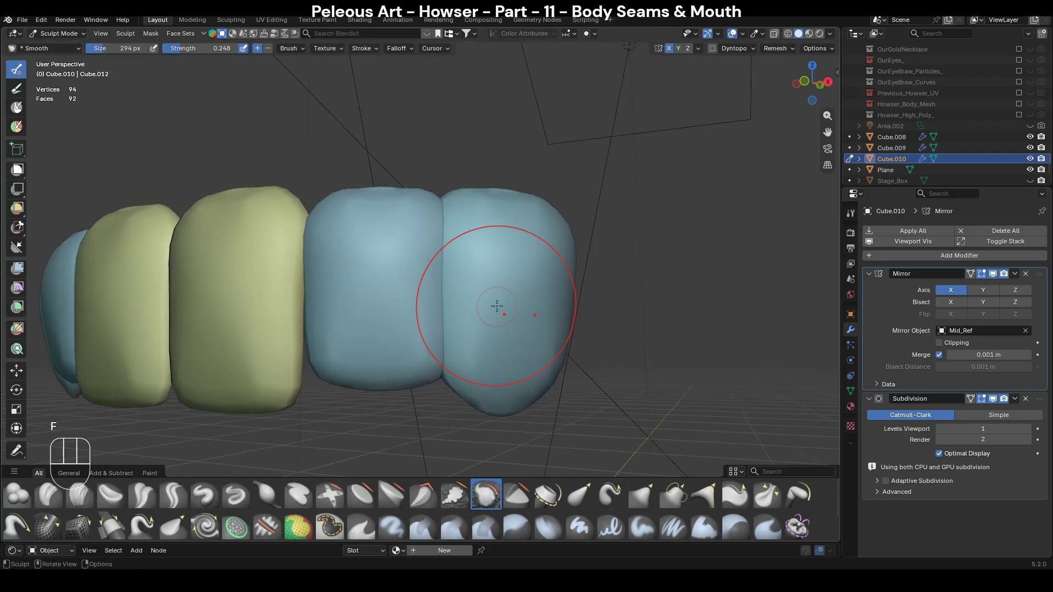
Check the overlap of the two blue tooth forms in X-ray and move the outer one outward along the gum curve.
{"action": "key", "text": "alt+z"}
{"action": "scroll", "coordinate": [488, 302], "scroll_direction": "up", "scroll_amount": 1}
{"action": "key", "text": "alt+z"}
{"action": "key", "text": "alt+z"}
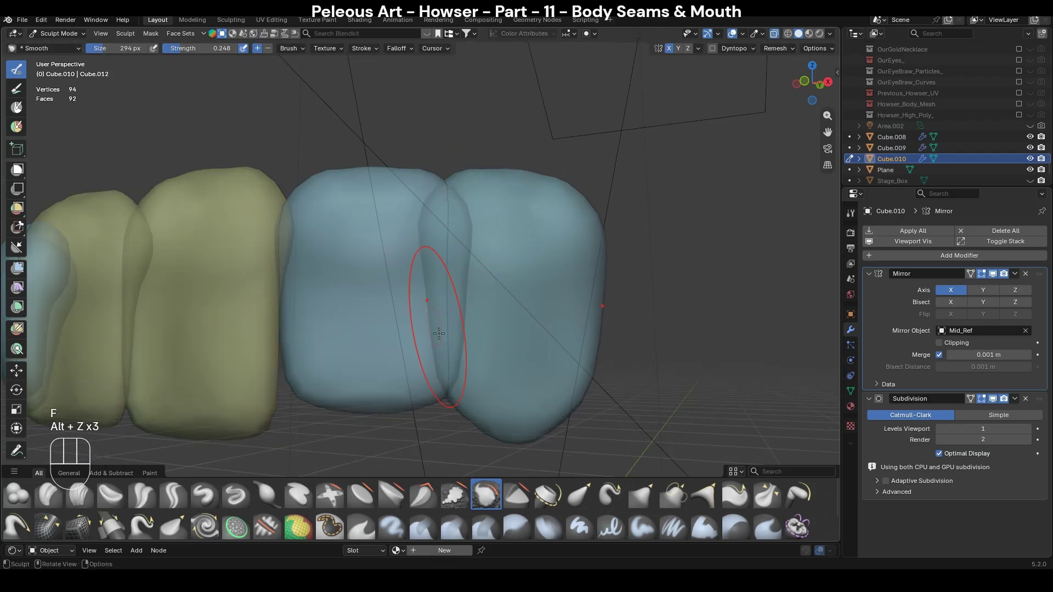
{"action": "key", "text": "alt+z"}
{"action": "key", "text": "KP_7"}
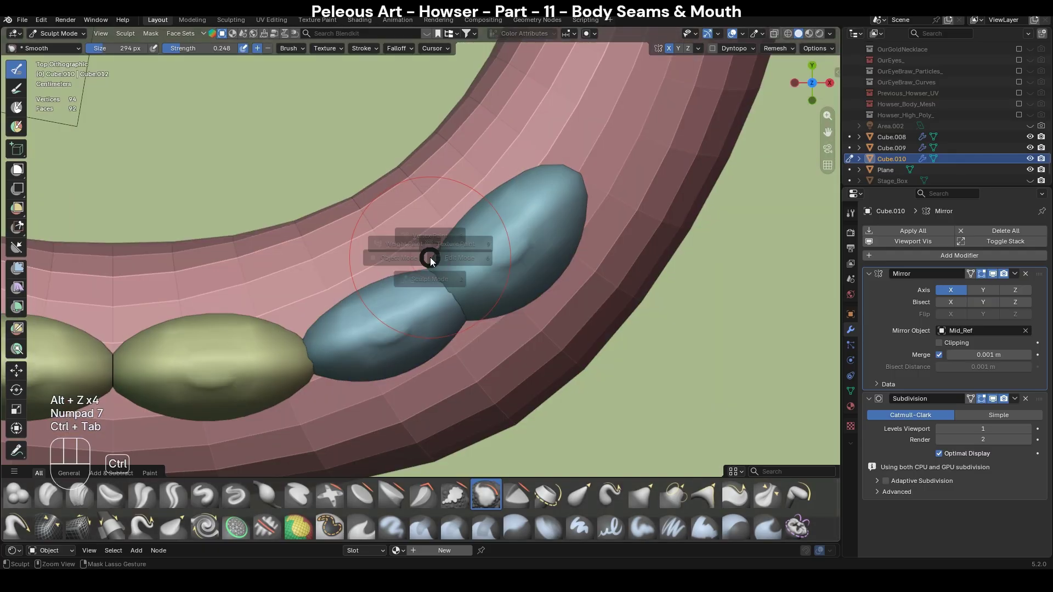
{"action": "key", "text": "ctrl+Tab"}
{"action": "scroll", "coordinate": [430, 257], "scroll_direction": "down", "scroll_amount": 2}
{"action": "middle_click_drag", "start_coordinate": [472, 276], "coordinate": [543, 284], "text": "shift"}
{"action": "key", "text": "g"}
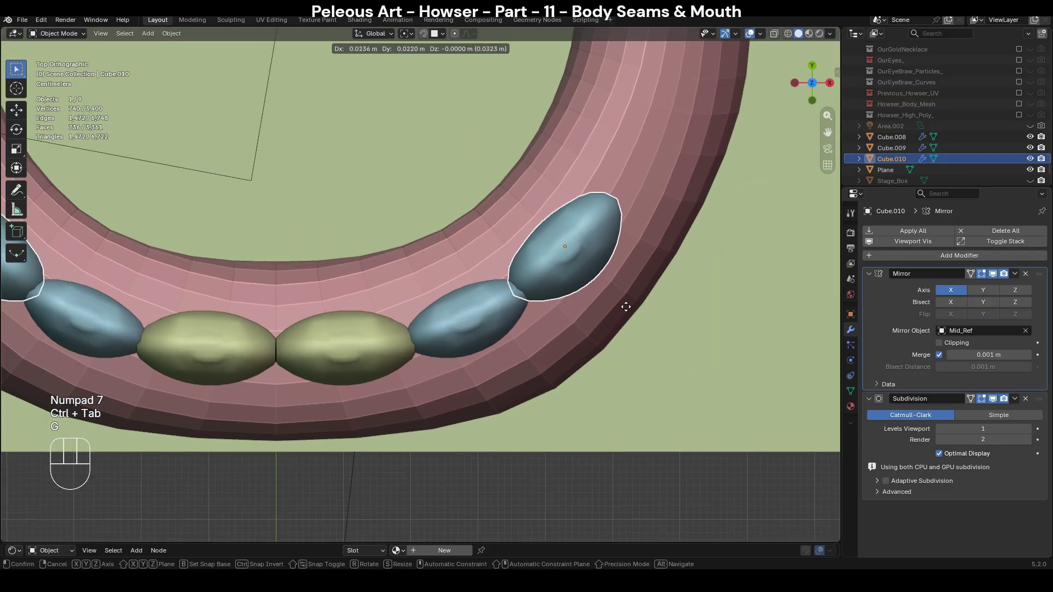
{"action": "left_click", "coordinate": [630, 307]}
{"action": "scroll", "coordinate": [630, 325], "scroll_direction": "down", "scroll_amount": 5}
{"action": "middle_click_drag", "start_coordinate": [631, 325], "coordinate": [617, 262], "text": "shift"}
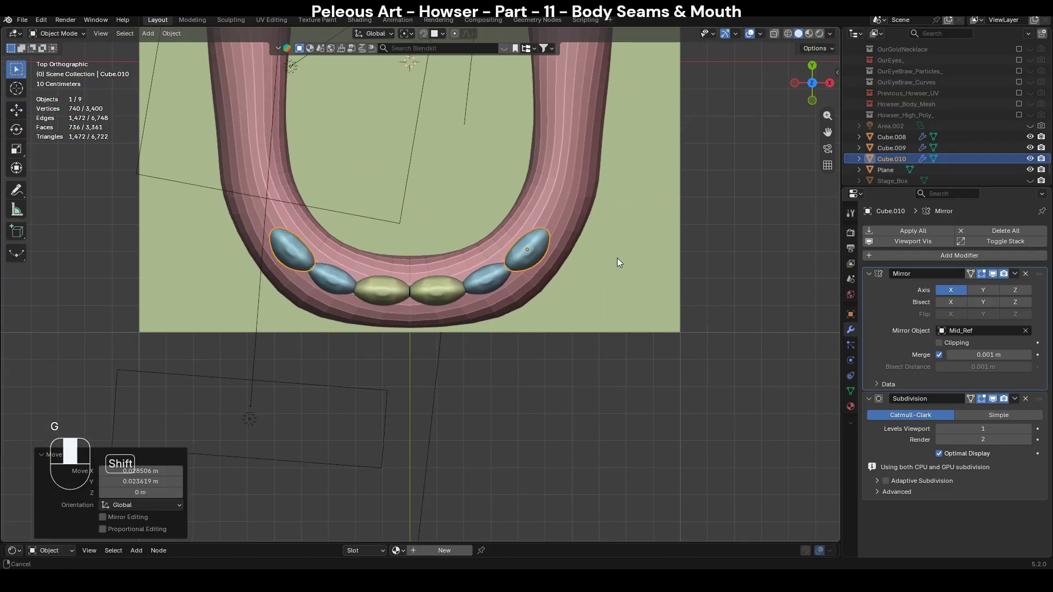
Align the outer blue tooth form with the gum curve by moving and rotating it in X-ray top view.
{"action": "scroll", "coordinate": [649, 275], "scroll_direction": "up", "scroll_amount": 5}
{"action": "key", "text": "alt+z"}
{"action": "key", "text": "g"}
{"action": "left_click", "coordinate": [592, 304]}
{"action": "key", "text": "r"}
{"action": "left_click", "coordinate": [592, 301]}
{"action": "key", "text": "g"}
{"action": "left_click", "coordinate": [590, 299]}
{"action": "middle_click_drag", "start_coordinate": [489, 300], "coordinate": [573, 252], "text": "shift"}
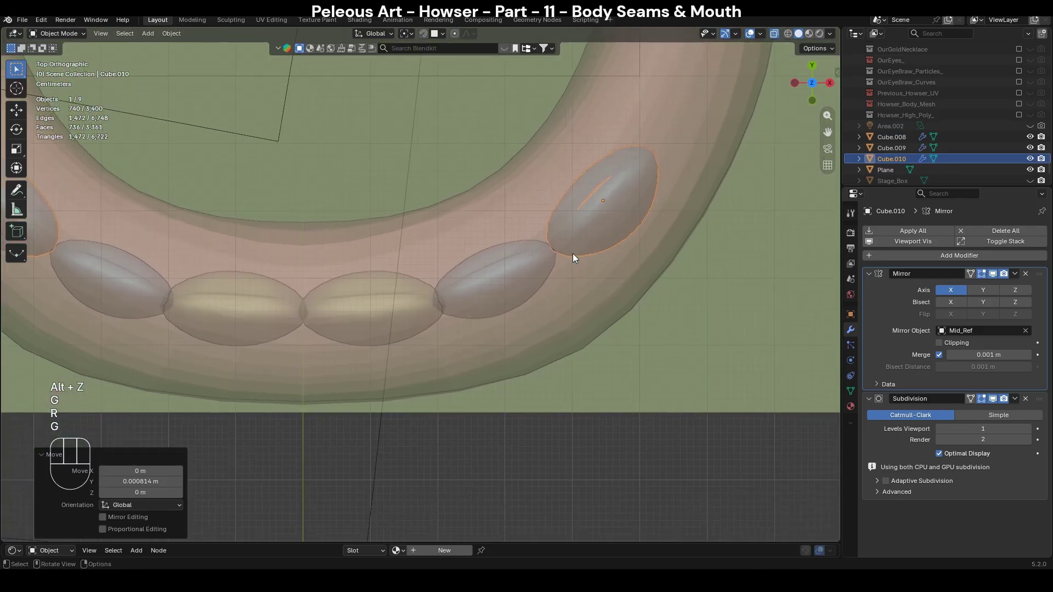
Move and rotate the inner and outer blue tooth forms together to follow the gum curve.
{"action": "scroll", "coordinate": [573, 252], "scroll_direction": "up", "scroll_amount": 1}
{"action": "left_click", "coordinate": [496, 271], "text": "shift"}
{"action": "key", "text": "g"}
{"action": "left_click", "coordinate": [657, 329]}
{"action": "key", "text": "r"}
{"action": "left_click", "coordinate": [660, 325]}
{"action": "key", "text": "g"}
{"action": "left_click", "coordinate": [658, 318]}
Pull the back edge of the outer blue tooth form toward the inner gum with proportional editing at size 0.0926 m.
{"action": "middle_click_drag", "start_coordinate": [635, 373], "coordinate": [436, 219]}
{"action": "key", "text": "alt+z"}
{"action": "scroll", "coordinate": [445, 347], "scroll_direction": "up", "scroll_amount": 3}
{"action": "middle_click_drag", "start_coordinate": [318, 247], "coordinate": [541, 321], "text": "shift"}
{"action": "scroll", "coordinate": [541, 321], "scroll_direction": "down", "scroll_amount": 3}
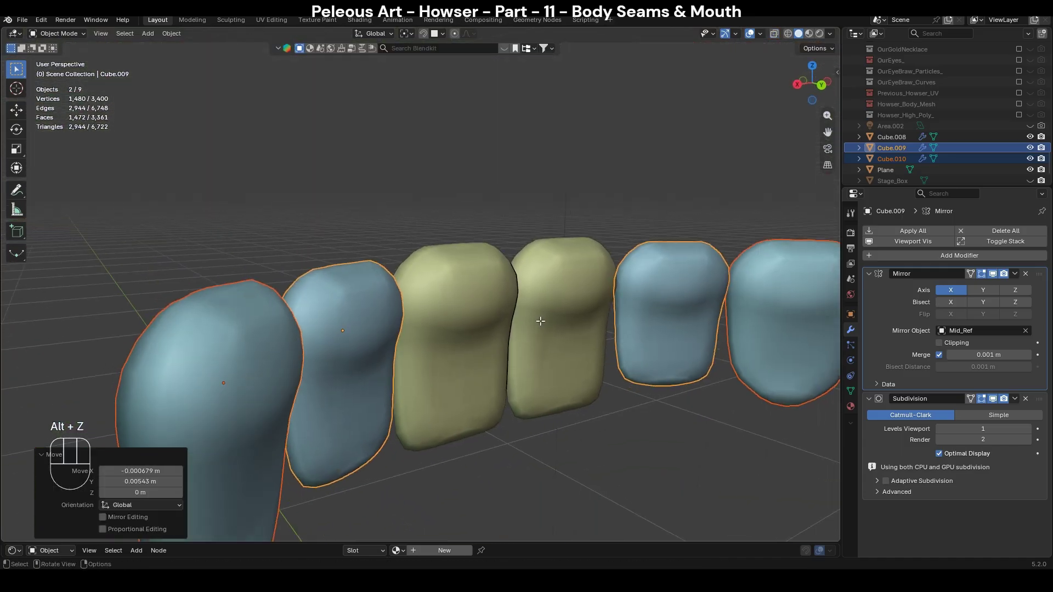
{"action": "key", "text": "Tab"}
{"action": "middle_click_drag", "start_coordinate": [364, 325], "coordinate": [393, 328]}
{"action": "key", "text": "KP_7"}
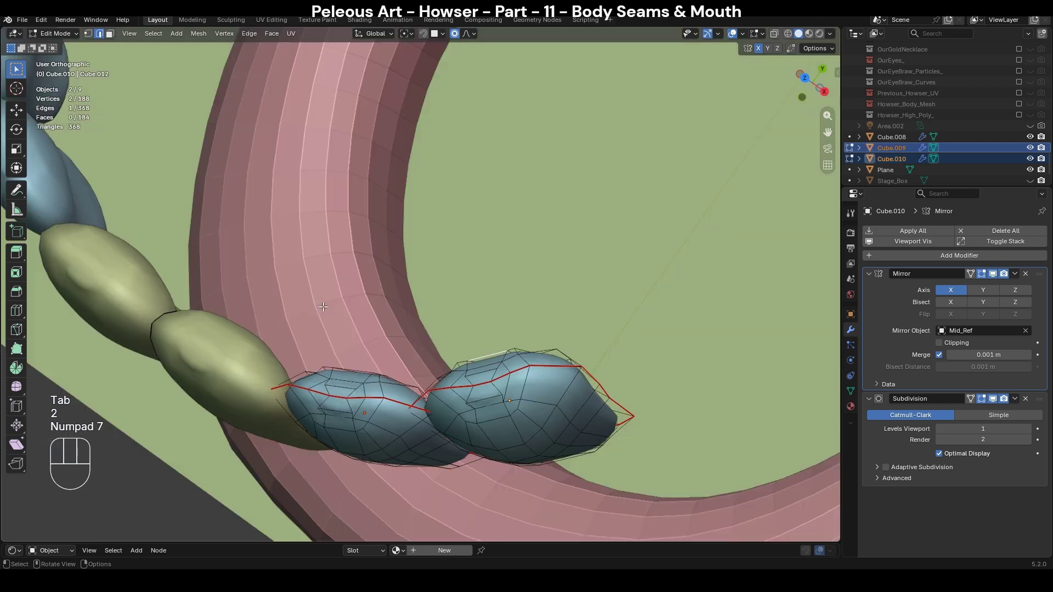
{"action": "key", "text": "g"}
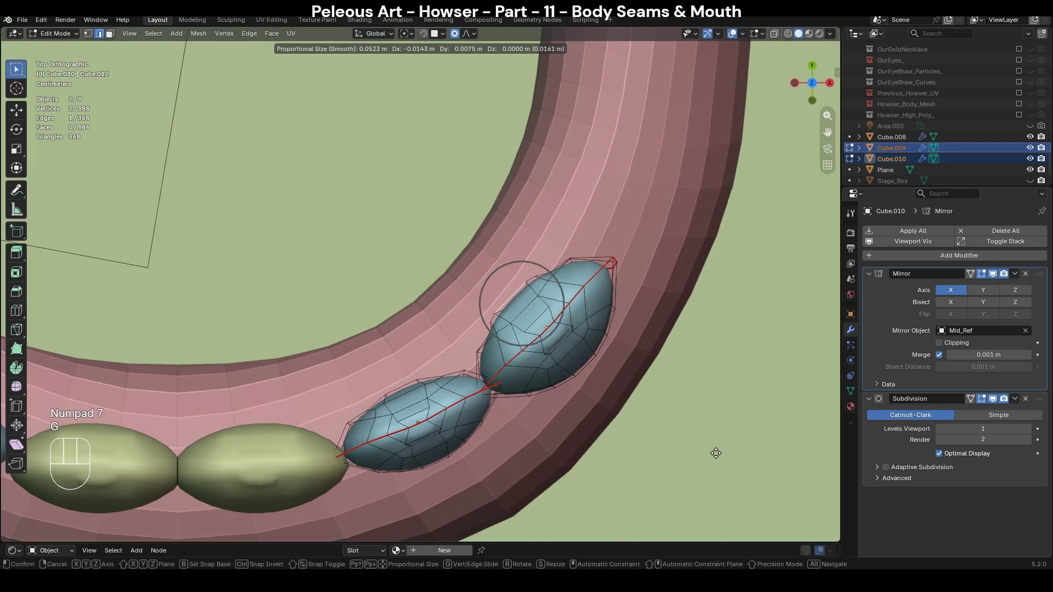
{"action": "scroll", "coordinate": [711, 449], "scroll_direction": "down", "scroll_amount": 6}
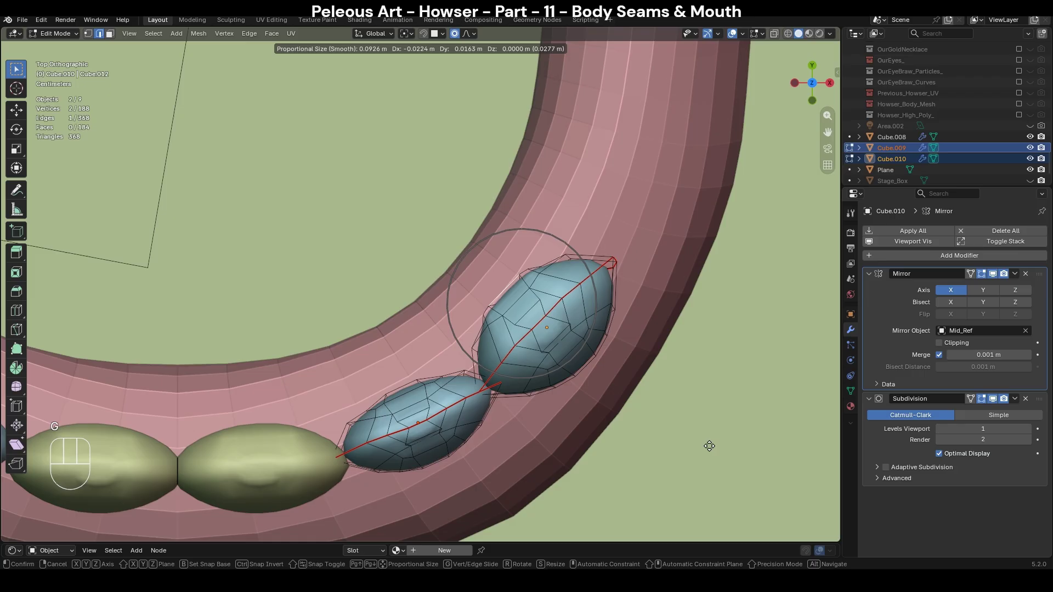
{"action": "left_click", "coordinate": [708, 446]}
Pull the back edge of the inner blue tooth form toward the inner gum with proportional editing.
{"action": "middle_click_drag", "start_coordinate": [451, 461], "coordinate": [620, 456], "text": "shift"}
{"action": "left_click", "coordinate": [464, 370]}
{"action": "key", "text": "g"}
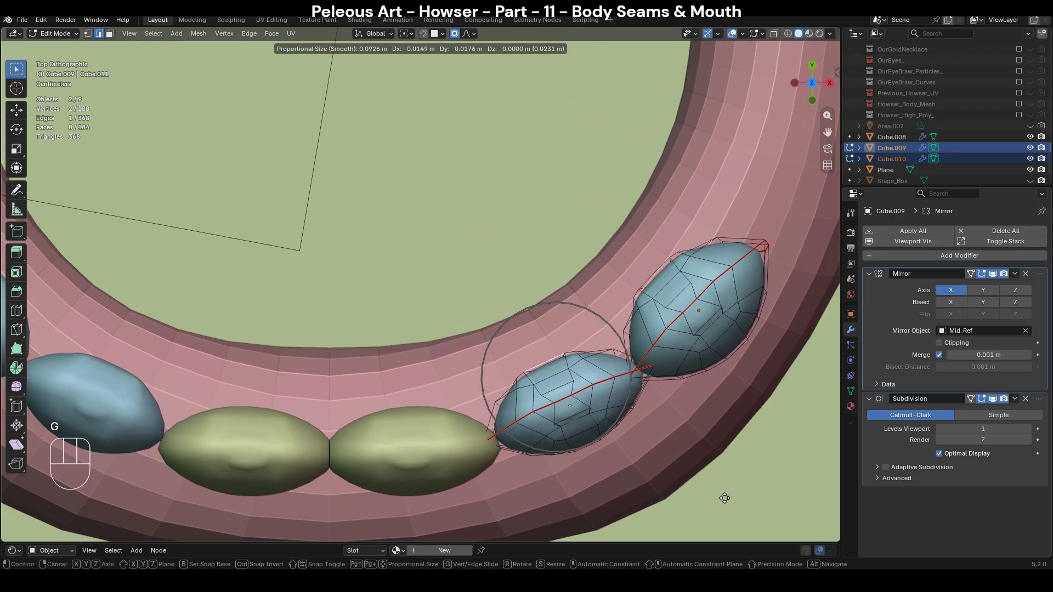
{"action": "key", "text": "Tab"}
Push the back edge of the yellow tooth form backward in Edit Mode with proportional editing and refine its position.
{"action": "left_click", "coordinate": [460, 439]}
{"action": "middle_click_drag", "start_coordinate": [460, 439], "coordinate": [523, 401], "text": "shift"}
{"action": "key", "text": "Tab"}
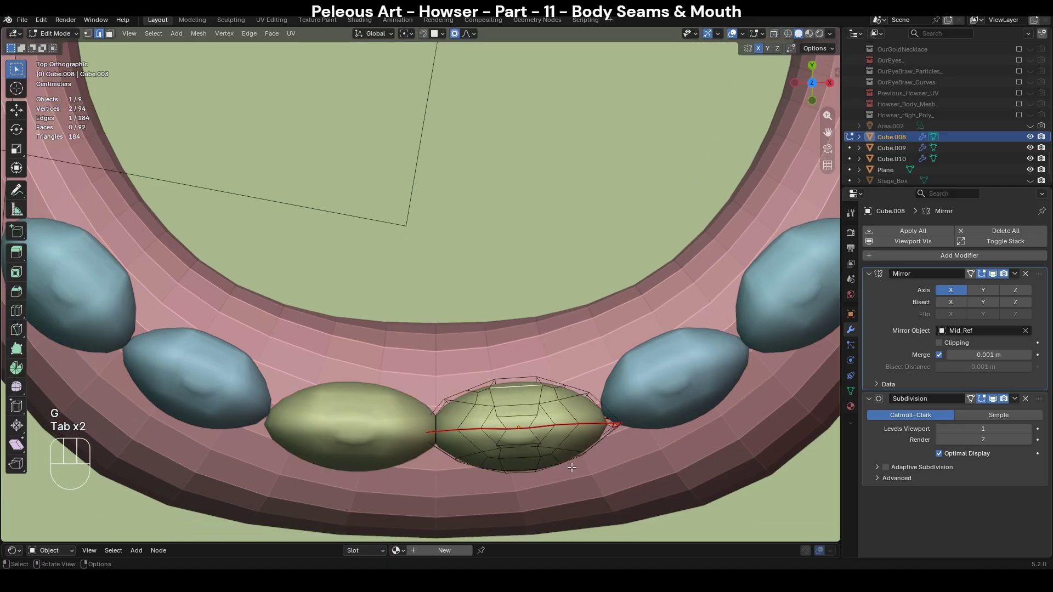
{"action": "key", "text": "g"}
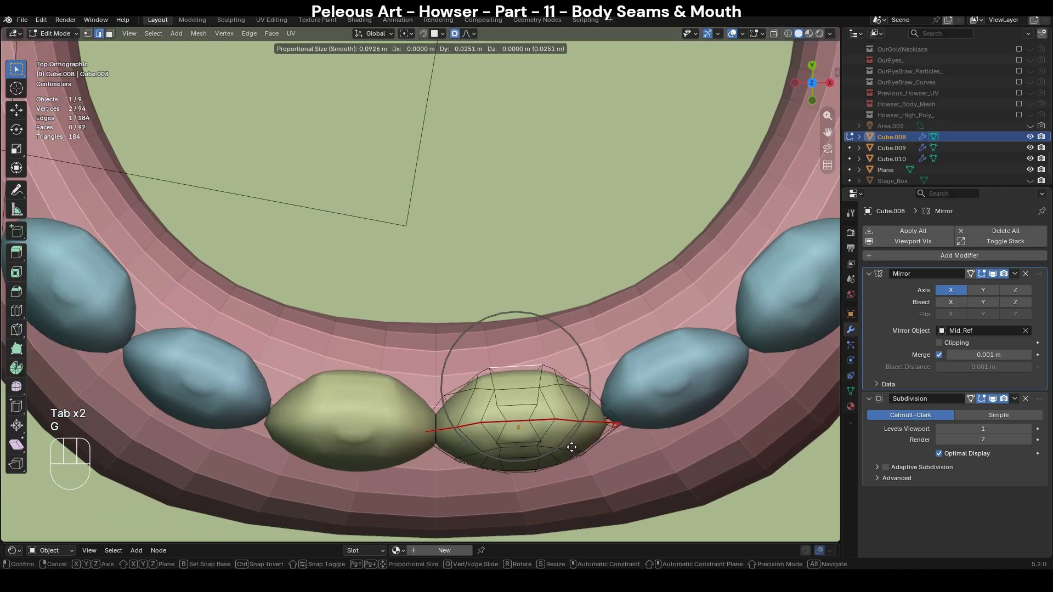
{"action": "left_click", "coordinate": [571, 447]}
{"action": "key", "text": "g"}
{"action": "left_click", "coordinate": [575, 433]}
{"action": "key", "text": "Tab"}
{"action": "scroll", "coordinate": [608, 428], "scroll_direction": "down", "scroll_amount": 2}
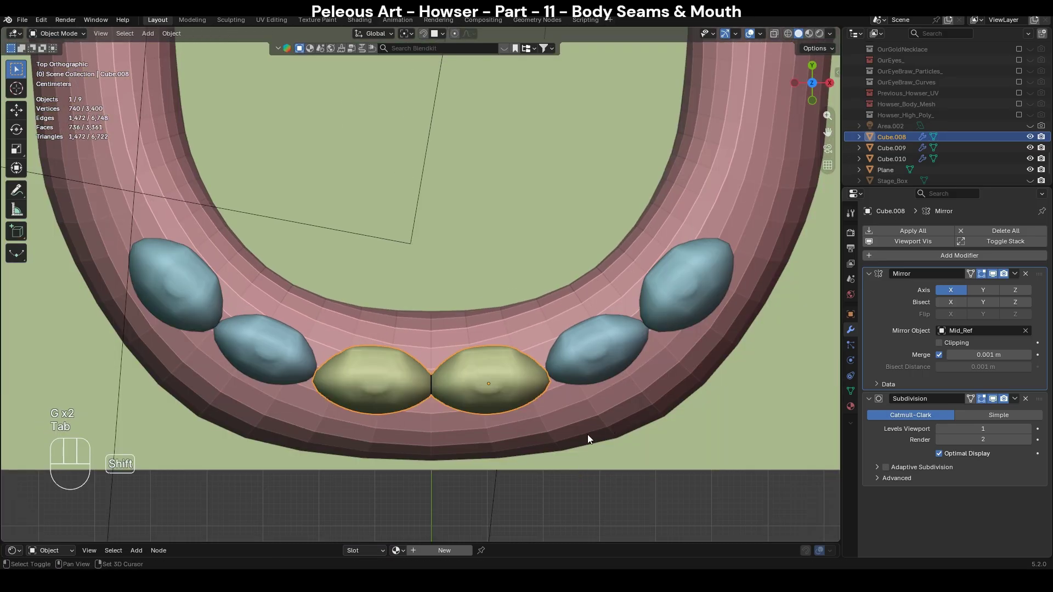
Try to shift the yellow tooth form along the Y axis, and undo the move.
{"action": "middle_click_drag", "start_coordinate": [608, 428], "coordinate": [572, 443], "text": "shift"}
{"action": "key", "text": "g"}
{"action": "key", "text": "y"}
{"action": "left_click", "coordinate": [584, 439]}
{"action": "key", "text": "ctrl+z"}
Nudge the yellow tooth form along the X axis and reposition the inner and outer blue teeth beside it.
{"action": "key", "text": "g"}
{"action": "key", "text": "x"}
{"action": "left_click", "coordinate": [586, 416]}
{"action": "left_click", "coordinate": [606, 371]}
{"action": "key", "text": "g"}
{"action": "left_click", "coordinate": [633, 317]}
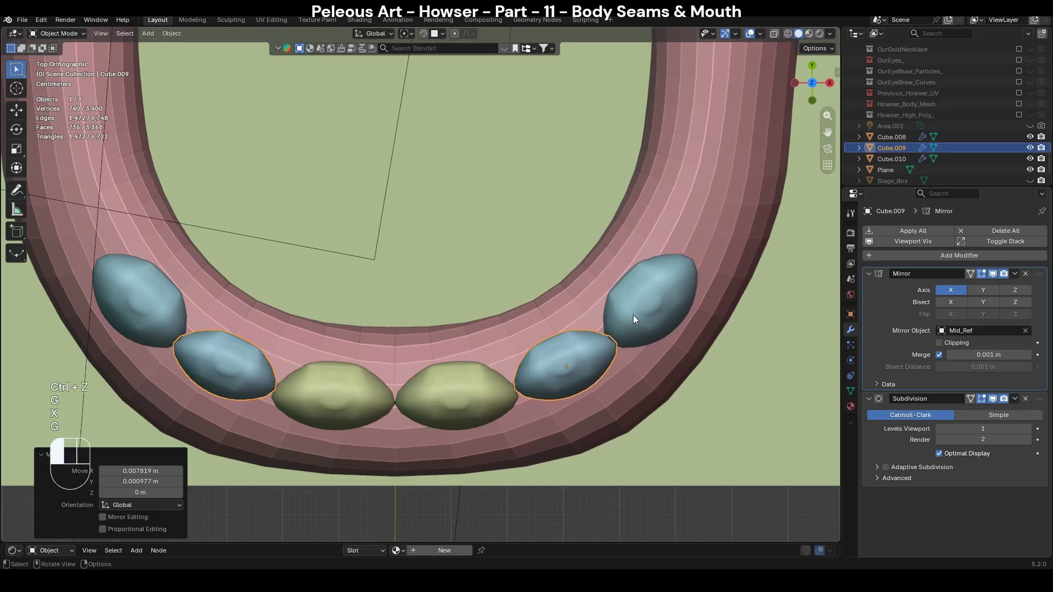
{"action": "left_click", "coordinate": [633, 315]}
{"action": "key", "text": "g"}
{"action": "left_click", "coordinate": [686, 402]}
Refine the inner blue tooth form's position and rotation so it sits between the yellow and outer teeth.
{"action": "left_click", "coordinate": [535, 366]}
{"action": "key", "text": "g"}
{"action": "left_click", "coordinate": [666, 413]}
{"action": "key", "text": "r"}
{"action": "left_click", "coordinate": [664, 412]}
{"action": "key", "text": "g"}
{"action": "left_click", "coordinate": [660, 410]}
{"action": "key", "text": "r"}
{"action": "left_click", "coordinate": [663, 423]}
{"action": "key", "text": "g"}
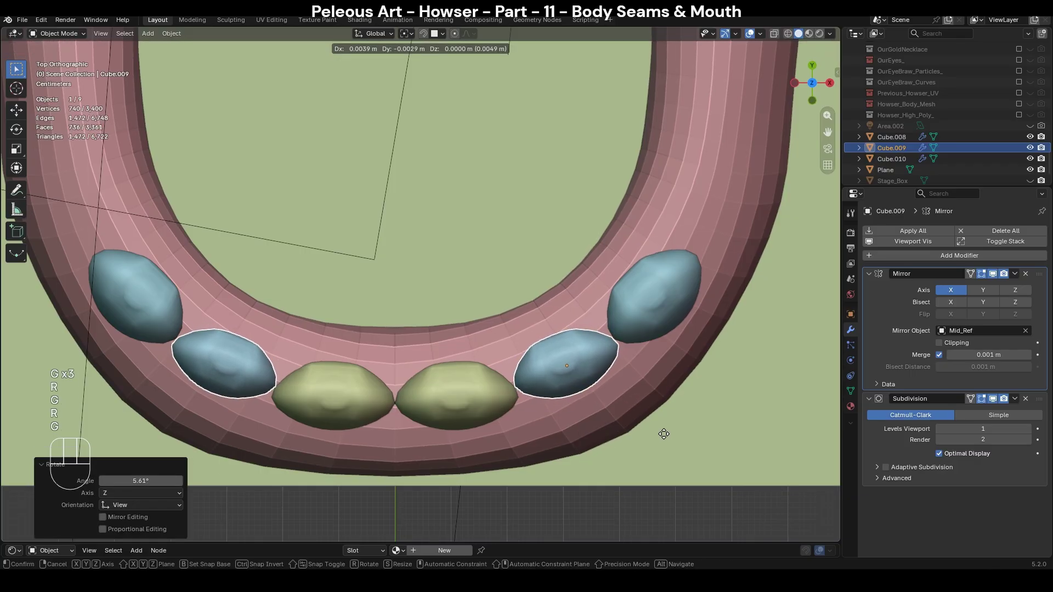
{"action": "left_click", "coordinate": [664, 331]}
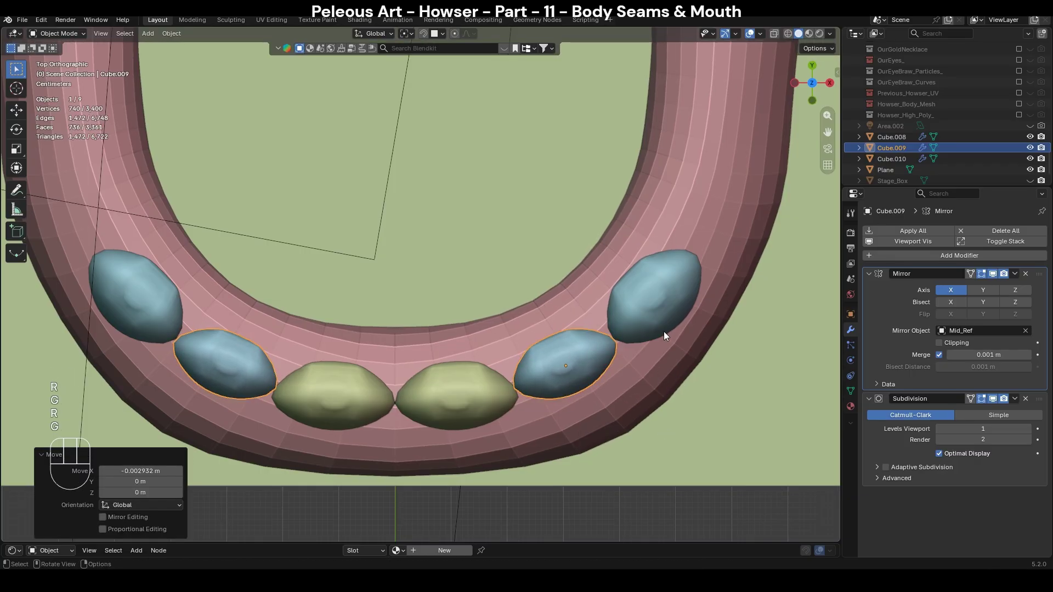
Fine-tune the contact between the outer and inner blue tooth forms, and check the row from the front and top.
{"action": "left_click", "coordinate": [673, 377]}
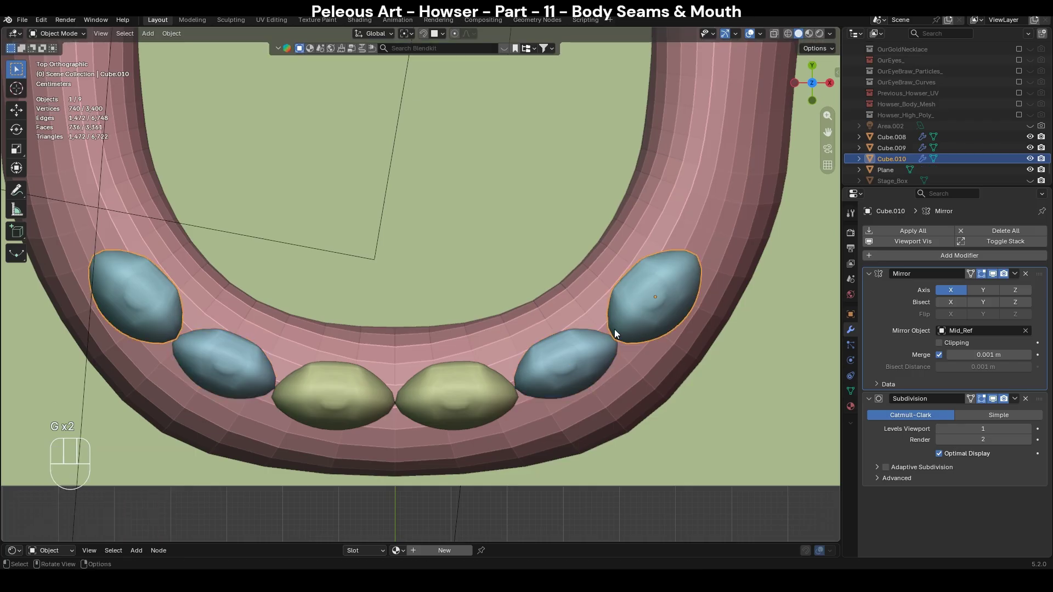
{"action": "left_click", "coordinate": [594, 355]}
{"action": "key", "text": "Tab"}
{"action": "key", "text": "Tab"}
{"action": "left_click", "coordinate": [640, 327]}
{"action": "left_click", "coordinate": [604, 350]}
{"action": "scroll", "coordinate": [595, 360], "scroll_direction": "down", "scroll_amount": 1}
{"action": "middle_click_drag", "start_coordinate": [594, 360], "coordinate": [726, 367]}
{"action": "left_click", "coordinate": [727, 367]}
{"action": "key", "text": "KP_1"}
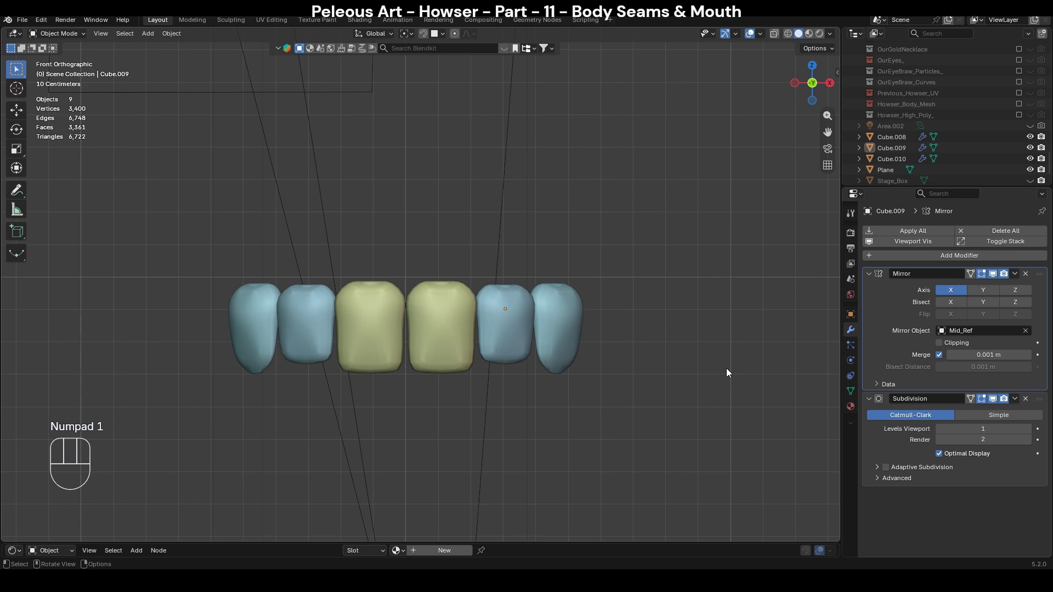
{"action": "key", "text": "KP_7"}
{"action": "key", "text": "KP_1"}
Set up the Grab brush on the yellow tooth form, then switch sculpting to the inner blue tooth and adjust its side.
{"action": "scroll", "coordinate": [475, 312], "scroll_direction": "up", "scroll_amount": 3}
{"action": "left_click", "coordinate": [462, 340]}
{"action": "middle_click_drag", "start_coordinate": [524, 345], "coordinate": [553, 274], "text": "shift"}
{"action": "scroll", "coordinate": [547, 286], "scroll_direction": "up", "scroll_amount": 1}
{"action": "key", "text": "ctrl+Tab"}
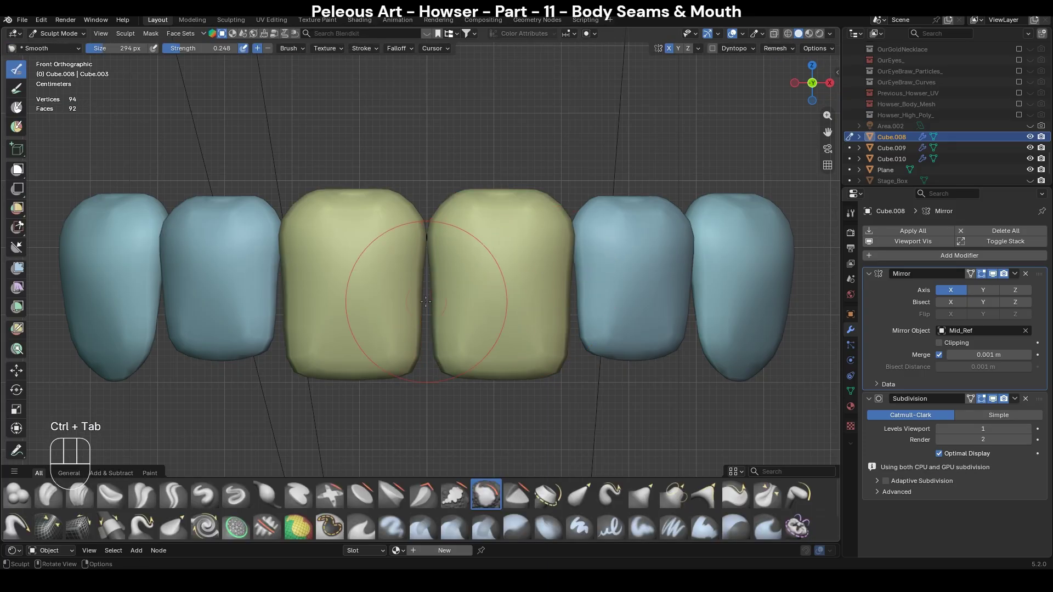
{"action": "key", "text": "g"}
{"action": "key", "text": "f"}
{"action": "middle_click_drag", "start_coordinate": [646, 314], "coordinate": [489, 298], "text": "shift"}
{"action": "key", "text": "alt+q"}
{"action": "left_click_drag", "start_coordinate": [452, 280], "coordinate": [439, 286]}
Switch sculpting to the outer blue tooth form and reshape its outer side with a resized Grab brush.
{"action": "middle_click_drag", "start_coordinate": [639, 353], "coordinate": [468, 299], "text": "shift"}
{"action": "key", "text": "alt+q"}
{"action": "middle_click_drag", "start_coordinate": [399, 286], "coordinate": [439, 294], "text": "shift"}
{"action": "middle_click_drag", "start_coordinate": [439, 293], "coordinate": [513, 254]}
{"action": "key", "text": "f"}
{"action": "left_click", "coordinate": [564, 274]}
{"action": "scroll", "coordinate": [494, 269], "scroll_direction": "up", "scroll_amount": 2}
{"action": "left_click_drag", "start_coordinate": [505, 254], "coordinate": [450, 265]}
{"action": "scroll", "coordinate": [477, 265], "scroll_direction": "down", "scroll_amount": 3}
Smooth the outer blue tooth form with the Smooth brush at 320 px, and return to a resized Grab brush.
{"action": "mouse_move", "coordinate": [491, 266]}
{"action": "middle_mouse_down"}
{"action": "mouse_move", "coordinate": [550, 281]}
{"action": "mouse_move", "coordinate": [536, 329]}
{"action": "mouse_move", "coordinate": [544, 245]}
{"action": "middle_mouse_up"}
{"action": "key", "text": "KP_1"}
{"action": "key", "text": "s"}
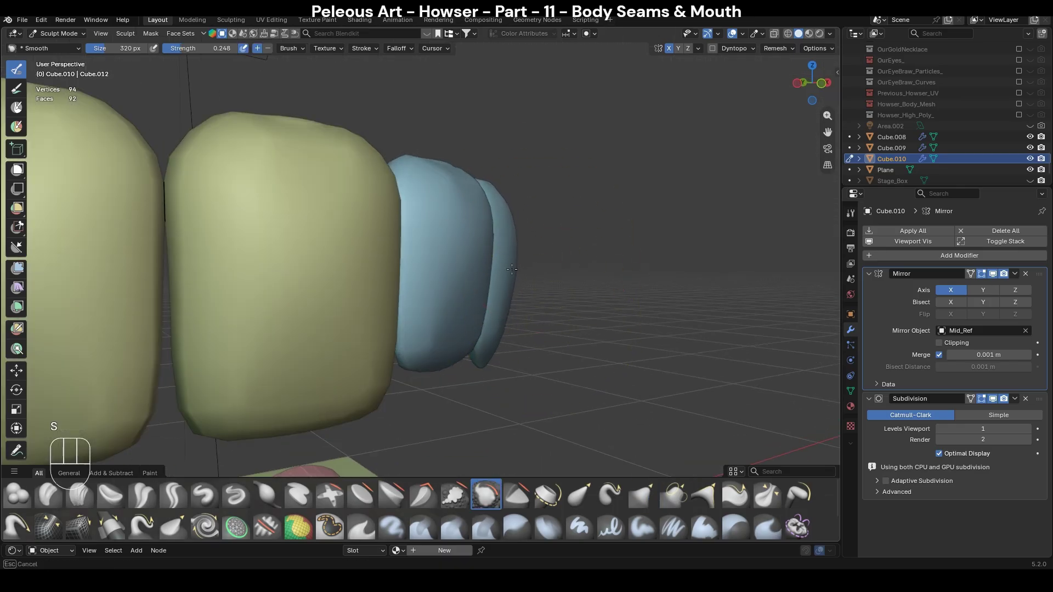
{"action": "key", "text": "g"}
{"action": "key", "text": "f"}
{"action": "middle_click_drag", "start_coordinate": [510, 212], "coordinate": [506, 322]}
{"action": "scroll", "coordinate": [506, 321], "scroll_direction": "down", "scroll_amount": 3}
{"action": "key", "text": "KP_1"}
Return to Object Mode and nudge the outer blue tooth form against the inner one in top view.
{"action": "key", "text": "ctrl+Tab"}
{"action": "key", "text": "4"}
{"action": "key", "text": "KP_7"}
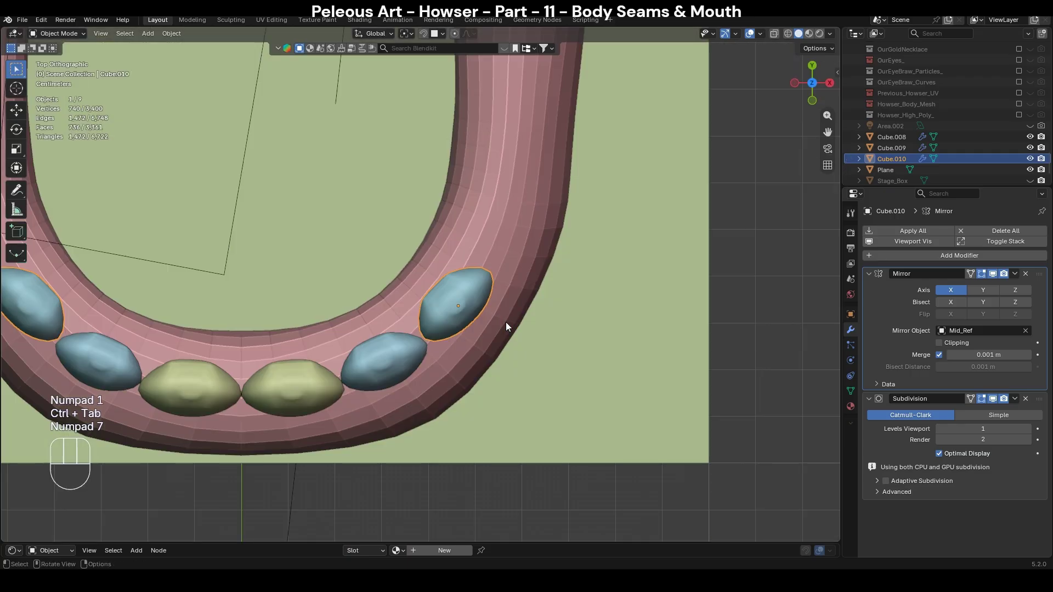
{"action": "left_click", "coordinate": [581, 412]}
{"action": "scroll", "coordinate": [614, 436], "scroll_direction": "down", "scroll_amount": 1}
{"action": "middle_click_drag", "start_coordinate": [450, 298], "coordinate": [528, 305], "text": "shift"}
{"action": "left_click", "coordinate": [527, 304]}
{"action": "left_click", "coordinate": [600, 284]}
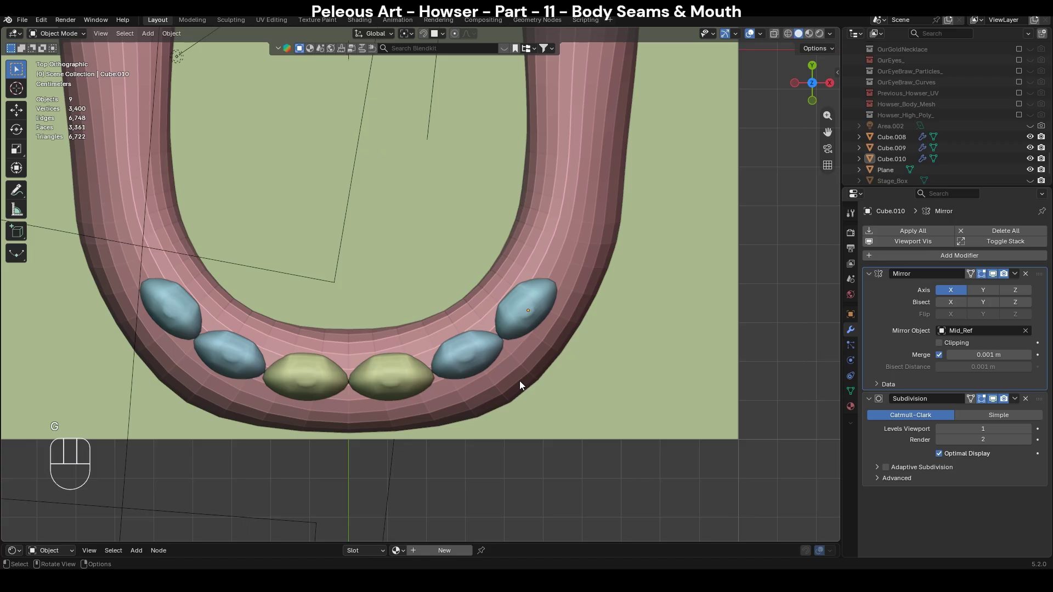
{"action": "left_click", "coordinate": [477, 356]}
{"action": "middle_click_drag", "start_coordinate": [553, 384], "coordinate": [621, 357], "text": "shift"}
{"action": "left_click", "coordinate": [560, 317]}
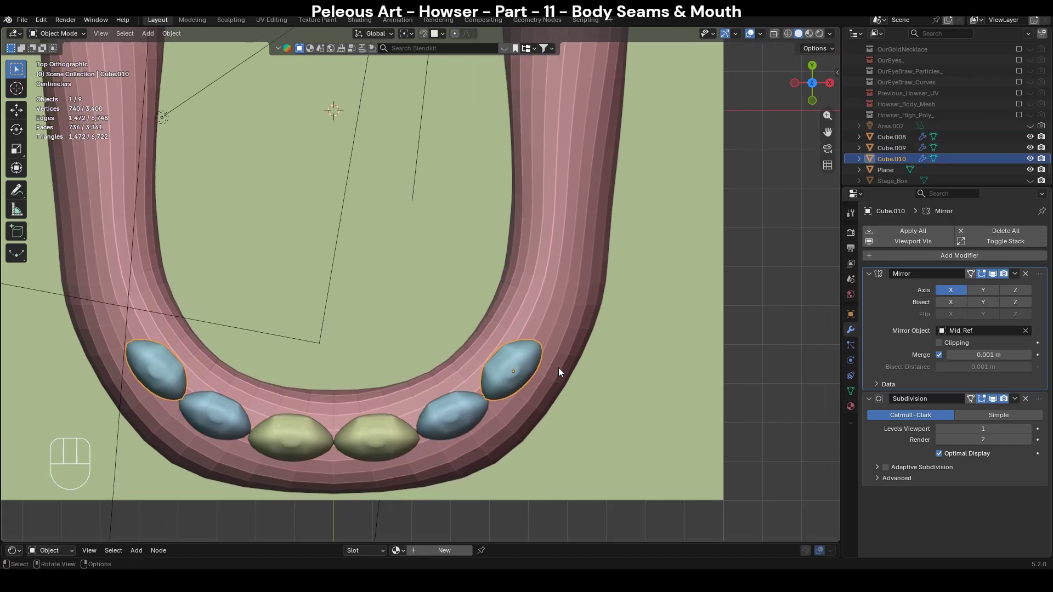
Duplicate the inner blue tooth form and place the copy behind the outer tooth along the gum.
{"action": "middle_click_drag", "start_coordinate": [562, 437], "coordinate": [582, 354]}
{"action": "left_click", "coordinate": [492, 327]}
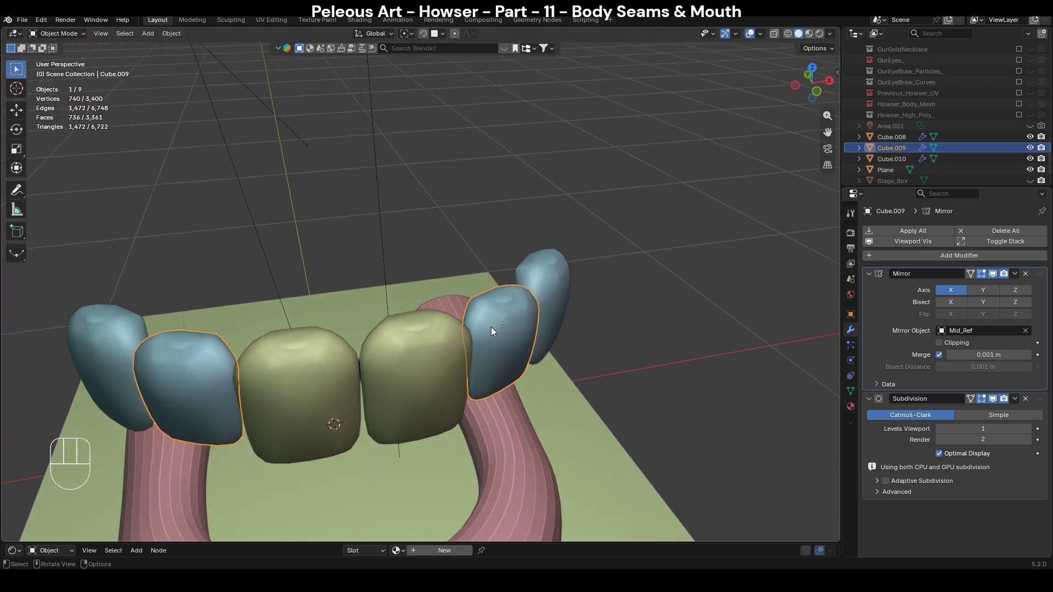
{"action": "key", "text": "KP_7"}
{"action": "key", "text": "shift+d"}
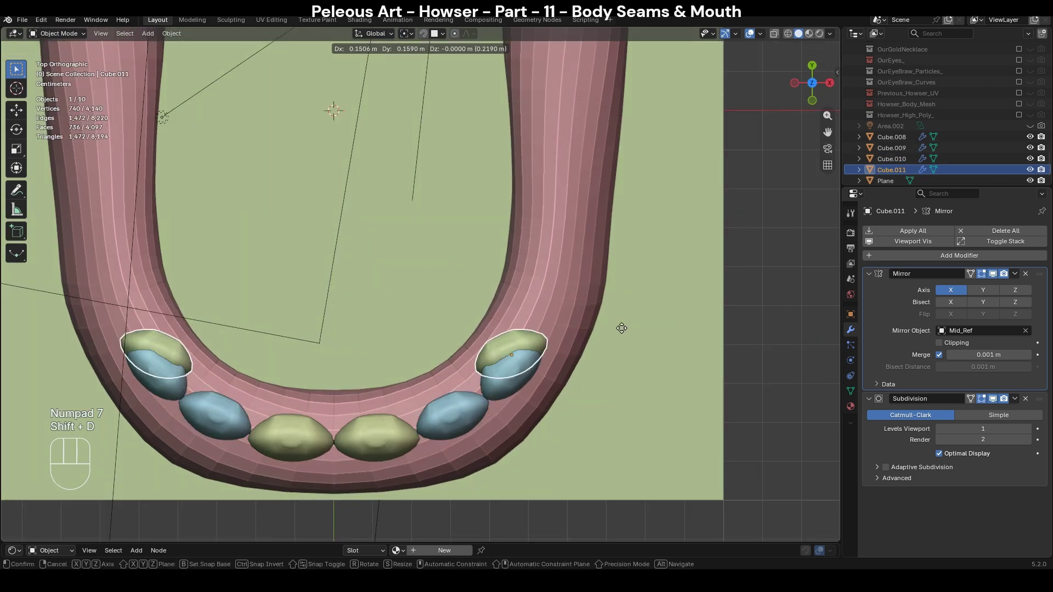
{"action": "left_click", "coordinate": [651, 296]}
Rotate and move the duplicated tooth form to line up lengthwise with the gum's side, directly behind the outer blue tooth.
{"action": "key", "text": "r"}
{"action": "left_click", "coordinate": [707, 398]}
{"action": "key", "text": "g"}
{"action": "left_click", "coordinate": [708, 384]}
{"action": "key", "text": "r"}
{"action": "left_click", "coordinate": [704, 384]}
{"action": "key", "text": "g"}
{"action": "left_click", "coordinate": [720, 390]}
{"action": "scroll", "coordinate": [614, 362], "scroll_direction": "up", "scroll_amount": 3}
{"action": "key", "text": "r"}
{"action": "left_click", "coordinate": [671, 394]}
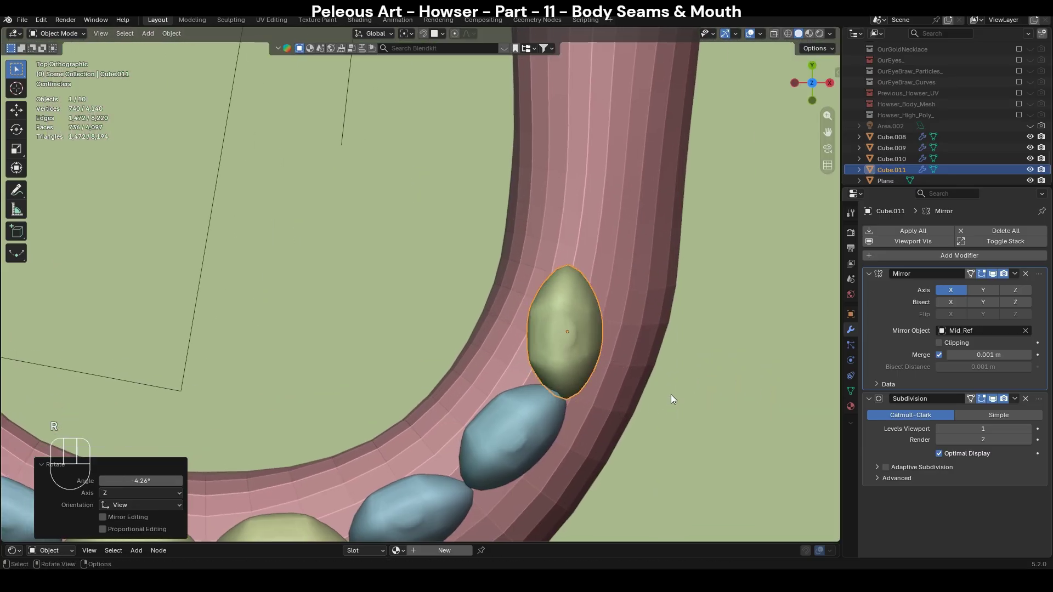
Set the duplicated green tooth's Z rotation to 90°.
{"action": "key", "text": "n"}
{"action": "left_click_drag", "start_coordinate": [746, 157], "coordinate": [746, 157]}
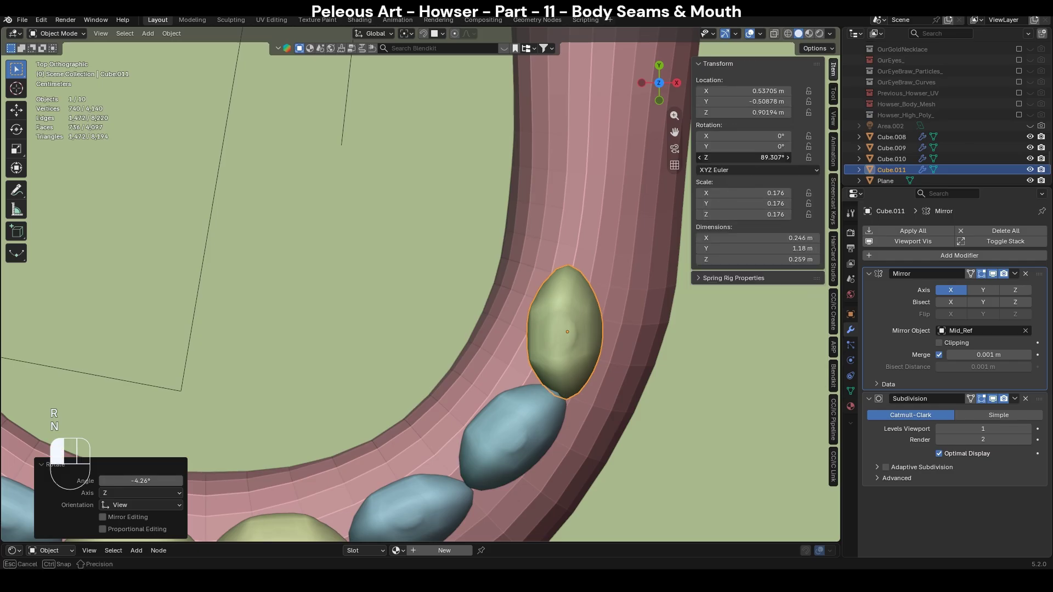
{"action": "type", "text": "90"}
{"action": "key", "text": "Return"}
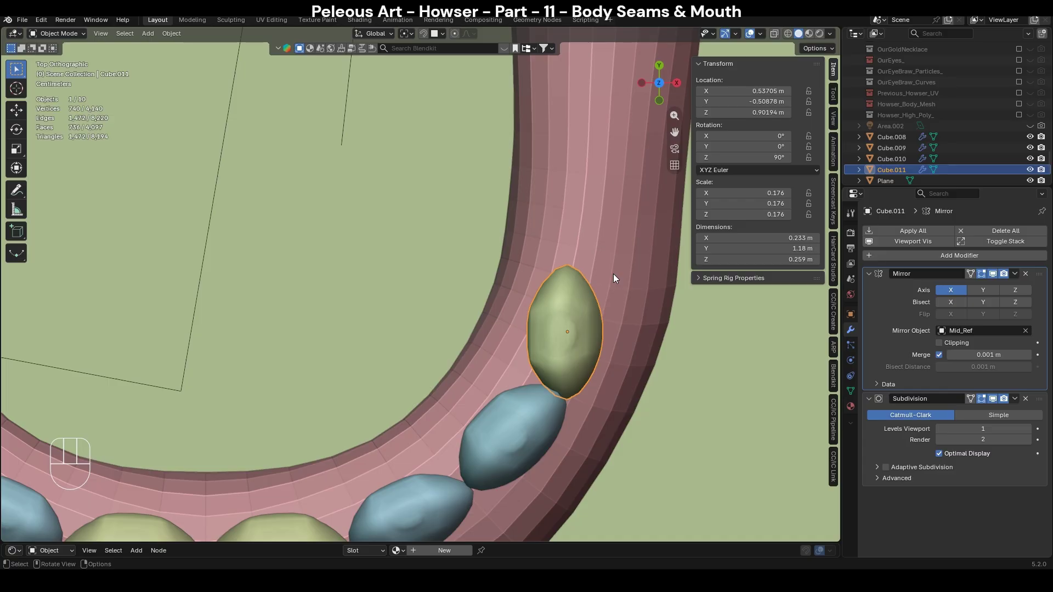
Scale the green tooth along X by about 1.5 to widen it across the gum.
{"action": "key", "text": "s"}
{"action": "key", "text": "x"}
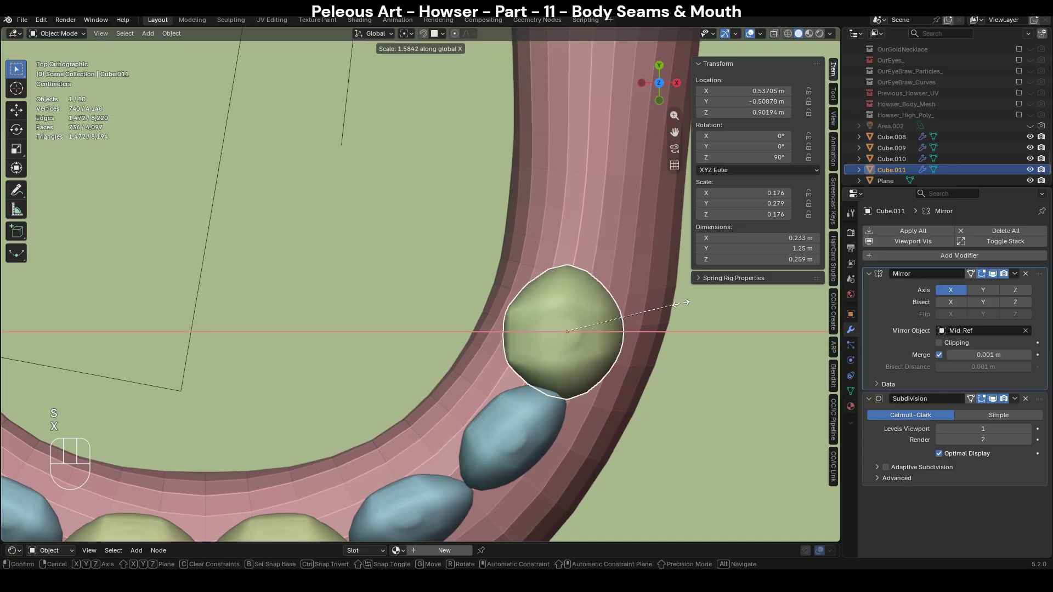
{"action": "left_click", "coordinate": [673, 298]}
{"action": "middle_click_drag", "start_coordinate": [674, 299], "coordinate": [521, 352]}
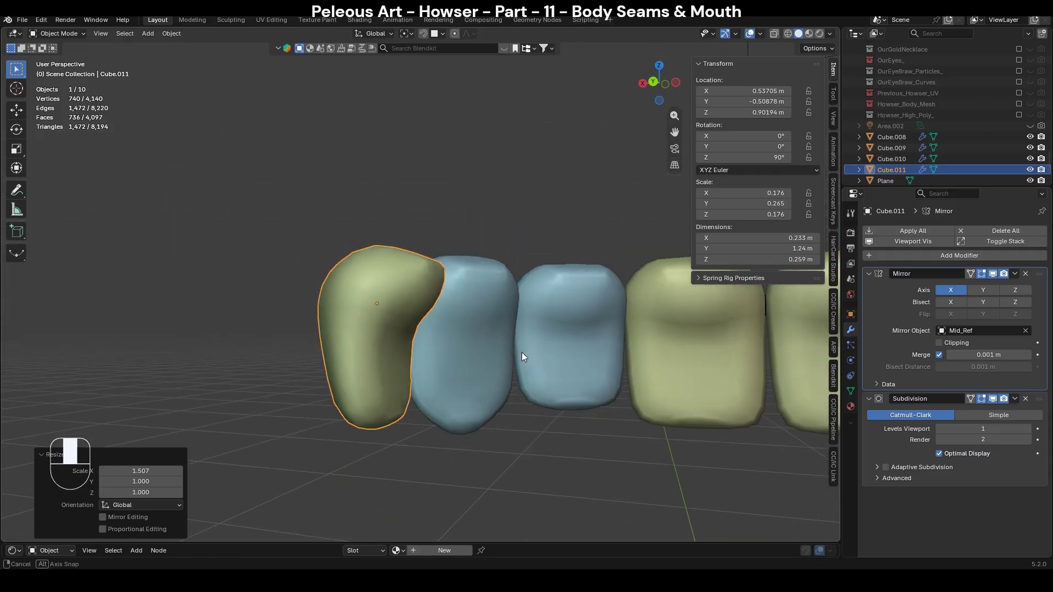
Switch the green tooth to Sculpt Mode and reshape its inner and outer sides with the Grab brush at 348 px.
{"action": "key", "text": "KP_1"}
{"action": "key", "text": "ctrl+Tab"}
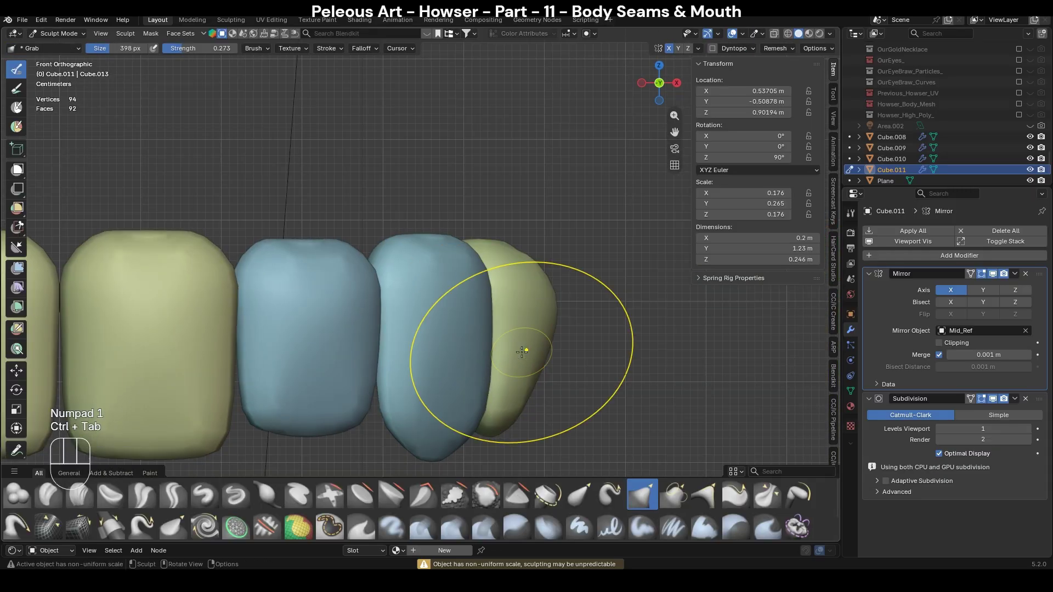
{"action": "middle_click_drag", "start_coordinate": [523, 352], "coordinate": [374, 376]}
{"action": "middle_click_drag", "start_coordinate": [526, 383], "coordinate": [391, 331]}
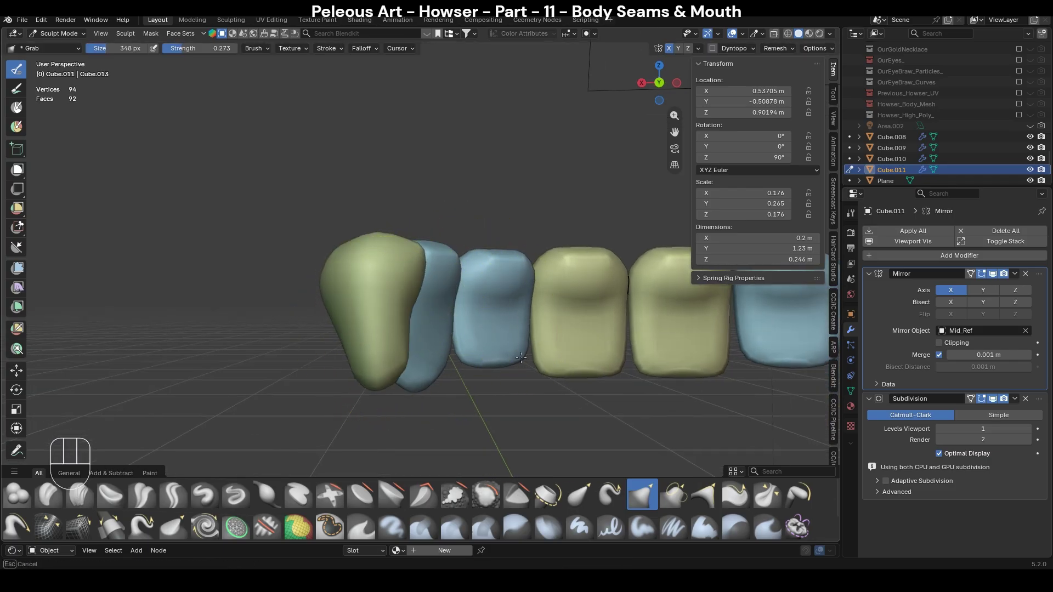
{"action": "left_click_drag", "start_coordinate": [637, 375], "coordinate": [641, 376]}
{"action": "middle_click_drag", "start_coordinate": [381, 344], "coordinate": [350, 352]}
{"action": "key", "text": "KP_3"}
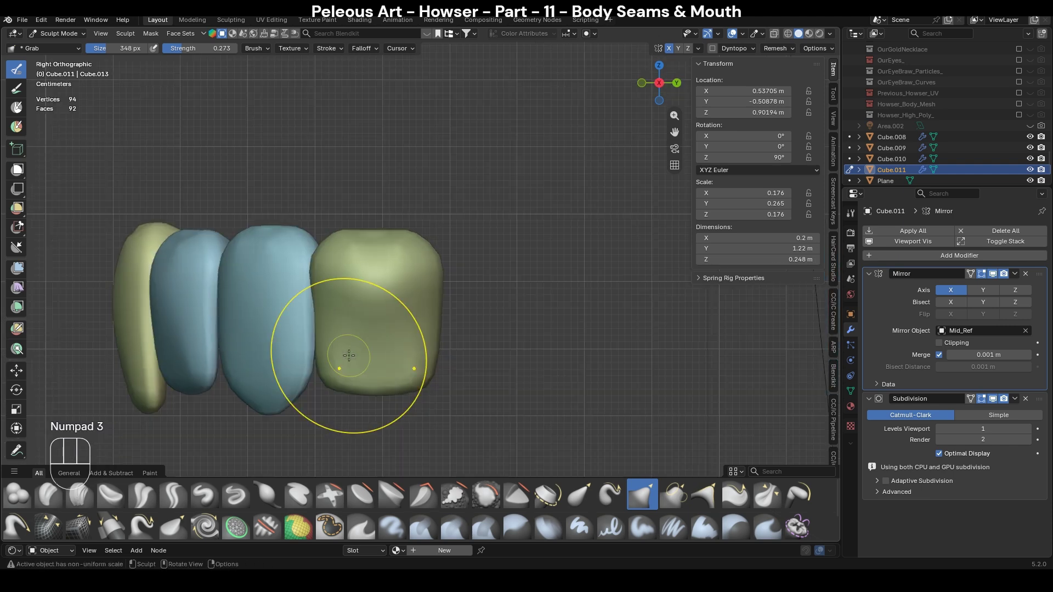
{"action": "key", "text": "KP_1"}
{"action": "mouse_move", "coordinate": [337, 353]}
{"action": "middle_mouse_down"}
{"action": "mouse_move", "coordinate": [353, 341]}
{"action": "mouse_move", "coordinate": [355, 361]}
{"action": "middle_mouse_up"}
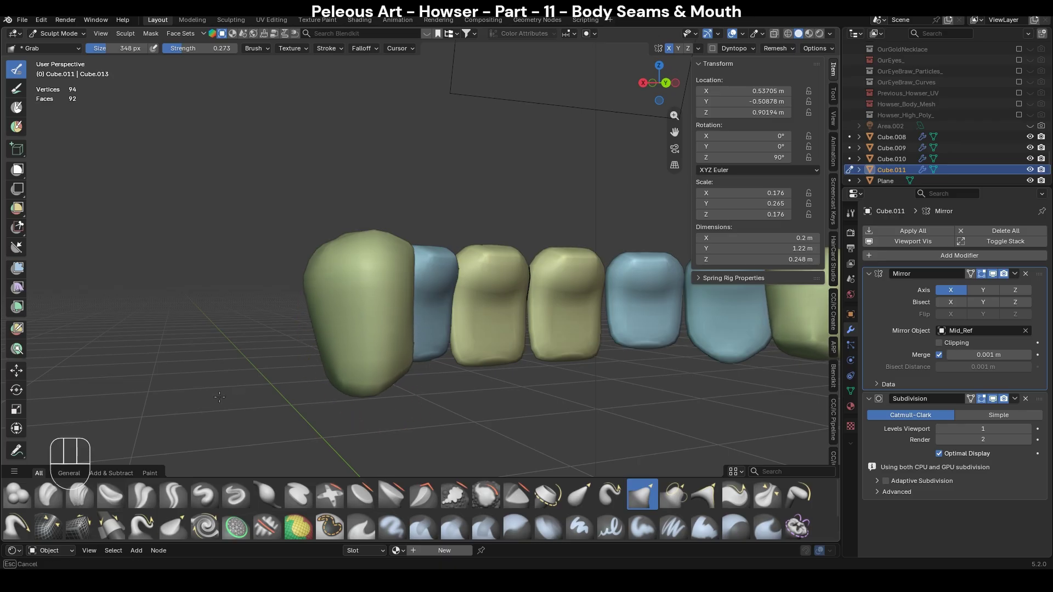
{"action": "middle_click_drag", "start_coordinate": [144, 404], "coordinate": [415, 351]}
{"action": "mouse_move", "coordinate": [481, 366]}
{"action": "middle_mouse_down"}
{"action": "mouse_move", "coordinate": [485, 414]}
{"action": "mouse_move", "coordinate": [376, 377]}
{"action": "mouse_move", "coordinate": [301, 383]}
{"action": "mouse_move", "coordinate": [412, 353]}
{"action": "mouse_move", "coordinate": [402, 357]}
{"action": "mouse_move", "coordinate": [431, 386]}
{"action": "middle_mouse_up"}
{"action": "key", "text": "ctrl+KP_3"}
{"action": "key", "text": "KP_1"}
Reduce the Grab brush to 228 px and square off the underside of the green tooth.
{"action": "scroll", "coordinate": [494, 331], "scroll_direction": "up", "scroll_amount": 4}
{"action": "middle_click_drag", "start_coordinate": [503, 402], "coordinate": [483, 220]}
{"action": "scroll", "coordinate": [533, 231], "scroll_direction": "up", "scroll_amount": 3}
{"action": "key", "text": "f"}
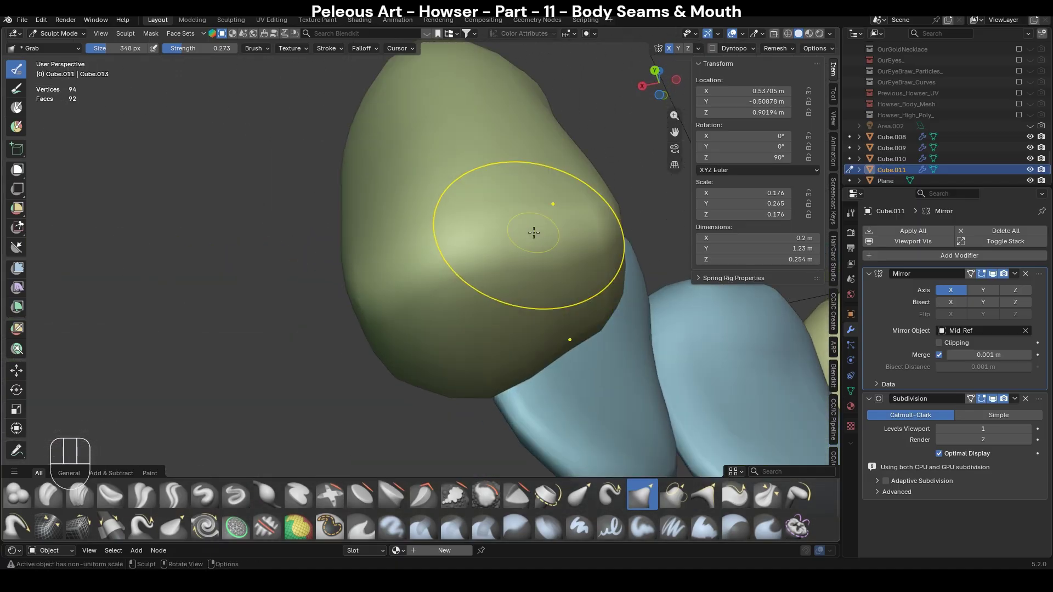
{"action": "left_click", "coordinate": [483, 324]}
{"action": "middle_click_drag", "start_coordinate": [482, 324], "coordinate": [485, 319]}
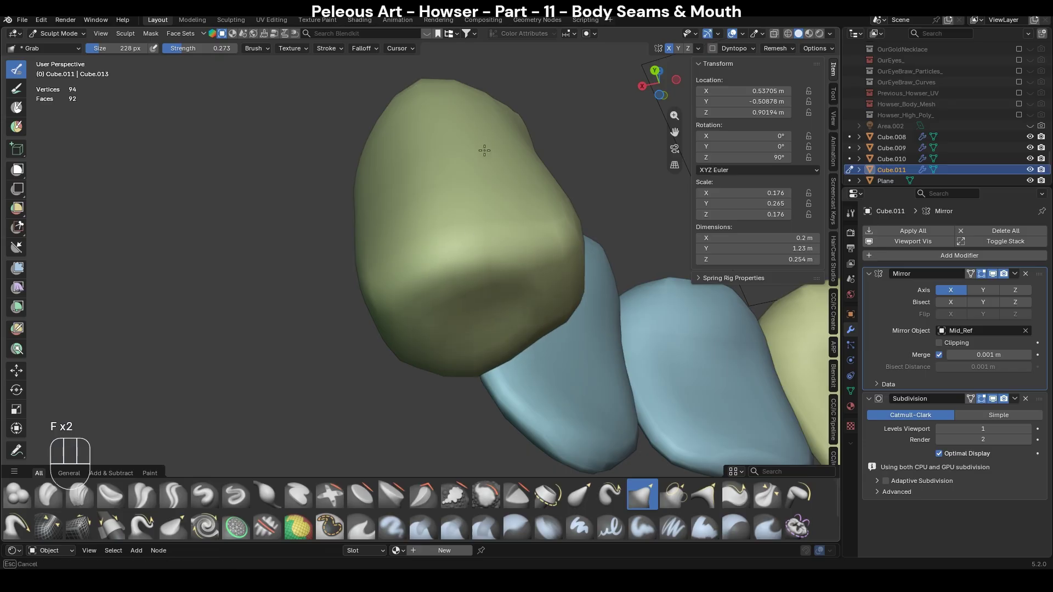
{"action": "left_click_drag", "start_coordinate": [518, 305], "coordinate": [437, 231]}
Resize the Grab brush to 300 px and push a hollow into the green tooth's biting surface.
{"action": "mouse_move", "coordinate": [521, 289]}
{"action": "middle_mouse_down"}
{"action": "mouse_move", "coordinate": [524, 307]}
{"action": "mouse_move", "coordinate": [526, 255]}
{"action": "middle_mouse_up"}
{"action": "mouse_move", "coordinate": [462, 168]}
{"action": "middle_mouse_down"}
{"action": "mouse_move", "coordinate": [528, 337]}
{"action": "mouse_move", "coordinate": [542, 330]}
{"action": "middle_mouse_up"}
{"action": "key", "text": "f"}
{"action": "left_click", "coordinate": [585, 329]}
{"action": "key", "text": "f"}
{"action": "left_click", "coordinate": [369, 332]}
{"action": "middle_click_drag", "start_coordinate": [379, 331], "coordinate": [428, 333]}
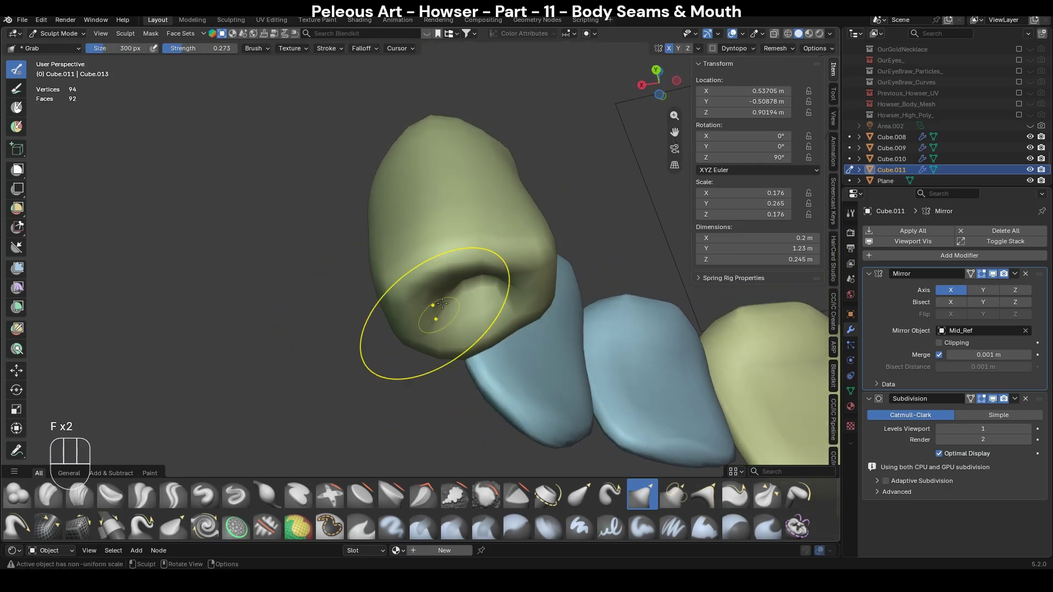
Tighten the rim around the biting surface's hollow with the Pinch/Magnify brush at 300 px.
{"action": "key", "text": "p"}
{"action": "mouse_move", "coordinate": [456, 285]}
{"action": "left_mouse_down"}
{"action": "mouse_move", "coordinate": [521, 258]}
{"action": "mouse_move", "coordinate": [525, 274]}
{"action": "left_mouse_up"}
{"action": "left_click_drag", "start_coordinate": [396, 310], "coordinate": [440, 260]}
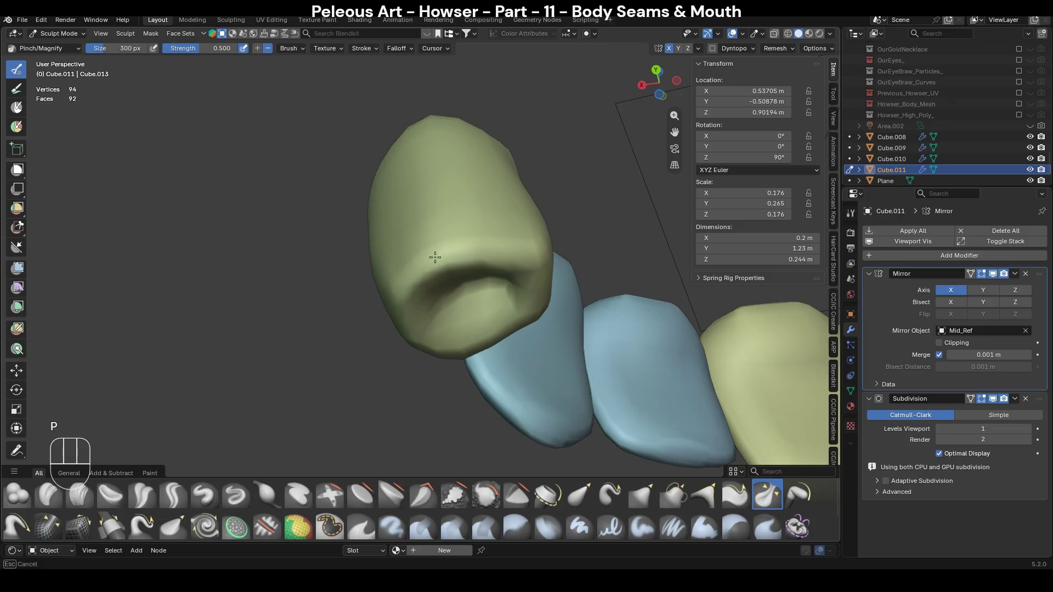
Return to the Grab brush at 336 px, shape the rim around the hollow, and reduce the brush to 164 px.
{"action": "key", "text": "g"}
{"action": "key", "text": "f"}
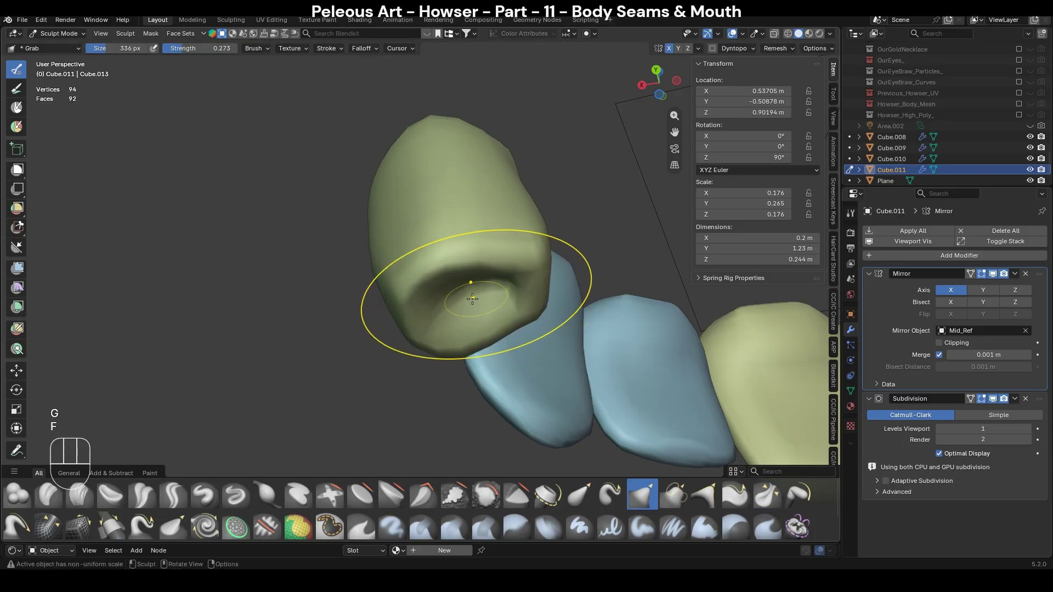
{"action": "left_click_drag", "start_coordinate": [460, 259], "coordinate": [458, 247]}
{"action": "key", "text": "f"}
{"action": "left_click", "coordinate": [518, 320]}
{"action": "left_click_drag", "start_coordinate": [419, 319], "coordinate": [441, 308]}
{"action": "key", "text": "KP_1"}
{"action": "middle_click_drag", "start_coordinate": [631, 376], "coordinate": [461, 364]}
{"action": "key", "text": "f"}
{"action": "key", "text": "f"}
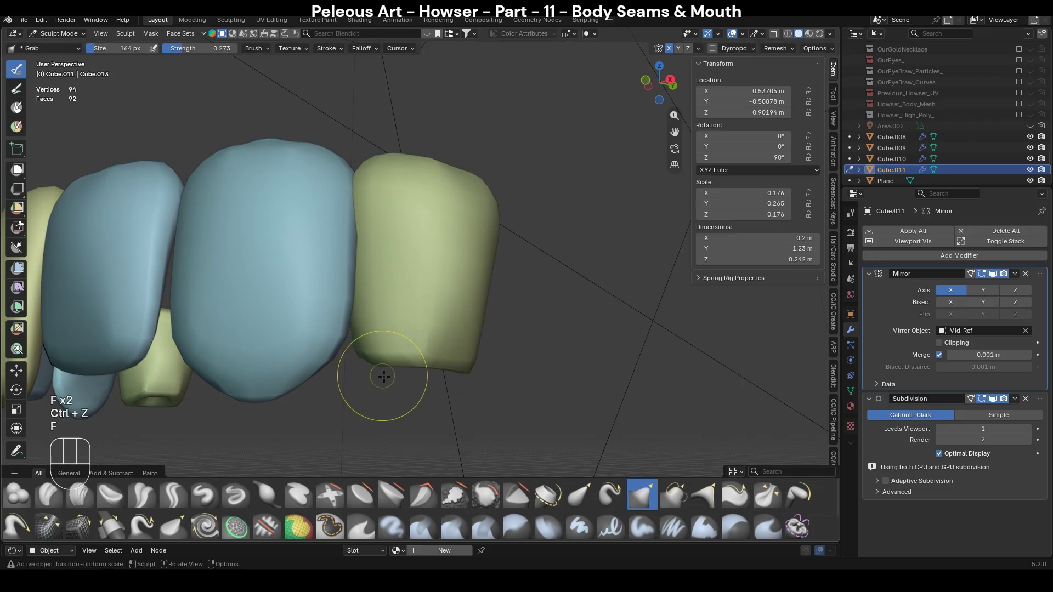
Enter Edit Mode and raise the vertex at the centre of the tooth's lower rim along Z with proportional editing.
{"action": "key", "text": "Tab"}
{"action": "key", "text": "1"}
{"action": "key", "text": "g"}
{"action": "key", "text": "z"}
{"action": "left_click", "coordinate": [526, 425]}
{"action": "key", "text": "ctrl+z"}
{"action": "middle_click_drag", "start_coordinate": [521, 417], "coordinate": [576, 408]}
{"action": "key", "text": "g"}
{"action": "key", "text": "z"}
{"action": "scroll", "coordinate": [573, 398], "scroll_direction": "up", "scroll_amount": 1}
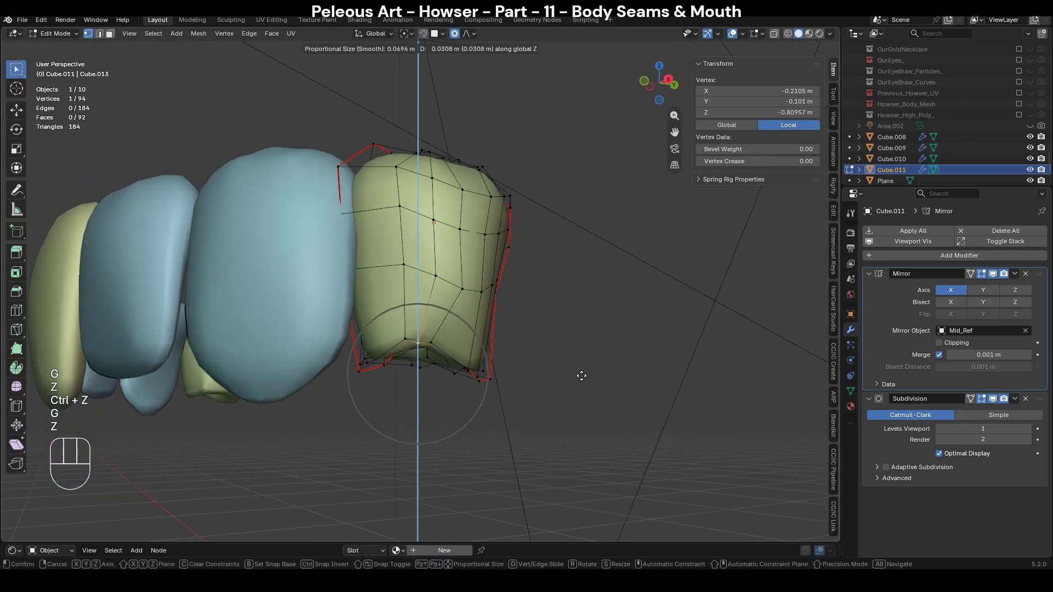
{"action": "left_click", "coordinate": [581, 376]}
Return to Sculpt Mode, reshape the tooth's lower corners with the Grab brush at 318 px, and undo the last stroke.
{"action": "key", "text": "KP_1"}
{"action": "key", "text": "KP_3"}
{"action": "key", "text": "Tab"}
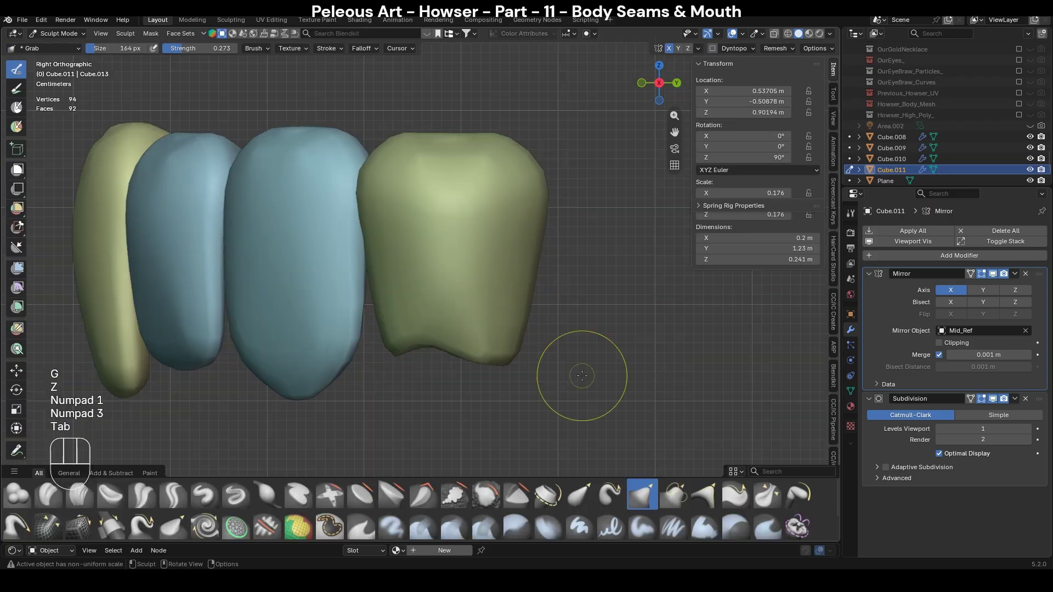
{"action": "key", "text": "g"}
{"action": "key", "text": "f"}
{"action": "left_click", "coordinate": [496, 347]}
{"action": "left_click_drag", "start_coordinate": [401, 356], "coordinate": [401, 346]}
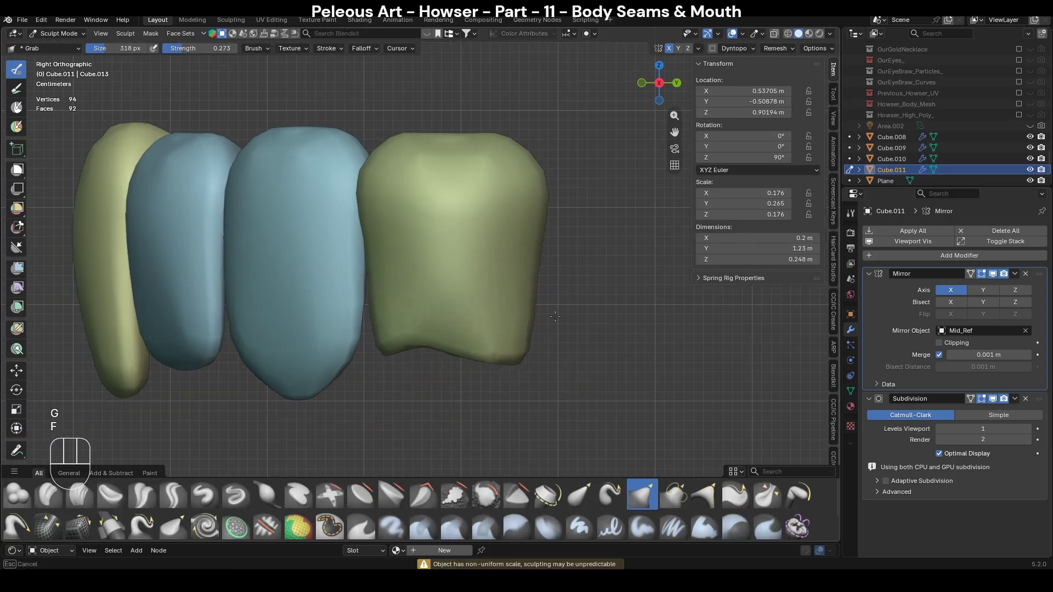
{"action": "key", "text": "ctrl+z"}
{"action": "key", "text": "f"}
{"action": "key", "text": "f"}
{"action": "middle_click_drag", "start_coordinate": [443, 351], "coordinate": [462, 341]}
Smooth the green tooth's hollowed underside with the Smooth brush at 400 px.
{"action": "key", "text": "f"}
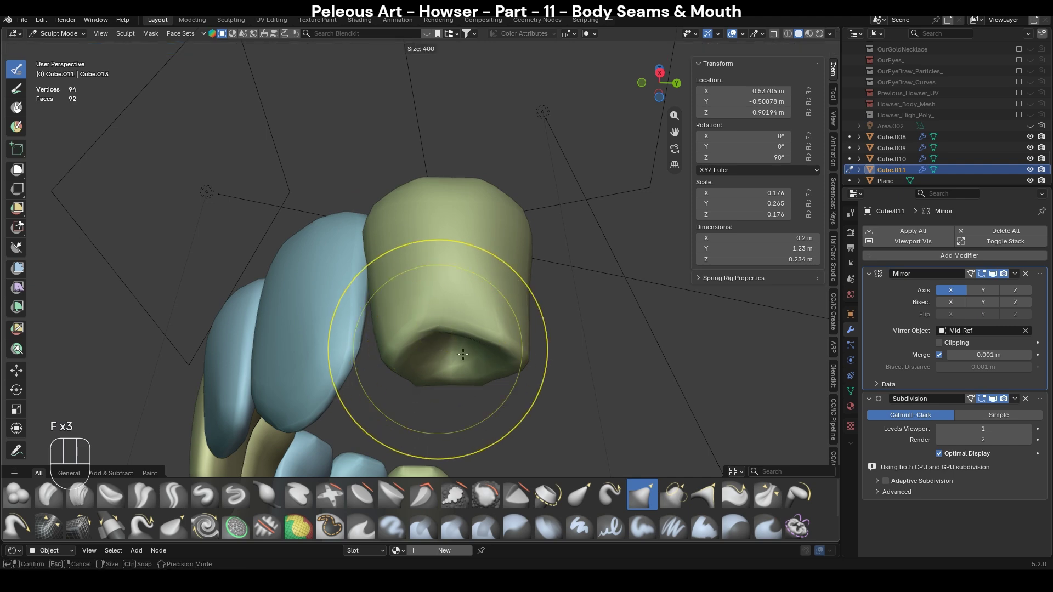
{"action": "left_click", "coordinate": [548, 347]}
{"action": "key", "text": "s"}
{"action": "left_click_drag", "start_coordinate": [485, 349], "coordinate": [501, 359]}
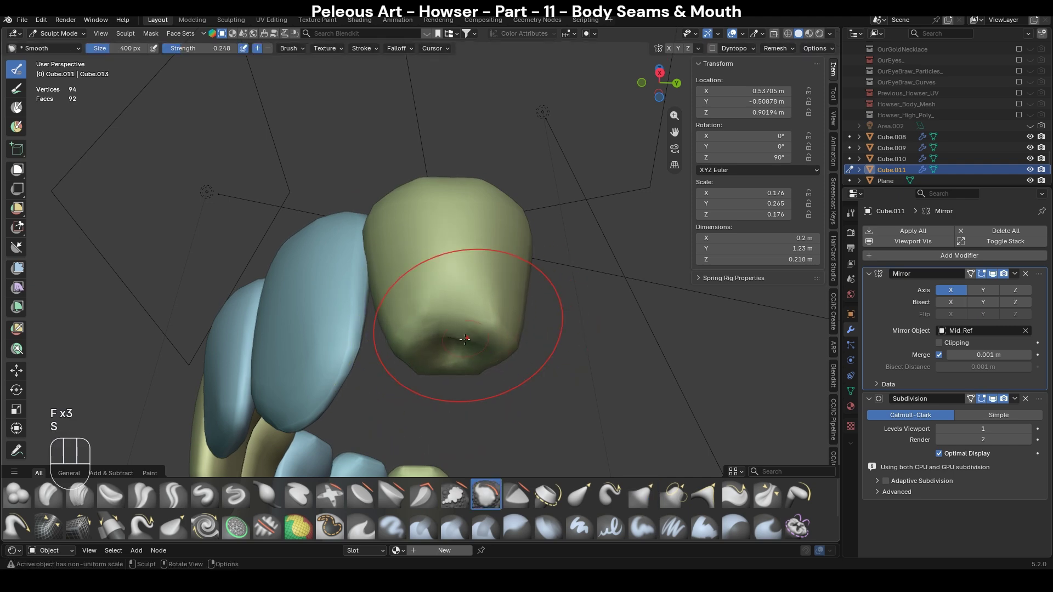
Enter Edit Mode and select the vertices at the centre of the tooth's underside, using X-ray to reach them.
{"action": "key", "text": "Tab"}
{"action": "mouse_move", "coordinate": [529, 383]}
{"action": "middle_mouse_down"}
{"action": "mouse_move", "coordinate": [532, 329]}
{"action": "mouse_move", "coordinate": [495, 291]}
{"action": "middle_mouse_up"}
{"action": "key", "text": "2"}
{"action": "key", "text": "alt+z"}
{"action": "left_click", "coordinate": [456, 330]}
{"action": "key", "text": "alt+z"}
{"action": "scroll", "coordinate": [554, 340], "scroll_direction": "up", "scroll_amount": 3}
{"action": "key", "text": "1"}
{"action": "key", "text": "alt+z"}
{"action": "key", "text": "1"}
{"action": "middle_click_drag", "start_coordinate": [548, 354], "coordinate": [561, 380]}
{"action": "left_click", "coordinate": [488, 378]}
{"action": "left_click", "coordinate": [476, 377], "text": "shift"}
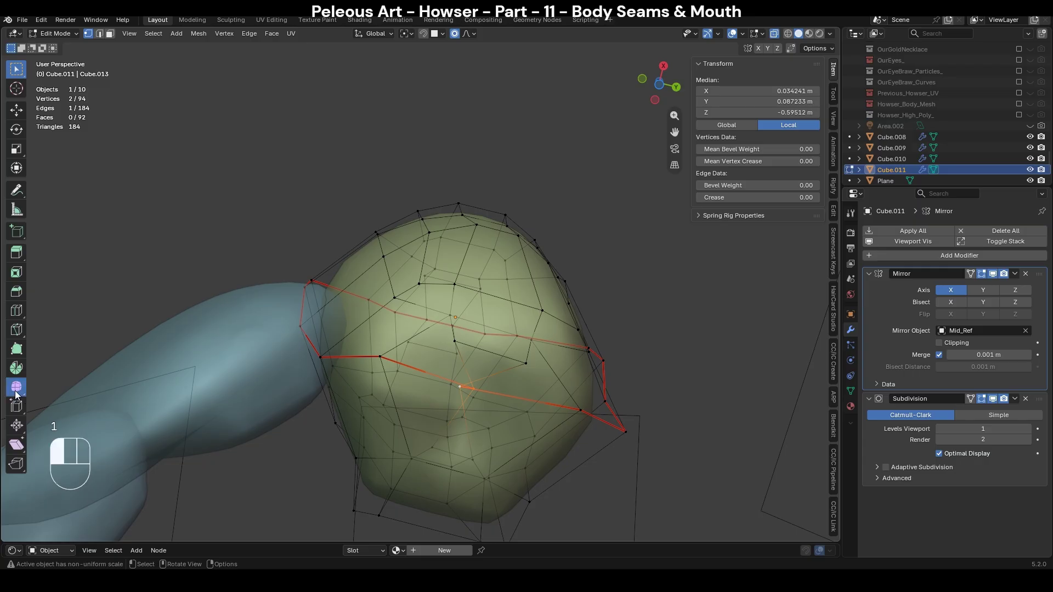
Select the edge loop surrounding the hollow on the tooth's underside.
{"action": "key", "text": "3"}
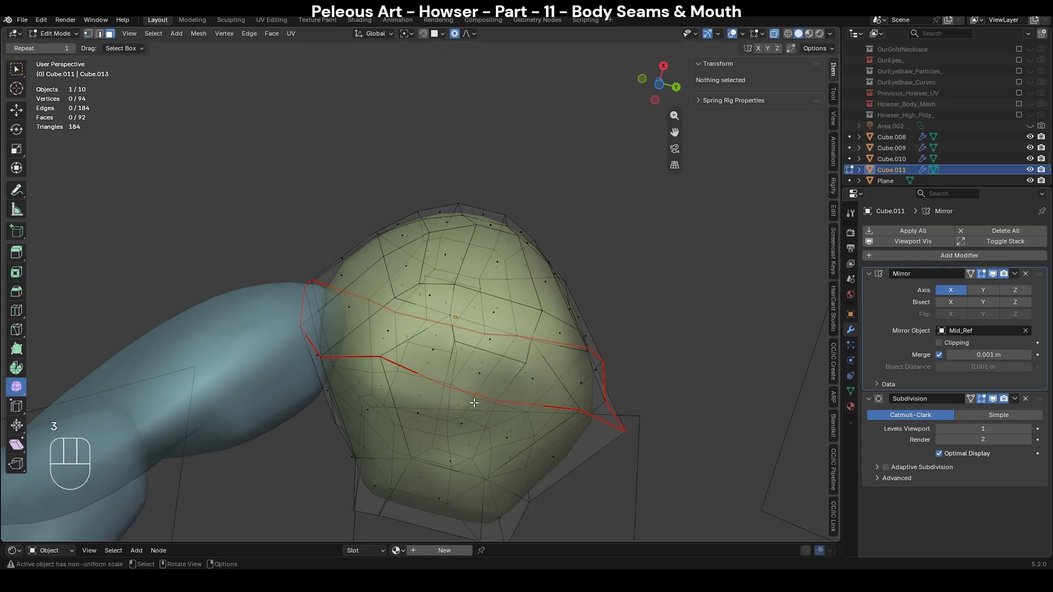
{"action": "key", "text": "alt+z"}
{"action": "left_click", "coordinate": [464, 420]}
{"action": "key", "text": "alt+z"}
{"action": "left_click", "coordinate": [462, 423], "text": "shift"}
{"action": "middle_click_drag", "start_coordinate": [482, 422], "coordinate": [550, 411]}
{"action": "key", "text": "alt+z"}
{"action": "key", "text": "2"}
{"action": "left_click", "coordinate": [568, 358], "text": "alt"}
{"action": "key", "text": "alt+z"}
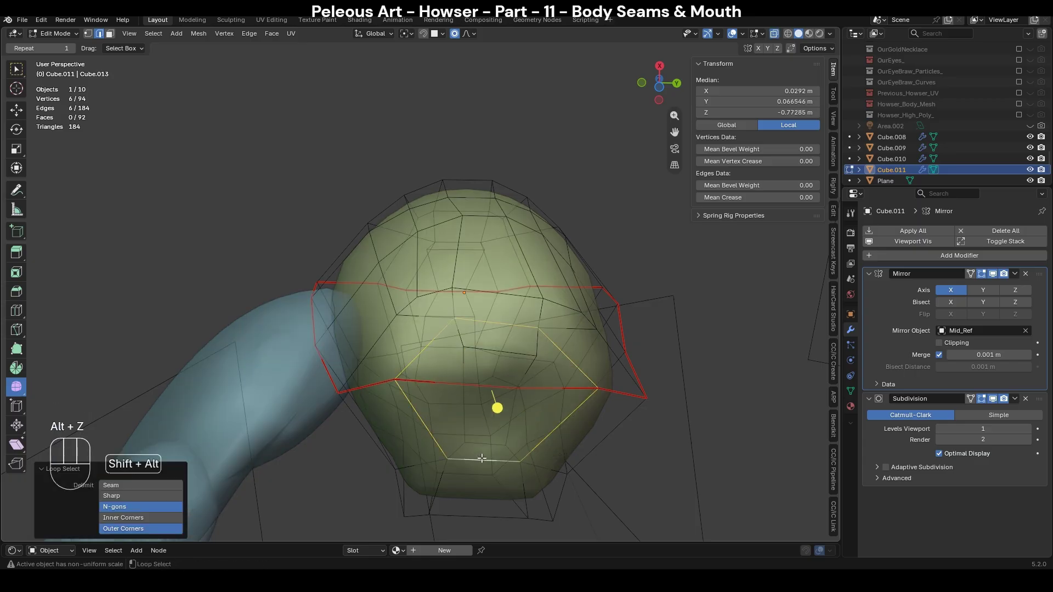
Expand the loop selection and shrink it to the two central faces of the hollow.
{"action": "key", "text": "alt+z"}
{"action": "key", "text": "ctrl+KP_Add"}
{"action": "key", "text": "ctrl+KP_Add"}
{"action": "key", "text": "ctrl+KP_Subtract"}
{"action": "key", "text": "ctrl+KP_Subtract"}
{"action": "key", "text": "ctrl+KP_Subtract"}
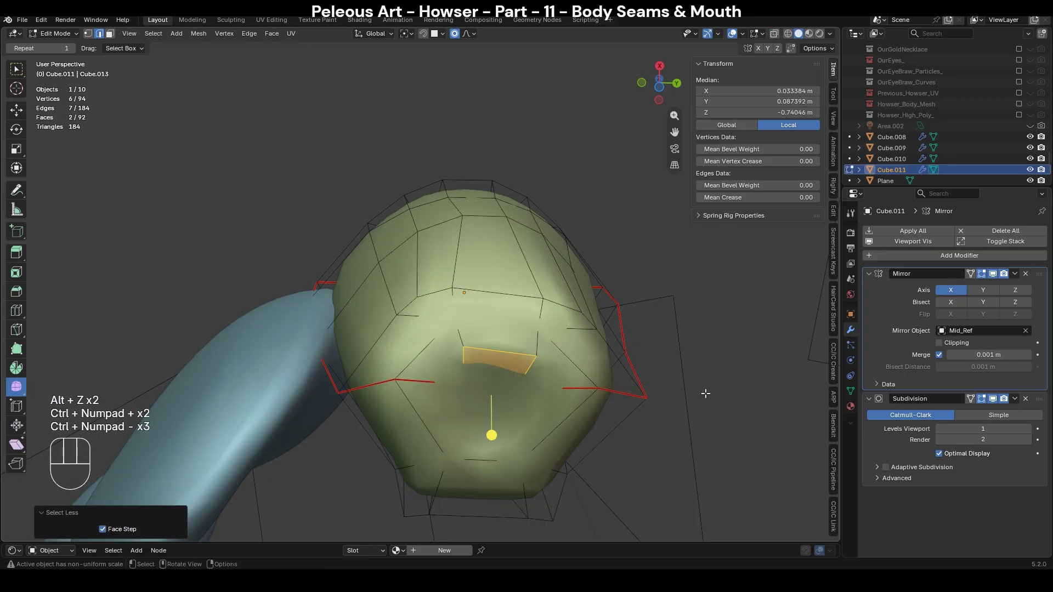
Scale down the two central faces of the hollow.
{"action": "key", "text": "alt+z"}
{"action": "key", "text": "s"}
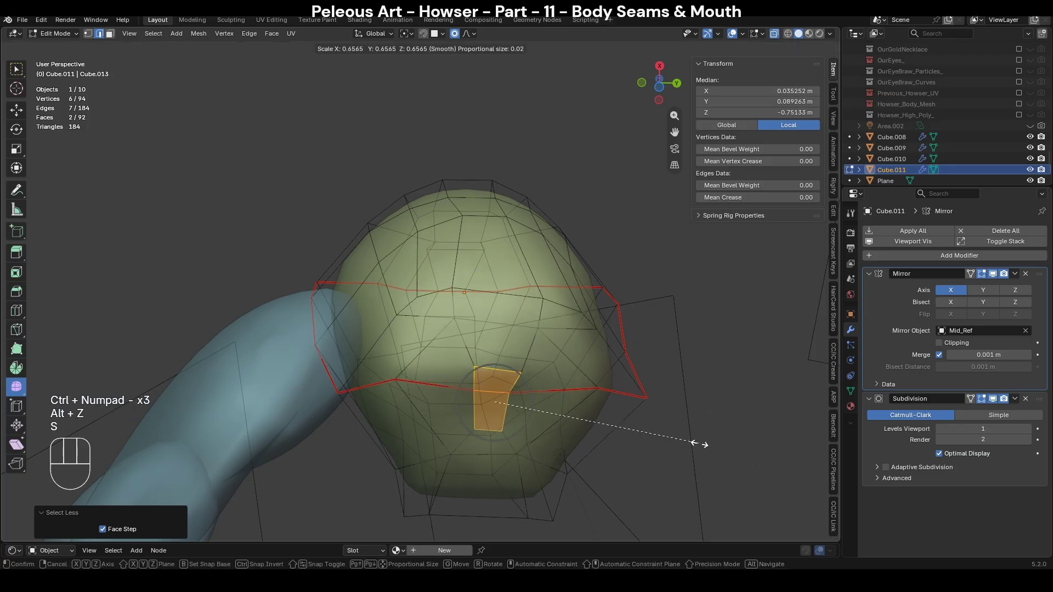
{"action": "left_click", "coordinate": [493, 437]}
{"action": "key", "text": "g"}
{"action": "key", "text": "z"}
{"action": "left_click", "coordinate": [697, 433]}
{"action": "key", "text": "alt+z"}
{"action": "middle_click_drag", "start_coordinate": [697, 433], "coordinate": [659, 371]}
{"action": "key", "text": "ctrl+z"}
Raise the hollow's two central faces along Z and scale them to about 0.49.
{"action": "key", "text": "g"}
{"action": "key", "text": "z"}
{"action": "left_click", "coordinate": [680, 423]}
{"action": "key", "text": "s"}
{"action": "left_click", "coordinate": [620, 421]}
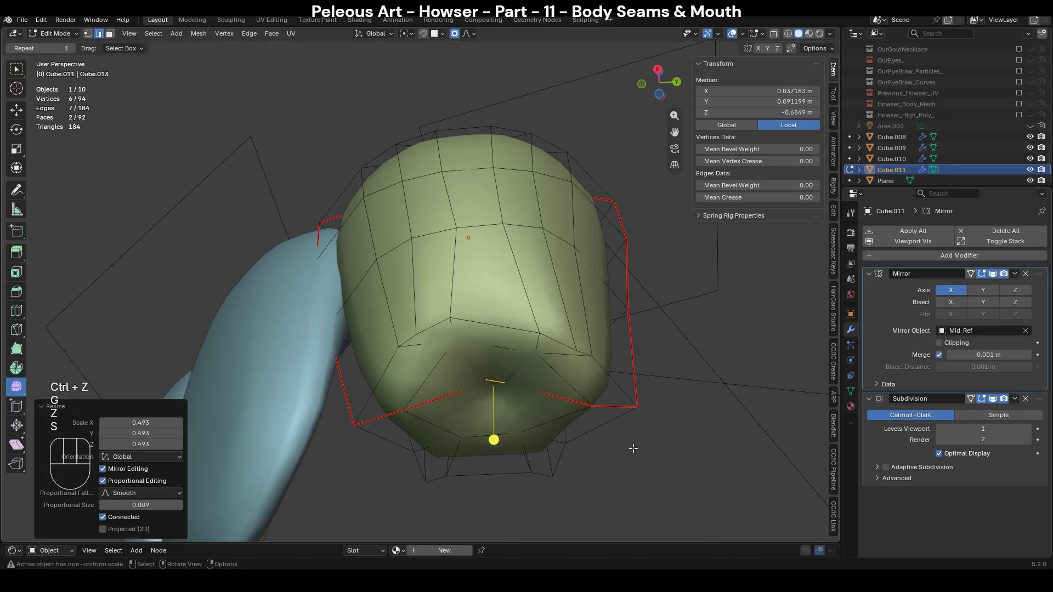
Select the edge loop around the hollow and edge-slide it toward the centre.
{"action": "left_click", "coordinate": [524, 355], "text": "alt"}
{"action": "key", "text": "alt+z"}
{"action": "key", "text": "ctrl+z"}
{"action": "key", "text": "alt+z"}
{"action": "key", "text": "s"}
{"action": "key", "text": "ctrl+z"}
{"action": "key", "text": "g"}
{"action": "key", "text": "g"}
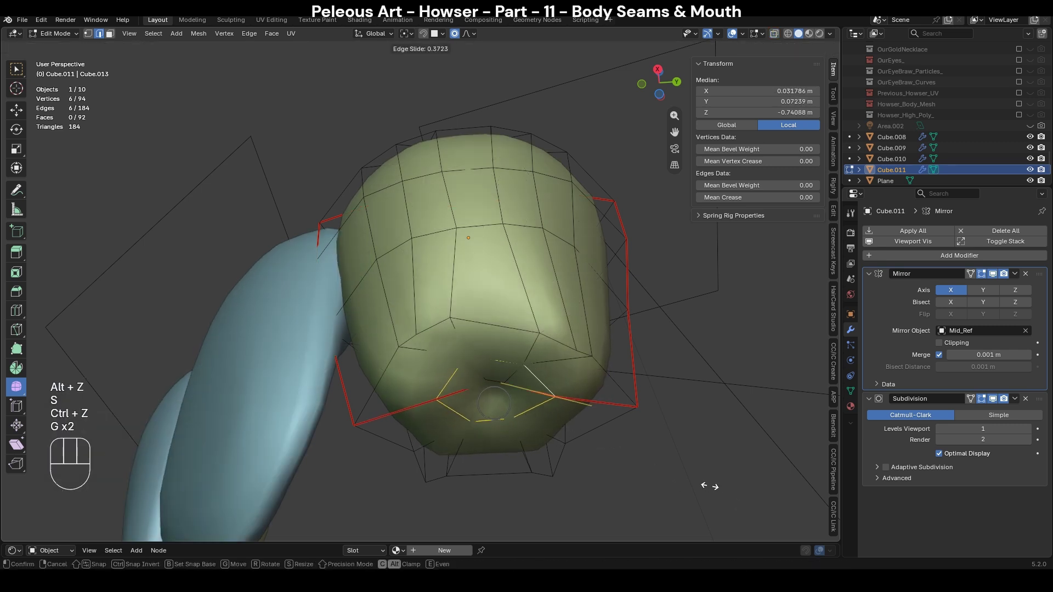
{"action": "left_click", "coordinate": [710, 486]}
{"action": "key", "text": "g"}
{"action": "key", "text": "z"}
{"action": "key", "text": "ctrl+z"}
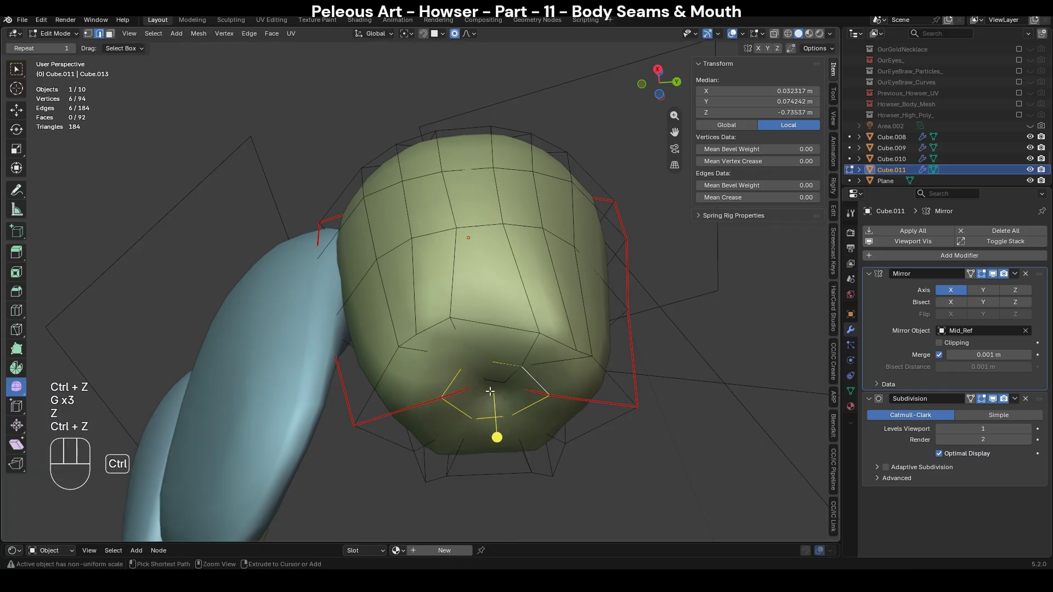
Adjust the selection to the eight faces inside the hollow and raise them about 0.014 m along Z.
{"action": "key", "text": "alt+z"}
{"action": "key", "text": "ctrl+KP_Add"}
{"action": "key", "text": "ctrl+KP_Add"}
{"action": "key", "text": "ctrl+KP_Subtract"}
{"action": "key", "text": "ctrl+KP_Subtract"}
{"action": "key", "text": "ctrl+KP_Subtract"}
{"action": "key", "text": "ctrl+KP_Add"}
{"action": "key", "text": "g"}
{"action": "key", "text": "z"}
{"action": "left_click", "coordinate": [629, 375]}
{"action": "key", "text": "2"}
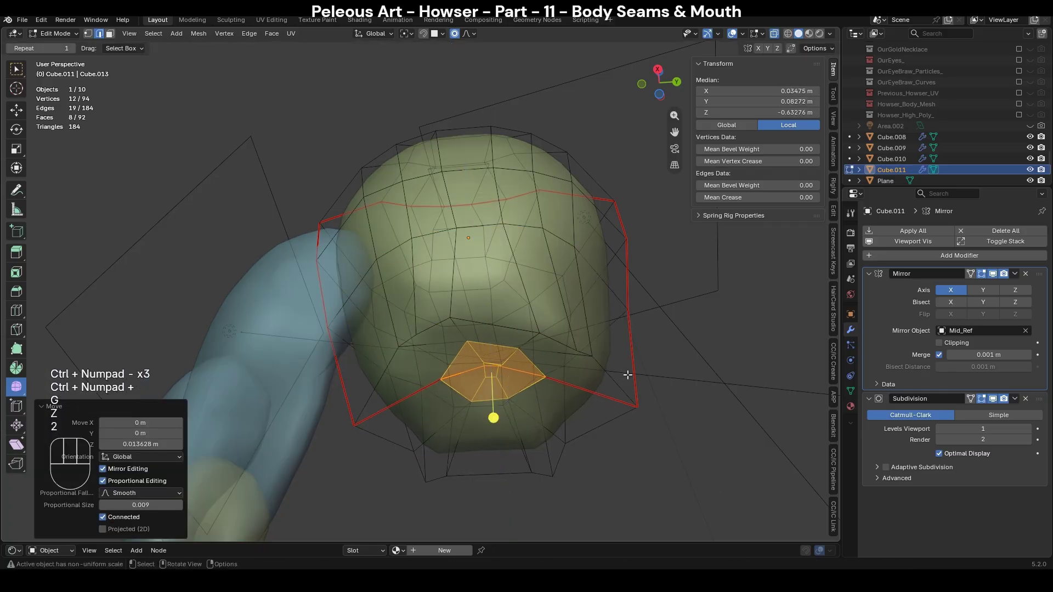
Return to Sculpt Mode and adjust the tooth's lower edge with the Grab brush, resizing it to 298 px.
{"action": "key", "text": "Tab"}
{"action": "key", "text": "alt+z"}
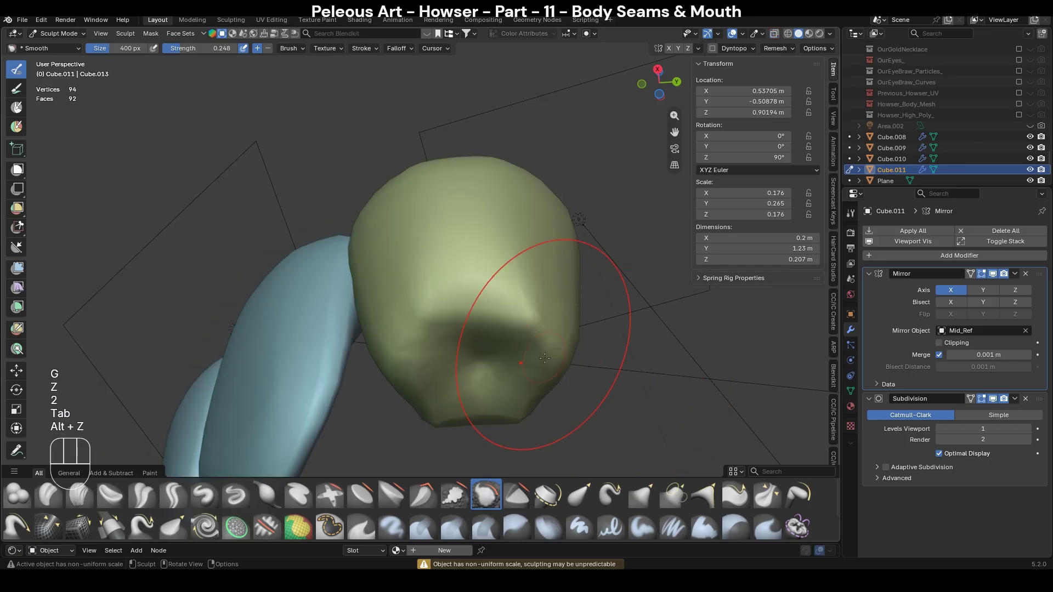
{"action": "key", "text": "KP_1"}
{"action": "key", "text": "KP_3"}
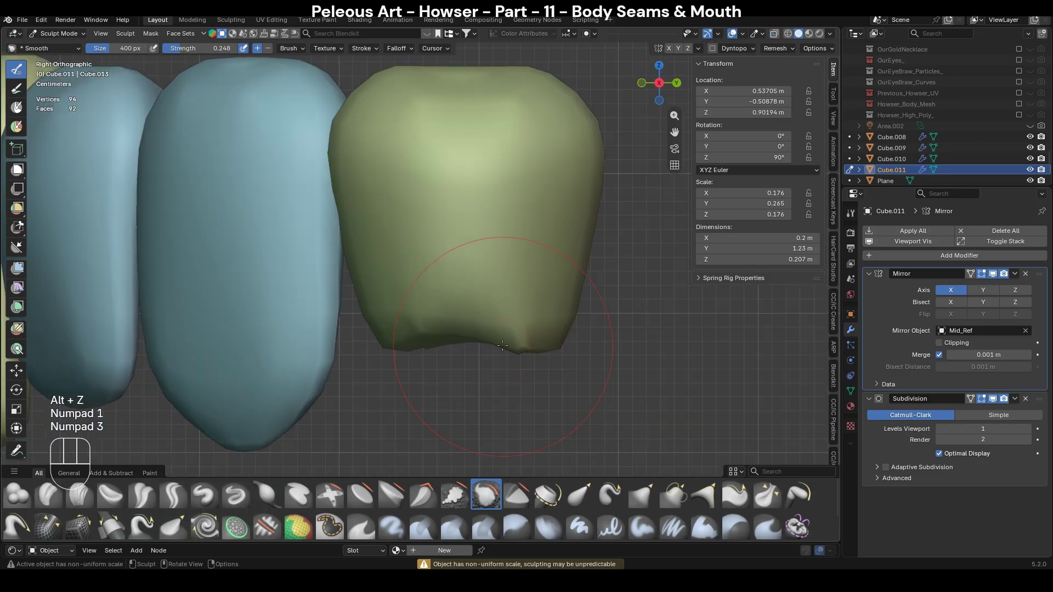
{"action": "key", "text": "g"}
{"action": "key", "text": "f"}
{"action": "key", "text": "f"}
{"action": "left_click", "coordinate": [396, 346]}
{"action": "middle_click_drag", "start_coordinate": [420, 376], "coordinate": [543, 335]}
{"action": "key", "text": "f"}
{"action": "left_click", "coordinate": [567, 352]}
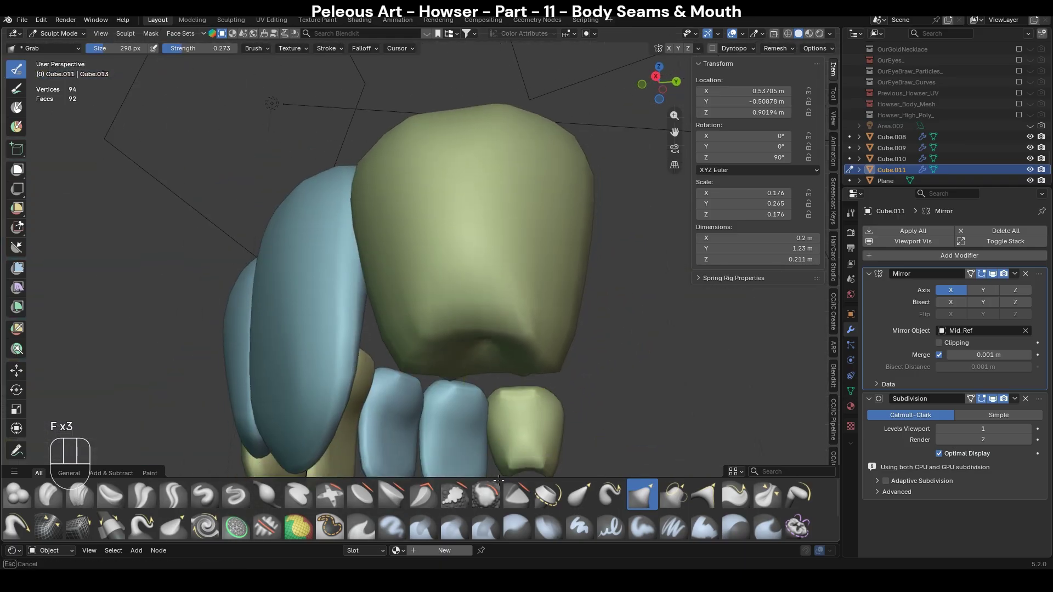
Pull the biting surface's corners into distinct cusps with the 298 px Grab brush.
{"action": "middle_click_drag", "start_coordinate": [465, 379], "coordinate": [461, 340]}
{"action": "left_click_drag", "start_coordinate": [395, 379], "coordinate": [408, 369]}
{"action": "mouse_move", "coordinate": [496, 354]}
{"action": "middle_mouse_down"}
{"action": "mouse_move", "coordinate": [513, 397]}
{"action": "mouse_move", "coordinate": [518, 360]}
{"action": "mouse_move", "coordinate": [434, 352]}
{"action": "middle_mouse_up"}
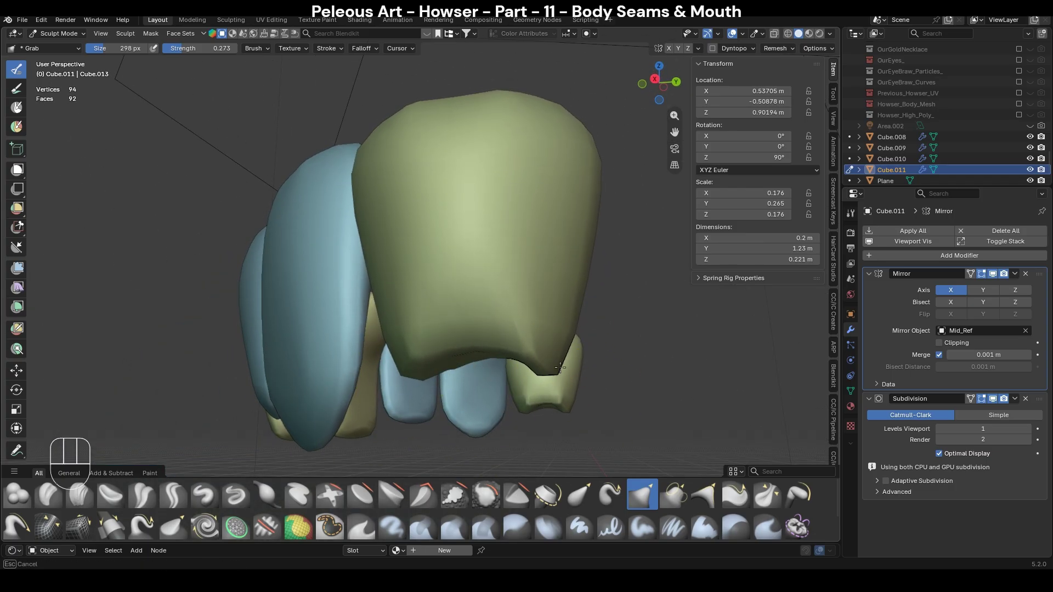
{"action": "middle_click_drag", "start_coordinate": [556, 328], "coordinate": [446, 371]}
{"action": "middle_click_drag", "start_coordinate": [388, 401], "coordinate": [501, 314]}
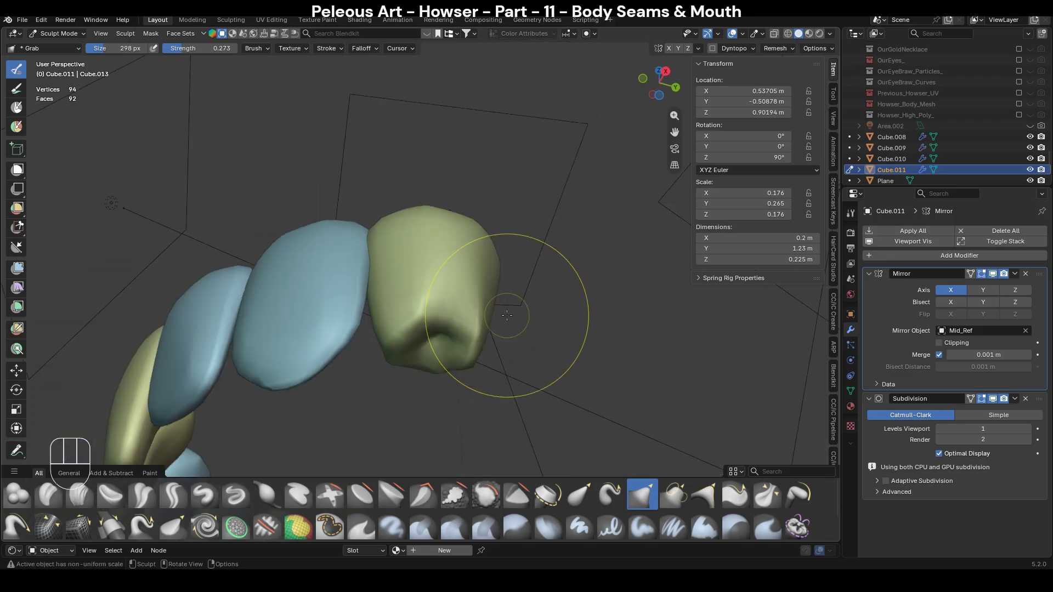
Try reshaping the molar's rear lower corner in side view with the Grab brush at 364 px and undo the last two changes.
{"action": "key", "text": "KP_1"}
{"action": "key", "text": "ctrl+Tab"}
{"action": "key", "text": "KP_3"}
{"action": "left_click", "coordinate": [507, 314]}
{"action": "scroll", "coordinate": [617, 396], "scroll_direction": "down", "scroll_amount": 5}
{"action": "scroll", "coordinate": [581, 350], "scroll_direction": "up", "scroll_amount": 5}
{"action": "left_click", "coordinate": [496, 251]}
{"action": "key", "text": "ctrl+Tab"}
{"action": "key", "text": "g"}
{"action": "key", "text": "f"}
{"action": "left_click_drag", "start_coordinate": [584, 330], "coordinate": [546, 328]}
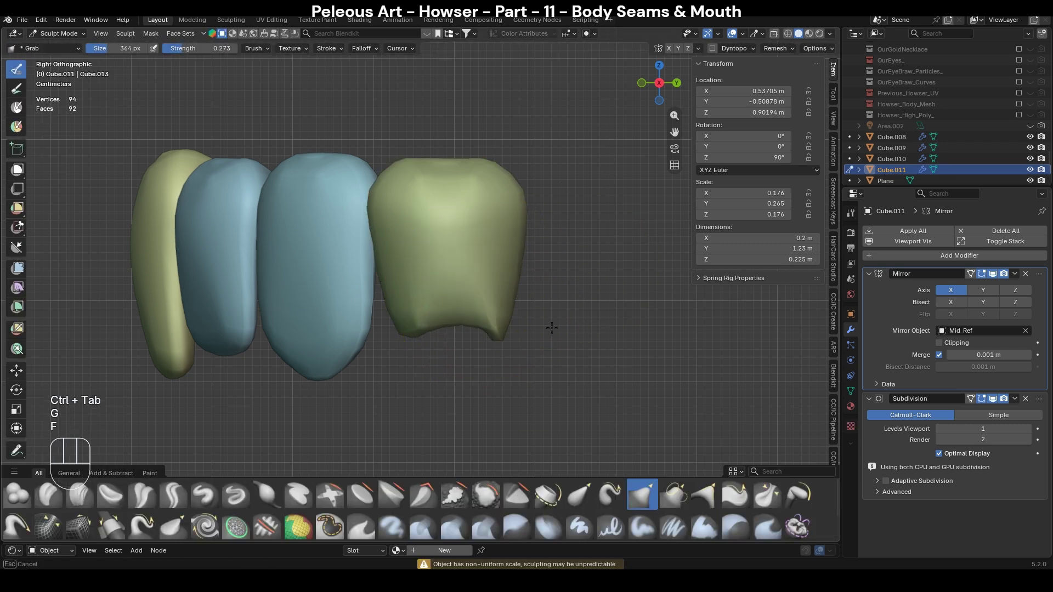
{"action": "key", "text": "ctrl+z"}
{"action": "key", "text": "ctrl+z"}
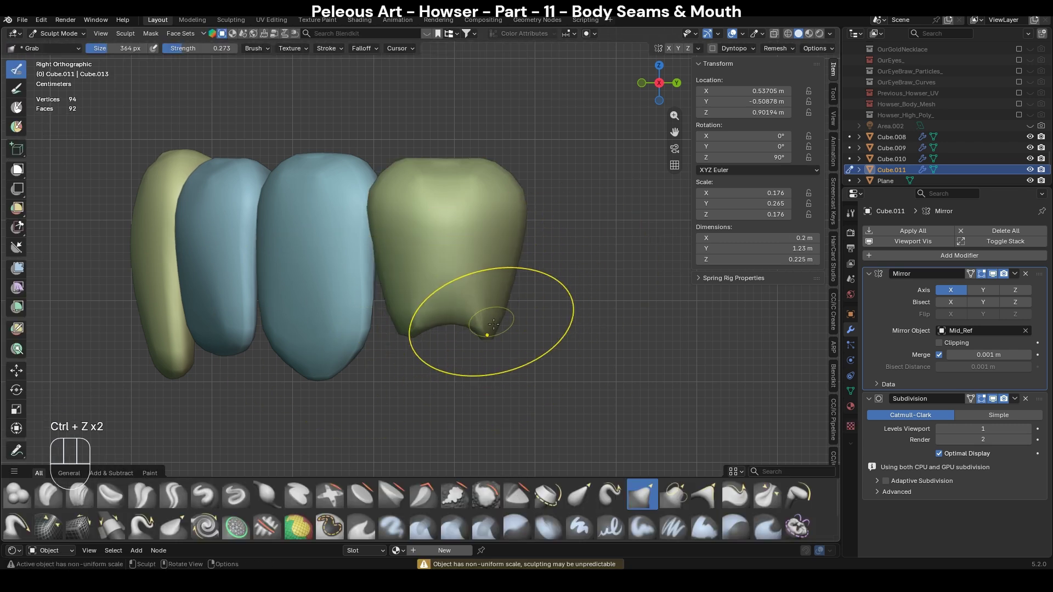
{"action": "middle_click_drag", "start_coordinate": [519, 324], "coordinate": [488, 337]}
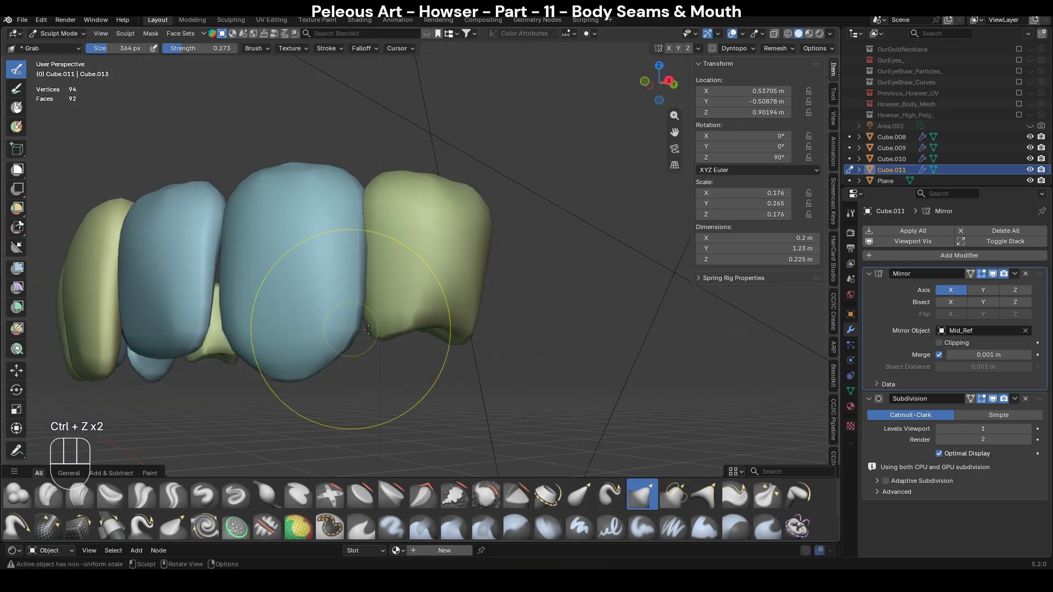
Return to Object Mode and, in top view, reposition the molar on the gum and rotate it to about 96.3° around Z.
{"action": "key", "text": "KP_3"}
{"action": "key", "text": "ctrl+Tab"}
{"action": "key", "text": "KP_7"}
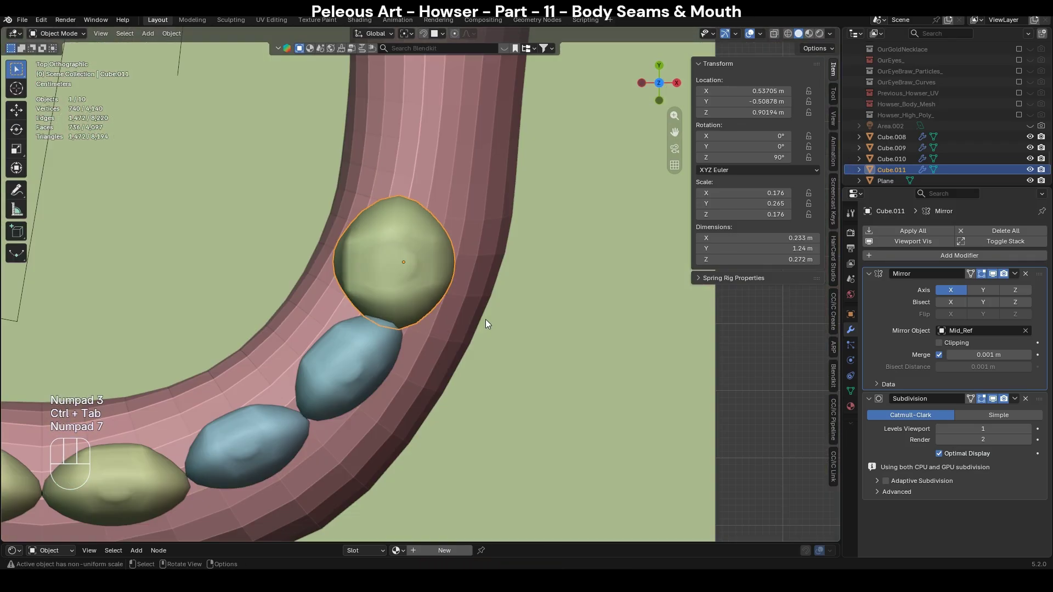
{"action": "middle_click_drag", "start_coordinate": [525, 278], "coordinate": [553, 367], "text": "shift"}
{"action": "key", "text": "g"}
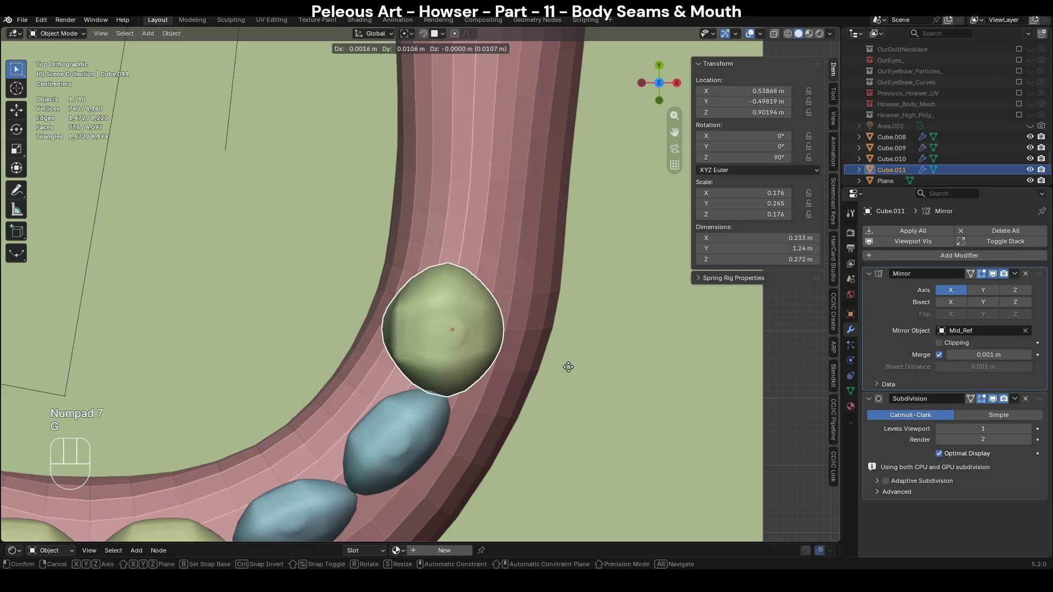
{"action": "left_click", "coordinate": [571, 371]}
{"action": "key", "text": "r"}
{"action": "left_click", "coordinate": [584, 371]}
{"action": "key", "text": "g"}
{"action": "left_click", "coordinate": [581, 374]}
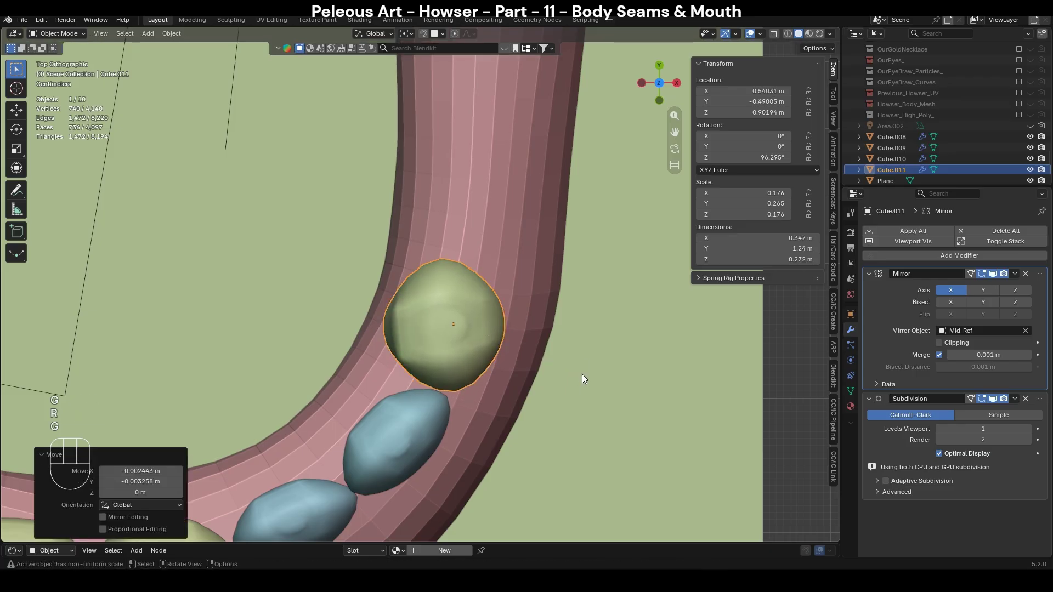
Duplicate the molar and place the copy directly behind it on the gum, at about X 0.581 m, Y -0.312 m.
{"action": "scroll", "coordinate": [582, 374], "scroll_direction": "down", "scroll_amount": 5}
{"action": "scroll", "coordinate": [542, 254], "scroll_direction": "up", "scroll_amount": 2}
{"action": "key", "text": "shift+d"}
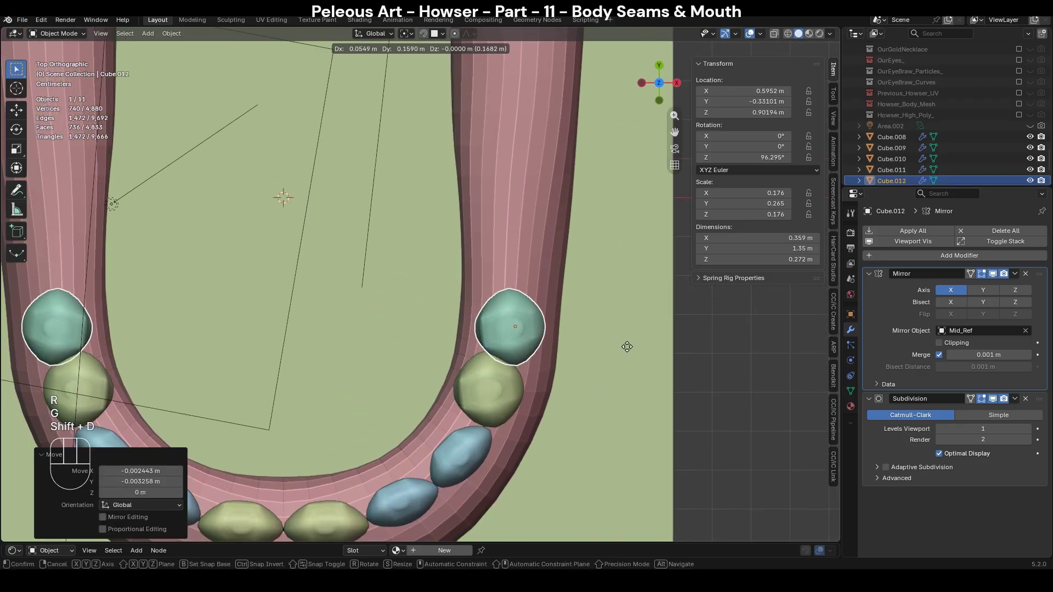
{"action": "left_click", "coordinate": [625, 336]}
{"action": "scroll", "coordinate": [598, 309], "scroll_direction": "down", "scroll_amount": 1}
{"action": "key", "text": "g"}
{"action": "left_click", "coordinate": [598, 378]}
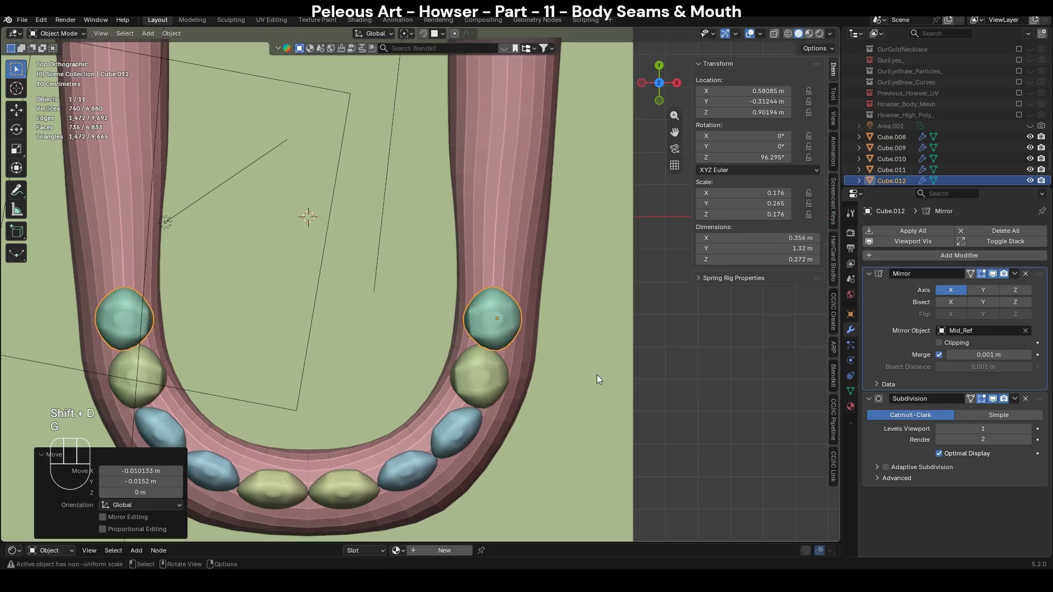
Duplicate the rearmost molar, place the copy behind it along the gum and rotate it to about 90.6° around Z.
{"action": "key", "text": "shift+d"}
{"action": "left_click", "coordinate": [602, 314]}
{"action": "key", "text": "r"}
{"action": "left_click", "coordinate": [628, 364]}
{"action": "key", "text": "g"}
{"action": "left_click", "coordinate": [629, 364]}
{"action": "key", "text": "r"}
{"action": "key", "text": "g"}
{"action": "left_click", "coordinate": [621, 370]}
{"action": "middle_click_drag", "start_coordinate": [621, 370], "coordinate": [625, 313]}
Duplicate the last molar once more and slide the copy back along Y to extend the row.
{"action": "key", "text": "KP_7"}
{"action": "key", "text": "shift+d"}
{"action": "key", "text": "g"}
{"action": "key", "text": "y"}
{"action": "left_click", "coordinate": [631, 262]}
{"action": "key", "text": "g"}
{"action": "key", "text": "y"}
{"action": "left_click", "coordinate": [667, 344]}
{"action": "left_click", "coordinate": [666, 397]}
Select the three duplicated molars and move them together along X toward the mouth's centre.
{"action": "scroll", "coordinate": [577, 301], "scroll_direction": "down", "scroll_amount": 2}
{"action": "middle_click_drag", "start_coordinate": [666, 397], "coordinate": [537, 302]}
{"action": "scroll", "coordinate": [577, 301], "scroll_direction": "up", "scroll_amount": 2}
{"action": "key", "text": "KP_3"}
{"action": "left_click", "coordinate": [536, 303], "text": "shift"}
{"action": "left_click", "coordinate": [464, 301], "text": "shift"}
{"action": "left_click", "coordinate": [381, 298], "text": "shift"}
{"action": "key", "text": "KP_7"}
{"action": "key", "text": "g"}
{"action": "key", "text": "x"}
{"action": "left_click", "coordinate": [758, 391]}
Shift the three molars about -0.0186 m along X and adjust their spacing from the fourth tooth along Y.
{"action": "middle_click_drag", "start_coordinate": [673, 404], "coordinate": [806, 416], "text": "shift"}
{"action": "key", "text": "g"}
{"action": "key", "text": "x"}
{"action": "left_click", "coordinate": [776, 452]}
{"action": "key", "text": "g"}
{"action": "key", "text": "y"}
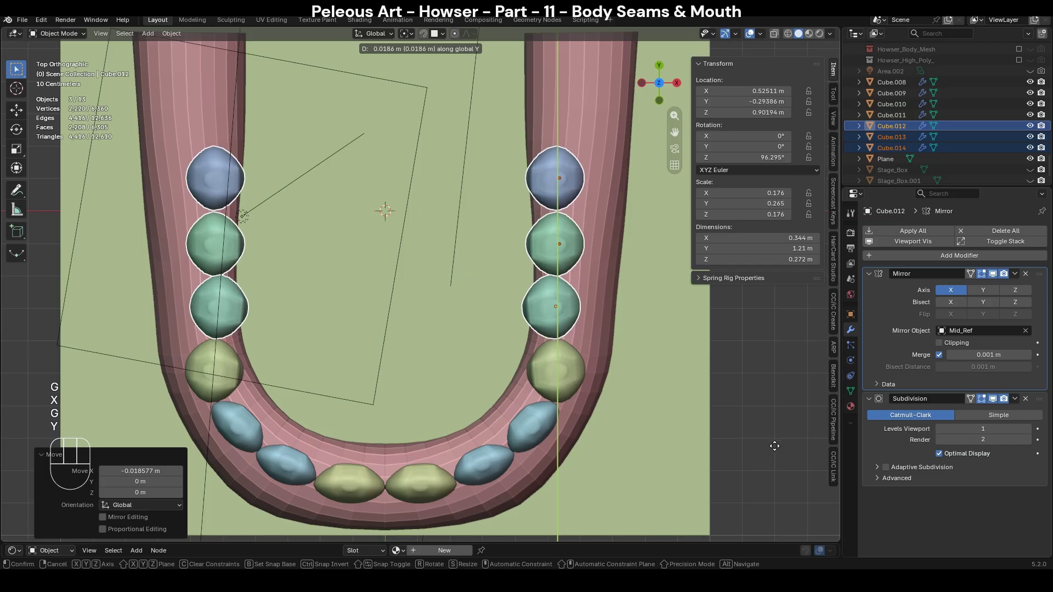
{"action": "left_click", "coordinate": [774, 448]}
{"action": "left_click", "coordinate": [774, 449]}
Select the gum, enter Sculpt Mode and pull its arms inward using the Grab brush at 450 px.
{"action": "scroll", "coordinate": [761, 448], "scroll_direction": "down", "scroll_amount": 1}
{"action": "middle_click_drag", "start_coordinate": [586, 265], "coordinate": [613, 298], "text": "shift"}
{"action": "left_click", "coordinate": [611, 305]}
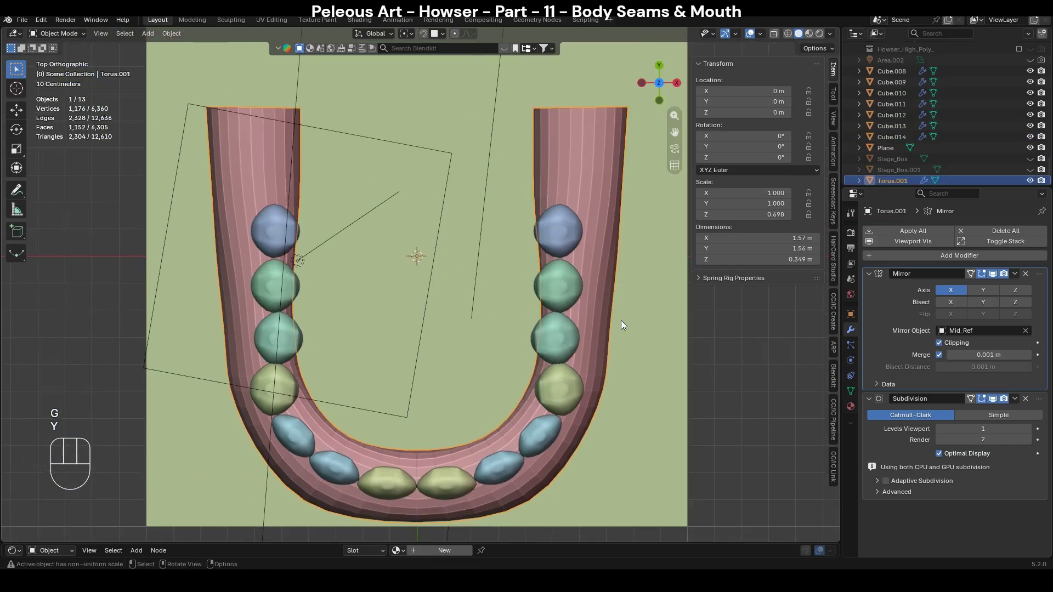
{"action": "key", "text": "ctrl+Tab"}
{"action": "key", "text": "g"}
{"action": "key", "text": "f"}
{"action": "mouse_move", "coordinate": [609, 263]}
{"action": "left_mouse_down"}
{"action": "mouse_move", "coordinate": [553, 264]}
{"action": "mouse_move", "coordinate": [563, 264]}
{"action": "left_mouse_up"}
{"action": "mouse_move", "coordinate": [627, 159]}
{"action": "left_mouse_down"}
{"action": "mouse_move", "coordinate": [554, 151]}
{"action": "mouse_move", "coordinate": [473, 118]}
{"action": "left_mouse_up"}
{"action": "left_click_drag", "start_coordinate": [568, 120], "coordinate": [544, 121]}
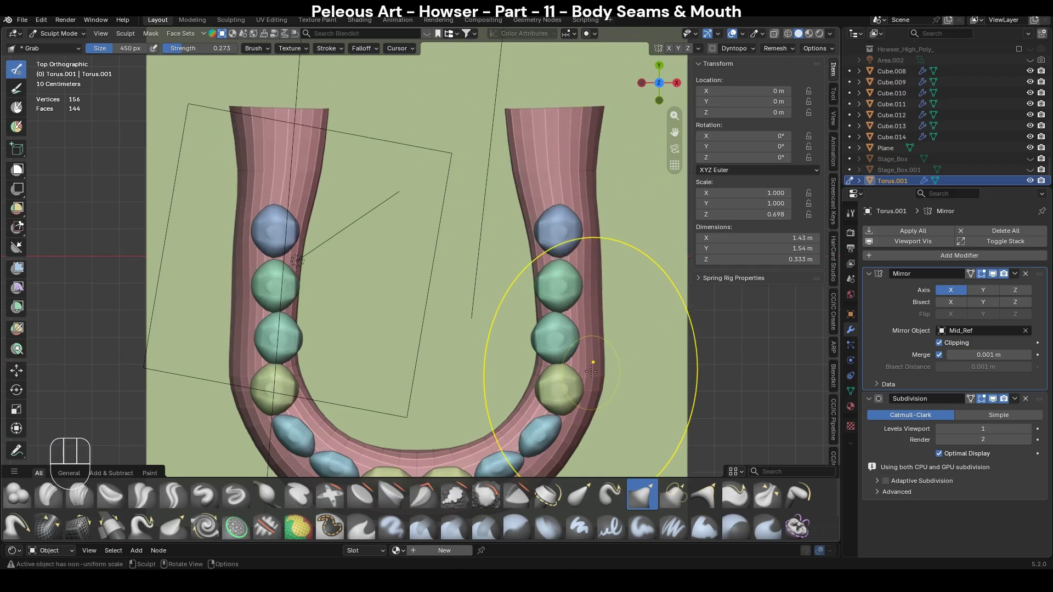
Pull the gum's side walls closer to the tooth row with the Grab brush and reduce the brush to 266 px.
{"action": "mouse_move", "coordinate": [534, 367]}
{"action": "left_mouse_down"}
{"action": "mouse_move", "coordinate": [498, 364]}
{"action": "mouse_move", "coordinate": [507, 376]}
{"action": "left_mouse_up"}
{"action": "key", "text": "f"}
{"action": "left_click_drag", "start_coordinate": [545, 279], "coordinate": [516, 288]}
{"action": "middle_click_drag", "start_coordinate": [610, 436], "coordinate": [599, 405], "text": "shift"}
{"action": "key", "text": "f"}
{"action": "left_click", "coordinate": [588, 370]}
Even out the gum's inner and outer walls around the molars with the Grab brush and return to Object Mode.
{"action": "left_click_drag", "start_coordinate": [588, 370], "coordinate": [559, 380]}
{"action": "left_click_drag", "start_coordinate": [587, 283], "coordinate": [568, 274]}
{"action": "left_click_drag", "start_coordinate": [584, 203], "coordinate": [557, 211]}
{"action": "left_click_drag", "start_coordinate": [473, 234], "coordinate": [500, 139]}
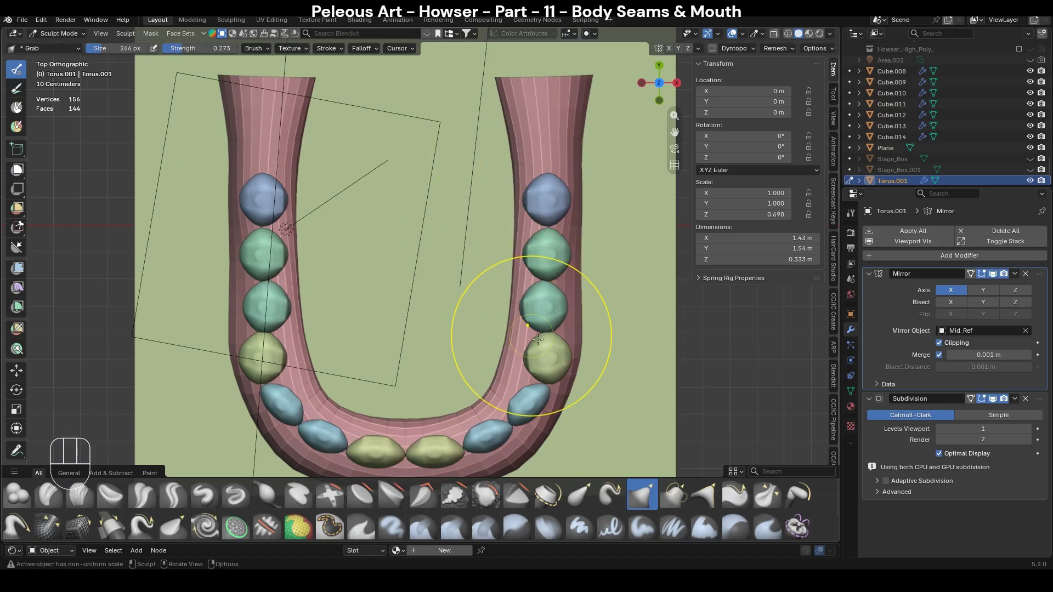
{"action": "key", "text": "f"}
{"action": "key", "text": "f"}
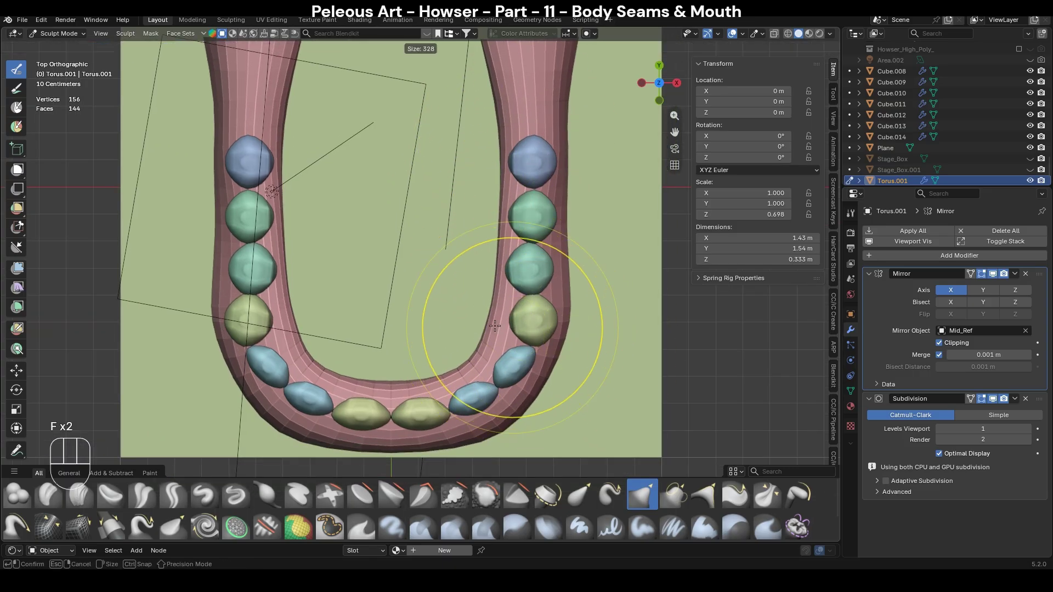
{"action": "left_click", "coordinate": [494, 329]}
{"action": "key", "text": "ctrl+Tab"}
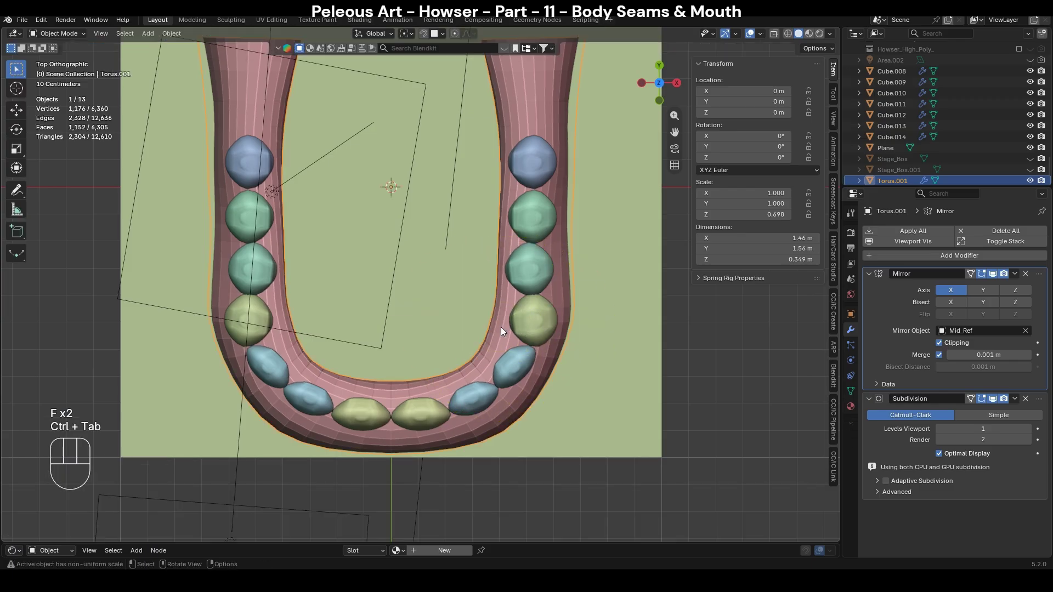
Select the third and fourth teeth, move them inward along X and rotate them slightly to follow the gum.
{"action": "left_click_drag", "start_coordinate": [515, 335], "coordinate": [524, 350]}
{"action": "key", "text": "g"}
{"action": "key", "text": "x"}
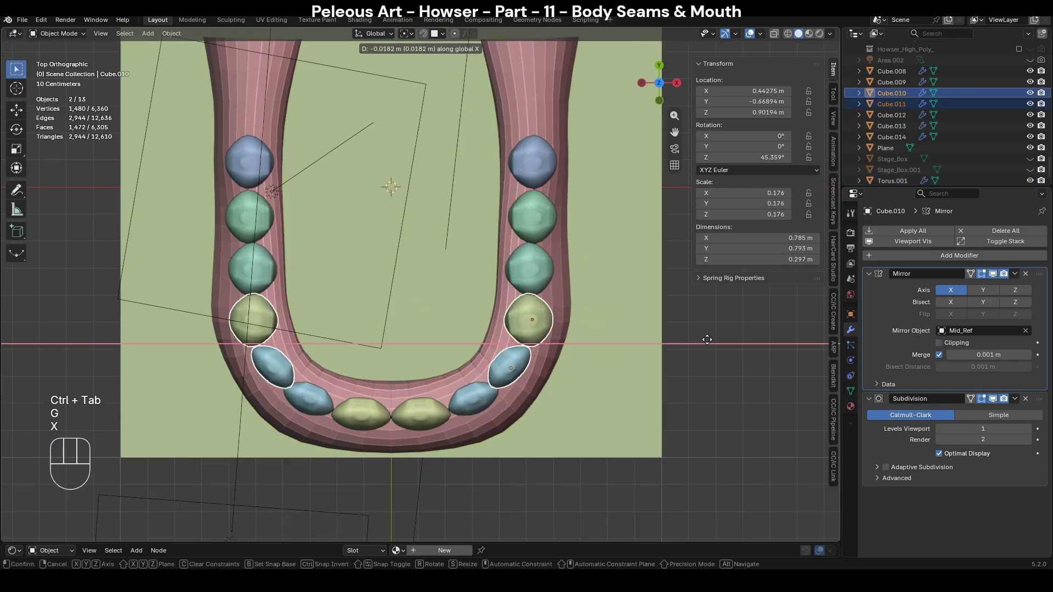
{"action": "left_click", "coordinate": [703, 333]}
{"action": "key", "text": "r"}
{"action": "left_click", "coordinate": [697, 328]}
Scale the second tooth to 0.164 and move it beside the front tooth, at about X 0.303 m, Y -0.792 m.
{"action": "left_click", "coordinate": [470, 401]}
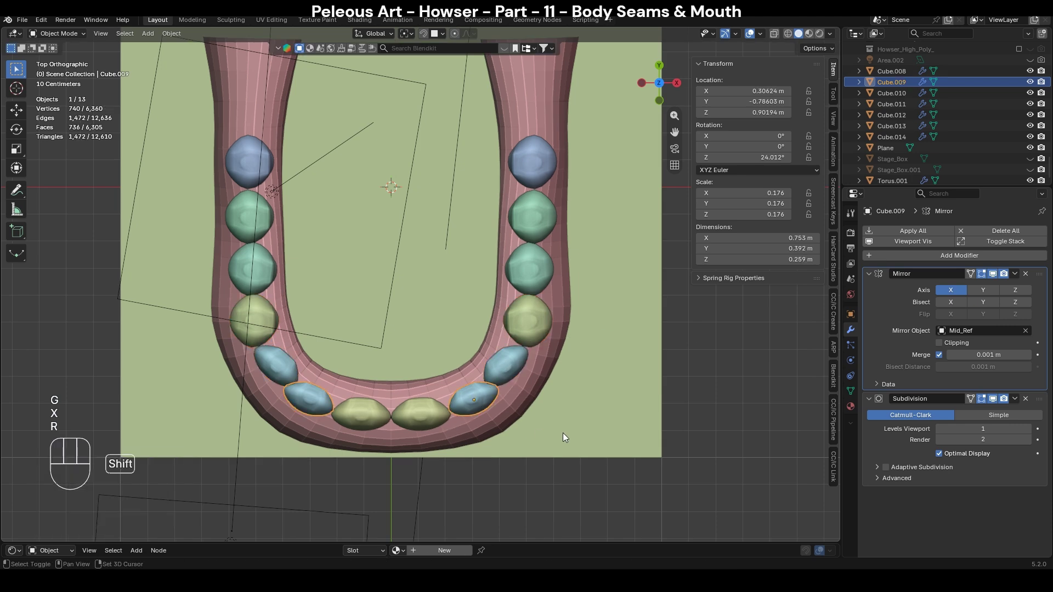
{"action": "middle_click_drag", "start_coordinate": [652, 460], "coordinate": [670, 402], "text": "shift"}
{"action": "scroll", "coordinate": [670, 403], "scroll_direction": "up", "scroll_amount": 2}
{"action": "key", "text": "s"}
{"action": "left_click", "coordinate": [708, 430]}
{"action": "key", "text": "g"}
{"action": "left_click", "coordinate": [715, 407]}
{"action": "left_click", "coordinate": [558, 333]}
{"action": "left_click", "coordinate": [535, 369]}
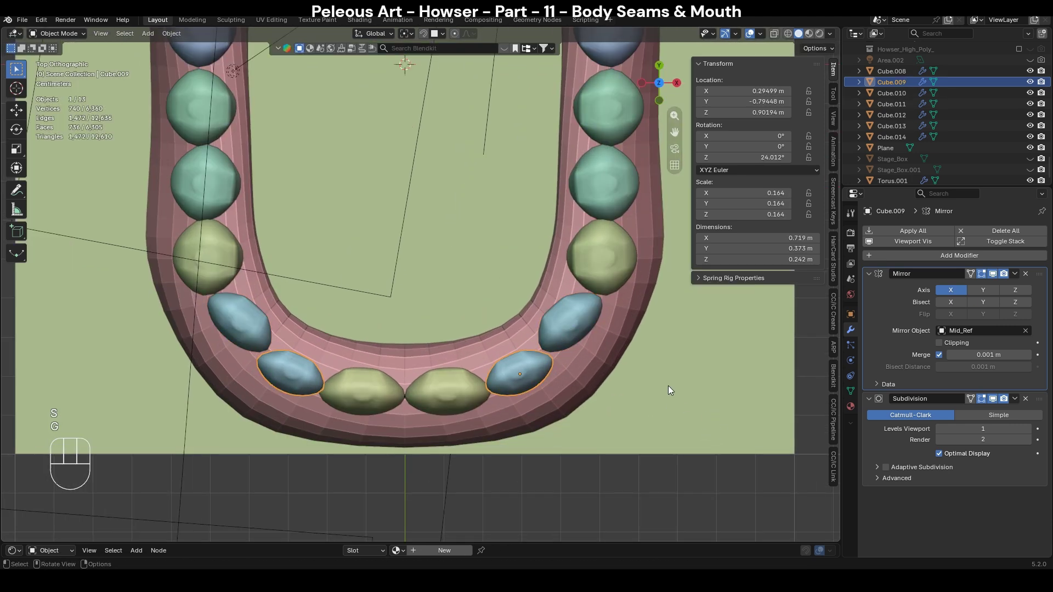
{"action": "key", "text": "g"}
{"action": "left_click", "coordinate": [671, 384]}
{"action": "scroll", "coordinate": [663, 386], "scroll_direction": "down", "scroll_amount": 1}
{"action": "middle_click_drag", "start_coordinate": [662, 386], "coordinate": [556, 410], "text": "shift"}
{"action": "left_click_drag", "start_coordinate": [477, 363], "coordinate": [486, 364]}
{"action": "key", "text": "g"}
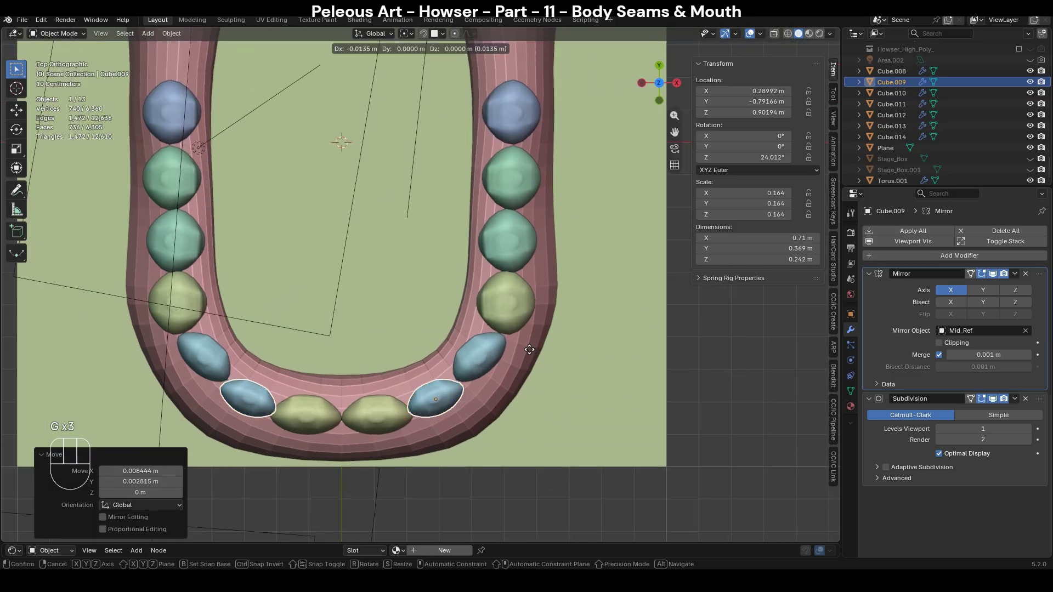
{"action": "left_click", "coordinate": [467, 362]}
{"action": "key", "text": "ctrl+z"}
Select the third tooth, move it toward the second one and rotate it to follow the gum's curve.
{"action": "left_click", "coordinate": [482, 356]}
{"action": "key", "text": "g"}
{"action": "left_click", "coordinate": [535, 356]}
{"action": "key", "text": "r"}
{"action": "left_click", "coordinate": [537, 349]}
{"action": "key", "text": "g"}
{"action": "left_click", "coordinate": [559, 369]}
Move the fourth tooth, the first molar, closer to the third tooth.
{"action": "middle_click_drag", "start_coordinate": [525, 349], "coordinate": [541, 385], "text": "shift"}
{"action": "left_click", "coordinate": [524, 338]}
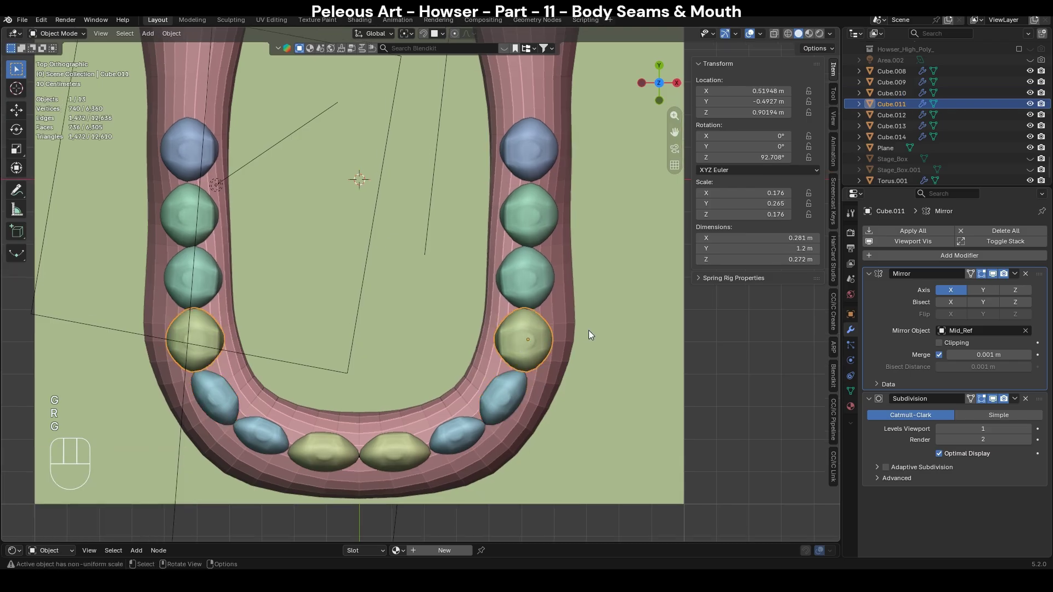
{"action": "key", "text": "g"}
{"action": "left_click", "coordinate": [596, 339]}
Move the second molar against the first one and rotate it 4.18° around the view's Z axis.
{"action": "left_click", "coordinate": [527, 275]}
{"action": "key", "text": "g"}
{"action": "left_click", "coordinate": [597, 282]}
{"action": "key", "text": "r"}
{"action": "left_click", "coordinate": [597, 282]}
{"action": "middle_click_drag", "start_coordinate": [597, 282], "coordinate": [595, 300], "text": "shift"}
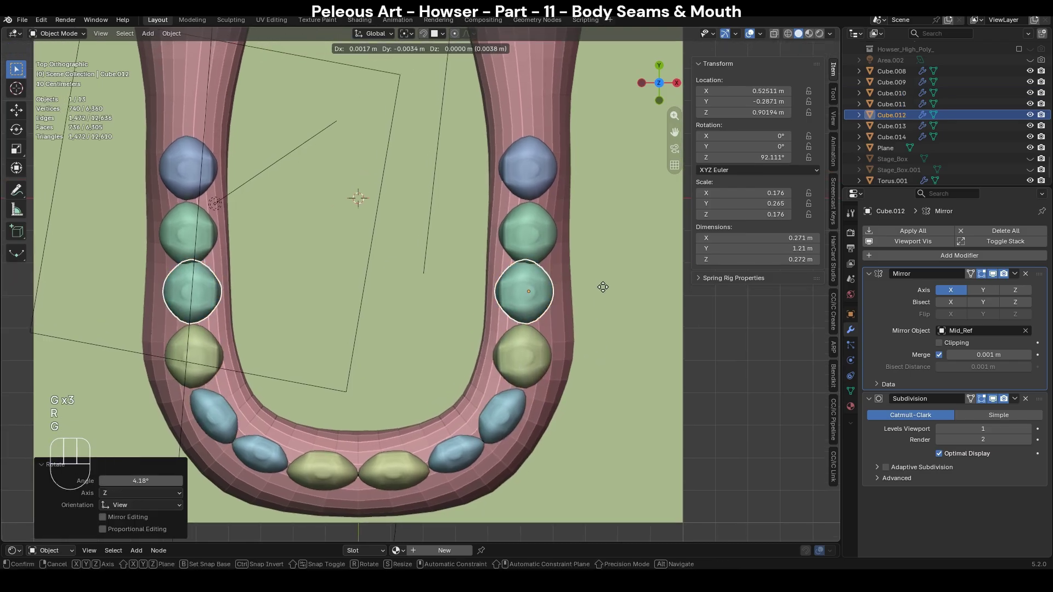
Close the gaps between the two rearmost molars, placing the last one at about X 0.535 m, Y 0.101 m.
{"action": "left_click", "coordinate": [527, 225]}
{"action": "key", "text": "g"}
{"action": "left_click", "coordinate": [541, 201]}
{"action": "left_click", "coordinate": [531, 174]}
{"action": "key", "text": "g"}
{"action": "left_click", "coordinate": [641, 367]}
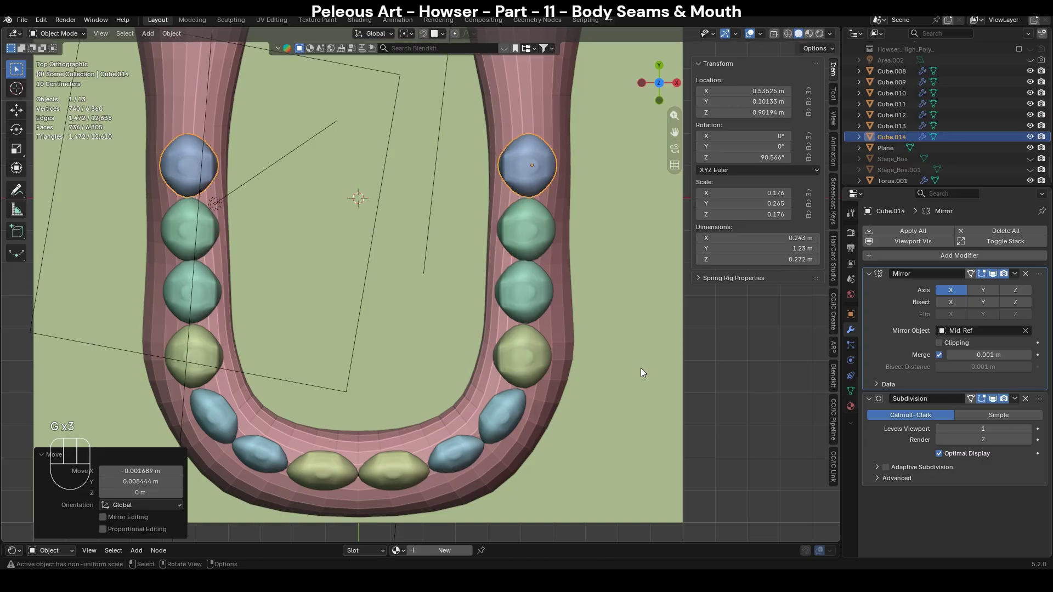
Shorten the gum's arms by moving their open end edges along Y toward the last molar, with a proportional size of 0.468 m.
{"action": "scroll", "coordinate": [604, 349], "scroll_direction": "down", "scroll_amount": 3}
{"action": "left_click", "coordinate": [503, 310]}
{"action": "key", "text": "Tab"}
{"action": "middle_click_drag", "start_coordinate": [541, 247], "coordinate": [554, 270], "text": "shift"}
{"action": "key", "text": "2"}
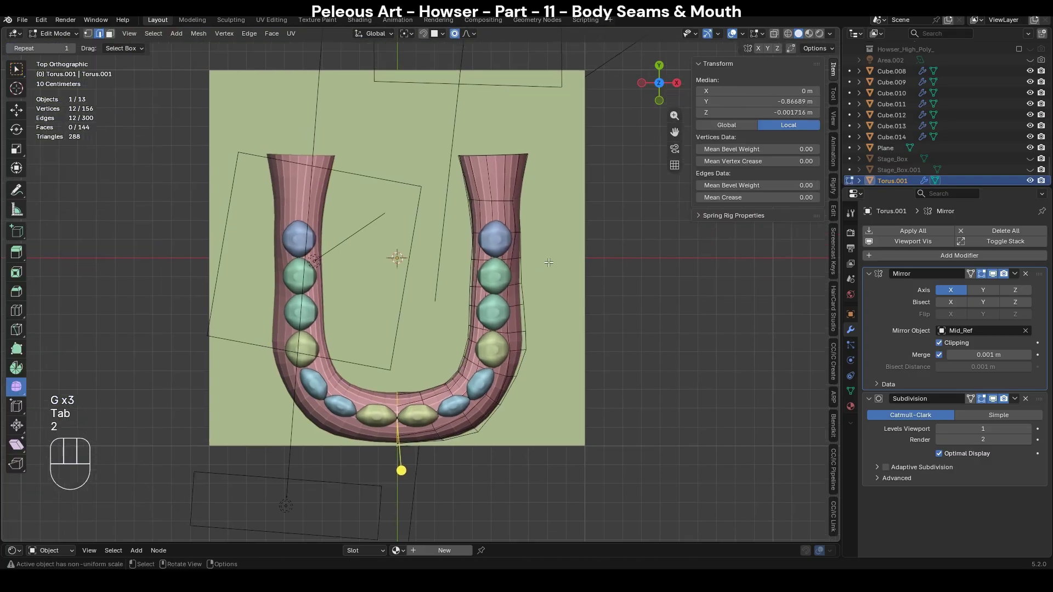
{"action": "left_click_drag", "start_coordinate": [600, 142], "coordinate": [597, 164]}
{"action": "key", "text": "alt+z"}
{"action": "key", "text": "g"}
{"action": "key", "text": "y"}
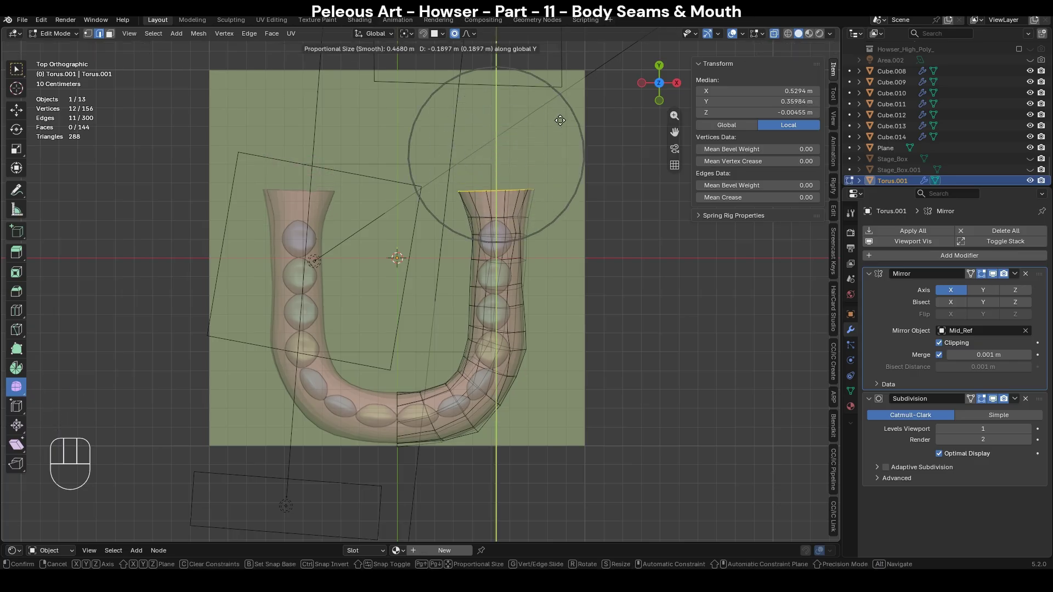
{"action": "left_click", "coordinate": [564, 130]}
{"action": "middle_click_drag", "start_coordinate": [564, 130], "coordinate": [630, 298]}
{"action": "key", "text": "alt+z"}
{"action": "key", "text": "Tab"}
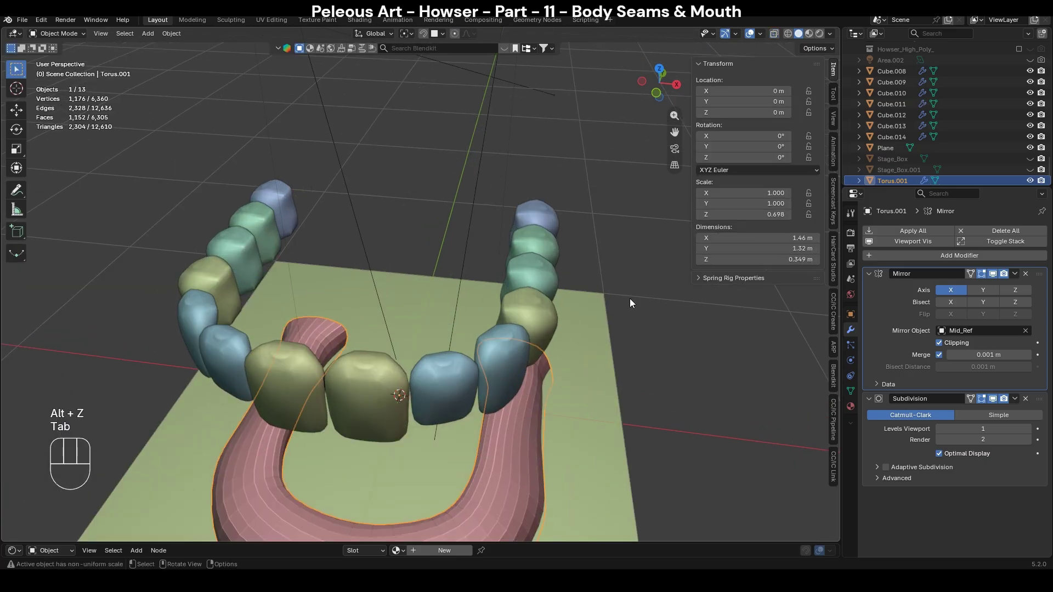
Select all seven mirrored teeth and move them together about 1.06 m down along Z, to the underside of the gum.
{"action": "key", "text": "KP_1"}
{"action": "left_click", "coordinate": [594, 338]}
{"action": "scroll", "coordinate": [565, 313], "scroll_direction": "down", "scroll_amount": 1}
{"action": "scroll", "coordinate": [532, 284], "scroll_direction": "up", "scroll_amount": 2}
{"action": "scroll", "coordinate": [572, 259], "scroll_direction": "down", "scroll_amount": 1}
{"action": "middle_click_drag", "start_coordinate": [573, 261], "coordinate": [520, 235]}
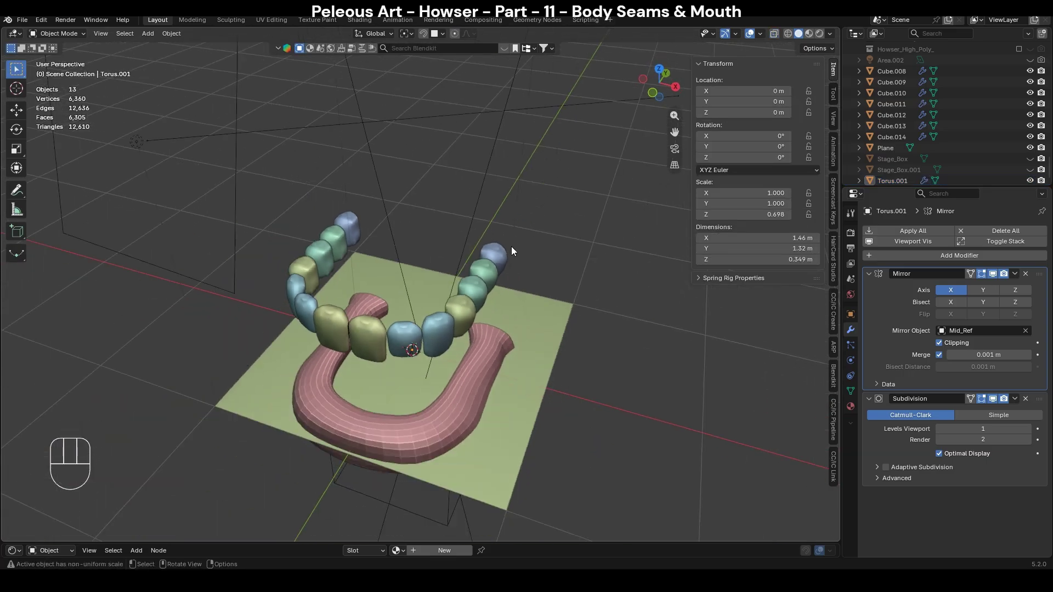
{"action": "left_click", "coordinate": [503, 252]}
{"action": "left_click", "coordinate": [487, 273], "text": "shift"}
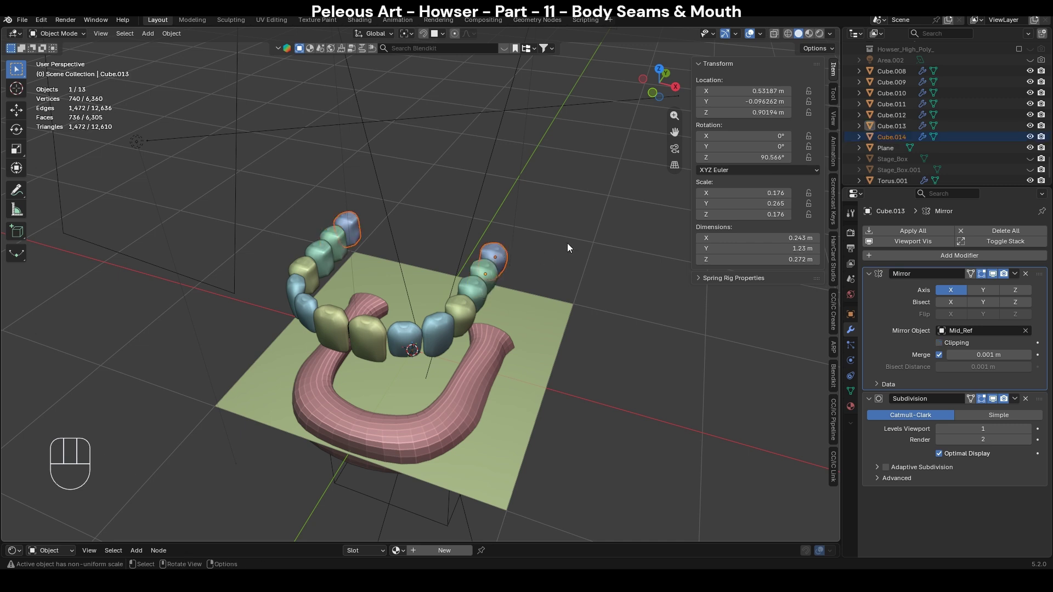
{"action": "left_click", "coordinate": [475, 290], "text": "shift"}
{"action": "left_click", "coordinate": [463, 311], "text": "shift"}
{"action": "left_click", "coordinate": [440, 334], "text": "shift"}
{"action": "left_click", "coordinate": [404, 338], "text": "shift"}
{"action": "left_click", "coordinate": [366, 339], "text": "shift"}
{"action": "key", "text": "g"}
{"action": "key", "text": "z"}
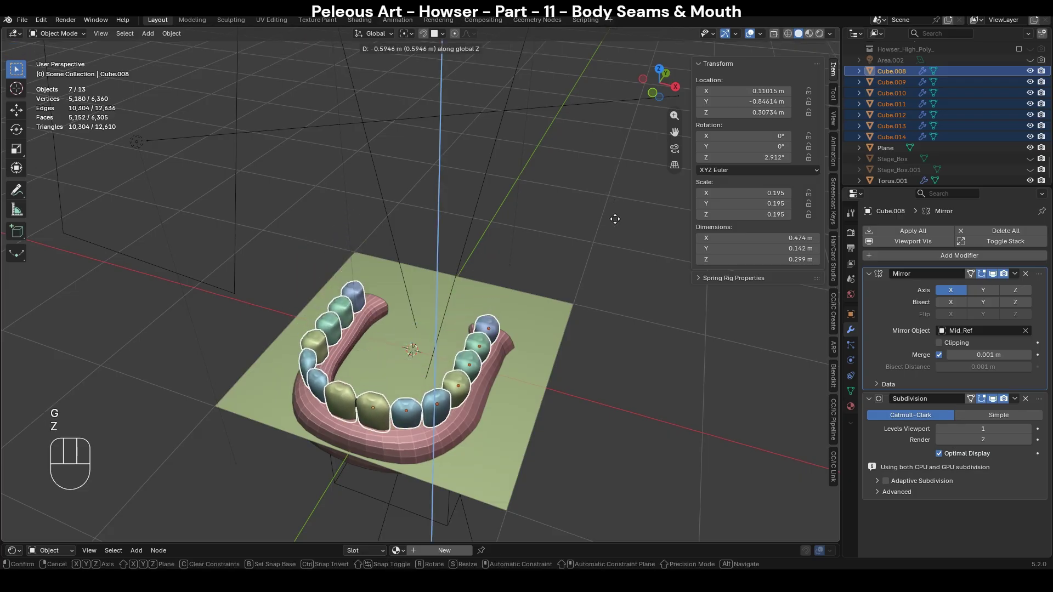
{"action": "left_click", "coordinate": [614, 256]}
Lower the whole tooth row about 0.02 m along Z beneath the gum.
{"action": "key", "text": "KP_1"}
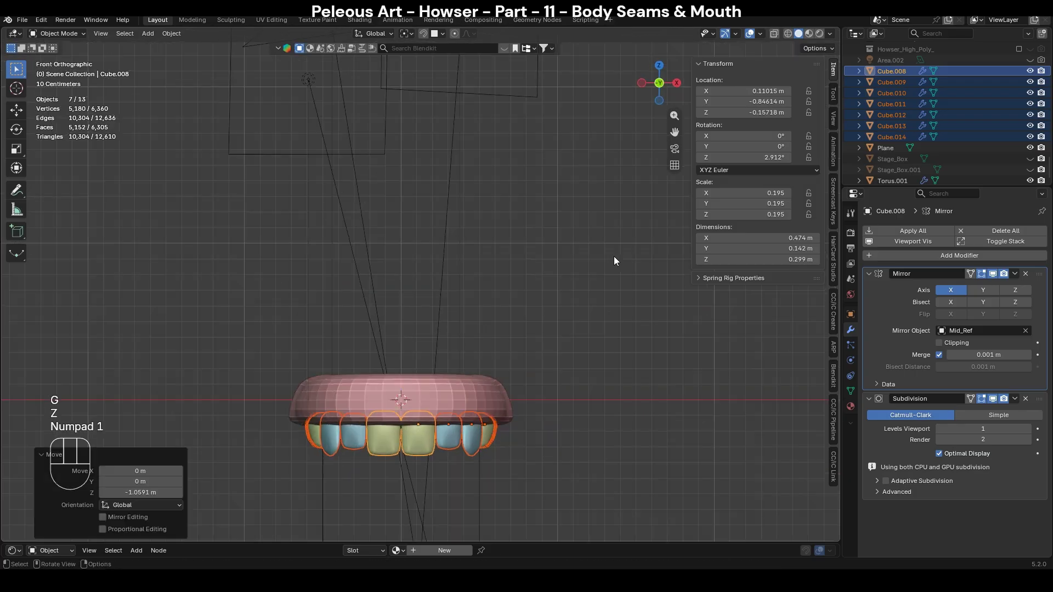
{"action": "scroll", "coordinate": [614, 256], "scroll_direction": "up", "scroll_amount": 3}
{"action": "middle_click_drag", "start_coordinate": [610, 407], "coordinate": [604, 146], "text": "shift"}
{"action": "scroll", "coordinate": [605, 137], "scroll_direction": "up", "scroll_amount": 2}
{"action": "key", "text": "g"}
{"action": "key", "text": "z"}
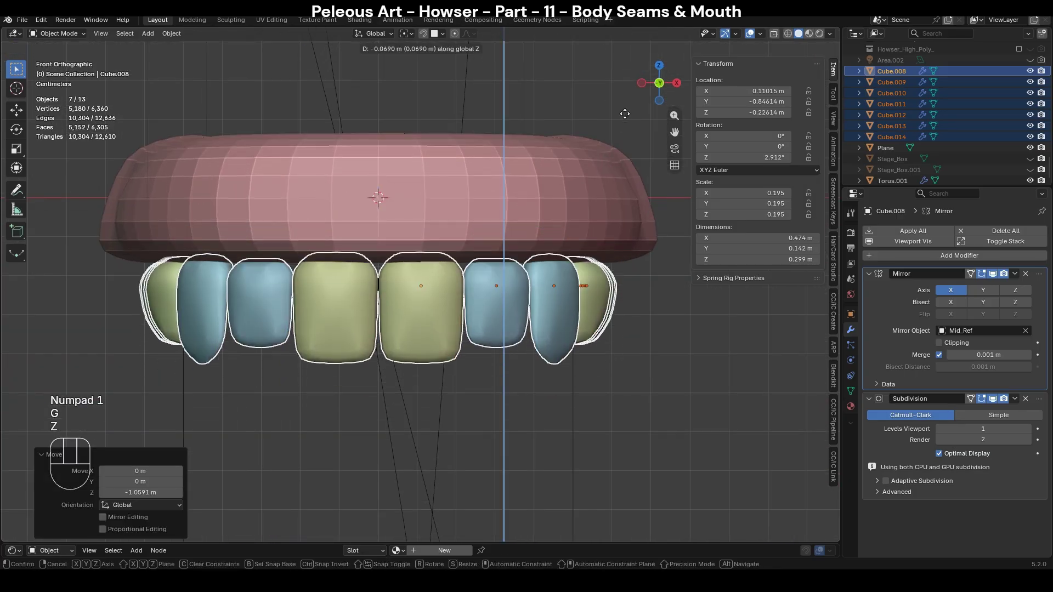
{"action": "left_click", "coordinate": [624, 95]}
{"action": "middle_click_drag", "start_coordinate": [624, 95], "coordinate": [670, 224]}
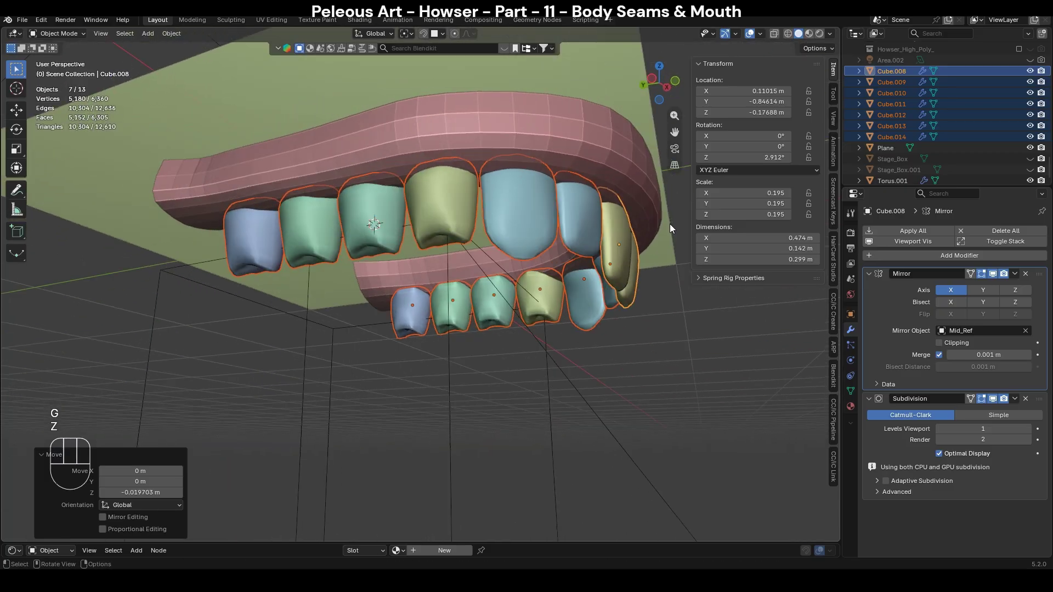
{"action": "key", "text": "ctrl+z"}
Shift the tooth row along Z until its roots sit inside the gum, at about Z -0.169 m.
{"action": "middle_click_drag", "start_coordinate": [574, 77], "coordinate": [568, 164]}
{"action": "key", "text": "g"}
{"action": "key", "text": "z"}
{"action": "left_click", "coordinate": [328, 222]}
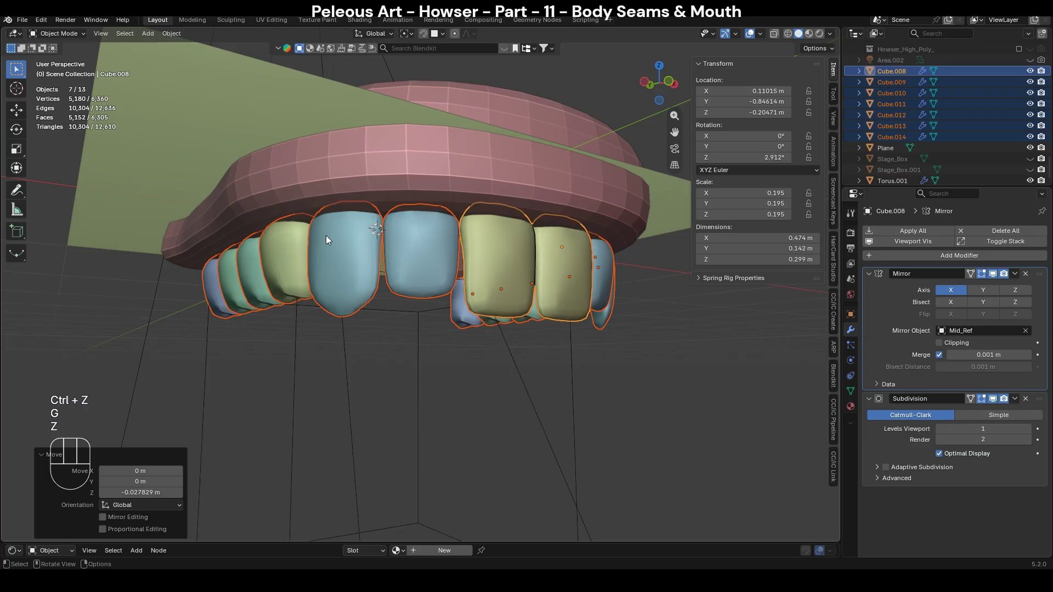
{"action": "key", "text": "g"}
{"action": "key", "text": "z"}
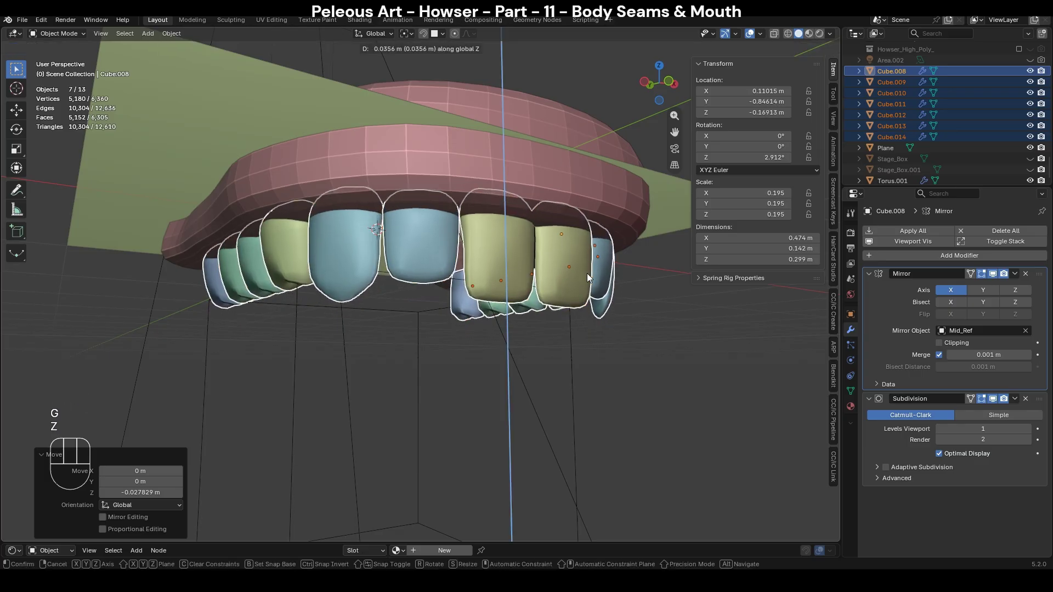
{"action": "left_click", "coordinate": [585, 272]}
Check the root overlap through the gum with X-ray in front view and lower the tooth row about 0.025 m along Z.
{"action": "key", "text": "KP_1"}
{"action": "key", "text": "alt+z"}
{"action": "key", "text": "alt+z"}
{"action": "key", "text": "alt+z"}
{"action": "key", "text": "alt+z"}
{"action": "scroll", "coordinate": [439, 239], "scroll_direction": "down", "scroll_amount": 2}
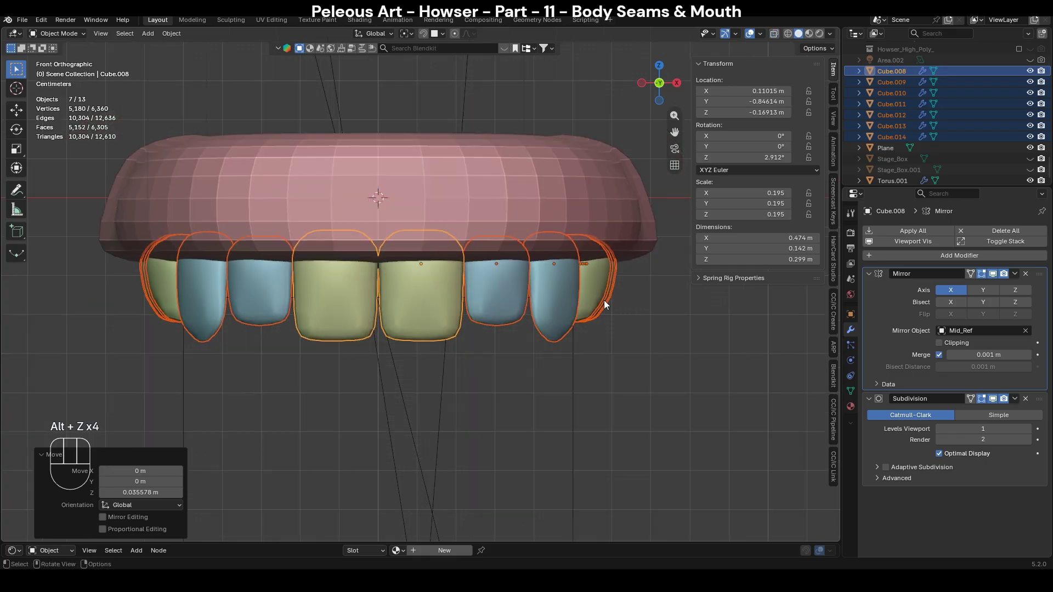
{"action": "key", "text": "alt+z"}
{"action": "key", "text": "alt+z"}
{"action": "key", "text": "g"}
{"action": "key", "text": "z"}
{"action": "left_click", "coordinate": [541, 337]}
Raise the tooth row slightly to about Z -0.185 m, using X-ray to judge how deep the roots reach.
{"action": "key", "text": "alt+z"}
{"action": "key", "text": "alt+z"}
{"action": "key", "text": "alt+z"}
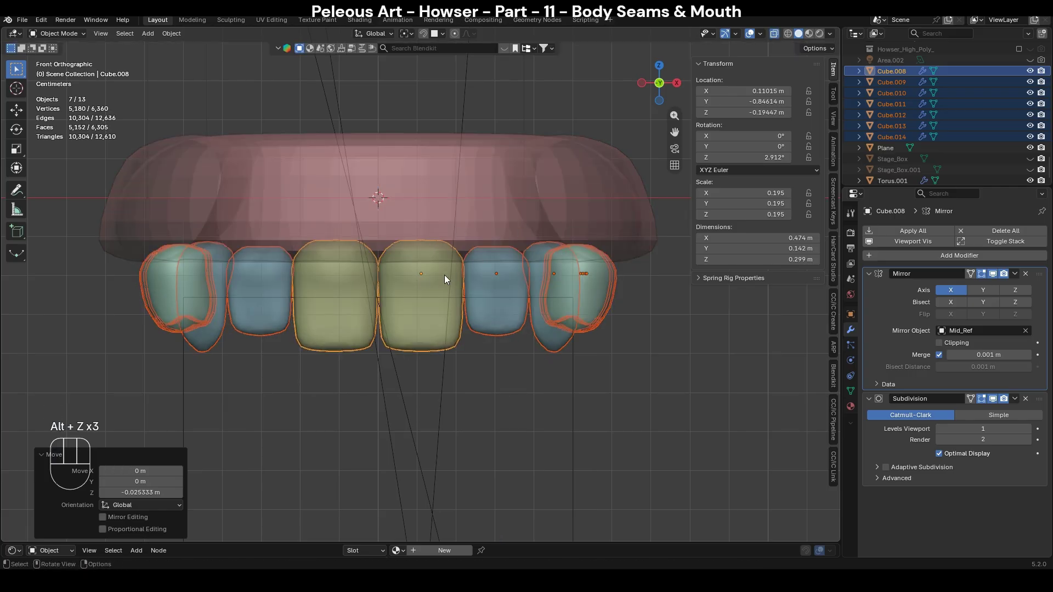
{"action": "key", "text": "g"}
{"action": "key", "text": "z"}
{"action": "left_click", "coordinate": [589, 262]}
{"action": "key", "text": "alt+z"}
Delete the green reference plane behind the gum.
{"action": "scroll", "coordinate": [589, 263], "scroll_direction": "down", "scroll_amount": 1}
{"action": "middle_click_drag", "start_coordinate": [565, 334], "coordinate": [567, 286]}
{"action": "key", "text": "KP_1"}
{"action": "left_click", "coordinate": [614, 294]}
{"action": "key", "text": "Delete"}
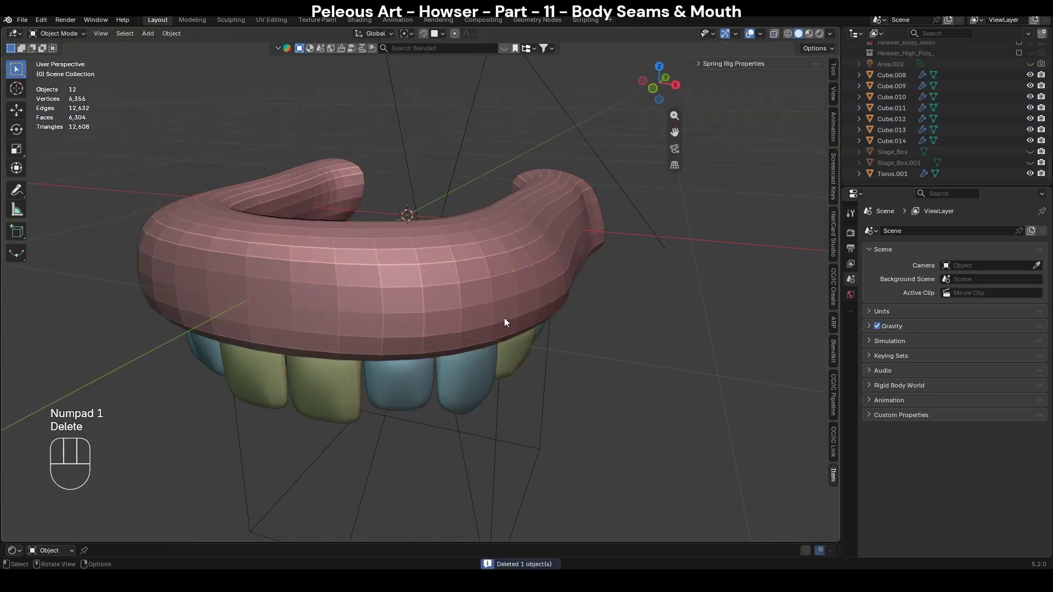
Apply smooth shading to the gum.
{"action": "middle_click_drag", "start_coordinate": [534, 318], "coordinate": [522, 248]}
{"action": "left_click", "coordinate": [498, 209]}
{"action": "right_click", "coordinate": [499, 205]}
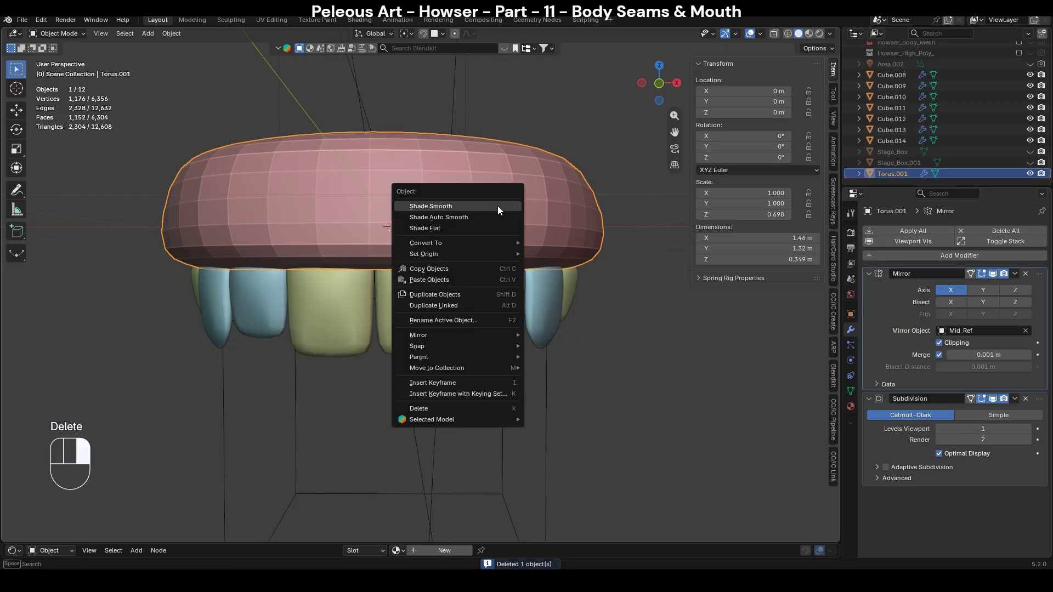
{"action": "left_click", "coordinate": [496, 207]}
Try to reshape the gum in Sculpt Mode with the Grab brush at 450 px.
{"action": "key", "text": "KP_1"}
{"action": "key", "text": "ctrl+Tab"}
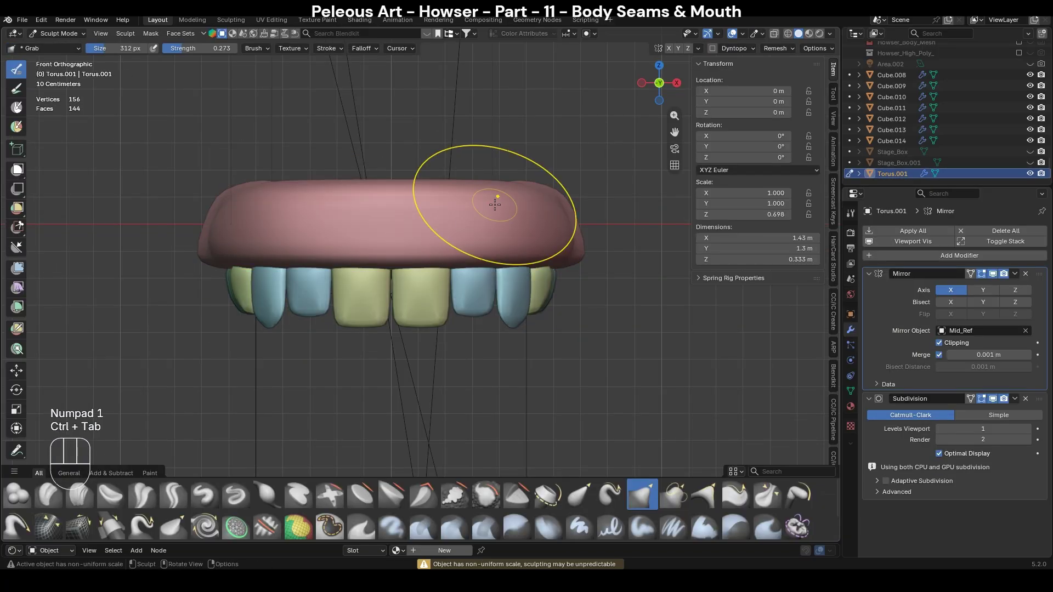
{"action": "key", "text": "f"}
{"action": "left_click", "coordinate": [538, 224]}
{"action": "middle_click_drag", "start_coordinate": [538, 224], "coordinate": [503, 266]}
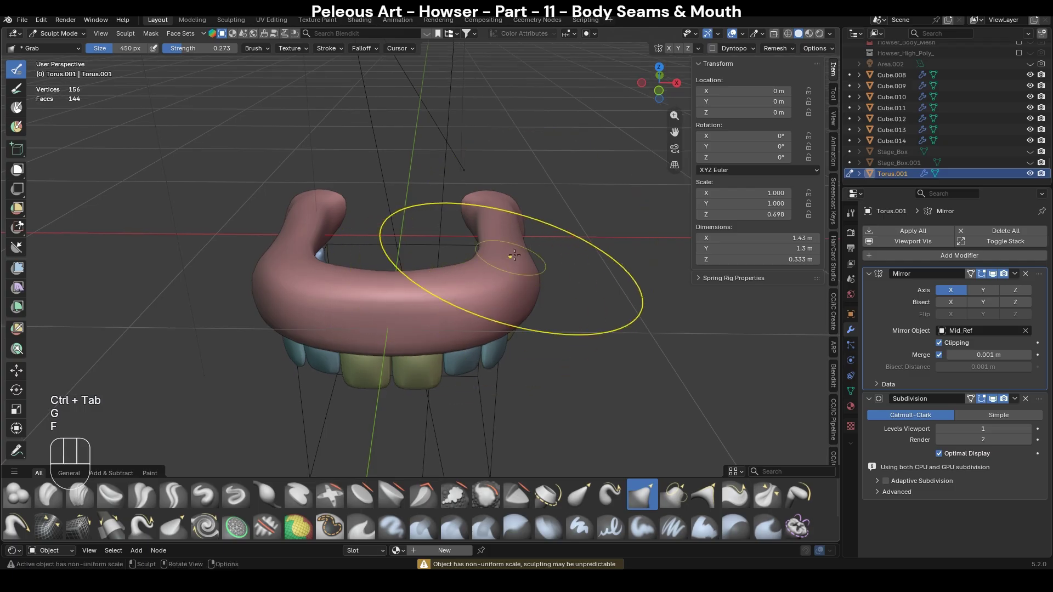
{"action": "key", "text": "KP_1"}
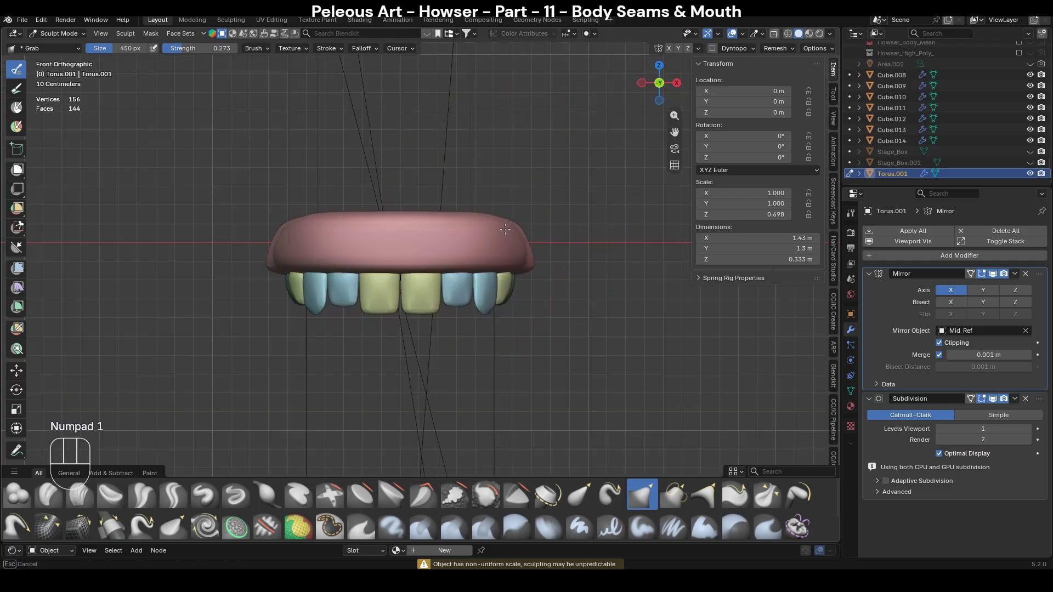
{"action": "key", "text": "ctrl+z"}
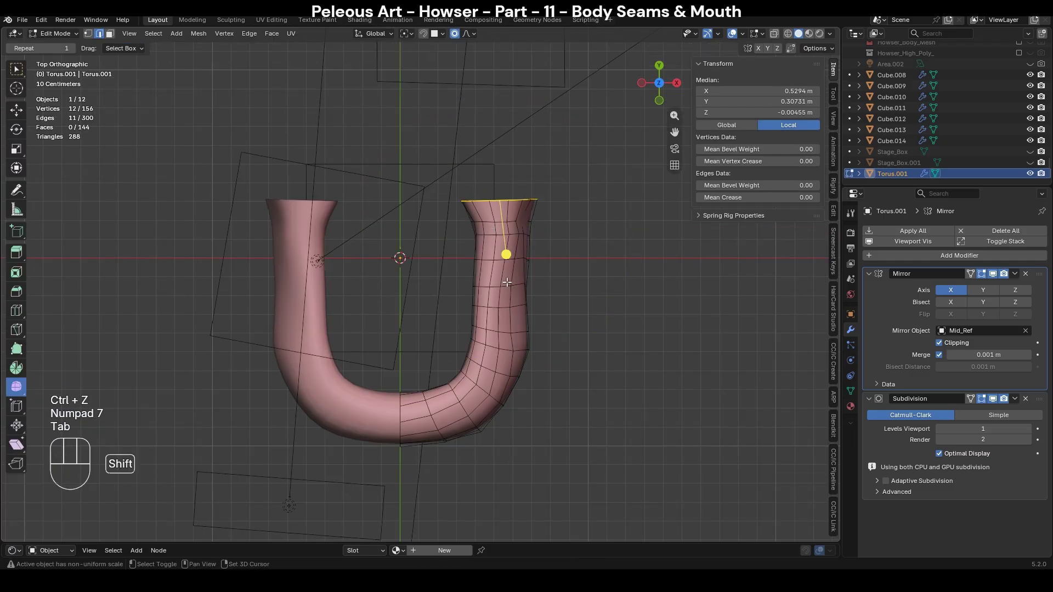
Pull the gum's arms inward around the molars in top view with X-ray, using the Grab brush at 396 px.
{"action": "middle_click_drag", "start_coordinate": [504, 281], "coordinate": [521, 240], "text": "shift"}
{"action": "key", "text": "alt+z"}
{"action": "scroll", "coordinate": [576, 271], "scroll_direction": "up", "scroll_amount": 3}
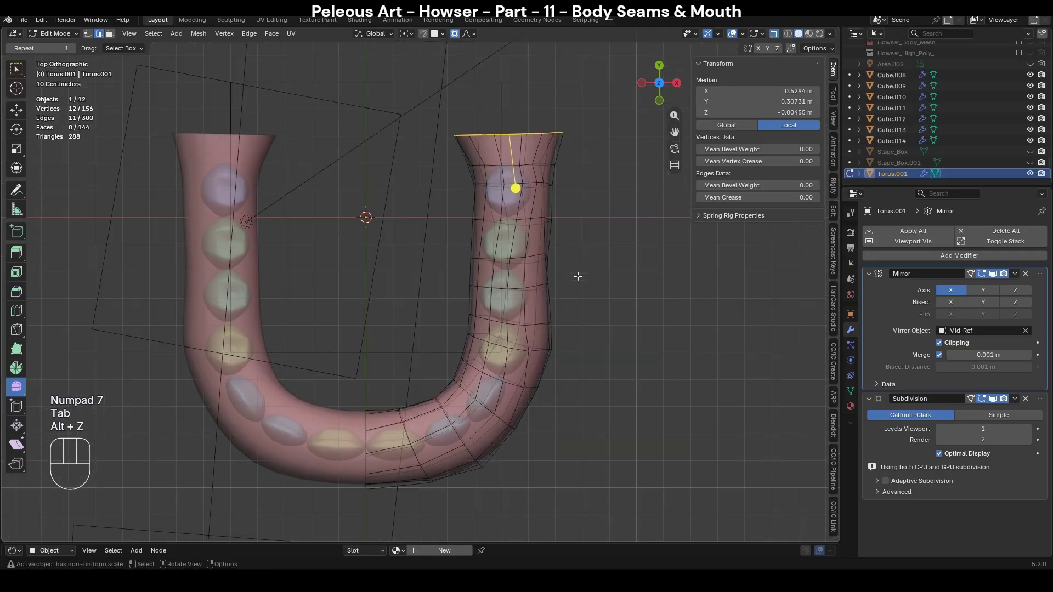
{"action": "key", "text": "ctrl+Tab"}
{"action": "key", "text": "g"}
{"action": "key", "text": "f"}
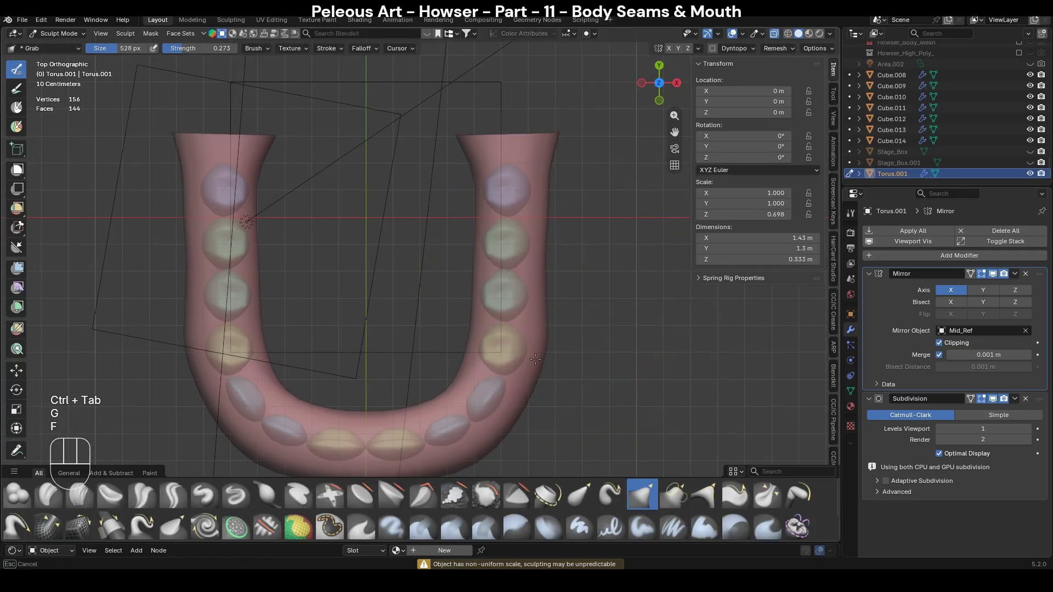
{"action": "key", "text": "f"}
{"action": "left_click", "coordinate": [482, 336]}
{"action": "left_click_drag", "start_coordinate": [442, 339], "coordinate": [468, 335]}
{"action": "middle_click_drag", "start_coordinate": [495, 236], "coordinate": [503, 268], "text": "shift"}
{"action": "left_click_drag", "start_coordinate": [576, 203], "coordinate": [543, 194]}
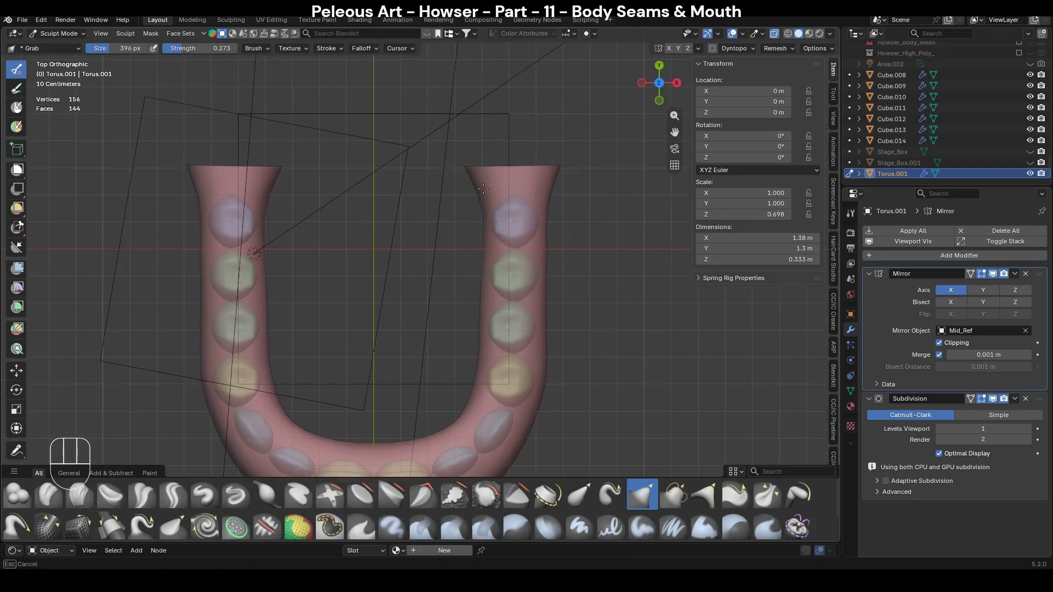
{"action": "middle_click_drag", "start_coordinate": [490, 269], "coordinate": [488, 208], "text": "shift"}
{"action": "left_click_drag", "start_coordinate": [549, 336], "coordinate": [538, 335]}
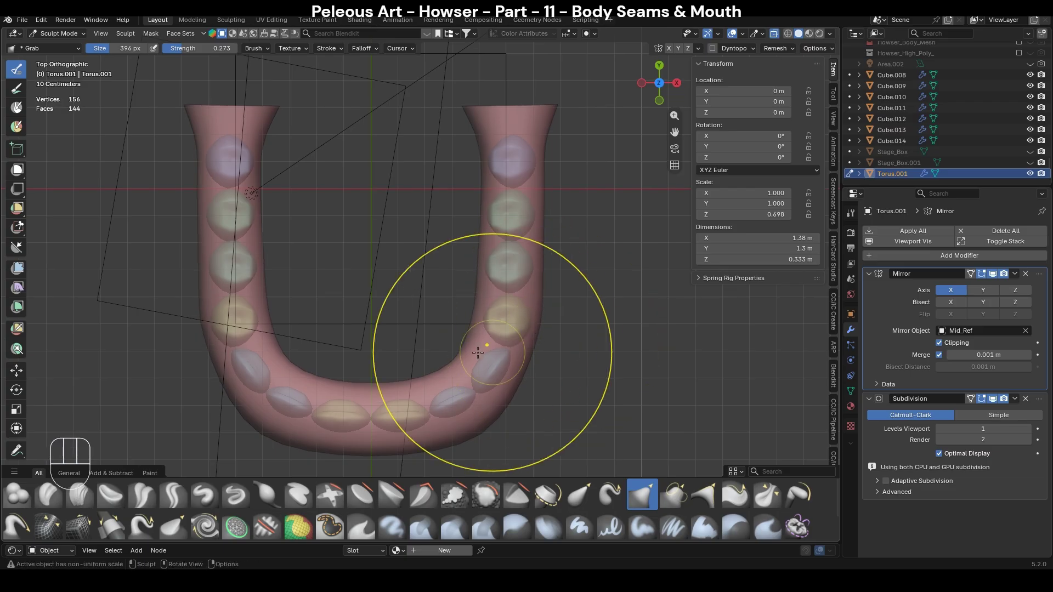
Tighten the gum's front curve around the front teeth with the Grab brush at 382 px and 306 px.
{"action": "middle_click_drag", "start_coordinate": [485, 380], "coordinate": [501, 342], "text": "shift"}
{"action": "key", "text": "f"}
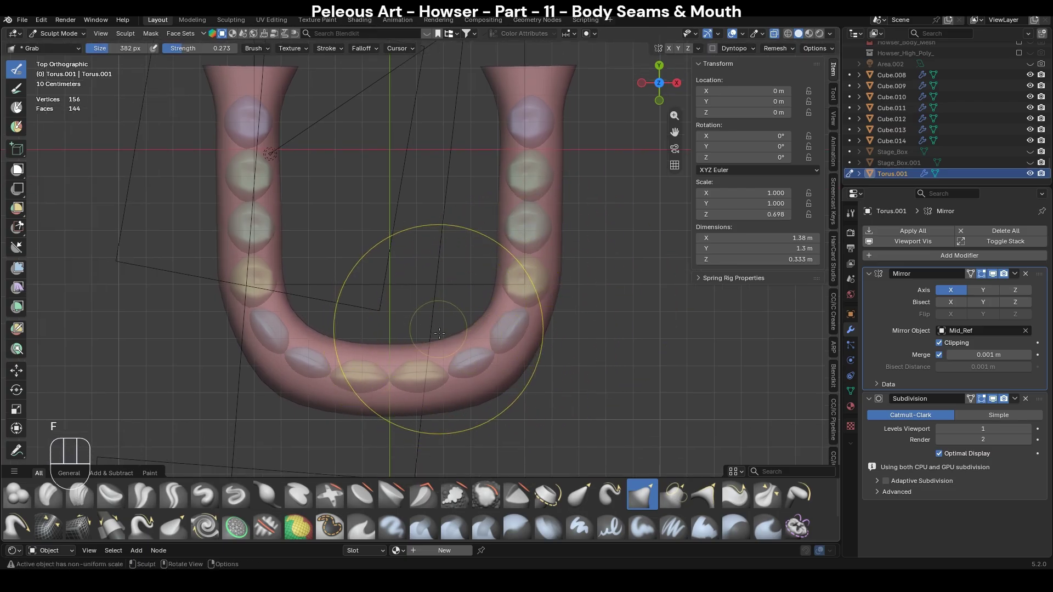
{"action": "left_click", "coordinate": [445, 356]}
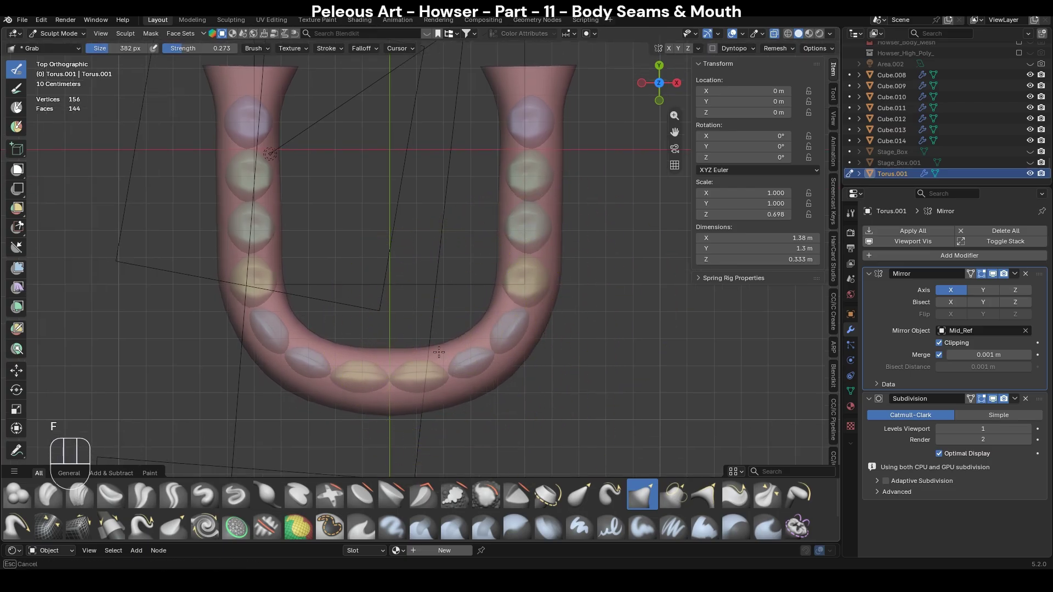
{"action": "key", "text": "f"}
{"action": "left_click", "coordinate": [393, 399]}
{"action": "middle_click_drag", "start_coordinate": [500, 264], "coordinate": [481, 341], "text": "shift"}
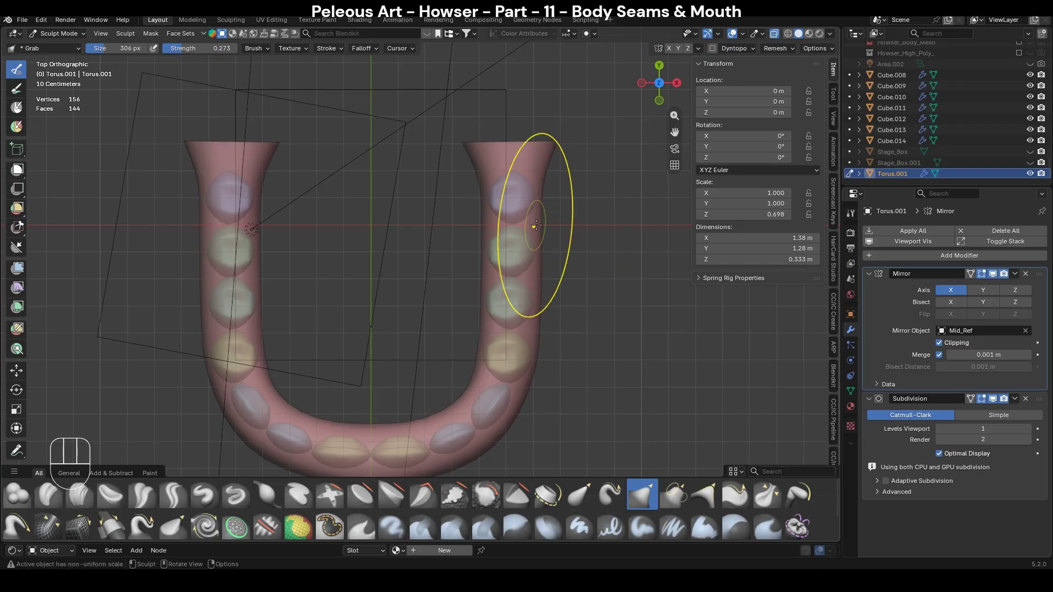
Narrow the gum's open end loop to about 0.79 along X with proportional size 0.22, and turn off X-ray.
{"action": "scroll", "coordinate": [535, 225], "scroll_direction": "up", "scroll_amount": 2}
{"action": "key", "text": "Tab"}
{"action": "middle_click_drag", "start_coordinate": [541, 244], "coordinate": [596, 341]}
{"action": "key", "text": "s"}
{"action": "key", "text": "x"}
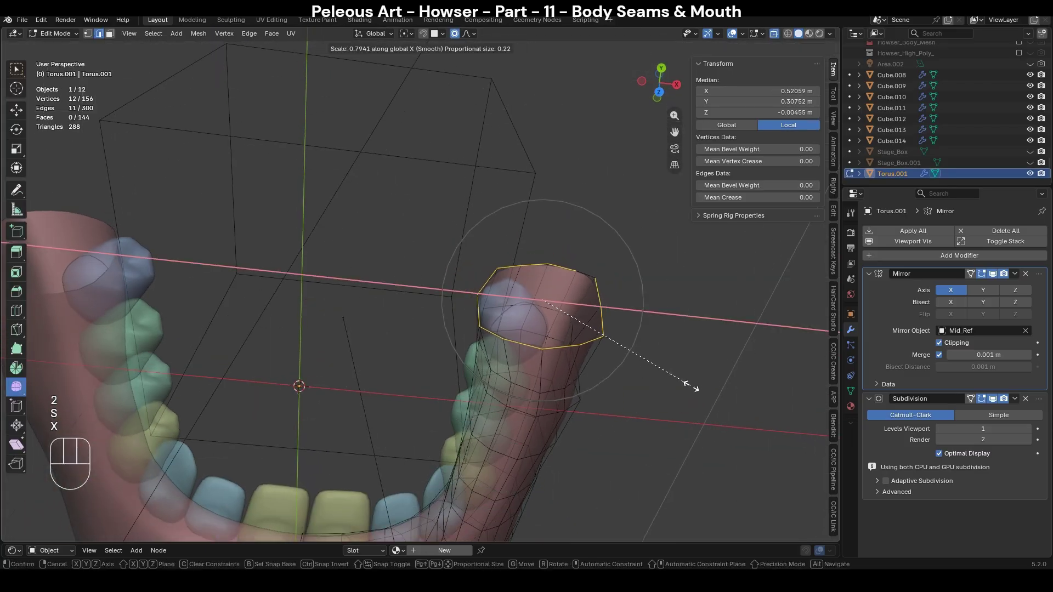
{"action": "left_click", "coordinate": [691, 386]}
{"action": "key", "text": "KP_7"}
{"action": "key", "text": "Tab"}
{"action": "key", "text": "KP_1"}
{"action": "key", "text": "ctrl+Tab"}
{"action": "key", "text": "alt+z"}
{"action": "key", "text": "KP_3"}
{"action": "left_click", "coordinate": [691, 387]}
Try to widen the last molar from below with the Grab brush at 278 px.
{"action": "scroll", "coordinate": [417, 264], "scroll_direction": "down", "scroll_amount": 1}
{"action": "middle_click_drag", "start_coordinate": [417, 263], "coordinate": [587, 304], "text": "shift"}
{"action": "left_click", "coordinate": [525, 276]}
{"action": "scroll", "coordinate": [565, 270], "scroll_direction": "up", "scroll_amount": 2}
{"action": "scroll", "coordinate": [587, 307], "scroll_direction": "up", "scroll_amount": 1}
{"action": "key", "text": "ctrl+Tab"}
{"action": "key", "text": "g"}
{"action": "key", "text": "f"}
{"action": "key", "text": "ctrl+KP_7"}
{"action": "middle_click_drag", "start_coordinate": [527, 347], "coordinate": [445, 351], "text": "shift"}
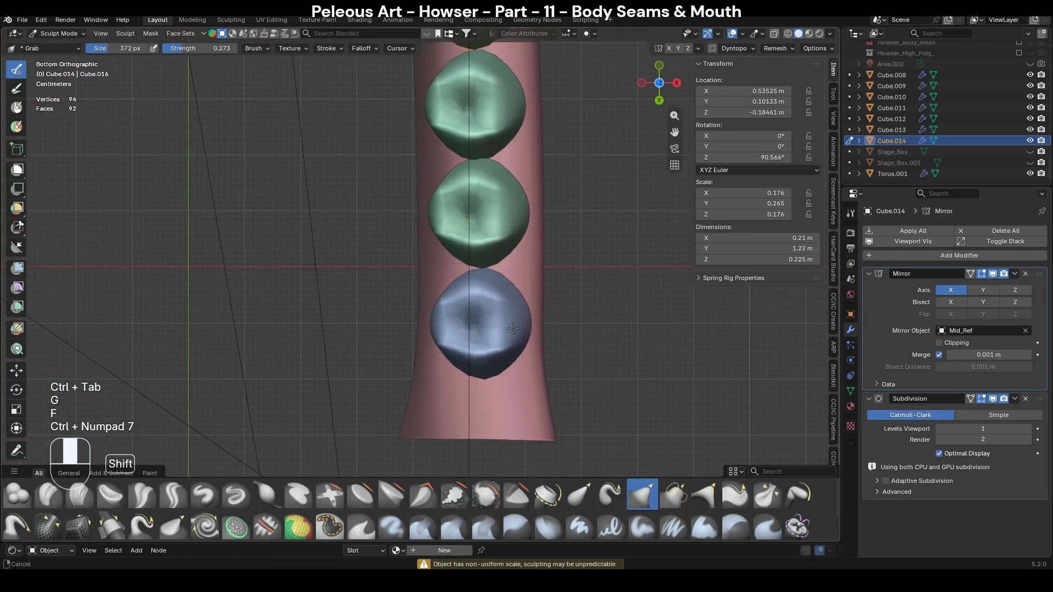
{"action": "key", "text": "f"}
{"action": "left_click", "coordinate": [446, 351]}
{"action": "left_click_drag", "start_coordinate": [445, 351], "coordinate": [423, 384]}
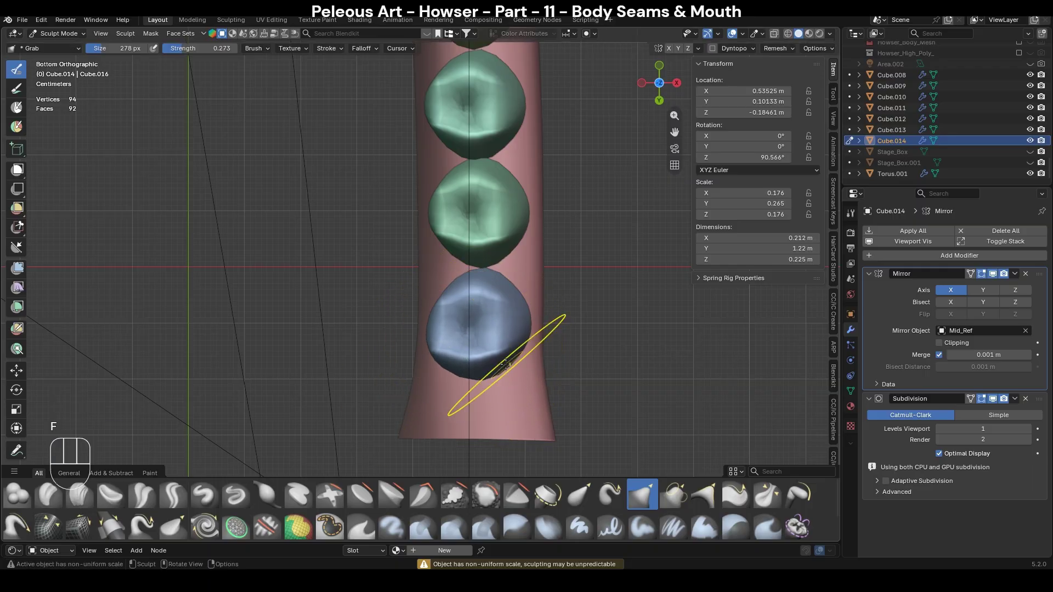
{"action": "left_click_drag", "start_coordinate": [507, 365], "coordinate": [535, 389]}
{"action": "key", "text": "ctrl+z"}
{"action": "key", "text": "ctrl+z"}
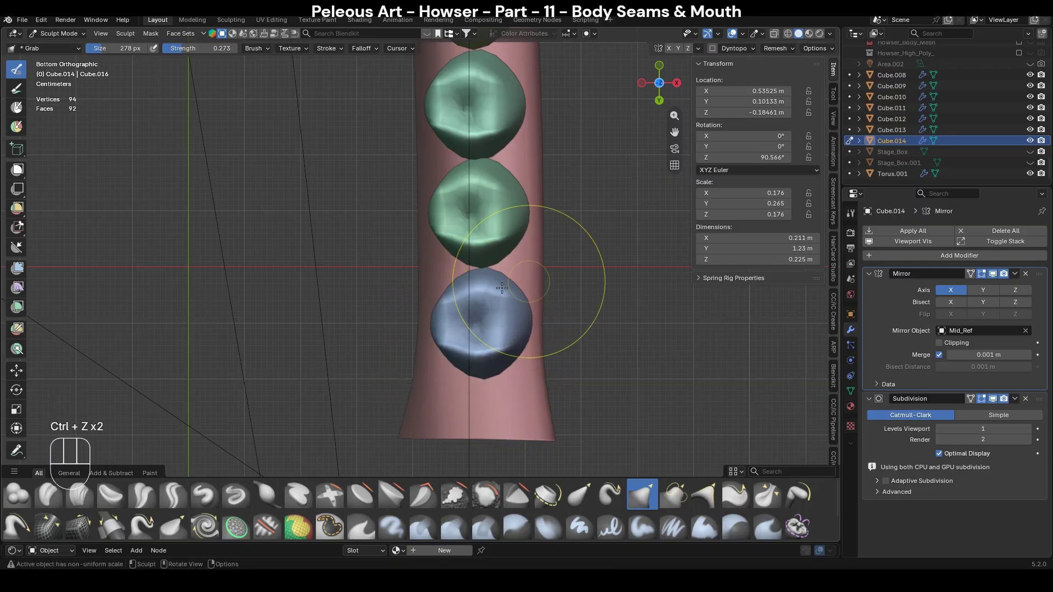
{"action": "key", "text": "ctrl+z"}
{"action": "key", "text": "ctrl+z"}
{"action": "key", "text": "KP_1"}
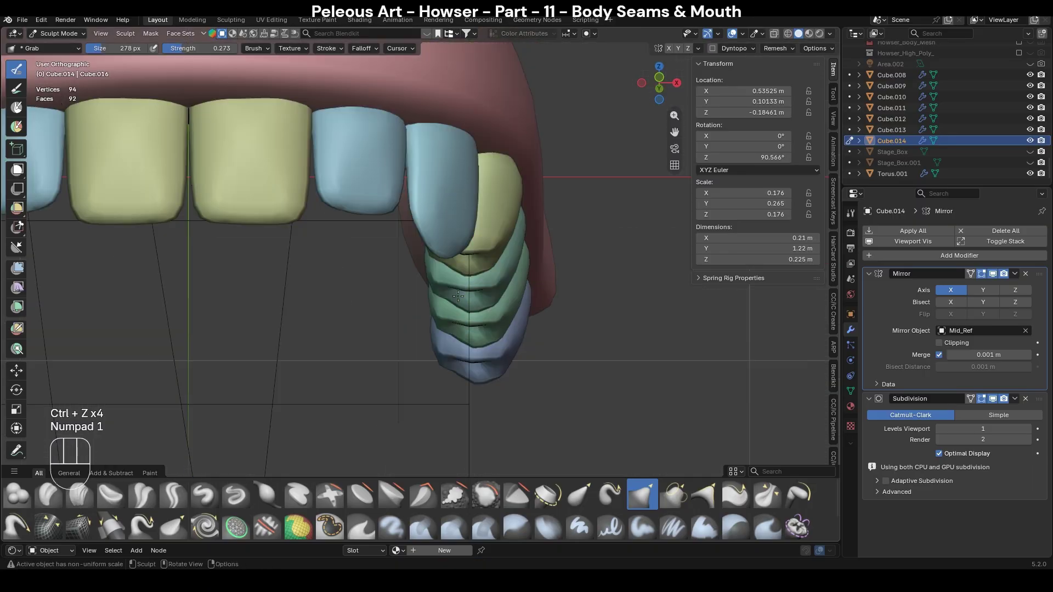
{"action": "key", "text": "ctrl+z"}
Select the loop around the last molar's biting edge and scale it to about 1.47 in X and Y with proportional size 0.11.
{"action": "key", "text": "KP_3"}
{"action": "mouse_move", "coordinate": [459, 297]}
{"action": "middle_mouse_down"}
{"action": "mouse_move", "coordinate": [582, 343]}
{"action": "mouse_move", "coordinate": [582, 252]}
{"action": "mouse_move", "coordinate": [577, 344]}
{"action": "mouse_move", "coordinate": [428, 298]}
{"action": "mouse_move", "coordinate": [525, 298]}
{"action": "mouse_move", "coordinate": [537, 315]}
{"action": "mouse_move", "coordinate": [510, 286]}
{"action": "mouse_move", "coordinate": [538, 276]}
{"action": "mouse_move", "coordinate": [543, 337]}
{"action": "mouse_move", "coordinate": [572, 334]}
{"action": "middle_mouse_up"}
{"action": "key", "text": "Tab"}
{"action": "key", "text": "a"}
{"action": "left_click", "coordinate": [505, 342], "text": "alt"}
{"action": "left_click", "coordinate": [425, 301], "text": "alt+shift"}
{"action": "key", "text": "ctrl+z"}
{"action": "key", "text": "ctrl+z"}
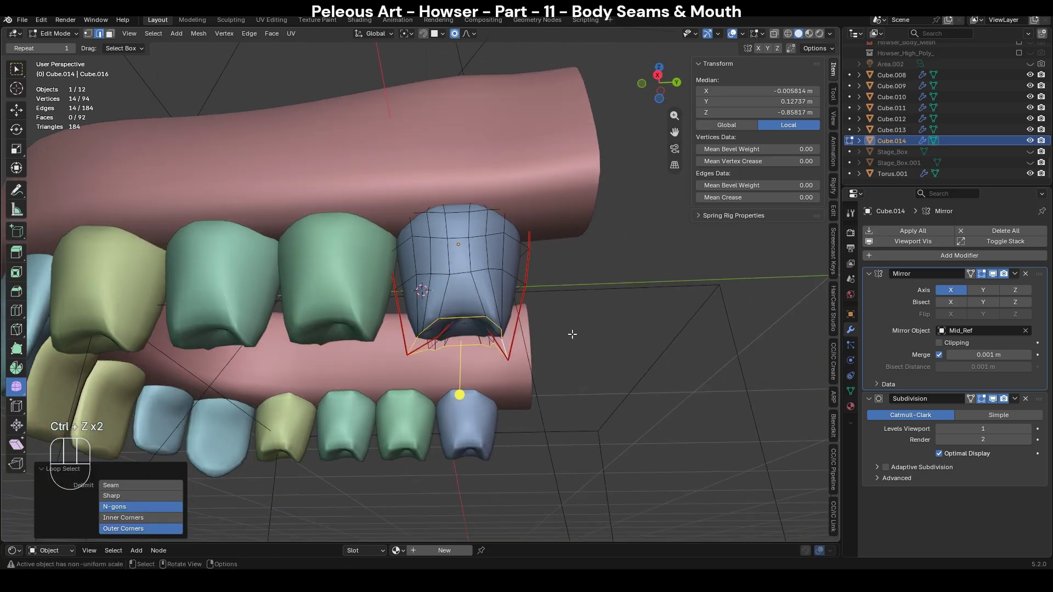
{"action": "key", "text": "KP_1"}
{"action": "middle_click_drag", "start_coordinate": [645, 354], "coordinate": [571, 346]}
{"action": "key", "text": "s"}
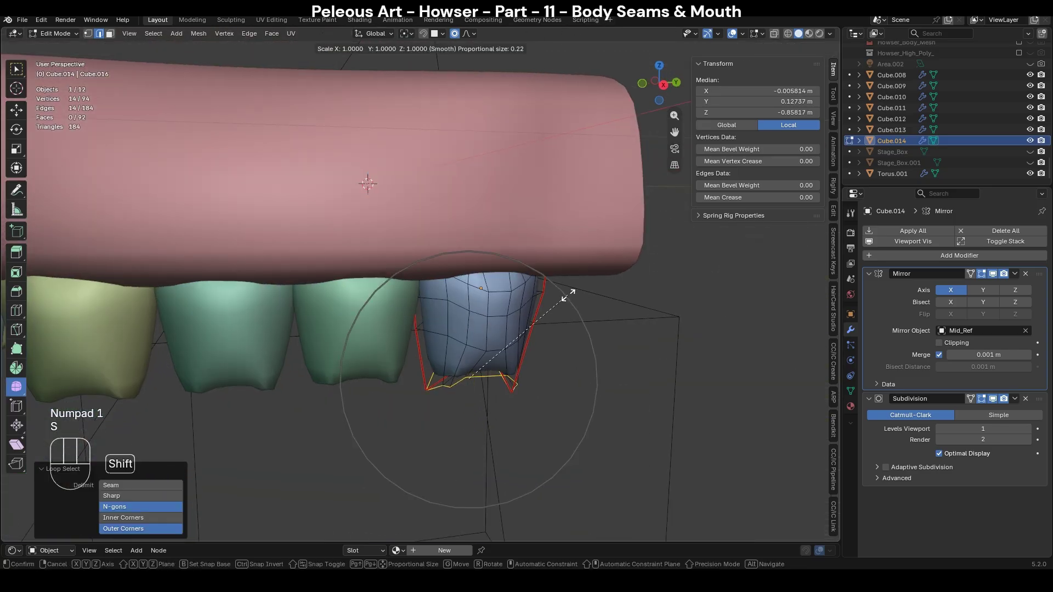
{"action": "key", "text": "shift+z"}
{"action": "scroll", "coordinate": [620, 299], "scroll_direction": "up", "scroll_amount": 4}
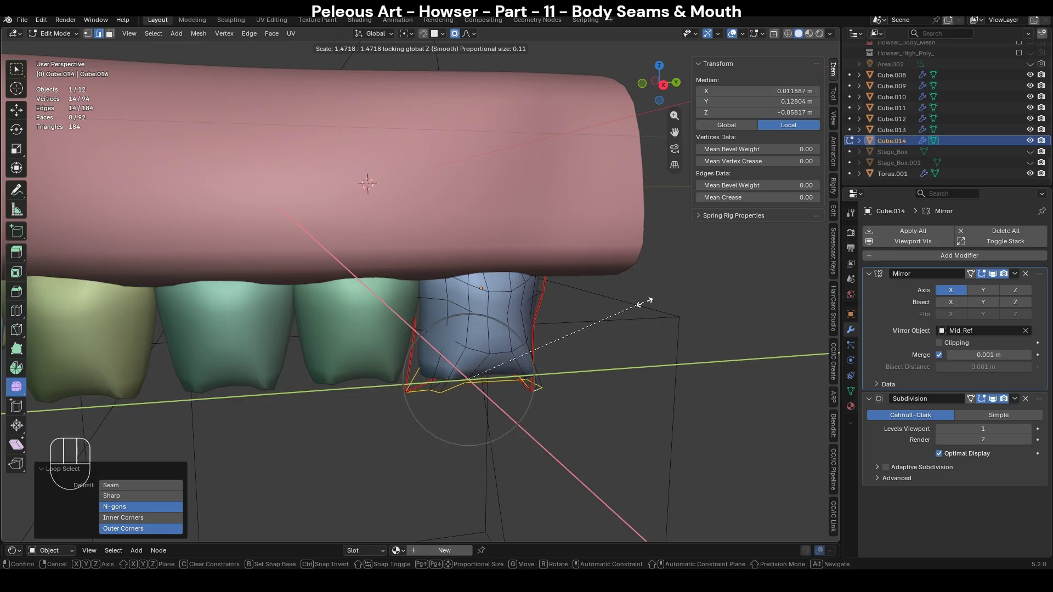
{"action": "left_click", "coordinate": [644, 300]}
{"action": "middle_click_drag", "start_coordinate": [647, 301], "coordinate": [618, 322]}
{"action": "key", "text": "KP_3"}
{"action": "key", "text": "Tab"}
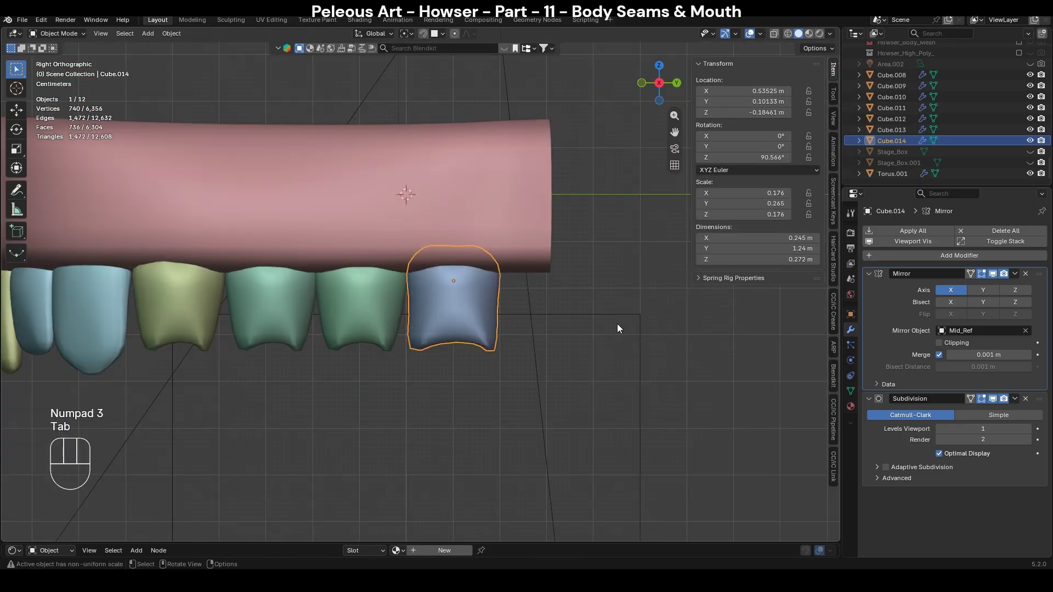
Delete the two green molars between the first molar and the last one.
{"action": "middle_click_drag", "start_coordinate": [416, 367], "coordinate": [489, 351], "text": "shift"}
{"action": "left_click", "coordinate": [443, 296]}
{"action": "scroll", "coordinate": [425, 292], "scroll_direction": "down", "scroll_amount": 1}
{"action": "key", "text": "Delete"}
{"action": "left_click", "coordinate": [369, 300]}
{"action": "key", "text": "Delete"}
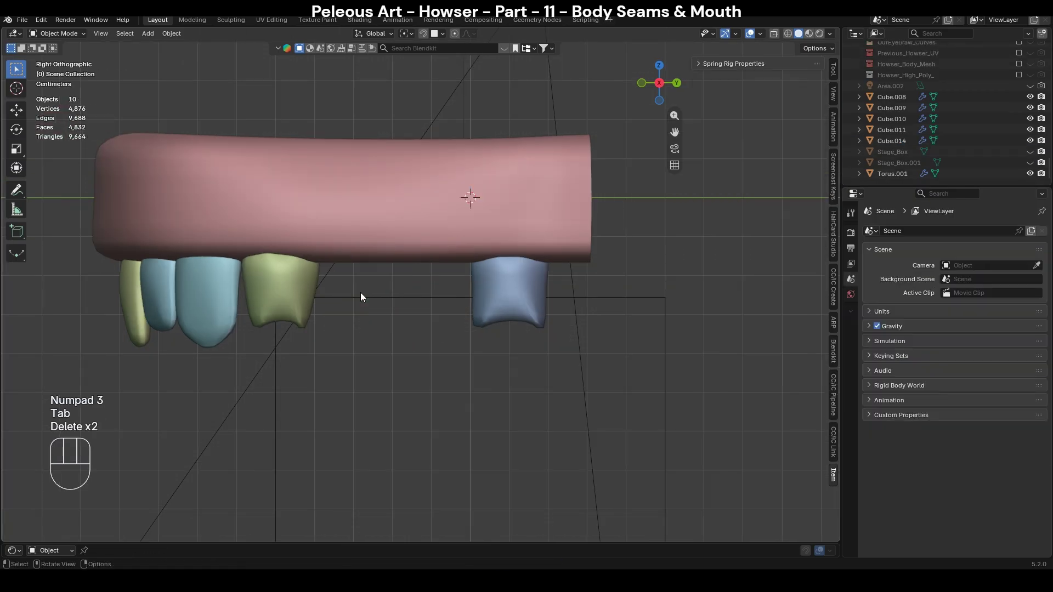
Adjust the depth of the first molar's chewing surface by moving its selected faces along Z with proportional editing.
{"action": "middle_click_drag", "start_coordinate": [361, 293], "coordinate": [513, 263], "text": "shift"}
{"action": "left_click", "coordinate": [417, 277]}
{"action": "middle_click_drag", "start_coordinate": [416, 276], "coordinate": [524, 249]}
{"action": "key", "text": "Tab"}
{"action": "scroll", "coordinate": [524, 249], "scroll_direction": "up", "scroll_amount": 1}
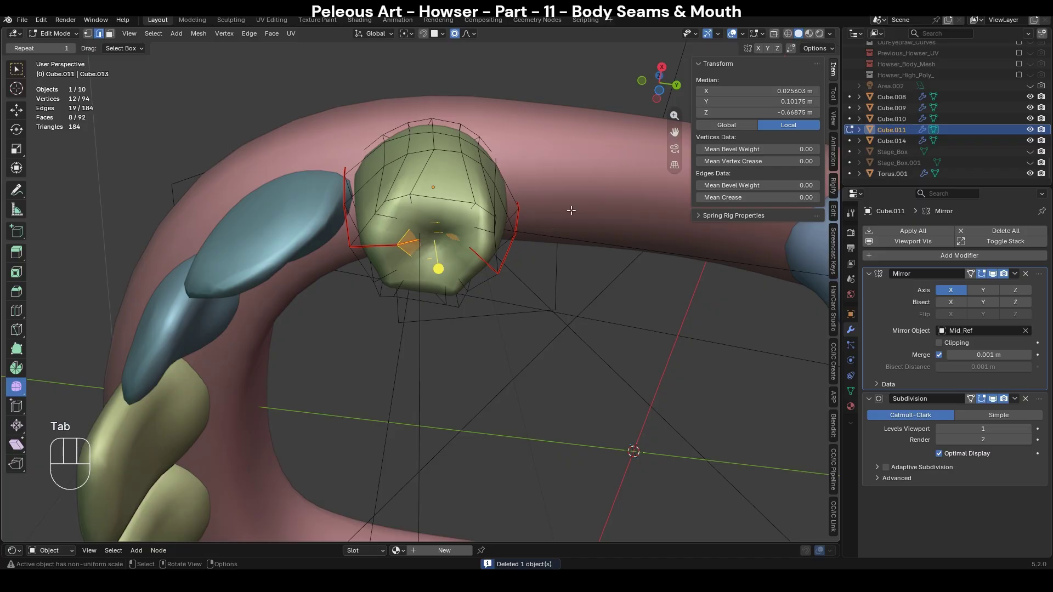
{"action": "key", "text": "g"}
{"action": "key", "text": "z"}
{"action": "left_click", "coordinate": [574, 218]}
{"action": "key", "text": "Tab"}
{"action": "key", "text": "KP_3"}
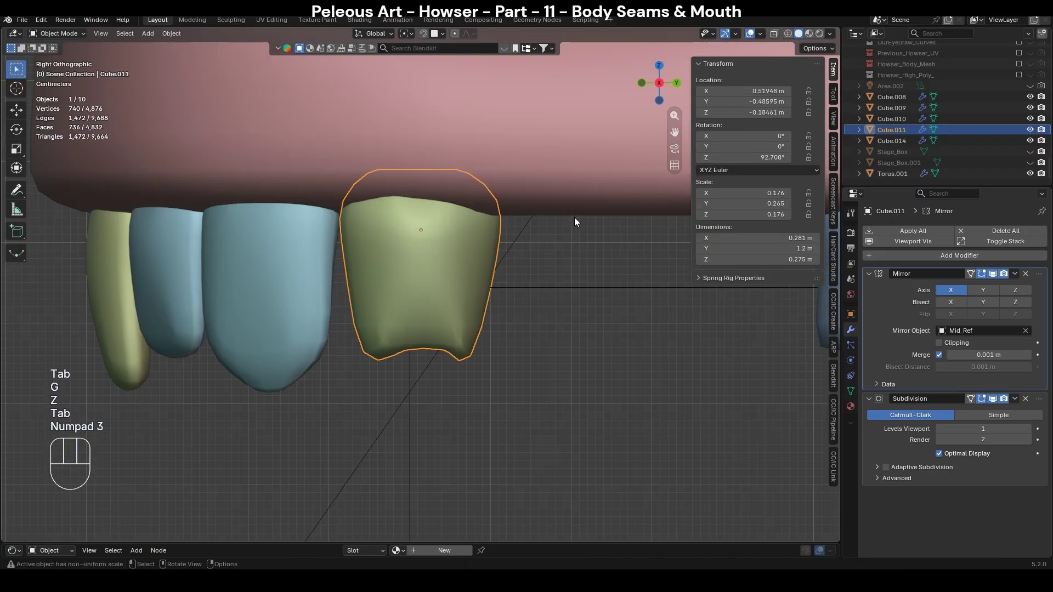
Smooth the first molar's biting edge and reshape its lower corner from the side with the Grab brush at 382 px.
{"action": "key", "text": "ctrl+Tab"}
{"action": "key", "text": "s"}
{"action": "mouse_move", "coordinate": [390, 349]}
{"action": "left_mouse_down"}
{"action": "mouse_move", "coordinate": [410, 379]}
{"action": "mouse_move", "coordinate": [406, 412]}
{"action": "left_mouse_up"}
{"action": "key", "text": "g"}
{"action": "key", "text": "f"}
{"action": "left_click", "coordinate": [525, 351]}
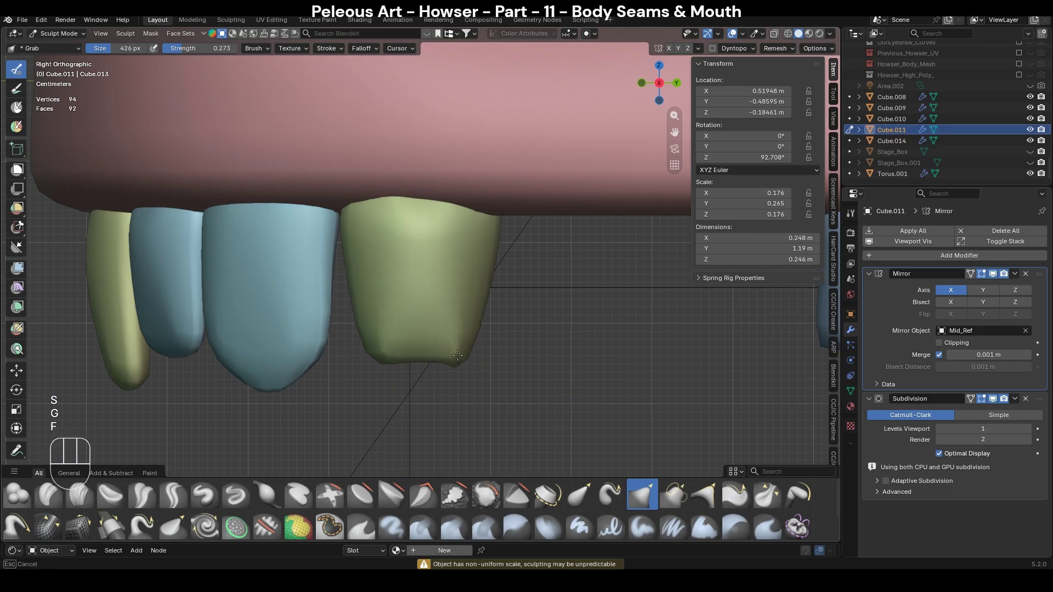
{"action": "key", "text": "f"}
{"action": "left_click", "coordinate": [368, 345]}
{"action": "left_click_drag", "start_coordinate": [375, 347], "coordinate": [307, 355]}
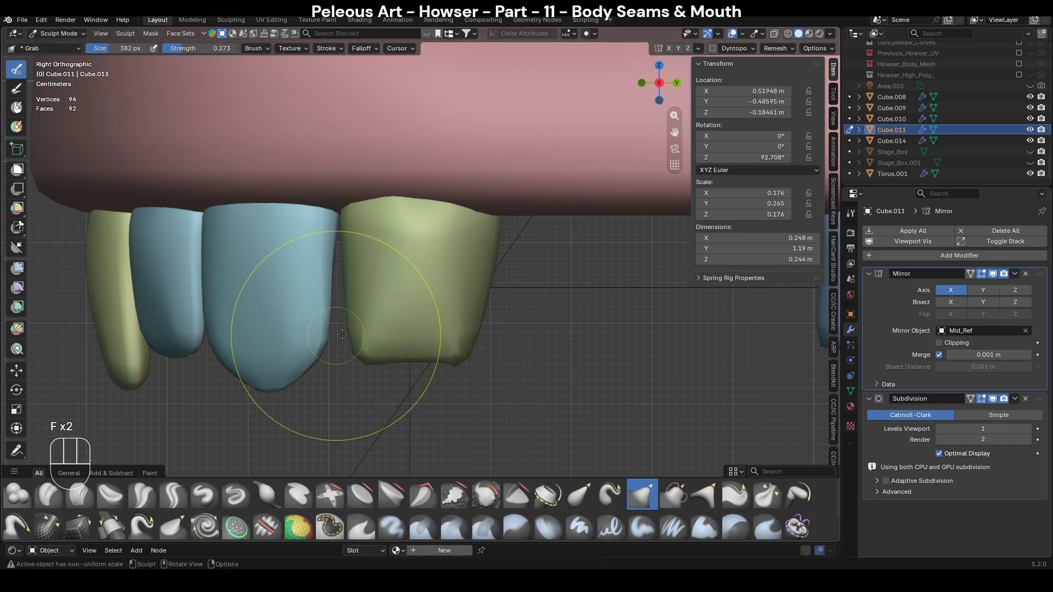
Adjust the first molar's shape with the Grab brush from angled views and return to Object Mode.
{"action": "mouse_move", "coordinate": [464, 350]}
{"action": "middle_mouse_down"}
{"action": "mouse_move", "coordinate": [461, 267]}
{"action": "mouse_move", "coordinate": [570, 307]}
{"action": "middle_mouse_up"}
{"action": "middle_click_drag", "start_coordinate": [437, 286], "coordinate": [511, 328]}
{"action": "key", "text": "f"}
{"action": "left_click", "coordinate": [455, 331]}
{"action": "left_click_drag", "start_coordinate": [498, 265], "coordinate": [497, 261]}
{"action": "mouse_move", "coordinate": [497, 261]}
{"action": "middle_mouse_down"}
{"action": "mouse_move", "coordinate": [571, 346]}
{"action": "mouse_move", "coordinate": [606, 367]}
{"action": "middle_mouse_up"}
{"action": "key", "text": "KP_1"}
{"action": "key", "text": "ctrl+Tab"}
{"action": "key", "text": "4"}
{"action": "key", "text": "KP_3"}
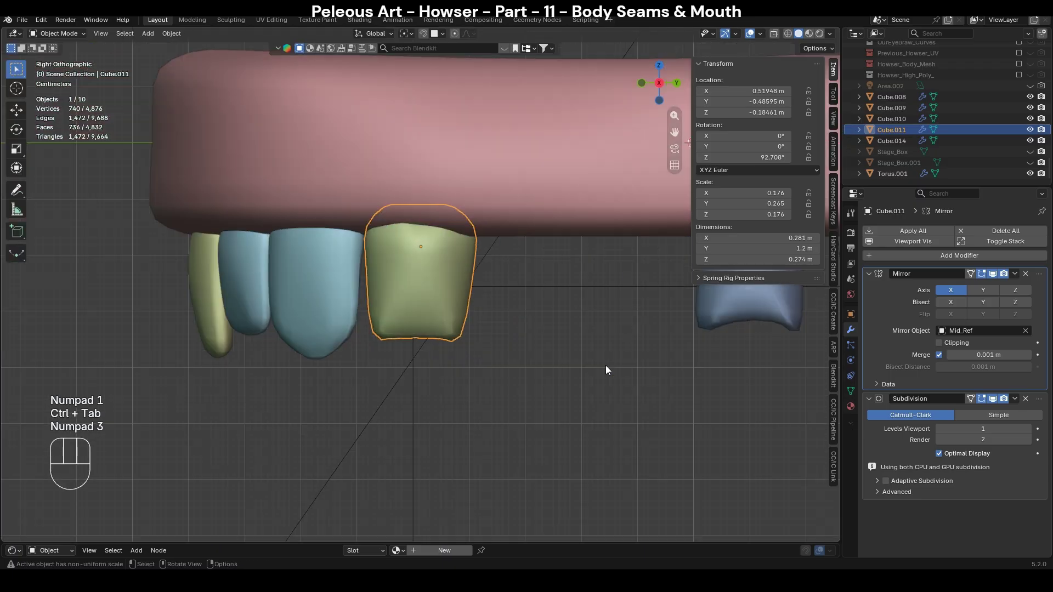
Select the blue last molar and soften its biting edge with the Smooth brush at 182 px.
{"action": "scroll", "coordinate": [606, 365], "scroll_direction": "down", "scroll_amount": 4}
{"action": "left_click", "coordinate": [602, 365]}
{"action": "mouse_move", "coordinate": [623, 352]}
{"action": "middle_mouse_down", "text": "shift"}
{"action": "mouse_move", "coordinate": [557, 367]}
{"action": "mouse_move", "coordinate": [542, 324]}
{"action": "middle_mouse_up", "text": "shift"}
{"action": "scroll", "coordinate": [557, 367], "scroll_direction": "up", "scroll_amount": 2}
{"action": "left_click", "coordinate": [561, 298]}
{"action": "scroll", "coordinate": [544, 322], "scroll_direction": "up", "scroll_amount": 1}
{"action": "key", "text": "ctrl+Tab"}
{"action": "key", "text": "s"}
{"action": "left_click_drag", "start_coordinate": [500, 311], "coordinate": [497, 309]}
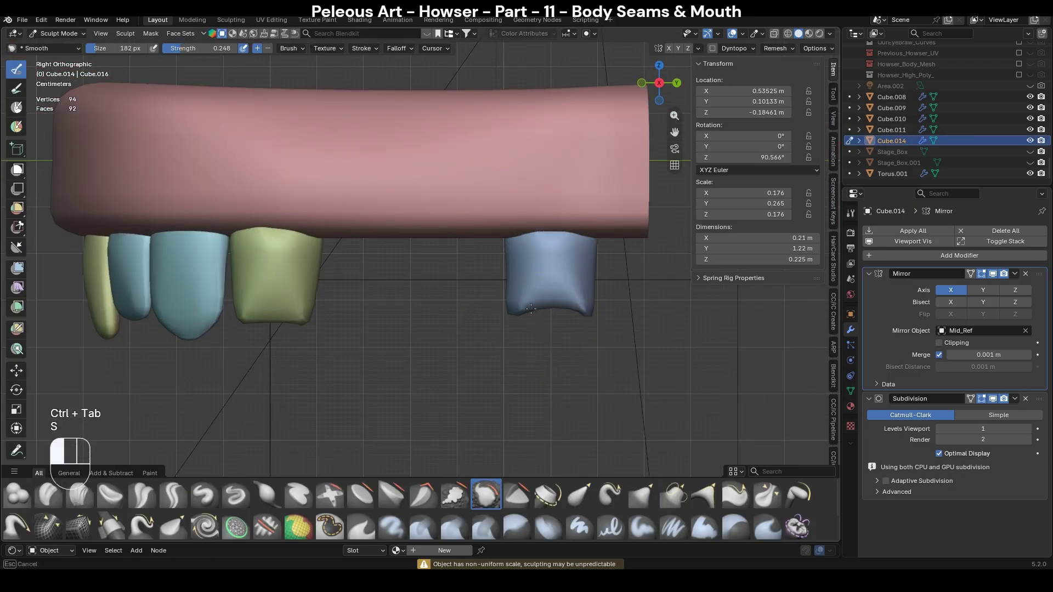
{"action": "key", "text": "f"}
{"action": "key", "text": "ctrl+Tab"}
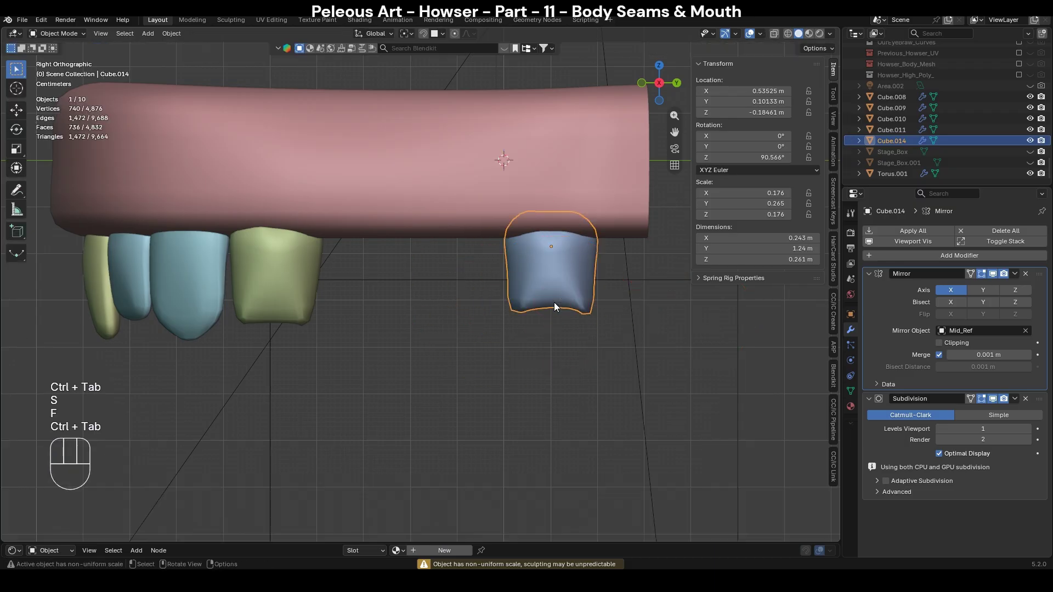
Try to scale the last molar along the X axis.
{"action": "key", "text": "s"}
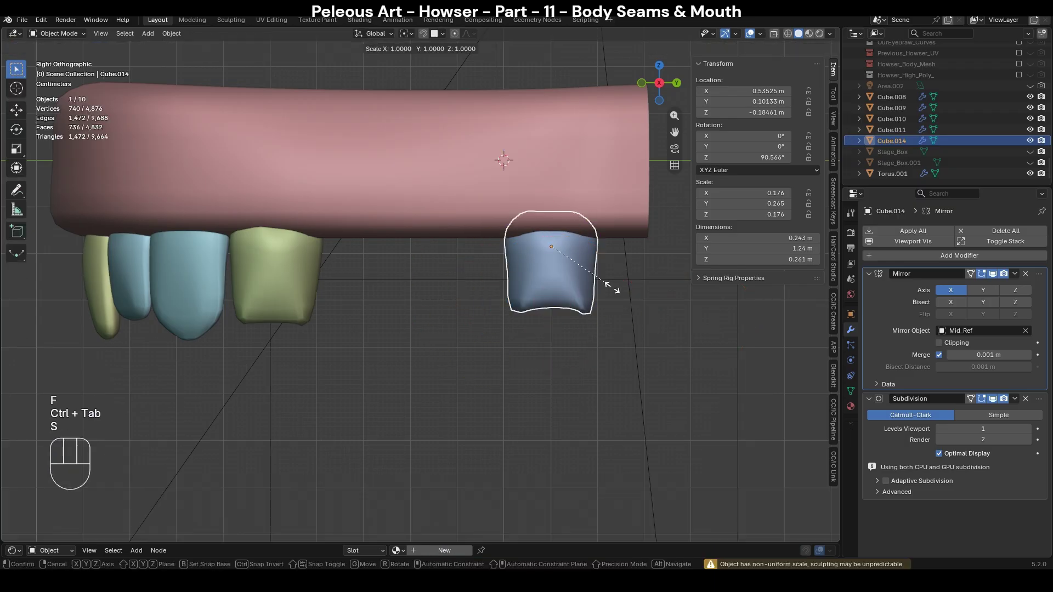
{"action": "key", "text": "x"}
{"action": "left_click", "coordinate": [636, 295]}
{"action": "key", "text": "ctrl+z"}
Rotate the last molar about 8.6° in the back orthographic view.
{"action": "middle_click_drag", "start_coordinate": [552, 338], "coordinate": [616, 330]}
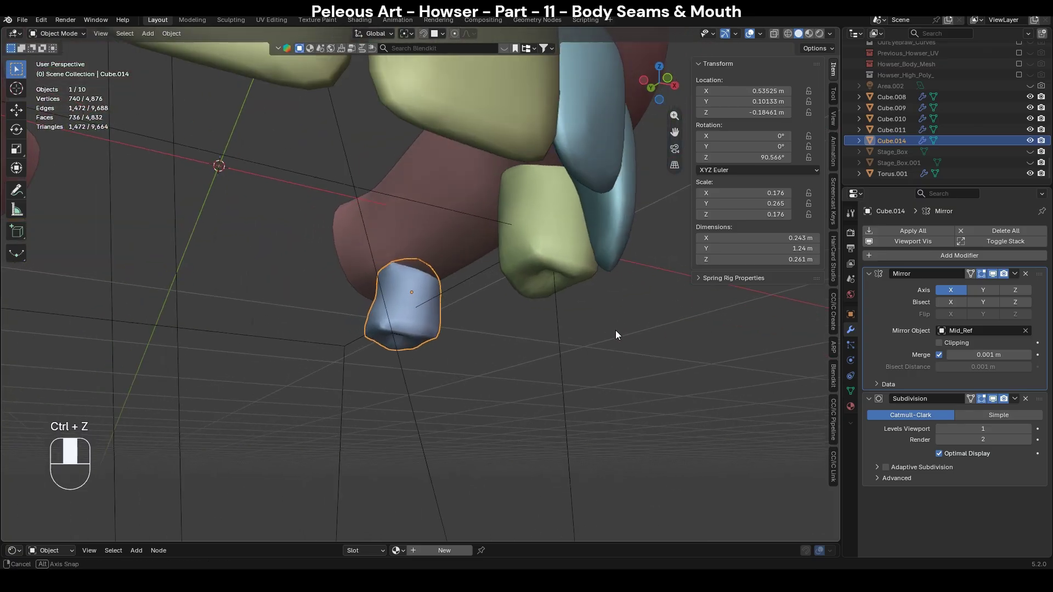
{"action": "mouse_move", "coordinate": [443, 338]}
{"action": "middle_mouse_down"}
{"action": "mouse_move", "coordinate": [495, 378]}
{"action": "mouse_move", "coordinate": [628, 388]}
{"action": "mouse_move", "coordinate": [424, 328]}
{"action": "middle_mouse_up"}
{"action": "scroll", "coordinate": [496, 378], "scroll_direction": "up", "scroll_amount": 2}
{"action": "key", "text": "KP_3"}
{"action": "key", "text": "KP_6"}
{"action": "key", "text": "ctrl+Tab"}
{"action": "left_click", "coordinate": [496, 438]}
{"action": "key", "text": "KP_5"}
{"action": "scroll", "coordinate": [629, 388], "scroll_direction": "down", "scroll_amount": 4}
{"action": "key", "text": "KP_3"}
{"action": "key", "text": "ctrl+KP_1"}
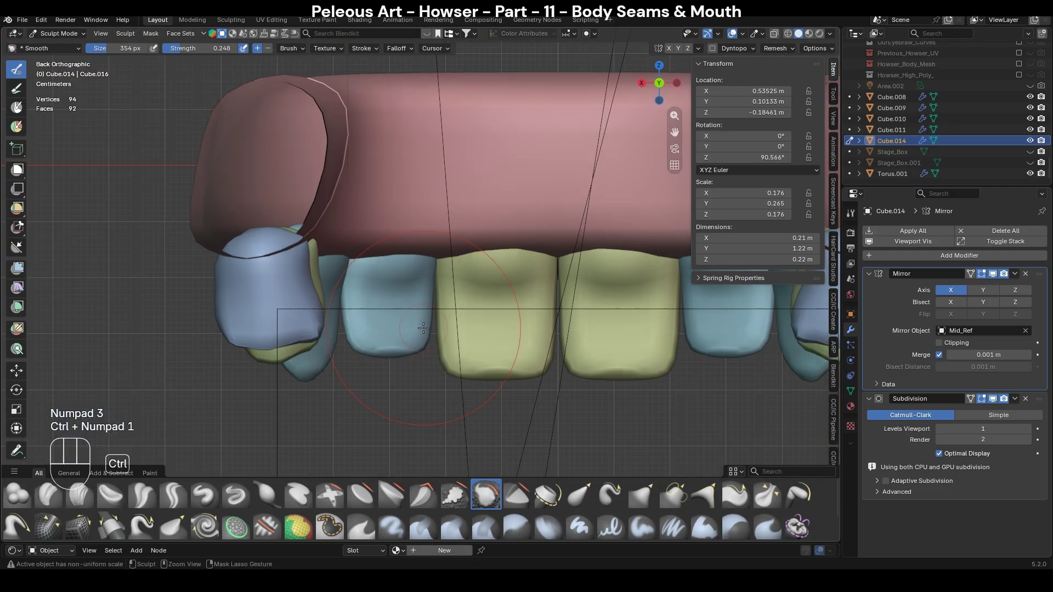
{"action": "key", "text": "Tab"}
{"action": "middle_click_drag", "start_coordinate": [339, 313], "coordinate": [436, 309], "text": "shift"}
{"action": "key", "text": "Tab"}
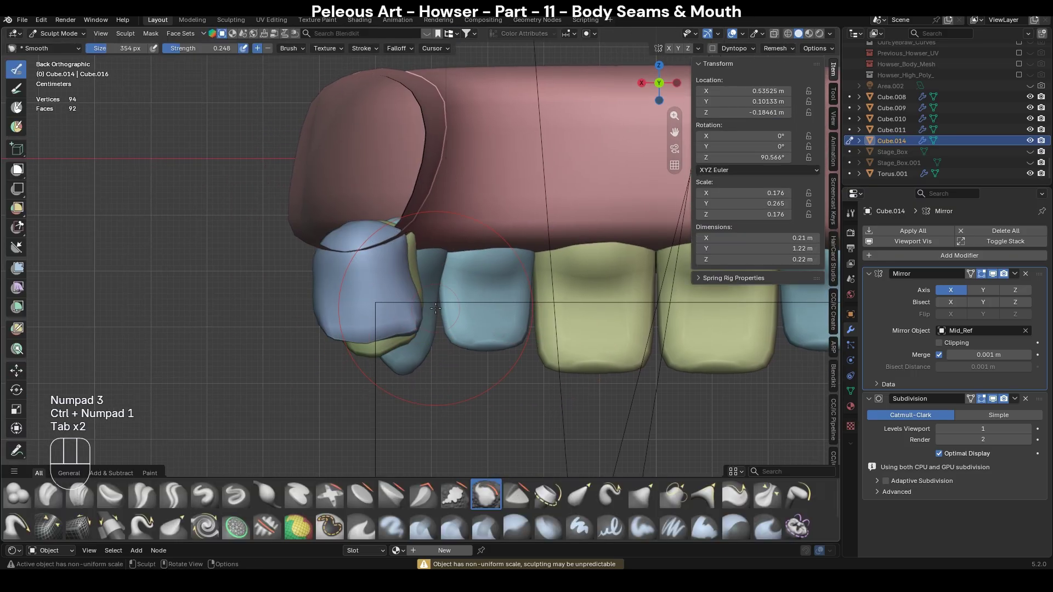
{"action": "key", "text": "ctrl+Tab"}
{"action": "key", "text": "r"}
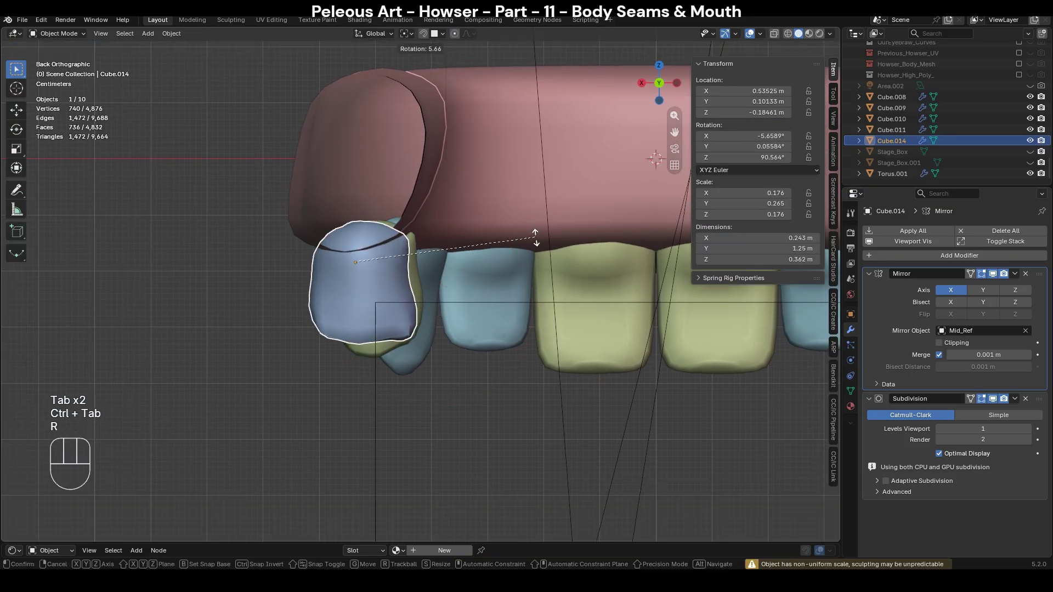
{"action": "left_click", "coordinate": [534, 239]}
{"action": "scroll", "coordinate": [465, 278], "scroll_direction": "up", "scroll_amount": 1}
{"action": "mouse_move", "coordinate": [423, 303]}
{"action": "middle_mouse_down", "text": "shift"}
{"action": "mouse_move", "coordinate": [466, 286]}
{"action": "mouse_move", "coordinate": [477, 324]}
{"action": "mouse_move", "coordinate": [495, 336]}
{"action": "middle_mouse_up", "text": "shift"}
{"action": "key", "text": "ctrl+Tab"}
{"action": "key", "text": "s"}
{"action": "key", "text": "ctrl+KP_4"}
{"action": "key", "text": "KP_1"}
{"action": "key", "text": "ctrl+Tab"}
Duplicate the last molar and place the copy just in front of it along Y, at about -0.091 m.
{"action": "key", "text": "KP_3"}
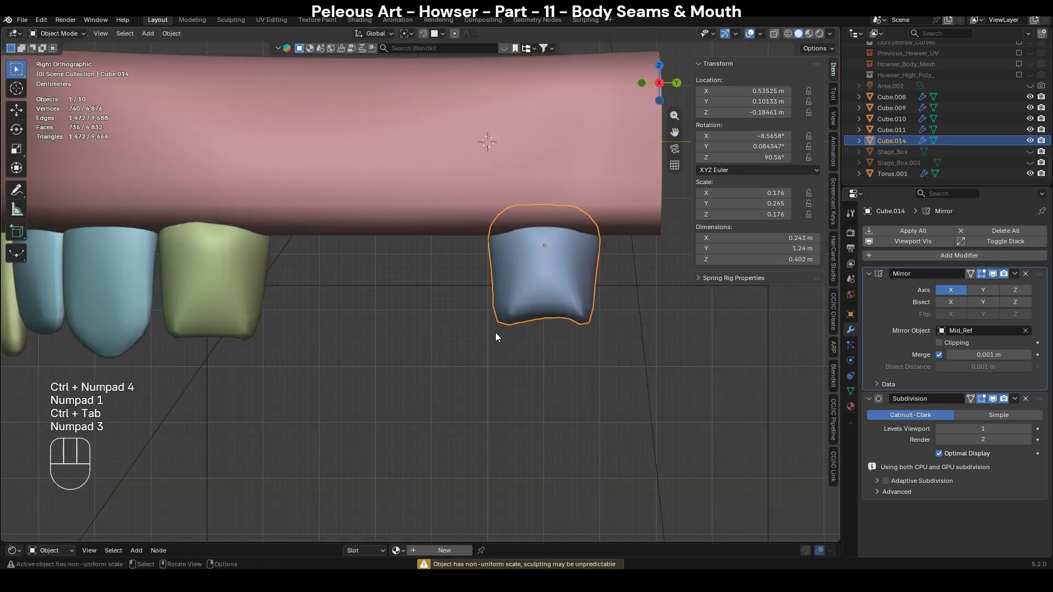
{"action": "key", "text": "shift+d"}
{"action": "key", "text": "g"}
{"action": "key", "text": "y"}
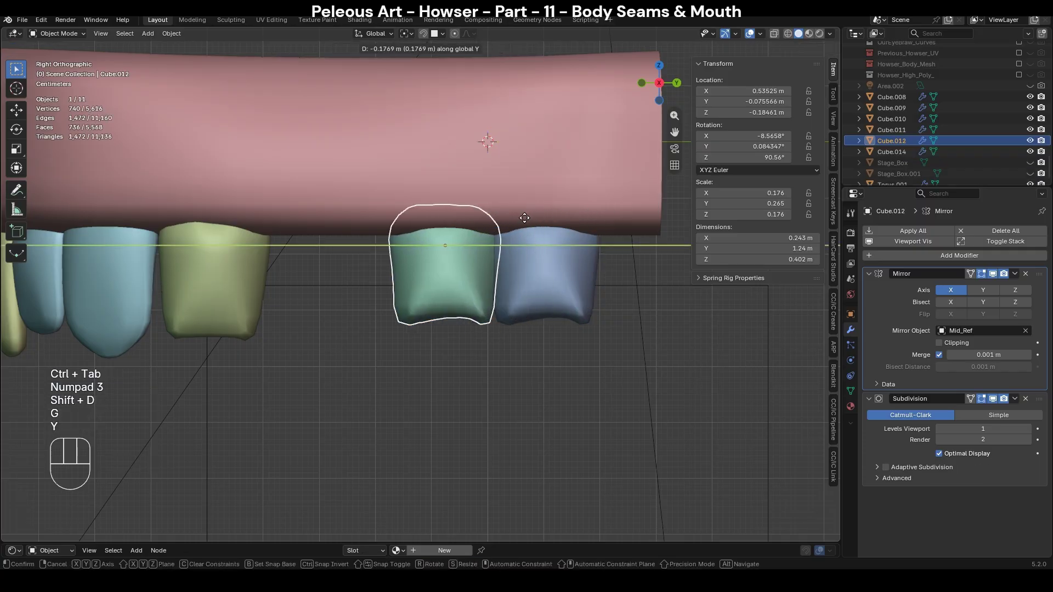
{"action": "left_click", "coordinate": [524, 223]}
{"action": "middle_click_drag", "start_coordinate": [523, 219], "coordinate": [567, 237], "text": "shift"}
{"action": "key", "text": "g"}
{"action": "key", "text": "y"}
{"action": "left_click", "coordinate": [593, 205]}
{"action": "scroll", "coordinate": [542, 239], "scroll_direction": "down", "scroll_amount": 1}
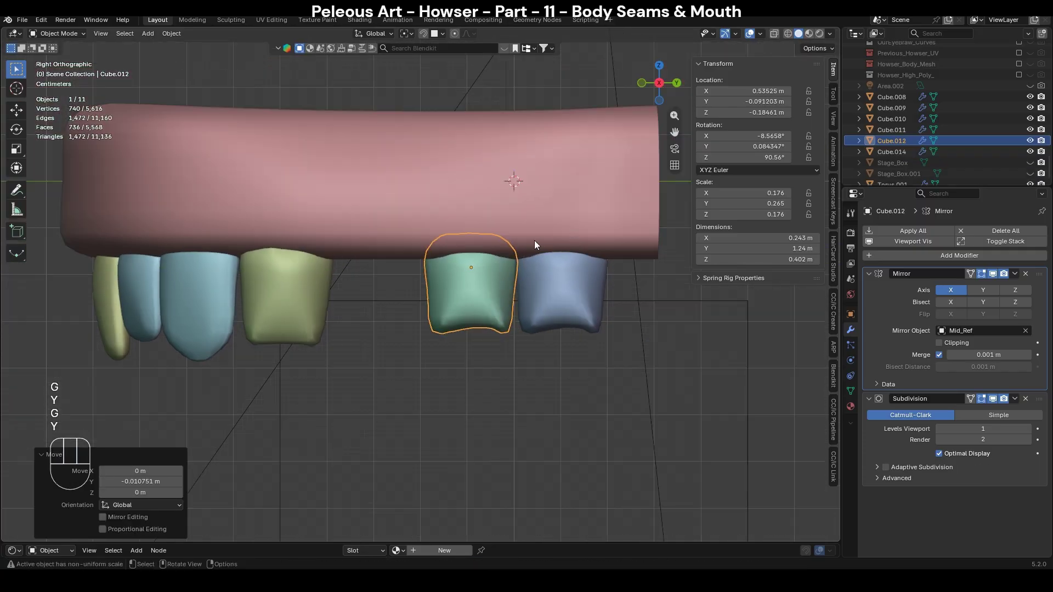
Duplicate the new molar and place the copy along Y at about -0.291 m, filling the gap behind the first molar.
{"action": "key", "text": "shift+d"}
{"action": "key", "text": "g"}
{"action": "key", "text": "y"}
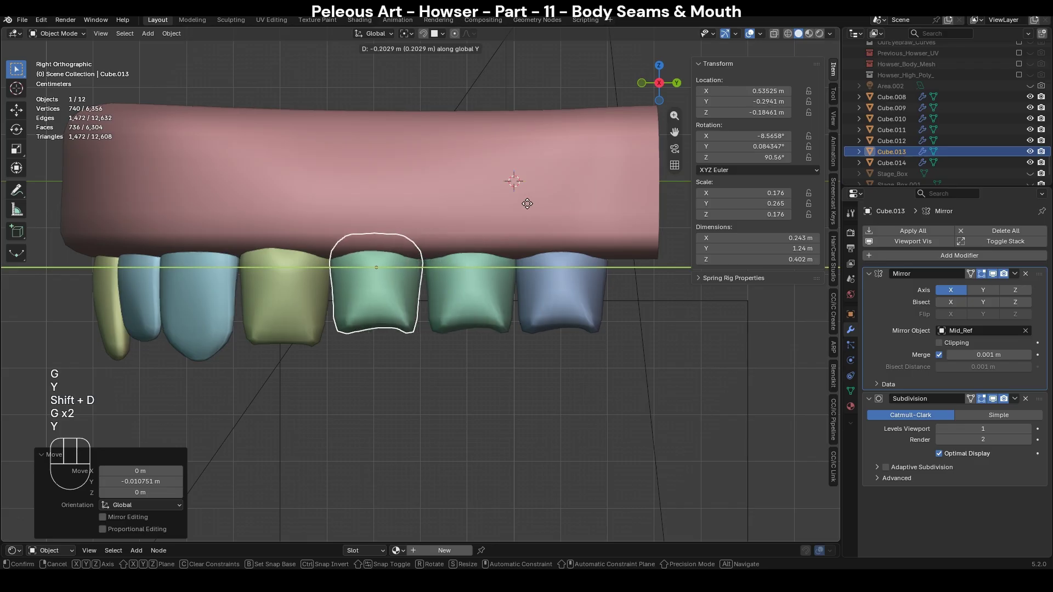
{"action": "left_click", "coordinate": [529, 203]}
{"action": "left_click", "coordinate": [505, 406]}
Shift the front green molar inward along X to fit the gum, as seen from below.
{"action": "middle_click_drag", "start_coordinate": [505, 406], "coordinate": [608, 331]}
{"action": "key", "text": "ctrl+KP_7"}
{"action": "middle_click_drag", "start_coordinate": [417, 244], "coordinate": [504, 289], "text": "shift"}
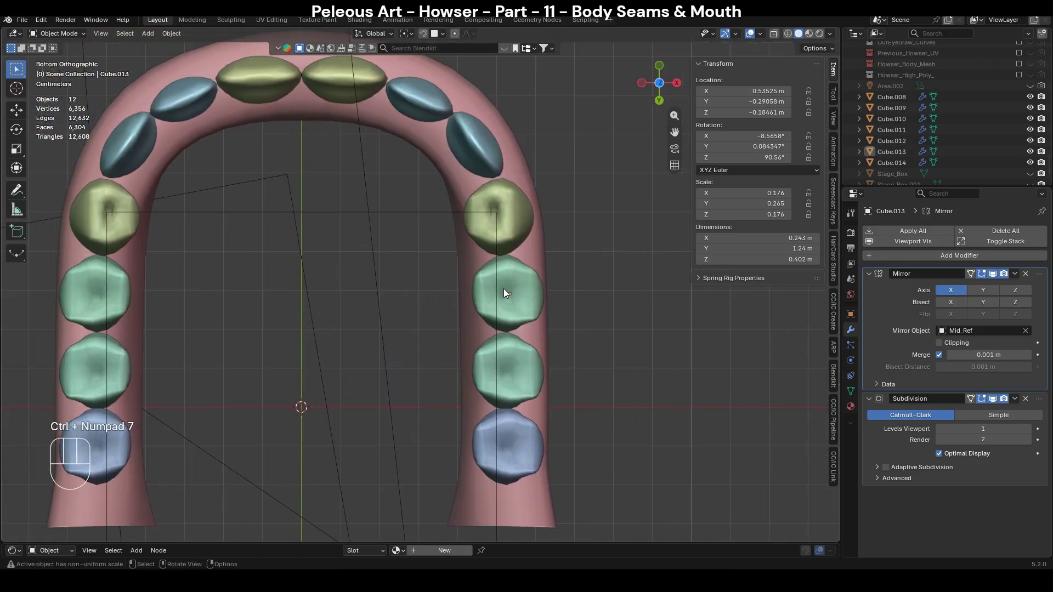
{"action": "left_click", "coordinate": [504, 290]}
{"action": "key", "text": "g"}
{"action": "key", "text": "y"}
{"action": "left_click", "coordinate": [646, 311]}
{"action": "key", "text": "ctrl+z"}
{"action": "key", "text": "g"}
{"action": "key", "text": "x"}
{"action": "left_click", "coordinate": [676, 364]}
Shift the second green molar inward along X to follow the curve of the tooth row.
{"action": "left_click", "coordinate": [598, 372]}
{"action": "left_click", "coordinate": [534, 375]}
{"action": "key", "text": "g"}
{"action": "key", "text": "x"}
{"action": "key", "text": "y"}
{"action": "left_click", "coordinate": [680, 383]}
{"action": "key", "text": "ctrl+z"}
{"action": "key", "text": "g"}
{"action": "key", "text": "x"}
{"action": "left_click", "coordinate": [701, 397]}
Move the blue last molar inward along X to about 0.501 m.
{"action": "left_click", "coordinate": [536, 443]}
{"action": "middle_click_drag", "start_coordinate": [561, 455], "coordinate": [566, 371], "text": "shift"}
{"action": "key", "text": "g"}
{"action": "key", "text": "x"}
{"action": "left_click", "coordinate": [607, 391]}
{"action": "left_click_drag", "start_coordinate": [525, 440], "coordinate": [520, 431]}
{"action": "middle_click_drag", "start_coordinate": [480, 301], "coordinate": [538, 403], "text": "shift"}
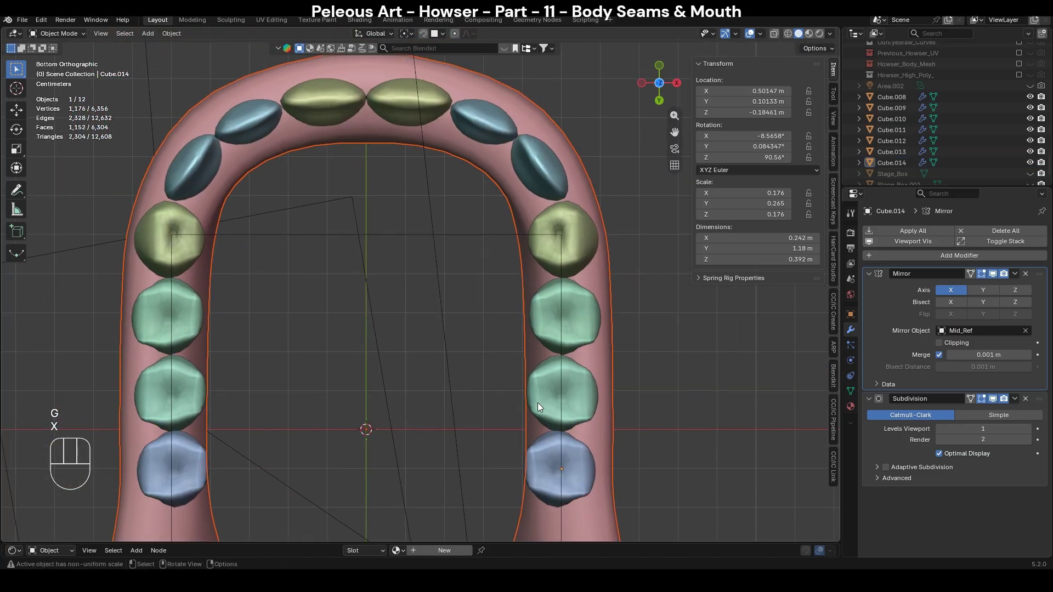
Make the gum the active sculpting object, using the Grab brush at 454 px.
{"action": "key", "text": "ctrl+Tab"}
{"action": "scroll", "coordinate": [486, 289], "scroll_direction": "down", "scroll_amount": 2}
{"action": "key", "text": "g"}
{"action": "key", "text": "f"}
{"action": "middle_click_drag", "start_coordinate": [549, 261], "coordinate": [609, 247], "text": "shift"}
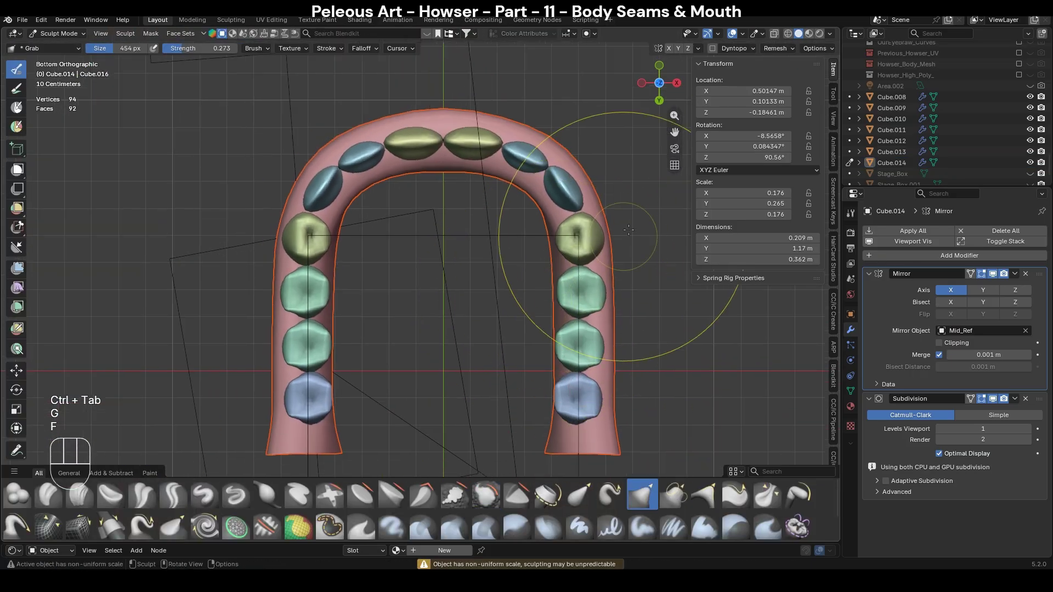
{"action": "key", "text": "ctrl+Tab"}
{"action": "left_click", "coordinate": [613, 327]}
{"action": "key", "text": "ctrl+Tab"}
{"action": "middle_click_drag", "start_coordinate": [350, 310], "coordinate": [394, 312], "text": "shift"}
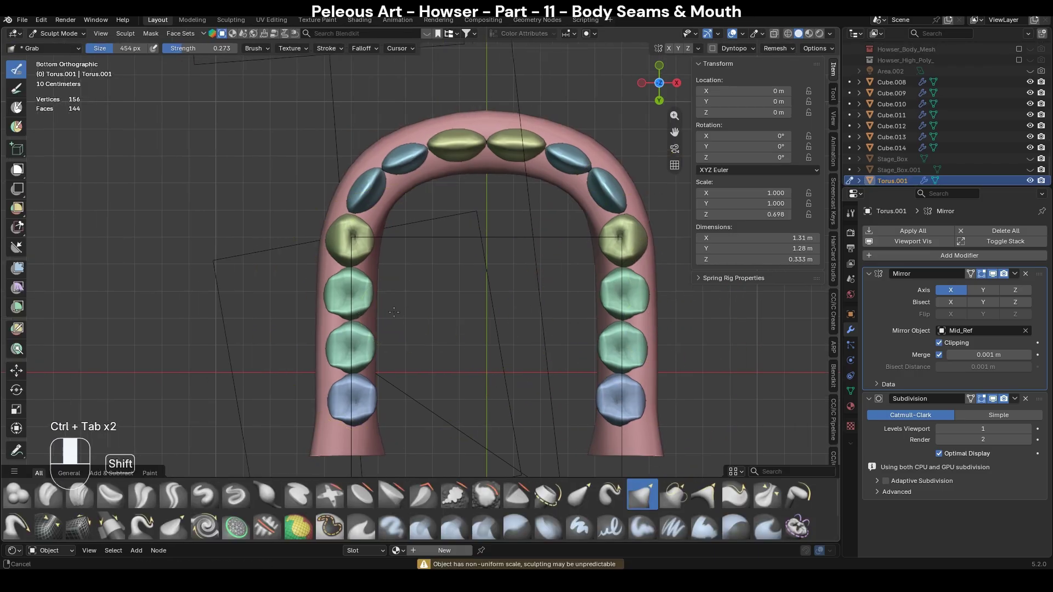
Try to pull the gum's outer side inward beside the molars with the Grab brush.
{"action": "left_click_drag", "start_coordinate": [665, 322], "coordinate": [637, 324]}
{"action": "mouse_move", "coordinate": [674, 332]}
{"action": "middle_mouse_down", "text": "shift"}
{"action": "mouse_move", "coordinate": [593, 322]}
{"action": "mouse_move", "coordinate": [522, 219]}
{"action": "middle_mouse_up", "text": "shift"}
{"action": "key", "text": "ctrl+z"}
Reshape the gum's sides around the molars from below with the Grab brush at 478 px and 408 px.
{"action": "key", "text": "f"}
{"action": "left_click", "coordinate": [554, 283]}
{"action": "scroll", "coordinate": [573, 344], "scroll_direction": "up", "scroll_amount": 2}
{"action": "key", "text": "f"}
{"action": "middle_click_drag", "start_coordinate": [502, 332], "coordinate": [510, 400], "text": "shift"}
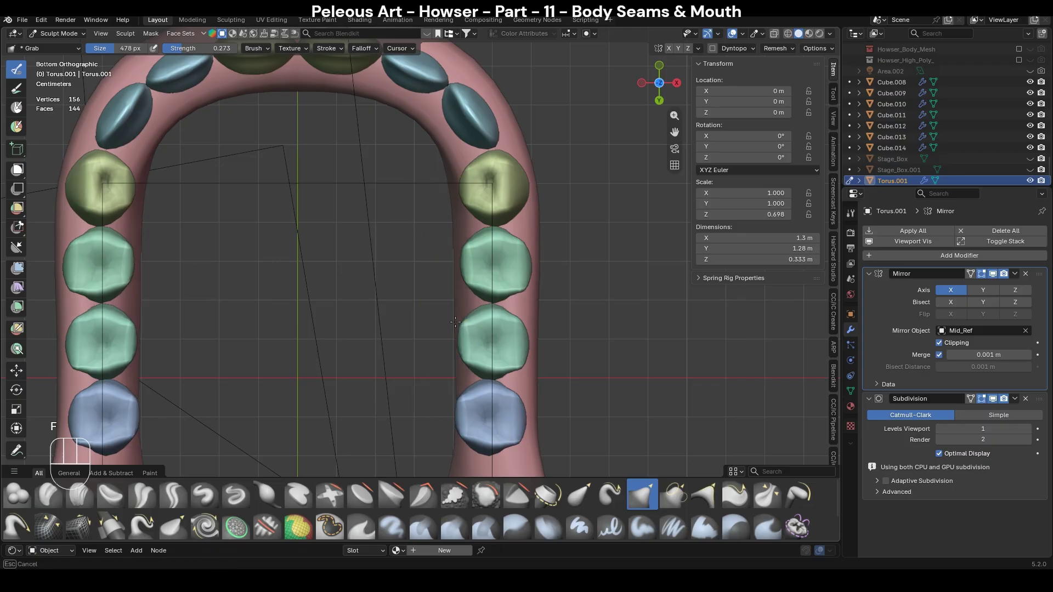
{"action": "middle_click_drag", "start_coordinate": [541, 244], "coordinate": [532, 310], "text": "shift"}
{"action": "key", "text": "f"}
{"action": "left_click", "coordinate": [535, 258]}
{"action": "left_click_drag", "start_coordinate": [444, 257], "coordinate": [444, 257]}
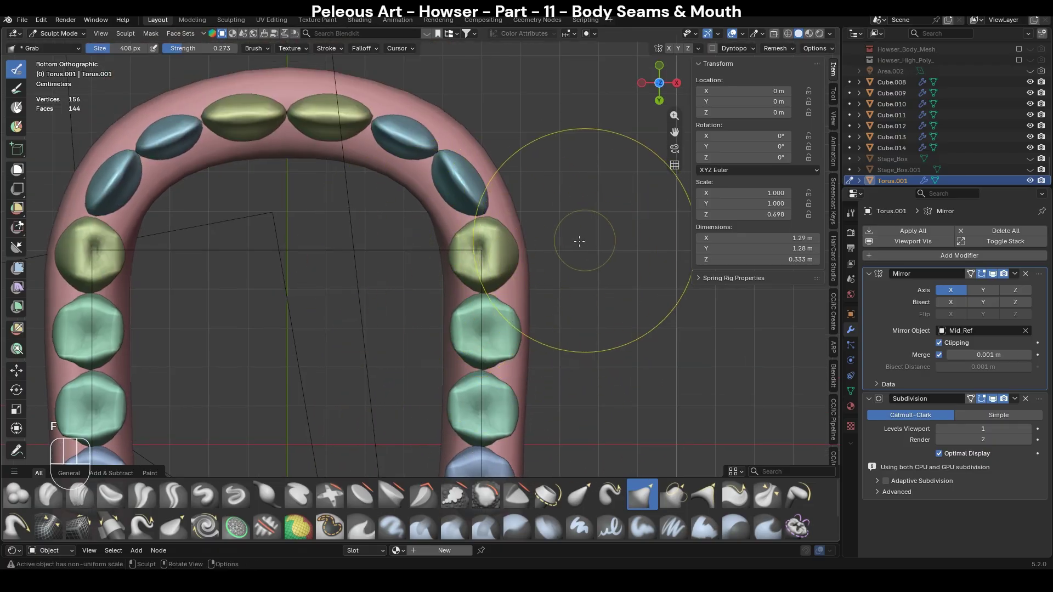
Select the edge loop along the gum's lower outer rim and bevel it with a width of 0.0345 m and 2 segments.
{"action": "middle_click_drag", "start_coordinate": [516, 248], "coordinate": [482, 317]}
{"action": "key", "text": "KP_1"}
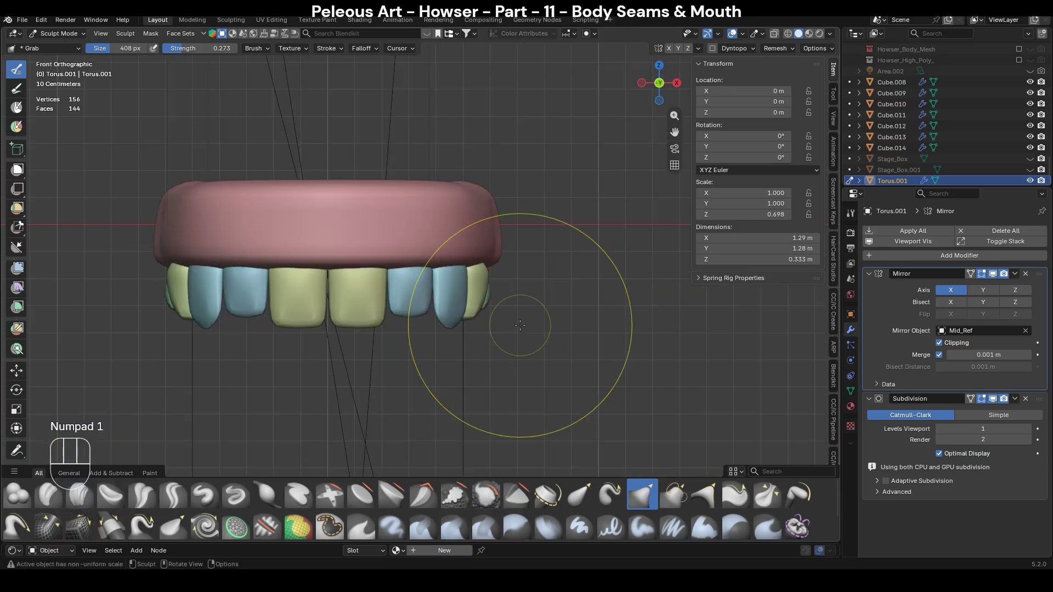
{"action": "middle_click_drag", "start_coordinate": [348, 325], "coordinate": [357, 341], "text": "shift"}
{"action": "middle_click_drag", "start_coordinate": [357, 341], "coordinate": [407, 318]}
{"action": "key", "text": "Tab"}
{"action": "scroll", "coordinate": [415, 317], "scroll_direction": "up", "scroll_amount": 2}
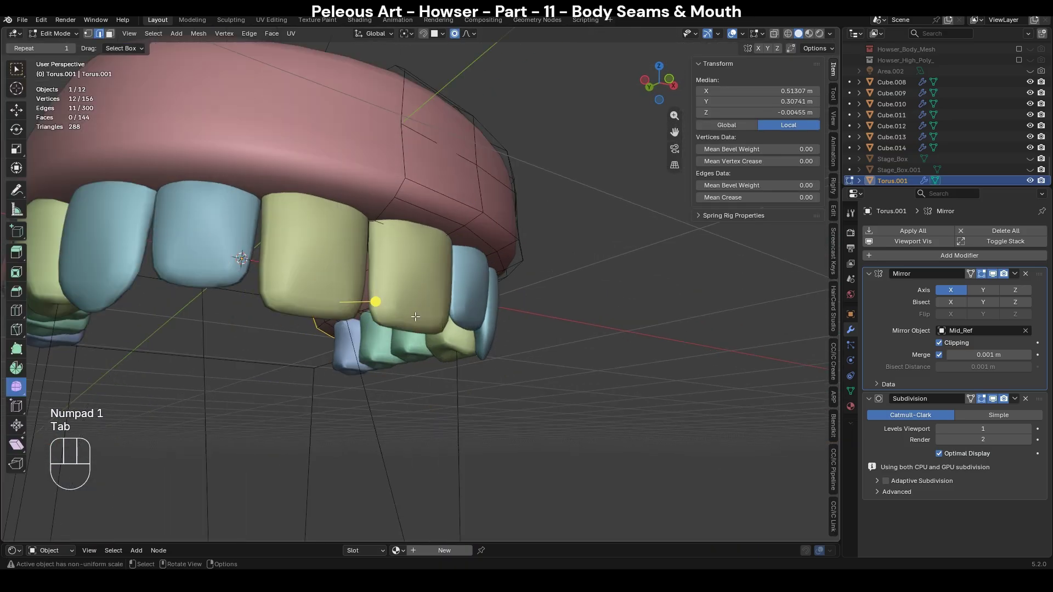
{"action": "left_click", "coordinate": [492, 219], "text": "alt"}
{"action": "scroll", "coordinate": [552, 289], "scroll_direction": "down", "scroll_amount": 4}
{"action": "middle_click_drag", "start_coordinate": [553, 289], "coordinate": [590, 238]}
{"action": "scroll", "coordinate": [535, 293], "scroll_direction": "up", "scroll_amount": 1}
{"action": "key", "text": "ctrl+b"}
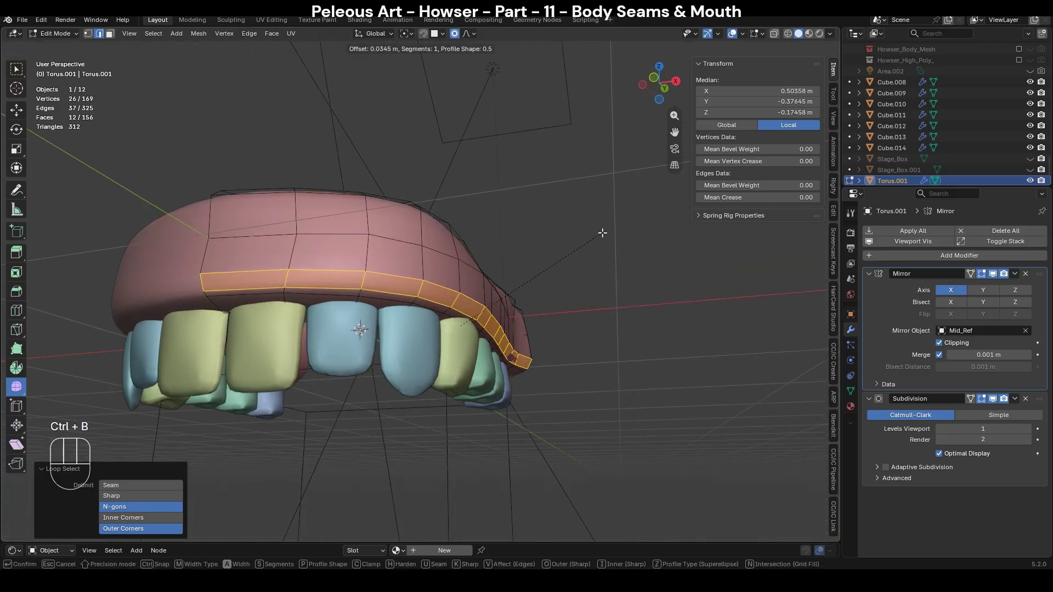
{"action": "left_click", "coordinate": [602, 234]}
{"action": "type", "text": "2"}
{"action": "key", "text": "Return"}
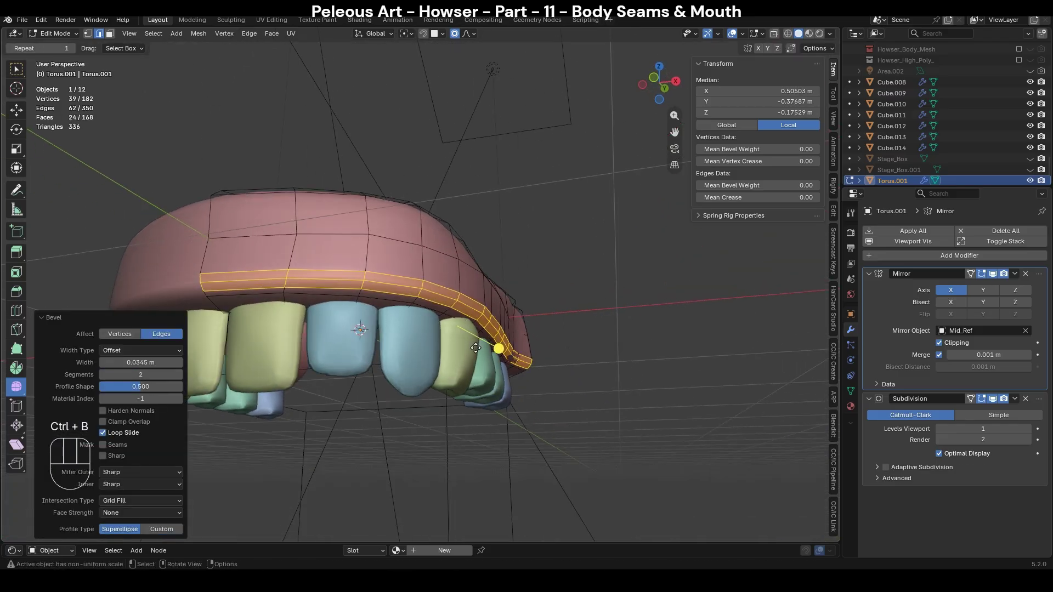
Edge-slide the upper loop of the beveled band along the gum's outer surface.
{"action": "left_click", "coordinate": [336, 275], "text": "alt"}
{"action": "middle_click_drag", "start_coordinate": [336, 275], "coordinate": [562, 360]}
{"action": "key", "text": "g"}
{"action": "key", "text": "g"}
{"action": "left_click", "coordinate": [568, 343]}
Select the lower edge loop of the beveled band and edge-slide it along the gum's lower outer rim.
{"action": "left_click", "coordinate": [306, 319], "text": "alt"}
{"action": "middle_click_drag", "start_coordinate": [305, 322], "coordinate": [480, 343]}
{"action": "key", "text": "g"}
{"action": "key", "text": "g"}
{"action": "key", "text": "g"}
{"action": "key", "text": "g"}
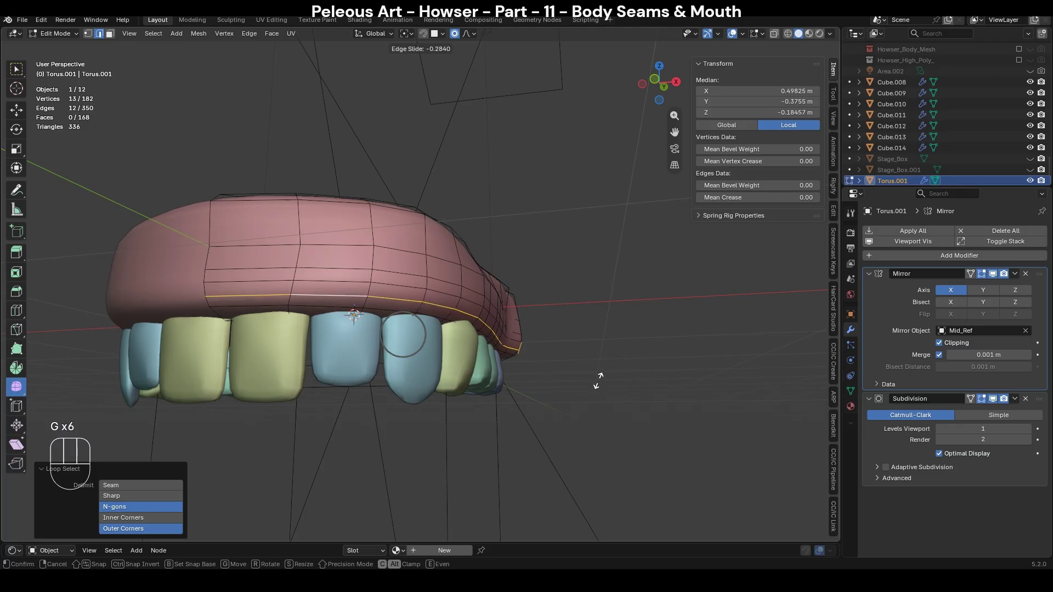
{"action": "left_click", "coordinate": [598, 380]}
Switch the gum to sculpting and set the Smooth brush to 300 px with a strength of 0.255.
{"action": "key", "text": "Tab"}
{"action": "scroll", "coordinate": [553, 343], "scroll_direction": "down", "scroll_amount": 2}
{"action": "middle_click_drag", "start_coordinate": [553, 342], "coordinate": [522, 363]}
{"action": "key", "text": "s"}
{"action": "key", "text": "shift+f"}
{"action": "left_click", "coordinate": [409, 283]}
{"action": "key", "text": "shift+f"}
{"action": "left_click", "coordinate": [403, 307]}
{"action": "key", "text": "f"}
{"action": "left_click", "coordinate": [370, 310]}
Try to smooth the upper surface of the gum's front curve and undo the strokes.
{"action": "left_click_drag", "start_coordinate": [358, 312], "coordinate": [395, 274]}
{"action": "key", "text": "ctrl+z"}
{"action": "key", "text": "ctrl+z"}
{"action": "key", "text": "ctrl+z"}
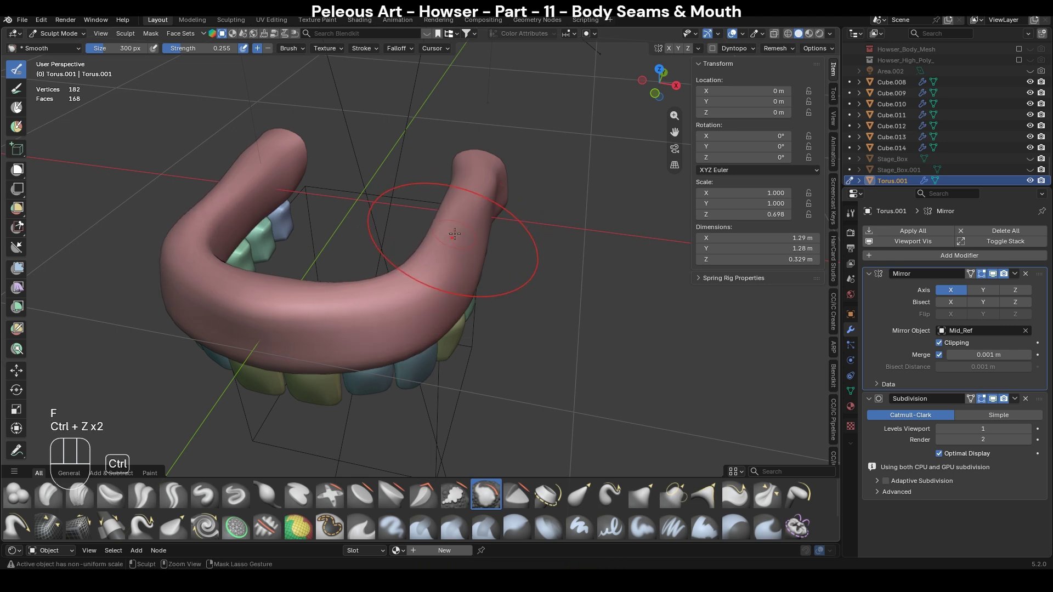
Smooth the gum's upper surface from the front curve to the rear end in wireframe with a 230 px Smooth brush.
{"action": "scroll", "coordinate": [455, 234], "scroll_direction": "up", "scroll_amount": 3}
{"action": "middle_click_drag", "start_coordinate": [450, 347], "coordinate": [458, 368], "text": "shift"}
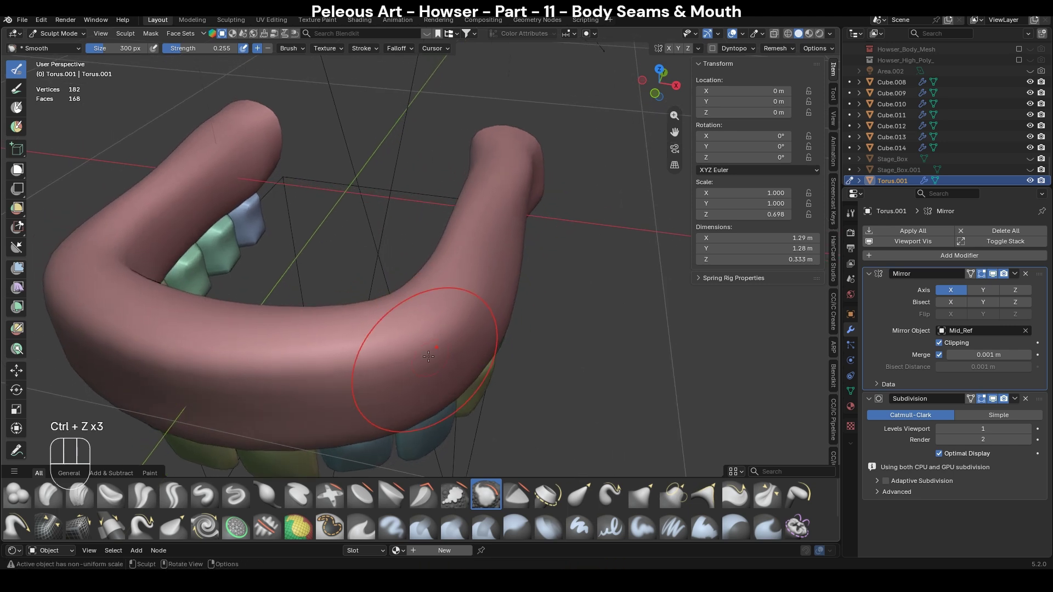
{"action": "key", "text": "f"}
{"action": "left_click", "coordinate": [431, 330]}
{"action": "middle_click_drag", "start_coordinate": [430, 331], "coordinate": [412, 353]}
{"action": "key", "text": "z"}
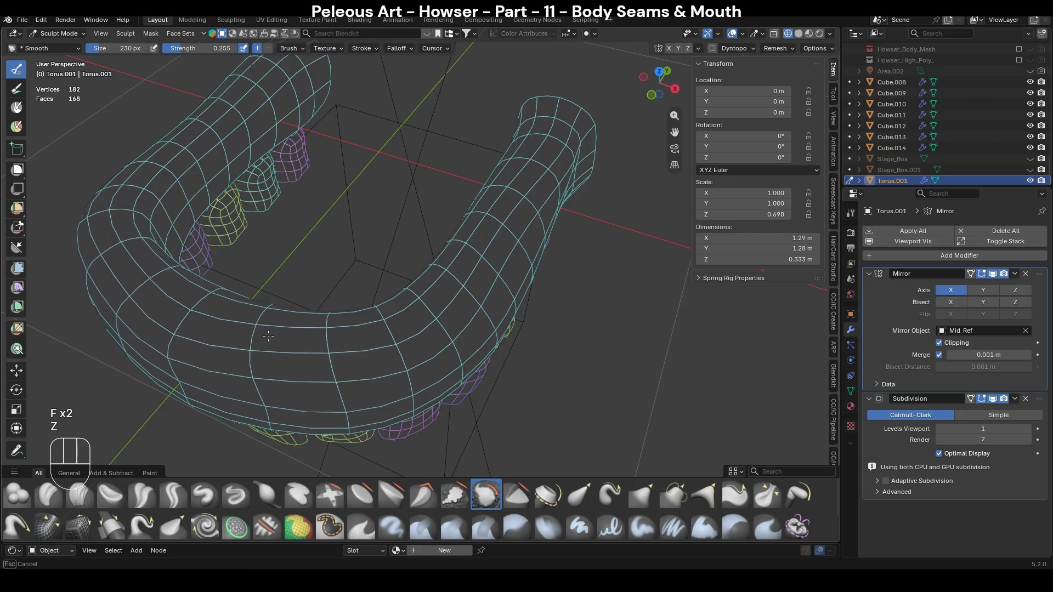
{"action": "left_click_drag", "start_coordinate": [380, 310], "coordinate": [482, 258]}
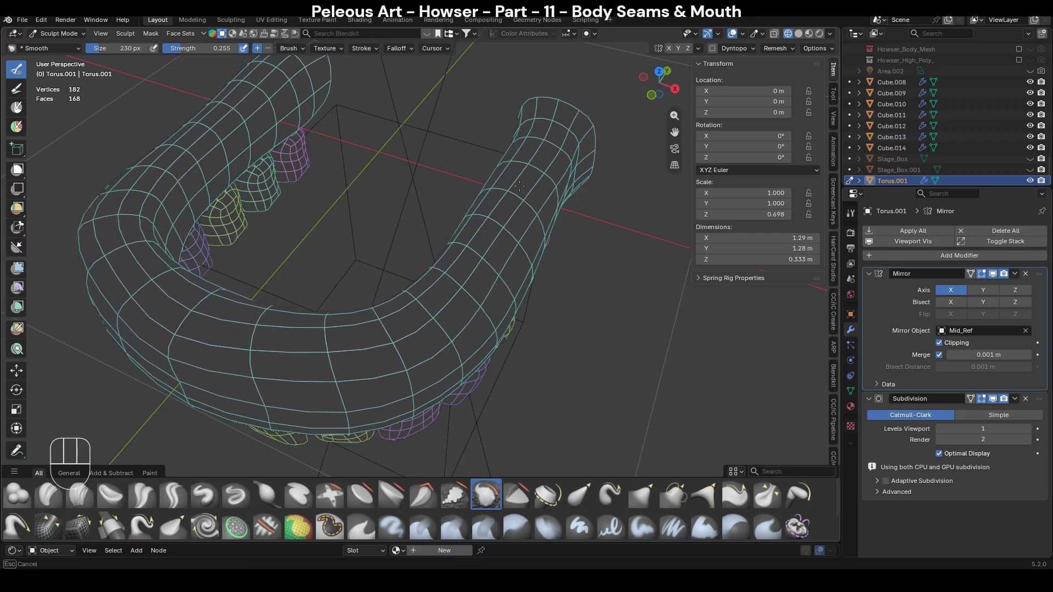
{"action": "mouse_move", "coordinate": [509, 191]}
{"action": "left_mouse_down"}
{"action": "mouse_move", "coordinate": [433, 296]}
{"action": "mouse_move", "coordinate": [253, 335]}
{"action": "left_mouse_up"}
{"action": "mouse_move", "coordinate": [335, 340]}
{"action": "left_mouse_down"}
{"action": "mouse_move", "coordinate": [444, 299]}
{"action": "mouse_move", "coordinate": [551, 102]}
{"action": "left_mouse_up"}
{"action": "key", "text": "z"}
{"action": "middle_click_drag", "start_coordinate": [574, 299], "coordinate": [611, 259]}
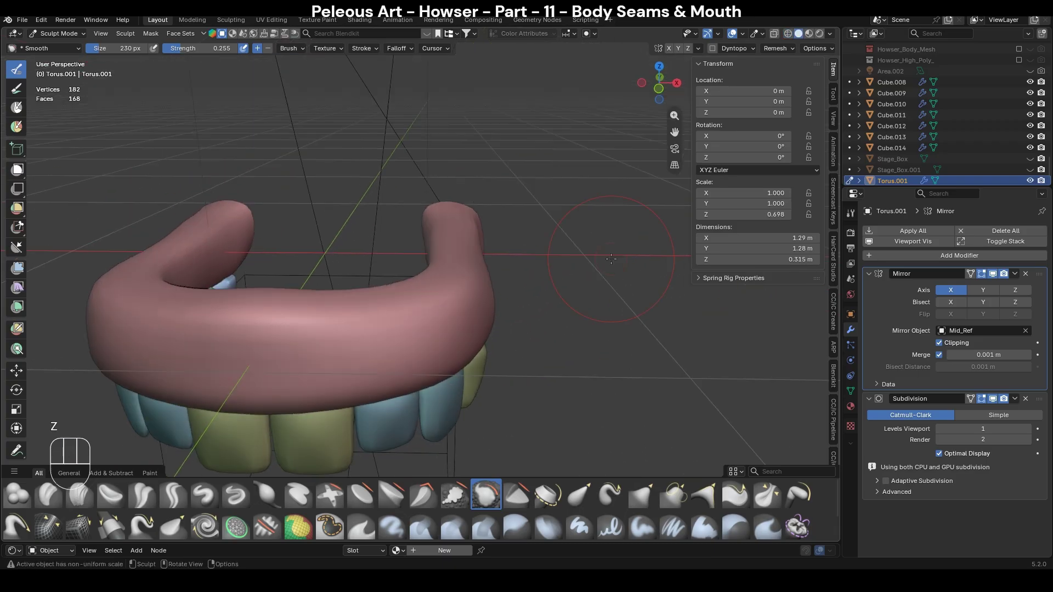
Flatten the bulge in the middle of the gum's top edge from the front with the Grab brush at 392 px.
{"action": "key", "text": "KP_1"}
{"action": "key", "text": "ctrl+Tab"}
{"action": "middle_click_drag", "start_coordinate": [404, 310], "coordinate": [500, 314], "text": "shift"}
{"action": "scroll", "coordinate": [501, 313], "scroll_direction": "up", "scroll_amount": 2}
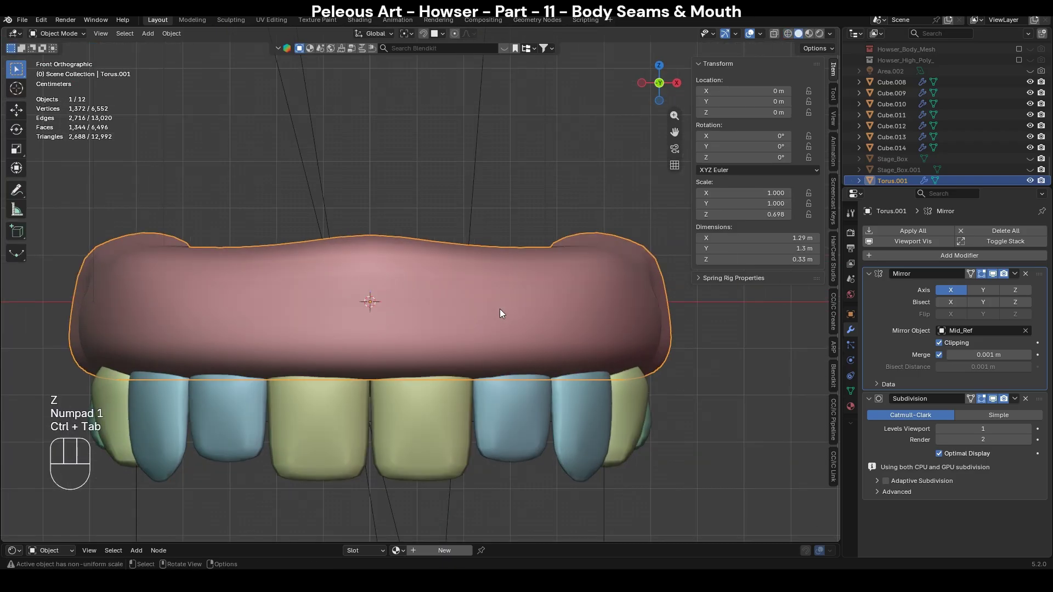
{"action": "key", "text": "ctrl+Tab"}
{"action": "key", "text": "g"}
{"action": "key", "text": "f"}
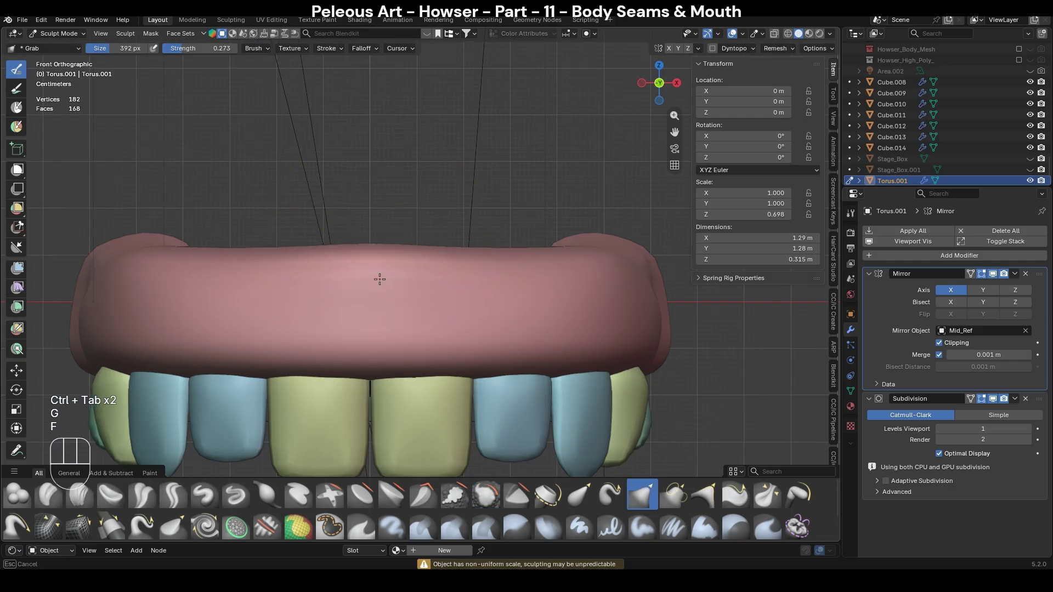
Examine the gum's shape and its fit over the teeth from the front corner, the side and the front.
{"action": "middle_click_drag", "start_coordinate": [496, 282], "coordinate": [329, 275]}
{"action": "middle_click_drag", "start_coordinate": [329, 275], "coordinate": [390, 252]}
{"action": "key", "text": "KP_Decimal"}
{"action": "mouse_move", "coordinate": [513, 323]}
{"action": "middle_mouse_down"}
{"action": "mouse_move", "coordinate": [423, 319]}
{"action": "mouse_move", "coordinate": [438, 256]}
{"action": "mouse_move", "coordinate": [387, 262]}
{"action": "middle_mouse_up"}
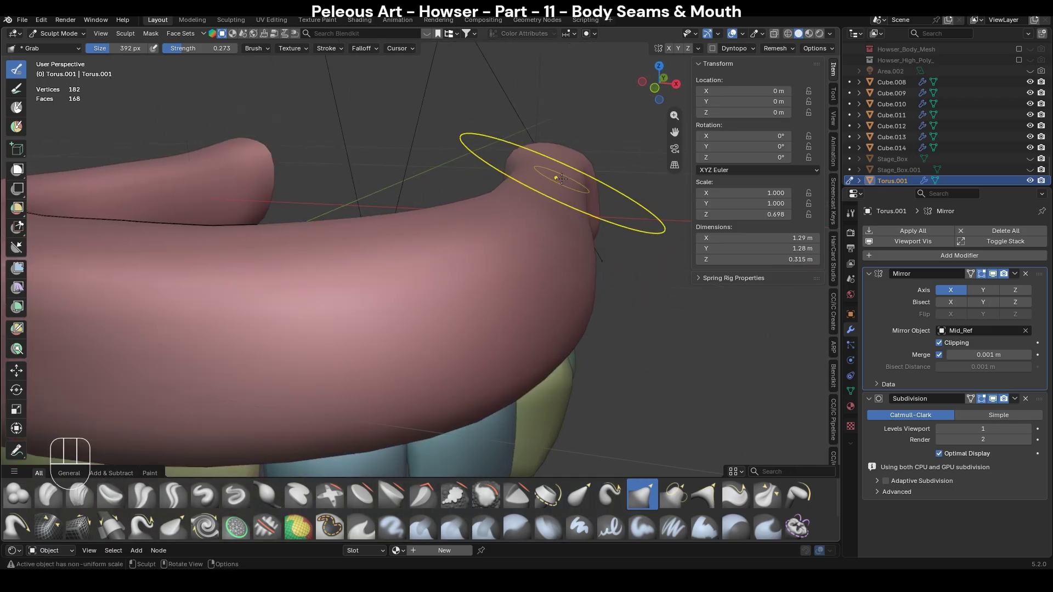
{"action": "scroll", "coordinate": [563, 179], "scroll_direction": "down", "scroll_amount": 3}
{"action": "middle_click_drag", "start_coordinate": [502, 299], "coordinate": [448, 267]}
{"action": "scroll", "coordinate": [449, 268], "scroll_direction": "down", "scroll_amount": 3}
{"action": "middle_click_drag", "start_coordinate": [541, 315], "coordinate": [368, 288], "text": "shift"}
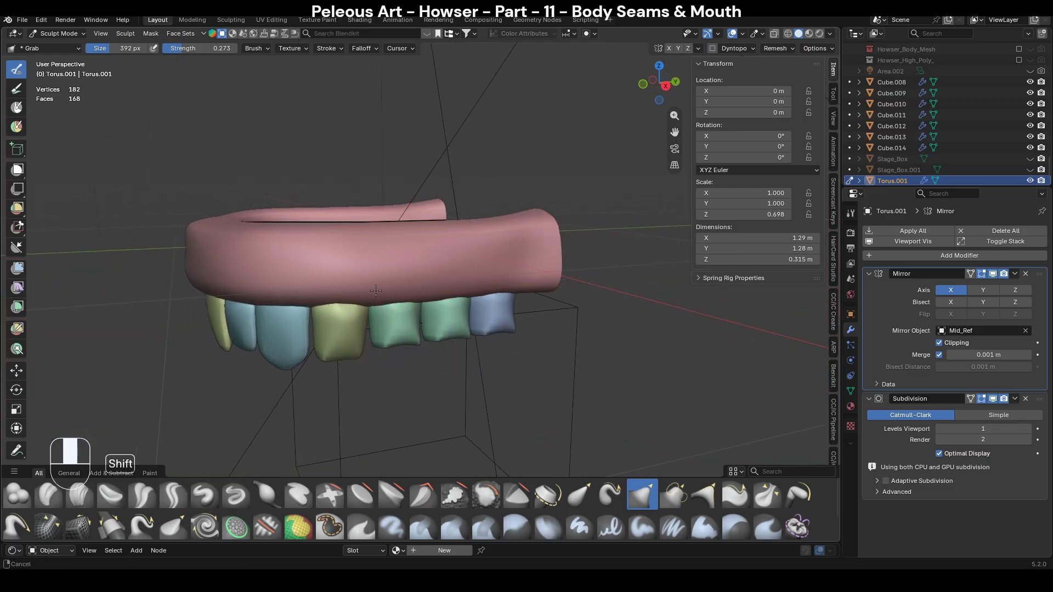
{"action": "key", "text": "KP_1"}
{"action": "left_click", "coordinate": [554, 378]}
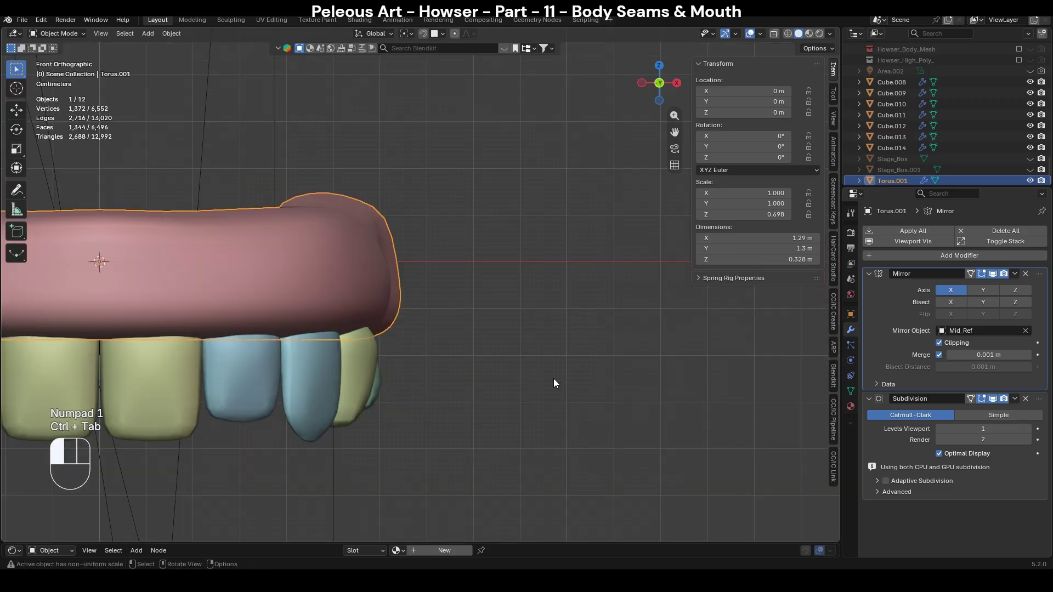
{"action": "scroll", "coordinate": [413, 347], "scroll_direction": "down", "scroll_amount": 3}
{"action": "middle_click_drag", "start_coordinate": [413, 348], "coordinate": [520, 327], "text": "shift"}
{"action": "scroll", "coordinate": [542, 330], "scroll_direction": "up", "scroll_amount": 3}
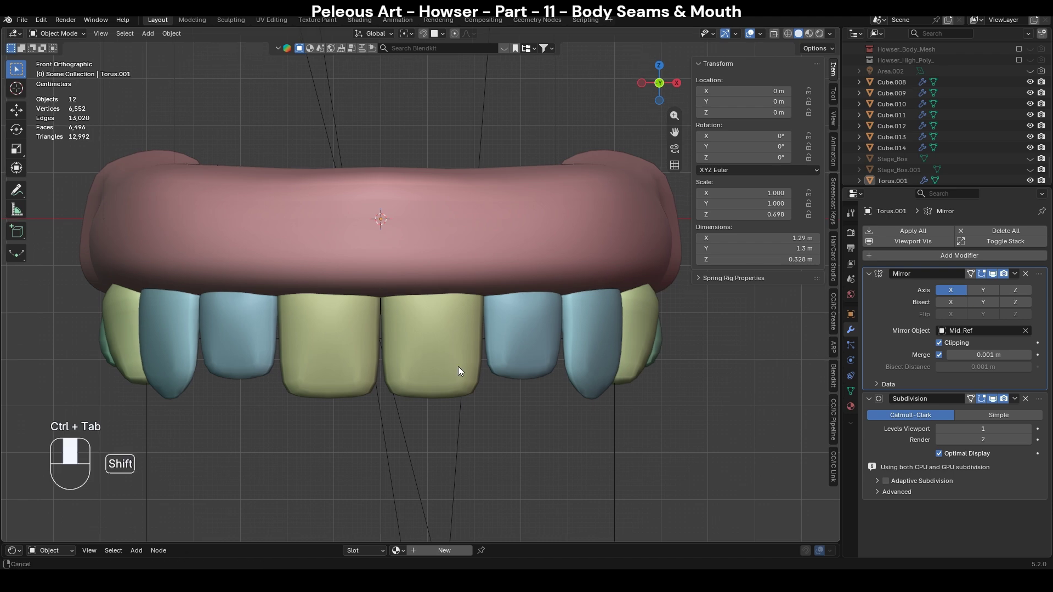
{"action": "middle_click_drag", "start_coordinate": [443, 376], "coordinate": [501, 322], "text": "shift"}
{"action": "scroll", "coordinate": [502, 323], "scroll_direction": "up", "scroll_amount": 1}
Reshape the central incisor slightly from the front with the Grab brush.
{"action": "left_click", "coordinate": [501, 322]}
{"action": "key", "text": "ctrl+Tab"}
{"action": "scroll", "coordinate": [502, 323], "scroll_direction": "up", "scroll_amount": 2}
{"action": "key", "text": "g"}
{"action": "key", "text": "f"}
{"action": "left_click_drag", "start_coordinate": [458, 275], "coordinate": [455, 281]}
{"action": "middle_click_drag", "start_coordinate": [536, 341], "coordinate": [384, 305], "text": "shift"}
Switch sculpting to the adjacent lateral incisor and adjust its lower edge with the Grab brush at 292 px.
{"action": "key", "text": "alt+q"}
{"action": "middle_click_drag", "start_coordinate": [568, 348], "coordinate": [489, 318], "text": "shift"}
{"action": "key", "text": "f"}
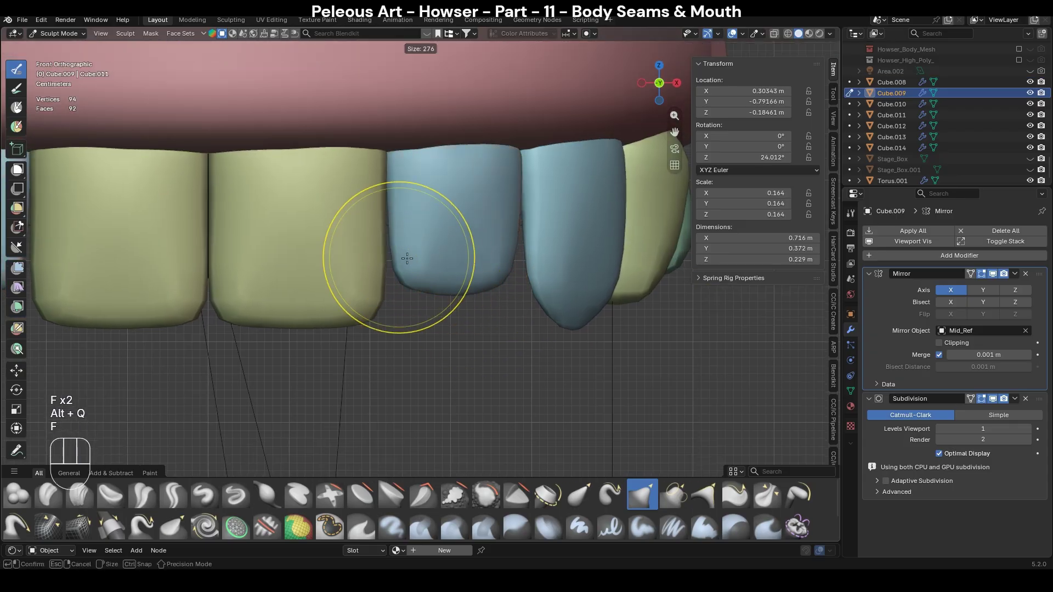
{"action": "left_click", "coordinate": [381, 292]}
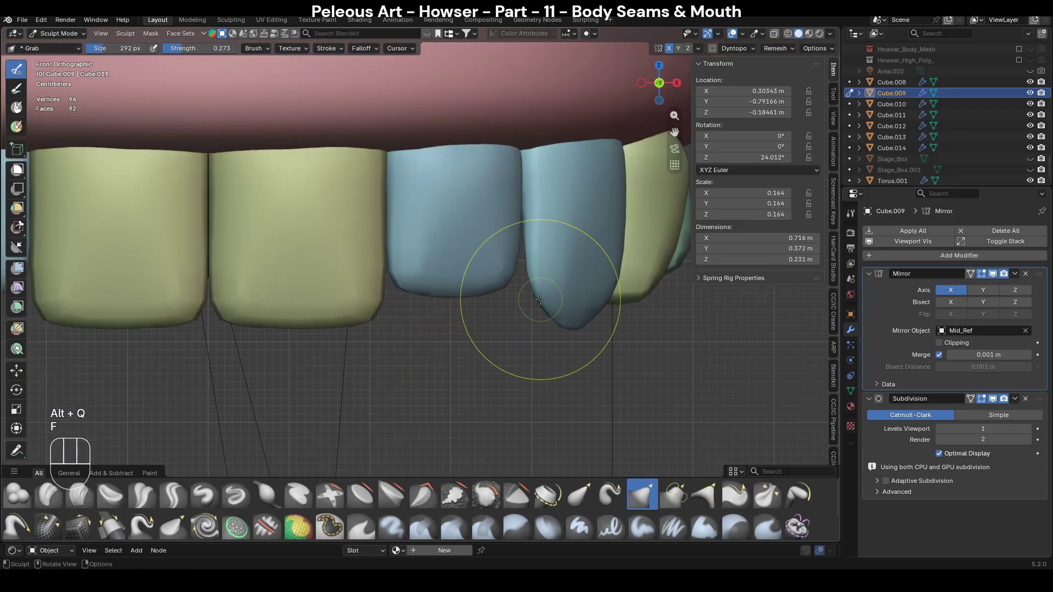
Examine the shape and spacing of the tooth row from successive angles between the front and the side.
{"action": "key", "text": "KP_6"}
{"action": "key", "text": "KP_6"}
{"action": "key", "text": "KP_6"}
{"action": "key", "text": "KP_4"}
{"action": "key", "text": "KP_6"}
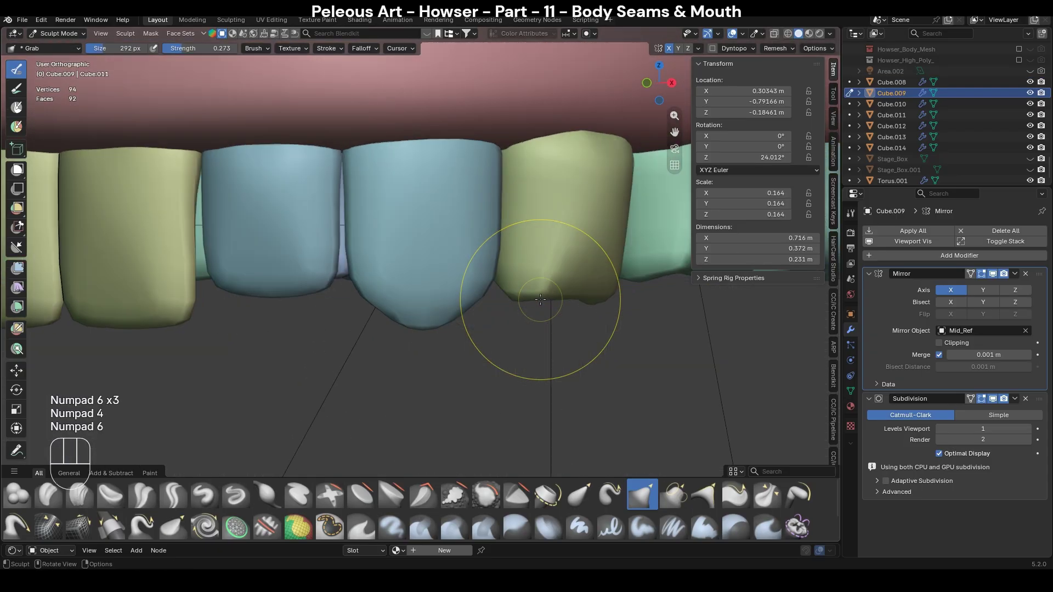
{"action": "key", "text": "KP_4"}
{"action": "key", "text": "KP_6"}
{"action": "key", "text": "KP_4"}
{"action": "key", "text": "KP_6"}
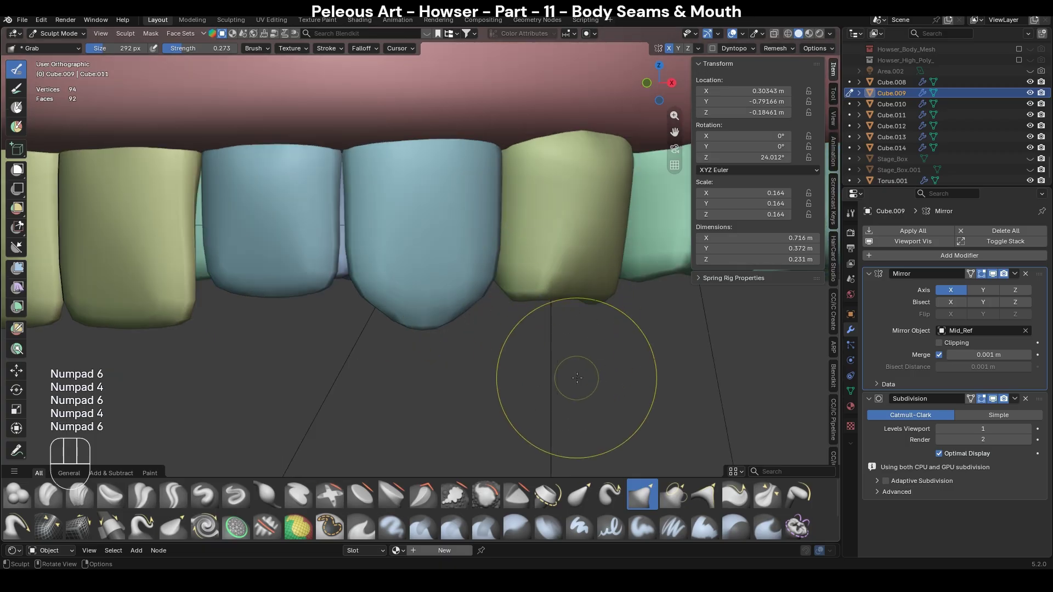
{"action": "key", "text": "KP_6"}
{"action": "scroll", "coordinate": [406, 307], "scroll_direction": "down", "scroll_amount": 5}
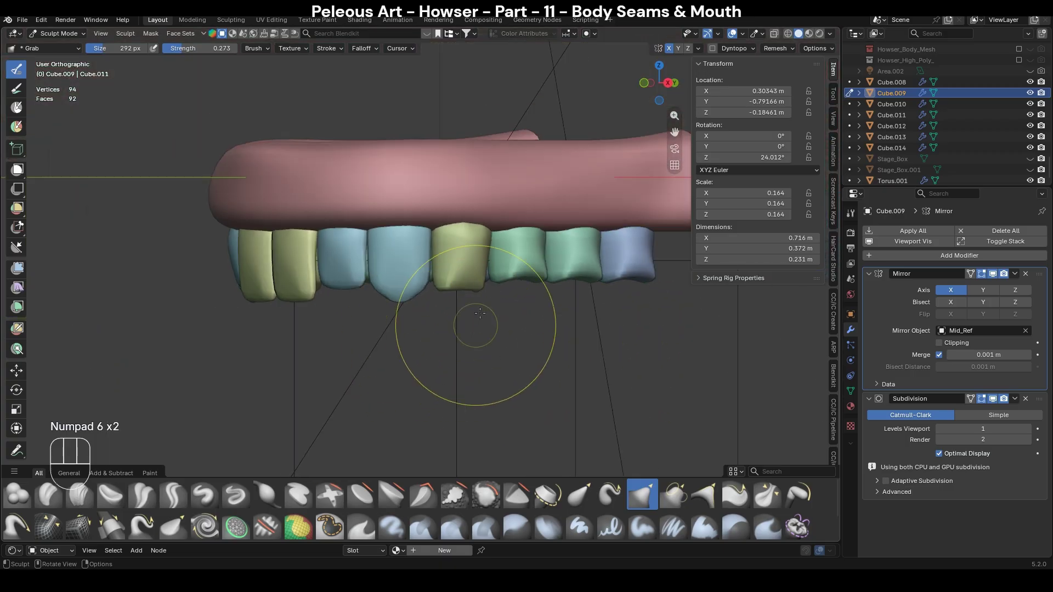
{"action": "key", "text": "KP_6"}
{"action": "key", "text": "KP_6"}
{"action": "key", "text": "KP_6"}
{"action": "key", "text": "KP_4"}
{"action": "key", "text": "KP_4"}
{"action": "key", "text": "KP_4"}
{"action": "key", "text": "KP_4"}
{"action": "key", "text": "KP_4"}
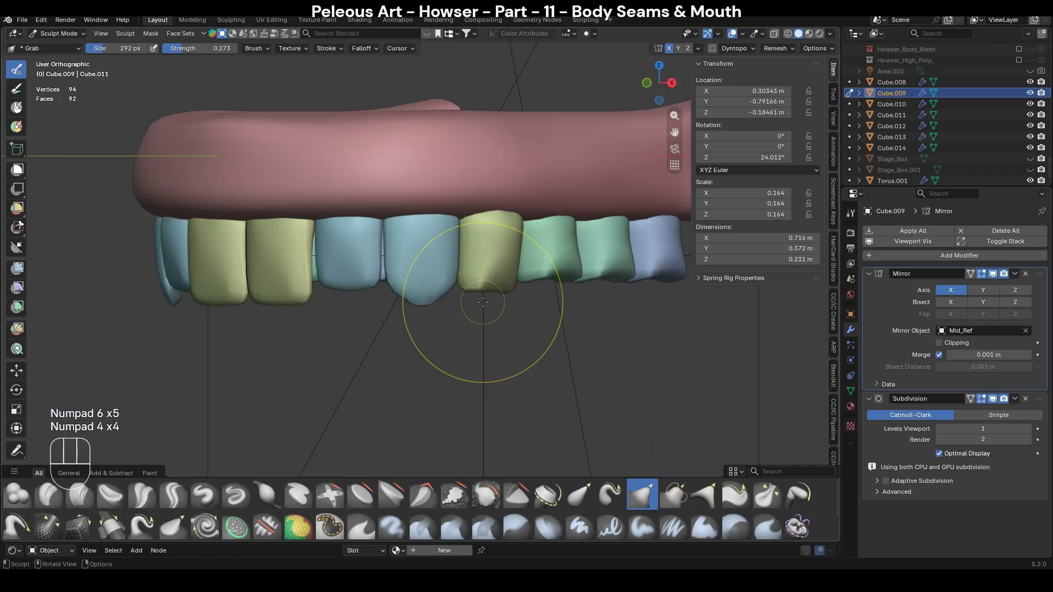
Sculpt the rearmost molar from the side, spreading its lower corners outward with the Grab brush at 354 px.
{"action": "key", "text": "KP_1"}
{"action": "key", "text": "KP_3"}
{"action": "key", "text": "ctrl+Tab"}
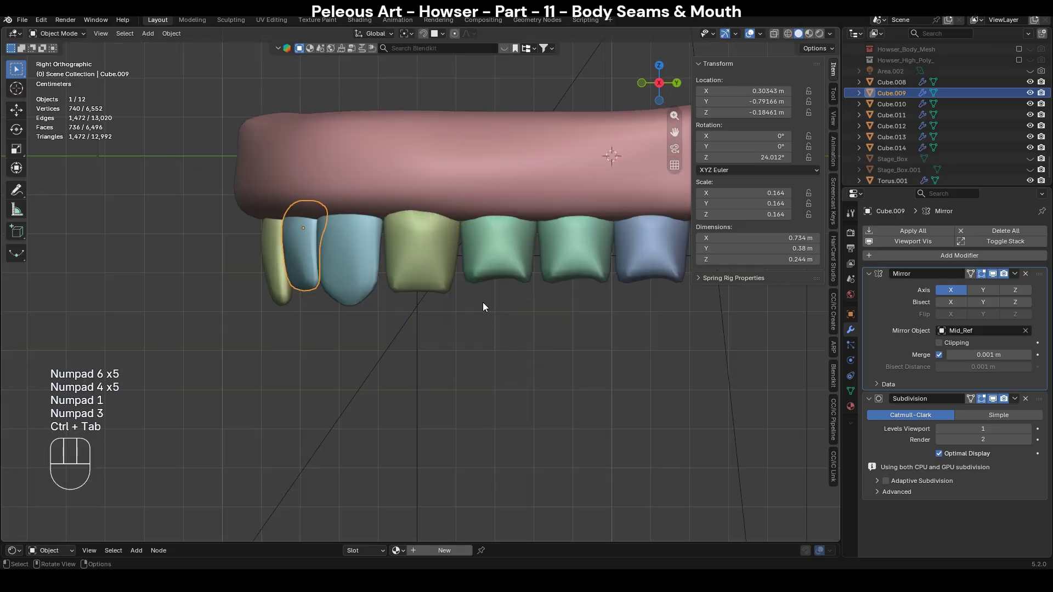
{"action": "scroll", "coordinate": [396, 334], "scroll_direction": "up", "scroll_amount": 5}
{"action": "left_click", "coordinate": [473, 288]}
{"action": "key", "text": "ctrl+Tab"}
{"action": "left_click", "coordinate": [473, 341]}
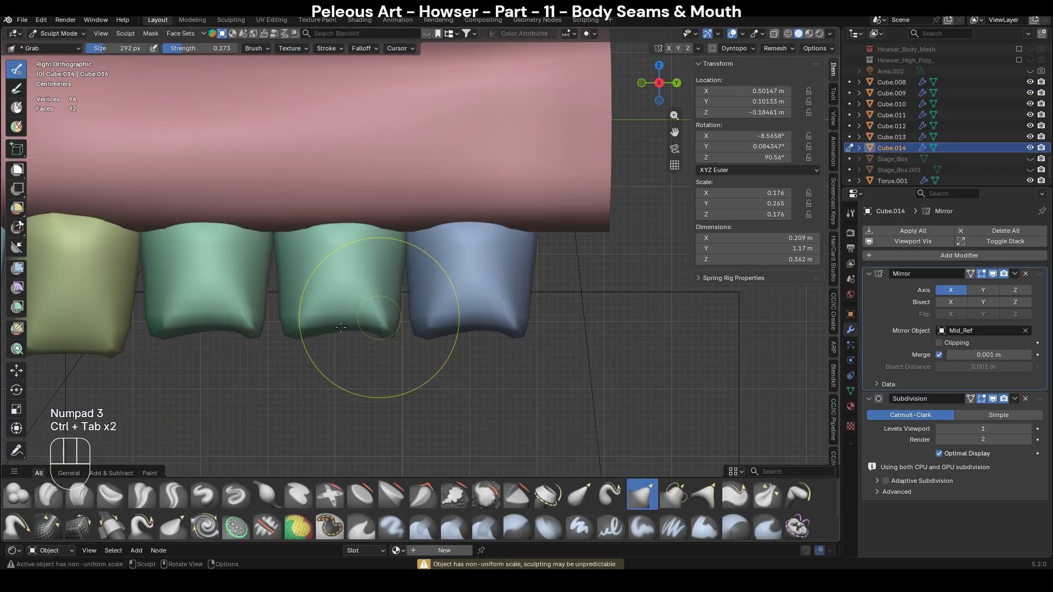
{"action": "middle_click_drag", "start_coordinate": [351, 318], "coordinate": [461, 292], "text": "shift"}
{"action": "key", "text": "g"}
{"action": "key", "text": "f"}
{"action": "left_click", "coordinate": [527, 275]}
{"action": "left_click_drag", "start_coordinate": [530, 269], "coordinate": [512, 296]}
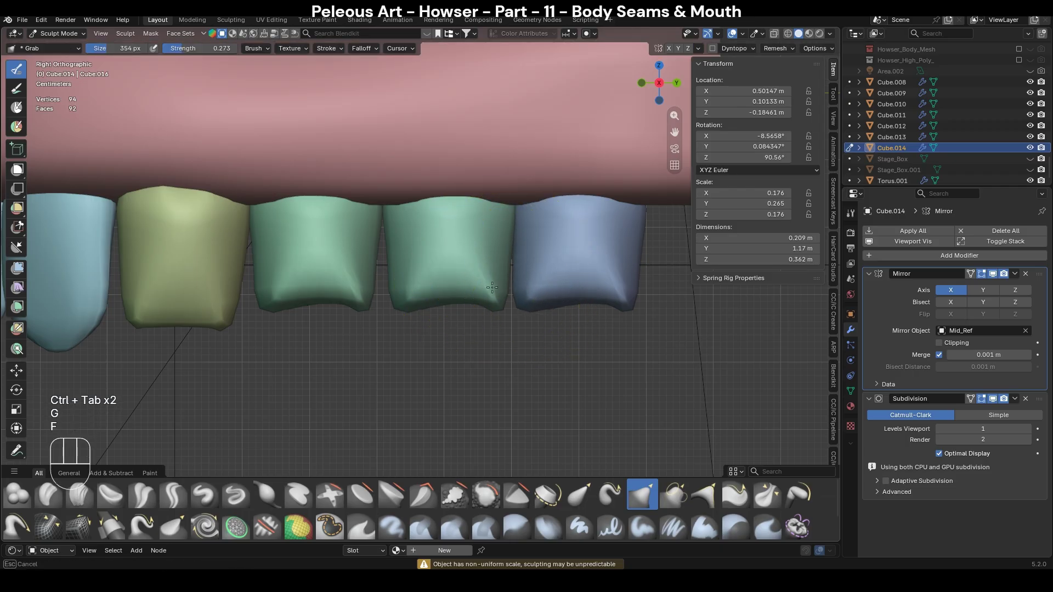
{"action": "left_click_drag", "start_coordinate": [619, 309], "coordinate": [643, 309]}
Switch sculpting to the middle molar and pull its lower corners outward with the Grab brush.
{"action": "key", "text": "alt+q"}
{"action": "middle_click_drag", "start_coordinate": [389, 283], "coordinate": [423, 292], "text": "shift"}
{"action": "left_click_drag", "start_coordinate": [423, 292], "coordinate": [378, 287]}
{"action": "left_click_drag", "start_coordinate": [544, 320], "coordinate": [555, 320]}
Switch sculpting to the foremost green molar.
{"action": "middle_click_drag", "start_coordinate": [335, 317], "coordinate": [444, 341], "text": "shift"}
{"action": "key", "text": "alt+q"}
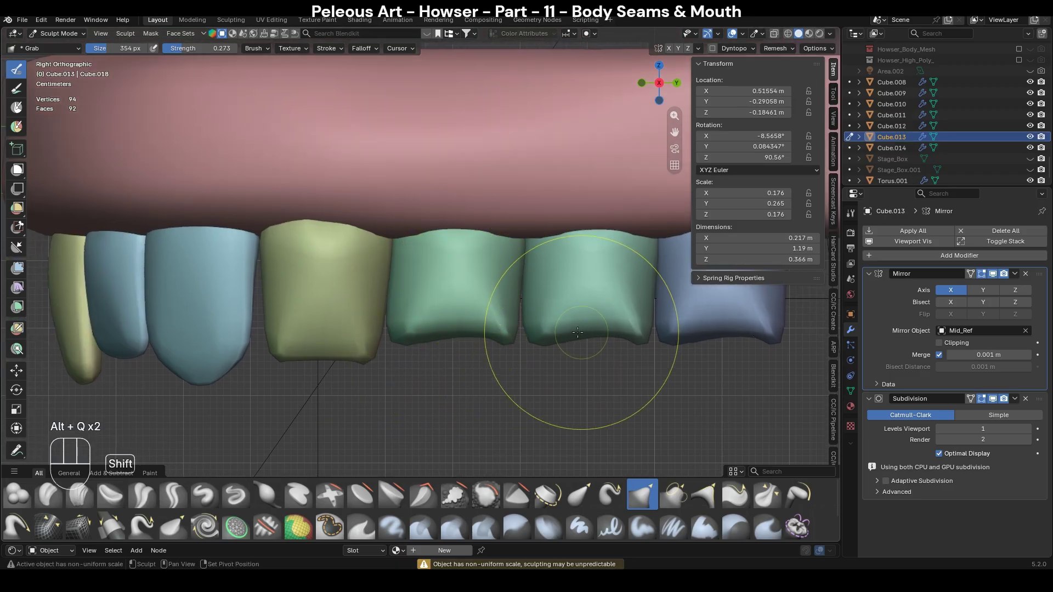
Pull the lower edge of the middle green tooth, Cube.012, downward with the Snake Hook brush at 318 px and strength 1.0.
{"action": "middle_click_drag", "start_coordinate": [581, 332], "coordinate": [521, 336], "text": "shift"}
{"action": "key", "text": "s"}
{"action": "key", "text": "f"}
{"action": "key", "text": "alt+q"}
{"action": "left_click_drag", "start_coordinate": [493, 333], "coordinate": [516, 332]}
{"action": "key", "text": "ctrl+z"}
{"action": "key", "text": "f"}
{"action": "left_click", "coordinate": [522, 341]}
{"action": "key", "text": "shift+f"}
{"action": "left_click", "coordinate": [587, 331]}
{"action": "key", "text": "k"}
{"action": "left_click_drag", "start_coordinate": [533, 333], "coordinate": [531, 360]}
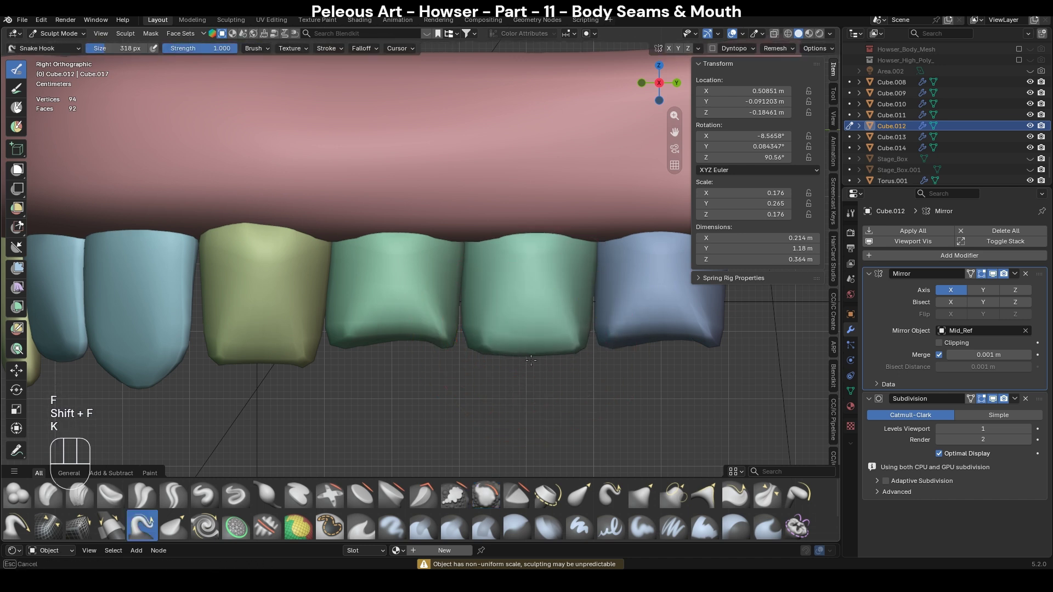
Pull the lower edges of teeth Cube.013 and Cube.014 downward with Snake Hook, using a 266 px brush on Cube.014.
{"action": "key", "text": "alt+q"}
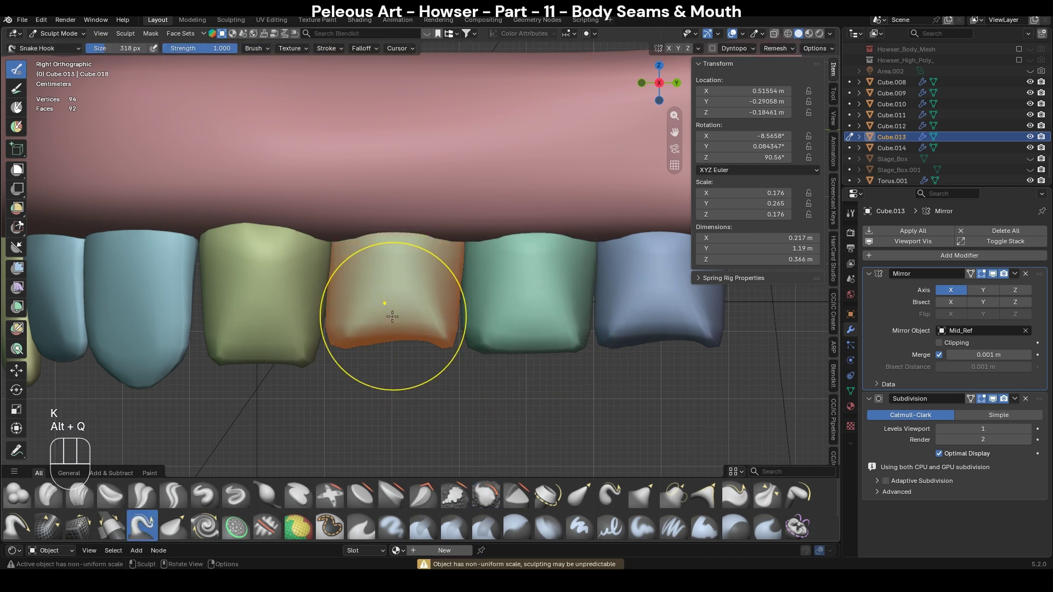
{"action": "key", "text": "alt+q"}
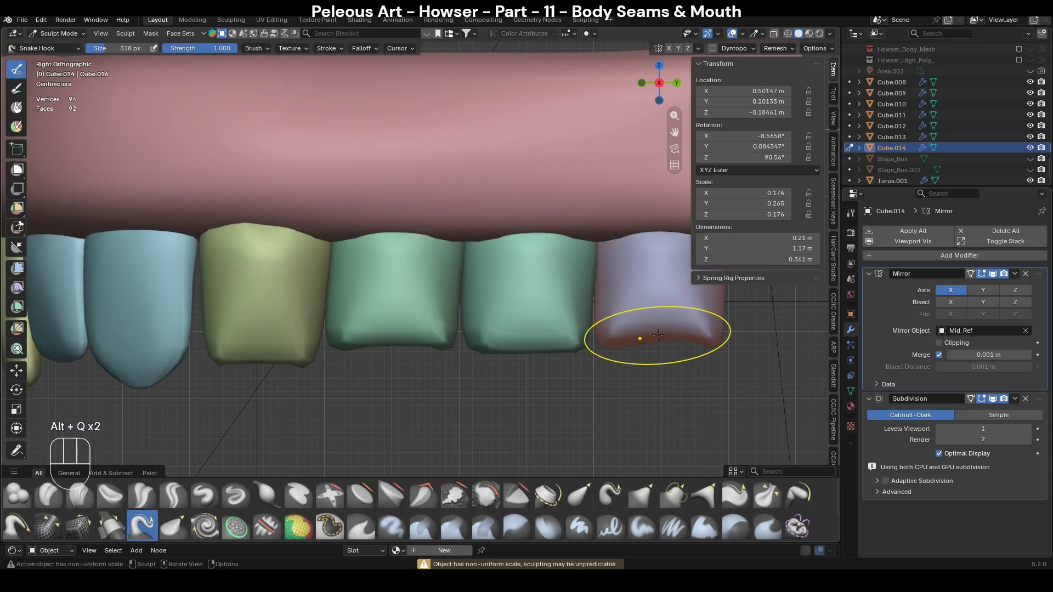
{"action": "key", "text": "f"}
{"action": "mouse_move", "coordinate": [663, 332]}
{"action": "left_mouse_down"}
{"action": "mouse_move", "coordinate": [666, 345]}
{"action": "mouse_move", "coordinate": [686, 345]}
{"action": "left_mouse_up"}
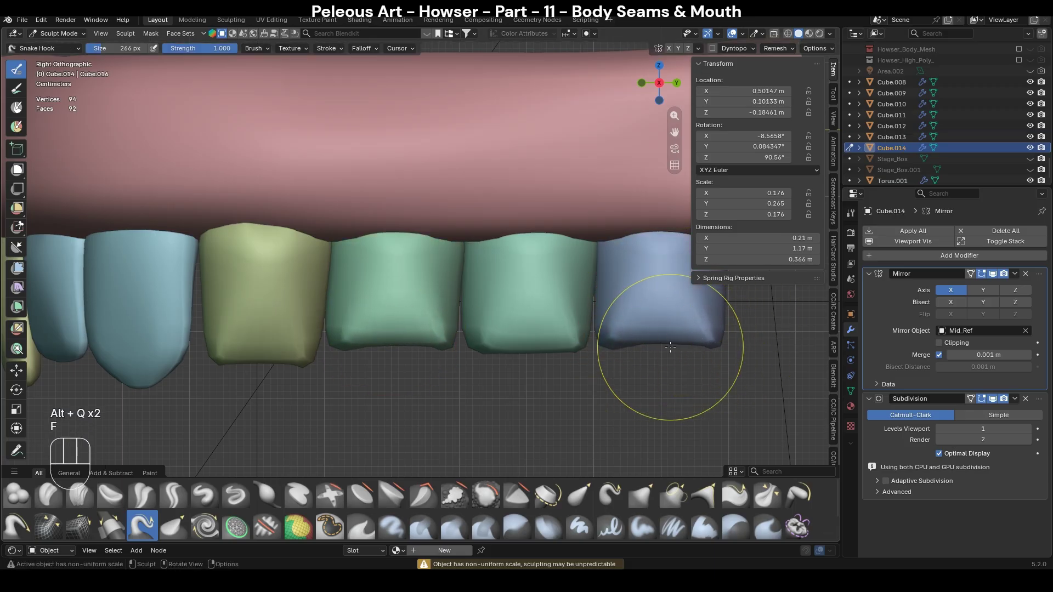
Add one vertical loop cut down the middle of the rear blue tooth, Cube.014.
{"action": "scroll", "coordinate": [669, 357], "scroll_direction": "down", "scroll_amount": 5}
{"action": "scroll", "coordinate": [400, 317], "scroll_direction": "up", "scroll_amount": 5}
{"action": "key", "text": "s"}
{"action": "key", "text": "g"}
{"action": "key", "text": "f"}
{"action": "key", "text": "Tab"}
{"action": "scroll", "coordinate": [594, 316], "scroll_direction": "down", "scroll_amount": 3}
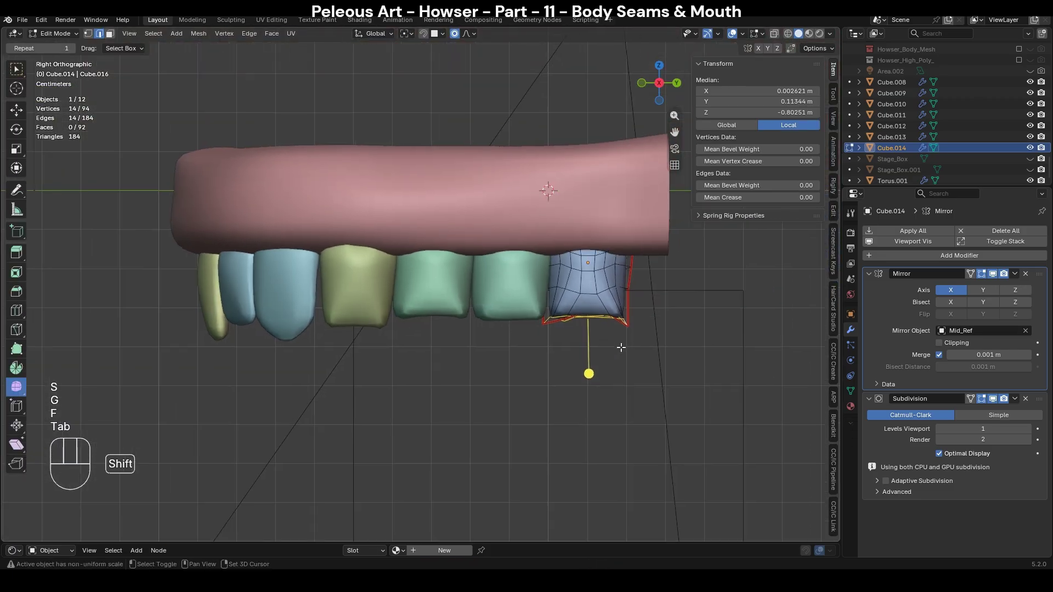
{"action": "key", "text": "ctrl+r"}
{"action": "left_click", "coordinate": [587, 291]}
{"action": "left_click", "coordinate": [587, 293]}
{"action": "scroll", "coordinate": [587, 293], "scroll_direction": "up", "scroll_amount": 2}
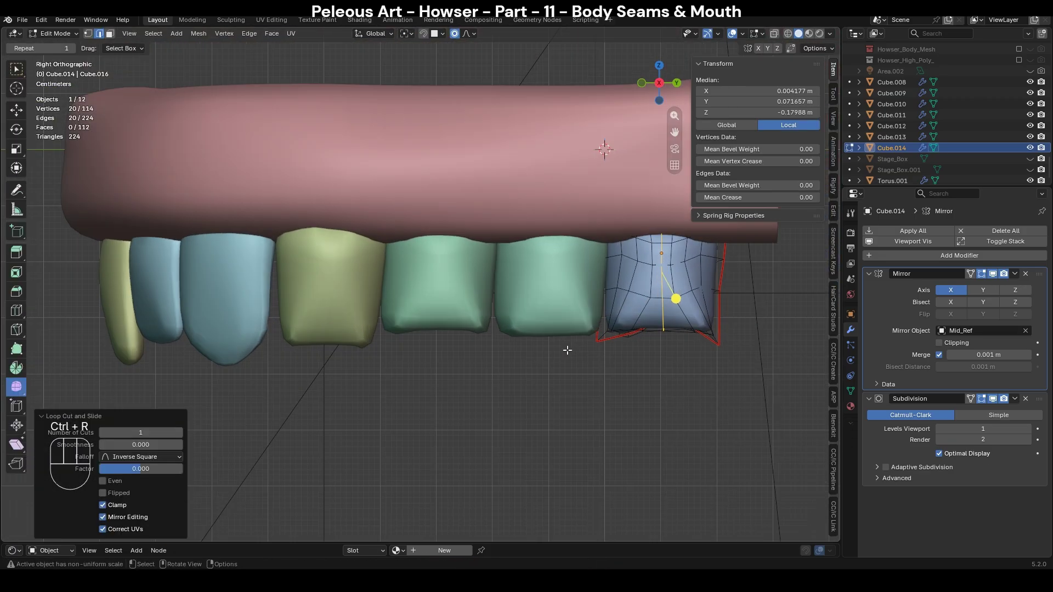
Add one vertical loop cut down the middle of the rear green tooth, Cube.012.
{"action": "key", "text": "Tab"}
{"action": "key", "text": "ctrl+Tab"}
{"action": "key", "text": "Tab"}
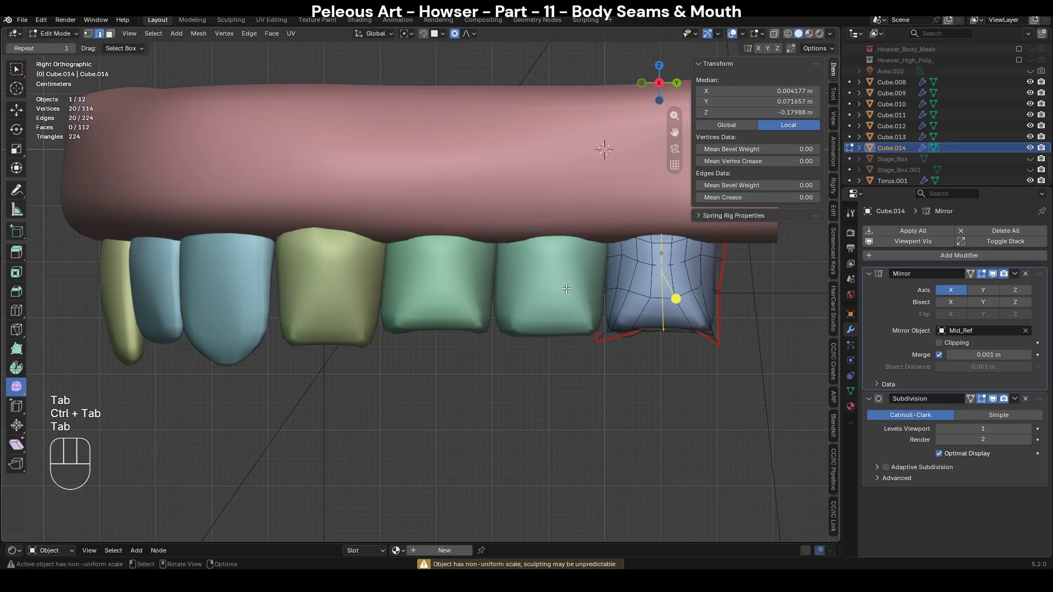
{"action": "key", "text": "Tab"}
{"action": "left_click", "coordinate": [564, 285]}
{"action": "key", "text": "Tab"}
{"action": "key", "text": "ctrl+r"}
{"action": "left_click", "coordinate": [533, 284]}
Add one vertical loop cut down the middle of the green tooth Cube.013 and of the yellow tooth Cube.011.
{"action": "key", "text": "Tab"}
{"action": "left_click", "coordinate": [450, 278]}
{"action": "key", "text": "Tab"}
{"action": "key", "text": "ctrl+r"}
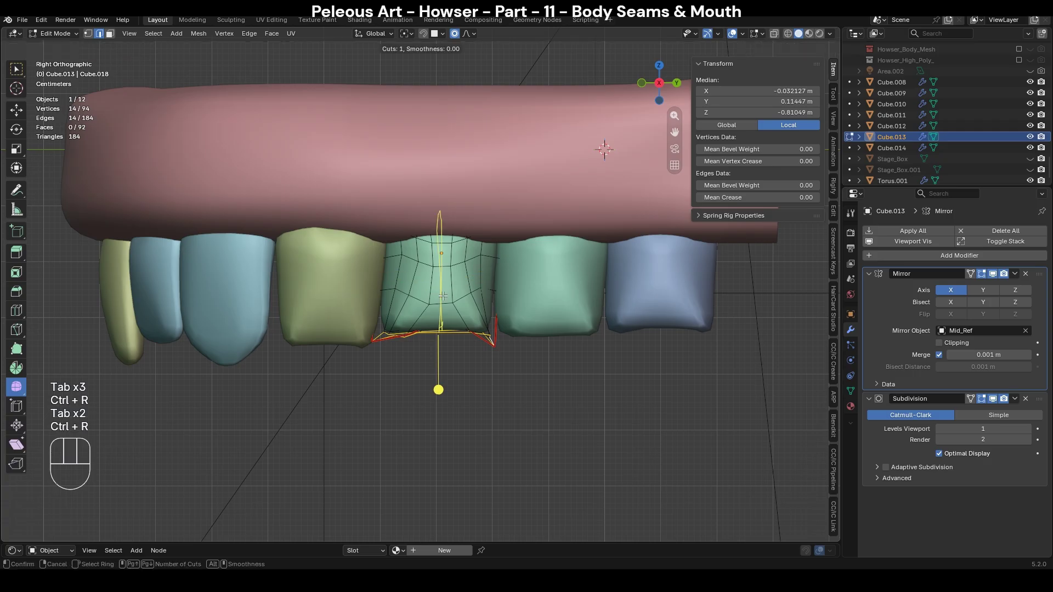
{"action": "key", "text": "Tab"}
{"action": "left_click", "coordinate": [333, 291]}
{"action": "key", "text": "Tab"}
{"action": "key", "text": "ctrl+r"}
{"action": "left_click", "coordinate": [330, 286]}
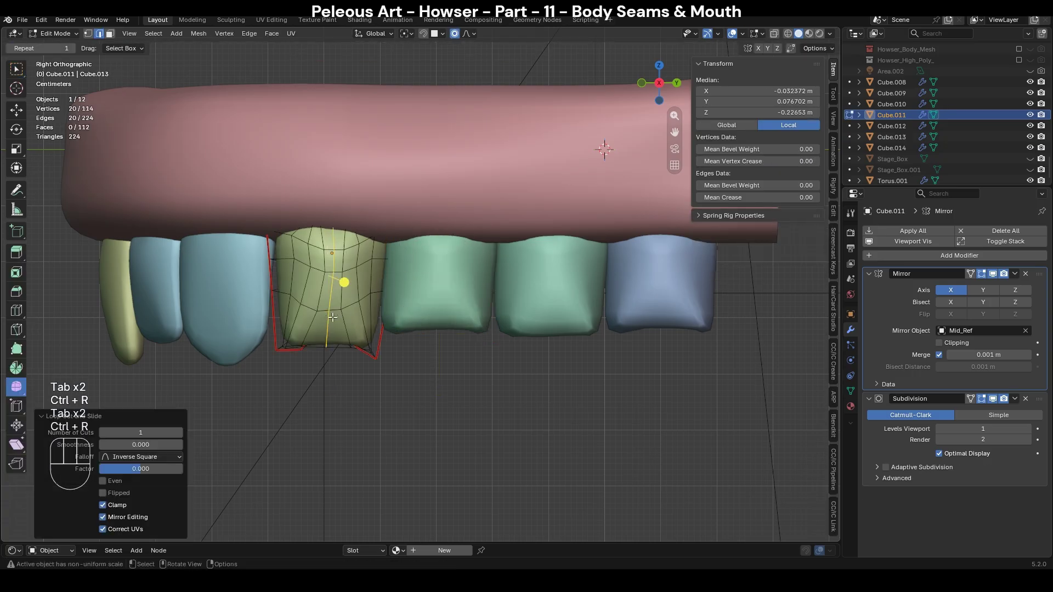
Reshape the lower edges of teeth Cube.011, Cube.013 and Cube.012 with the Grab brush in Sculpt Mode.
{"action": "scroll", "coordinate": [396, 299], "scroll_direction": "up", "scroll_amount": 1}
{"action": "key", "text": "ctrl+Tab"}
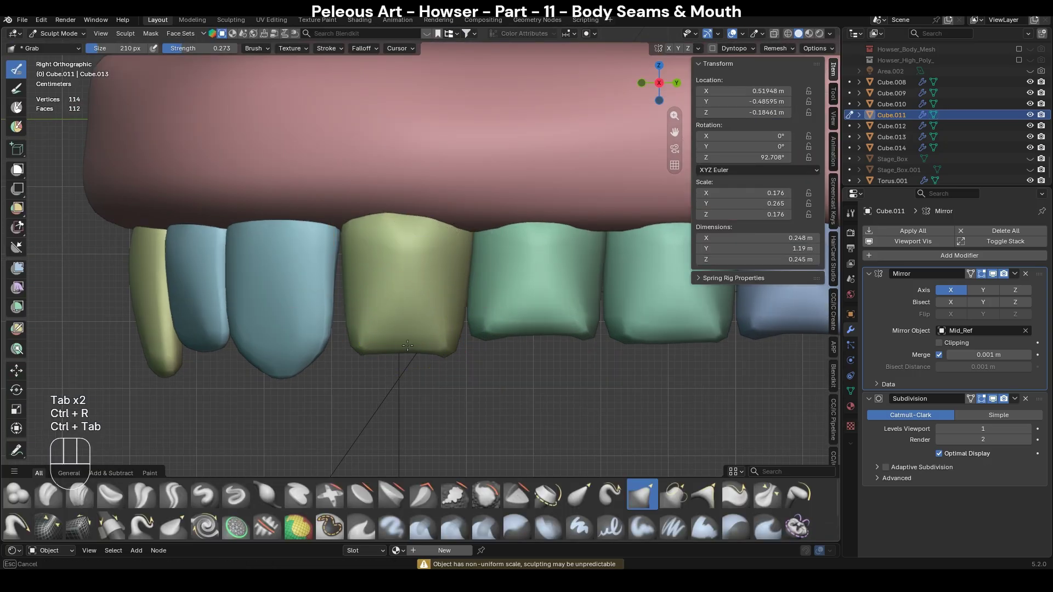
{"action": "key", "text": "alt+q"}
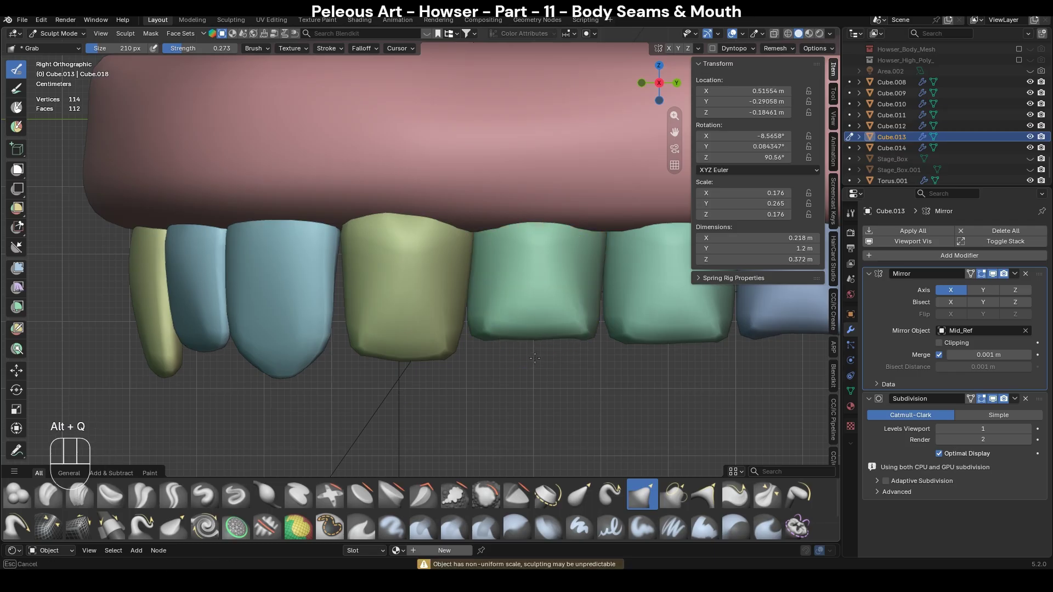
{"action": "key", "text": "alt+q"}
{"action": "left_click_drag", "start_coordinate": [564, 350], "coordinate": [576, 319]}
Raise the middle of yellow tooth Cube.011's lower edge with the Grab brush and refine the edges of the neighbouring back teeth.
{"action": "key", "text": "alt+q"}
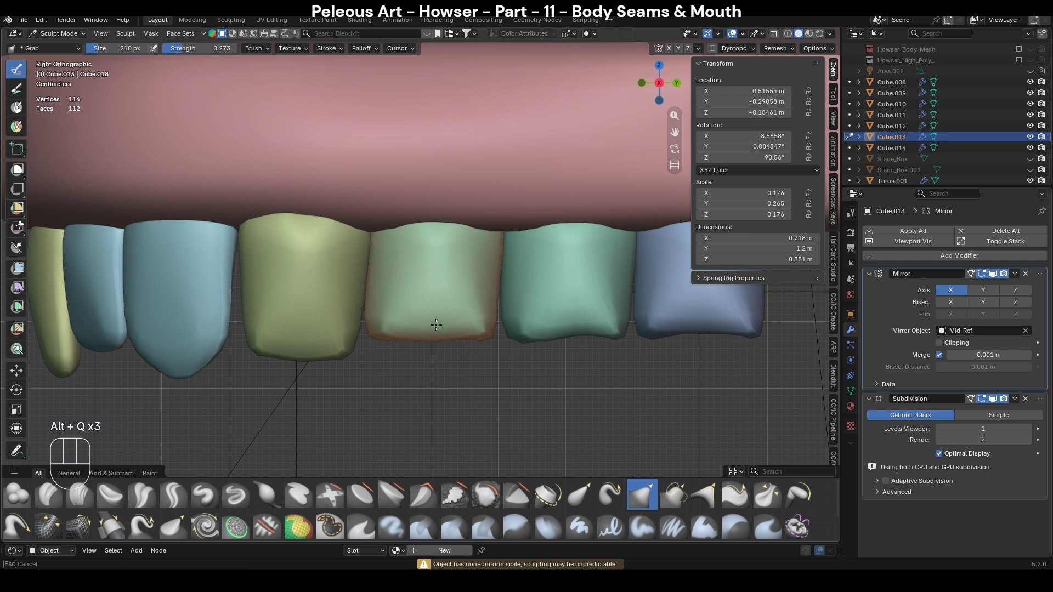
{"action": "left_click_drag", "start_coordinate": [321, 362], "coordinate": [321, 353]}
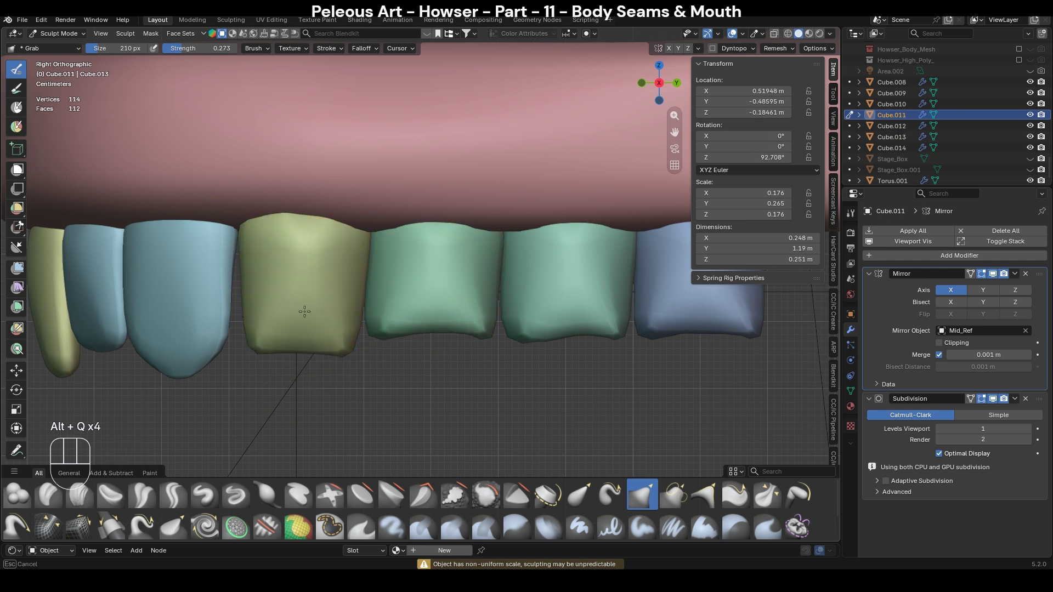
{"action": "key", "text": "alt+q"}
{"action": "key", "text": "alt+q"}
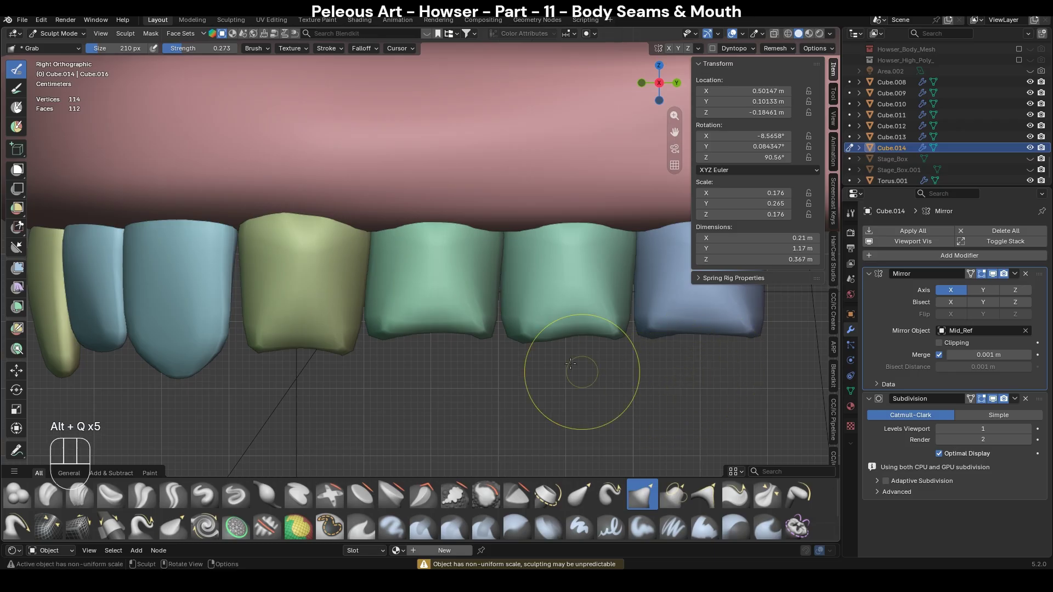
{"action": "scroll", "coordinate": [569, 357], "scroll_direction": "down", "scroll_amount": 3}
{"action": "scroll", "coordinate": [568, 357], "scroll_direction": "down", "scroll_amount": 2}
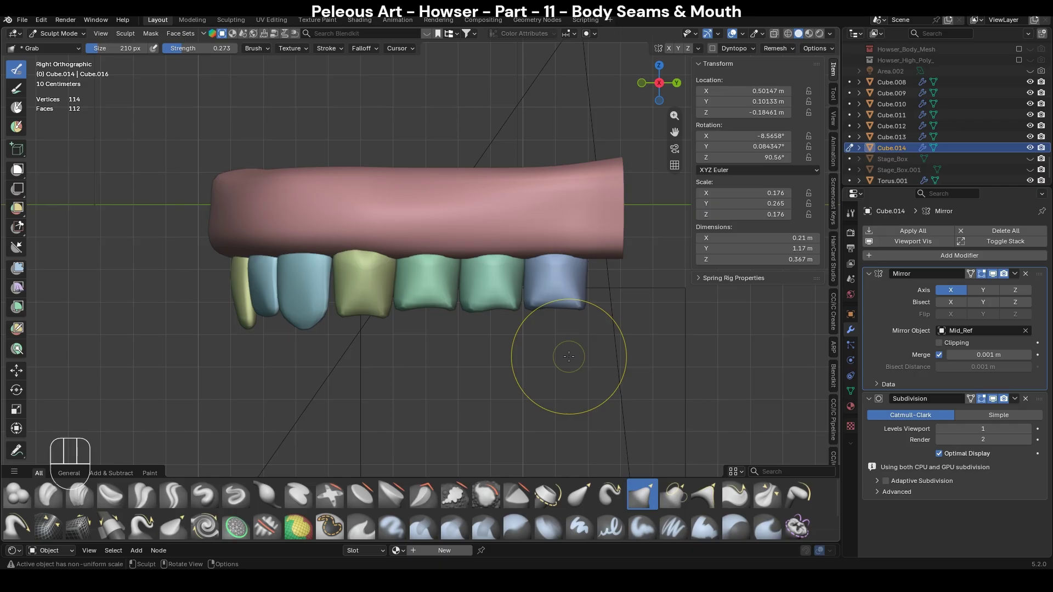
In Object Mode and front view, move the yellow tooth Cube.011 slightly inward along the X axis.
{"action": "key", "text": "KP_4"}
{"action": "key", "text": "KP_1"}
{"action": "key", "text": "ctrl+Tab"}
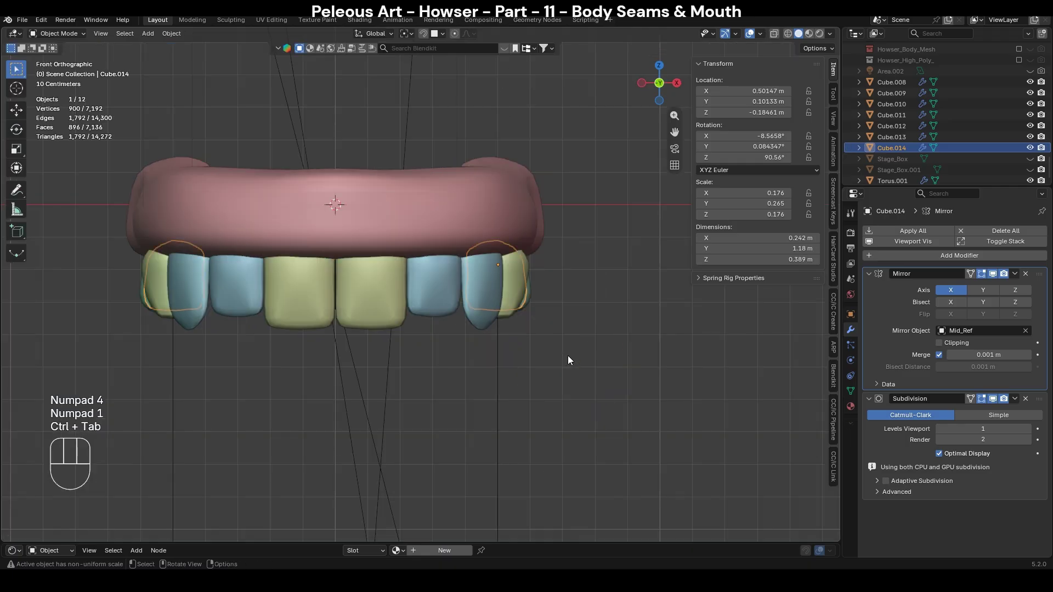
{"action": "left_click", "coordinate": [567, 356]}
{"action": "scroll", "coordinate": [568, 356], "scroll_direction": "up", "scroll_amount": 2}
{"action": "middle_click_drag", "start_coordinate": [612, 299], "coordinate": [604, 331], "text": "shift"}
{"action": "scroll", "coordinate": [553, 309], "scroll_direction": "down", "scroll_amount": 2}
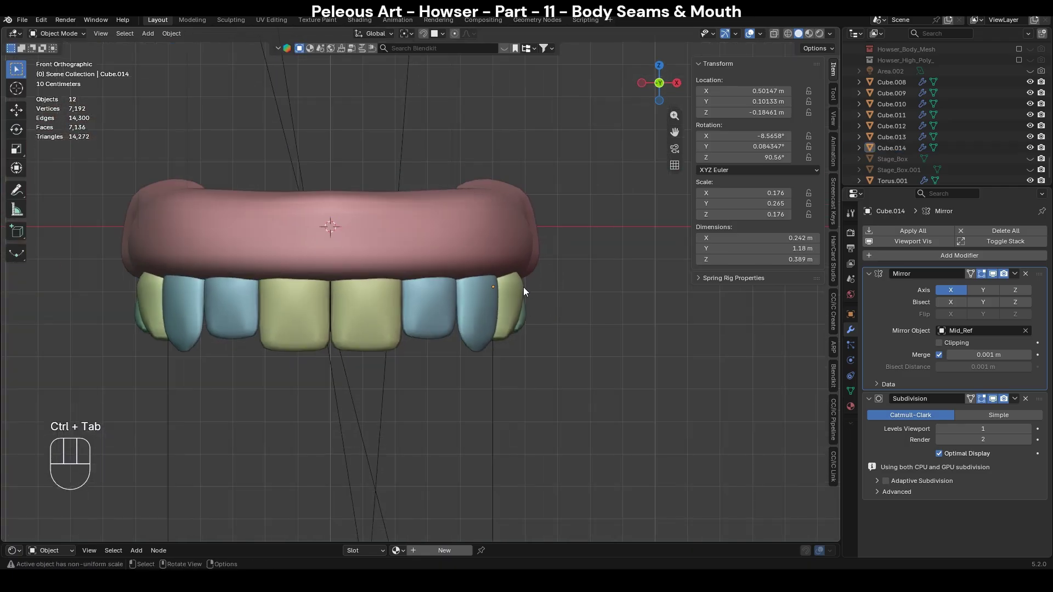
{"action": "left_click", "coordinate": [525, 291]}
{"action": "scroll", "coordinate": [642, 312], "scroll_direction": "up", "scroll_amount": 2}
{"action": "key", "text": "g"}
{"action": "key", "text": "x"}
{"action": "key", "text": "shift"}
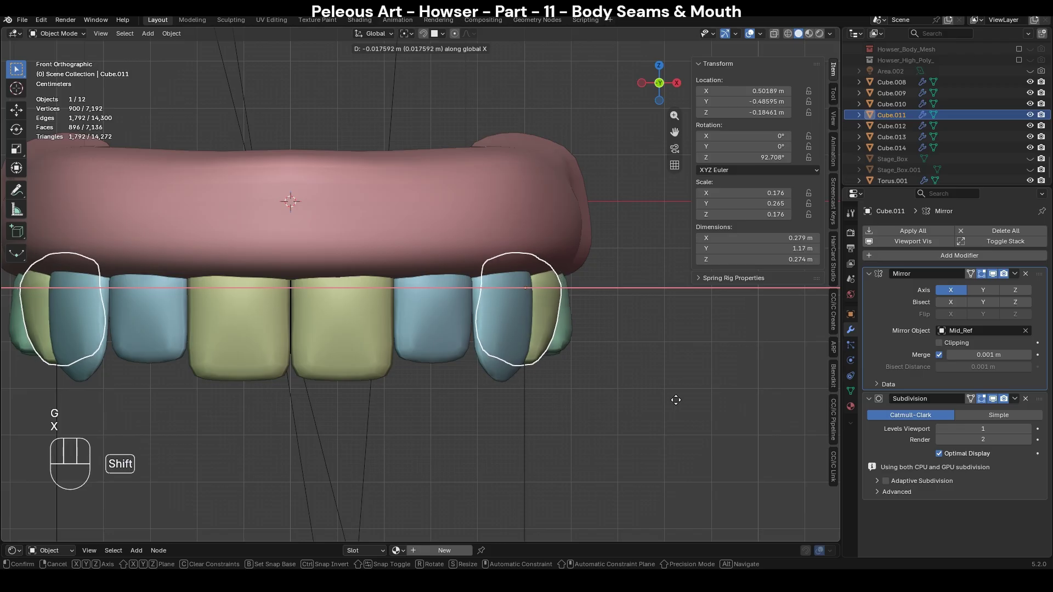
{"action": "left_click", "coordinate": [624, 395], "text": "shift"}
Move tooth Cube.013 inward along X by -0.014543 m and rotate it 3.23° in the front view.
{"action": "left_click", "coordinate": [558, 340]}
{"action": "key", "text": "g"}
{"action": "key", "text": "x"}
{"action": "key", "text": "shift"}
{"action": "left_click", "coordinate": [624, 365]}
{"action": "key", "text": "r"}
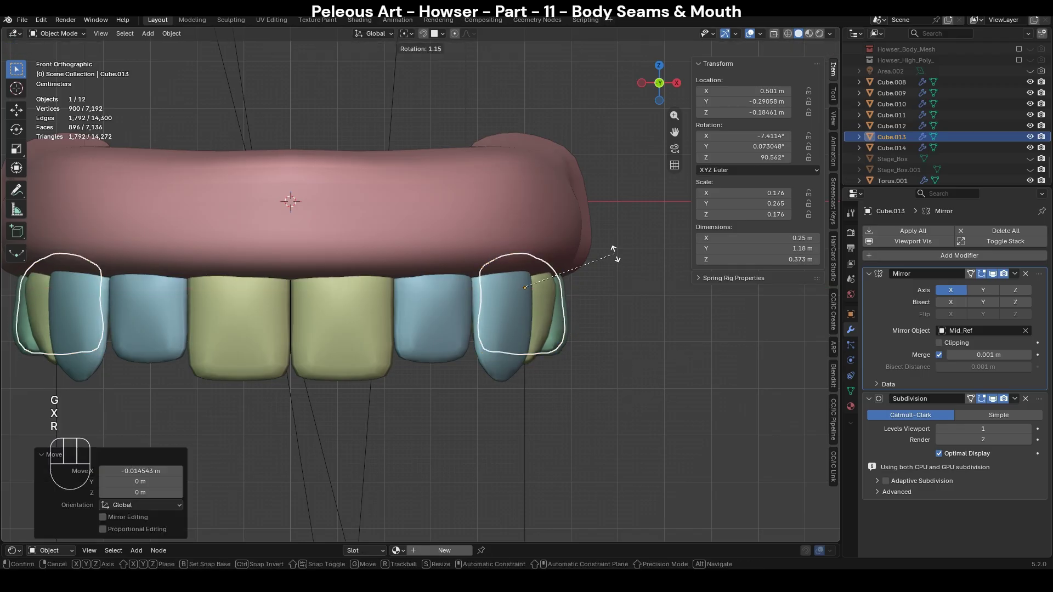
{"action": "left_click", "coordinate": [594, 330]}
{"action": "key", "text": "ctrl+z"}
{"action": "key", "text": "r"}
{"action": "left_click", "coordinate": [666, 361]}
Move the rear tooth Cube.014 outward along X by 0.008951 m and rotate it to about -4.68° in X.
{"action": "middle_click_drag", "start_coordinate": [666, 360], "coordinate": [598, 336]}
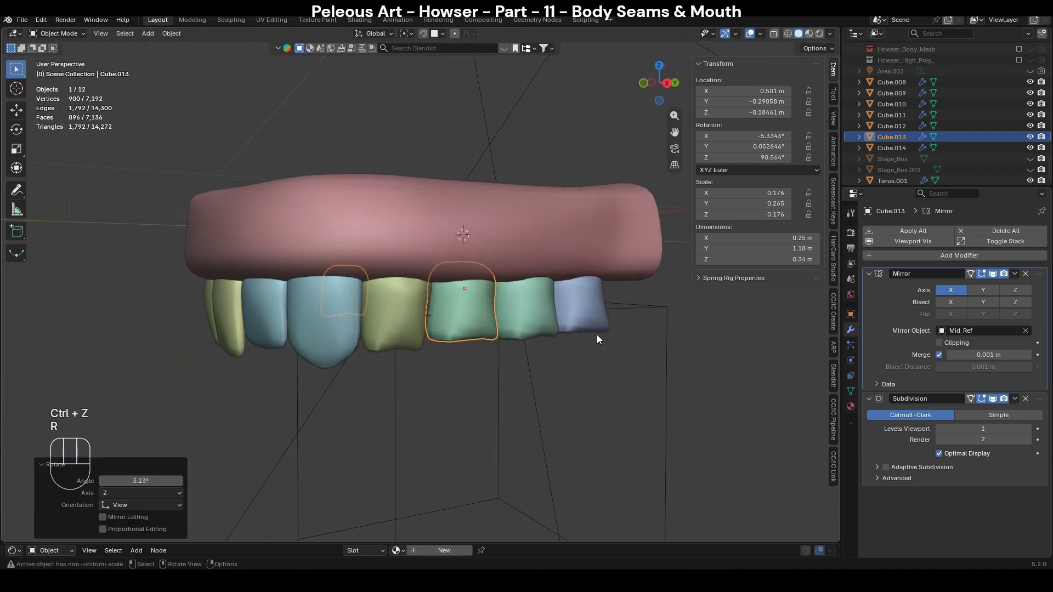
{"action": "left_click", "coordinate": [587, 301]}
{"action": "key", "text": "KP_1"}
{"action": "key", "text": "g"}
{"action": "key", "text": "x"}
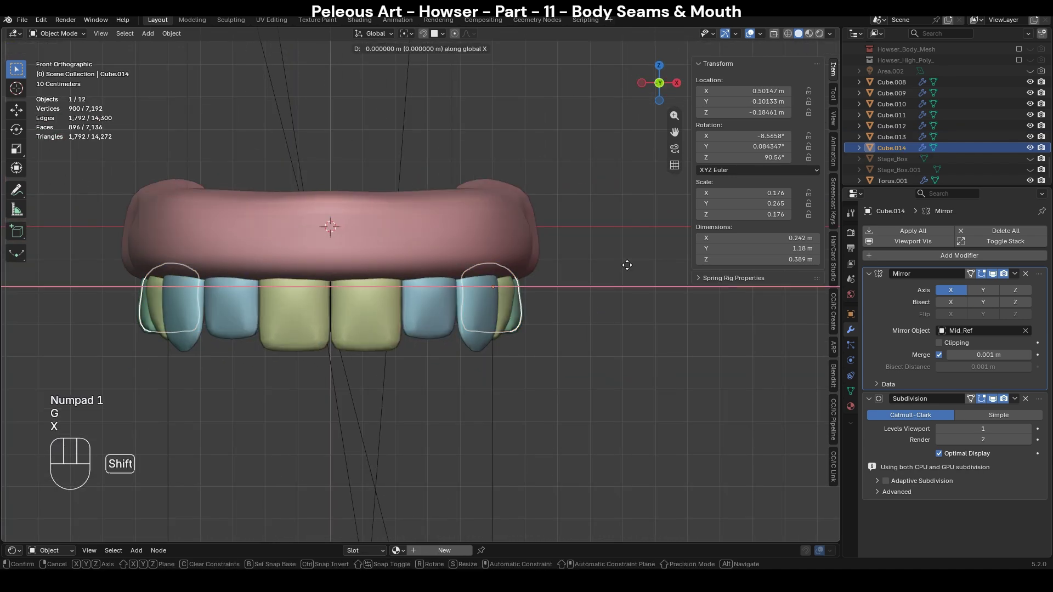
{"action": "left_click", "coordinate": [652, 268]}
{"action": "key", "text": "r"}
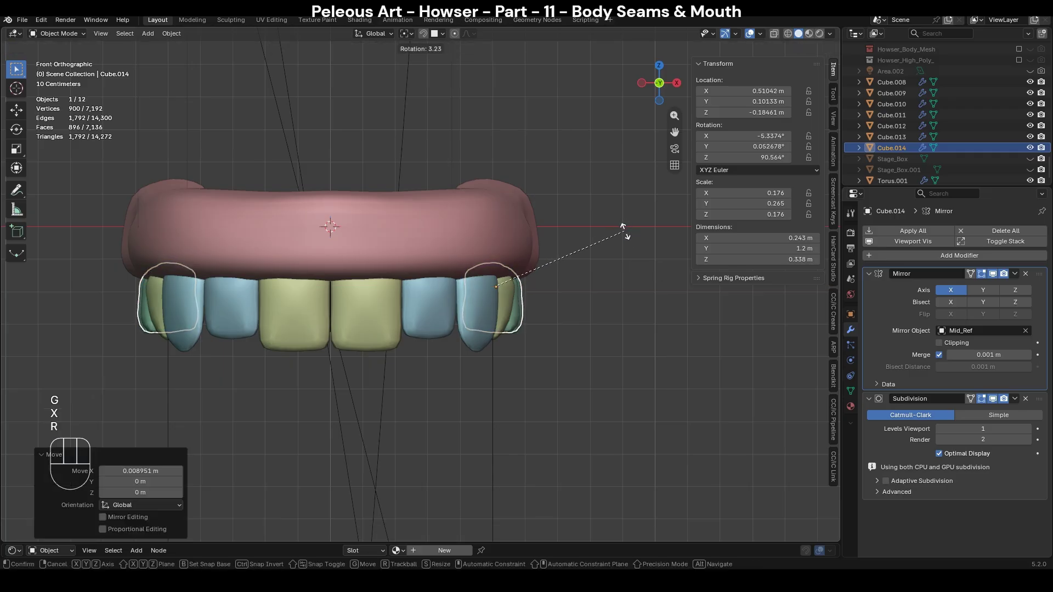
{"action": "left_click", "coordinate": [624, 234]}
{"action": "left_click", "coordinate": [558, 379]}
Examine the tooth arch from behind, from below and from the front.
{"action": "scroll", "coordinate": [558, 380], "scroll_direction": "down", "scroll_amount": 2}
{"action": "middle_click_drag", "start_coordinate": [696, 373], "coordinate": [443, 373]}
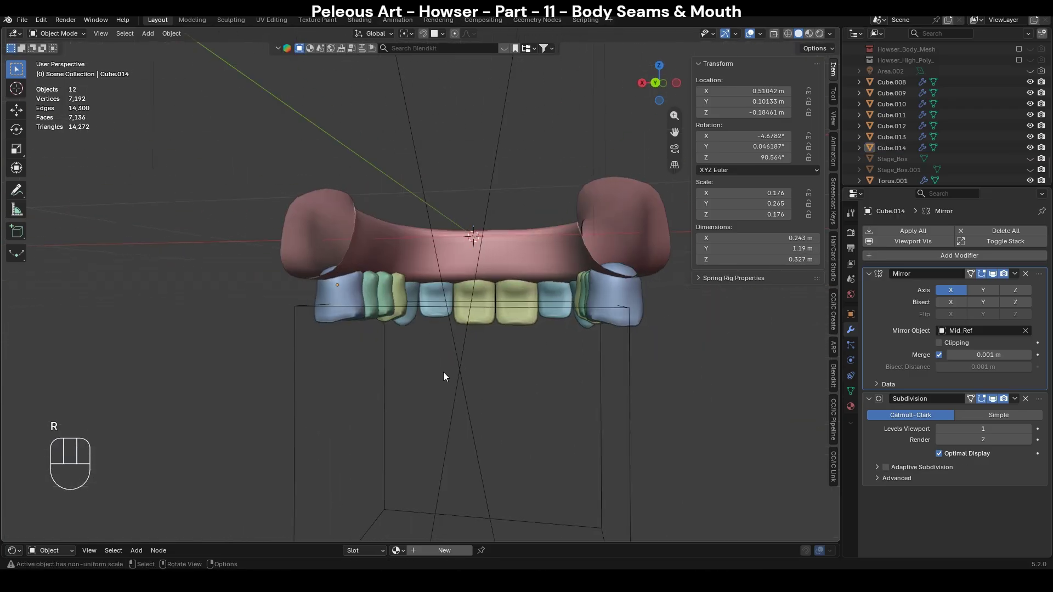
{"action": "key", "text": "KP_1"}
{"action": "key", "text": "ctrl+KP_7"}
{"action": "key", "text": "KP_1"}
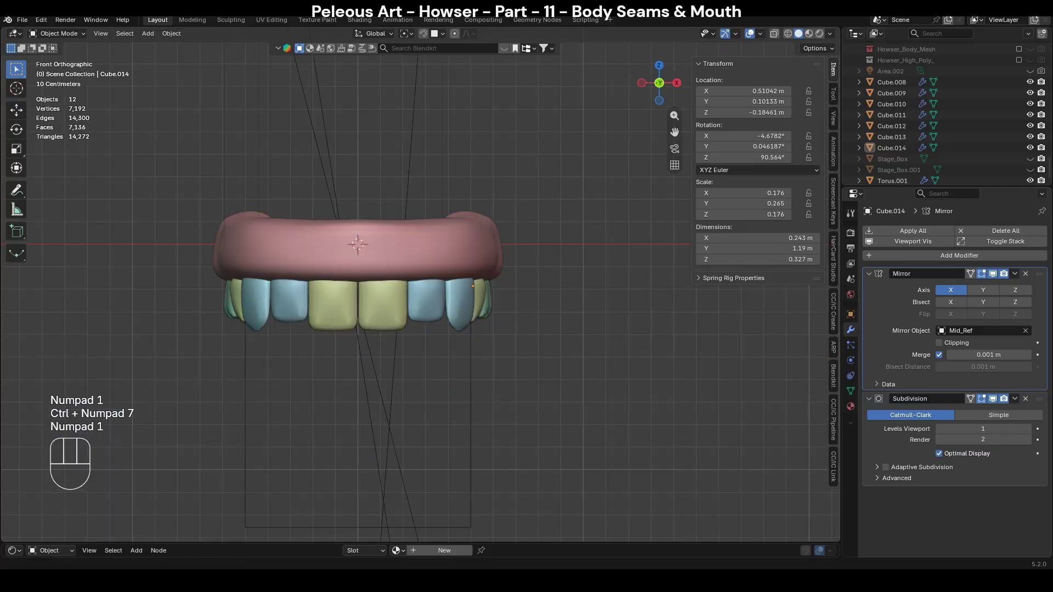
{"action": "middle_click_drag", "start_coordinate": [452, 318], "coordinate": [479, 329], "text": "shift"}
{"action": "scroll", "coordinate": [552, 321], "scroll_direction": "up", "scroll_amount": 4}
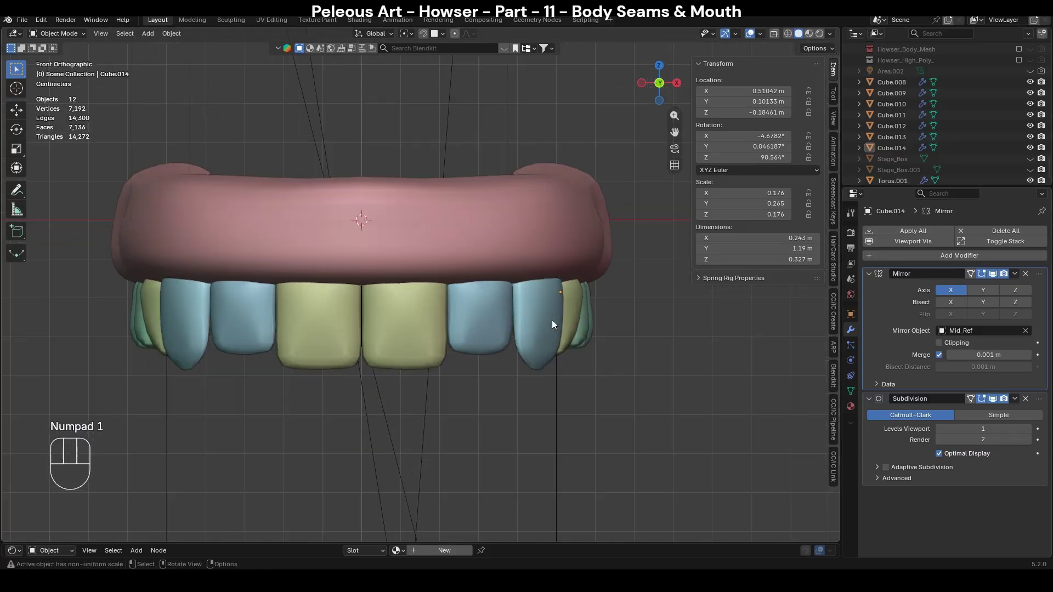
Nudge the canine Cube.010 along the X axis and tilt it slightly in the front view.
{"action": "left_click", "coordinate": [595, 309]}
{"action": "key", "text": "g"}
{"action": "key", "text": "x"}
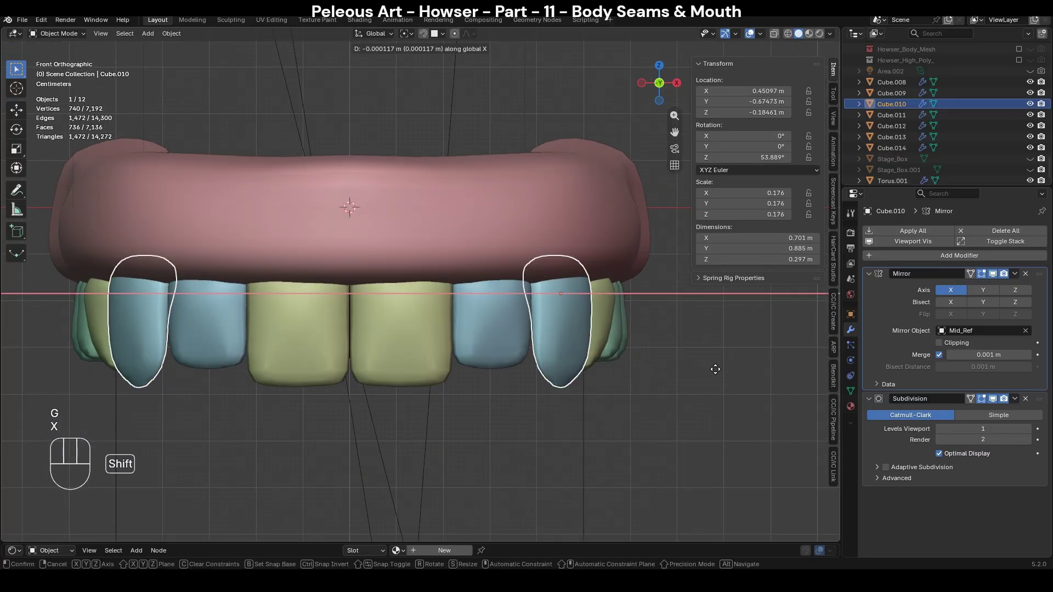
{"action": "left_click", "coordinate": [700, 369]}
{"action": "key", "text": "r"}
{"action": "left_click", "coordinate": [684, 307]}
{"action": "left_click", "coordinate": [682, 370]}
Smooth the outer lower corner of the front tooth Cube.008 with a 250 px Smooth brush in Sculpt Mode.
{"action": "scroll", "coordinate": [682, 369], "scroll_direction": "down", "scroll_amount": 4}
{"action": "middle_click_drag", "start_coordinate": [604, 311], "coordinate": [646, 294], "text": "shift"}
{"action": "scroll", "coordinate": [653, 296], "scroll_direction": "up", "scroll_amount": 4}
{"action": "left_click", "coordinate": [496, 298]}
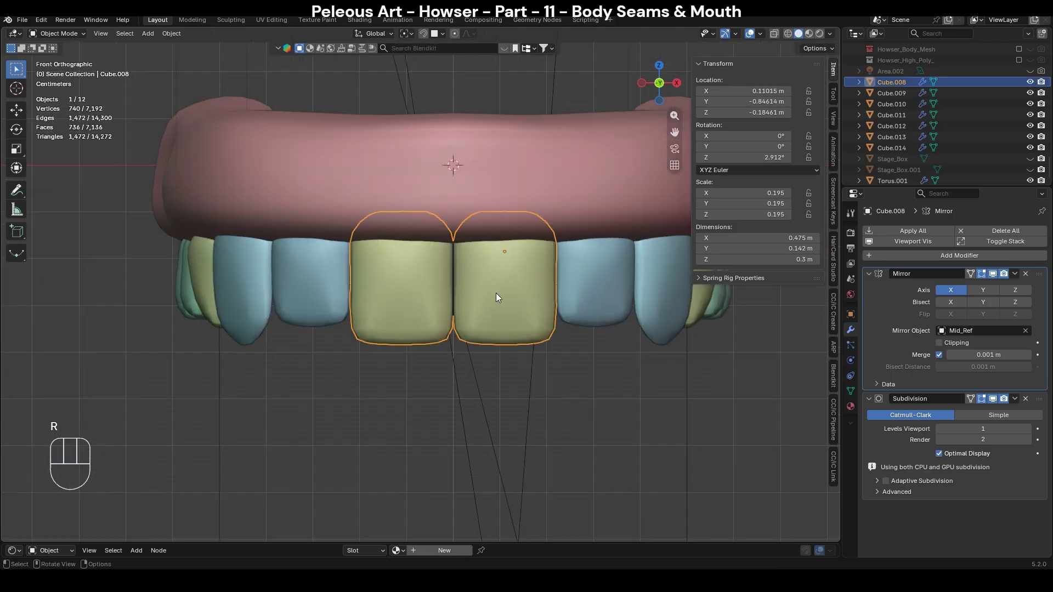
{"action": "key", "text": "ctrl+Tab"}
{"action": "scroll", "coordinate": [496, 299], "scroll_direction": "up", "scroll_amount": 2}
{"action": "key", "text": "s"}
{"action": "key", "text": "f"}
{"action": "left_click", "coordinate": [623, 378]}
{"action": "left_click_drag", "start_coordinate": [570, 324], "coordinate": [575, 335]}
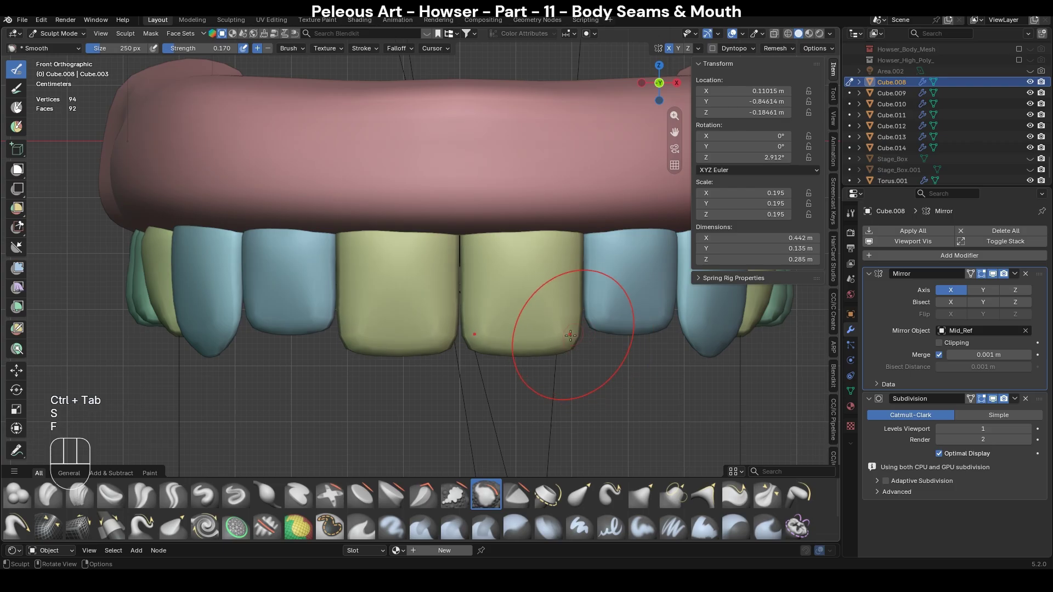
Reshape the lower corners of front tooth Cube.008 with the Grab brush, undoing the last stroke on the outer corner.
{"action": "key", "text": "g"}
{"action": "key", "text": "f"}
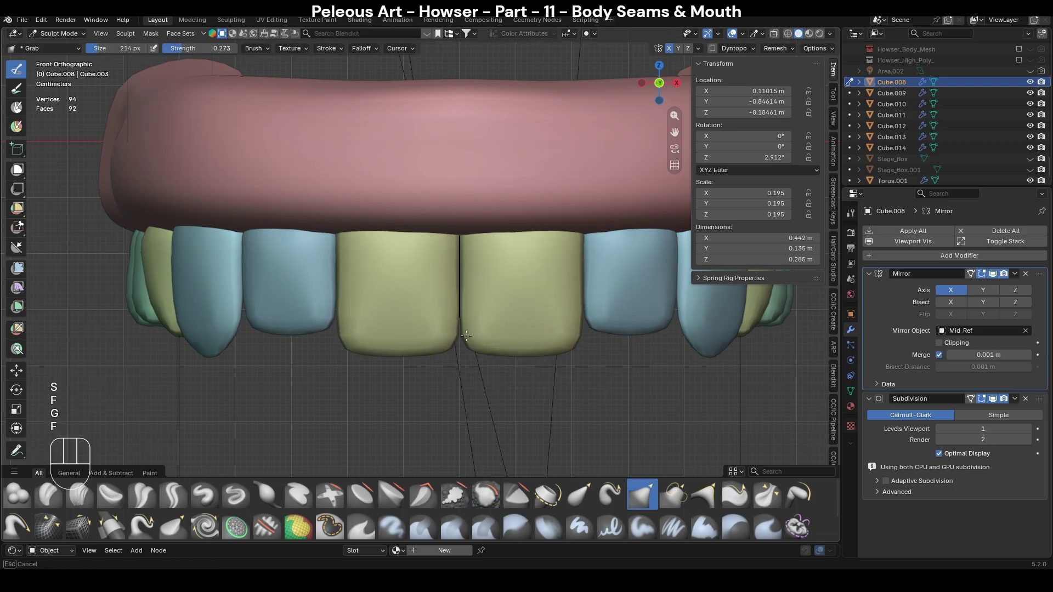
{"action": "key", "text": "f"}
{"action": "left_click", "coordinate": [575, 338]}
{"action": "left_click_drag", "start_coordinate": [573, 333], "coordinate": [586, 344]}
{"action": "scroll", "coordinate": [585, 344], "scroll_direction": "down", "scroll_amount": 3}
{"action": "key", "text": "ctrl+z"}
Push the front surface of front tooth Cube.008 slightly backward with the Grab brush in the side view.
{"action": "scroll", "coordinate": [578, 345], "scroll_direction": "up", "scroll_amount": 1}
{"action": "middle_click_drag", "start_coordinate": [578, 345], "coordinate": [520, 341]}
{"action": "key", "text": "KP_3"}
{"action": "scroll", "coordinate": [439, 329], "scroll_direction": "up", "scroll_amount": 3}
{"action": "key", "text": "g"}
{"action": "key", "text": "f"}
{"action": "key", "text": "f"}
{"action": "left_click", "coordinate": [490, 323]}
{"action": "left_click_drag", "start_coordinate": [363, 303], "coordinate": [377, 302]}
{"action": "mouse_move", "coordinate": [428, 347]}
{"action": "middle_mouse_down"}
{"action": "mouse_move", "coordinate": [533, 333]}
{"action": "mouse_move", "coordinate": [505, 352]}
{"action": "mouse_move", "coordinate": [604, 334]}
{"action": "middle_mouse_up"}
{"action": "key", "text": "KP_1"}
{"action": "key", "text": "ctrl+z"}
{"action": "key", "text": "ctrl+shift+z"}
Smooth the front of the gum, Torus.001, with the Smooth brush at 302 px and strength 0.115, using wireframe display.
{"action": "key", "text": "alt+q"}
{"action": "scroll", "coordinate": [567, 299], "scroll_direction": "up", "scroll_amount": 2}
{"action": "key", "text": "f"}
{"action": "left_click", "coordinate": [549, 291]}
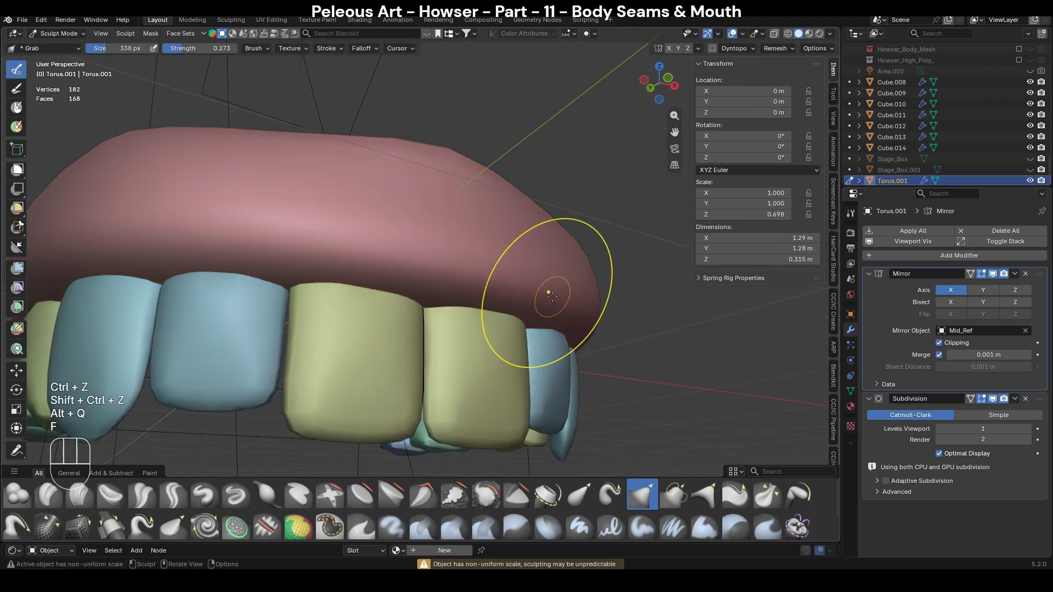
{"action": "key", "text": "s"}
{"action": "key", "text": "shift+f"}
{"action": "left_click", "coordinate": [516, 282]}
{"action": "key", "text": "z"}
{"action": "key", "text": "f"}
{"action": "left_click", "coordinate": [504, 279]}
{"action": "left_click_drag", "start_coordinate": [503, 279], "coordinate": [575, 302]}
{"action": "middle_click_drag", "start_coordinate": [676, 318], "coordinate": [581, 310]}
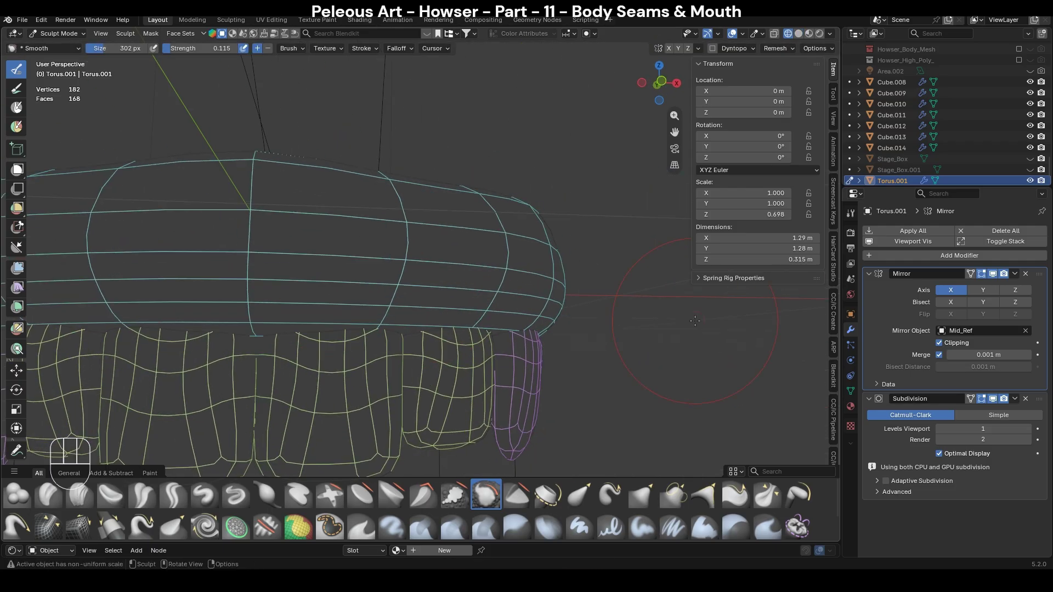
{"action": "key", "text": "z"}
Return to Object Mode and examine the gum and teeth from the front and the side.
{"action": "key", "text": "KP_1"}
{"action": "key", "text": "ctrl+Tab"}
{"action": "left_click", "coordinate": [601, 329]}
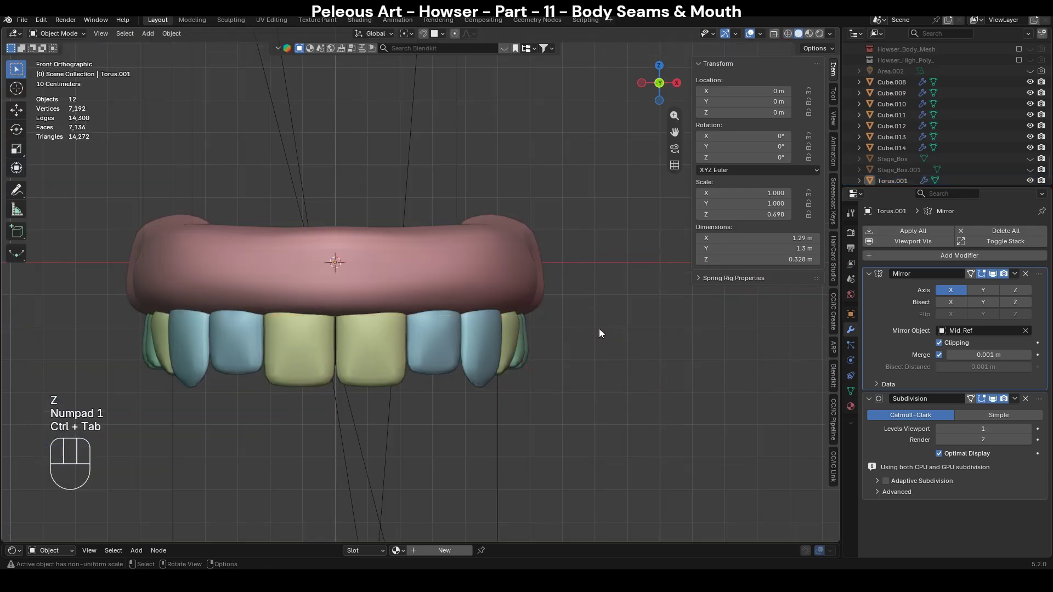
{"action": "scroll", "coordinate": [599, 328], "scroll_direction": "down", "scroll_amount": 3}
{"action": "scroll", "coordinate": [599, 328], "scroll_direction": "up", "scroll_amount": 2}
{"action": "middle_click_drag", "start_coordinate": [599, 328], "coordinate": [594, 288], "text": "shift"}
{"action": "scroll", "coordinate": [594, 287], "scroll_direction": "down", "scroll_amount": 2}
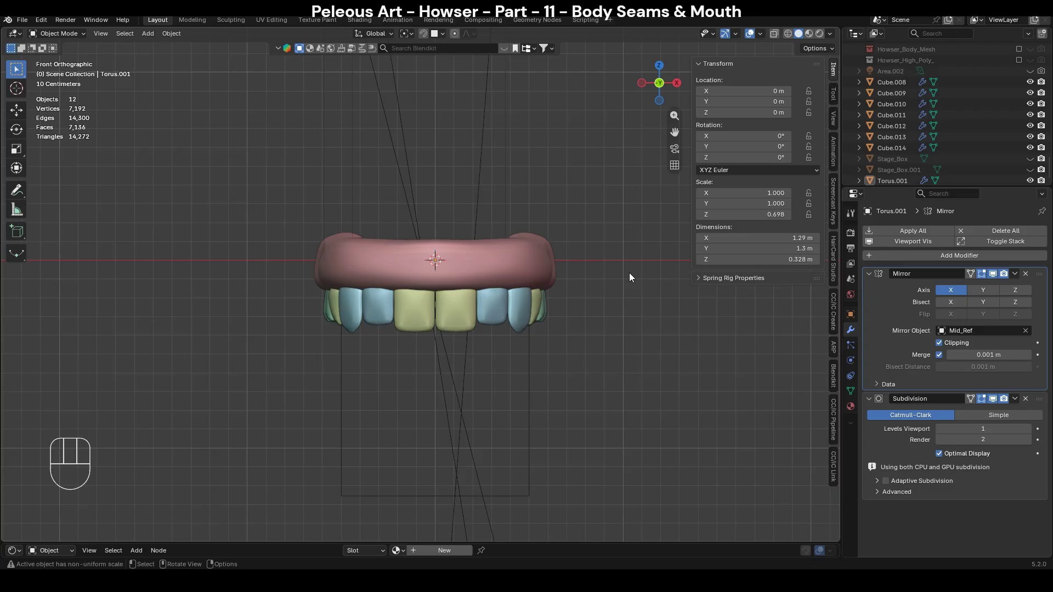
{"action": "middle_click_drag", "start_coordinate": [630, 272], "coordinate": [515, 309]}
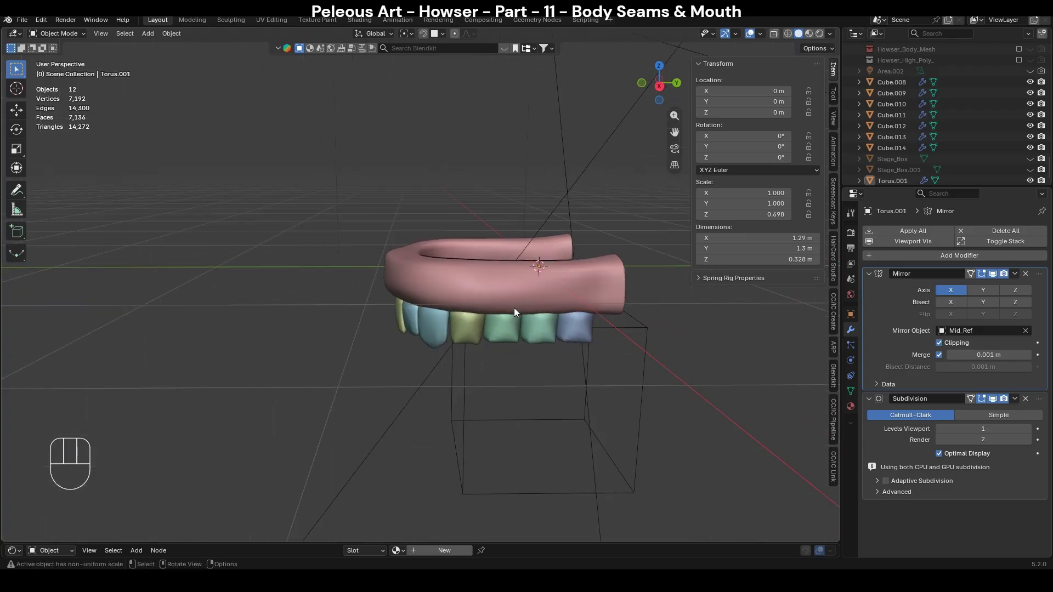
Add one unslid lengthwise loop cut along the upper front of the gum, Torus.001.
{"action": "left_click", "coordinate": [491, 295]}
{"action": "key", "text": "KP_1"}
{"action": "key", "text": "Tab"}
{"action": "scroll", "coordinate": [491, 294], "scroll_direction": "up", "scroll_amount": 3}
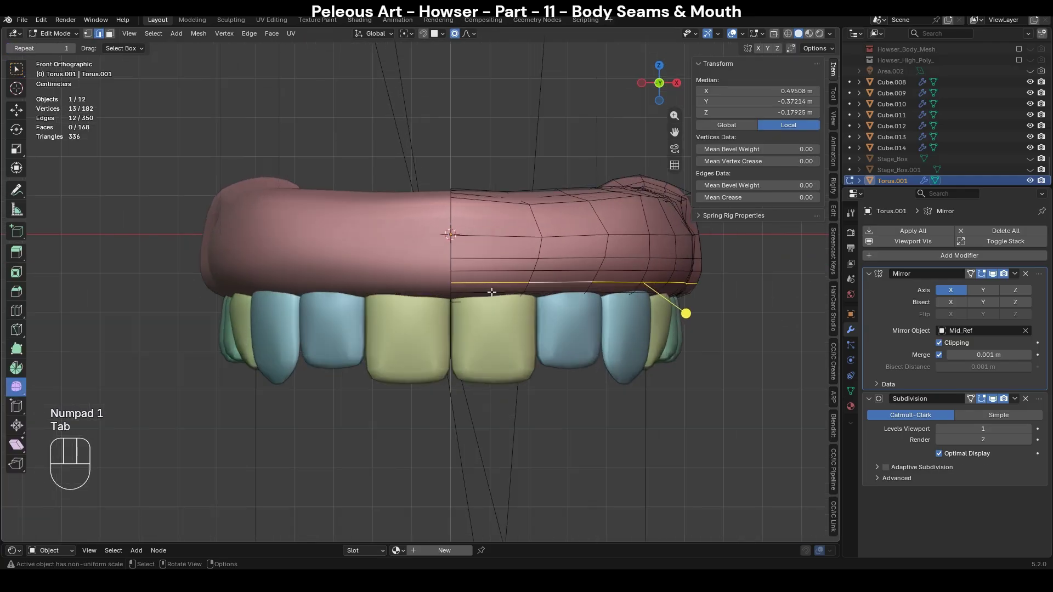
{"action": "left_click", "coordinate": [515, 235], "text": "alt"}
{"action": "scroll", "coordinate": [677, 305], "scroll_direction": "down", "scroll_amount": 3}
{"action": "middle_click_drag", "start_coordinate": [677, 305], "coordinate": [548, 353]}
{"action": "scroll", "coordinate": [454, 307], "scroll_direction": "up", "scroll_amount": 1}
{"action": "middle_click_drag", "start_coordinate": [454, 308], "coordinate": [522, 279]}
{"action": "key", "text": "ctrl+r"}
{"action": "left_click", "coordinate": [521, 277]}
{"action": "right_click", "coordinate": [521, 277]}
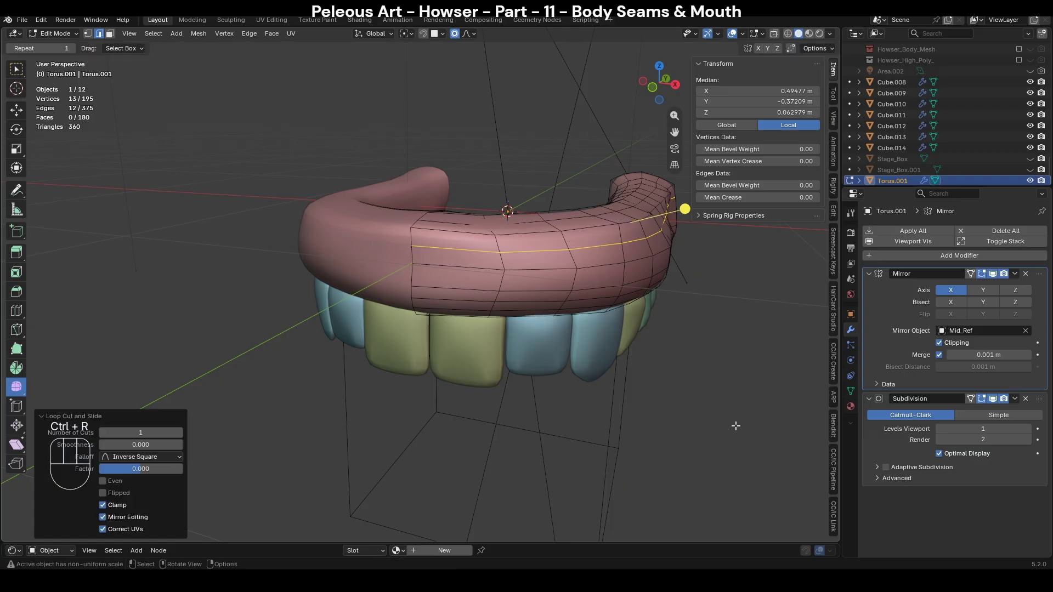
Mark the lengthwise edge loop along the middle of the gum's front as a seam.
{"action": "middle_click_drag", "start_coordinate": [660, 349], "coordinate": [579, 375], "text": "shift"}
{"action": "left_click", "coordinate": [388, 297], "text": "alt"}
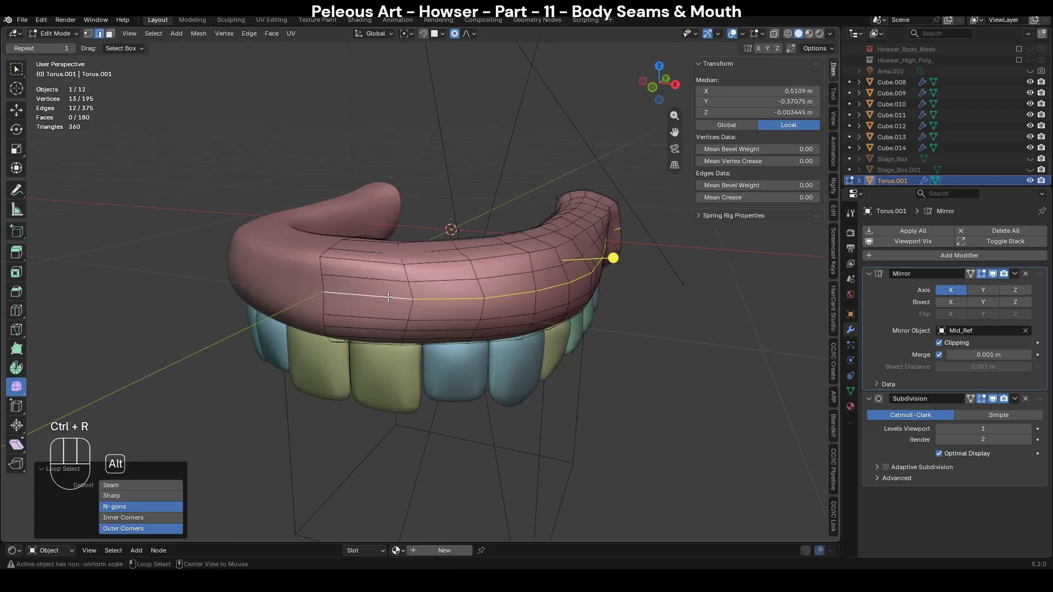
{"action": "right_click", "coordinate": [426, 301]}
{"action": "left_click", "coordinate": [426, 300]}
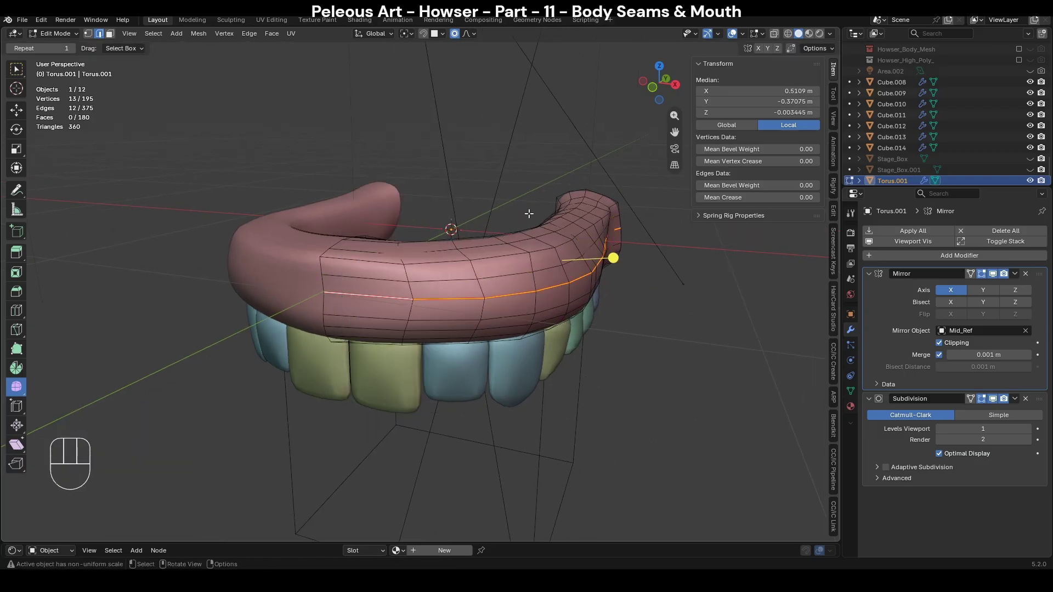
Unwrap the gum's unmirrored half with the Minimum Stretch method and scale its UV island.
{"action": "key", "text": "a"}
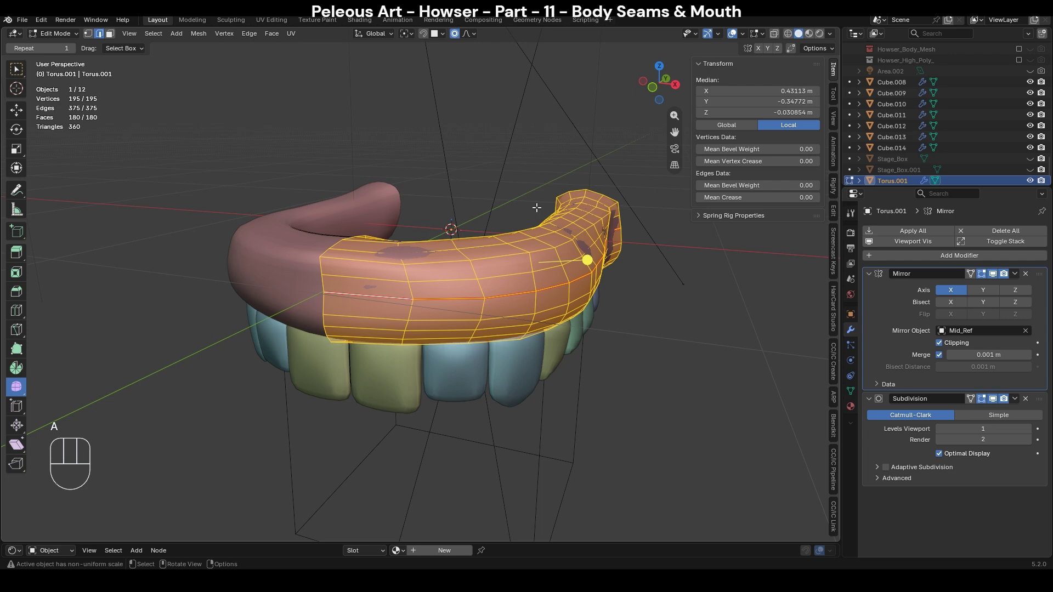
{"action": "key", "text": "u"}
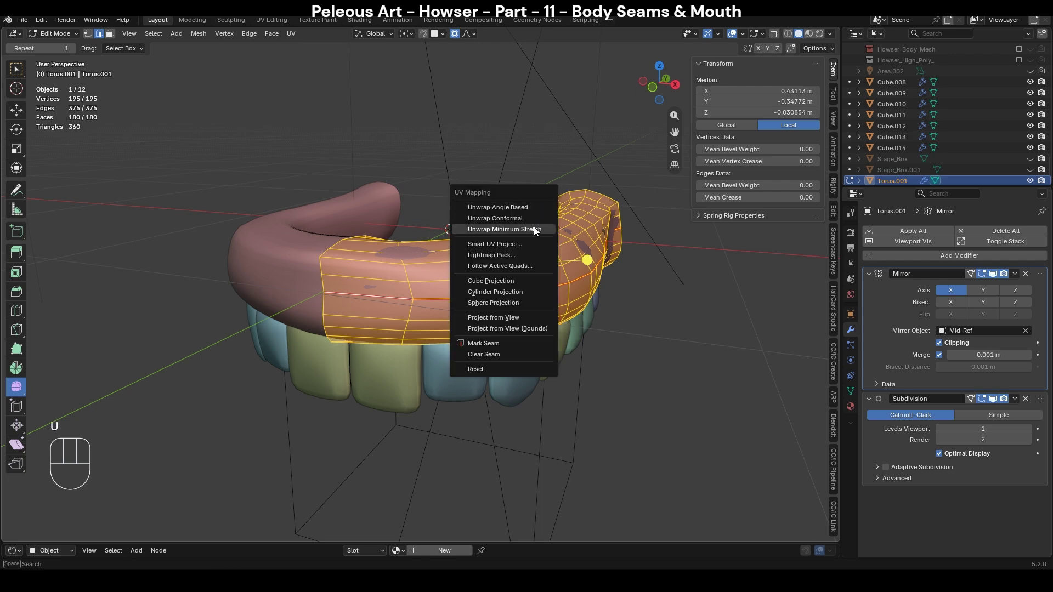
{"action": "left_click", "coordinate": [534, 226]}
{"action": "left_click", "coordinate": [273, 20]}
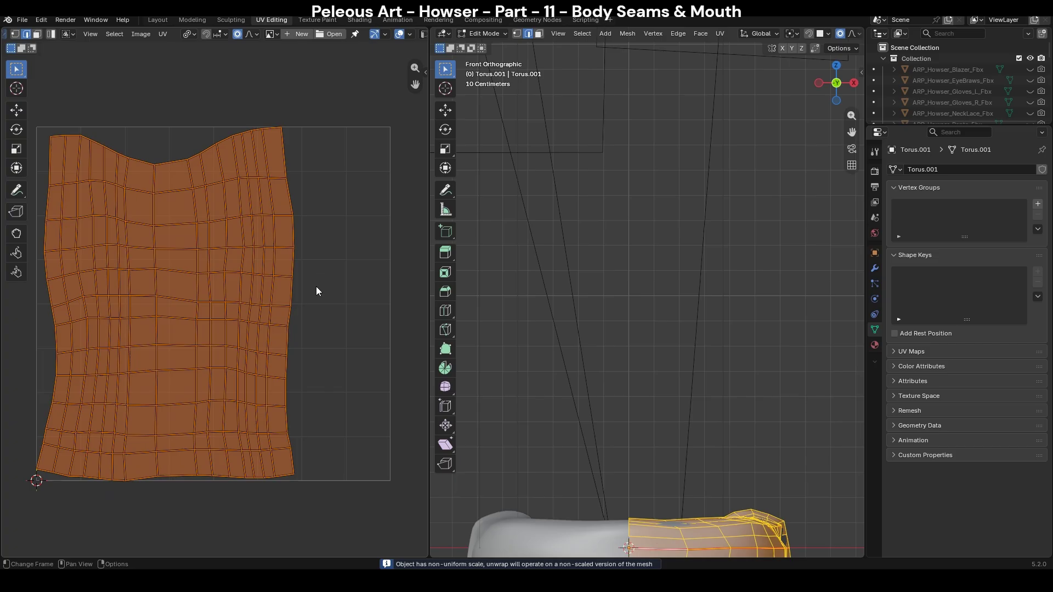
{"action": "key", "text": "s"}
{"action": "left_click", "coordinate": [364, 344]}
Return to the Layout workspace and apply the Mirror modifier on the gum, Torus.001.
{"action": "left_click", "coordinate": [157, 20]}
{"action": "key", "text": "KP_1"}
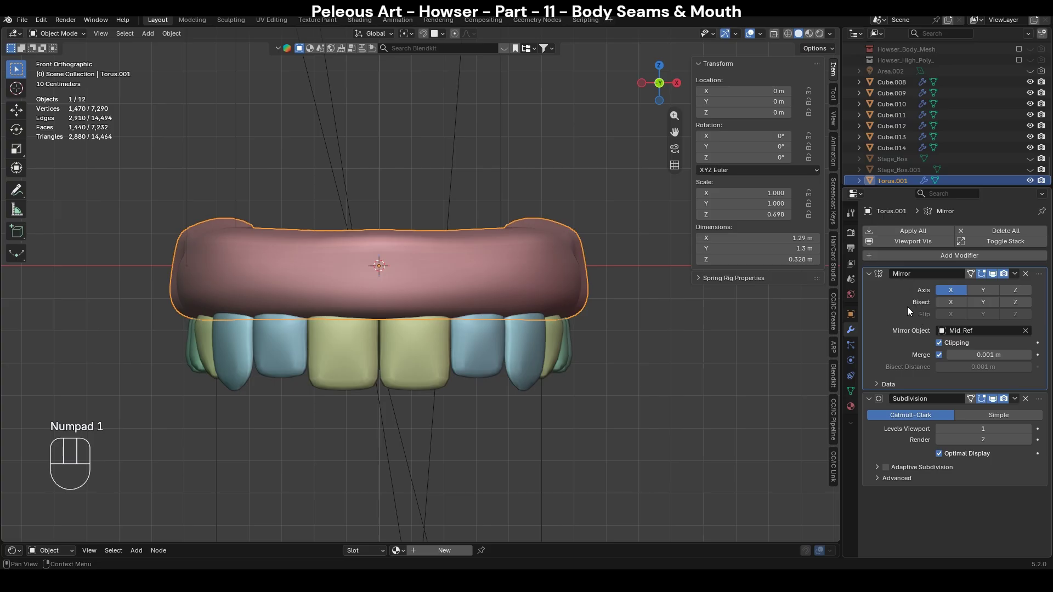
{"action": "middle_click_drag", "start_coordinate": [620, 351], "coordinate": [851, 310]}
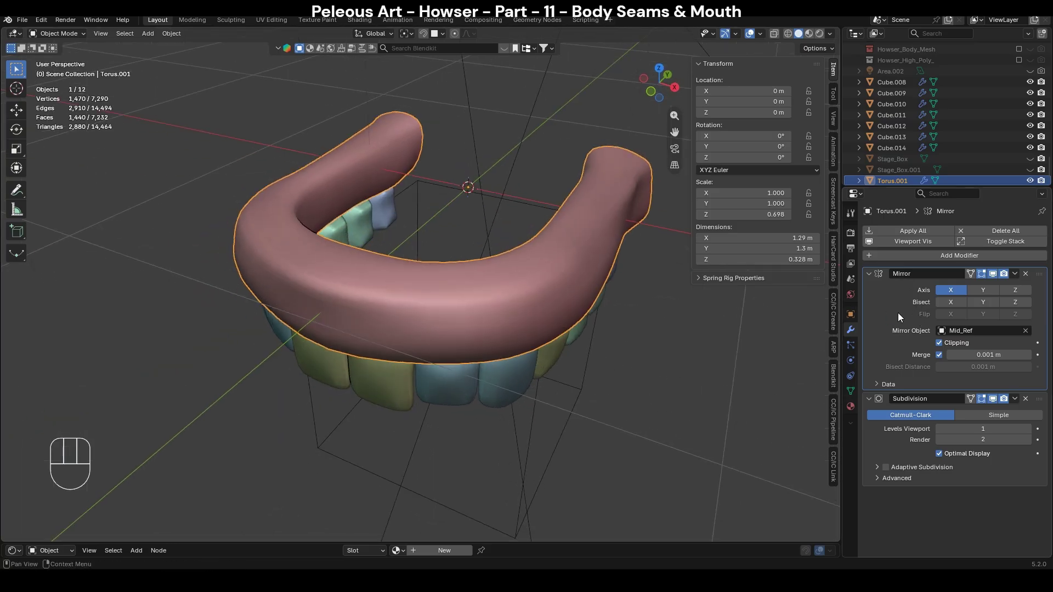
{"action": "key", "text": "ctrl+a"}
Unwrap the full gum mesh with the Minimum Stretch method, then scale its UV island and shift it along X.
{"action": "key", "text": "Tab"}
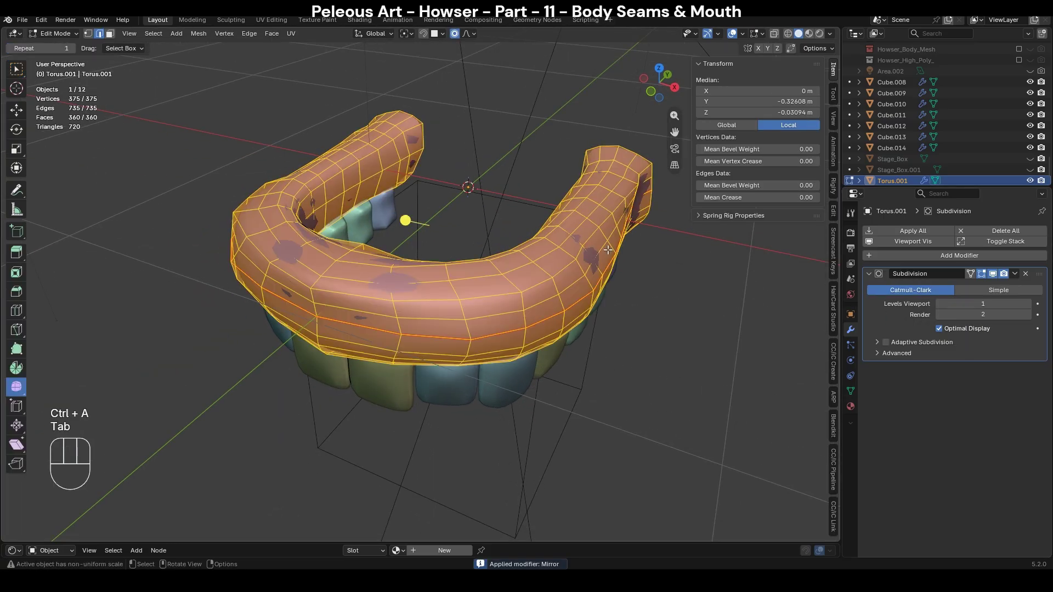
{"action": "key", "text": "u"}
{"action": "left_click", "coordinate": [608, 249]}
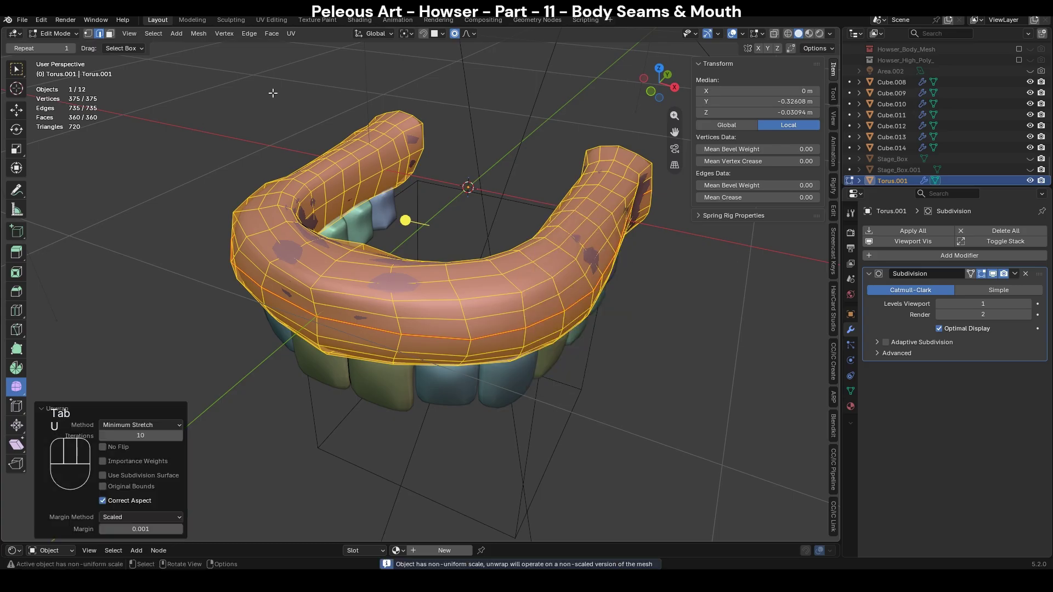
{"action": "left_click", "coordinate": [271, 20]}
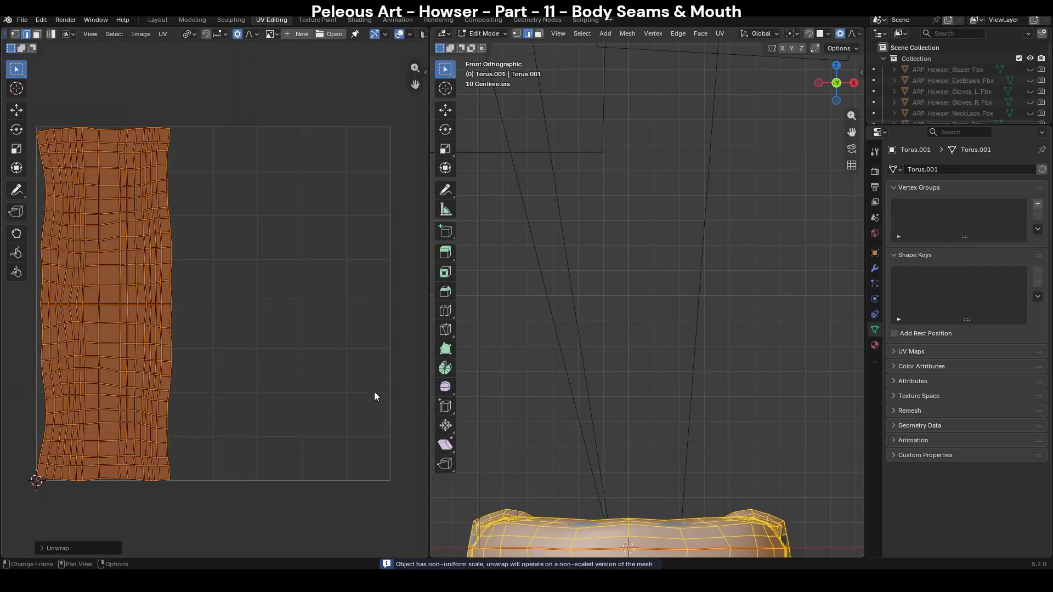
{"action": "key", "text": "s"}
{"action": "left_click", "coordinate": [382, 422]}
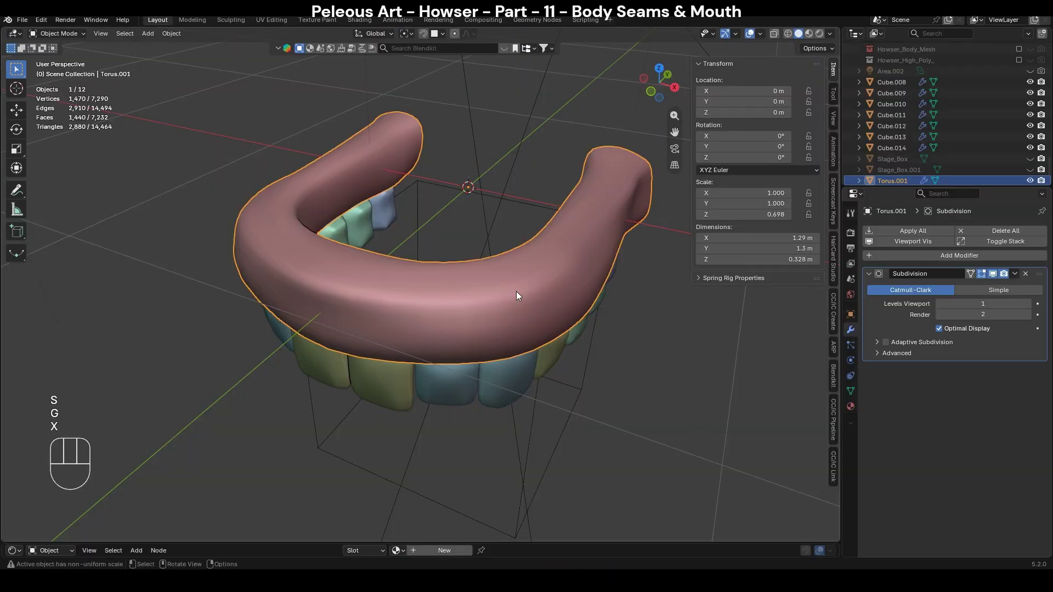
Examine the UV layout of front tooth Cube.008 in the UV Editing workspace and return to the layout view.
{"action": "left_click", "coordinate": [369, 356]}
{"action": "middle_click_drag", "start_coordinate": [369, 357], "coordinate": [466, 307]}
{"action": "key", "text": "Tab"}
{"action": "key", "text": "a"}
{"action": "left_click", "coordinate": [278, 20]}
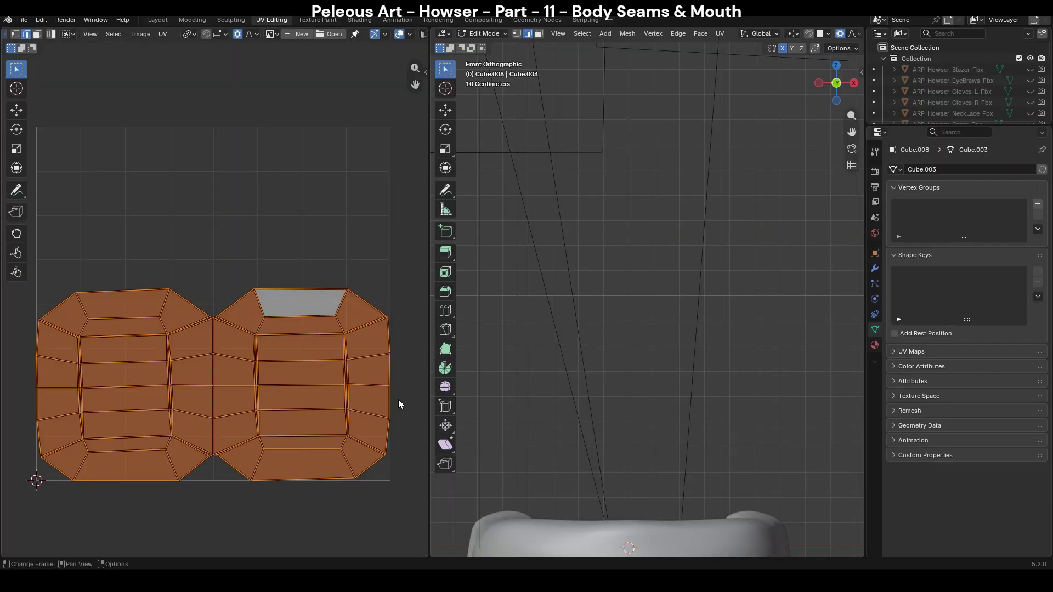
{"action": "scroll", "coordinate": [377, 430], "scroll_direction": "up", "scroll_amount": 4}
{"action": "scroll", "coordinate": [376, 431], "scroll_direction": "down", "scroll_amount": 3}
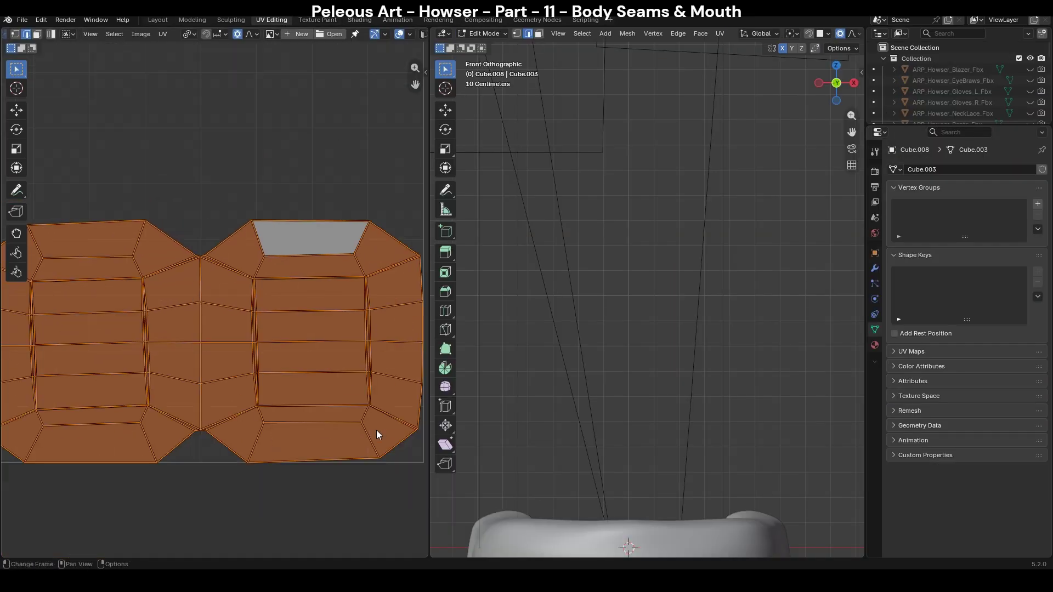
{"action": "scroll", "coordinate": [248, 296], "scroll_direction": "down", "scroll_amount": 1}
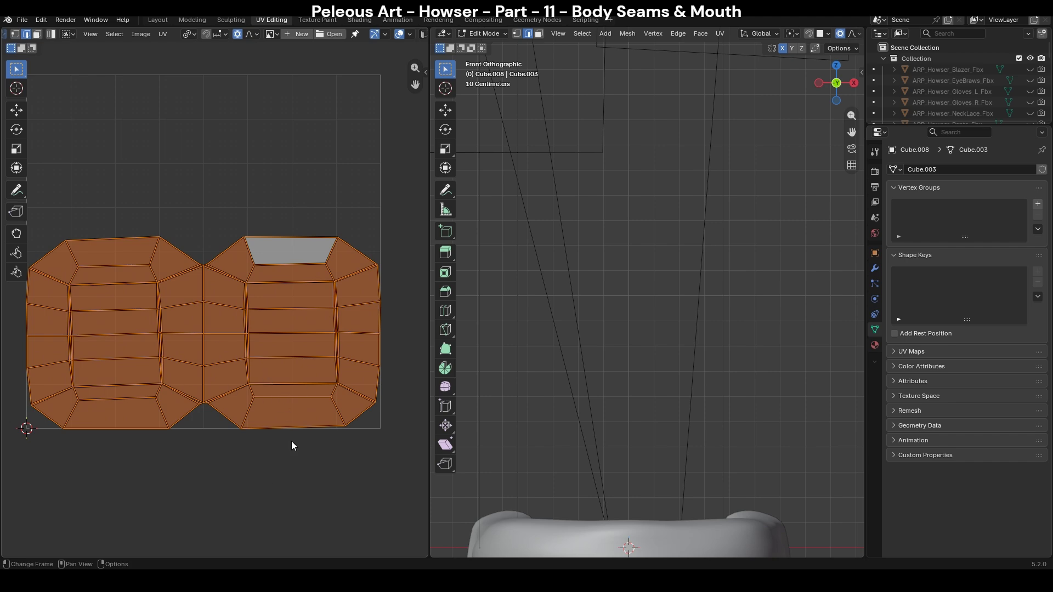
{"action": "left_click", "coordinate": [158, 20]}
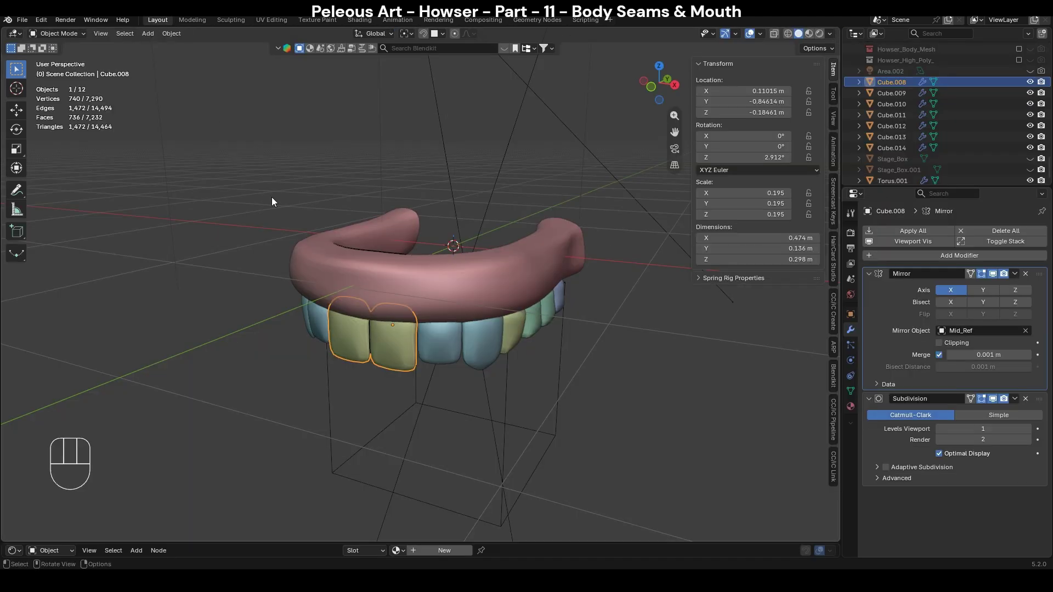
Deselect the tooth and exclude the Lights_ collection from the view layer.
{"action": "left_click", "coordinate": [598, 412]}
{"action": "key", "text": "KP_1"}
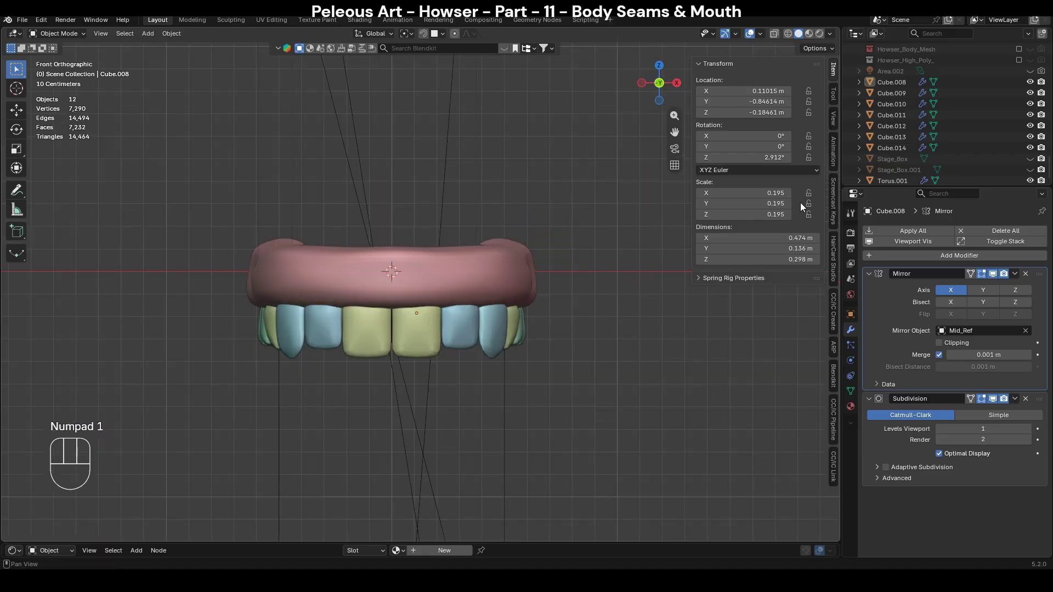
{"action": "middle_click_drag", "start_coordinate": [503, 314], "coordinate": [530, 314]}
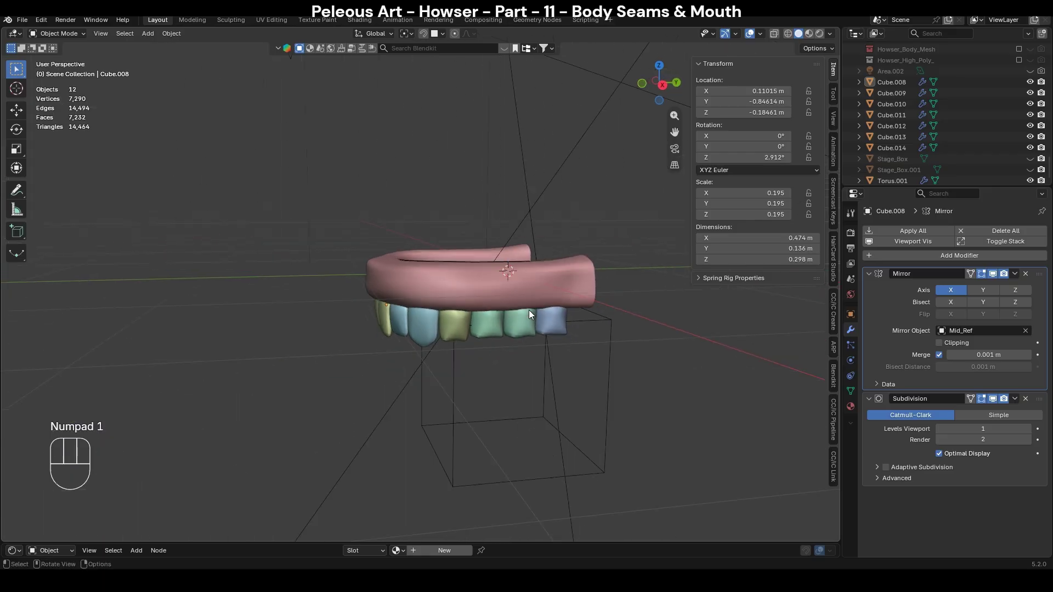
{"action": "key", "text": "KP_1"}
{"action": "scroll", "coordinate": [529, 315], "scroll_direction": "down", "scroll_amount": 5}
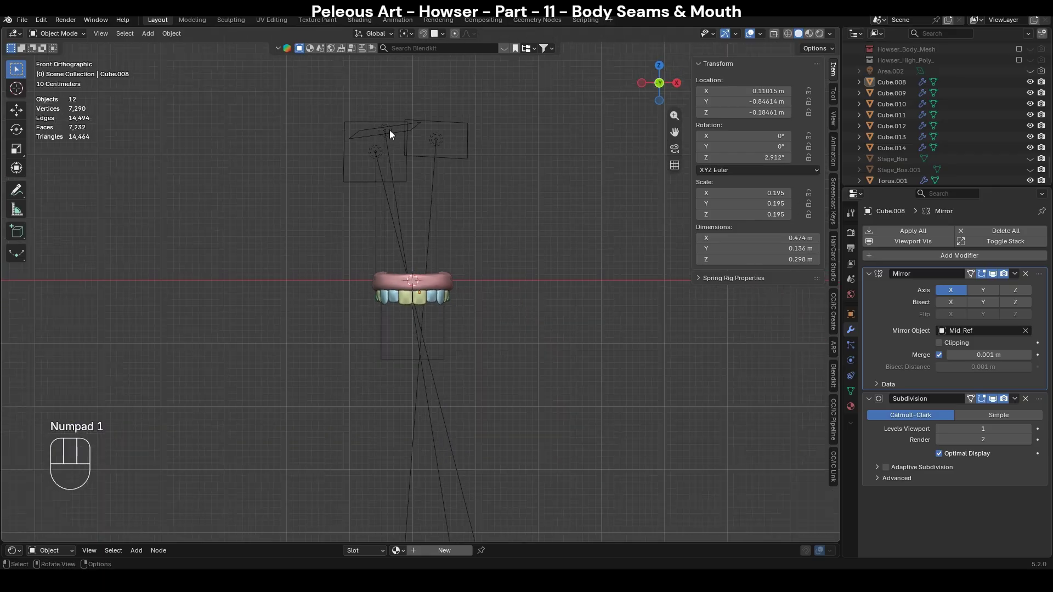
{"action": "left_click_drag", "start_coordinate": [891, 189], "coordinate": [947, 390]}
{"action": "scroll", "coordinate": [949, 318], "scroll_direction": "down", "scroll_amount": 5}
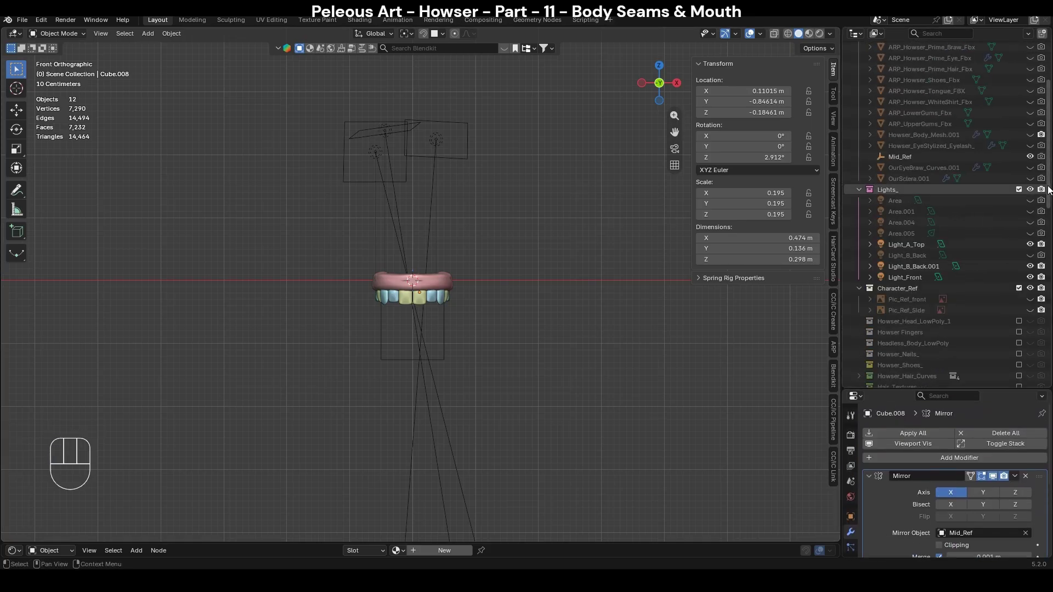
{"action": "left_click", "coordinate": [1020, 190]}
Move the Mid_Ref empty straight down below the teeth, to about -1.33 m on Z.
{"action": "scroll", "coordinate": [436, 280], "scroll_direction": "up", "scroll_amount": 2}
{"action": "scroll", "coordinate": [436, 284], "scroll_direction": "up", "scroll_amount": 2}
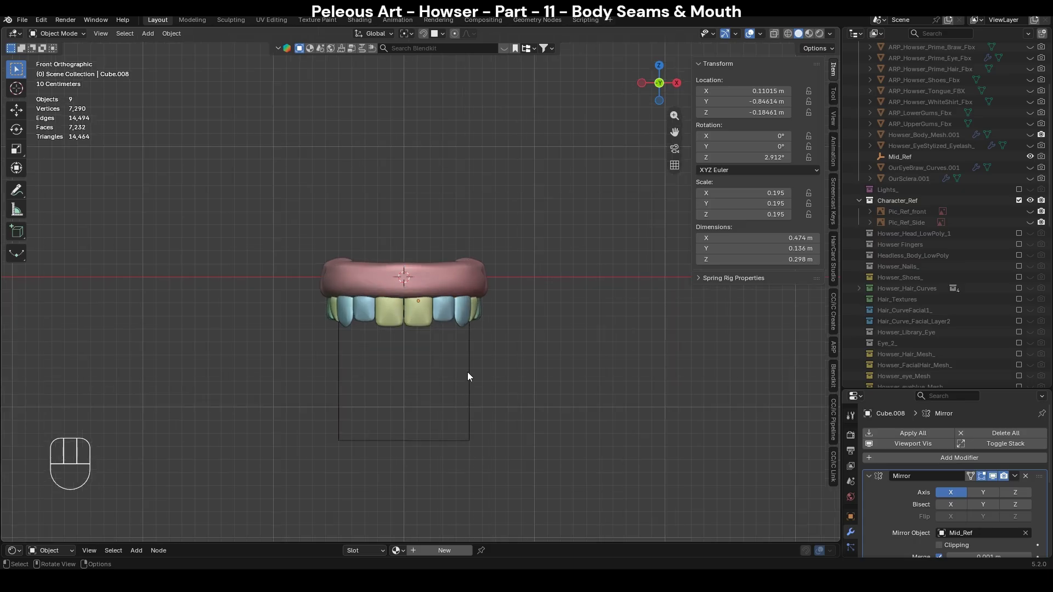
{"action": "left_click", "coordinate": [461, 383]}
{"action": "key", "text": "g"}
{"action": "key", "text": "z"}
{"action": "left_click", "coordinate": [551, 314]}
Select the gum and all seven tooth objects, with Torus.001 as the active object.
{"action": "left_click_drag", "start_coordinate": [307, 223], "coordinate": [580, 354]}
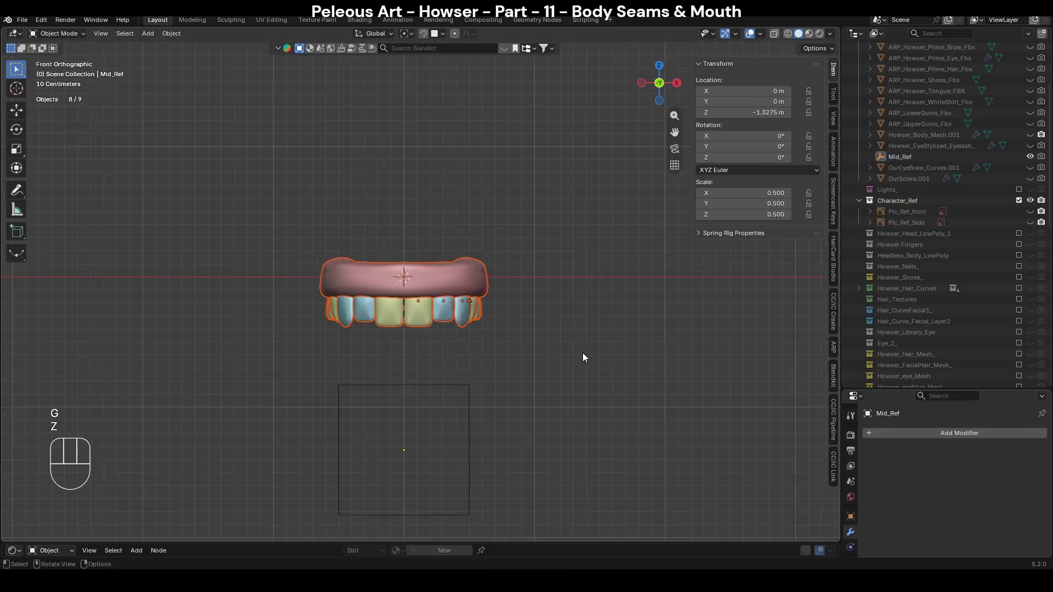
{"action": "scroll", "coordinate": [550, 272], "scroll_direction": "up", "scroll_amount": 2}
{"action": "middle_click_drag", "start_coordinate": [453, 265], "coordinate": [528, 298], "text": "shift"}
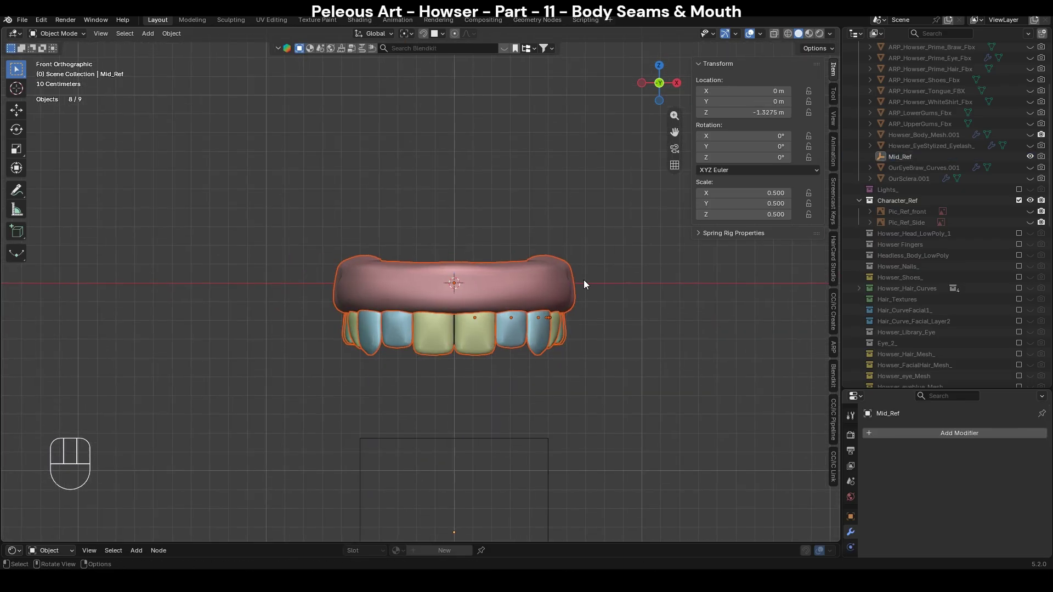
{"action": "middle_click_drag", "start_coordinate": [584, 279], "coordinate": [629, 251]}
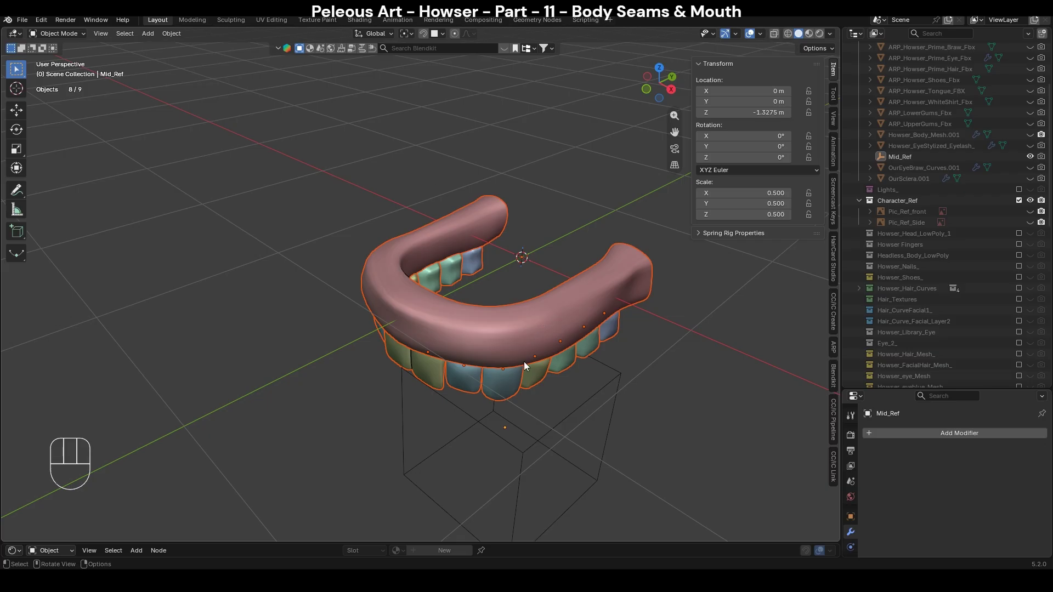
{"action": "left_click", "coordinate": [492, 320], "text": "shift"}
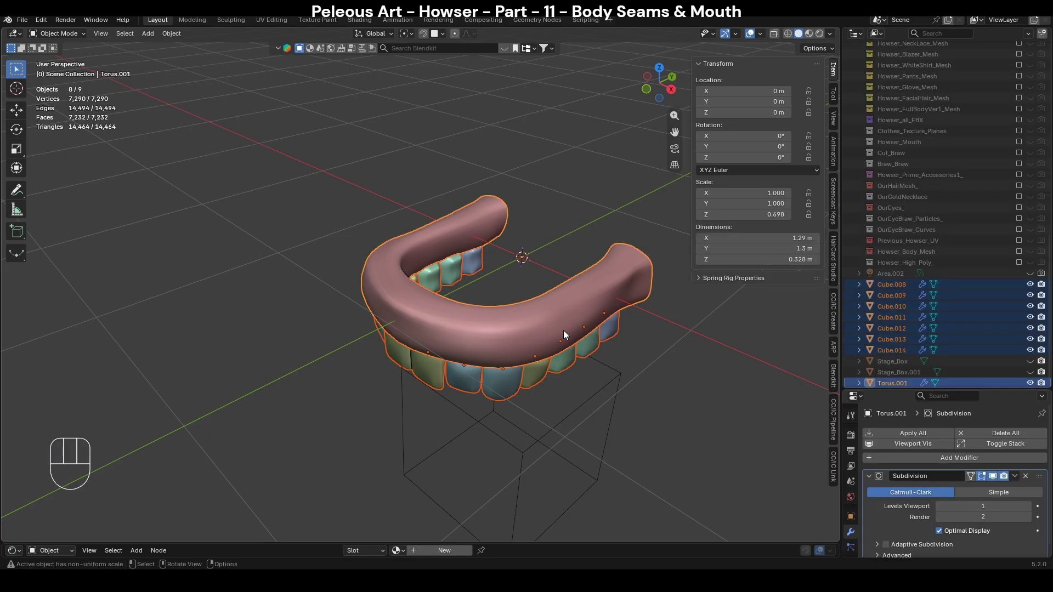
Try joining the teeth into the gum with their Mirror modifiers unapplied, and undo the join.
{"action": "key", "text": "ctrl+j"}
{"action": "key", "text": "KP_1"}
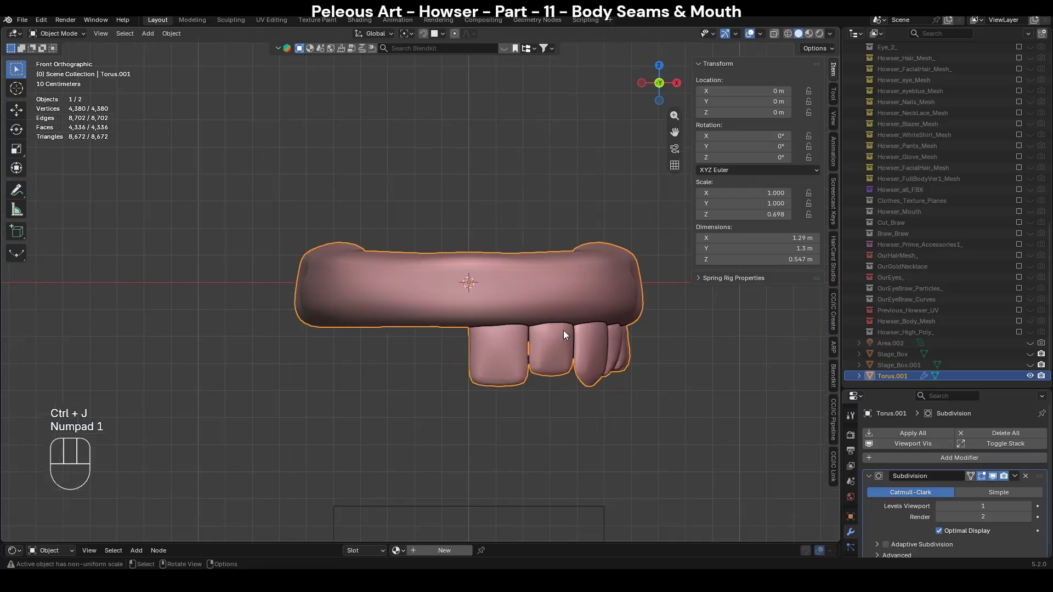
{"action": "key", "text": "ctrl+z"}
Convert the selected gum and teeth to plain meshes so their modifiers are applied.
{"action": "scroll", "coordinate": [495, 297], "scroll_direction": "down", "scroll_amount": 1}
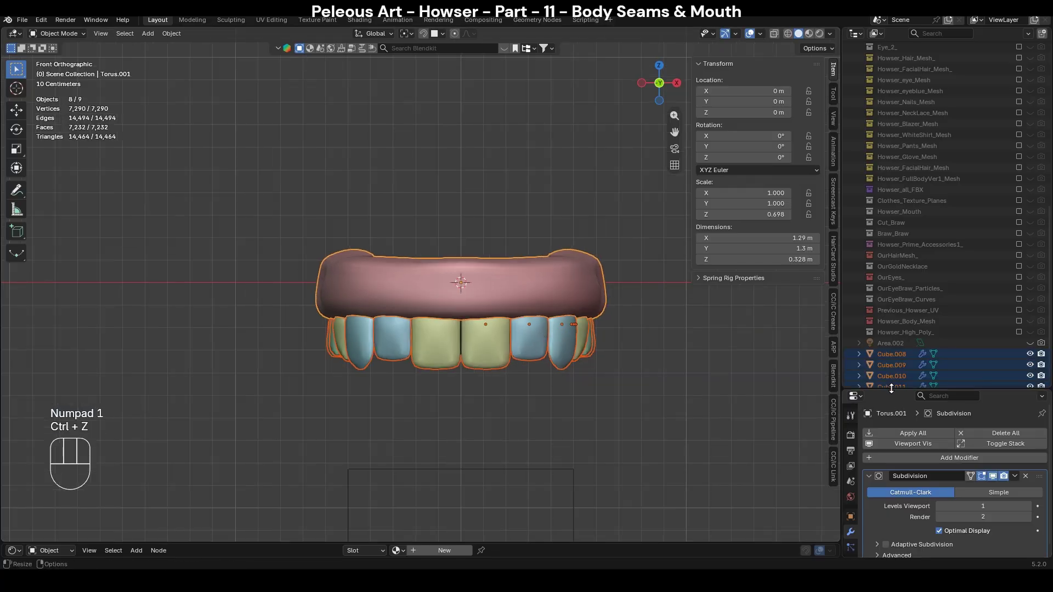
{"action": "left_click_drag", "start_coordinate": [892, 387], "coordinate": [891, 224]}
{"action": "middle_click_drag", "start_coordinate": [716, 341], "coordinate": [642, 357]}
{"action": "right_click", "coordinate": [564, 328]}
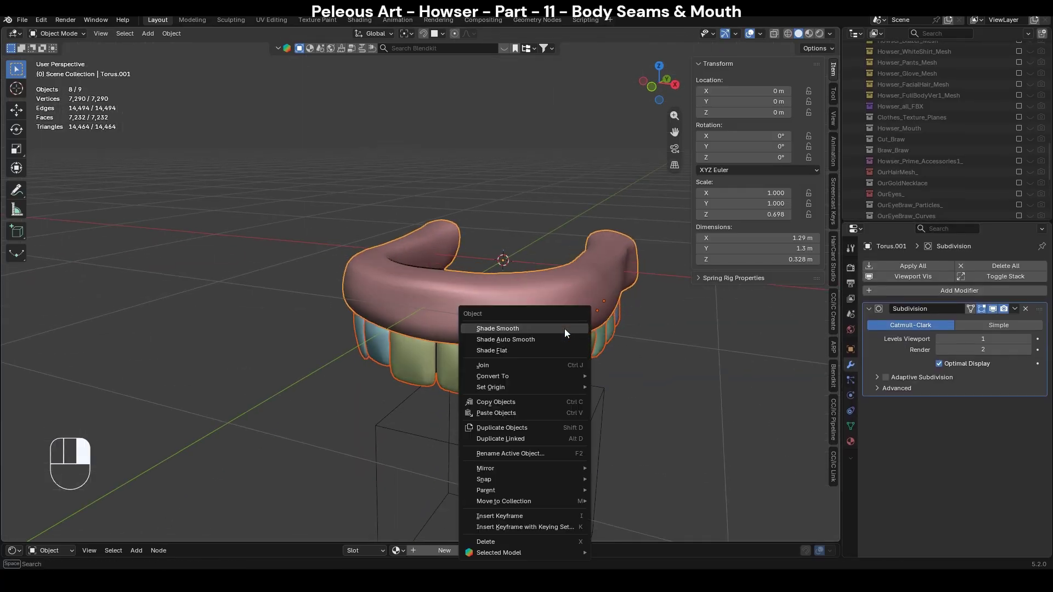
{"action": "mouse_move", "coordinate": [559, 378]}
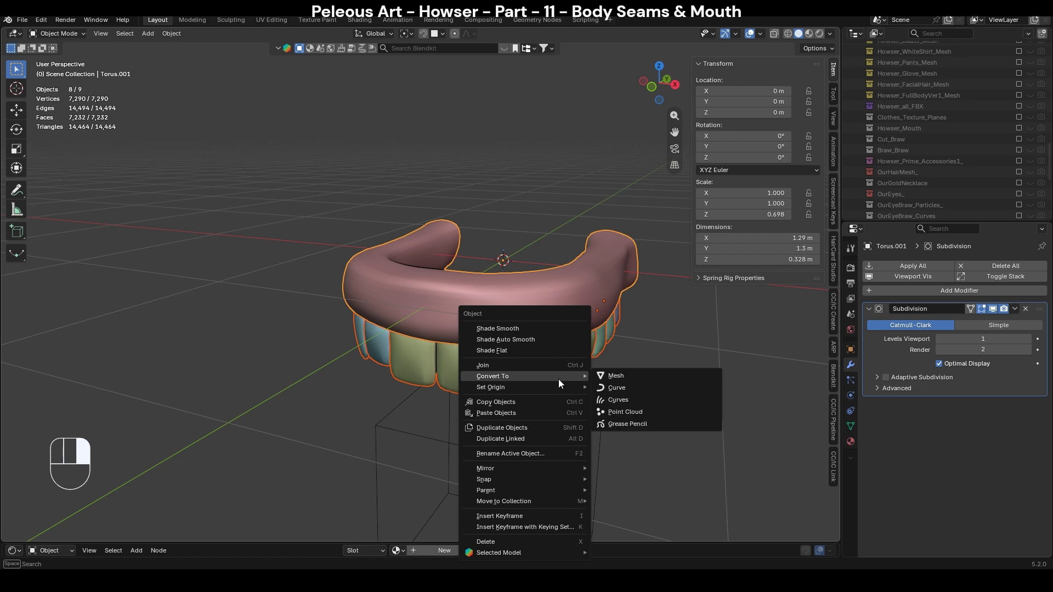
{"action": "left_click", "coordinate": [630, 377]}
{"action": "key", "text": "KP_1"}
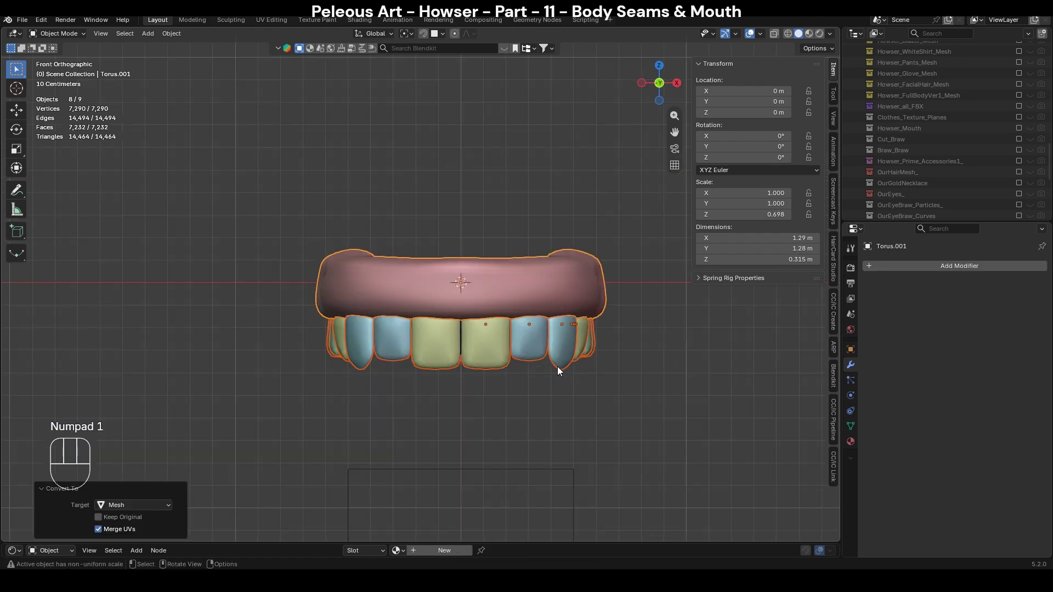
Join all converted teeth into the gum, keeping Torus.001 as the active object.
{"action": "middle_click_drag", "start_coordinate": [558, 368], "coordinate": [656, 305]}
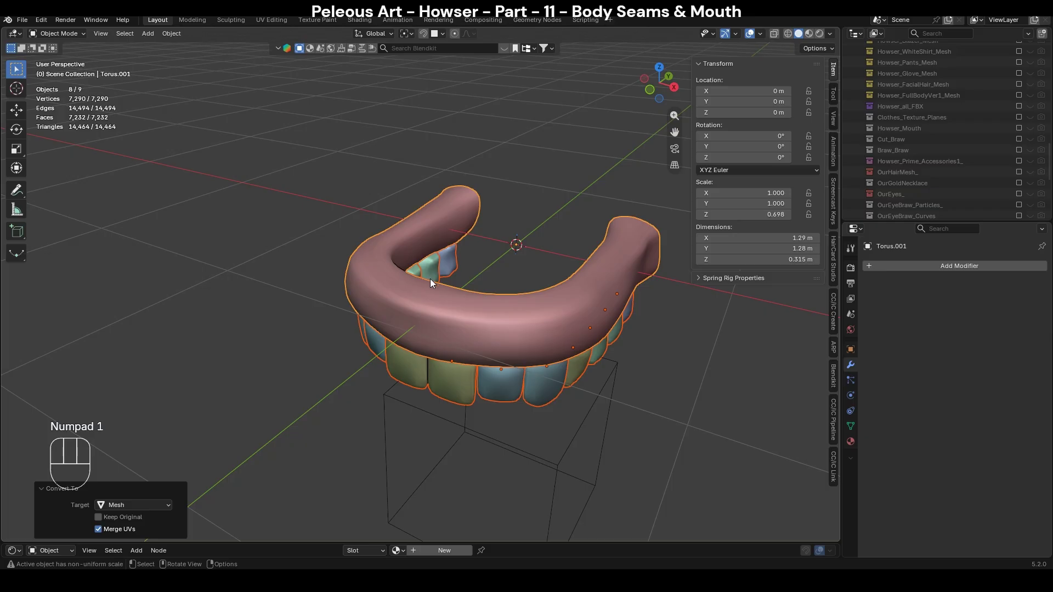
{"action": "left_click", "coordinate": [496, 322], "text": "shift"}
{"action": "left_click", "coordinate": [493, 326], "text": "shift"}
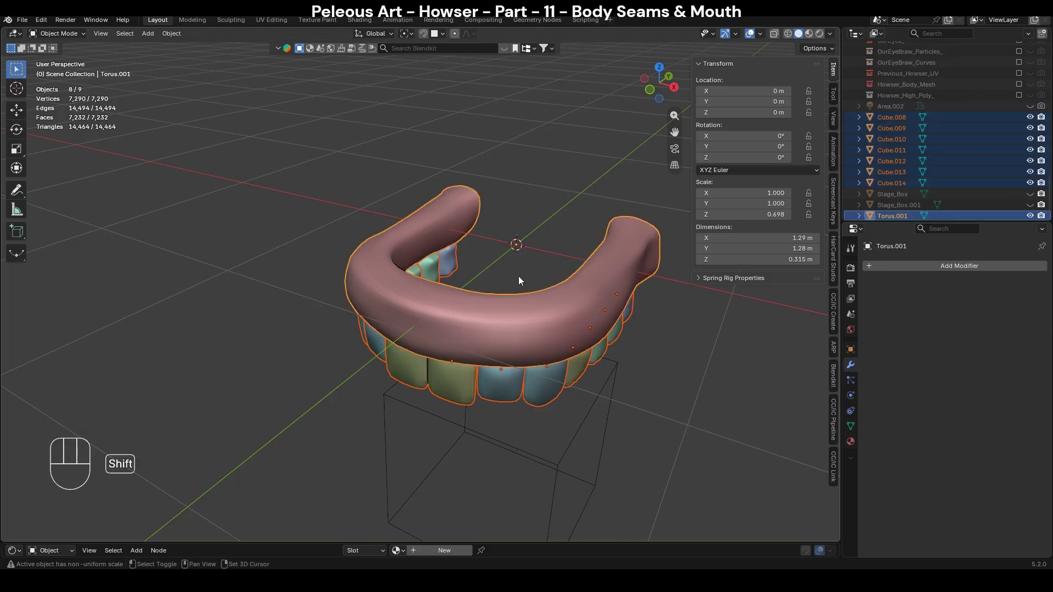
{"action": "key", "text": "ctrl+j"}
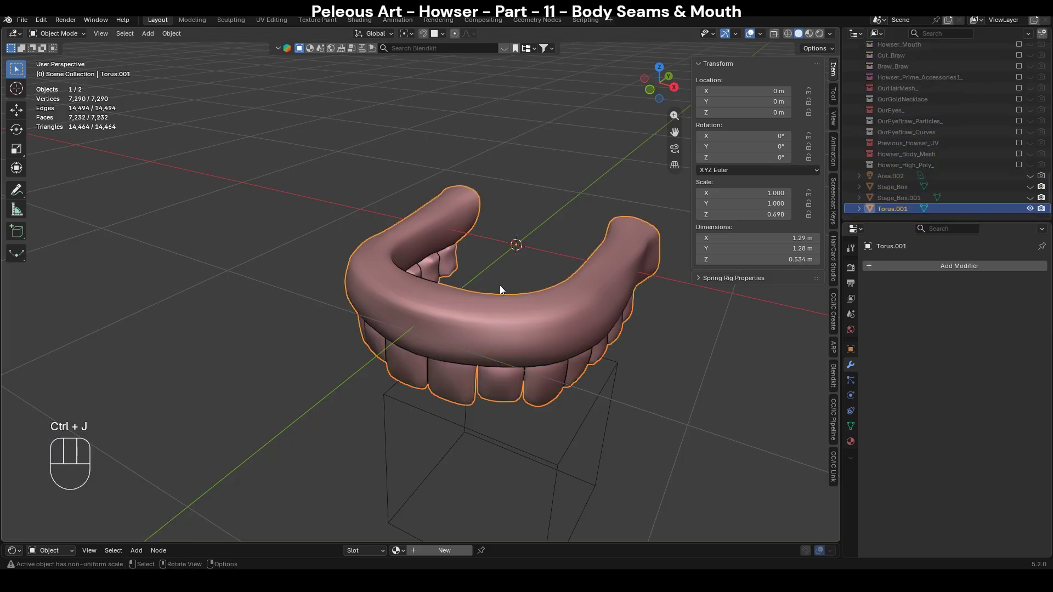
{"action": "key", "text": "KP_1"}
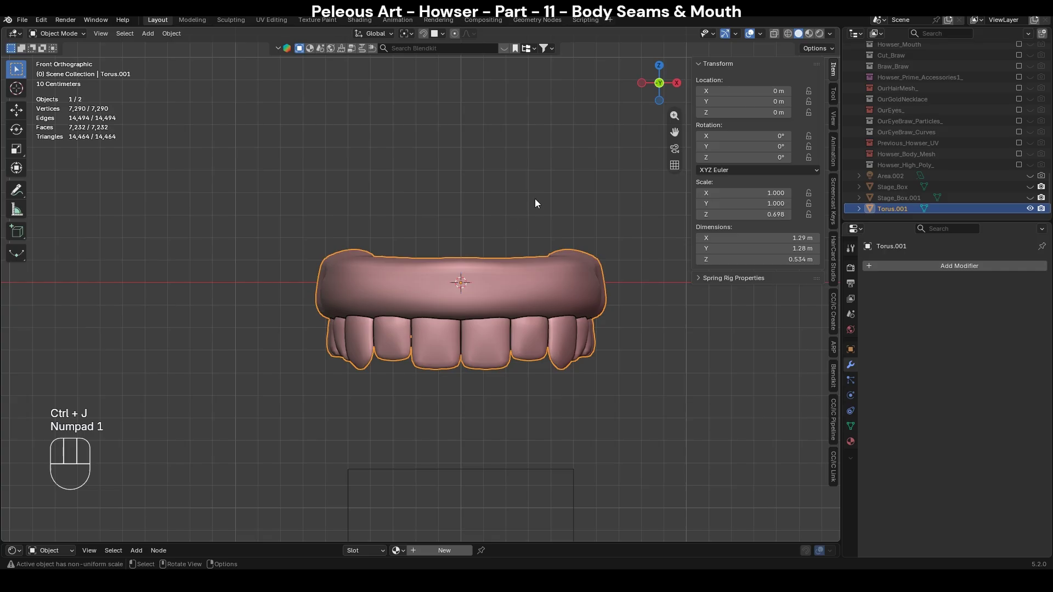
Duplicate the joined upper gum and teeth in place and rotate the copy 180° around the Y axis.
{"action": "key", "text": "shift+d"}
{"action": "key", "text": "Escape"}
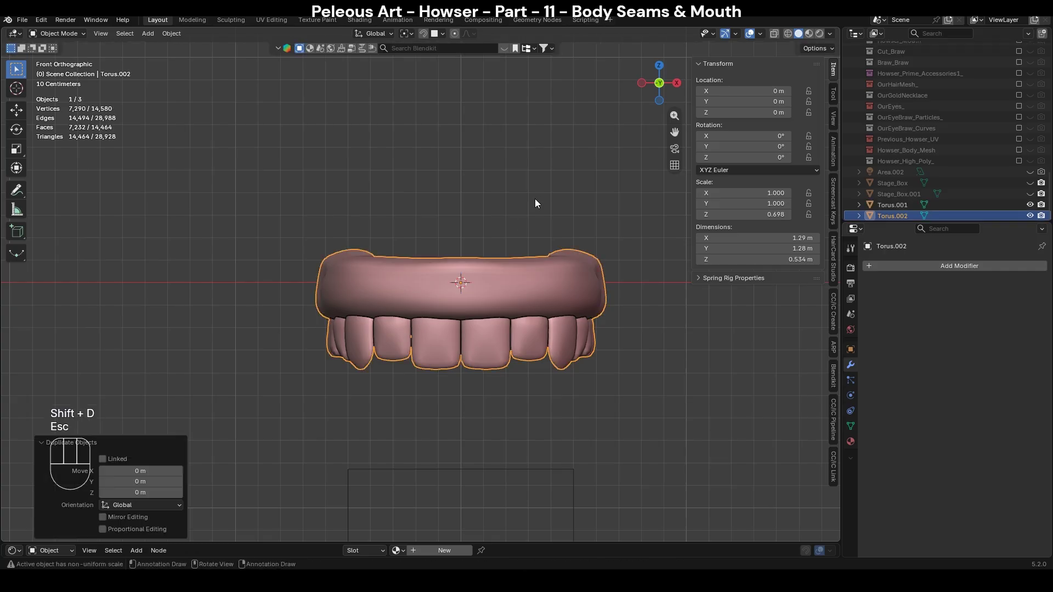
{"action": "middle_click_drag", "start_coordinate": [535, 203], "coordinate": [539, 318]}
{"action": "key", "text": "KP_1"}
{"action": "key", "text": "r"}
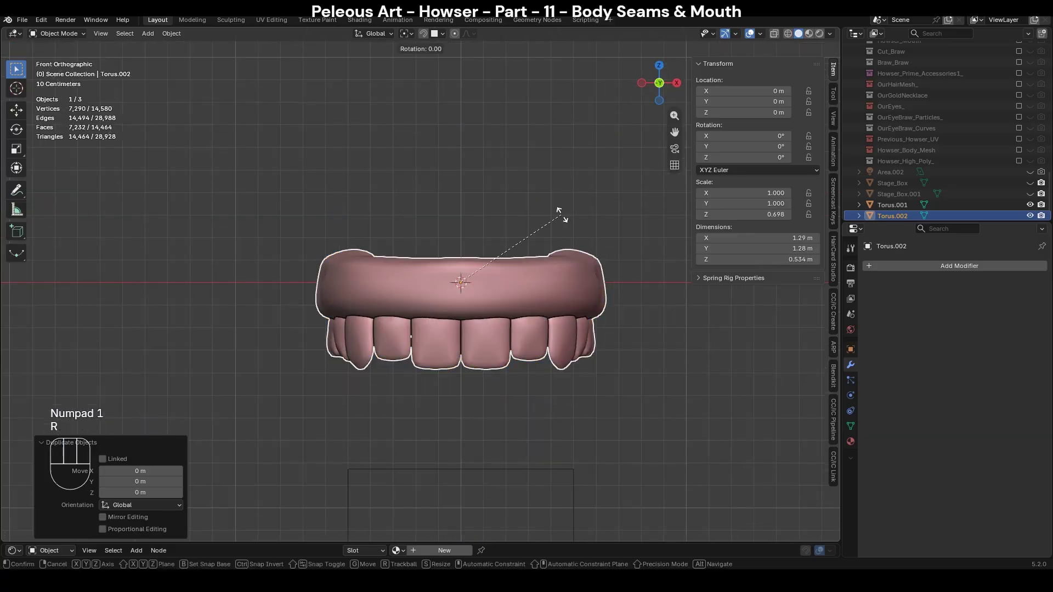
{"action": "key", "text": "y"}
{"action": "key", "text": "KP_1"}
{"action": "key", "text": "KP_8"}
{"action": "key", "text": "KP_0"}
{"action": "key", "text": "KP_Enter"}
Move the flipped copy down along Z by about 0.55 m to form the lower gum and teeth.
{"action": "key", "text": "g"}
{"action": "key", "text": "z"}
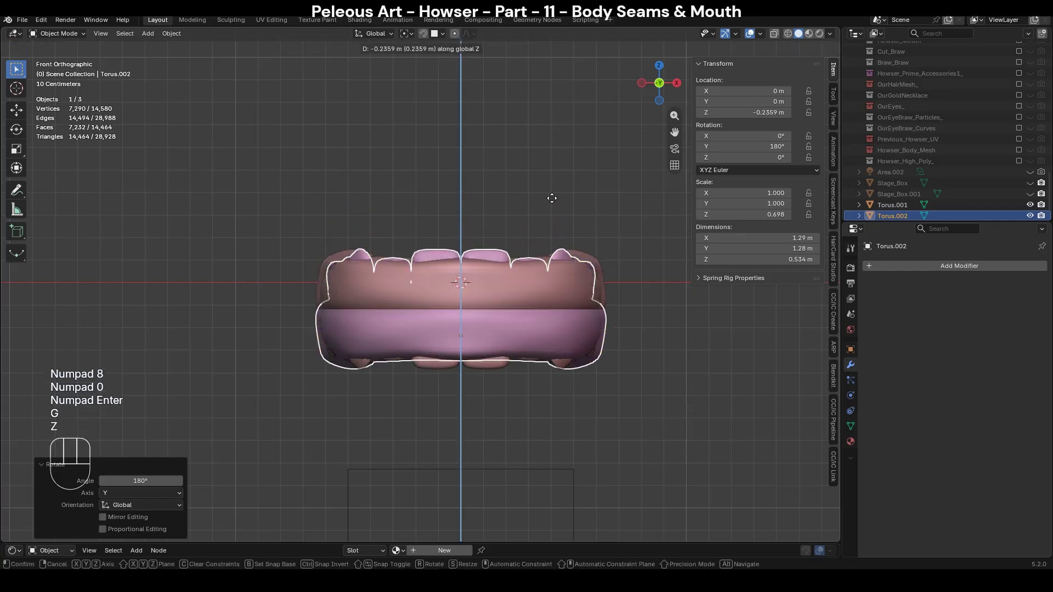
{"action": "left_click", "coordinate": [548, 255]}
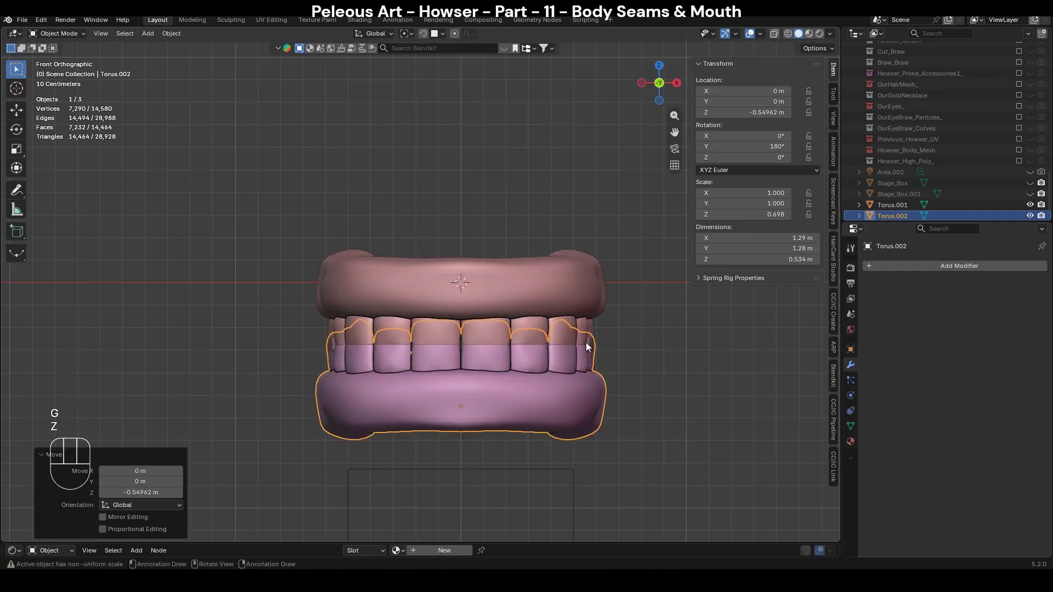
{"action": "scroll", "coordinate": [675, 447], "scroll_direction": "down", "scroll_amount": 1}
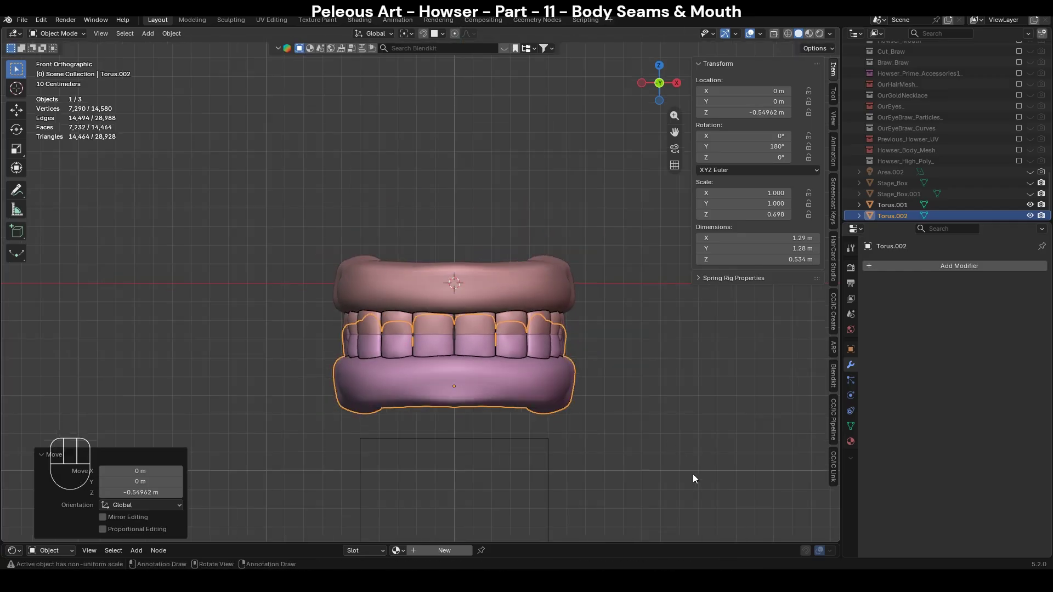
Try scaling down the lower gum and teeth uniformly, and undo the scaling.
{"action": "key", "text": "s"}
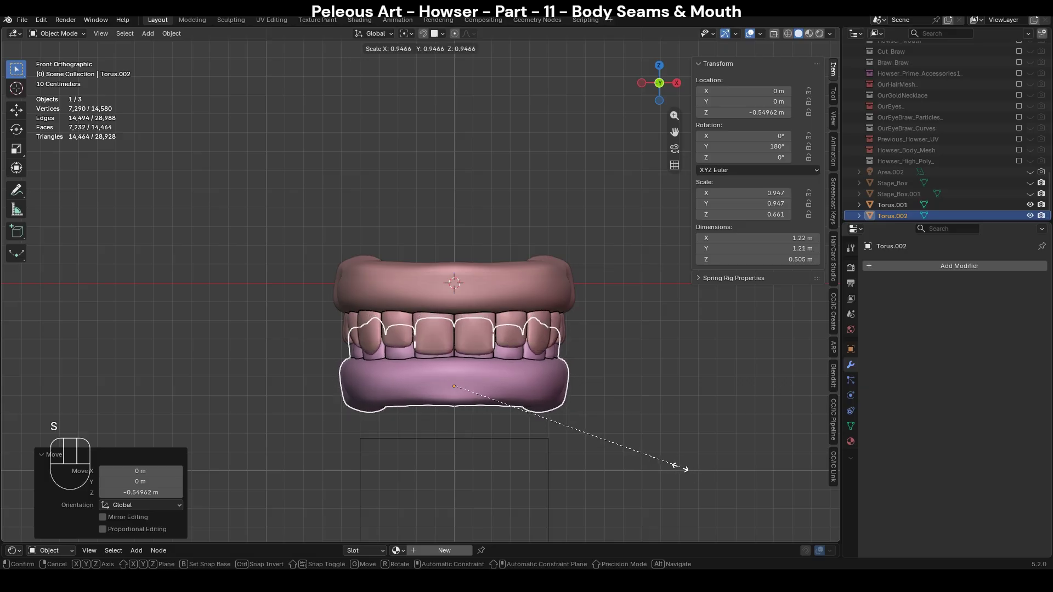
{"action": "left_click", "coordinate": [635, 430]}
{"action": "middle_click_drag", "start_coordinate": [631, 422], "coordinate": [621, 325]}
{"action": "key", "text": "ctrl+z"}
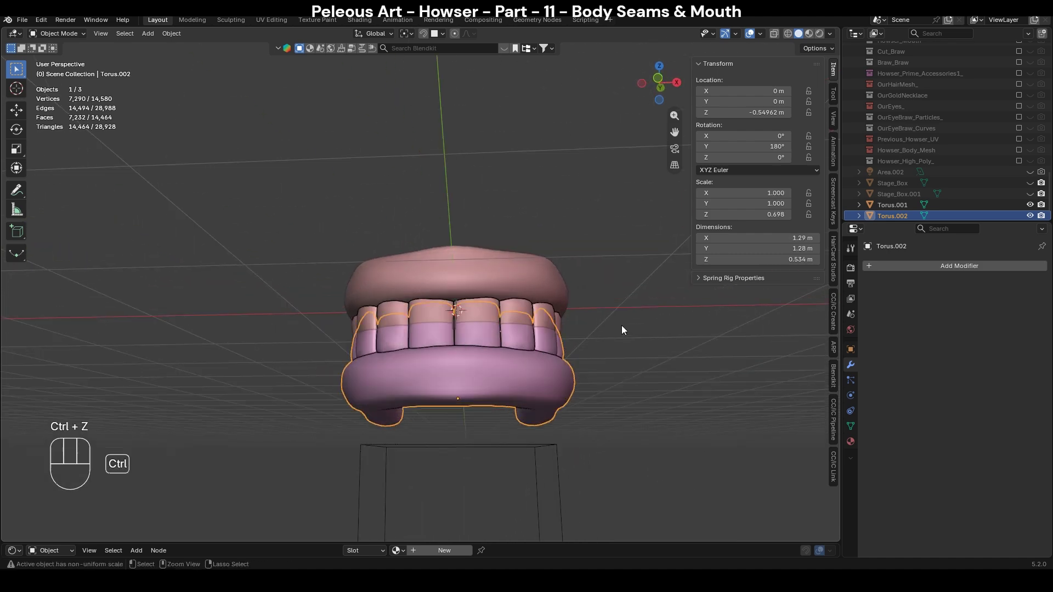
Scale the lower gum and teeth uniformly to about 0.937.
{"action": "key", "text": "s"}
{"action": "left_click", "coordinate": [705, 458]}
{"action": "middle_click_drag", "start_coordinate": [705, 459], "coordinate": [423, 399]}
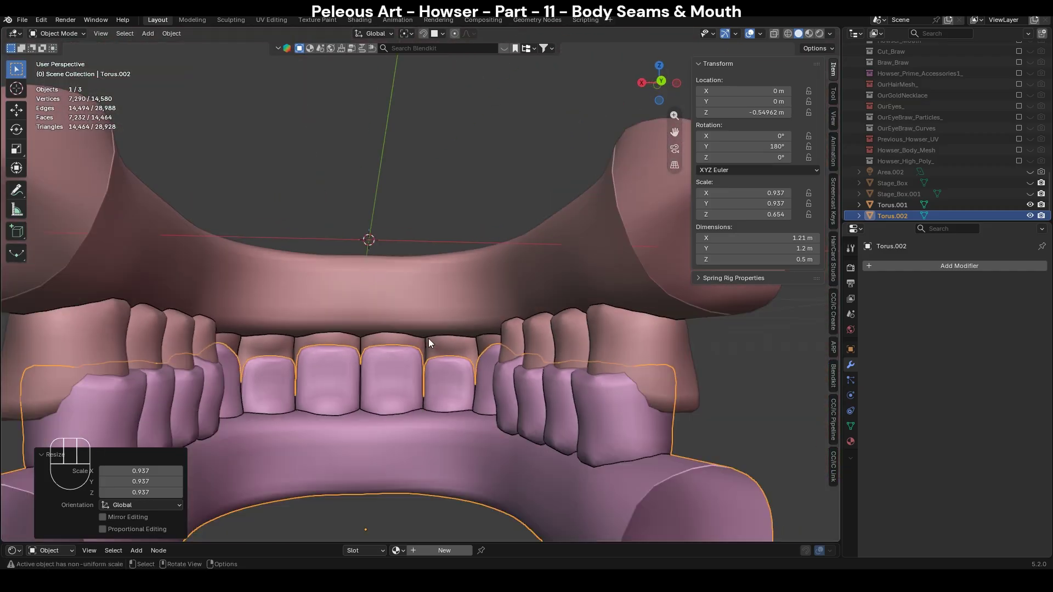
Lower the scaled lower gum and teeth along Z by about 0.059 m, working from the back view.
{"action": "scroll", "coordinate": [510, 343], "scroll_direction": "down", "scroll_amount": 5}
{"action": "key", "text": "ctrl+KP_1"}
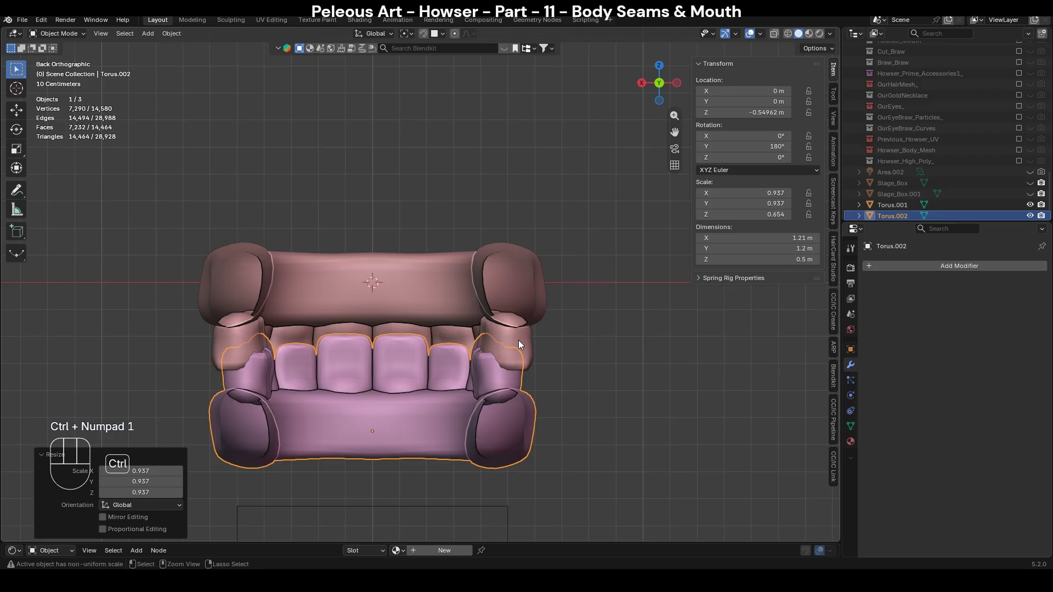
{"action": "key", "text": "g"}
{"action": "key", "text": "z"}
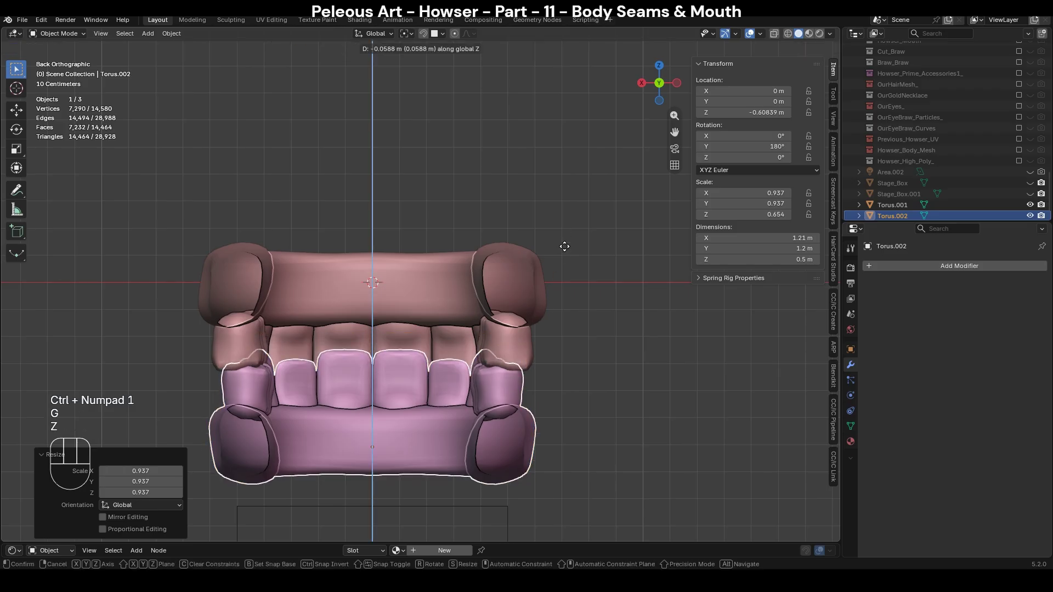
{"action": "left_click", "coordinate": [564, 246]}
Examine how the upper and lower teeth fit together from the front, from above and at an angle, with nothing selected.
{"action": "middle_click_drag", "start_coordinate": [390, 425], "coordinate": [600, 417]}
{"action": "key", "text": "KP_1"}
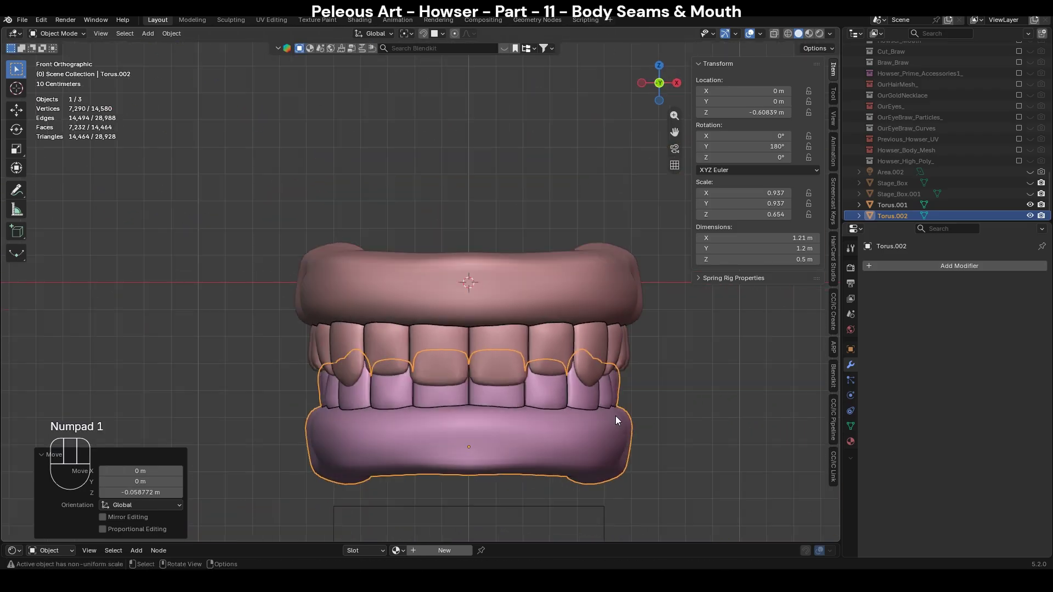
{"action": "left_click", "coordinate": [678, 419]}
{"action": "scroll", "coordinate": [678, 419], "scroll_direction": "down", "scroll_amount": 2}
{"action": "middle_click_drag", "start_coordinate": [677, 420], "coordinate": [667, 402], "text": "shift"}
{"action": "key", "text": "KP_7"}
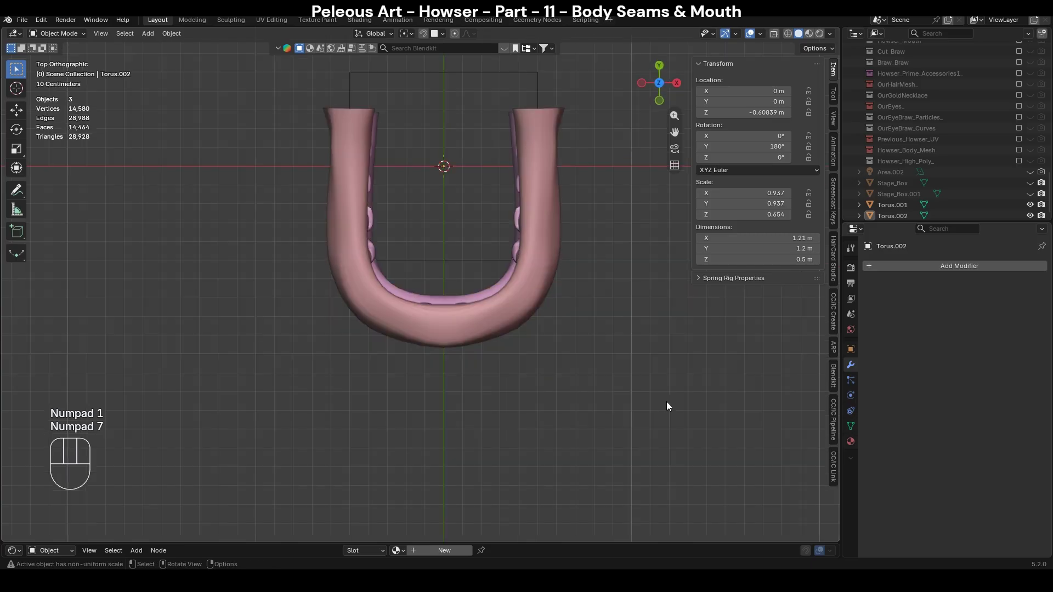
{"action": "middle_click_drag", "start_coordinate": [595, 430], "coordinate": [594, 328]}
{"action": "key", "text": "KP_1"}
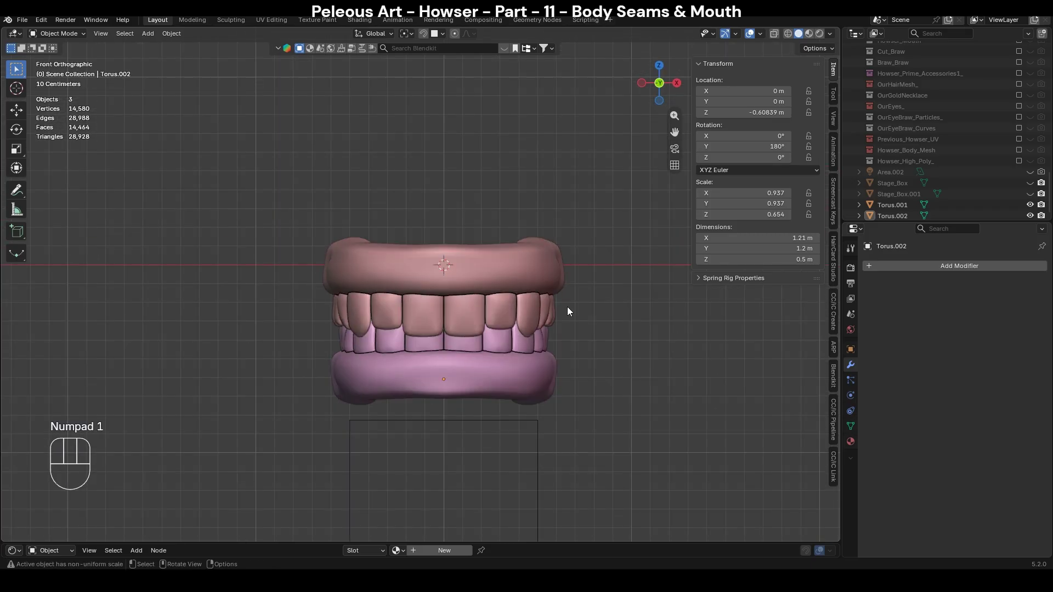
{"action": "middle_click_drag", "start_coordinate": [389, 302], "coordinate": [469, 258]}
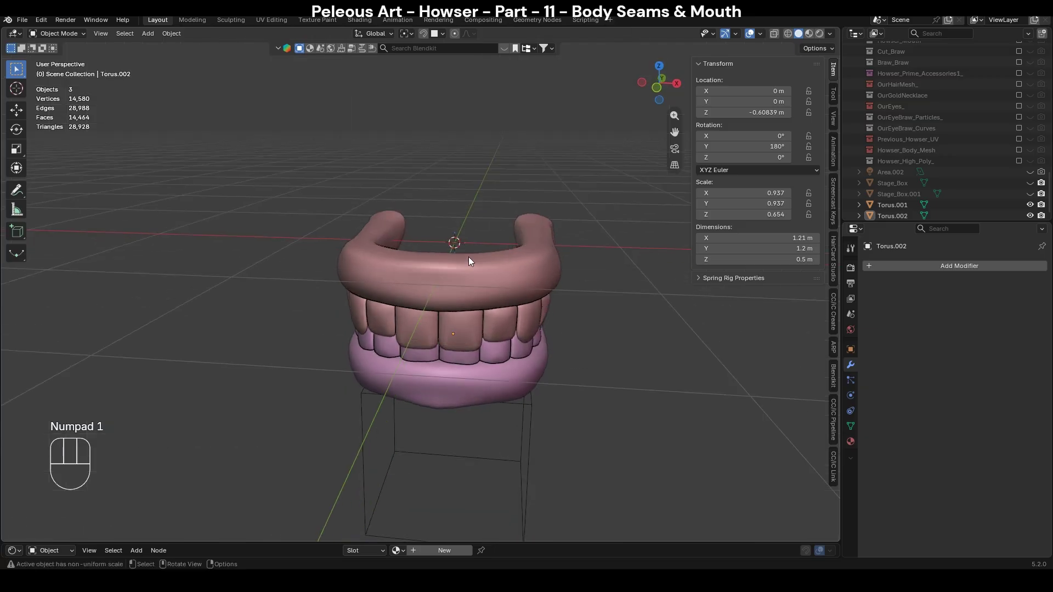
Widen the upper and lower gum meshes together along the X axis by a factor of about 1.14.
{"action": "left_click", "coordinate": [469, 258]}
{"action": "left_click", "coordinate": [479, 374], "text": "shift"}
{"action": "middle_click_drag", "start_coordinate": [438, 292], "coordinate": [525, 328]}
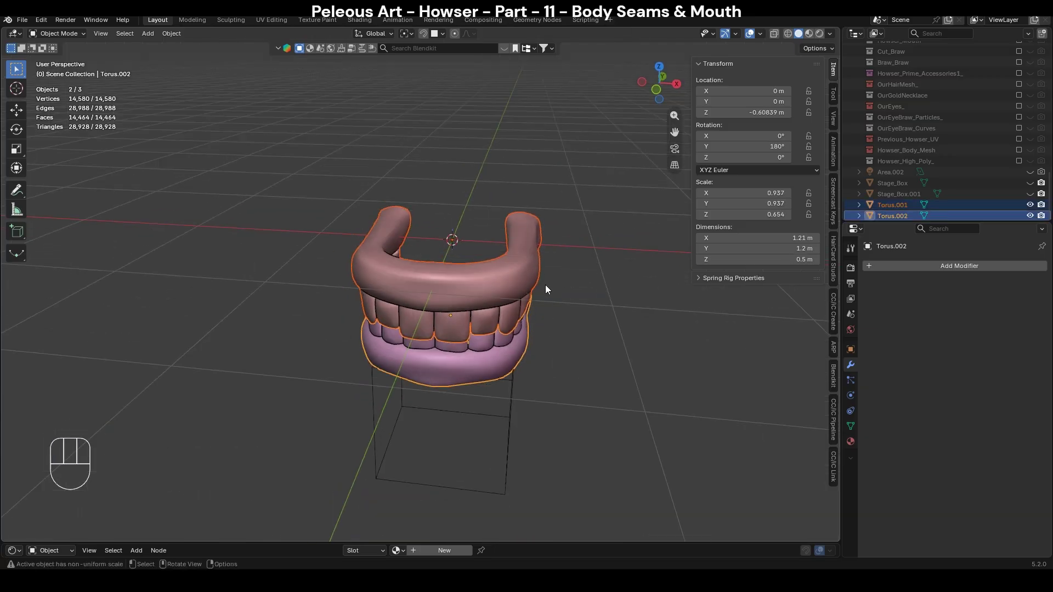
{"action": "key", "text": "s"}
{"action": "key", "text": "x"}
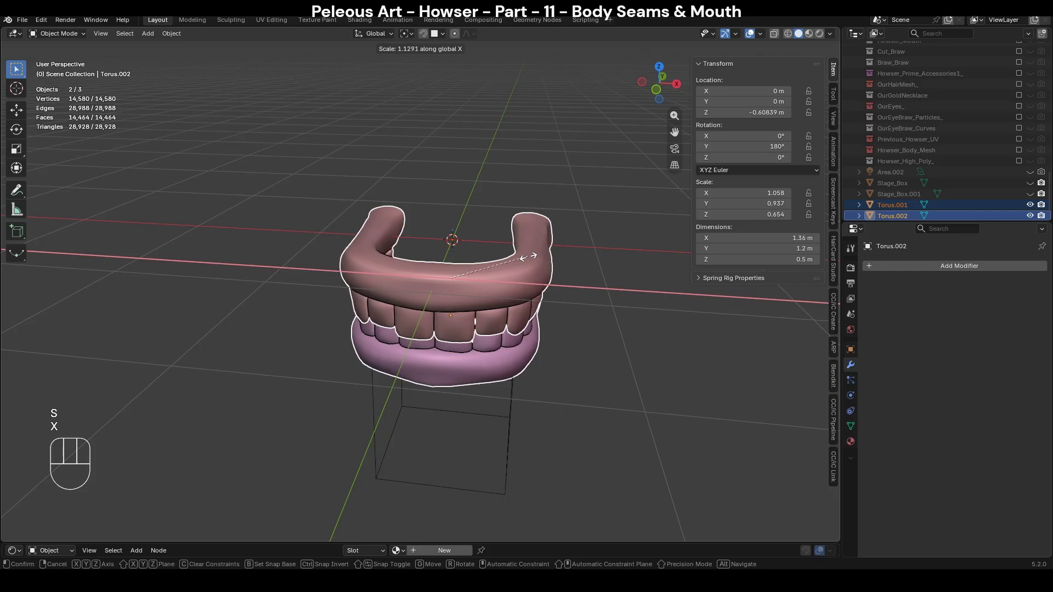
{"action": "left_click", "coordinate": [529, 256]}
{"action": "key", "text": "KP_1"}
{"action": "left_click", "coordinate": [609, 347]}
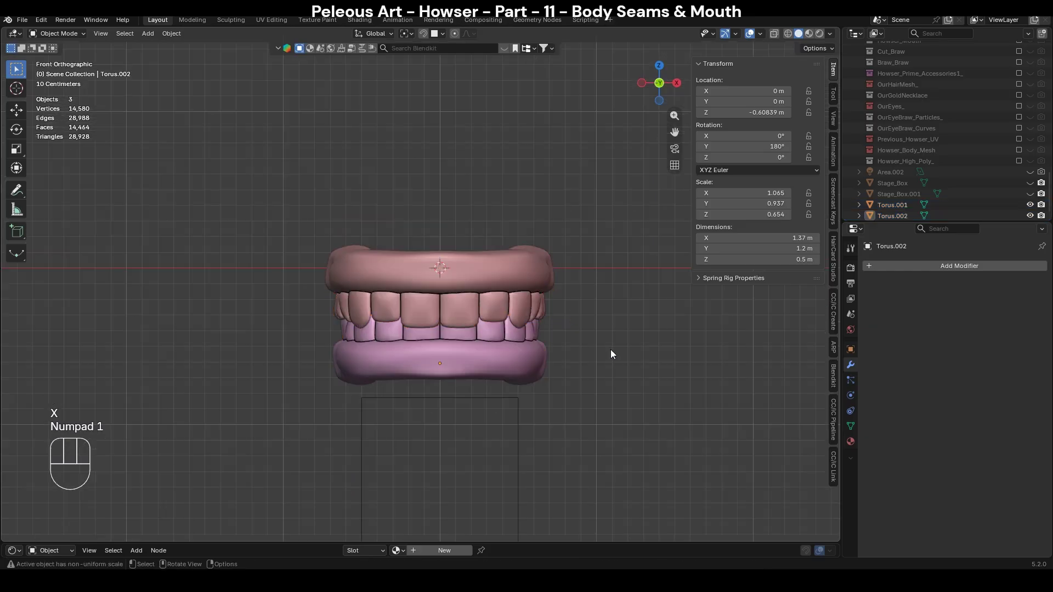
Rename the upper gum and teeth object as Our_UpperGums_.
{"action": "middle_click_drag", "start_coordinate": [614, 376], "coordinate": [588, 395]}
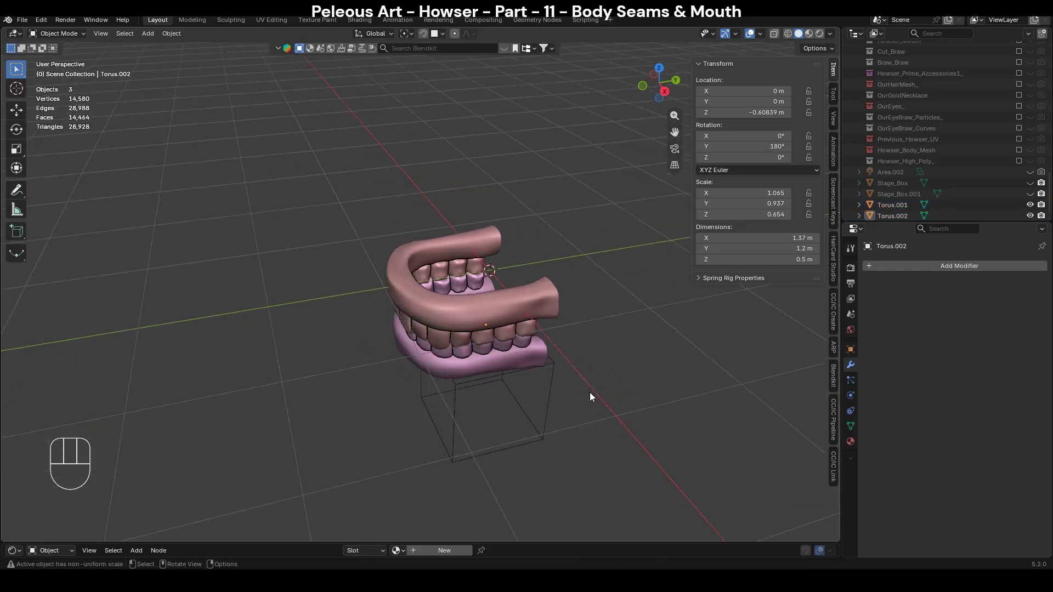
{"action": "left_click", "coordinate": [480, 303]}
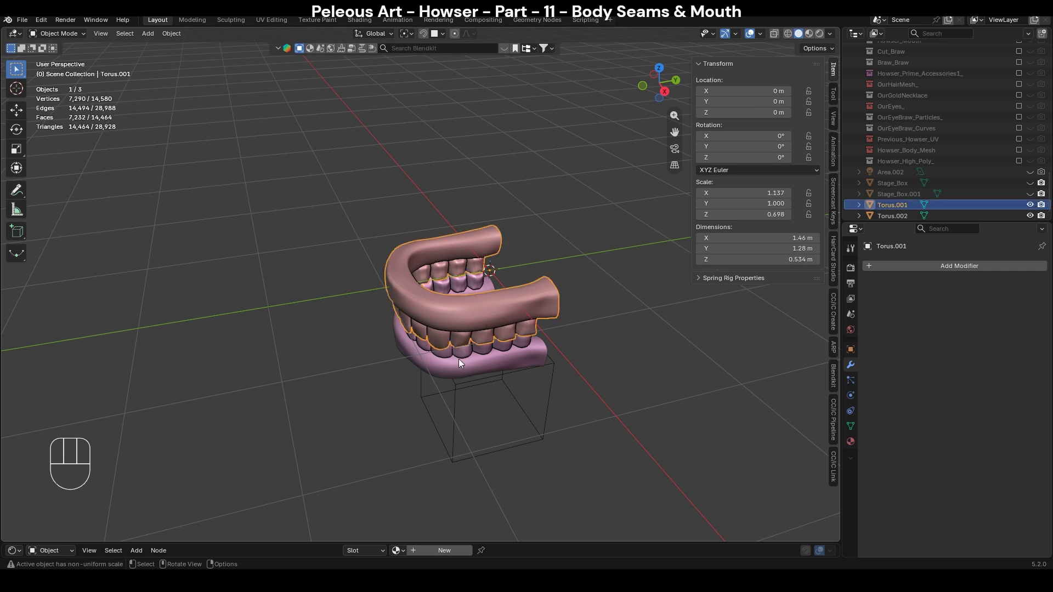
{"action": "left_click", "coordinate": [458, 358], "text": "shift"}
{"action": "left_click", "coordinate": [554, 282]}
{"action": "key", "text": "F2"}
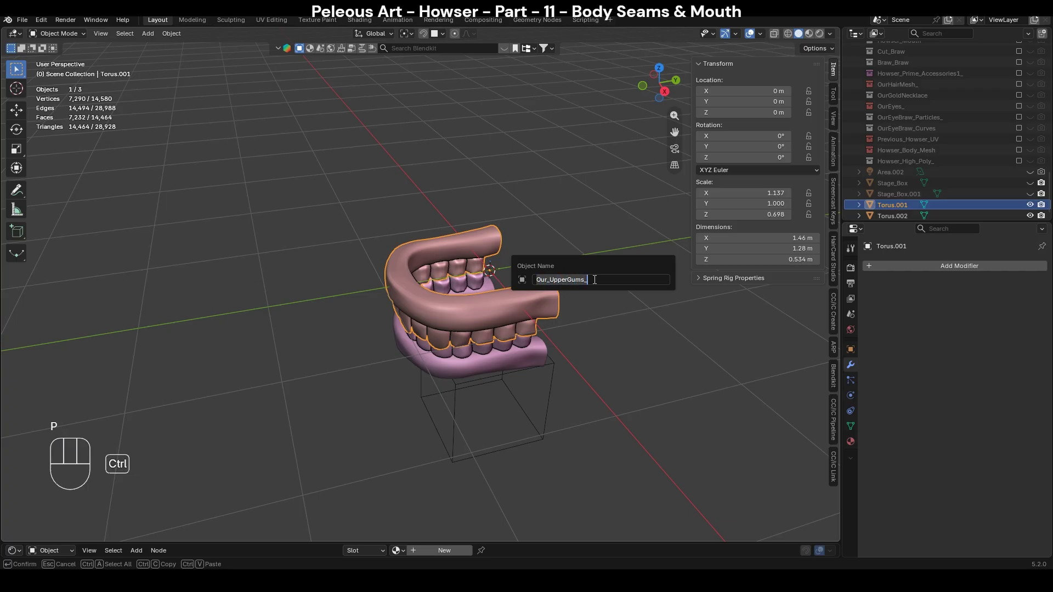
{"action": "key", "text": "Return"}
Rename the lower gum and teeth object as Our_LowerGums_.
{"action": "left_click", "coordinate": [518, 365]}
{"action": "key", "text": "F2"}
{"action": "type", "text": "Our_UpperGums_"}
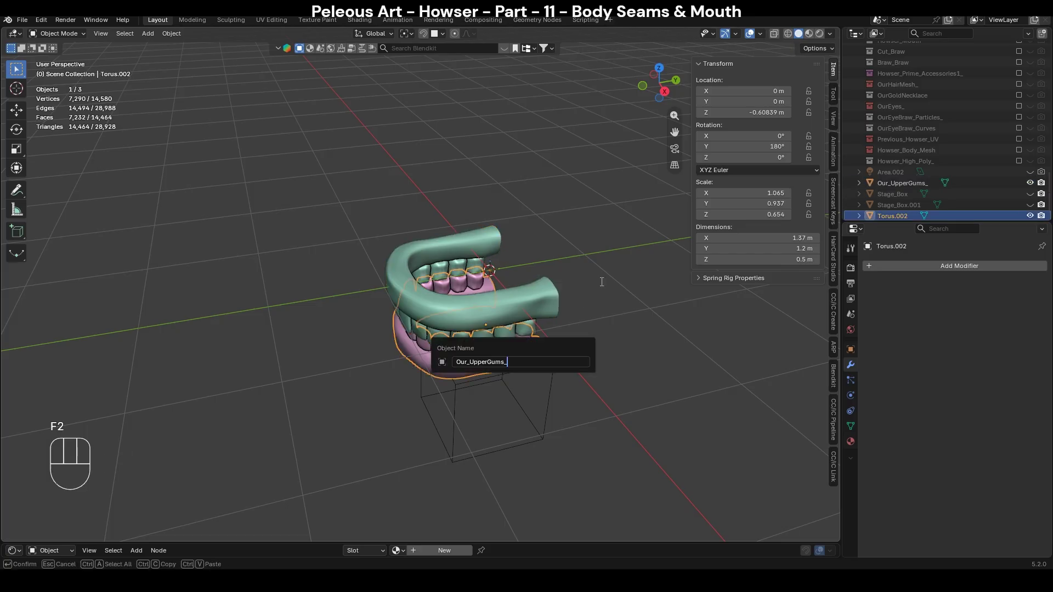
{"action": "key", "text": "Right"}
{"action": "key", "text": "shift+Right"}
{"action": "type", "text": "Lowe"}
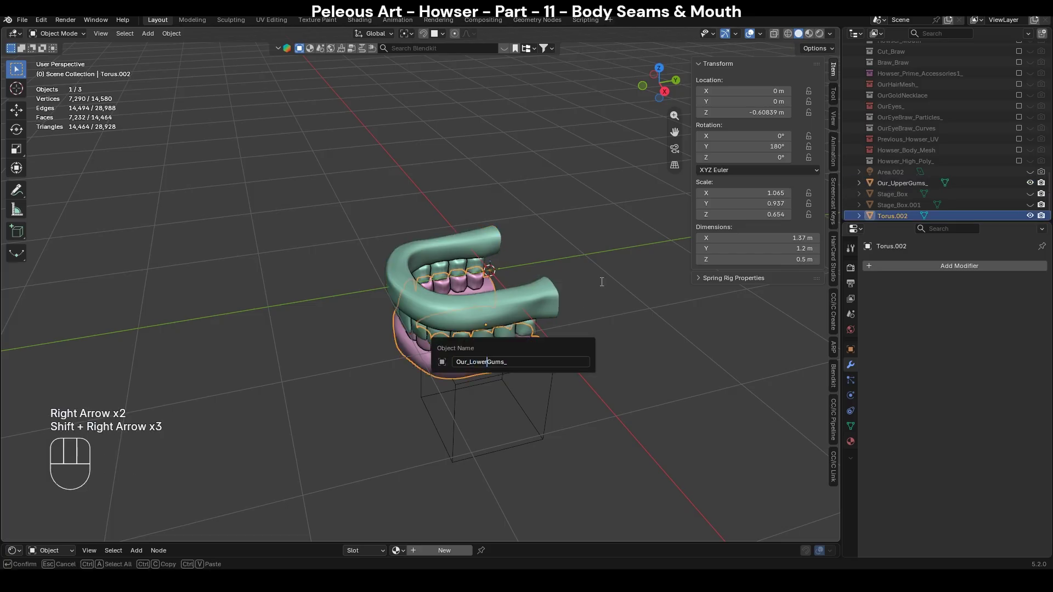
{"action": "key", "text": "Return"}
Move both gum objects into a new collection named Our_Teeth_.
{"action": "left_click", "coordinate": [535, 296], "text": "shift"}
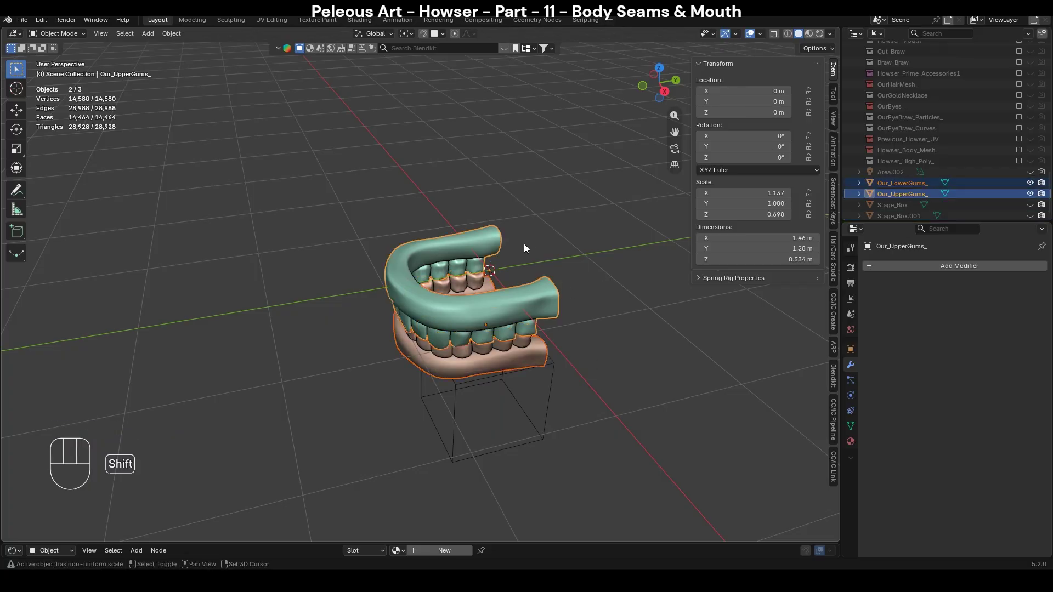
{"action": "key", "text": "m"}
{"action": "left_click", "coordinate": [507, 103]}
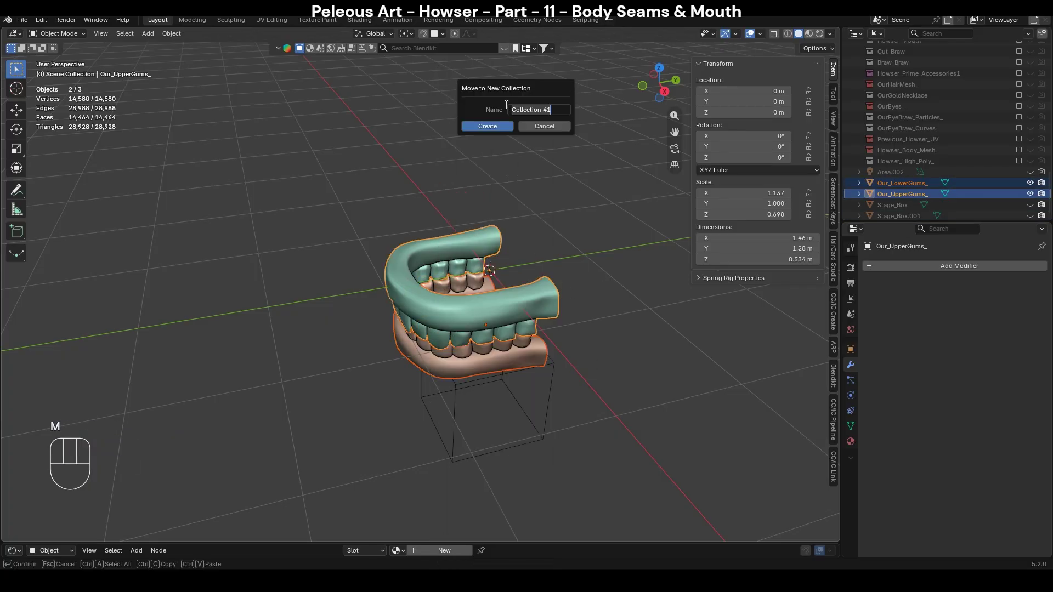
{"action": "type", "text": "Our_Teeth_"}
{"action": "left_click", "coordinate": [489, 127]}
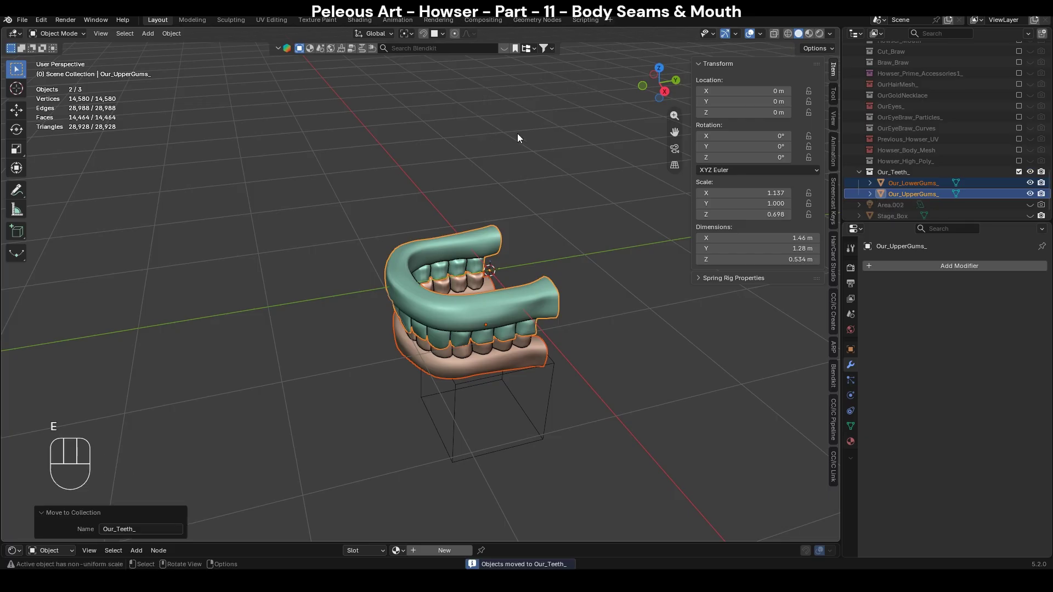
Duplicate both gum objects in place and move the duplicates into the existing collection named Collection.
{"action": "key", "text": "KP_1"}
{"action": "key", "text": "shift+d"}
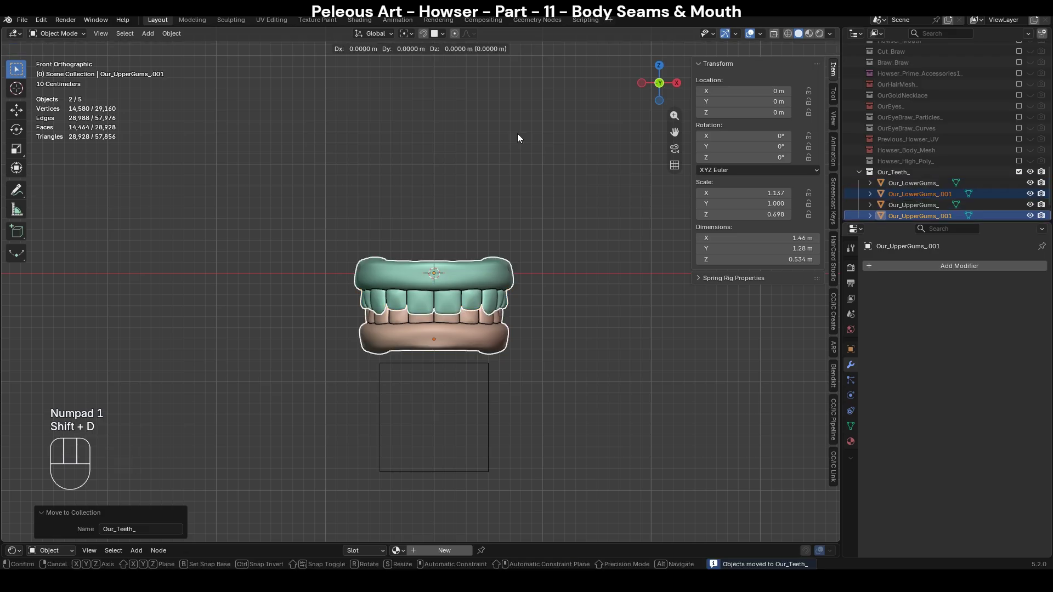
{"action": "key", "text": "Escape"}
{"action": "key", "text": "m"}
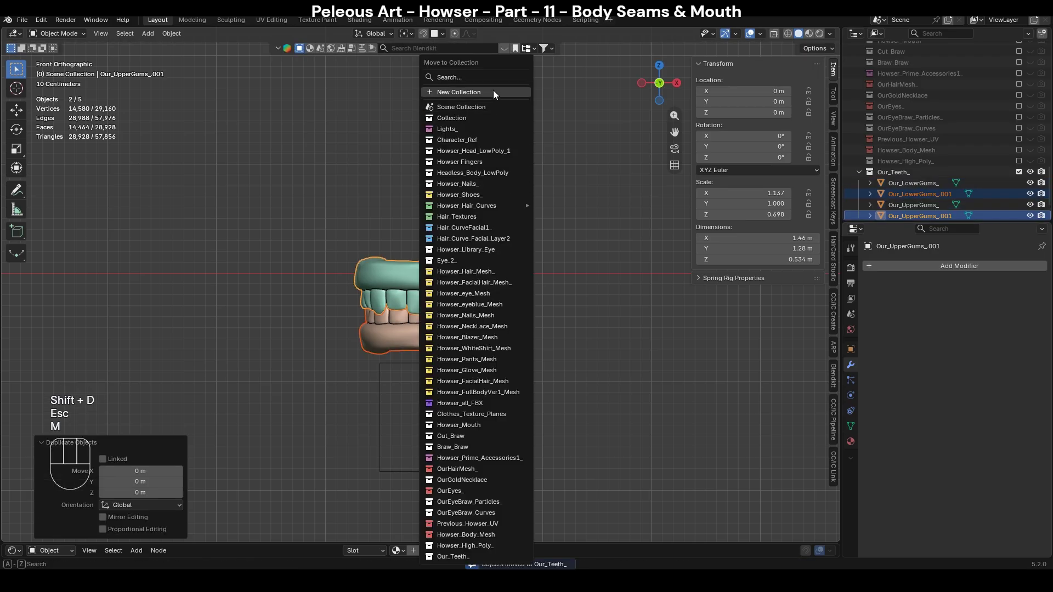
{"action": "left_click", "coordinate": [491, 119]}
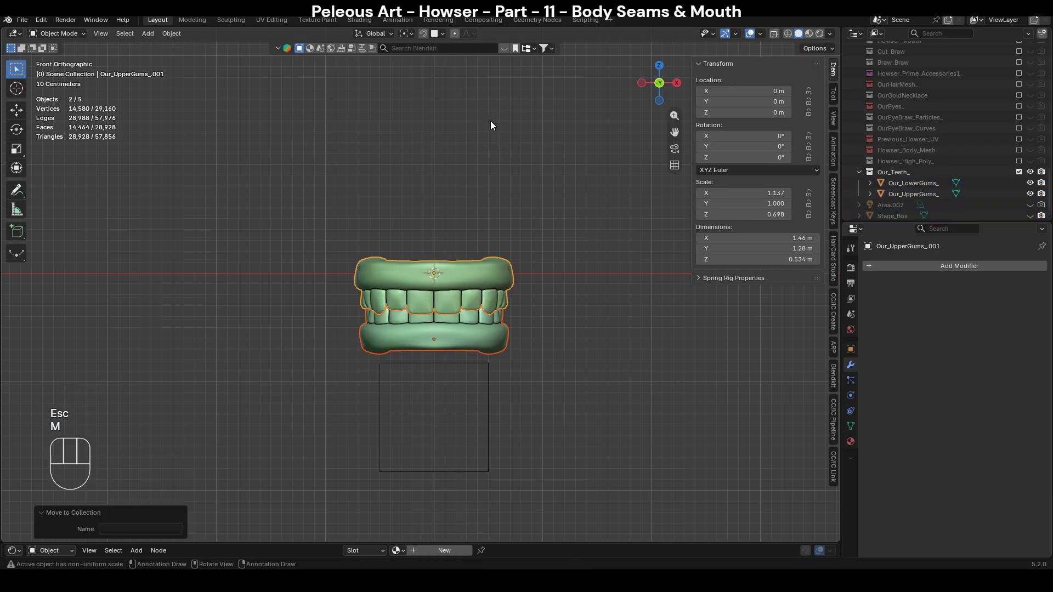
Turn off rendering and viewport visibility for the Our_Teeth_ collection and exclude it from the view layer.
{"action": "left_click", "coordinate": [1041, 172]}
{"action": "left_click", "coordinate": [1030, 172]}
{"action": "left_click", "coordinate": [1019, 172]}
{"action": "left_click", "coordinate": [646, 327]}
Select the duplicated upper and lower gums and enlarge the Outliner to show the whole Collection.
{"action": "left_click", "coordinate": [508, 282]}
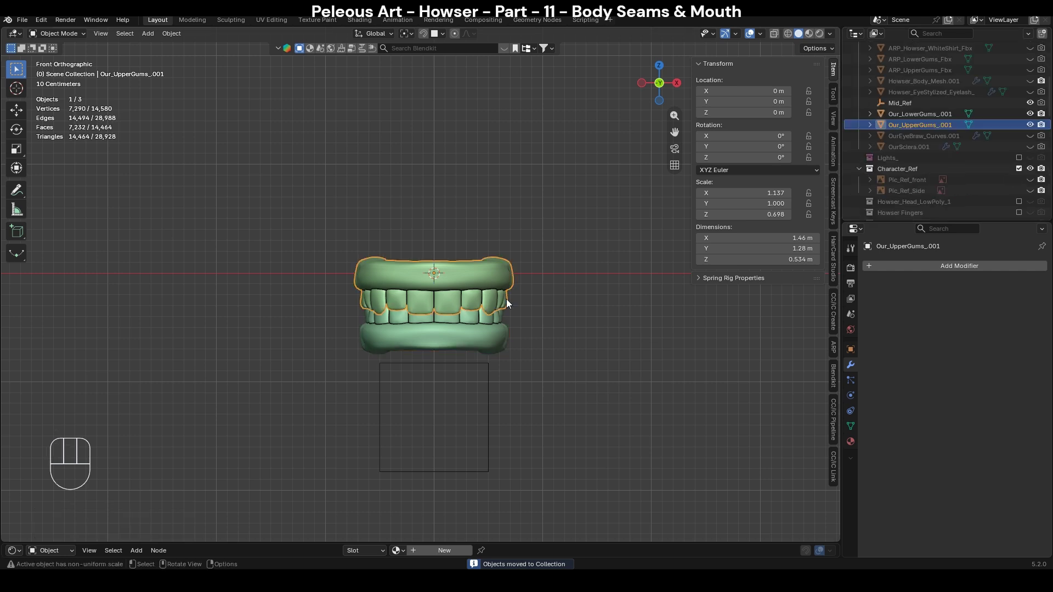
{"action": "left_click", "coordinate": [505, 345], "text": "shift"}
{"action": "scroll", "coordinate": [513, 390], "scroll_direction": "down", "scroll_amount": 3}
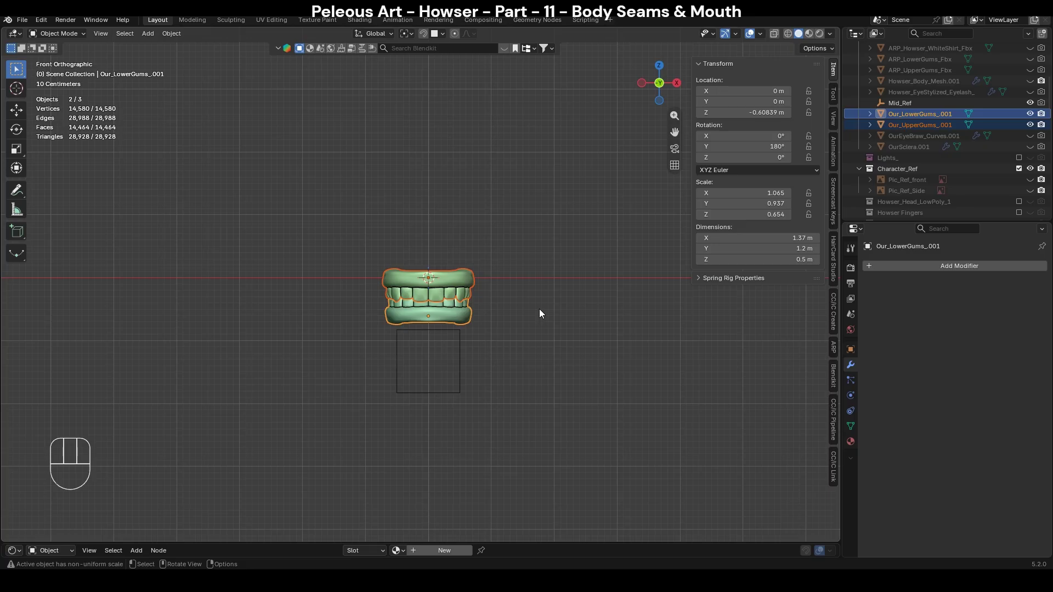
{"action": "scroll", "coordinate": [920, 145], "scroll_direction": "up", "scroll_amount": 6}
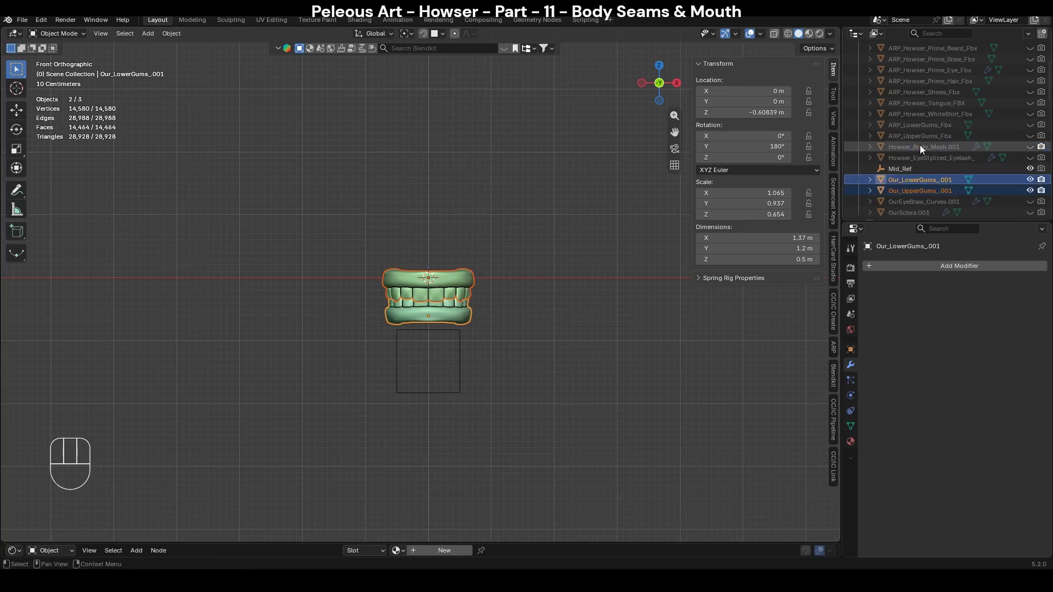
{"action": "left_click_drag", "start_coordinate": [928, 221], "coordinate": [912, 516]}
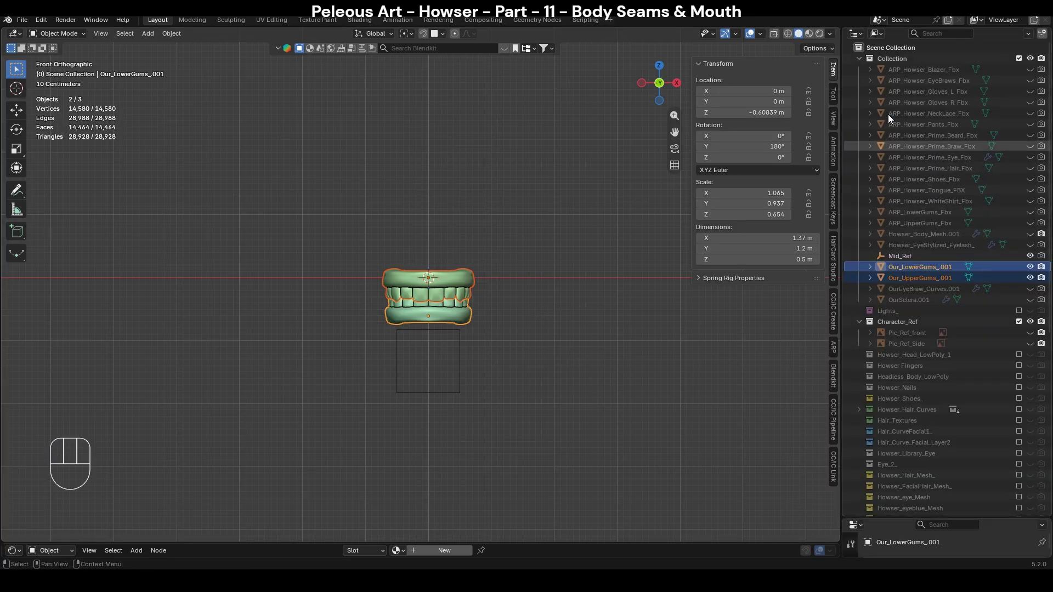
Enable the Lights_ collection and unhide Howser_Body_Mesh.001 as a size reference for the selected gums.
{"action": "left_click", "coordinate": [1020, 310]}
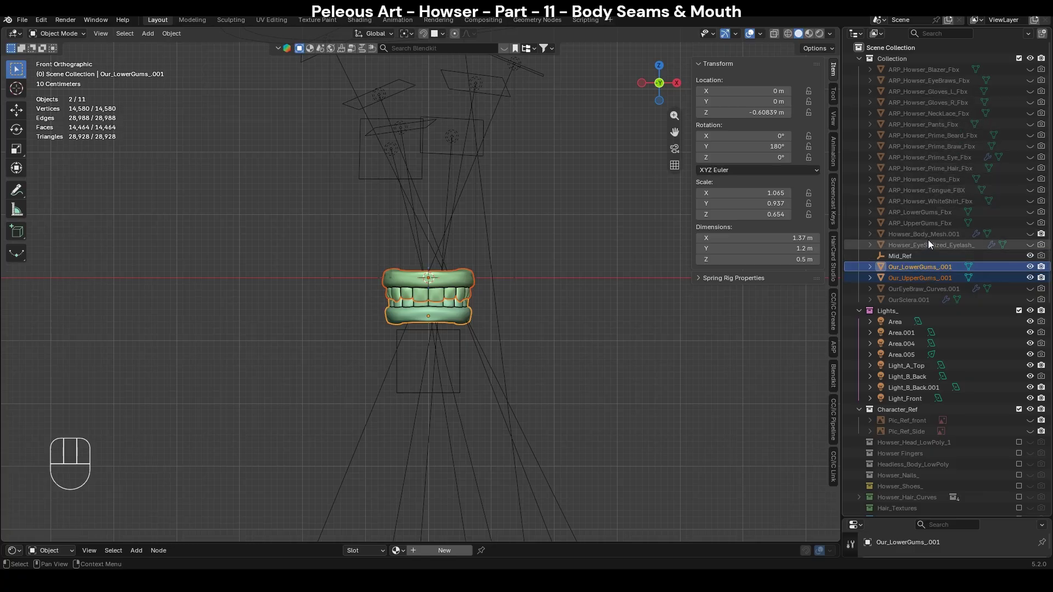
{"action": "left_click", "coordinate": [1031, 233]}
{"action": "scroll", "coordinate": [537, 243], "scroll_direction": "up", "scroll_amount": 7}
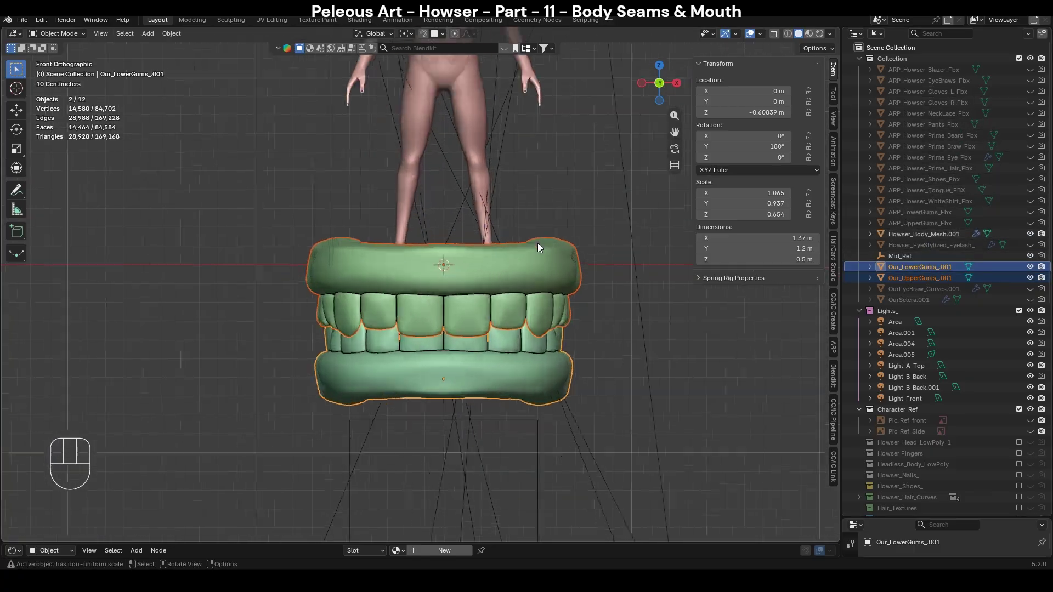
{"action": "middle_click_drag", "start_coordinate": [571, 192], "coordinate": [527, 268], "text": "shift"}
{"action": "scroll", "coordinate": [529, 305], "scroll_direction": "up", "scroll_amount": 5}
{"action": "middle_click_drag", "start_coordinate": [530, 309], "coordinate": [553, 281]}
{"action": "key", "text": "KP_1"}
{"action": "key", "text": "KP_Decimal"}
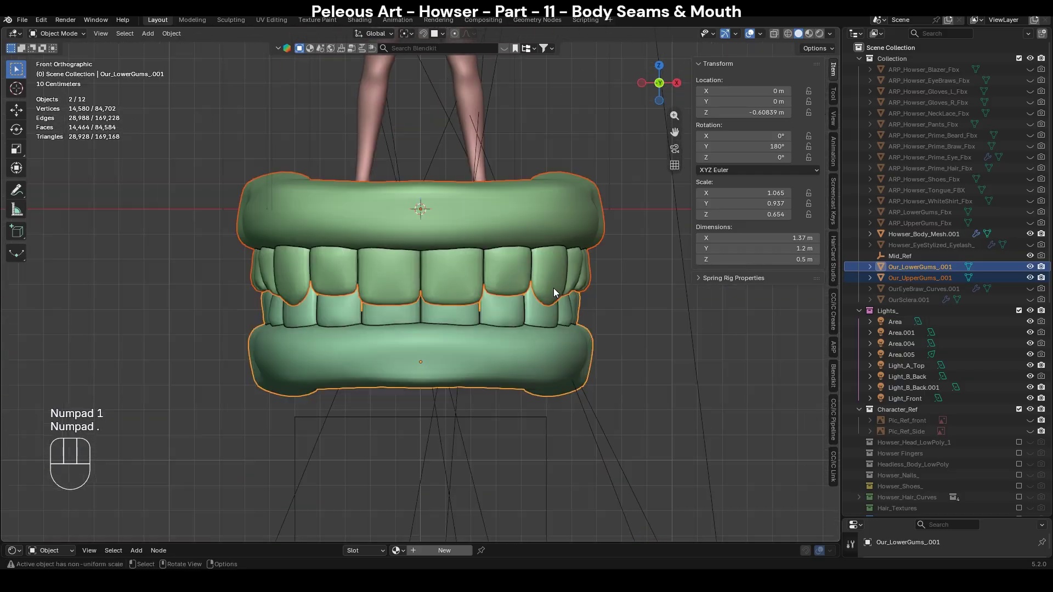
Select Howser_Body_Mesh.001 at the face and open it for mesh editing.
{"action": "scroll", "coordinate": [554, 288], "scroll_direction": "down", "scroll_amount": 10}
{"action": "middle_click_drag", "start_coordinate": [519, 149], "coordinate": [507, 278], "text": "shift"}
{"action": "scroll", "coordinate": [507, 278], "scroll_direction": "up", "scroll_amount": 5}
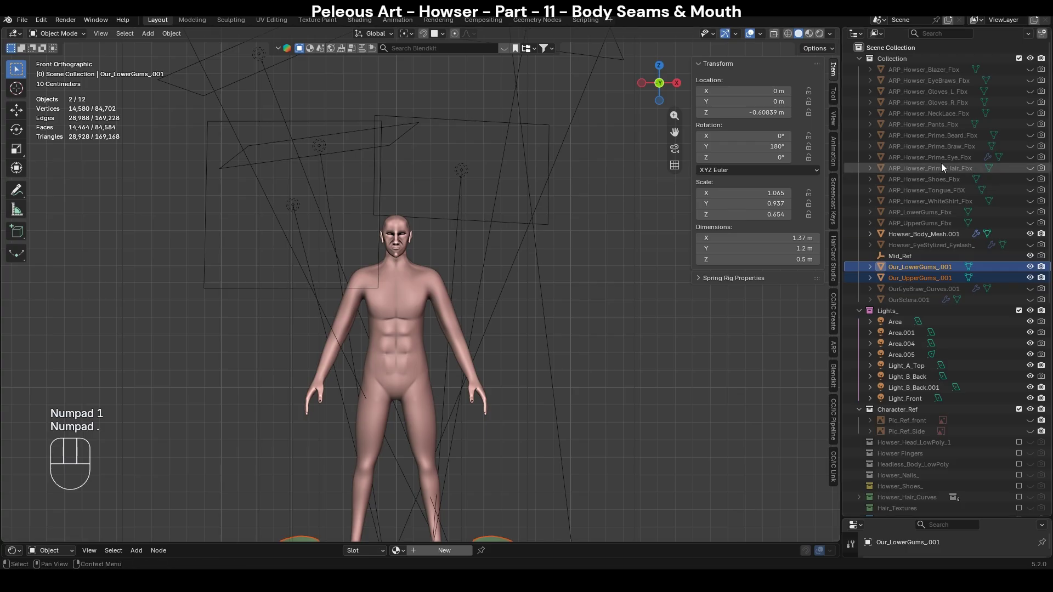
{"action": "key", "text": "KP_3"}
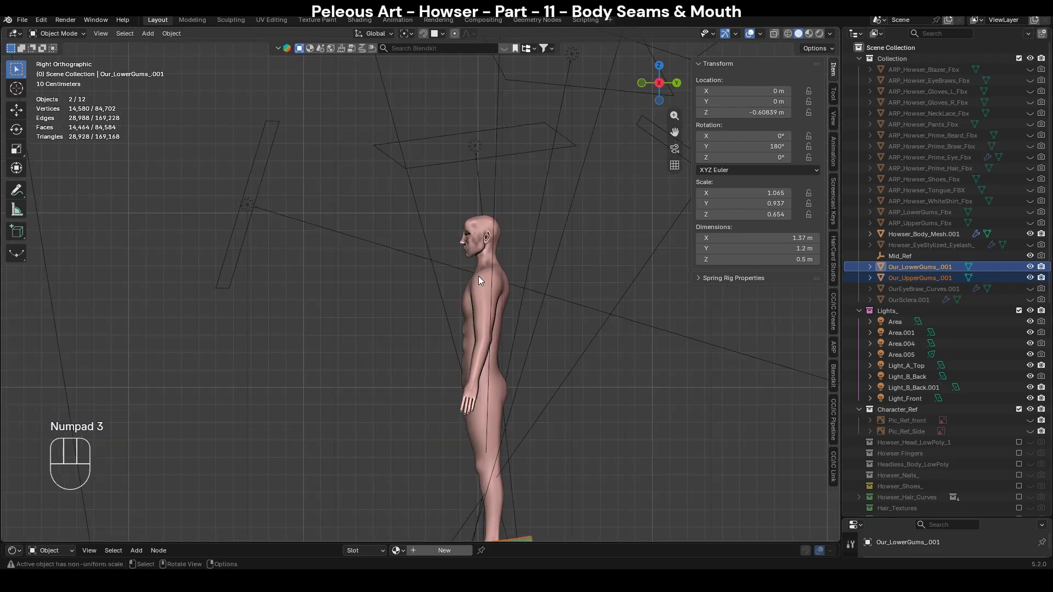
{"action": "middle_click_drag", "start_coordinate": [486, 310], "coordinate": [530, 197], "text": "shift"}
{"action": "middle_click_drag", "start_coordinate": [546, 319], "coordinate": [522, 406], "text": "shift"}
{"action": "scroll", "coordinate": [522, 406], "scroll_direction": "up", "scroll_amount": 12}
{"action": "left_click", "coordinate": [653, 315]}
{"action": "key", "text": "Tab"}
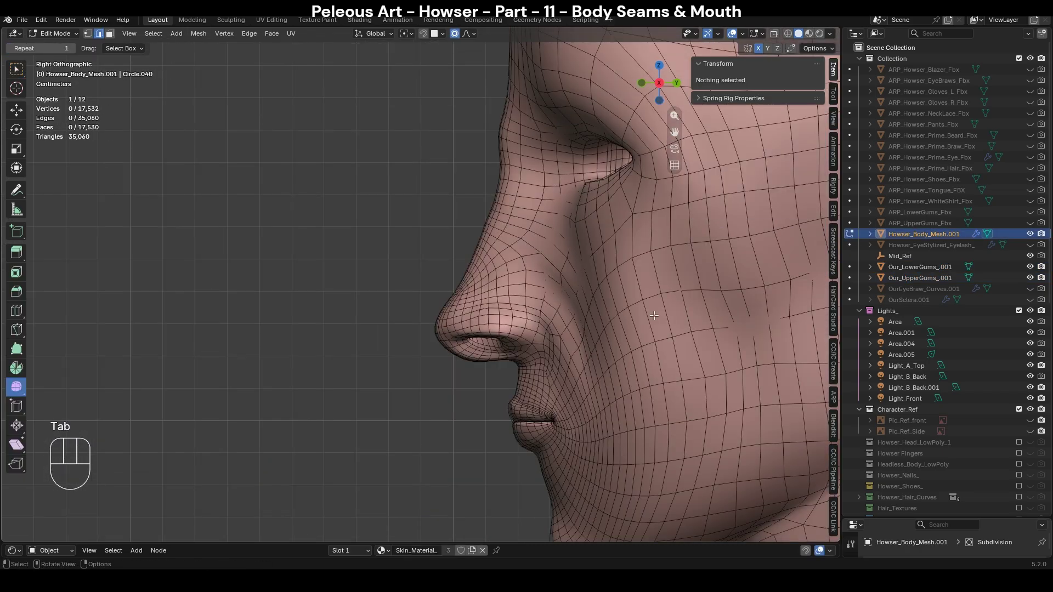
Examine the edge loops of the lip opening from inside the head and the closed mouth from the front.
{"action": "key", "text": "alt+z"}
{"action": "middle_click_drag", "start_coordinate": [654, 315], "coordinate": [619, 334]}
{"action": "key", "text": "KP_Decimal"}
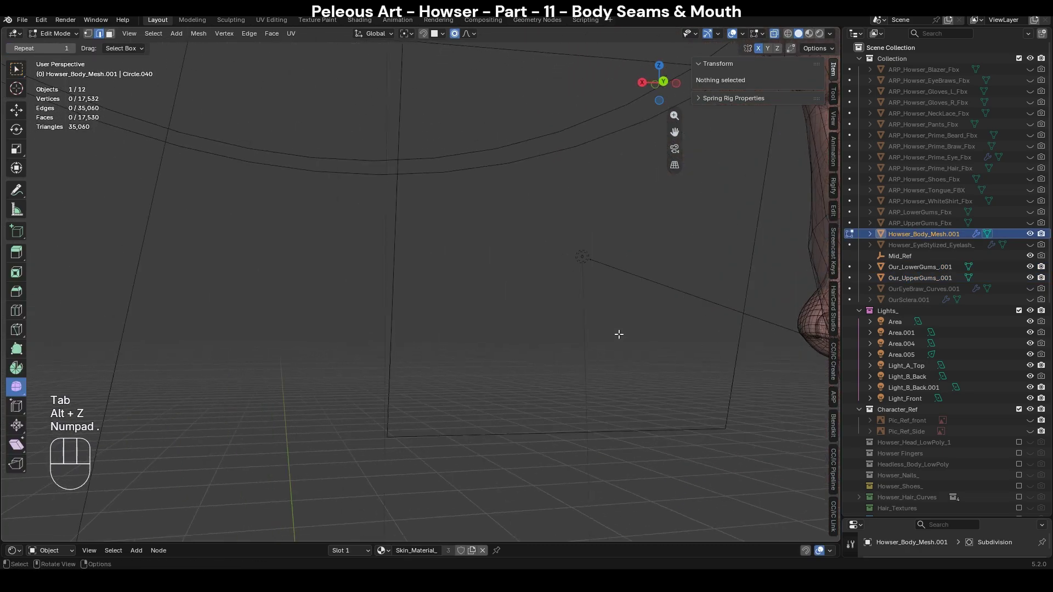
{"action": "scroll", "coordinate": [454, 278], "scroll_direction": "up", "scroll_amount": 10}
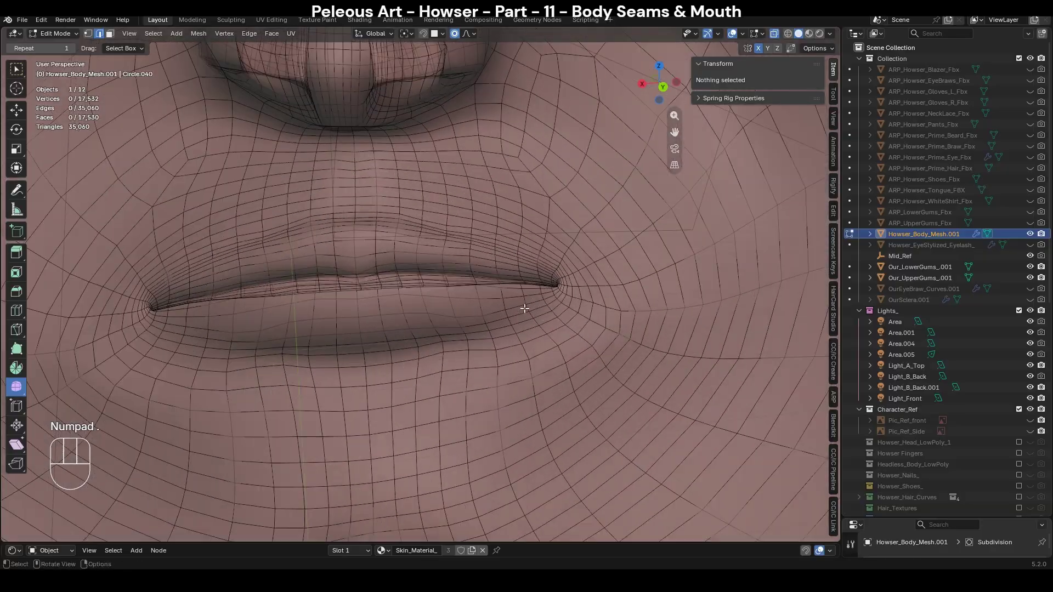
{"action": "key", "text": "alt+z"}
{"action": "left_click", "coordinate": [370, 286], "text": "alt"}
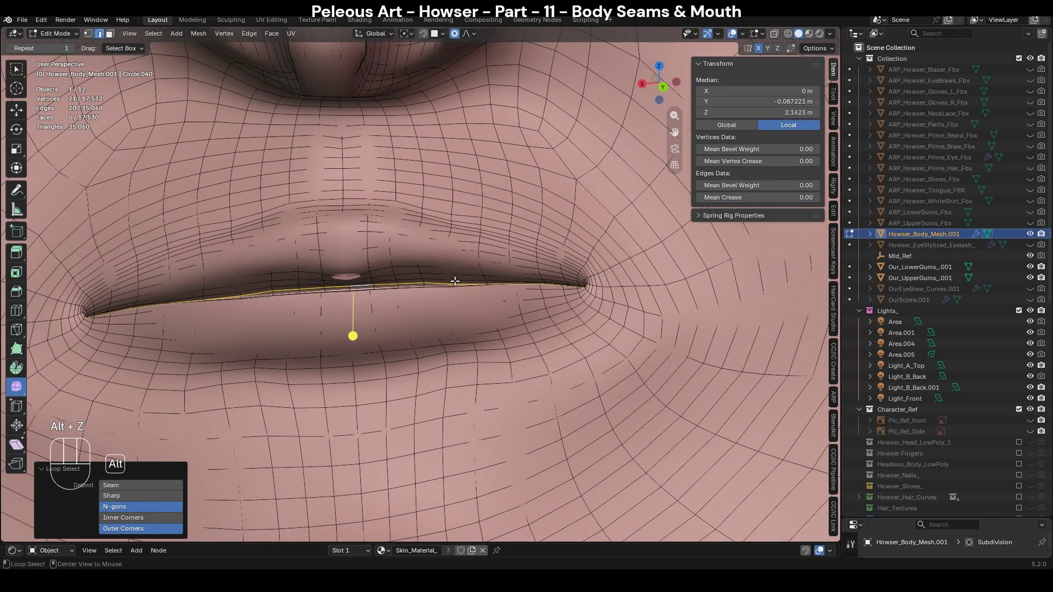
{"action": "key", "text": "KP_1"}
{"action": "key", "text": "Tab"}
{"action": "scroll", "coordinate": [473, 285], "scroll_direction": "down", "scroll_amount": 8}
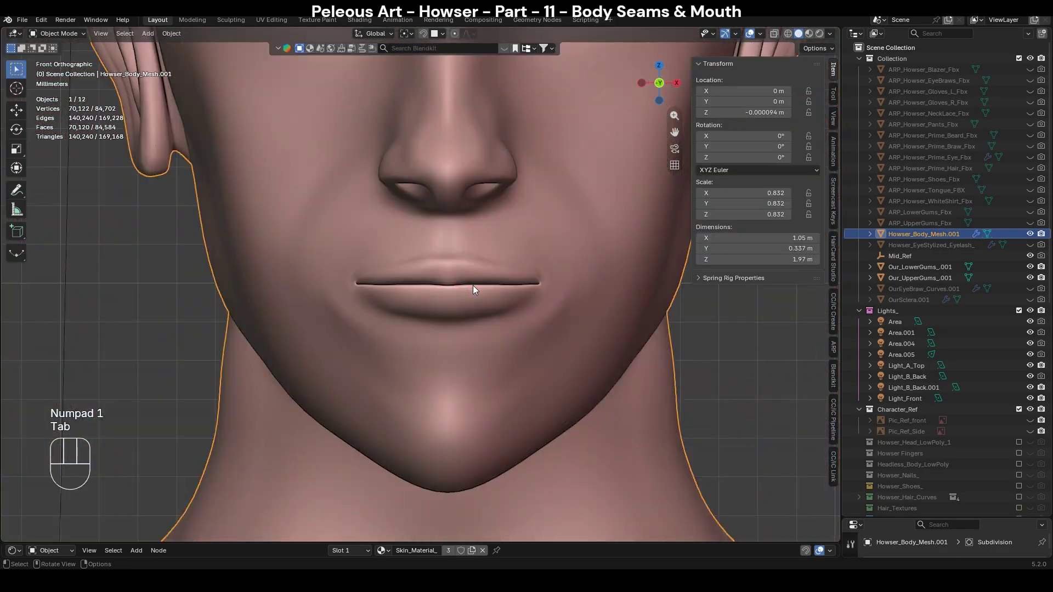
{"action": "scroll", "coordinate": [419, 281], "scroll_direction": "down", "scroll_amount": 1}
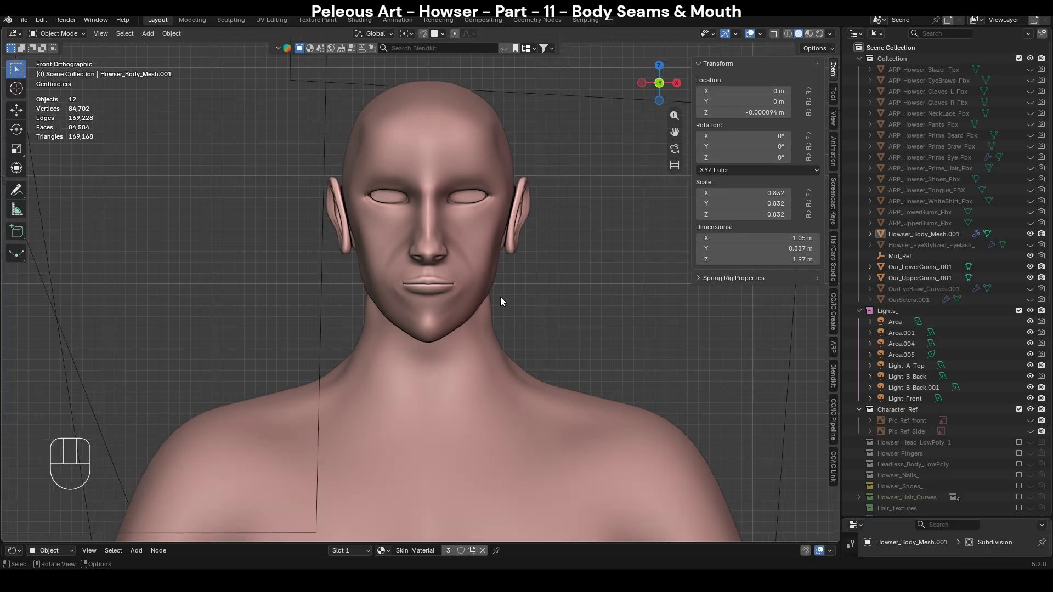
{"action": "middle_click_drag", "start_coordinate": [500, 297], "coordinate": [518, 321], "text": "shift"}
{"action": "scroll", "coordinate": [564, 310], "scroll_direction": "down", "scroll_amount": 1}
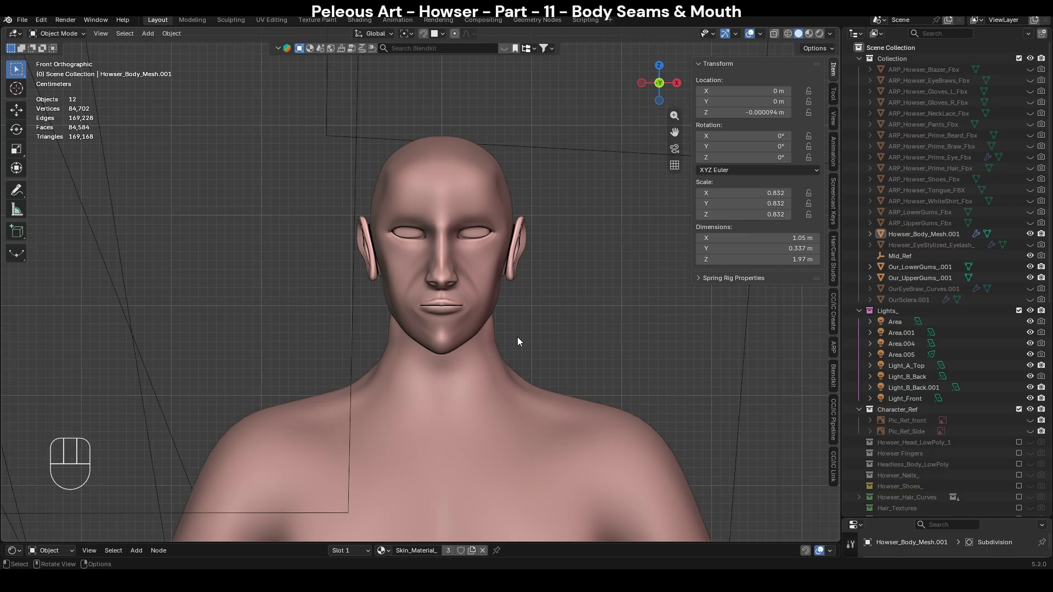
Reopen the body mesh for editing in edge-select mode and select an edge loop around the lips.
{"action": "scroll", "coordinate": [518, 337], "scroll_direction": "up", "scroll_amount": 15}
{"action": "scroll", "coordinate": [518, 337], "scroll_direction": "down", "scroll_amount": 4}
{"action": "middle_click_drag", "start_coordinate": [647, 439], "coordinate": [677, 294], "text": "shift"}
{"action": "key", "text": "Tab"}
{"action": "key", "text": "alt+z"}
{"action": "scroll", "coordinate": [536, 322], "scroll_direction": "up", "scroll_amount": 3}
{"action": "key", "text": "2"}
{"action": "scroll", "coordinate": [503, 339], "scroll_direction": "up", "scroll_amount": 2}
{"action": "key", "text": "alt+z"}
{"action": "left_click", "coordinate": [136, 296], "text": "alt"}
{"action": "scroll", "coordinate": [215, 320], "scroll_direction": "down", "scroll_amount": 1}
{"action": "middle_click_drag", "start_coordinate": [216, 319], "coordinate": [492, 311]}
{"action": "scroll", "coordinate": [492, 311], "scroll_direction": "up", "scroll_amount": 2}
{"action": "middle_click_drag", "start_coordinate": [456, 379], "coordinate": [500, 352]}
{"action": "scroll", "coordinate": [513, 339], "scroll_direction": "down", "scroll_amount": 2}
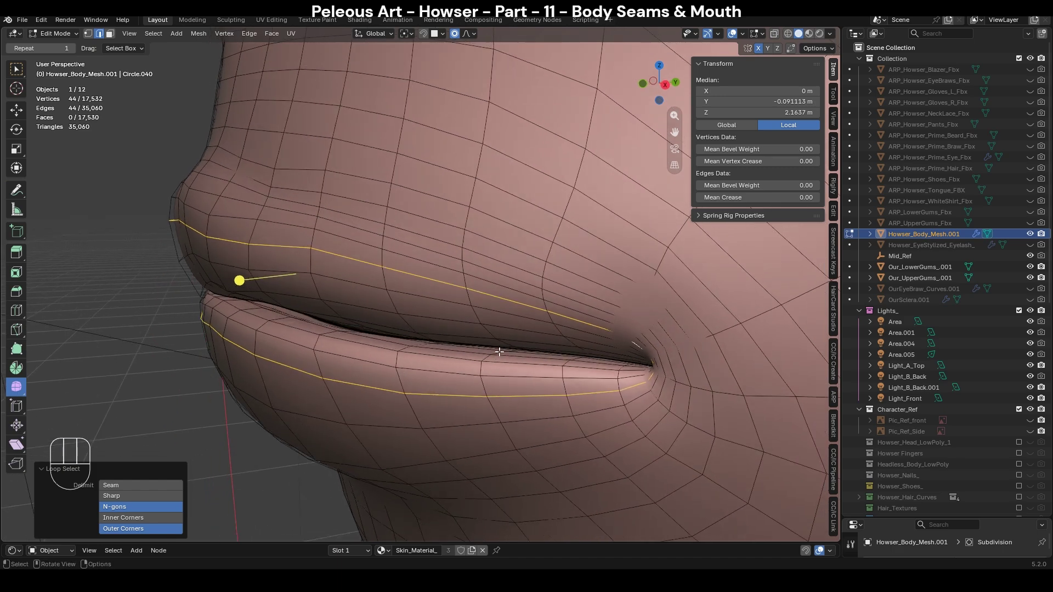
Select the closed edge loop just inside the lips, running through both mouth corners.
{"action": "left_click", "coordinate": [411, 346], "text": "alt"}
{"action": "middle_click_drag", "start_coordinate": [606, 323], "coordinate": [482, 318]}
{"action": "scroll", "coordinate": [483, 319], "scroll_direction": "up", "scroll_amount": 1}
{"action": "middle_click_drag", "start_coordinate": [207, 339], "coordinate": [422, 320], "text": "shift"}
{"action": "left_click", "coordinate": [380, 339], "text": "alt"}
{"action": "middle_click_drag", "start_coordinate": [462, 348], "coordinate": [437, 341]}
{"action": "scroll", "coordinate": [448, 356], "scroll_direction": "up", "scroll_amount": 1}
{"action": "scroll", "coordinate": [447, 357], "scroll_direction": "down", "scroll_amount": 1}
{"action": "middle_click_drag", "start_coordinate": [339, 280], "coordinate": [320, 357]}
{"action": "scroll", "coordinate": [314, 396], "scroll_direction": "up", "scroll_amount": 1}
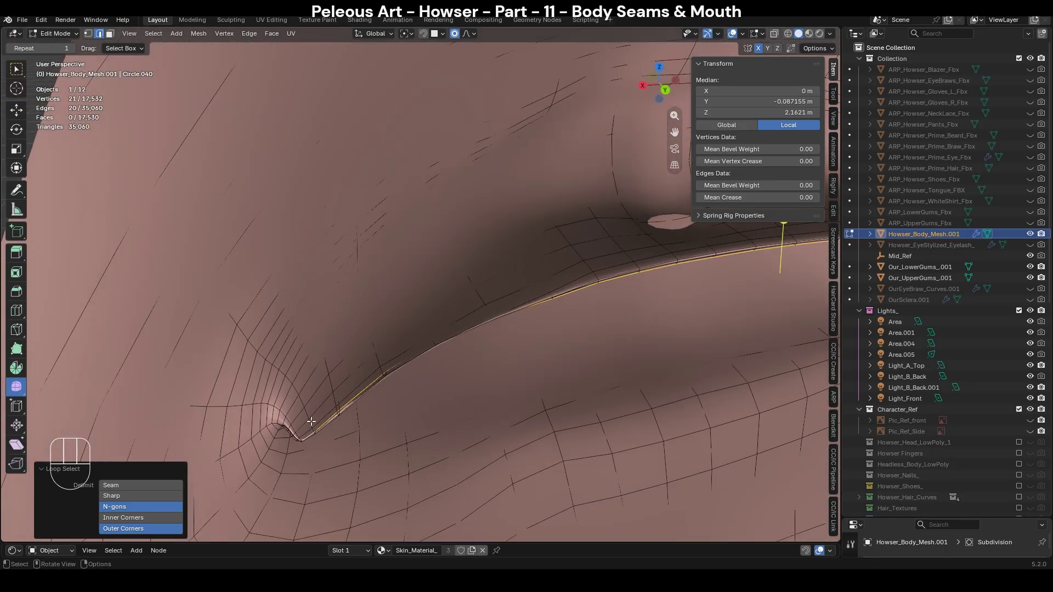
{"action": "left_click", "coordinate": [320, 417], "text": "alt"}
{"action": "scroll", "coordinate": [505, 351], "scroll_direction": "down", "scroll_amount": 1}
{"action": "middle_click_drag", "start_coordinate": [505, 351], "coordinate": [540, 272]}
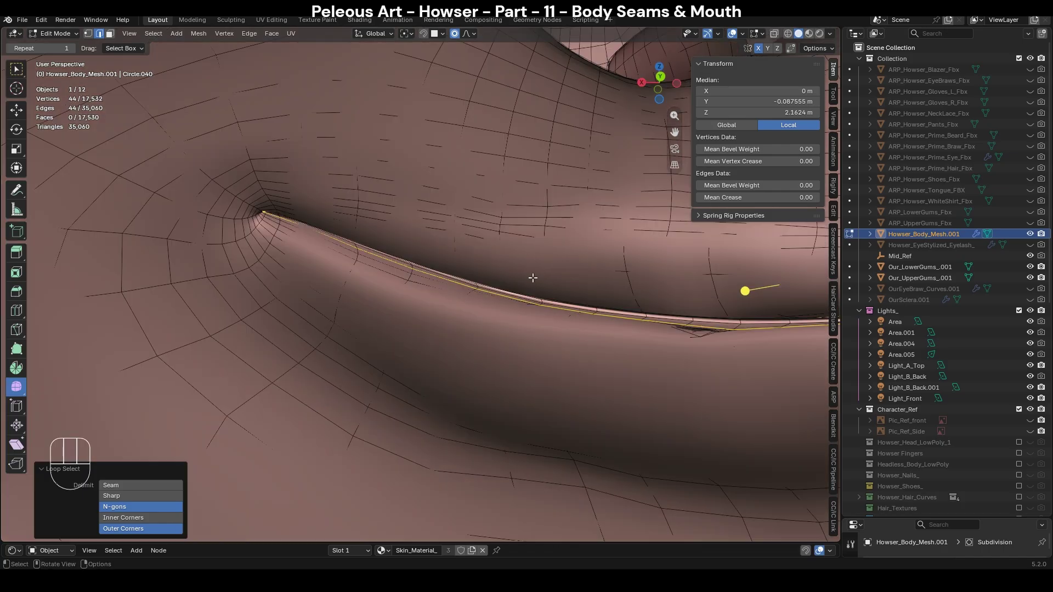
Convert the lip loop to its inner region with Select Loop Inner-Region and delete the faces closing the mouth.
{"action": "key", "text": "F3"}
{"action": "type", "text": "select inner"}
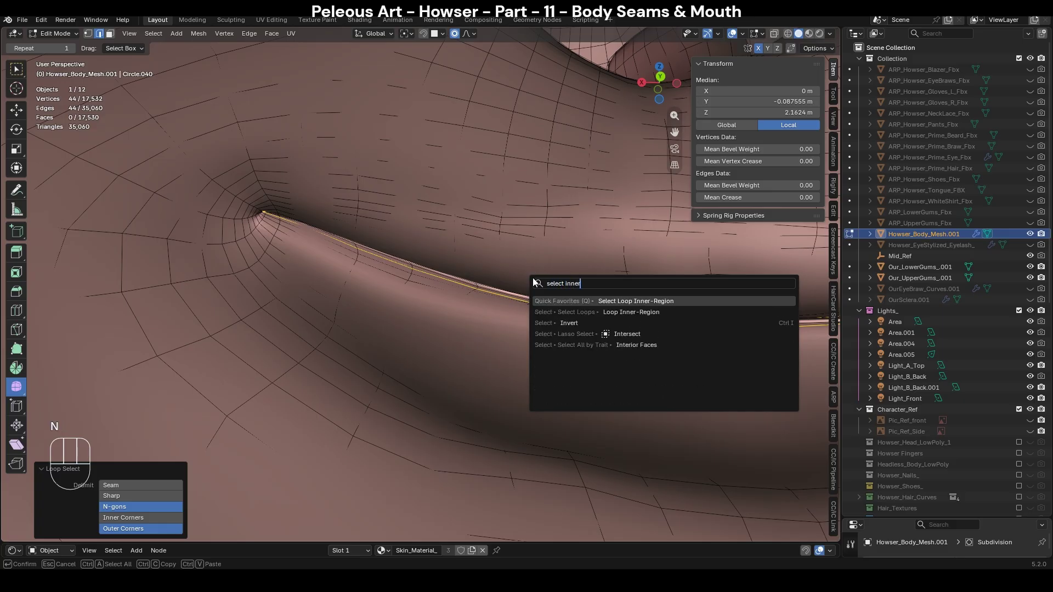
{"action": "key", "text": "Return"}
{"action": "key", "text": "x"}
{"action": "left_click", "coordinate": [533, 283]}
{"action": "middle_click_drag", "start_coordinate": [531, 277], "coordinate": [477, 338]}
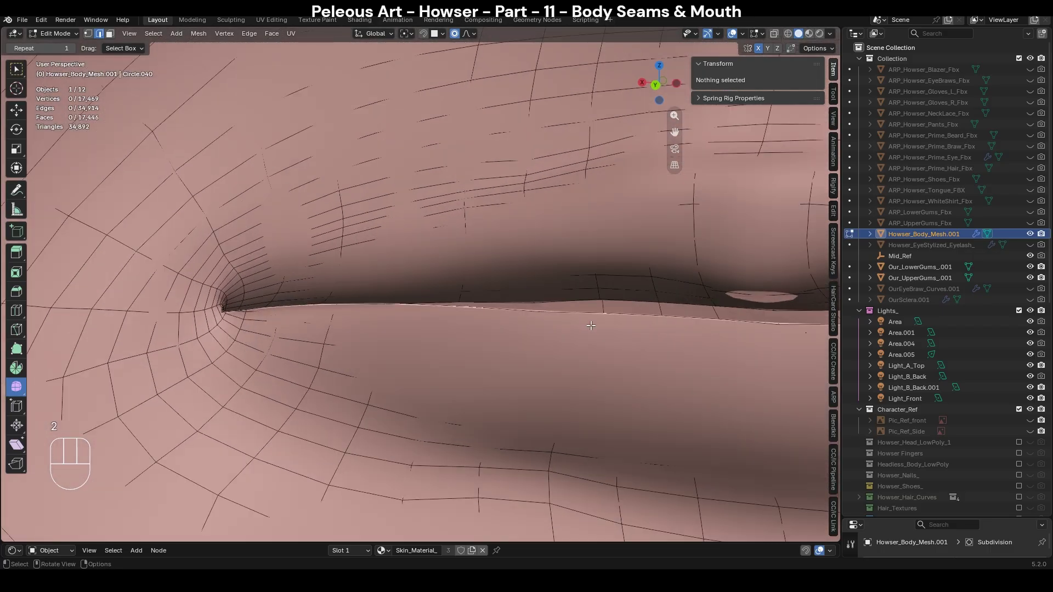
Select the open border loop of the mouth and extrude it about 0.0085 m along Y into the head.
{"action": "double_click", "coordinate": [622, 303]}
{"action": "middle_click_drag", "start_coordinate": [613, 332], "coordinate": [426, 366]}
{"action": "middle_click_drag", "start_coordinate": [513, 412], "coordinate": [443, 298], "text": "shift"}
{"action": "key", "text": "e"}
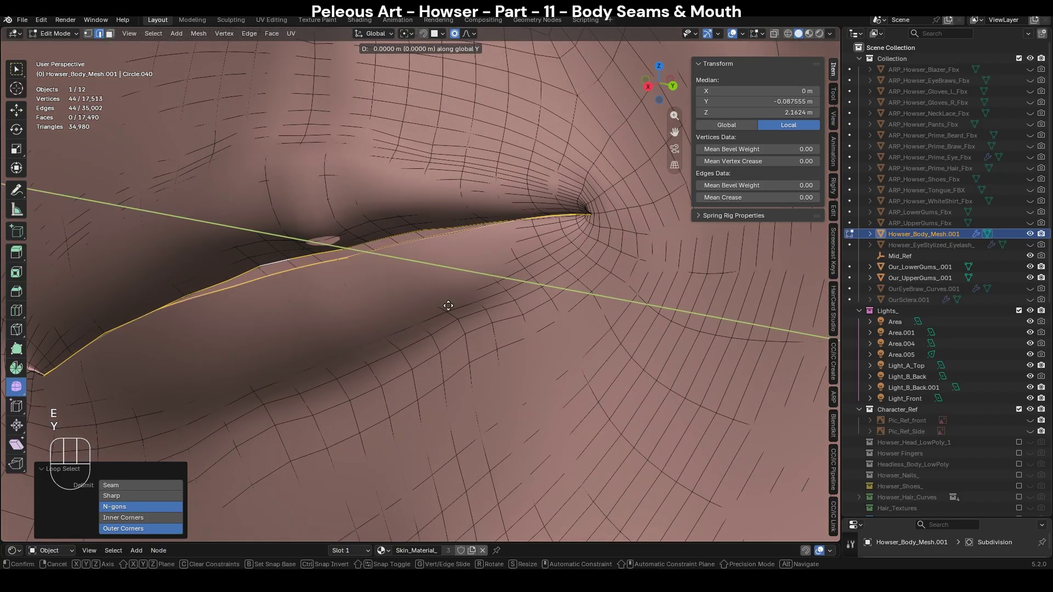
{"action": "key", "text": "y"}
{"action": "left_click", "coordinate": [528, 371]}
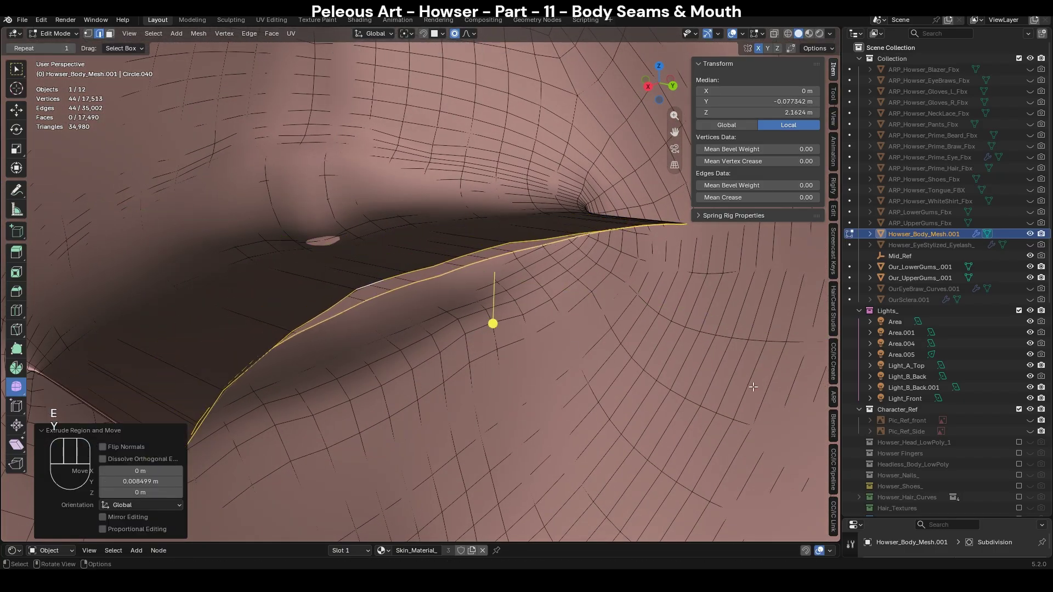
Remove the body's Subdivision modifier and scale the extruded mouth loop by about 6.8 along Z without proportional editing.
{"action": "left_click_drag", "start_coordinate": [912, 517], "coordinate": [936, 182]}
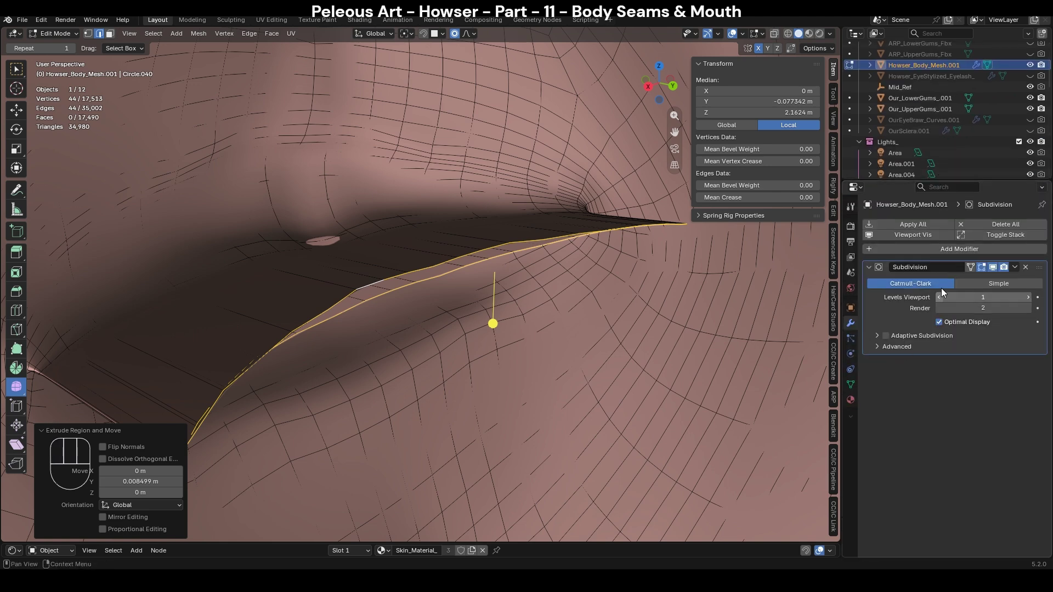
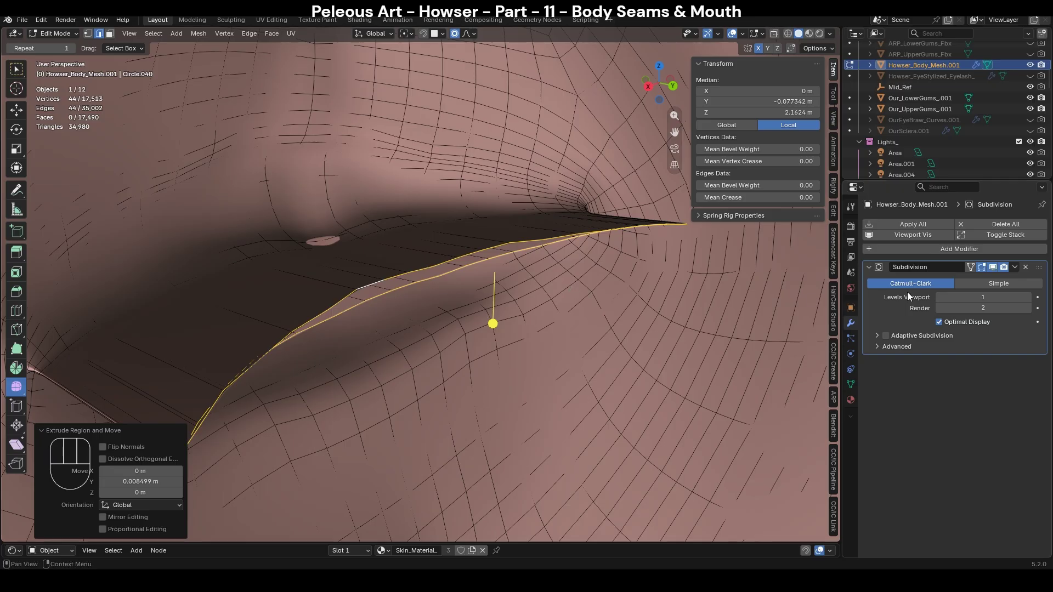
{"action": "left_click", "coordinate": [1026, 267]}
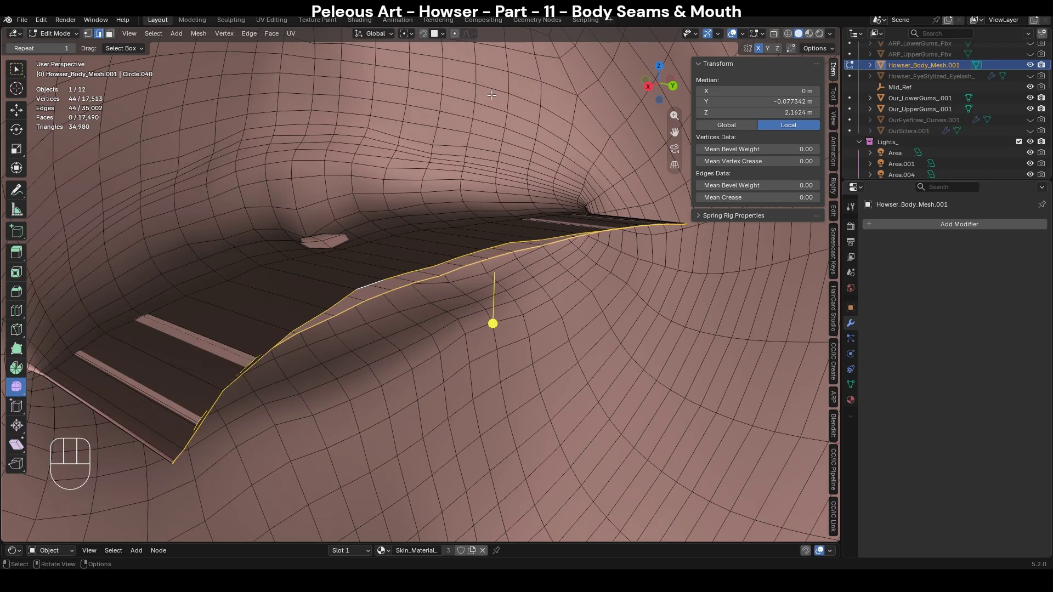
{"action": "key", "text": "s"}
{"action": "key", "text": "z"}
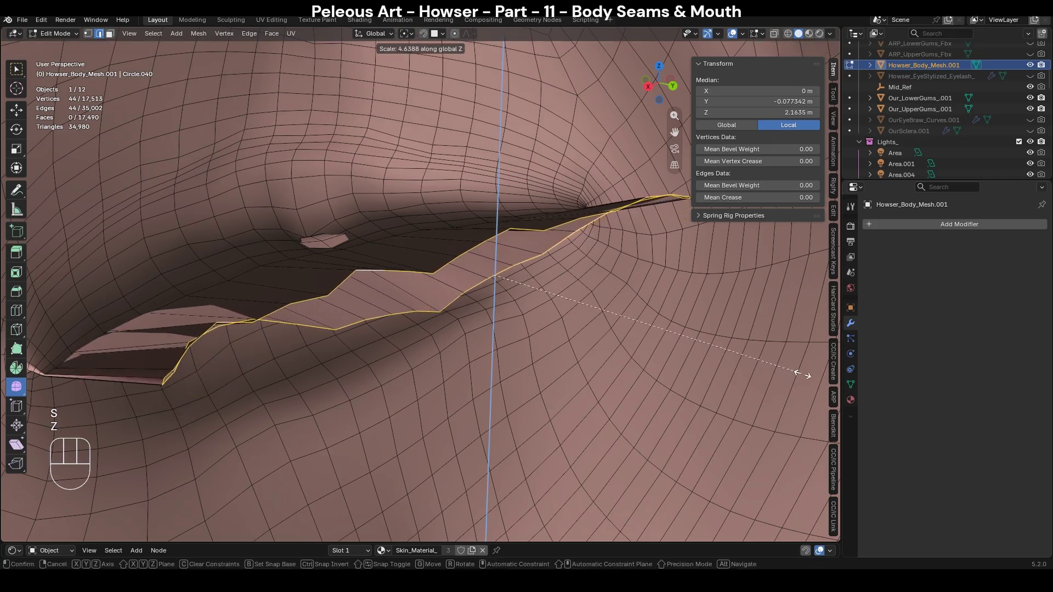
{"action": "left_click", "coordinate": [108, 406]}
{"action": "middle_click_drag", "start_coordinate": [287, 364], "coordinate": [355, 341]}
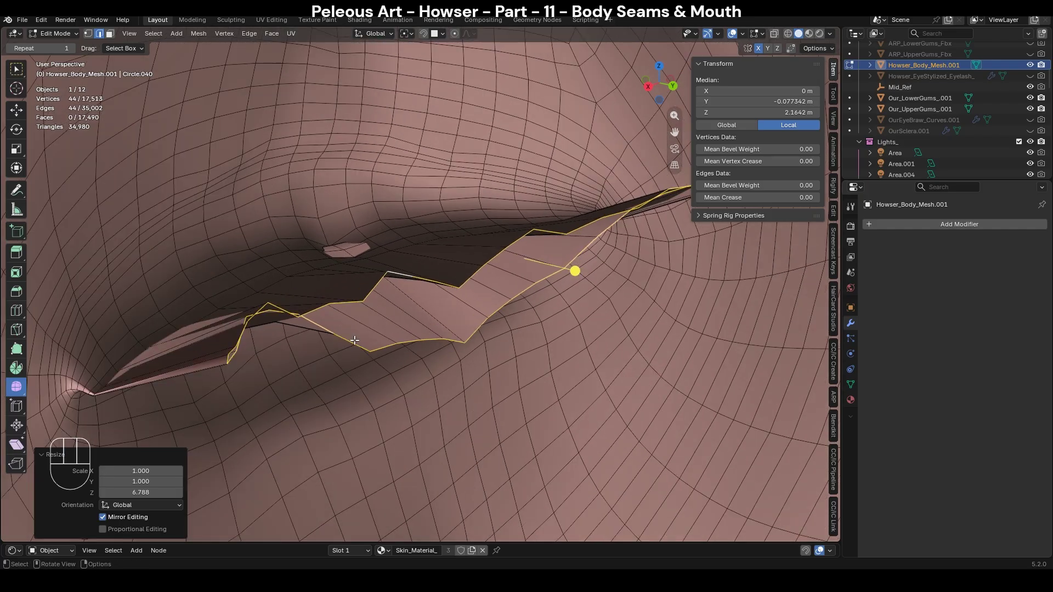
Lower one side vertex of the extruded loop about 0.0044 m along Z with smooth, connected-only proportional editing of about 0.006 m.
{"action": "key", "text": "1"}
{"action": "left_click", "coordinate": [269, 311]}
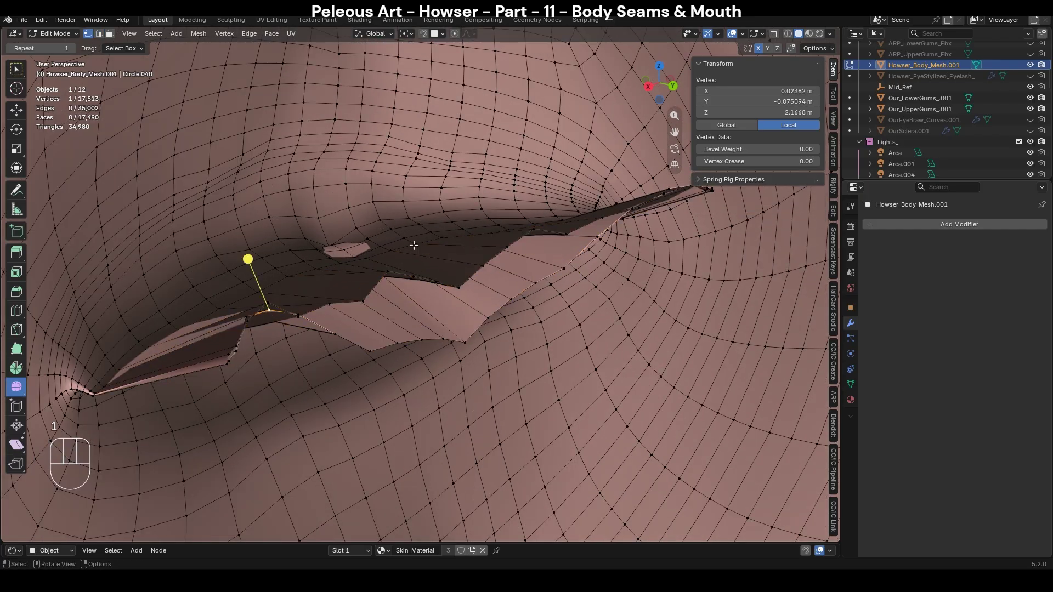
{"action": "left_click", "coordinate": [468, 34]}
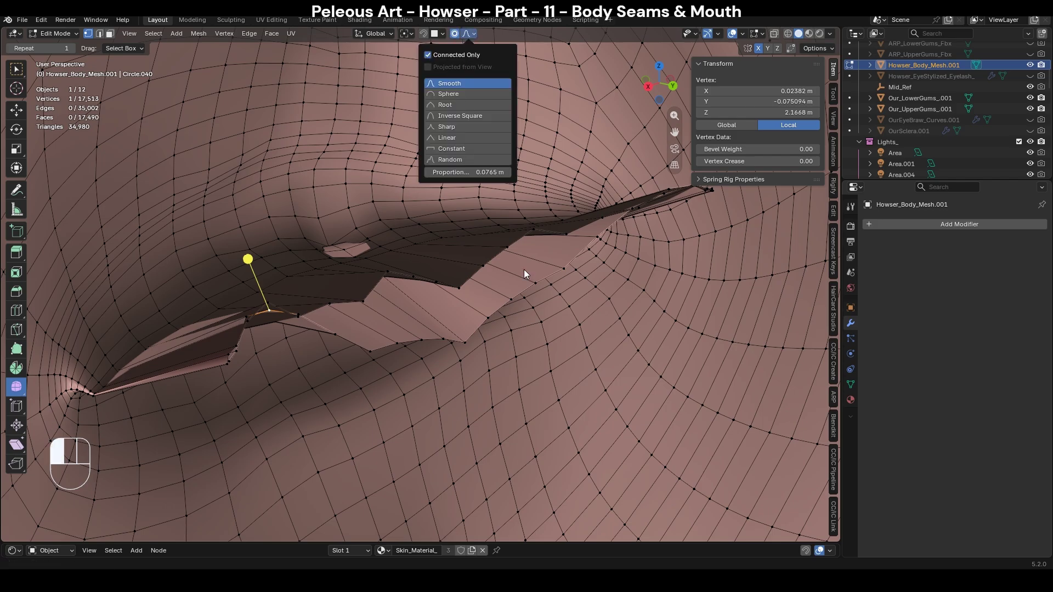
{"action": "key", "text": "g"}
{"action": "key", "text": "z"}
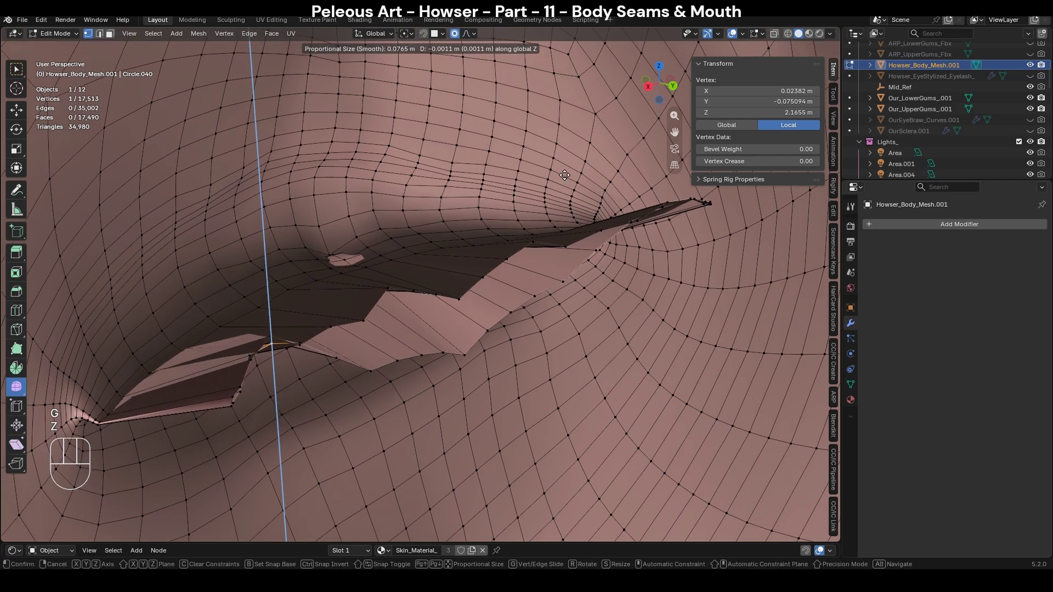
{"action": "scroll", "coordinate": [565, 187], "scroll_direction": "up", "scroll_amount": 8}
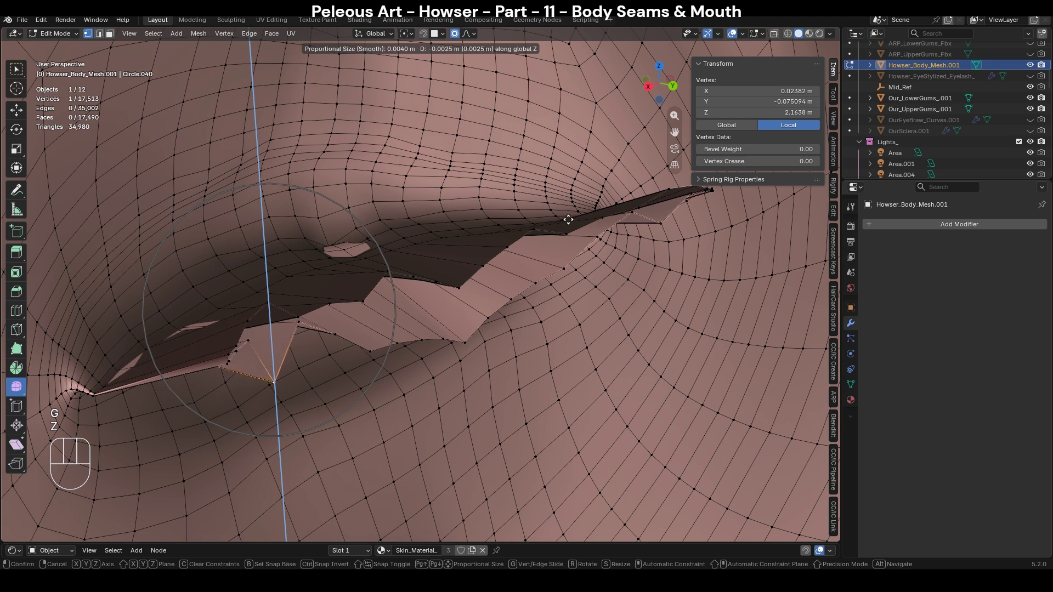
{"action": "scroll", "coordinate": [569, 226], "scroll_direction": "down", "scroll_amount": 1}
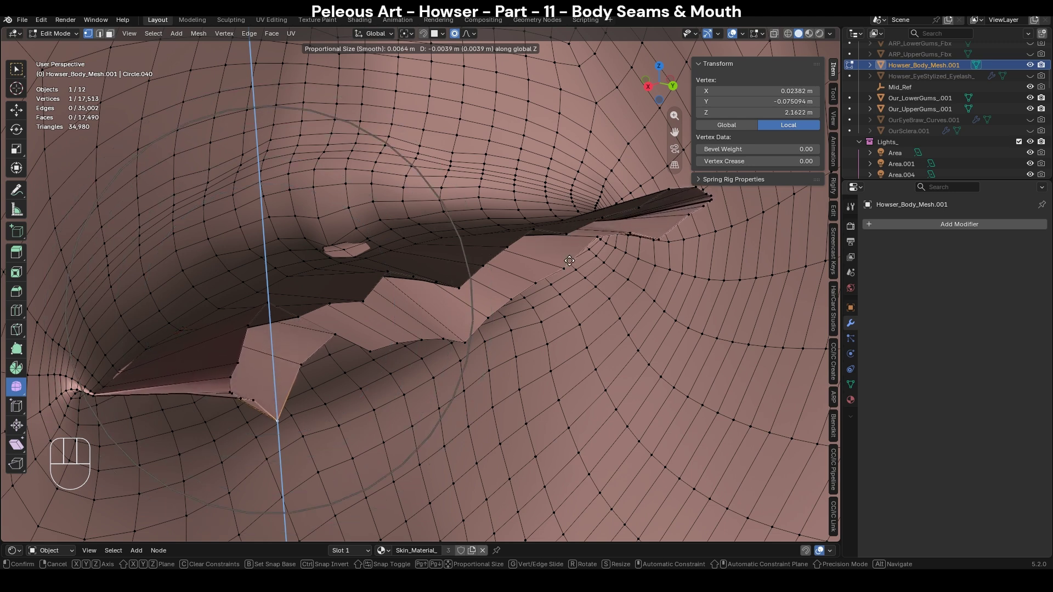
{"action": "left_click", "coordinate": [580, 295], "text": "shift"}
{"action": "middle_click_drag", "start_coordinate": [580, 296], "coordinate": [516, 270], "text": "shift"}
{"action": "middle_click_drag", "start_coordinate": [516, 270], "coordinate": [487, 270]}
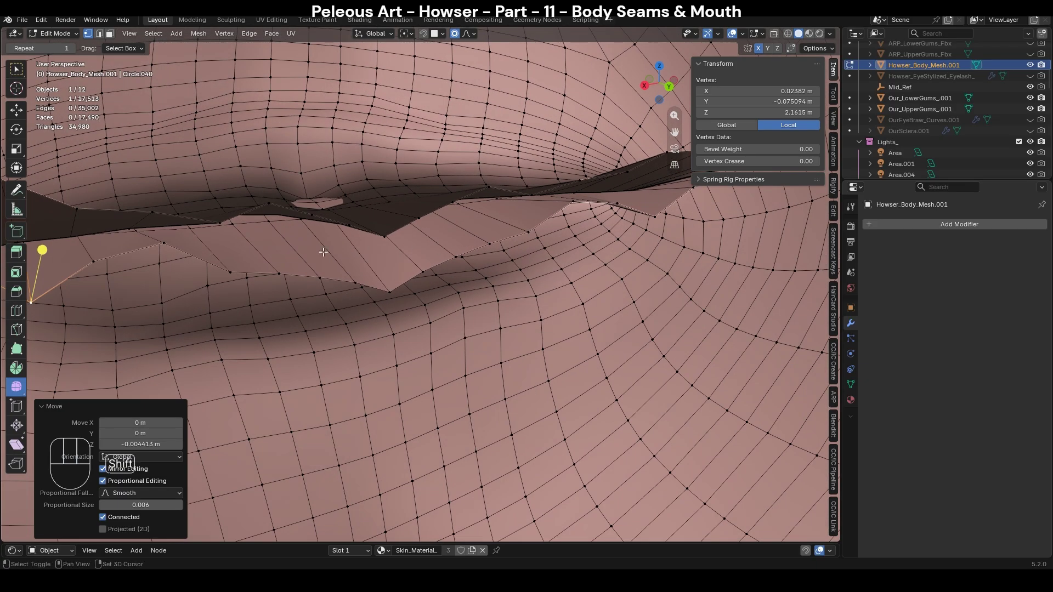
Lower the next two vertices of the extruded loop's lower border along Z to line up with the first.
{"action": "middle_click_drag", "start_coordinate": [160, 244], "coordinate": [235, 258], "text": "shift"}
{"action": "left_click", "coordinate": [220, 255]}
{"action": "key", "text": "g"}
{"action": "key", "text": "z"}
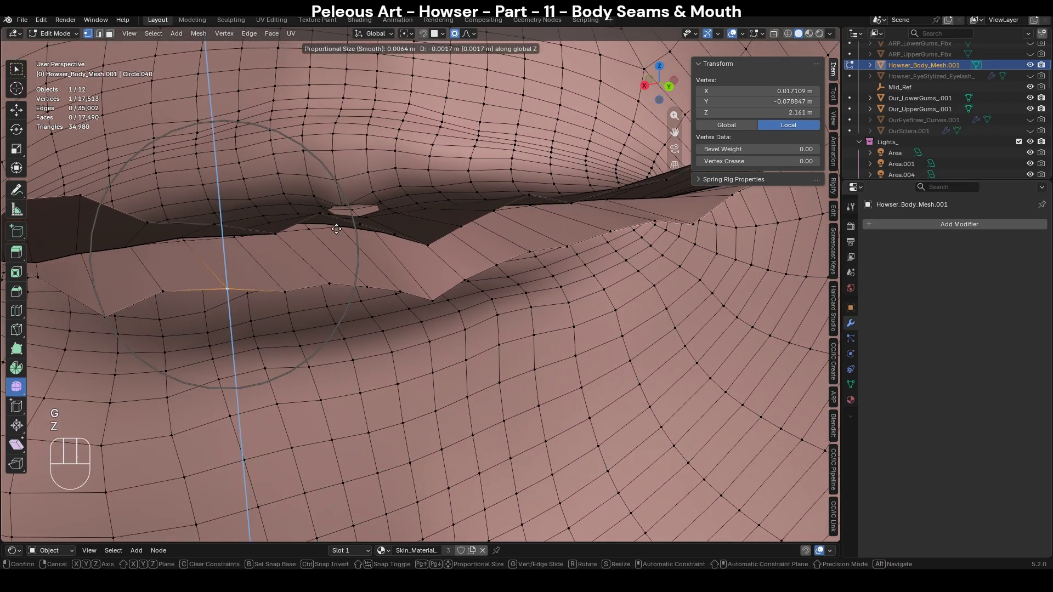
{"action": "left_click", "coordinate": [335, 255]}
{"action": "left_click", "coordinate": [175, 307]}
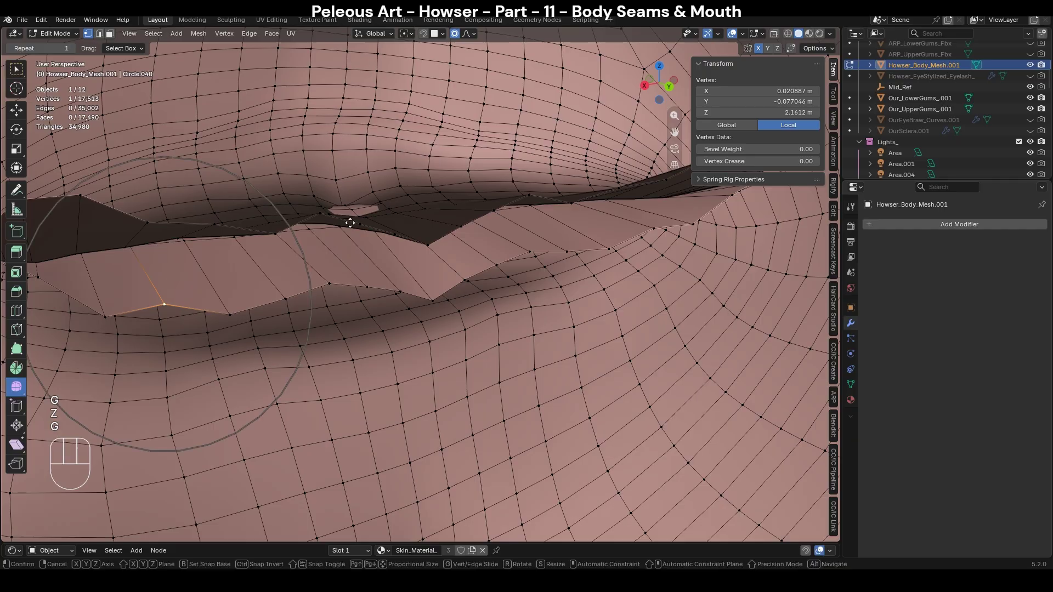
{"action": "key", "text": "g"}
{"action": "key", "text": "z"}
{"action": "left_click", "coordinate": [346, 266]}
Lower three more vertices of the lower border along Z, working towards the middle of the mouth.
{"action": "left_click", "coordinate": [290, 296]}
{"action": "scroll", "coordinate": [359, 209], "scroll_direction": "down", "scroll_amount": 1}
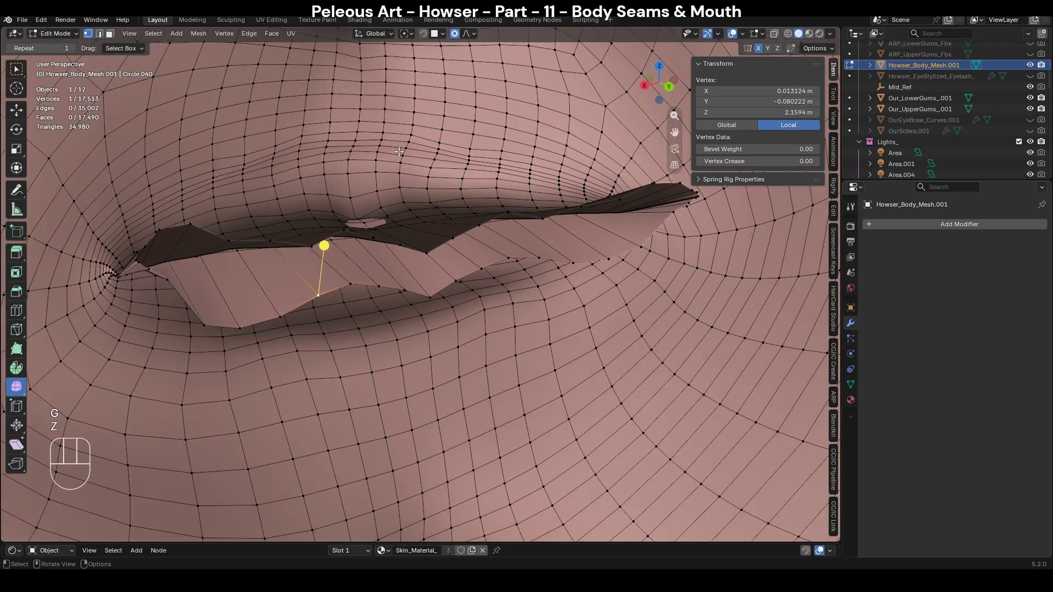
{"action": "key", "text": "g"}
{"action": "key", "text": "z"}
{"action": "left_click", "coordinate": [397, 195]}
{"action": "left_click", "coordinate": [378, 287]}
{"action": "key", "text": "g"}
{"action": "key", "text": "z"}
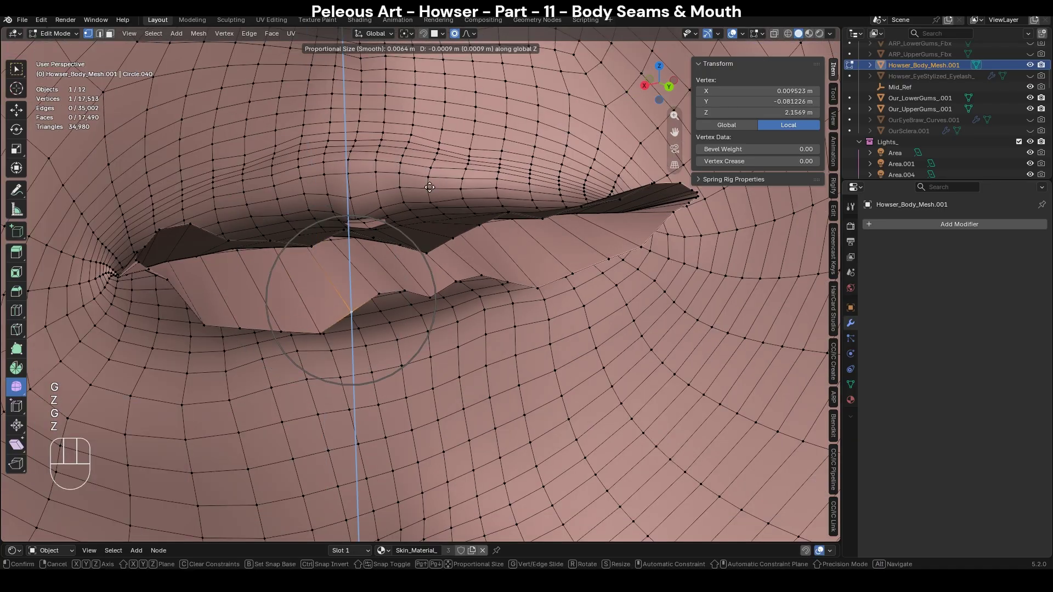
{"action": "left_click", "coordinate": [425, 213]}
{"action": "left_click", "coordinate": [380, 305]}
{"action": "key", "text": "g"}
{"action": "key", "text": "z"}
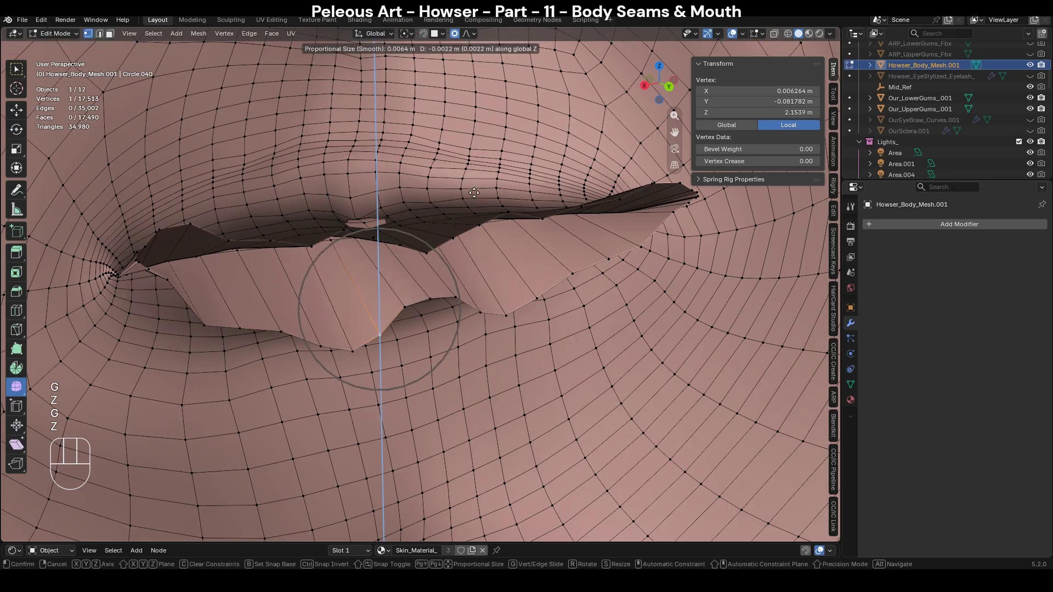
{"action": "left_click", "coordinate": [472, 194]}
Even out the middle of the extruded loop's lower border by moving three vertices along Z.
{"action": "left_click", "coordinate": [409, 303]}
{"action": "key", "text": "g"}
{"action": "key", "text": "z"}
{"action": "left_click", "coordinate": [475, 155]}
{"action": "left_click", "coordinate": [430, 310]}
{"action": "key", "text": "g"}
{"action": "key", "text": "z"}
{"action": "left_click", "coordinate": [489, 160]}
{"action": "middle_click_drag", "start_coordinate": [489, 162], "coordinate": [465, 218]}
{"action": "left_click", "coordinate": [399, 279]}
{"action": "middle_click_drag", "start_coordinate": [399, 280], "coordinate": [395, 239]}
{"action": "key", "text": "g"}
{"action": "key", "text": "z"}
{"action": "left_click", "coordinate": [525, 233]}
Raise a vertex on the extruded loop's upper border about 0.0045 m along Z to open the mouth interior.
{"action": "scroll", "coordinate": [523, 231], "scroll_direction": "down", "scroll_amount": 1}
{"action": "middle_click_drag", "start_coordinate": [524, 231], "coordinate": [545, 291]}
{"action": "left_click", "coordinate": [466, 295]}
{"action": "key", "text": "g"}
{"action": "key", "text": "z"}
{"action": "left_click", "coordinate": [542, 292]}
{"action": "key", "text": "g"}
{"action": "key", "text": "z"}
{"action": "left_click", "coordinate": [547, 290]}
{"action": "scroll", "coordinate": [547, 290], "scroll_direction": "down", "scroll_amount": 1}
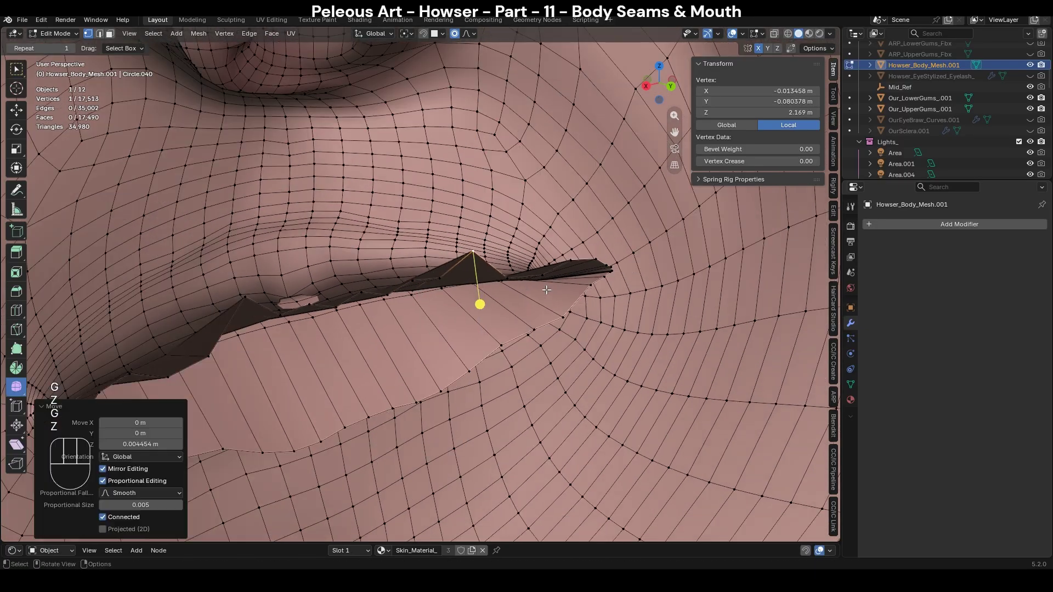
Raise two more upper-border vertices near the middle of the mouth along Z with proportional editing.
{"action": "left_click", "coordinate": [342, 307]}
{"action": "middle_click_drag", "start_coordinate": [342, 308], "coordinate": [535, 348]}
{"action": "key", "text": "g"}
{"action": "key", "text": "z"}
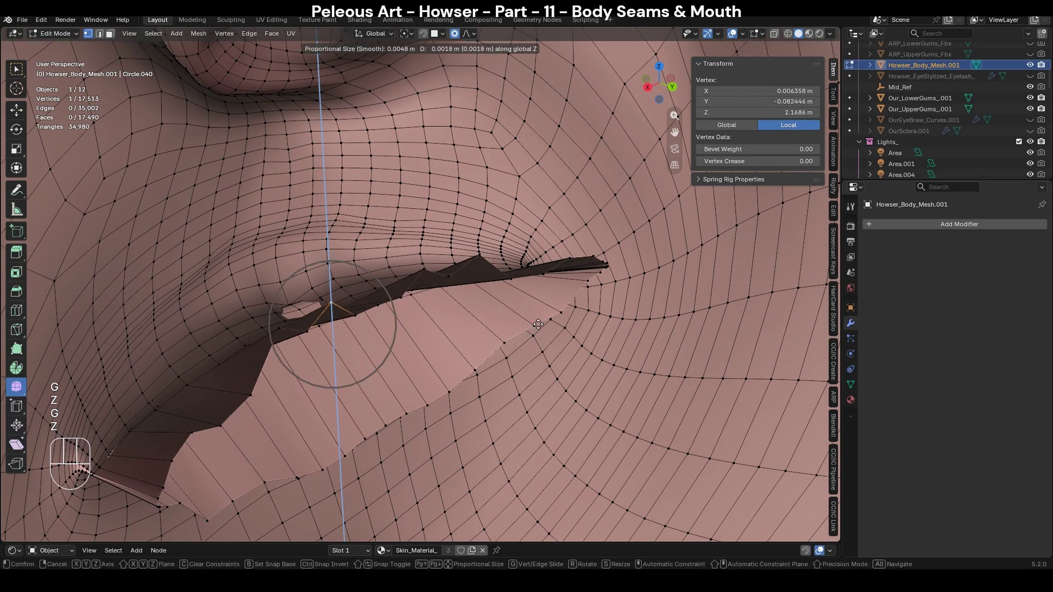
{"action": "left_click", "coordinate": [539, 319]}
{"action": "left_click", "coordinate": [377, 305]}
{"action": "key", "text": "g"}
{"action": "key", "text": "z"}
{"action": "left_click", "coordinate": [571, 293]}
Raise an edge on the upper border near the mouth corner along Z with proportional editing.
{"action": "middle_click_drag", "start_coordinate": [576, 287], "coordinate": [459, 297]}
{"action": "key", "text": "2"}
{"action": "left_click", "coordinate": [457, 294]}
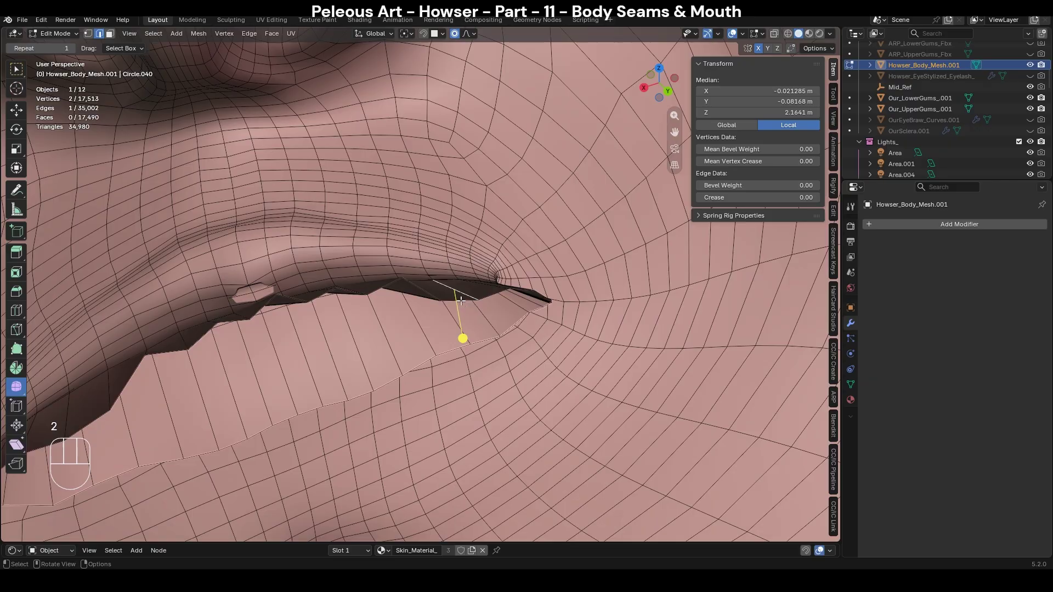
{"action": "key", "text": "g"}
{"action": "key", "text": "z"}
{"action": "left_click", "coordinate": [583, 319]}
Smooth out the dents remaining in the upper border by raising two single vertices along Z.
{"action": "middle_click_drag", "start_coordinate": [583, 319], "coordinate": [470, 313], "text": "shift"}
{"action": "key", "text": "1"}
{"action": "left_click", "coordinate": [406, 299]}
{"action": "key", "text": "g"}
{"action": "key", "text": "z"}
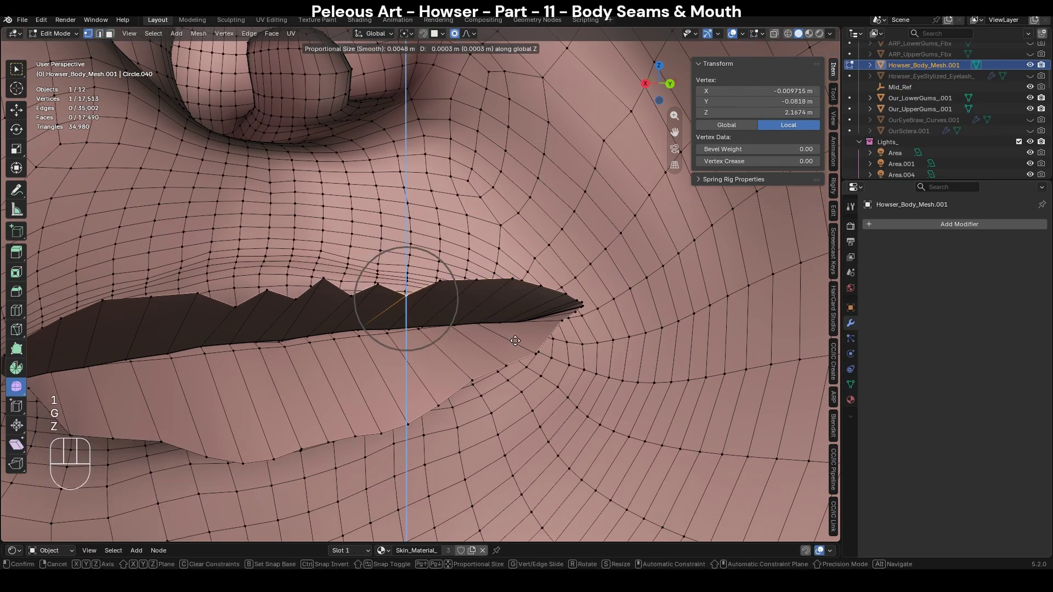
{"action": "left_click", "coordinate": [521, 324]}
{"action": "left_click", "coordinate": [352, 297]}
{"action": "key", "text": "g"}
{"action": "key", "text": "z"}
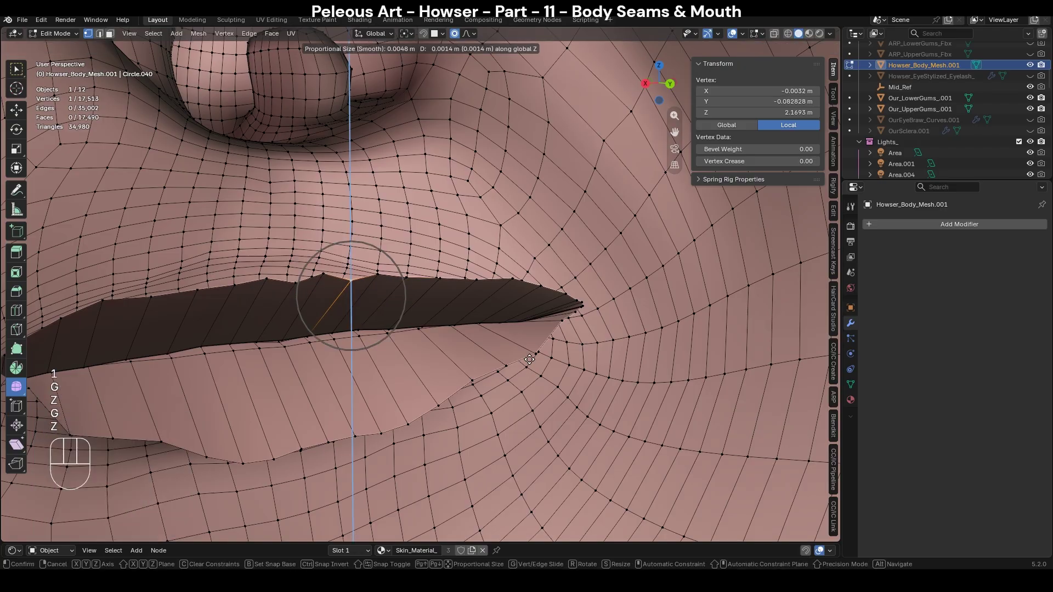
{"action": "left_click", "coordinate": [530, 353]}
{"action": "scroll", "coordinate": [530, 352], "scroll_direction": "down", "scroll_amount": 1}
{"action": "middle_click_drag", "start_coordinate": [527, 350], "coordinate": [561, 326], "text": "shift"}
Select the inner boundary loop of the mouth and extrude it about 0.0095 m backward along Y.
{"action": "key", "text": "2"}
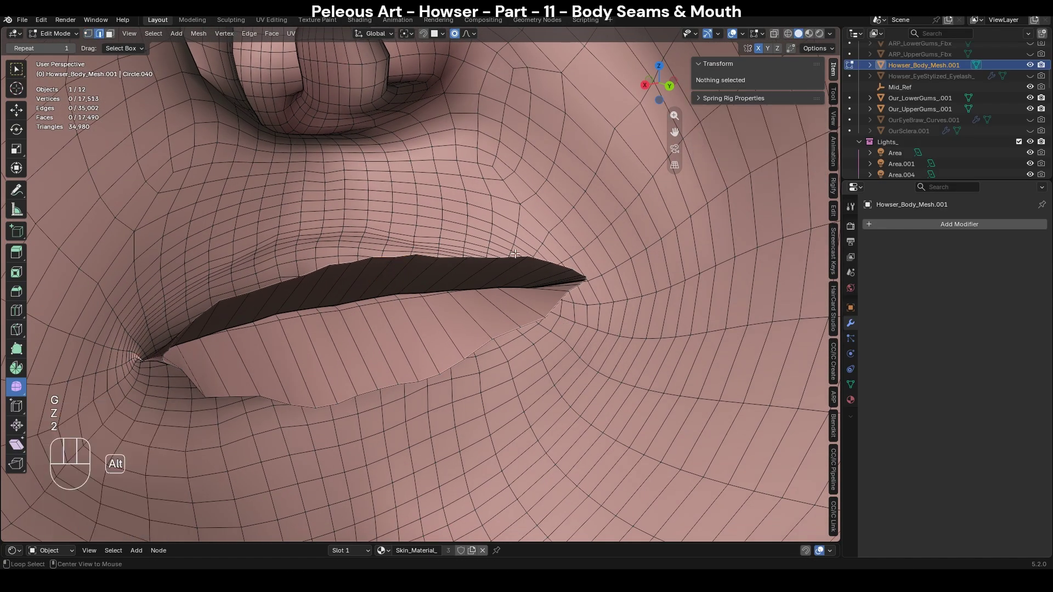
{"action": "left_click", "coordinate": [516, 256], "text": "alt"}
{"action": "left_click", "coordinate": [519, 261], "text": "alt"}
{"action": "left_click", "coordinate": [516, 258], "text": "alt"}
{"action": "middle_click_drag", "start_coordinate": [516, 258], "coordinate": [534, 340]}
{"action": "key", "text": "KP_7"}
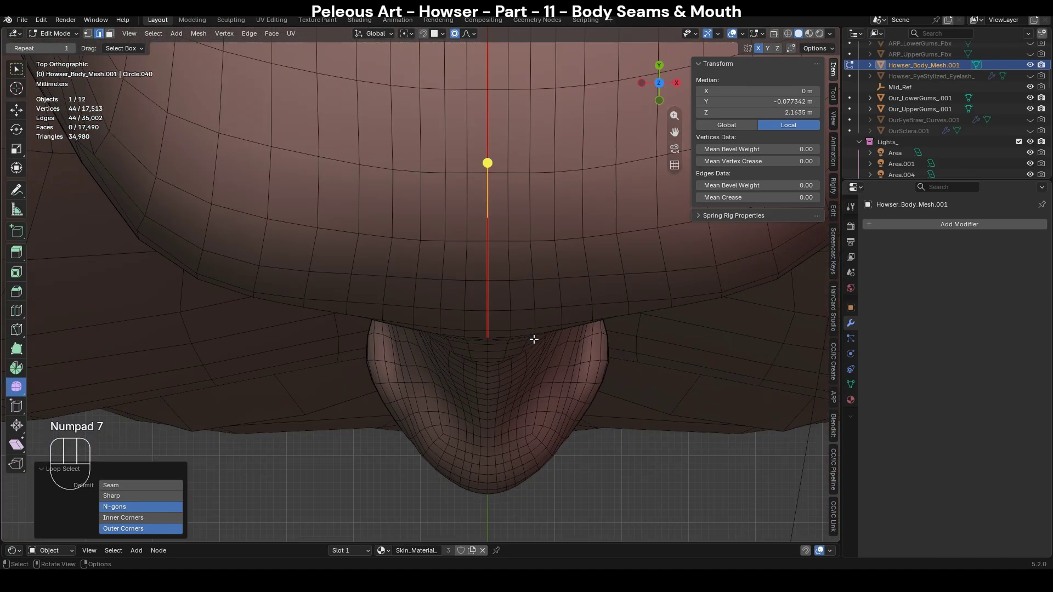
{"action": "key", "text": "alt+z"}
{"action": "middle_click_drag", "start_coordinate": [531, 340], "coordinate": [508, 336], "text": "shift"}
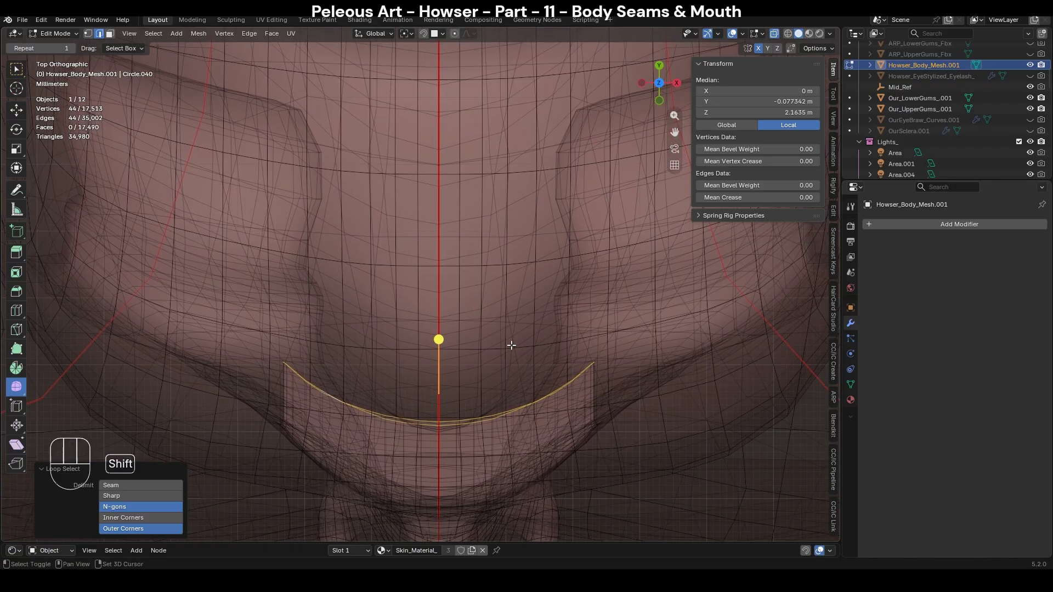
{"action": "key", "text": "e"}
{"action": "key", "text": "y"}
{"action": "left_click", "coordinate": [552, 286]}
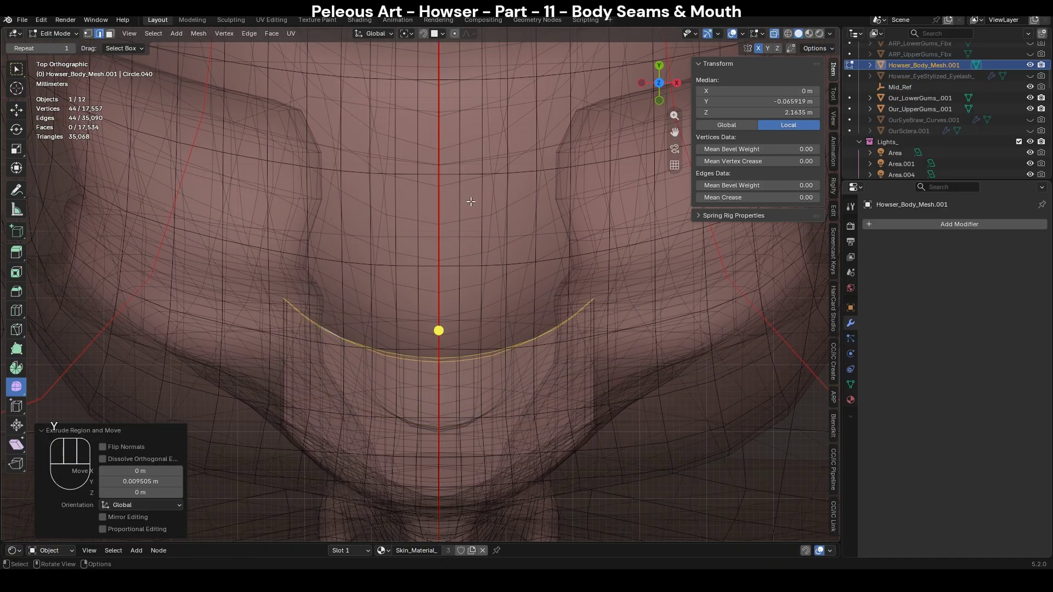
Flatten the extruded mouth loop by scaling it to 0 along Y.
{"action": "key", "text": "o"}
{"action": "key", "text": "o"}
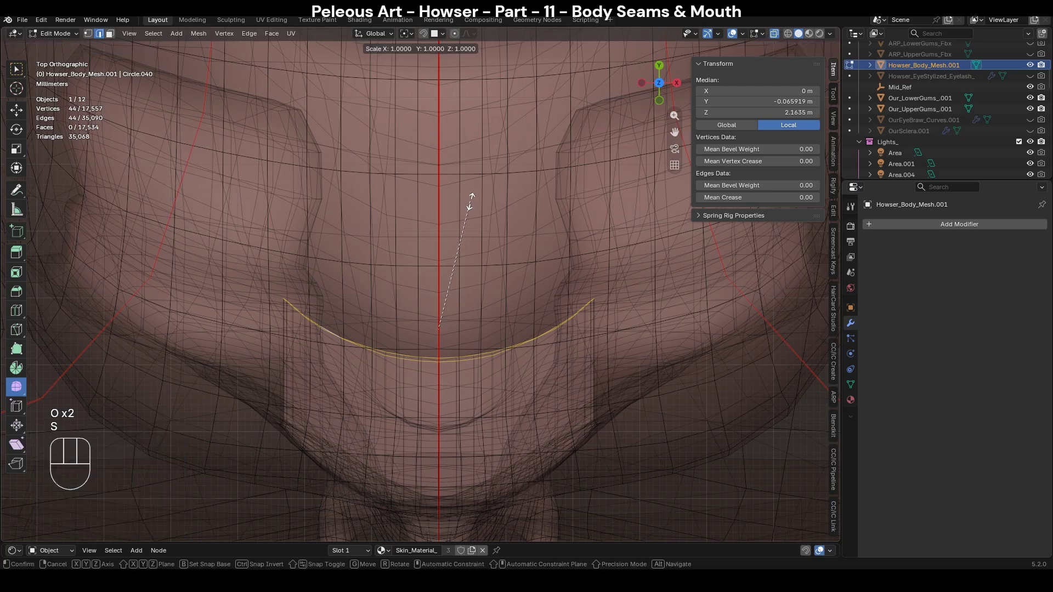
{"action": "key", "text": "s"}
{"action": "key", "text": "y"}
{"action": "key", "text": "KP_0"}
{"action": "key", "text": "KP_Enter"}
Stretch the flattened mouth loop vertically by scaling it about 2.171 along Z.
{"action": "key", "text": "KP_3"}
{"action": "key", "text": "alt+z"}
{"action": "key", "text": "alt+z"}
{"action": "scroll", "coordinate": [505, 304], "scroll_direction": "down", "scroll_amount": 2}
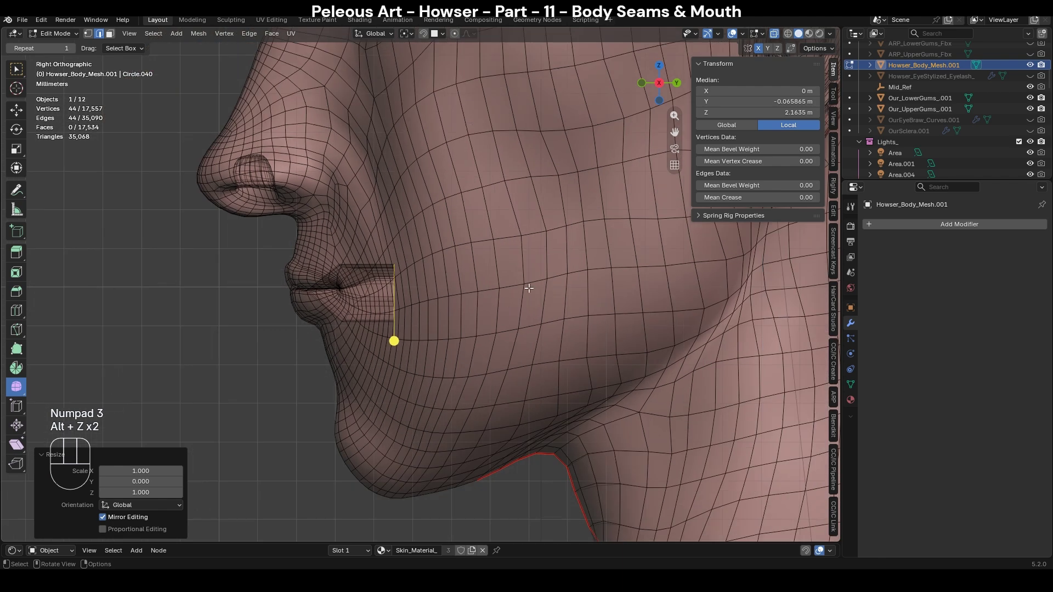
{"action": "key", "text": "s"}
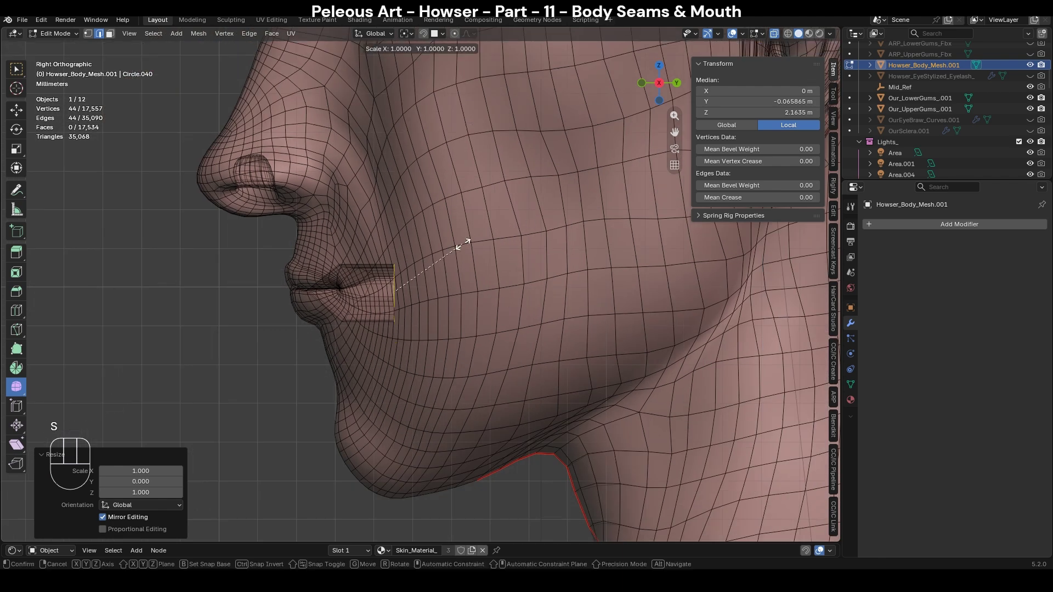
{"action": "key", "text": "z"}
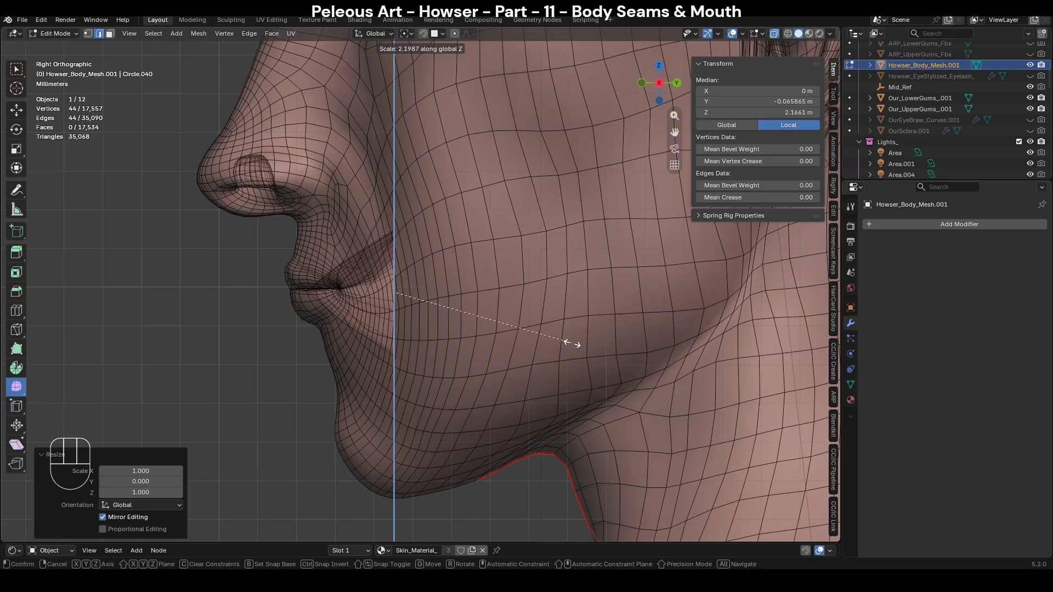
{"action": "left_click", "coordinate": [569, 343]}
Reshape the stretched mouth loop into a regular circle with LoopTools Circle.
{"action": "middle_click_drag", "start_coordinate": [610, 340], "coordinate": [483, 241]}
{"action": "key", "text": "alt+z"}
{"action": "right_click", "coordinate": [475, 226]}
{"action": "mouse_move", "coordinate": [476, 207]}
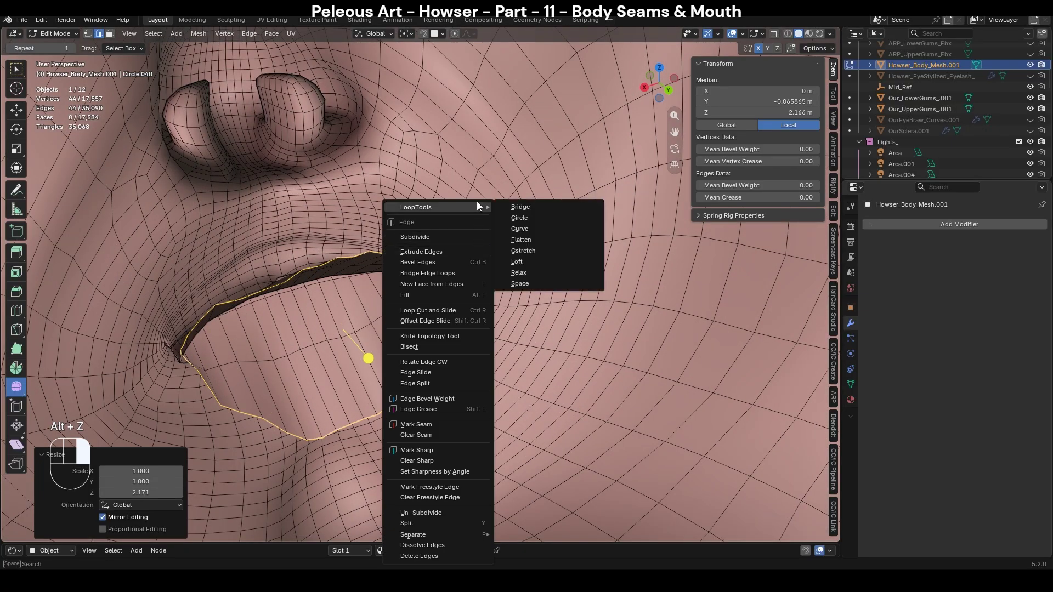
{"action": "left_click", "coordinate": [537, 221]}
{"action": "key", "text": "ctrl+z"}
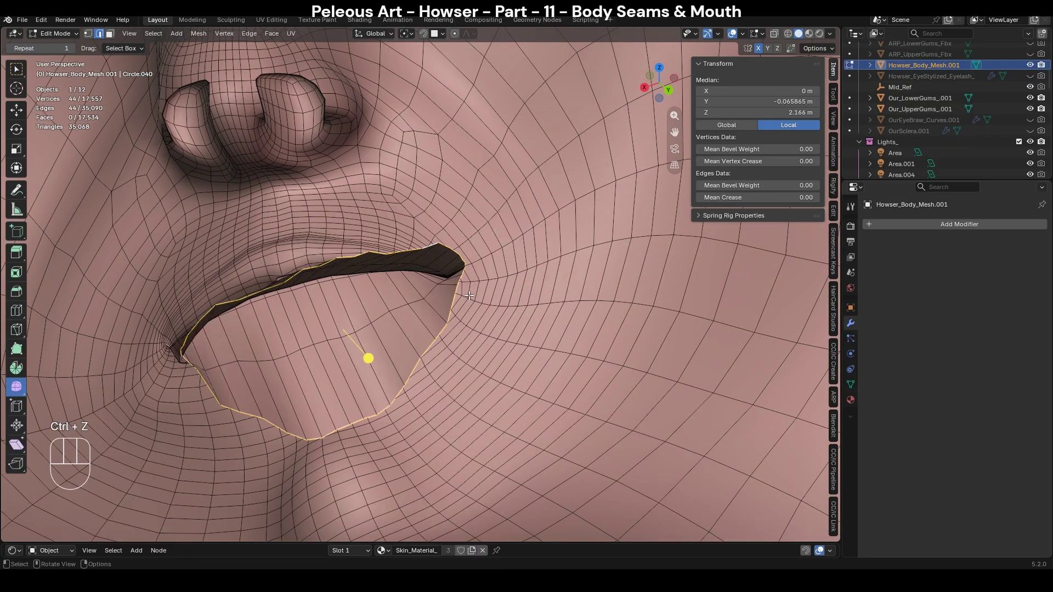
{"action": "right_click", "coordinate": [443, 252]}
{"action": "mouse_move", "coordinate": [445, 206]}
{"action": "left_click", "coordinate": [506, 218]}
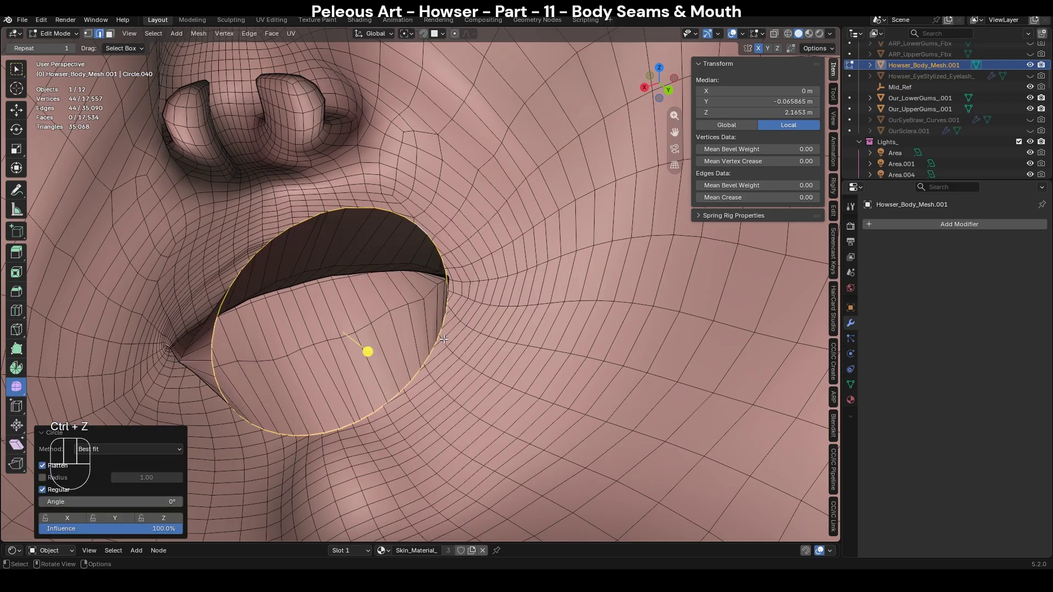
Extrude the circular loop about 0.0753 m along Y to form the main mouth cavity.
{"action": "middle_click_drag", "start_coordinate": [466, 318], "coordinate": [449, 339]}
{"action": "key", "text": "KP_3"}
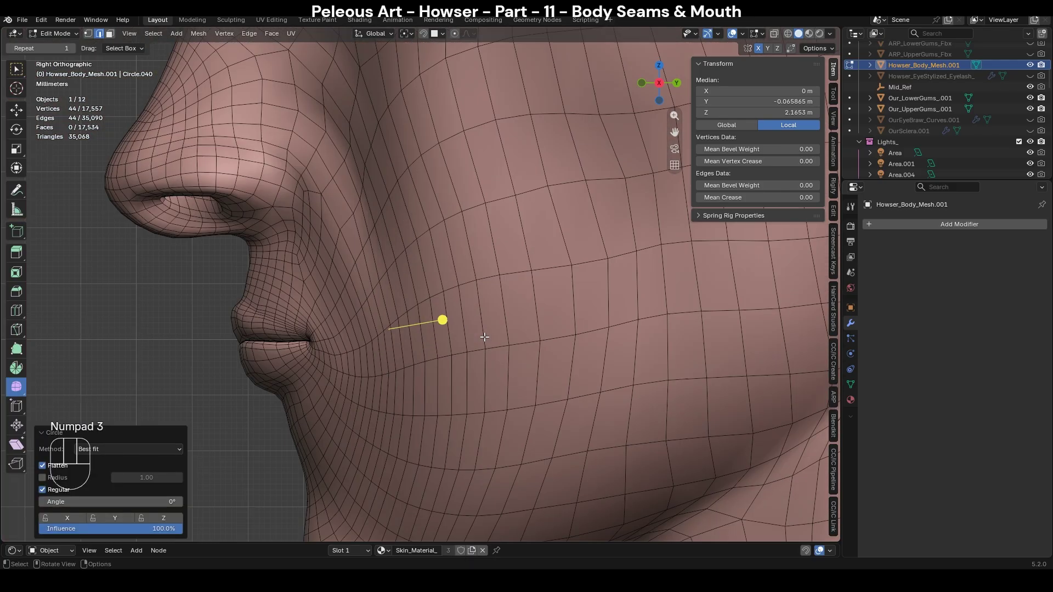
{"action": "key", "text": "alt+z"}
{"action": "middle_click_drag", "start_coordinate": [521, 296], "coordinate": [422, 228], "text": "shift"}
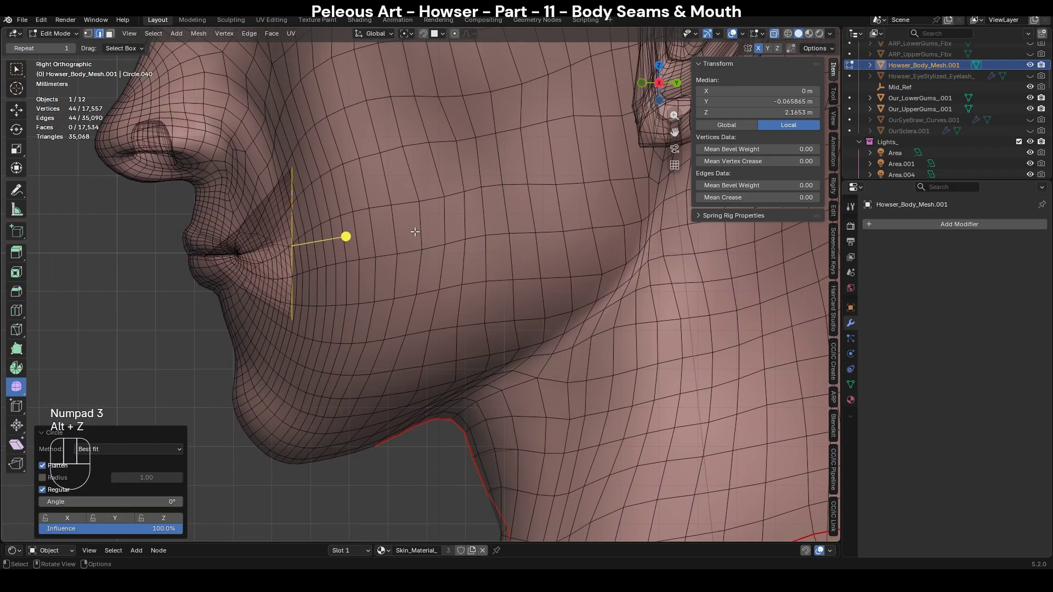
{"action": "middle_click_drag", "start_coordinate": [376, 176], "coordinate": [393, 196], "text": "shift"}
{"action": "key", "text": "e"}
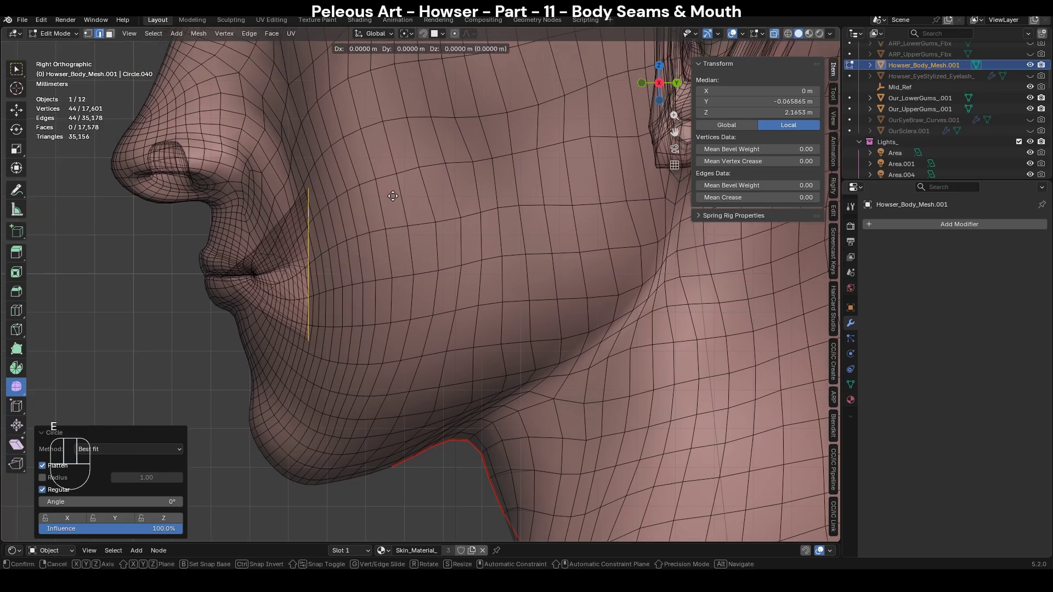
{"action": "key", "text": "y"}
{"action": "left_click", "coordinate": [687, 265]}
Extrude the cavity's back loop toward the throat, rotating it about 27.7° and scaling it down to taper.
{"action": "middle_click_drag", "start_coordinate": [735, 316], "coordinate": [554, 265], "text": "shift"}
{"action": "key", "text": "alt+z"}
{"action": "key", "text": "alt+z"}
{"action": "key", "text": "KP_3"}
{"action": "scroll", "coordinate": [553, 269], "scroll_direction": "down", "scroll_amount": 3}
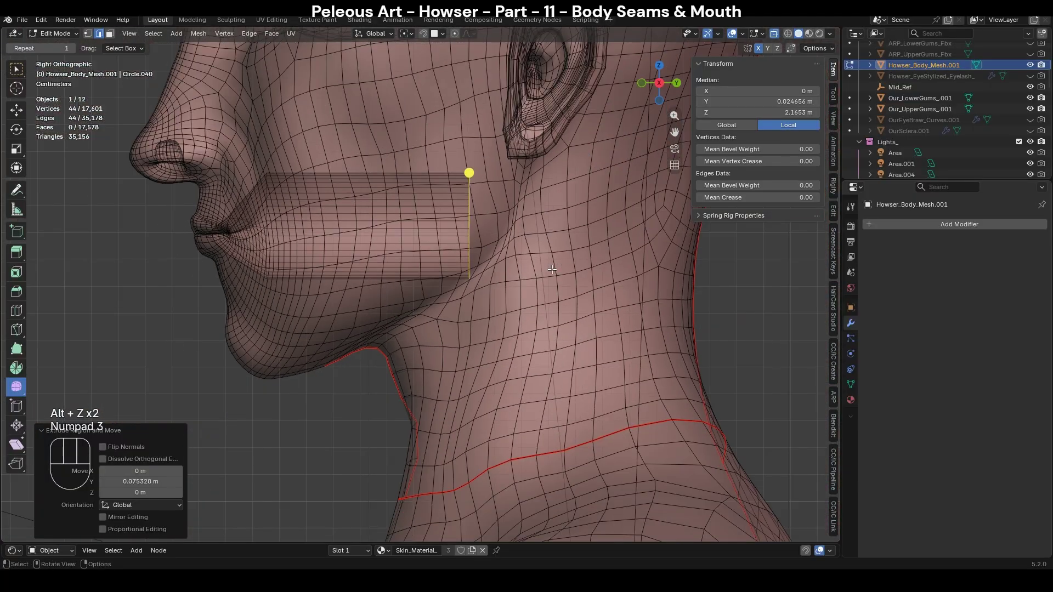
{"action": "middle_click_drag", "start_coordinate": [476, 188], "coordinate": [459, 171], "text": "shift"}
{"action": "key", "text": "e"}
{"action": "left_click", "coordinate": [515, 203]}
{"action": "key", "text": "r"}
{"action": "left_click", "coordinate": [637, 200]}
{"action": "key", "text": "s"}
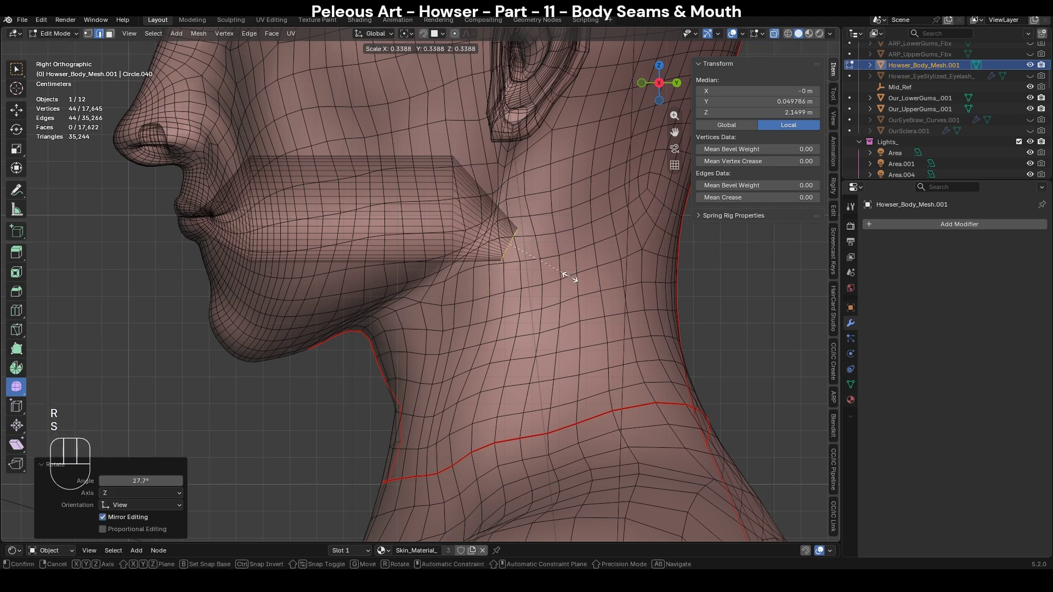
{"action": "left_click", "coordinate": [619, 206]}
Move the tapered loop about 0.016 m down, rotate it about 60.3°, and flatten it to 0 along Z.
{"action": "key", "text": "g"}
{"action": "left_click", "coordinate": [618, 235]}
{"action": "key", "text": "r"}
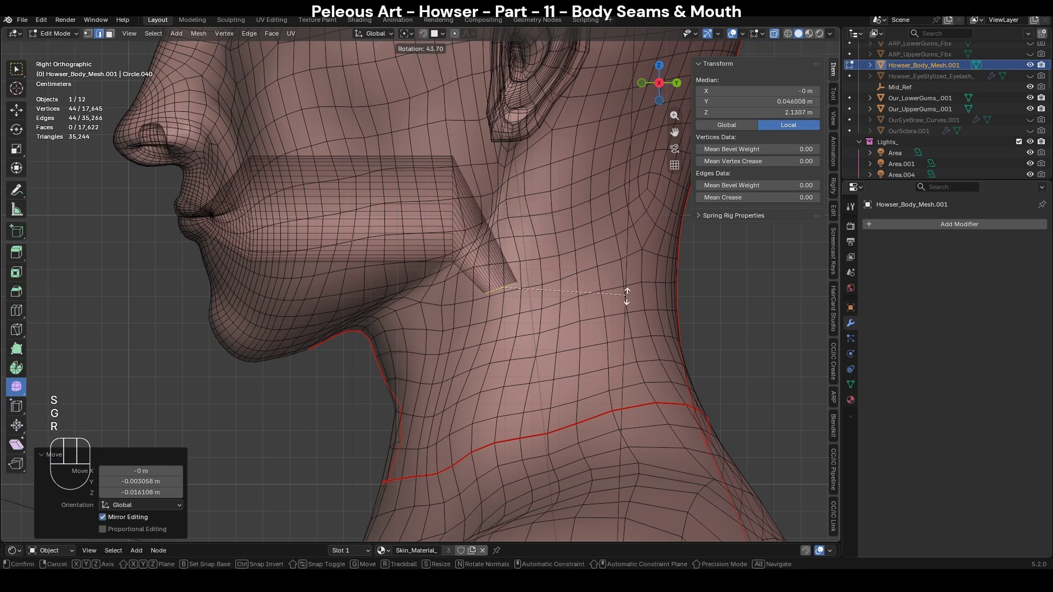
{"action": "left_click", "coordinate": [622, 312]}
{"action": "key", "text": "s"}
{"action": "key", "text": "z"}
{"action": "key", "text": "KP_0"}
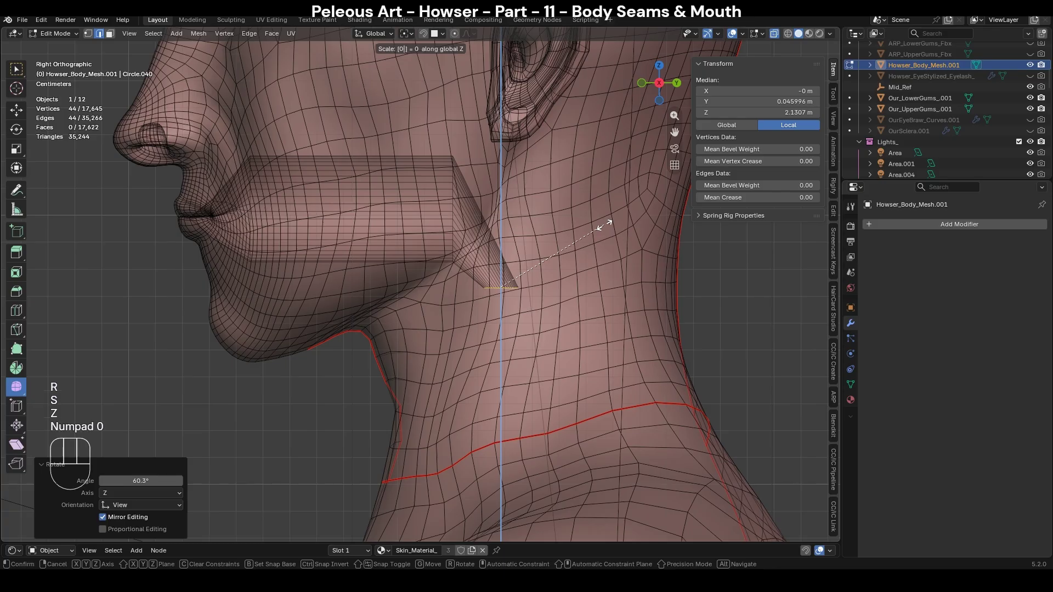
{"action": "key", "text": "KP_Enter"}
Extrude the flattened loop down into the throat and scale its end to about 0.591.
{"action": "key", "text": "e"}
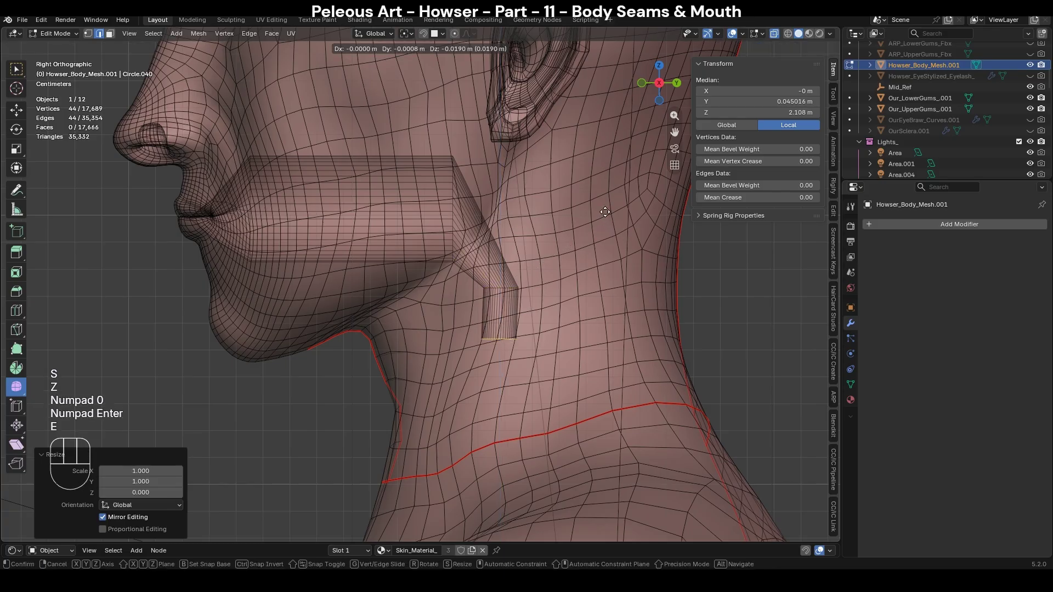
{"action": "left_click", "coordinate": [609, 205]}
{"action": "key", "text": "s"}
{"action": "left_click", "coordinate": [634, 371]}
{"action": "middle_click_drag", "start_coordinate": [635, 372], "coordinate": [618, 355]}
{"action": "key", "text": "KP_3"}
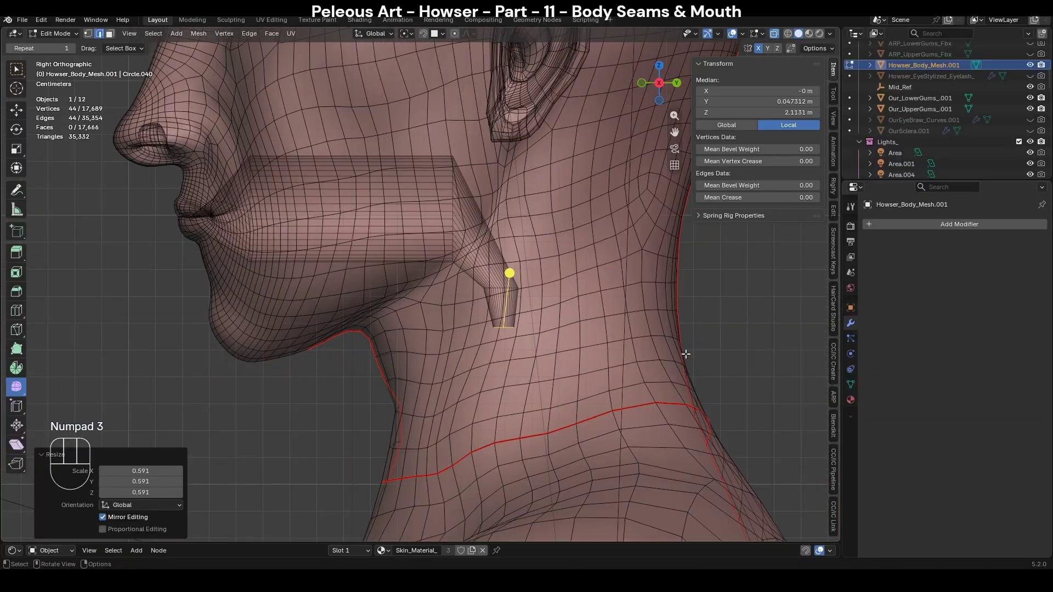
Select the edge loop at the throat bend and slide it along the tube.
{"action": "key", "text": "2"}
{"action": "left_click", "coordinate": [505, 288], "text": "alt"}
{"action": "left_click", "coordinate": [498, 287], "text": "alt"}
{"action": "left_click", "coordinate": [498, 288], "text": "alt"}
{"action": "scroll", "coordinate": [494, 288], "scroll_direction": "up", "scroll_amount": 8}
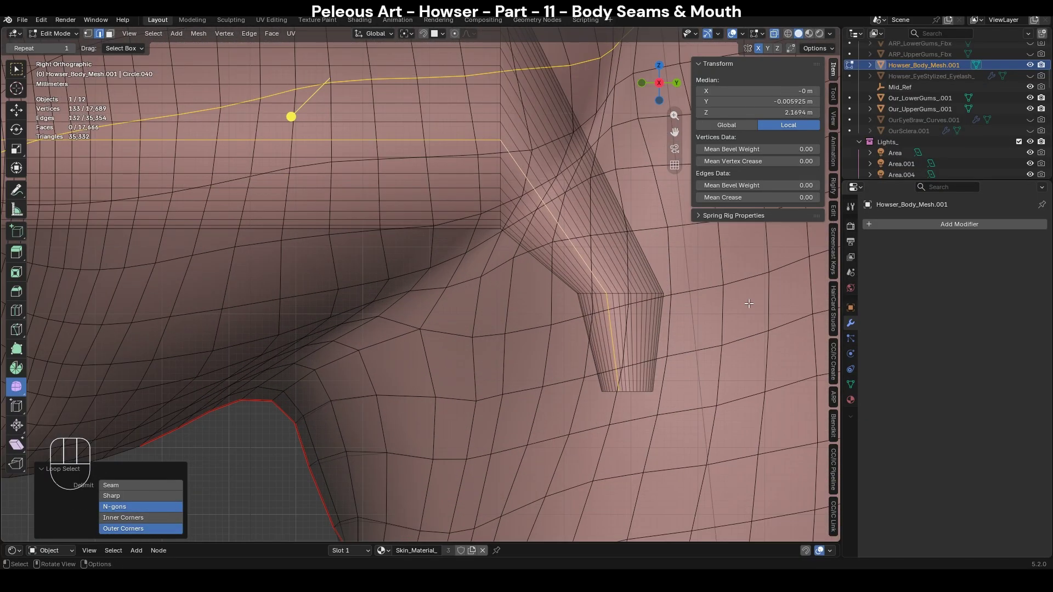
{"action": "left_click", "coordinate": [491, 273], "text": "alt"}
{"action": "scroll", "coordinate": [491, 273], "scroll_direction": "down", "scroll_amount": 5}
{"action": "key", "text": "g"}
{"action": "key", "text": "g"}
{"action": "left_click", "coordinate": [466, 349]}
Reposition the throat's end loop slightly up and forward to ease the bend.
{"action": "left_click", "coordinate": [458, 349], "text": "alt"}
{"action": "key", "text": "g"}
{"action": "left_click", "coordinate": [586, 375]}
{"action": "scroll", "coordinate": [580, 350], "scroll_direction": "down", "scroll_amount": 3}
{"action": "key", "text": "g"}
{"action": "left_click", "coordinate": [593, 353]}
Try to rotate the throat's end loop in the side view.
{"action": "middle_click_drag", "start_coordinate": [562, 295], "coordinate": [586, 350], "text": "shift"}
{"action": "key", "text": "r"}
{"action": "left_click", "coordinate": [640, 375]}
{"action": "key", "text": "ctrl+z"}
Insert one loop cut around the middle of the straight mouth cavity tube.
{"action": "scroll", "coordinate": [640, 376], "scroll_direction": "up", "scroll_amount": 3}
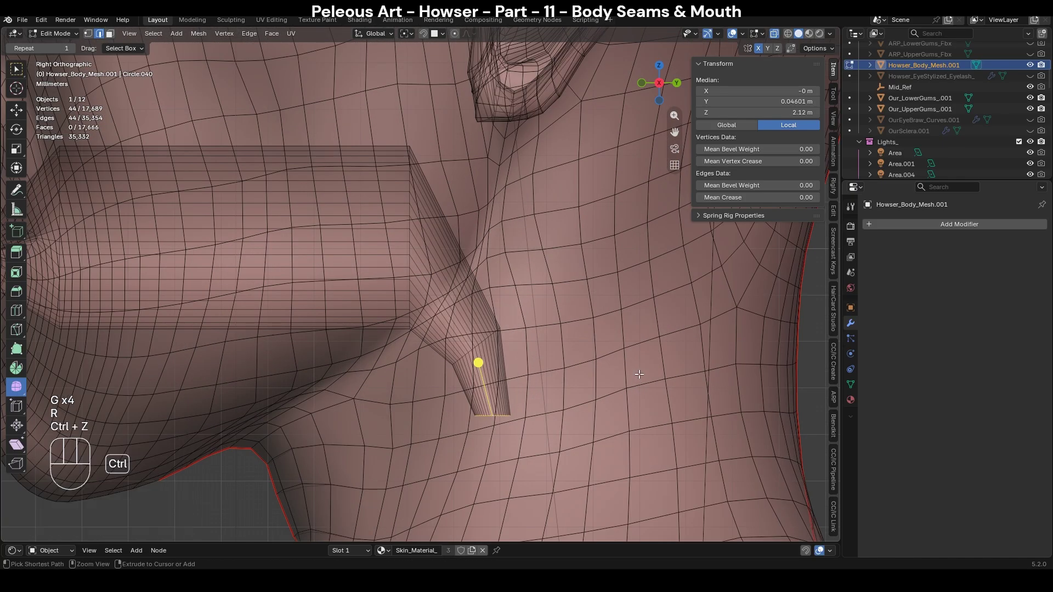
{"action": "key", "text": "2"}
{"action": "key", "text": "alt+z"}
{"action": "key", "text": "alt+z"}
{"action": "scroll", "coordinate": [529, 313], "scroll_direction": "down", "scroll_amount": 4}
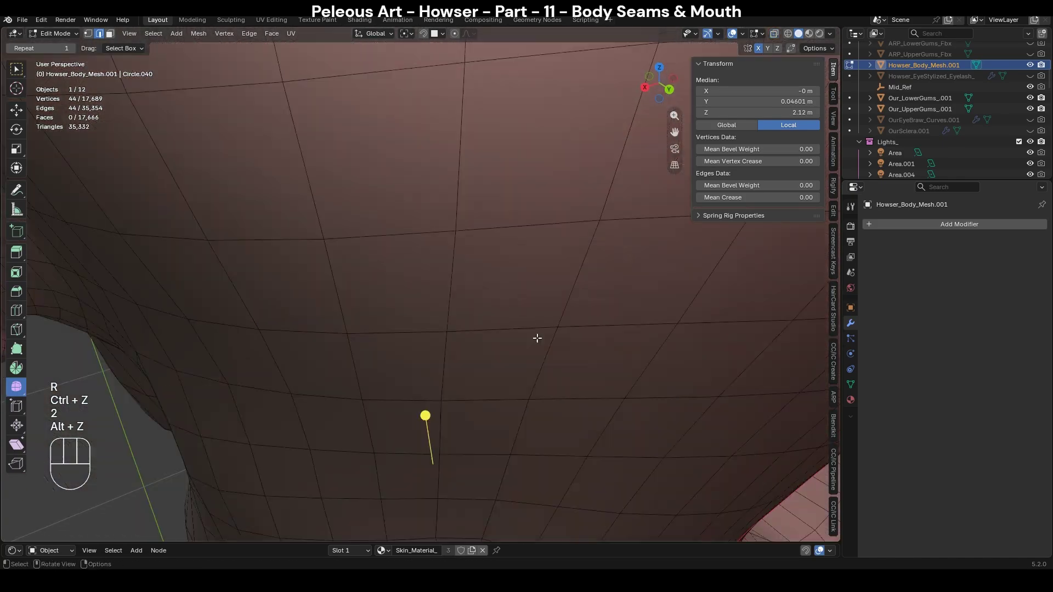
{"action": "scroll", "coordinate": [357, 209], "scroll_direction": "up", "scroll_amount": 3}
{"action": "scroll", "coordinate": [434, 329], "scroll_direction": "up", "scroll_amount": 2}
{"action": "middle_click_drag", "start_coordinate": [358, 209], "coordinate": [374, 321], "text": "shift"}
{"action": "key", "text": "alt+z"}
{"action": "key", "text": "ctrl+r"}
{"action": "left_click", "coordinate": [339, 235]}
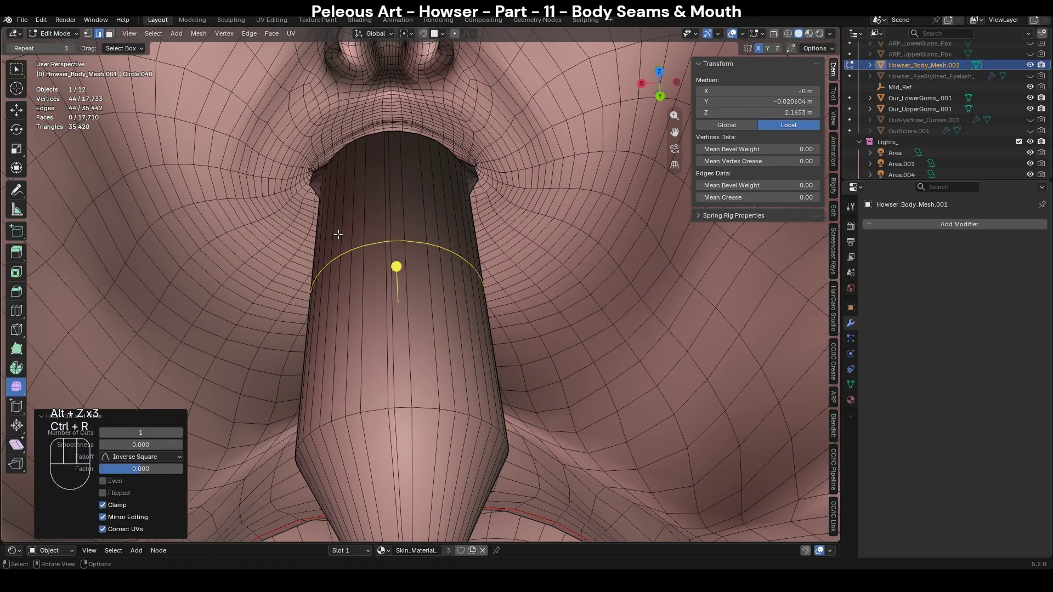
Try to snap the upper and lower gums objects to the 3D cursor.
{"action": "key", "text": "KP_3"}
{"action": "key", "text": "KP_Decimal"}
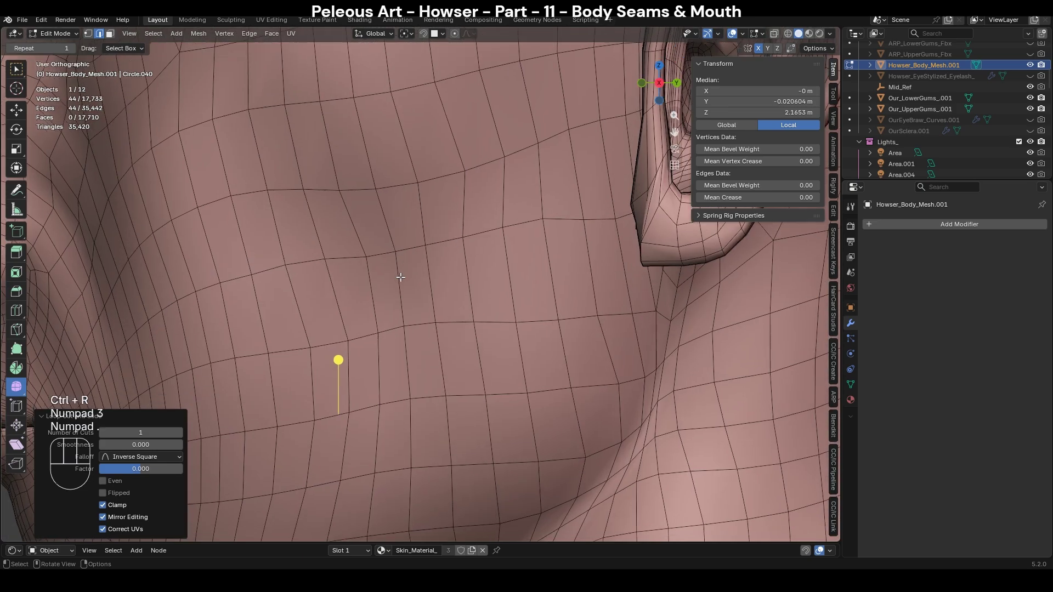
{"action": "key", "text": "alt+z"}
{"action": "scroll", "coordinate": [404, 280], "scroll_direction": "down", "scroll_amount": 5}
{"action": "scroll", "coordinate": [518, 337], "scroll_direction": "down", "scroll_amount": 9}
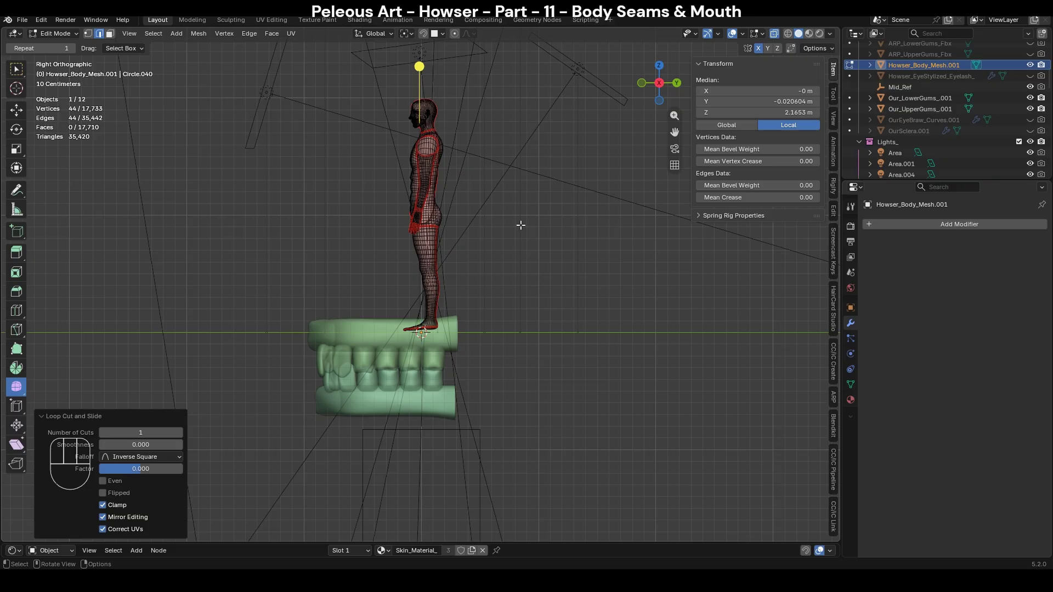
{"action": "scroll", "coordinate": [516, 223], "scroll_direction": "up", "scroll_amount": 6}
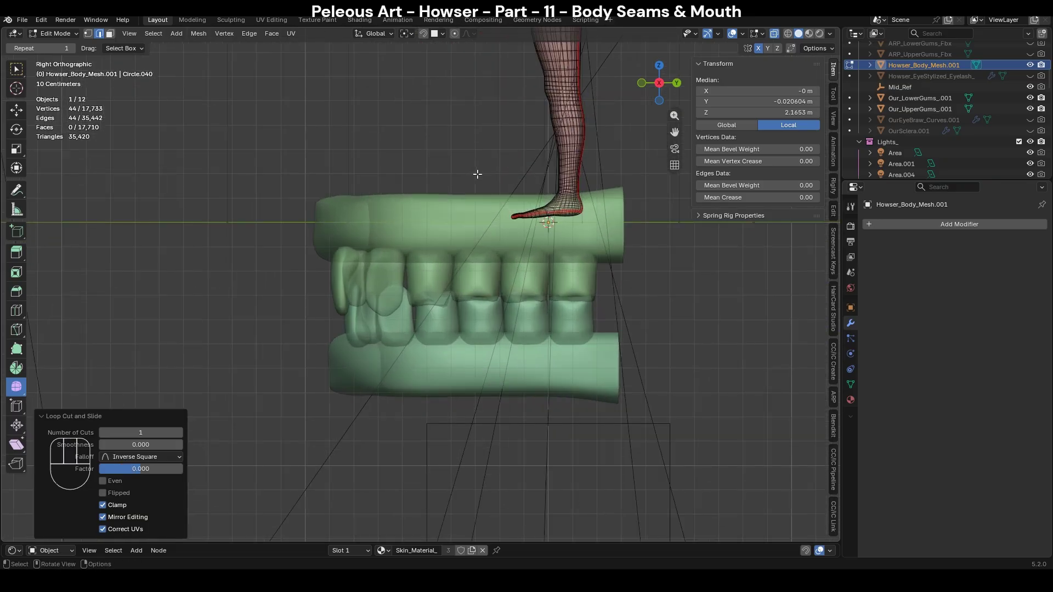
{"action": "key", "text": "Tab"}
{"action": "left_click", "coordinate": [415, 204]}
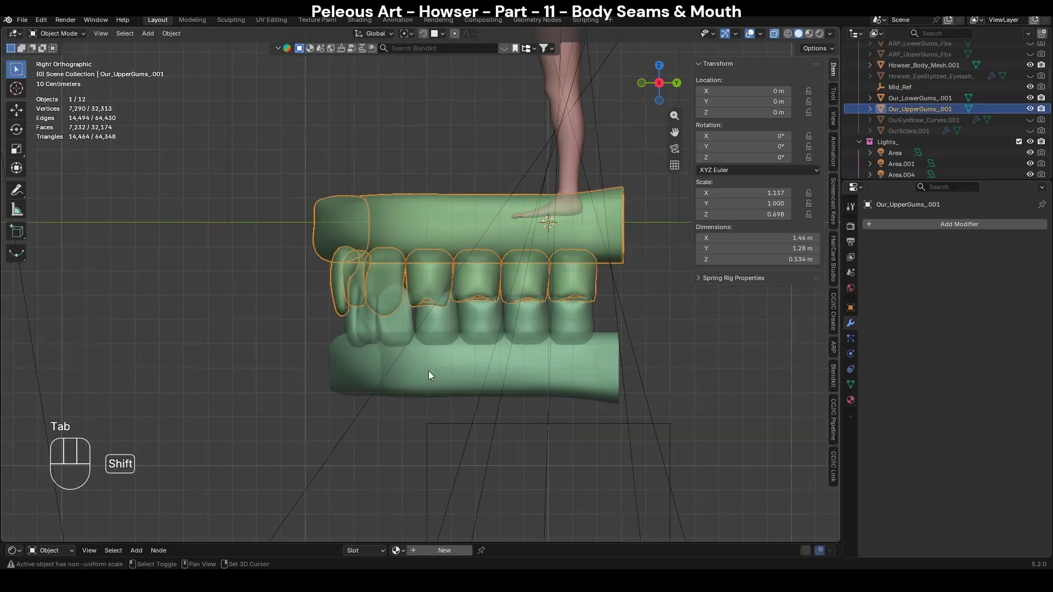
{"action": "left_click", "coordinate": [429, 369], "text": "shift"}
{"action": "scroll", "coordinate": [484, 269], "scroll_direction": "down", "scroll_amount": 3}
{"action": "middle_click_drag", "start_coordinate": [484, 268], "coordinate": [477, 315], "text": "shift"}
{"action": "scroll", "coordinate": [505, 240], "scroll_direction": "down", "scroll_amount": 1}
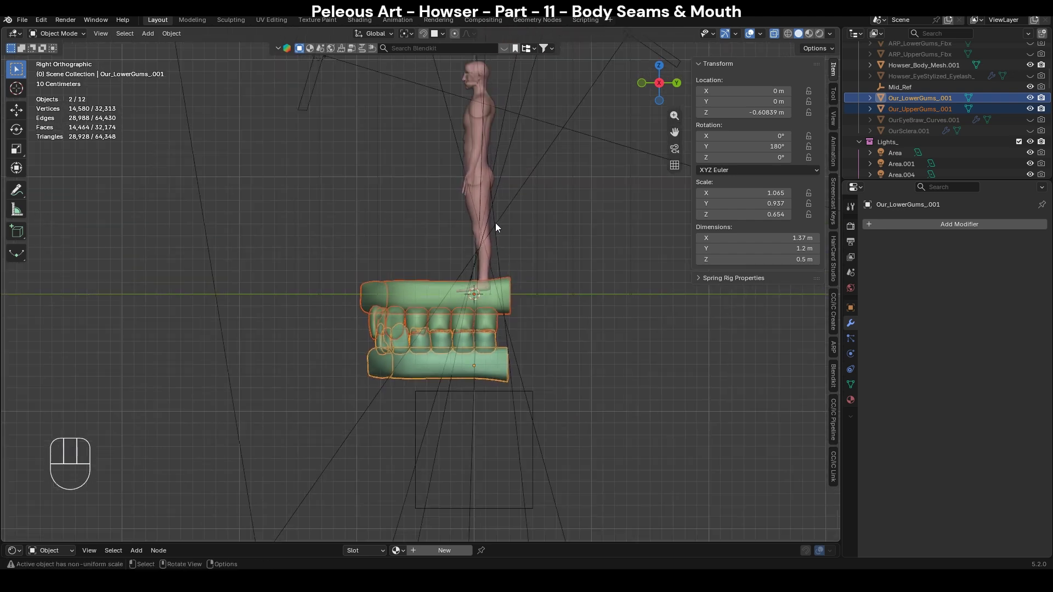
{"action": "middle_click_drag", "start_coordinate": [504, 241], "coordinate": [505, 265], "text": "shift"}
{"action": "key", "text": "shift+s"}
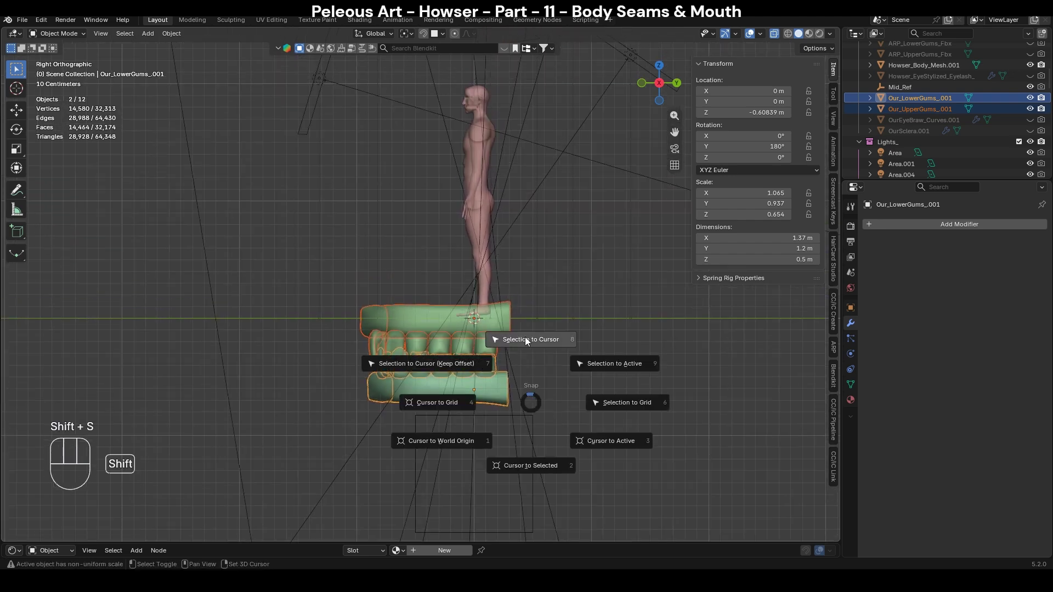
{"action": "left_click", "coordinate": [525, 337]}
{"action": "key", "text": "ctrl+z"}
Reopen the Howser body mesh in Edit Mode with edge selection at the mouth cavity.
{"action": "scroll", "coordinate": [534, 307], "scroll_direction": "up", "scroll_amount": 2}
{"action": "middle_click_drag", "start_coordinate": [530, 165], "coordinate": [478, 403], "text": "shift"}
{"action": "scroll", "coordinate": [478, 403], "scroll_direction": "up", "scroll_amount": 8}
{"action": "left_click", "coordinate": [505, 283]}
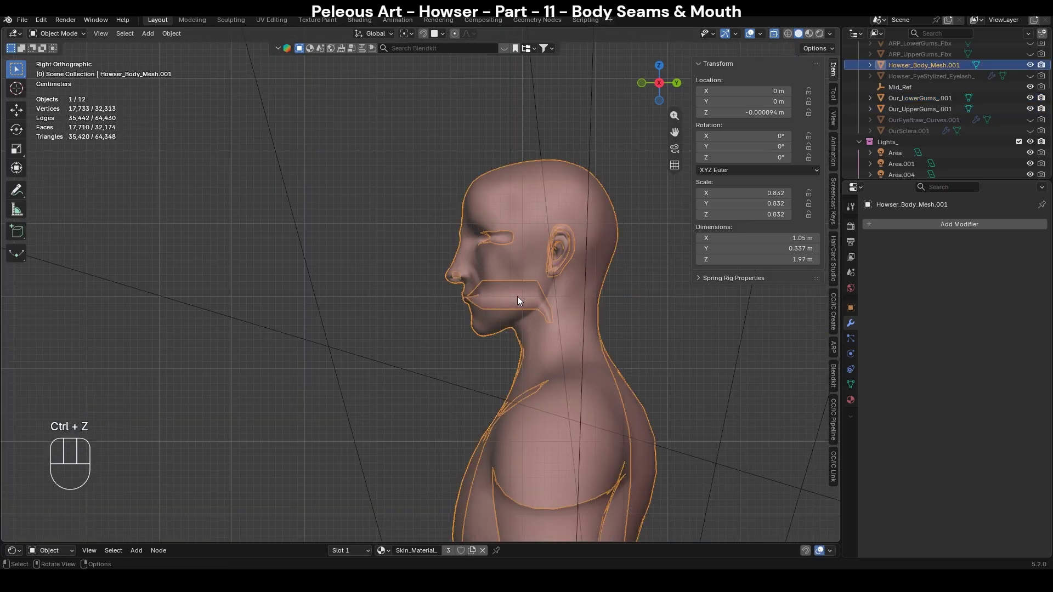
{"action": "key", "text": "Tab"}
{"action": "key", "text": "2"}
{"action": "middle_click_drag", "start_coordinate": [518, 296], "coordinate": [569, 326]}
{"action": "scroll", "coordinate": [525, 318], "scroll_direction": "up", "scroll_amount": 6}
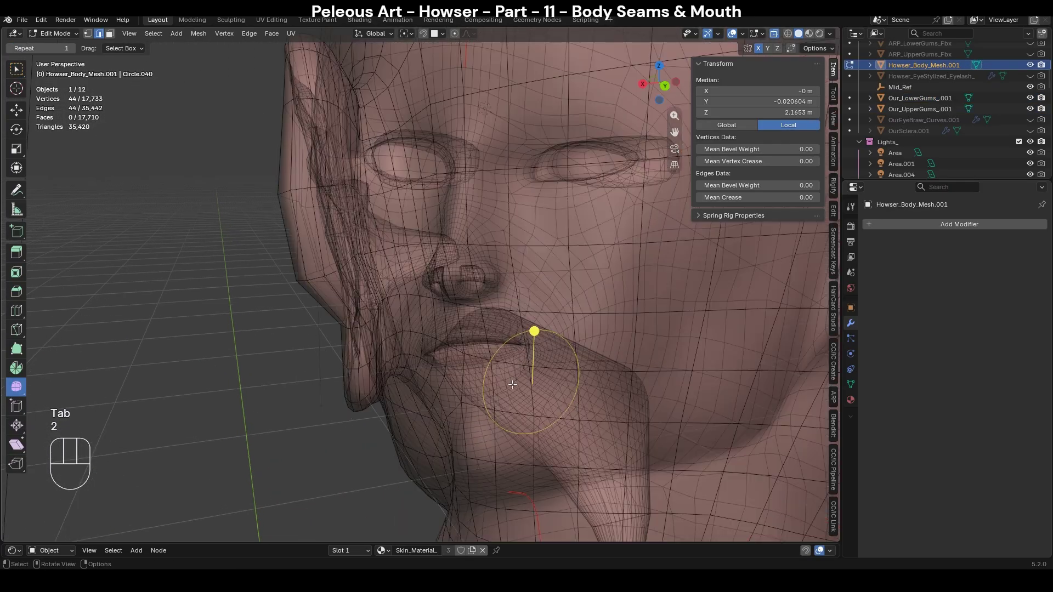
Snap the 3D cursor to the selected edge loop around the middle of the mouth cavity.
{"action": "middle_click_drag", "start_coordinate": [552, 361], "coordinate": [491, 294], "text": "shift"}
{"action": "scroll", "coordinate": [561, 305], "scroll_direction": "up", "scroll_amount": 3}
{"action": "key", "text": "shift+s"}
{"action": "left_click", "coordinate": [521, 404]}
{"action": "key", "text": "shift+s"}
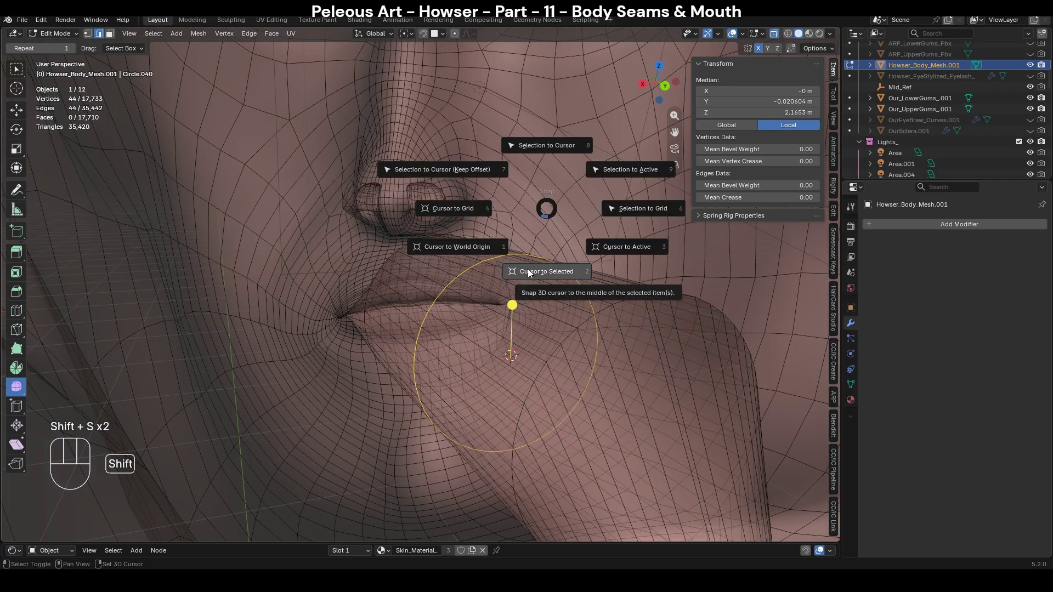
{"action": "left_click", "coordinate": [549, 271]}
In Object Mode, select the upper and lower gums objects and snap them both to the 3D cursor.
{"action": "scroll", "coordinate": [536, 285], "scroll_direction": "down", "scroll_amount": 5}
{"action": "middle_click_drag", "start_coordinate": [536, 291], "coordinate": [418, 323]}
{"action": "key", "text": "Tab"}
{"action": "left_click", "coordinate": [360, 323]}
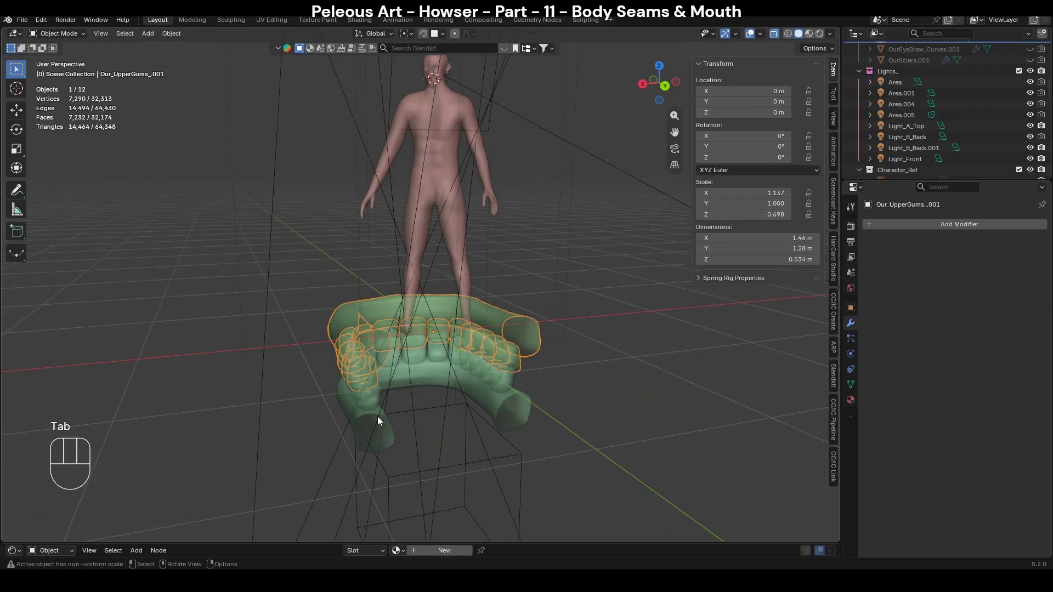
{"action": "left_click", "coordinate": [387, 429], "text": "shift"}
{"action": "key", "text": "shift+s"}
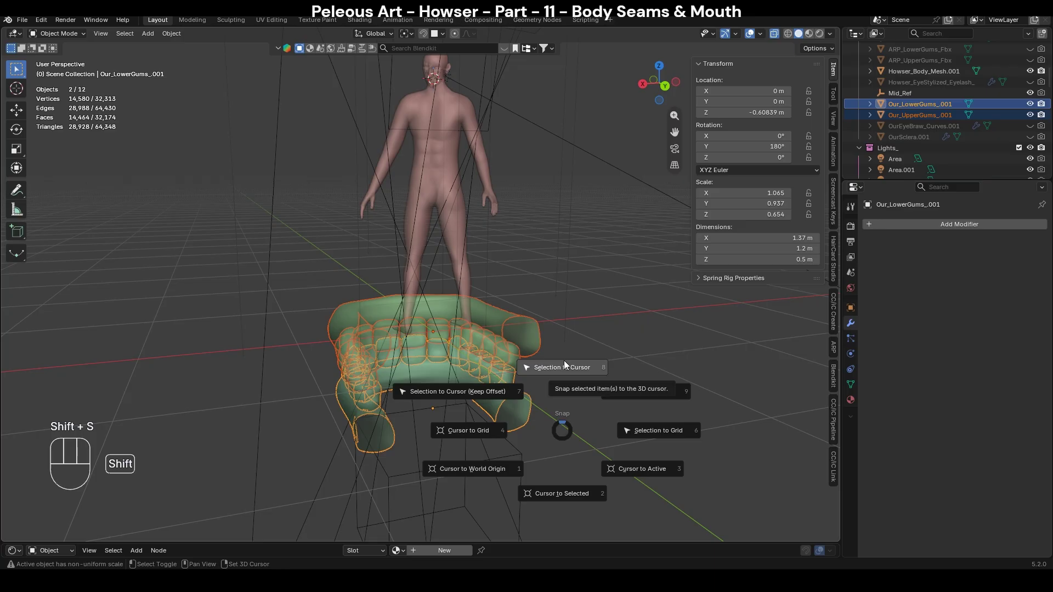
{"action": "left_click", "coordinate": [565, 367]}
Scale both gums objects down uniformly by about 0.057 in the side view to suit the head.
{"action": "key", "text": "KP_1"}
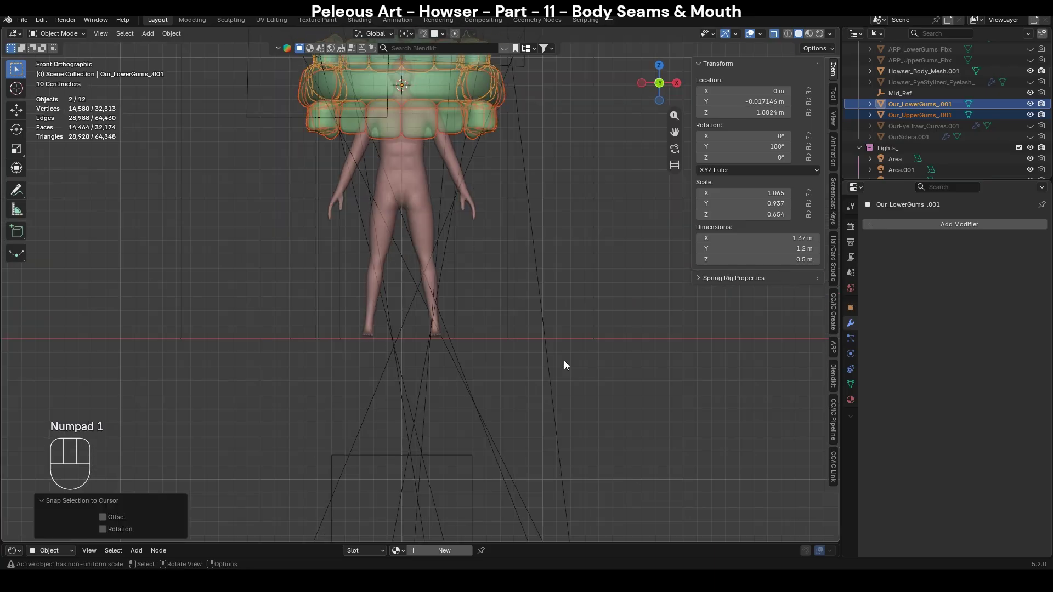
{"action": "key", "text": "KP_3"}
{"action": "scroll", "coordinate": [456, 187], "scroll_direction": "up", "scroll_amount": 5, "text": "shift"}
{"action": "key", "text": "s"}
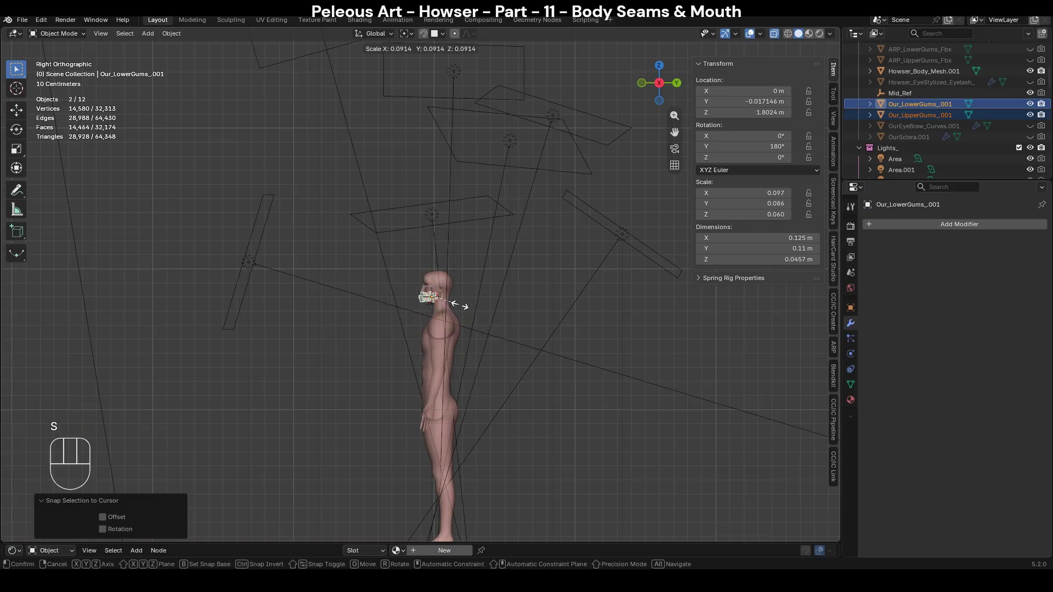
{"action": "left_click", "coordinate": [451, 302]}
Refine the uniform scale of both gums inside the mouth cavity so the lower gums are about 0.062 m wide.
{"action": "key", "text": "KP_Decimal"}
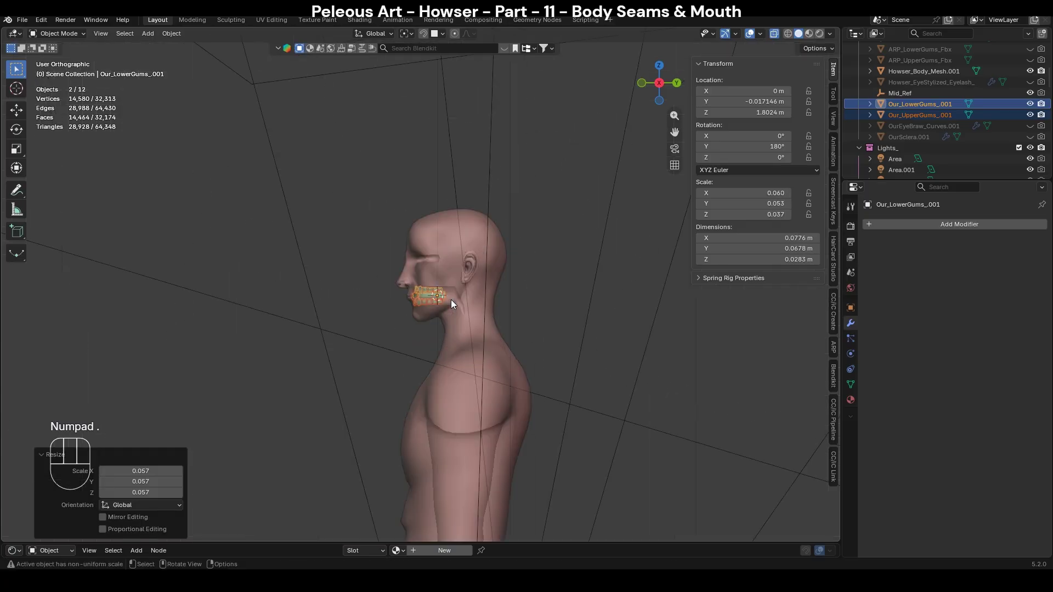
{"action": "key", "text": "s"}
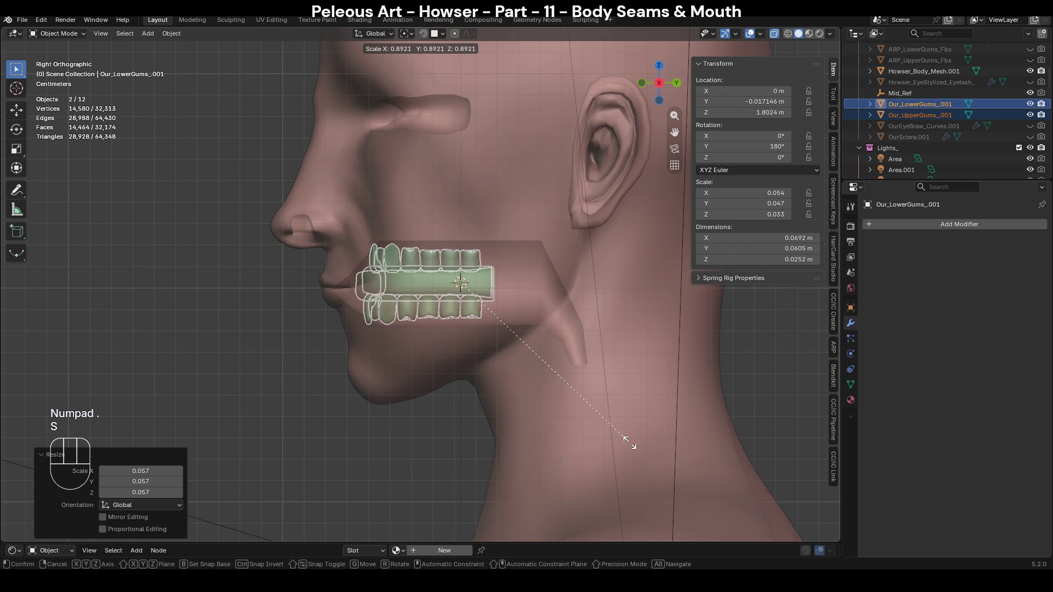
{"action": "left_click", "coordinate": [612, 424]}
{"action": "scroll", "coordinate": [607, 420], "scroll_direction": "up", "scroll_amount": 4}
{"action": "key", "text": "s"}
{"action": "left_click", "coordinate": [595, 393]}
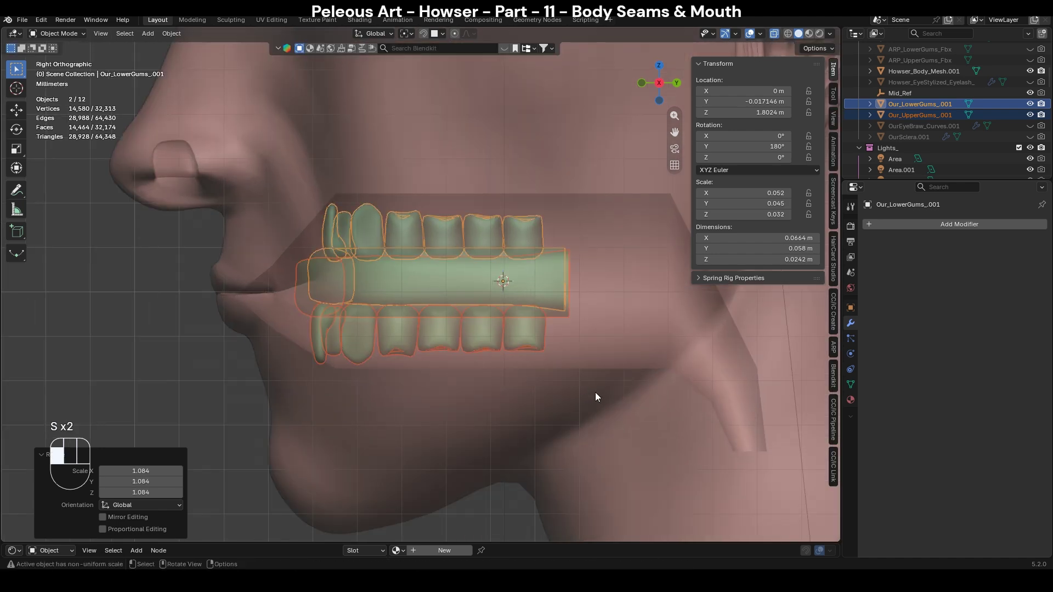
{"action": "key", "text": "s"}
{"action": "left_click", "coordinate": [614, 413]}
{"action": "middle_click_drag", "start_coordinate": [506, 334], "coordinate": [521, 358], "text": "shift"}
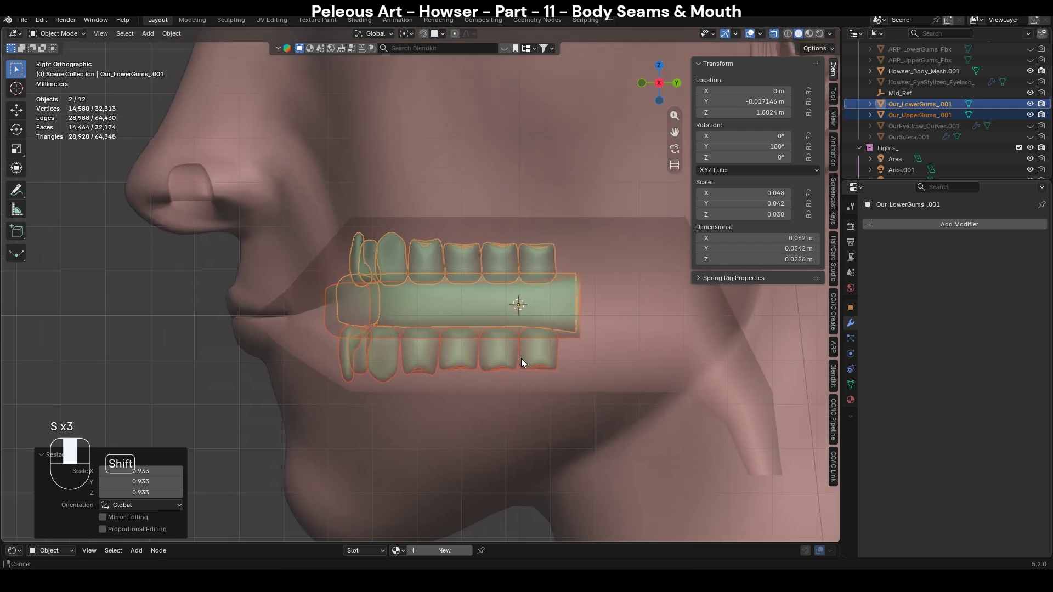
Select only the lower gums object inside the mouth cavity.
{"action": "left_click", "coordinate": [456, 252]}
{"action": "left_click", "coordinate": [457, 253]}
{"action": "left_click", "coordinate": [367, 341]}
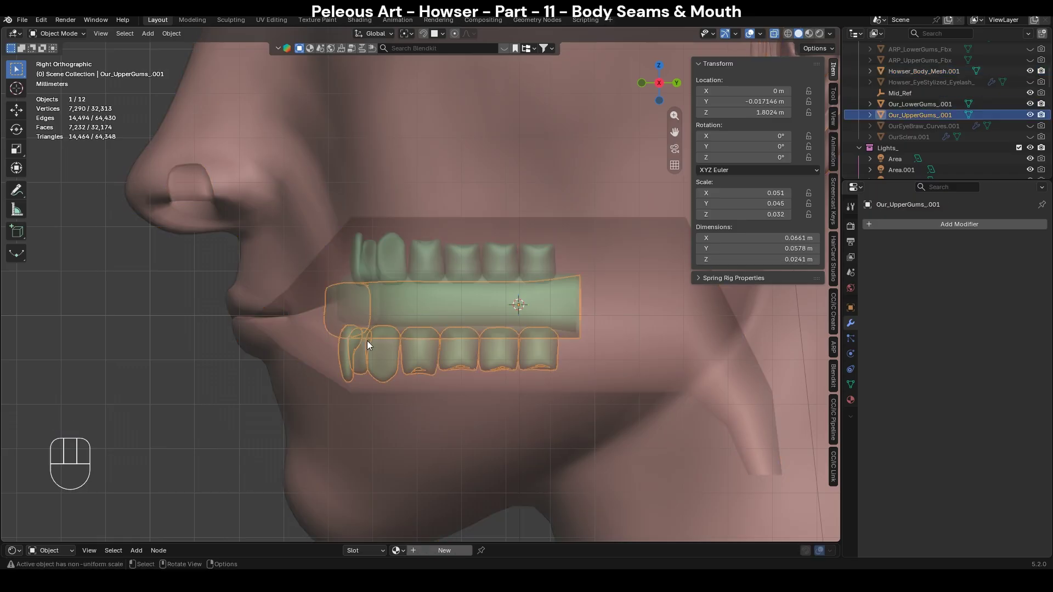
{"action": "left_click", "coordinate": [447, 262]}
{"action": "left_click", "coordinate": [446, 261]}
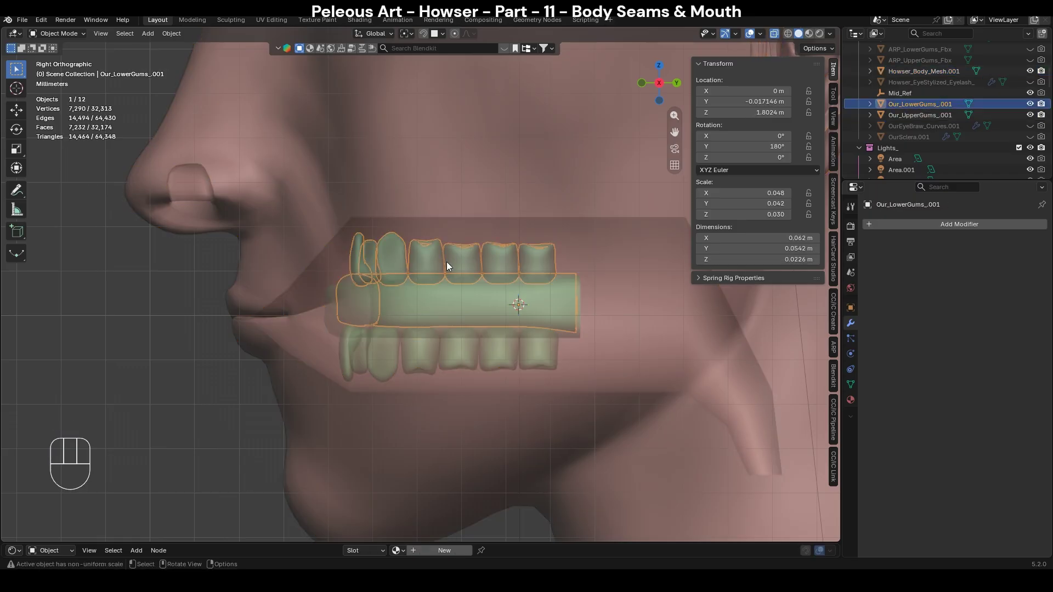
{"action": "key", "text": "g"}
{"action": "key", "text": "y"}
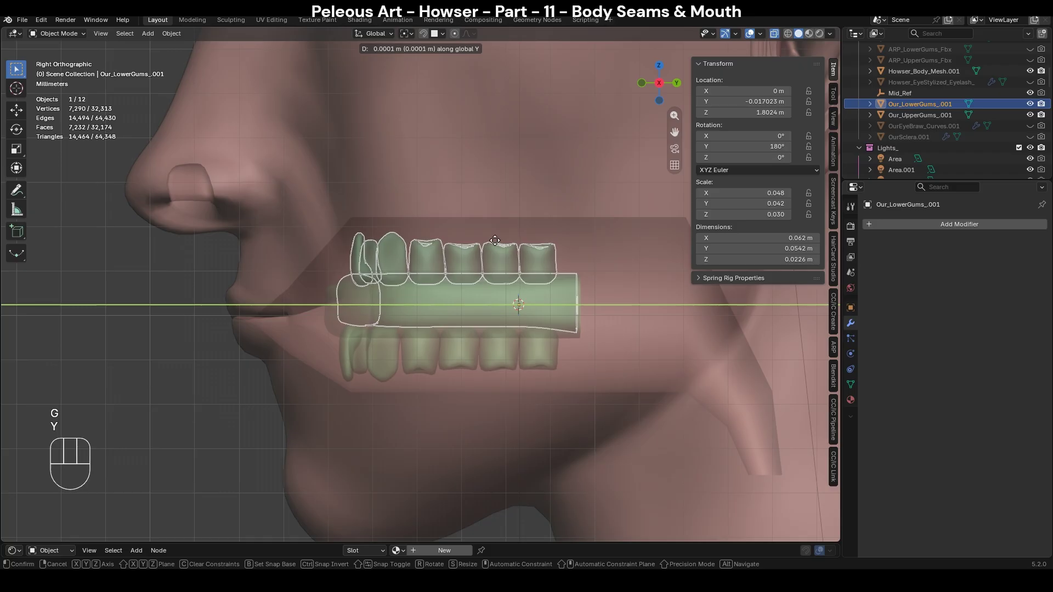
{"action": "left_click", "coordinate": [488, 304]}
{"action": "key", "text": "ctrl+z"}
Move the lower gums straight down along Z so their teeth meet the upper teeth.
{"action": "key", "text": "g"}
{"action": "key", "text": "z"}
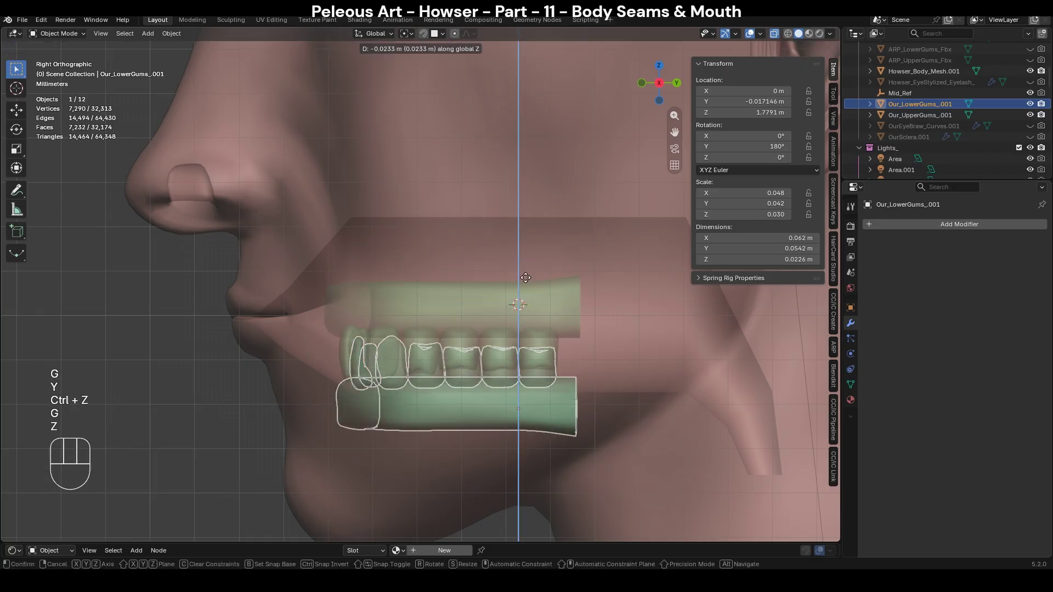
{"action": "left_click", "coordinate": [527, 287]}
{"action": "middle_click_drag", "start_coordinate": [527, 287], "coordinate": [519, 345]}
{"action": "key", "text": "alt+z"}
{"action": "key", "text": "alt+z"}
Add the upper gums to the selection and raise both gums about 0.012 m along Z within the mouth cavity.
{"action": "middle_click_drag", "start_coordinate": [617, 354], "coordinate": [433, 285]}
{"action": "scroll", "coordinate": [436, 384], "scroll_direction": "up", "scroll_amount": 3}
{"action": "key", "text": "alt+z"}
{"action": "left_click", "coordinate": [336, 255], "text": "shift"}
{"action": "scroll", "coordinate": [560, 390], "scroll_direction": "down", "scroll_amount": 2}
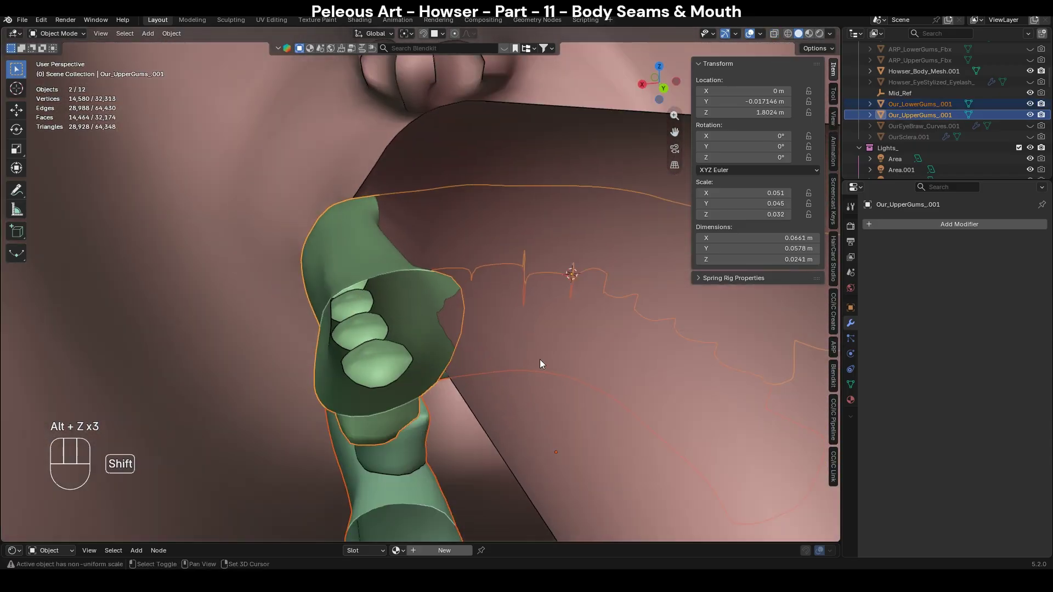
{"action": "middle_click_drag", "start_coordinate": [561, 389], "coordinate": [512, 319], "text": "shift"}
{"action": "scroll", "coordinate": [513, 319], "scroll_direction": "down", "scroll_amount": 3}
{"action": "key", "text": "KP_3"}
{"action": "key", "text": "alt+z"}
{"action": "key", "text": "g"}
{"action": "key", "text": "z"}
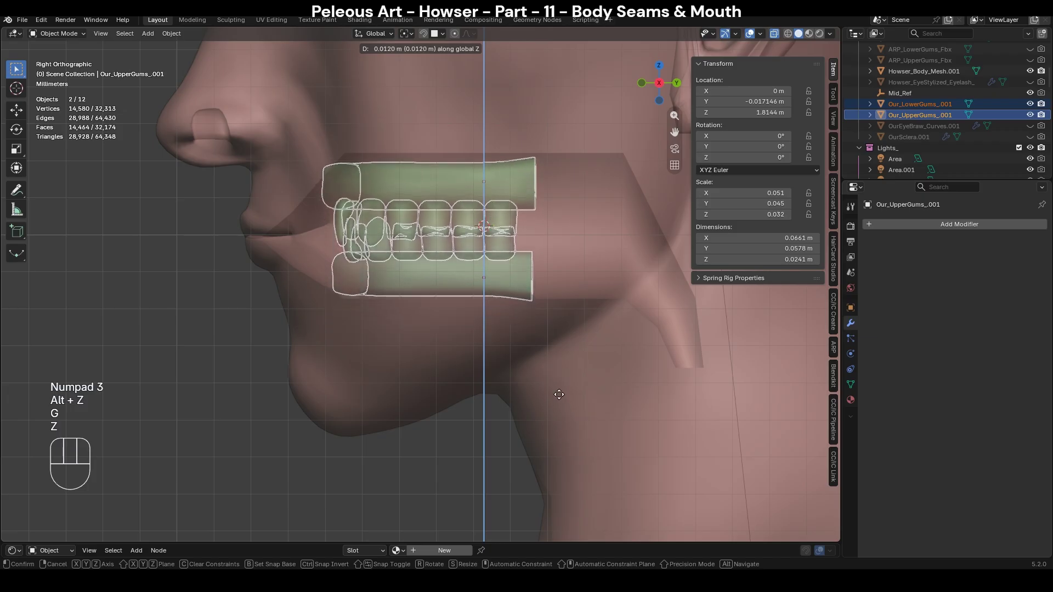
{"action": "left_click", "coordinate": [560, 394]}
Move both gums about 0.0022 m along Y toward the lips.
{"action": "key", "text": "alt+z"}
{"action": "middle_click_drag", "start_coordinate": [400, 223], "coordinate": [467, 242]}
{"action": "key", "text": "KP_3"}
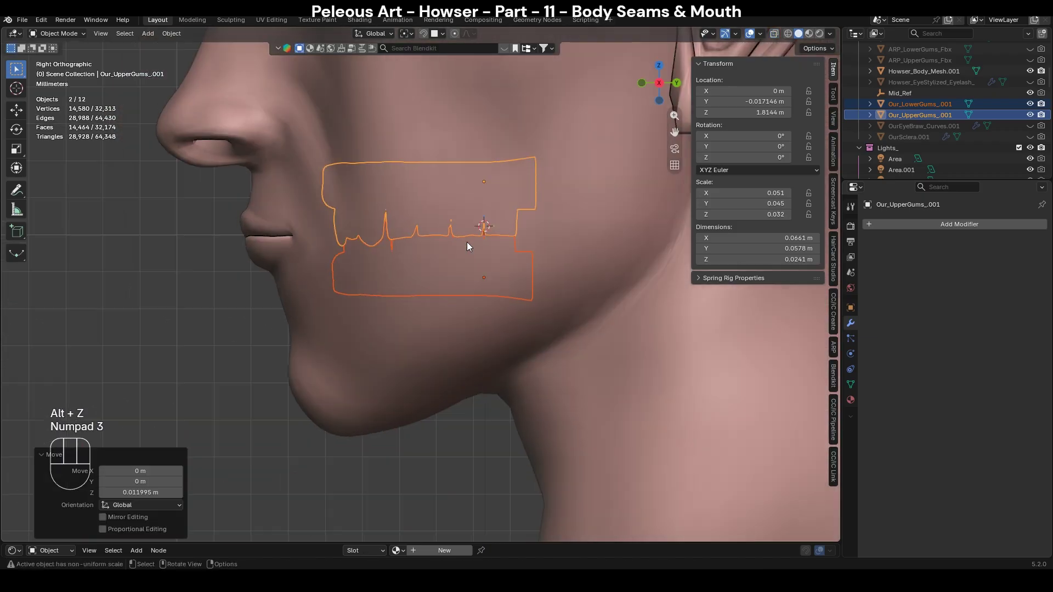
{"action": "key", "text": "alt+z"}
{"action": "key", "text": "g"}
{"action": "key", "text": "y"}
{"action": "left_click", "coordinate": [543, 248]}
{"action": "key", "text": "alt+z"}
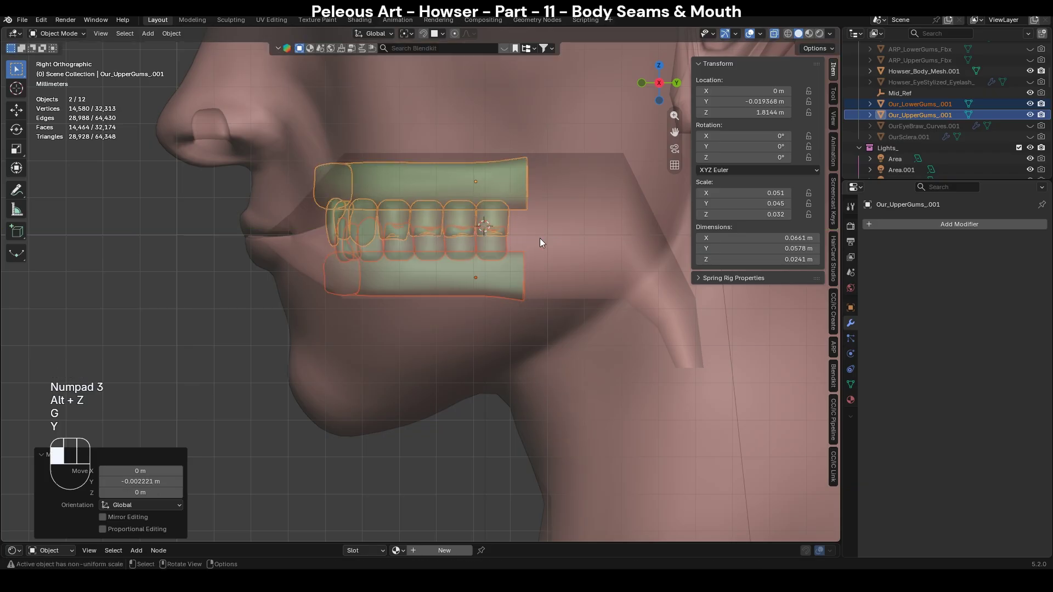
Select the Howser body mesh and open it in Edit Mode.
{"action": "middle_click_drag", "start_coordinate": [545, 258], "coordinate": [528, 329]}
{"action": "key", "text": "alt+z"}
{"action": "key", "text": "alt+z"}
{"action": "left_click", "coordinate": [482, 354]}
{"action": "key", "text": "Tab"}
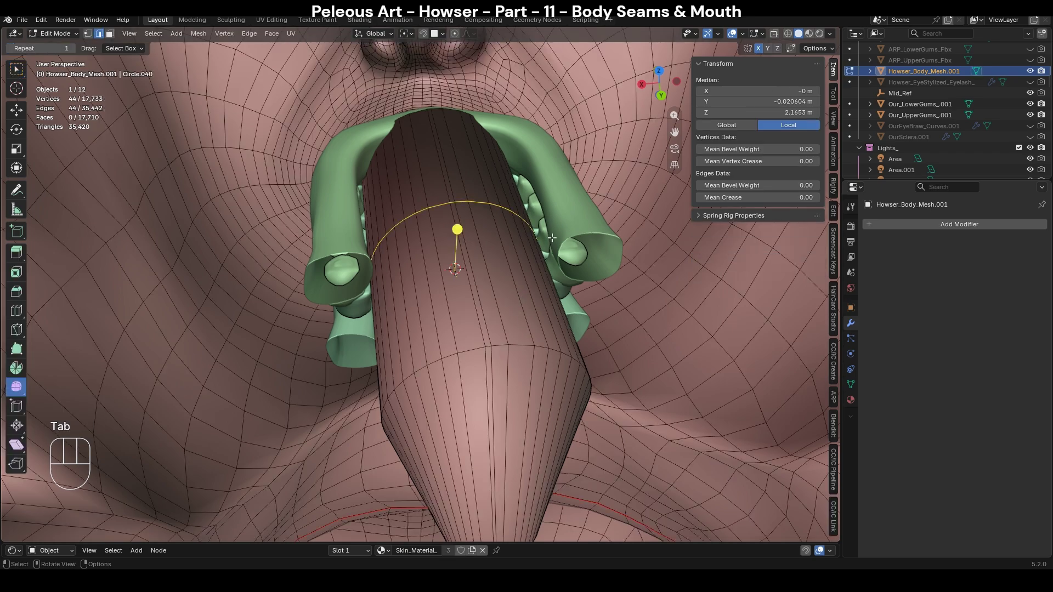
Insert a loop cut in the front half of the cavity tube and slide it toward the lips by about 0.749.
{"action": "middle_click_drag", "start_coordinate": [442, 239], "coordinate": [381, 204]}
{"action": "key", "text": "ctrl+r"}
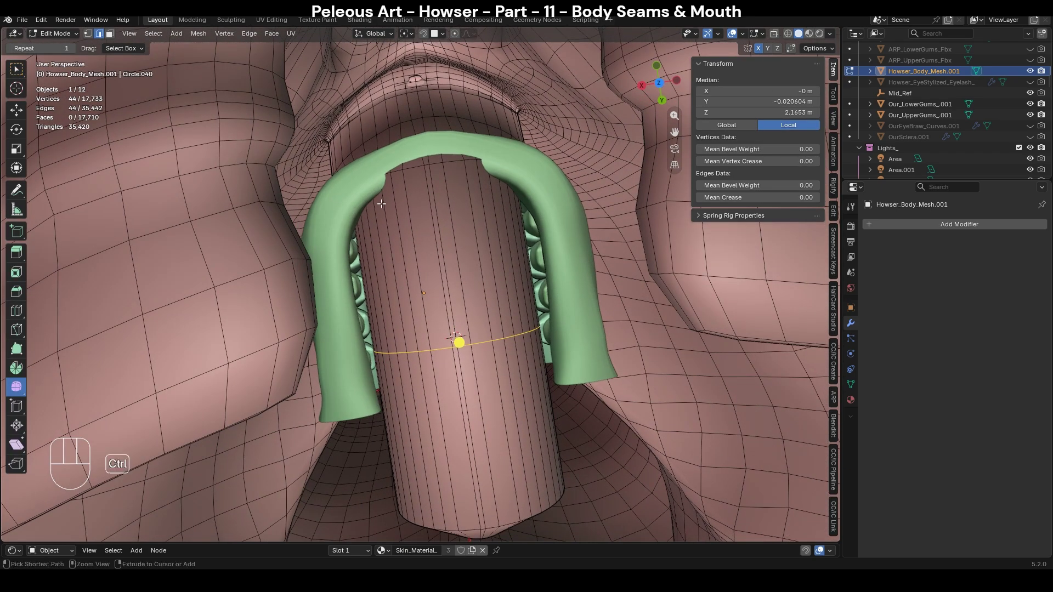
{"action": "left_click", "coordinate": [382, 204]}
{"action": "key", "text": "g"}
{"action": "key", "text": "g"}
{"action": "left_click", "coordinate": [538, 332]}
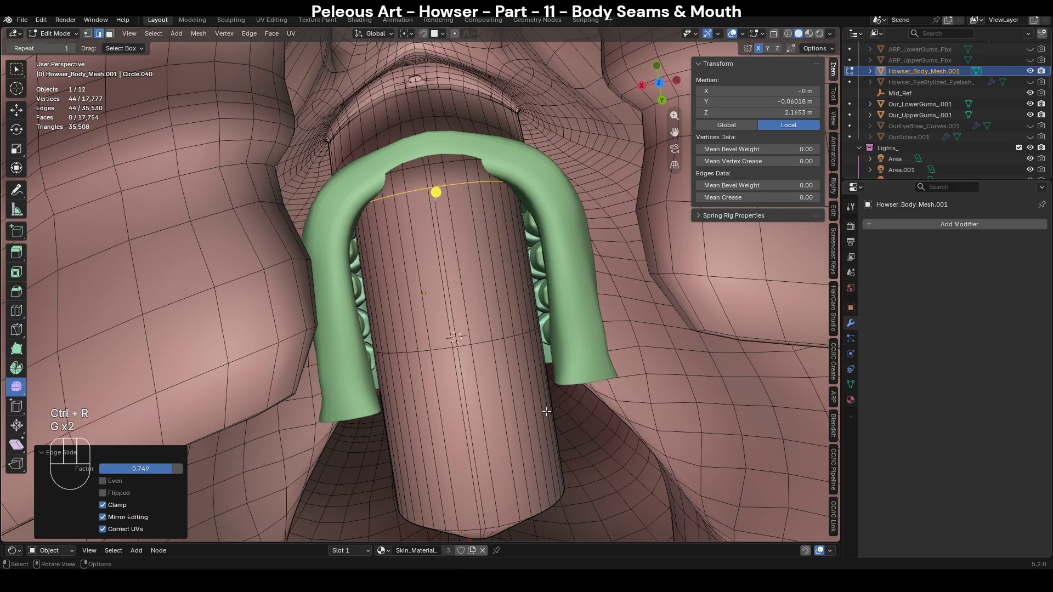
Insert a loop cut in the rear half of the cavity tube and slide it toward the throat by about 0.768.
{"action": "middle_click_drag", "start_coordinate": [544, 407], "coordinate": [542, 383]}
{"action": "key", "text": "ctrl+r"}
{"action": "left_click", "coordinate": [437, 391]}
{"action": "right_click", "coordinate": [437, 392]}
{"action": "key", "text": "g"}
{"action": "key", "text": "g"}
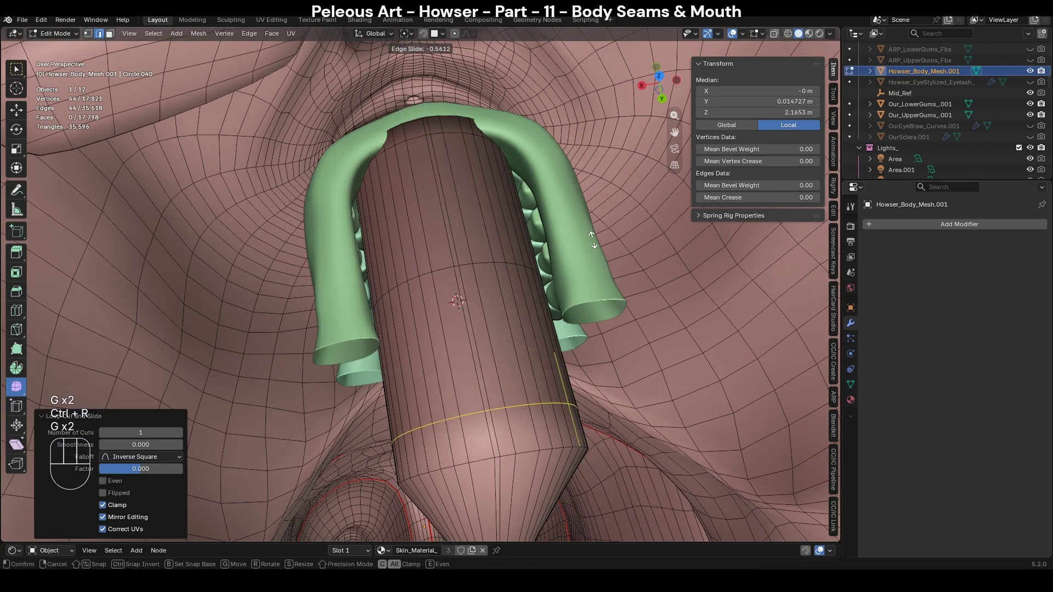
{"action": "left_click", "coordinate": [594, 259]}
Add the middle loop to the selection and expand it to all cavity faces between the new front and rear loops.
{"action": "middle_click_drag", "start_coordinate": [426, 222], "coordinate": [445, 215]}
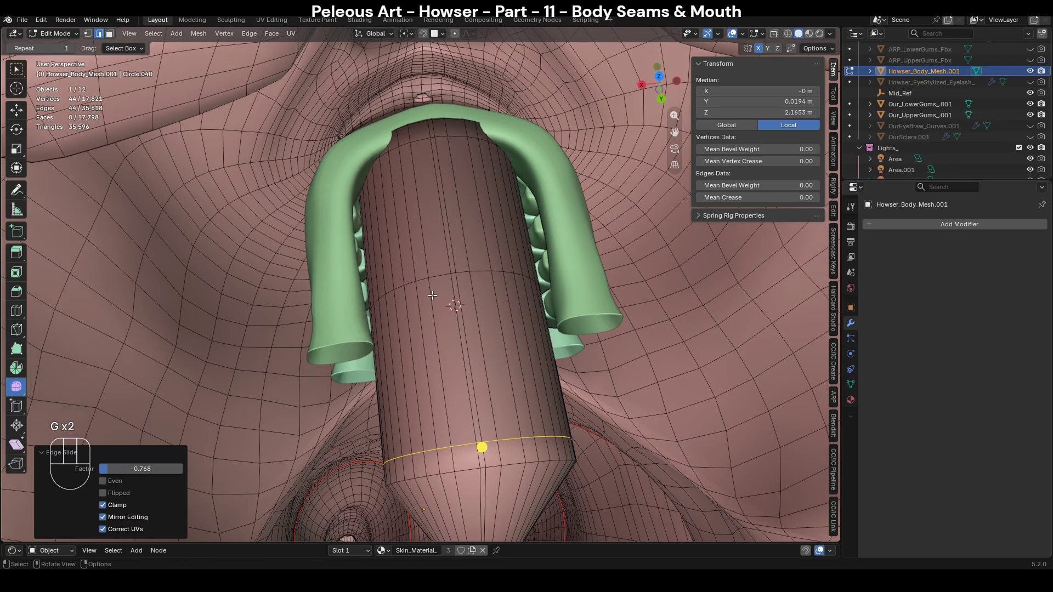
{"action": "left_click", "coordinate": [438, 270], "text": "alt+shift"}
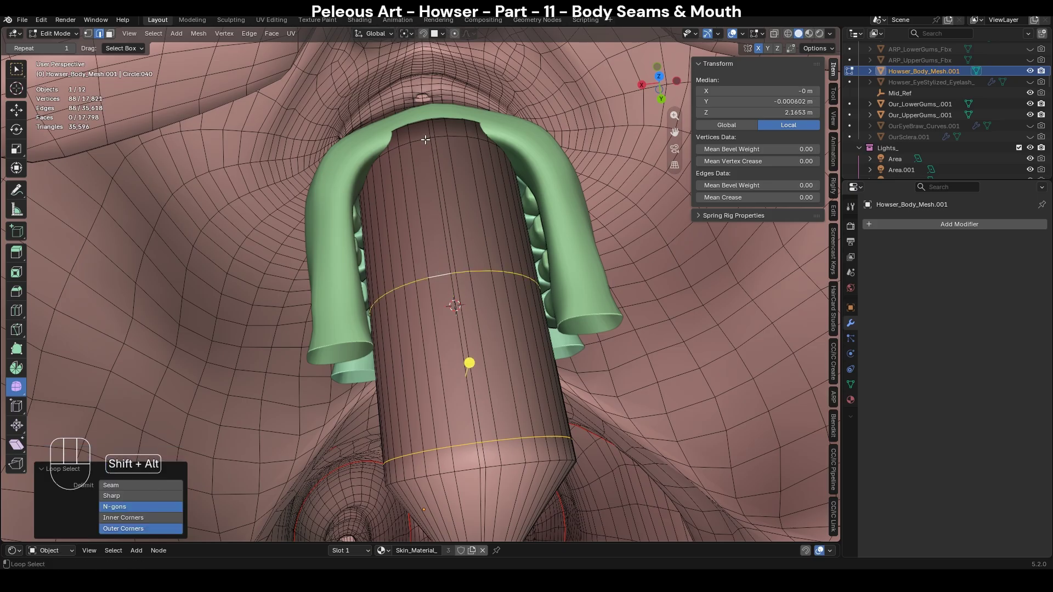
{"action": "key", "text": "ctrl+KP_Add"}
{"action": "key", "text": "ctrl+KP_Add"}
{"action": "key", "text": "ctrl+KP_Subtract"}
{"action": "key", "text": "ctrl+KP_Subtract"}
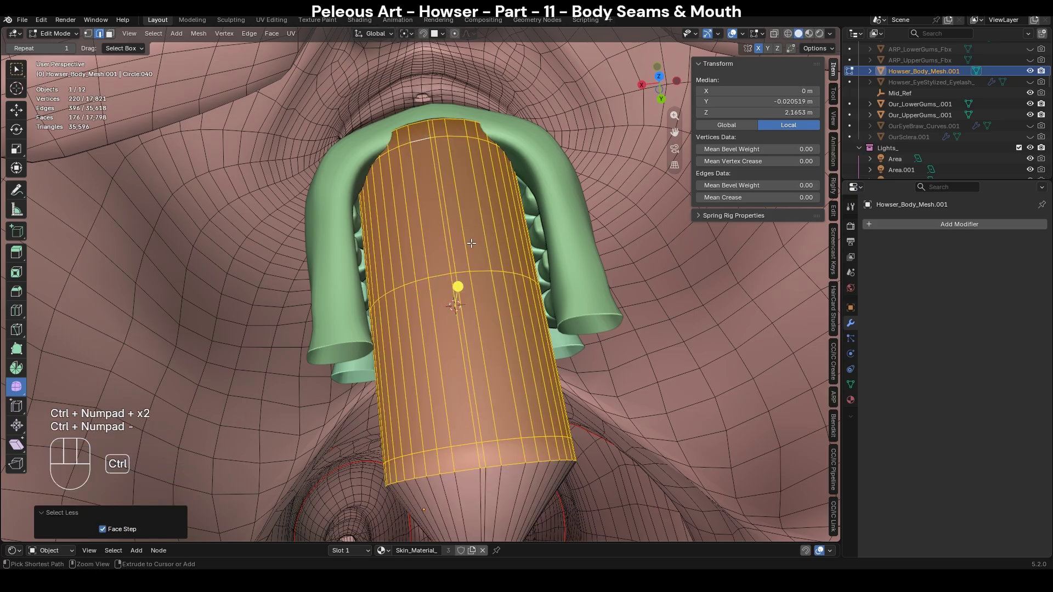
Turn on proportional editing for the selected mouth cavity faces.
{"action": "middle_click_drag", "start_coordinate": [471, 243], "coordinate": [554, 369]}
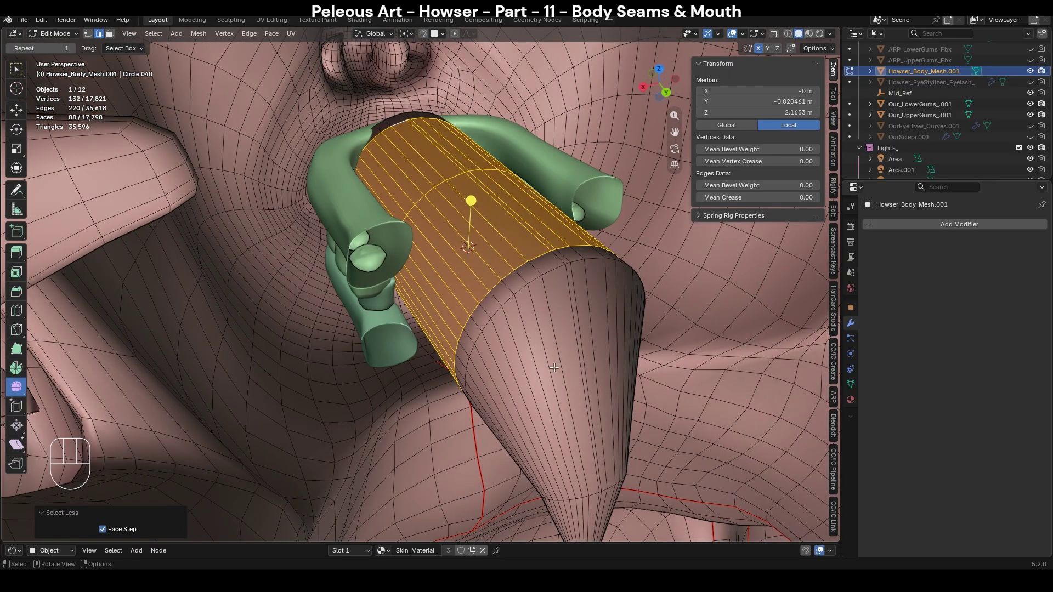
{"action": "middle_click_drag", "start_coordinate": [586, 327], "coordinate": [565, 353]}
{"action": "middle_click_drag", "start_coordinate": [525, 270], "coordinate": [430, 296]}
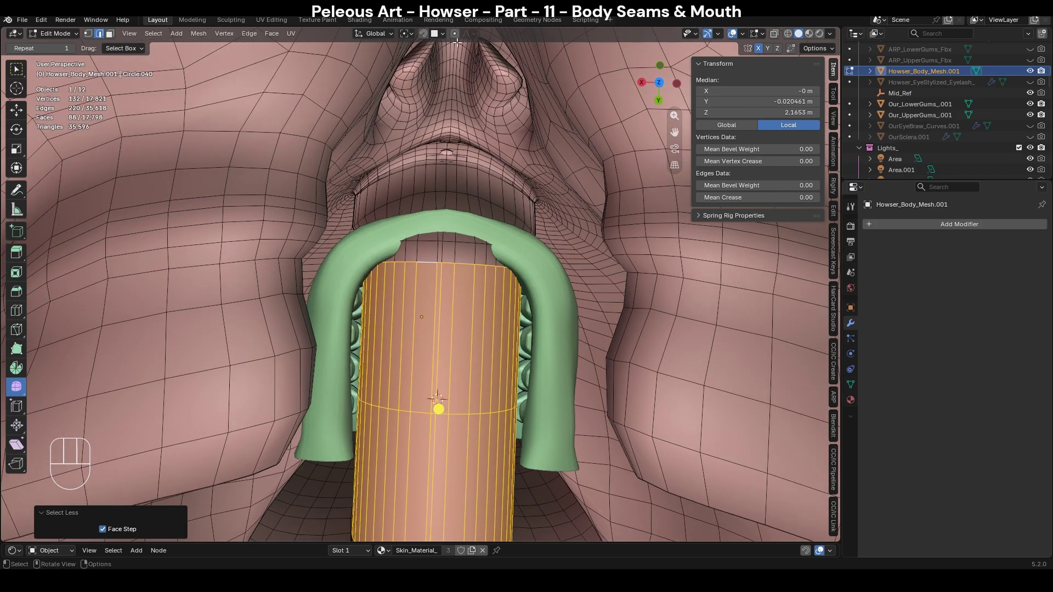
{"action": "middle_click_drag", "start_coordinate": [565, 452], "coordinate": [568, 411]}
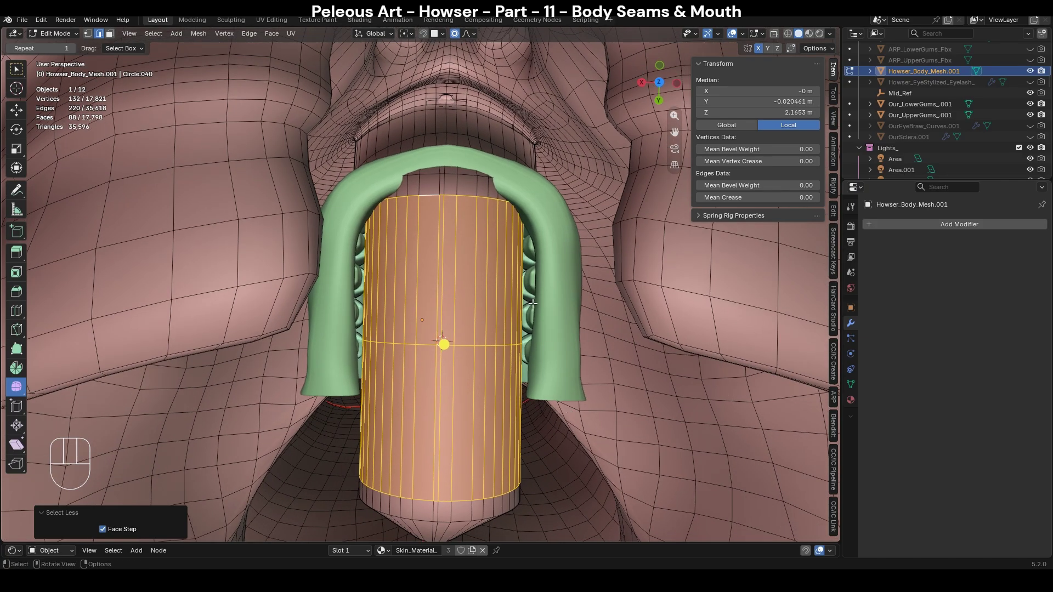
{"action": "key", "text": "s"}
{"action": "key", "text": "y"}
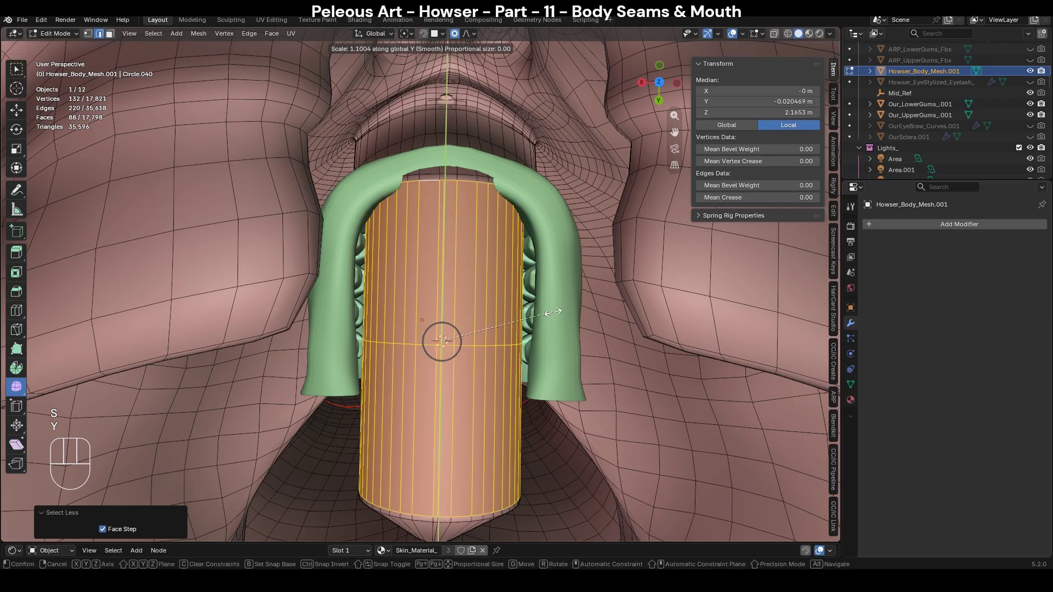
{"action": "key", "text": "ctrl+z"}
Widen the selected mouth cavity faces along X by about 1.558 so they spread around the gums.
{"action": "key", "text": "s"}
{"action": "key", "text": "x"}
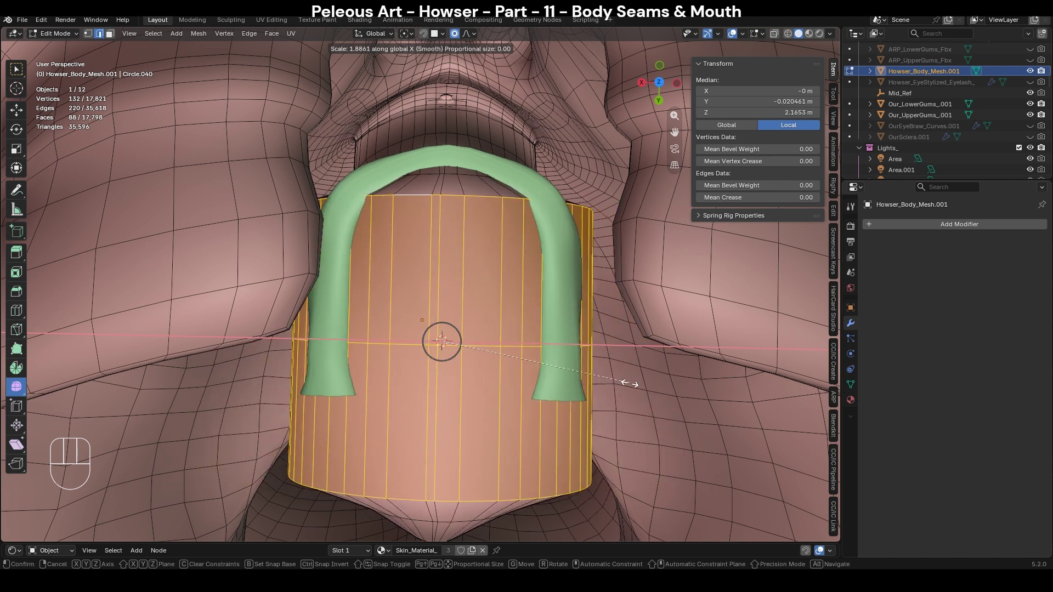
{"action": "left_click", "coordinate": [597, 378]}
{"action": "mouse_move", "coordinate": [597, 379]}
{"action": "middle_mouse_down"}
{"action": "mouse_move", "coordinate": [571, 339]}
{"action": "mouse_move", "coordinate": [599, 367]}
{"action": "middle_mouse_up"}
Scale the selected cavity faces slightly wider along X to enclose more of the gums.
{"action": "scroll", "coordinate": [575, 354], "scroll_direction": "up", "scroll_amount": 1}
{"action": "scroll", "coordinate": [599, 368], "scroll_direction": "up", "scroll_amount": 7}
{"action": "middle_click_drag", "start_coordinate": [552, 291], "coordinate": [530, 418]}
{"action": "scroll", "coordinate": [528, 385], "scroll_direction": "down", "scroll_amount": 4}
{"action": "scroll", "coordinate": [527, 385], "scroll_direction": "down", "scroll_amount": 2}
{"action": "key", "text": "s"}
{"action": "key", "text": "x"}
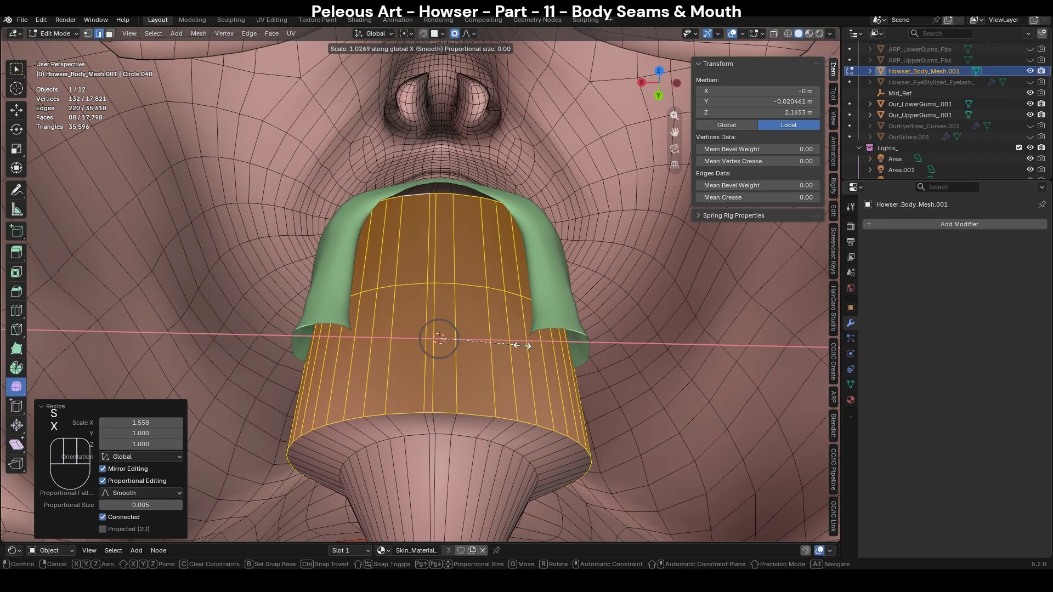
{"action": "left_click", "coordinate": [530, 345]}
Select the lengthwise edges at the upper and lower corners of one cavity side and extend the selection to their X mirror.
{"action": "middle_click_drag", "start_coordinate": [623, 439], "coordinate": [529, 330]}
{"action": "left_click", "coordinate": [517, 419]}
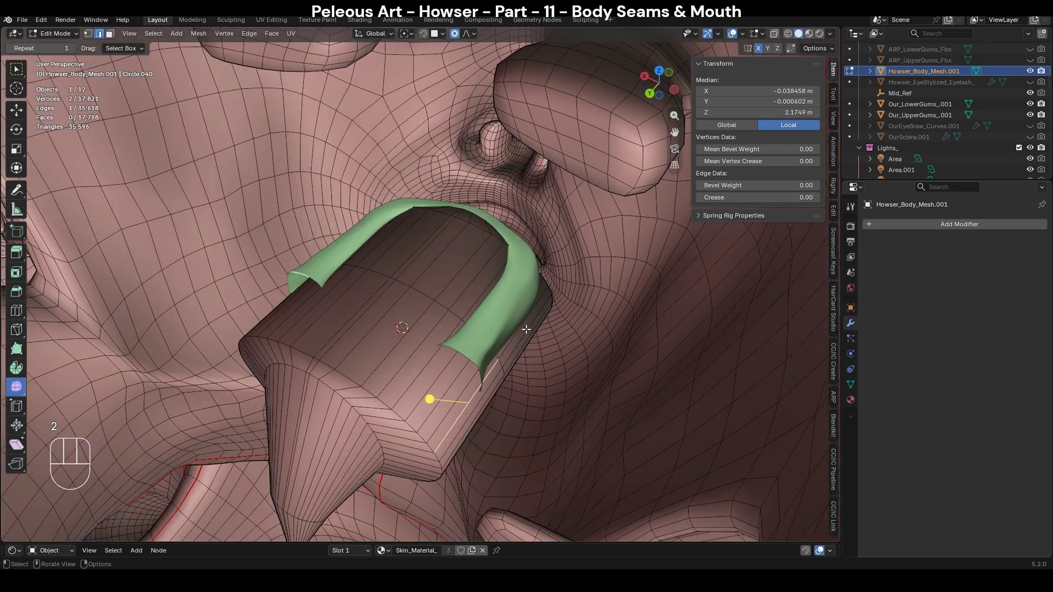
{"action": "middle_click_drag", "start_coordinate": [513, 406], "coordinate": [542, 346]}
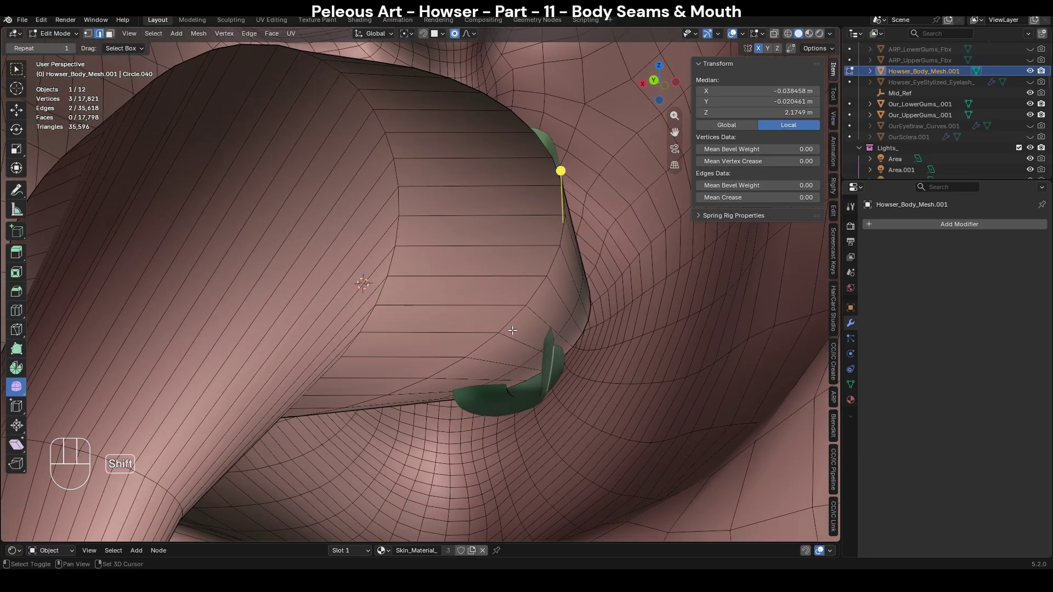
{"action": "middle_click_drag", "start_coordinate": [573, 402], "coordinate": [513, 423]}
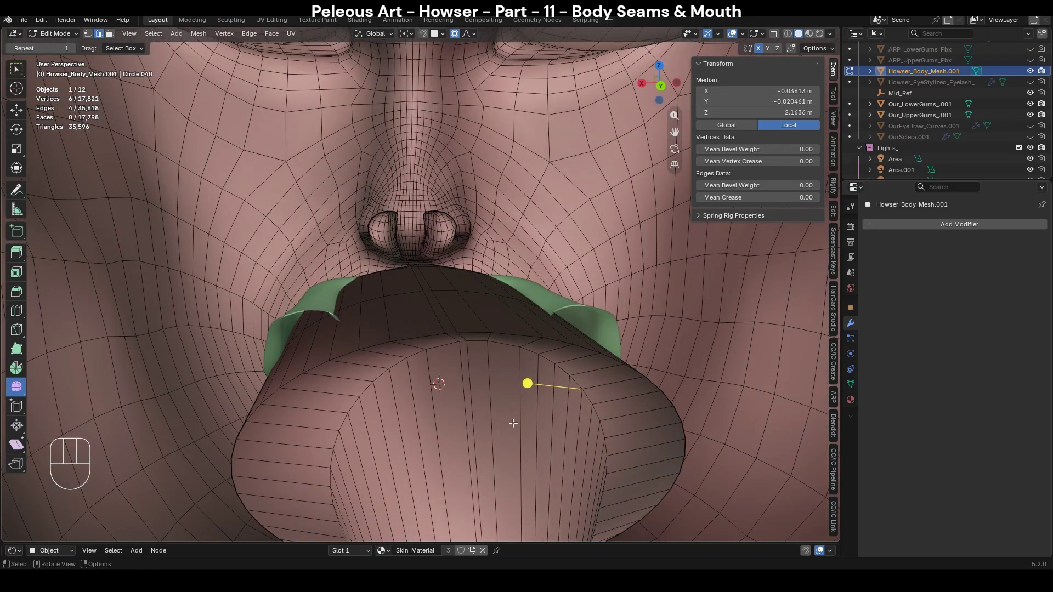
{"action": "key", "text": "shift+ctrl+m"}
{"action": "middle_click_drag", "start_coordinate": [570, 481], "coordinate": [598, 444]}
Scale the mirrored corner edges of the mouth cavity along local Z by about 1.24 with proportional editing.
{"action": "key", "text": "s"}
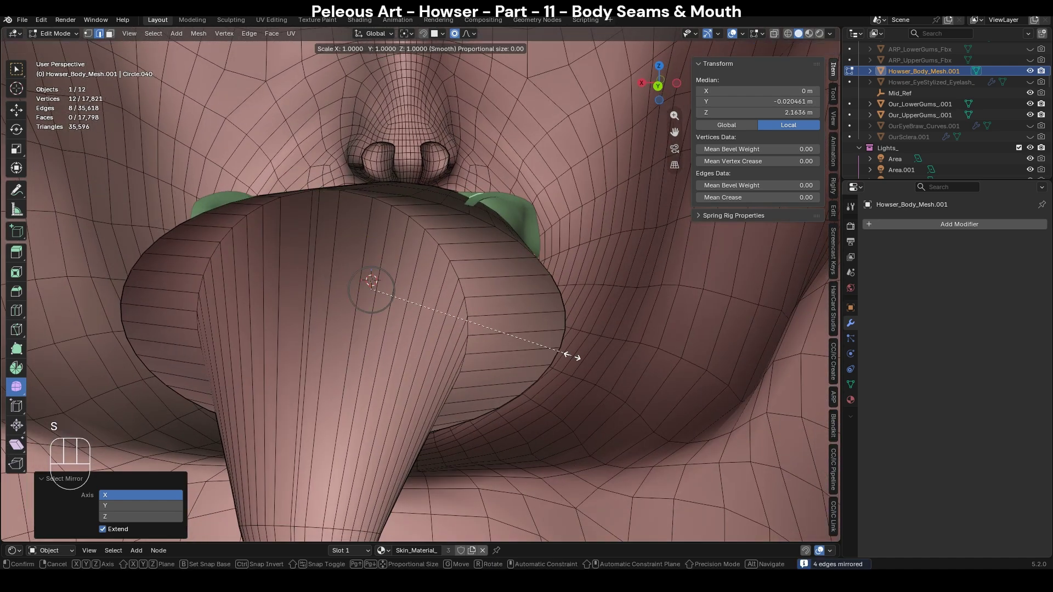
{"action": "key", "text": "z"}
{"action": "key", "text": "z"}
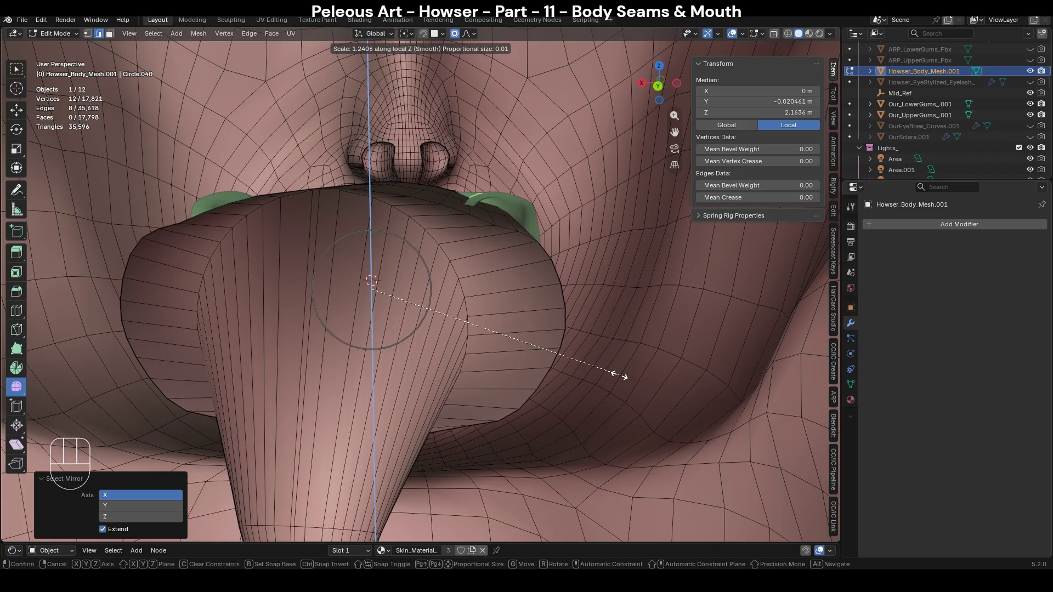
{"action": "left_click", "coordinate": [621, 376]}
Compare the lips and gums from the front with and without the corner-edge scaling, both solid and see-through.
{"action": "scroll", "coordinate": [621, 376], "scroll_direction": "down", "scroll_amount": 3}
{"action": "key", "text": "alt+z"}
{"action": "key", "text": "KP_1"}
{"action": "key", "text": "ctrl+z"}
{"action": "key", "text": "ctrl+shift+z"}
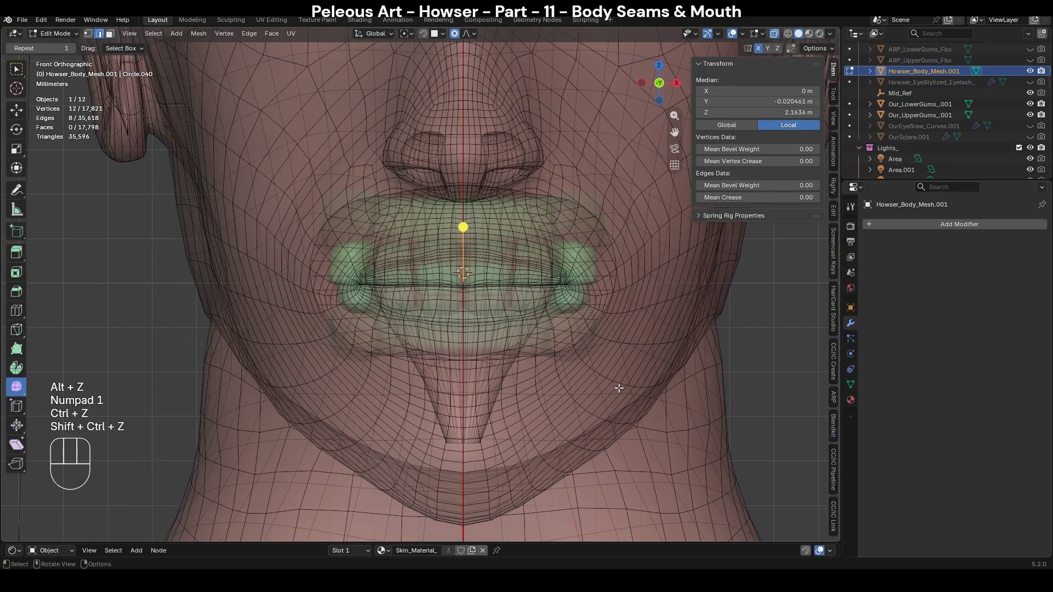
{"action": "key", "text": "alt+z"}
{"action": "scroll", "coordinate": [618, 388], "scroll_direction": "up", "scroll_amount": 5}
{"action": "key", "text": "alt+z"}
{"action": "key", "text": "alt+z"}
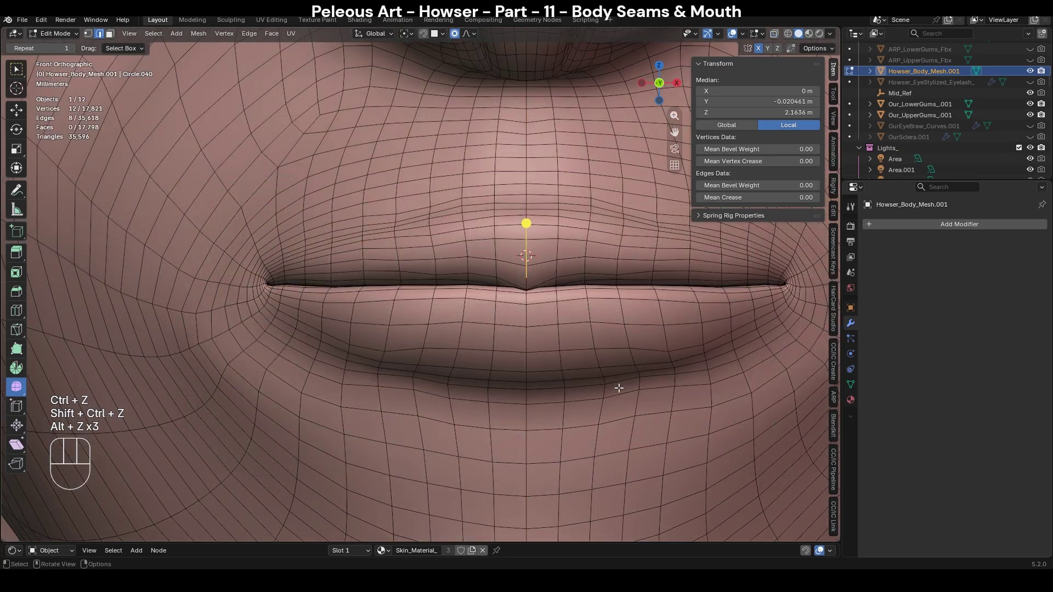
{"action": "scroll", "coordinate": [615, 313], "scroll_direction": "down", "scroll_amount": 5}
{"action": "key", "text": "alt+z"}
{"action": "key", "text": "ctrl+z"}
{"action": "key", "text": "ctrl+shift+z"}
{"action": "key", "text": "alt+z"}
{"action": "scroll", "coordinate": [639, 315], "scroll_direction": "down", "scroll_amount": 2}
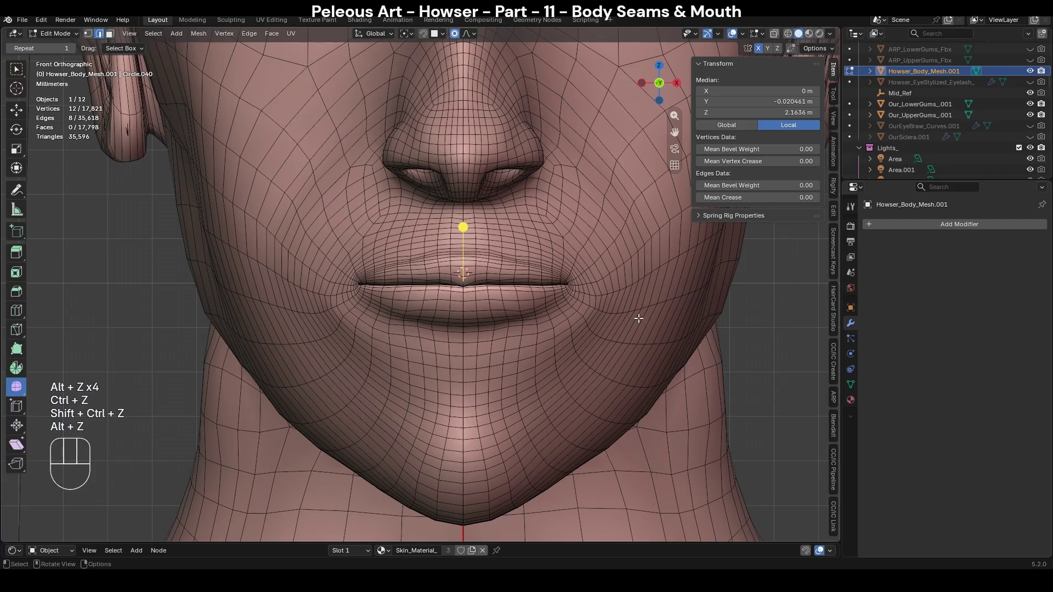
Examine the lip opening up close and check in Object Mode how the gums sit in the cavity from the side.
{"action": "scroll", "coordinate": [506, 359], "scroll_direction": "up", "scroll_amount": 8}
{"action": "middle_click_drag", "start_coordinate": [505, 360], "coordinate": [617, 374]}
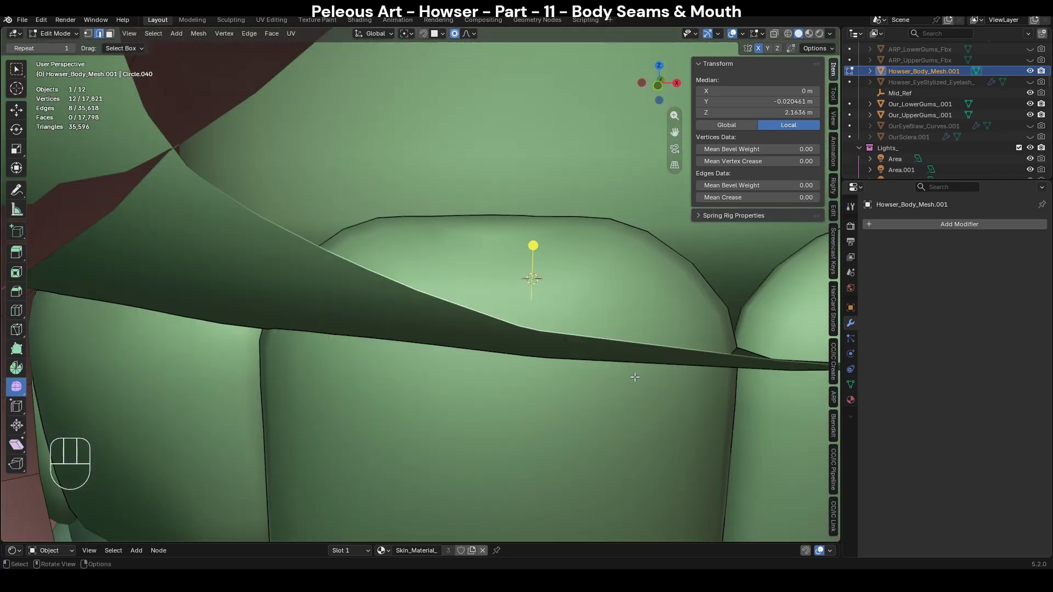
{"action": "scroll", "coordinate": [617, 374], "scroll_direction": "down", "scroll_amount": 5}
{"action": "key", "text": "Tab"}
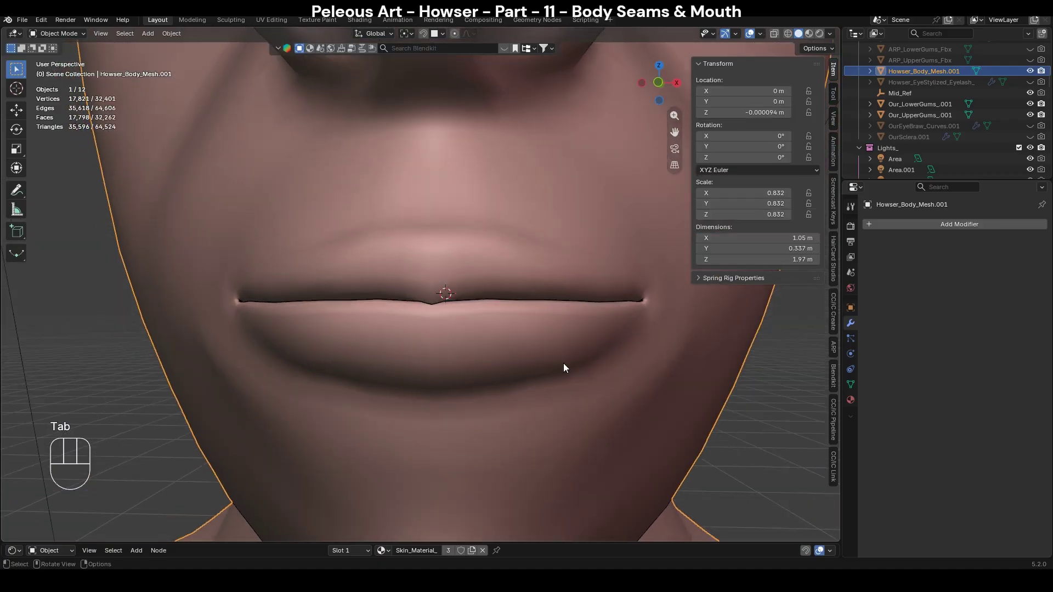
{"action": "key", "text": "KP_1"}
{"action": "key", "text": "KP_3"}
{"action": "key", "text": "alt+z"}
{"action": "middle_click_drag", "start_coordinate": [564, 364], "coordinate": [551, 373], "text": "shift"}
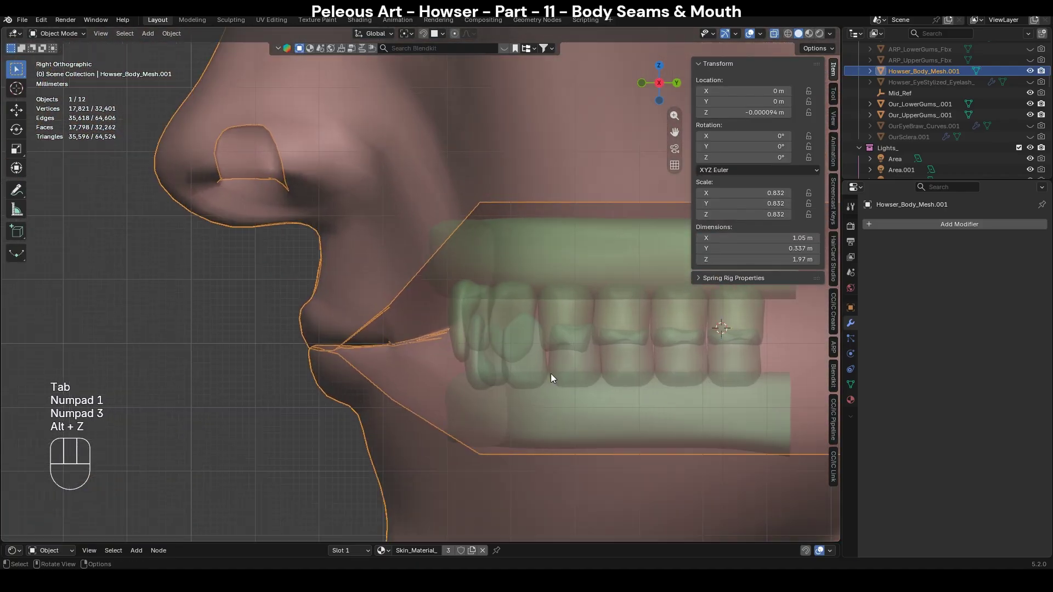
Try to lower the upper lip's bottom centre vertex about 0.0004 m along Z with proportional editing.
{"action": "key", "text": "Tab"}
{"action": "key", "text": "alt+z"}
{"action": "middle_click_drag", "start_coordinate": [545, 324], "coordinate": [454, 402]}
{"action": "scroll", "coordinate": [454, 402], "scroll_direction": "up", "scroll_amount": 2}
{"action": "middle_click_drag", "start_coordinate": [418, 435], "coordinate": [433, 343], "text": "shift"}
{"action": "key", "text": "alt+z"}
{"action": "key", "text": "alt+z"}
{"action": "left_click", "coordinate": [406, 320]}
{"action": "key", "text": "KP_1"}
{"action": "key", "text": "alt+z"}
{"action": "key", "text": "alt+z"}
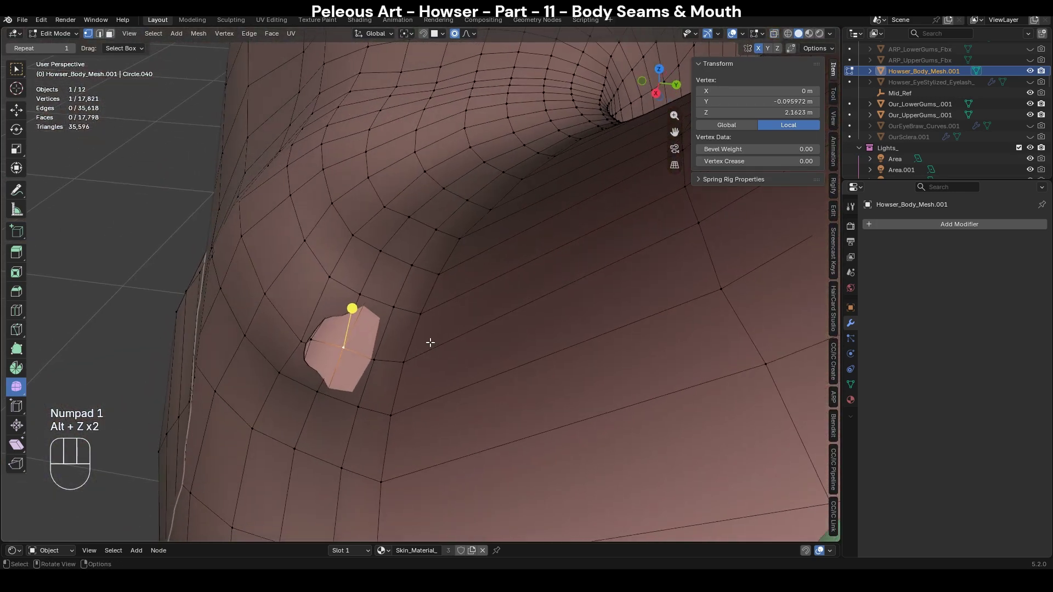
{"action": "key", "text": "g"}
{"action": "key", "text": "z"}
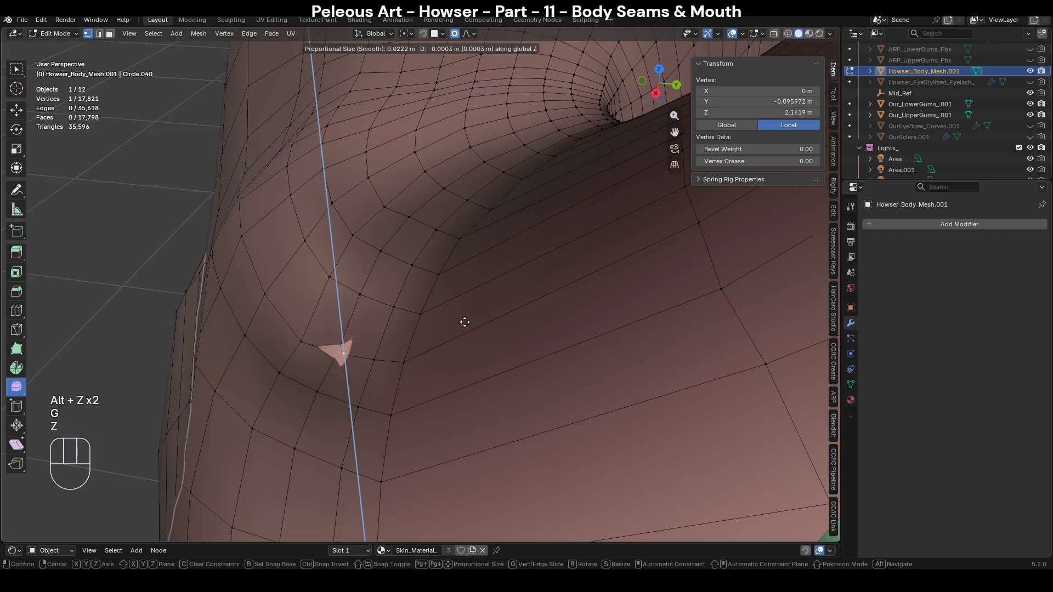
{"action": "left_click", "coordinate": [465, 324]}
{"action": "key", "text": "KP_1"}
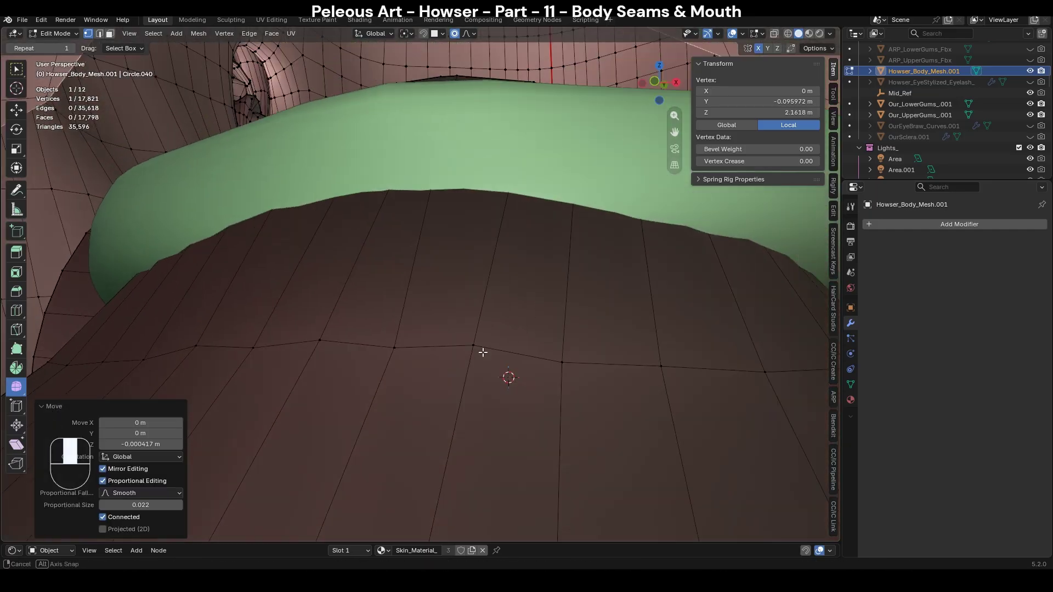
Compare the lip line with and without the lowered centre vertex and undo the vertex move.
{"action": "key", "text": "ctrl+z"}
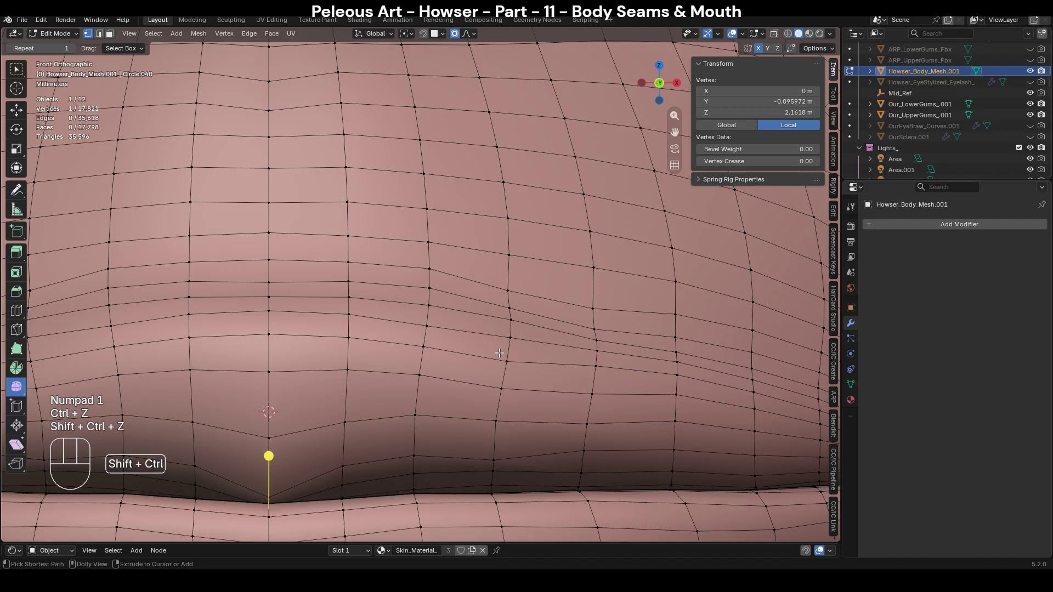
{"action": "key", "text": "ctrl+shift+z"}
{"action": "scroll", "coordinate": [499, 353], "scroll_direction": "down", "scroll_amount": 3}
{"action": "key", "text": "Tab"}
{"action": "key", "text": "Tab"}
{"action": "key", "text": "ctrl+z"}
{"action": "key", "text": "ctrl+z"}
{"action": "key", "text": "ctrl+shift+z"}
{"action": "scroll", "coordinate": [499, 354], "scroll_direction": "up", "scroll_amount": 4}
{"action": "key", "text": "ctrl+z"}
Turn off proportional editing.
{"action": "left_click", "coordinate": [455, 33]}
{"action": "middle_click_drag", "start_coordinate": [714, 417], "coordinate": [513, 458]}
{"action": "scroll", "coordinate": [513, 458], "scroll_direction": "up", "scroll_amount": 1}
{"action": "middle_click_drag", "start_coordinate": [566, 396], "coordinate": [536, 331]}
Try to lower only the upper lip's centre vertex about 0.0004 m along Z, and undo the move and selection.
{"action": "key", "text": "g"}
{"action": "key", "text": "z"}
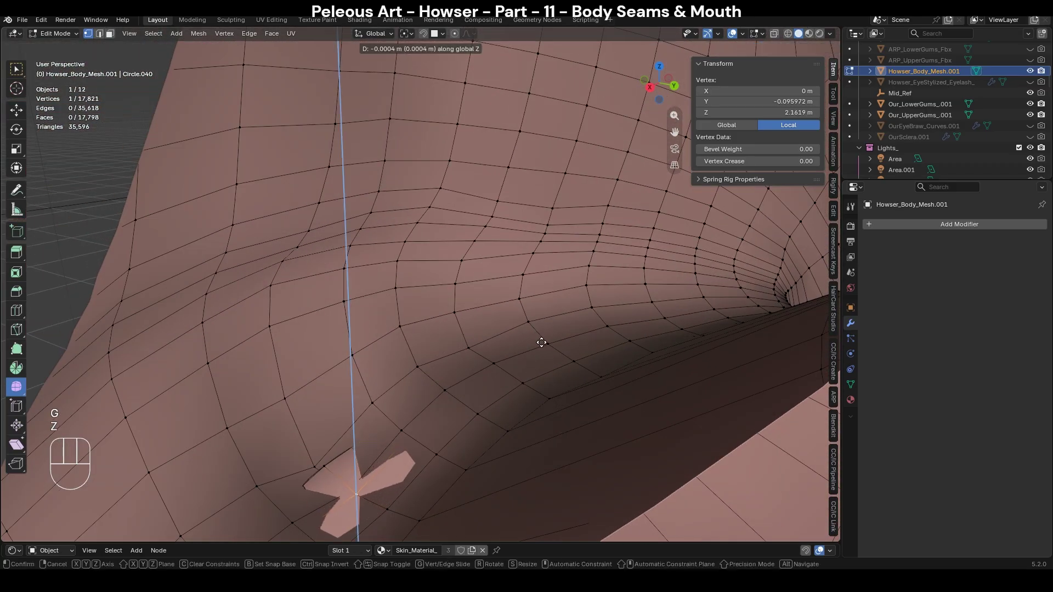
{"action": "left_click", "coordinate": [543, 344]}
{"action": "key", "text": "KP_1"}
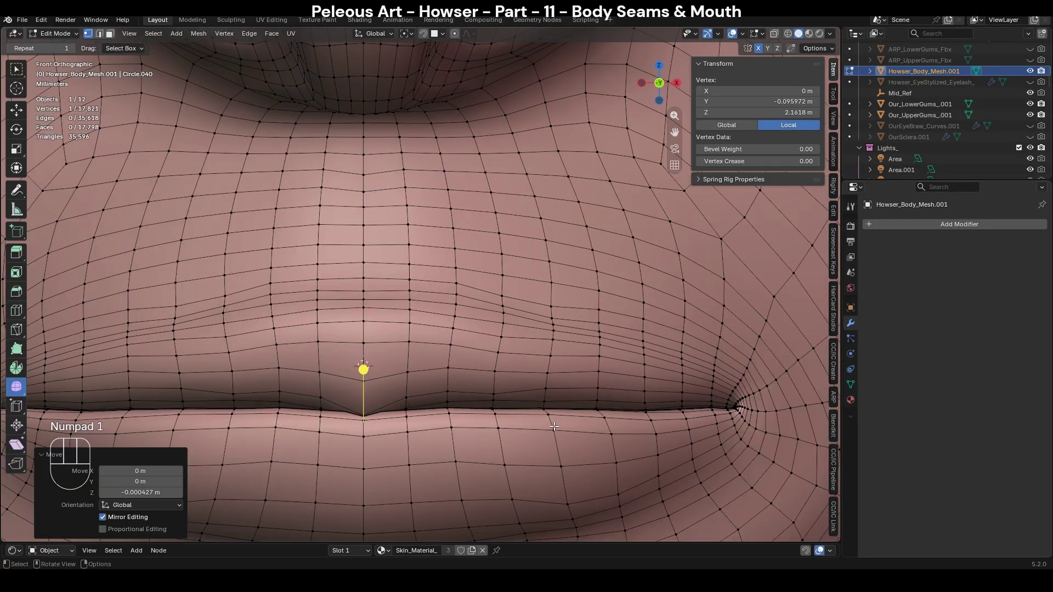
{"action": "key", "text": "ctrl+z"}
{"action": "middle_click_drag", "start_coordinate": [554, 427], "coordinate": [376, 443]}
{"action": "key", "text": "ctrl+z"}
{"action": "middle_click_drag", "start_coordinate": [480, 395], "coordinate": [446, 375]}
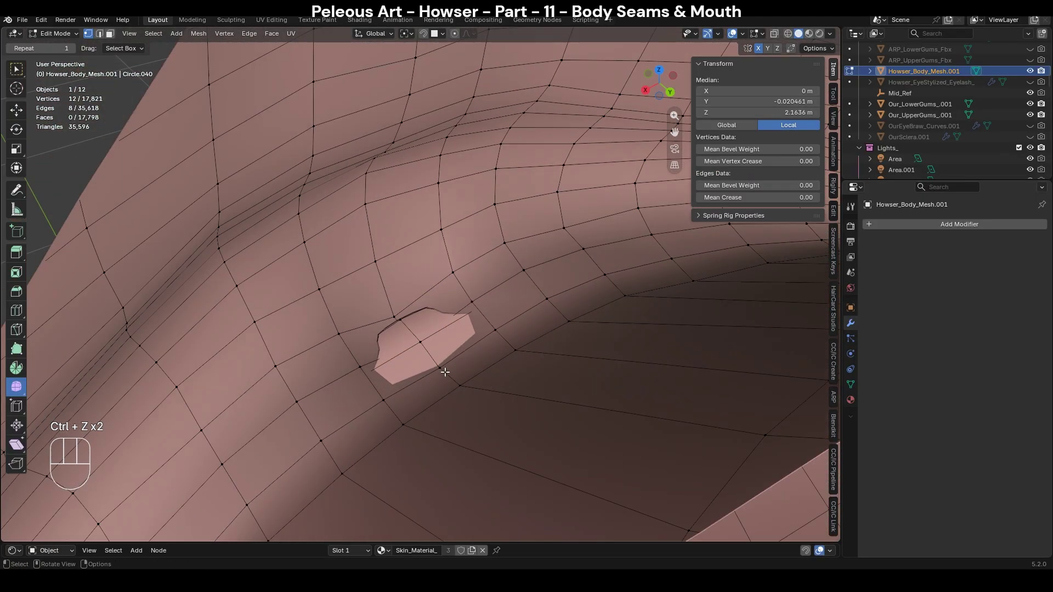
Select the upper lip's bottom centre vertex and grow the selection once to include its surrounding vertices.
{"action": "key", "text": "1"}
{"action": "key", "text": "ctrl+KP_Add"}
{"action": "key", "text": "alt+z"}
{"action": "key", "text": "alt+z"}
{"action": "key", "text": "KP_1"}
{"action": "scroll", "coordinate": [490, 345], "scroll_direction": "down", "scroll_amount": 7}
{"action": "scroll", "coordinate": [562, 224], "scroll_direction": "up", "scroll_amount": 4}
{"action": "mouse_move", "coordinate": [489, 343]}
{"action": "middle_mouse_down", "text": "shift"}
{"action": "mouse_move", "coordinate": [562, 224]}
{"action": "mouse_move", "coordinate": [482, 327]}
{"action": "middle_mouse_up", "text": "shift"}
Lower the grown upper-lip centre selection about 0.00043 m along global Z without proportional editing.
{"action": "key", "text": "g"}
{"action": "key", "text": "z"}
{"action": "left_click", "coordinate": [557, 247]}
{"action": "key", "text": "ctrl+z"}
{"action": "key", "text": "g"}
{"action": "key", "text": "z"}
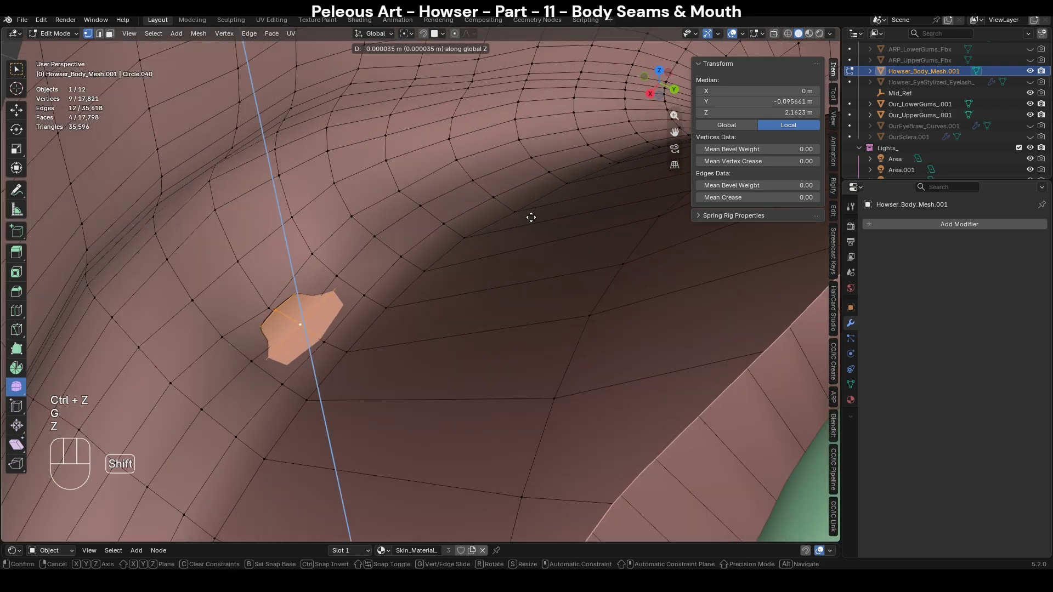
{"action": "left_click", "coordinate": [523, 278]}
{"action": "key", "text": "KP_1"}
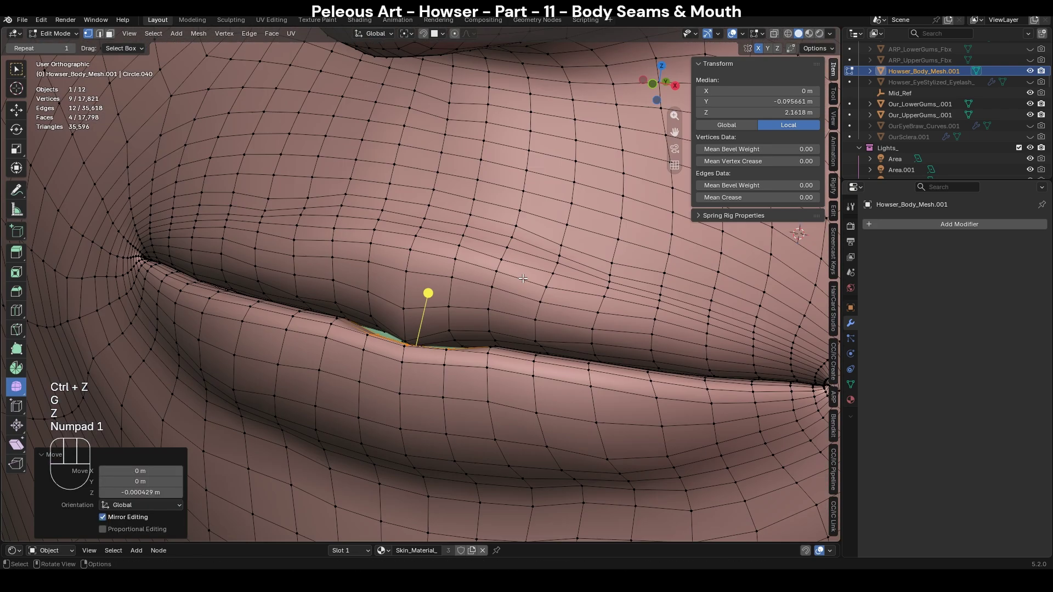
{"action": "key", "text": "ctrl+z"}
{"action": "key", "text": "shift+ctrl+z"}
{"action": "key", "text": "Tab"}
{"action": "scroll", "coordinate": [569, 314], "scroll_direction": "down", "scroll_amount": 3}
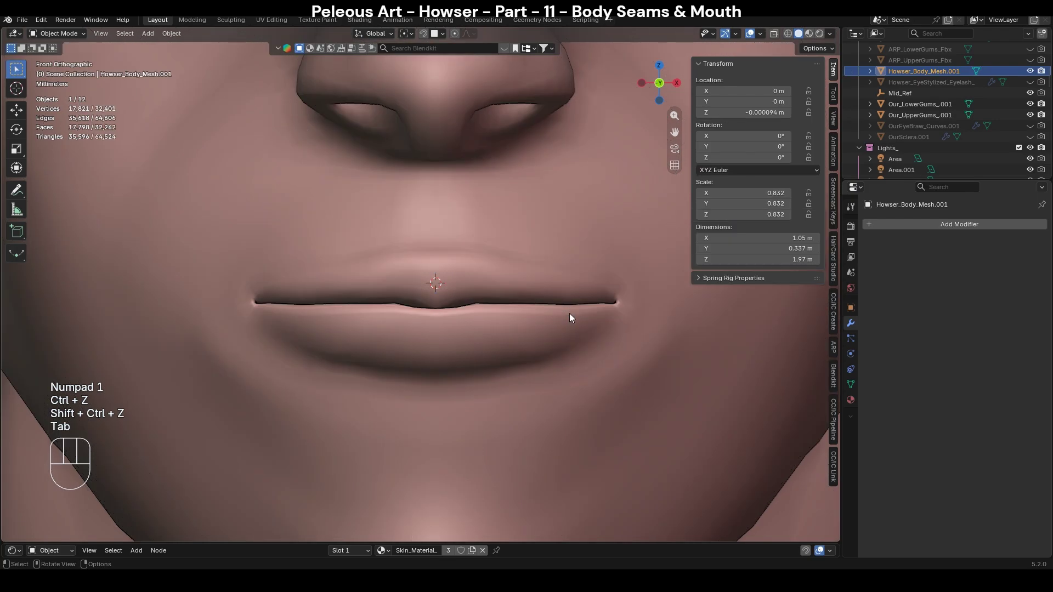
Switch the body to Sculpt Mode and ready the Smooth brush at 264 px over the lip line.
{"action": "scroll", "coordinate": [569, 313], "scroll_direction": "up", "scroll_amount": 4}
{"action": "key", "text": "ctrl+Tab"}
{"action": "key", "text": "s"}
{"action": "key", "text": "f"}
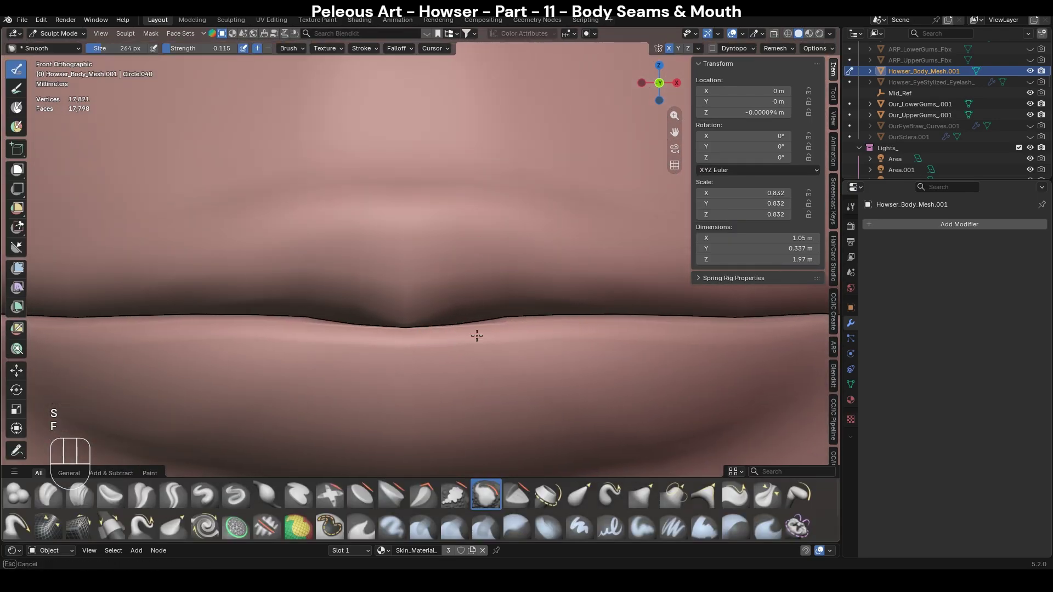
{"action": "mouse_move", "coordinate": [383, 340]}
{"action": "middle_mouse_down"}
{"action": "mouse_move", "coordinate": [612, 362]}
{"action": "mouse_move", "coordinate": [431, 324]}
{"action": "middle_mouse_up"}
{"action": "key", "text": "KP_1"}
{"action": "key", "text": "KP_3"}
Move the upper lip's lower centre edge about 0.0001 m forward along Y with proportional editing.
{"action": "key", "text": "Tab"}
{"action": "key", "text": "2"}
{"action": "left_click", "coordinate": [417, 325]}
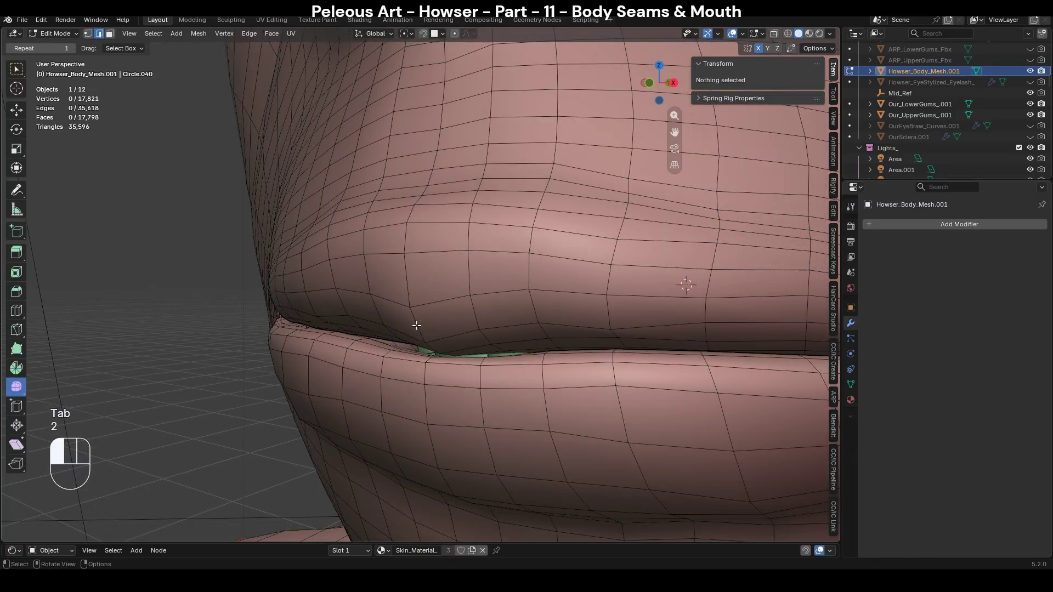
{"action": "key", "text": "KP_3"}
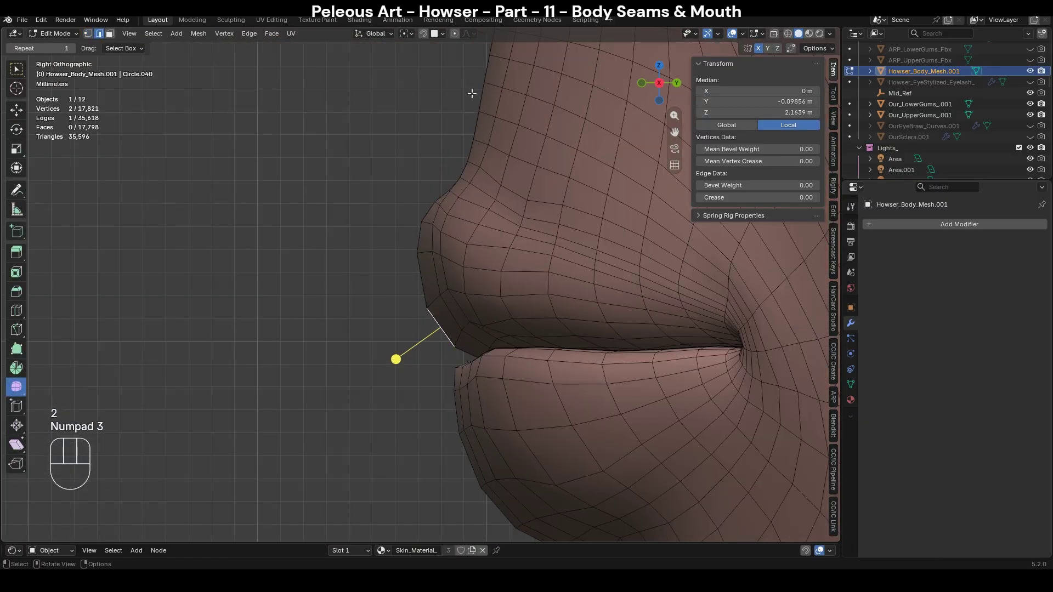
{"action": "key", "text": "g"}
{"action": "key", "text": "y"}
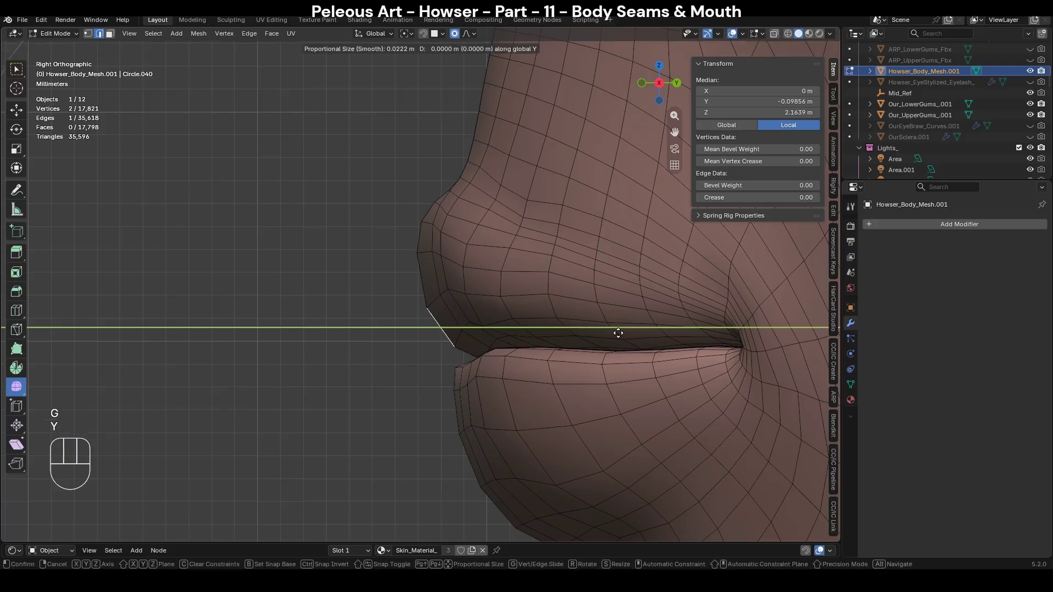
{"action": "key", "text": "KP_1"}
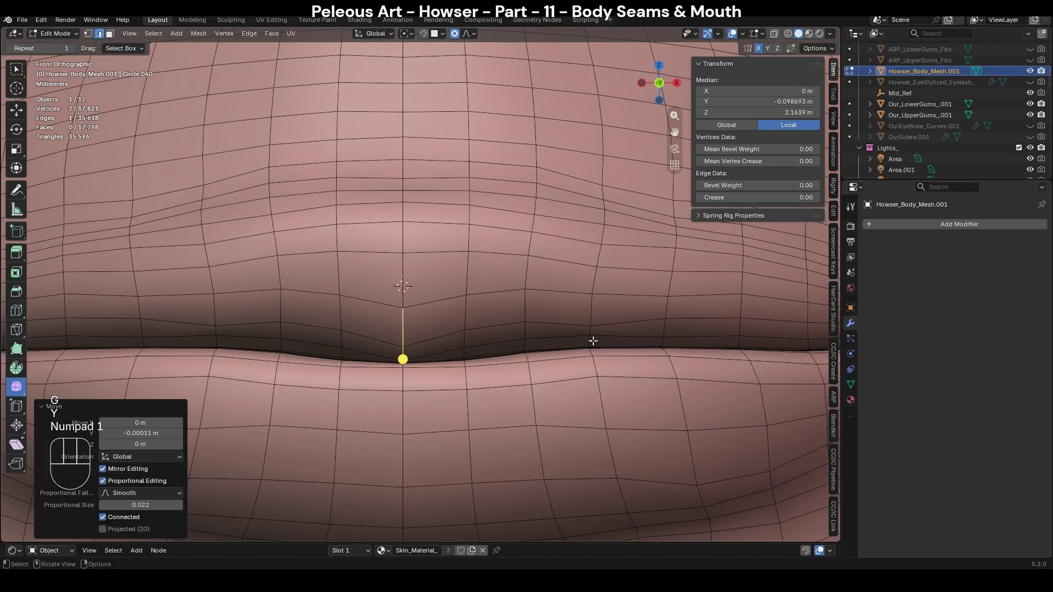
{"action": "scroll", "coordinate": [593, 341], "scroll_direction": "down", "scroll_amount": 5}
{"action": "scroll", "coordinate": [593, 342], "scroll_direction": "up", "scroll_amount": 5}
{"action": "mouse_move", "coordinate": [593, 341]}
{"action": "middle_mouse_down"}
{"action": "mouse_move", "coordinate": [496, 336]}
{"action": "mouse_move", "coordinate": [587, 356]}
{"action": "middle_mouse_up"}
{"action": "key", "text": "Tab"}
{"action": "key", "text": "KP_1"}
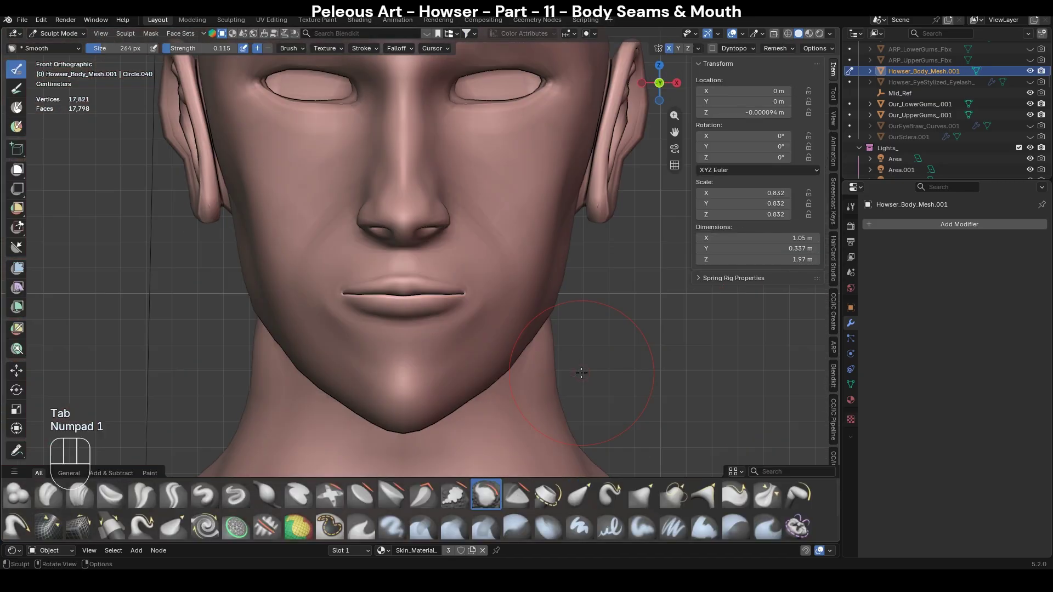
Return to Object Mode and examine where the upper gums poke through the mouth cavity from inside the head.
{"action": "key", "text": "ctrl+Tab"}
{"action": "left_click", "coordinate": [657, 334]}
{"action": "middle_click_drag", "start_coordinate": [657, 334], "coordinate": [659, 367]}
{"action": "scroll", "coordinate": [462, 447], "scroll_direction": "up", "scroll_amount": 3}
{"action": "scroll", "coordinate": [536, 445], "scroll_direction": "down", "scroll_amount": 5}
{"action": "scroll", "coordinate": [494, 406], "scroll_direction": "up", "scroll_amount": 6}
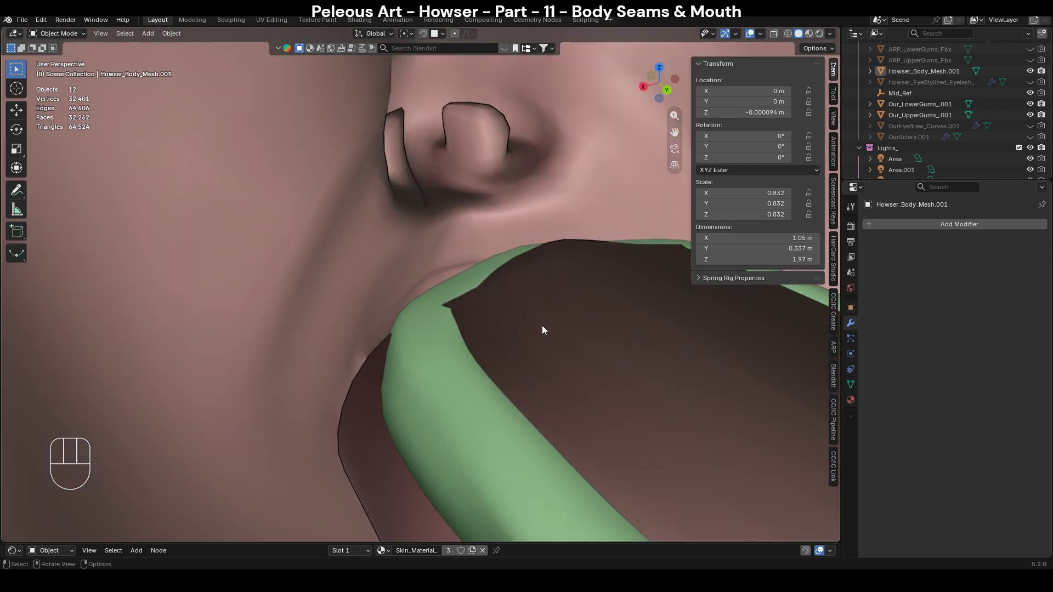
{"action": "left_click", "coordinate": [564, 331]}
{"action": "middle_click_drag", "start_coordinate": [563, 327], "coordinate": [477, 411]}
Enter Edit Mode on the body and select the edge loop around the inner rim of the lips.
{"action": "key", "text": "Tab"}
{"action": "middle_click_drag", "start_coordinate": [395, 428], "coordinate": [470, 347]}
{"action": "scroll", "coordinate": [464, 412], "scroll_direction": "up", "scroll_amount": 1}
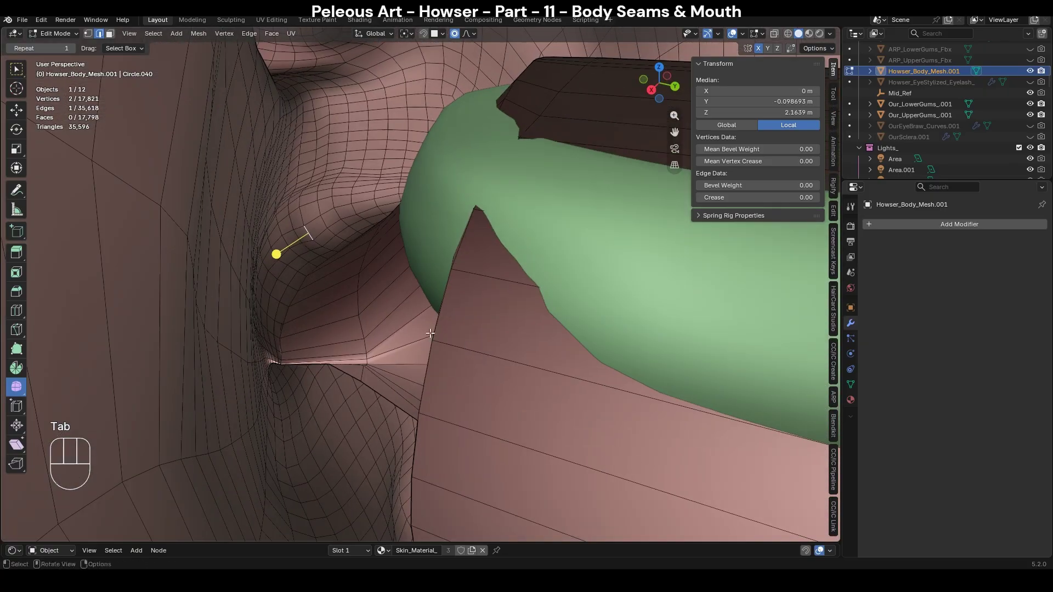
{"action": "middle_click_drag", "start_coordinate": [335, 311], "coordinate": [335, 328]}
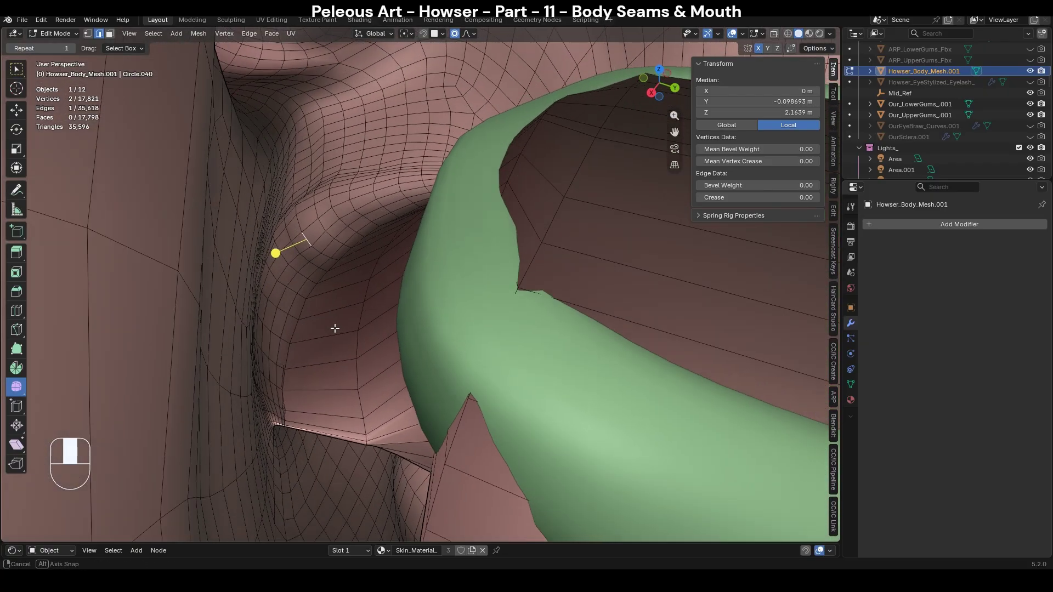
{"action": "middle_click_drag", "start_coordinate": [342, 367], "coordinate": [329, 377]}
{"action": "left_click", "coordinate": [335, 372], "text": "alt"}
{"action": "key", "text": "alt+z"}
{"action": "key", "text": "alt+z"}
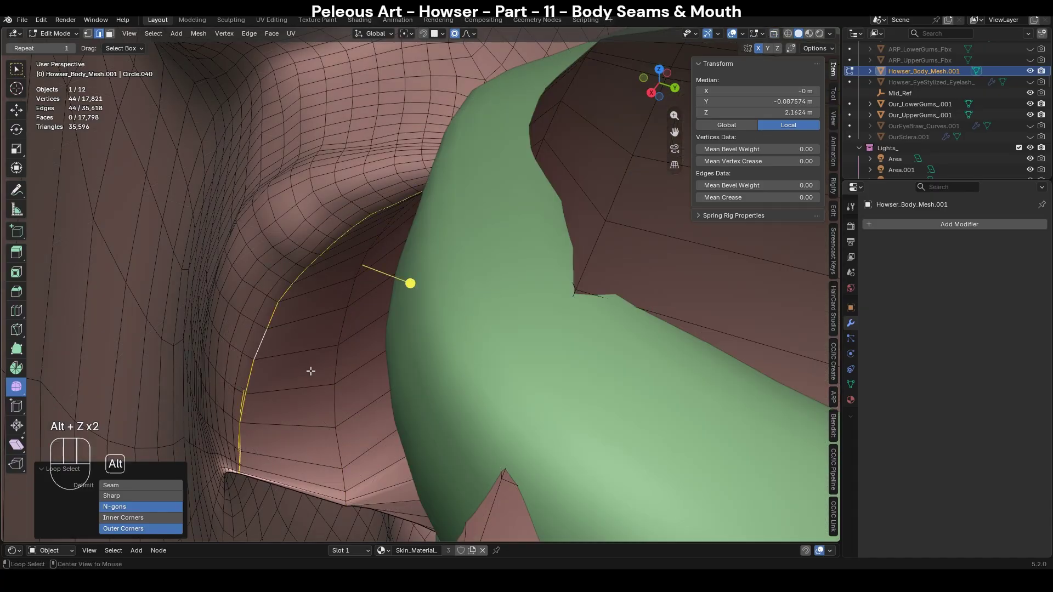
Try to edge-slide the inner lip loop back into the mouth by about 0.23.
{"action": "key", "text": "alt+z"}
{"action": "key", "text": "g"}
{"action": "key", "text": "g"}
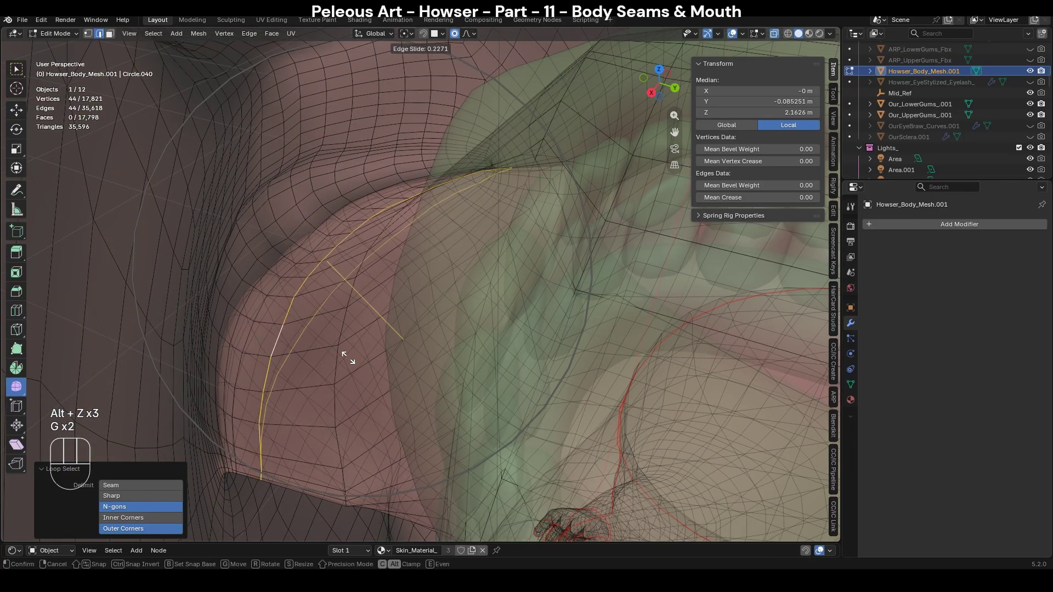
{"action": "left_click", "coordinate": [348, 357]}
{"action": "key", "text": "alt+z"}
{"action": "key", "text": "ctrl+z"}
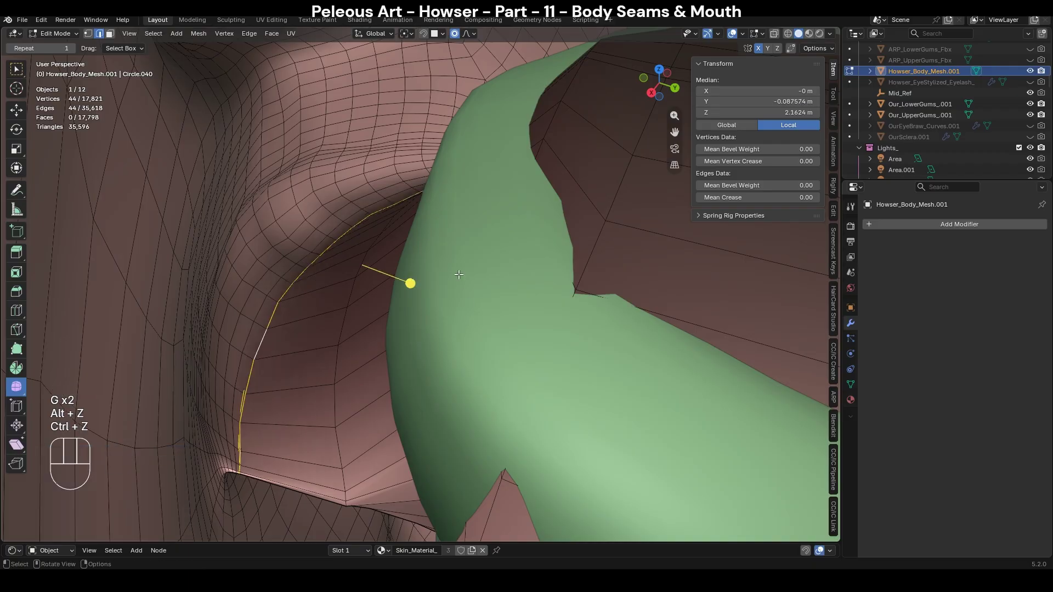
Edge-slide the inner lip loop deeper into the mouth towards the gums and compare it with its previous position.
{"action": "key", "text": "g"}
{"action": "key", "text": "g"}
{"action": "left_click", "coordinate": [483, 287]}
{"action": "middle_click_drag", "start_coordinate": [483, 286], "coordinate": [485, 343]}
{"action": "key", "text": "ctrl+z"}
{"action": "key", "text": "ctrl+shift+z"}
{"action": "key", "text": "ctrl+z"}
{"action": "key", "text": "ctrl+shift+z"}
Select the edge loop around the front end of the mouth cavity beside the upper gums.
{"action": "middle_click_drag", "start_coordinate": [375, 350], "coordinate": [444, 374], "text": "shift"}
{"action": "left_click", "coordinate": [353, 341], "text": "alt"}
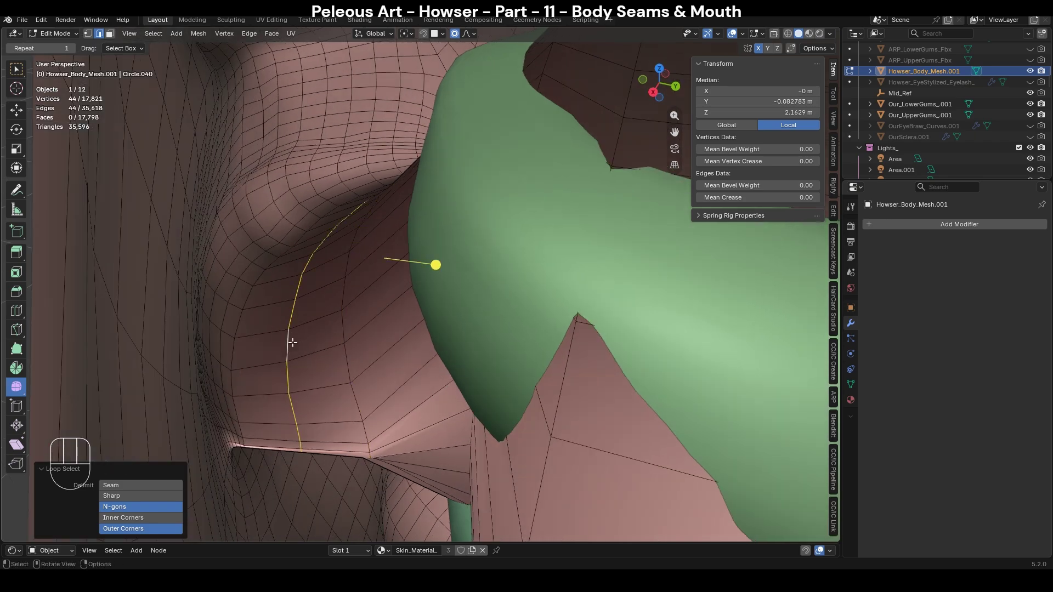
{"action": "middle_click_drag", "start_coordinate": [281, 431], "coordinate": [395, 360]}
{"action": "scroll", "coordinate": [395, 360], "scroll_direction": "down", "scroll_amount": 4}
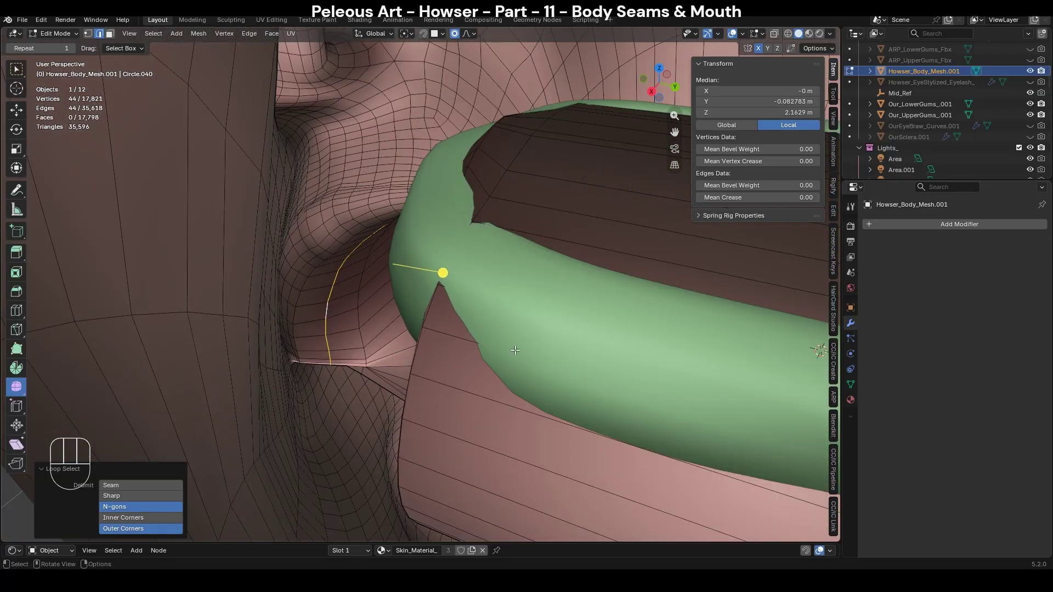
{"action": "middle_click_drag", "start_coordinate": [637, 357], "coordinate": [562, 357], "text": "shift"}
{"action": "scroll", "coordinate": [730, 315], "scroll_direction": "down", "scroll_amount": 2}
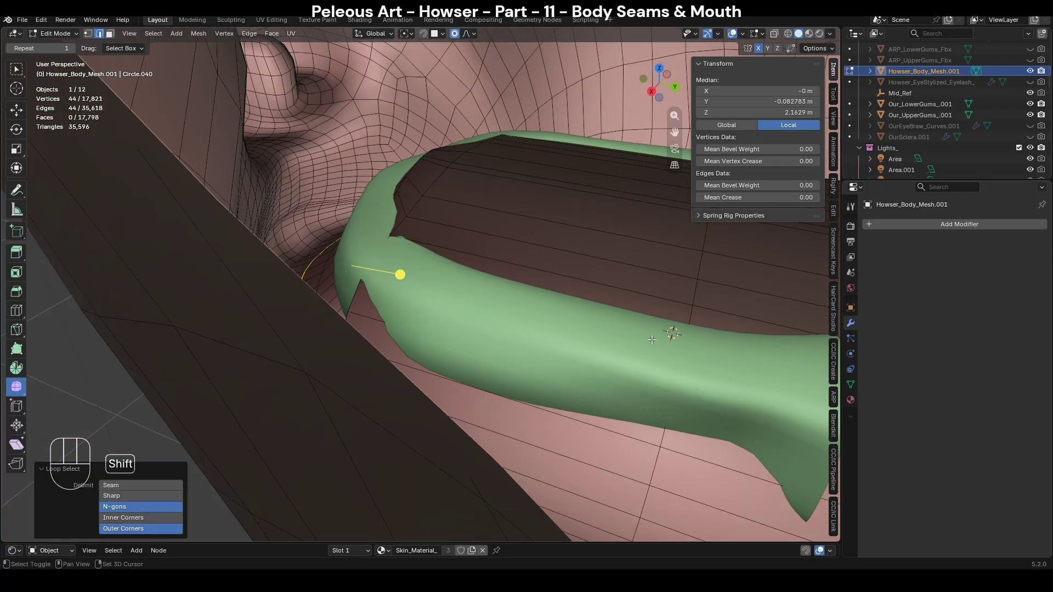
{"action": "middle_click_drag", "start_coordinate": [812, 335], "coordinate": [716, 335], "text": "shift"}
{"action": "scroll", "coordinate": [668, 350], "scroll_direction": "down", "scroll_amount": 2}
{"action": "scroll", "coordinate": [670, 352], "scroll_direction": "up", "scroll_amount": 2}
{"action": "middle_click_drag", "start_coordinate": [377, 333], "coordinate": [483, 299]}
Edge-slide the cavity's front loop farther back along the gums, finishing with a slide factor of 0.110.
{"action": "key", "text": "g"}
{"action": "key", "text": "g"}
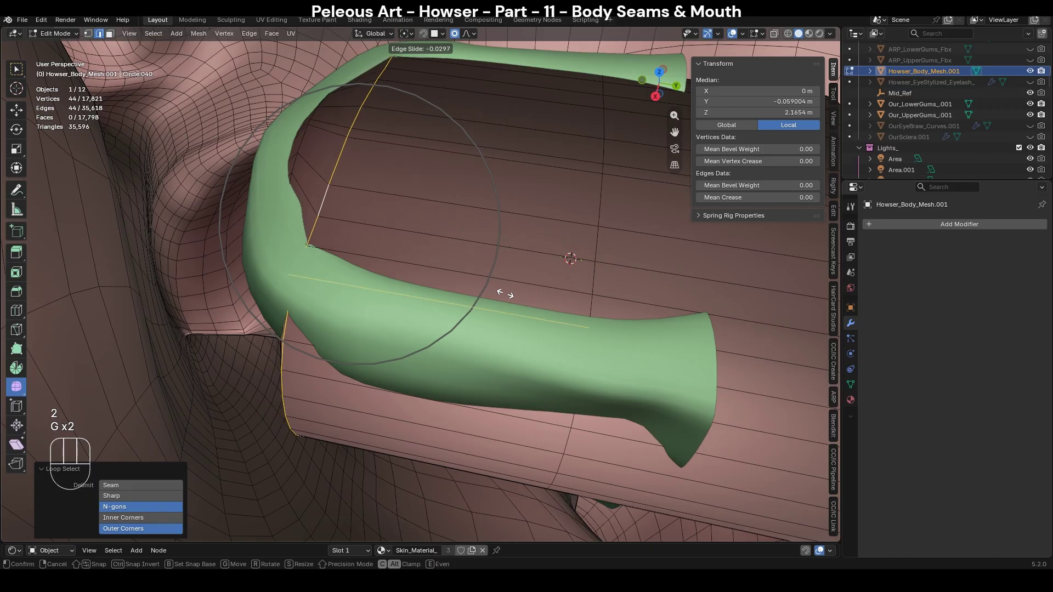
{"action": "left_click", "coordinate": [531, 299]}
{"action": "key", "text": "g"}
{"action": "key", "text": "g"}
{"action": "left_click", "coordinate": [512, 294]}
{"action": "scroll", "coordinate": [680, 400], "scroll_direction": "down", "scroll_amount": 2}
{"action": "scroll", "coordinate": [679, 400], "scroll_direction": "down", "scroll_amount": 5}
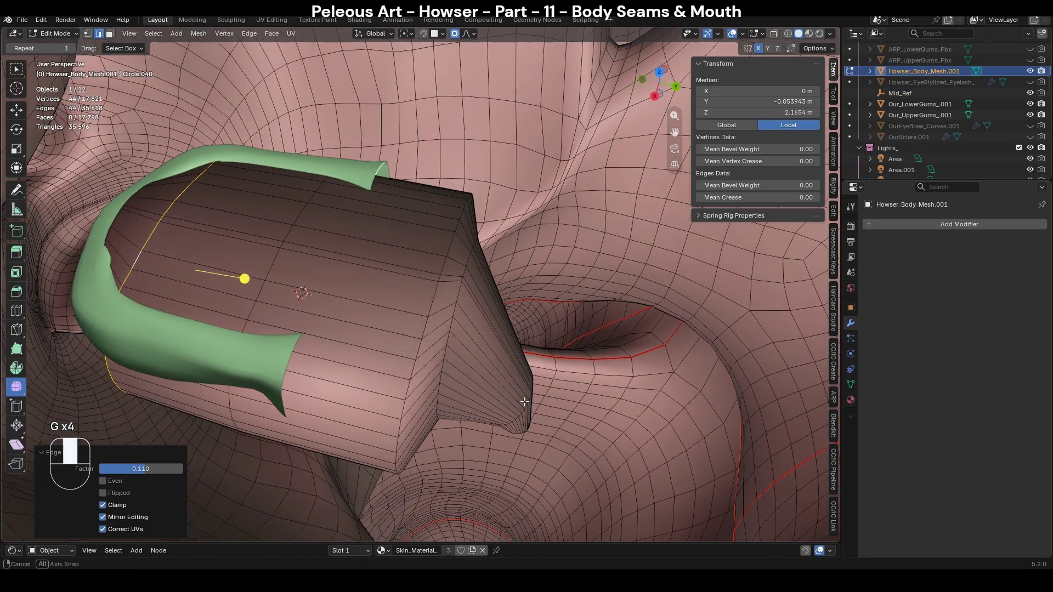
Edge-slide the edge loop at the rear end of the mouth cavity slightly along the cavity wall.
{"action": "key", "text": "g"}
{"action": "key", "text": "g"}
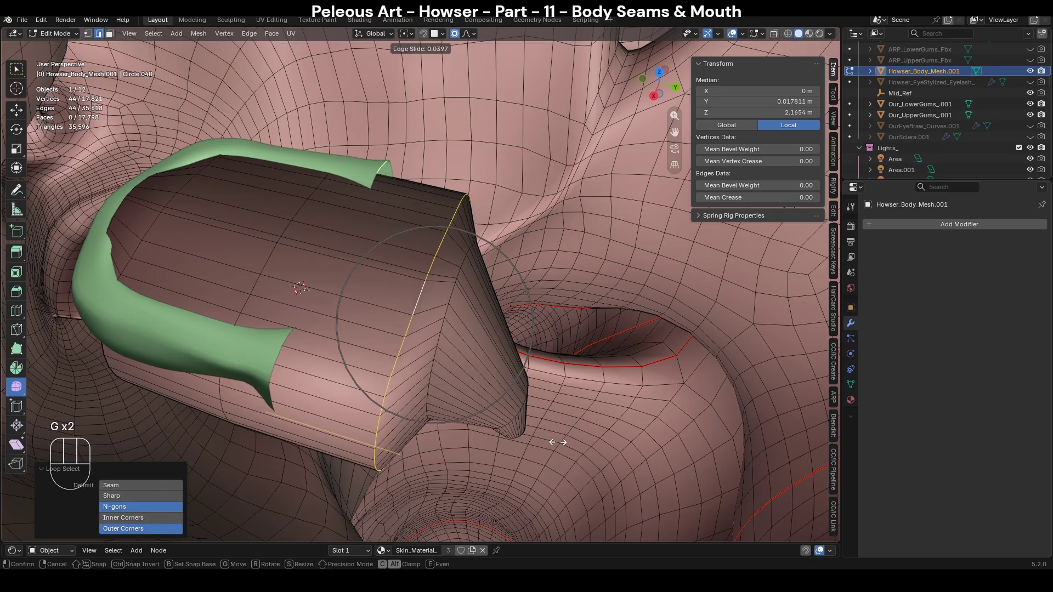
{"action": "key", "text": "Tab"}
{"action": "middle_click_drag", "start_coordinate": [498, 436], "coordinate": [383, 282]}
{"action": "scroll", "coordinate": [587, 461], "scroll_direction": "down", "scroll_amount": 1}
{"action": "scroll", "coordinate": [589, 346], "scroll_direction": "down", "scroll_amount": 2}
Examine how the mouth cavity surrounds the gums, from several angles with and without X-ray.
{"action": "key", "text": "Tab"}
{"action": "key", "text": "alt+z"}
{"action": "middle_click_drag", "start_coordinate": [398, 428], "coordinate": [466, 324]}
{"action": "key", "text": "alt+z"}
{"action": "key", "text": "alt+z"}
{"action": "key", "text": "alt+z"}
{"action": "middle_click_drag", "start_coordinate": [598, 477], "coordinate": [556, 172], "text": "shift"}
{"action": "middle_click_drag", "start_coordinate": [455, 323], "coordinate": [568, 351]}
{"action": "middle_click_drag", "start_coordinate": [355, 317], "coordinate": [397, 320]}
{"action": "key", "text": "alt+z"}
{"action": "key", "text": "alt+z"}
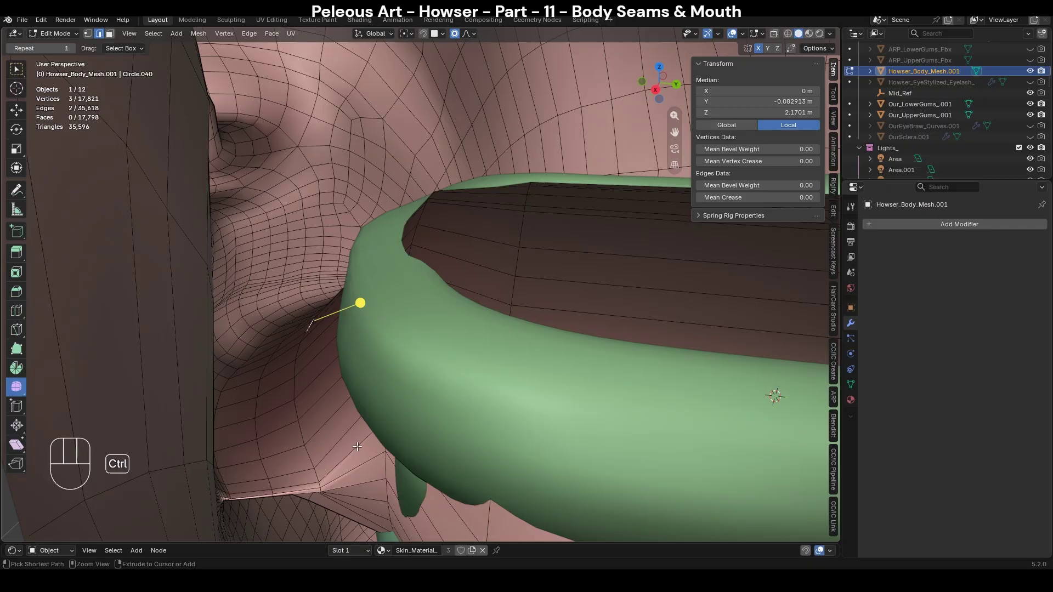
Add a centred loop cut around the inner mouth surface between the lips and the upper gums.
{"action": "left_click", "coordinate": [358, 446]}
{"action": "right_click", "coordinate": [382, 418]}
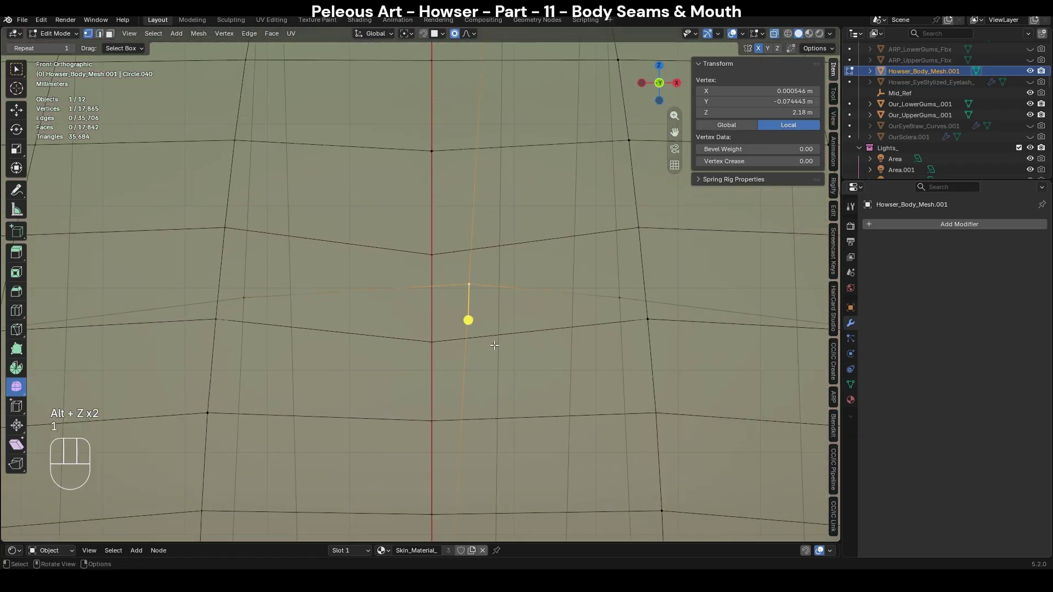
Examine the vertex alignment along the mouth cavity's midline from the front and from above, toggling X-ray.
{"action": "scroll", "coordinate": [494, 345], "scroll_direction": "down", "scroll_amount": 4}
{"action": "scroll", "coordinate": [495, 345], "scroll_direction": "up", "scroll_amount": 2}
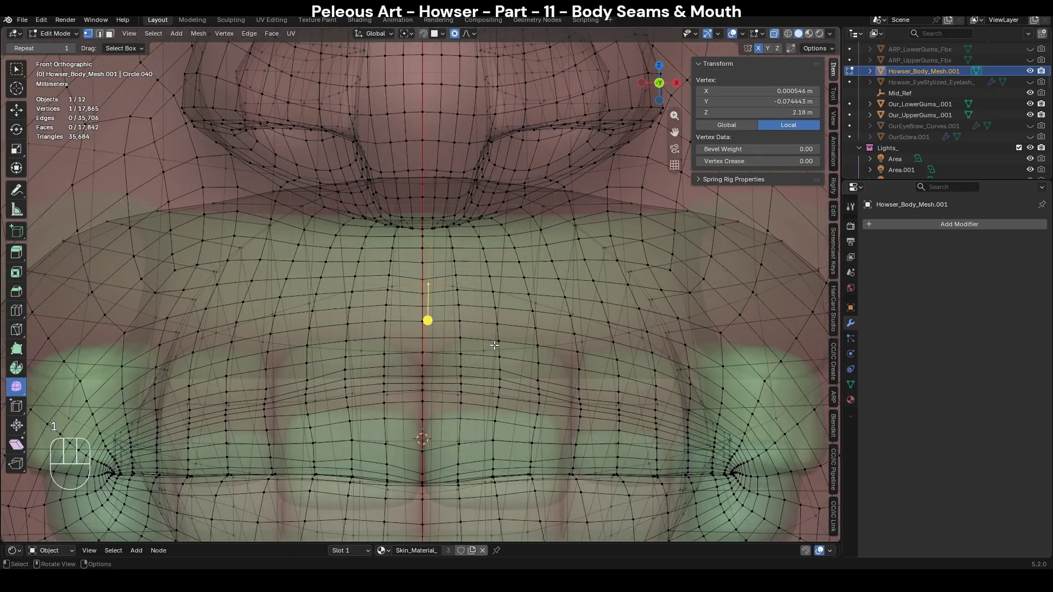
{"action": "key", "text": "alt+z"}
{"action": "key", "text": "alt+z"}
{"action": "mouse_move", "coordinate": [494, 345]}
{"action": "middle_mouse_down"}
{"action": "mouse_move", "coordinate": [359, 342]}
{"action": "mouse_move", "coordinate": [411, 332]}
{"action": "mouse_move", "coordinate": [427, 409]}
{"action": "mouse_move", "coordinate": [469, 296]}
{"action": "middle_mouse_up"}
{"action": "key", "text": "alt+z"}
{"action": "scroll", "coordinate": [469, 296], "scroll_direction": "down", "scroll_amount": 2}
{"action": "scroll", "coordinate": [461, 287], "scroll_direction": "up", "scroll_amount": 2}
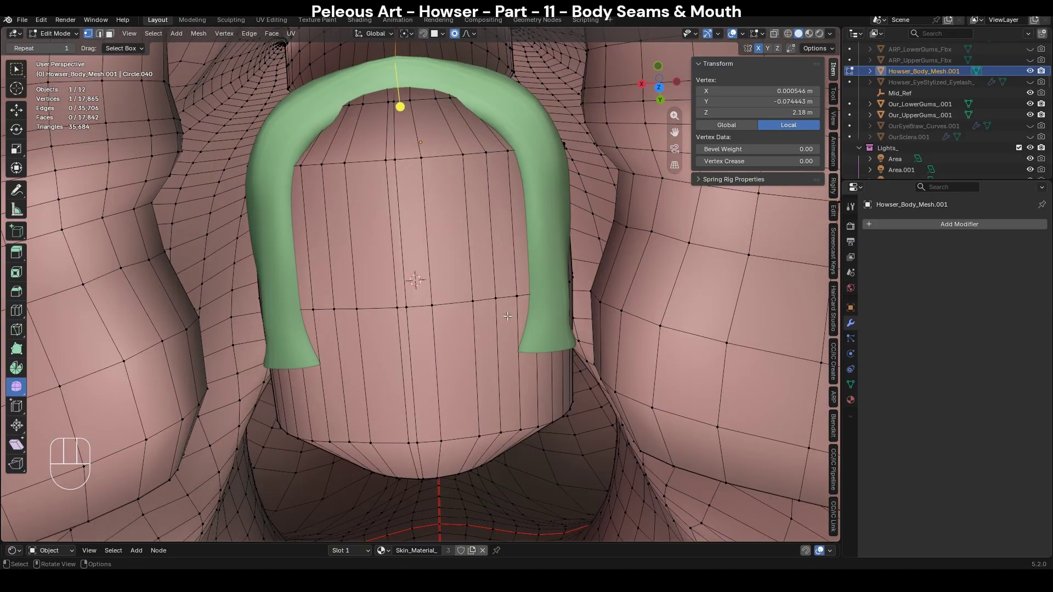
{"action": "key", "text": "KP_1"}
{"action": "key", "text": "alt+z"}
{"action": "key", "text": "alt+z"}
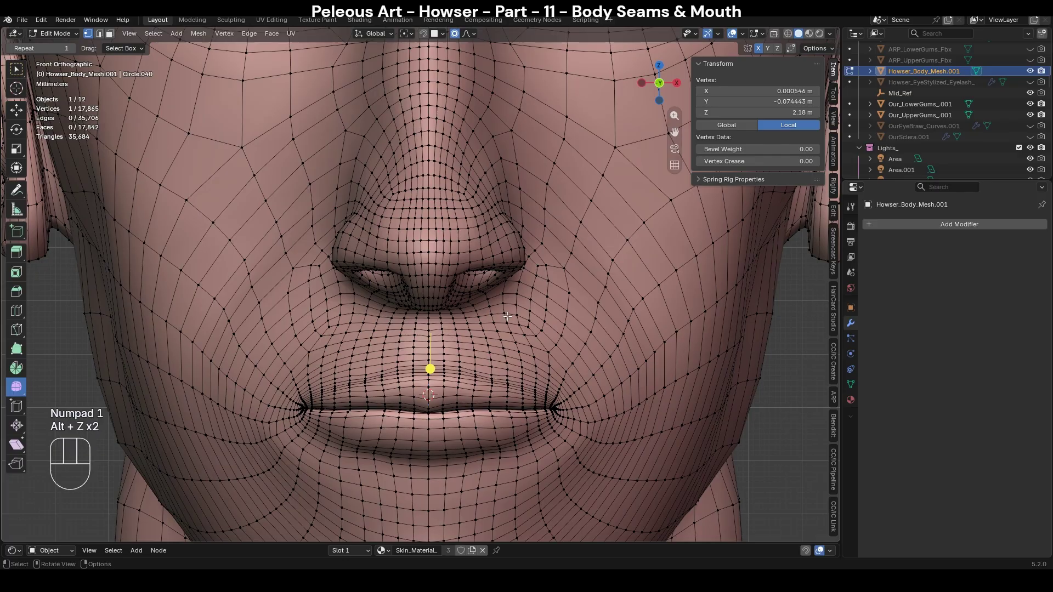
Review the full body mesh and its seams from the front, from the legs up to the head.
{"action": "scroll", "coordinate": [505, 324], "scroll_direction": "down", "scroll_amount": 9}
{"action": "middle_click_drag", "start_coordinate": [561, 474], "coordinate": [557, 294], "text": "shift"}
{"action": "scroll", "coordinate": [557, 296], "scroll_direction": "down", "scroll_amount": 6}
{"action": "middle_click_drag", "start_coordinate": [567, 426], "coordinate": [559, 290], "text": "shift"}
{"action": "key", "text": "ctrl+Tab"}
{"action": "key", "text": "Tab"}
{"action": "key", "text": "2"}
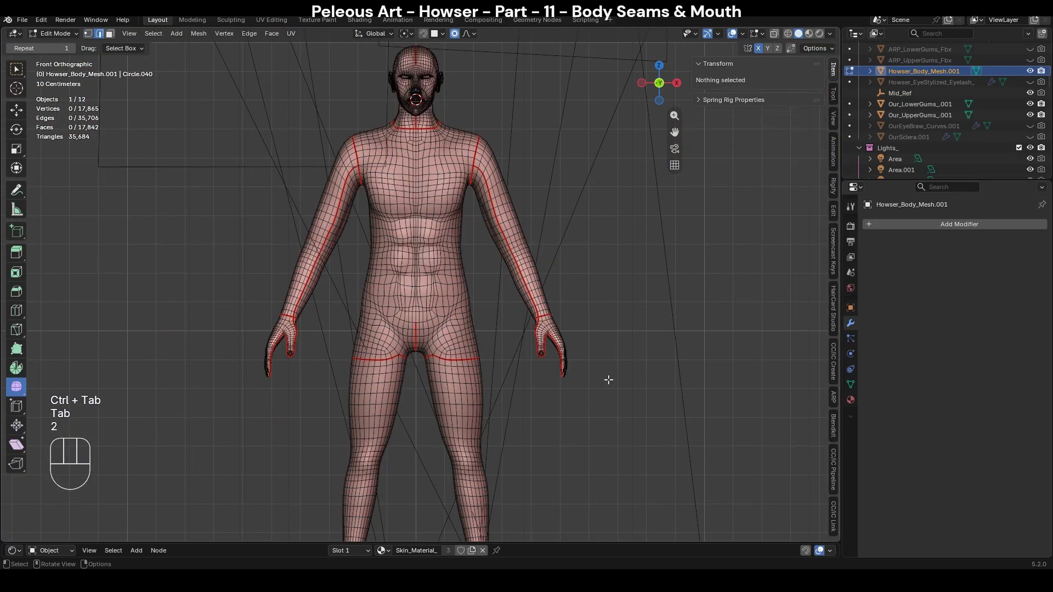
{"action": "scroll", "coordinate": [616, 388], "scroll_direction": "down", "scroll_amount": 1}
{"action": "scroll", "coordinate": [616, 388], "scroll_direction": "up", "scroll_amount": 5}
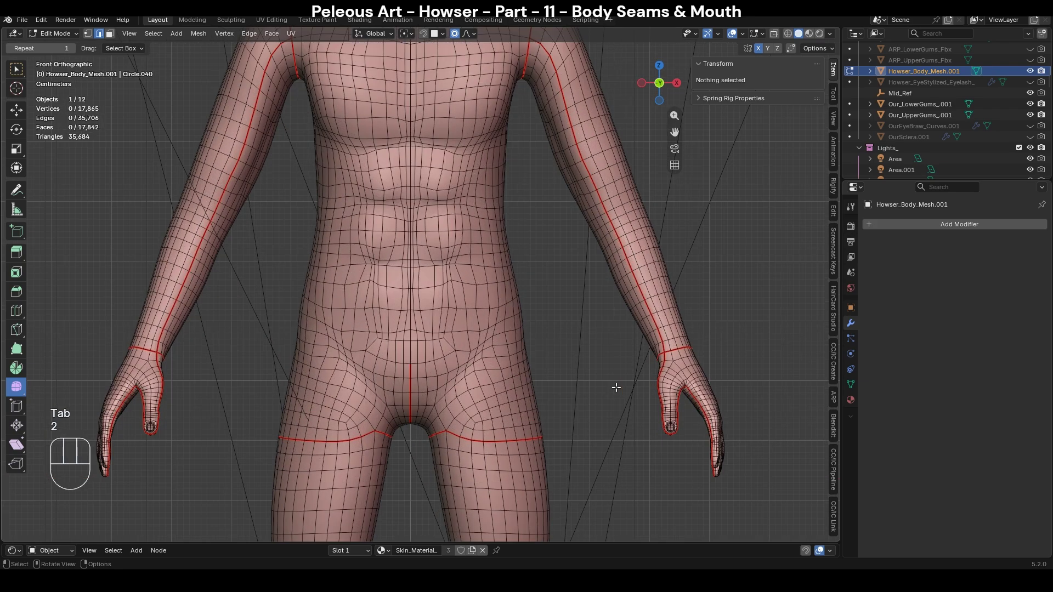
{"action": "middle_click_drag", "start_coordinate": [508, 129], "coordinate": [507, 446], "text": "shift"}
{"action": "scroll", "coordinate": [507, 446], "scroll_direction": "up", "scroll_amount": 4}
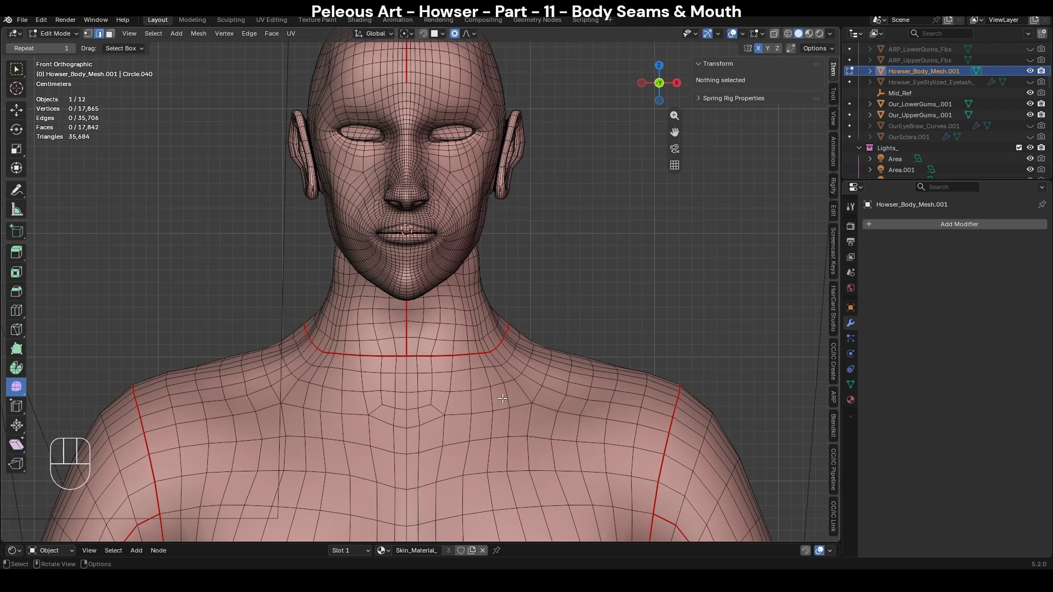
{"action": "scroll", "coordinate": [496, 330], "scroll_direction": "up", "scroll_amount": 3}
{"action": "middle_click_drag", "start_coordinate": [467, 256], "coordinate": [466, 407], "text": "shift"}
Switch the body mesh to Sculpt Mode and show the sculpt symmetry settings.
{"action": "key", "text": "ctrl+Tab"}
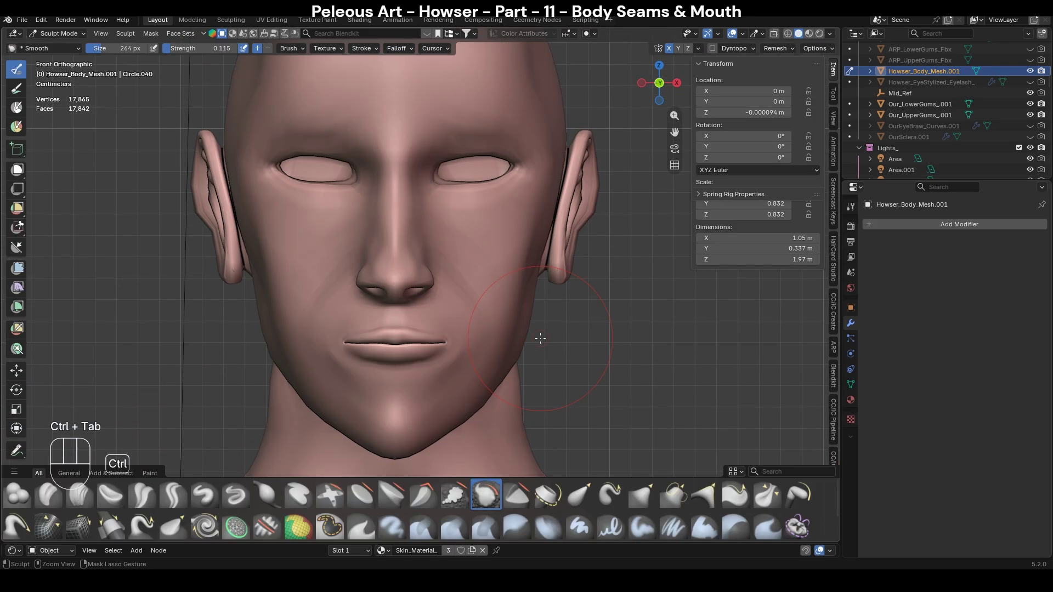
{"action": "key", "text": "ctrl+Tab"}
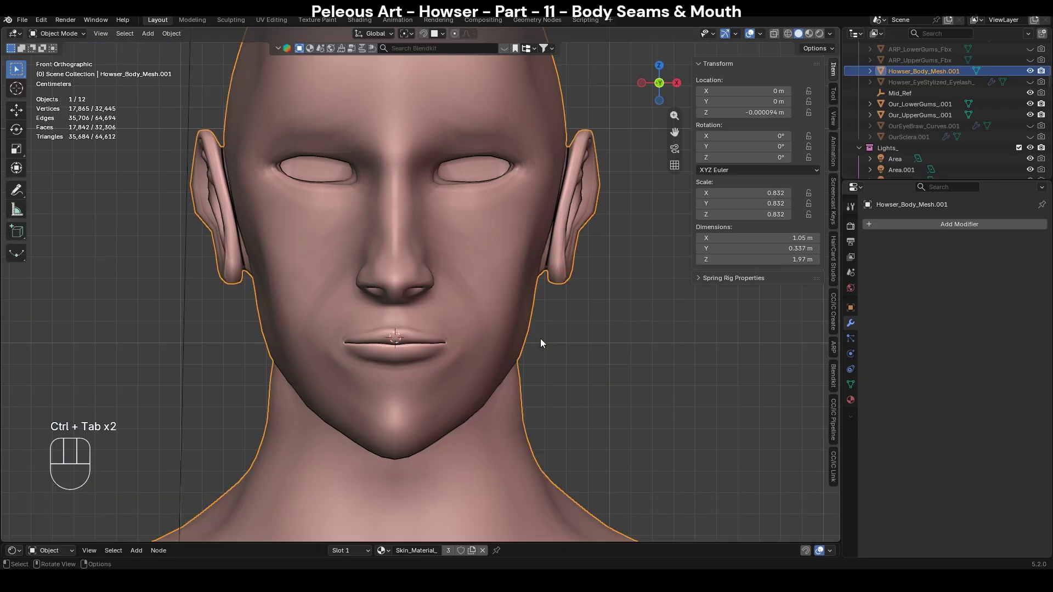
{"action": "key", "text": "ctrl+Tab"}
{"action": "left_click", "coordinate": [852, 207]}
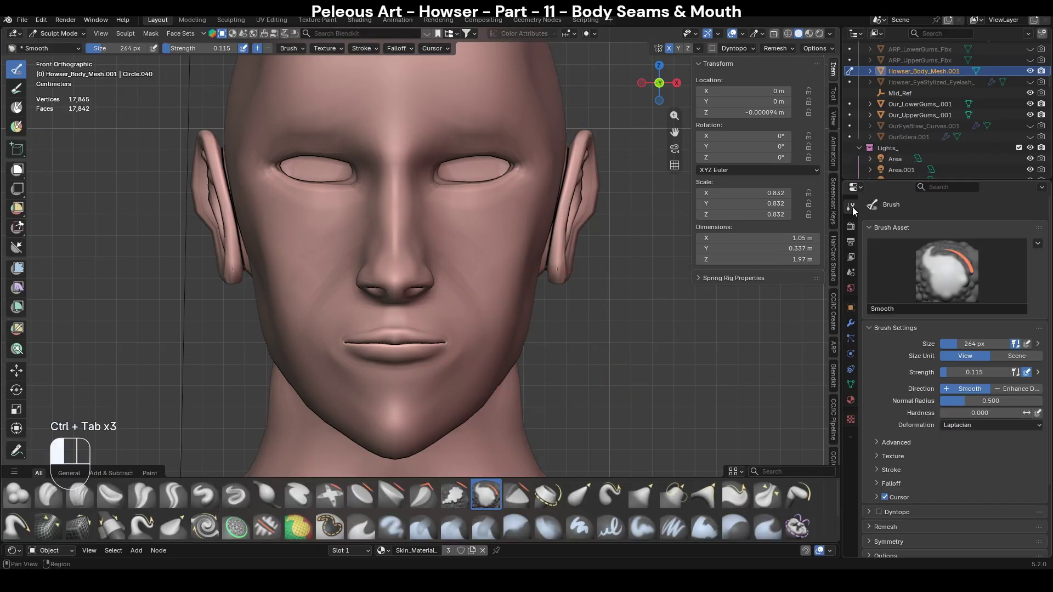
{"action": "scroll", "coordinate": [944, 425], "scroll_direction": "down", "scroll_amount": 3}
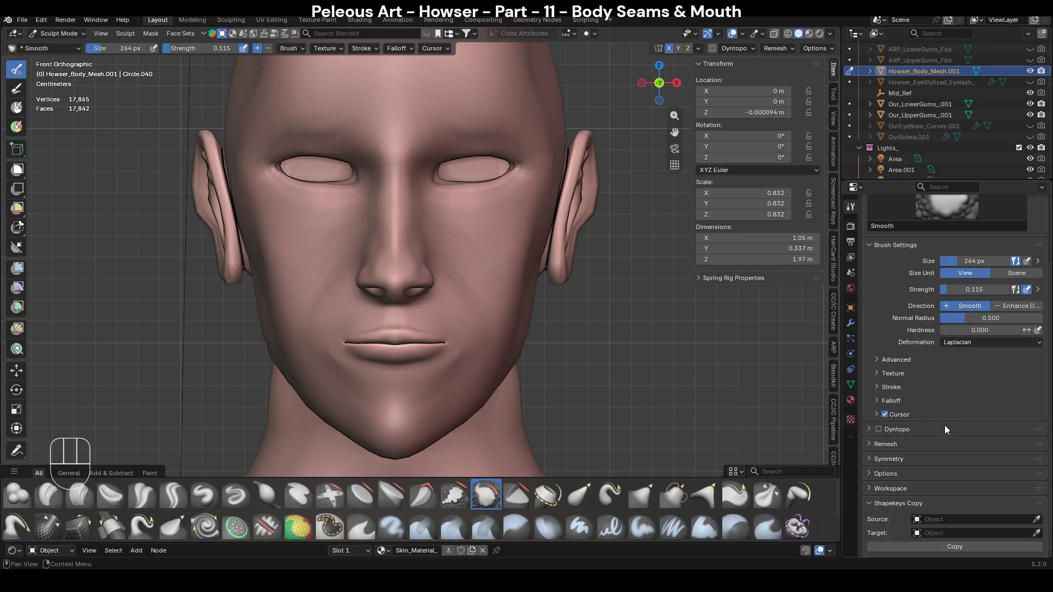
{"action": "scroll", "coordinate": [910, 262], "scroll_direction": "up", "scroll_amount": 3}
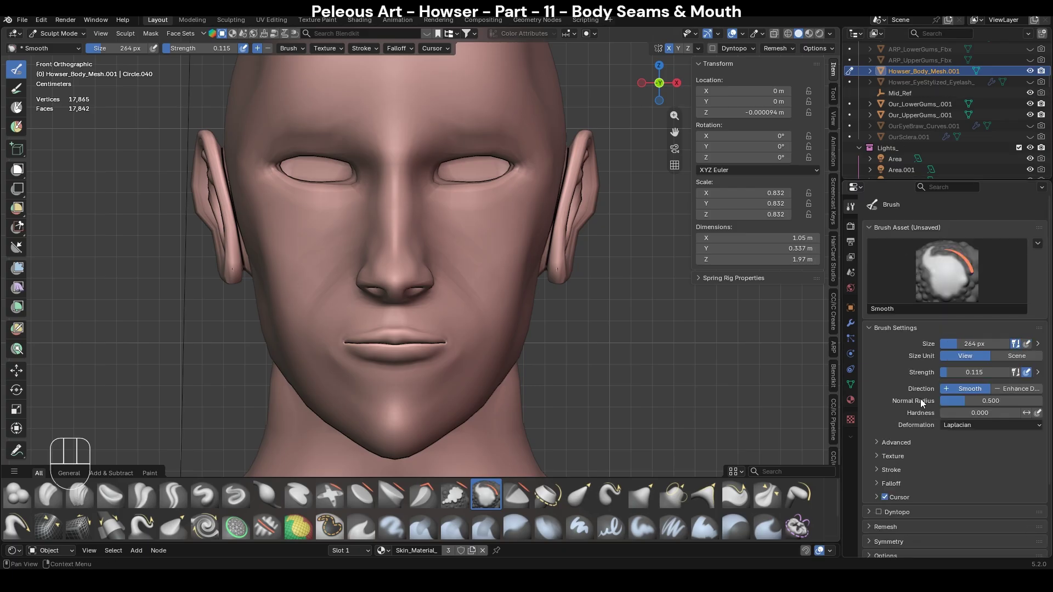
{"action": "scroll", "coordinate": [920, 404], "scroll_direction": "down", "scroll_amount": 3}
{"action": "left_click", "coordinate": [889, 459]}
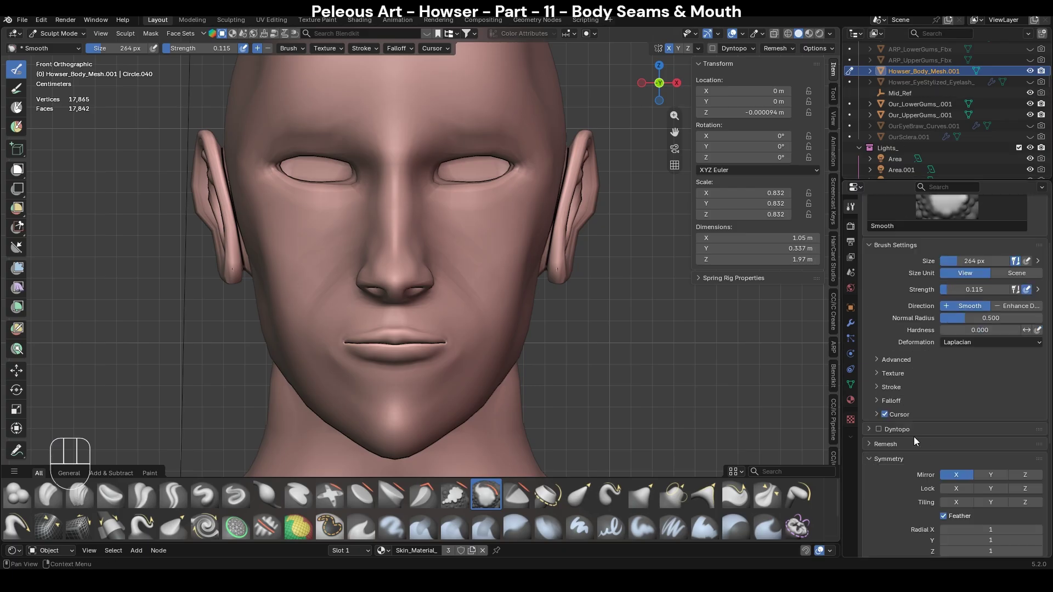
Symmetrize the body mesh in the -X to +X direction with a merge distance of 0.00050.
{"action": "scroll", "coordinate": [946, 469], "scroll_direction": "down", "scroll_amount": 7}
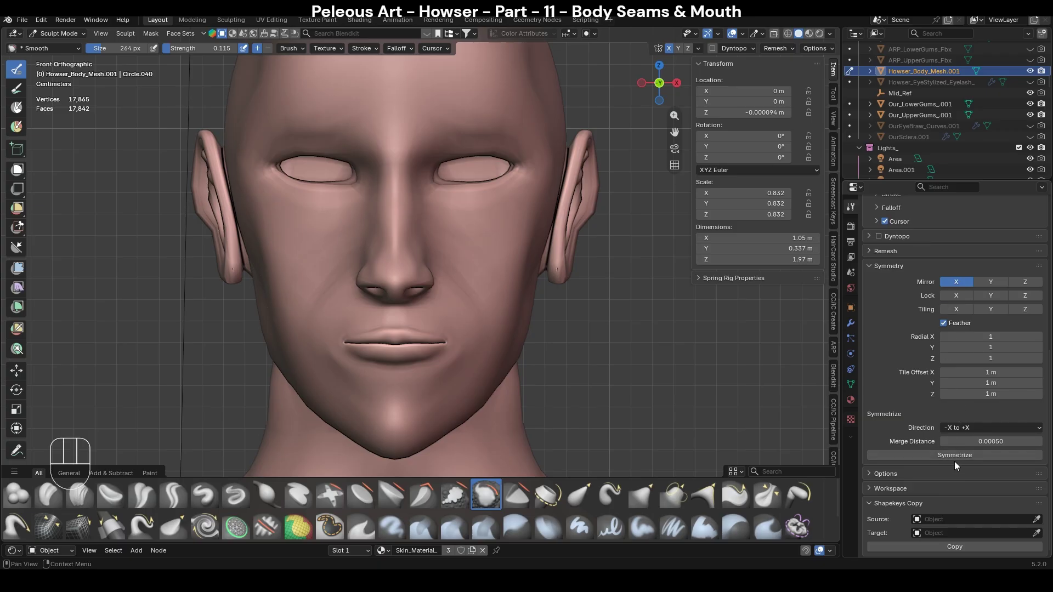
{"action": "left_click", "coordinate": [966, 429]}
{"action": "left_click", "coordinate": [959, 430]}
{"action": "left_click", "coordinate": [970, 426]}
{"action": "left_click", "coordinate": [970, 426]}
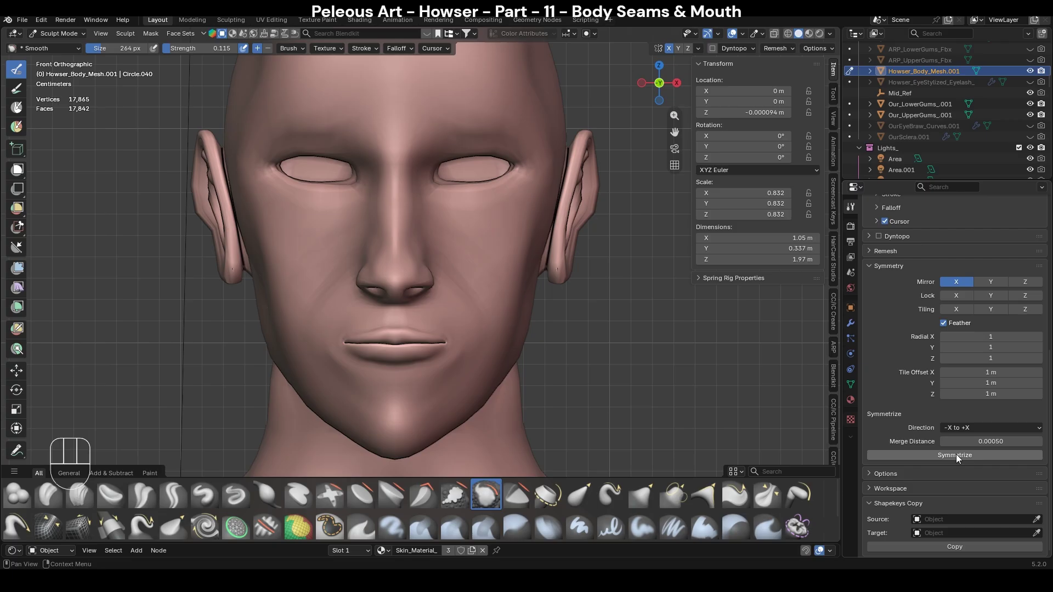
{"action": "left_click", "coordinate": [956, 455]}
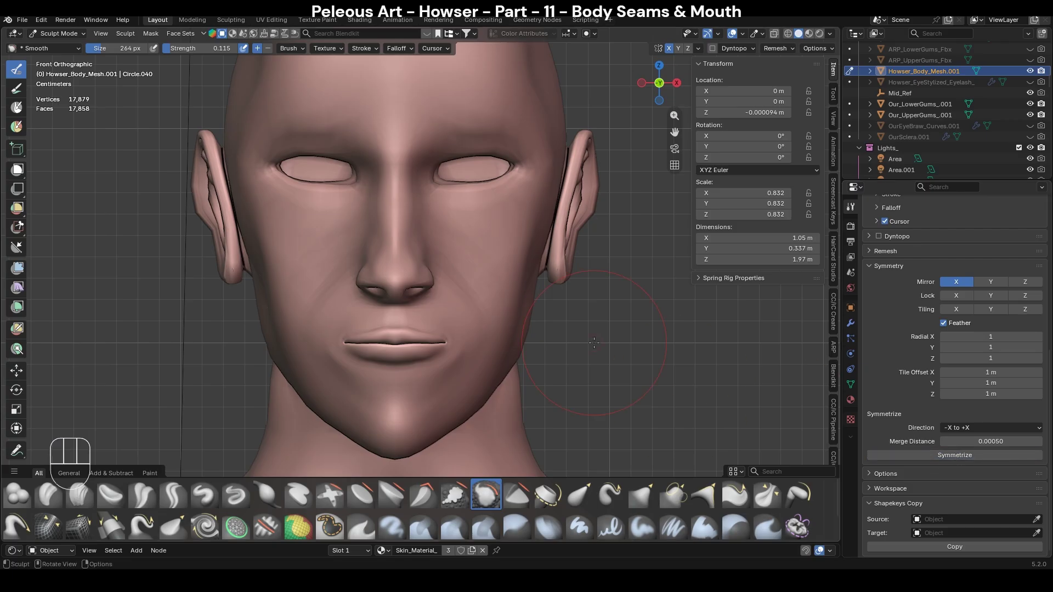
Return to Edit Mode and examine the symmetrized body's centre line and seams from the back and front.
{"action": "key", "text": "ctrl+Tab"}
{"action": "key", "text": "ctrl+KP_1"}
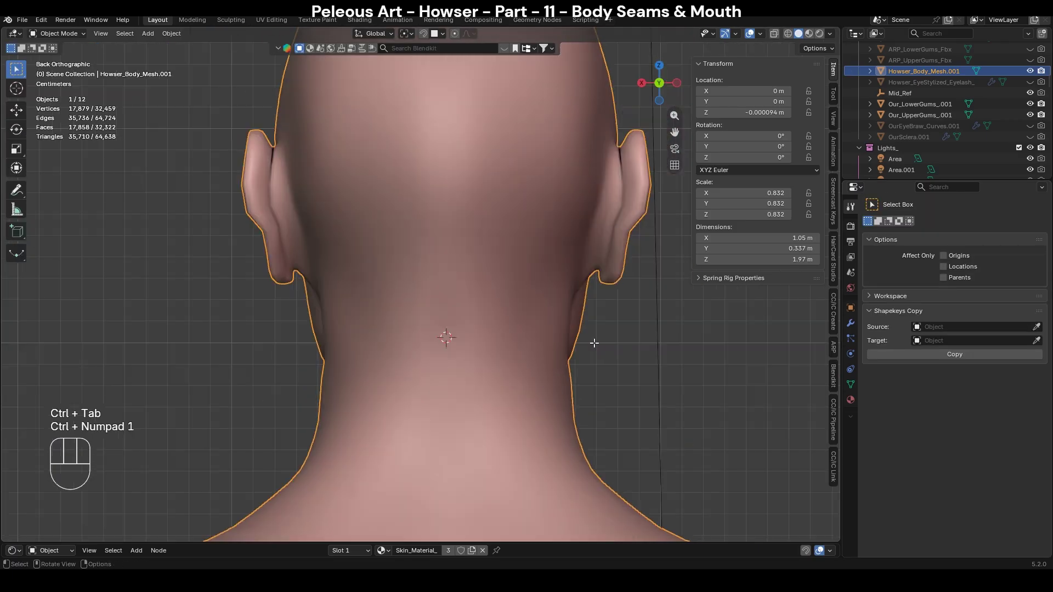
{"action": "key", "text": "Tab"}
{"action": "scroll", "coordinate": [620, 395], "scroll_direction": "down", "scroll_amount": 6}
{"action": "middle_click_drag", "start_coordinate": [616, 430], "coordinate": [391, 370]}
{"action": "key", "text": "KP_1"}
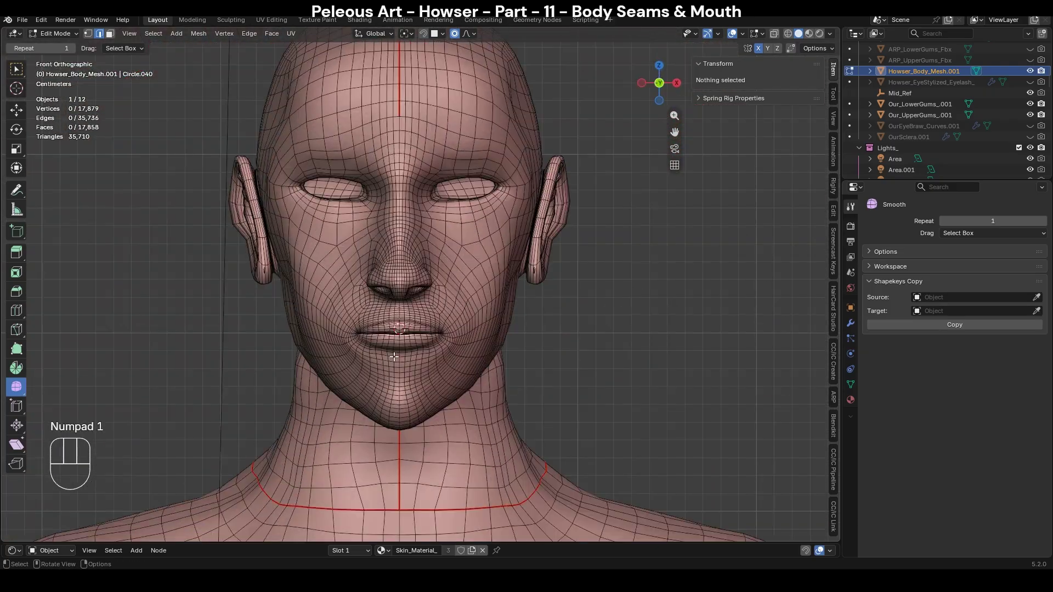
{"action": "scroll", "coordinate": [521, 461], "scroll_direction": "down", "scroll_amount": 3}
{"action": "middle_click_drag", "start_coordinate": [520, 459], "coordinate": [502, 83], "text": "shift"}
{"action": "middle_click_drag", "start_coordinate": [518, 477], "coordinate": [521, 219], "text": "shift"}
{"action": "middle_click_drag", "start_coordinate": [527, 507], "coordinate": [445, 265], "text": "shift"}
Test-move the body's centre edge loop near the crotch and undo each move.
{"action": "key", "text": "2"}
{"action": "left_click", "coordinate": [409, 247], "text": "alt"}
{"action": "scroll", "coordinate": [440, 259], "scroll_direction": "down", "scroll_amount": 1}
{"action": "key", "text": "g"}
{"action": "key", "text": "ctrl+z"}
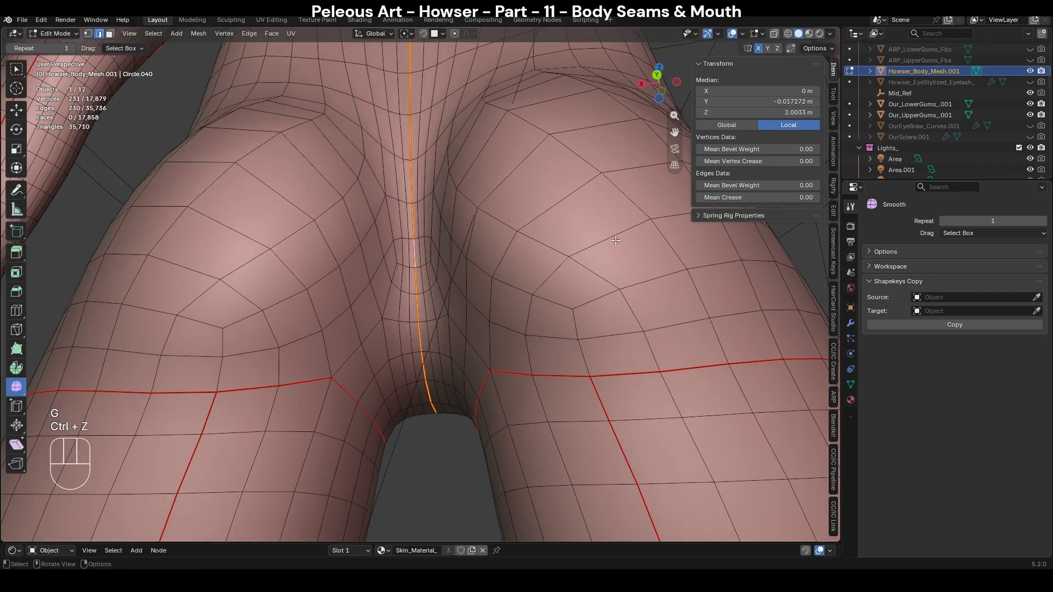
{"action": "key", "text": "g"}
{"action": "left_click", "coordinate": [596, 236]}
{"action": "key", "text": "ctrl+z"}
Frame the underside of the mouth cavity inside the head and examine its mesh from the side and behind.
{"action": "scroll", "coordinate": [526, 231], "scroll_direction": "down", "scroll_amount": 5}
{"action": "middle_click_drag", "start_coordinate": [482, 165], "coordinate": [478, 358], "text": "shift"}
{"action": "middle_click_drag", "start_coordinate": [478, 241], "coordinate": [638, 405], "text": "shift"}
{"action": "key", "text": "ctrl+KP_1"}
{"action": "key", "text": "KP_1"}
{"action": "scroll", "coordinate": [455, 441], "scroll_direction": "up", "scroll_amount": 6}
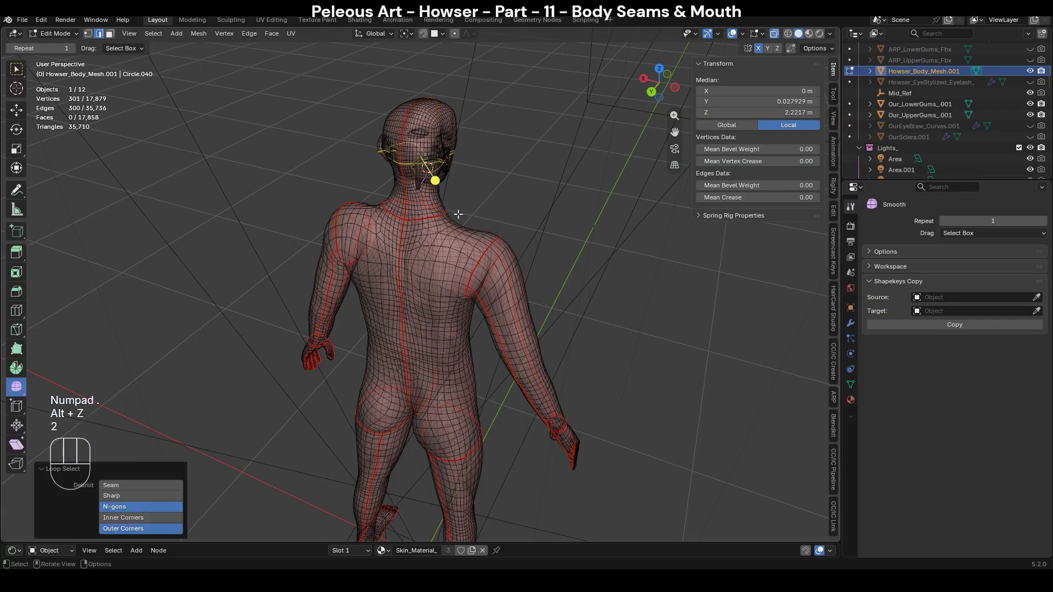
{"action": "left_click", "coordinate": [433, 178]}
{"action": "key", "text": "KP_Decimal"}
{"action": "key", "text": "KP_3"}
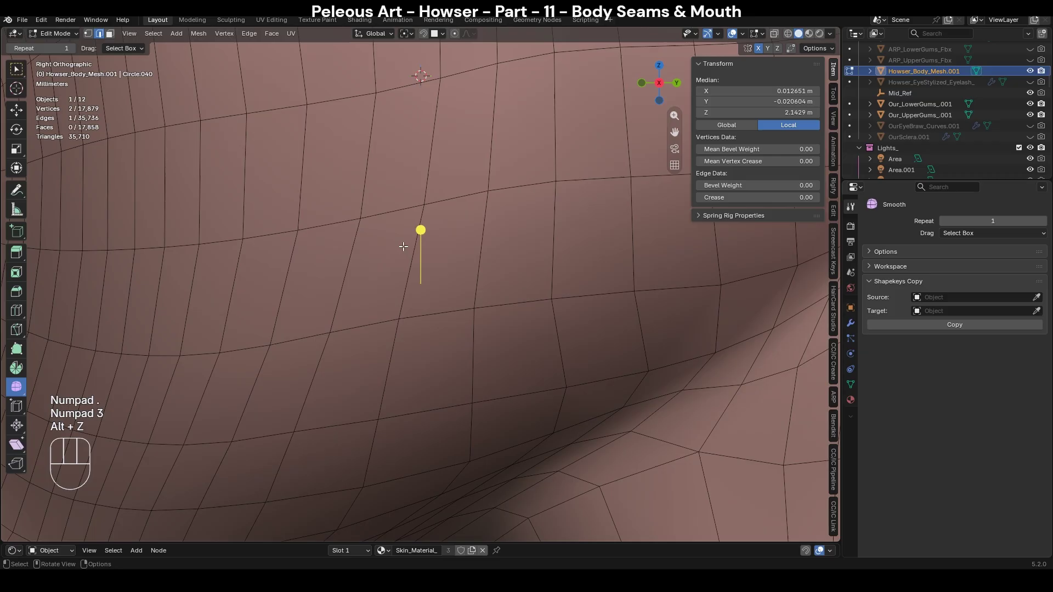
{"action": "middle_click_drag", "start_coordinate": [404, 246], "coordinate": [525, 309]}
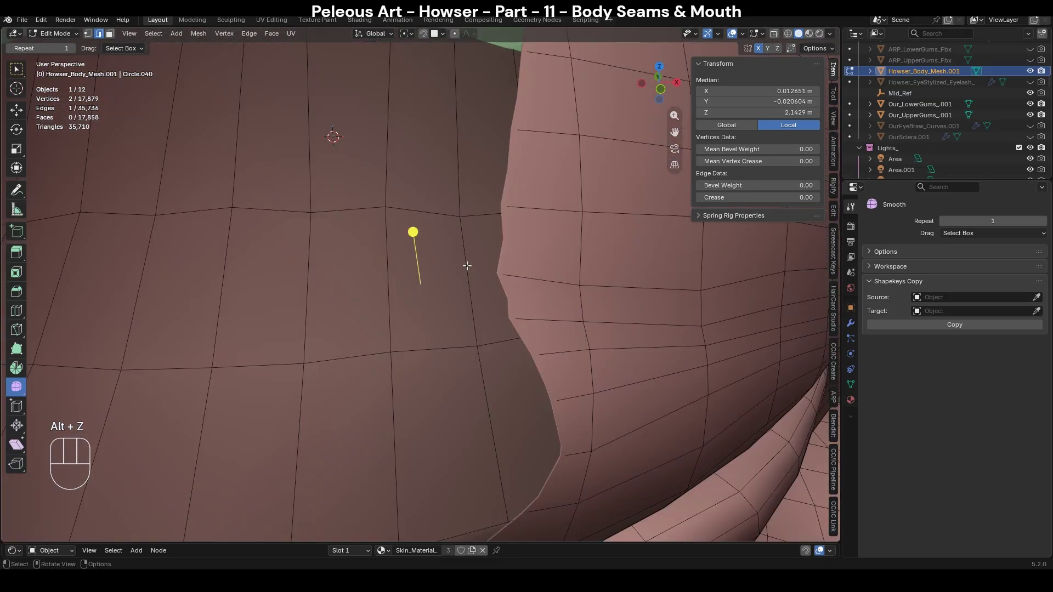
{"action": "middle_click_drag", "start_coordinate": [467, 265], "coordinate": [546, 285], "text": "shift"}
{"action": "scroll", "coordinate": [544, 320], "scroll_direction": "down", "scroll_amount": 1}
{"action": "middle_click_drag", "start_coordinate": [536, 208], "coordinate": [317, 270], "text": "shift"}
Remove the end ring of the throat tube and select the edge loop around its open end.
{"action": "key", "text": "2"}
{"action": "left_click", "coordinate": [408, 232], "text": "alt"}
{"action": "middle_click_drag", "start_coordinate": [562, 417], "coordinate": [484, 344], "text": "shift"}
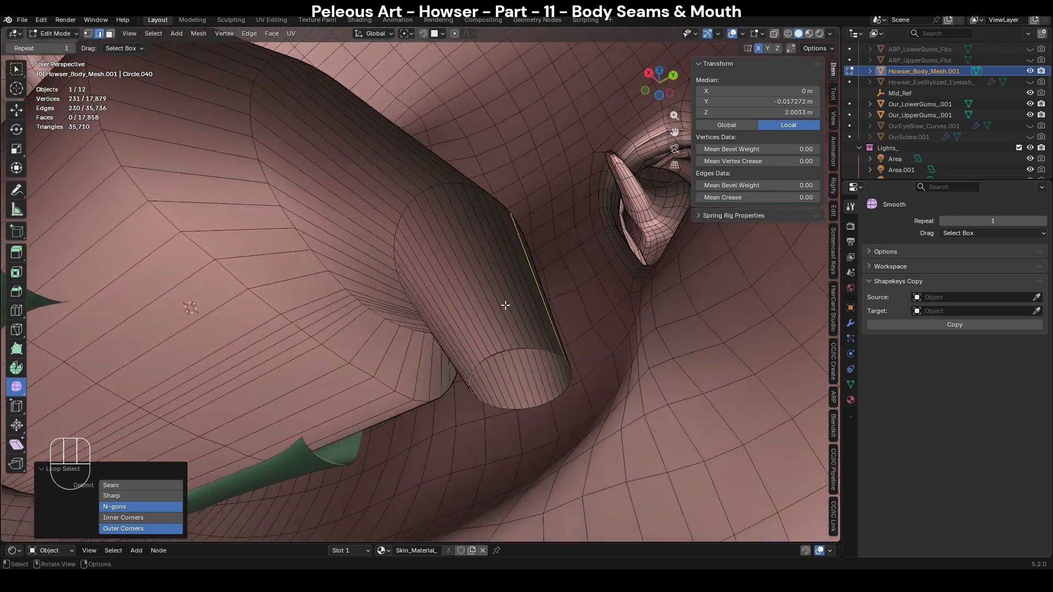
{"action": "left_click", "coordinate": [587, 325]}
{"action": "left_click", "coordinate": [458, 191], "text": "alt"}
{"action": "middle_click_drag", "start_coordinate": [463, 254], "coordinate": [450, 219]}
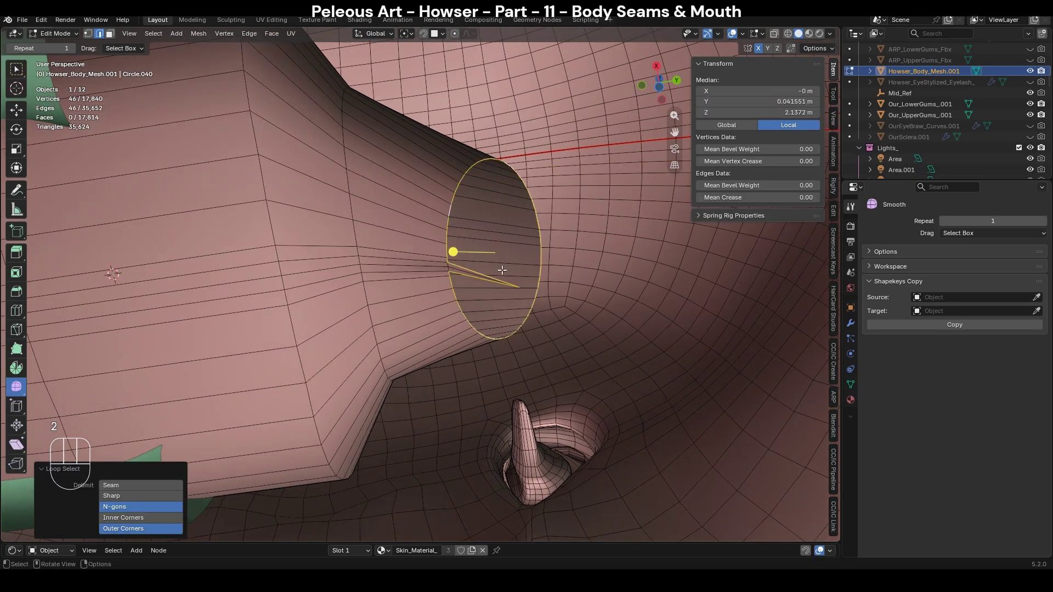
Delete the two stray vertices sticking out of the throat opening's edge.
{"action": "middle_click_drag", "start_coordinate": [502, 270], "coordinate": [548, 288]}
{"action": "key", "text": "1"}
{"action": "left_click", "coordinate": [551, 288]}
{"action": "key", "text": "x"}
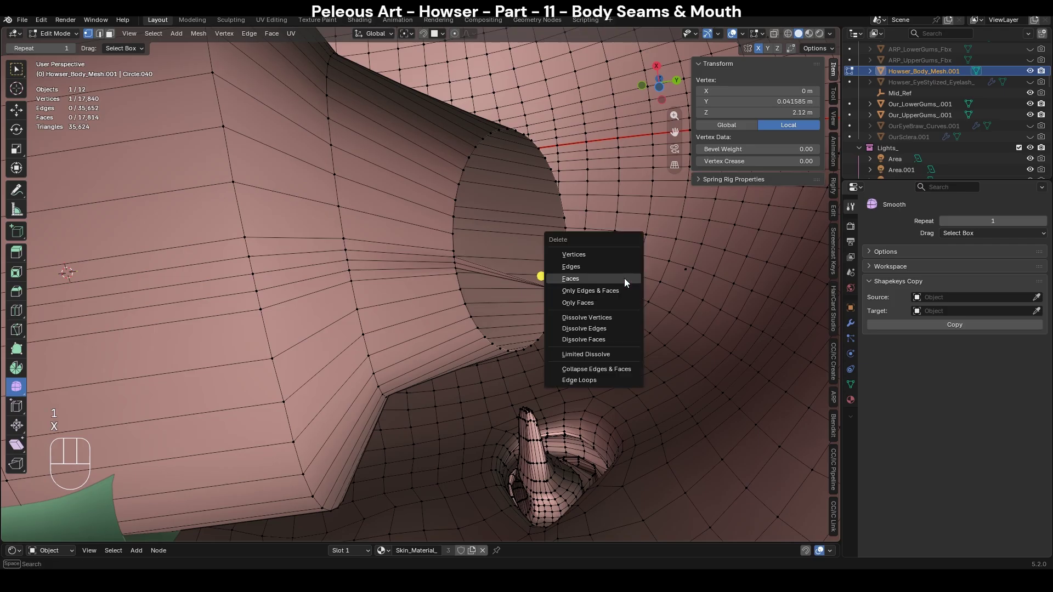
{"action": "left_click", "coordinate": [619, 256]}
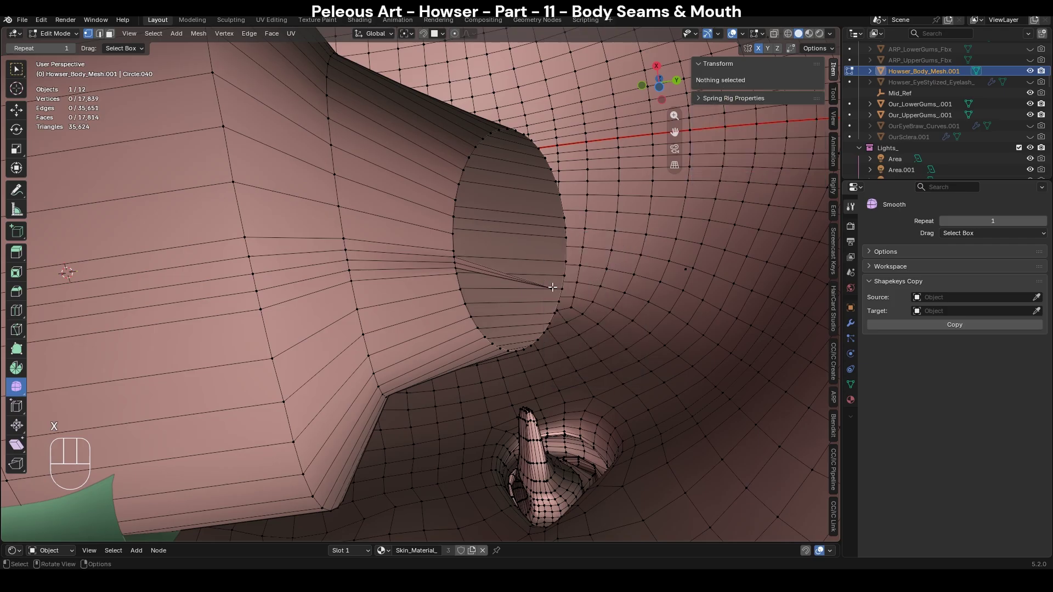
{"action": "key", "text": "ctrl+z"}
{"action": "key", "text": "ctrl+KP_Add"}
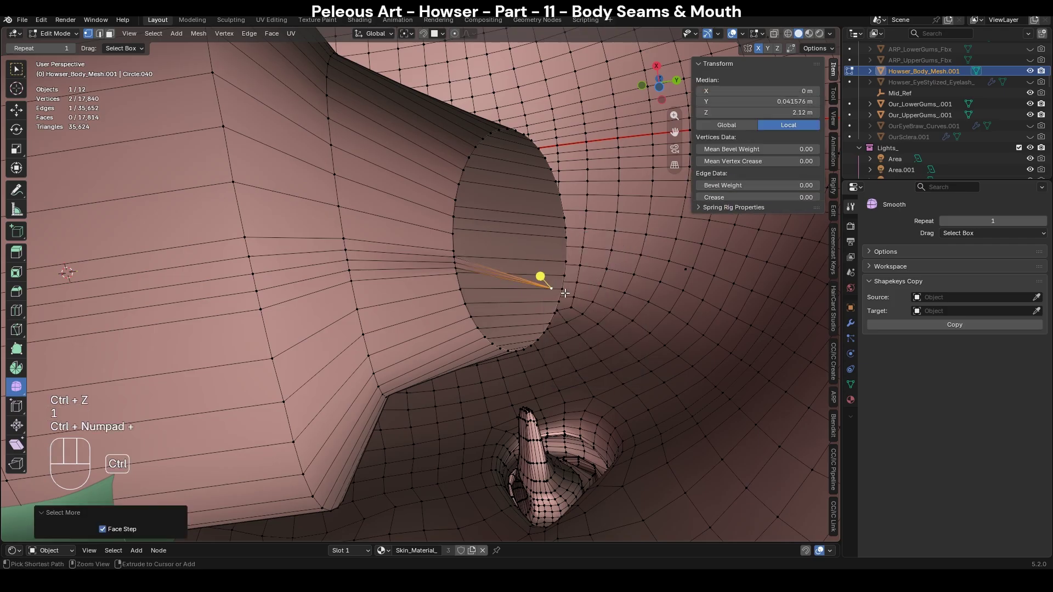
{"action": "key", "text": "x"}
{"action": "left_click", "coordinate": [565, 293]}
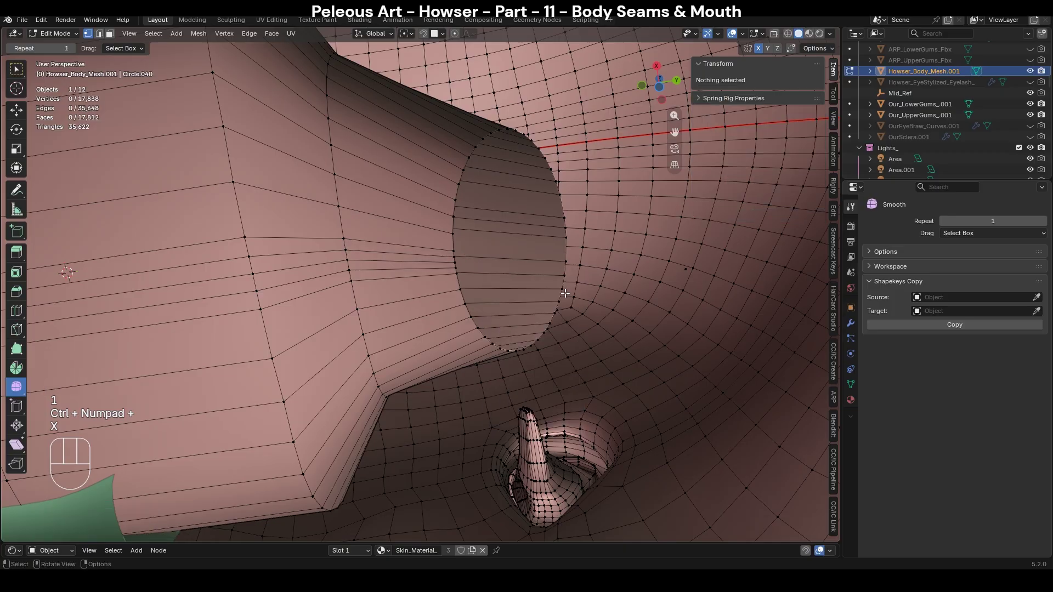
Extrude the throat opening's edge loop straight down along Z by about 0.016 m.
{"action": "left_click", "coordinate": [461, 198], "text": "alt"}
{"action": "left_click", "coordinate": [466, 242], "text": "alt"}
{"action": "key", "text": "KP_3"}
{"action": "key", "text": "alt+z"}
{"action": "scroll", "coordinate": [511, 263], "scroll_direction": "down", "scroll_amount": 3}
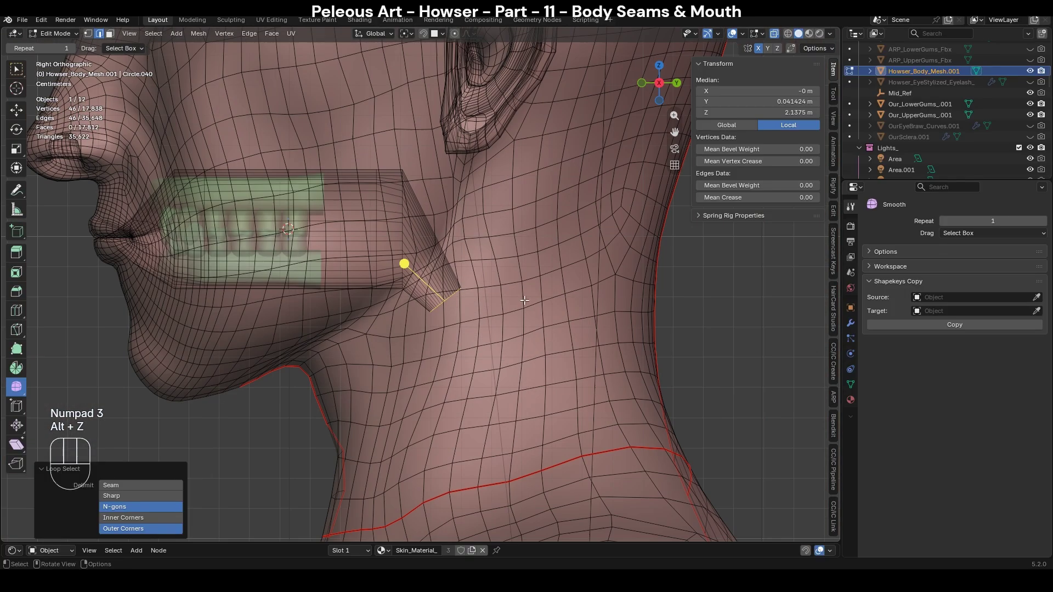
{"action": "middle_click_drag", "start_coordinate": [542, 325], "coordinate": [533, 301], "text": "shift"}
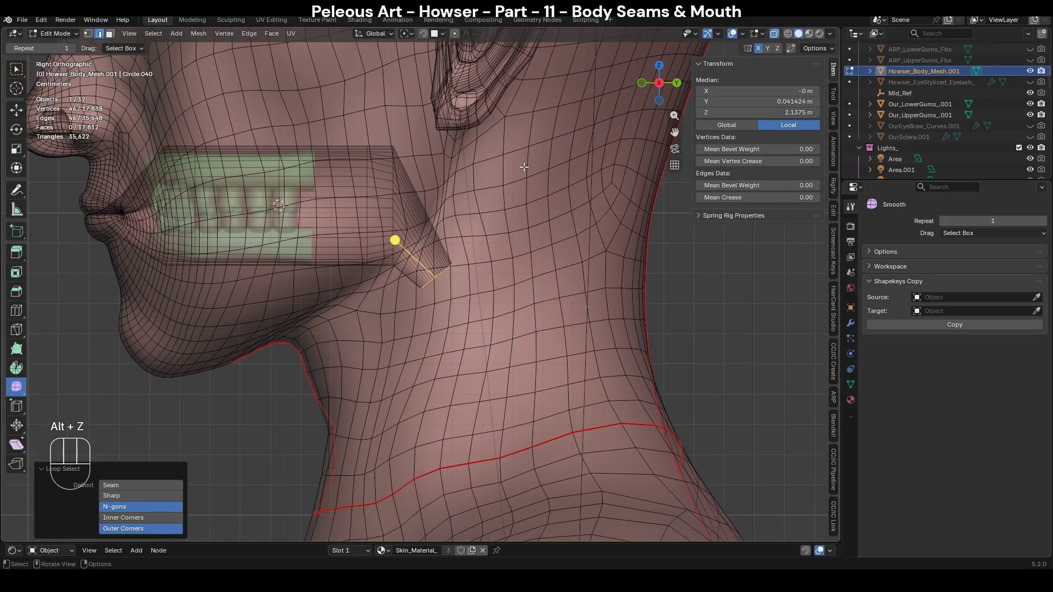
{"action": "key", "text": "e"}
{"action": "key", "text": "z"}
{"action": "left_click", "coordinate": [489, 324]}
Flatten the throat's extruded end loop by scaling it to 0 along Z.
{"action": "key", "text": "s"}
{"action": "key", "text": "z"}
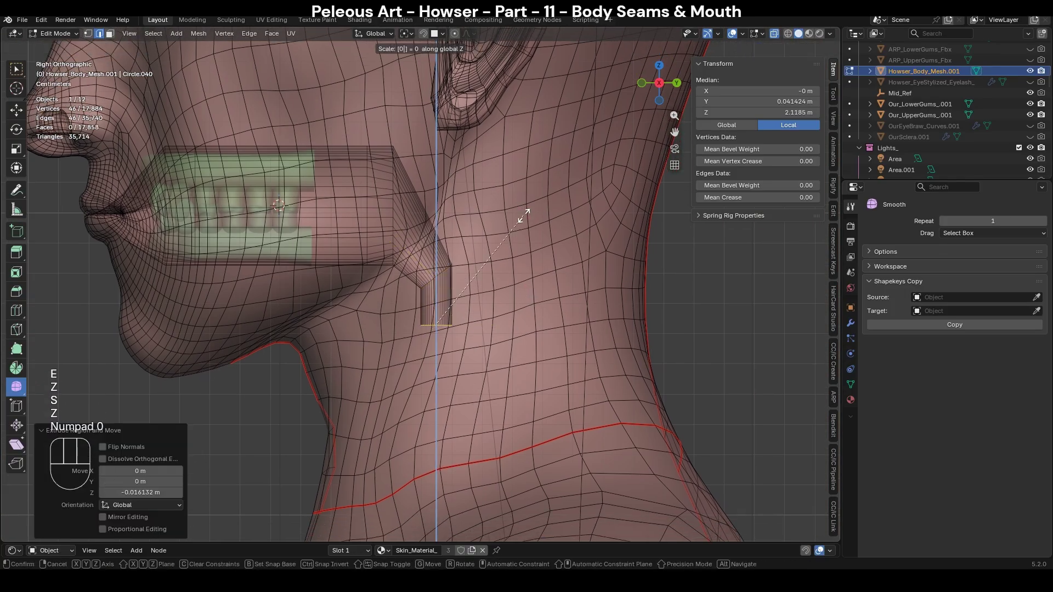
{"action": "key", "text": "KP_0"}
{"action": "key", "text": "KP_Enter"}
Leave Edit Mode and examine the mouth, gums and cavity from the front and from inside the head.
{"action": "key", "text": "Tab"}
{"action": "key", "text": "KP_1"}
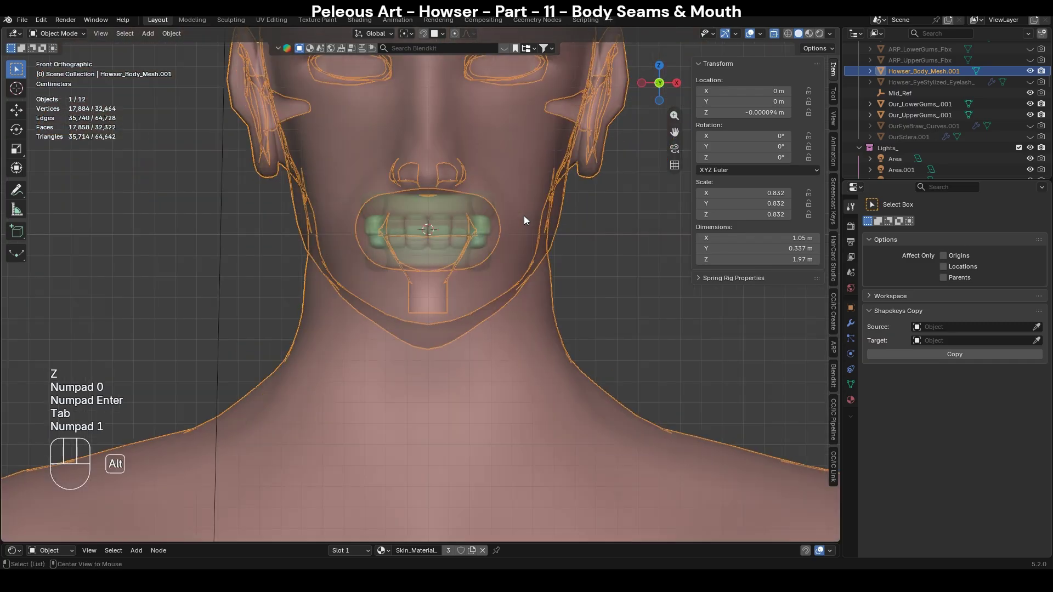
{"action": "key", "text": "alt+z"}
{"action": "key", "text": "alt+z"}
{"action": "scroll", "coordinate": [562, 271], "scroll_direction": "up", "scroll_amount": 4}
{"action": "middle_click_drag", "start_coordinate": [568, 224], "coordinate": [512, 374], "text": "shift"}
{"action": "middle_click_drag", "start_coordinate": [597, 321], "coordinate": [483, 369]}
{"action": "middle_click_drag", "start_coordinate": [188, 277], "coordinate": [541, 313], "text": "shift"}
{"action": "key", "text": "alt+z"}
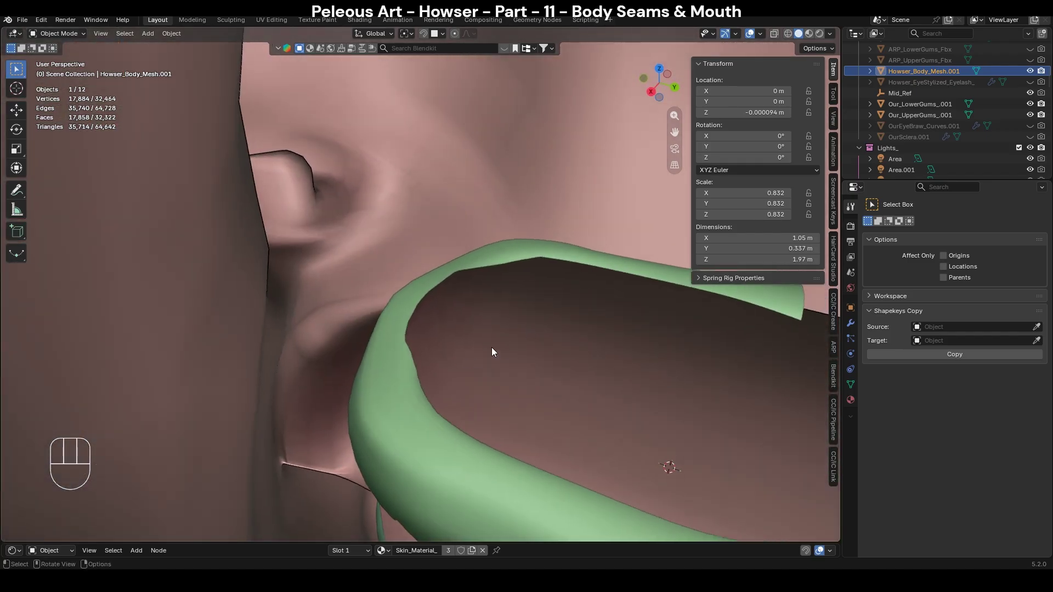
Enter Edit Mode on the body mesh and select the cavity-wall vertex beside the pointed tooth under the upper gum.
{"action": "key", "text": "Tab"}
{"action": "middle_click_drag", "start_coordinate": [492, 347], "coordinate": [385, 387]}
{"action": "key", "text": "alt+z"}
{"action": "key", "text": "alt+z"}
{"action": "left_click", "coordinate": [377, 306], "text": "alt"}
{"action": "middle_click_drag", "start_coordinate": [377, 306], "coordinate": [428, 327]}
{"action": "key", "text": "alt+z"}
{"action": "key", "text": "alt+z"}
{"action": "key", "text": "2"}
{"action": "key", "text": "1"}
{"action": "left_click", "coordinate": [414, 352]}
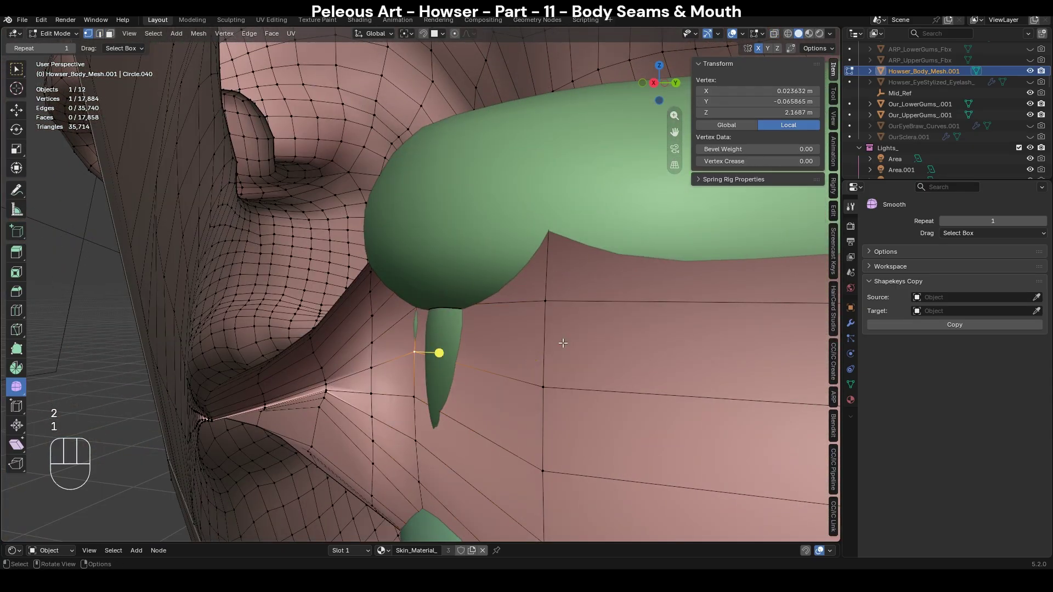
Try to raise the selected cavity-wall vertex along Z without proportional editing.
{"action": "key", "text": "g"}
{"action": "key", "text": "z"}
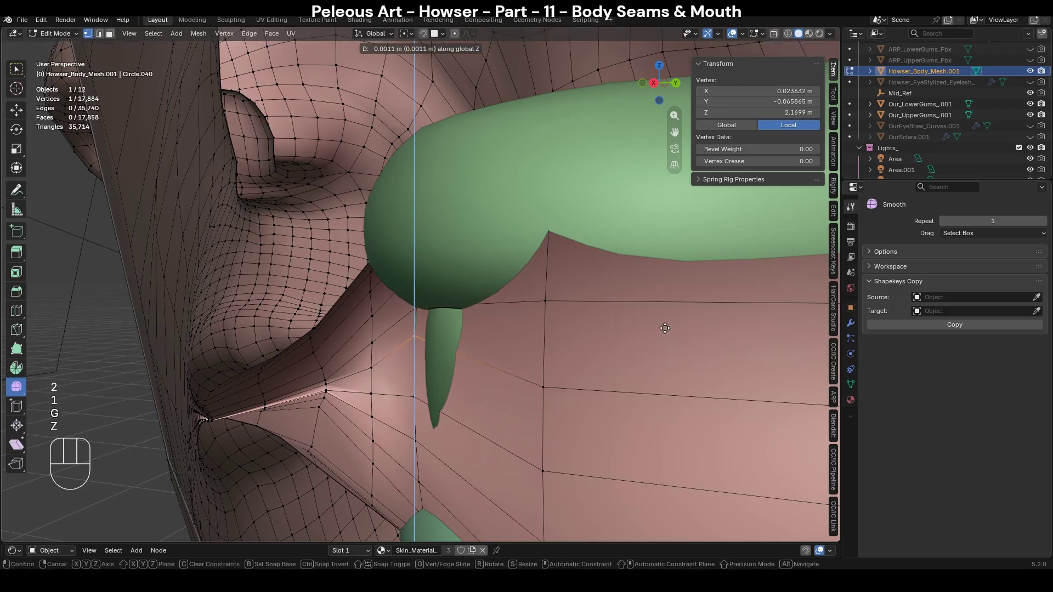
{"action": "left_click", "coordinate": [665, 328]}
{"action": "key", "text": "ctrl+z"}
Add the vertex just above to the selection and raise both about 0.005 m along Z with proportional editing.
{"action": "key", "text": "alt+z"}
{"action": "key", "text": "alt+z"}
{"action": "left_click", "coordinate": [417, 310], "text": "shift"}
{"action": "key", "text": "g"}
{"action": "key", "text": "z"}
{"action": "scroll", "coordinate": [590, 391], "scroll_direction": "up", "scroll_amount": 3}
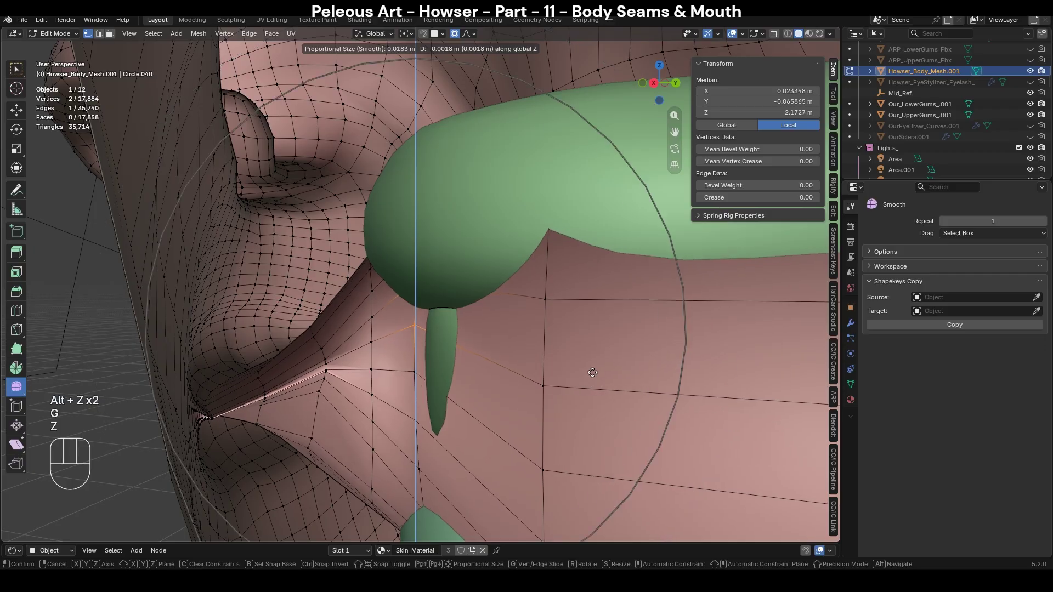
{"action": "left_click", "coordinate": [602, 322]}
Move the two cavity-wall vertices about 0.007 m along X with proportional editing and leave Edit Mode.
{"action": "middle_click_drag", "start_coordinate": [601, 322], "coordinate": [581, 298]}
{"action": "key", "text": "g"}
{"action": "key", "text": "x"}
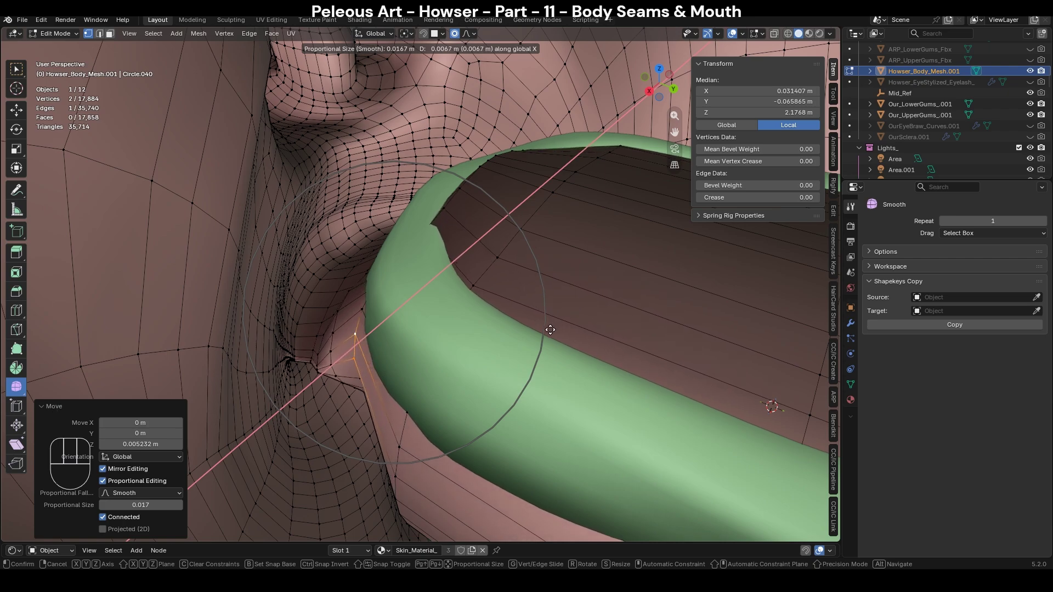
{"action": "left_click", "coordinate": [550, 330]}
{"action": "middle_click_drag", "start_coordinate": [551, 329], "coordinate": [686, 296]}
{"action": "key", "text": "alt+z"}
{"action": "key", "text": "KP_1"}
{"action": "key", "text": "Tab"}
{"action": "key", "text": "alt+z"}
Add a 2 m mesh cube to the scene as the base for the tongue.
{"action": "middle_click_drag", "start_coordinate": [700, 355], "coordinate": [653, 241]}
{"action": "key", "text": "KP_1"}
{"action": "scroll", "coordinate": [658, 377], "scroll_direction": "down", "scroll_amount": 6}
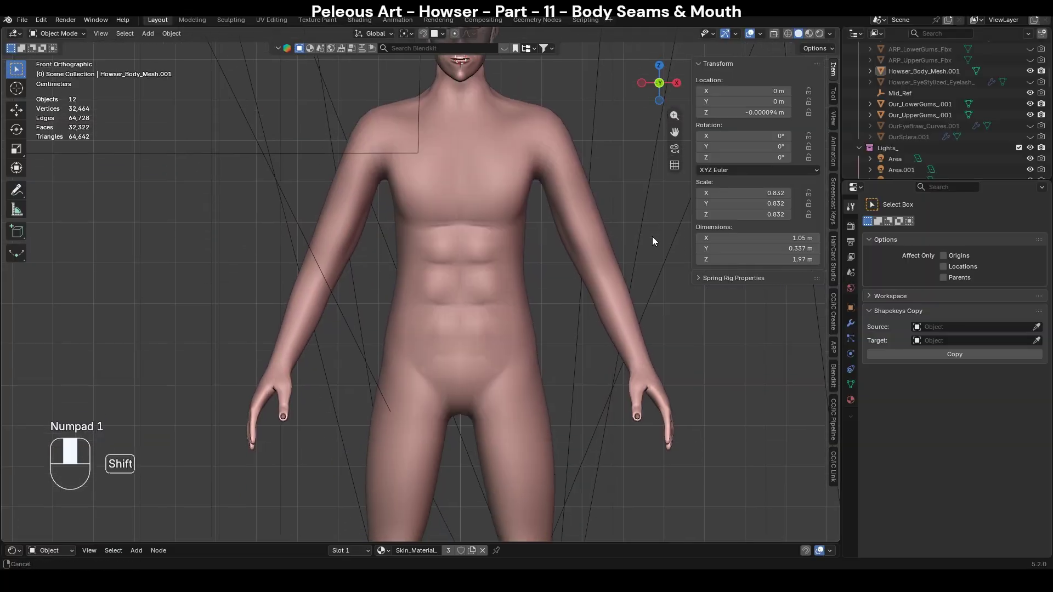
{"action": "scroll", "coordinate": [624, 416], "scroll_direction": "down", "scroll_amount": 5}
{"action": "middle_click_drag", "start_coordinate": [584, 281], "coordinate": [542, 232], "text": "shift"}
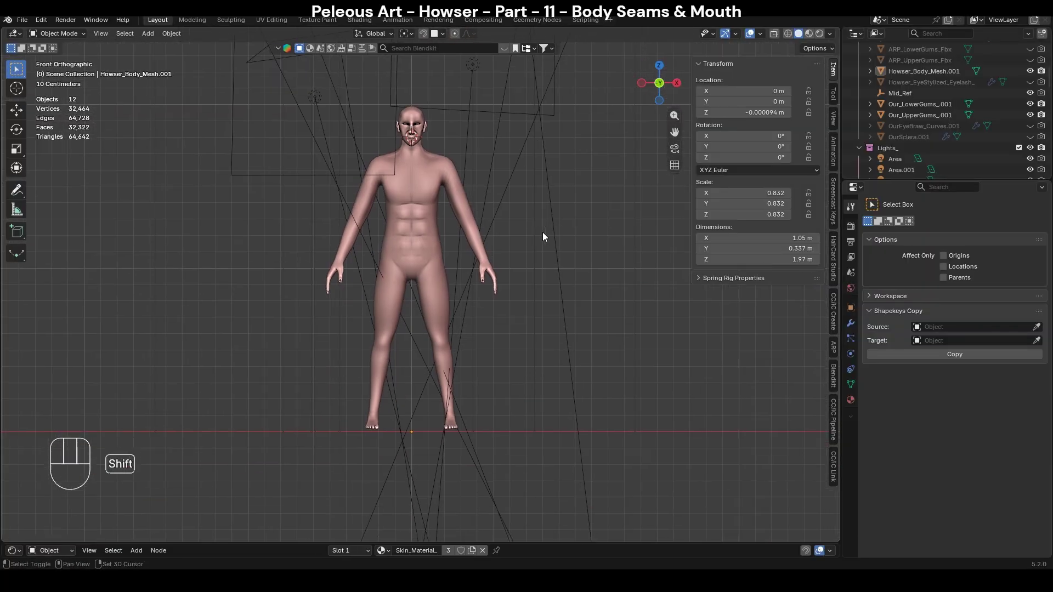
{"action": "key", "text": "shift+a"}
{"action": "mouse_move", "coordinate": [531, 244]}
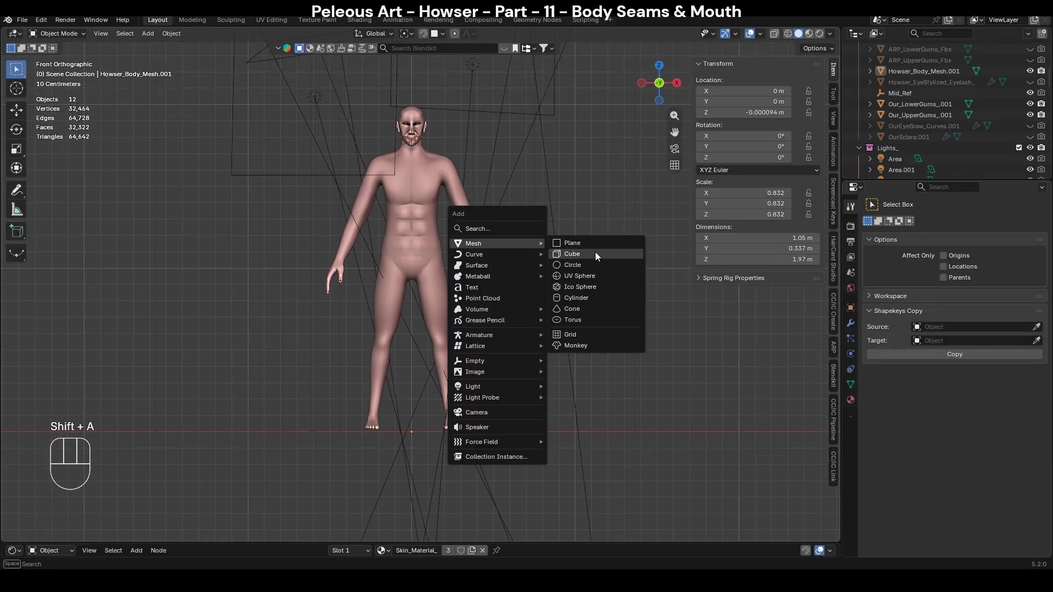
{"action": "left_click", "coordinate": [594, 252]}
{"action": "middle_click_drag", "start_coordinate": [594, 252], "coordinate": [578, 328]}
{"action": "scroll", "coordinate": [578, 328], "scroll_direction": "down", "scroll_amount": 4}
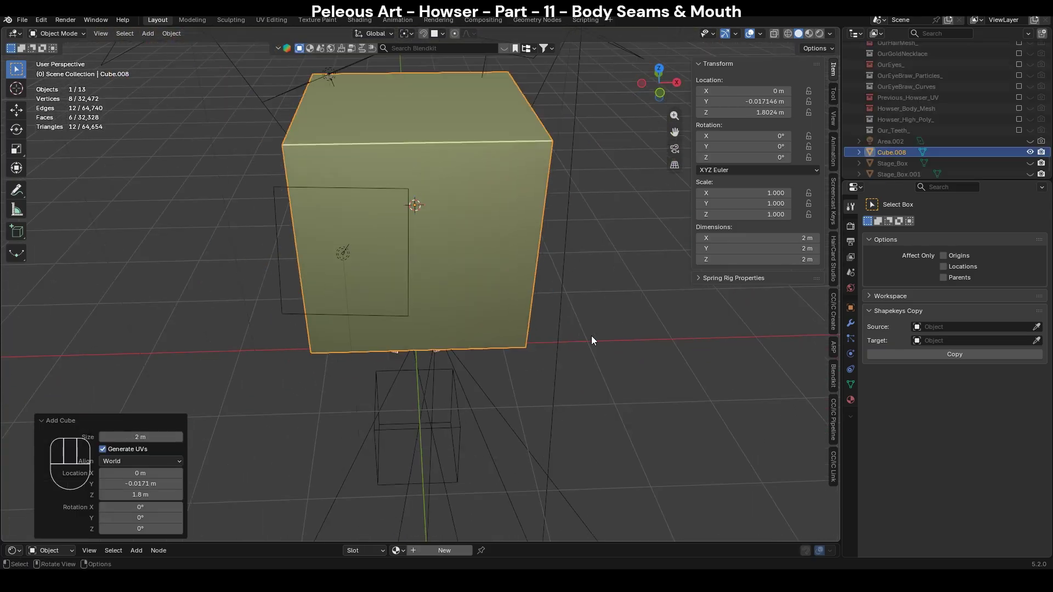
Give the cube a Subdivision modifier with viewport level 1.
{"action": "left_click", "coordinate": [851, 323]}
{"action": "left_click", "coordinate": [929, 222]}
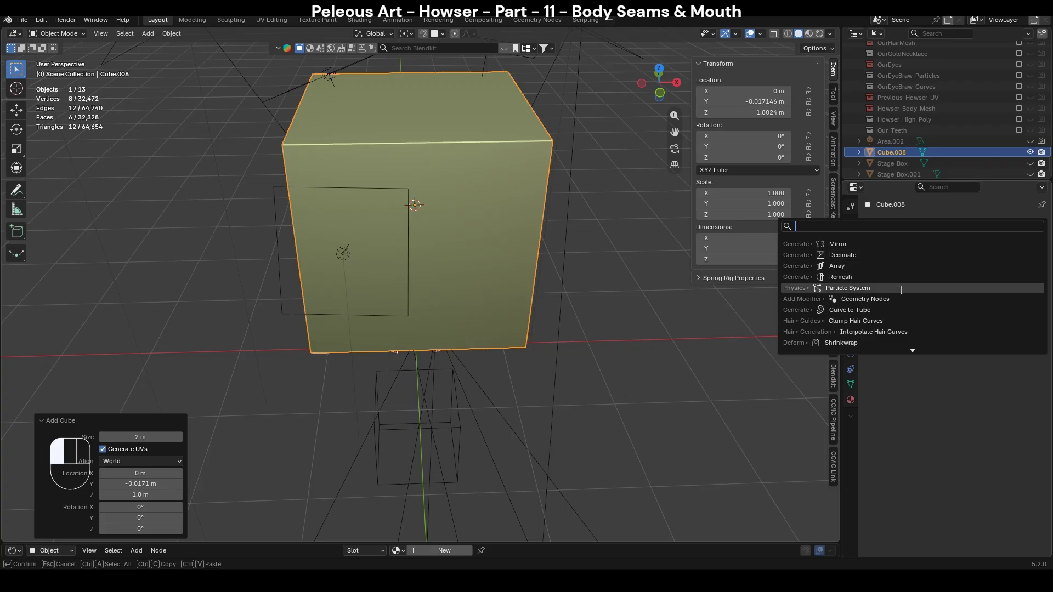
{"action": "key", "text": "Escape"}
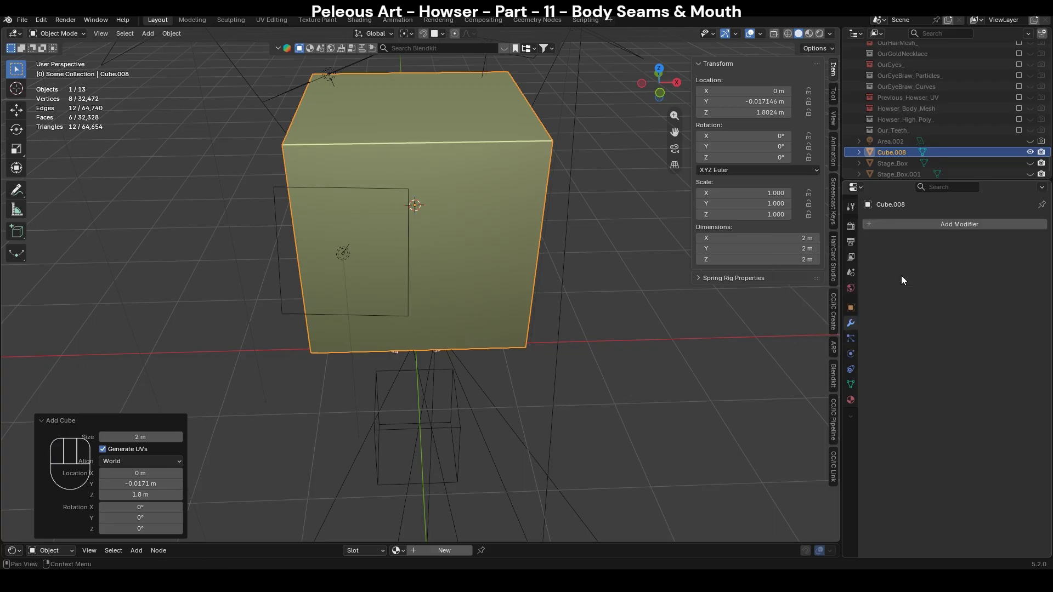
{"action": "key", "text": "ctrl+1"}
Subdivide the whole cube mesh with one cut.
{"action": "key", "text": "KP_7"}
{"action": "key", "text": "Tab"}
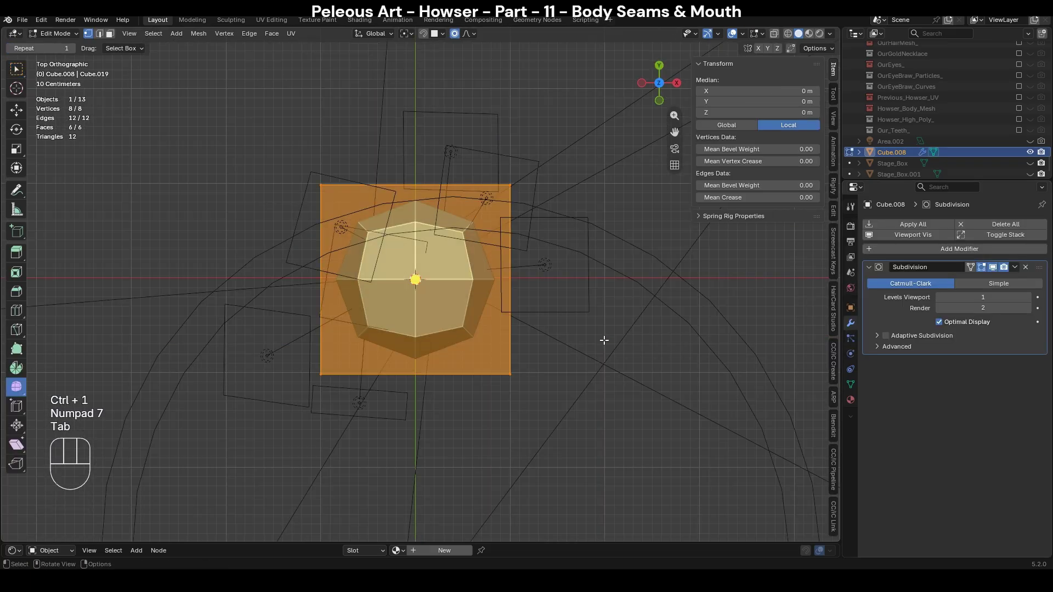
{"action": "left_click", "coordinate": [248, 33]}
{"action": "left_click", "coordinate": [282, 94]}
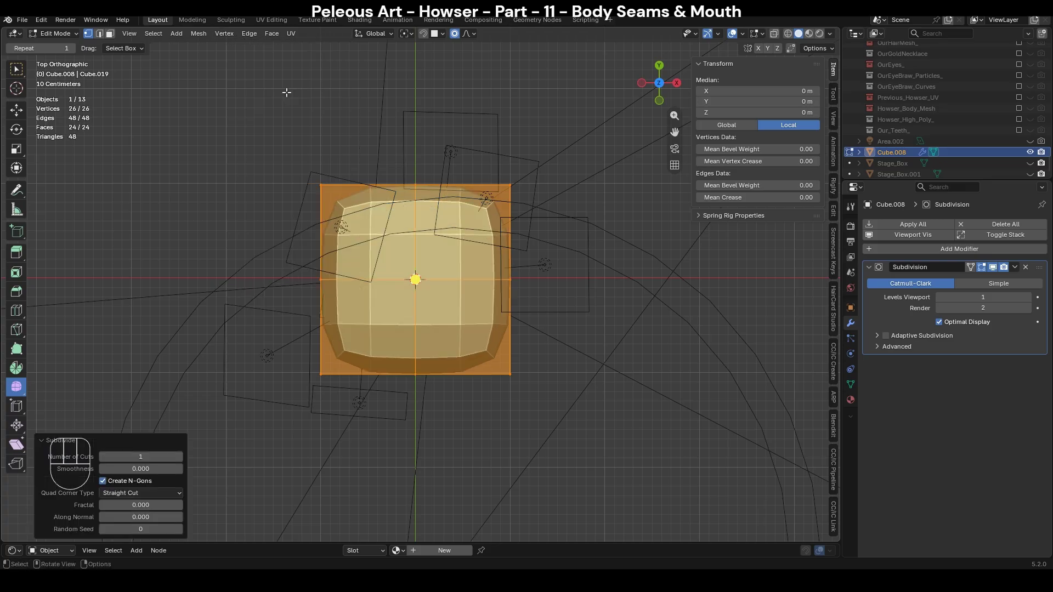
Sculpt the cube with the Smooth brush to shrink and round it, adjusting the brush size and strength.
{"action": "key", "text": "ctrl+Tab"}
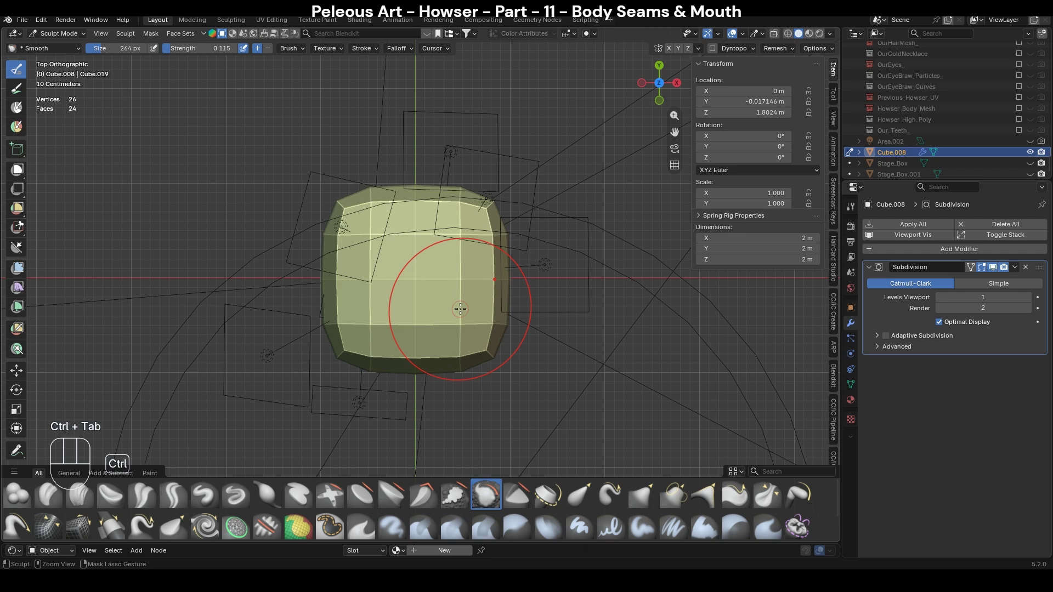
{"action": "key", "text": "s"}
{"action": "key", "text": "f"}
{"action": "left_click", "coordinate": [440, 303]}
{"action": "mouse_move", "coordinate": [433, 297]}
{"action": "left_mouse_down"}
{"action": "mouse_move", "coordinate": [445, 214]}
{"action": "mouse_move", "coordinate": [411, 275]}
{"action": "mouse_move", "coordinate": [428, 268]}
{"action": "mouse_move", "coordinate": [411, 258]}
{"action": "mouse_move", "coordinate": [365, 270]}
{"action": "mouse_move", "coordinate": [423, 269]}
{"action": "mouse_move", "coordinate": [419, 257]}
{"action": "mouse_move", "coordinate": [411, 274]}
{"action": "left_mouse_up"}
{"action": "key", "text": "shift+f"}
{"action": "left_click", "coordinate": [453, 284]}
{"action": "key", "text": "ctrl+z"}
{"action": "key", "text": "KP_3"}
{"action": "left_click_drag", "start_coordinate": [484, 269], "coordinate": [382, 245]}
{"action": "scroll", "coordinate": [388, 230], "scroll_direction": "up", "scroll_amount": 1}
Stretch the rounded cube forward along Y into a long tongue shape with the Snake Hook brush in side view.
{"action": "middle_click_drag", "start_coordinate": [389, 236], "coordinate": [429, 315], "text": "shift"}
{"action": "key", "text": "g"}
{"action": "key", "text": "f"}
{"action": "left_click", "coordinate": [405, 316]}
{"action": "key", "text": "k"}
{"action": "key", "text": "ctrl+z"}
{"action": "key", "text": "KP_3"}
{"action": "key", "text": "f"}
{"action": "left_click", "coordinate": [369, 300]}
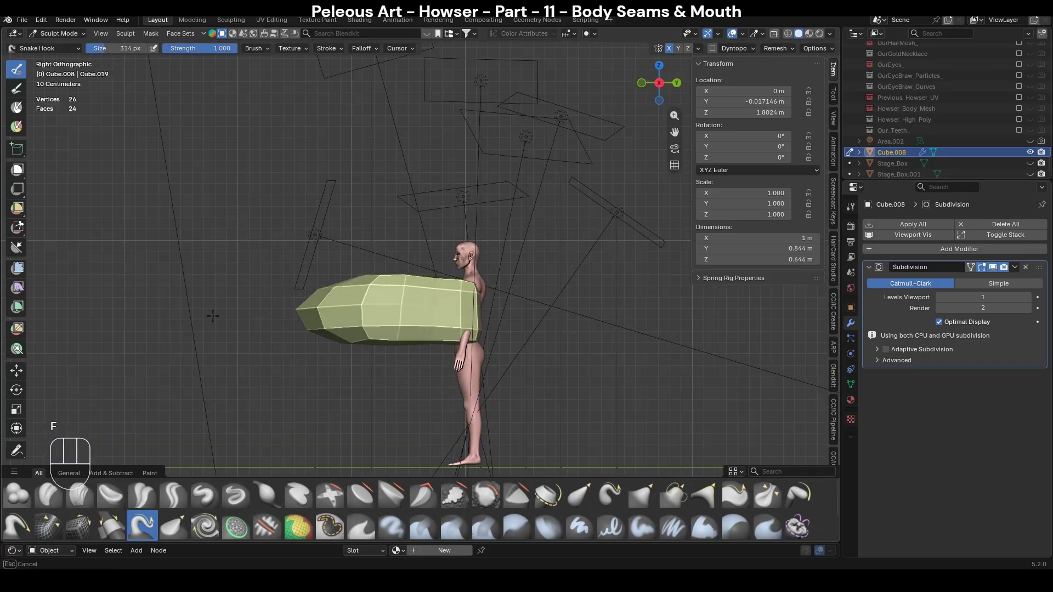
Flatten the tongue shape to about 0.415 m thick in side view with a large Grab brush.
{"action": "key", "text": "g"}
{"action": "key", "text": "f"}
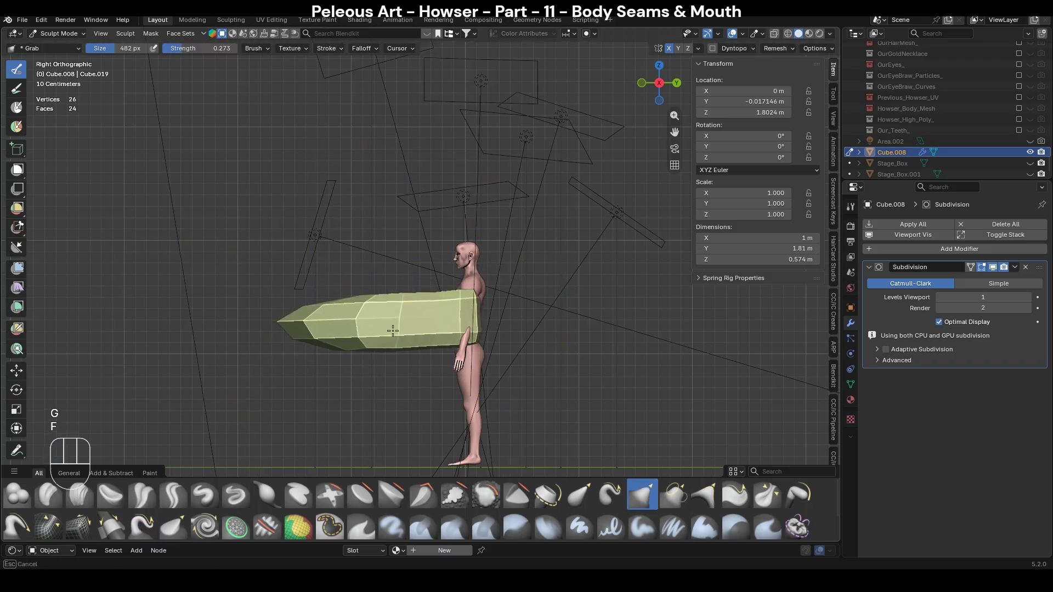
{"action": "mouse_move", "coordinate": [391, 271]}
{"action": "left_mouse_down"}
{"action": "mouse_move", "coordinate": [404, 253]}
{"action": "mouse_move", "coordinate": [417, 296]}
{"action": "left_mouse_up"}
{"action": "left_click_drag", "start_coordinate": [418, 347], "coordinate": [416, 340]}
{"action": "middle_click_drag", "start_coordinate": [429, 285], "coordinate": [447, 393]}
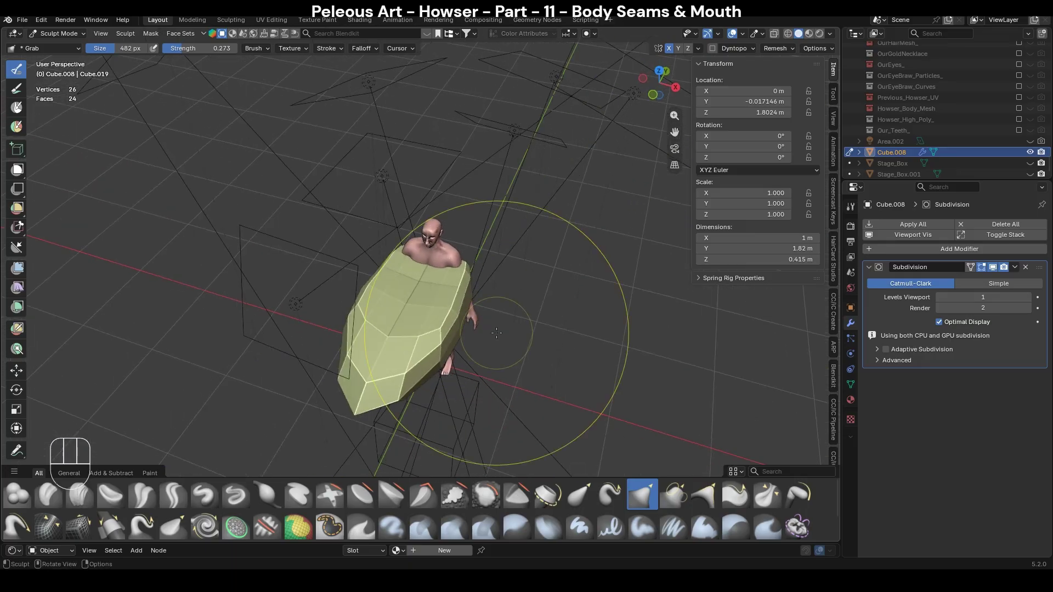
Return to Object Mode and apply the tongue's Subdivision modifier.
{"action": "key", "text": "Tab"}
{"action": "key", "text": "Tab"}
{"action": "key", "text": "ctrl+Tab"}
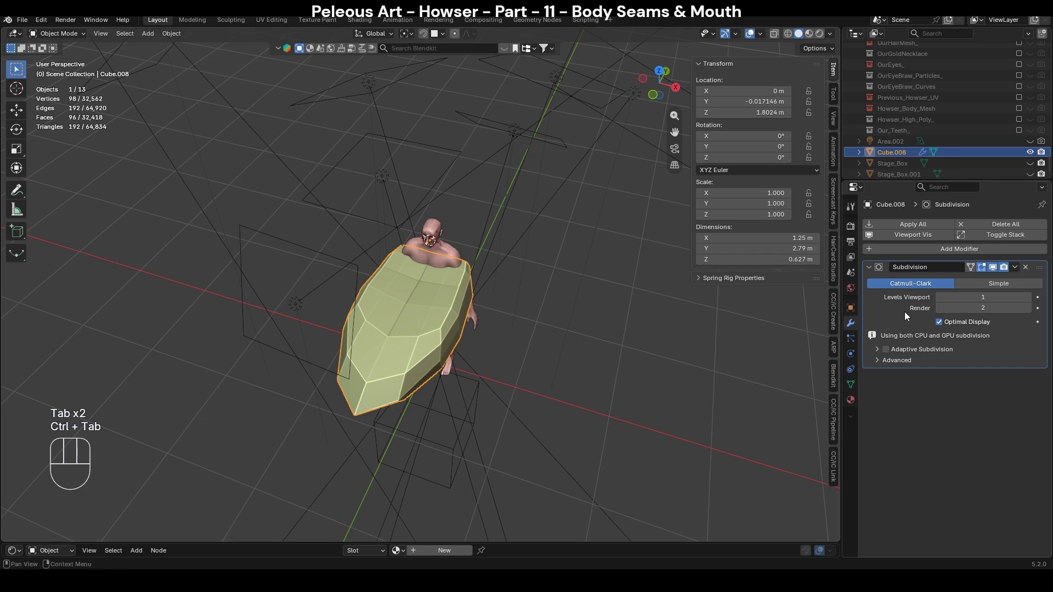
{"action": "key", "text": "ctrl+a"}
{"action": "key", "text": "Tab"}
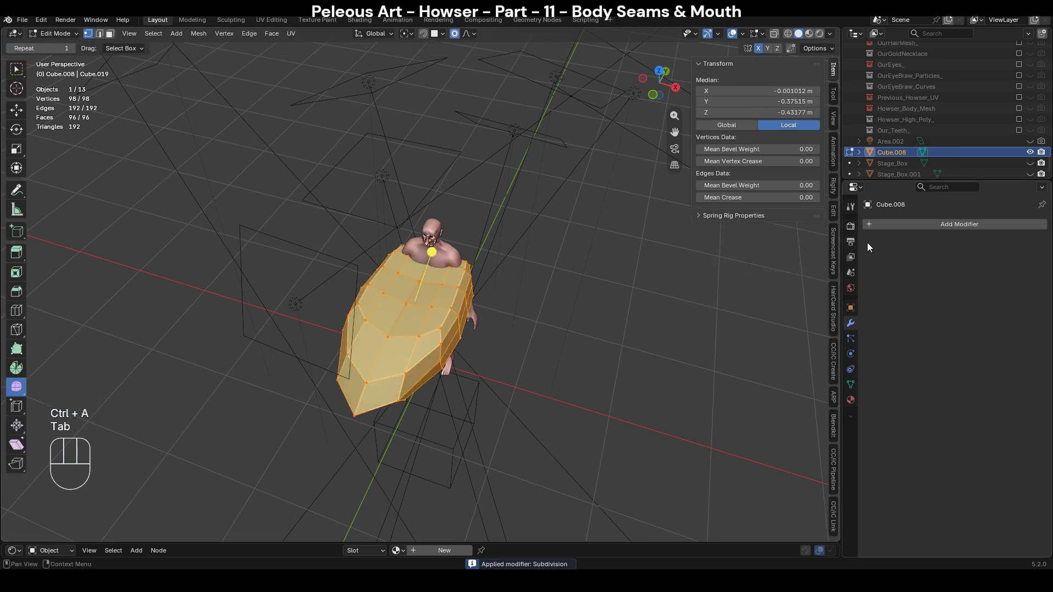
{"action": "key", "text": "Tab"}
Broaden the front sides of the tongue in top view with the Grab brush.
{"action": "key", "text": "KP_7"}
{"action": "key", "text": "ctrl+Tab"}
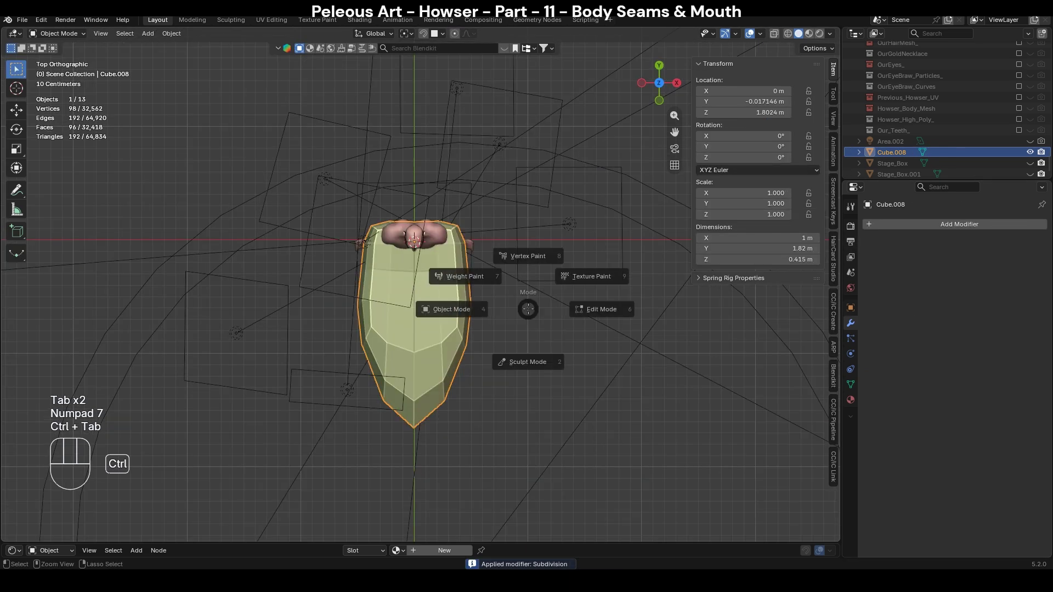
{"action": "scroll", "coordinate": [445, 284], "scroll_direction": "up", "scroll_amount": 2}
{"action": "key", "text": "g"}
{"action": "key", "text": "f"}
{"action": "left_click", "coordinate": [568, 280]}
{"action": "left_click_drag", "start_coordinate": [456, 290], "coordinate": [539, 371]}
Push the tongue's tip back in top view with a resized Grab brush, shortening the mesh to about 1.79 m.
{"action": "middle_click_drag", "start_coordinate": [539, 371], "coordinate": [546, 428], "text": "shift"}
{"action": "key", "text": "f"}
{"action": "left_click", "coordinate": [513, 393]}
{"action": "left_click_drag", "start_coordinate": [424, 389], "coordinate": [423, 386]}
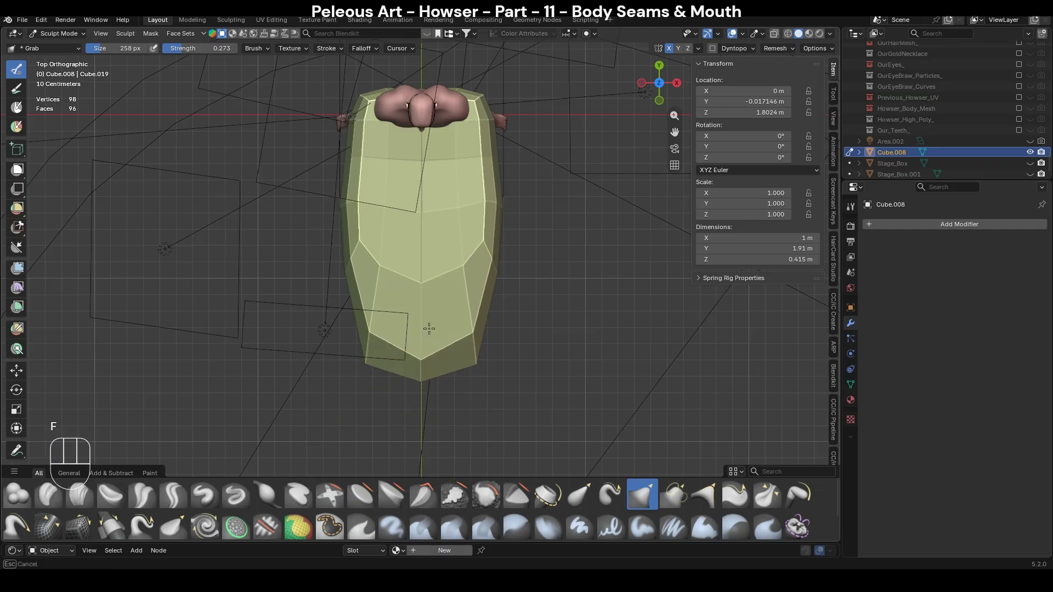
{"action": "mouse_move", "coordinate": [430, 323]}
{"action": "middle_mouse_down"}
{"action": "mouse_move", "coordinate": [430, 307]}
{"action": "mouse_move", "coordinate": [353, 200]}
{"action": "middle_mouse_up"}
{"action": "key", "text": "KP_3"}
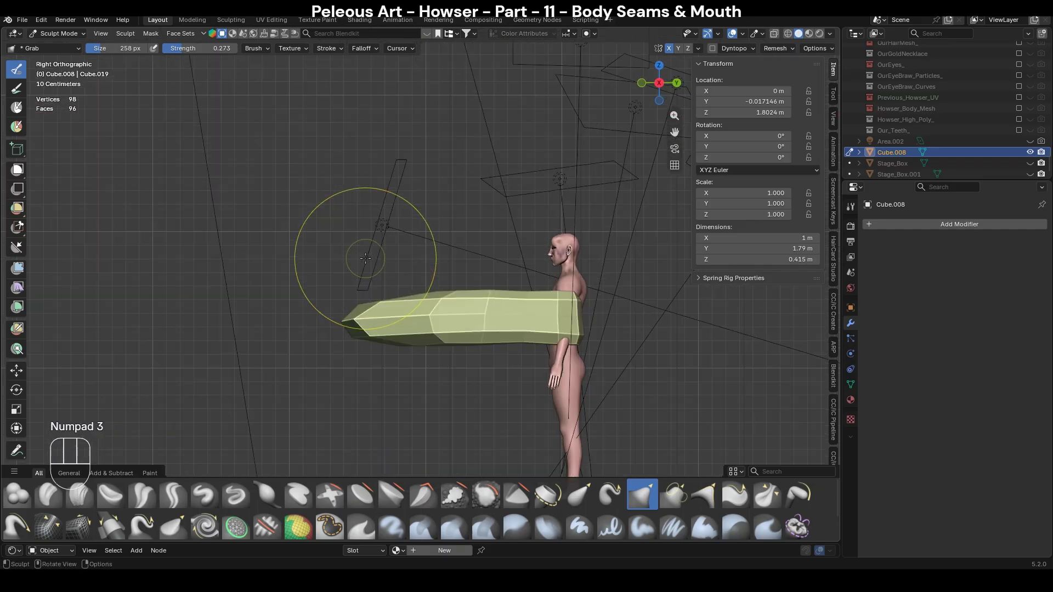
Mark the horizontal edge loop running around the tongue's sides as a seam.
{"action": "key", "text": "Tab"}
{"action": "middle_click_drag", "start_coordinate": [538, 371], "coordinate": [489, 343], "text": "shift"}
{"action": "scroll", "coordinate": [485, 342], "scroll_direction": "up", "scroll_amount": 3}
{"action": "key", "text": "2"}
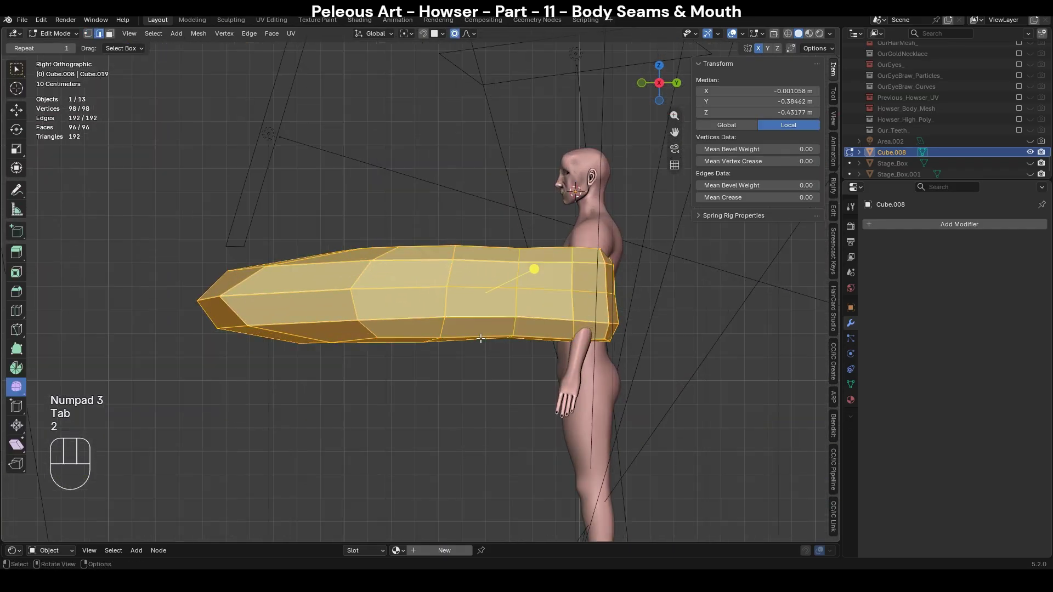
{"action": "key", "text": "alt+a"}
{"action": "left_click", "coordinate": [393, 287], "text": "alt"}
{"action": "right_click", "coordinate": [392, 293]}
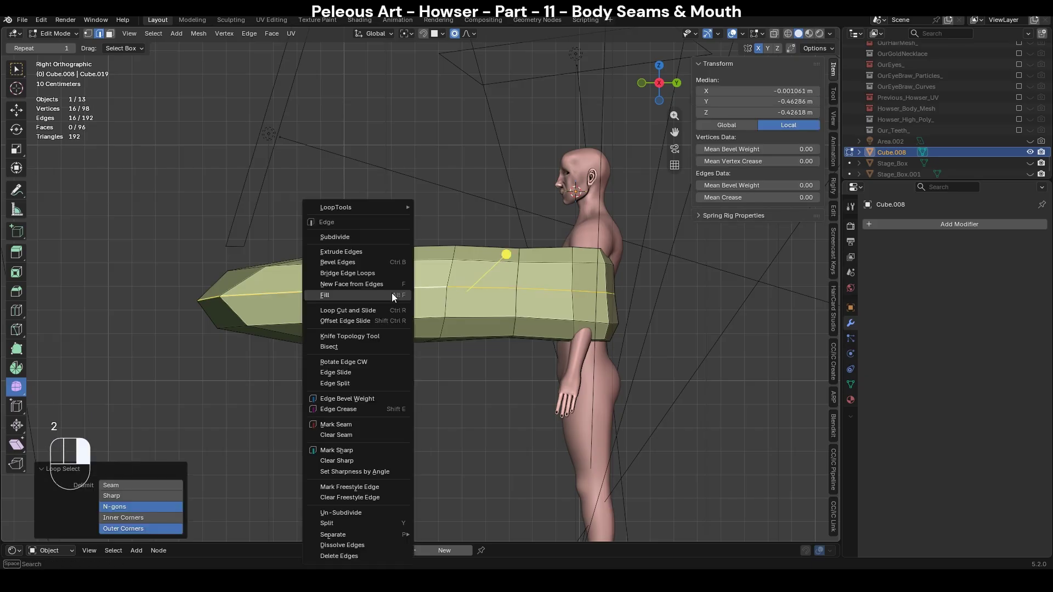
{"action": "left_click", "coordinate": [383, 424]}
Unwrap the whole tongue mesh with the Minimum Stretch method.
{"action": "middle_click_drag", "start_coordinate": [384, 423], "coordinate": [624, 266]}
{"action": "key", "text": "a"}
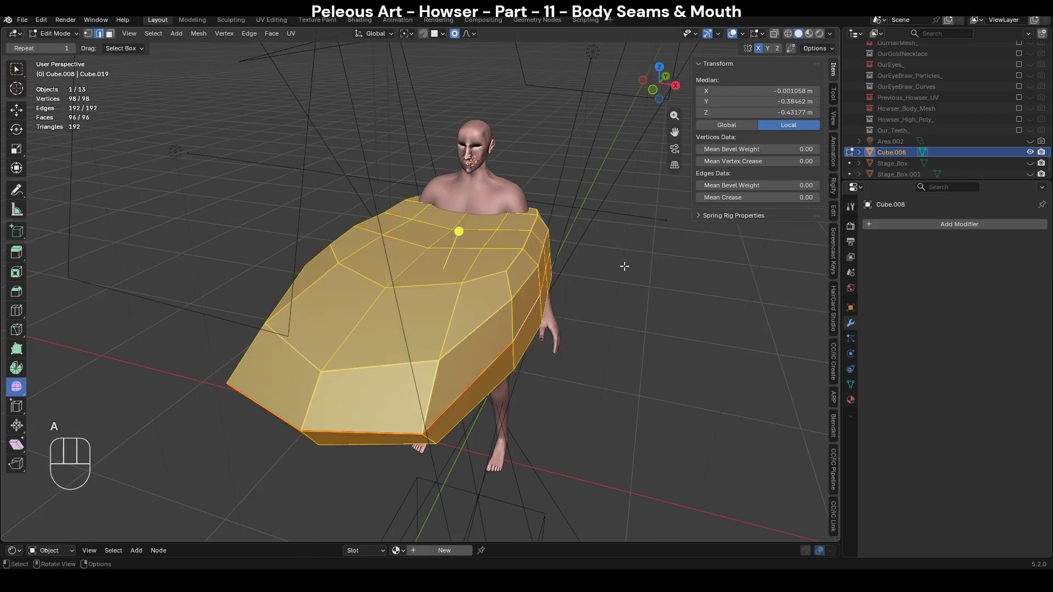
{"action": "key", "text": "u"}
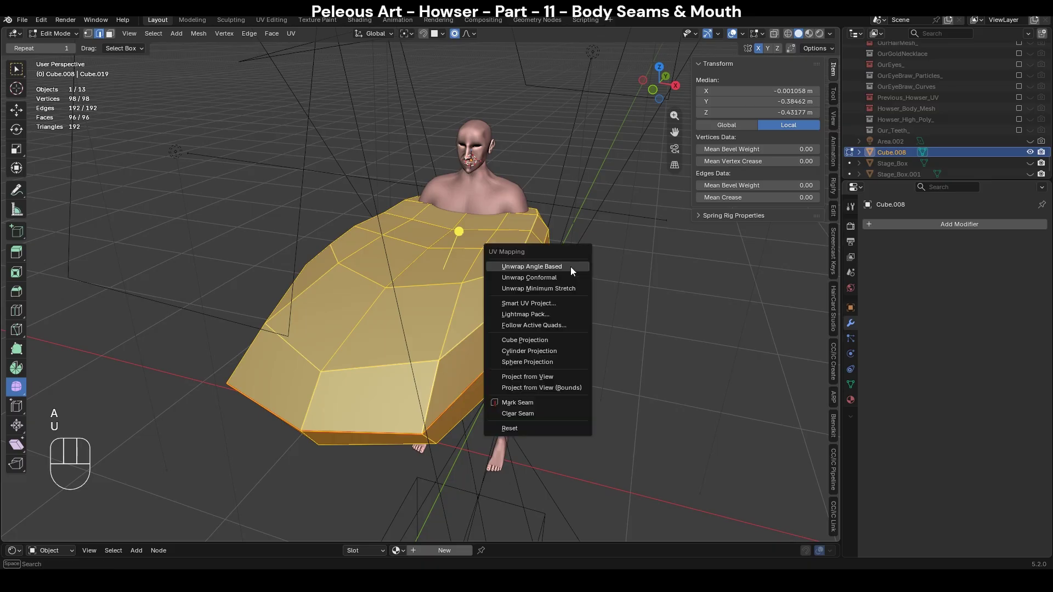
{"action": "left_click", "coordinate": [566, 287]}
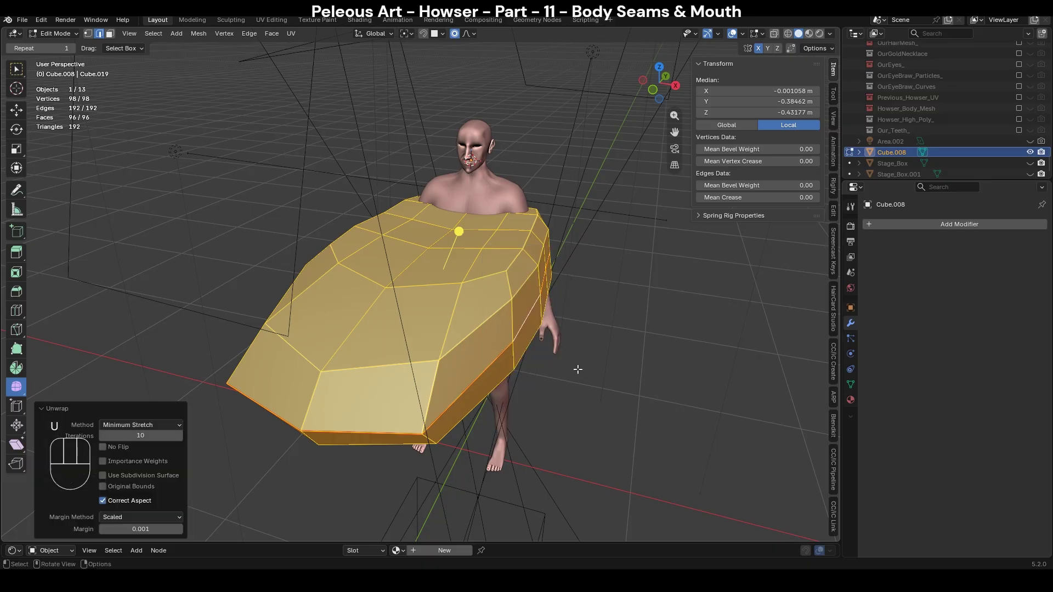
Add two centred loop cuts around the tongue's sides, one above and one below the seam loop.
{"action": "key", "text": "ctrl+r"}
{"action": "left_click", "coordinate": [433, 376]}
{"action": "right_click", "coordinate": [433, 376]}
{"action": "middle_click_drag", "start_coordinate": [432, 373], "coordinate": [475, 330]}
{"action": "key", "text": "ctrl+r"}
{"action": "left_click", "coordinate": [407, 317]}
{"action": "right_click", "coordinate": [407, 317]}
Scale the tongue's seam edge loop inward to 0.960.
{"action": "left_click", "coordinate": [424, 341], "text": "alt"}
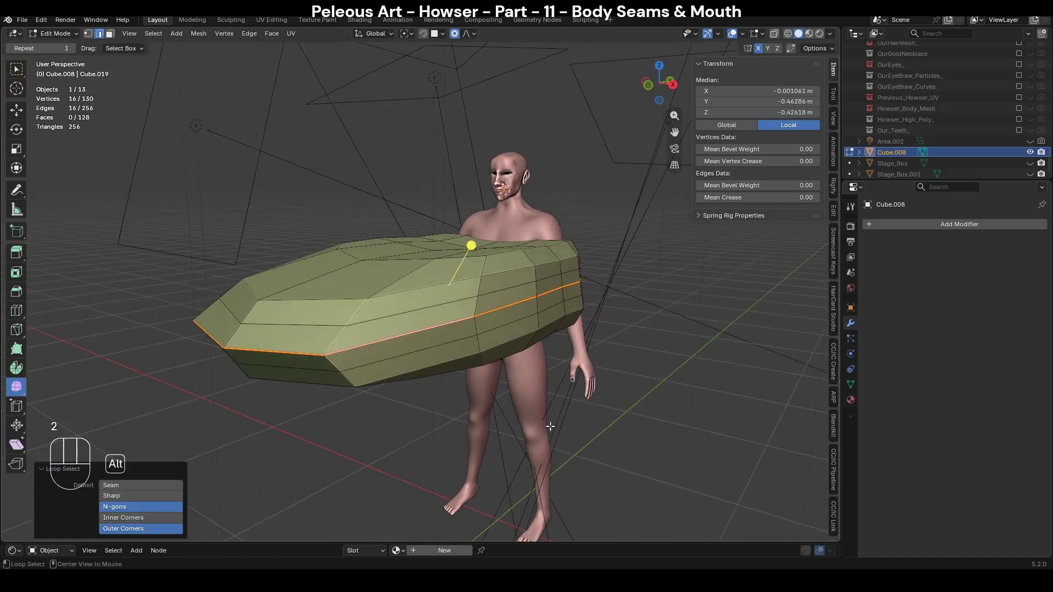
{"action": "key", "text": "s"}
{"action": "left_click", "coordinate": [646, 444]}
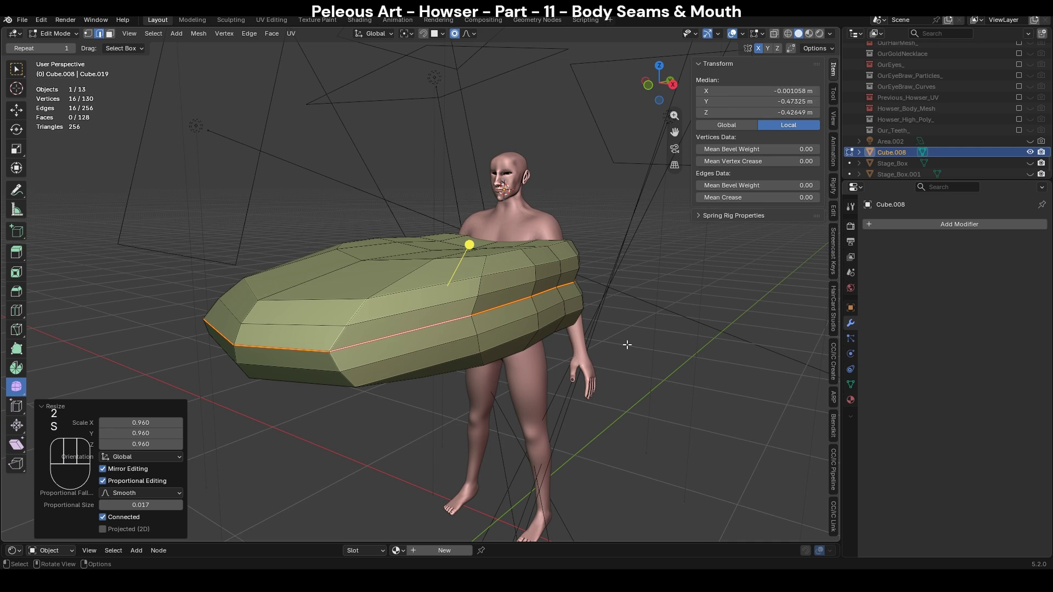
Smooth the tongue's sides around the seam with the Smooth brush at a strength of 0.188.
{"action": "key", "text": "ctrl+Tab"}
{"action": "key", "text": "s"}
{"action": "key", "text": "f"}
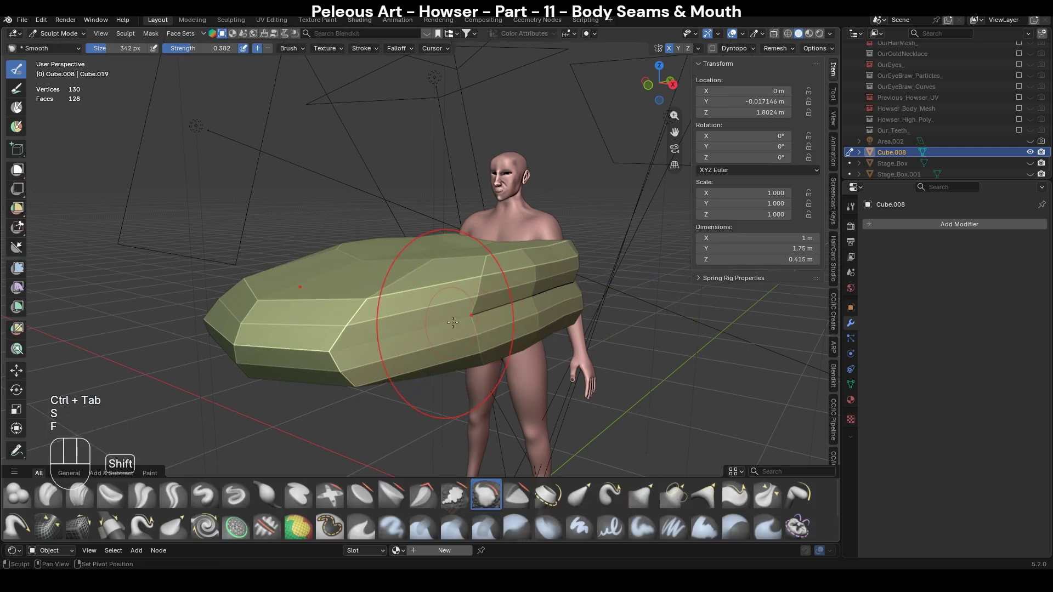
{"action": "key", "text": "shift+f"}
{"action": "left_click", "coordinate": [422, 325]}
{"action": "mouse_move", "coordinate": [397, 338]}
{"action": "left_mouse_down"}
{"action": "mouse_move", "coordinate": [542, 279]}
{"action": "mouse_move", "coordinate": [446, 326]}
{"action": "left_mouse_up"}
{"action": "middle_click_drag", "start_coordinate": [583, 270], "coordinate": [541, 332]}
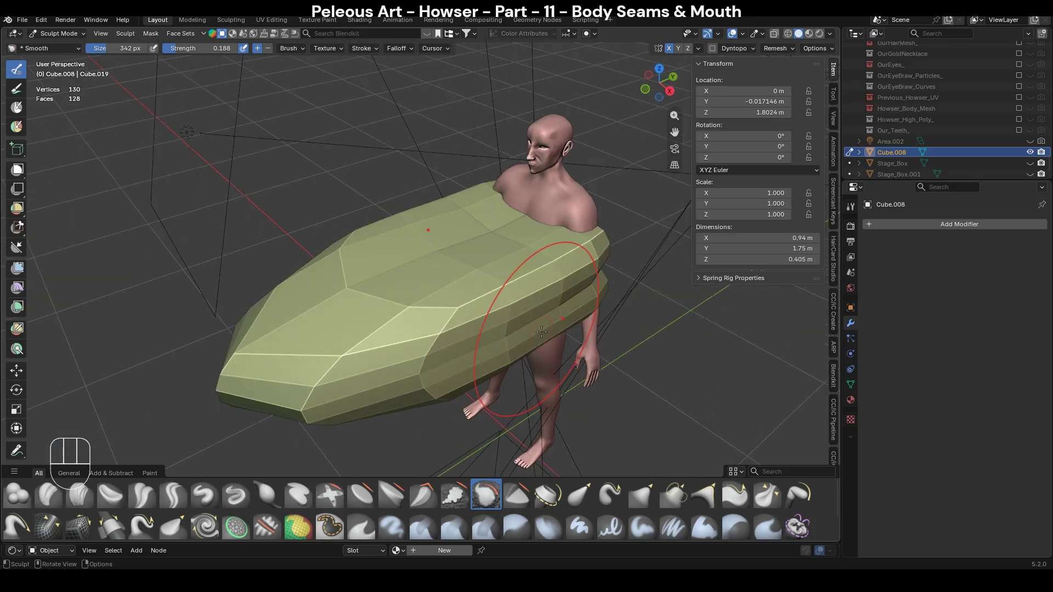
Try to reshape the tongue's front in top view with the Grab brush.
{"action": "key", "text": "KP_7"}
{"action": "key", "text": "Tab"}
{"action": "key", "text": "2"}
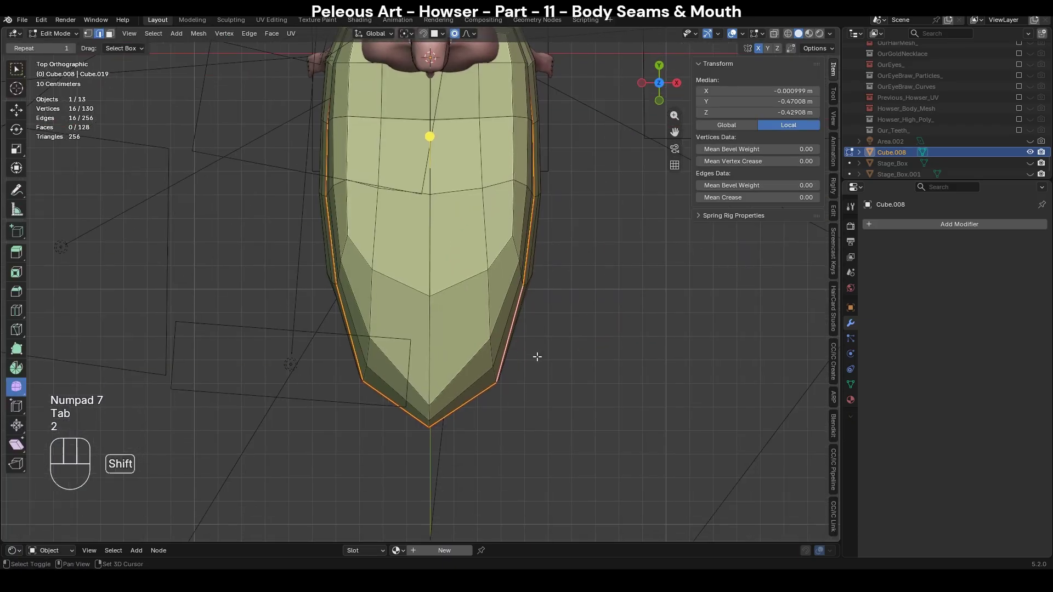
{"action": "key", "text": "ctrl+Tab"}
{"action": "key", "text": "g"}
{"action": "key", "text": "f"}
{"action": "left_click_drag", "start_coordinate": [512, 441], "coordinate": [516, 446]}
{"action": "key", "text": "ctrl+z"}
Reshape the tongue's tapered front sides in top view with a resized Grab brush.
{"action": "key", "text": "f"}
{"action": "left_click", "coordinate": [508, 382]}
{"action": "left_click_drag", "start_coordinate": [525, 285], "coordinate": [518, 480]}
{"action": "left_click_drag", "start_coordinate": [523, 331], "coordinate": [502, 342]}
{"action": "left_click_drag", "start_coordinate": [493, 382], "coordinate": [508, 414]}
Push the tongue's pointed tip back with a larger Grab brush, shortening the mesh to about 1.66 m.
{"action": "key", "text": "f"}
{"action": "left_click", "coordinate": [521, 423]}
{"action": "left_click_drag", "start_coordinate": [432, 424], "coordinate": [433, 406]}
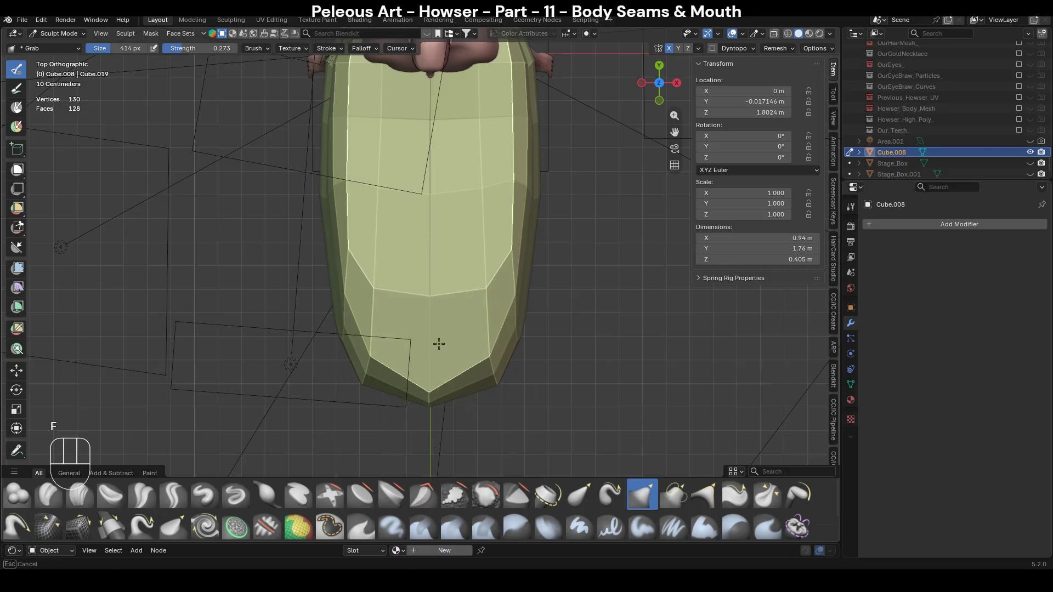
{"action": "scroll", "coordinate": [445, 338], "scroll_direction": "down", "scroll_amount": 3}
{"action": "key", "text": "f"}
{"action": "left_click", "coordinate": [400, 328]}
Return to Object Mode, add a level 1 Subdivision modifier to the tongue and shade it smooth.
{"action": "key", "text": "Tab"}
{"action": "scroll", "coordinate": [439, 377], "scroll_direction": "up", "scroll_amount": 2}
{"action": "mouse_move", "coordinate": [440, 377]}
{"action": "middle_mouse_down"}
{"action": "mouse_move", "coordinate": [454, 344]}
{"action": "mouse_move", "coordinate": [587, 284]}
{"action": "mouse_move", "coordinate": [513, 330]}
{"action": "mouse_move", "coordinate": [547, 320]}
{"action": "middle_mouse_up"}
{"action": "key", "text": "KP_1"}
{"action": "key", "text": "Tab"}
{"action": "key", "text": "ctrl+Tab"}
{"action": "key", "text": "ctrl+1"}
{"action": "right_click", "coordinate": [519, 260]}
{"action": "left_click", "coordinate": [519, 260]}
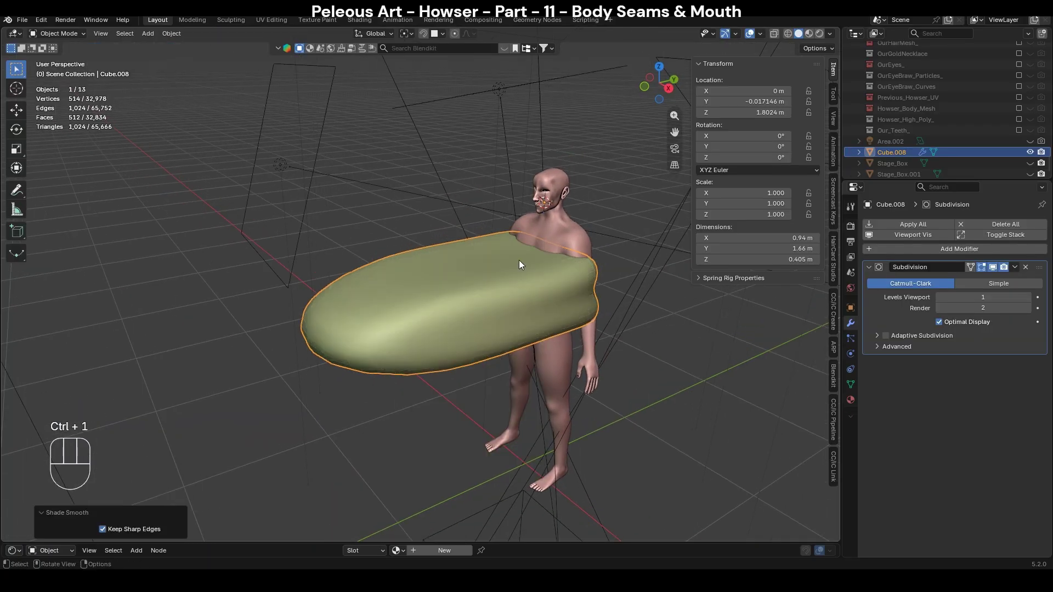
Enter Sculpt Mode on the tongue and thin its top and underside from the side with the Grab brush, to about 0.363 m thick.
{"action": "key", "text": "KP_3"}
{"action": "key", "text": "ctrl+Tab"}
{"action": "key", "text": "g"}
{"action": "key", "text": "f"}
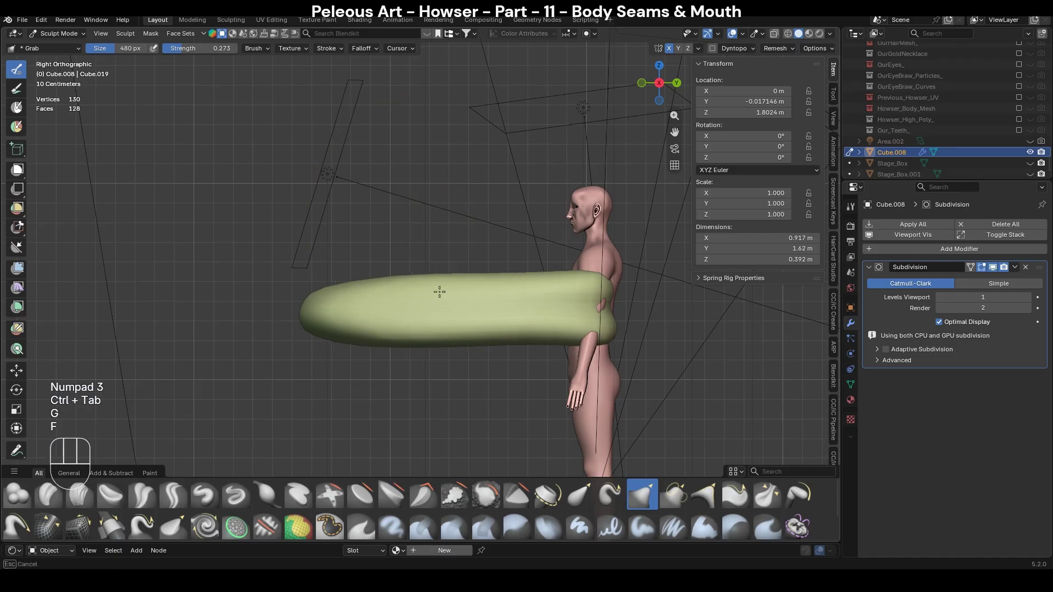
{"action": "left_click_drag", "start_coordinate": [440, 288], "coordinate": [441, 301]}
{"action": "left_click_drag", "start_coordinate": [582, 269], "coordinate": [584, 299]}
{"action": "left_click_drag", "start_coordinate": [400, 253], "coordinate": [376, 294]}
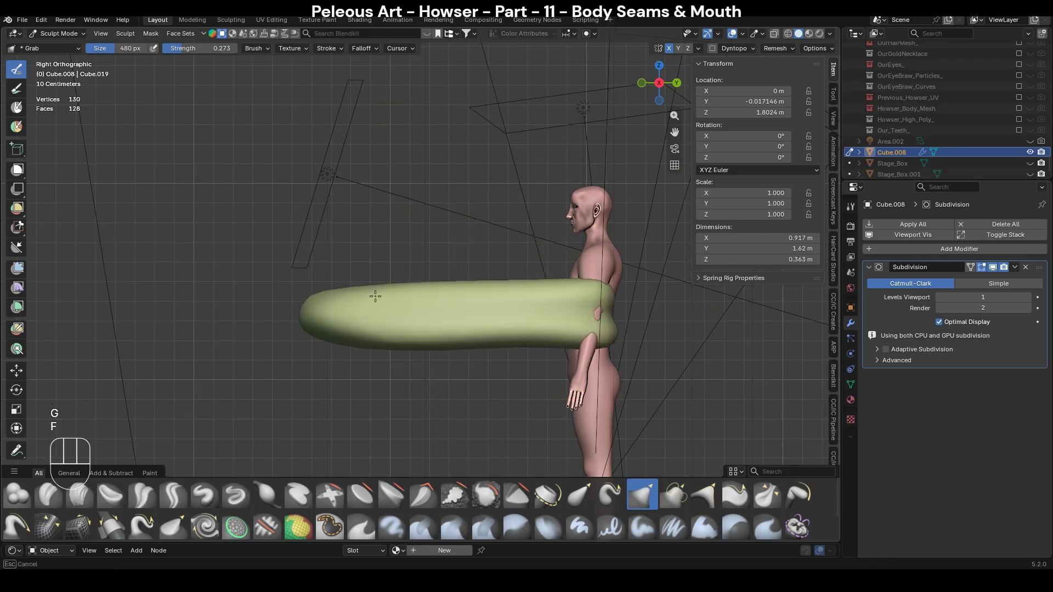
{"action": "middle_click_drag", "start_coordinate": [394, 277], "coordinate": [413, 312]}
{"action": "left_click_drag", "start_coordinate": [496, 343], "coordinate": [508, 313]}
{"action": "middle_click_drag", "start_coordinate": [438, 315], "coordinate": [489, 316]}
{"action": "left_click_drag", "start_coordinate": [505, 288], "coordinate": [512, 308]}
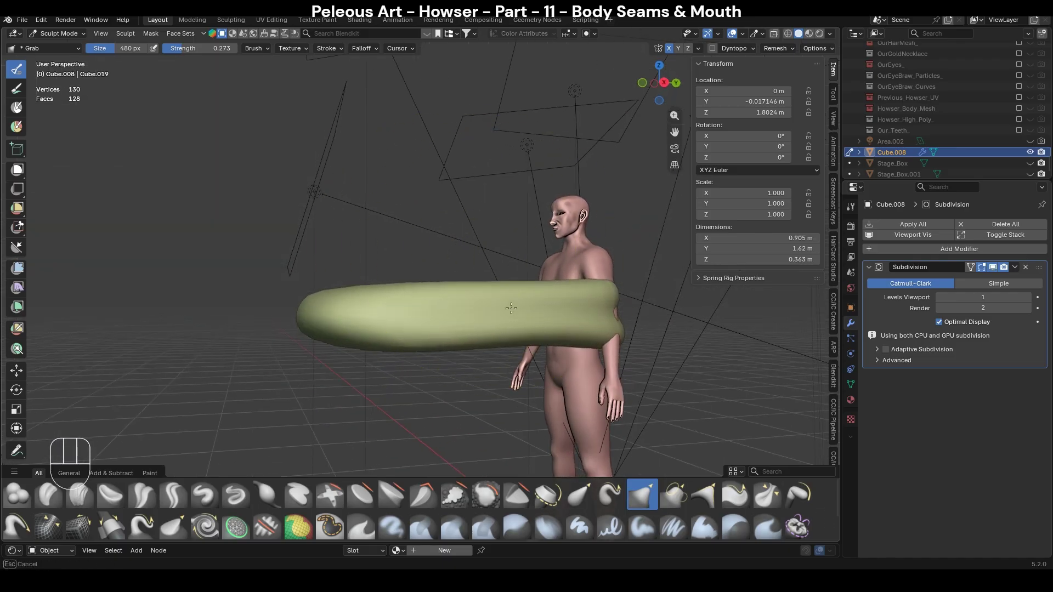
Undo the last stroke and reshape the tongue's rear sides in top view with a 316 px Grab brush, to about 0.87 m wide.
{"action": "key", "text": "KP_7"}
{"action": "key", "text": "ctrl+z"}
{"action": "key", "text": "f"}
{"action": "middle_click_drag", "start_coordinate": [469, 225], "coordinate": [515, 287], "text": "shift"}
{"action": "key", "text": "f"}
{"action": "left_click", "coordinate": [508, 254]}
{"action": "mouse_move", "coordinate": [543, 253]}
{"action": "left_mouse_down"}
{"action": "mouse_move", "coordinate": [527, 250]}
{"action": "mouse_move", "coordinate": [514, 198]}
{"action": "left_mouse_up"}
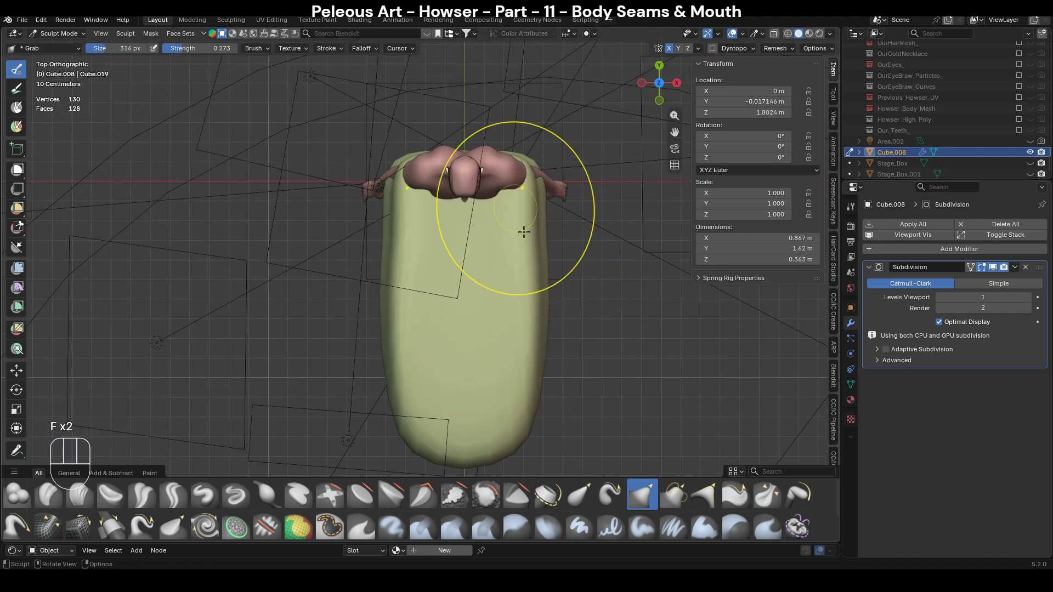
In Edit Mode, bevel the tongue's lengthwise centre edge loop about 0.029 m wide with 2 segments.
{"action": "key", "text": "Tab"}
{"action": "key", "text": "2"}
{"action": "left_click", "coordinate": [474, 339], "text": "alt"}
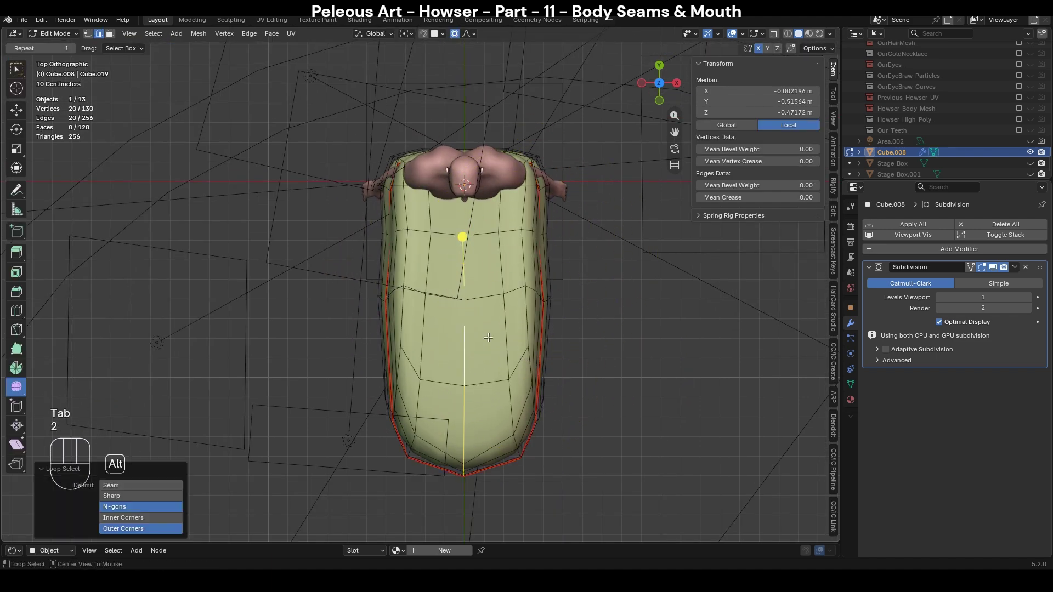
{"action": "key", "text": "alt+z"}
{"action": "key", "text": "alt+z"}
{"action": "key", "text": "ctrl+b"}
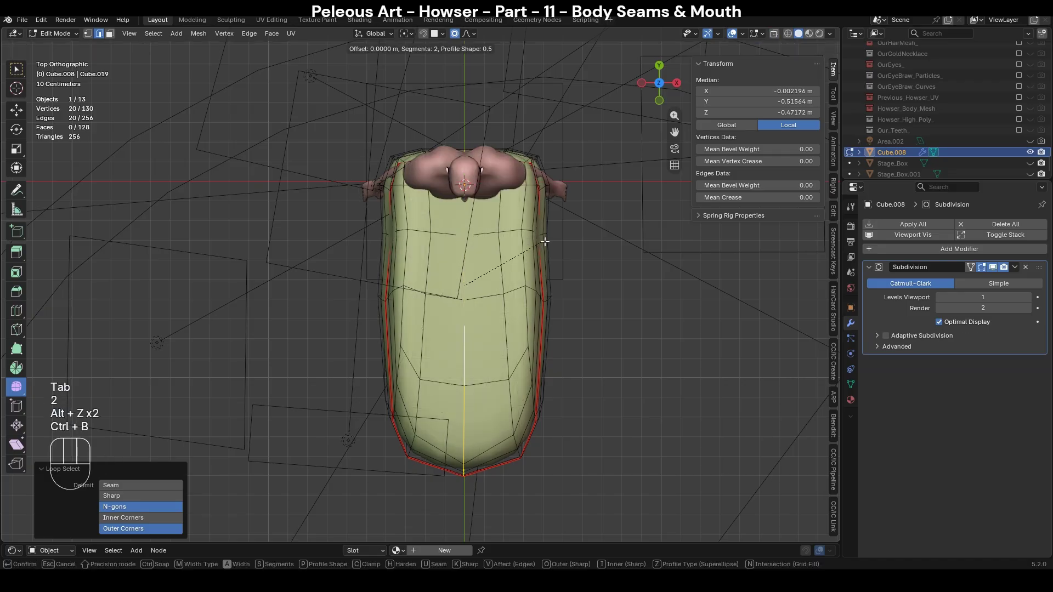
{"action": "left_click", "coordinate": [549, 256]}
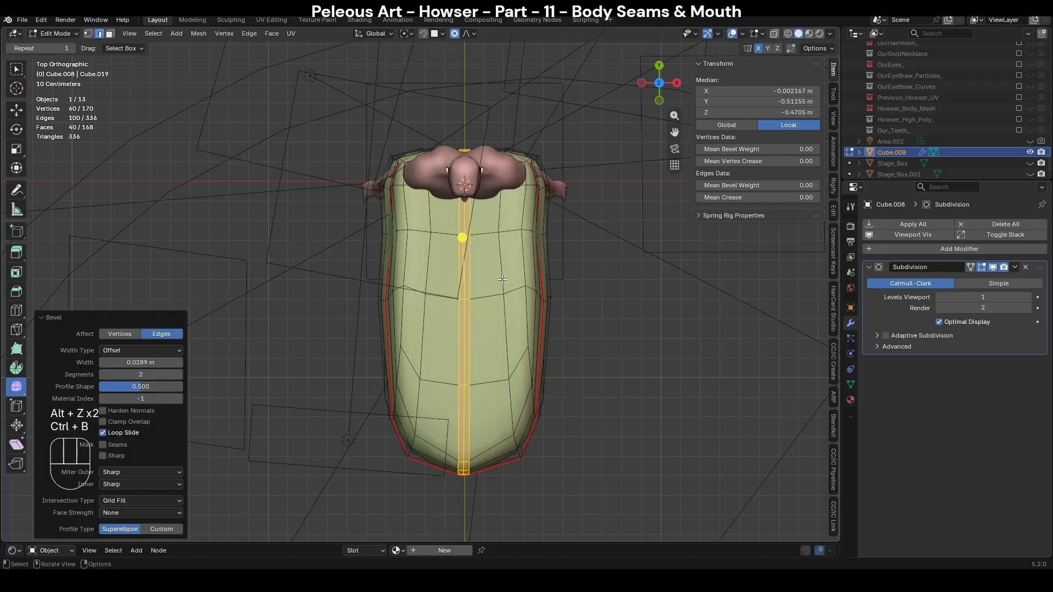
Return to Sculpt Mode and carve a groove along the tongue's midline with the Crease Polish brush.
{"action": "key", "text": "ctrl+Tab"}
{"action": "key", "text": "shift+c"}
{"action": "key", "text": "f"}
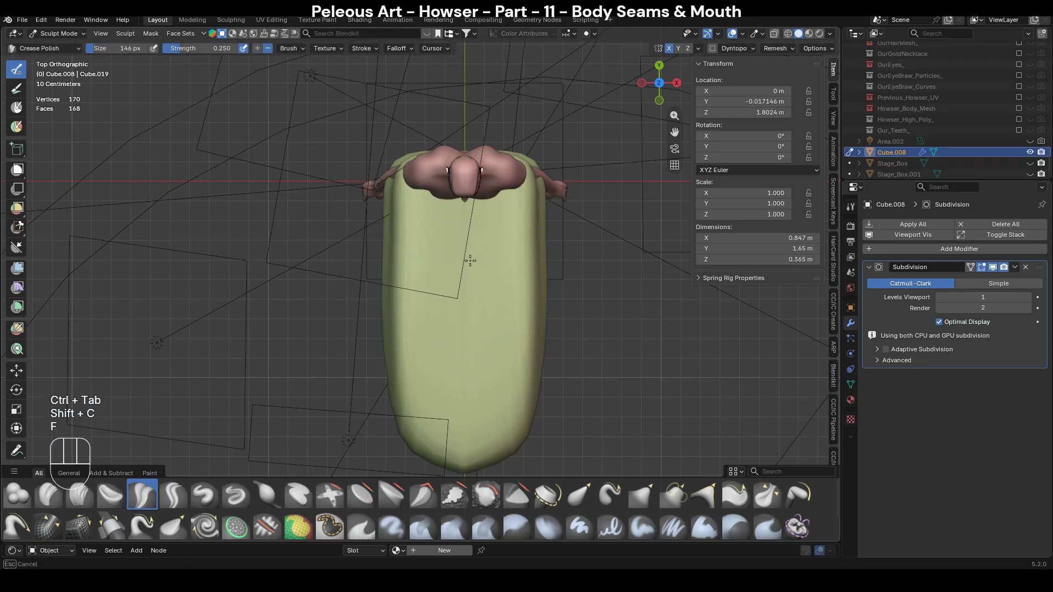
{"action": "middle_click_drag", "start_coordinate": [571, 392], "coordinate": [483, 277]}
Flatten the tongue's top and underside in side view with the Grab brush and lift its tip, to about 0.346 m thick.
{"action": "key", "text": "KP_3"}
{"action": "key", "text": "g"}
{"action": "key", "text": "f"}
{"action": "left_click", "coordinate": [589, 322]}
{"action": "mouse_move", "coordinate": [366, 351]}
{"action": "left_mouse_down"}
{"action": "mouse_move", "coordinate": [360, 304]}
{"action": "mouse_move", "coordinate": [383, 288]}
{"action": "mouse_move", "coordinate": [401, 304]}
{"action": "left_mouse_up"}
{"action": "left_click_drag", "start_coordinate": [461, 277], "coordinate": [462, 296]}
{"action": "left_click_drag", "start_coordinate": [340, 285], "coordinate": [342, 316]}
{"action": "left_click_drag", "start_coordinate": [396, 294], "coordinate": [399, 322]}
{"action": "key", "text": "f"}
{"action": "left_click", "coordinate": [340, 347]}
{"action": "left_click_drag", "start_coordinate": [233, 330], "coordinate": [235, 317]}
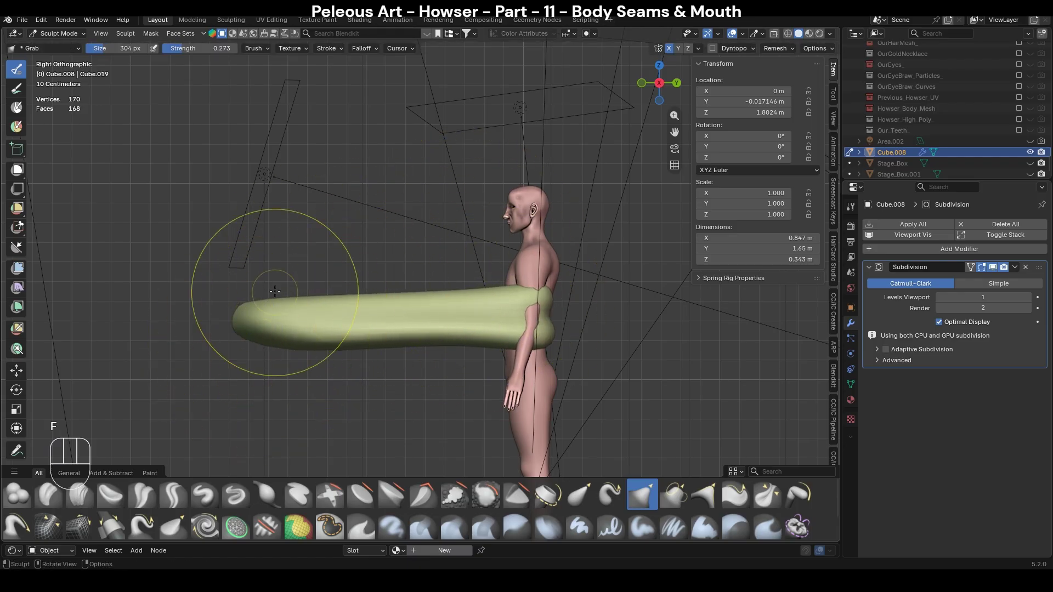
{"action": "middle_click_drag", "start_coordinate": [270, 317], "coordinate": [401, 411]}
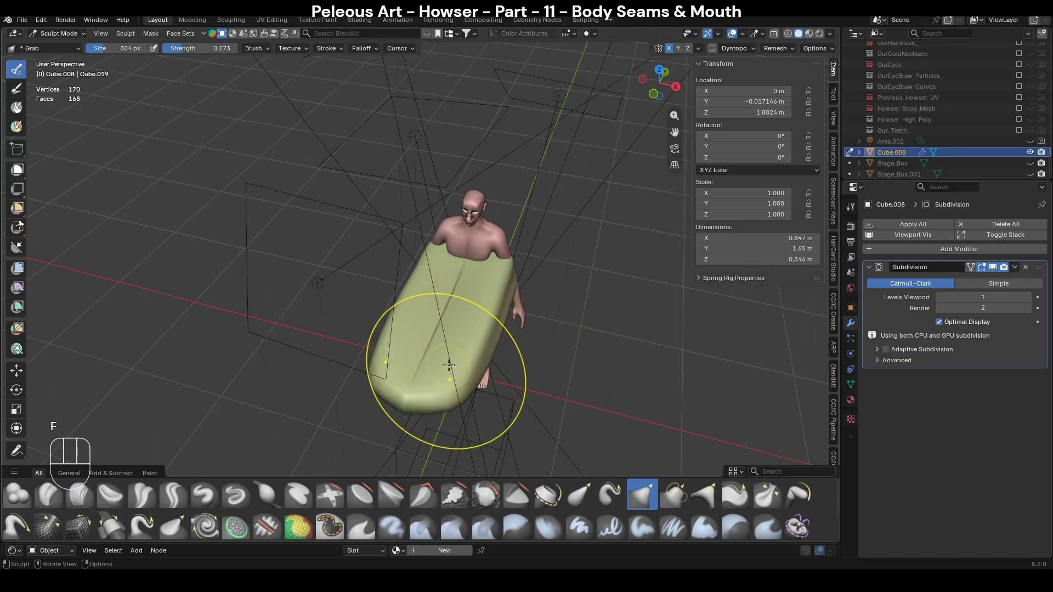
Refine the tongue's side profile with larger Grab brush strokes, undoing one attempt and thinning the mesh to about 0.315 m.
{"action": "key", "text": "KP_3"}
{"action": "key", "text": "f"}
{"action": "left_click", "coordinate": [335, 332]}
{"action": "mouse_move", "coordinate": [334, 323]}
{"action": "left_mouse_down"}
{"action": "mouse_move", "coordinate": [334, 290]}
{"action": "mouse_move", "coordinate": [375, 297]}
{"action": "left_mouse_up"}
{"action": "key", "text": "ctrl+z"}
{"action": "key", "text": "f"}
{"action": "left_click", "coordinate": [318, 318]}
{"action": "key", "text": "f"}
{"action": "left_click", "coordinate": [402, 290]}
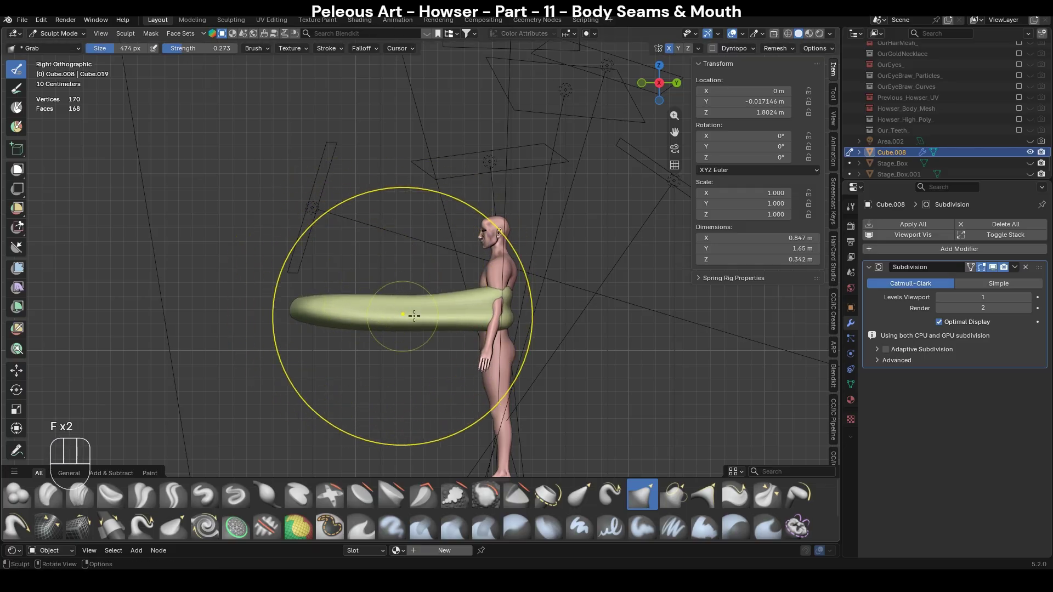
{"action": "middle_click_drag", "start_coordinate": [390, 314], "coordinate": [428, 372]}
{"action": "key", "text": "KP_3"}
{"action": "key", "text": "f"}
{"action": "left_click", "coordinate": [440, 349]}
{"action": "mouse_move", "coordinate": [440, 324]}
{"action": "left_mouse_down"}
{"action": "mouse_move", "coordinate": [440, 302]}
{"action": "mouse_move", "coordinate": [455, 326]}
{"action": "mouse_move", "coordinate": [465, 319]}
{"action": "left_mouse_up"}
In Object Mode, set the tongue's origin to its geometry and snap the tongue to the 3D cursor.
{"action": "key", "text": "ctrl+Tab"}
{"action": "scroll", "coordinate": [470, 319], "scroll_direction": "up", "scroll_amount": 3}
{"action": "middle_click_drag", "start_coordinate": [571, 277], "coordinate": [529, 289], "text": "shift"}
{"action": "right_click", "coordinate": [405, 334]}
{"action": "mouse_move", "coordinate": [402, 376]}
{"action": "left_click", "coordinate": [493, 395]}
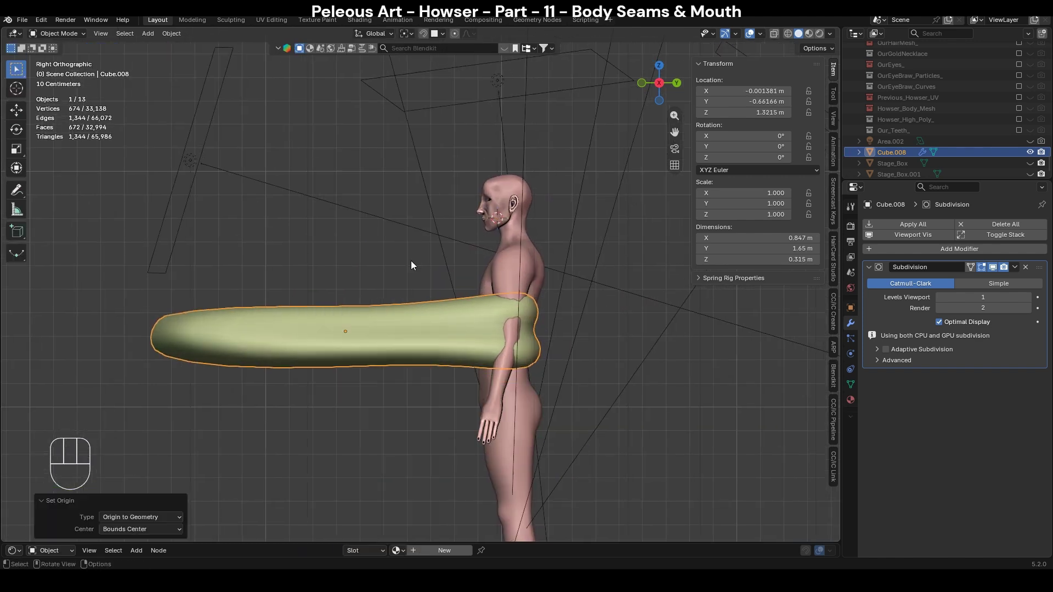
{"action": "key", "text": "shift+s"}
{"action": "left_click", "coordinate": [607, 236]}
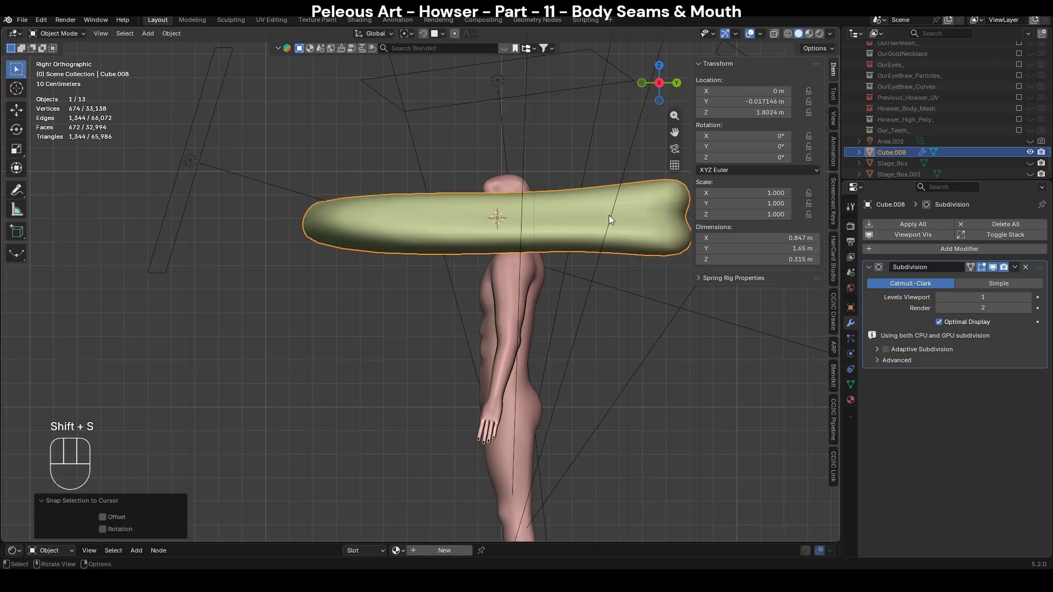
{"action": "key", "text": "shift+s"}
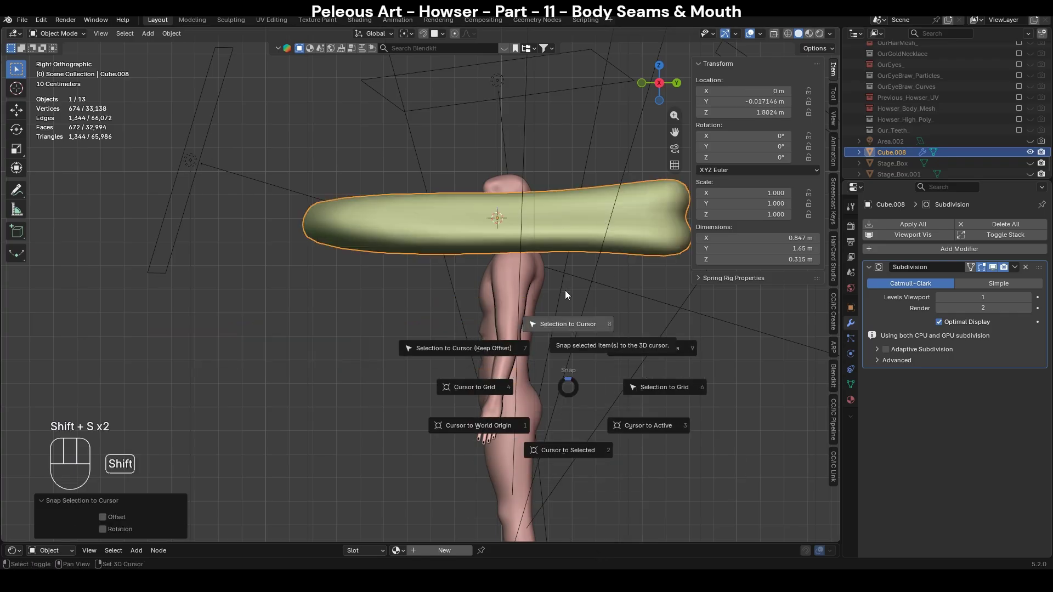
Scale the tongue by 0.1, then reduce it further to a uniform scale of about 0.033, about 0.055 m long.
{"action": "key", "text": "s"}
{"action": "key", "text": "KP_0"}
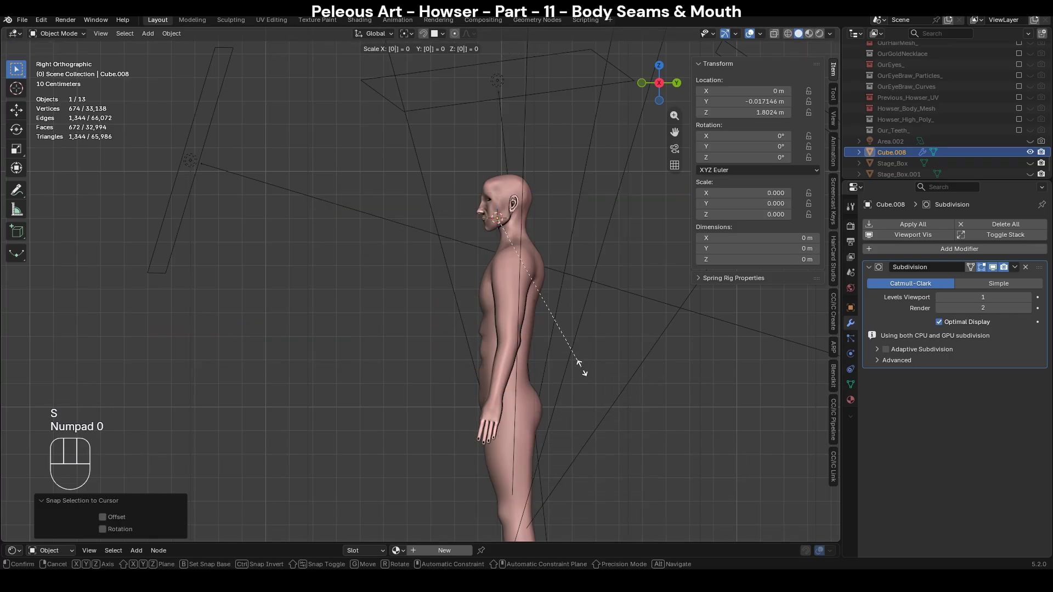
{"action": "key", "text": "KP_Enter"}
{"action": "key", "text": "KP_Decimal"}
{"action": "key", "text": "alt+z"}
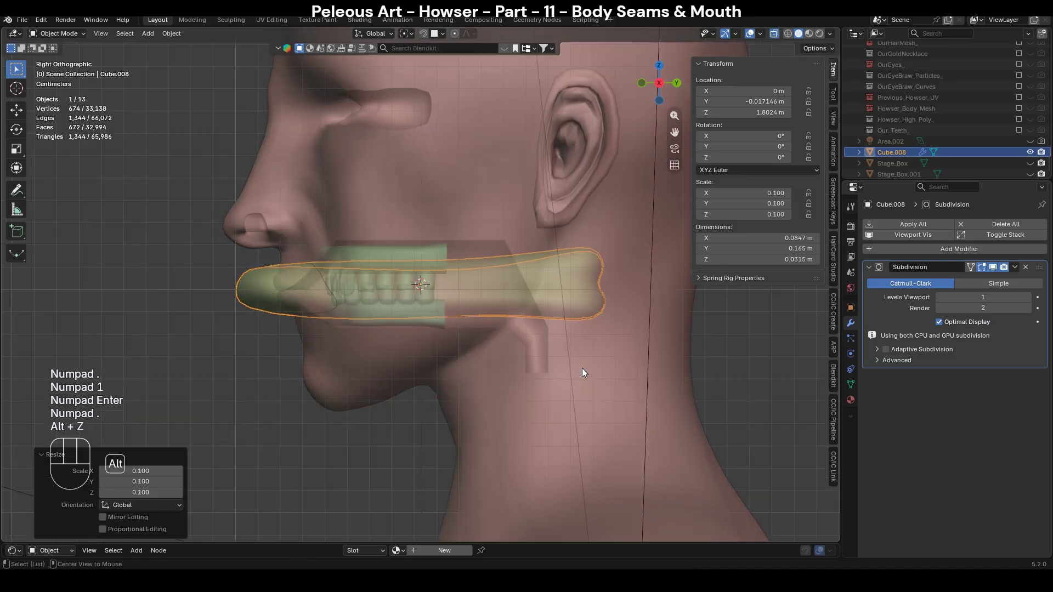
{"action": "key", "text": "s"}
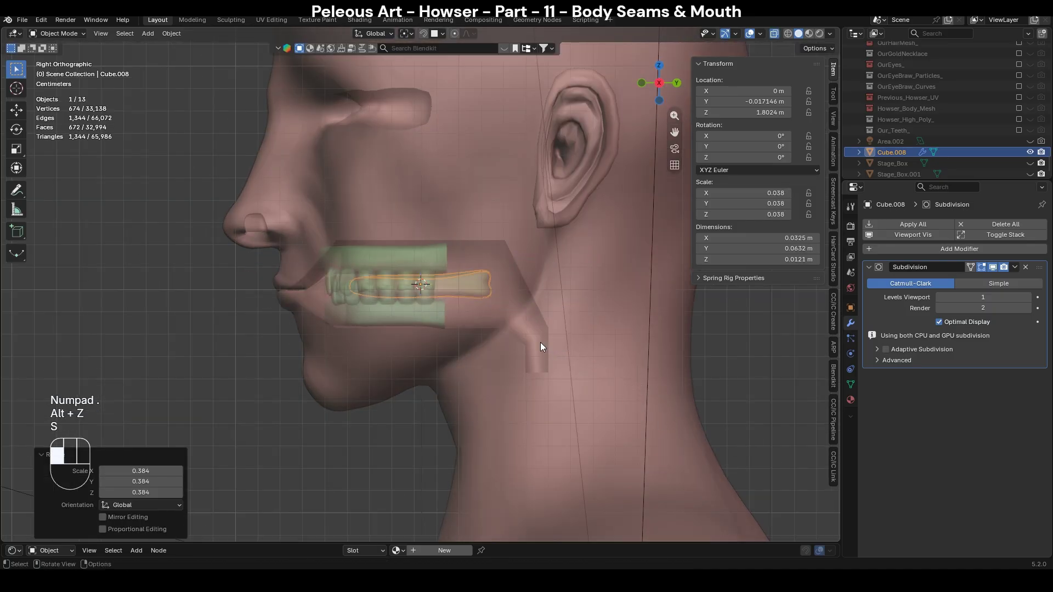
{"action": "left_click", "coordinate": [548, 346]}
{"action": "scroll", "coordinate": [486, 308], "scroll_direction": "up", "scroll_amount": 4}
{"action": "scroll", "coordinate": [486, 304], "scroll_direction": "down", "scroll_amount": 2}
{"action": "key", "text": "s"}
{"action": "left_click", "coordinate": [591, 403]}
{"action": "scroll", "coordinate": [591, 404], "scroll_direction": "up", "scroll_amount": 2}
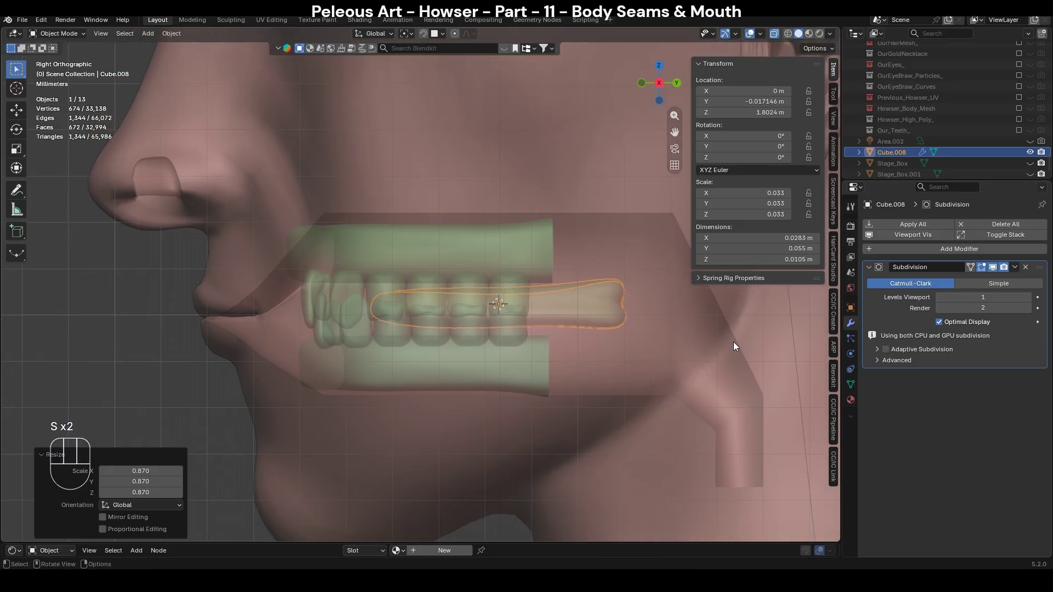
Move the tongue forward between the teeth and lower it onto the mouth floor, to about Y -0.0286 m and Z 1.7935 m.
{"action": "key", "text": "g"}
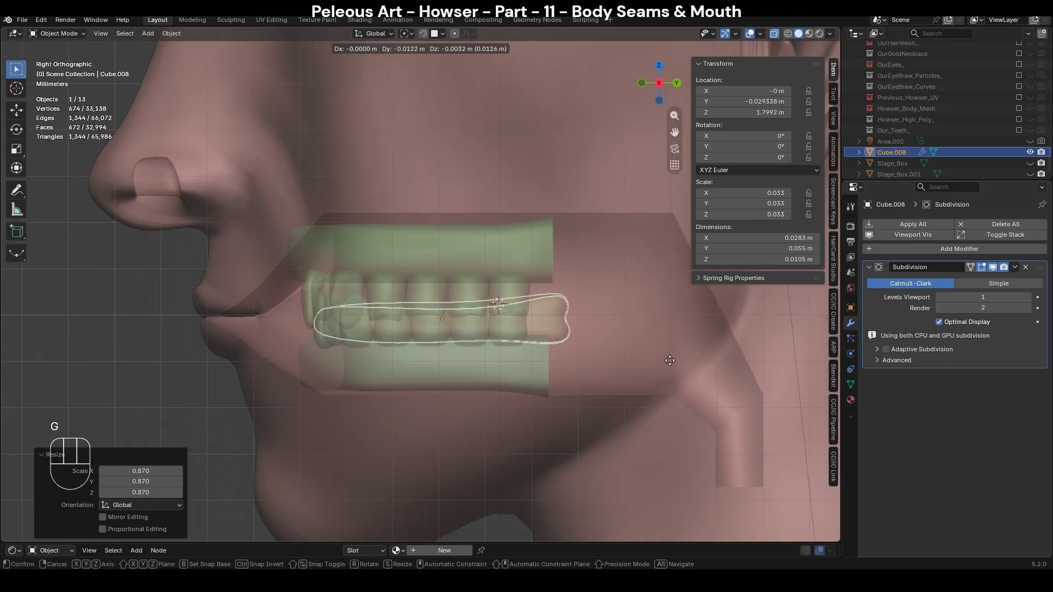
{"action": "left_click", "coordinate": [676, 364]}
{"action": "key", "text": "alt+z"}
{"action": "middle_click_drag", "start_coordinate": [676, 363], "coordinate": [562, 384]}
{"action": "scroll", "coordinate": [545, 407], "scroll_direction": "up", "scroll_amount": 4}
{"action": "scroll", "coordinate": [561, 404], "scroll_direction": "down", "scroll_amount": 2}
{"action": "scroll", "coordinate": [563, 378], "scroll_direction": "up", "scroll_amount": 2}
{"action": "key", "text": "g"}
{"action": "key", "text": "z"}
{"action": "left_click", "coordinate": [595, 420]}
{"action": "scroll", "coordinate": [596, 423], "scroll_direction": "down", "scroll_amount": 5}
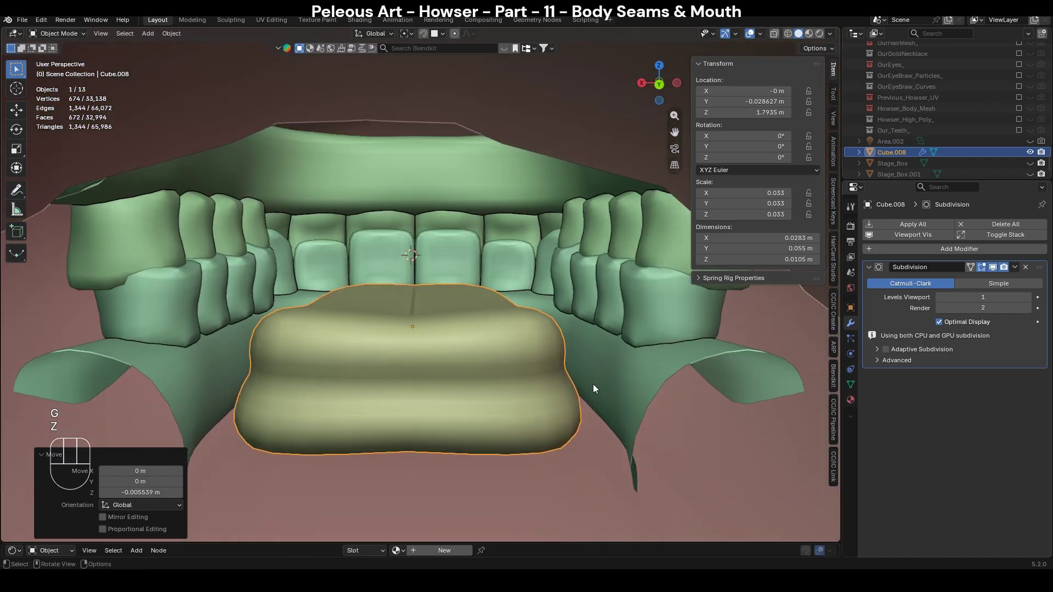
Widen the tongue along X to about 0.034 m to fill the space between the lower teeth and raise it slightly along Z.
{"action": "key", "text": "s"}
{"action": "key", "text": "x"}
{"action": "left_click", "coordinate": [656, 395]}
{"action": "middle_click_drag", "start_coordinate": [596, 382], "coordinate": [591, 379]}
{"action": "scroll", "coordinate": [592, 380], "scroll_direction": "up", "scroll_amount": 1}
{"action": "key", "text": "s"}
{"action": "key", "text": "x"}
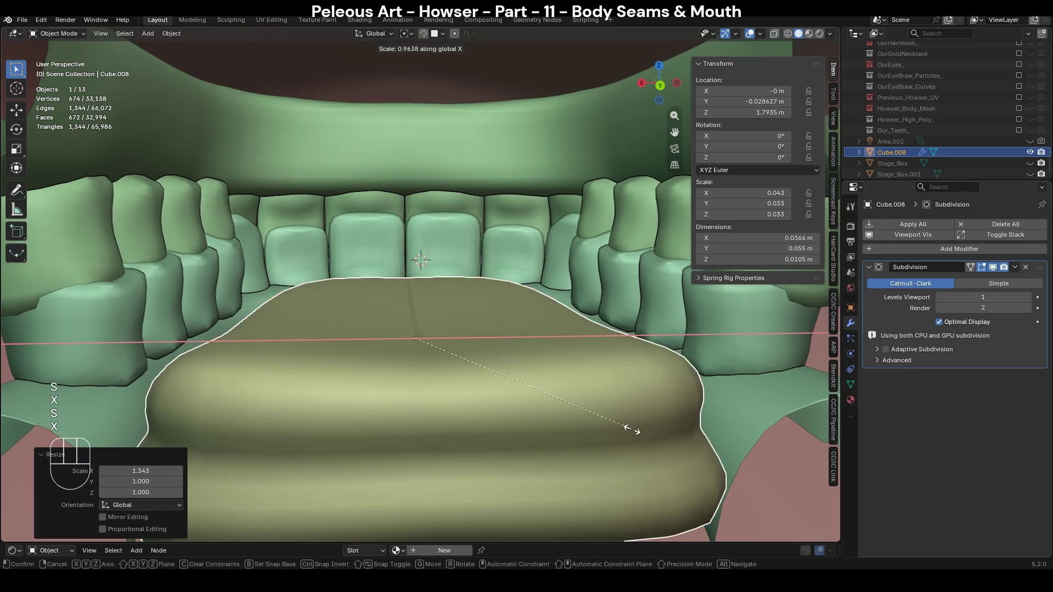
{"action": "left_click", "coordinate": [620, 426]}
{"action": "key", "text": "g"}
{"action": "key", "text": "z"}
{"action": "left_click", "coordinate": [618, 421]}
Reshape the small tongue's side profile with the Grab brush, to about 0.0119 m thick, and return to Object Mode.
{"action": "key", "text": "alt+z"}
{"action": "key", "text": "KP_3"}
{"action": "scroll", "coordinate": [579, 362], "scroll_direction": "down", "scroll_amount": 4}
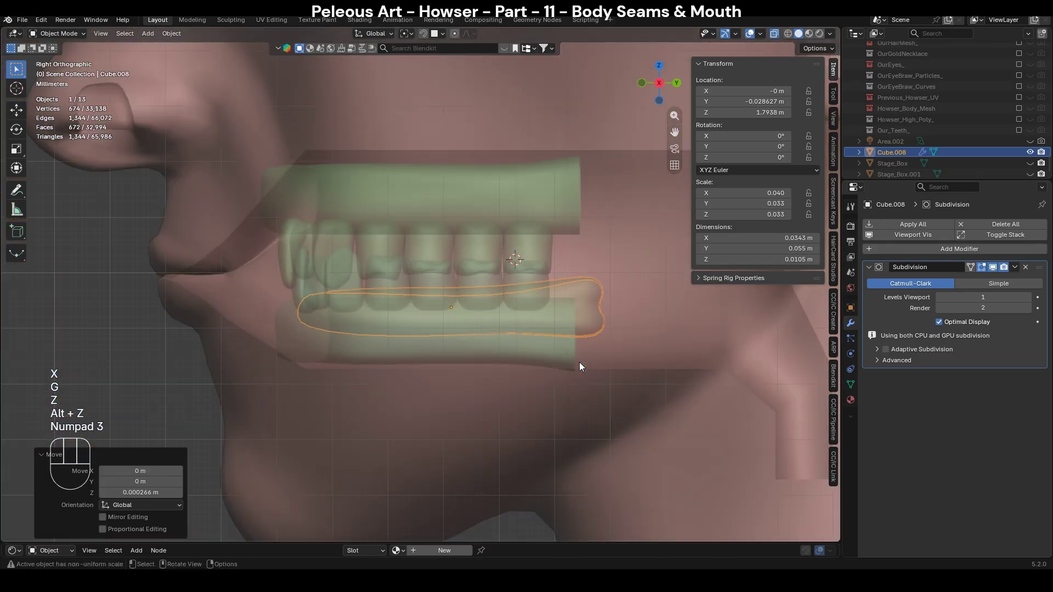
{"action": "key", "text": "ctrl+Tab"}
{"action": "key", "text": "g"}
{"action": "key", "text": "f"}
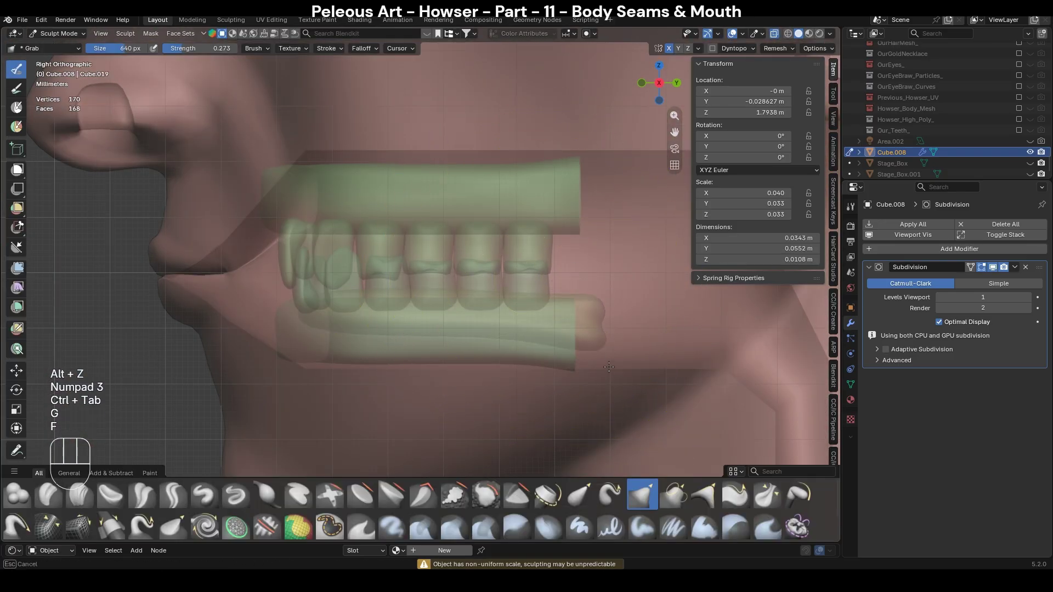
{"action": "left_click_drag", "start_coordinate": [611, 383], "coordinate": [614, 383]}
{"action": "mouse_move", "coordinate": [483, 378]}
{"action": "middle_mouse_down"}
{"action": "mouse_move", "coordinate": [573, 329]}
{"action": "mouse_move", "coordinate": [611, 341]}
{"action": "middle_mouse_up"}
{"action": "key", "text": "alt+z"}
{"action": "key", "text": "KP_1"}
{"action": "scroll", "coordinate": [613, 338], "scroll_direction": "down", "scroll_amount": 1}
{"action": "key", "text": "ctrl+Tab"}
{"action": "scroll", "coordinate": [614, 338], "scroll_direction": "down", "scroll_amount": 4}
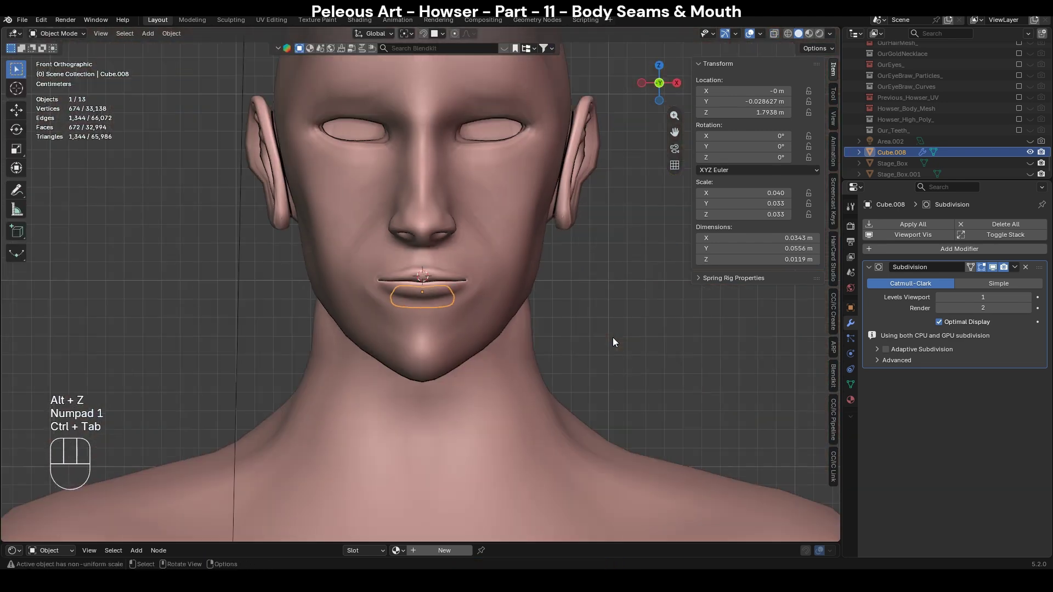
Raise the tongue about 0.0026 m along Z in see-through side view.
{"action": "scroll", "coordinate": [651, 364], "scroll_direction": "up", "scroll_amount": 2}
{"action": "key", "text": "alt+z"}
{"action": "key", "text": "KP_3"}
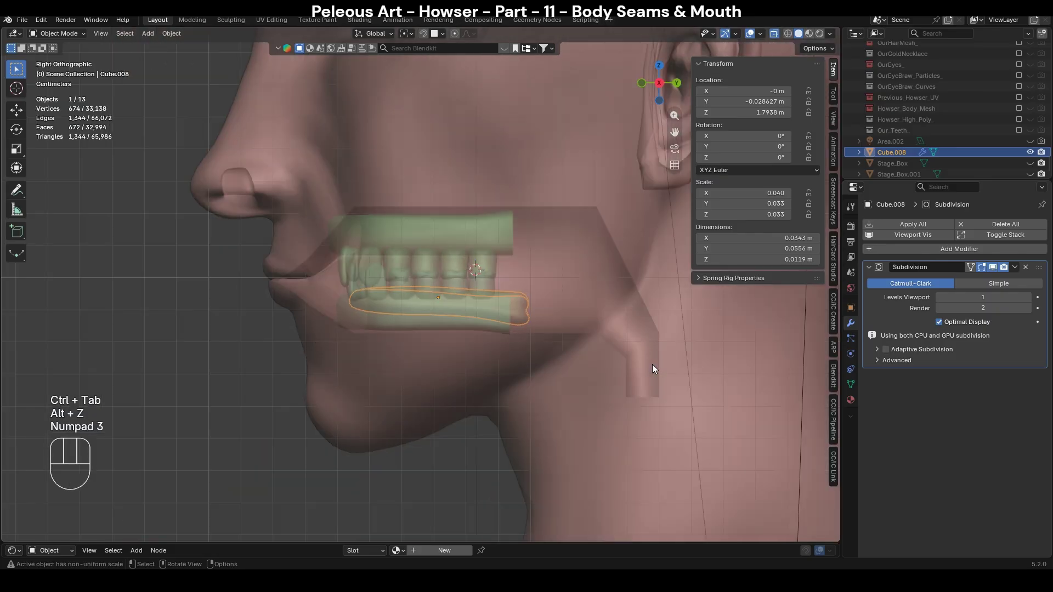
{"action": "key", "text": "g"}
{"action": "key", "text": "z"}
{"action": "left_click", "coordinate": [651, 314], "text": "shift"}
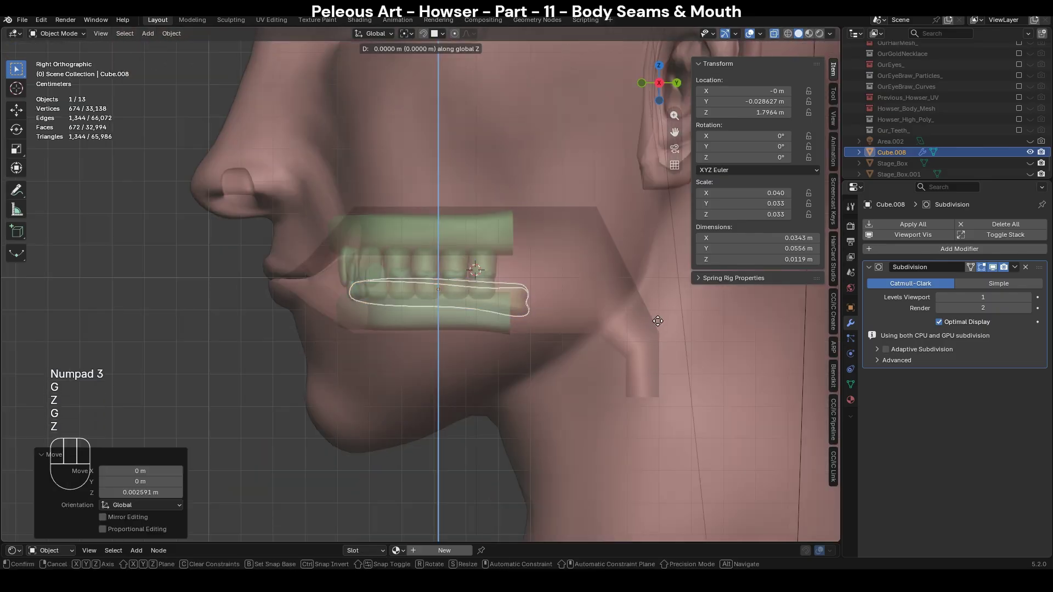
Rotate the tongue about 1.44° around X and adjust its height along Z.
{"action": "key", "text": "shift+r"}
{"action": "key", "text": "r"}
{"action": "left_click", "coordinate": [669, 328]}
{"action": "key", "text": "g"}
{"action": "key", "text": "z"}
{"action": "left_click", "coordinate": [668, 330]}
Set the tongue's height to about Z 1.7985 m, thicken it along Z to a scale of about 0.038, and deselect it.
{"action": "middle_click_drag", "start_coordinate": [668, 330], "coordinate": [690, 354]}
{"action": "key", "text": "g"}
{"action": "key", "text": "z"}
{"action": "left_click", "coordinate": [633, 330]}
{"action": "key", "text": "s"}
{"action": "key", "text": "z"}
{"action": "left_click", "coordinate": [651, 351]}
{"action": "left_click", "coordinate": [776, 358]}
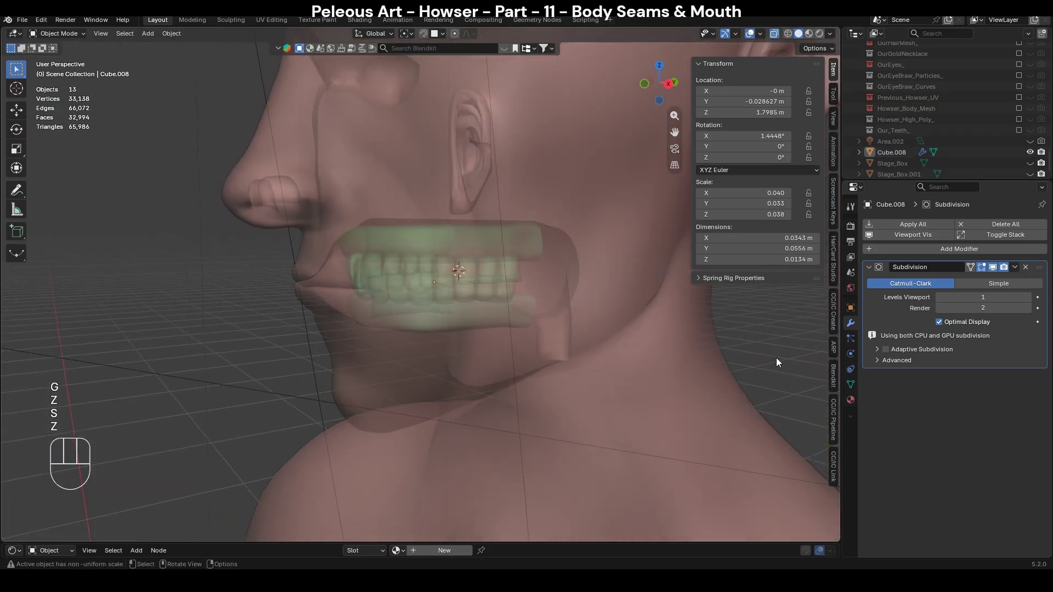
Turn off see-through display and examine the head, closed lips and body from the front.
{"action": "key", "text": "KP_1"}
{"action": "scroll", "coordinate": [555, 381], "scroll_direction": "down", "scroll_amount": 3}
{"action": "key", "text": "alt+z"}
{"action": "middle_click_drag", "start_coordinate": [538, 396], "coordinate": [522, 349], "text": "shift"}
{"action": "key", "text": "shift+s"}
{"action": "scroll", "coordinate": [572, 360], "scroll_direction": "down", "scroll_amount": 4}
{"action": "scroll", "coordinate": [574, 274], "scroll_direction": "down", "scroll_amount": 2}
{"action": "scroll", "coordinate": [554, 307], "scroll_direction": "up", "scroll_amount": 2}
{"action": "scroll", "coordinate": [564, 336], "scroll_direction": "down", "scroll_amount": 2}
{"action": "scroll", "coordinate": [523, 350], "scroll_direction": "up", "scroll_amount": 4}
{"action": "middle_click_drag", "start_coordinate": [548, 281], "coordinate": [539, 352], "text": "shift"}
{"action": "scroll", "coordinate": [538, 352], "scroll_direction": "up", "scroll_amount": 6}
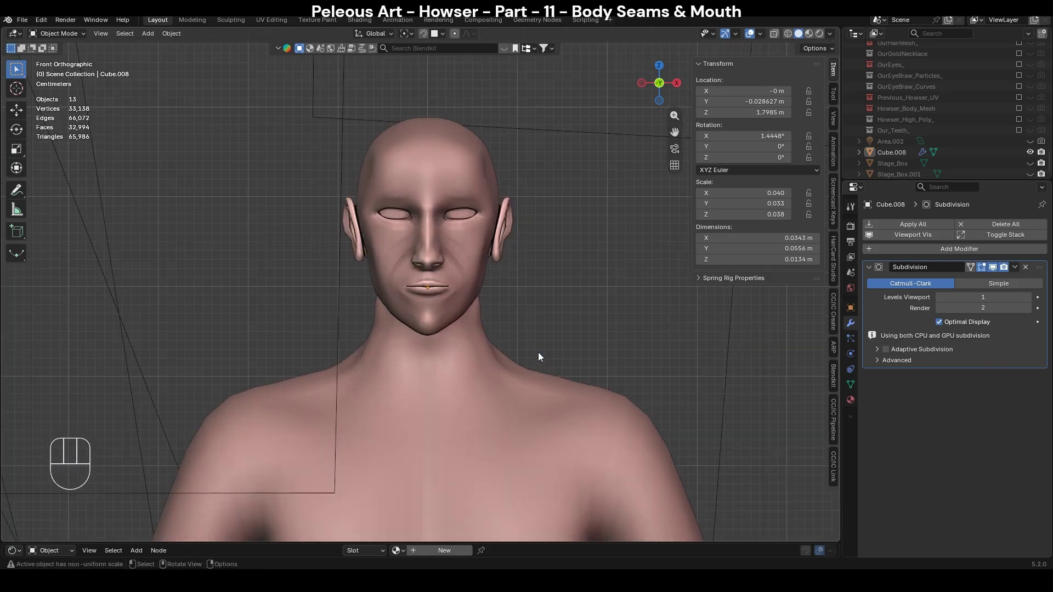
{"action": "middle_click_drag", "start_coordinate": [545, 276], "coordinate": [561, 340], "text": "shift"}
{"action": "scroll", "coordinate": [562, 340], "scroll_direction": "up", "scroll_amount": 2}
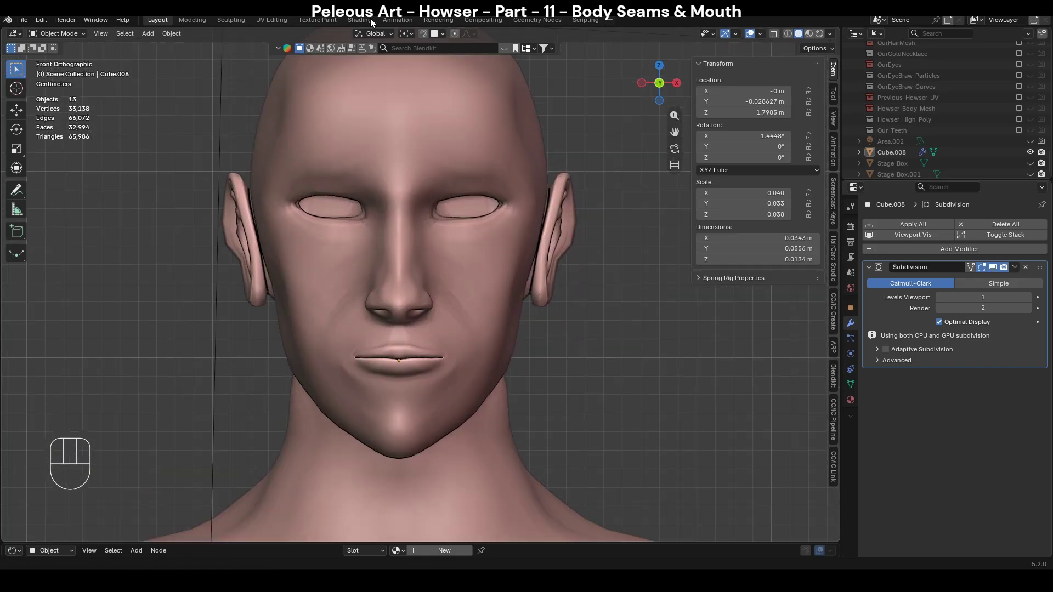
{"action": "scroll", "coordinate": [479, 384], "scroll_direction": "down", "scroll_amount": 1}
{"action": "scroll", "coordinate": [479, 419], "scroll_direction": "down", "scroll_amount": 2}
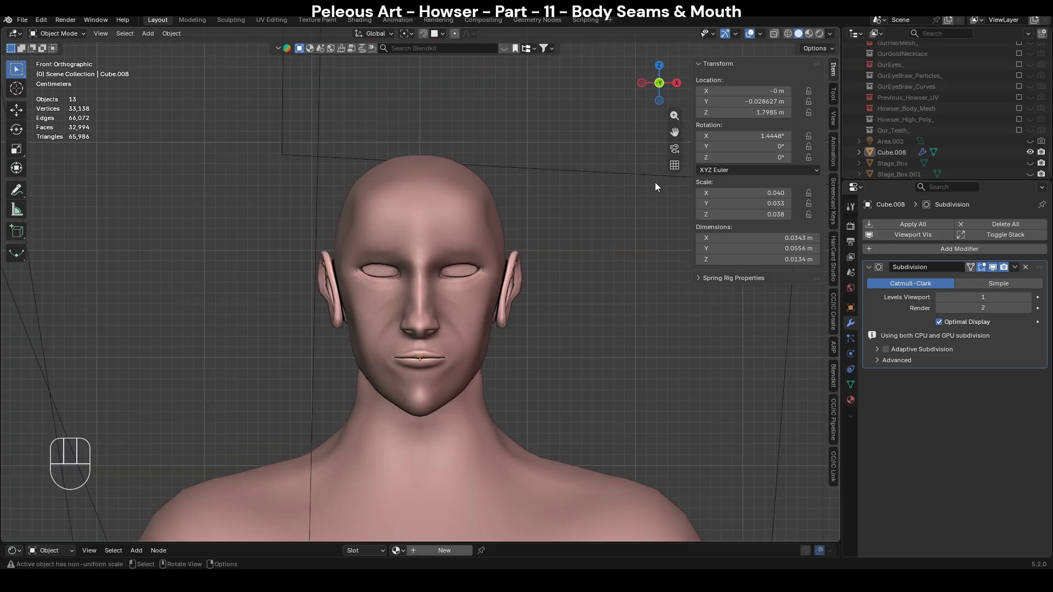
{"action": "scroll", "coordinate": [547, 289], "scroll_direction": "down", "scroll_amount": 1}
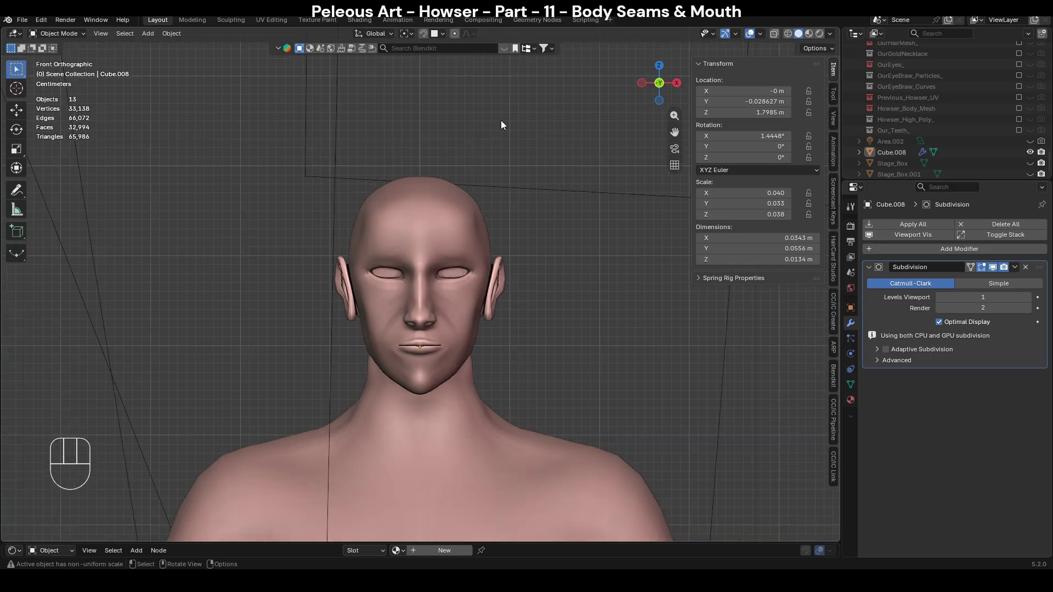